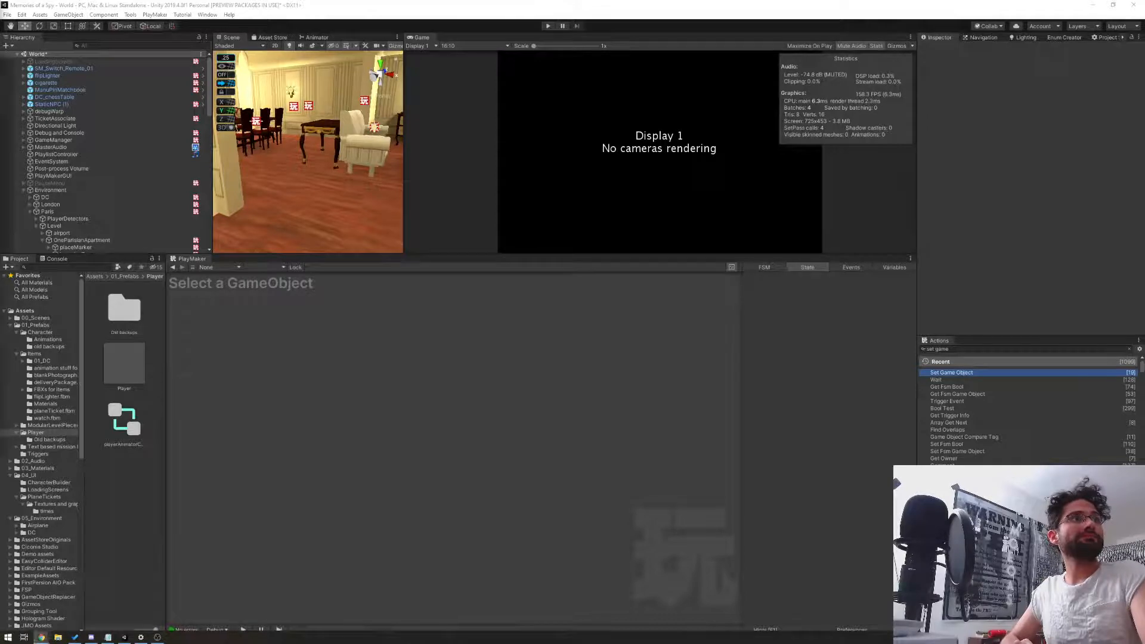
pyautogui.hotkey('alt', 'Tab')
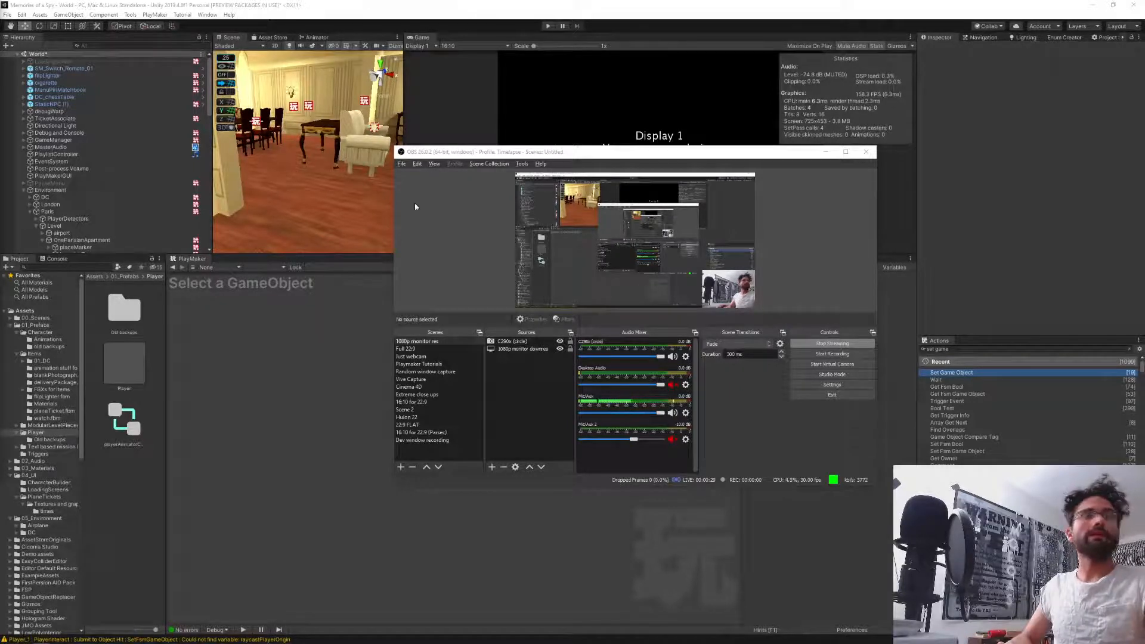
pyautogui.hotkey('alt', 'Tab')
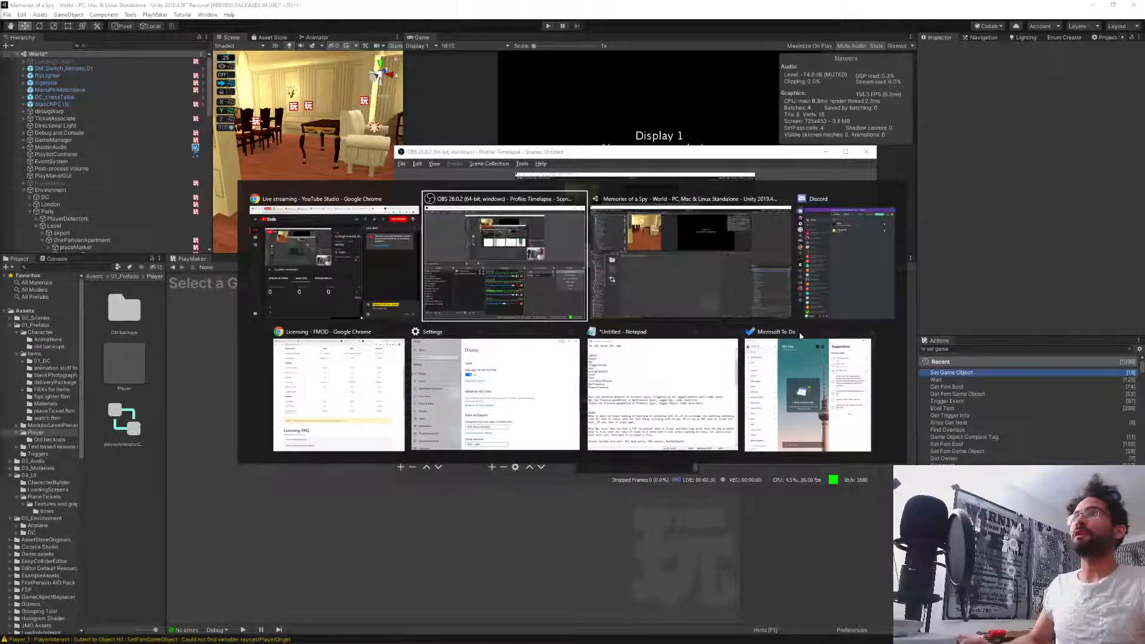
pyautogui.hotkey('alt', 'Tab')
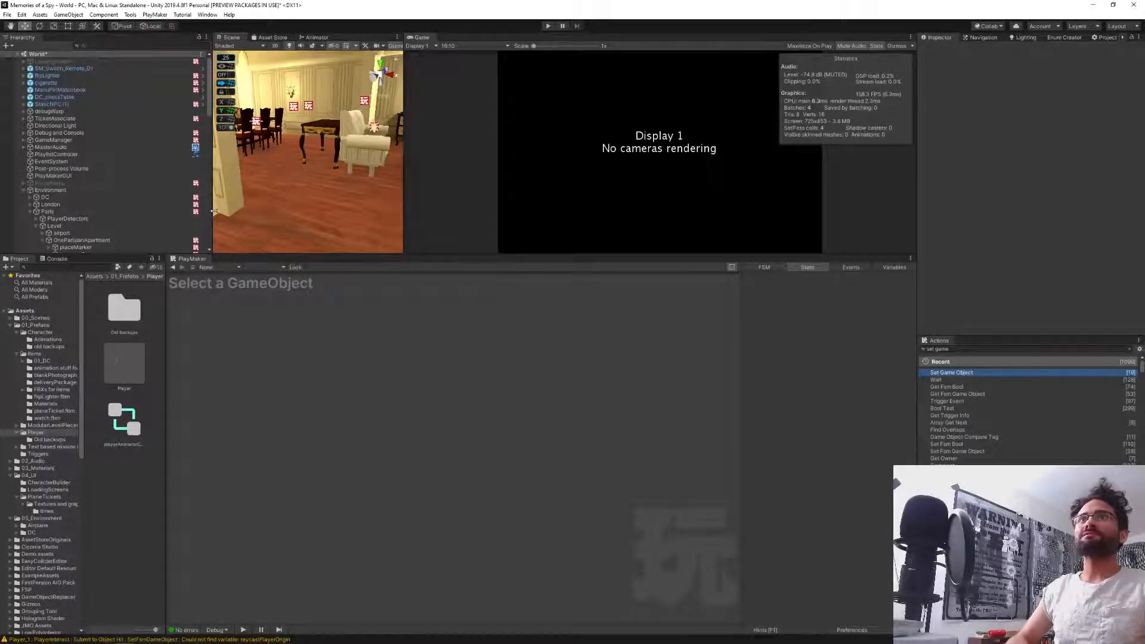
# Widen the hierarchy, scene and project views, and display the navigation mesh around the apartment door.
pyautogui.moveTo(212, 206); pyautogui.dragTo(241, 206)
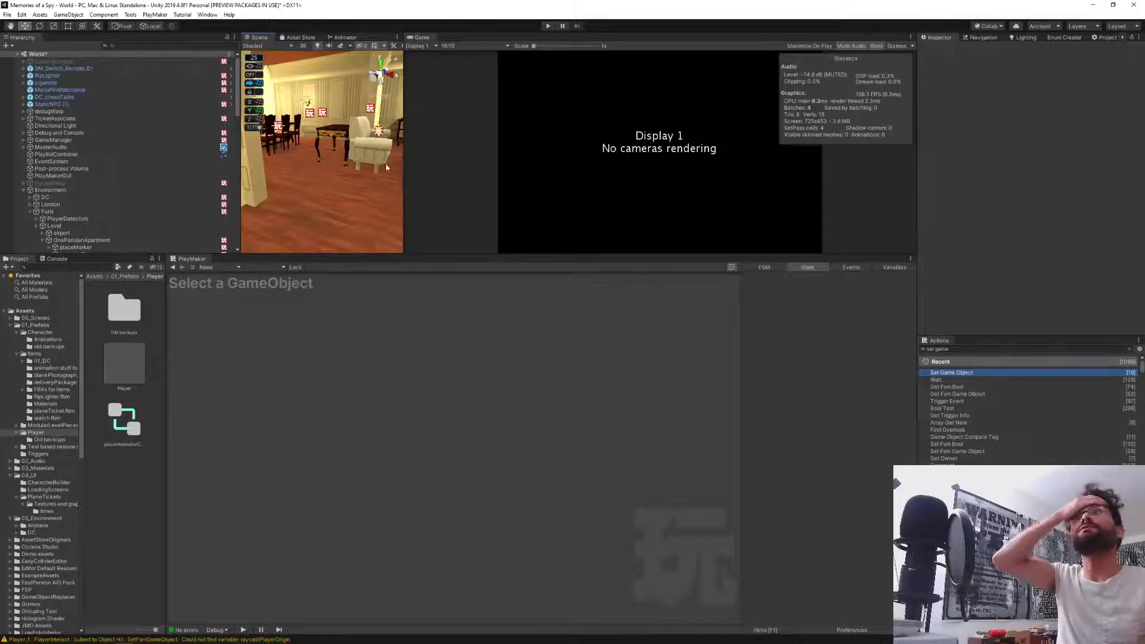
pyautogui.moveTo(404, 171); pyautogui.dragTo(476, 170)
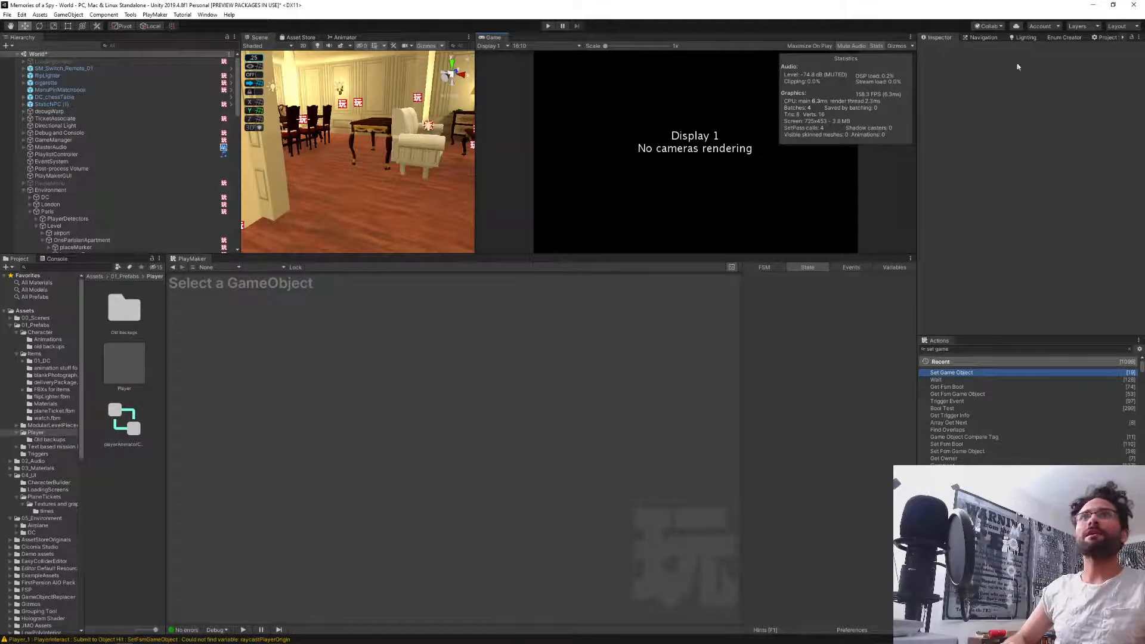
pyautogui.click(982, 38)
pyautogui.moveTo(348, 195); pyautogui.dragTo(18, 224, button='right')
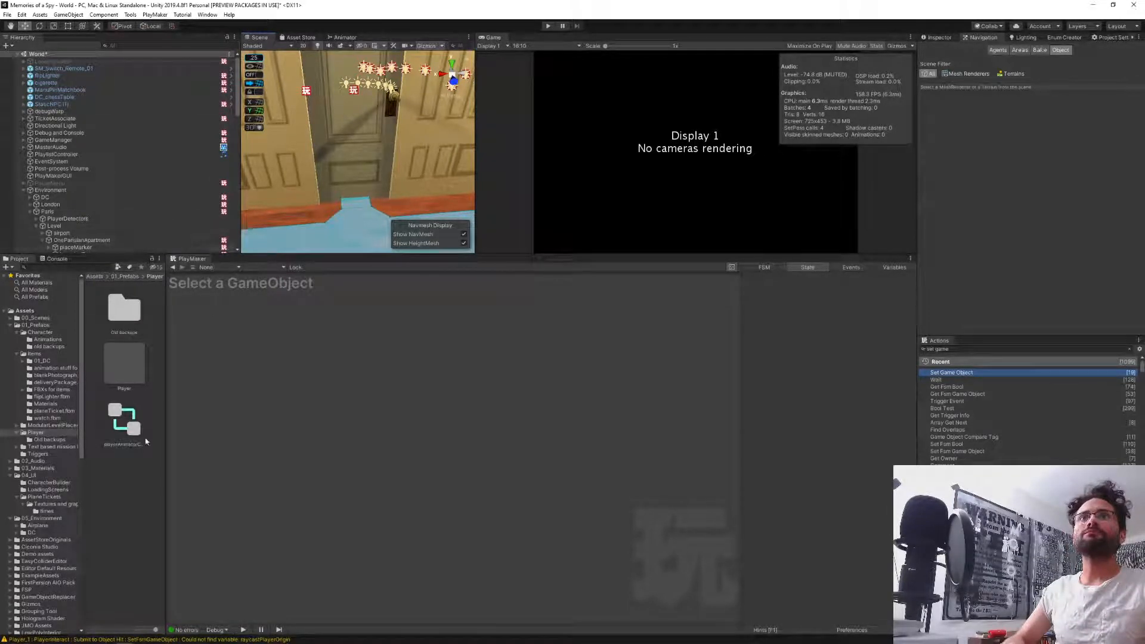
pyautogui.moveTo(167, 292); pyautogui.dragTo(197, 292)
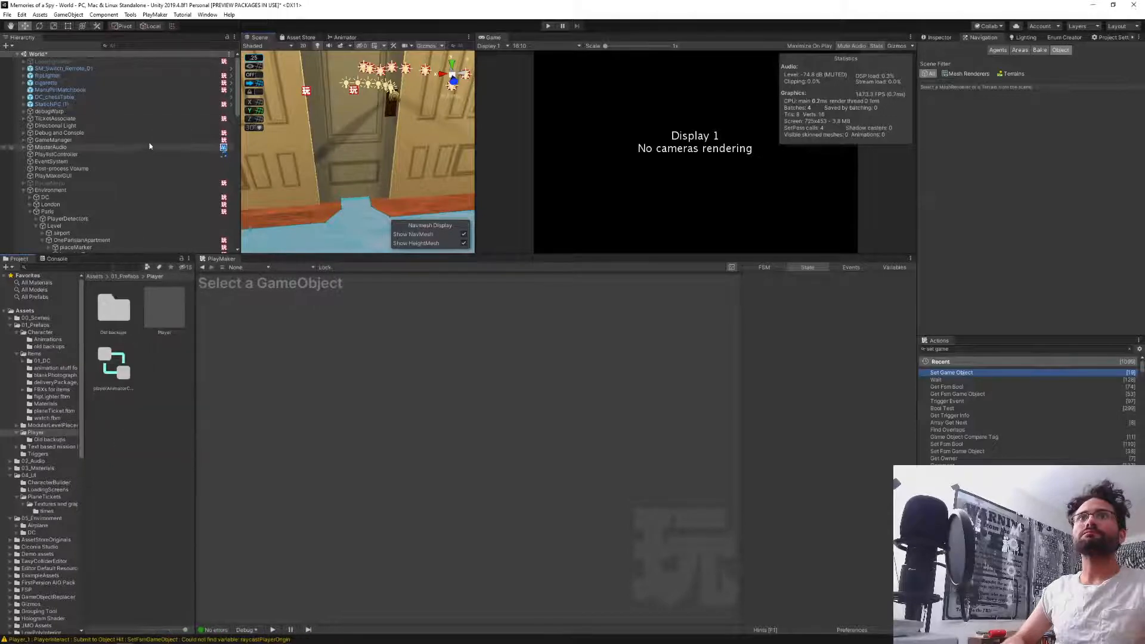
# Open the ApartmentDoor_openClose prefab of the Paris apartment for editing and select its doorDetector object.
pyautogui.scroll(-3, 153, 155)
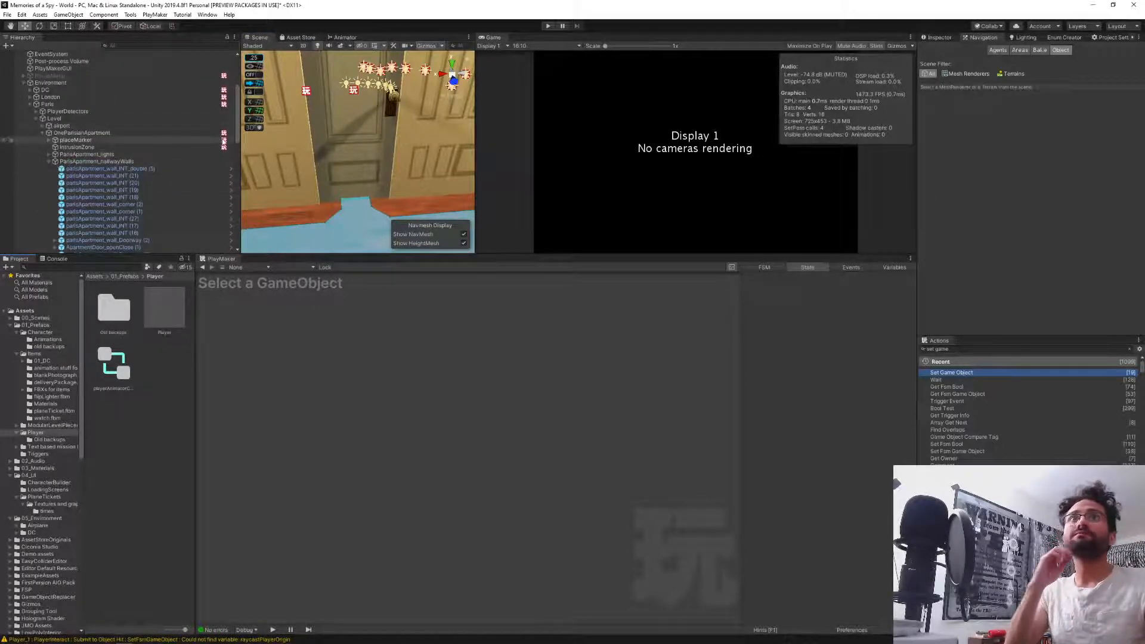
pyautogui.scroll(-5, 224, 142)
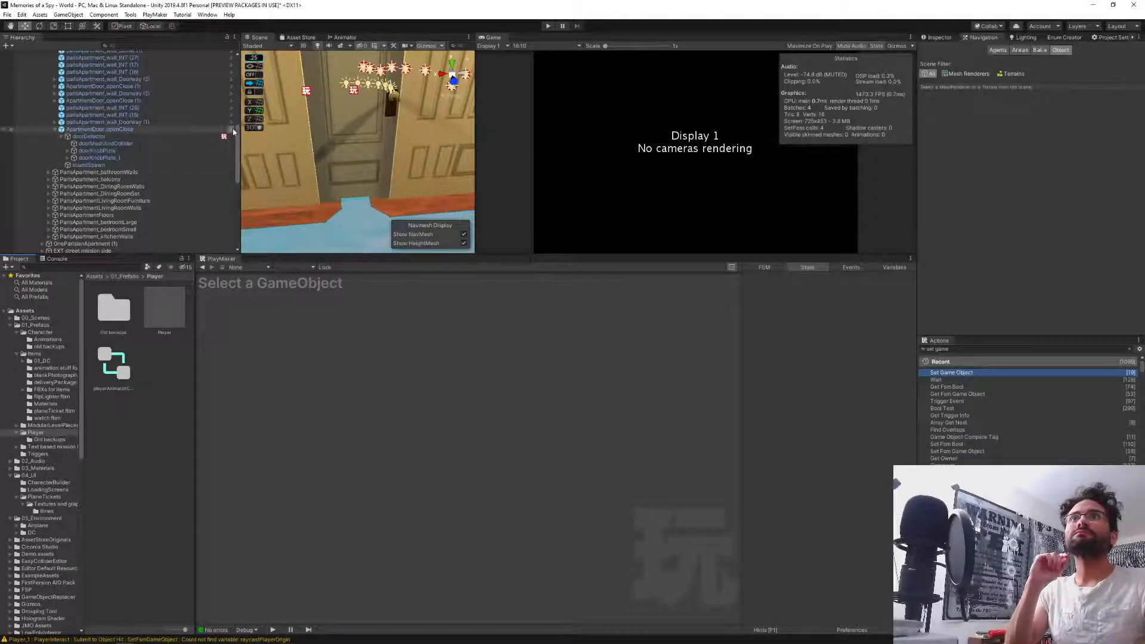
pyautogui.click(232, 130)
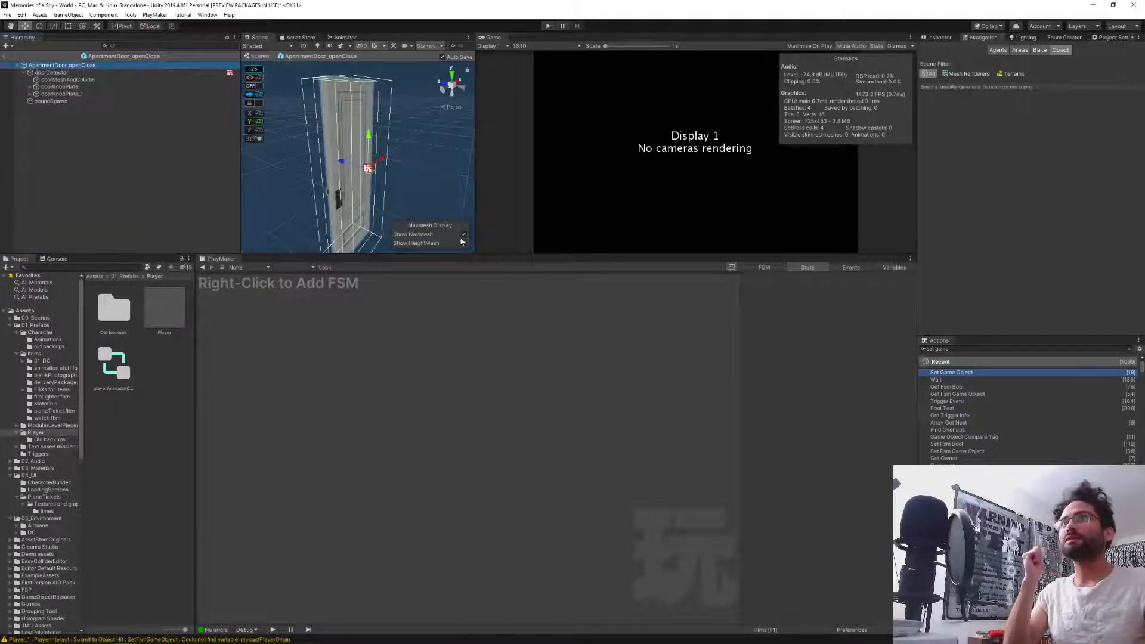
pyautogui.click(51, 72)
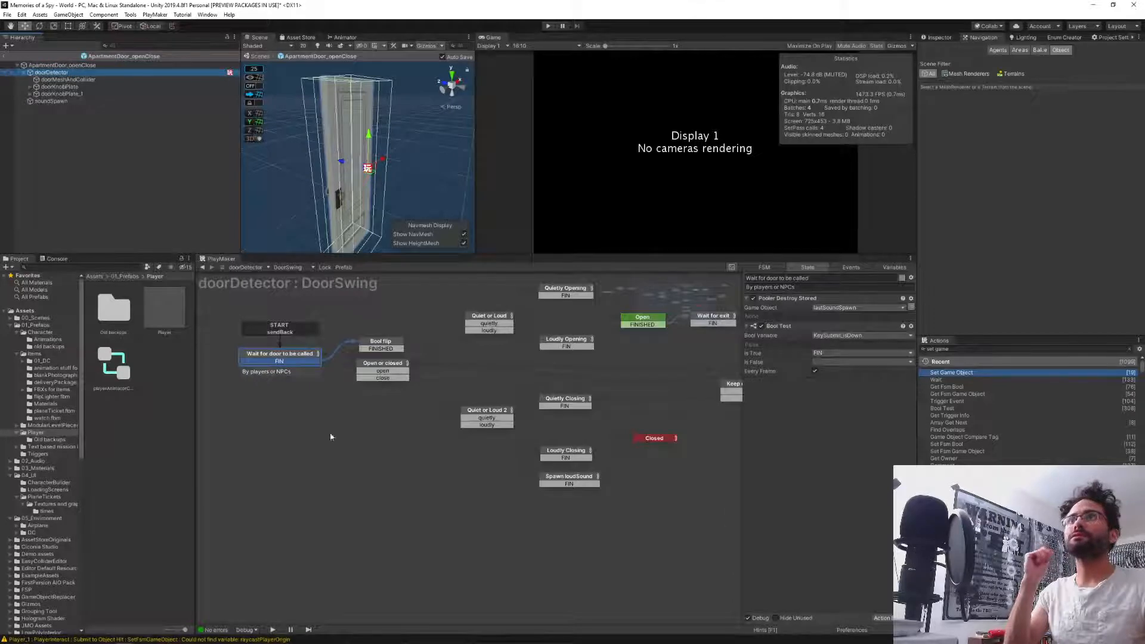
# Examine the actions of the "Empty doorway" and "Keep open if player" states in the DoorSwing FSM.
pyautogui.moveTo(679, 356); pyautogui.dragTo(539, 409, button='middle')
pyautogui.moveTo(683, 415); pyautogui.dragTo(597, 400, button='middle')
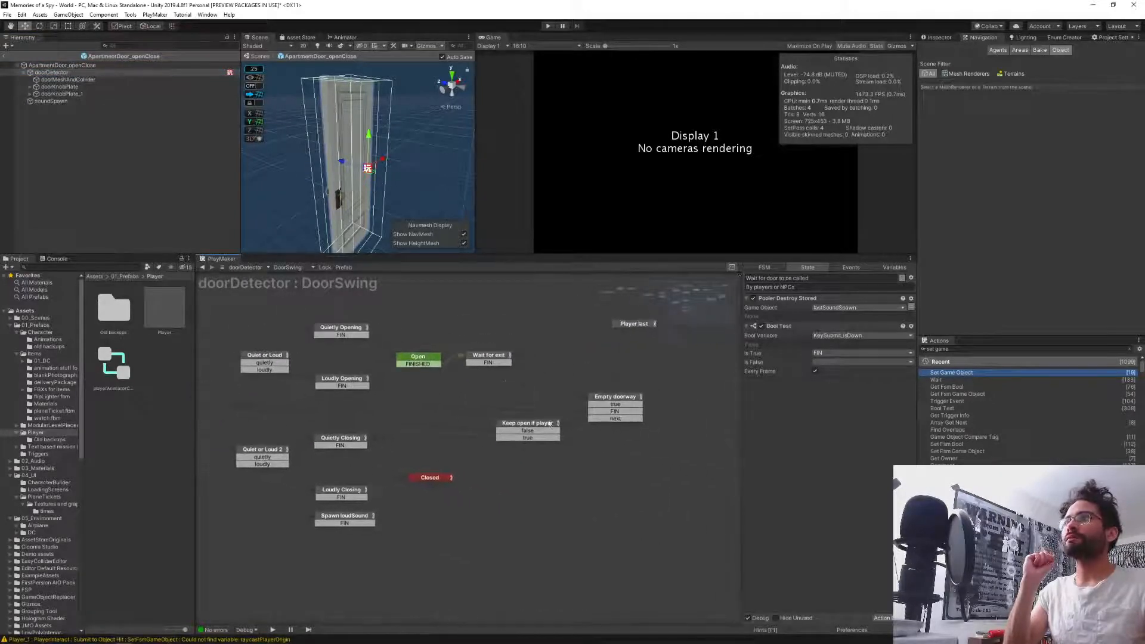
pyautogui.click(611, 401)
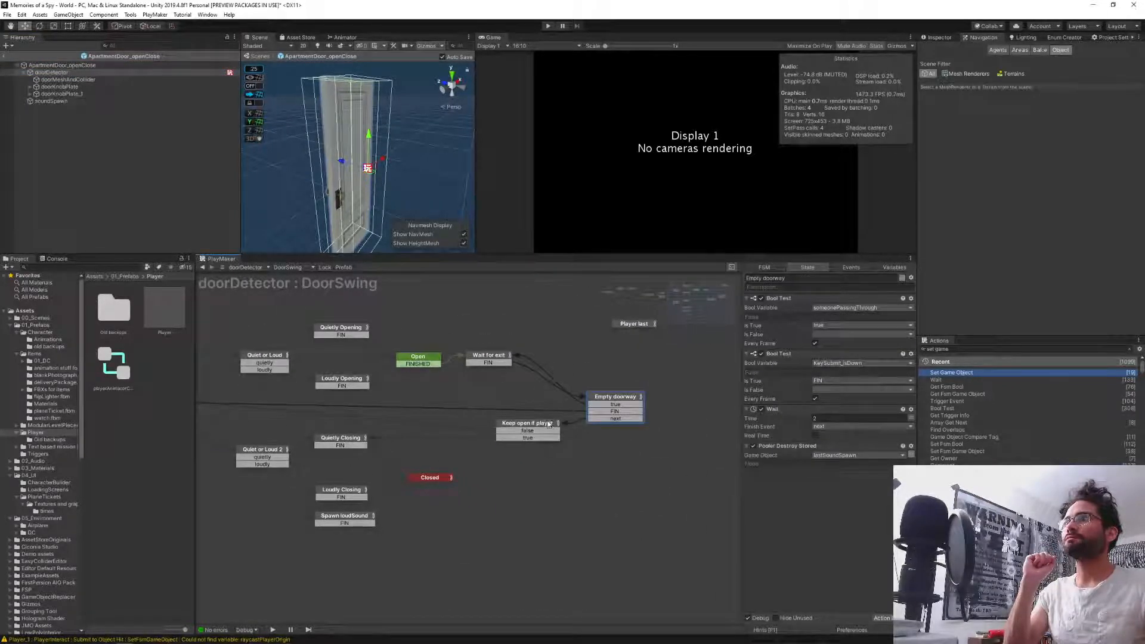
pyautogui.click(549, 425)
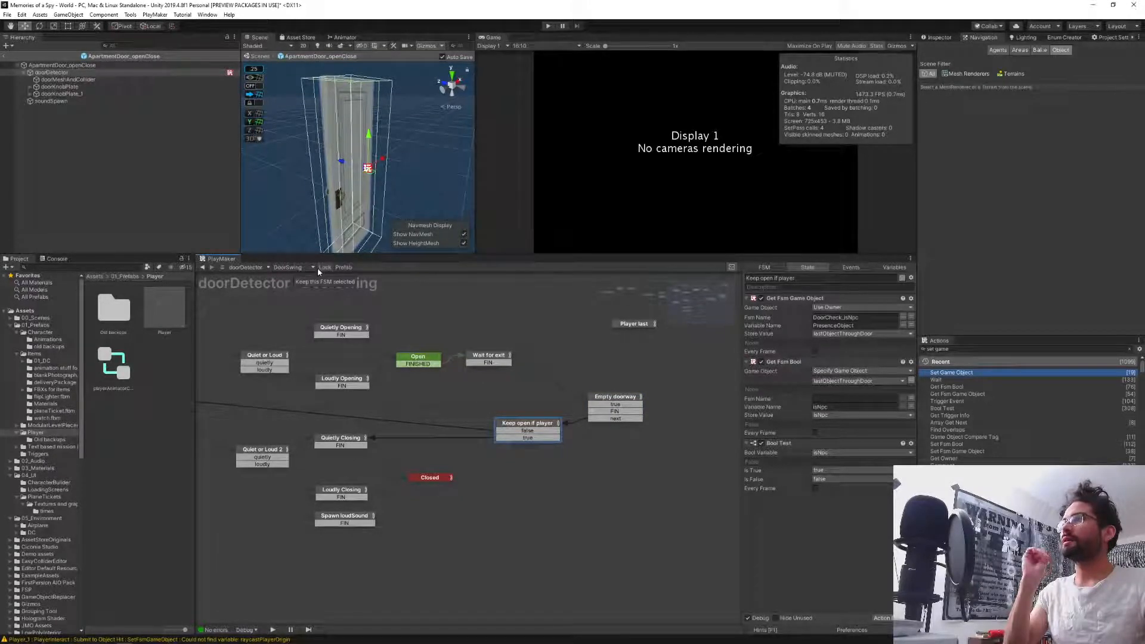
# In State 1 of the DoorCheck_isNpc FSM, set the Trigger Event action's trigger to On Trigger Exit.
pyautogui.click(298, 268)
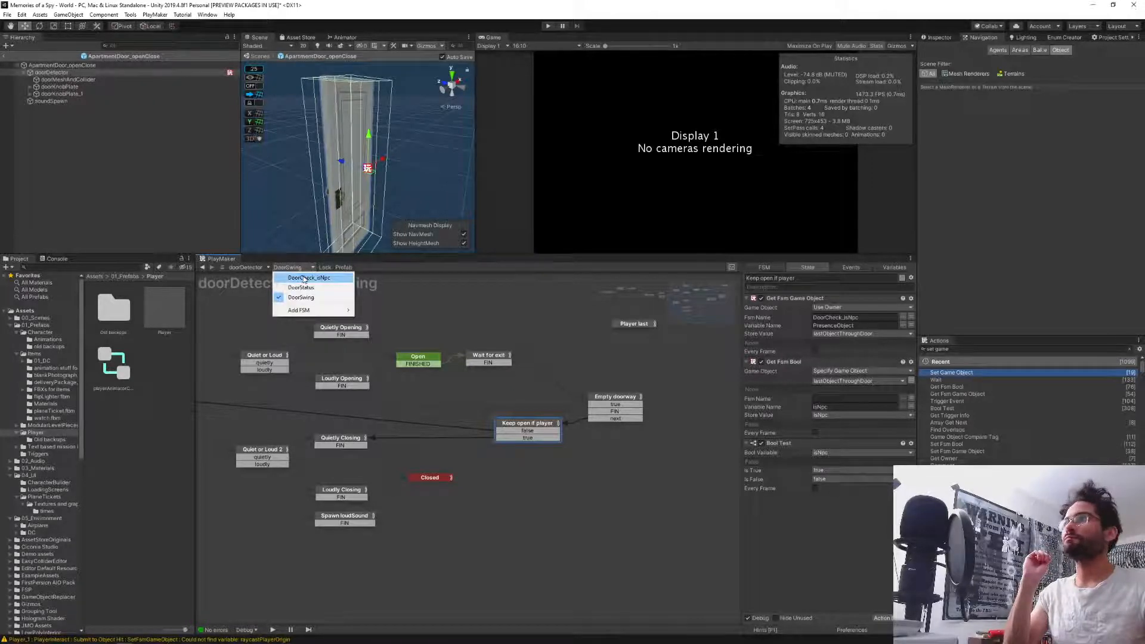
pyautogui.click(304, 279)
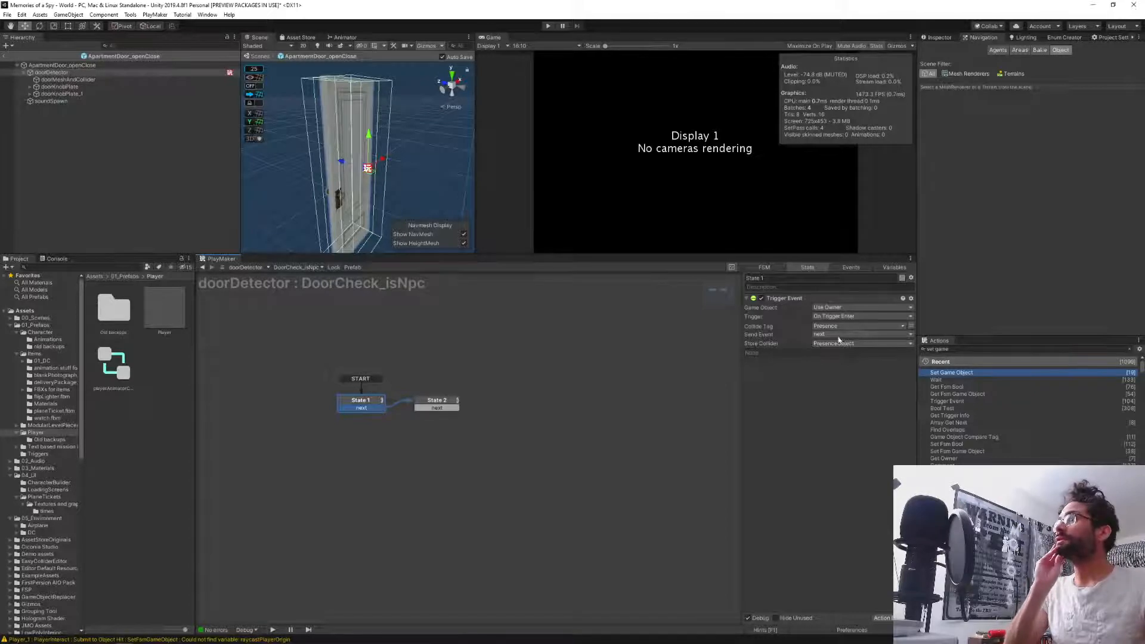
pyautogui.click(821, 318)
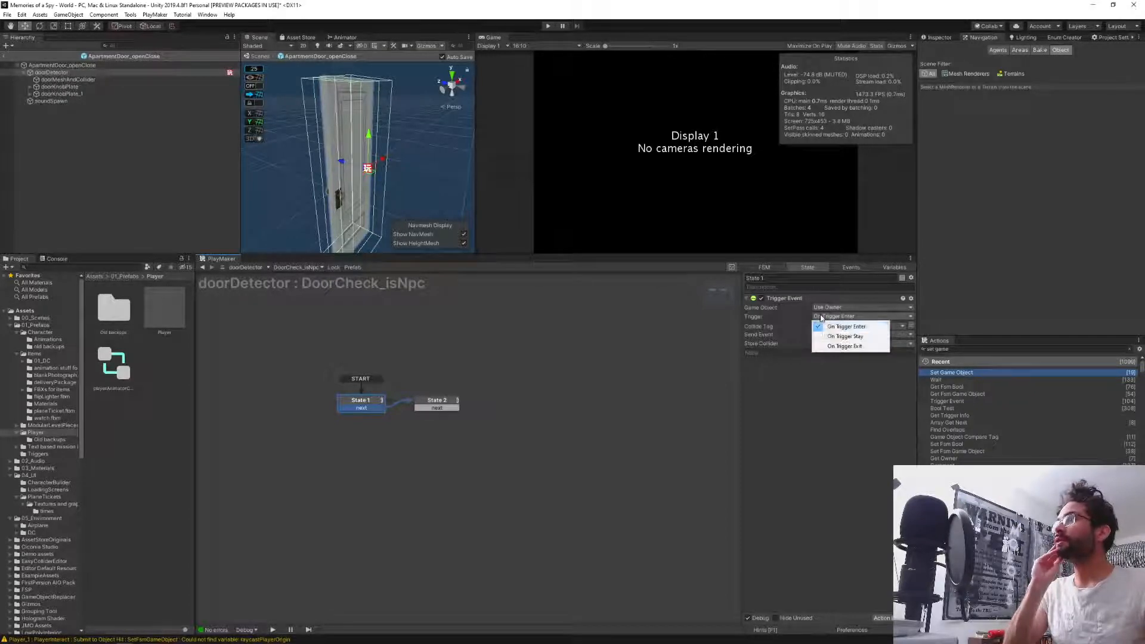
pyautogui.click(835, 345)
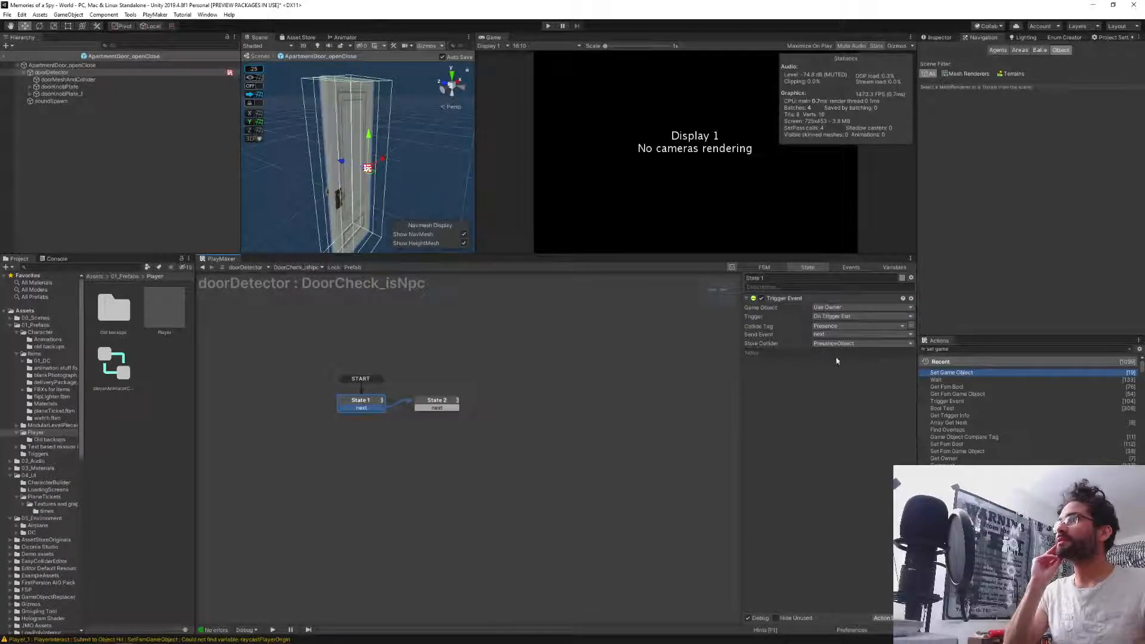
# Add a Set Game Object action before the Wait in State 2, with PresenceObject as its variable.
pyautogui.click(446, 407)
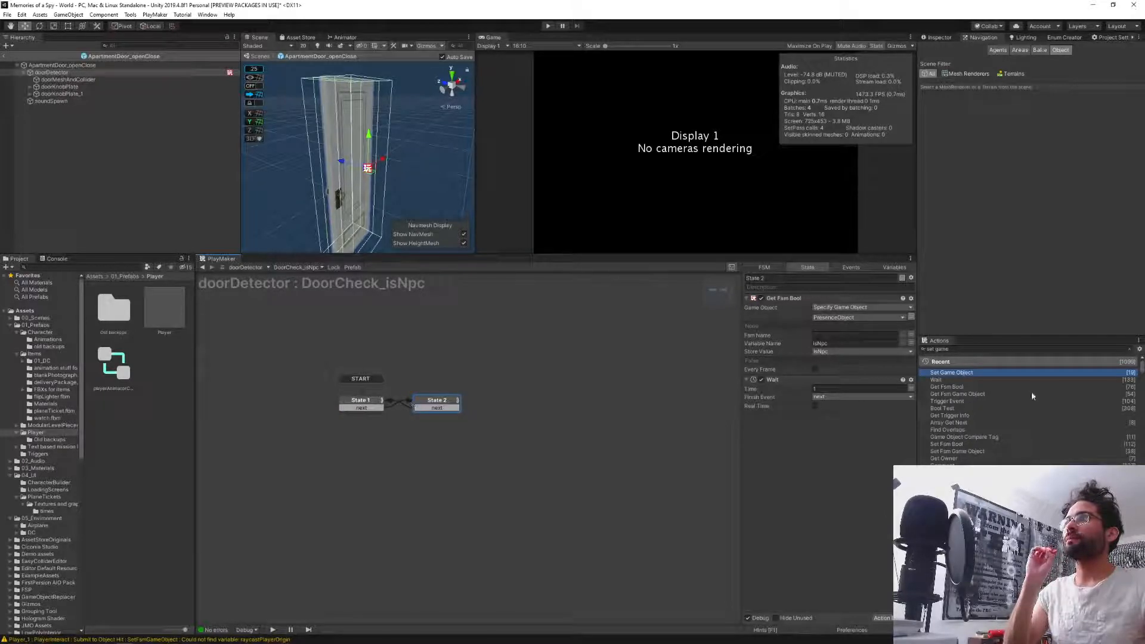
pyautogui.click(955, 374)
pyautogui.moveTo(955, 374); pyautogui.dragTo(804, 409)
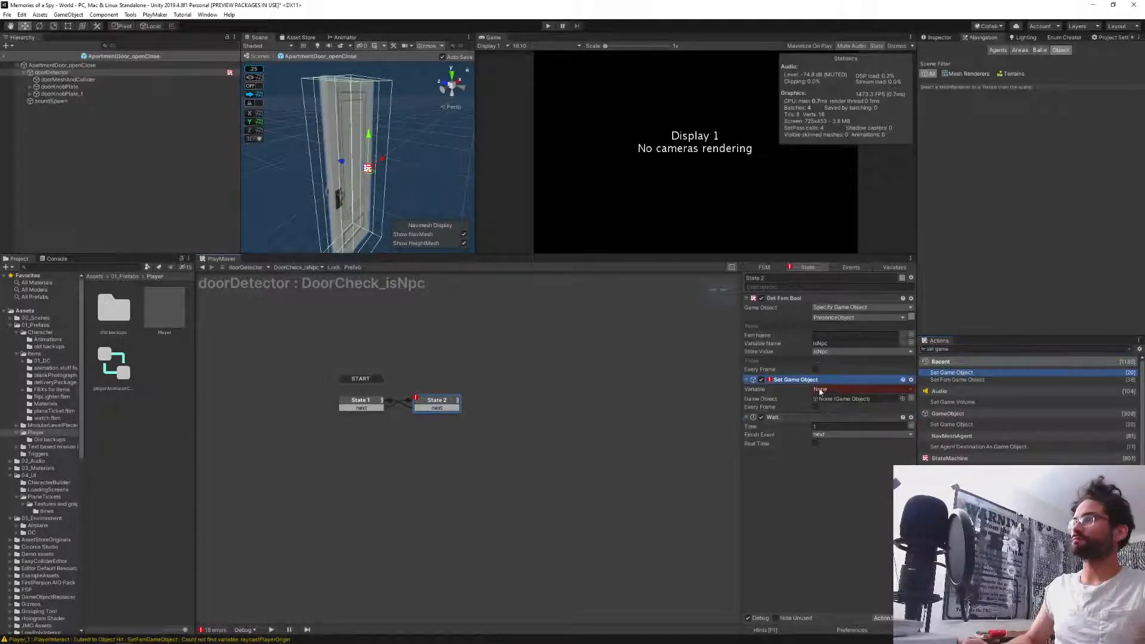
pyautogui.click(841, 389)
pyautogui.click(851, 411)
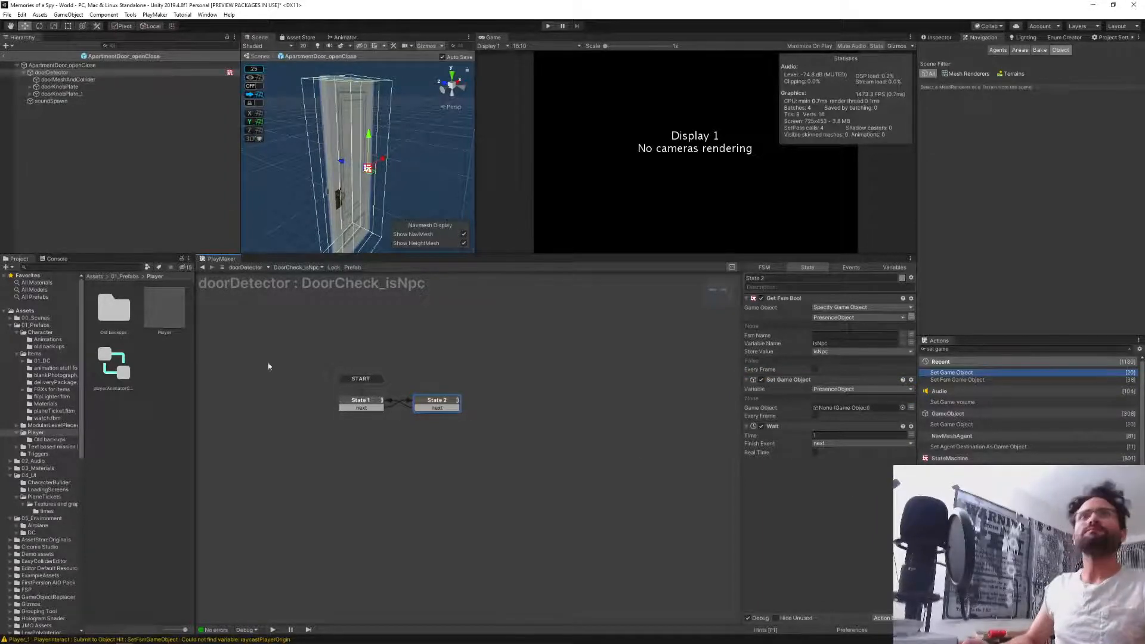
# Review doorDetector's DoorStatus, DoorSwing and DoorCheck_isNpc FSMs to compare how the NPC check is passed on.
pyautogui.click(297, 268)
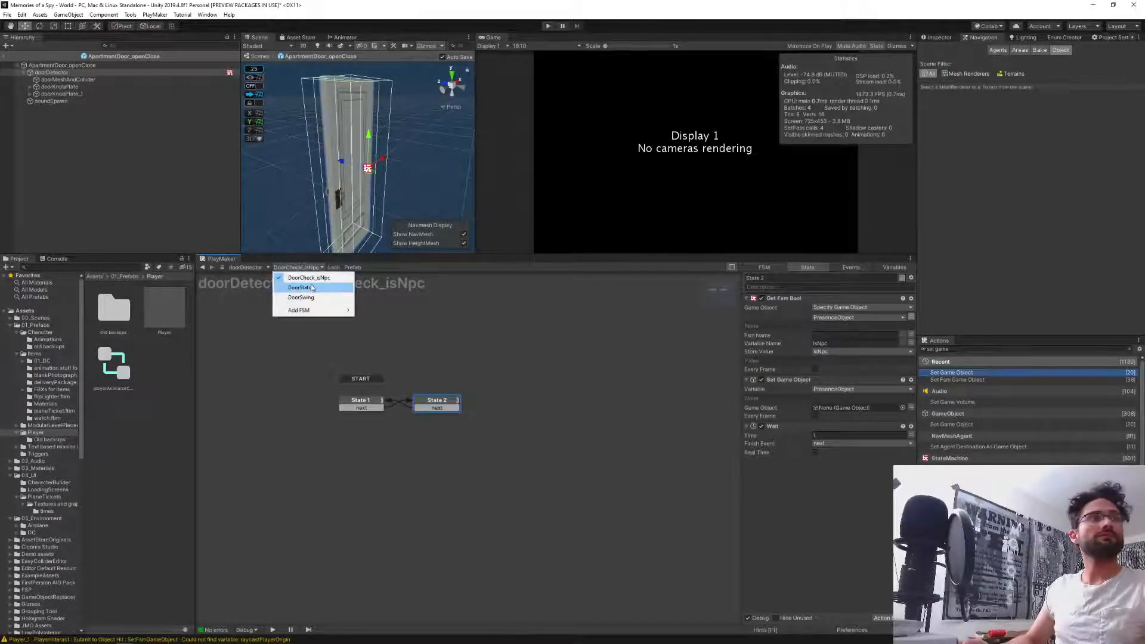
pyautogui.click(302, 287)
pyautogui.click(291, 267)
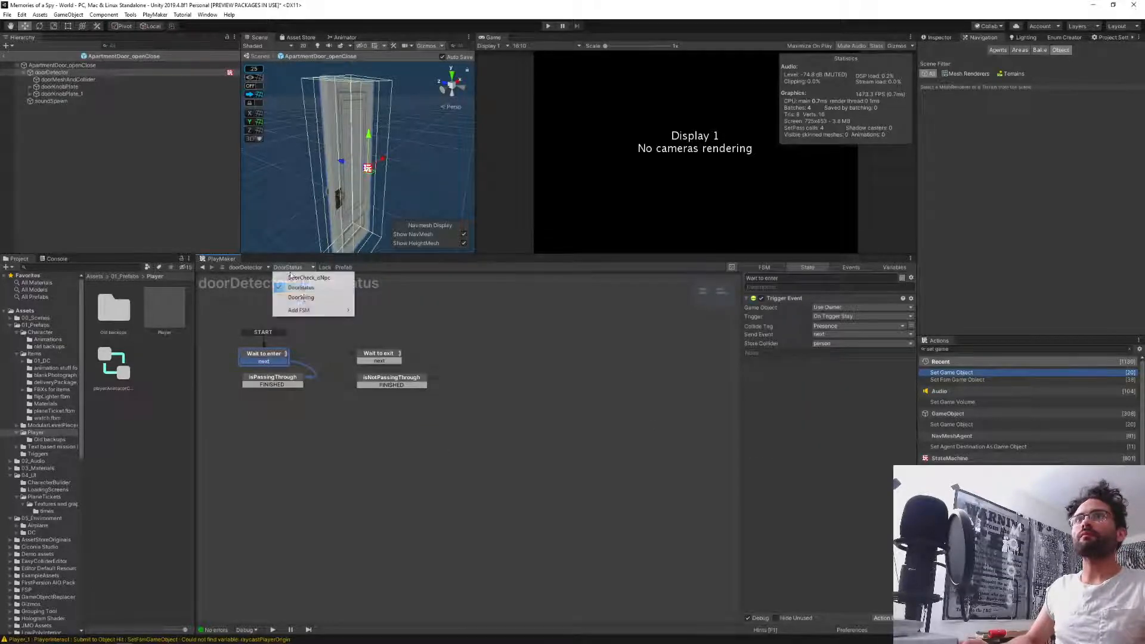
pyautogui.click(299, 295)
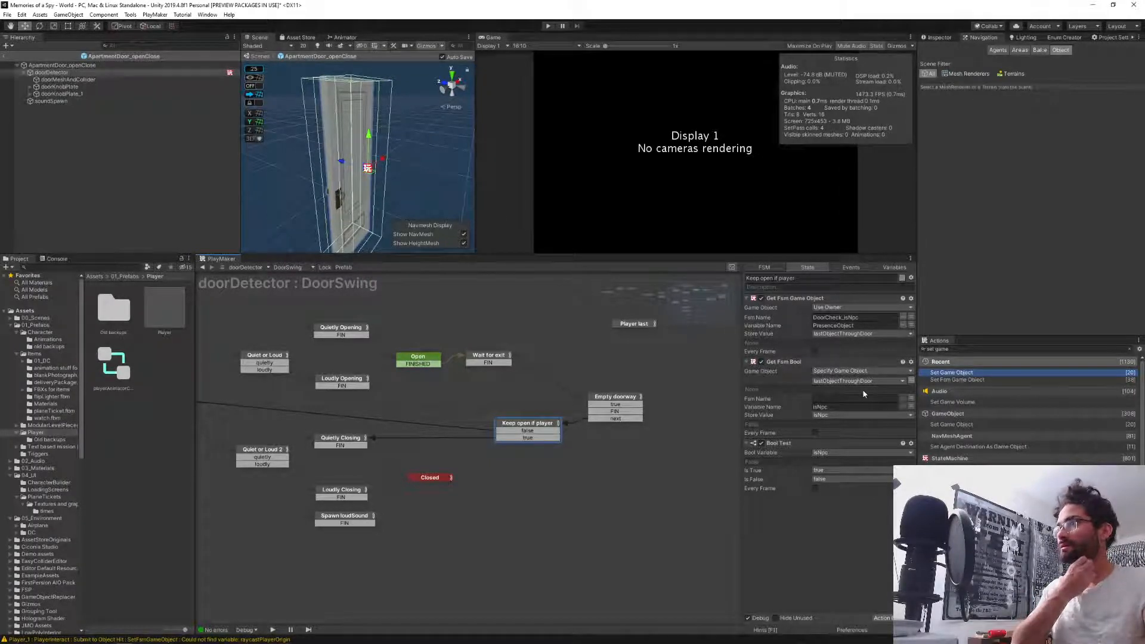
pyautogui.click(282, 269)
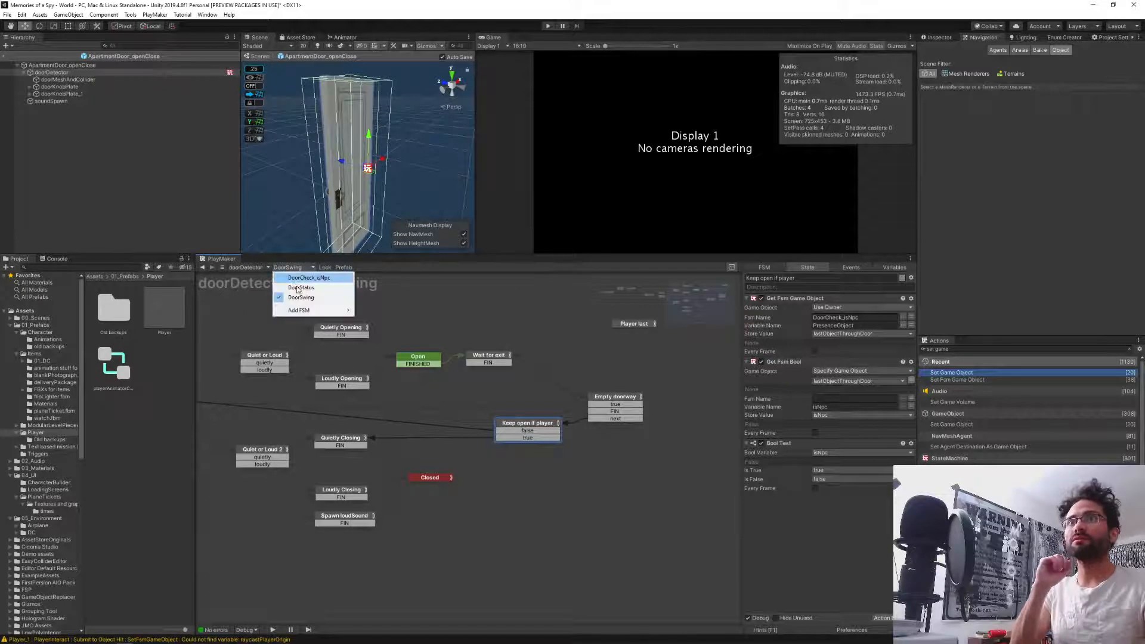
pyautogui.click(301, 277)
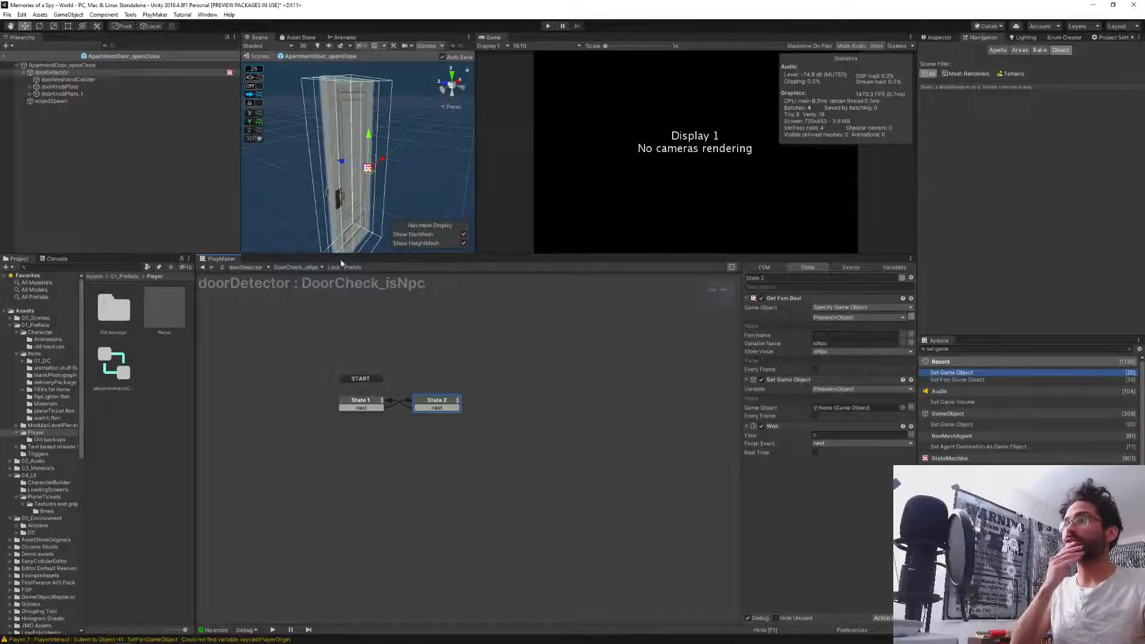
# Delete the Get Fsm Game Object action from the "Keep open if player" state of the DoorSwing FSM.
pyautogui.click(303, 266)
pyautogui.click(331, 290)
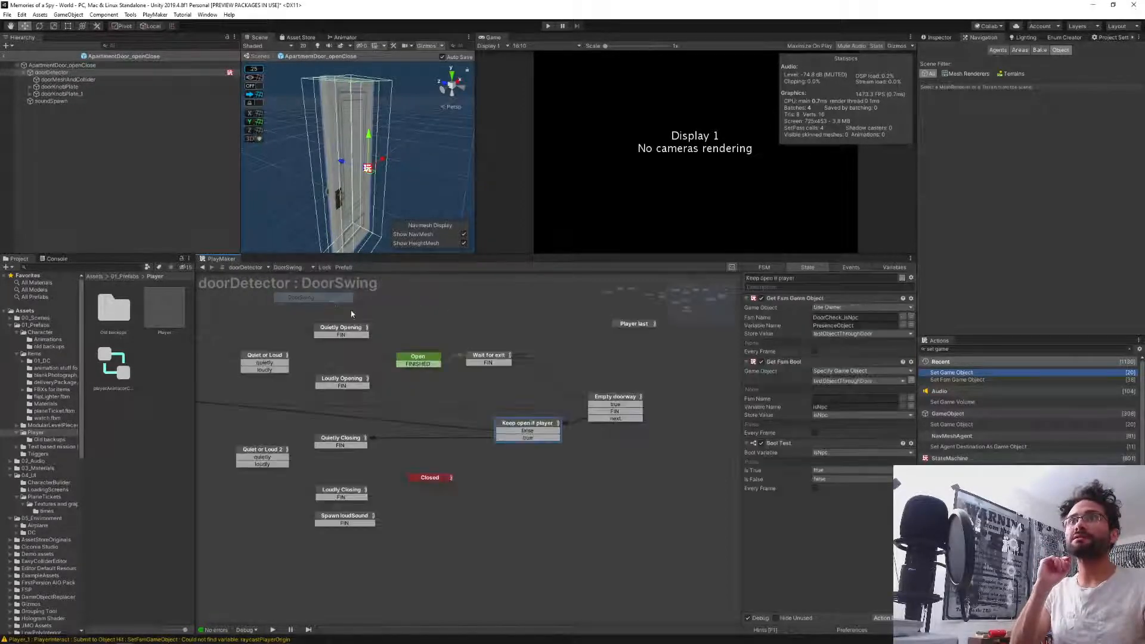
pyautogui.click(801, 299)
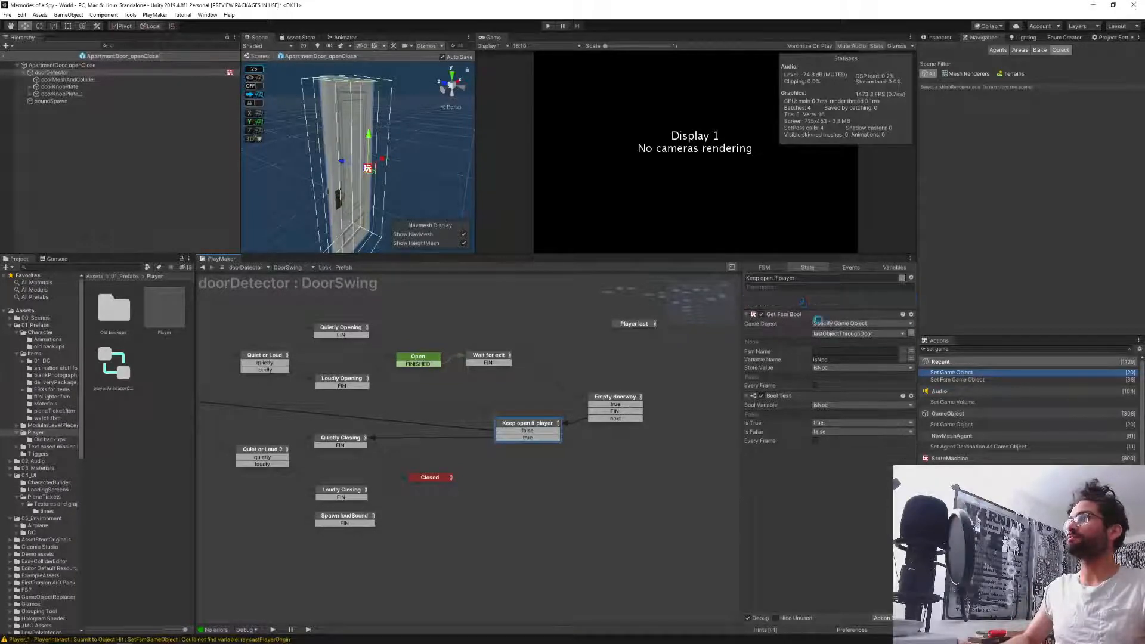
pyautogui.press('Delete')
# Set the state's Get Fsm Bool action to Use Owner with DoorCheck_isNpc as the Fsm Name.
pyautogui.click(826, 307)
pyautogui.click(827, 318)
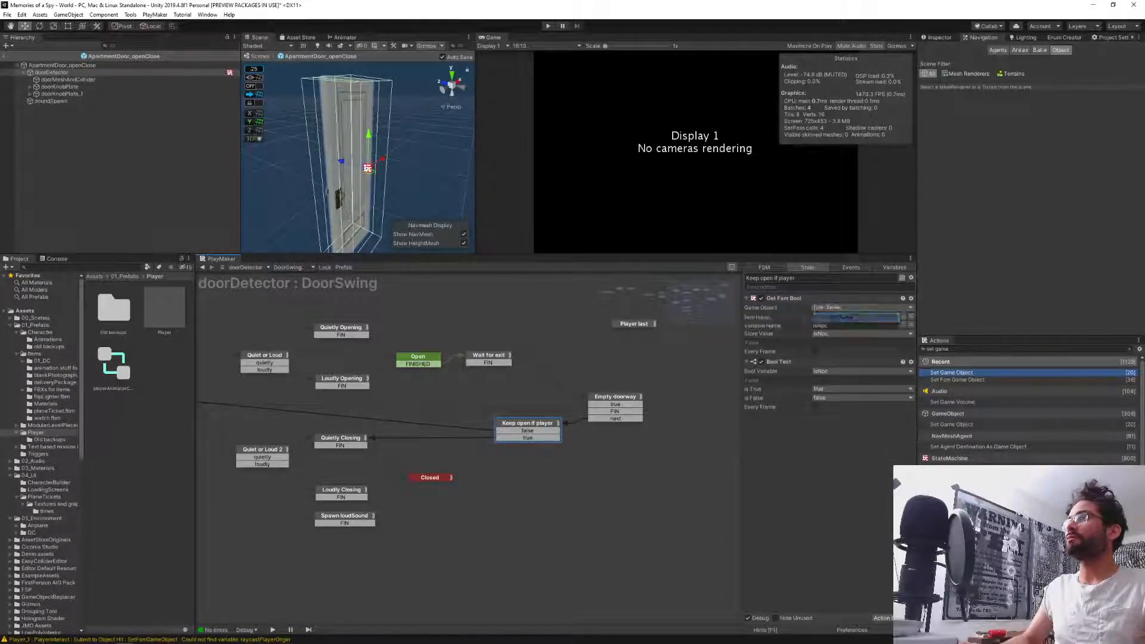
pyautogui.click(903, 317)
pyautogui.click(924, 323)
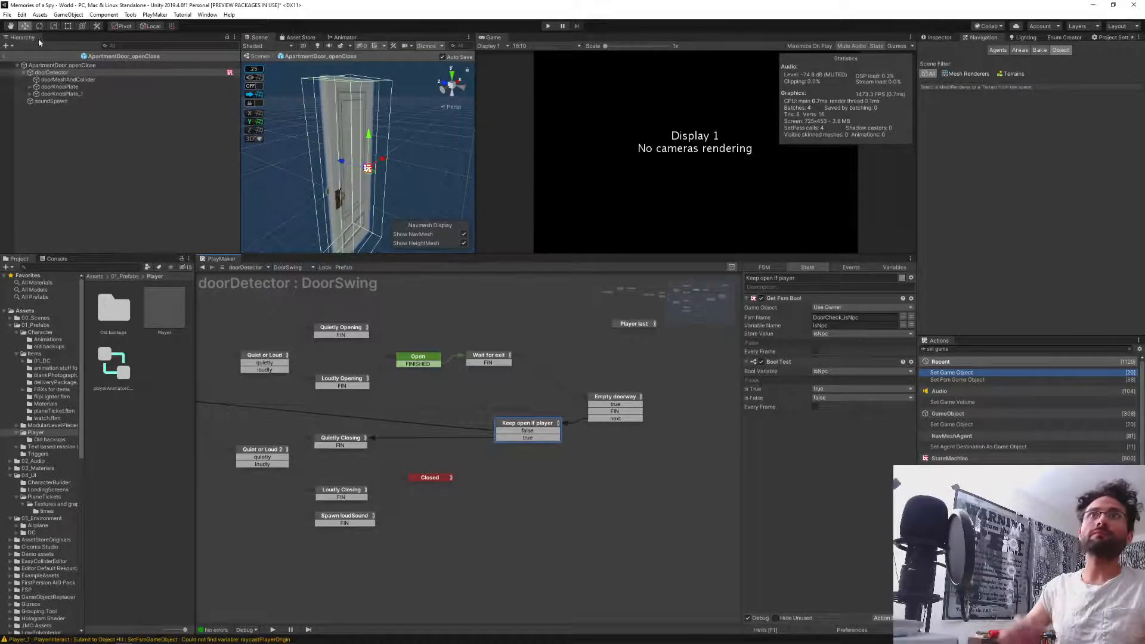
# Leave the door prefab and start play mode with a taller game view.
pyautogui.click(4, 56)
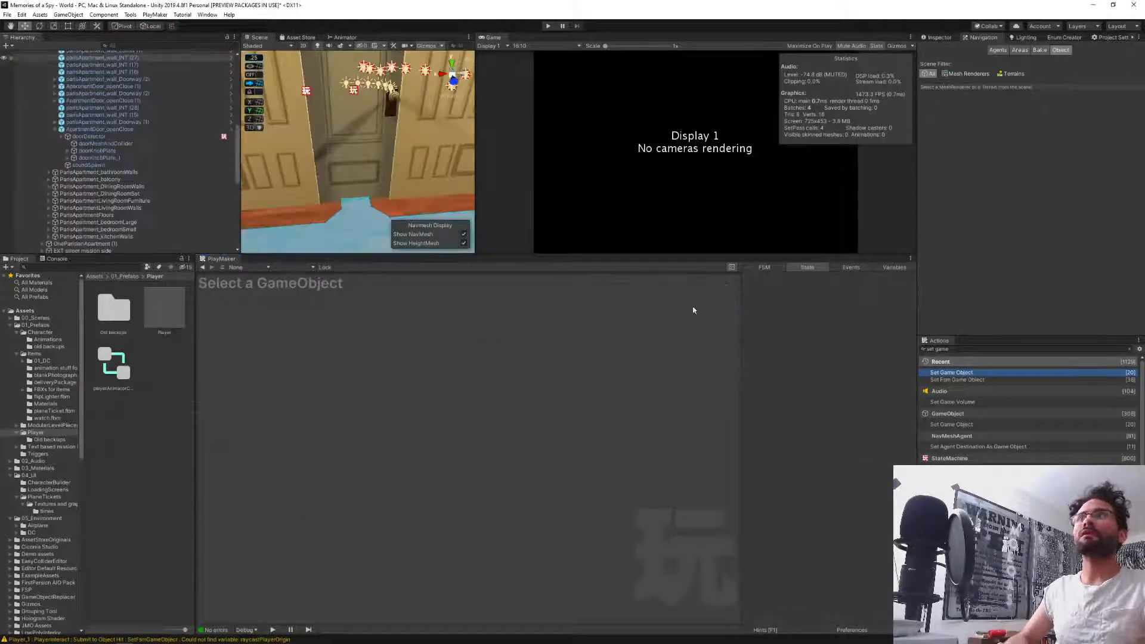
pyautogui.moveTo(635, 254); pyautogui.dragTo(665, 378)
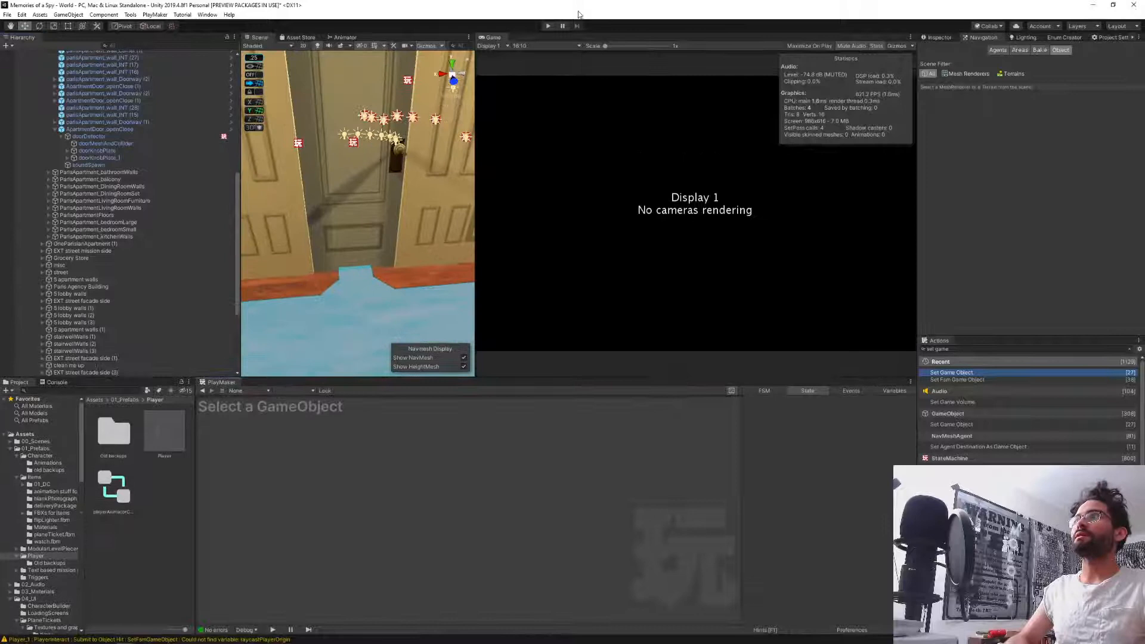
pyautogui.click(548, 27)
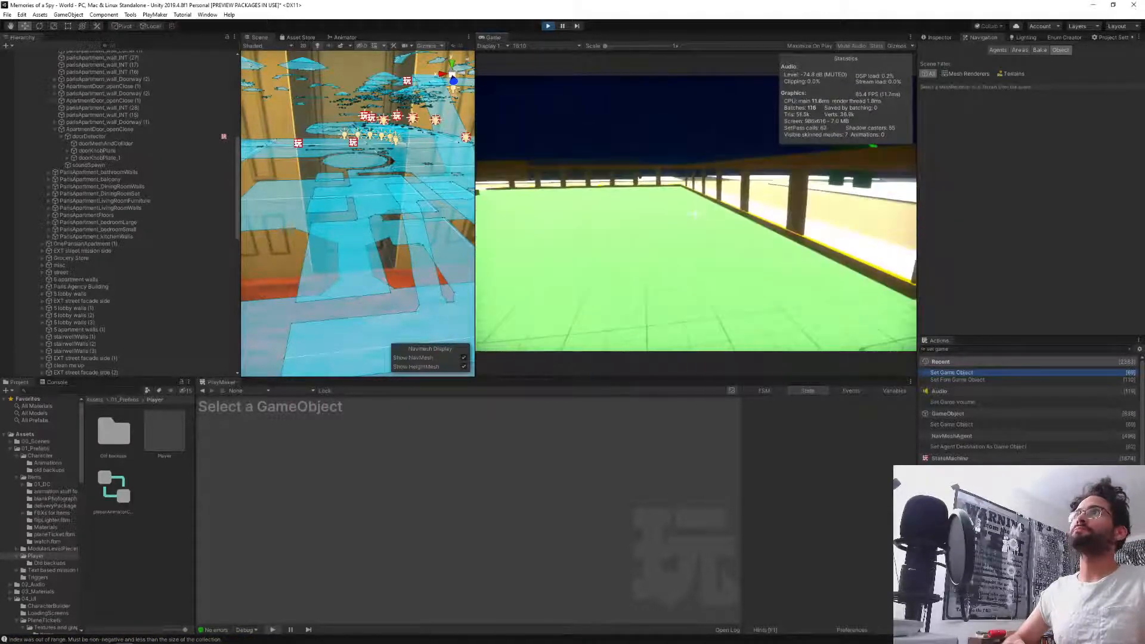
# Submit the command "paris street" in the running game's text prompt.
pyautogui.press('Return')
pyautogui.write('p')
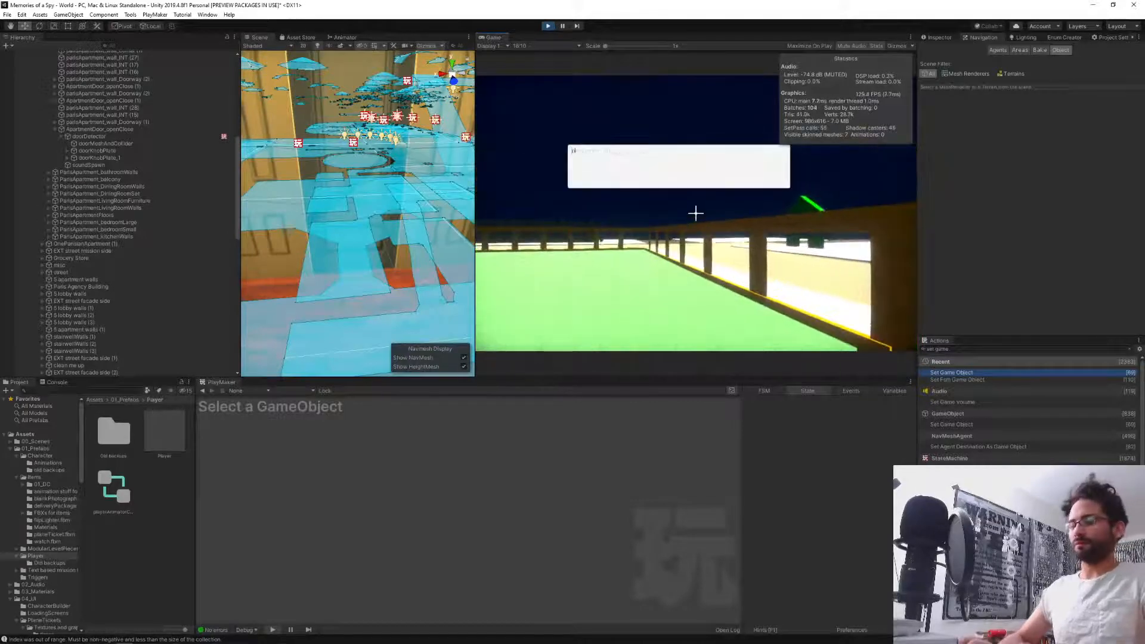
pyautogui.write('aris street')
pyautogui.press('Return')
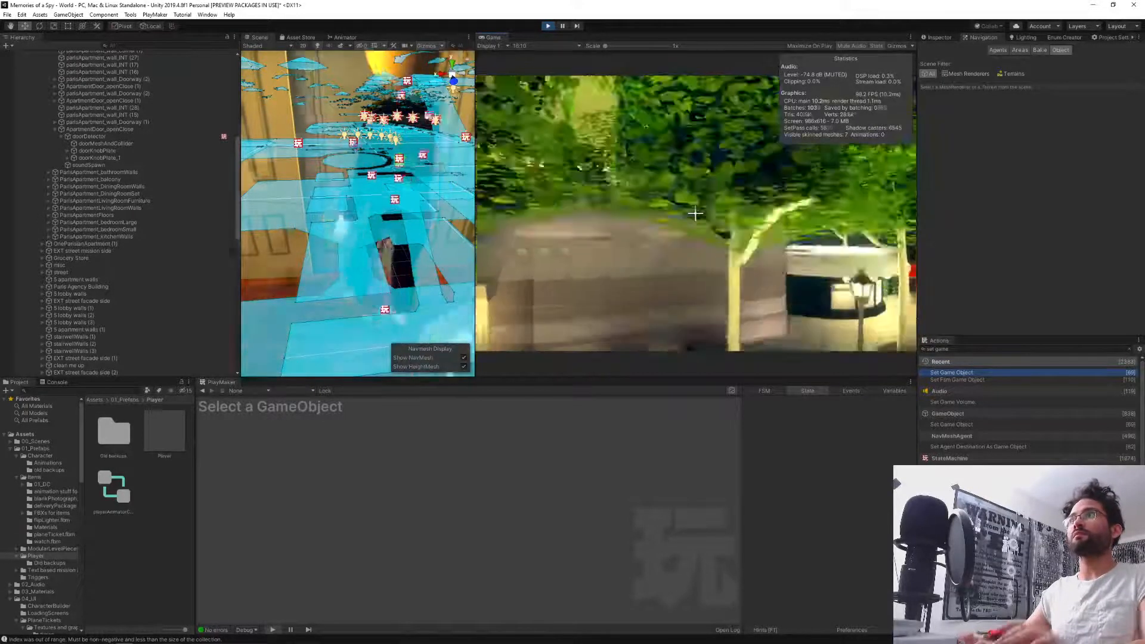
# Walk the player from the Paris street through the lobby and up the stairs to the apartment landing.
pyautogui.press('w')
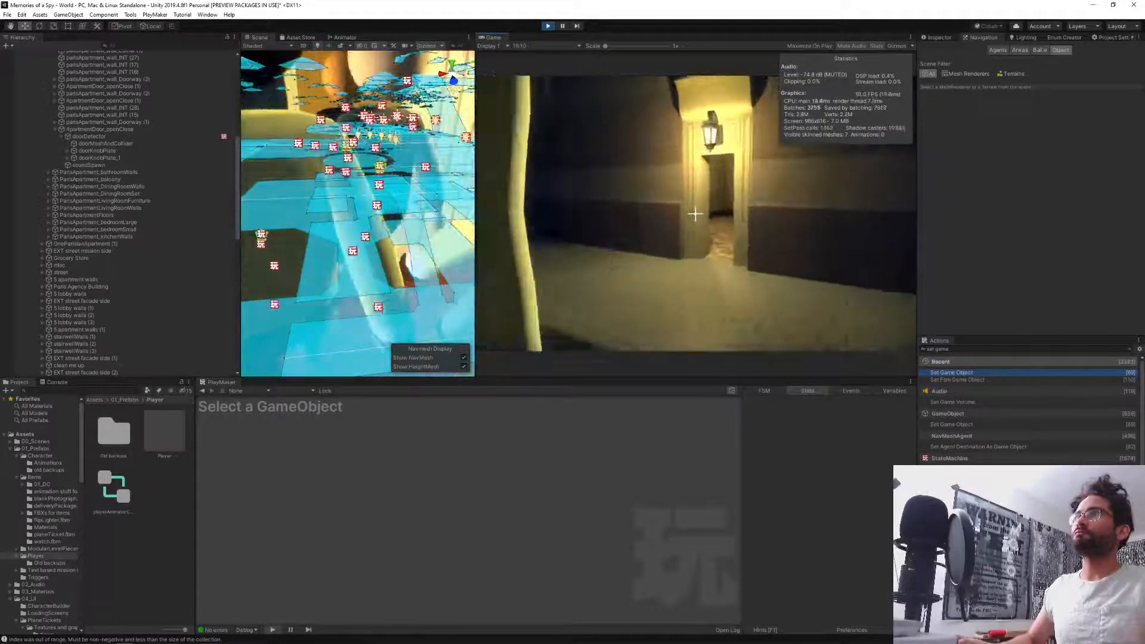
pyautogui.press('w')
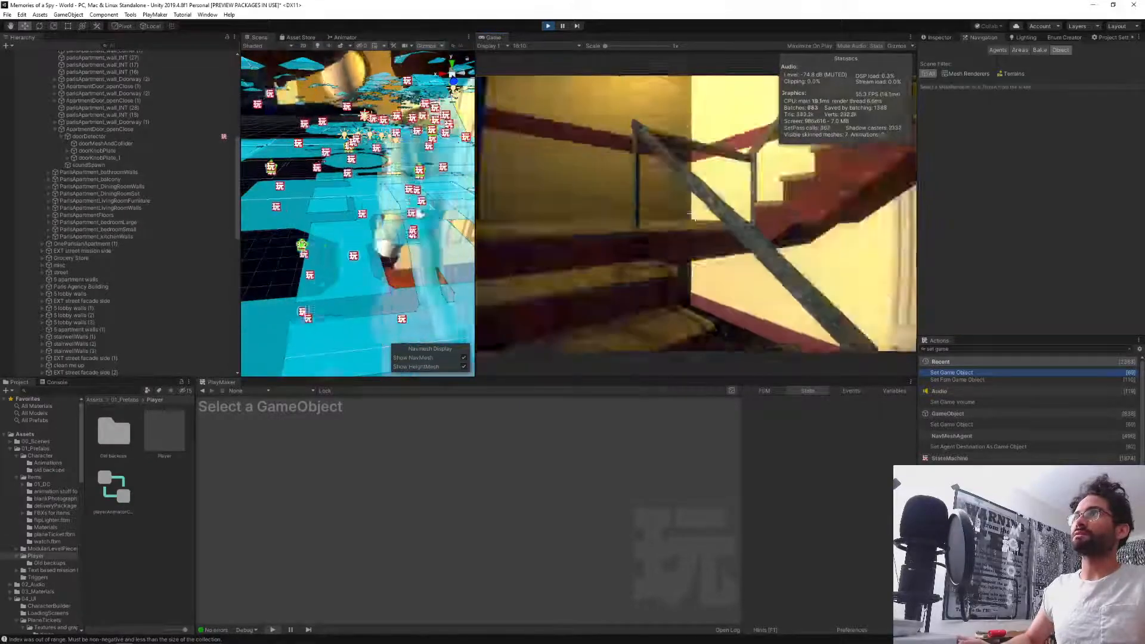
pyautogui.press('w')
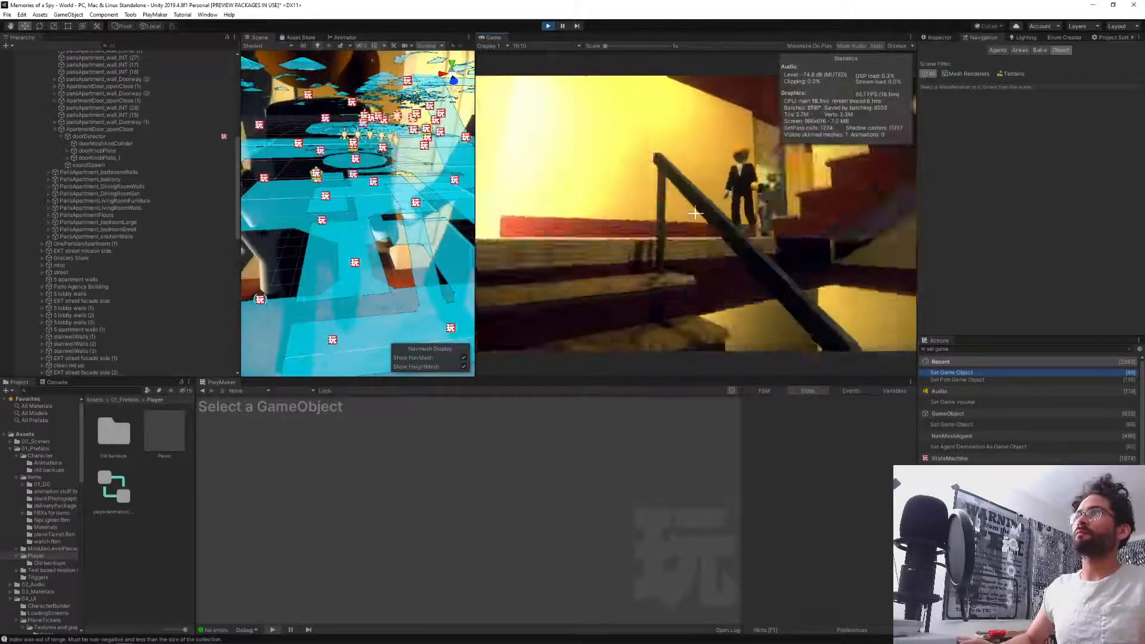
pyautogui.press('w')
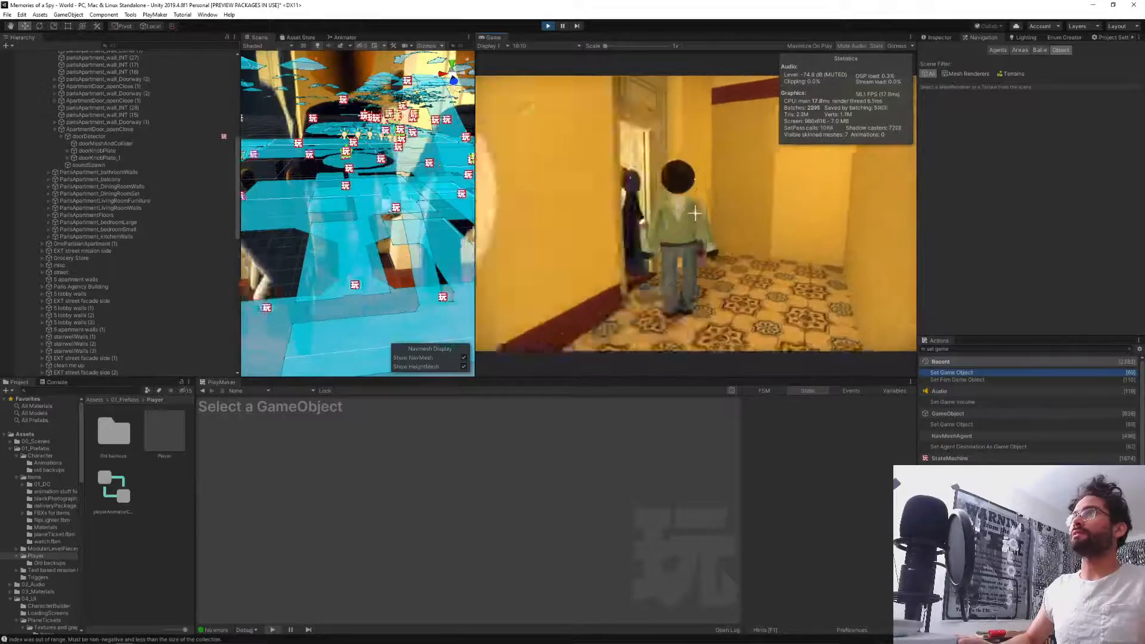
pyautogui.press('w')
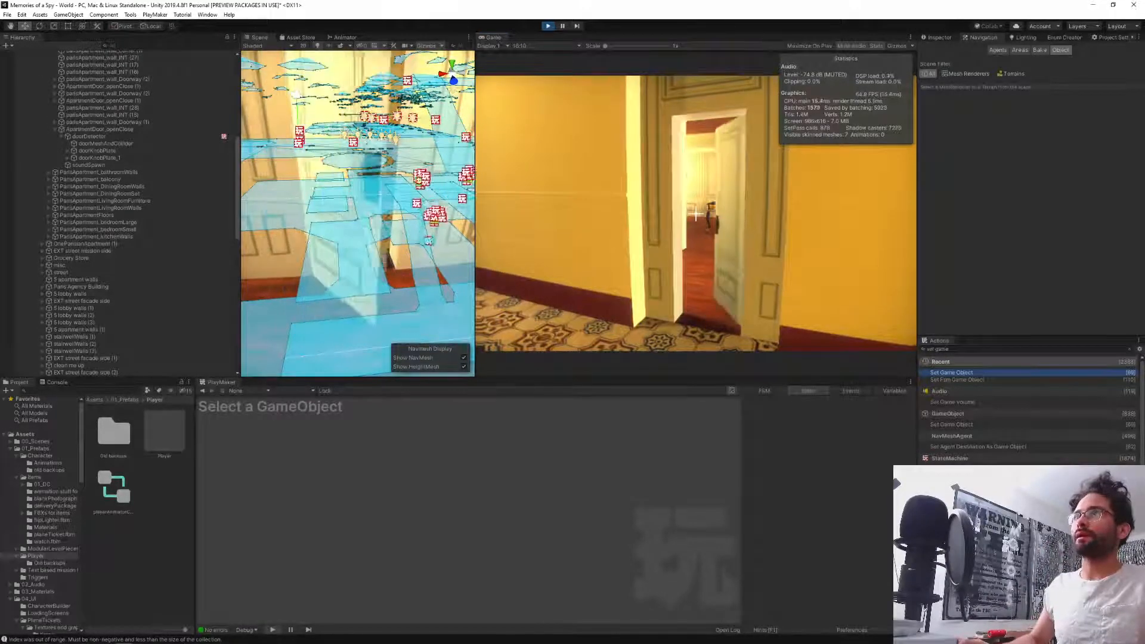
# Open the apartment's entrance door in the running game and walk through it into the apartment hallway.
pyautogui.press('w')
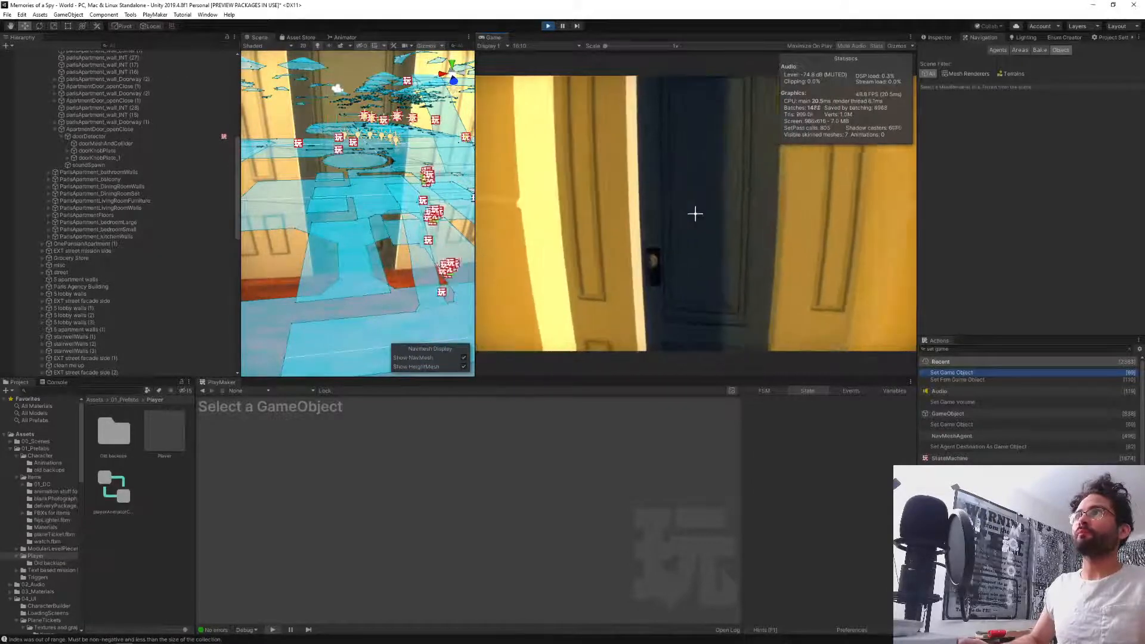
pyautogui.click(695, 214)
pyautogui.press('w')
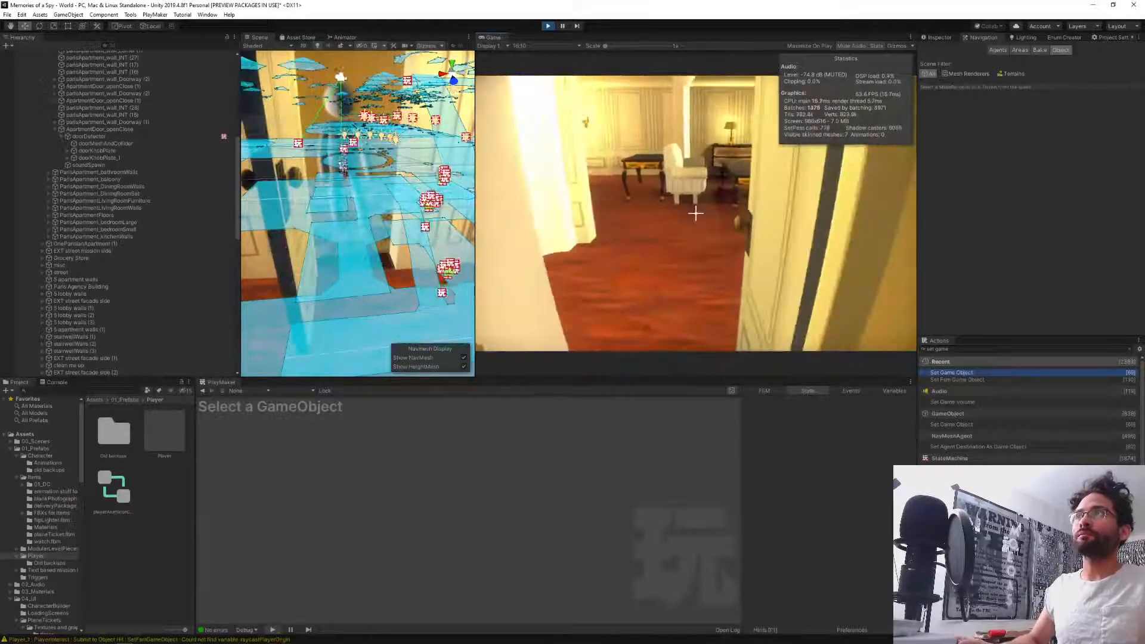
pyautogui.press('w')
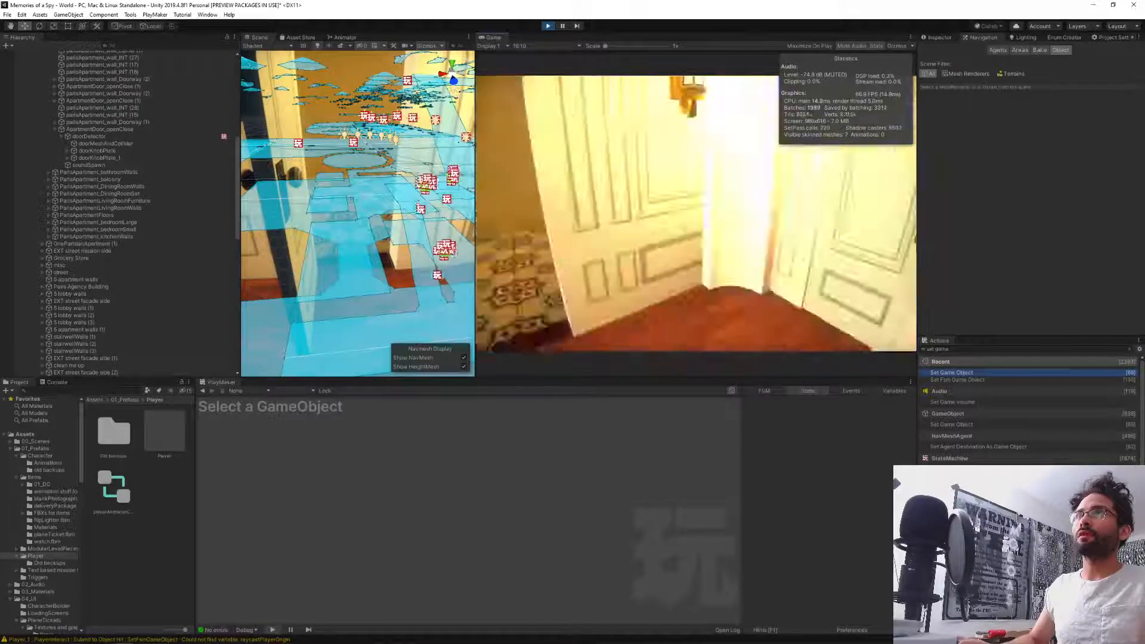
pyautogui.press('w')
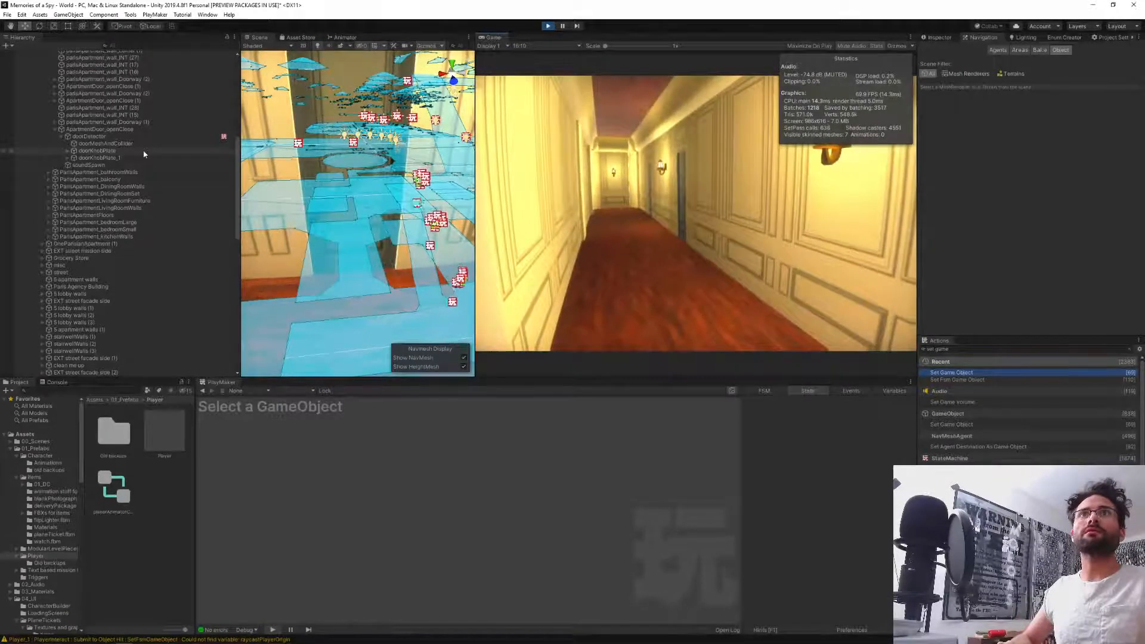
# Display doorDetector's DoorCheck_isNpc FSM and frame the apartment doorway in the scene view.
pyautogui.click(115, 137)
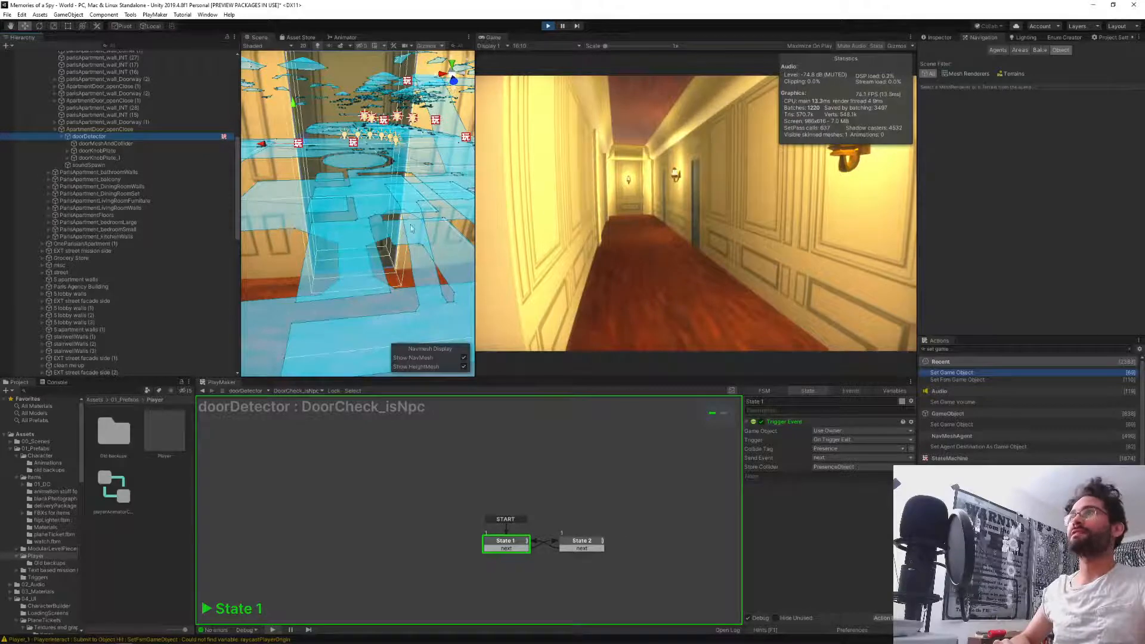
pyautogui.moveTo(340, 230); pyautogui.dragTo(701, 186, button='right')
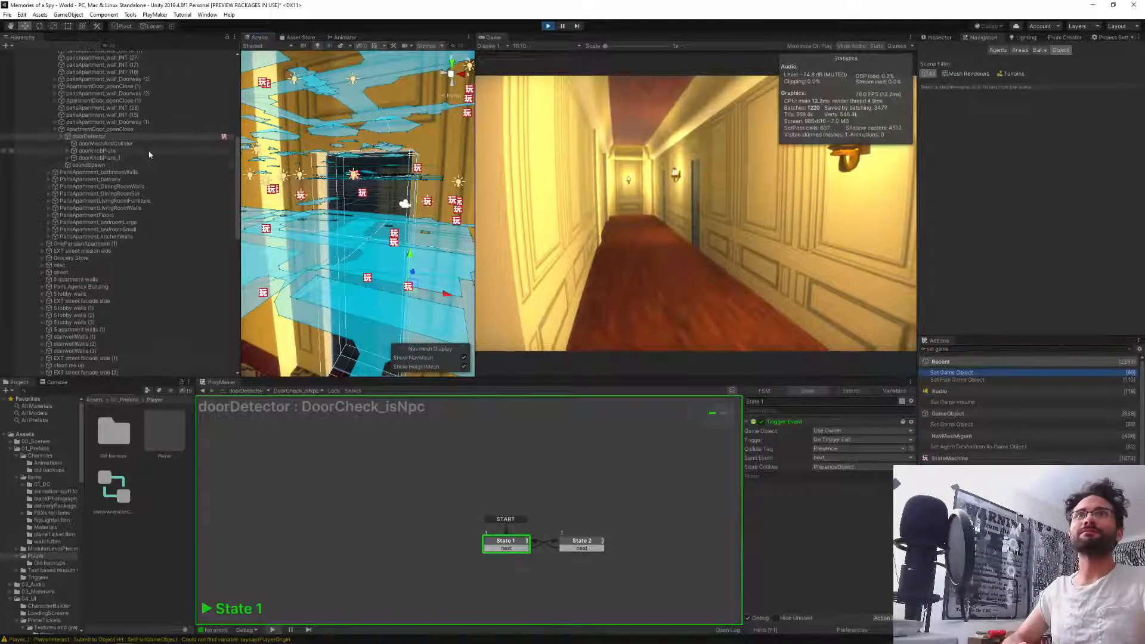
pyautogui.moveTo(507, 458); pyautogui.dragTo(473, 445, button='middle')
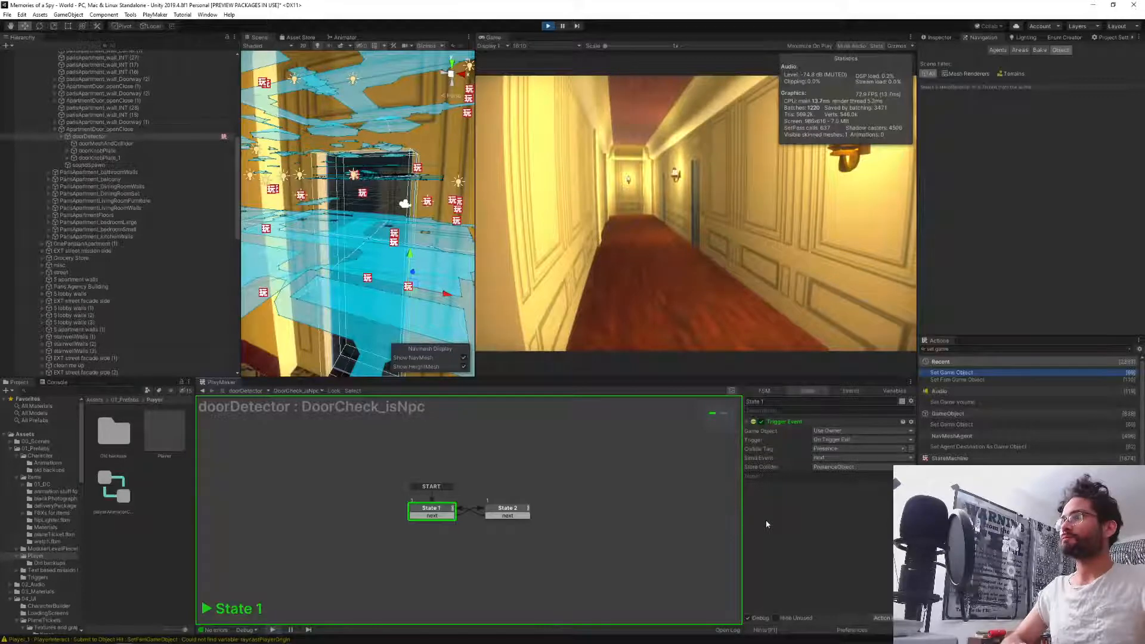
# Move the player back and forth near the apartment door to test the DoorCheck_isNpc trigger, then release game control.
pyautogui.click(669, 260)
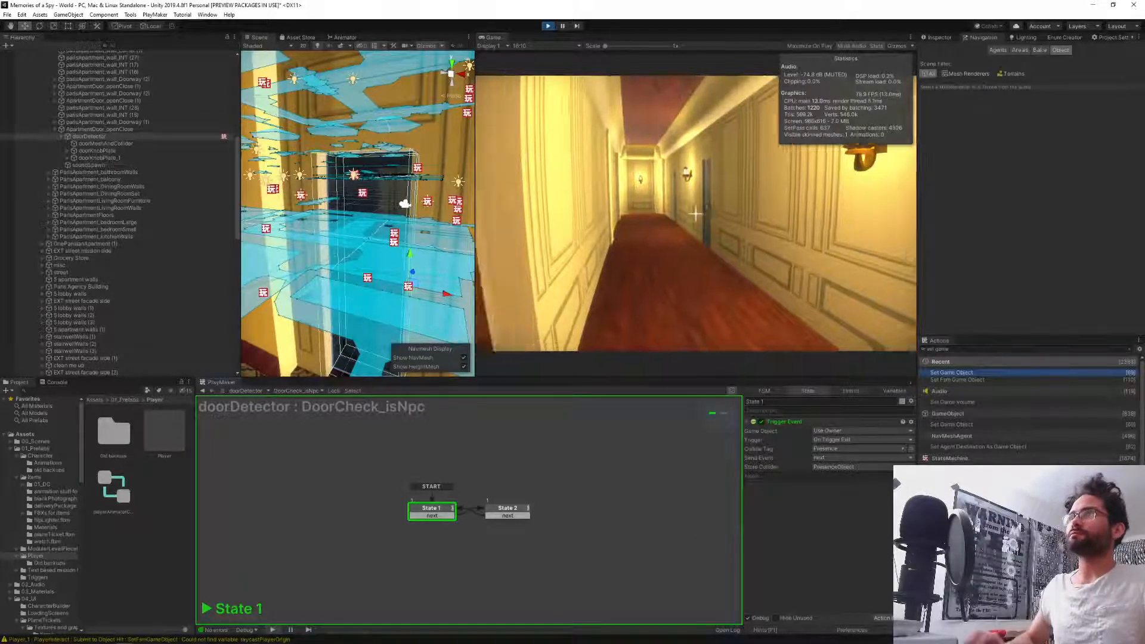
pyautogui.press('w')
pyautogui.press('w')
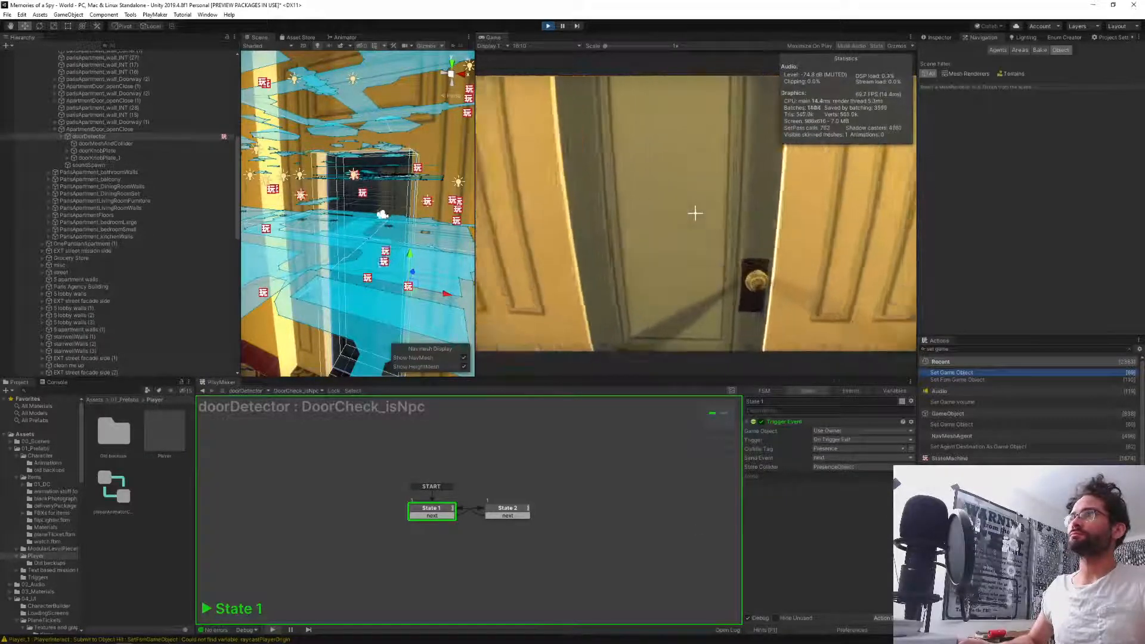
pyautogui.press('s')
pyautogui.press('w')
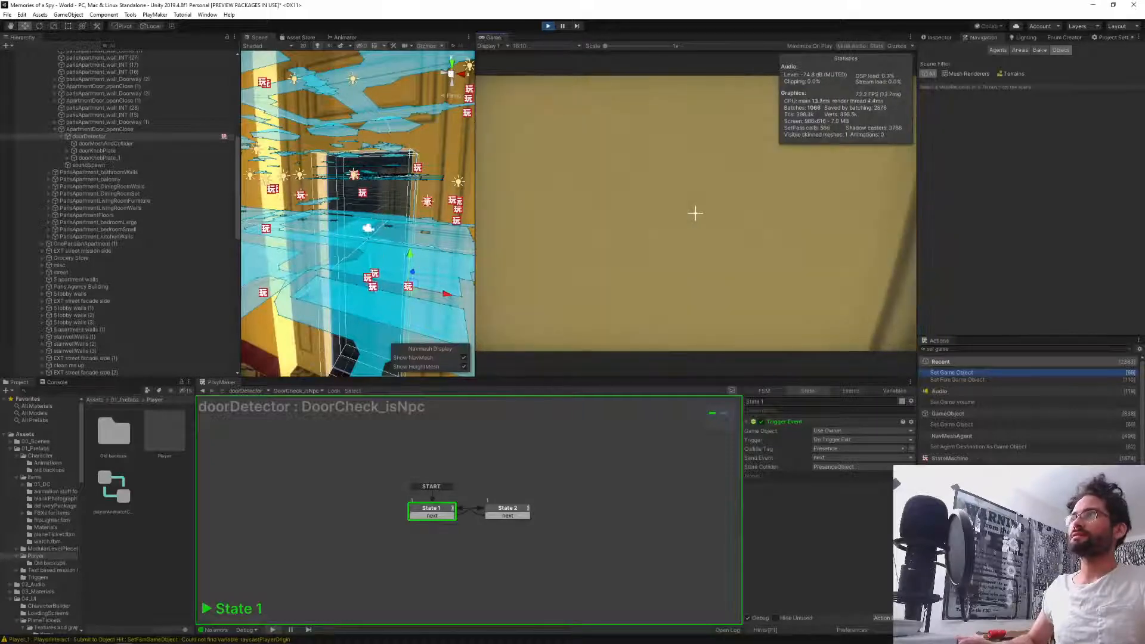
pyautogui.press('s')
pyautogui.press('w')
pyautogui.press('s')
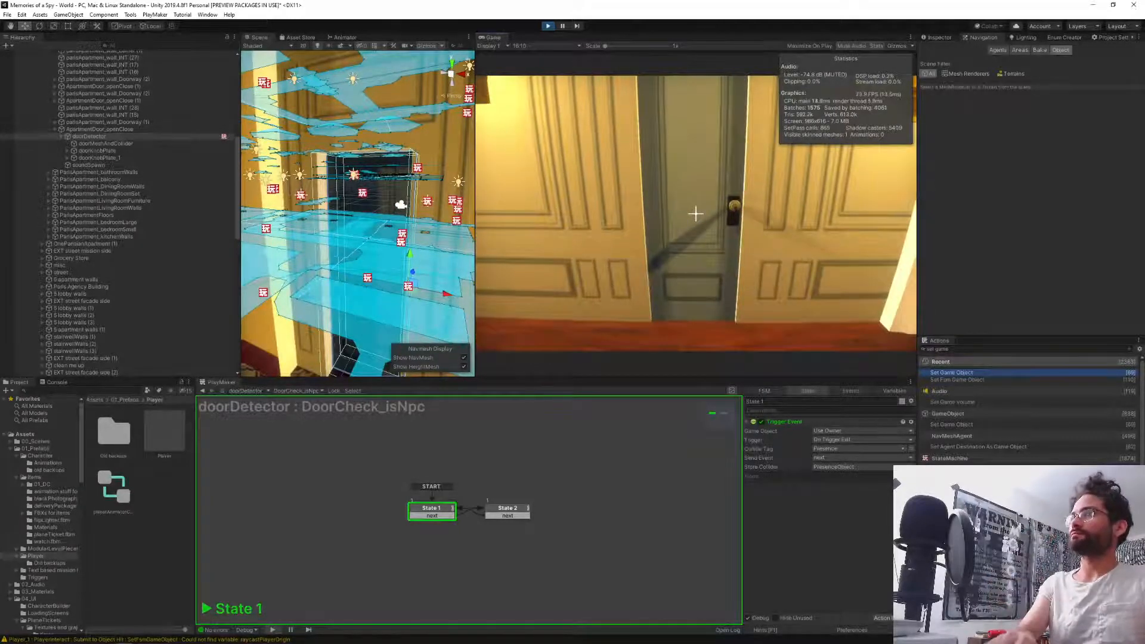
pyautogui.press('Escape')
# Inspect doorDetector's components and layer, and review the Collide Tag options of its Trigger Event action.
pyautogui.click(70, 137)
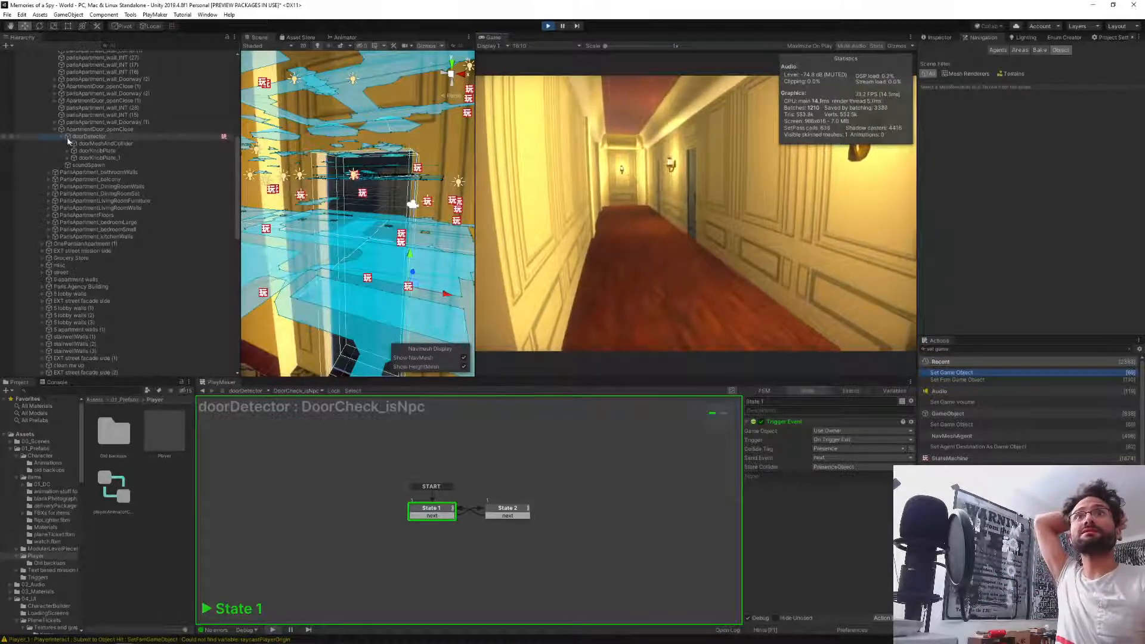
pyautogui.click(935, 38)
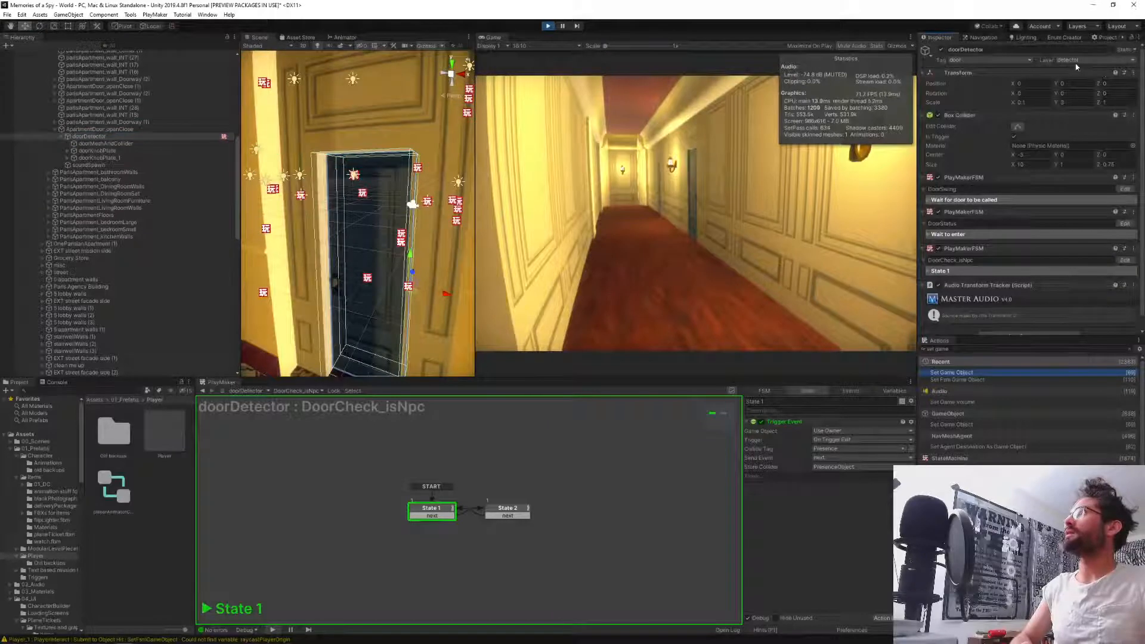
pyautogui.click(837, 450)
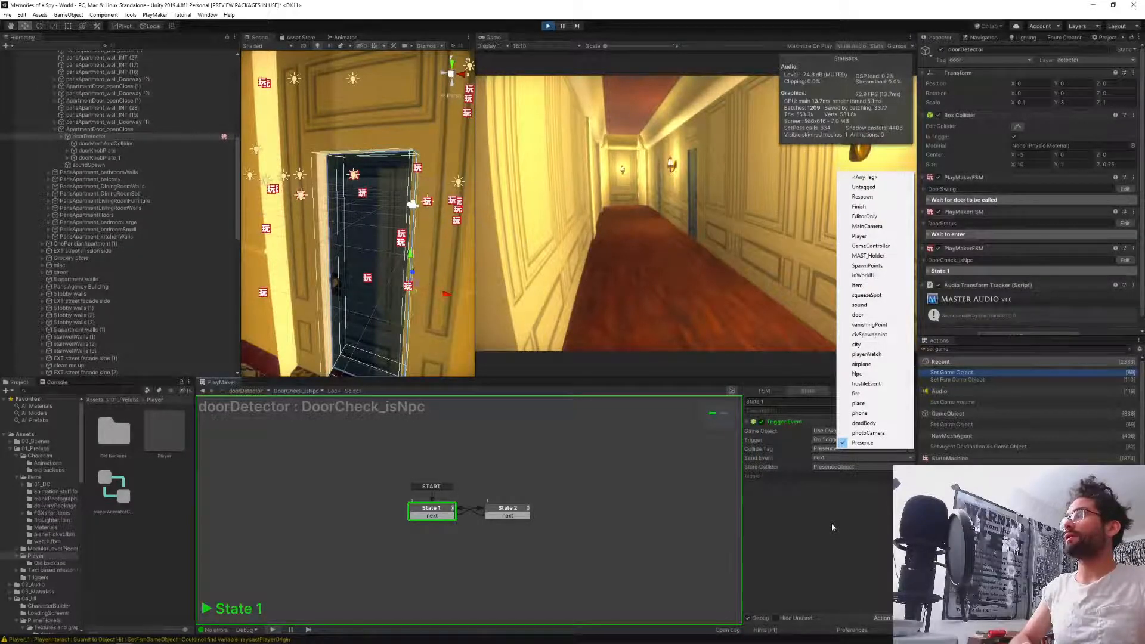
pyautogui.click(843, 507)
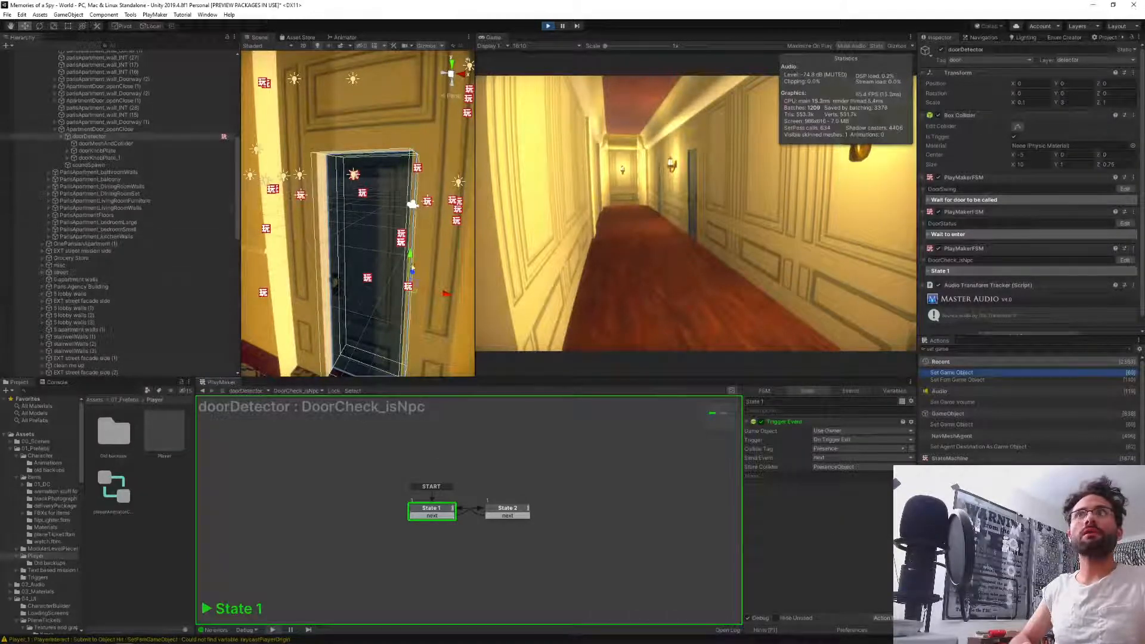
# Select the player's PlayerPresence object in the scene and inspect its tag, layer and Sphere Collider settings.
pyautogui.moveTo(375, 274); pyautogui.dragTo(388, 235, button='right')
pyautogui.press('w')
pyautogui.click(378, 248)
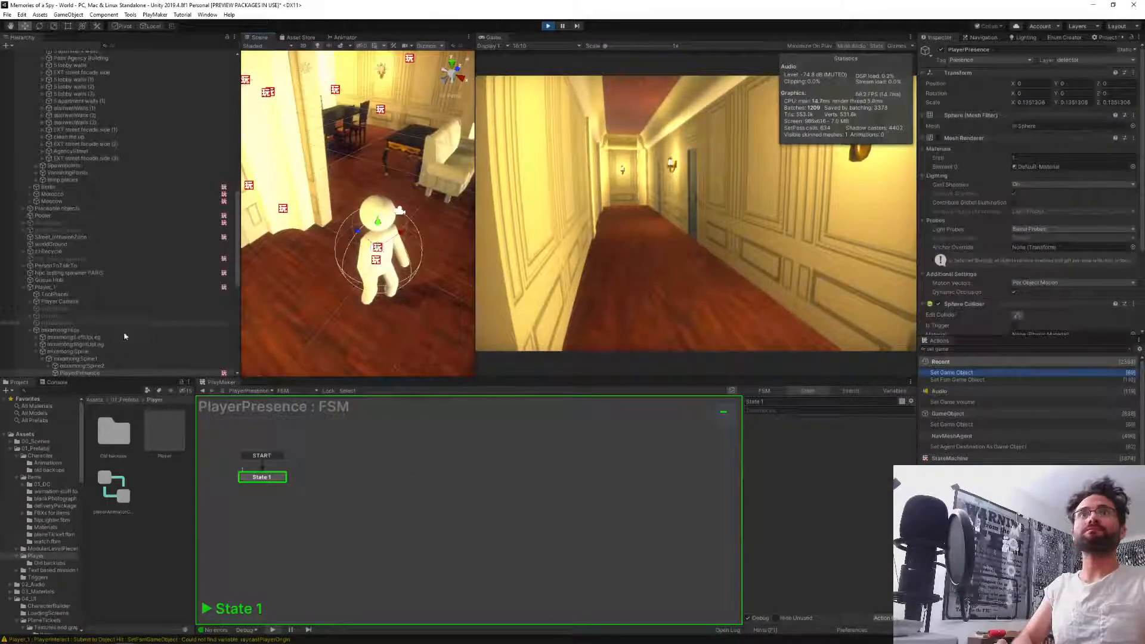
pyautogui.click(79, 320)
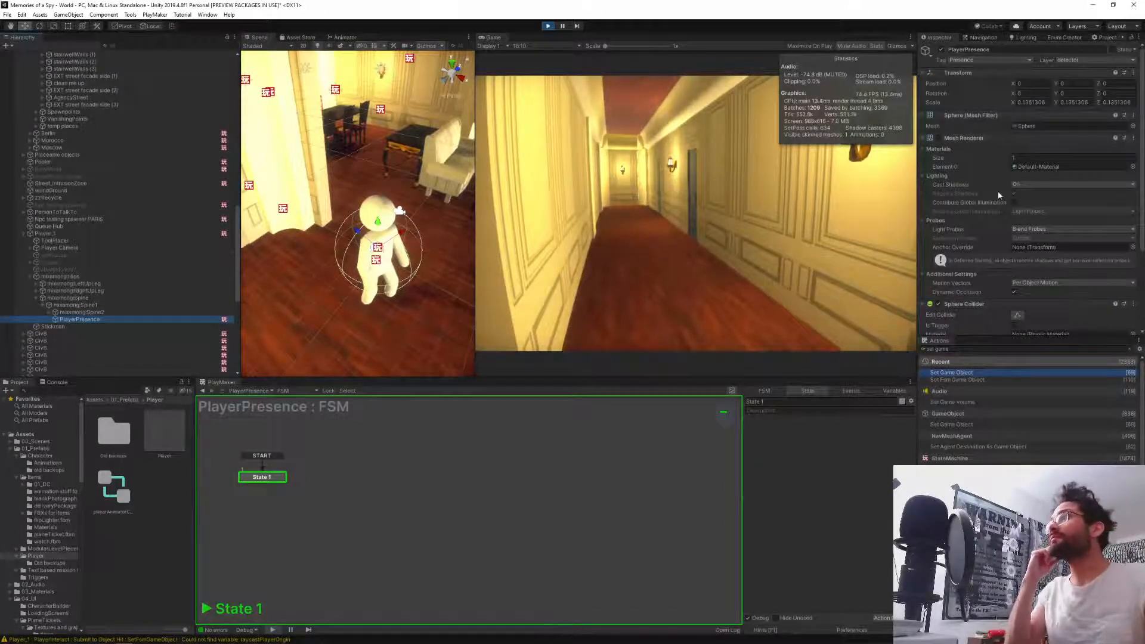
pyautogui.scroll(-3, 964, 129)
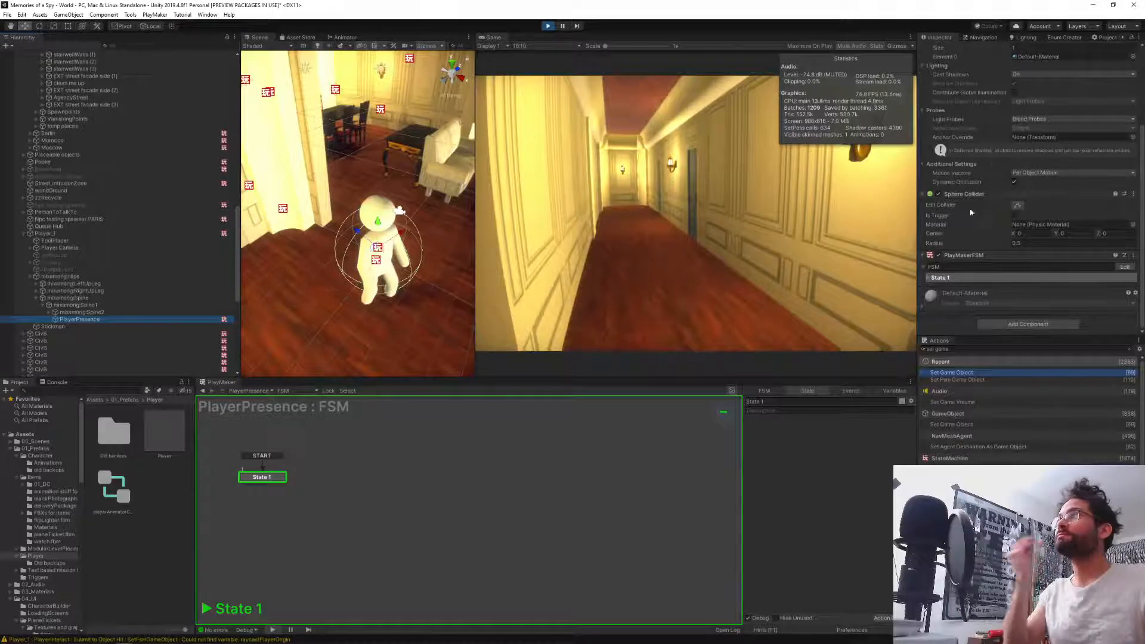
# Examine the Layer Collision Matrix in the project's Physics settings with a wider settings area.
pyautogui.click(1097, 38)
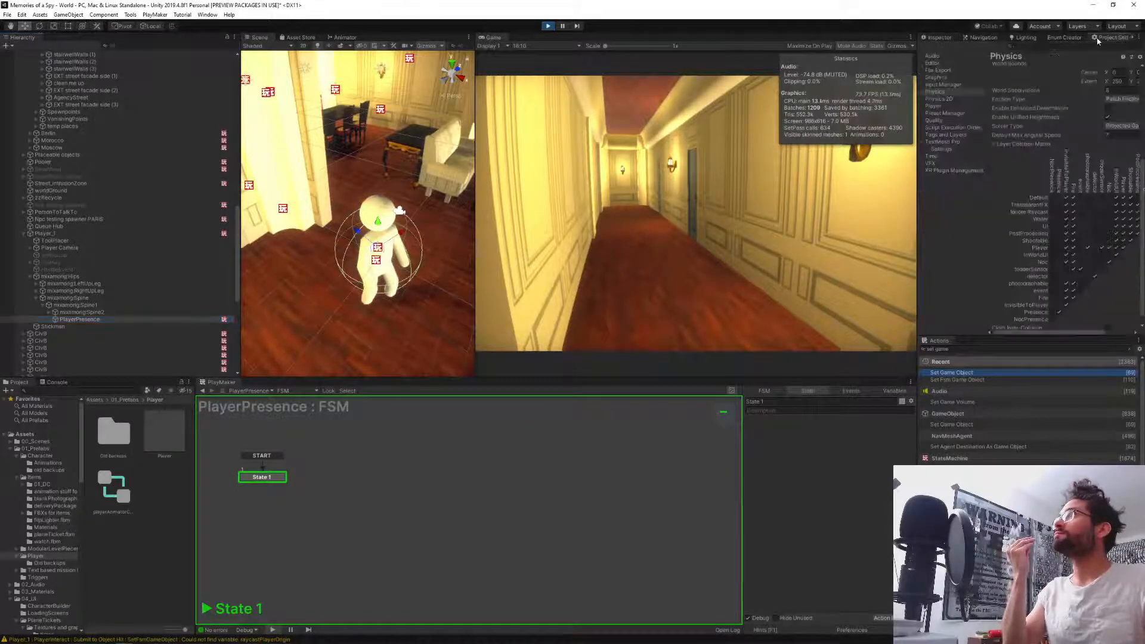
pyautogui.moveTo(916, 245); pyautogui.dragTo(694, 214)
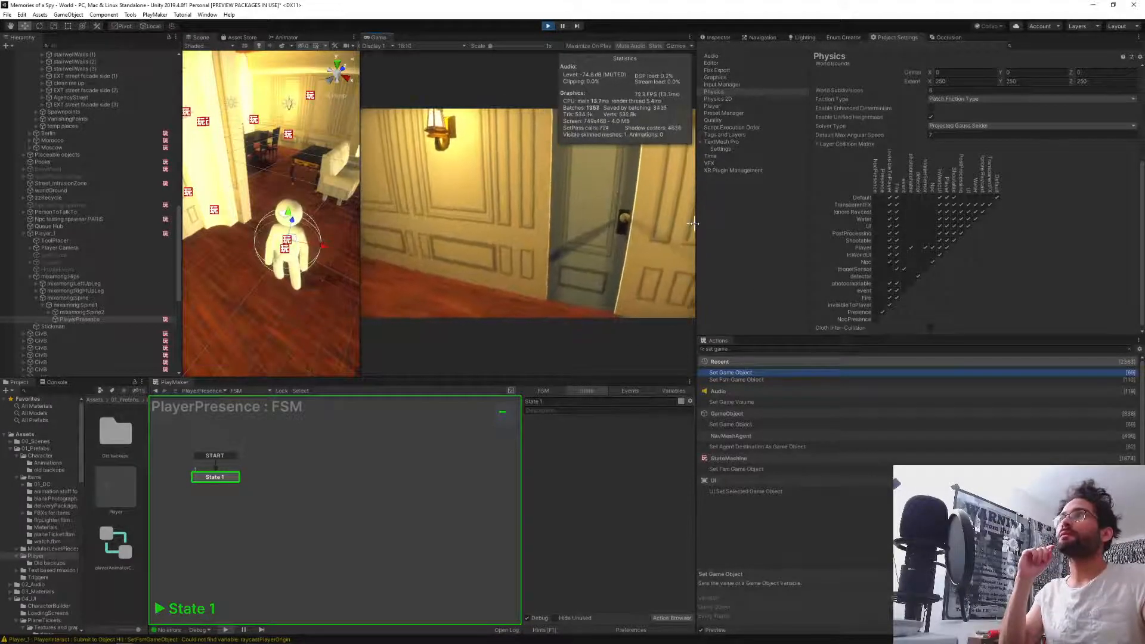
pyautogui.moveTo(702, 226); pyautogui.dragTo(841, 230)
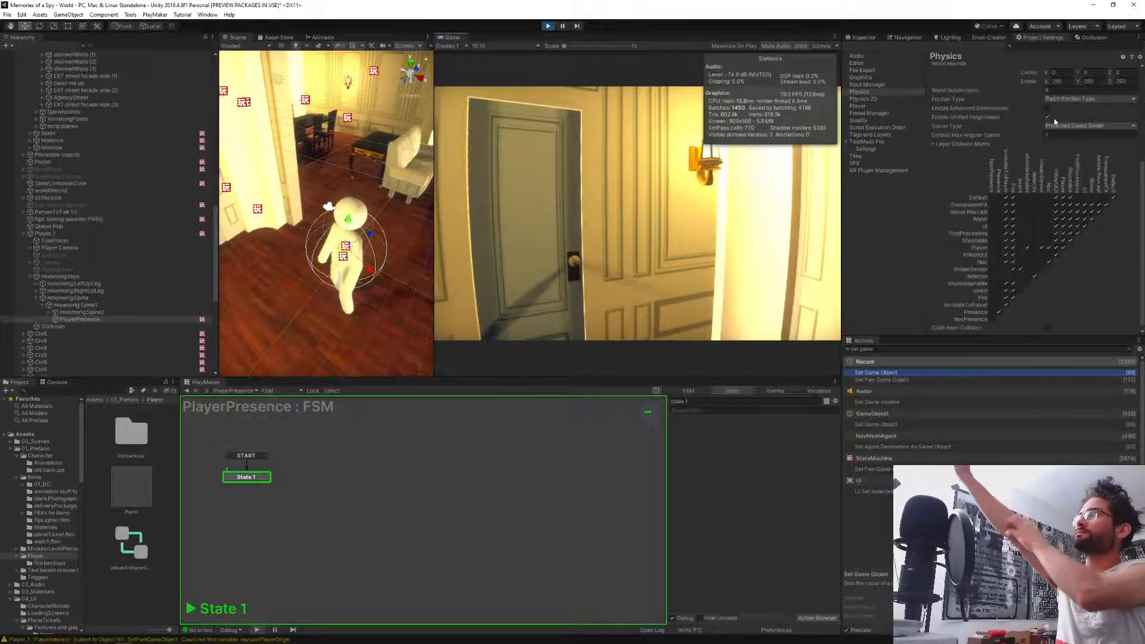
pyautogui.scroll(5, 978, 130)
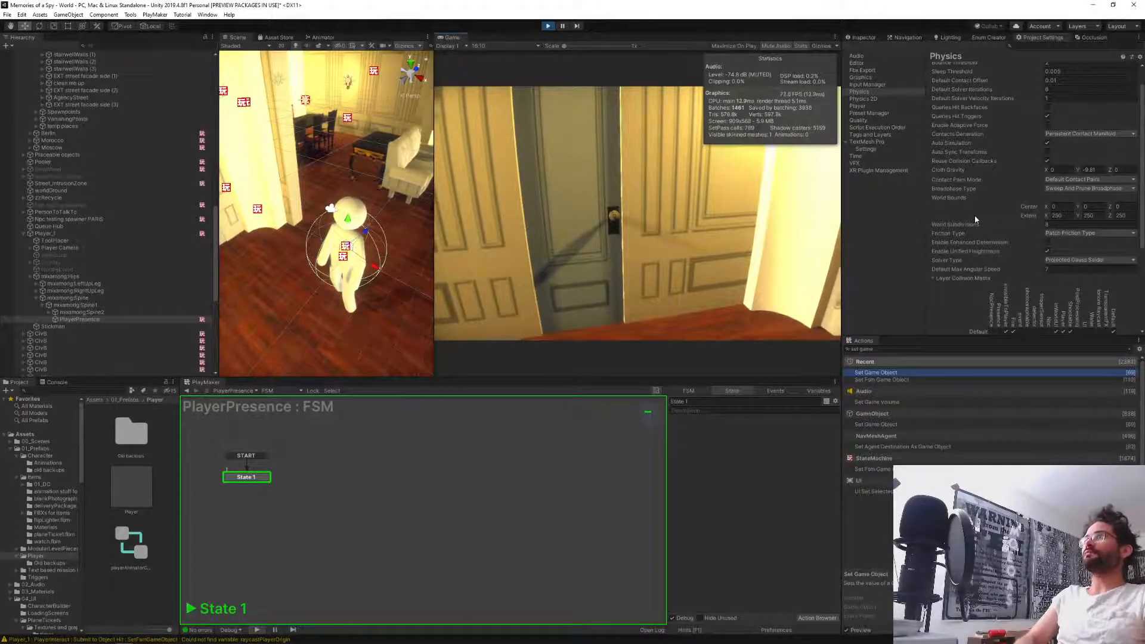
pyautogui.scroll(-5, 995, 209)
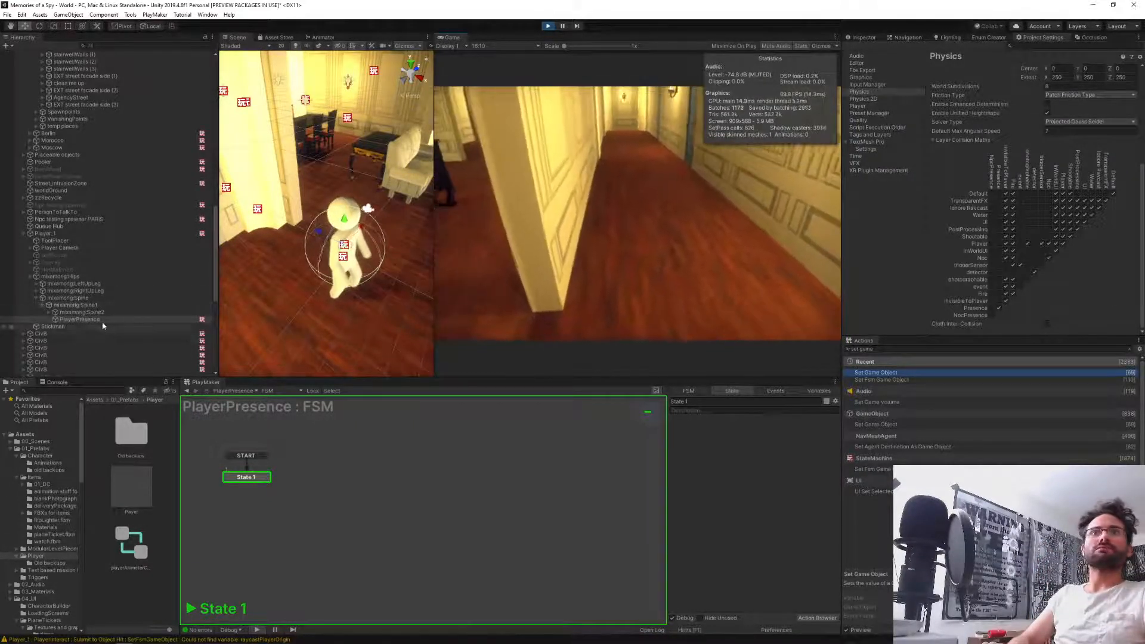
# Switch to the Chrome browser and search Google in a new tab for "unity gameobject layer child".
pyautogui.click(80, 319)
pyautogui.hotkey('alt', 'Tab')
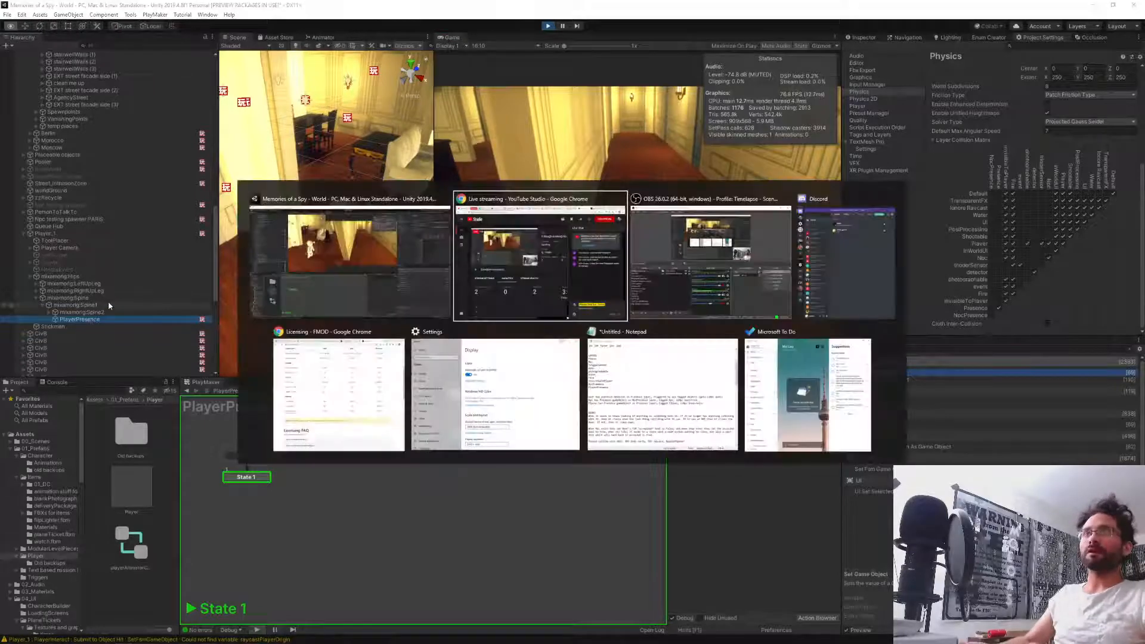
pyautogui.press('Down')
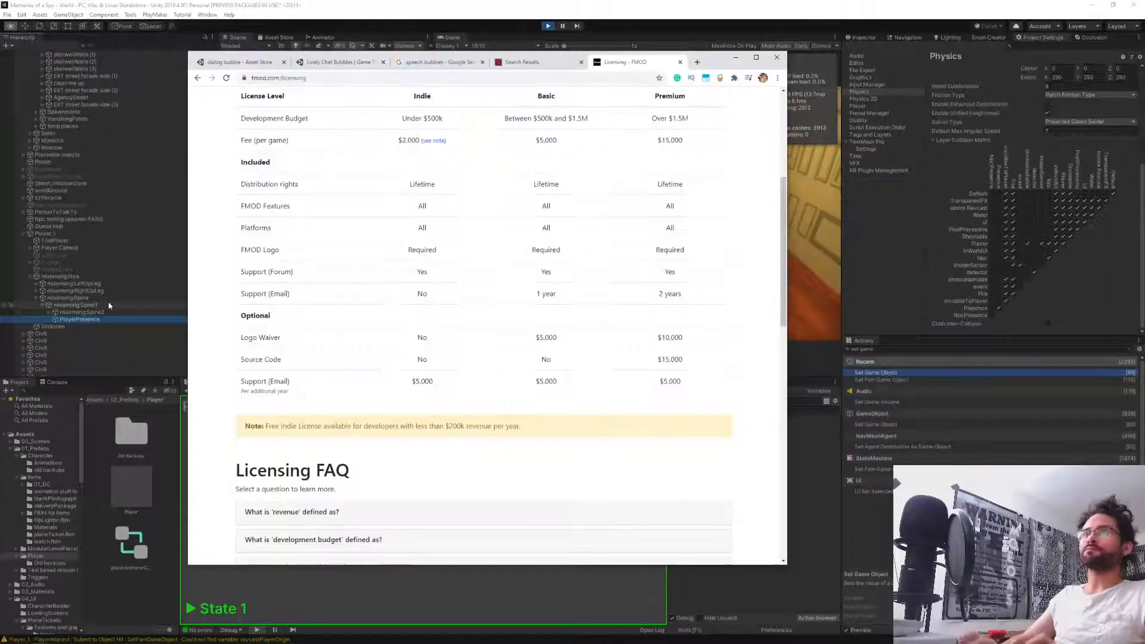
pyautogui.hotkey('ctrl', 't')
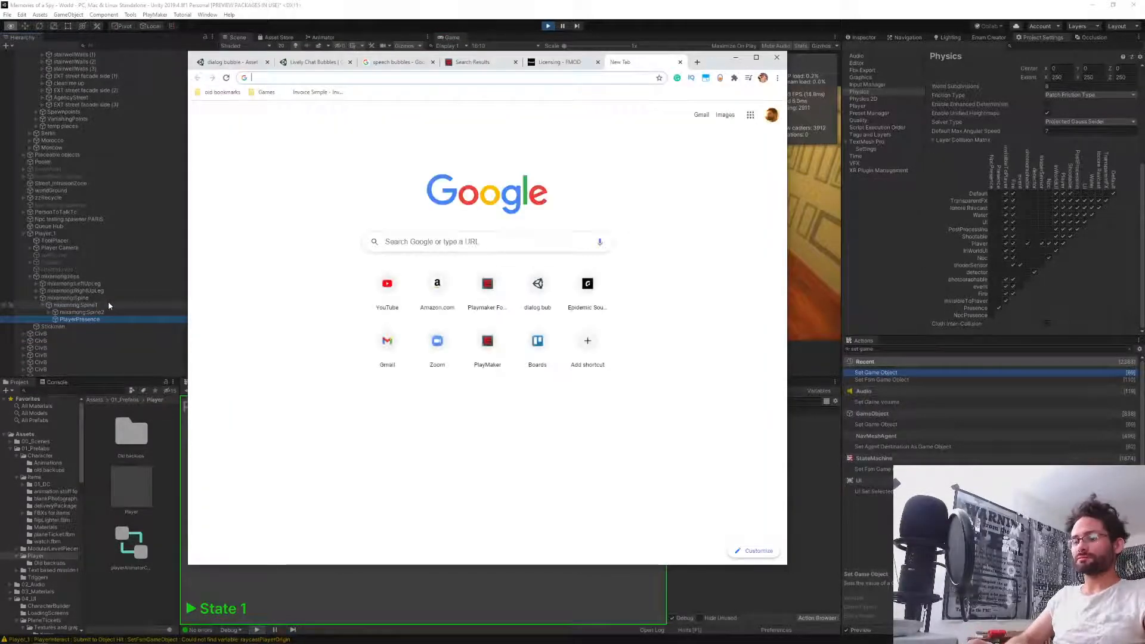
pyautogui.write('unity ')
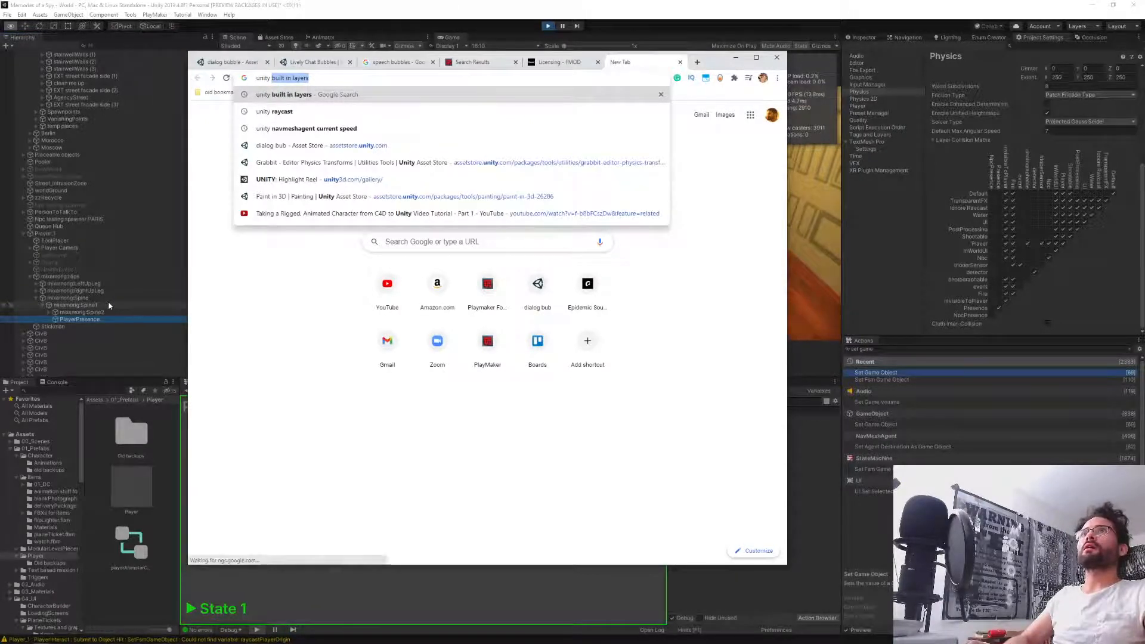
pyautogui.write('layers chu')
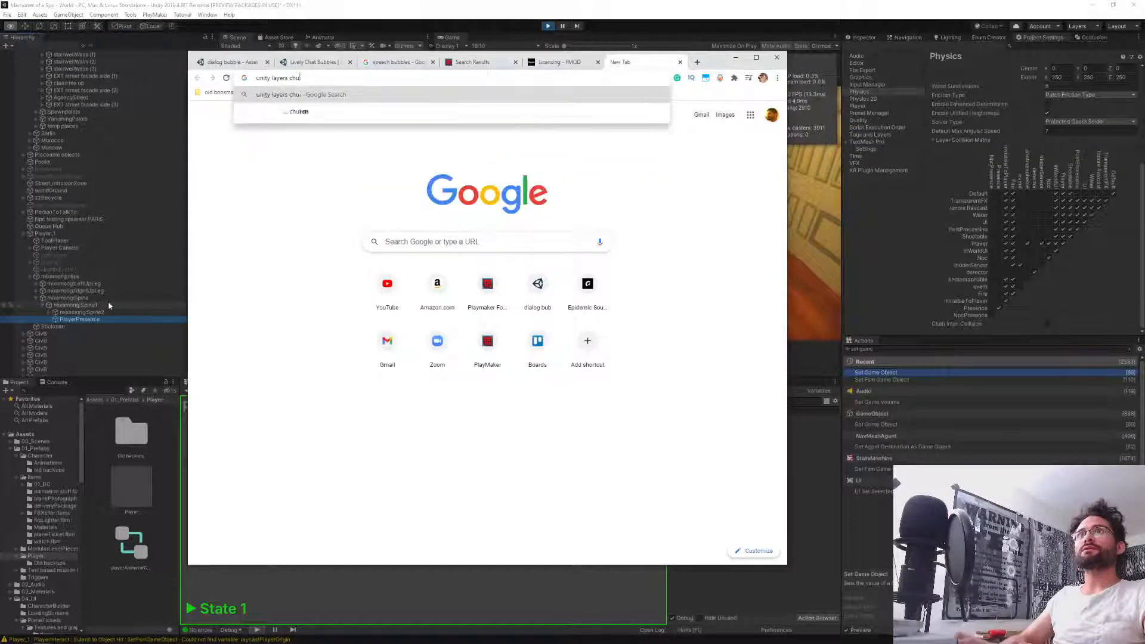
pyautogui.press('BackSpace')
pyautogui.write('ild')
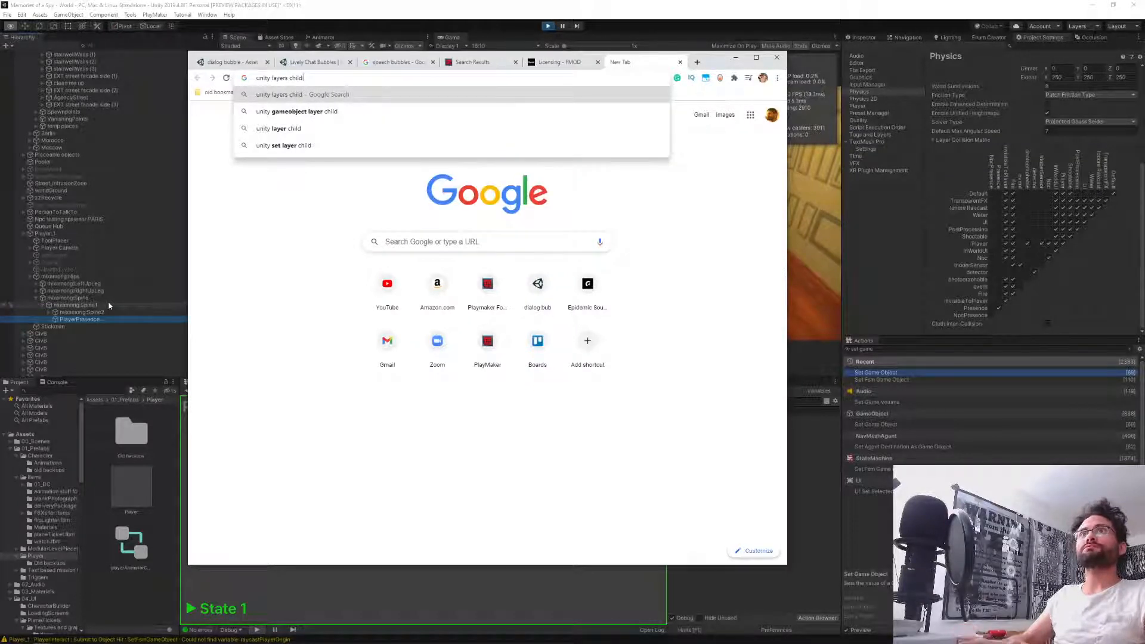
pyautogui.press('Down')
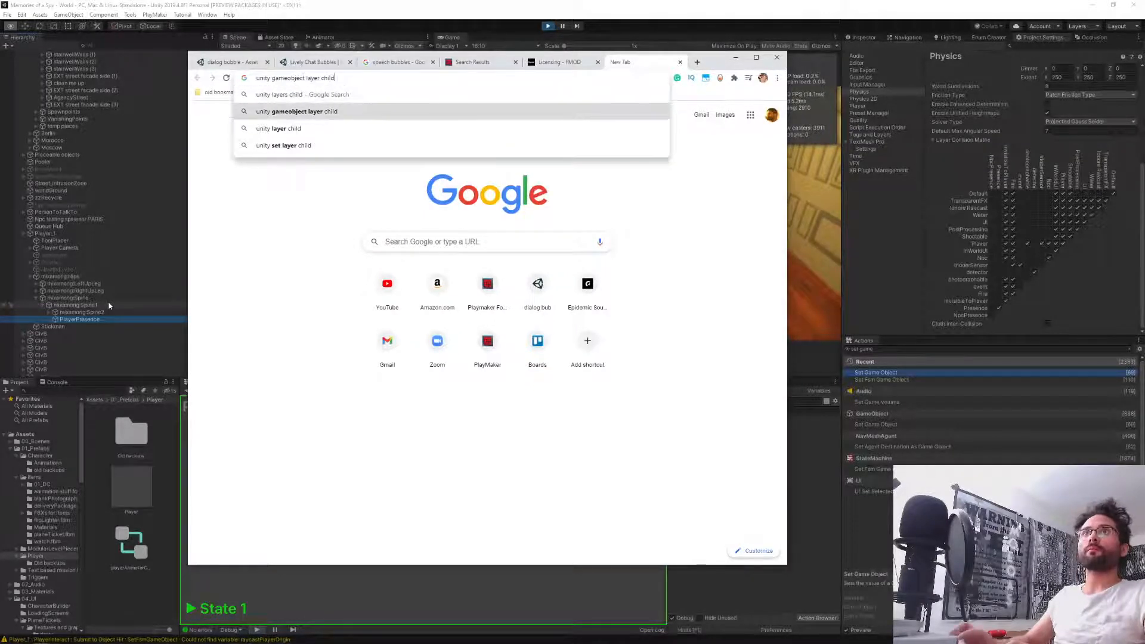
pyautogui.press('Return')
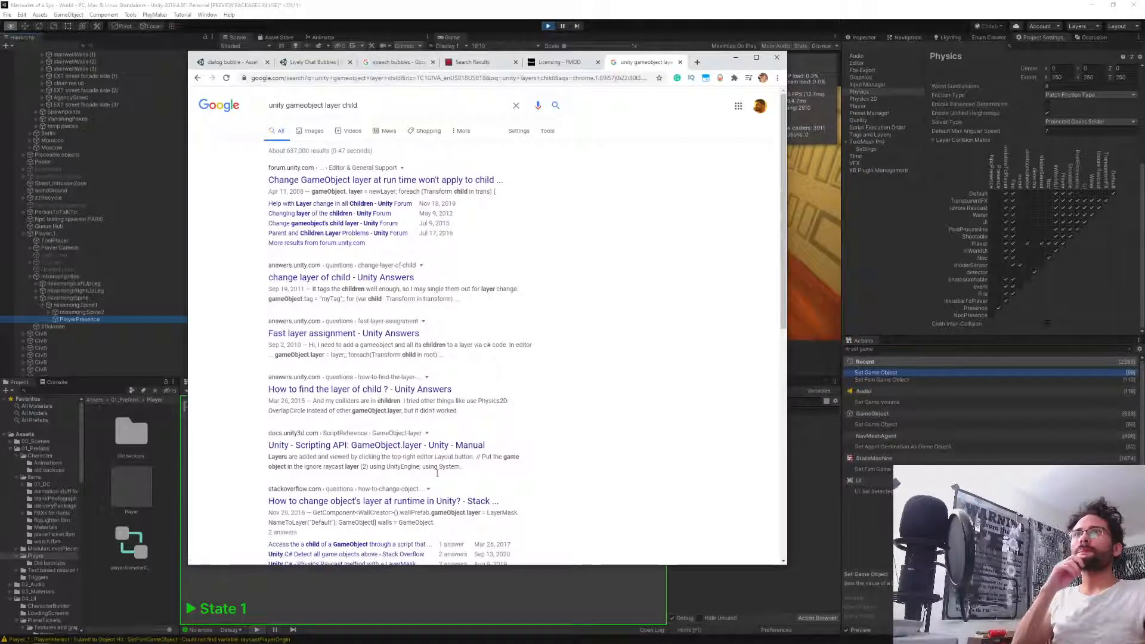
# Look through the search results on child object layers, then return to the Unity editor.
pyautogui.scroll(-2, 335, 411)
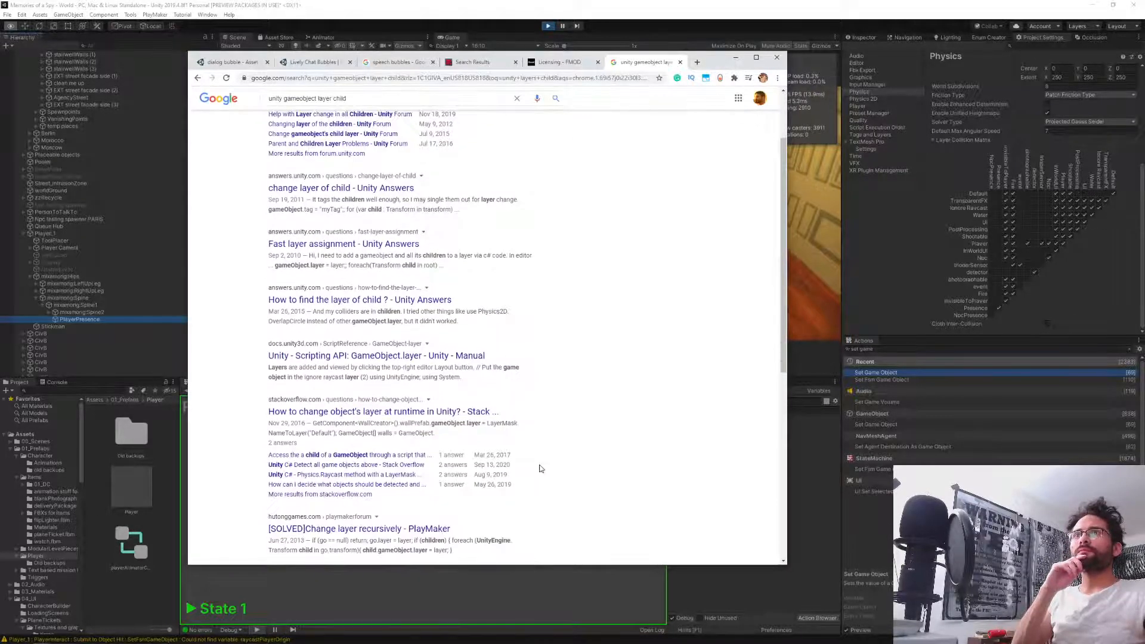
pyautogui.scroll(-3, 535, 469)
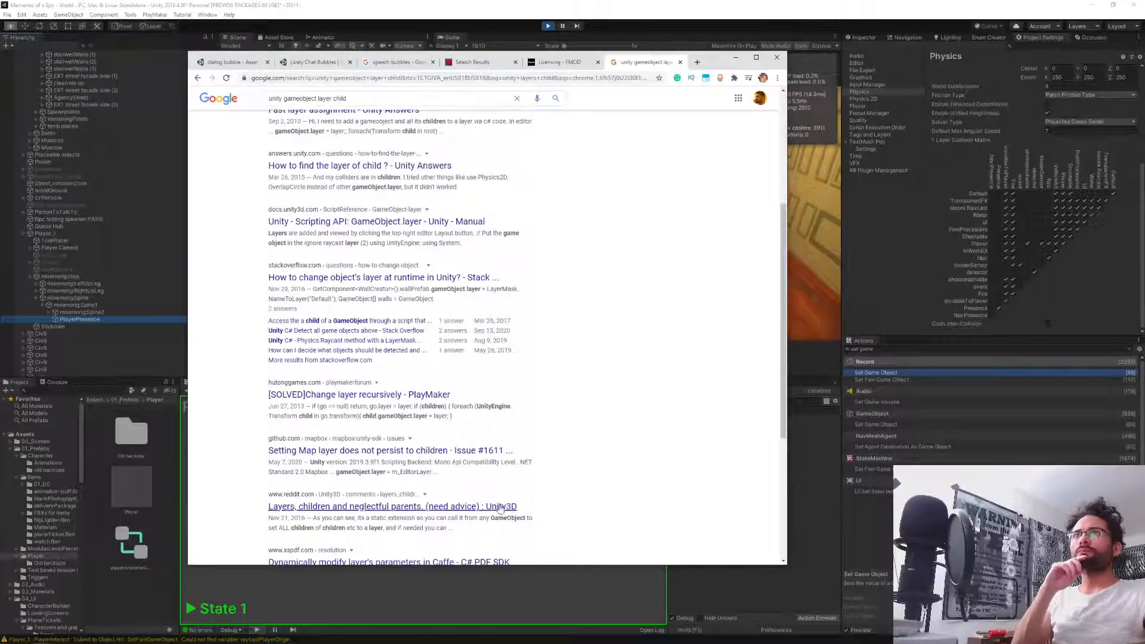
pyautogui.scroll(-2, 500, 460)
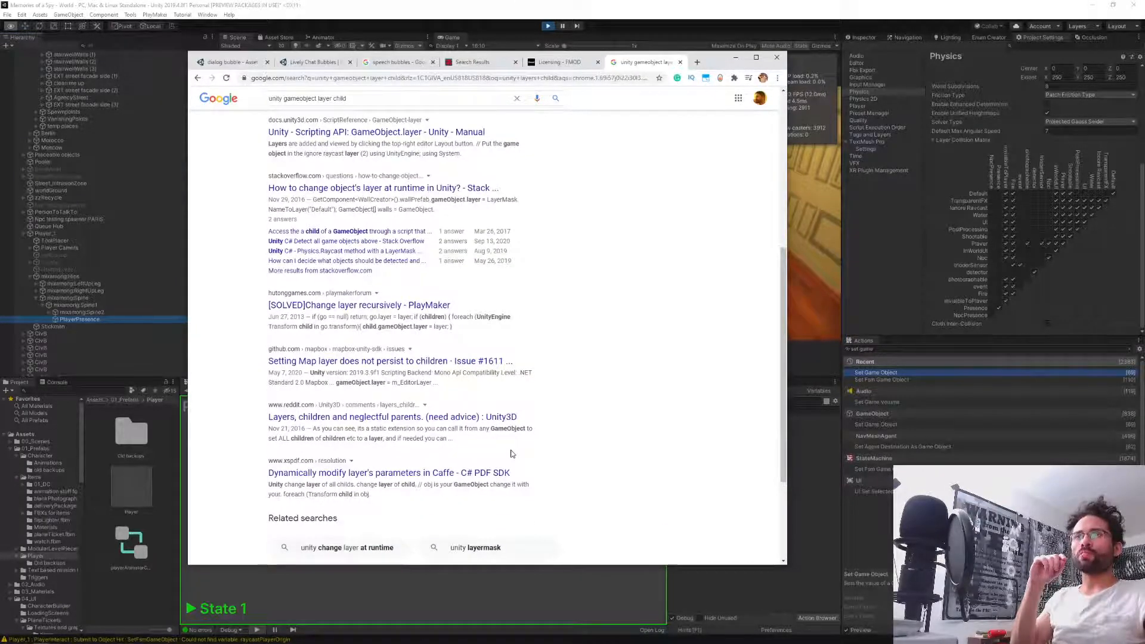
pyautogui.click(609, 10)
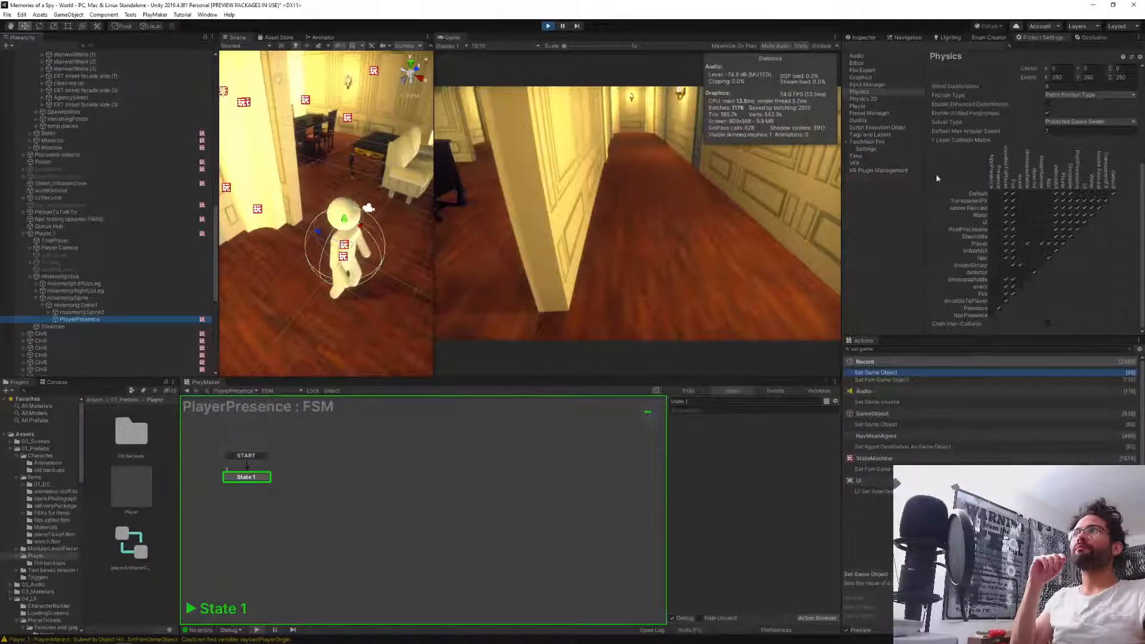
# Expand the last CivB character's skeleton through mixamorig:Spine1 in the scene hierarchy and select its NpcPresence object.
pyautogui.scroll(-6, 107, 327)
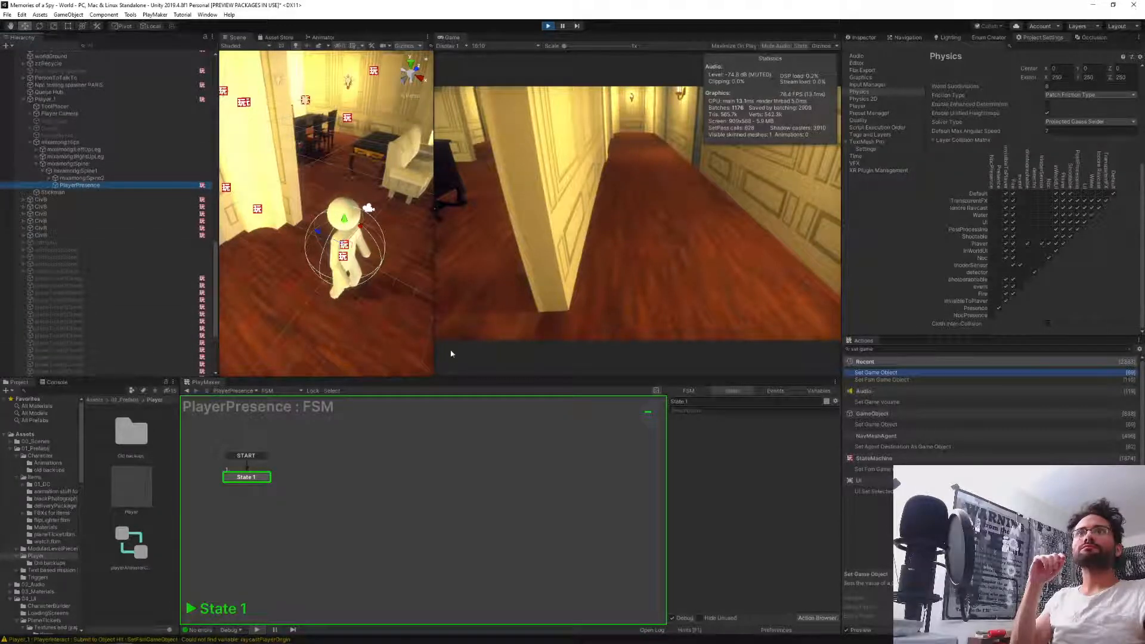
pyautogui.click(24, 235)
pyautogui.click(59, 242)
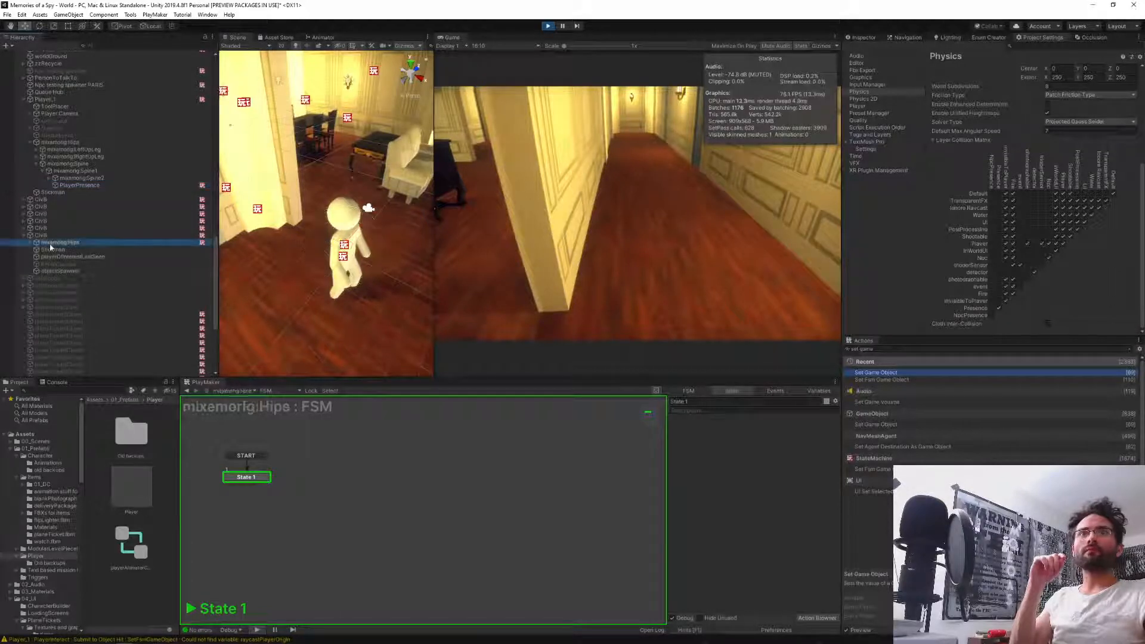
pyautogui.press('Right')
pyautogui.press('Down')
pyautogui.press('Down')
pyautogui.press('Down')
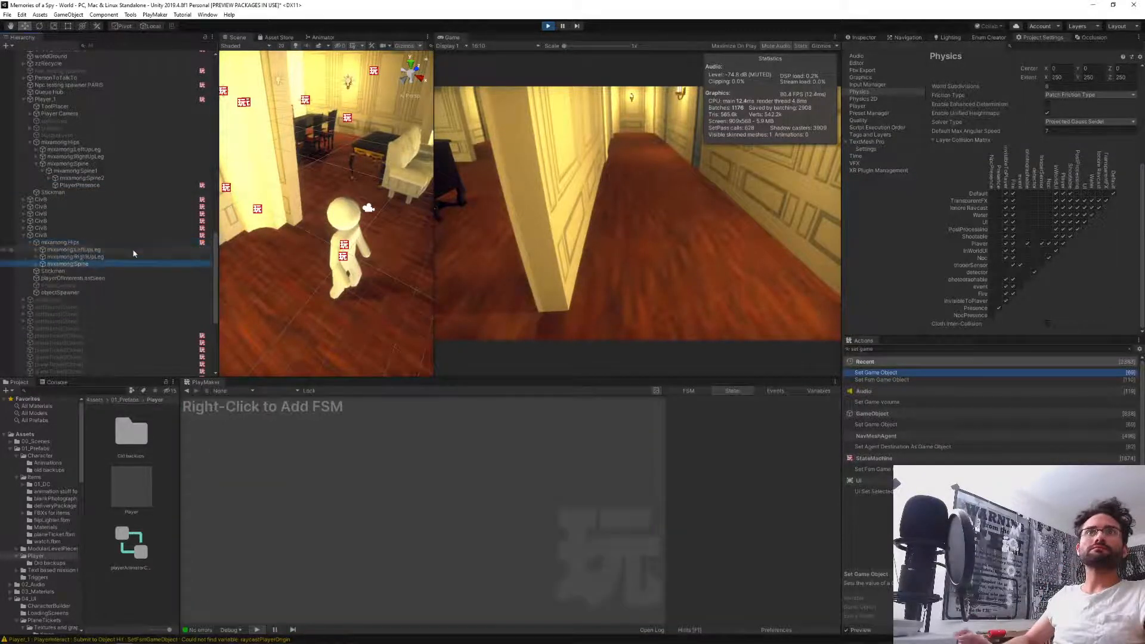
pyautogui.press('Right')
pyautogui.press('Down')
pyautogui.press('Right')
pyautogui.press('Down')
pyautogui.press('Down')
pyautogui.press('Down')
pyautogui.press('Down')
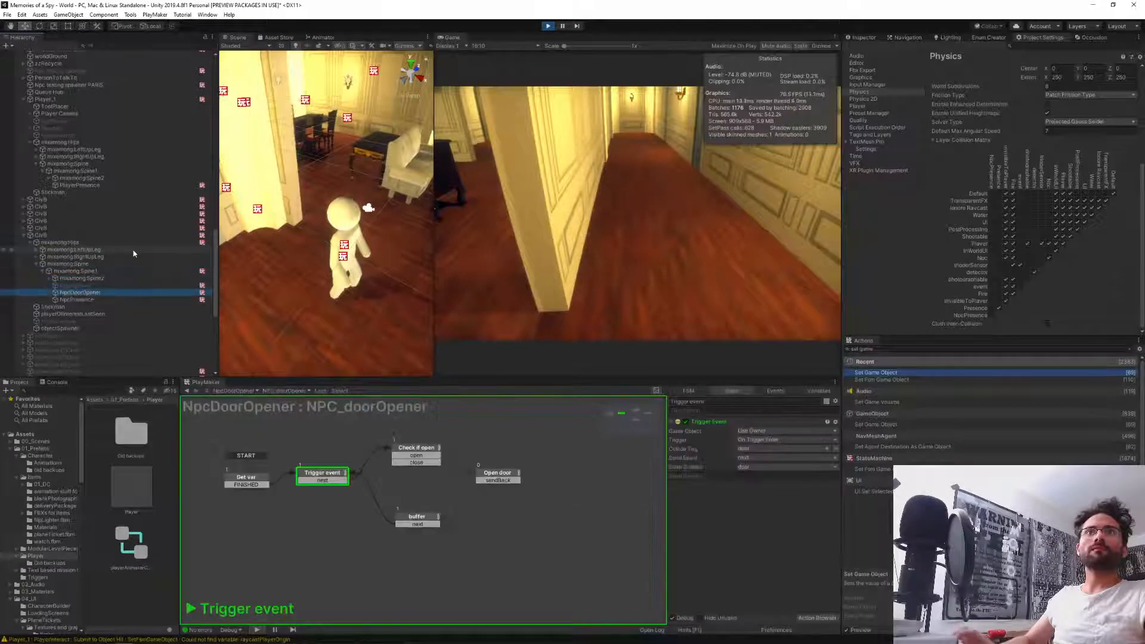
# Compare the tag, layer, transform and Sphere Collider settings of NpcPresence with those of the player's PlayerPresence.
pyautogui.click(865, 38)
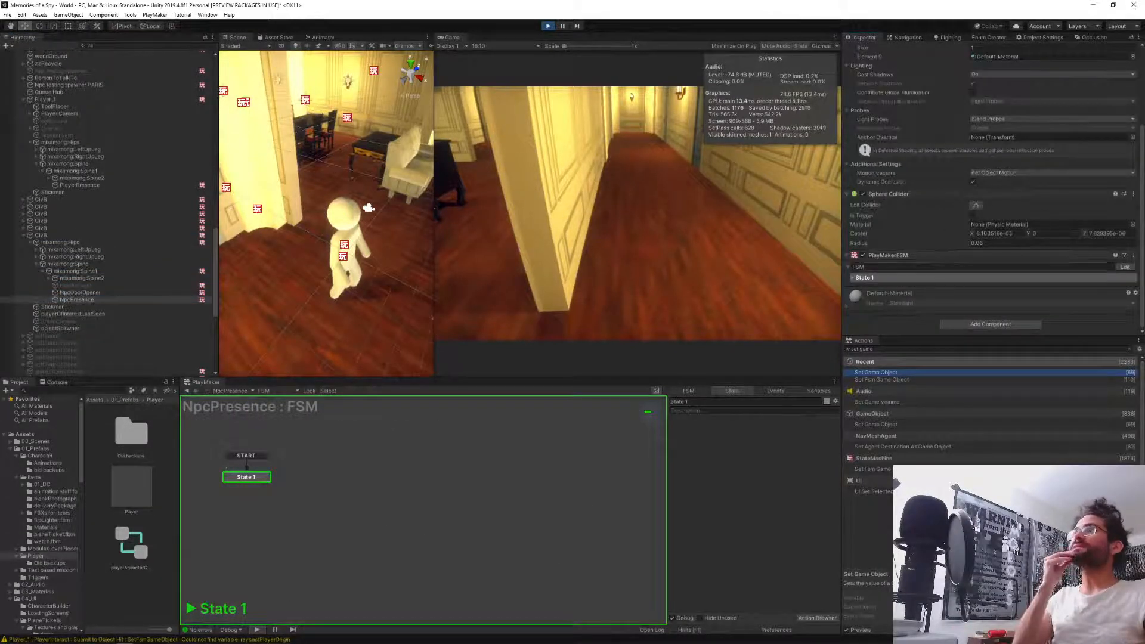
pyautogui.scroll(5, 939, 245)
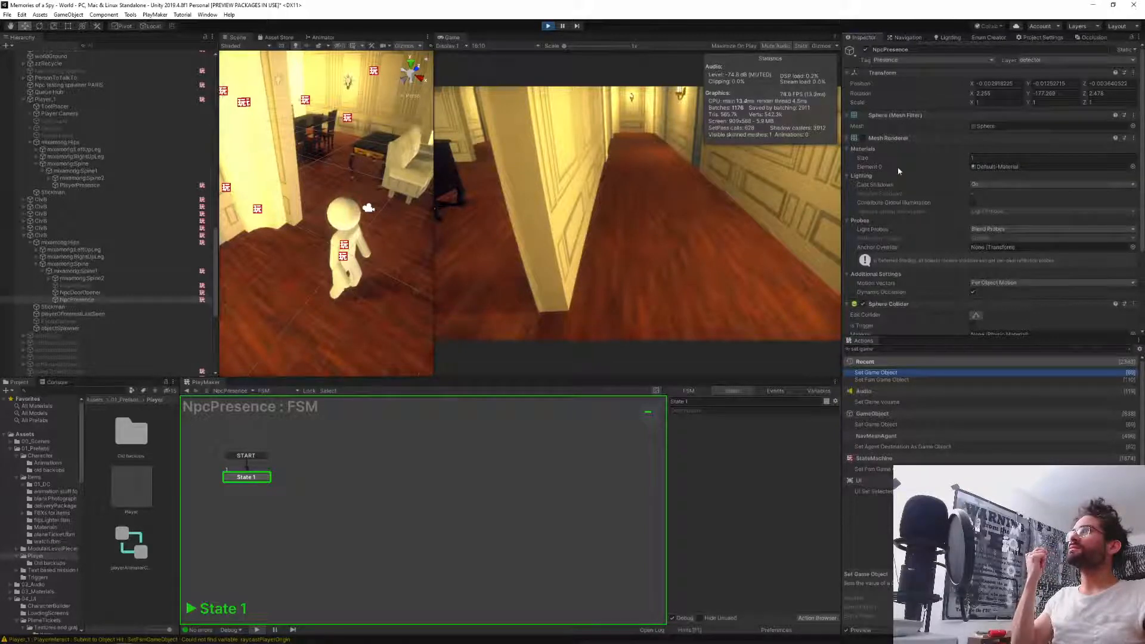
pyautogui.click(85, 189)
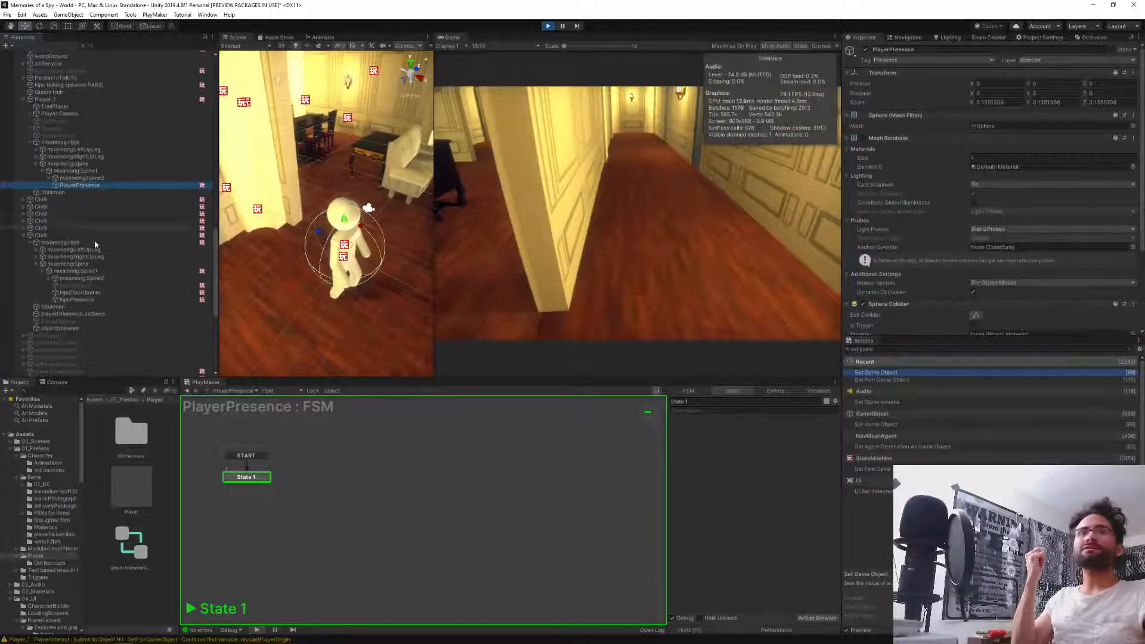
pyautogui.click(77, 301)
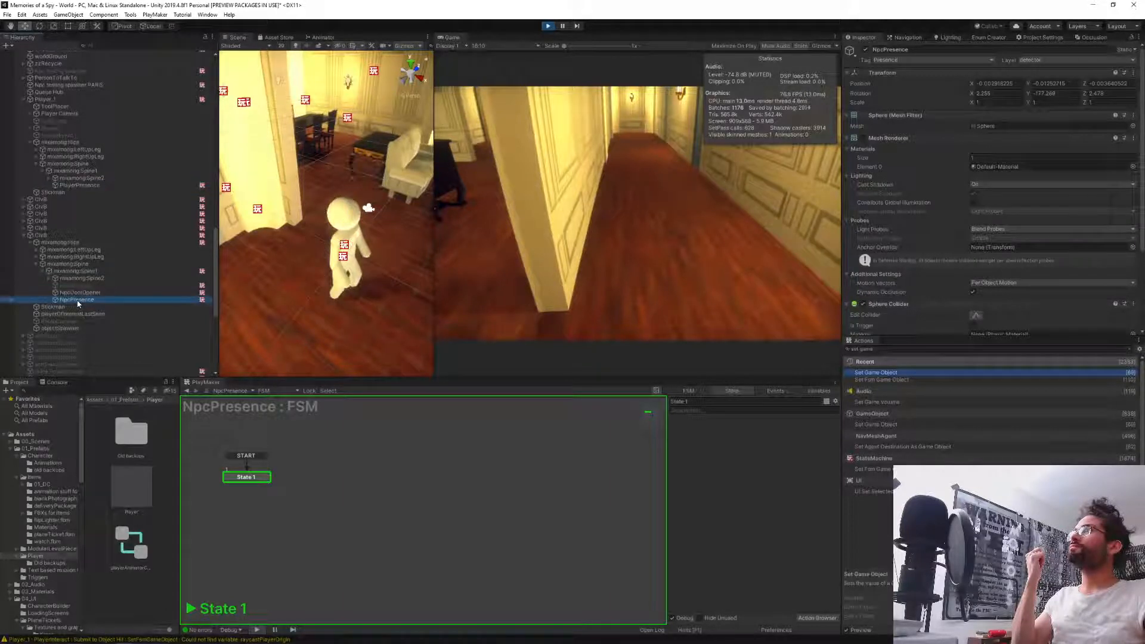
pyautogui.click(74, 185)
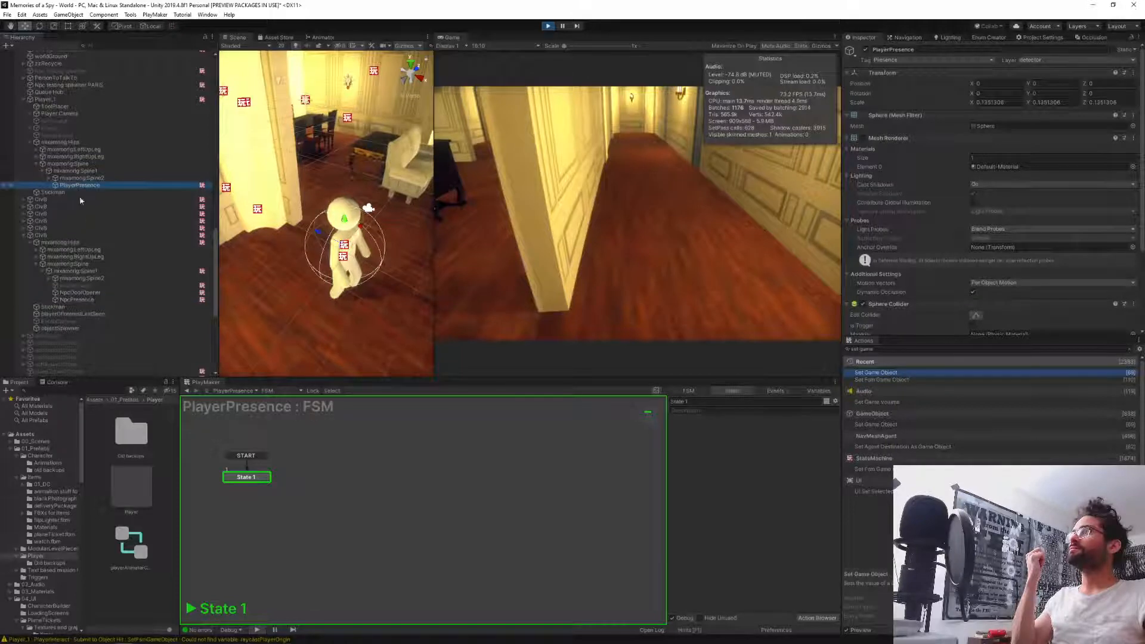
pyautogui.click(82, 299)
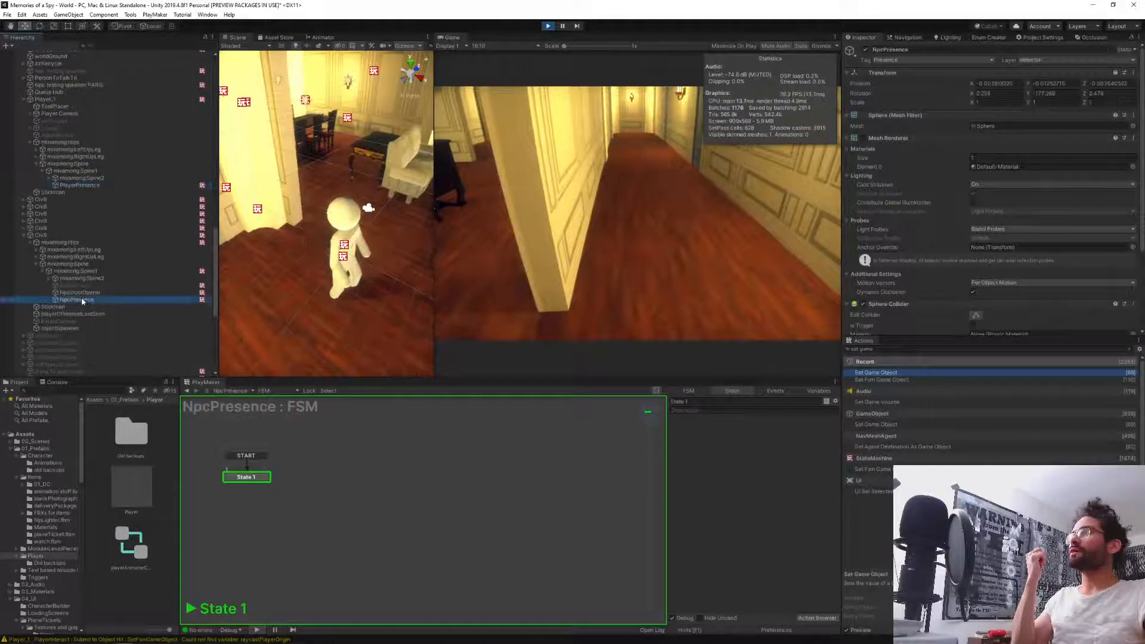
pyautogui.scroll(-5, 915, 220)
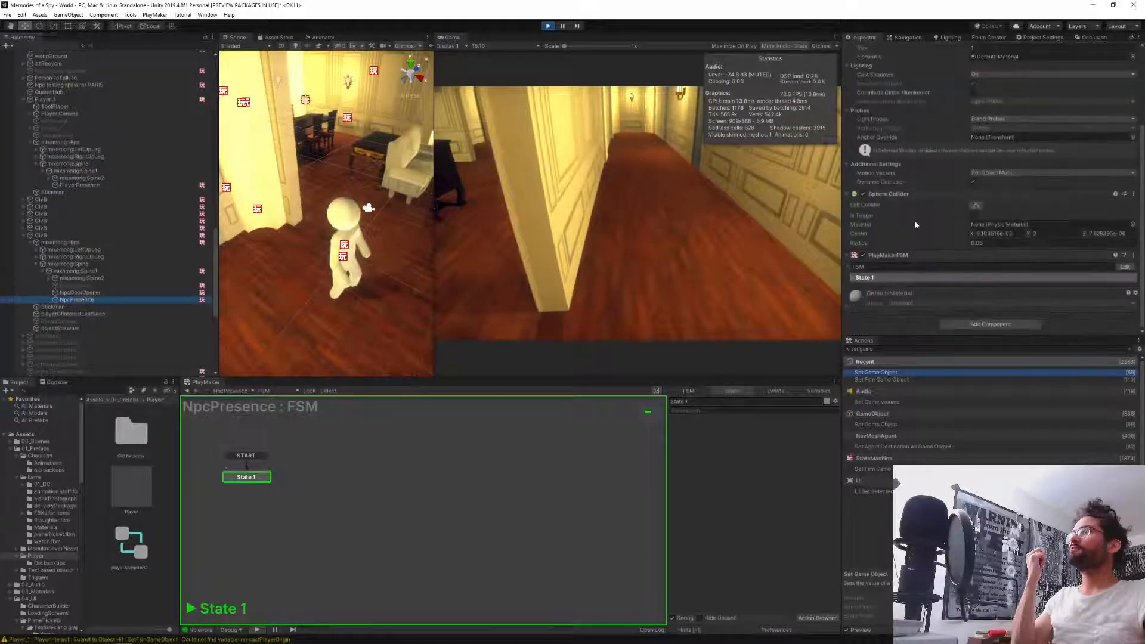
pyautogui.click(76, 185)
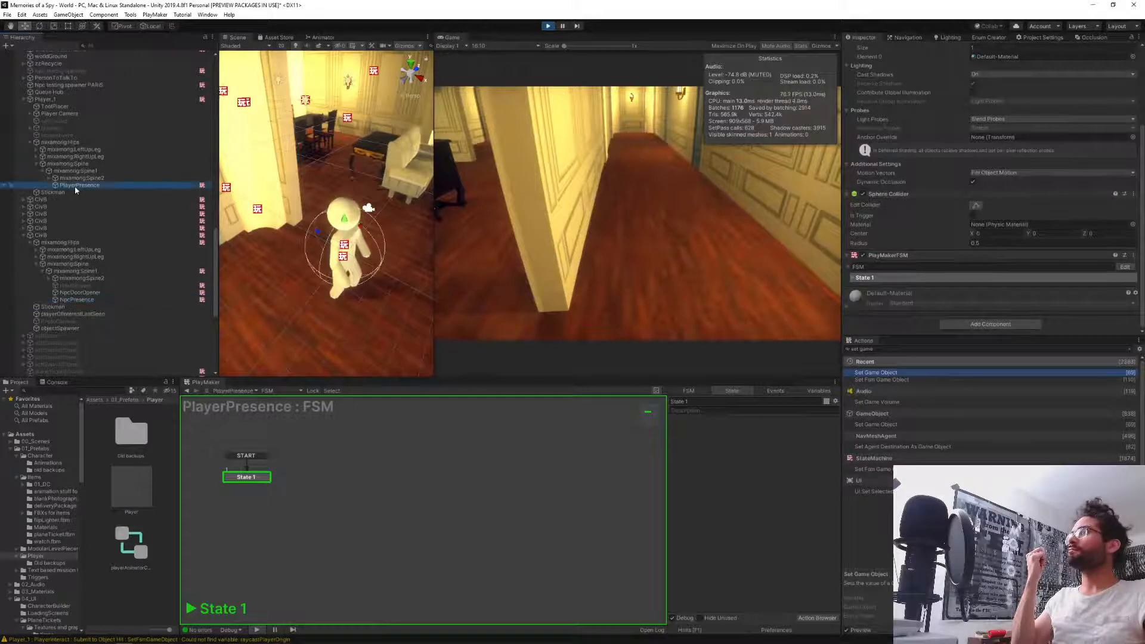
pyautogui.click(65, 300)
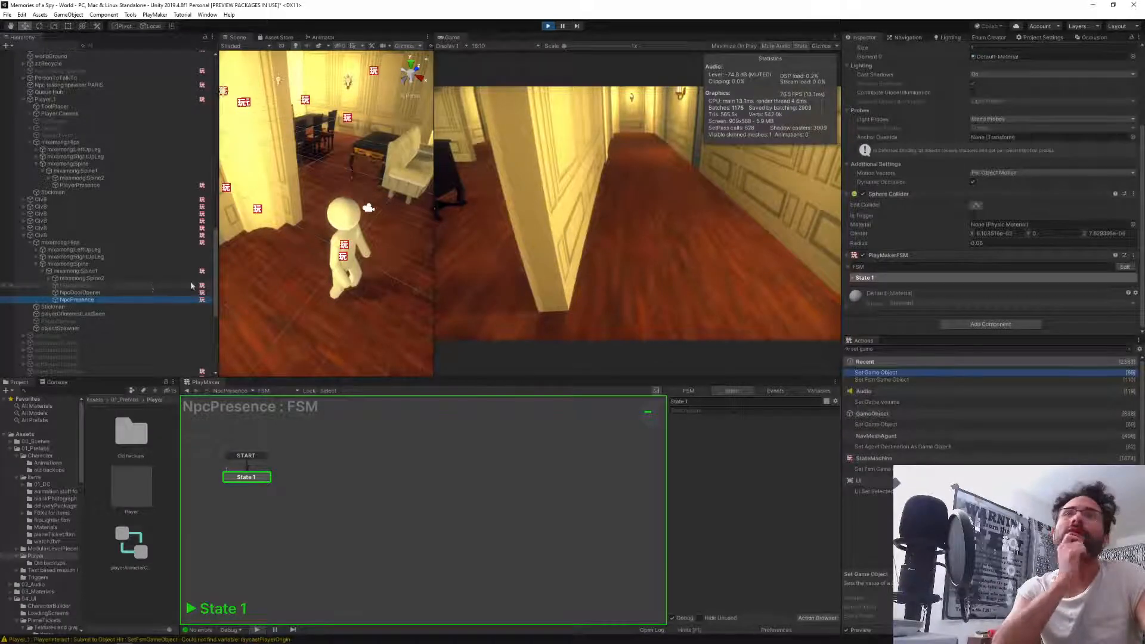
# Examine both presence objects in the scene, and compare the tag and layer of the NPC's and player's mixamorig:Spine2 bones.
pyautogui.moveTo(298, 243); pyautogui.dragTo(645, 271, button='right')
pyautogui.moveTo(345, 287); pyautogui.dragTo(260, 276, button='right')
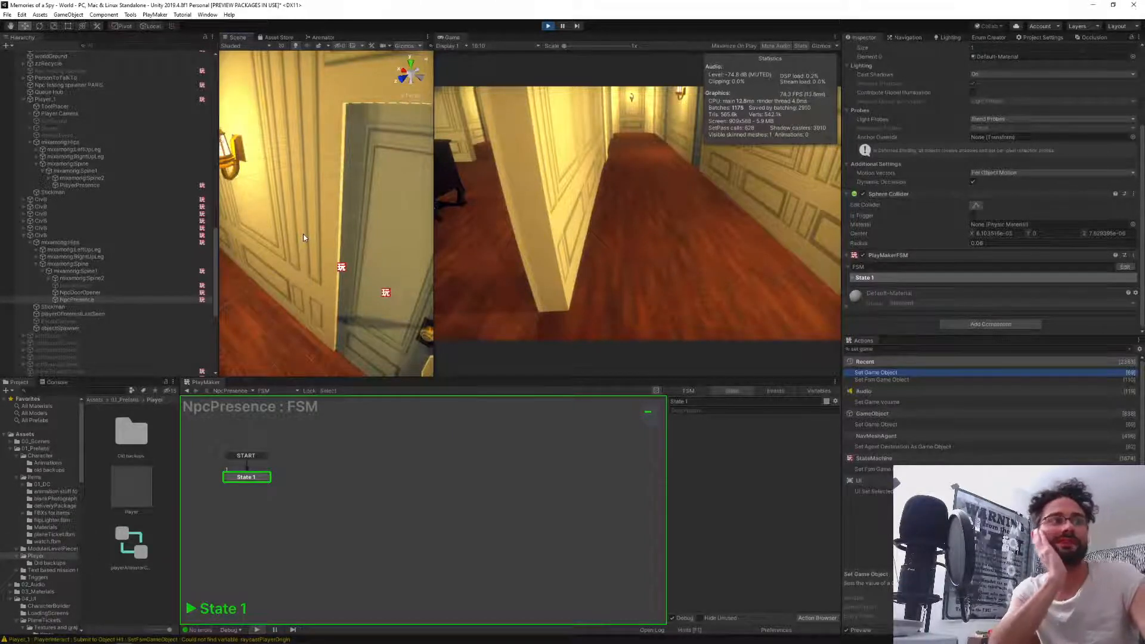
pyautogui.doubleClick(68, 299)
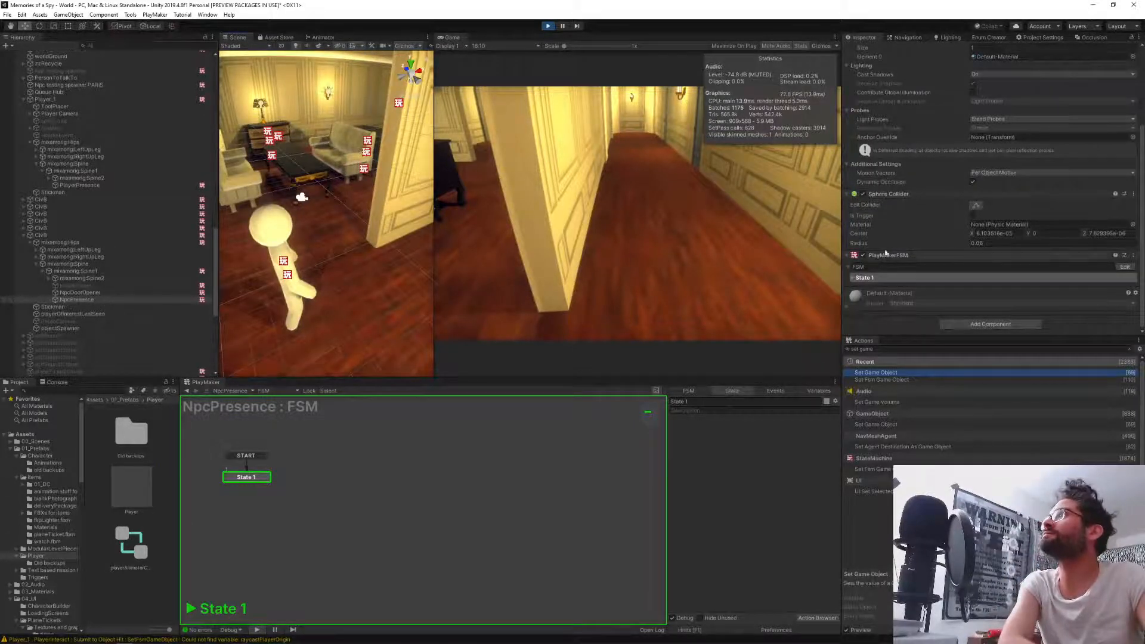
pyautogui.click(77, 186)
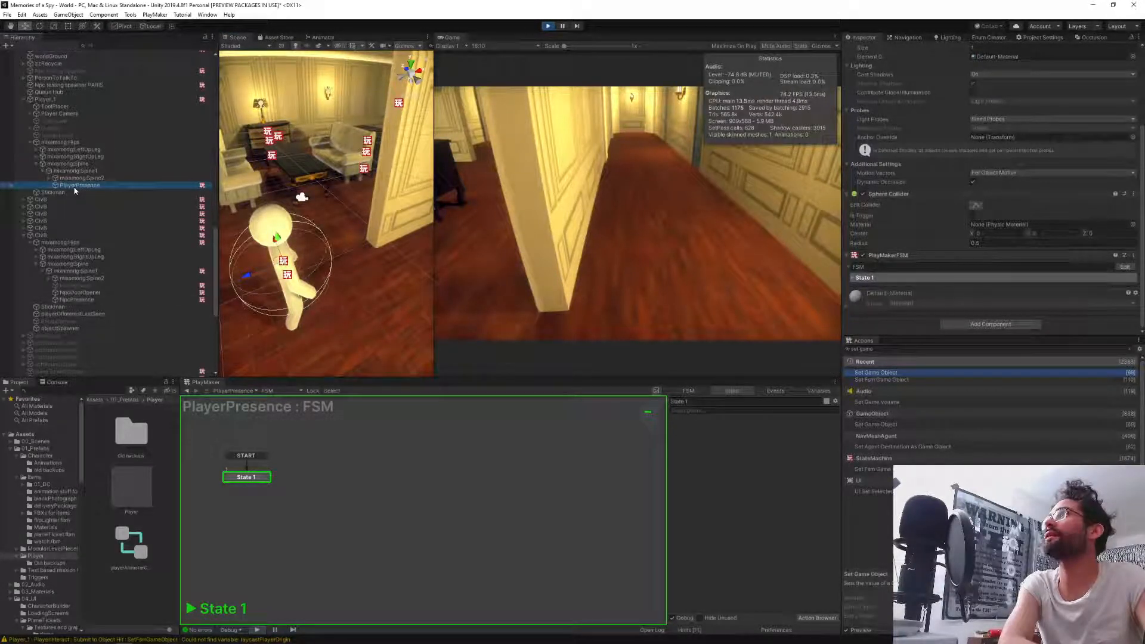
pyautogui.click(78, 300)
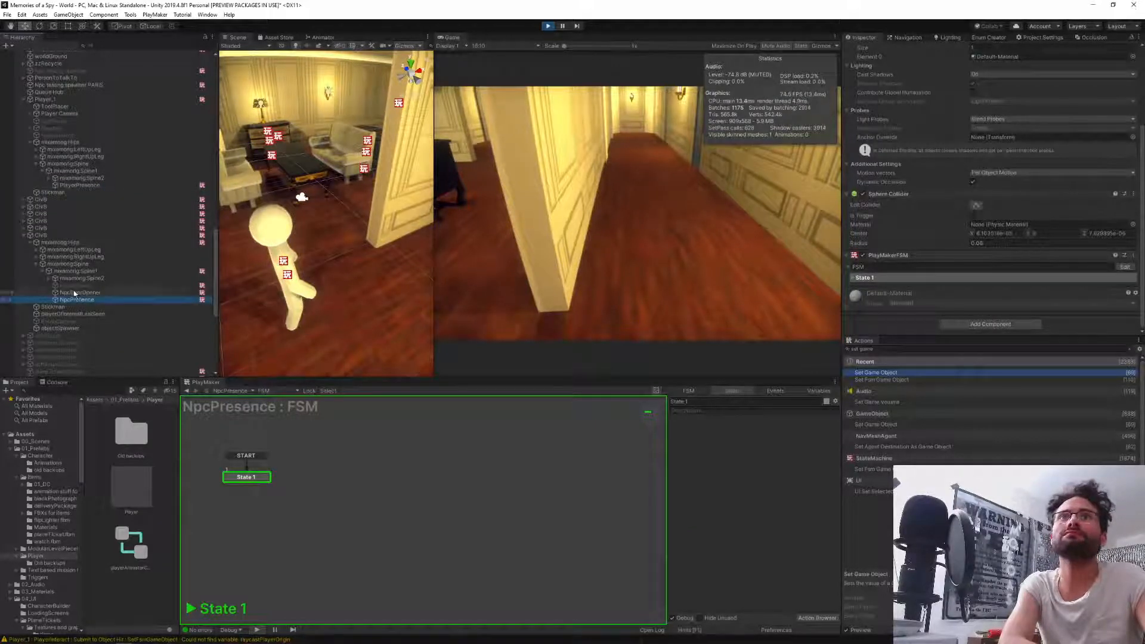
pyautogui.click(71, 278)
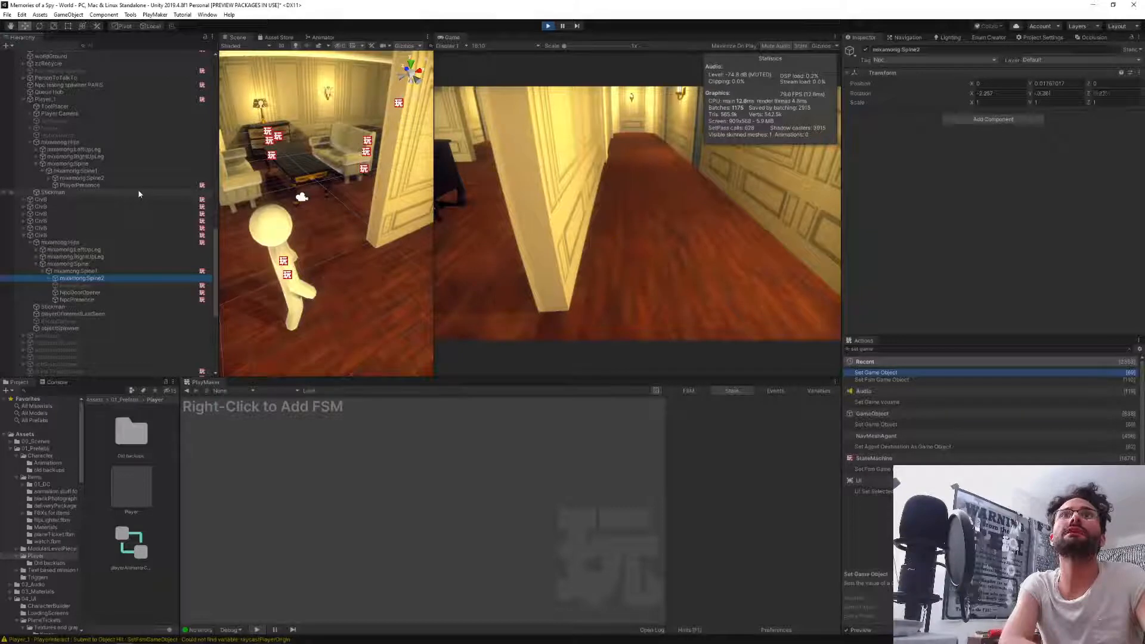
pyautogui.click(102, 177)
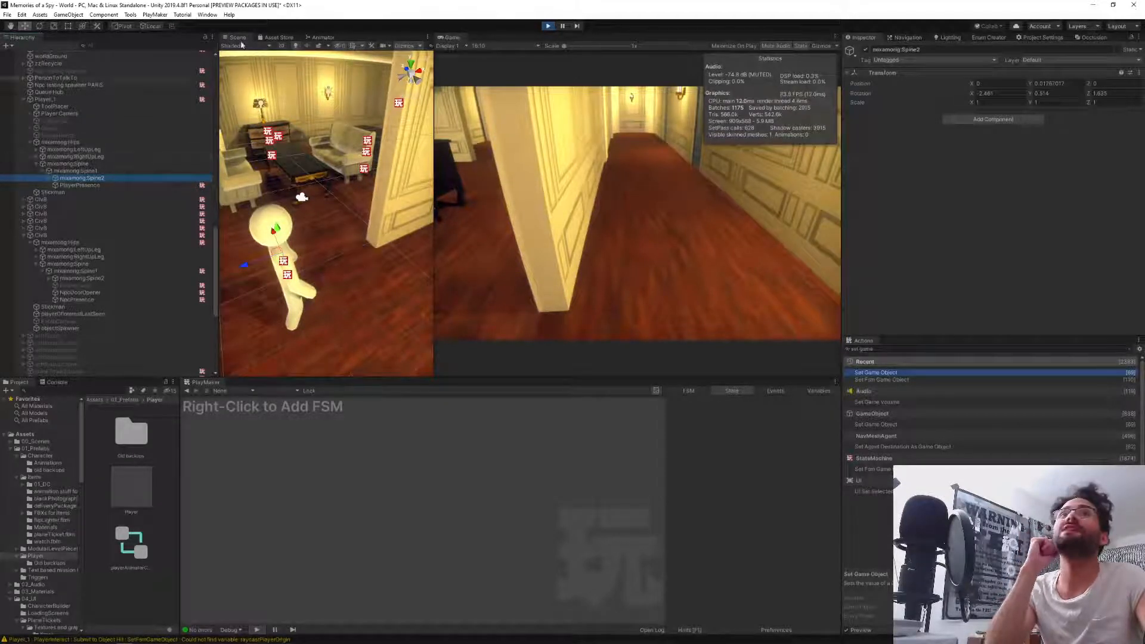
# Stop the running game, open the Player prefab for editing, and collapse its mixamorig:Spine2 bone next to PlayerPresence.
pyautogui.click(548, 26)
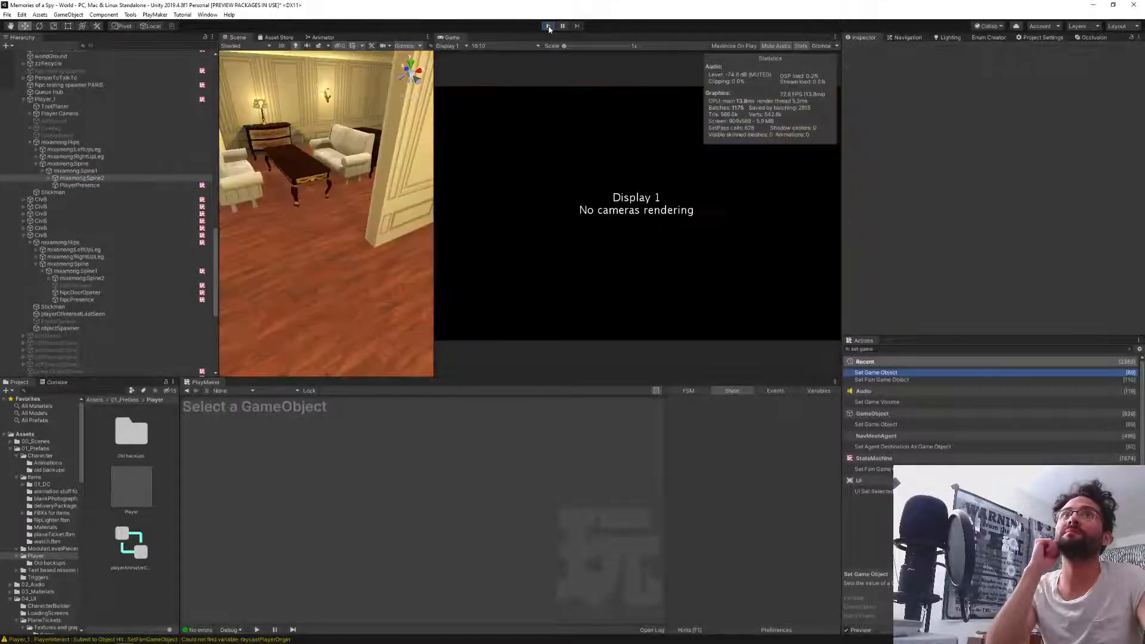
pyautogui.doubleClick(126, 491)
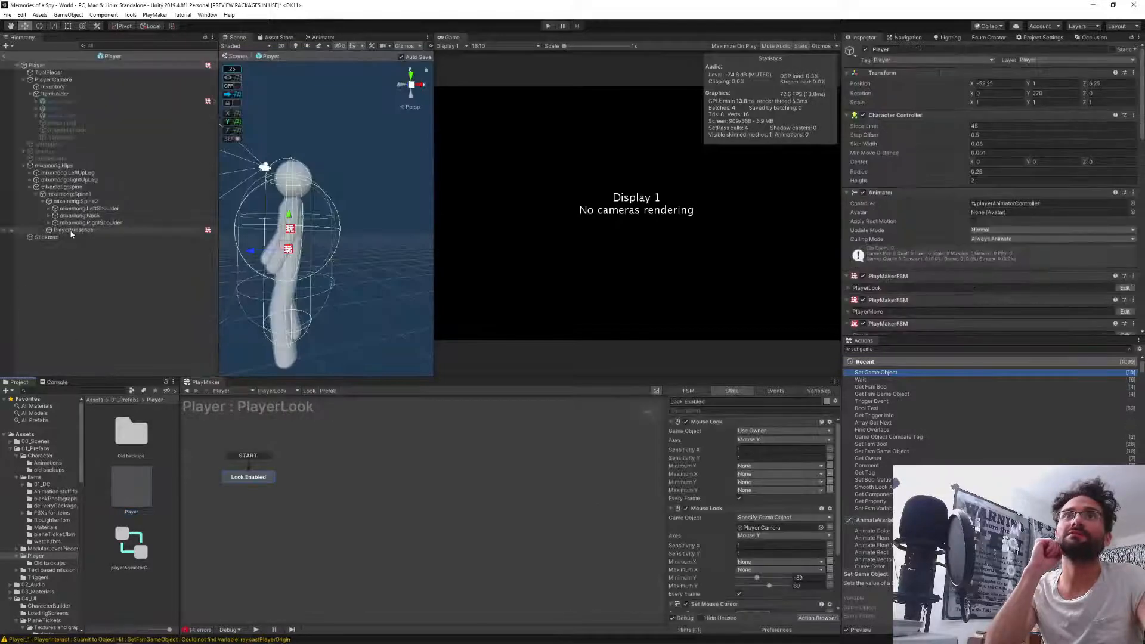
pyautogui.click(66, 201)
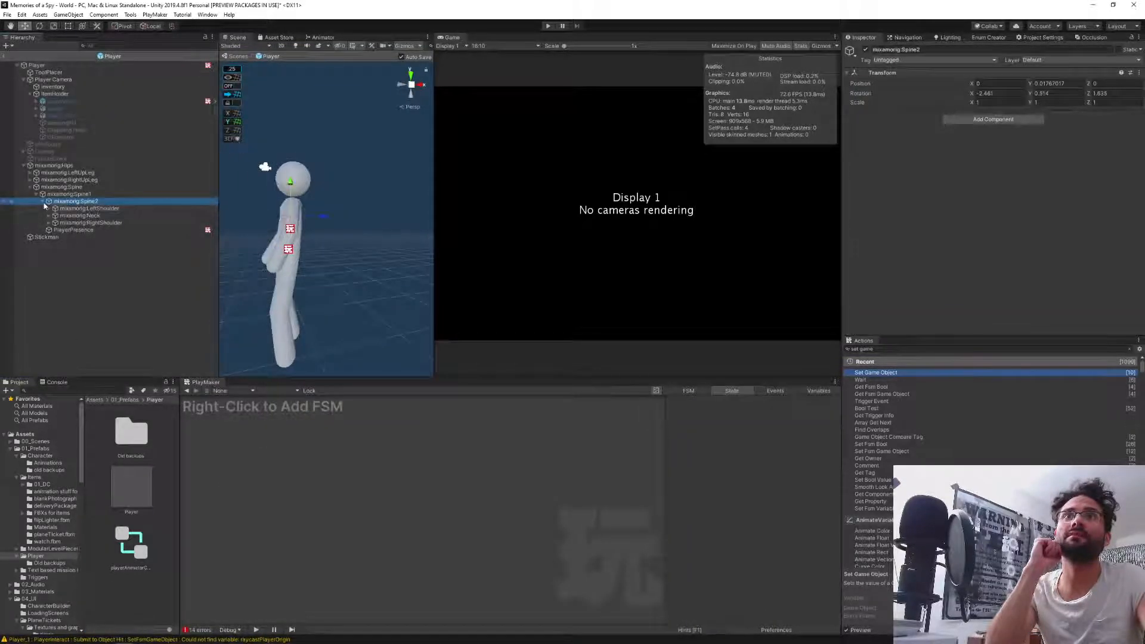
pyautogui.click(42, 201)
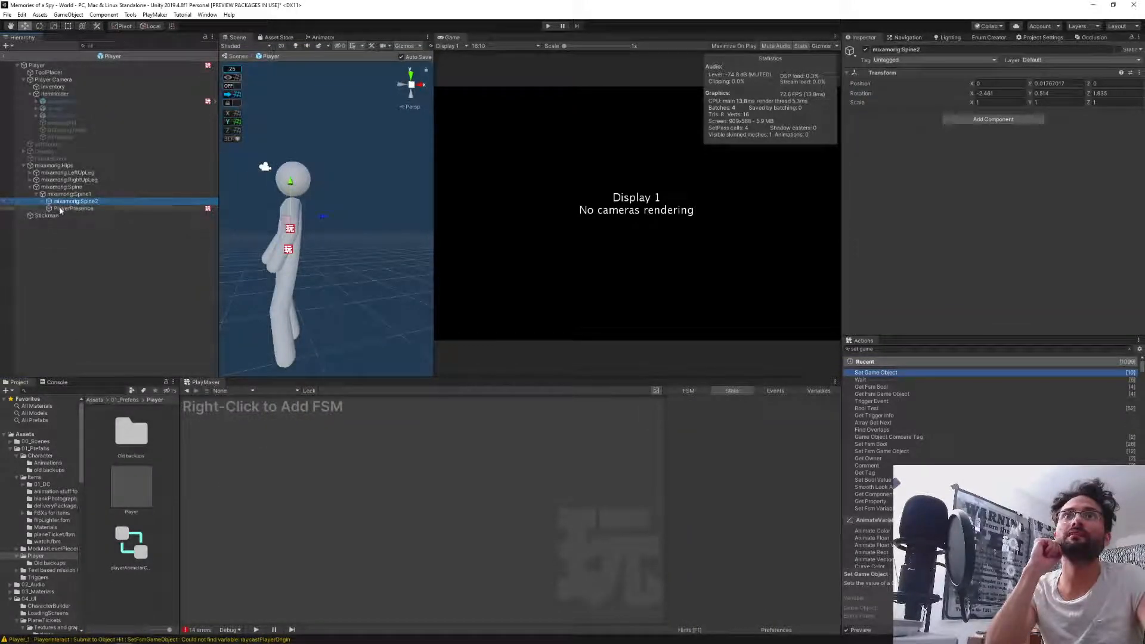
# Make PlayerPresence a child of the mixamorig:Spine2 bone in the Player prefab, compare both objects' settings, and return to the scene.
pyautogui.moveTo(62, 211); pyautogui.dragTo(57, 202)
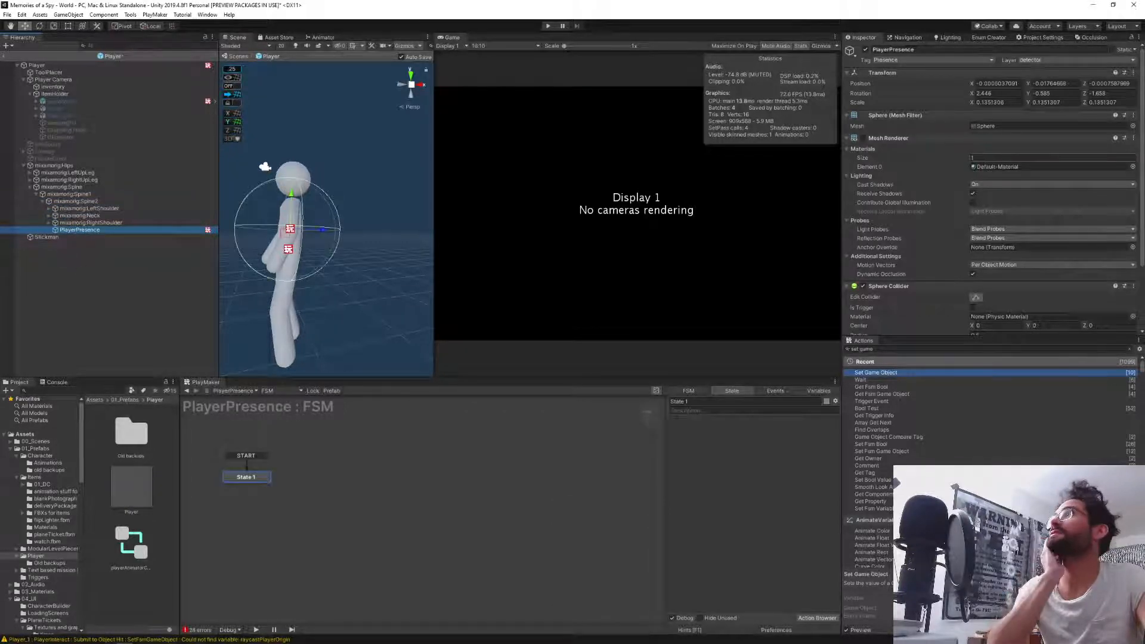
pyautogui.click(86, 202)
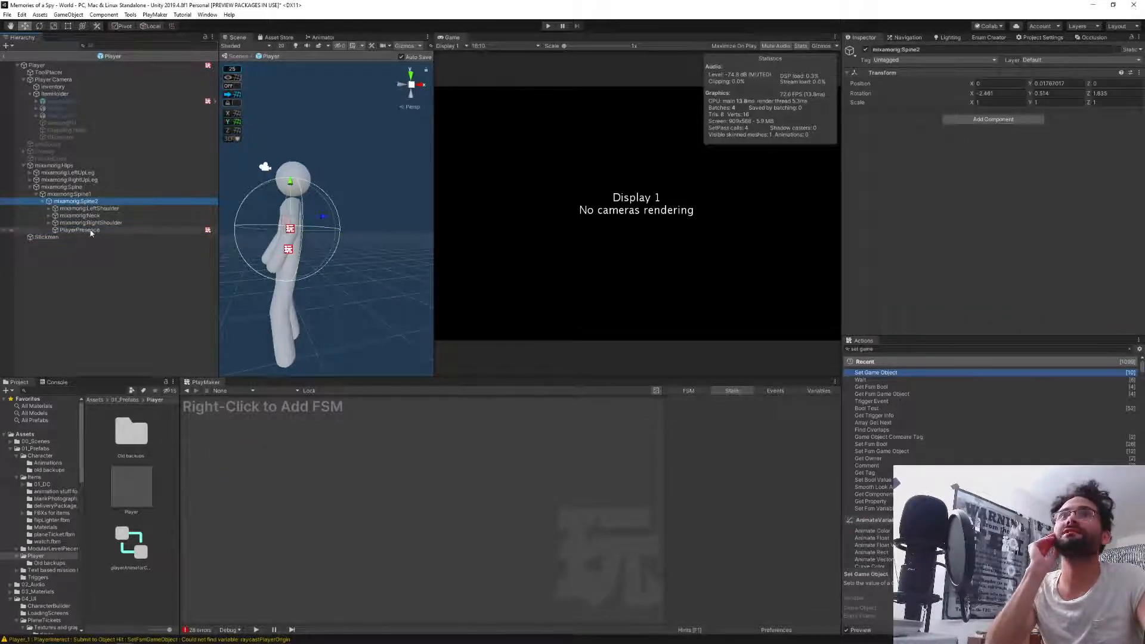
pyautogui.click(83, 230)
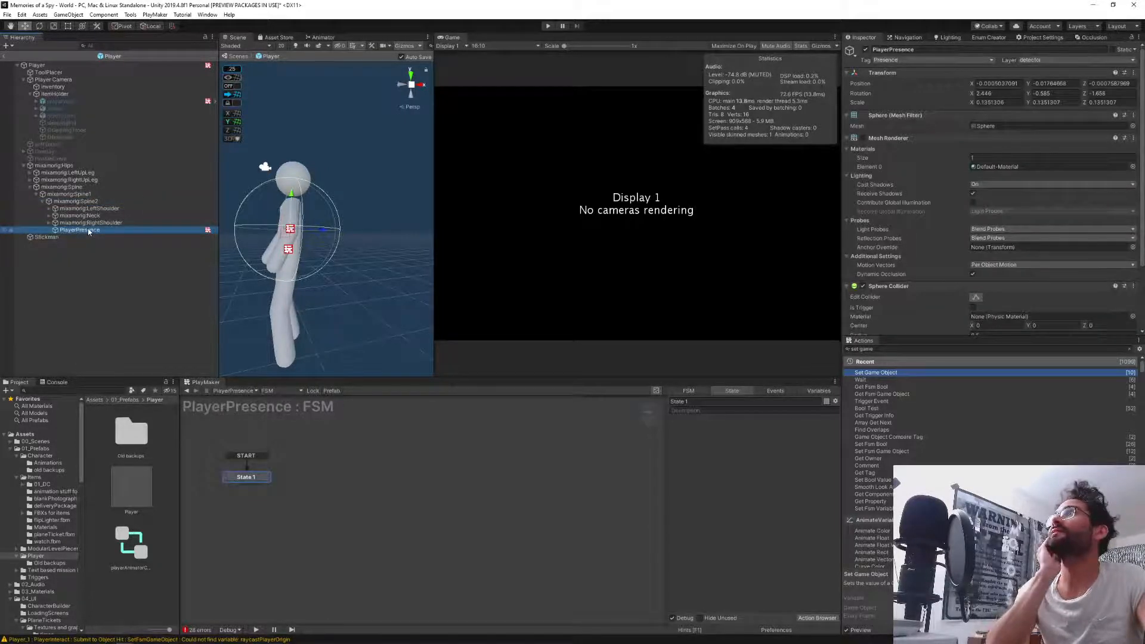
pyautogui.click(3, 56)
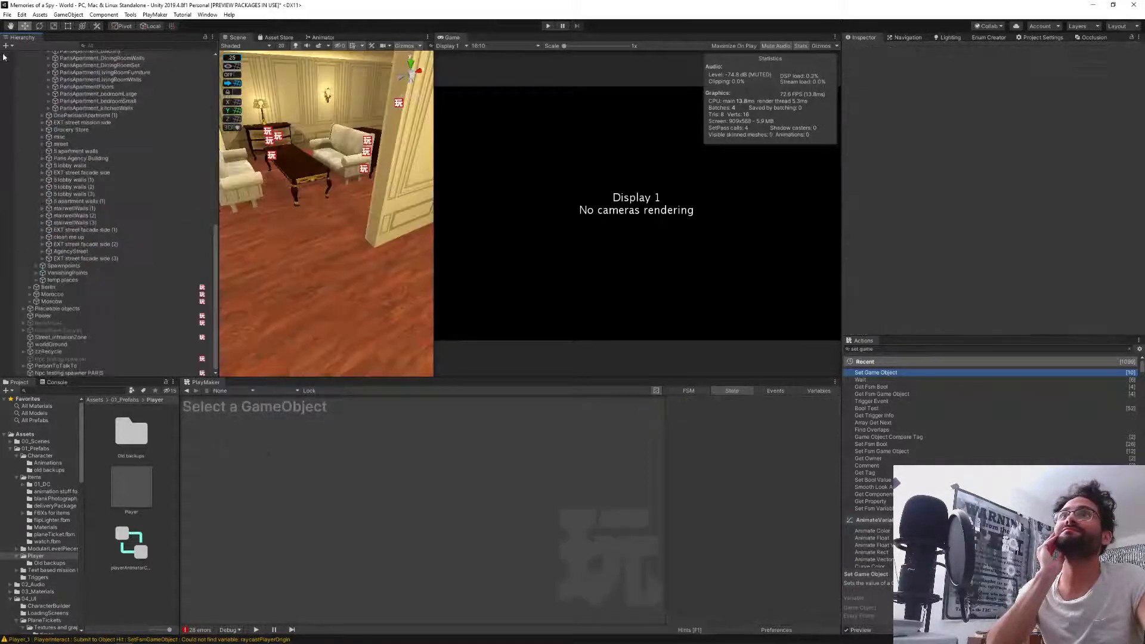
# Run the game and enter "player" and "Warp 2" in the in-game console to warp the player to the street.
pyautogui.click(545, 26)
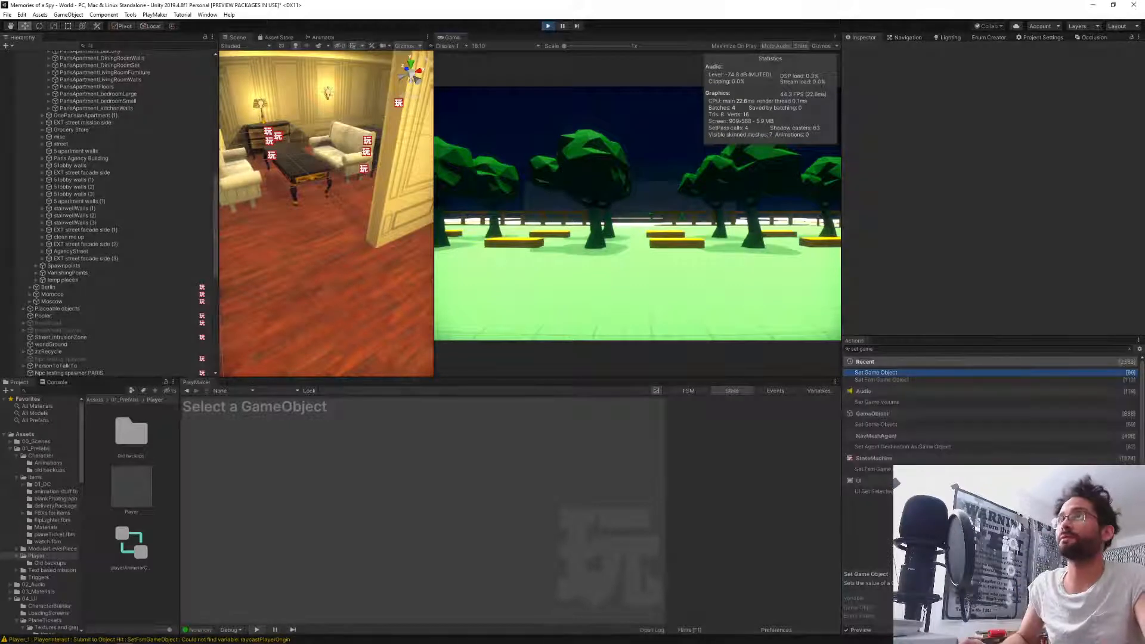
pyautogui.press('`')
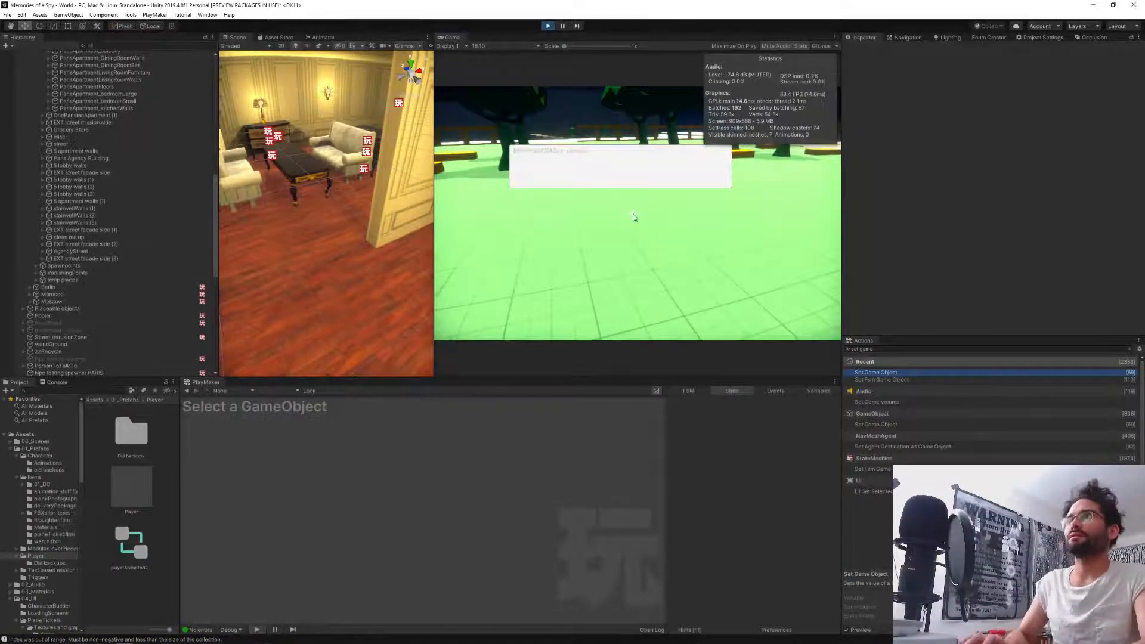
pyautogui.write('player')
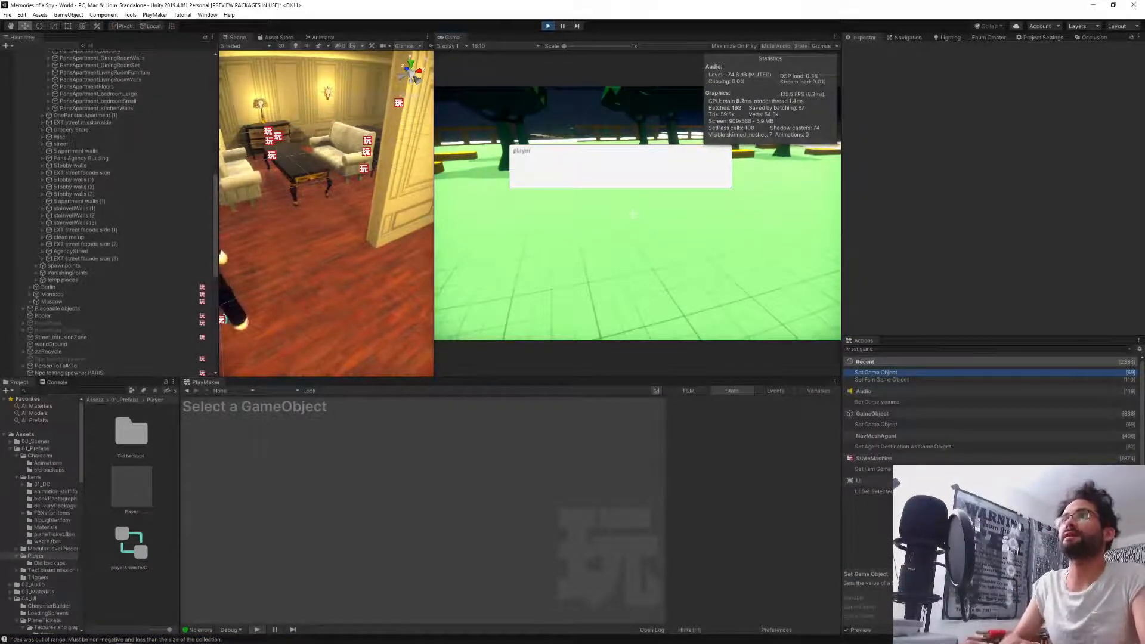
pyautogui.write('Warp 2')
pyautogui.press('Return')
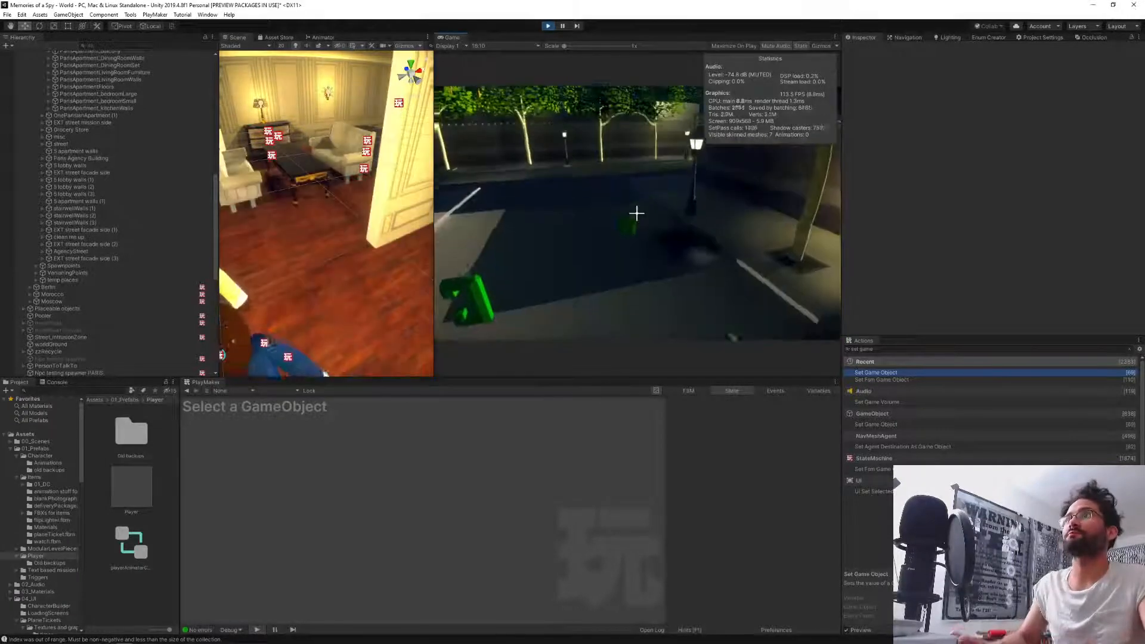
# Walk the player from the street into the building's lobby and up to the blue apartment door.
pyautogui.press('w')
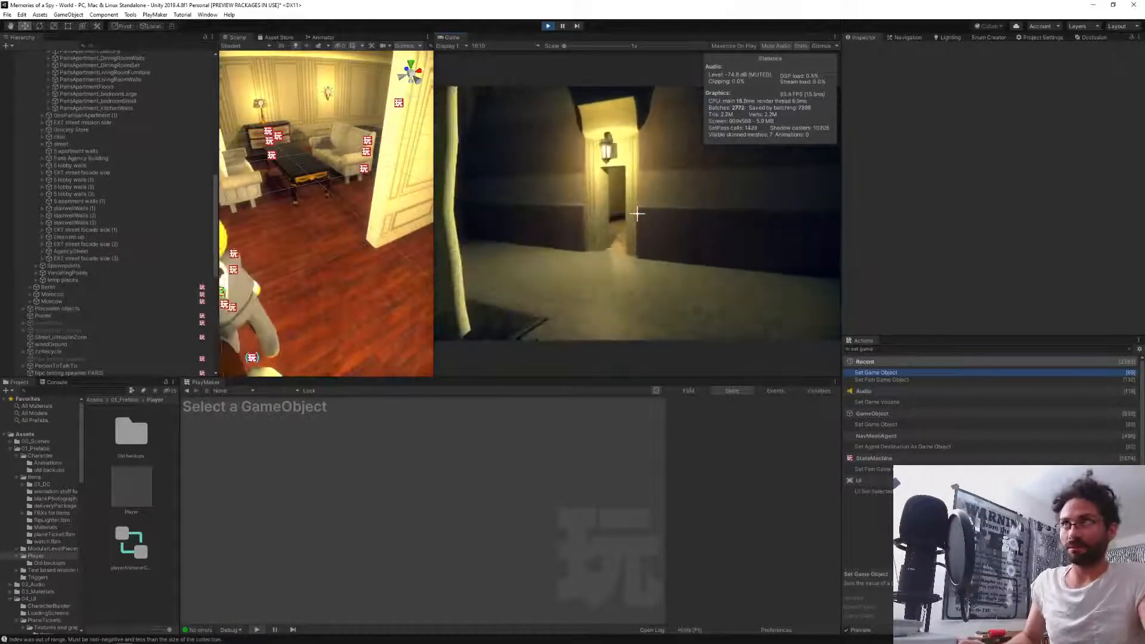
pyautogui.press('w')
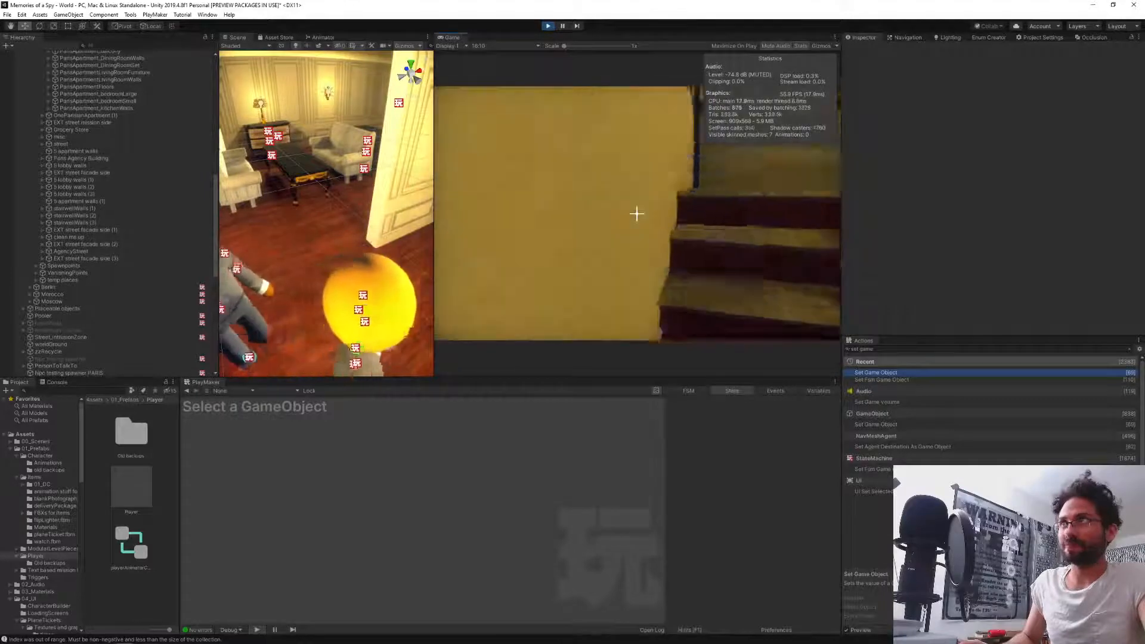
pyautogui.press('w')
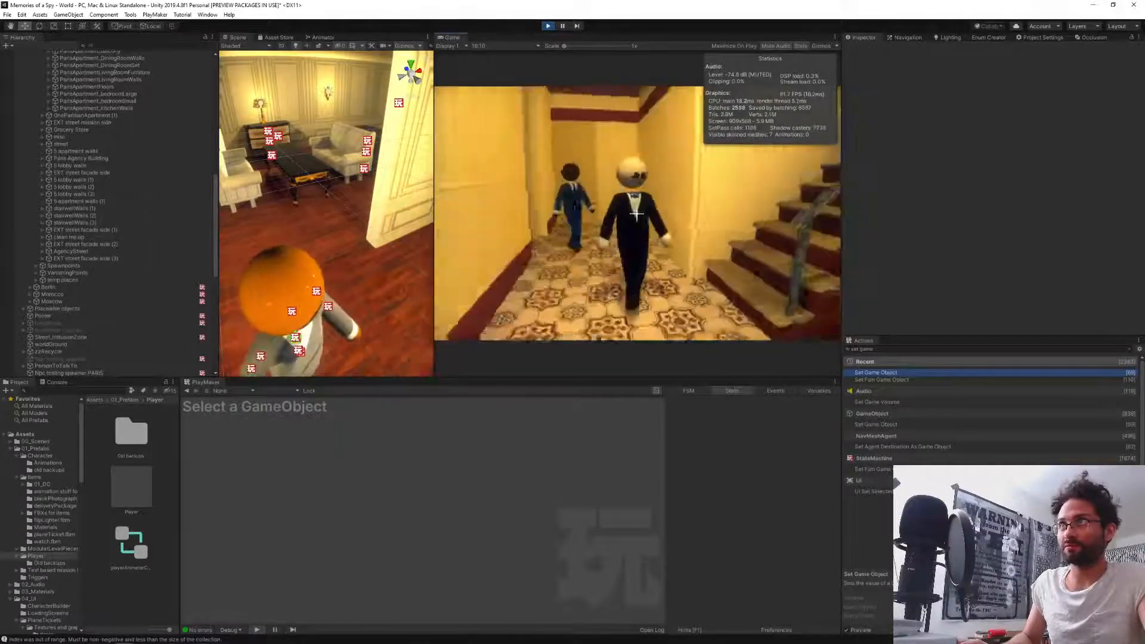
pyautogui.press('s')
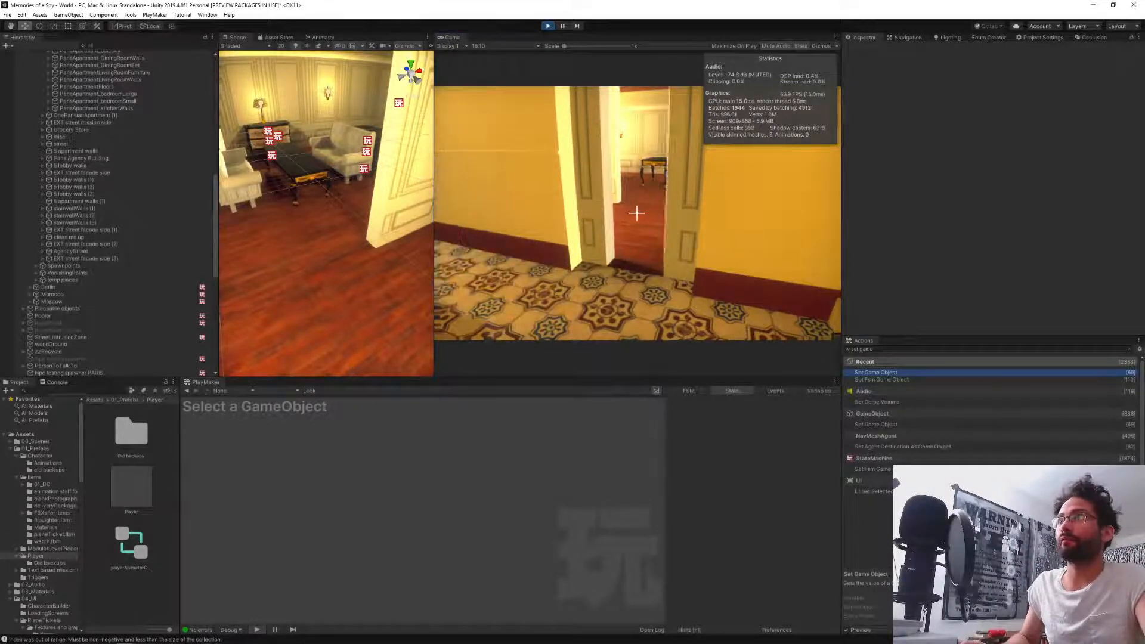
pyautogui.press('w')
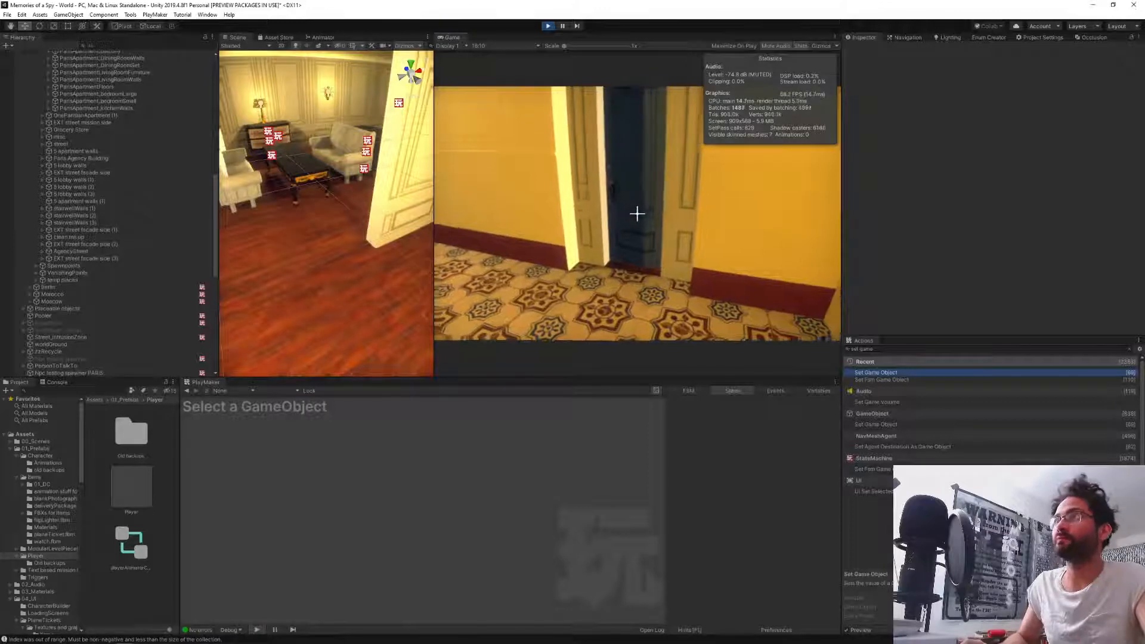
pyautogui.press('w')
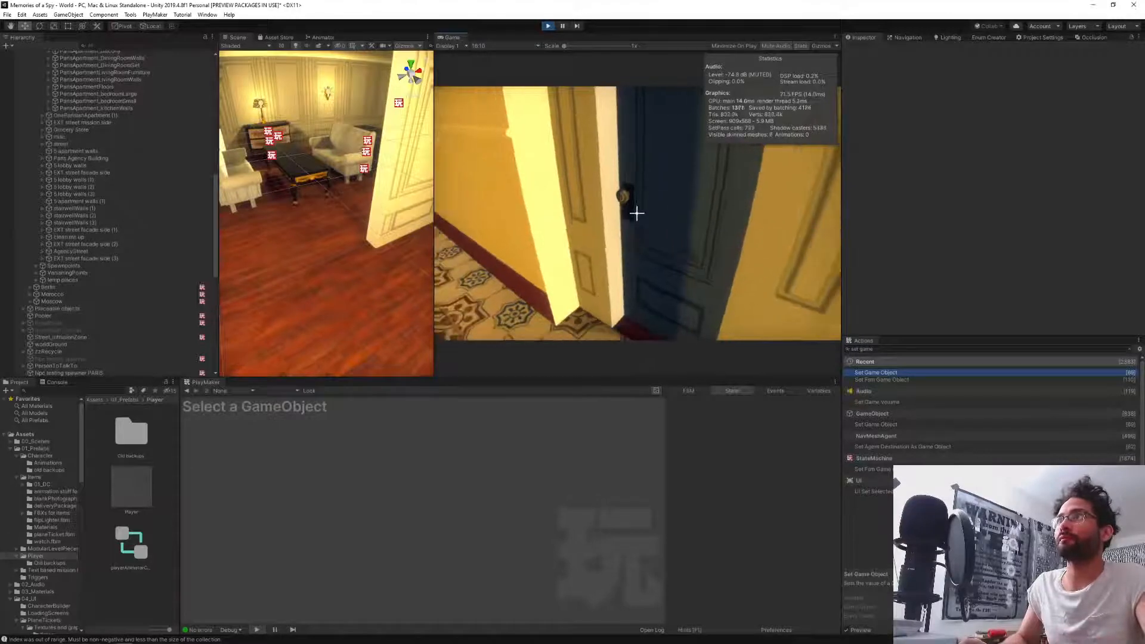
pyautogui.press('w')
pyautogui.press('w')
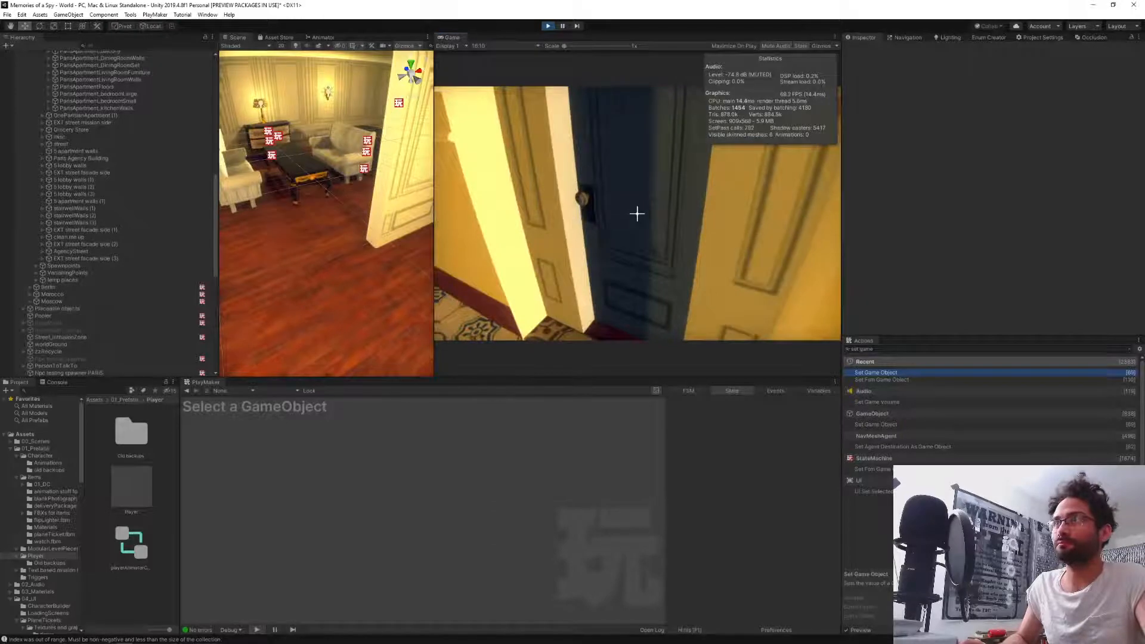
# Open the apartment door, walk the player through into the hallway, and release the cursor from the game.
pyautogui.click(637, 214)
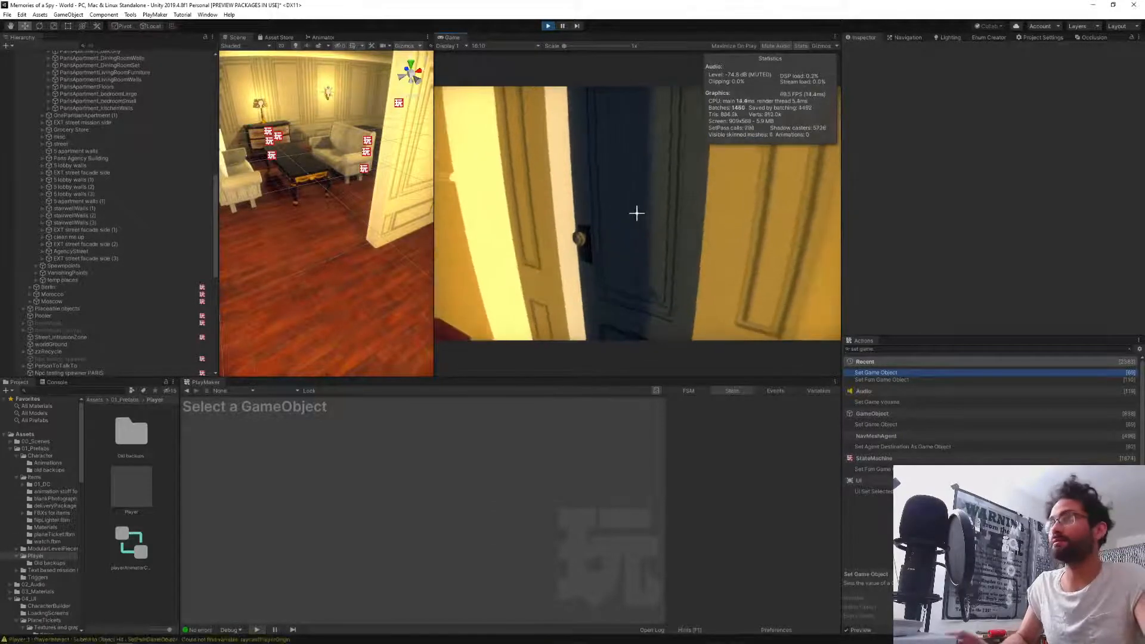
pyautogui.press('w')
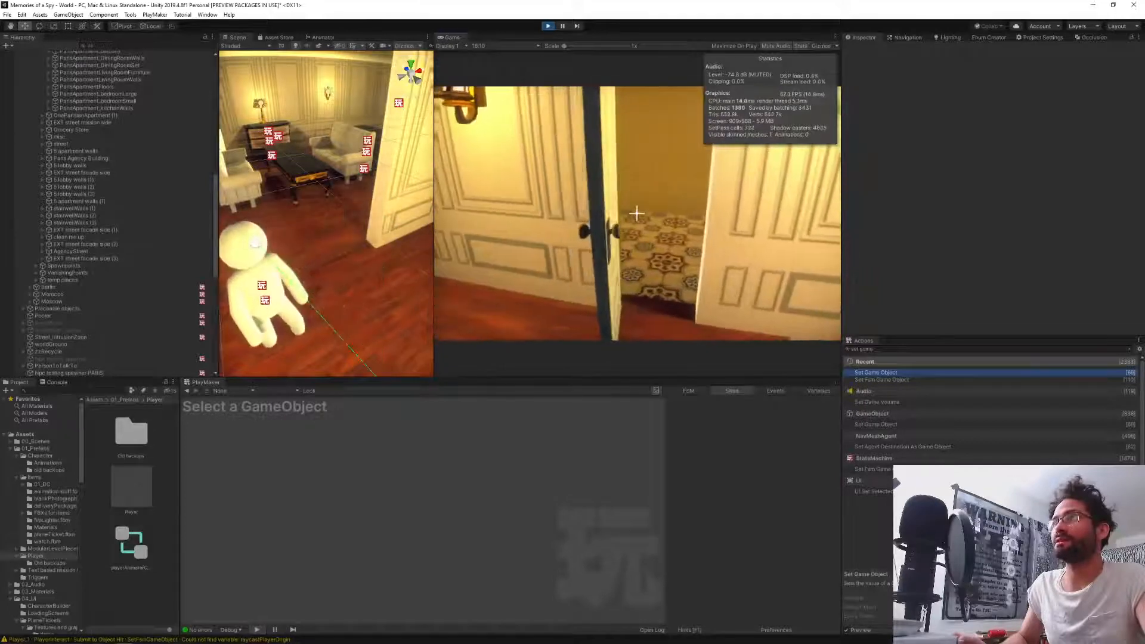
pyautogui.click(637, 213)
pyautogui.press('Escape')
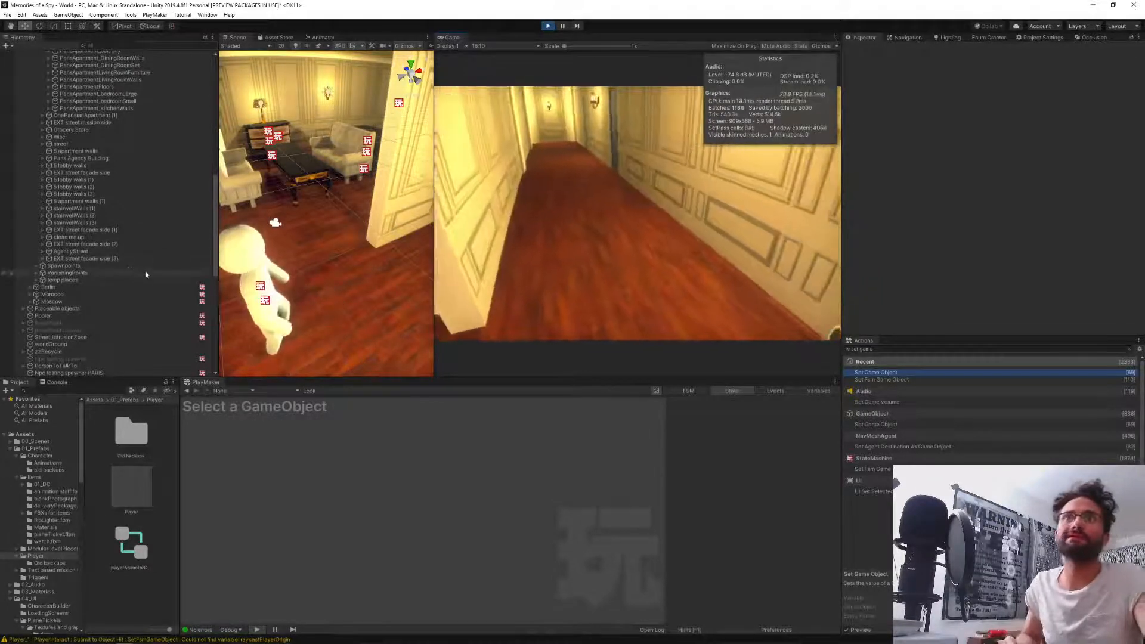
# Expand the last active CivB character in the hierarchy through its mixamorig:Hips and mixamorig:Spine bones.
pyautogui.scroll(-5, 137, 307)
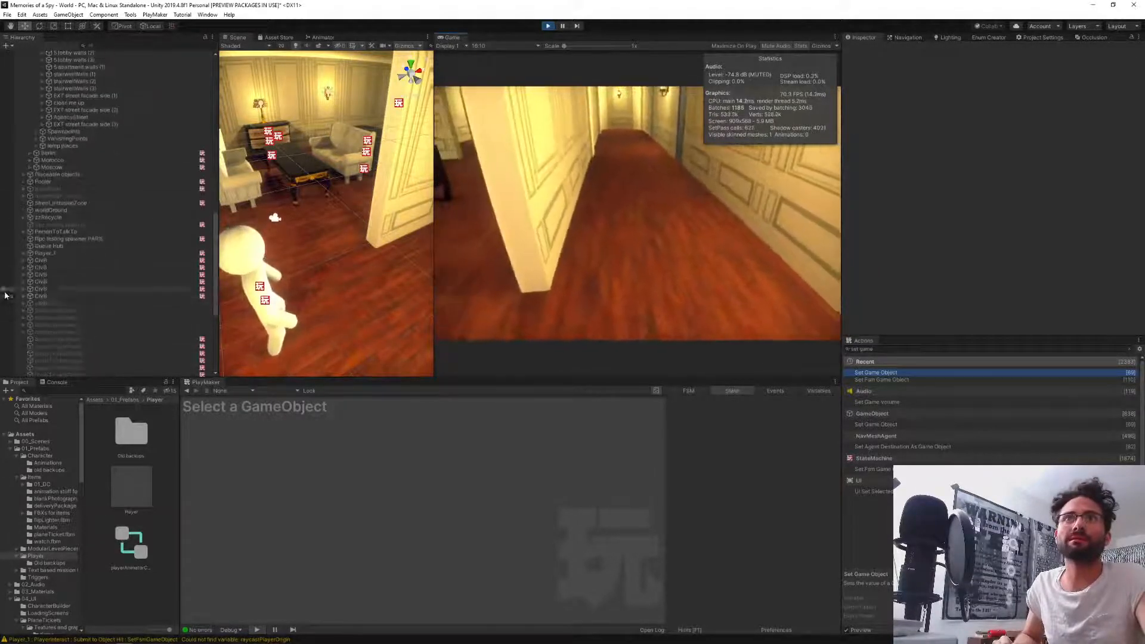
pyautogui.click(23, 295)
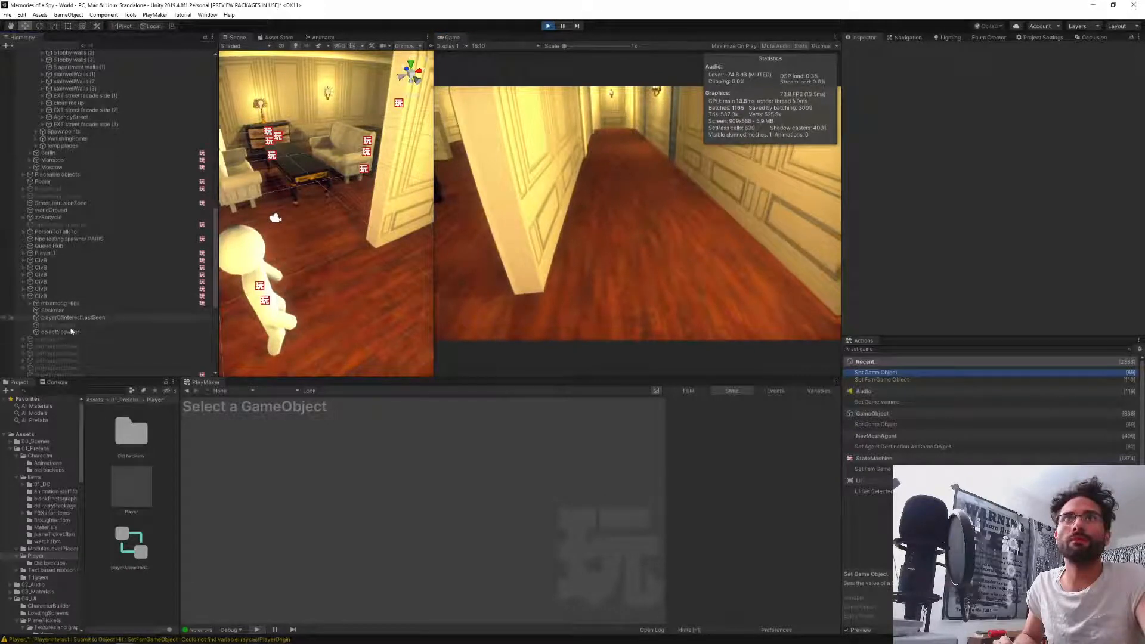
pyautogui.click(46, 305)
pyautogui.press('Right')
pyautogui.press('Down')
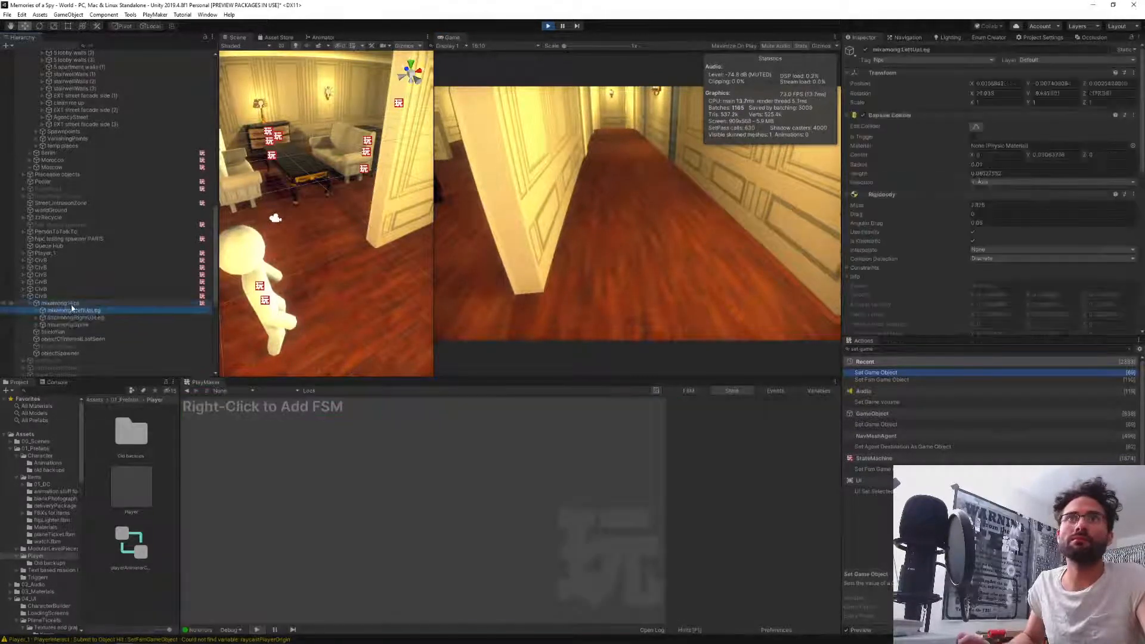
pyautogui.press('Down')
pyautogui.press('Down')
pyautogui.press('Right')
# Expand the NPC's mixamorig:Spine1 bone and select its NpcPresence object to view its settings.
pyautogui.press('Down')
pyautogui.press('Down')
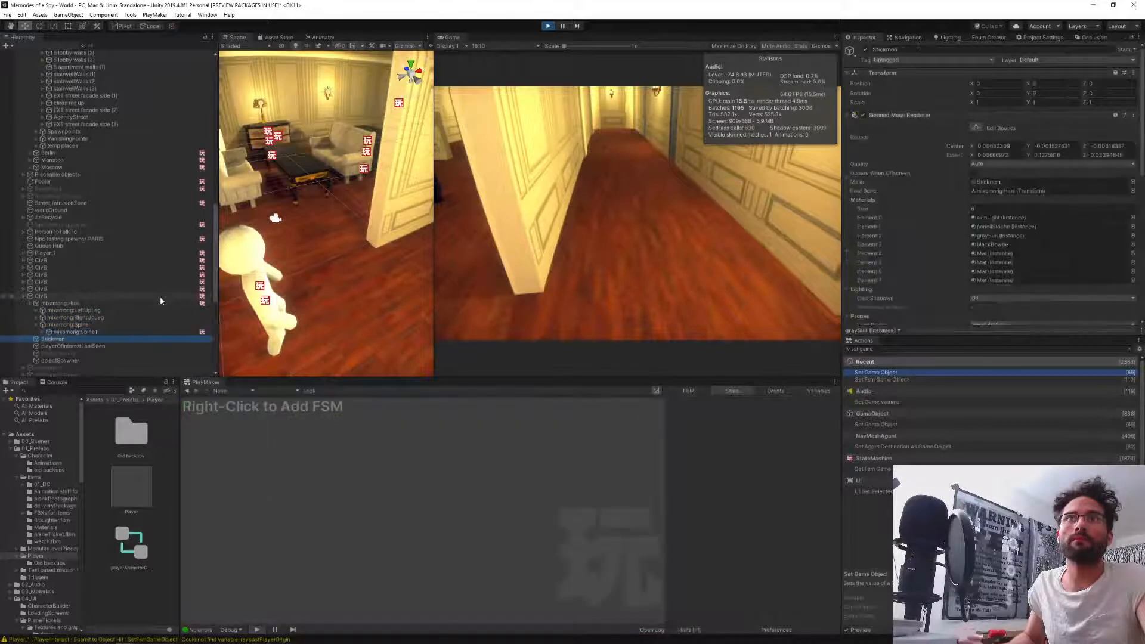
pyautogui.press('Up')
pyautogui.press('Right')
pyautogui.press('Down')
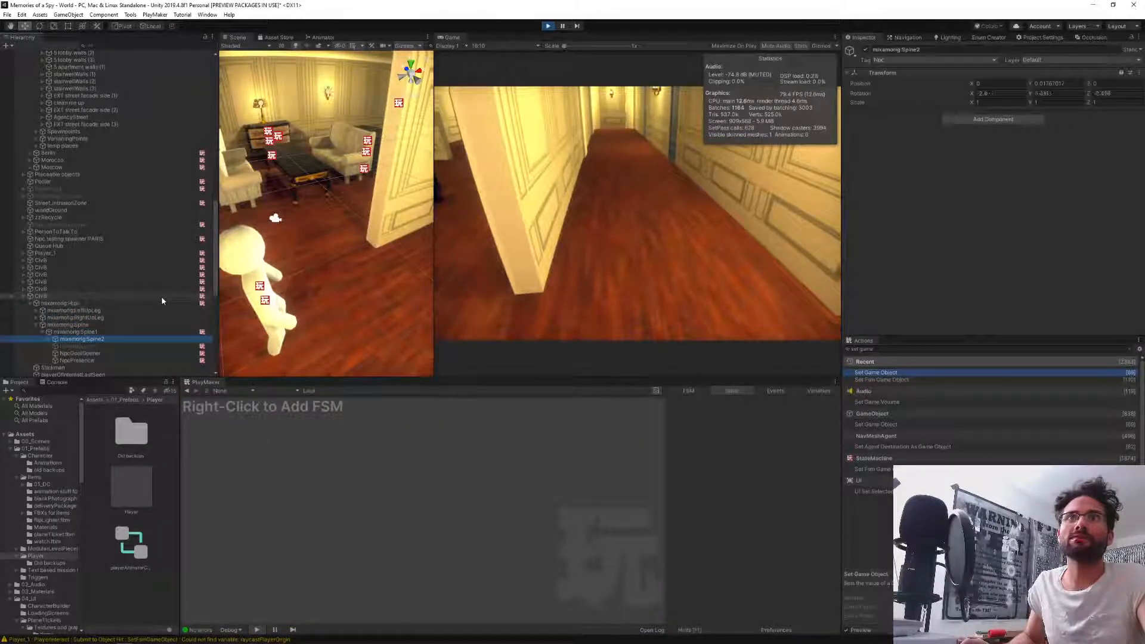
pyautogui.press('Right')
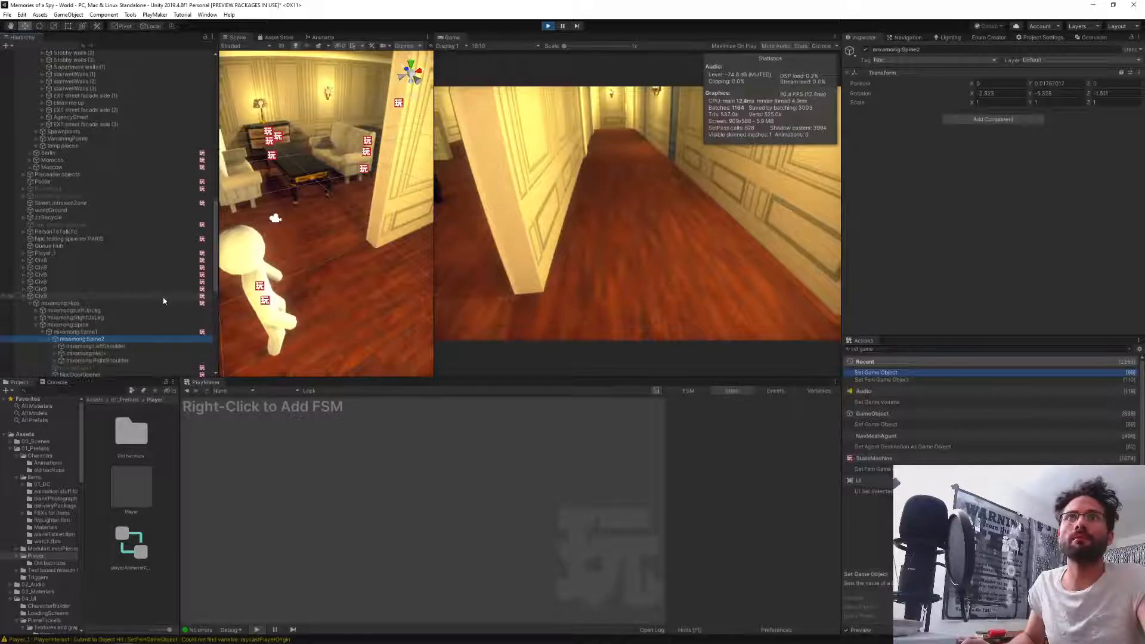
pyautogui.press('Left')
pyautogui.press('Down')
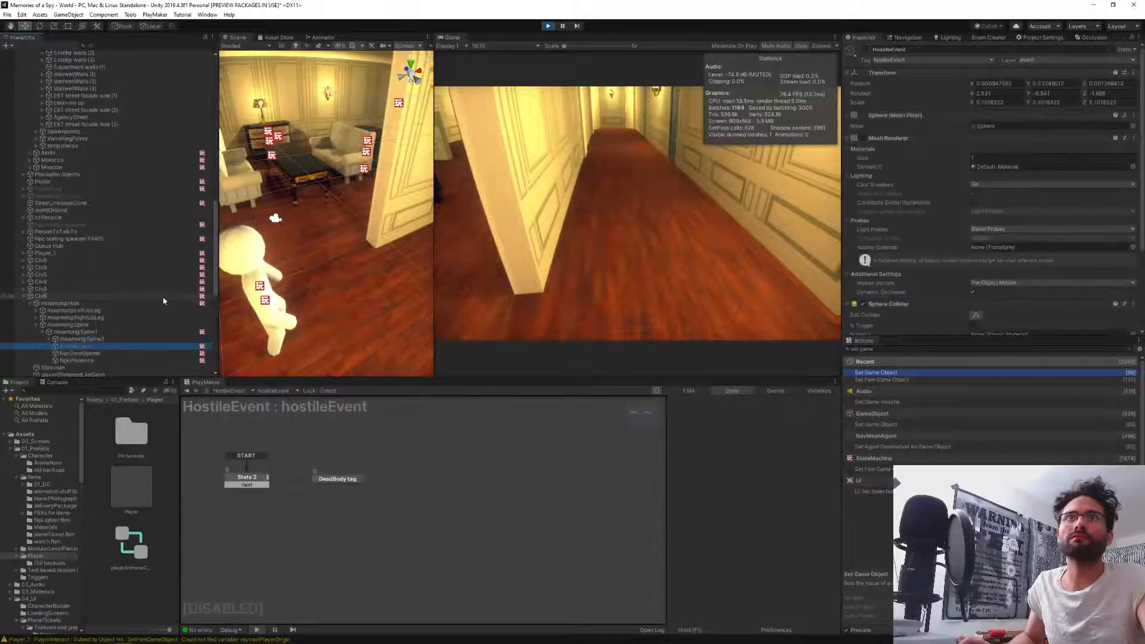
pyautogui.press('Down')
pyautogui.press('Down')
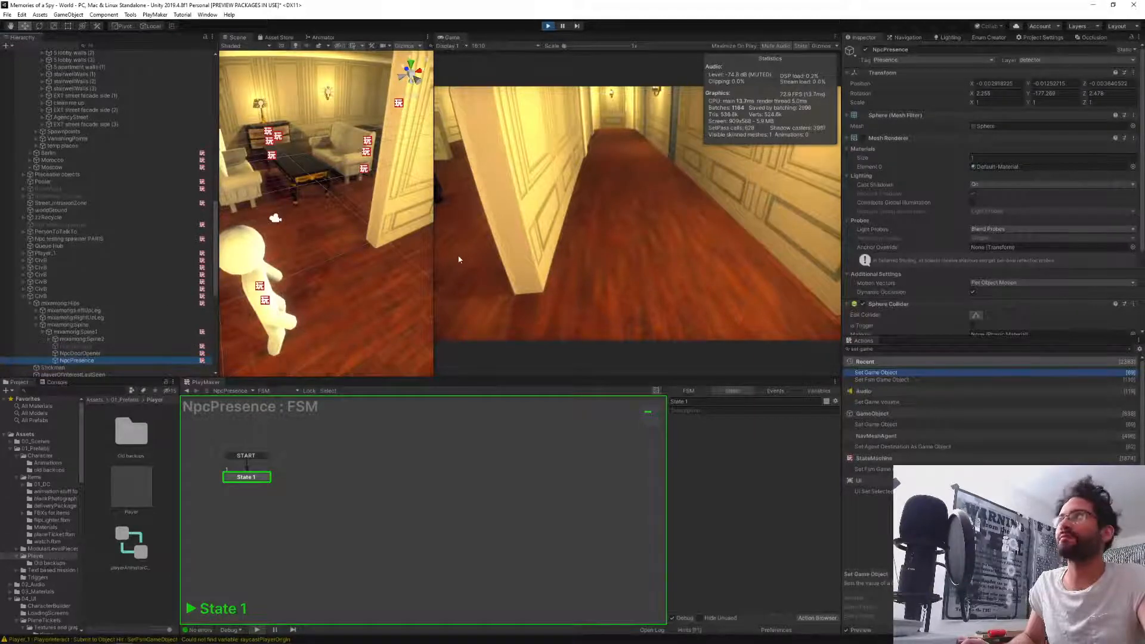
# Expand Player_1's skeleton in the hierarchy through mixamorig:Hips, mixamorig:Spine and mixamorig:Spine1.
pyautogui.moveTo(405, 245); pyautogui.dragTo(72, 227, button='right')
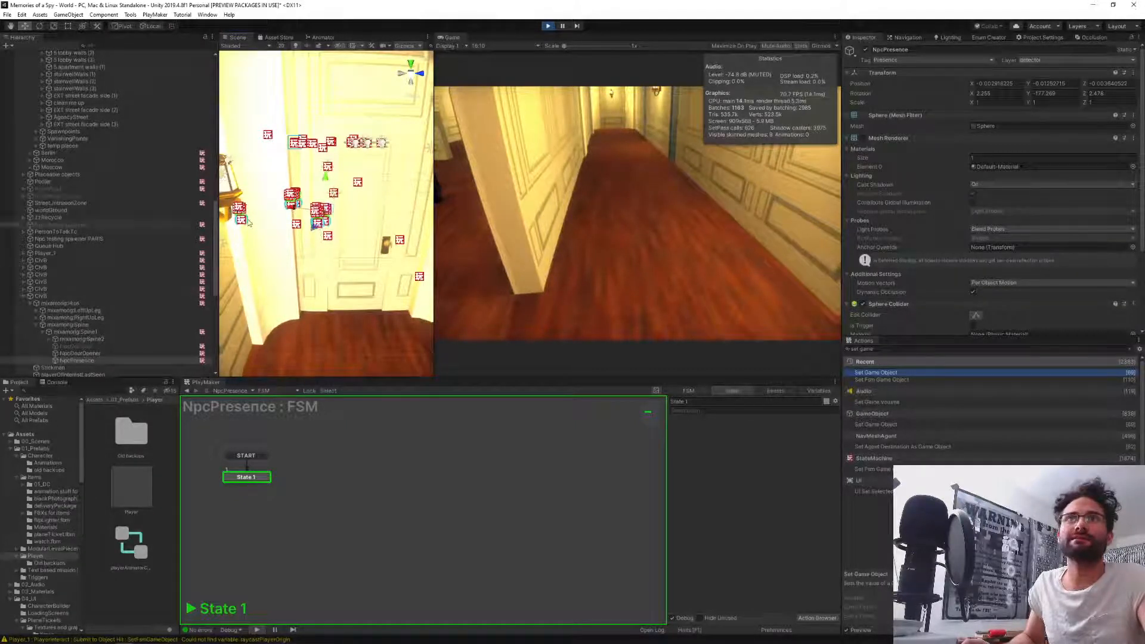
pyautogui.click(21, 252)
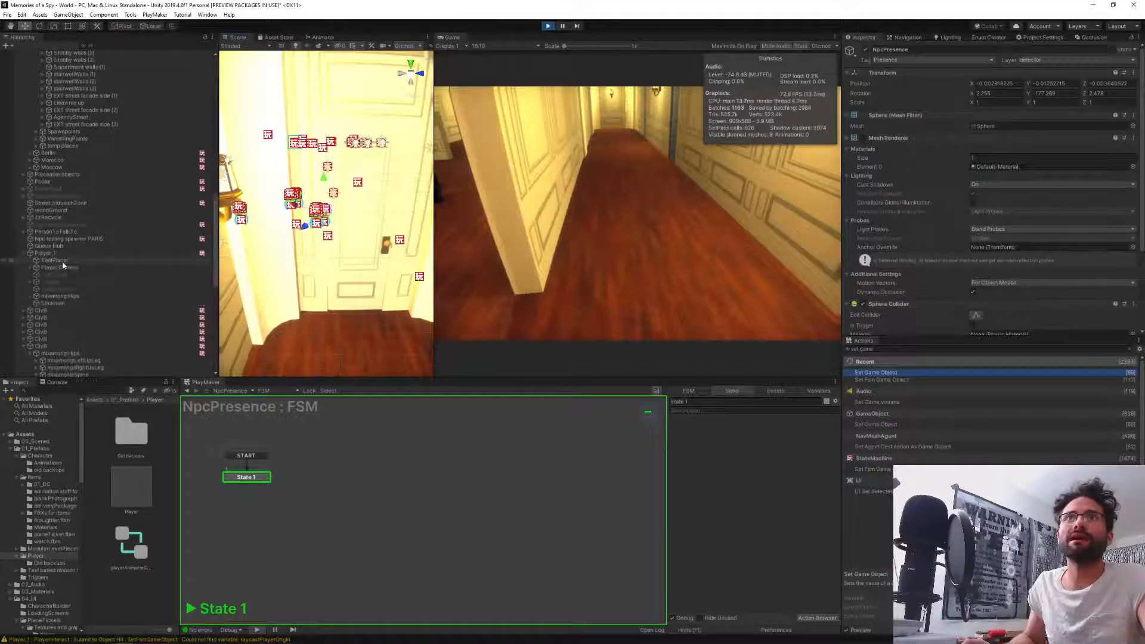
pyautogui.click(51, 298)
pyautogui.press('Right')
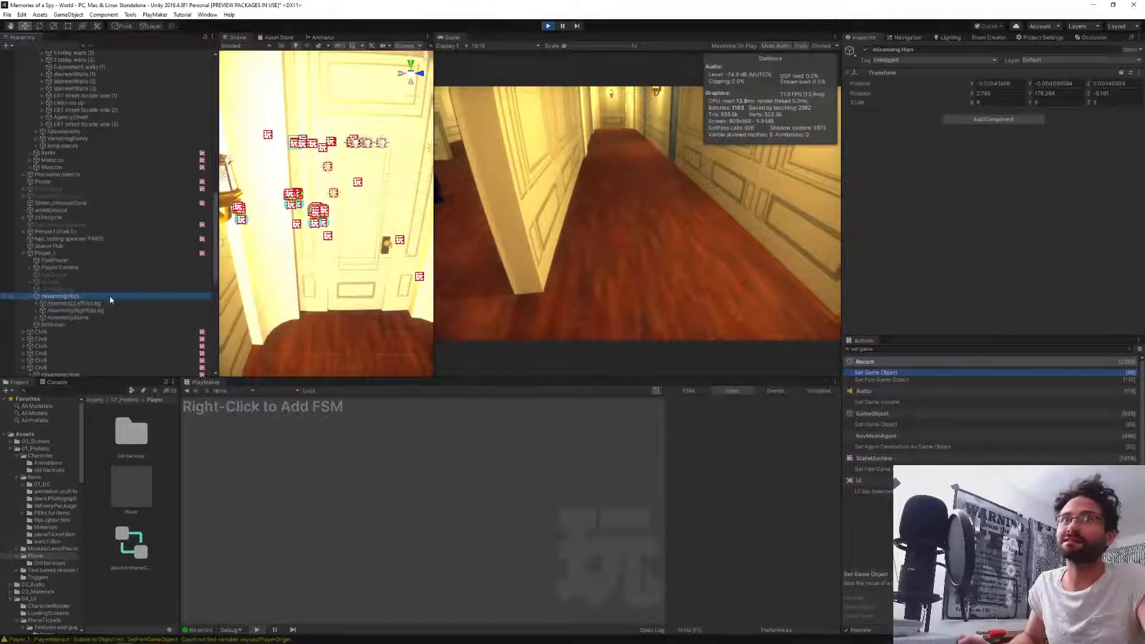
pyautogui.press('Down')
pyautogui.press('Down')
pyautogui.press('Down')
pyautogui.press('Right')
pyautogui.press('Down')
pyautogui.press('Right')
# Expand the player's mixamorig:Spine2 bone, select PlayerPresence, and examine its tag, layer and Sphere Collider settings.
pyautogui.press('Down')
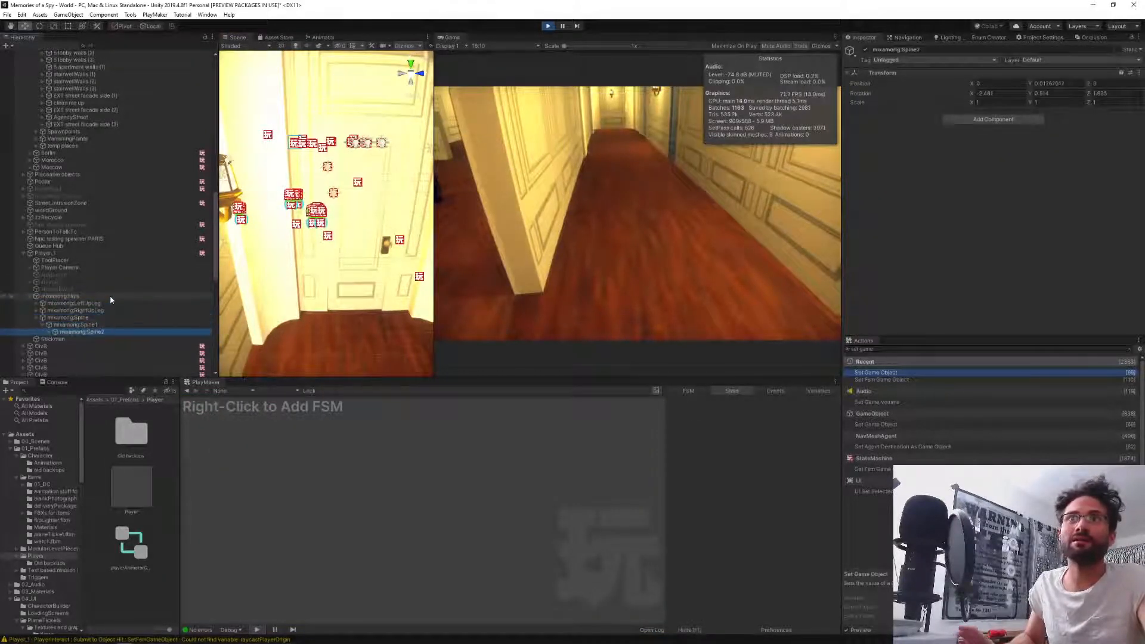
pyautogui.press('Right')
pyautogui.press('Down')
pyautogui.press('Down')
pyautogui.press('Down')
pyautogui.press('Down')
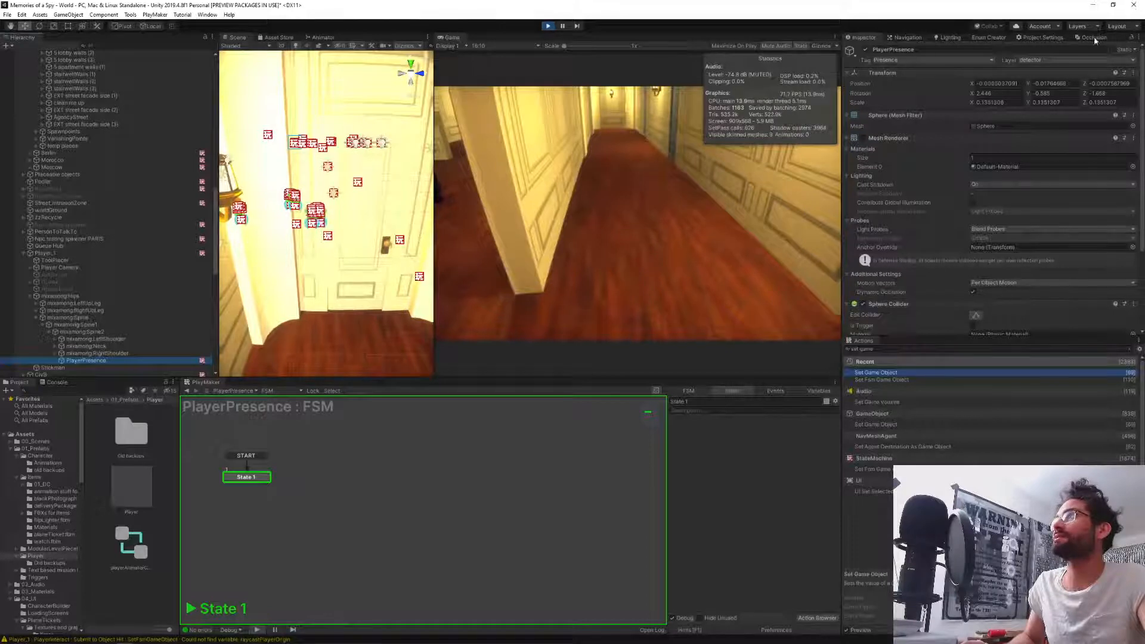
pyautogui.scroll(-3, 925, 238)
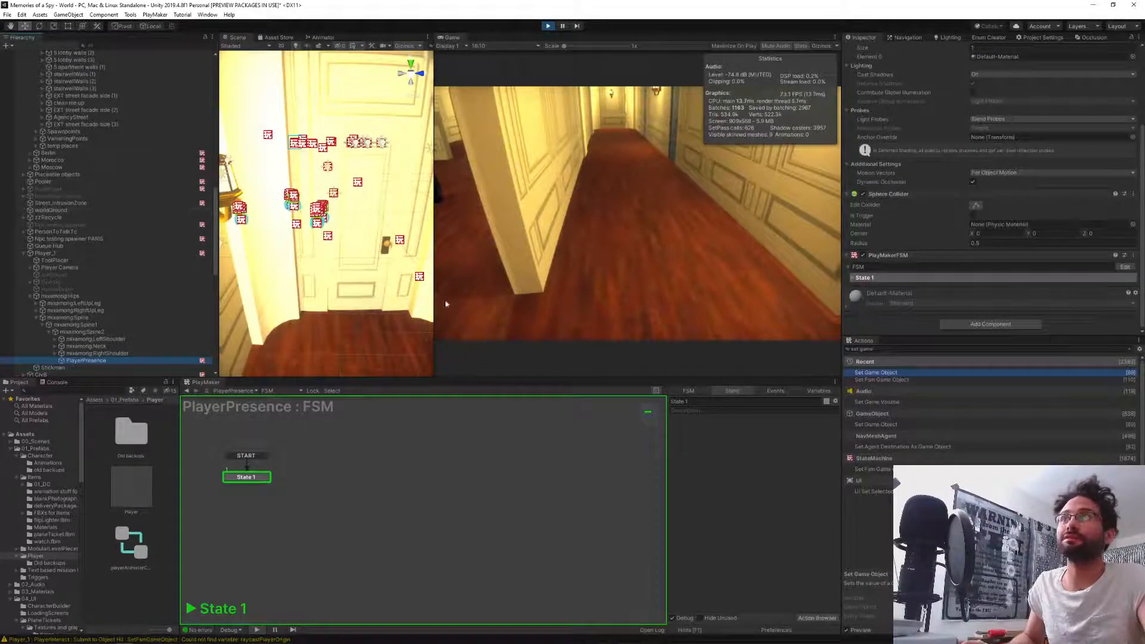
# Select the apartment door's doorDetector in the scene and show its DoorCheck_isNpc FSM with the Trigger Event settings.
pyautogui.click(328, 237)
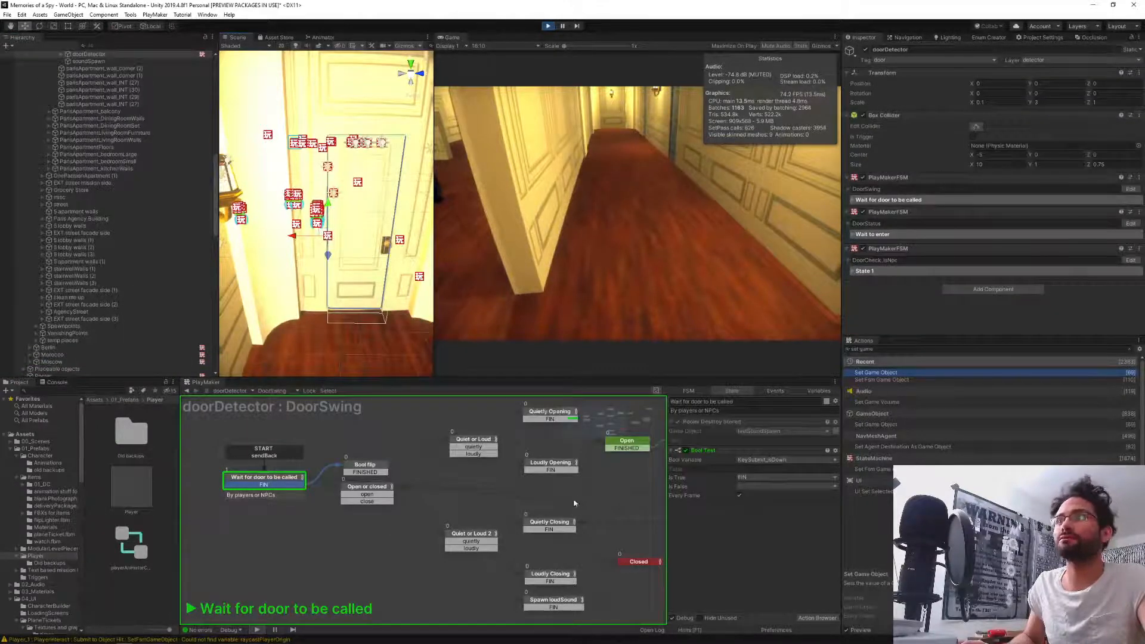
pyautogui.click(270, 392)
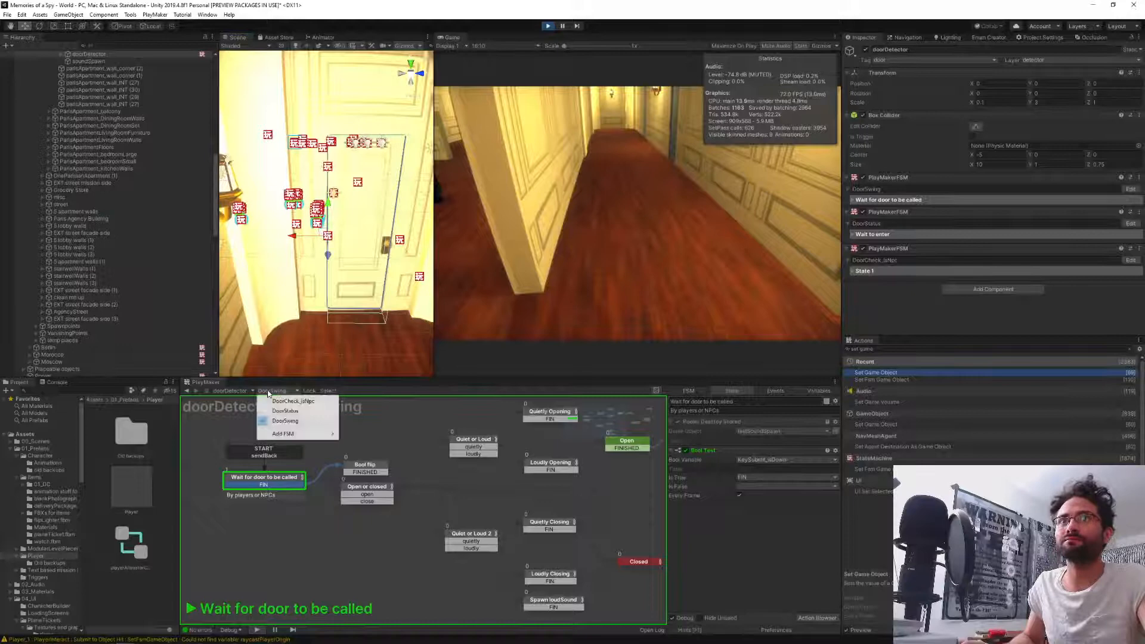
pyautogui.click(287, 421)
pyautogui.moveTo(280, 435); pyautogui.dragTo(374, 455, button='middle')
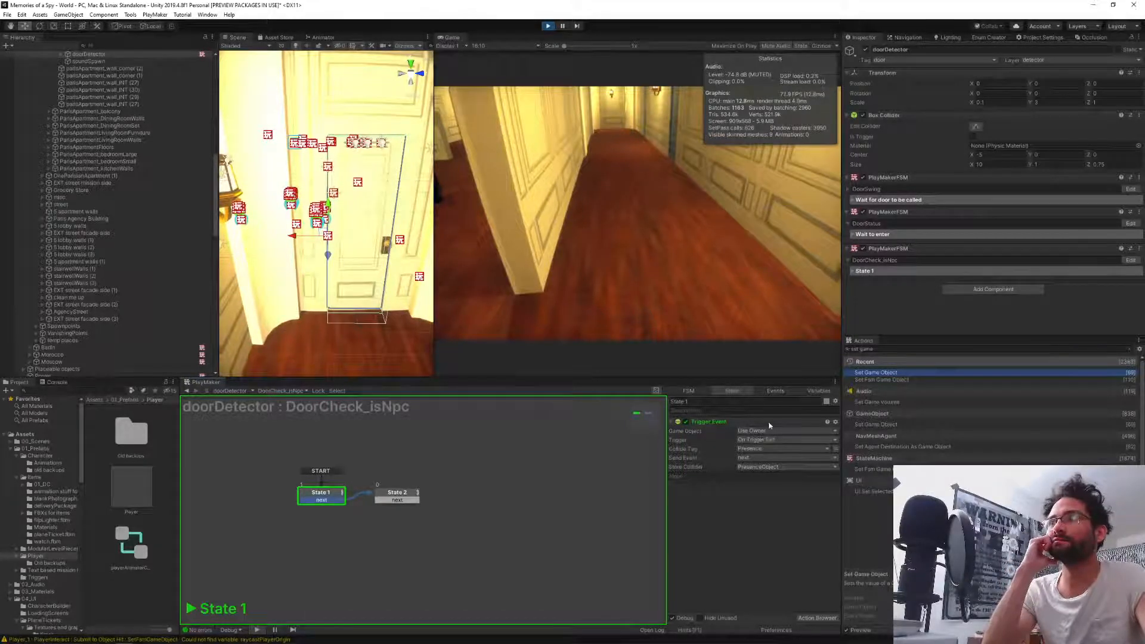
# Walk the player back and forth through the apartment door in the running game while monitoring the DoorCheck_isNpc FSM, and release the cursor.
pyautogui.click(672, 248)
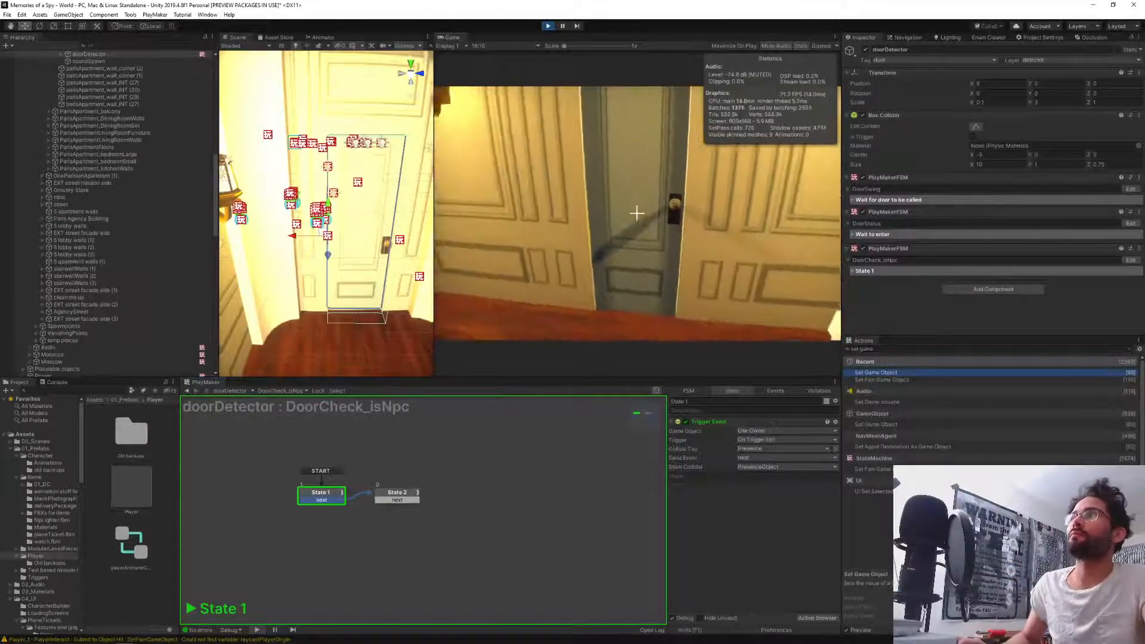
pyautogui.press('w')
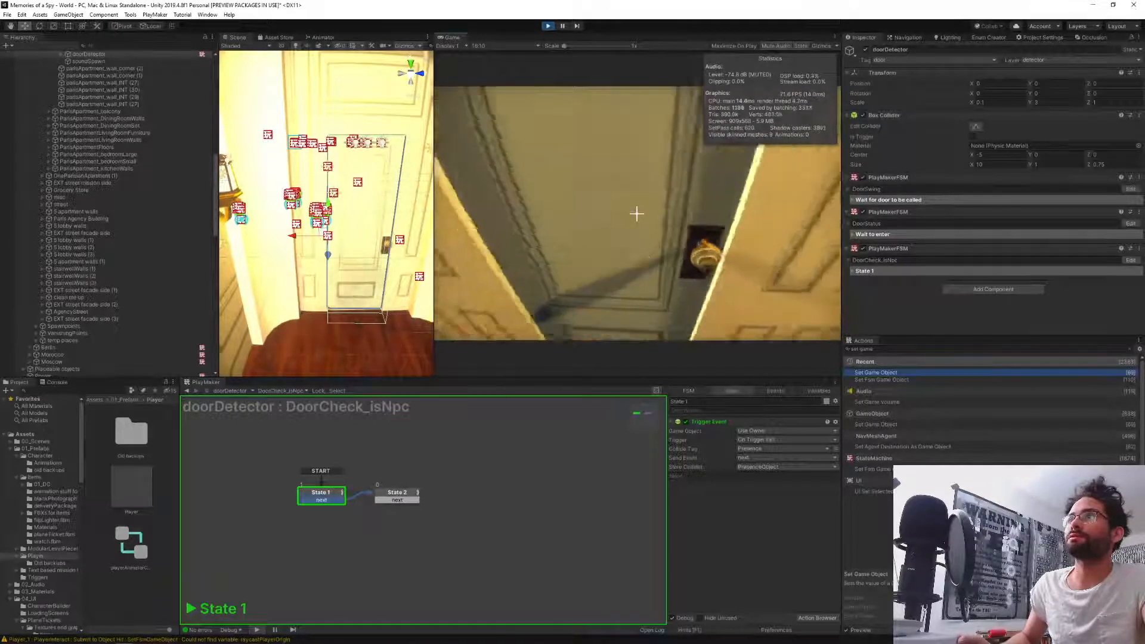
pyautogui.press('s')
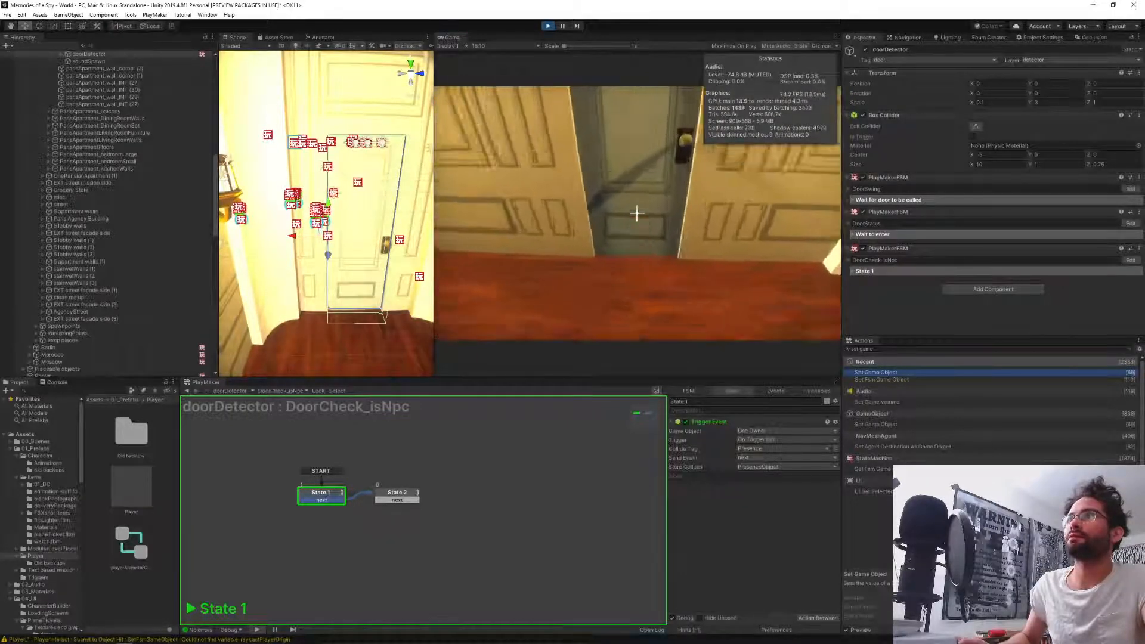
pyautogui.press('w')
pyautogui.press('s')
pyautogui.press('w')
pyautogui.press('s')
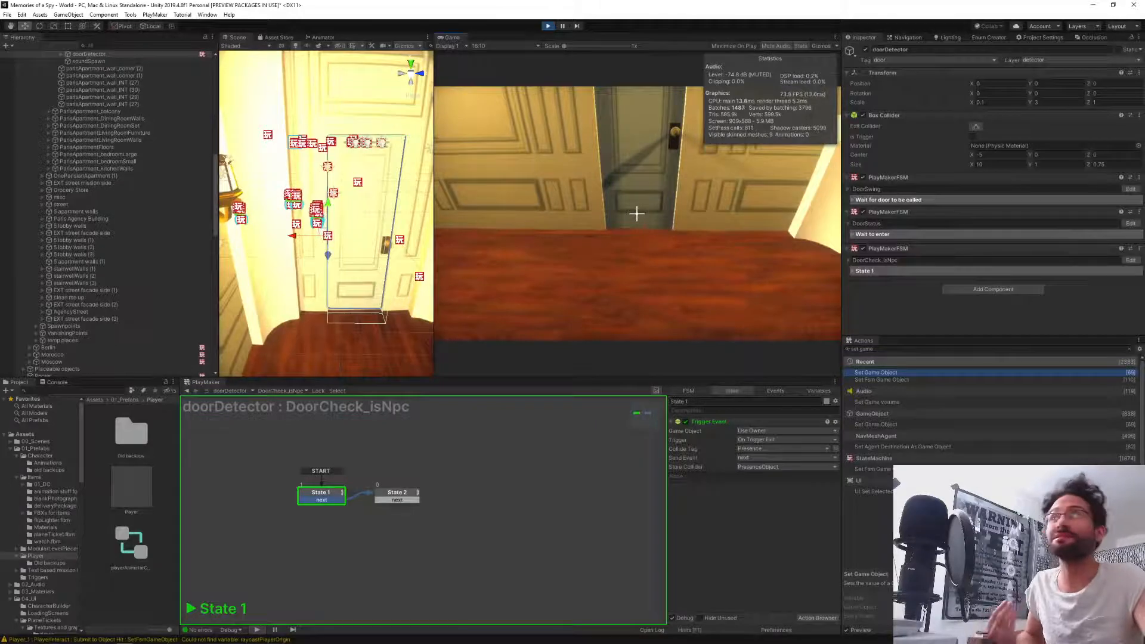
pyautogui.press('Escape')
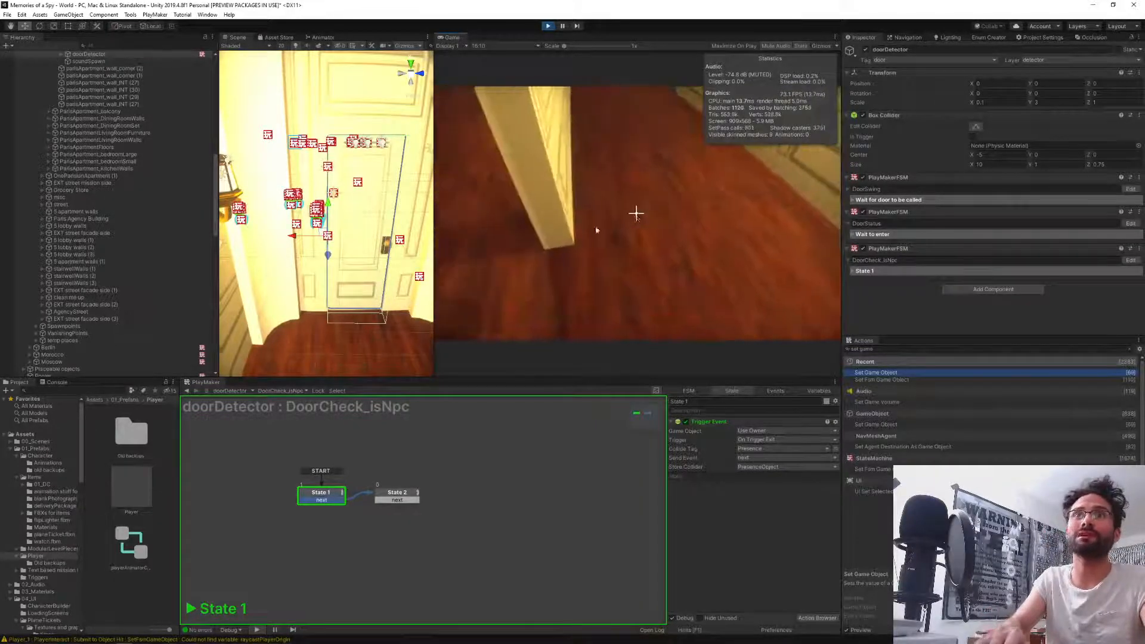
# Select the NPC's NpcPresence object in the hierarchy and examine its Sphere Collider and PlayMaker FSM components.
pyautogui.scroll(-5, 167, 239)
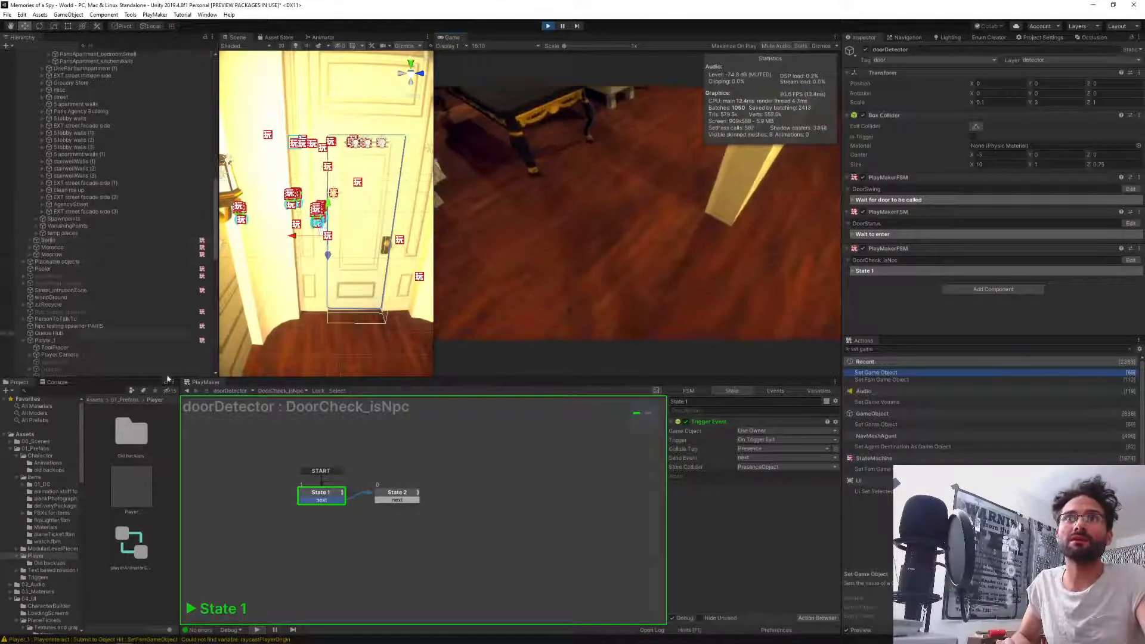
pyautogui.scroll(-8, 161, 346)
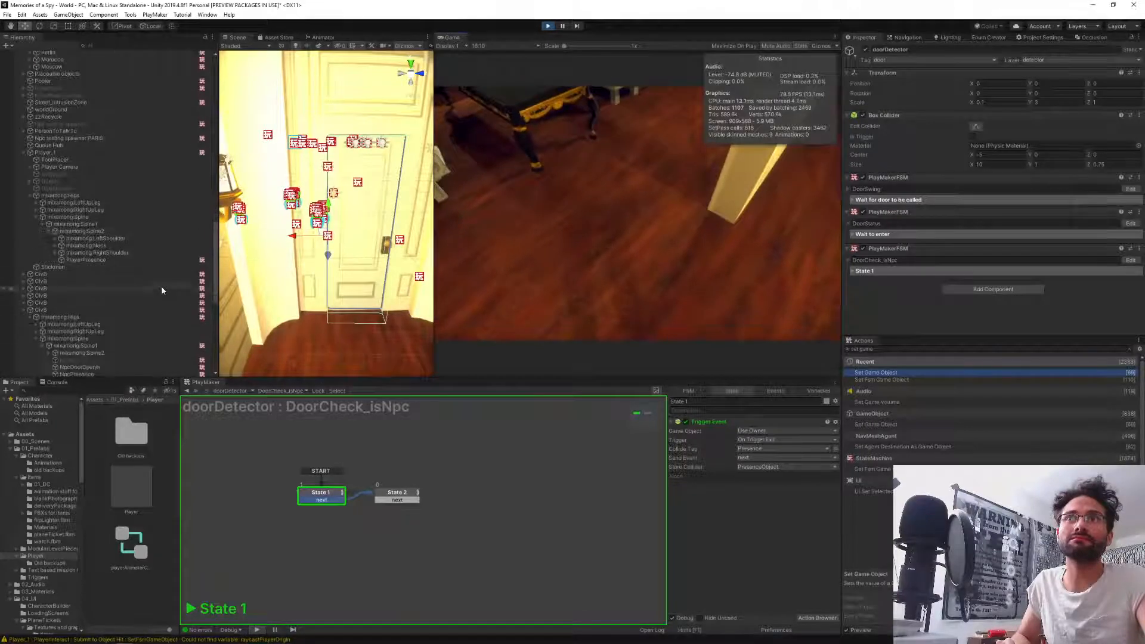
pyautogui.scroll(-3, 167, 358)
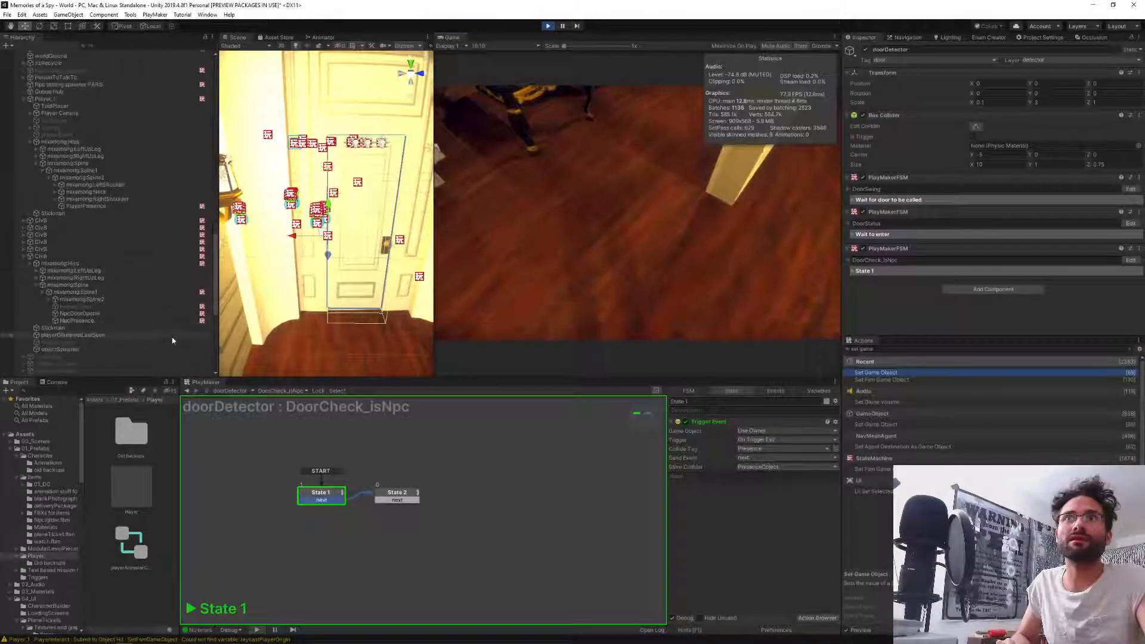
pyautogui.click(138, 321)
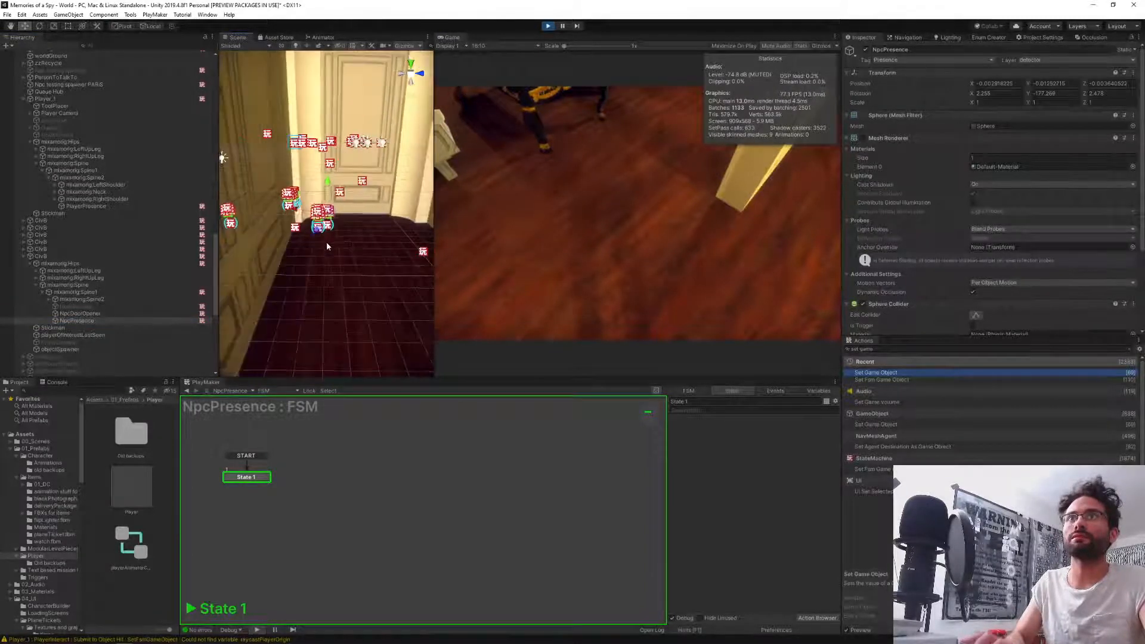
pyautogui.click(73, 321)
pyautogui.scroll(-4, 1059, 310)
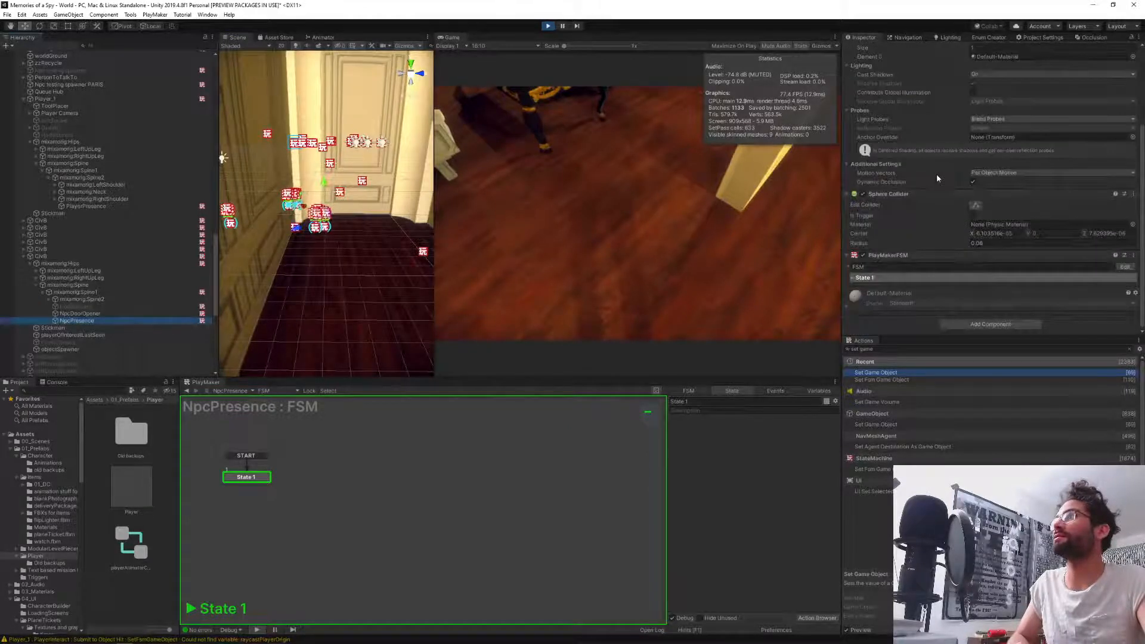
pyautogui.moveTo(1143, 261); pyautogui.dragTo(1143, 181)
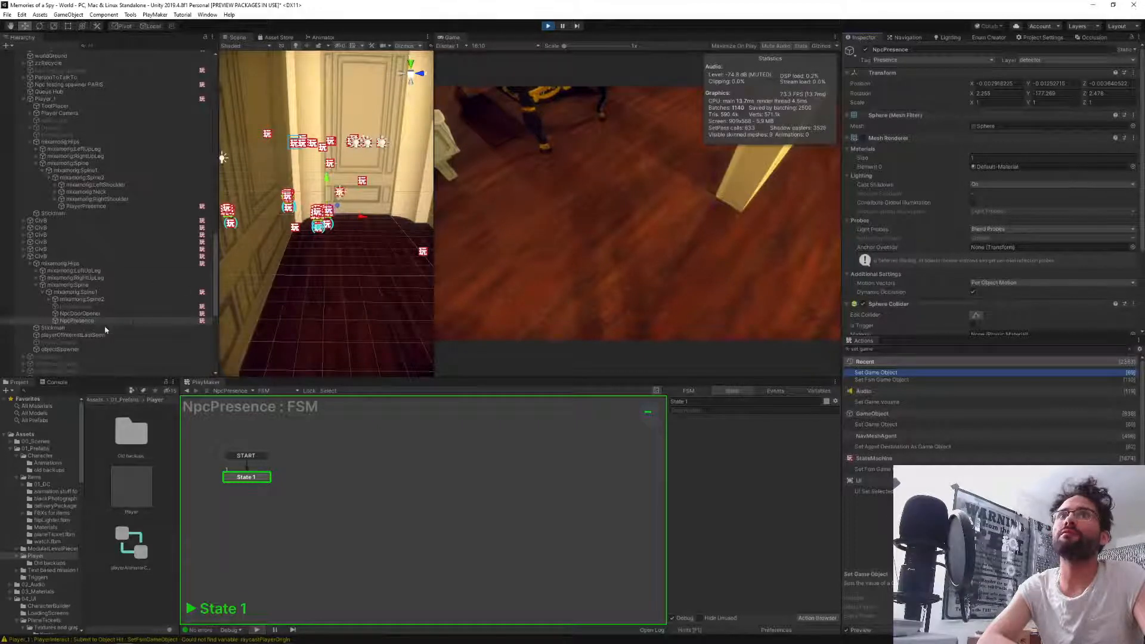
pyautogui.click(79, 321)
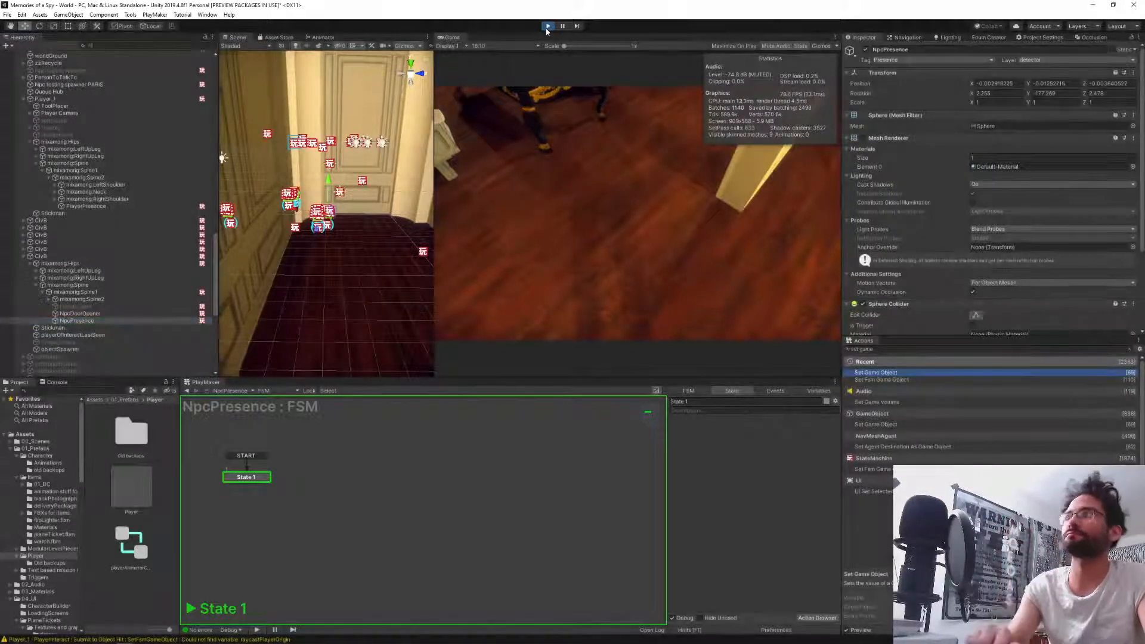
# Restart the game and run the console command playerWarp 2 to teleport the player.
pyautogui.click(547, 27)
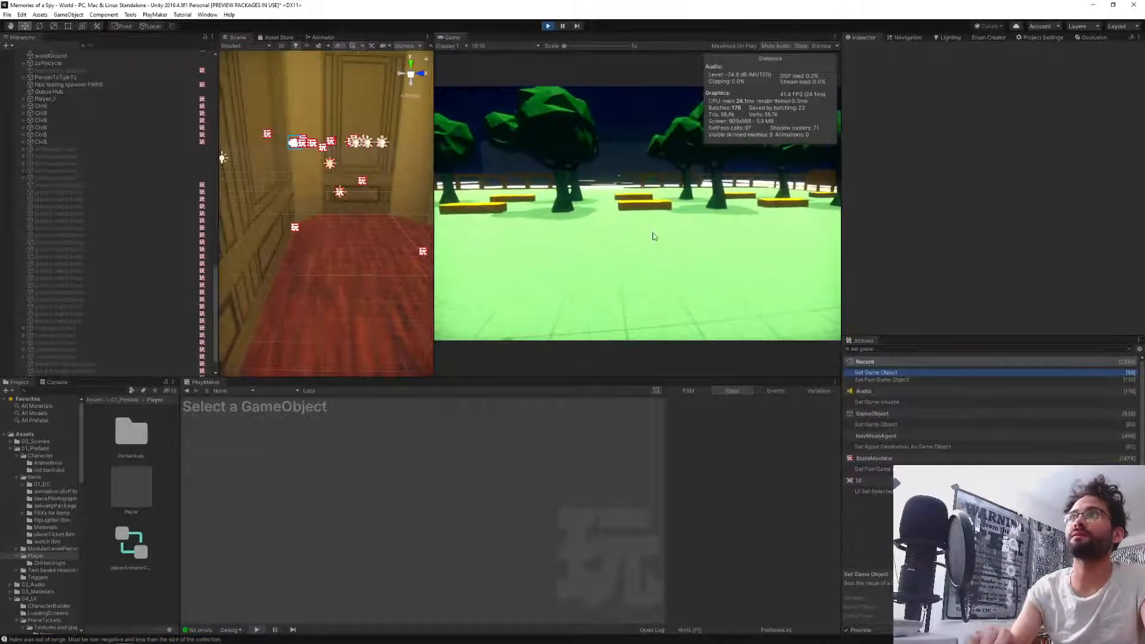
pyautogui.click(653, 236)
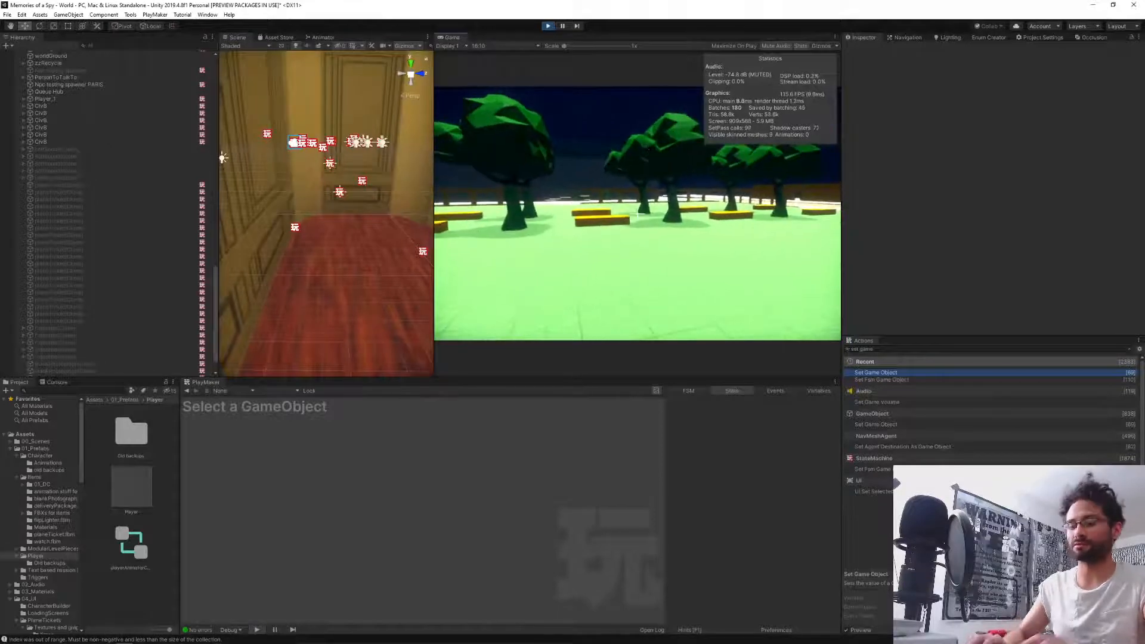
pyautogui.press('`')
pyautogui.write('playerWarp 2')
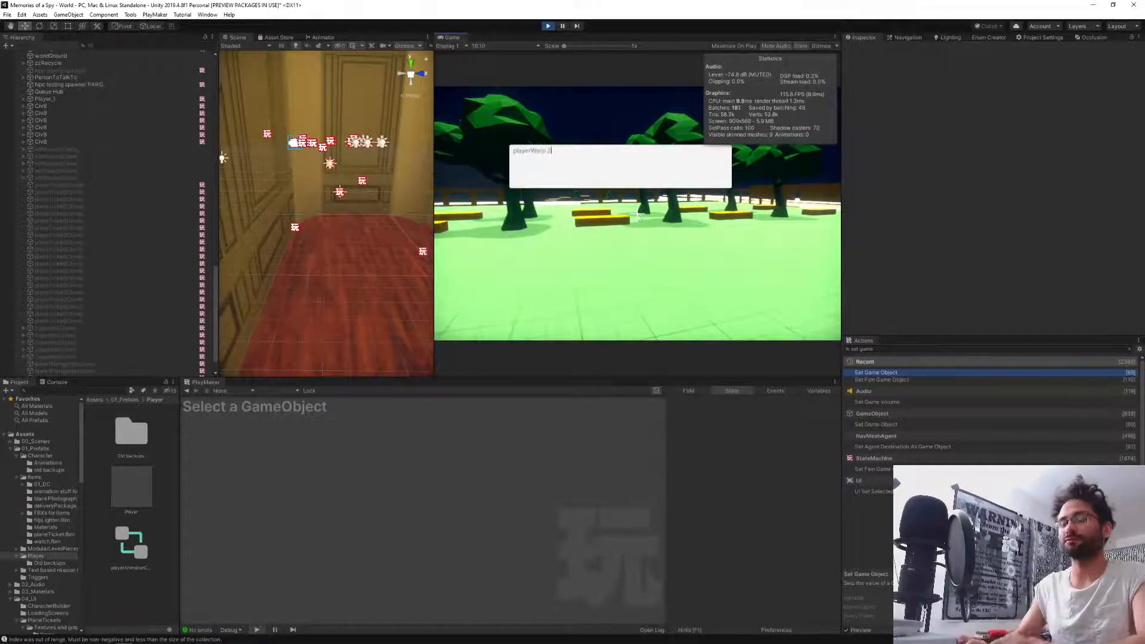
pyautogui.press('Return')
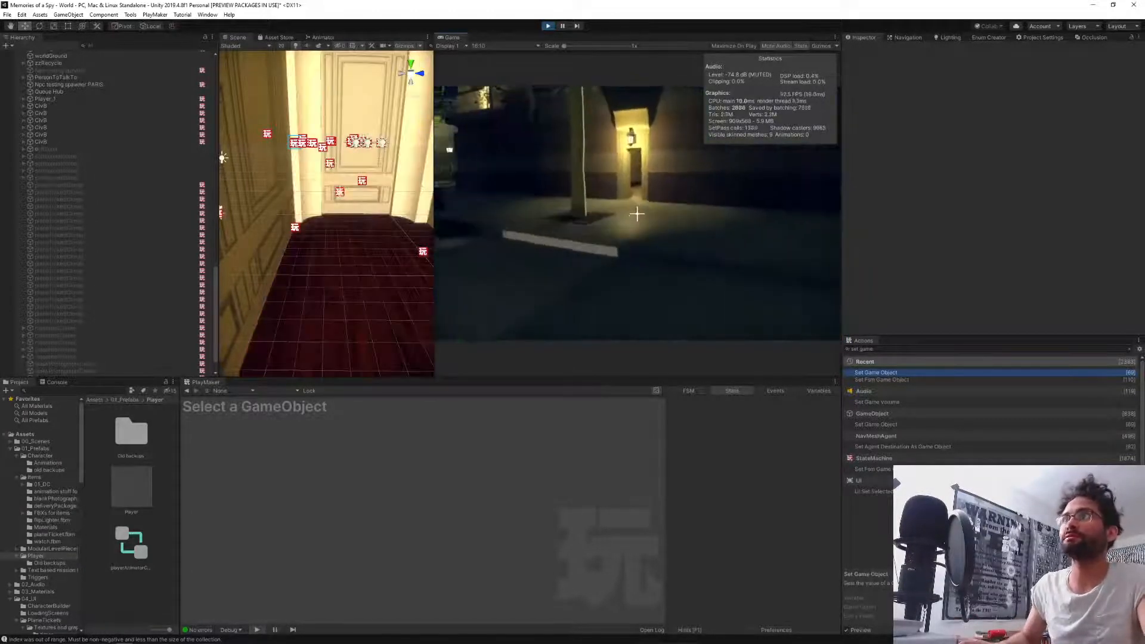
# Bring the Scene view up to the open apartment doorway and pause the game while the NPCs walk through.
pyautogui.press('Escape')
pyautogui.moveTo(349, 182); pyautogui.dragTo(792, 196, button='right')
pyautogui.press('w')
pyautogui.press('w')
pyautogui.press('w')
pyautogui.press('s')
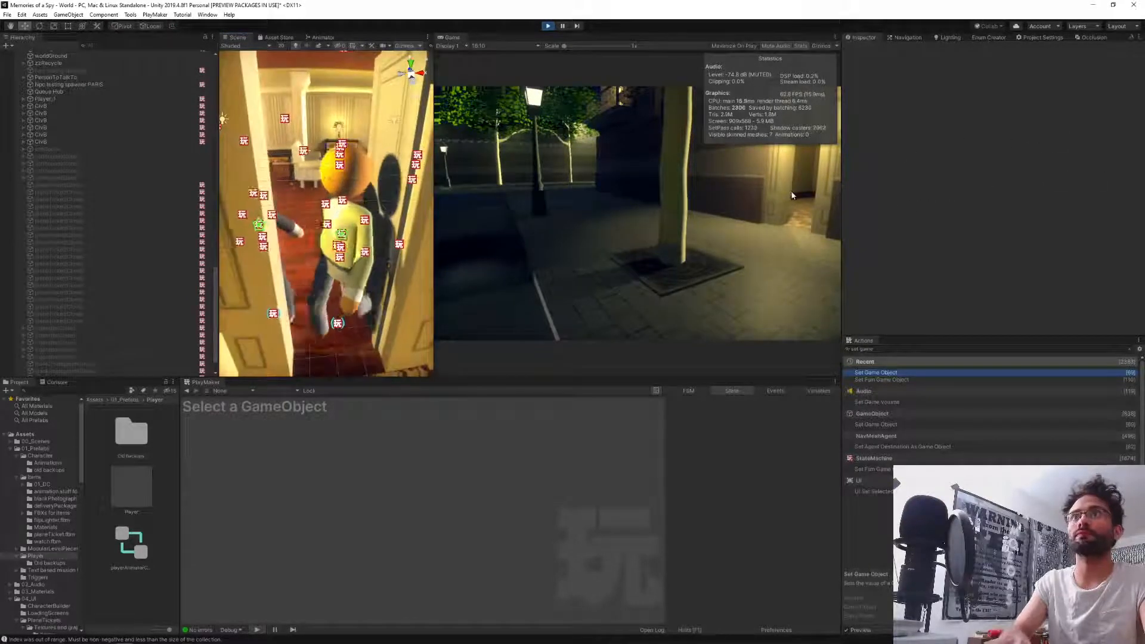
pyautogui.hotkey('ctrl', 'shift', 'p')
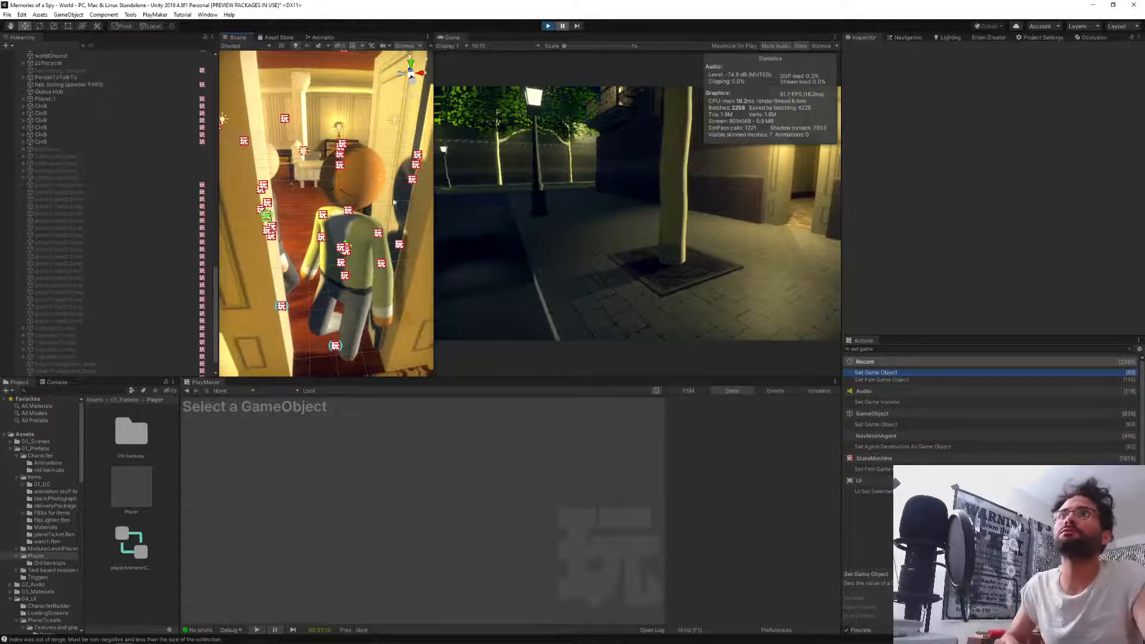
# Select the open door's parent doorDetector and examine its DoorCheck_isNpc FSM and its attached components.
pyautogui.click(401, 124)
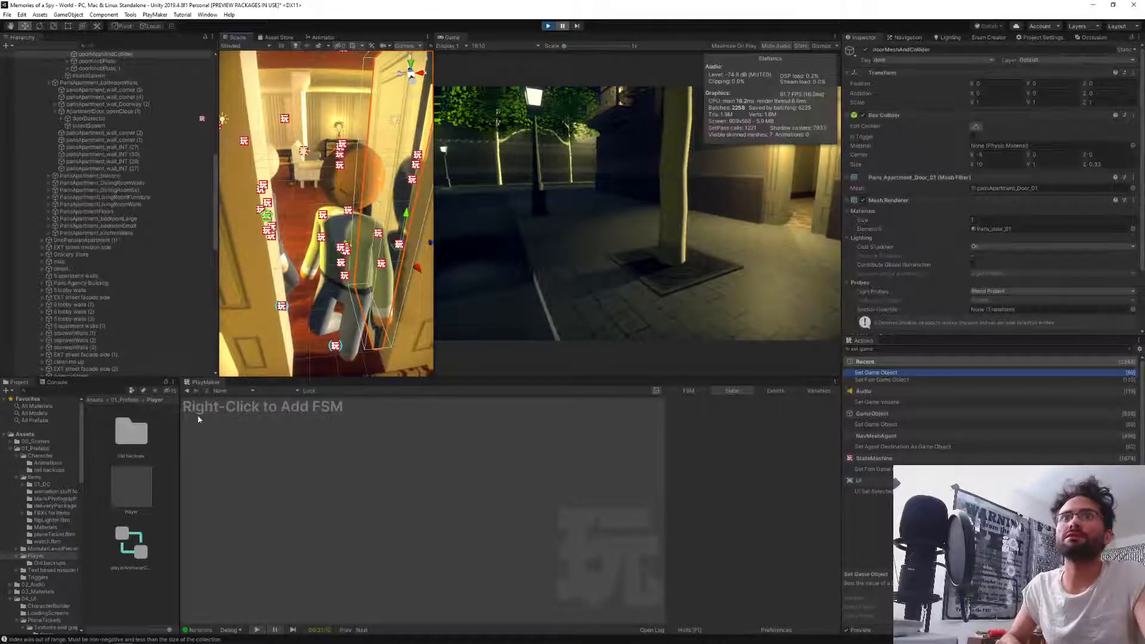
pyautogui.scroll(3, 124, 187)
pyautogui.click(88, 101)
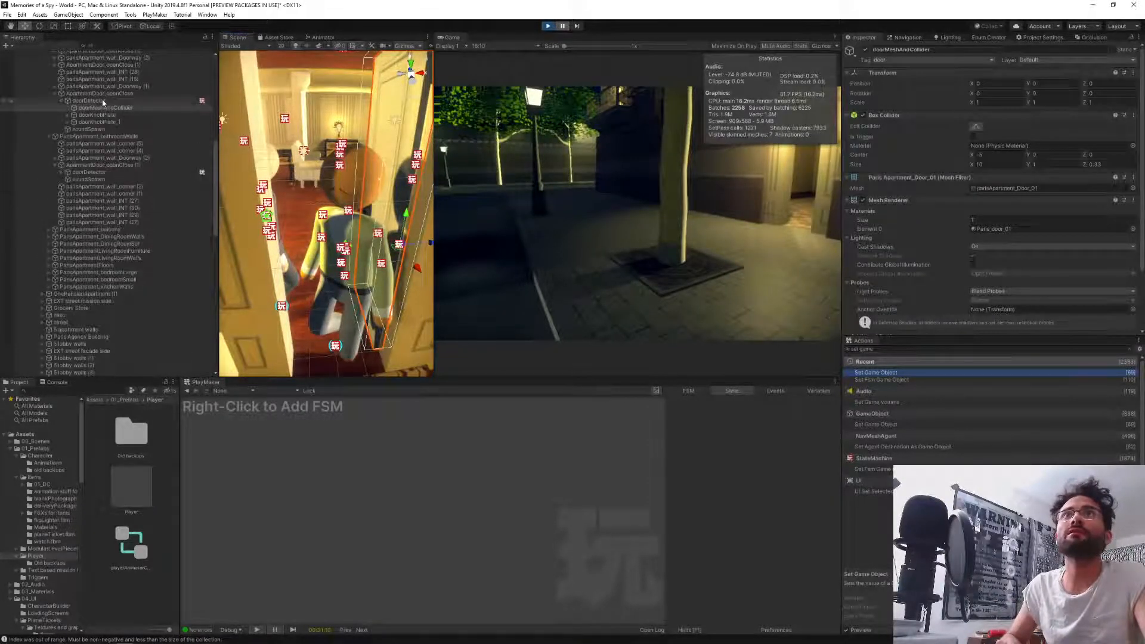
pyautogui.click(287, 392)
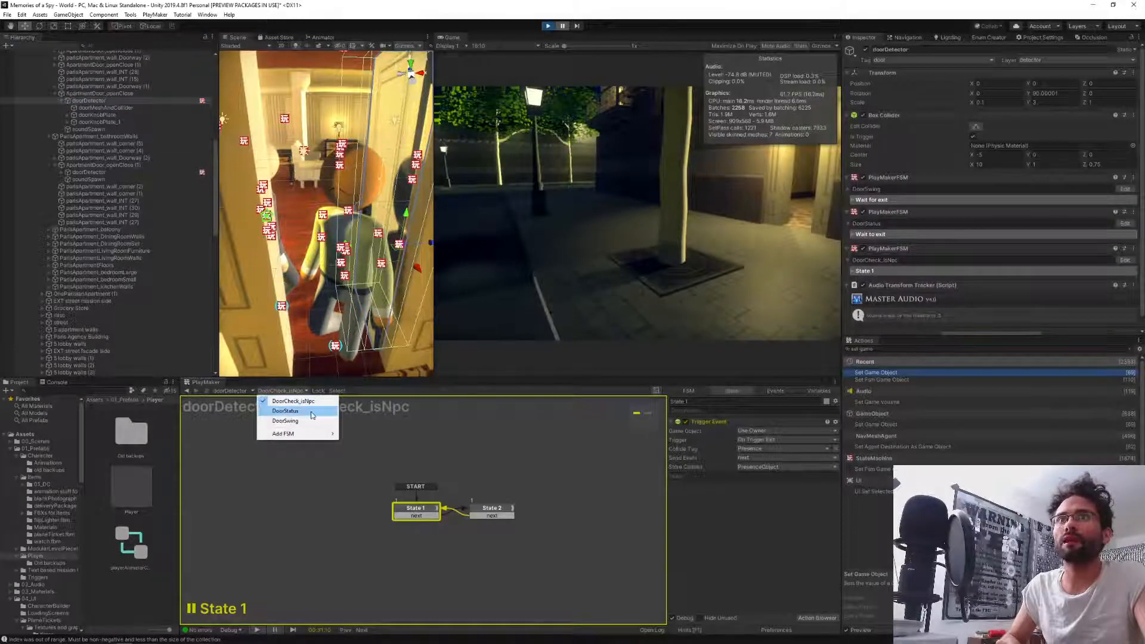
pyautogui.click(1141, 171)
pyautogui.scroll(-1, 1140, 179)
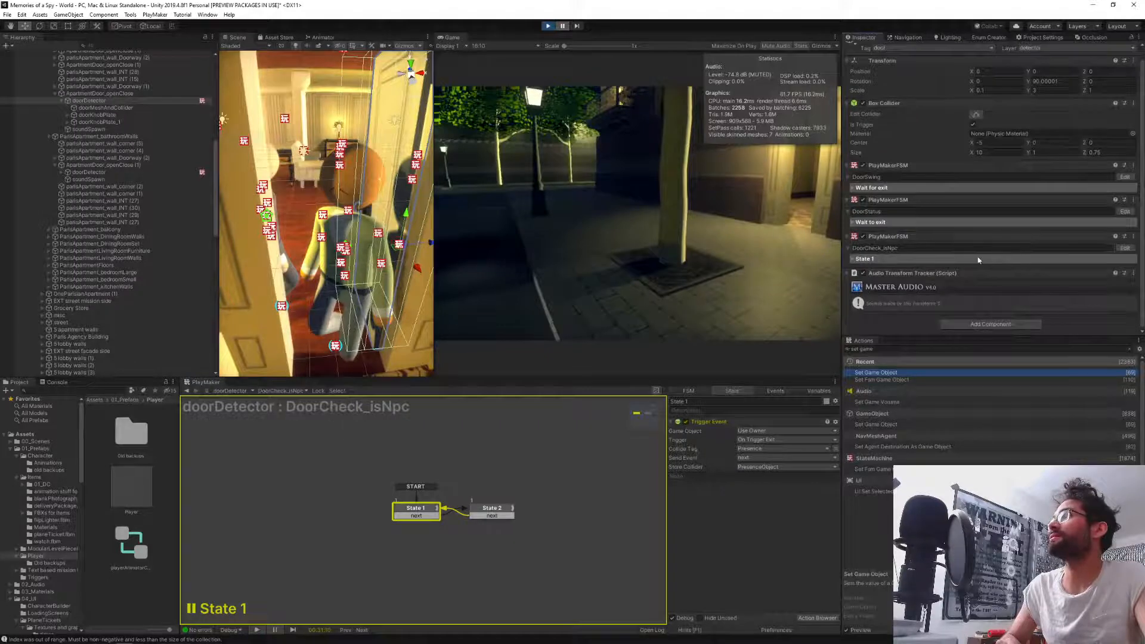
pyautogui.scroll(1, 978, 260)
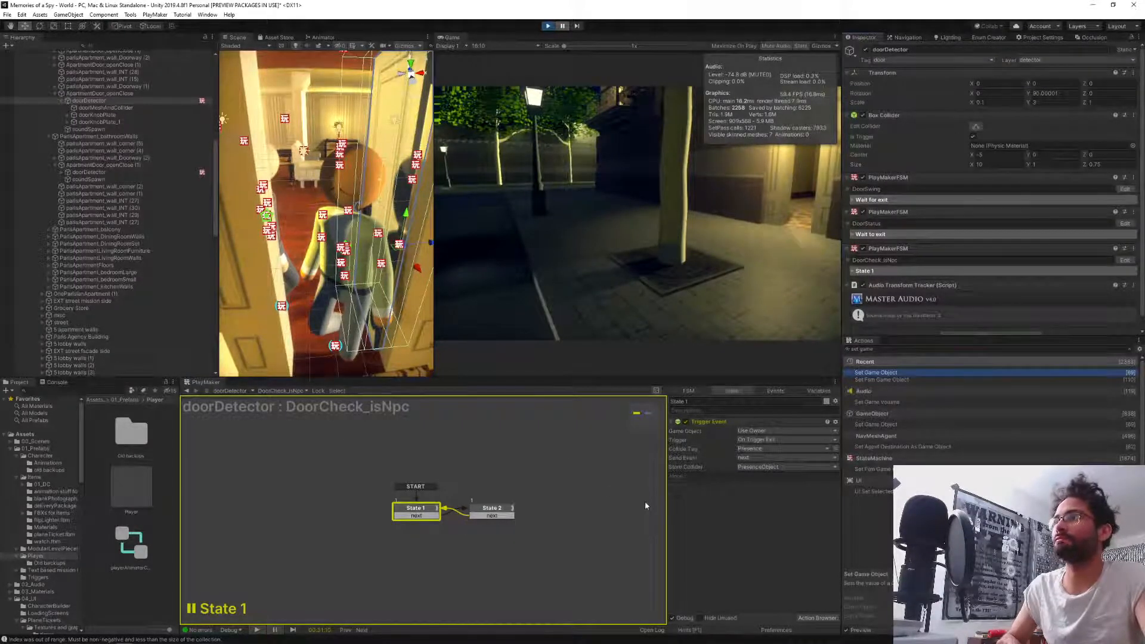
# Disable the Set Game Object action in State 2, resume play, and pause again as the NPC passes the door.
pyautogui.click(490, 510)
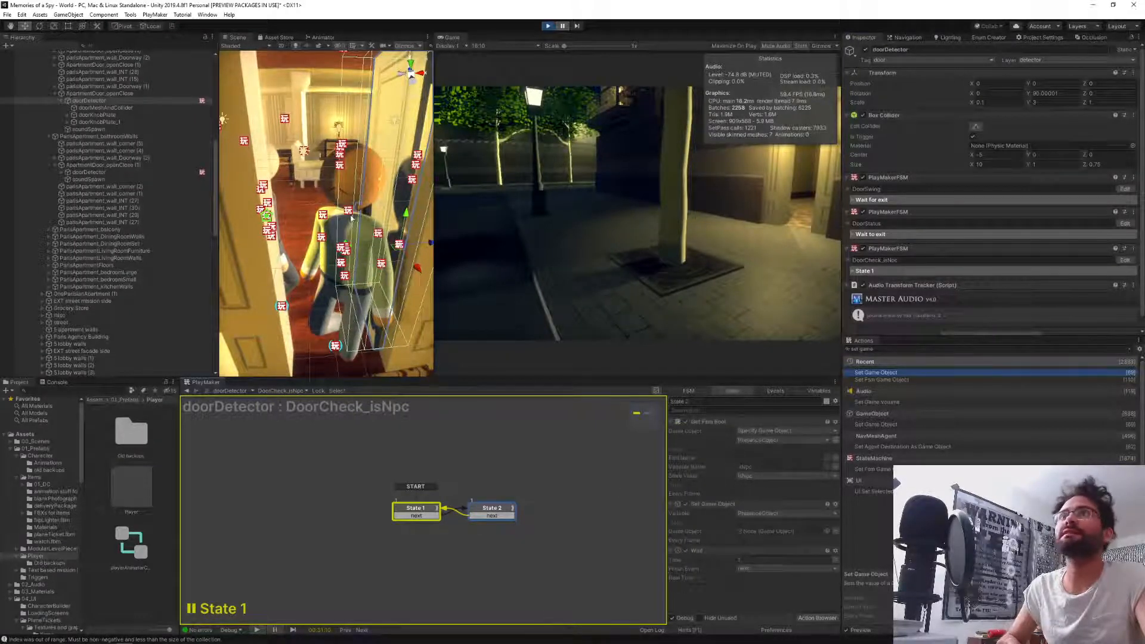
pyautogui.click(687, 504)
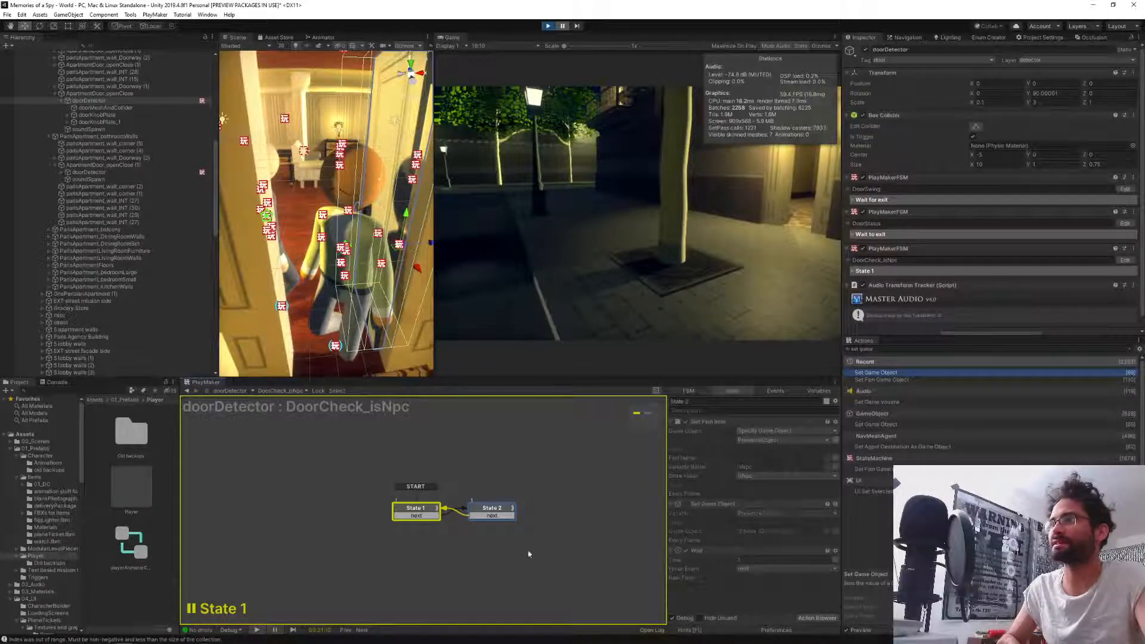
pyautogui.click(562, 26)
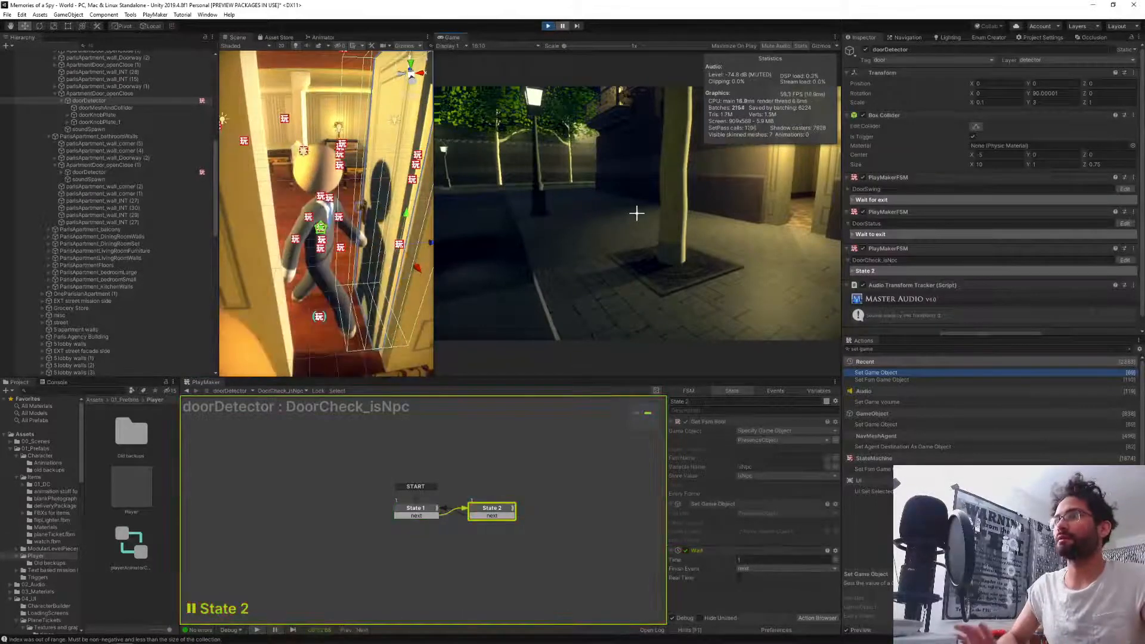
pyautogui.hotkey('ctrl', 'shift', 'p')
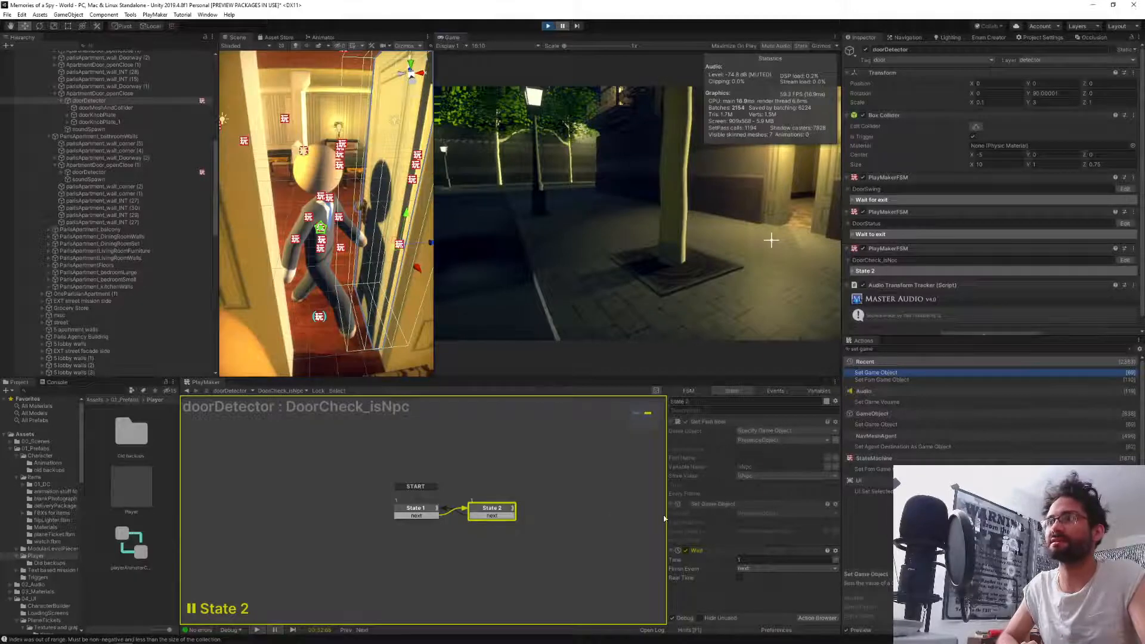
# Examine the isNpc and PresenceObject variables of DoorCheck_isNpc and locate the object stored in PresenceObject.
pyautogui.click(408, 517)
pyautogui.click(499, 510)
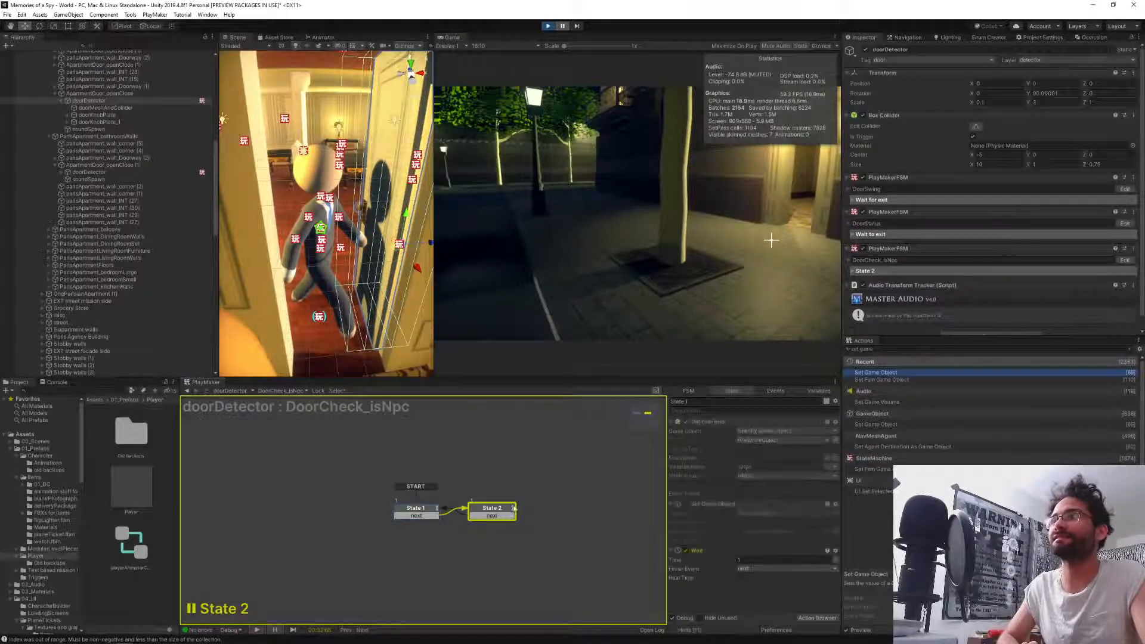
pyautogui.click(814, 392)
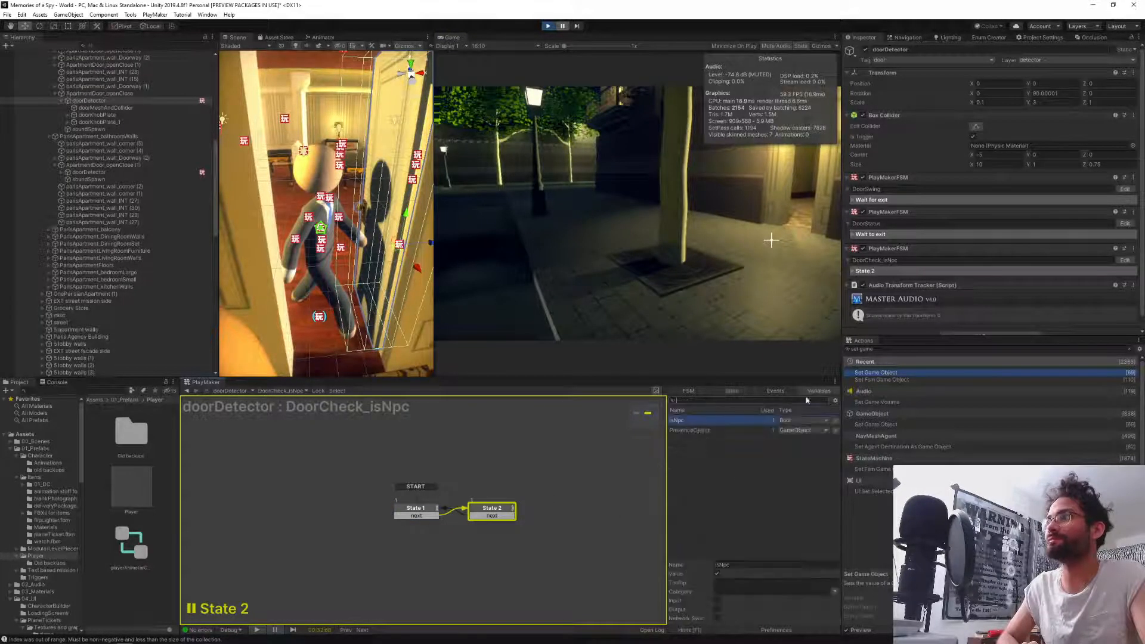
pyautogui.click(694, 431)
pyautogui.click(728, 573)
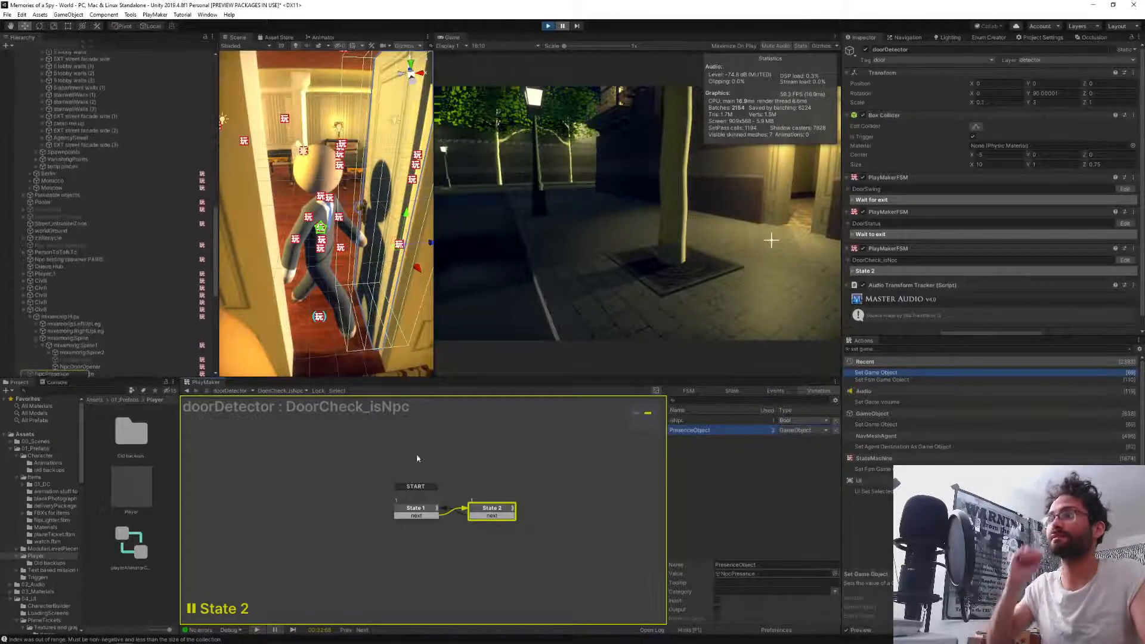
# Select the NPC's NpcPresence object and inspect its collider and the isNpc variable of its FSM.
pyautogui.click(74, 347)
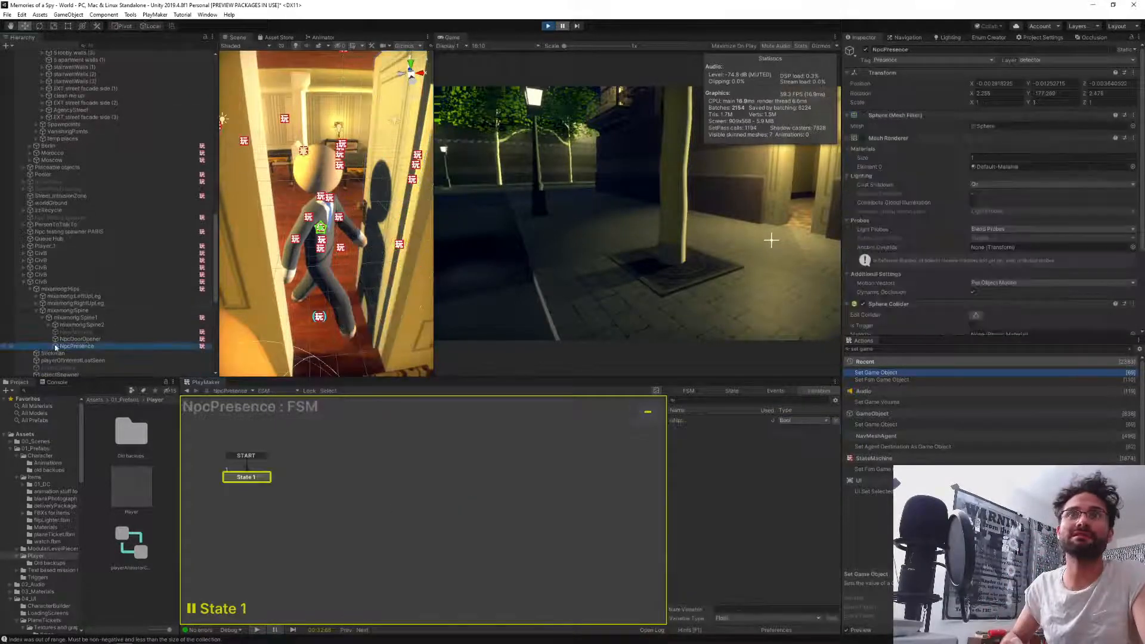
pyautogui.scroll(-4, 887, 226)
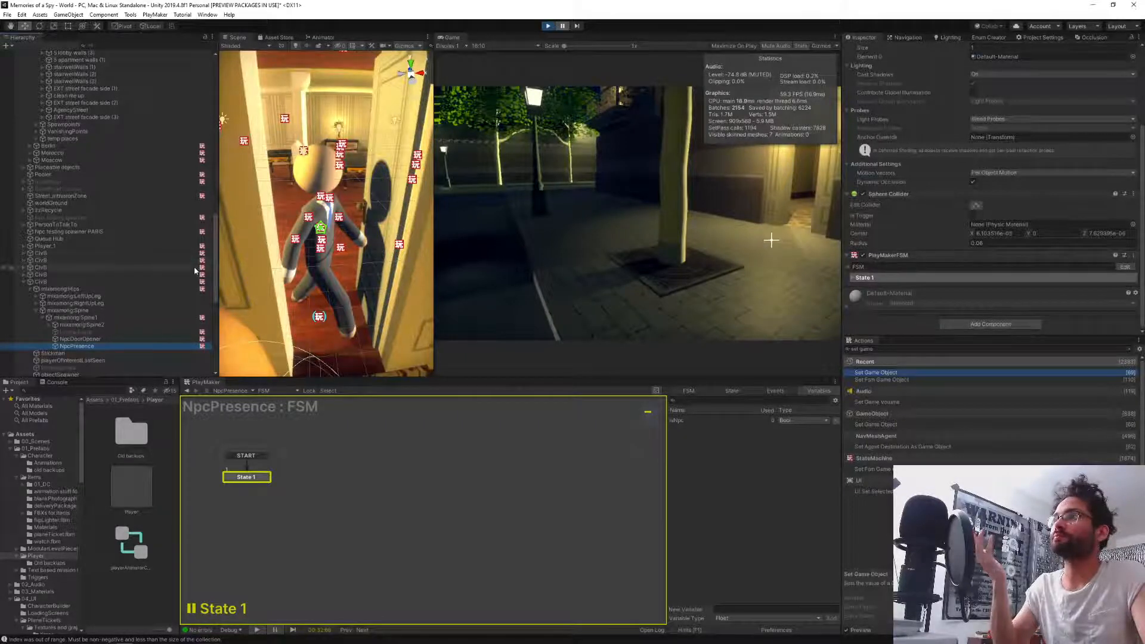
pyautogui.click(686, 420)
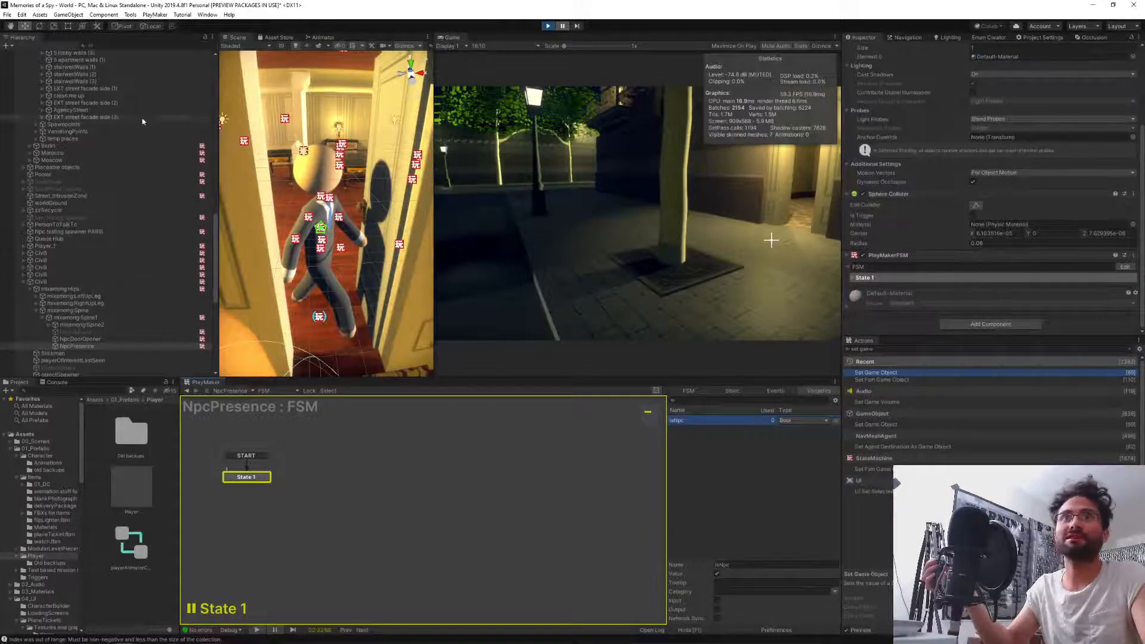
# Select the doorDetector under ApartmentDoor_openClose (1) and show the state settings of its DoorCheck_isNpc FSM.
pyautogui.scroll(10, 160, 220)
pyautogui.scroll(1, 160, 220)
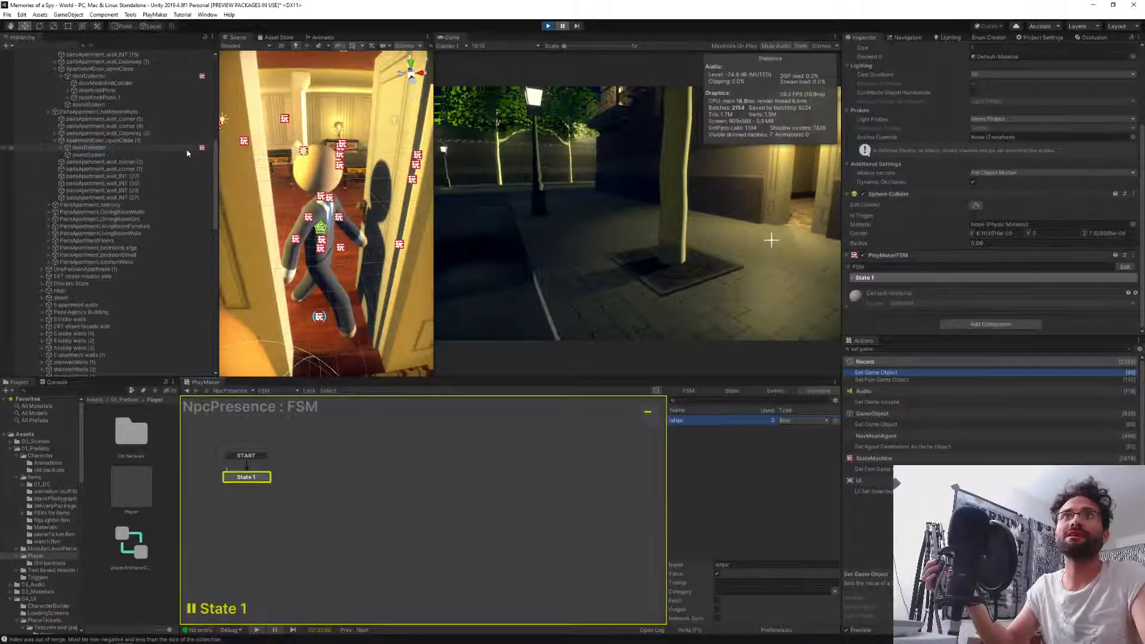
pyautogui.click(90, 148)
pyautogui.click(732, 391)
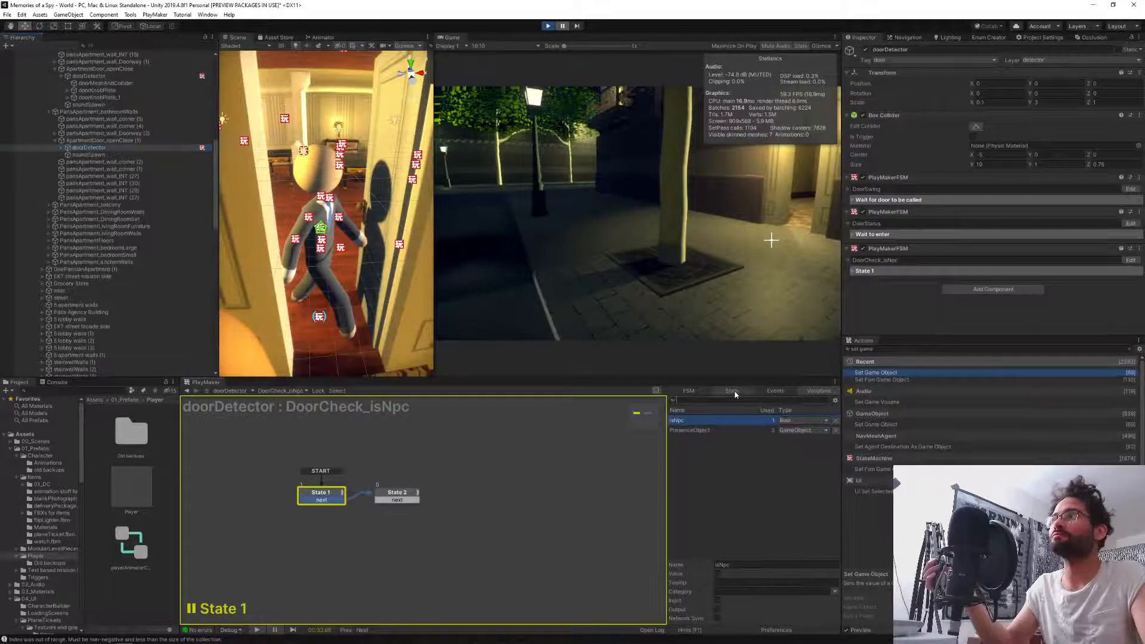
# Check State 2 of DoorCheck_isNpc, then examine the Keep open if player state in the DoorSwing FSM.
pyautogui.click(394, 497)
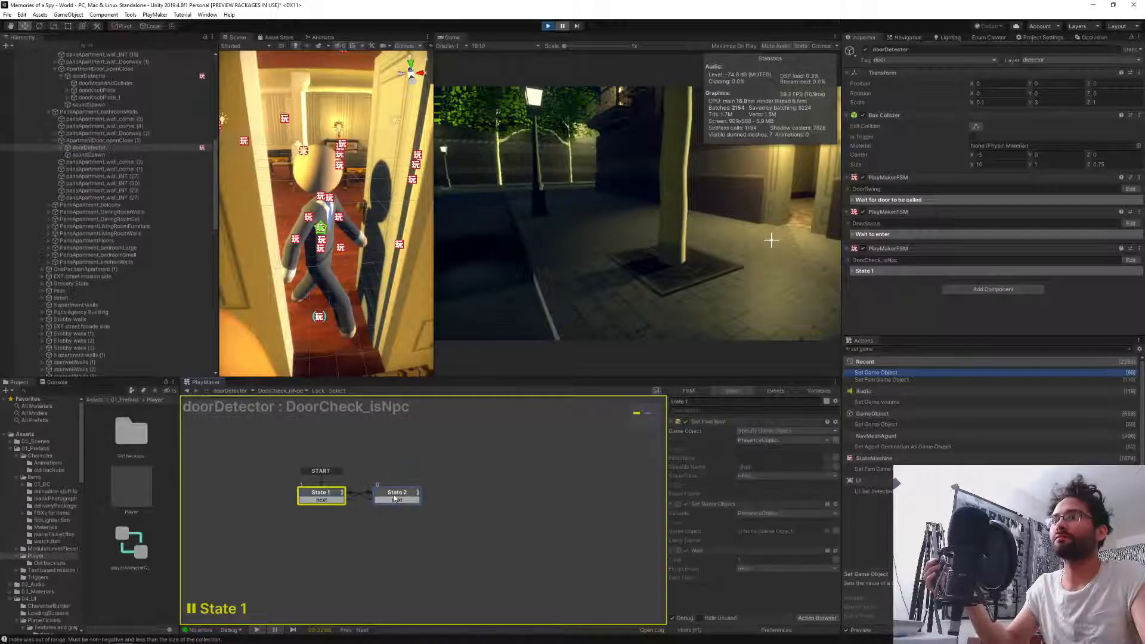
pyautogui.click(284, 393)
pyautogui.click(281, 398)
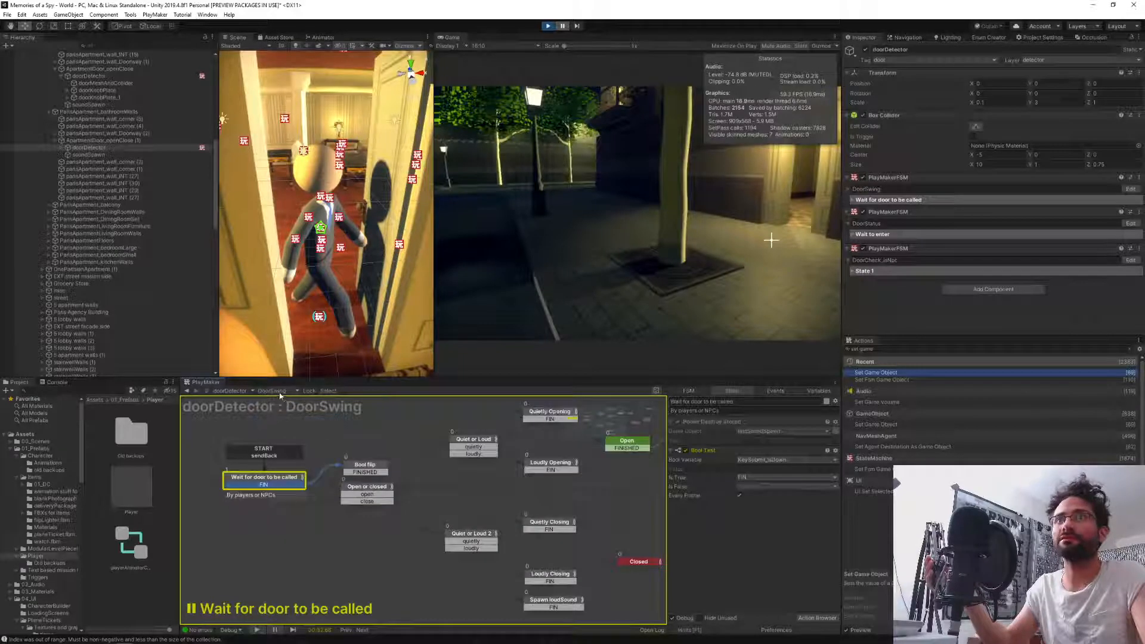
pyautogui.moveTo(516, 524); pyautogui.dragTo(425, 490, button='middle')
pyautogui.click(425, 490)
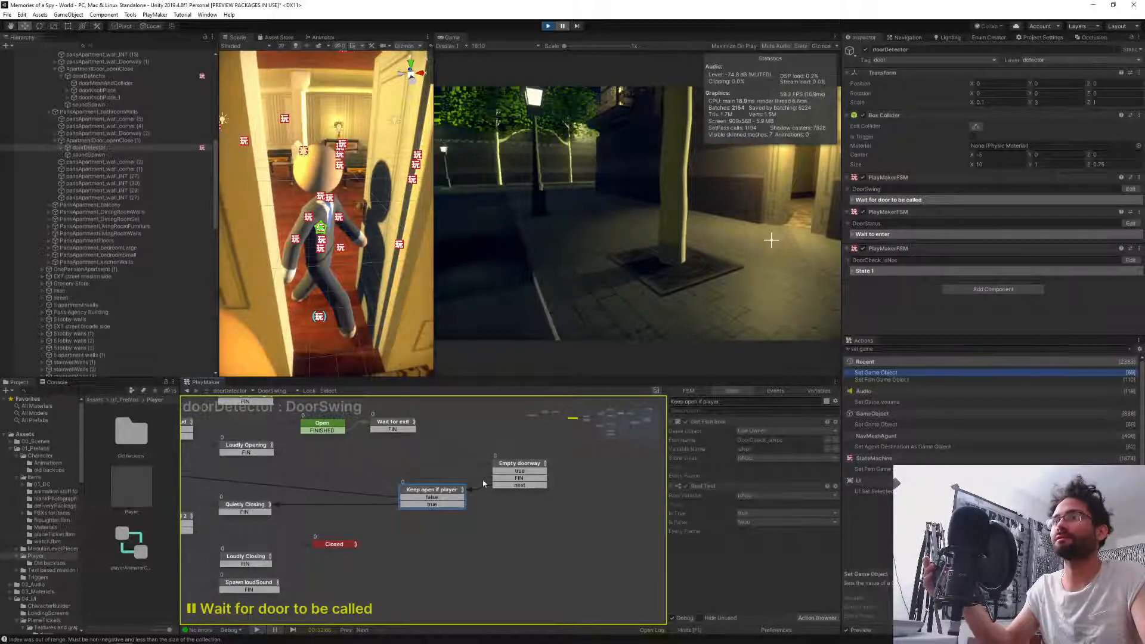
# Resume play and inspect the Keep open if player state in DoorSwing for the doorDetector under ApartmentDoor_openClose.
pyautogui.click(693, 230)
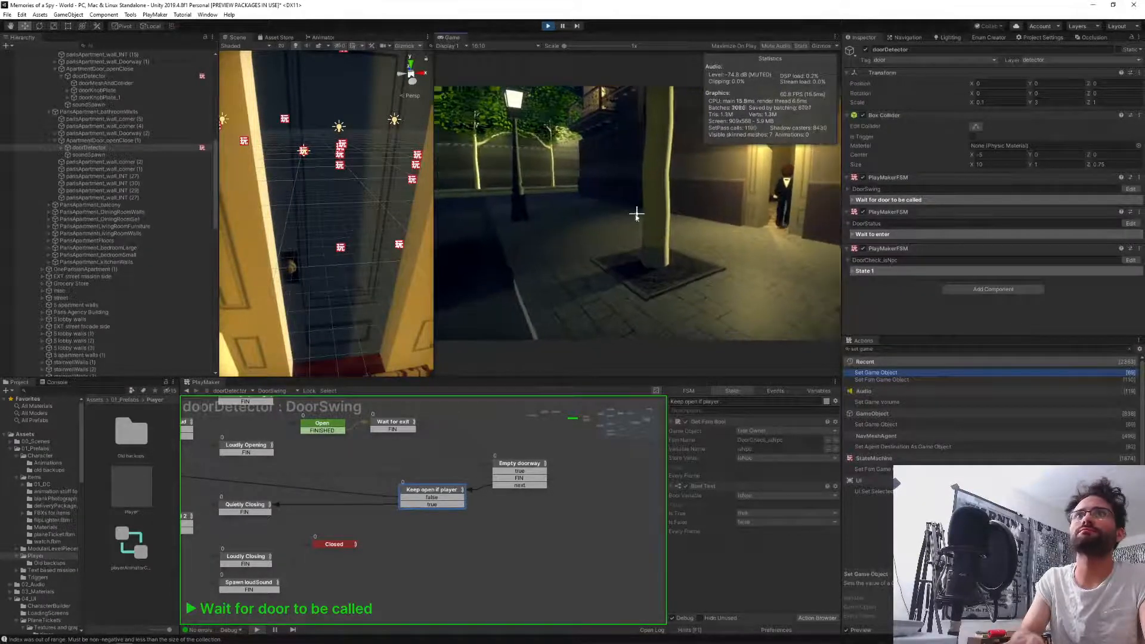
pyautogui.click(94, 77)
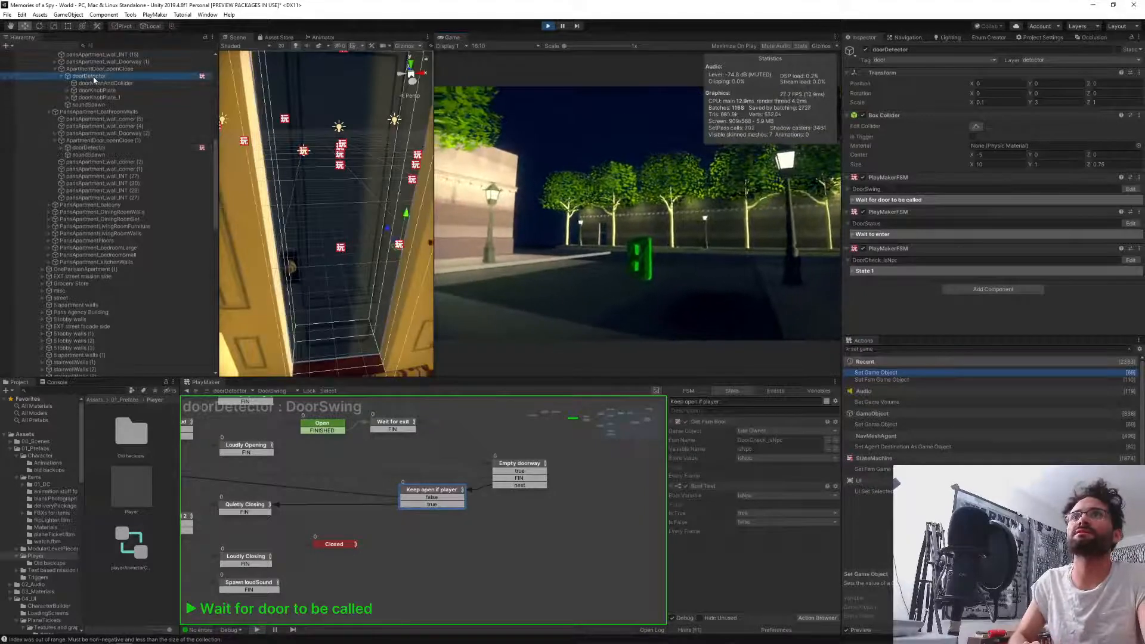
pyautogui.click(278, 390)
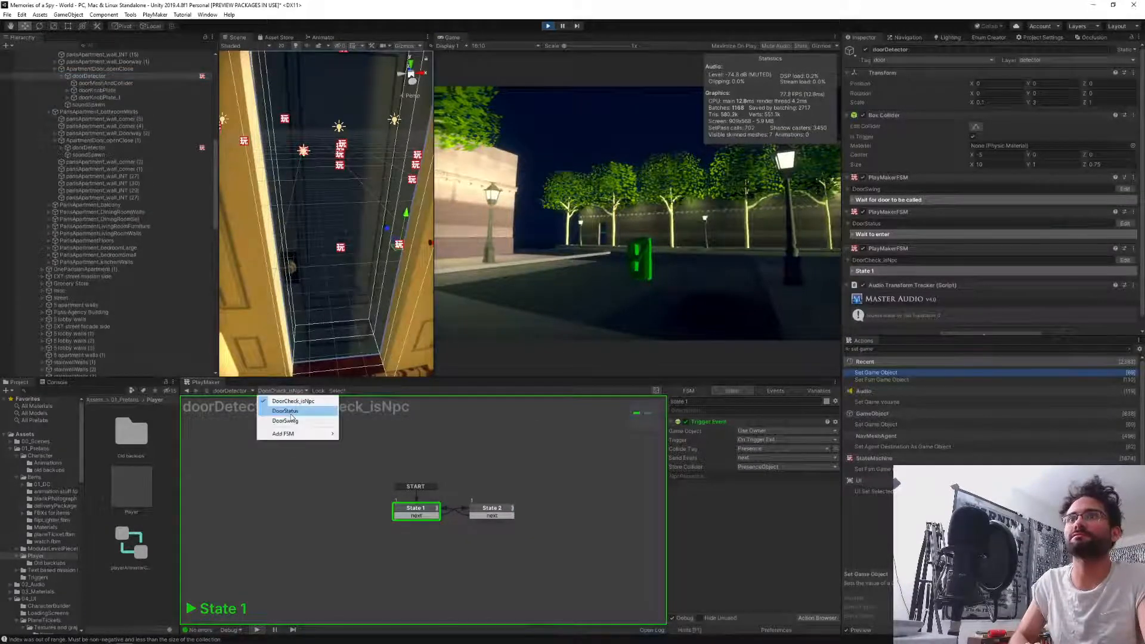
pyautogui.click(328, 418)
pyautogui.moveTo(561, 505); pyautogui.dragTo(344, 491, button='middle')
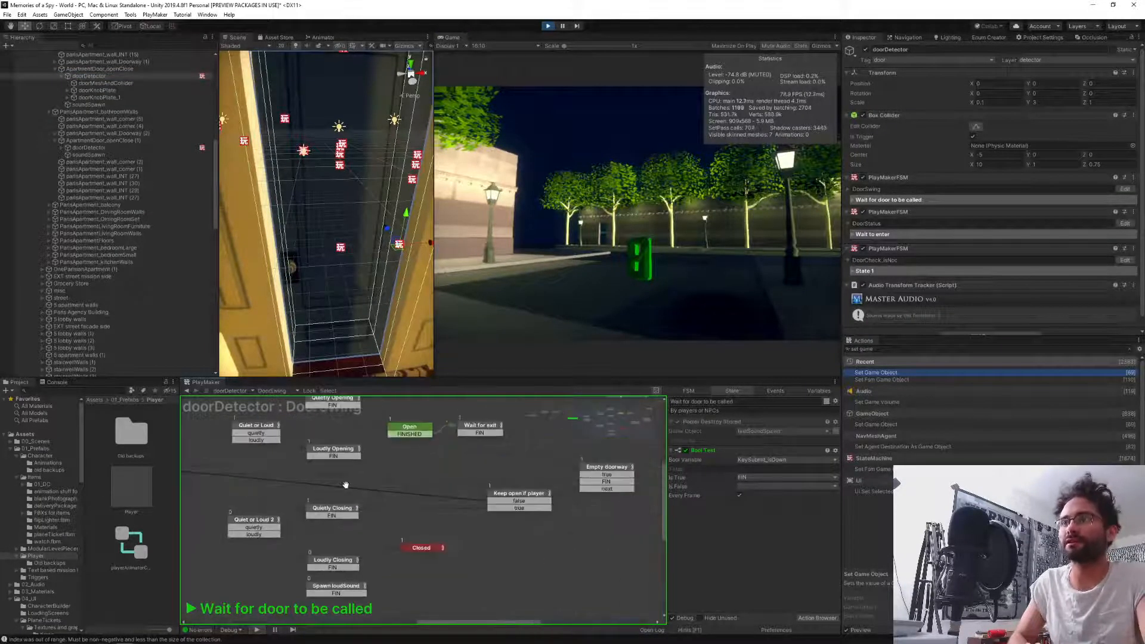
pyautogui.click(505, 495)
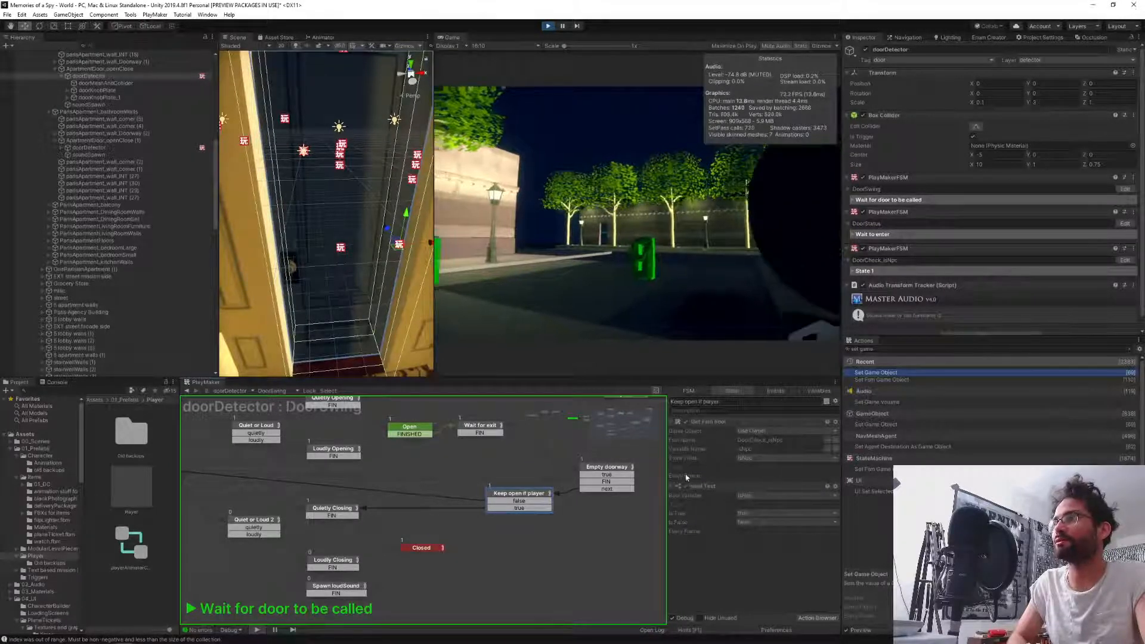
# Review the actions in State 2 and State 1 of this detector's DoorCheck_isNpc FSM.
pyautogui.click(272, 391)
pyautogui.click(293, 405)
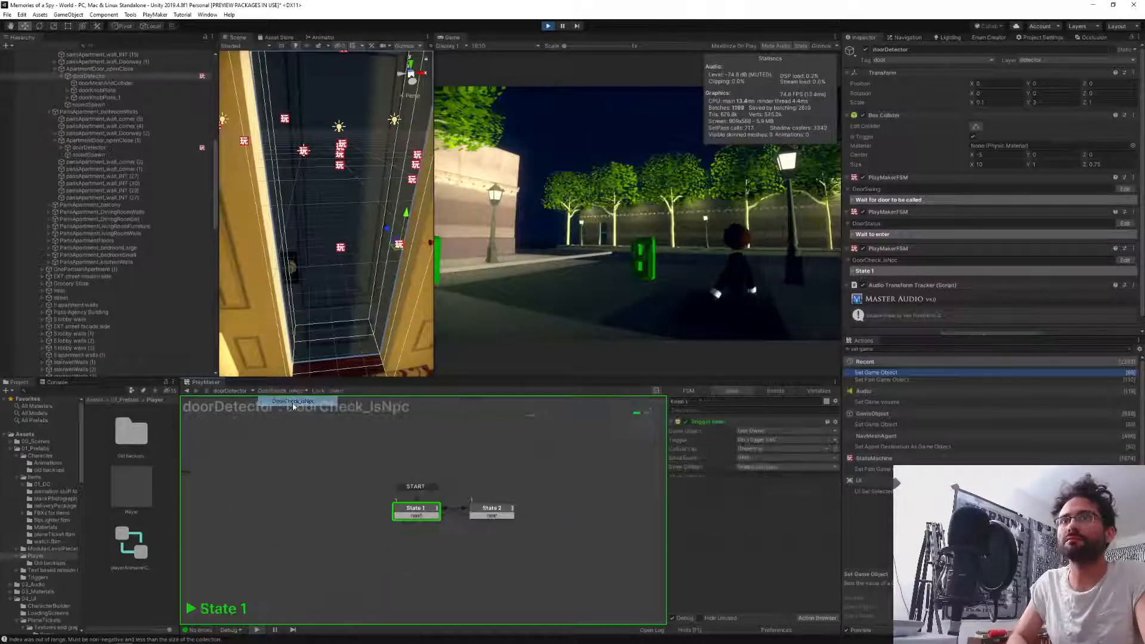
pyautogui.click(492, 509)
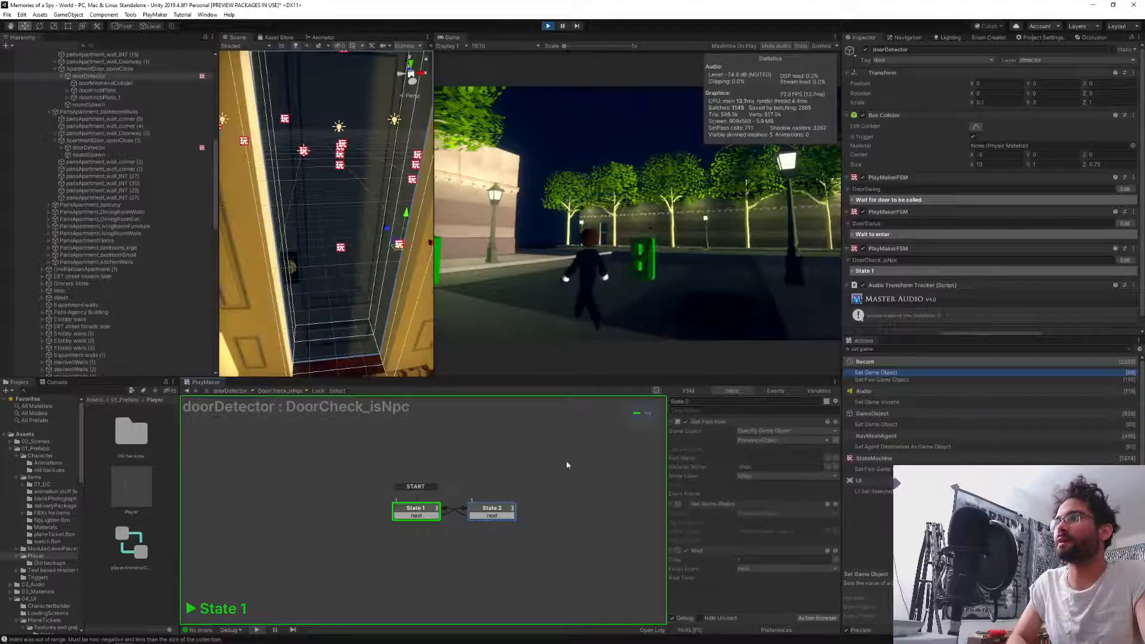
pyautogui.click(418, 511)
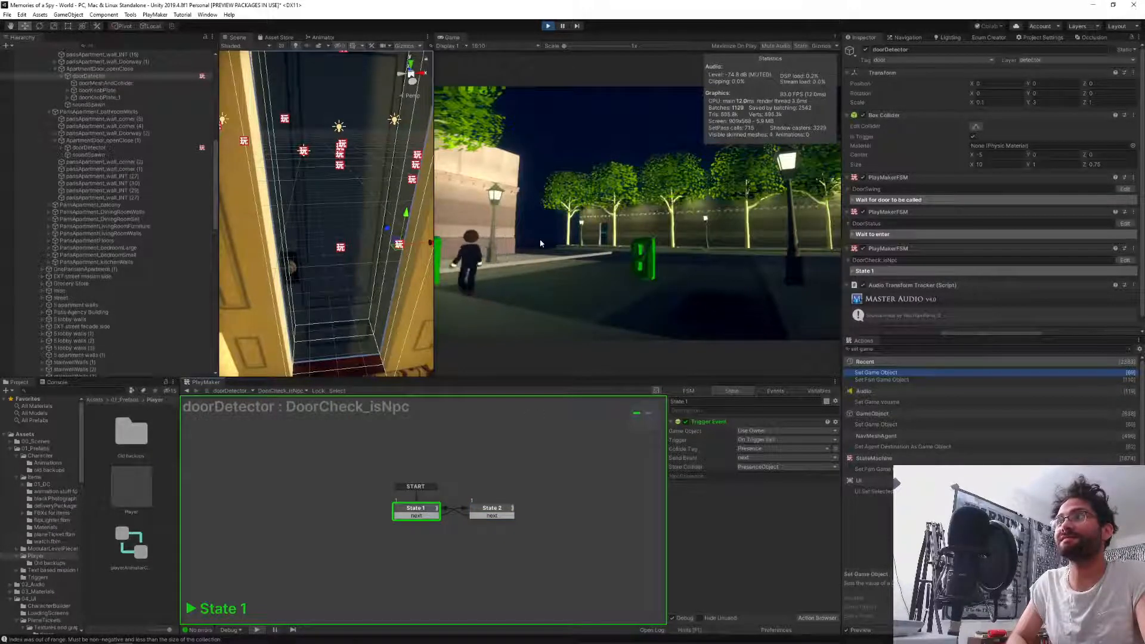
# Walk the player from the street through the lobby to the apartment door and open it.
pyautogui.click(541, 244)
pyautogui.press('w')
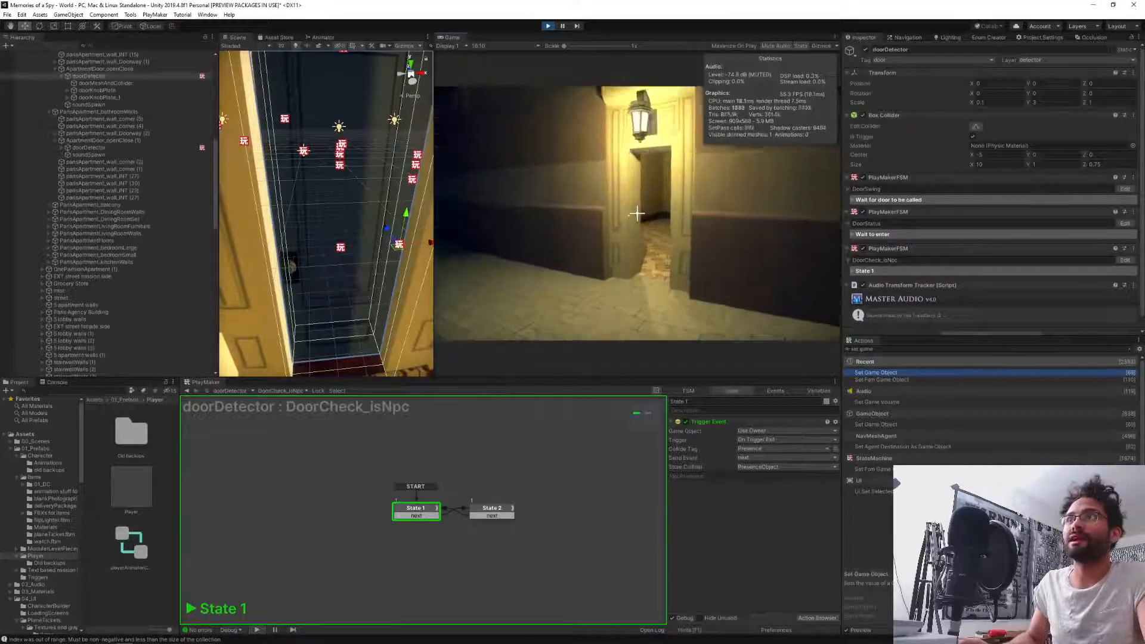
pyautogui.press('w')
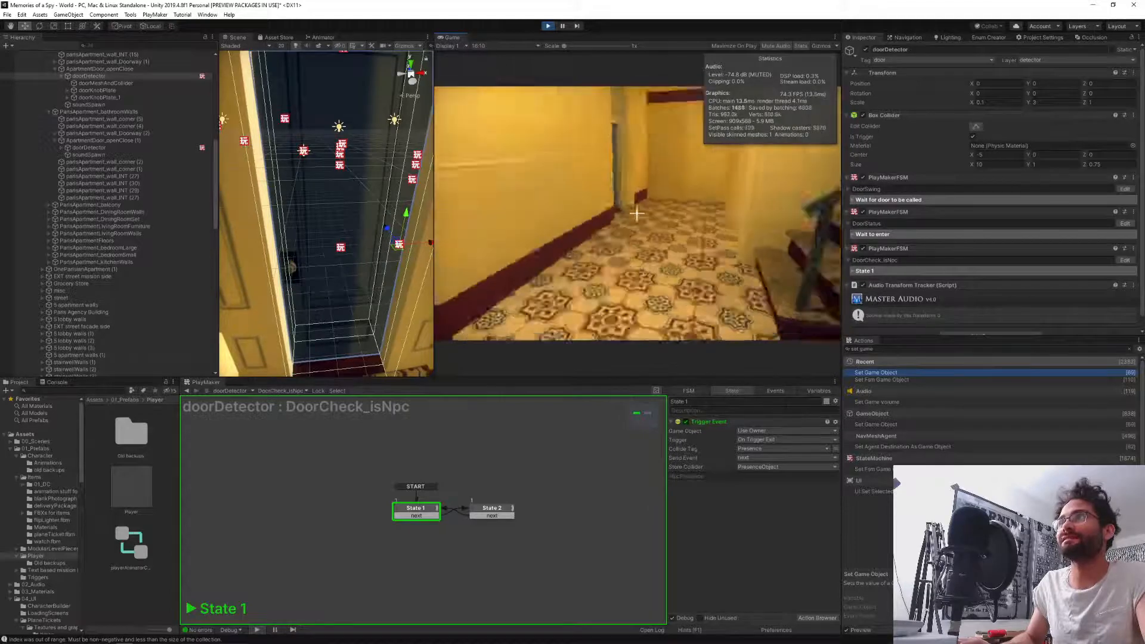
pyautogui.press('w')
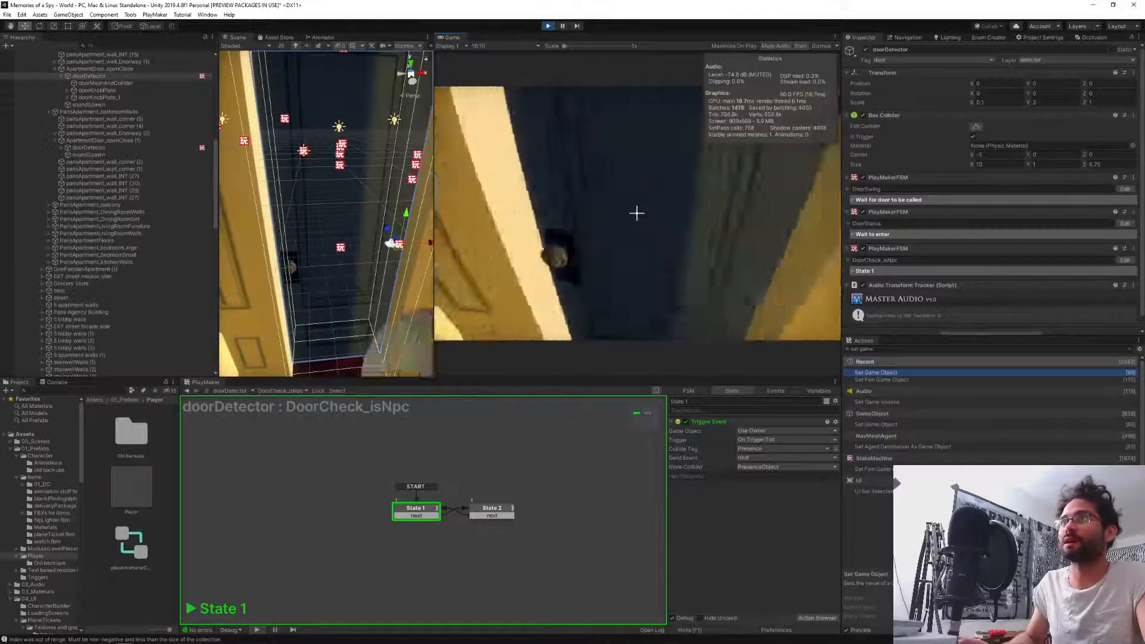
pyautogui.press('s')
pyautogui.press('w')
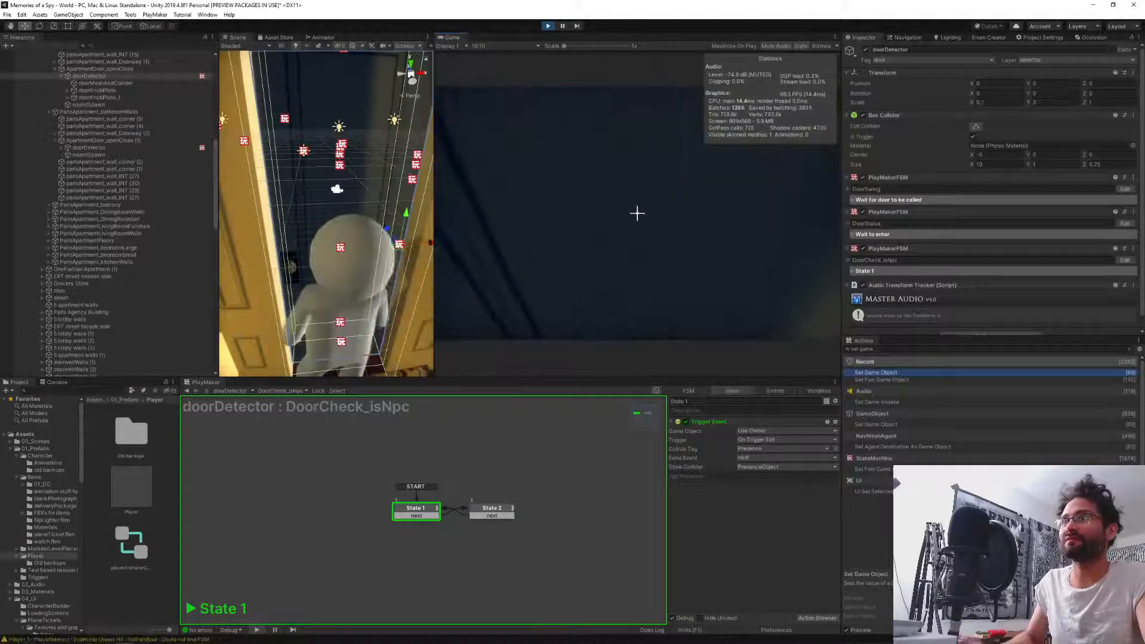
pyautogui.press('s')
pyautogui.click(637, 213)
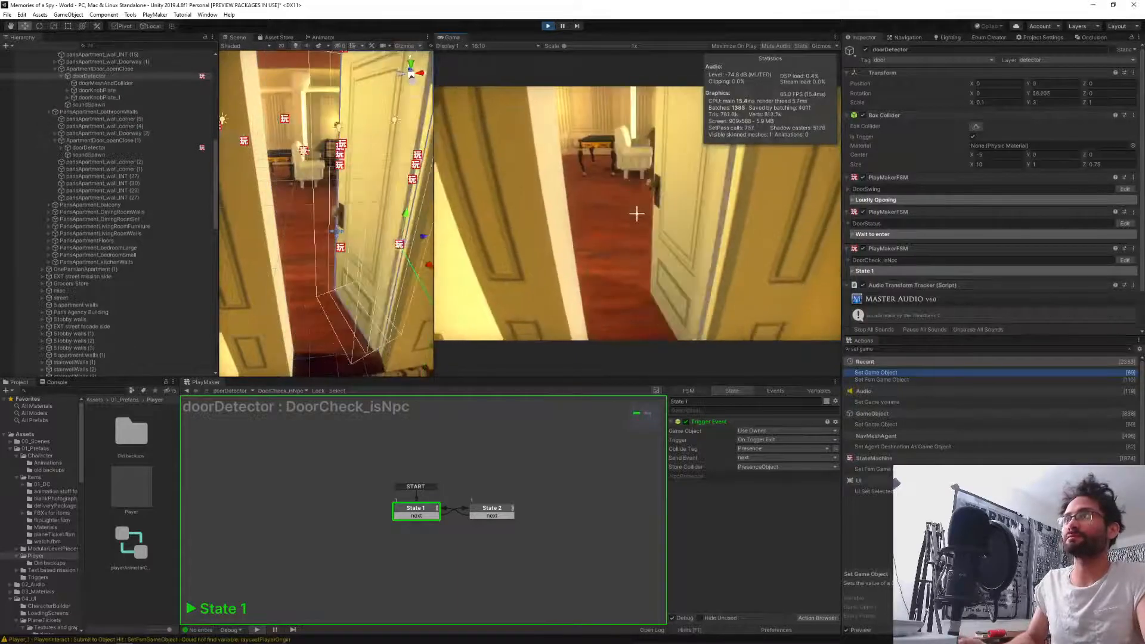
# Test passing the player through the apartment door by opening and closing it repeatedly while monitoring DoorCheck_isNpc.
pyautogui.press('w')
pyautogui.press('s')
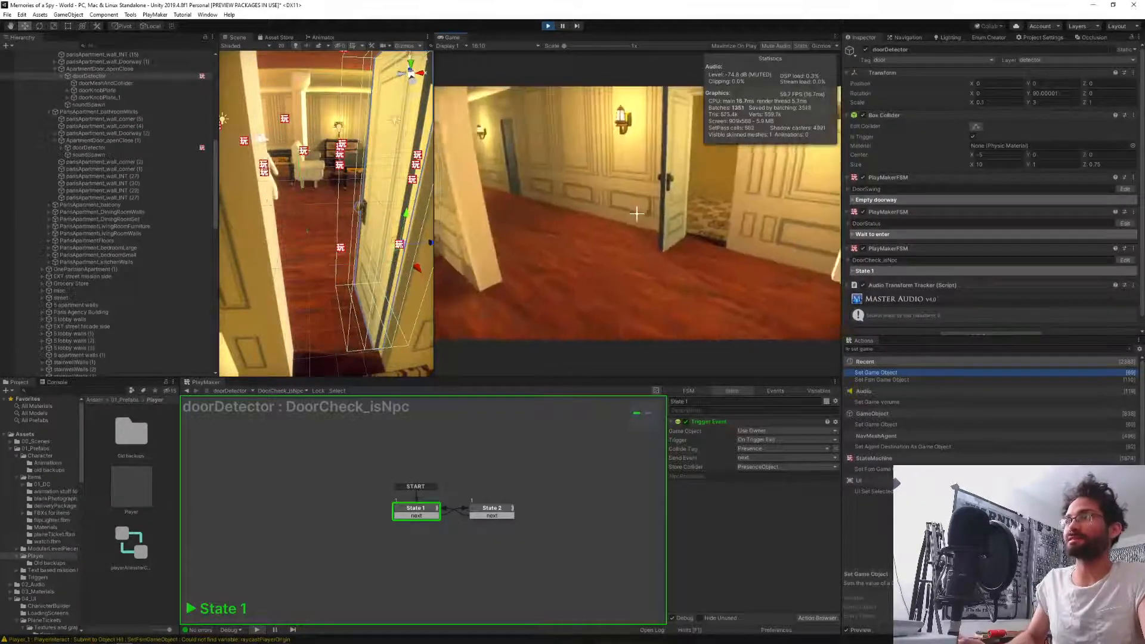
pyautogui.press('w')
pyautogui.click(637, 212)
pyautogui.press('s')
pyautogui.press('w')
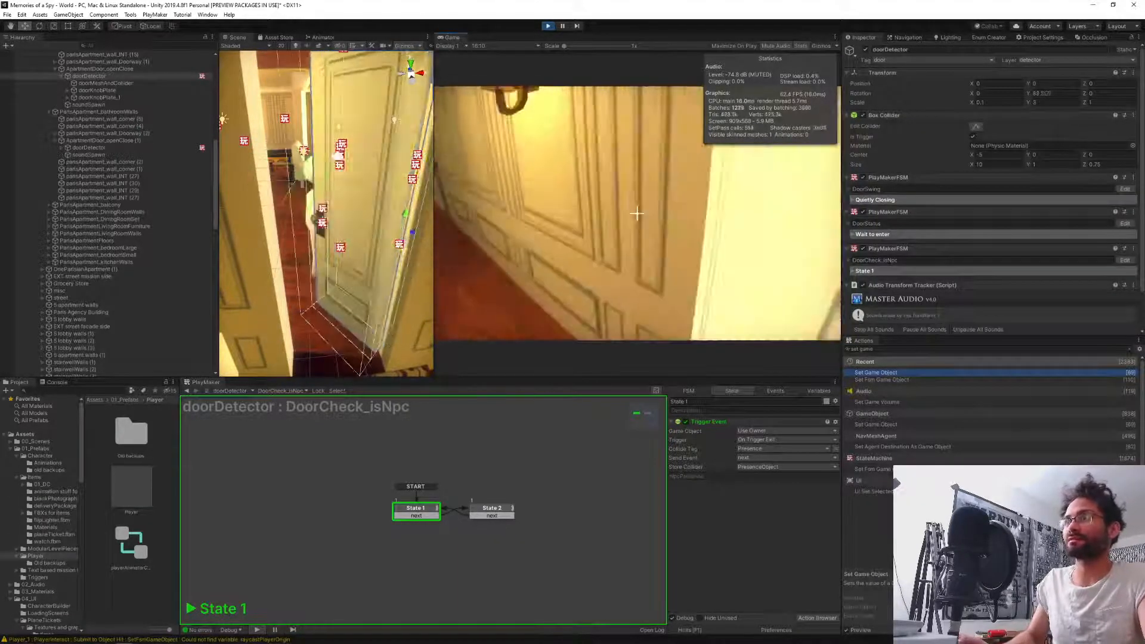
pyautogui.press('s')
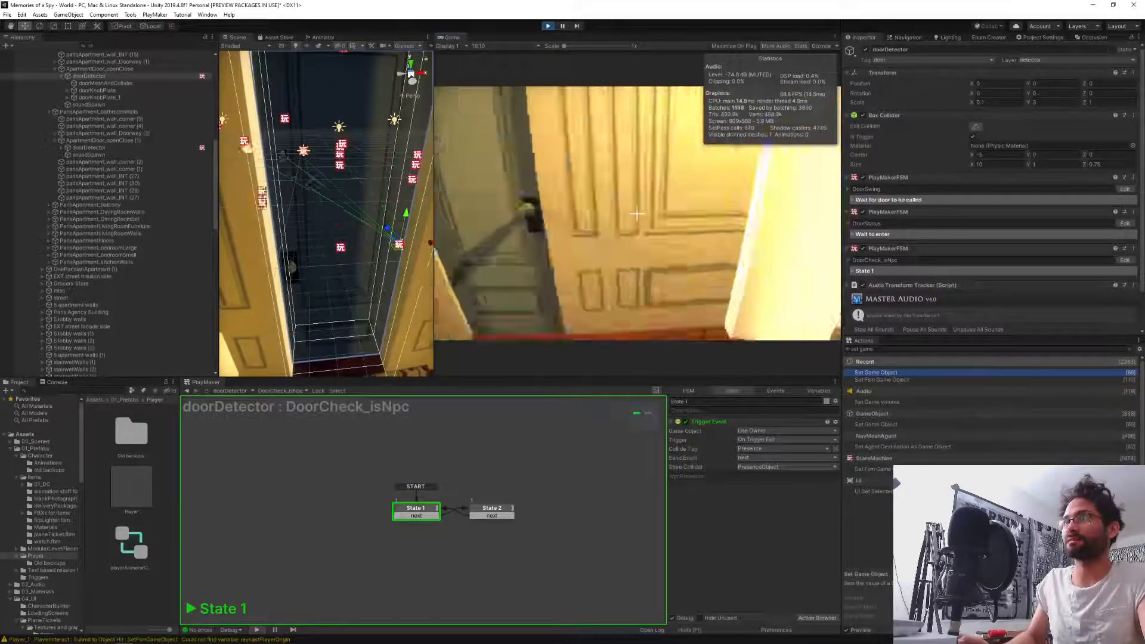
pyautogui.press('w')
pyautogui.press('w')
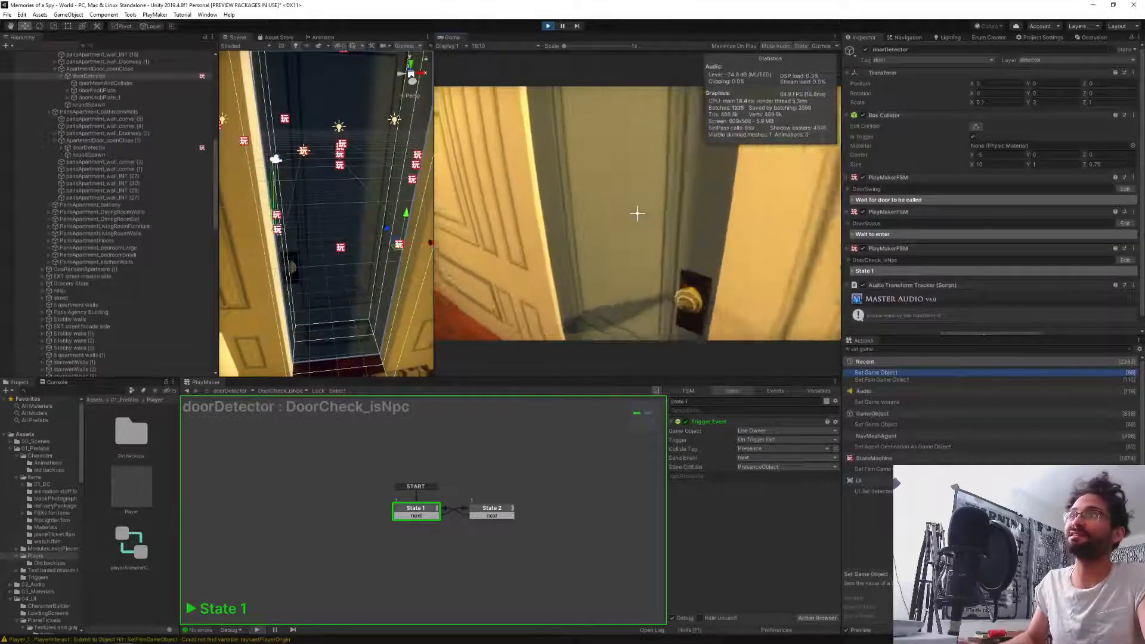
pyautogui.click(637, 213)
pyautogui.press('w')
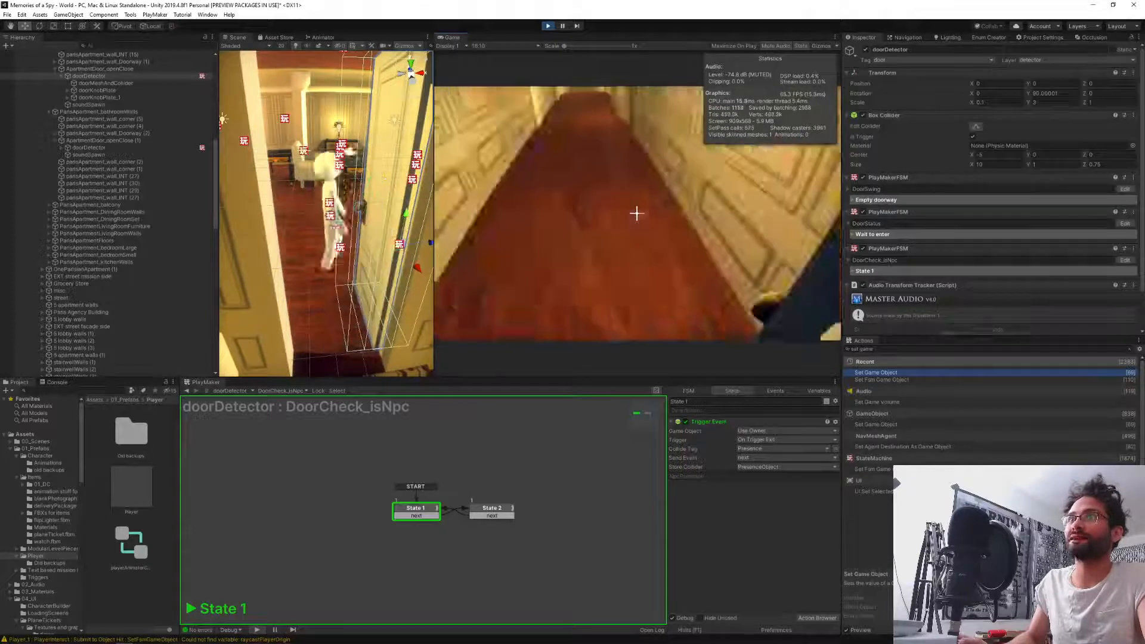
pyautogui.press('w')
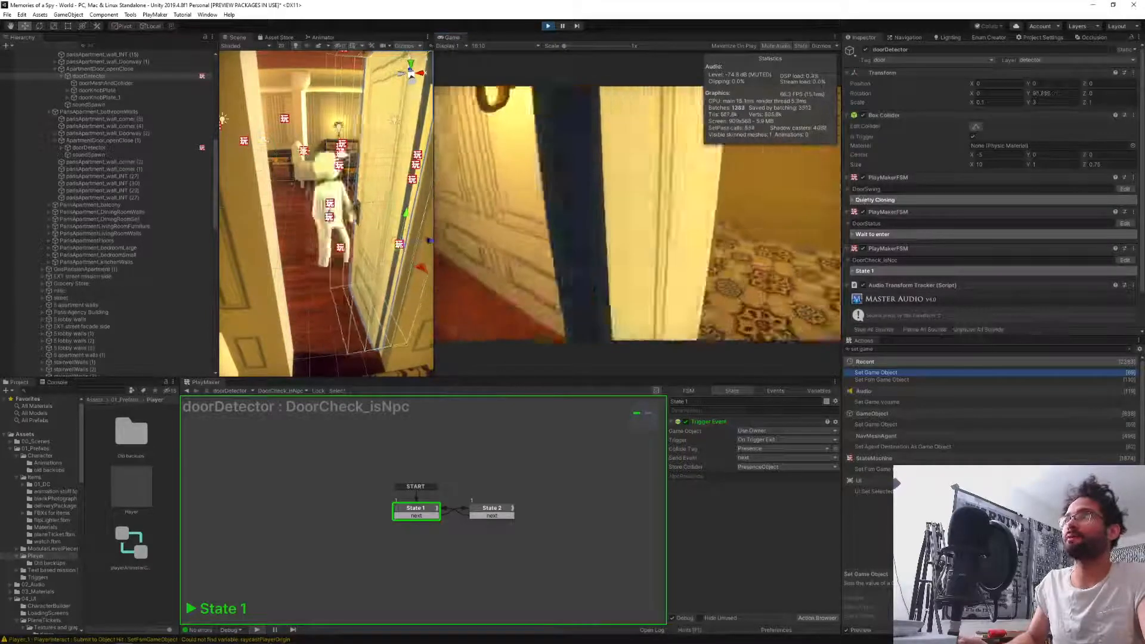
pyautogui.press('s')
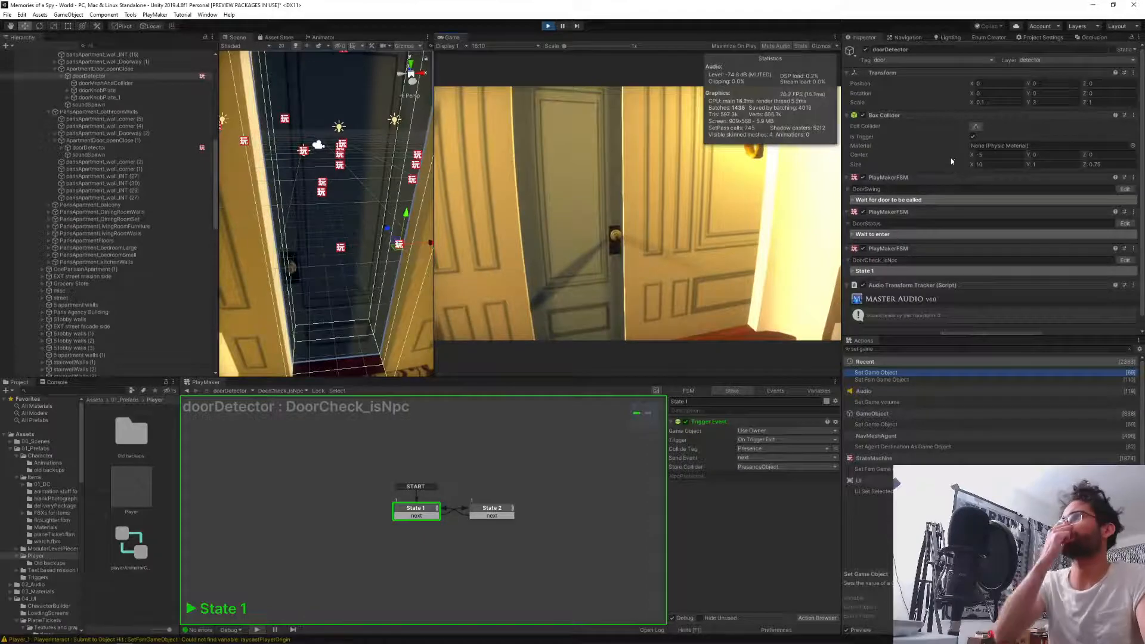
# Find the NPC's NpcPresence object in the hierarchy and inspect its Sphere Collider settings.
pyautogui.scroll(-1, 955, 167)
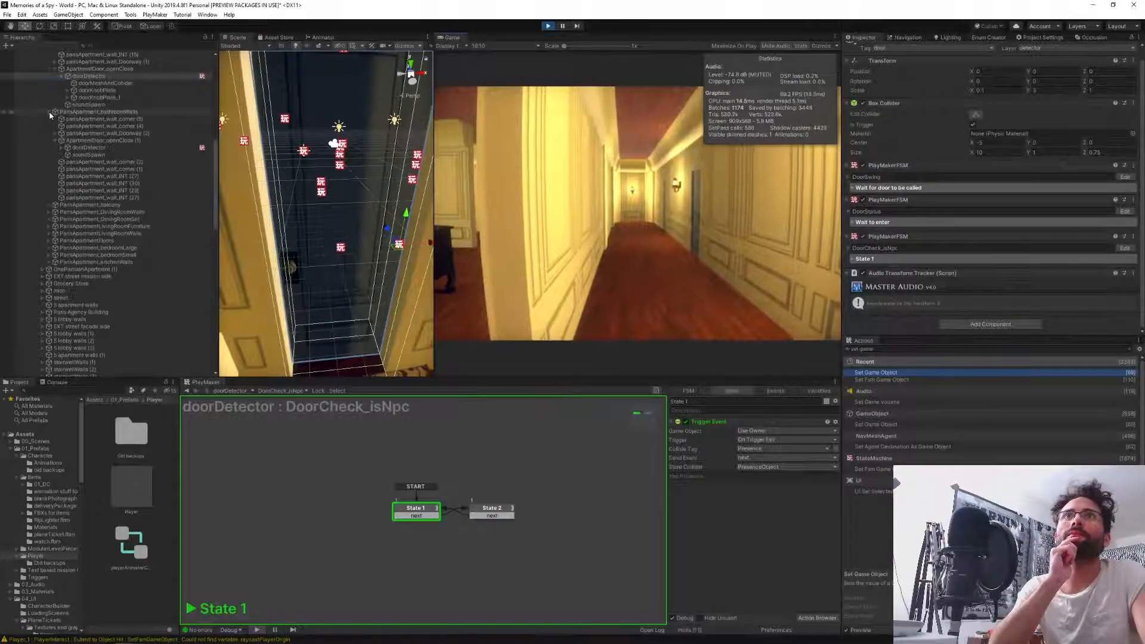
pyautogui.click(49, 111)
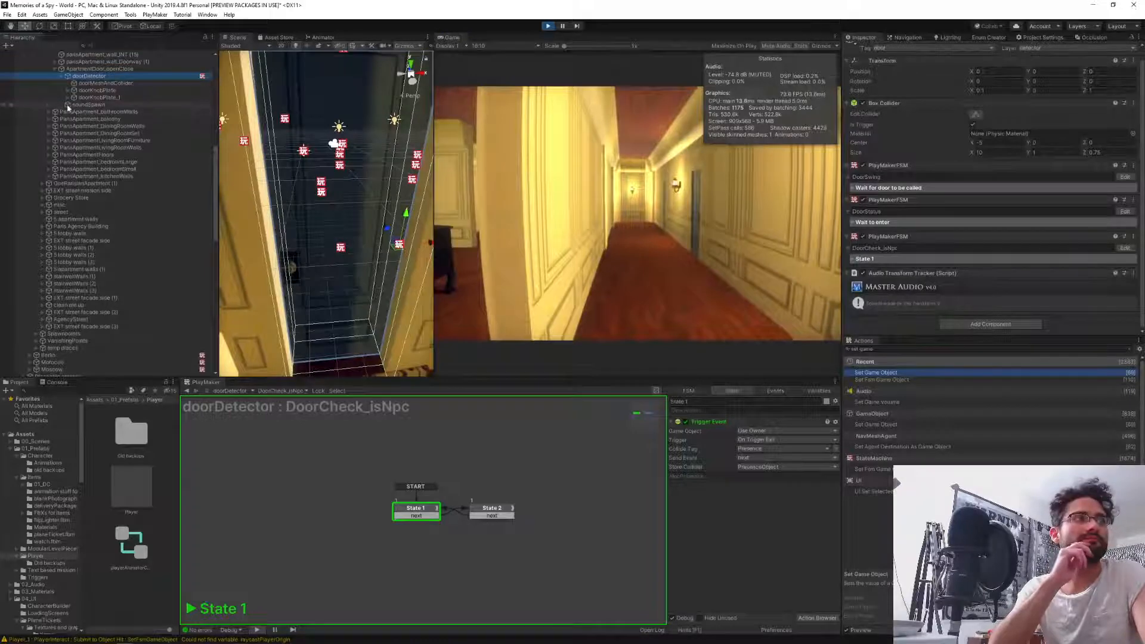
pyautogui.scroll(-10, 111, 353)
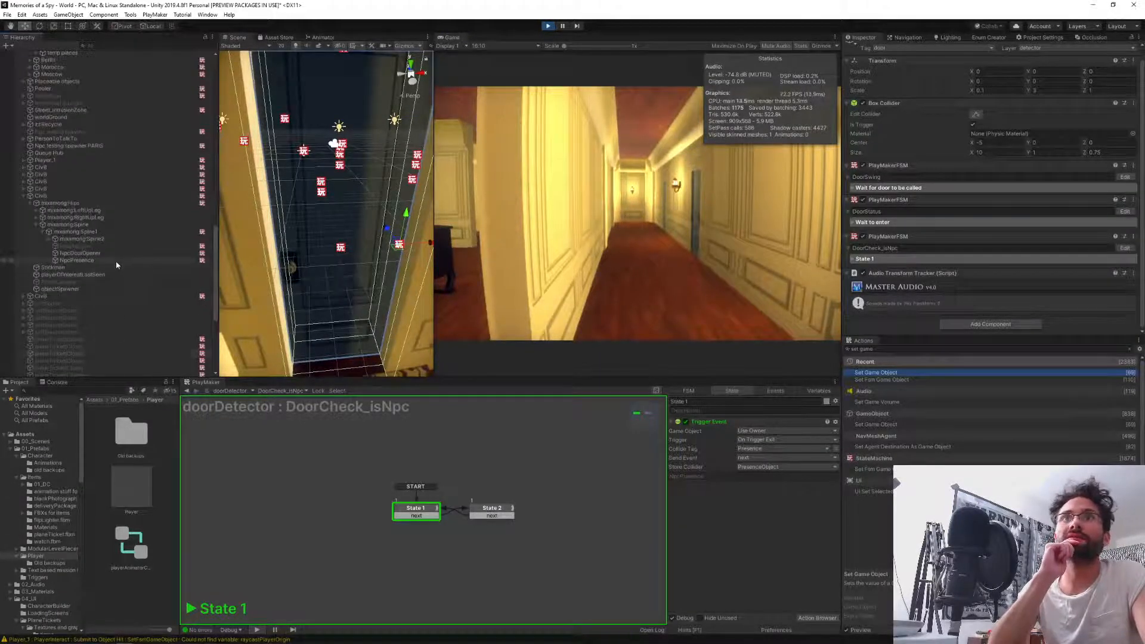
pyautogui.click(117, 262)
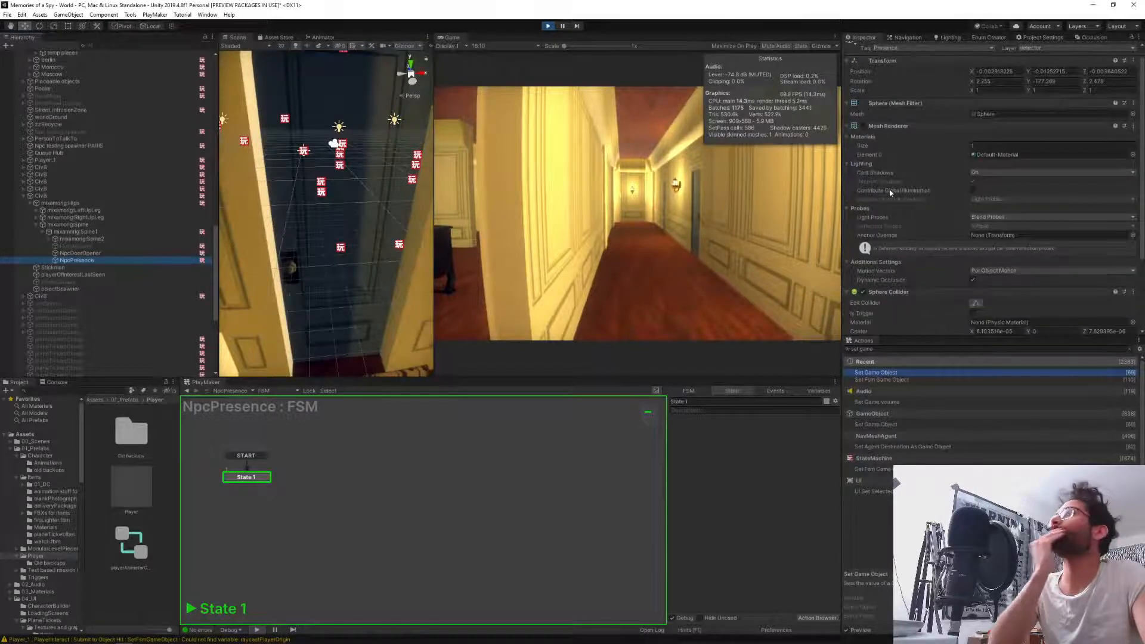
pyautogui.scroll(-3, 924, 173)
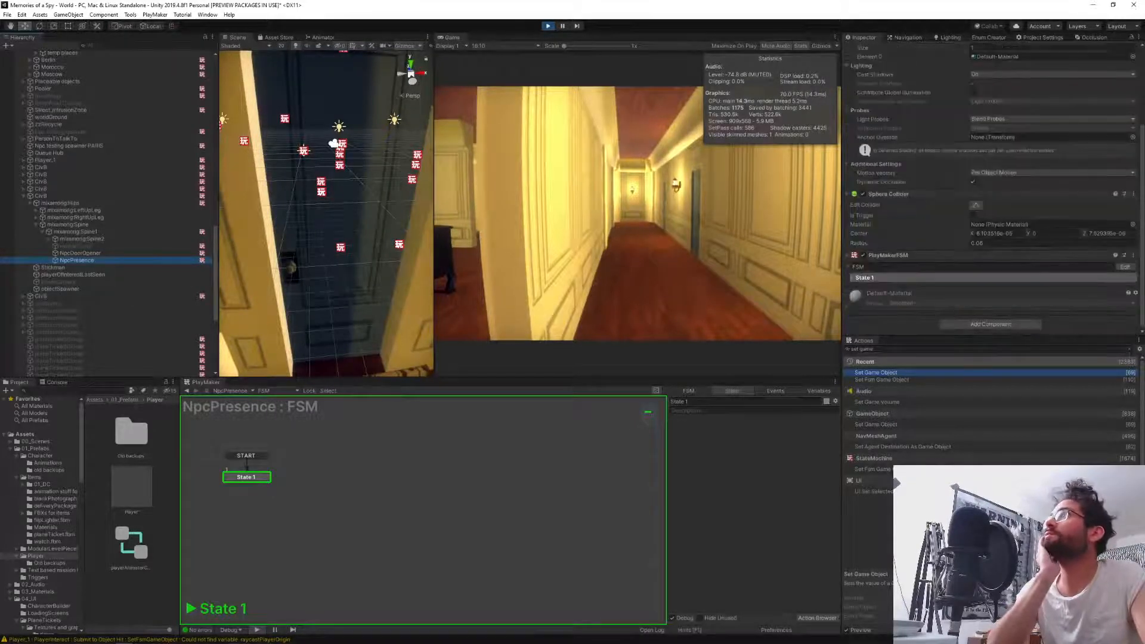
# Check the Layer Collision Matrix in the physics settings, then review the tag and layer of NpcPresence.
pyautogui.click(1042, 37)
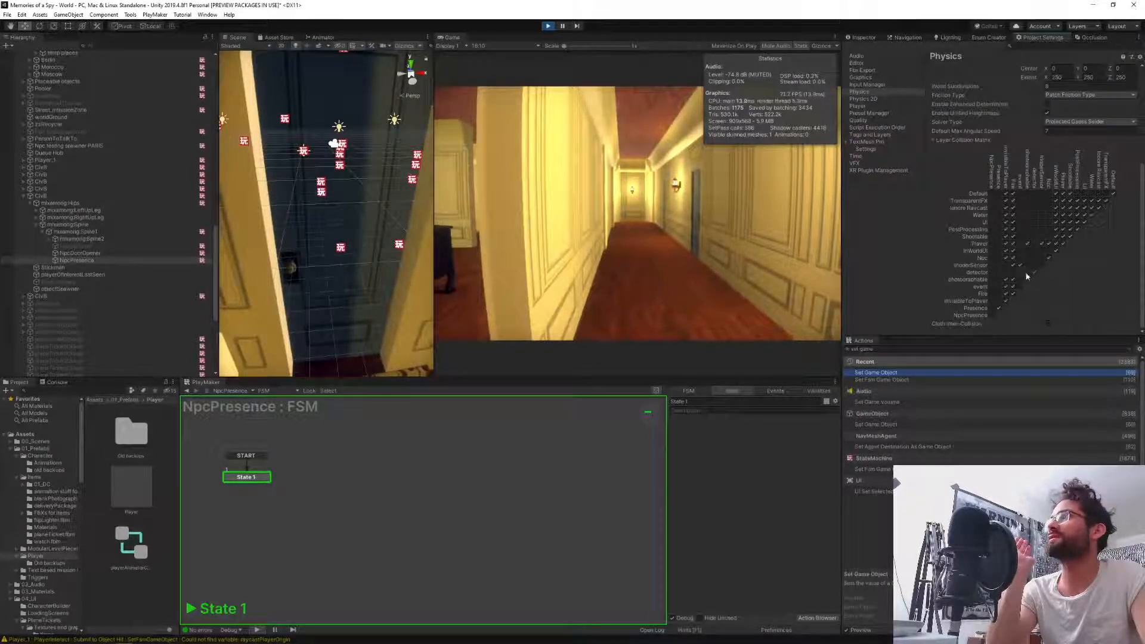
pyautogui.click(137, 260)
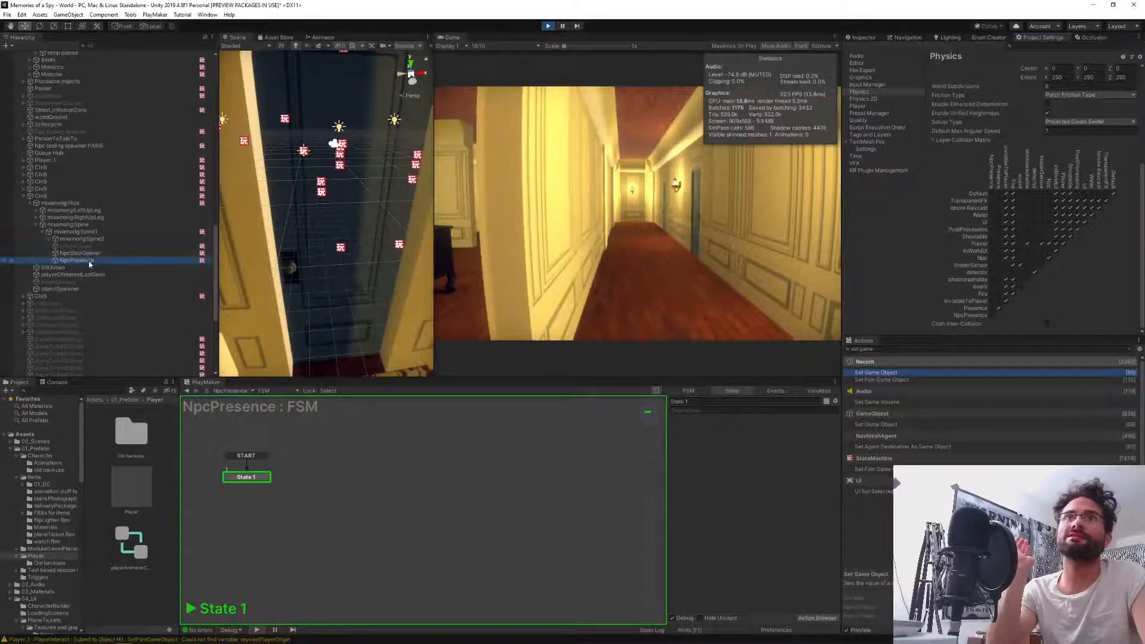
pyautogui.click(861, 38)
pyautogui.scroll(4, 919, 159)
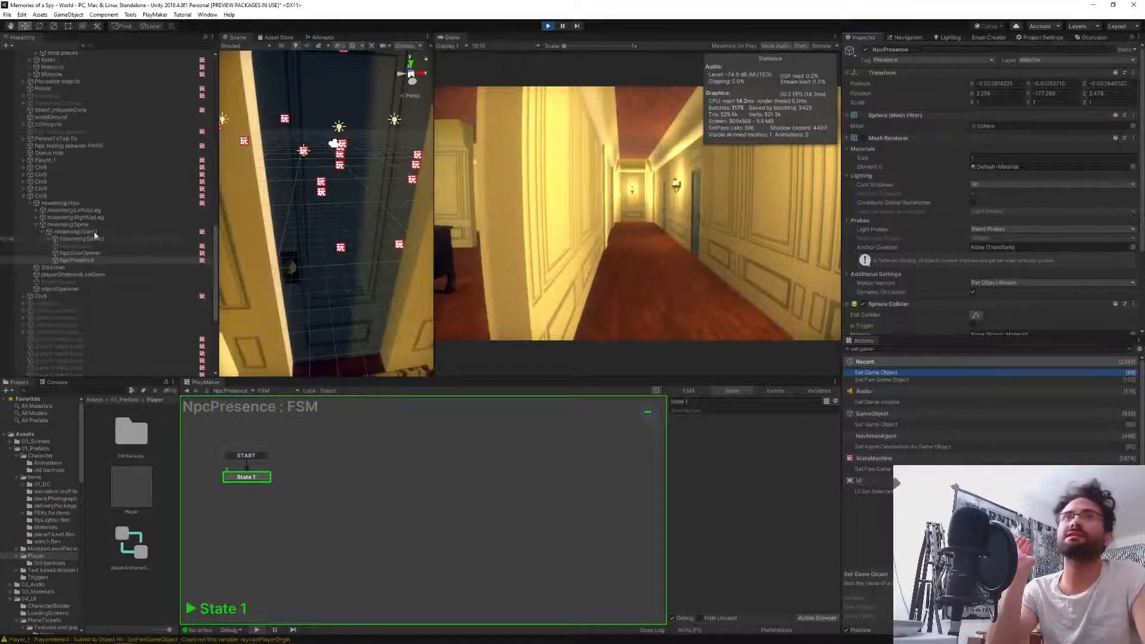
# Expand Player_1's rig down to mixamorig:Spine2, select PlayerPresence, and inspect its tag, layer and Sphere Collider.
pyautogui.click(23, 159)
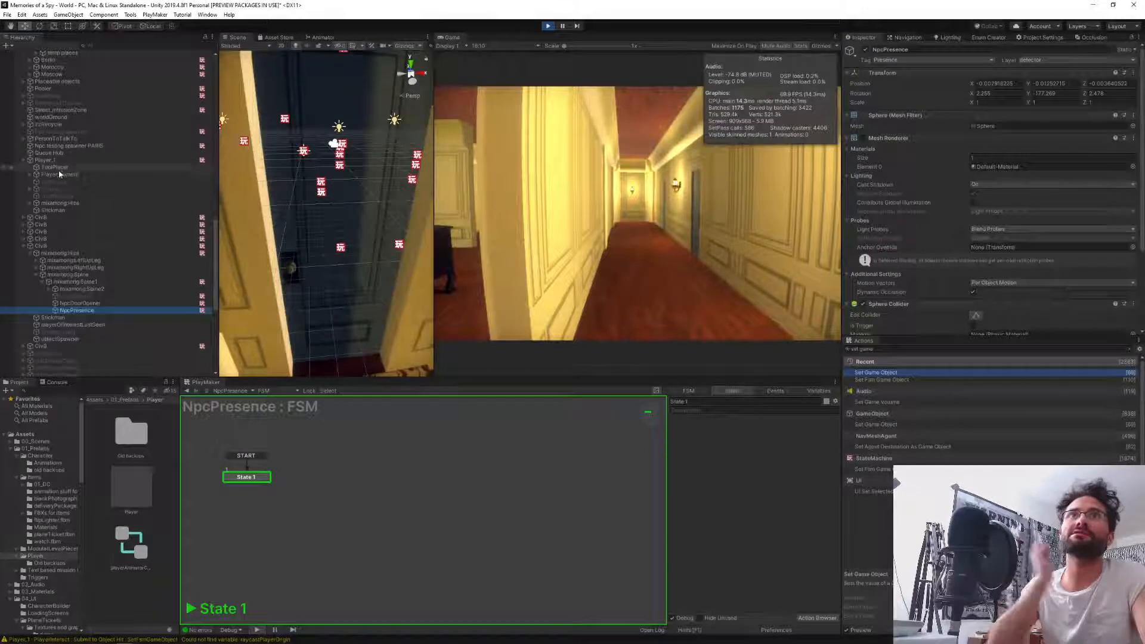
pyautogui.click(74, 204)
pyautogui.press('Right')
pyautogui.press('Down')
pyautogui.press('Down')
pyautogui.press('Down')
pyautogui.press('Right')
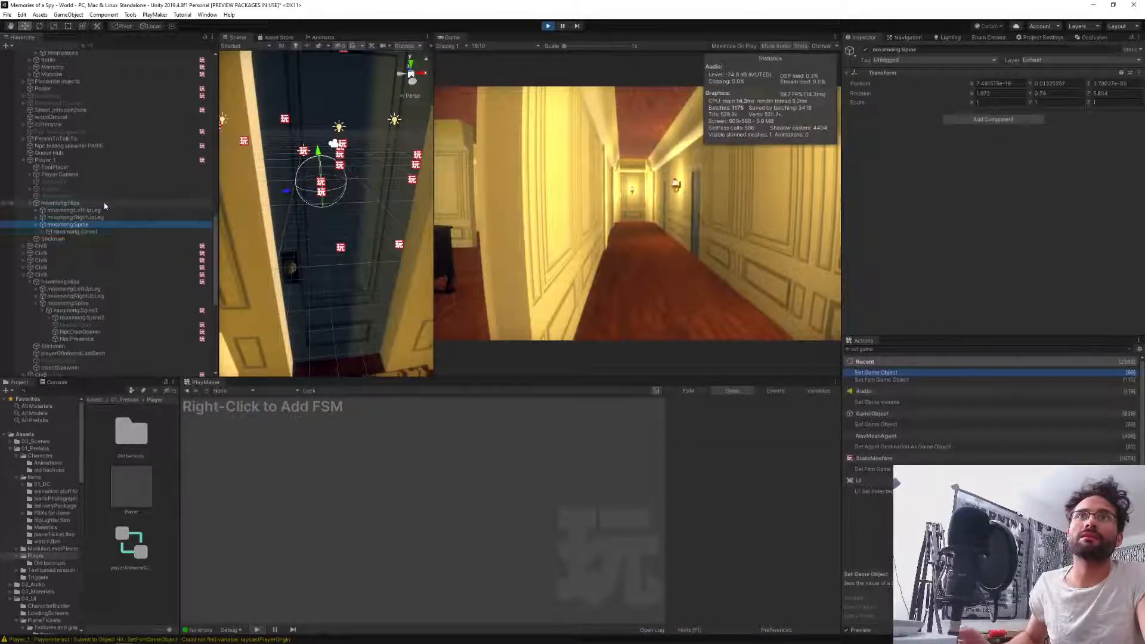
pyautogui.press('Down')
pyautogui.press('Right')
pyautogui.press('Down')
pyautogui.press('Right')
pyautogui.press('Down')
pyautogui.press('Down')
pyautogui.press('Down')
pyautogui.press('Down')
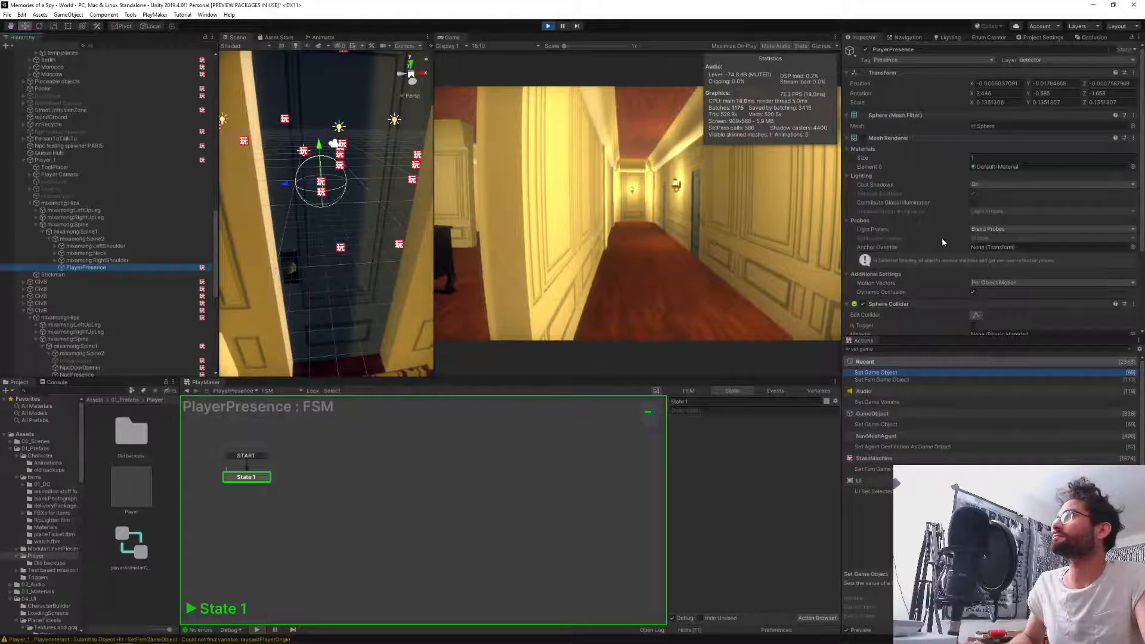
pyautogui.scroll(-3, 943, 242)
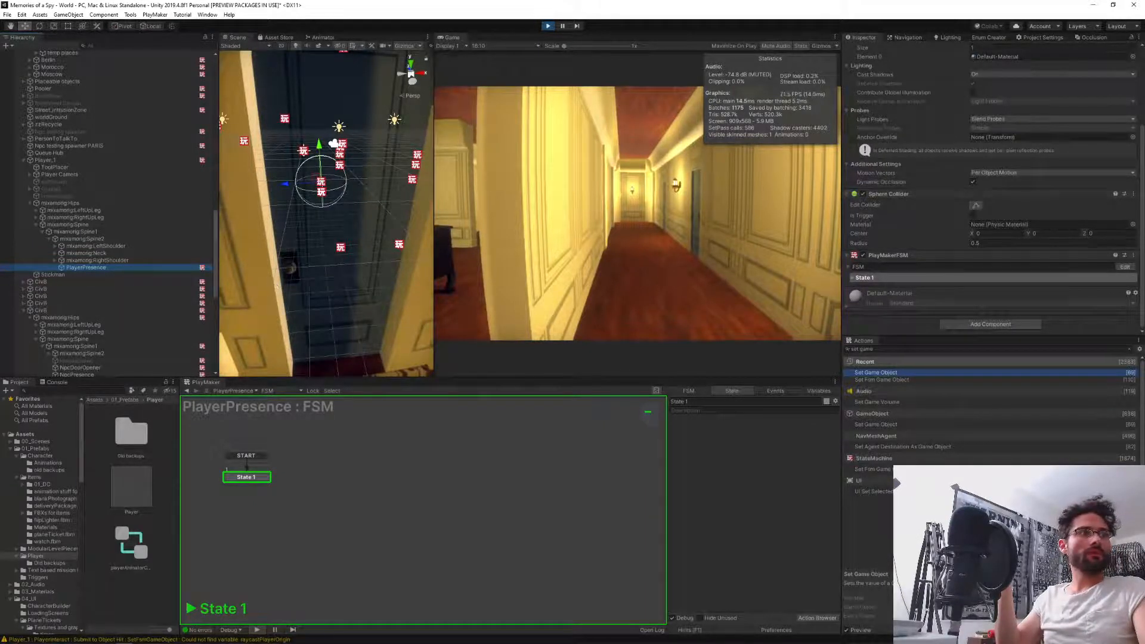
# Review PlayerPresence's tag, layer and components, enlarge the Inspector over the action list, and clear the action search.
pyautogui.scroll(4, 911, 169)
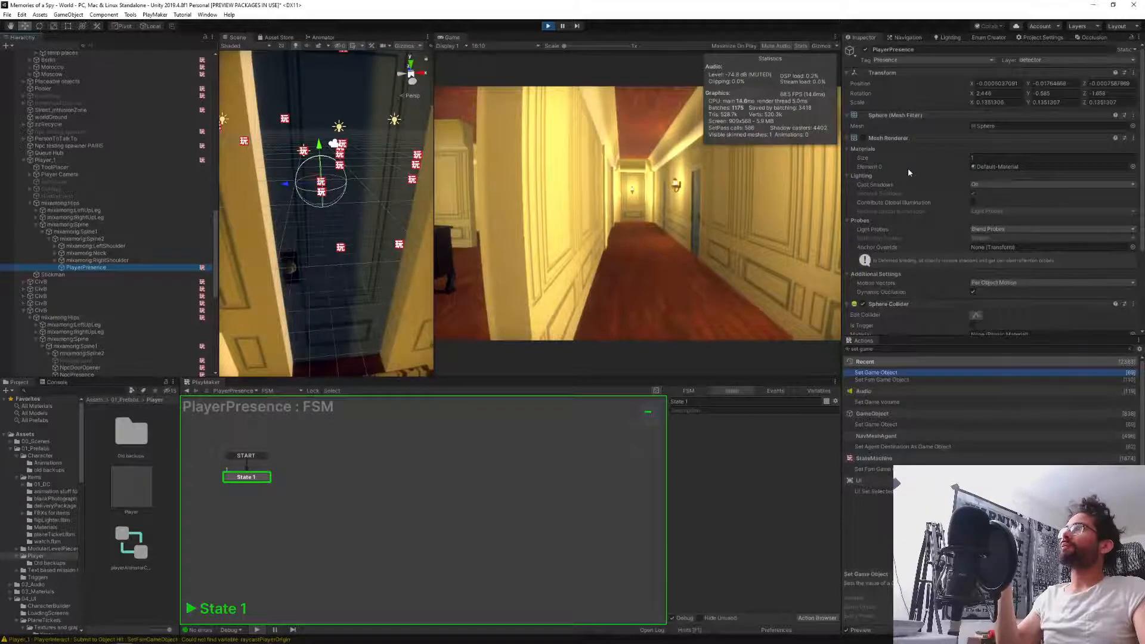
pyautogui.moveTo(901, 337); pyautogui.dragTo(901, 467)
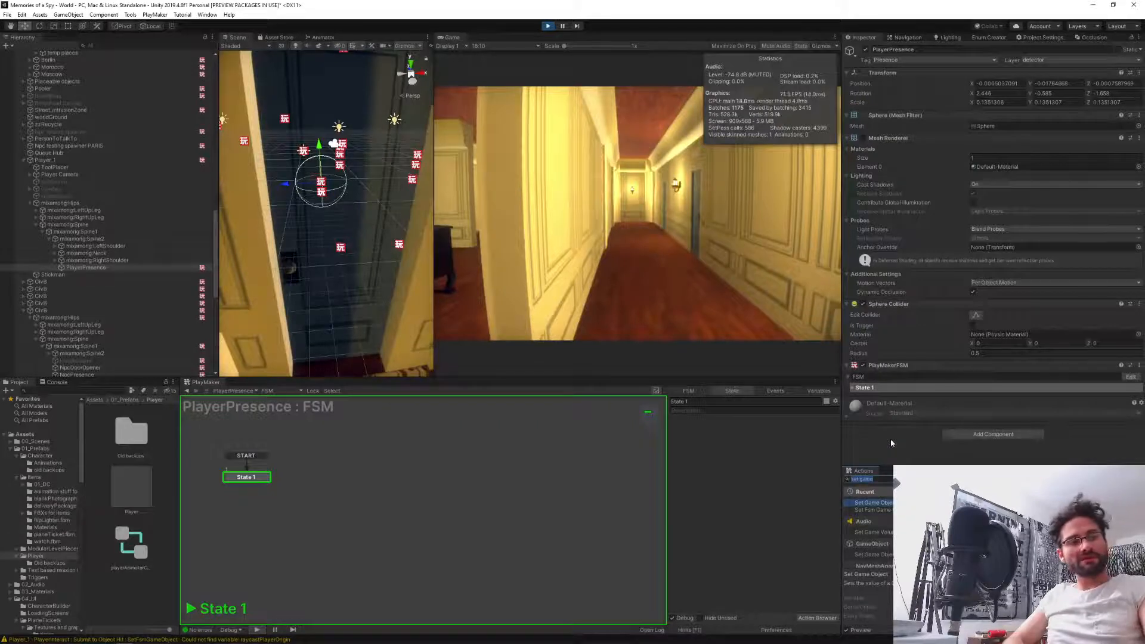
pyautogui.press('BackSpace')
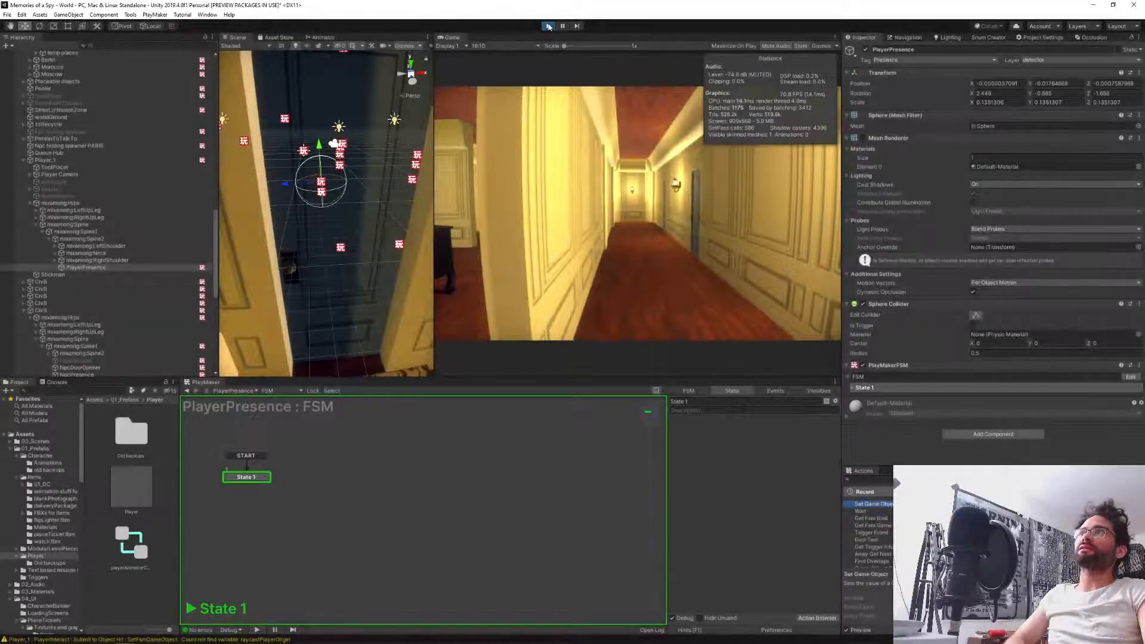
# Stop the play test, open the Player prefab for editing and select its PlayerPresence object.
pyautogui.click(549, 26)
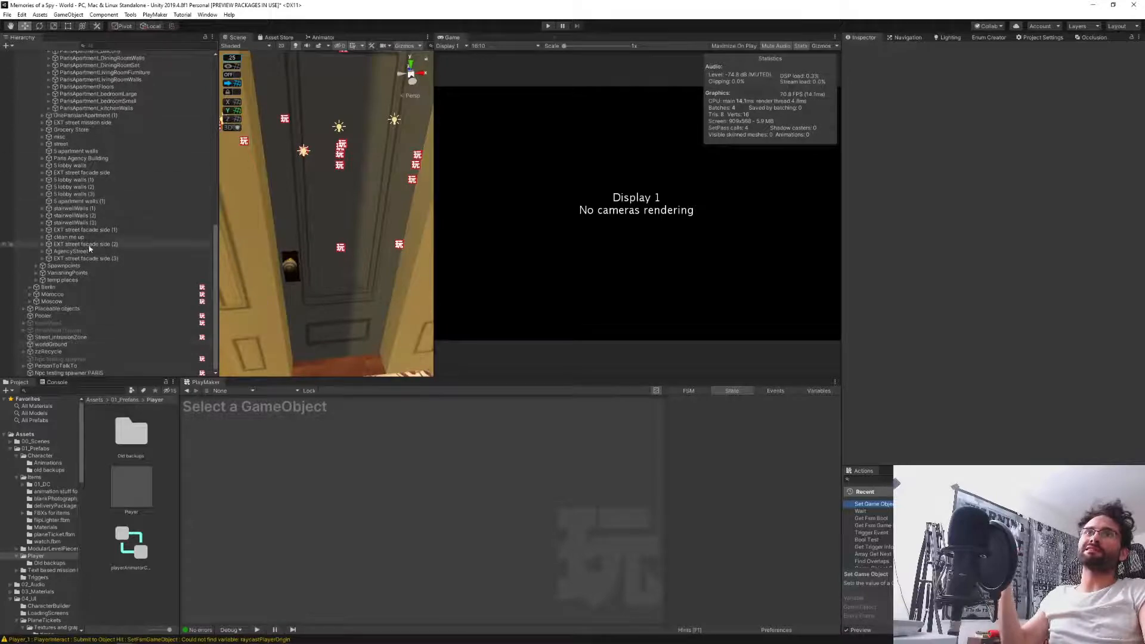
pyautogui.scroll(6, 88, 245)
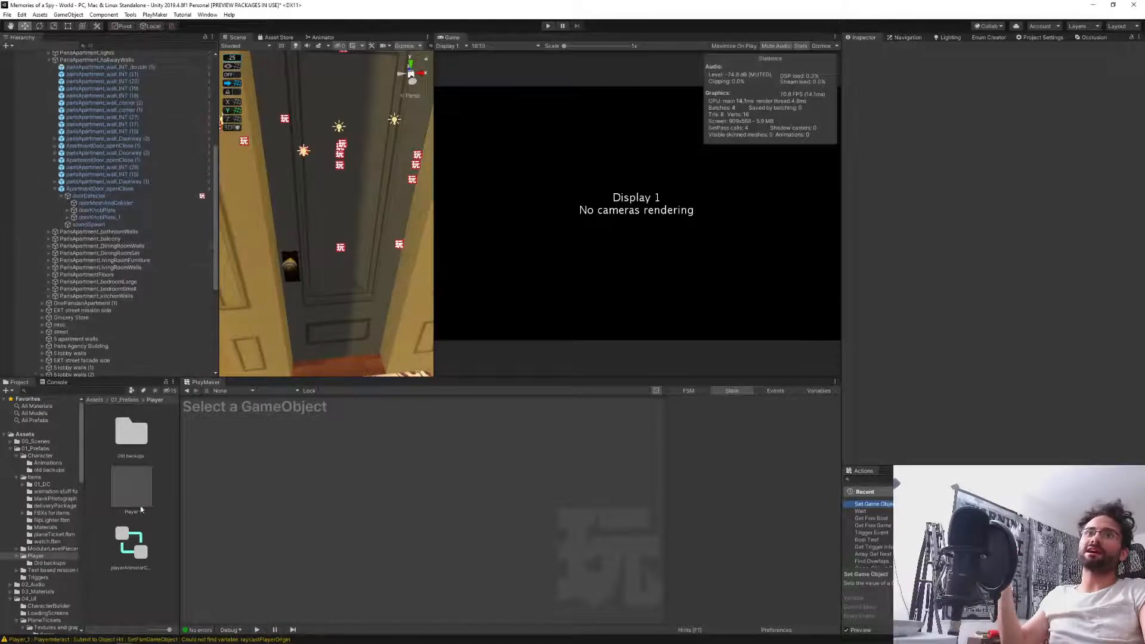
pyautogui.doubleClick(133, 488)
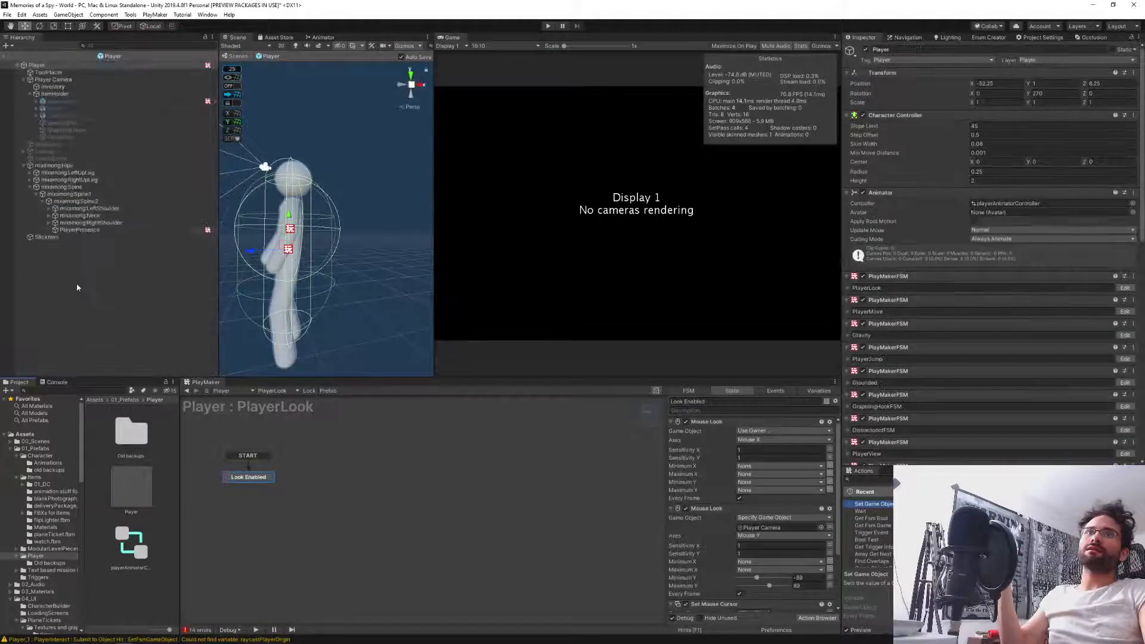
pyautogui.click(116, 230)
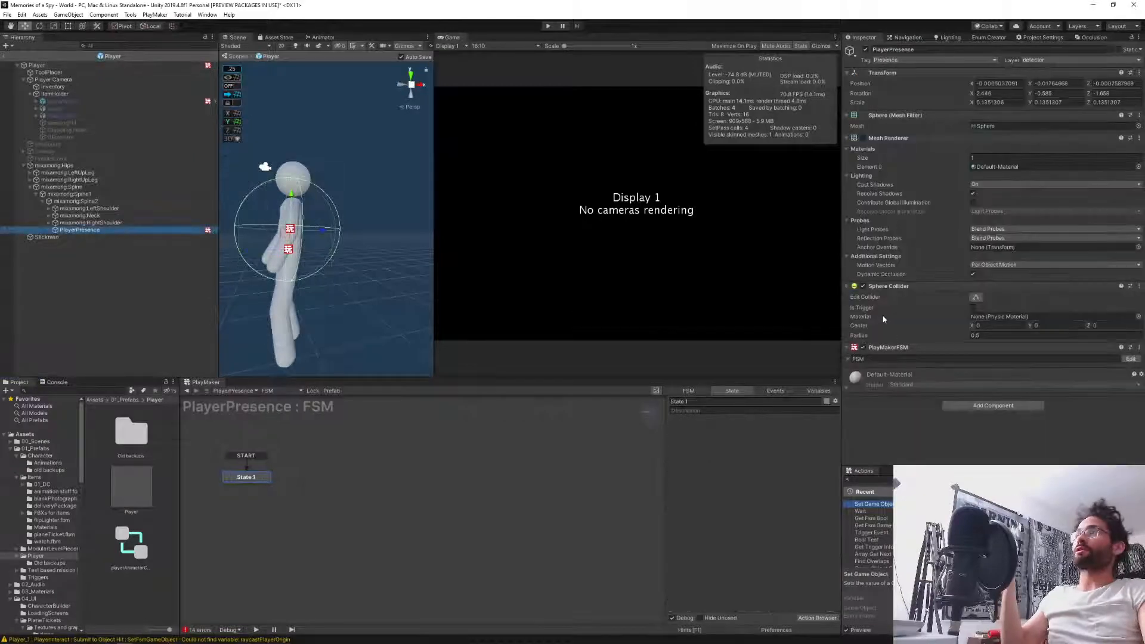
# Add a Rigidbody to PlayerPresence with Use Gravity off and Is Kinematic on, and return to the scene.
pyautogui.click(986, 405)
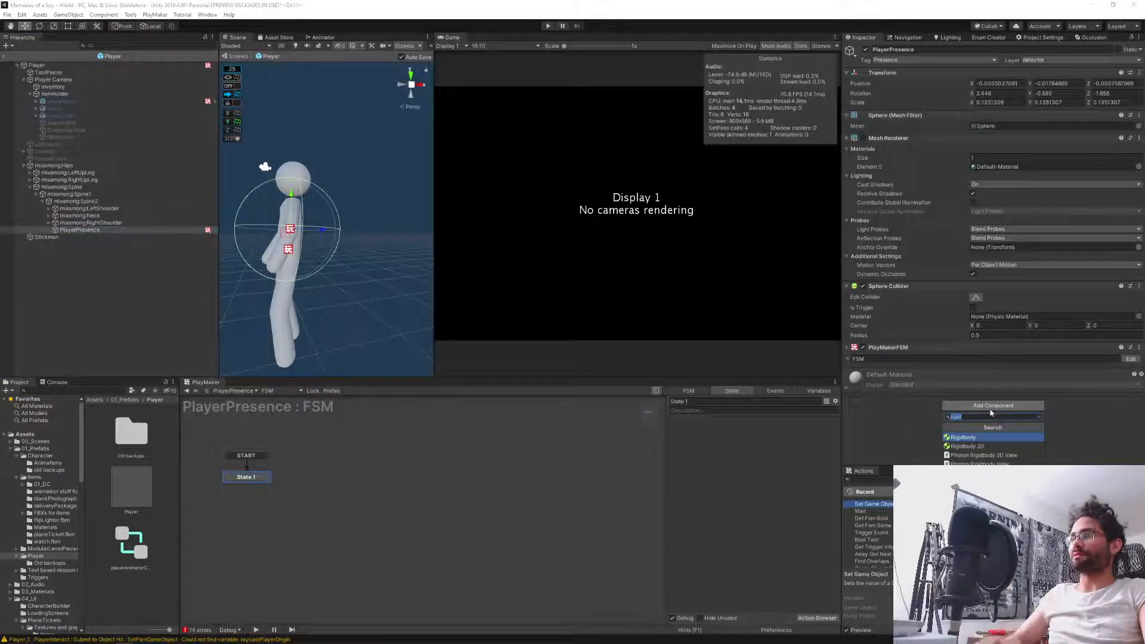
pyautogui.press('Return')
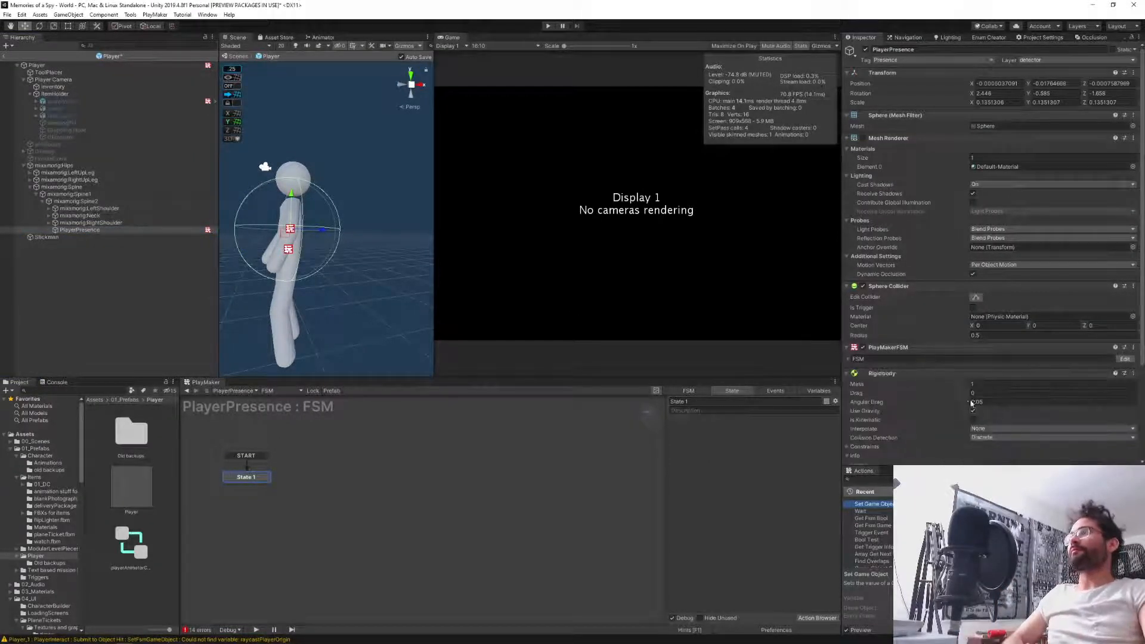
pyautogui.click(973, 419)
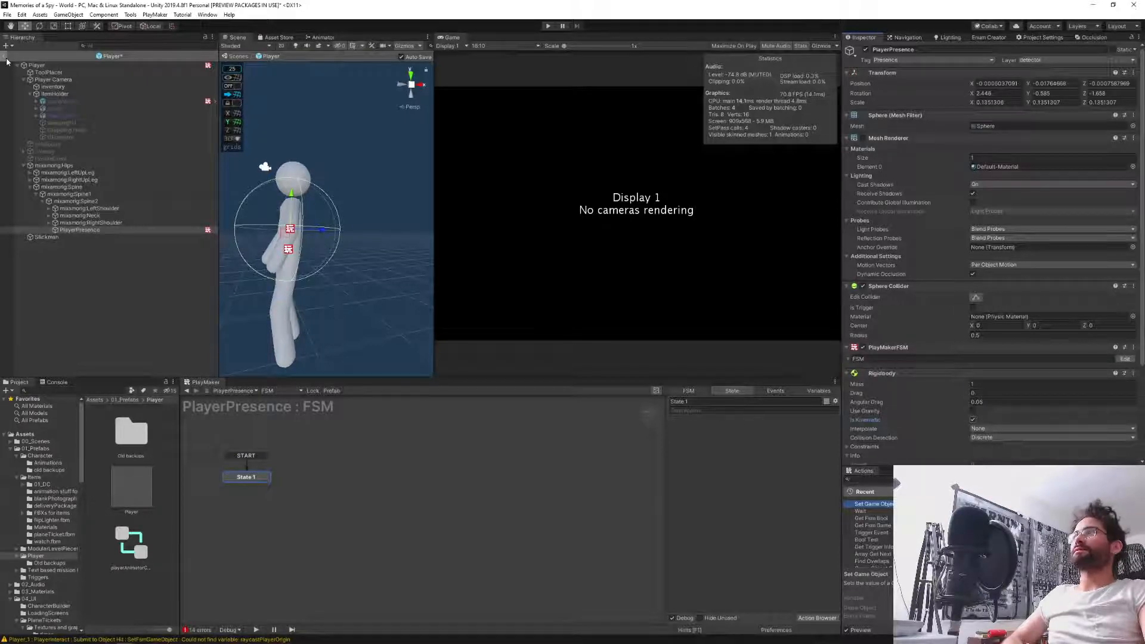
pyautogui.click(5, 57)
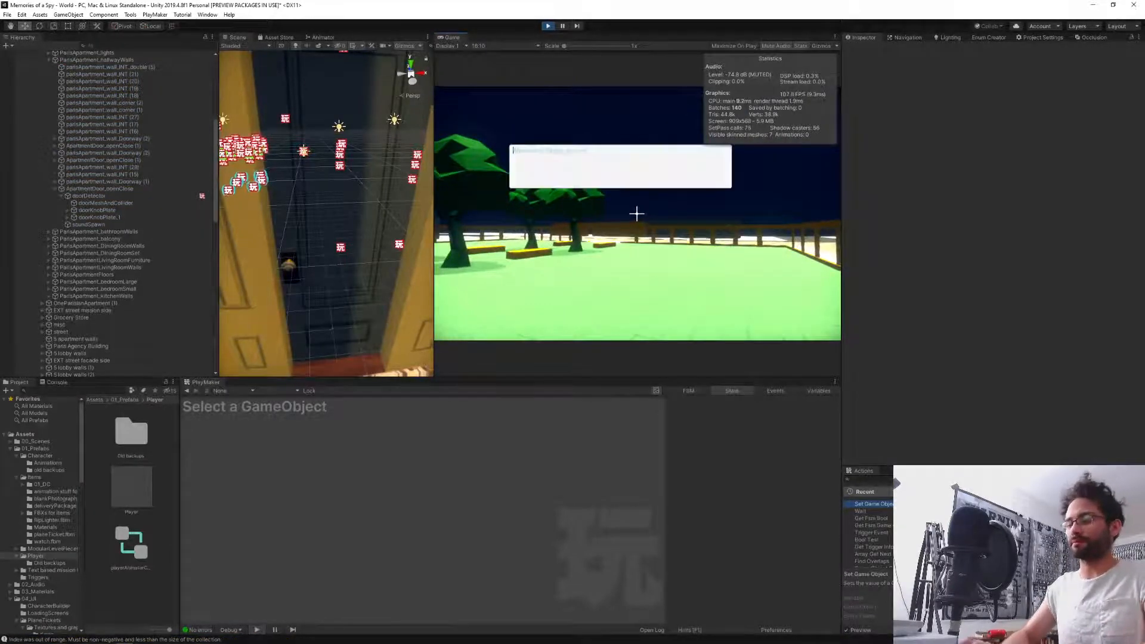
# Play the game, walk the player to the Paris apartment door and select its doorDetector to monitor DoorCheck_isNpc.
pyautogui.press('Return')
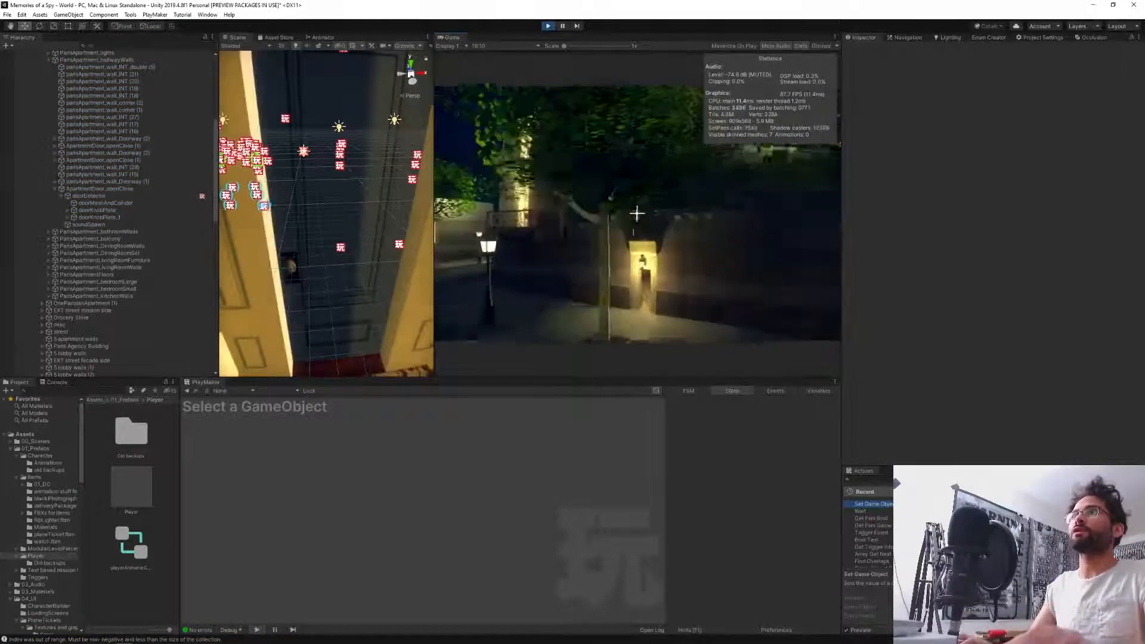
pyautogui.press('w')
pyautogui.press('w')
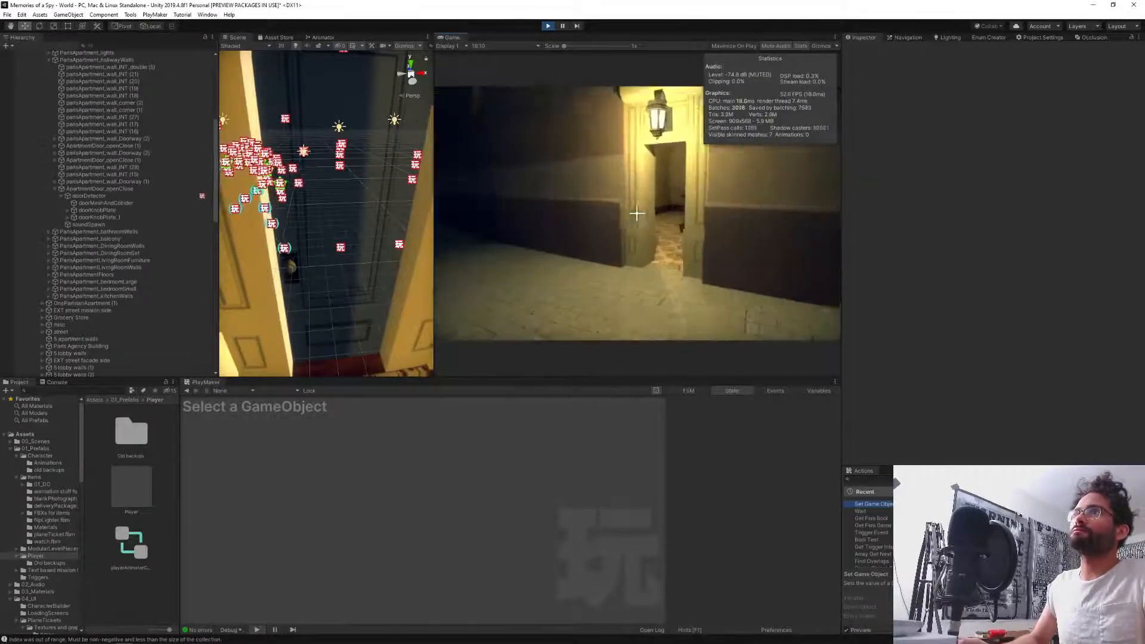
pyautogui.press('w')
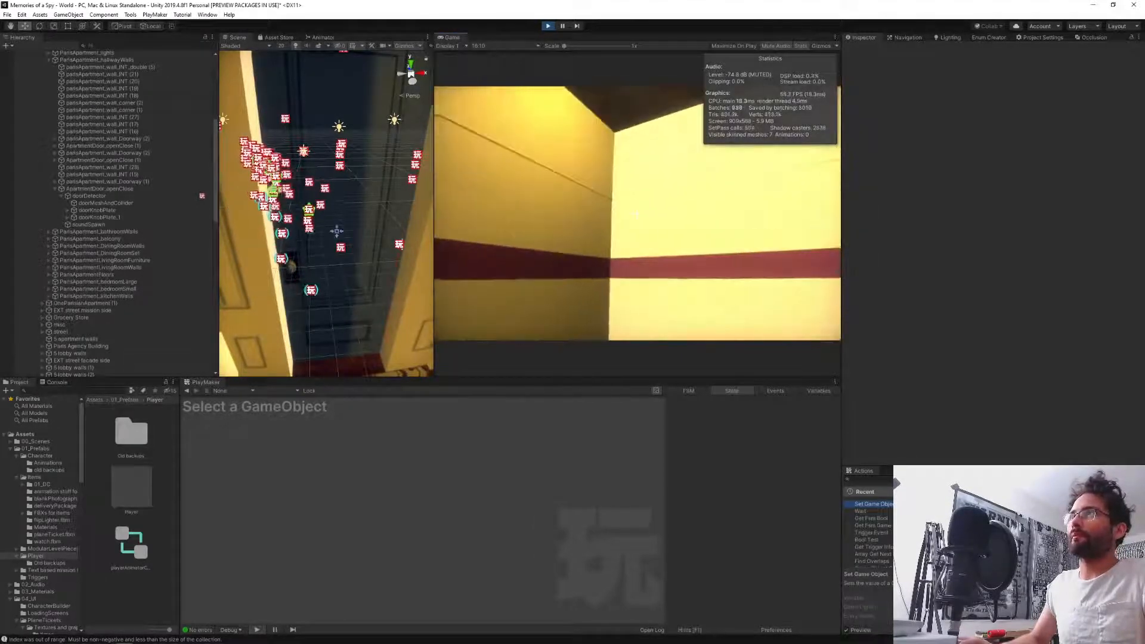
pyautogui.press('w')
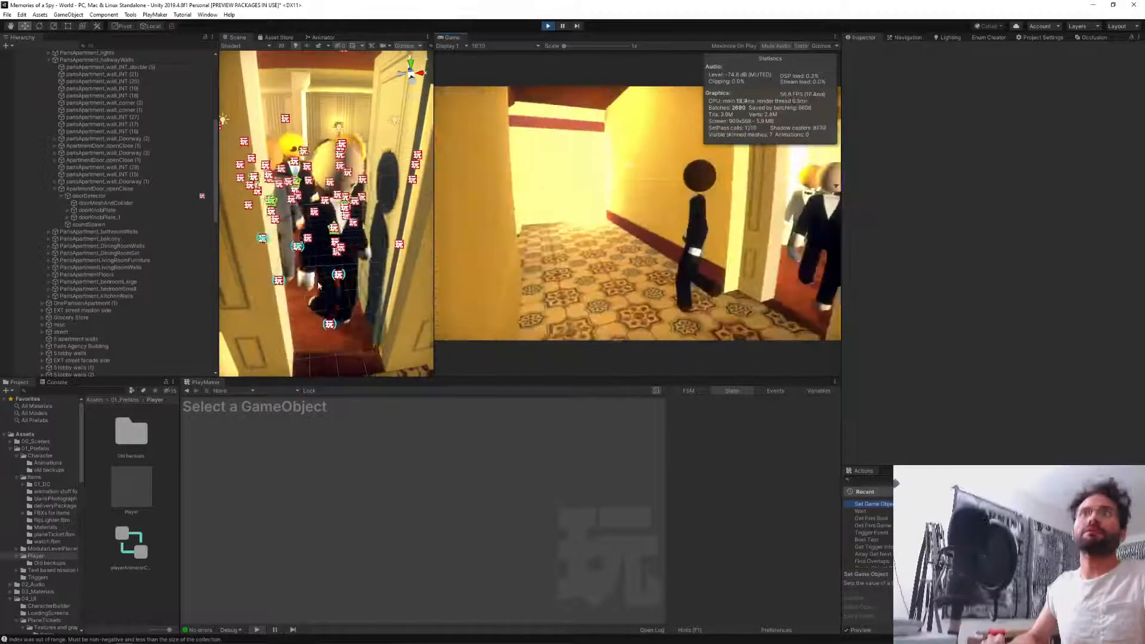
pyautogui.click(400, 248)
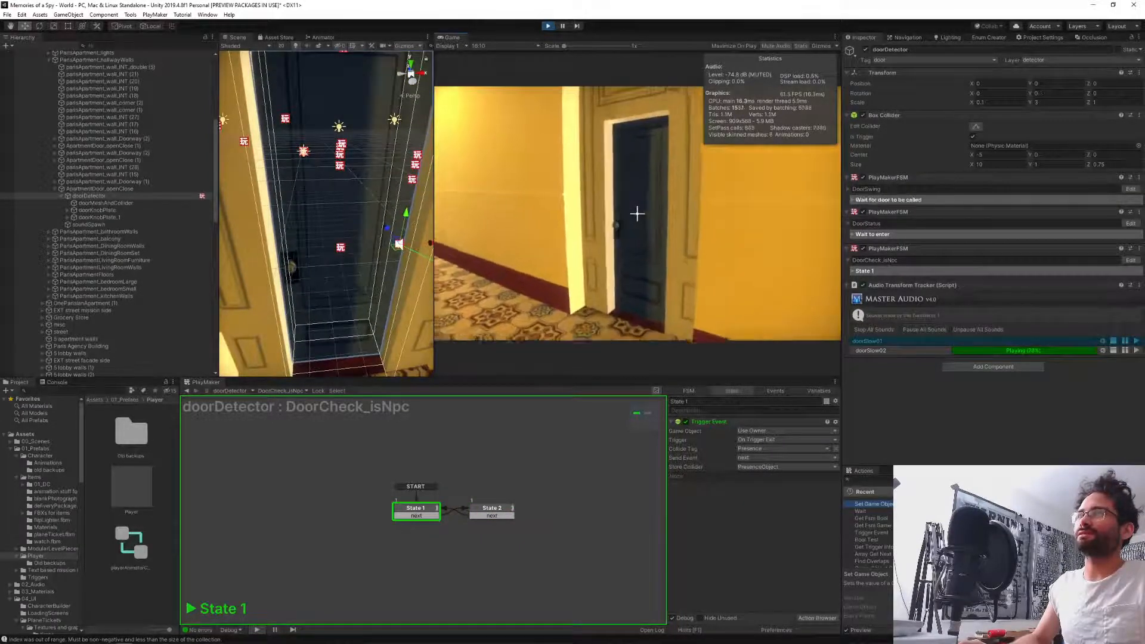
# Move the player in and out of the closed door's trigger zone while monitoring the DoorCheck_isNpc states.
pyautogui.press('w')
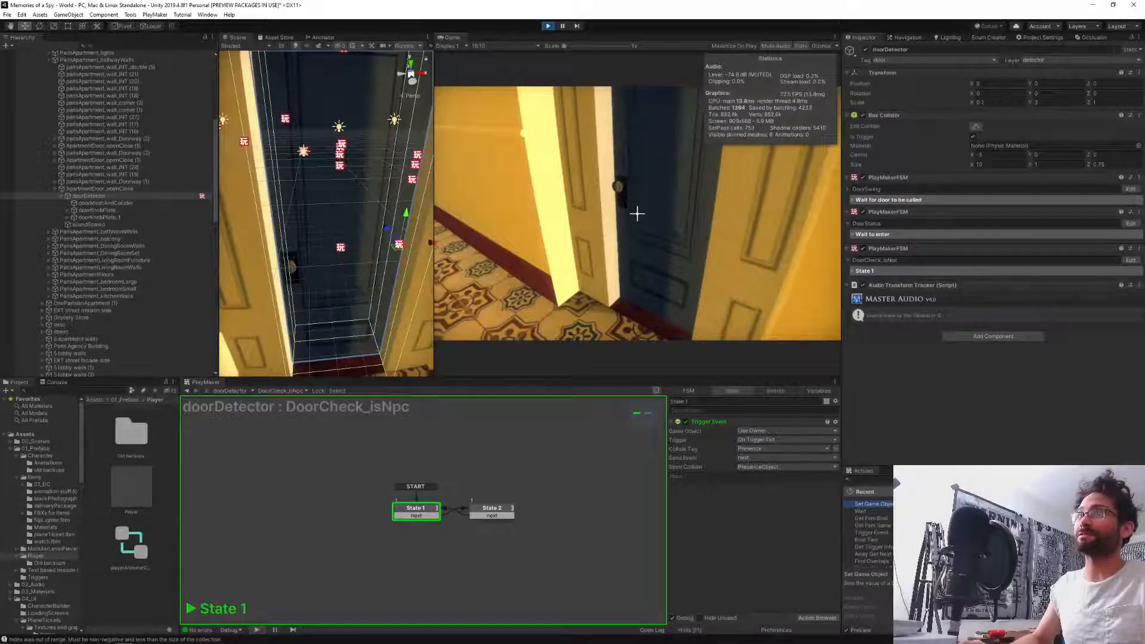
pyautogui.press('w')
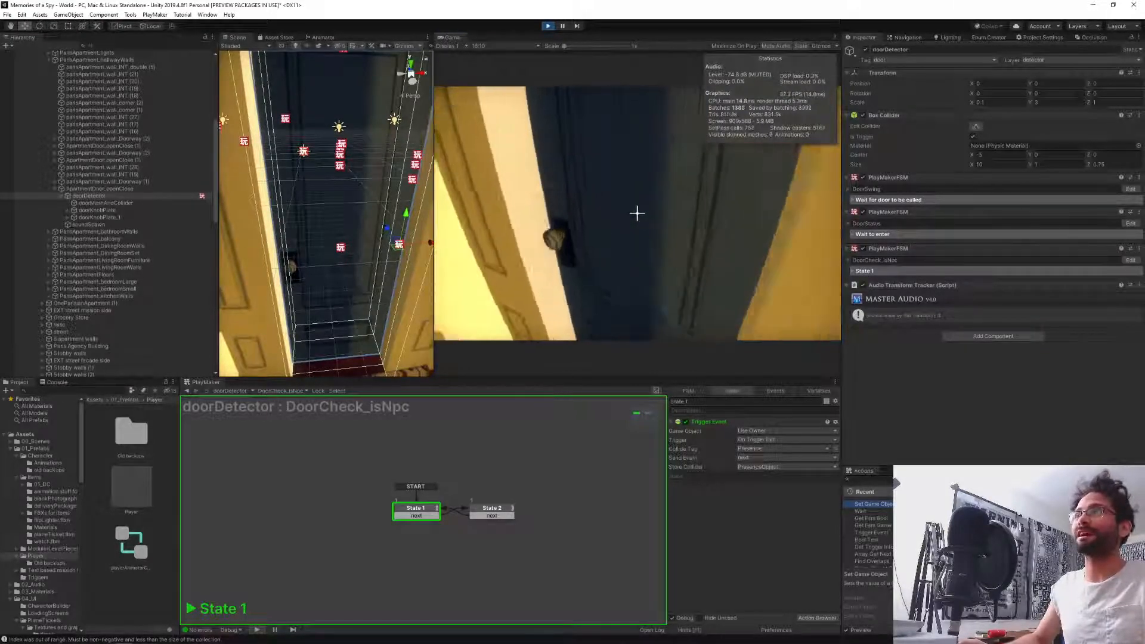
pyautogui.press('s')
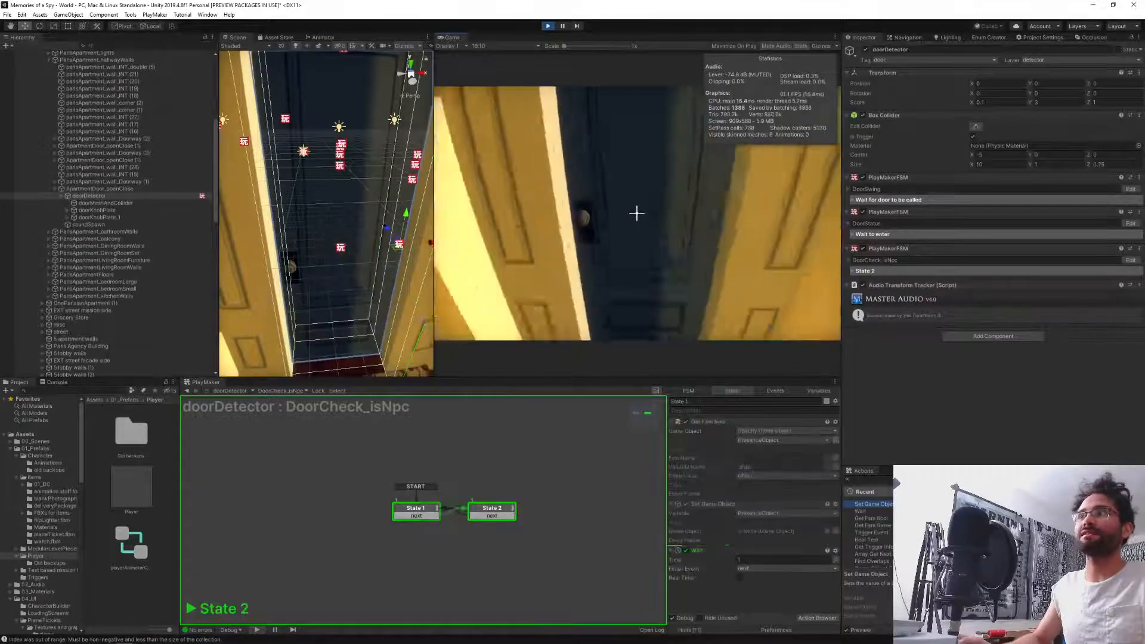
pyautogui.press('w')
pyautogui.press('s')
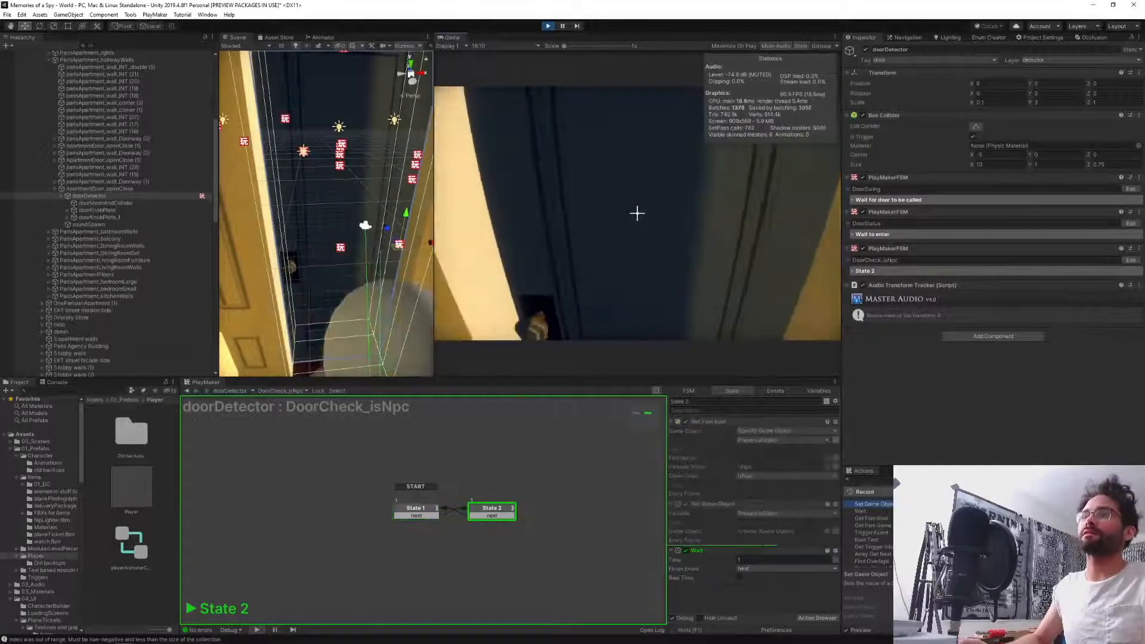
pyautogui.press('w')
pyautogui.press('s')
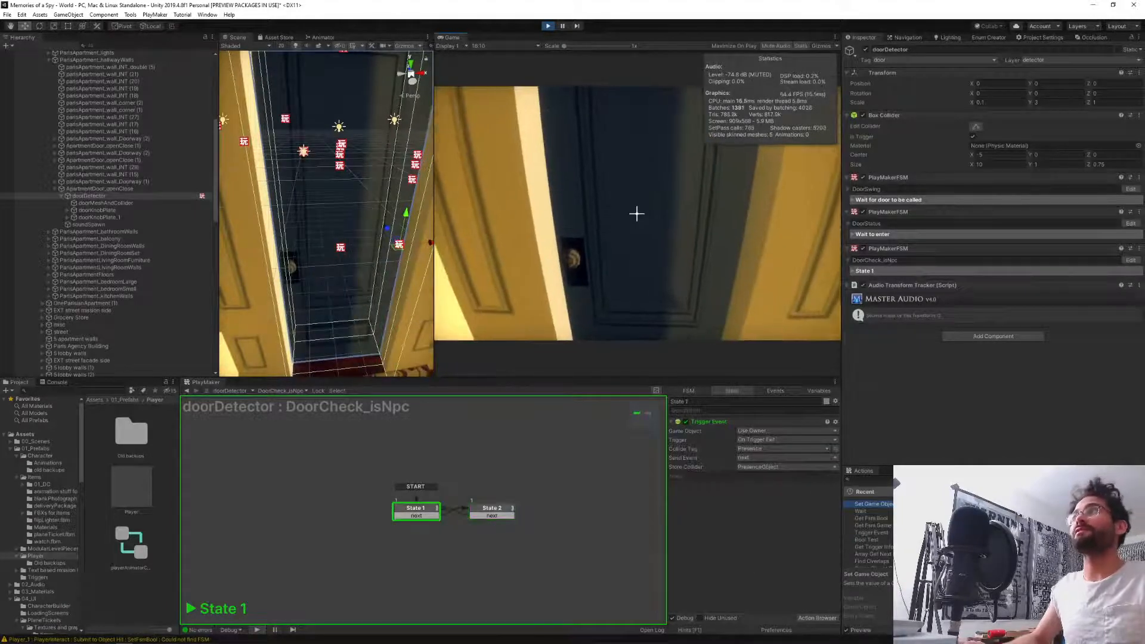
# Open the apartment door and walk the player inside while monitoring DoorCheck_isNpc.
pyautogui.click(637, 214)
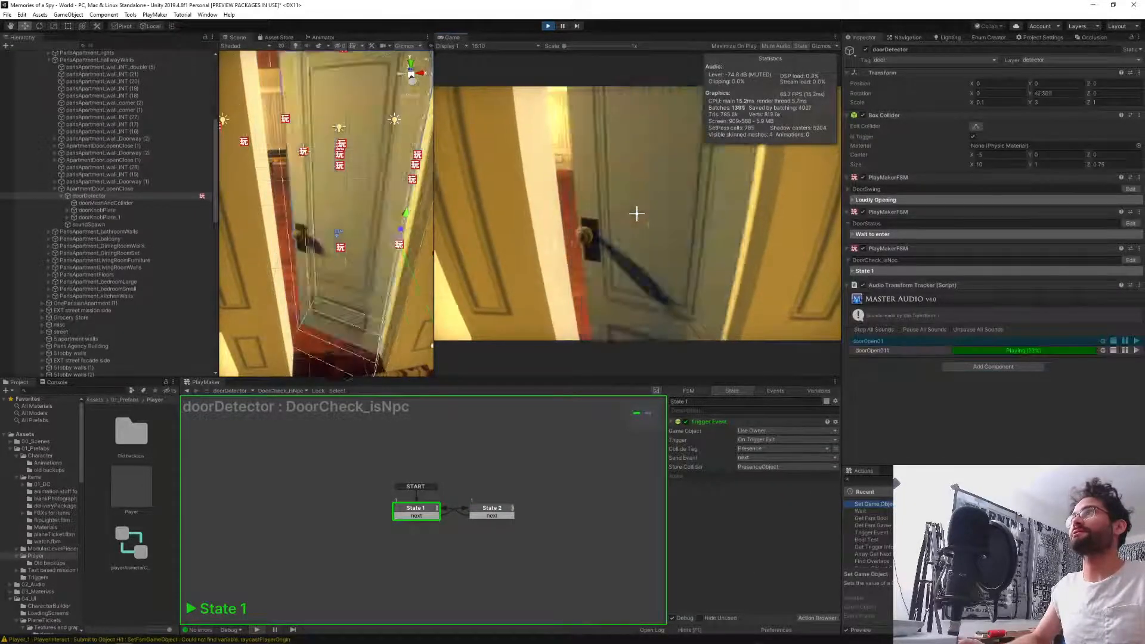
pyautogui.press('w')
pyautogui.press('w')
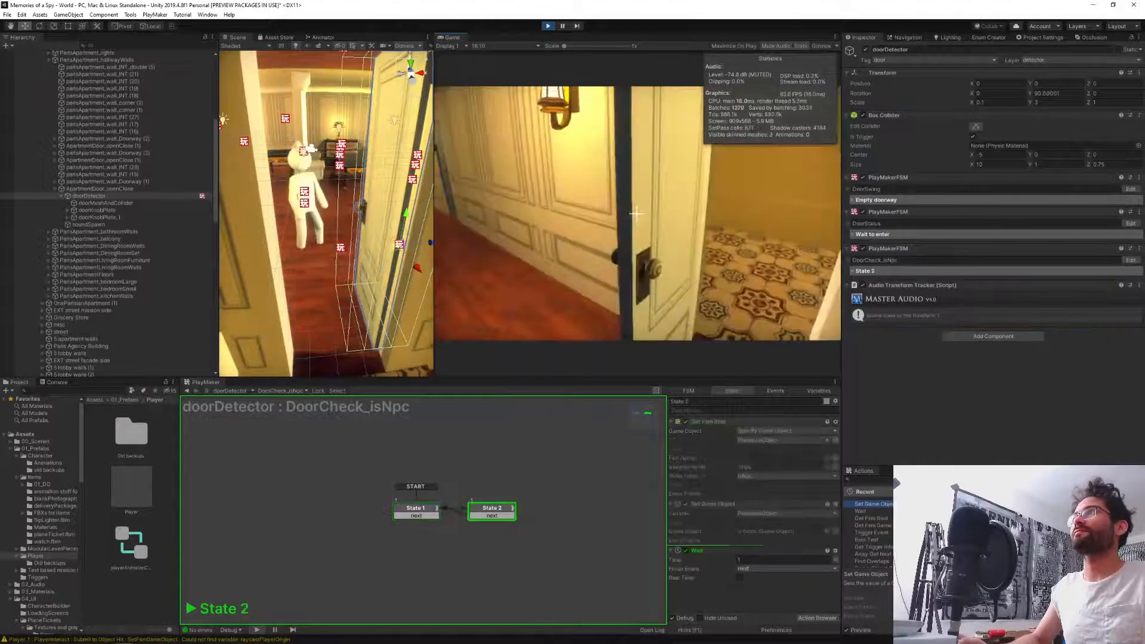
pyautogui.press('s')
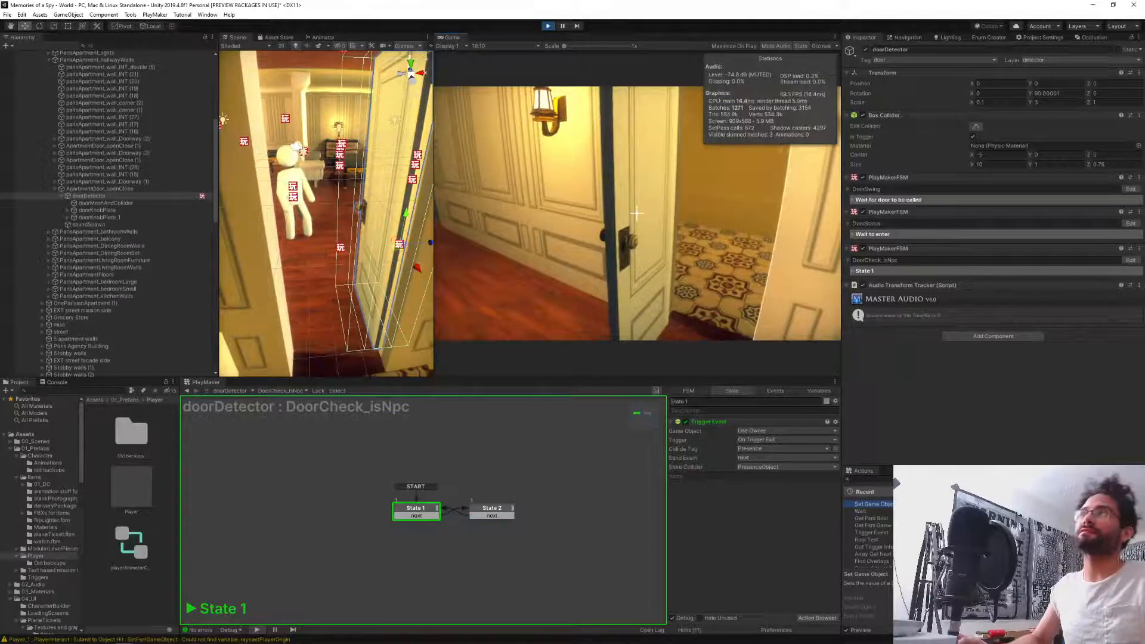
pyautogui.press('s')
pyautogui.press('s')
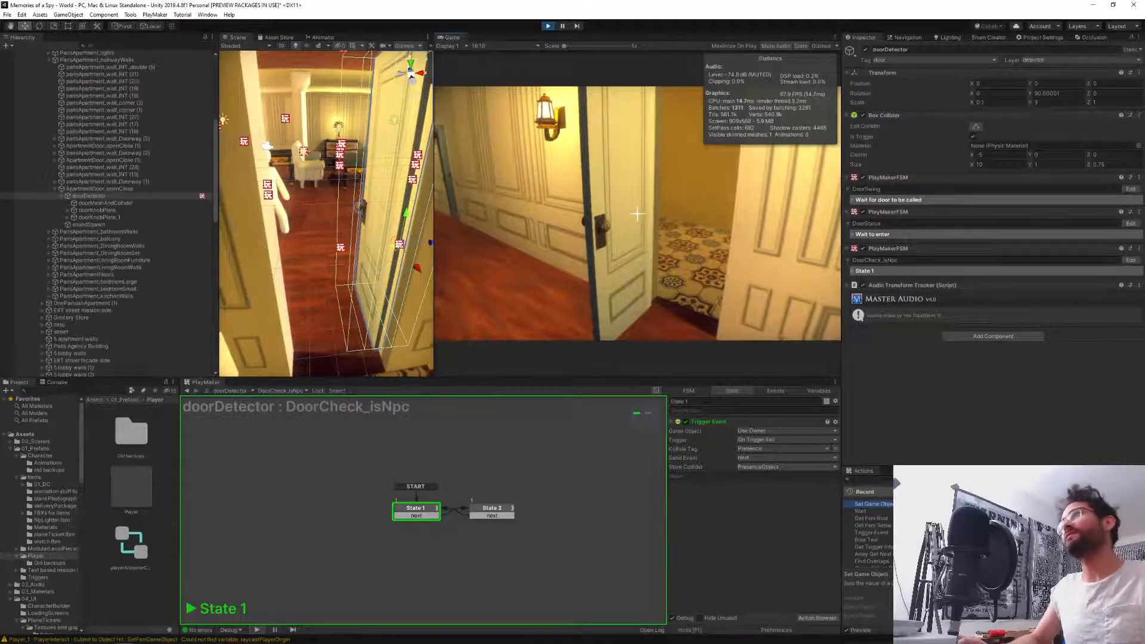
# Walk the player back and forth near the open doorway to test when DoorCheck_isNpc reacts to PlayerPresence.
pyautogui.press('s')
pyautogui.press('w')
pyautogui.press('w')
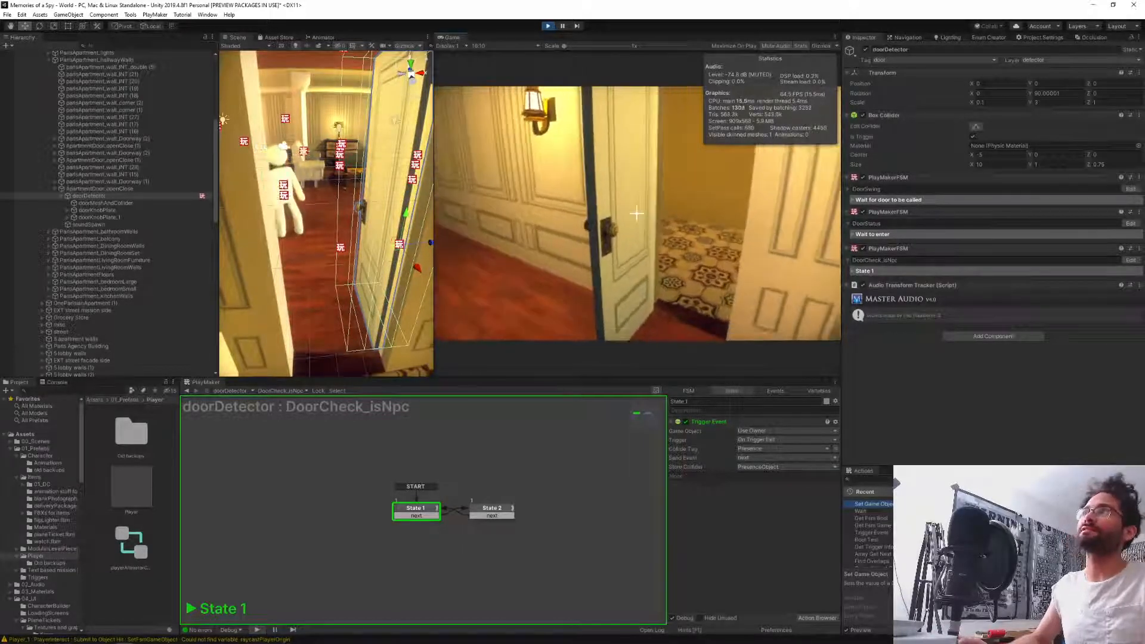
pyautogui.press('w')
pyautogui.press('s')
pyautogui.press('w')
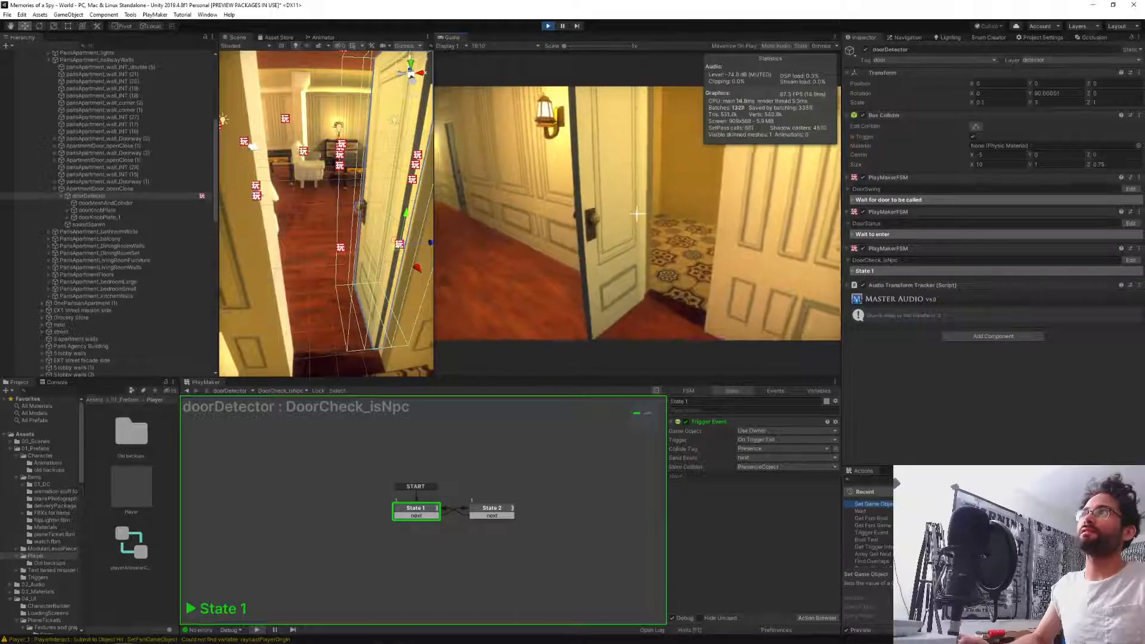
pyautogui.press('w')
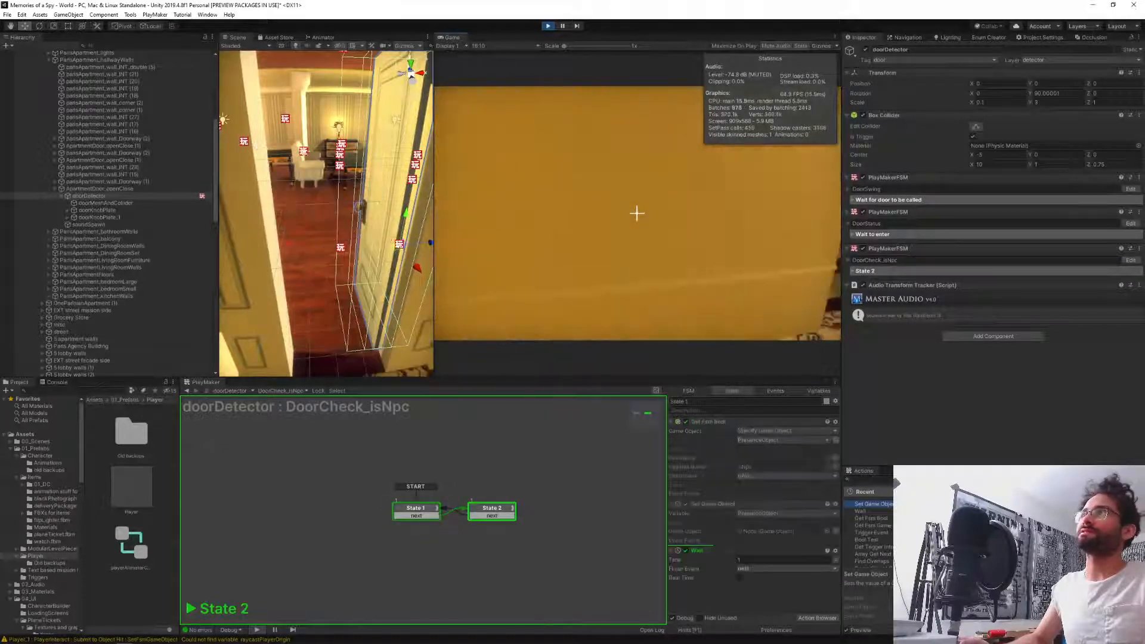
pyautogui.press('s')
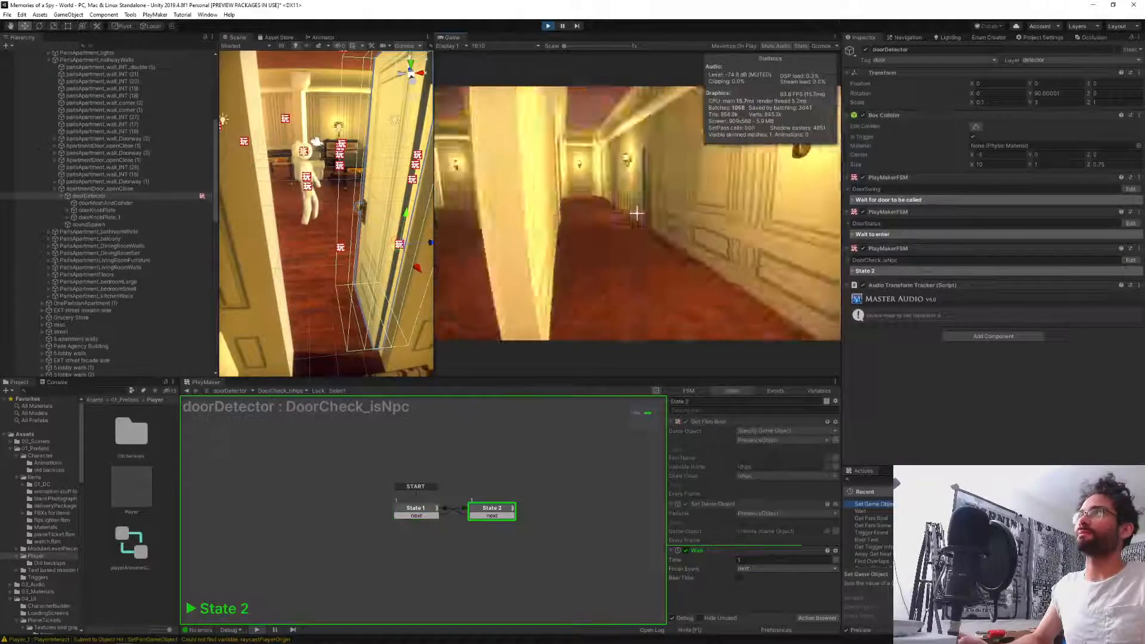
# Close the apartment door from inside, reopen it and walk the player out while monitoring the doorDetector's state machines.
pyautogui.press('w')
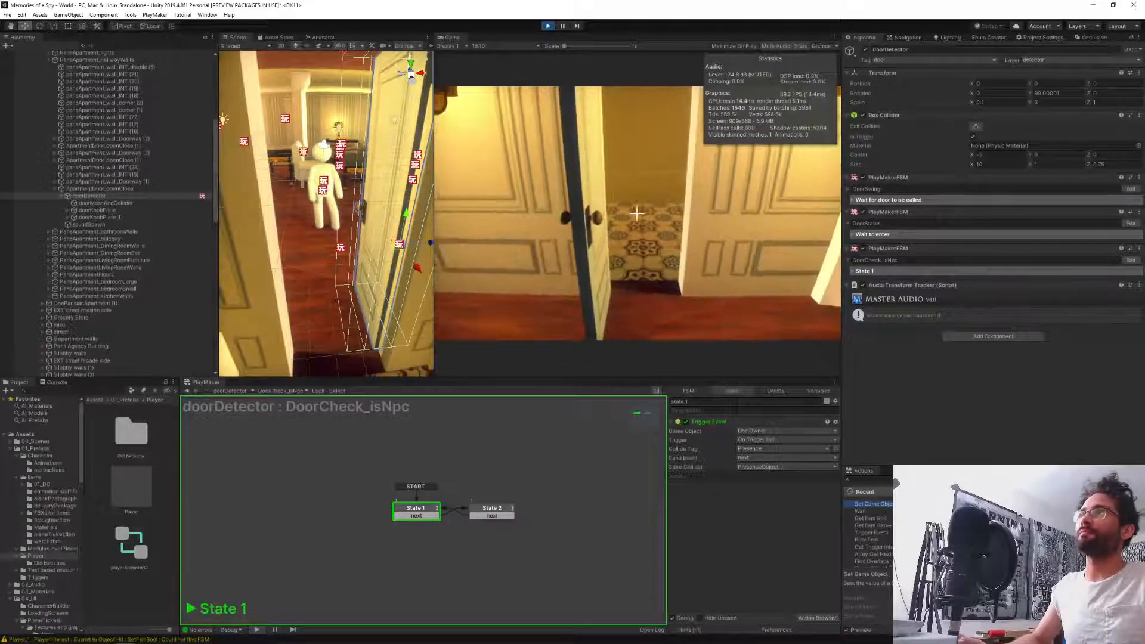
pyautogui.press('d')
pyautogui.press('w')
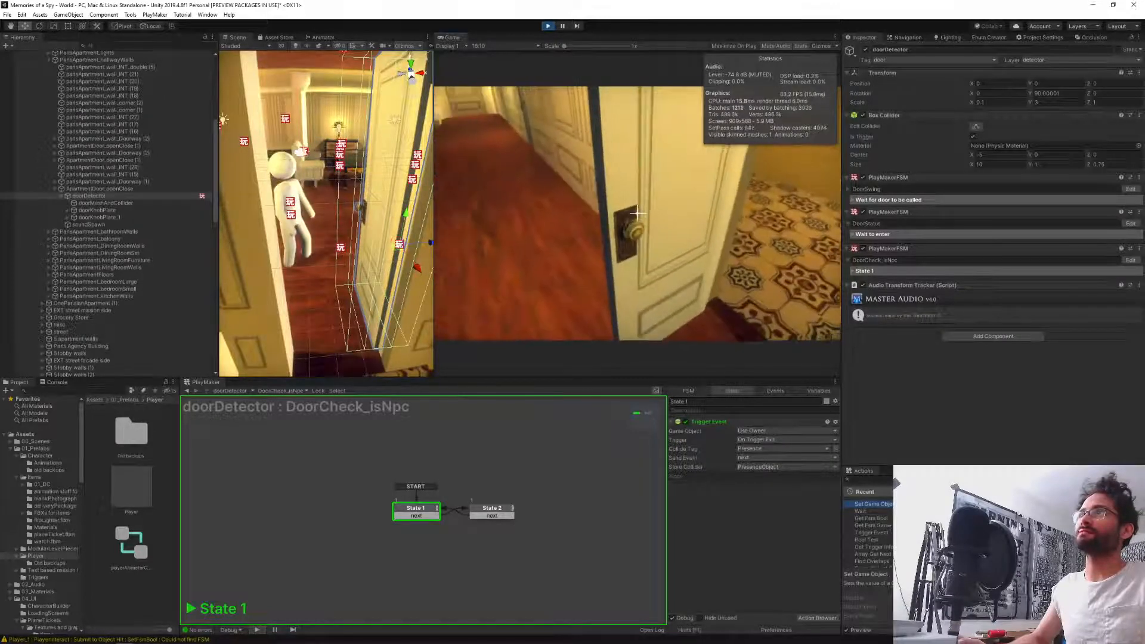
pyautogui.press('w')
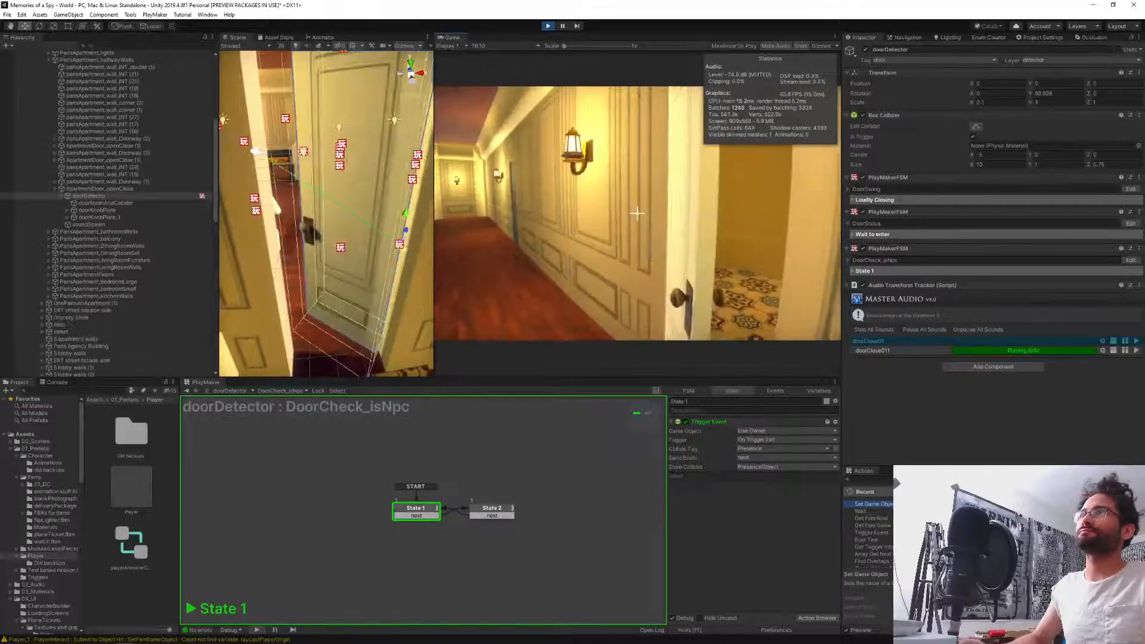
pyautogui.press('w')
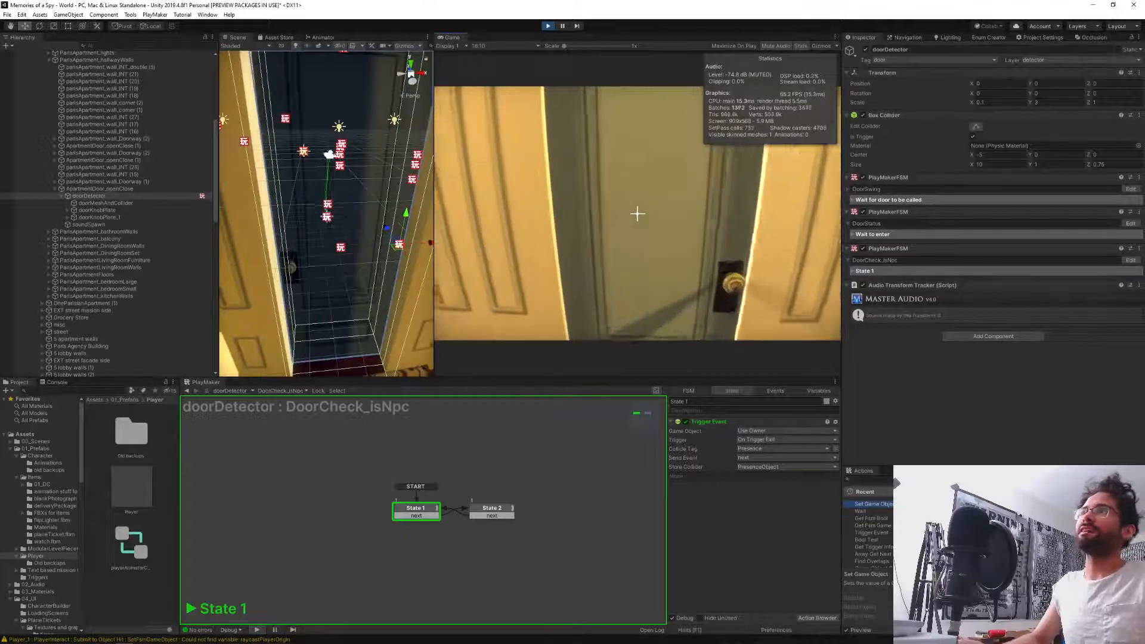
pyautogui.press('e')
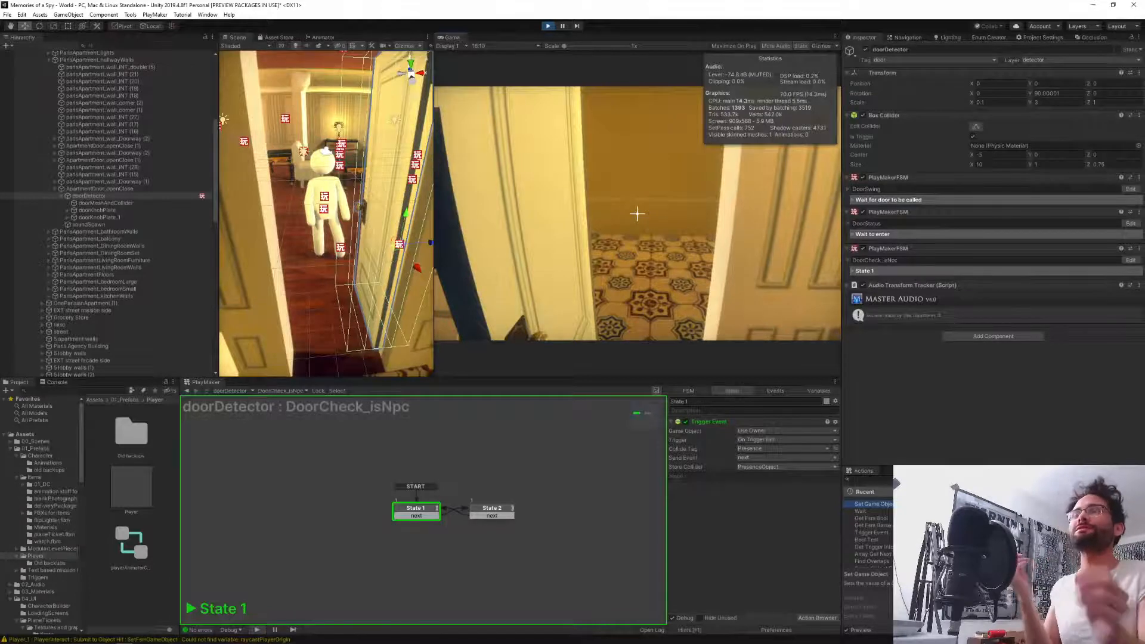
pyautogui.press('w')
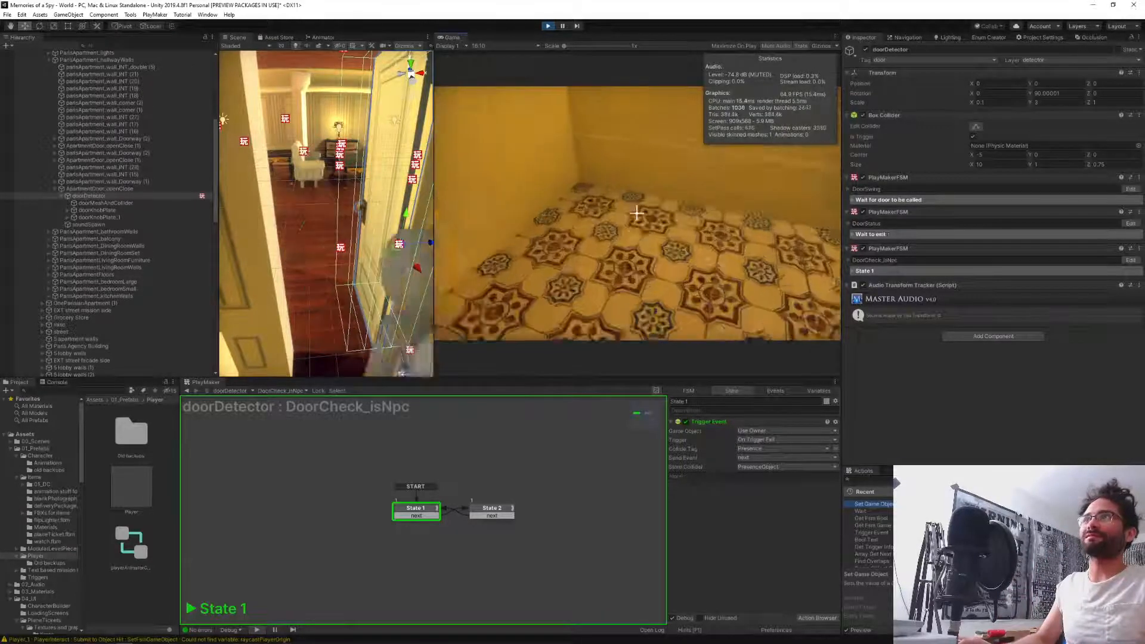
# Walk the player around the tiled hallway facing the open apartment door while monitoring the doorDetector's state machines.
pyautogui.press('w')
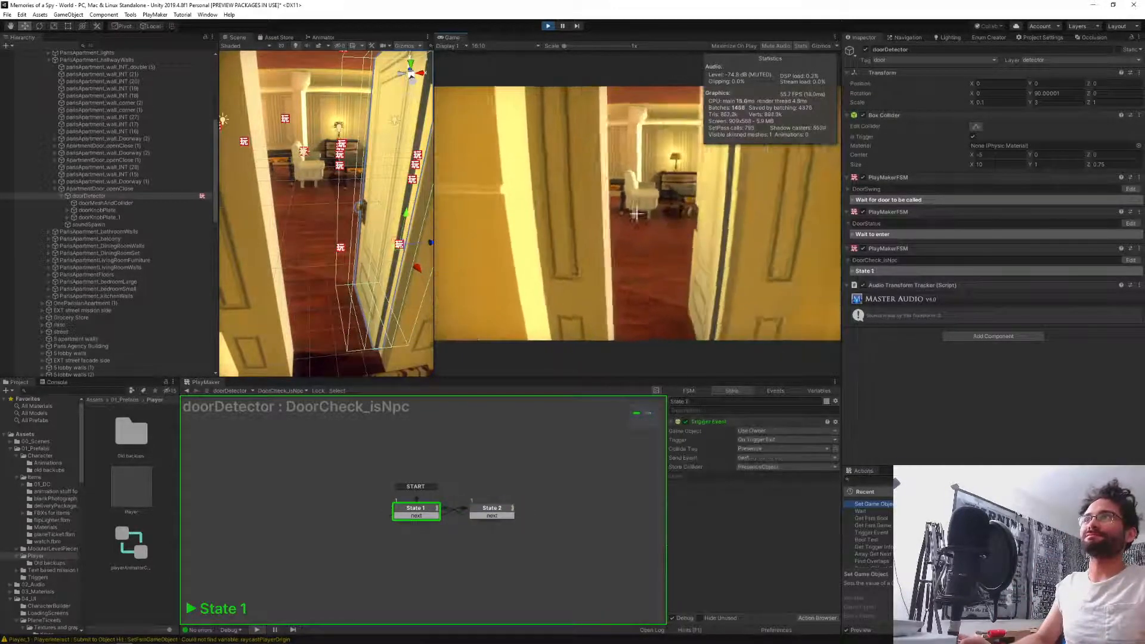
pyautogui.press('w')
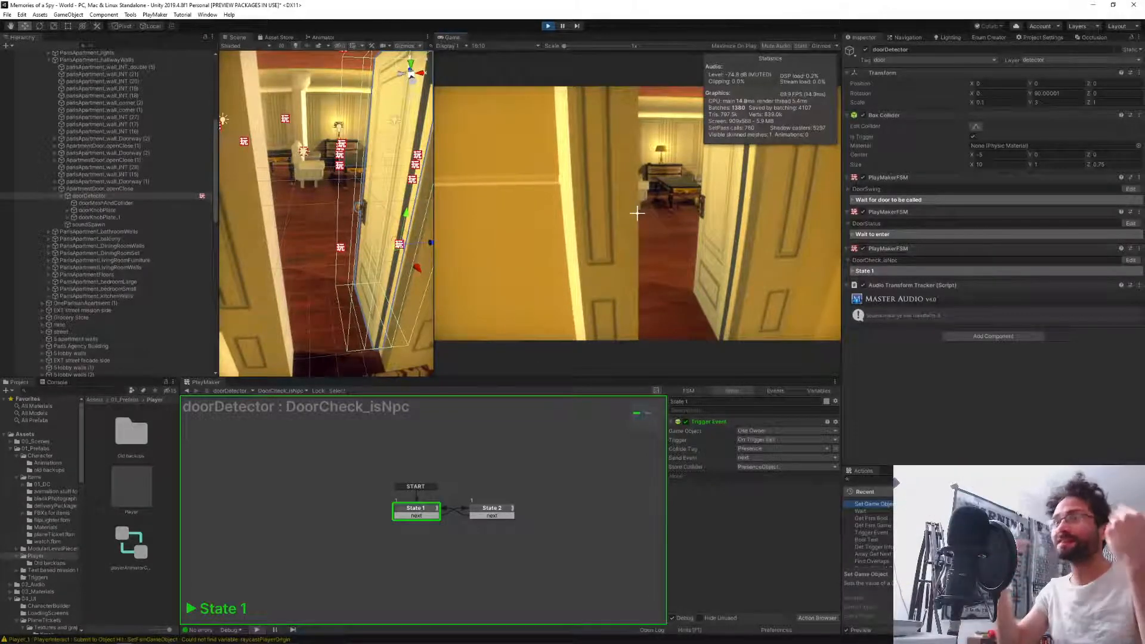
pyautogui.press('Escape')
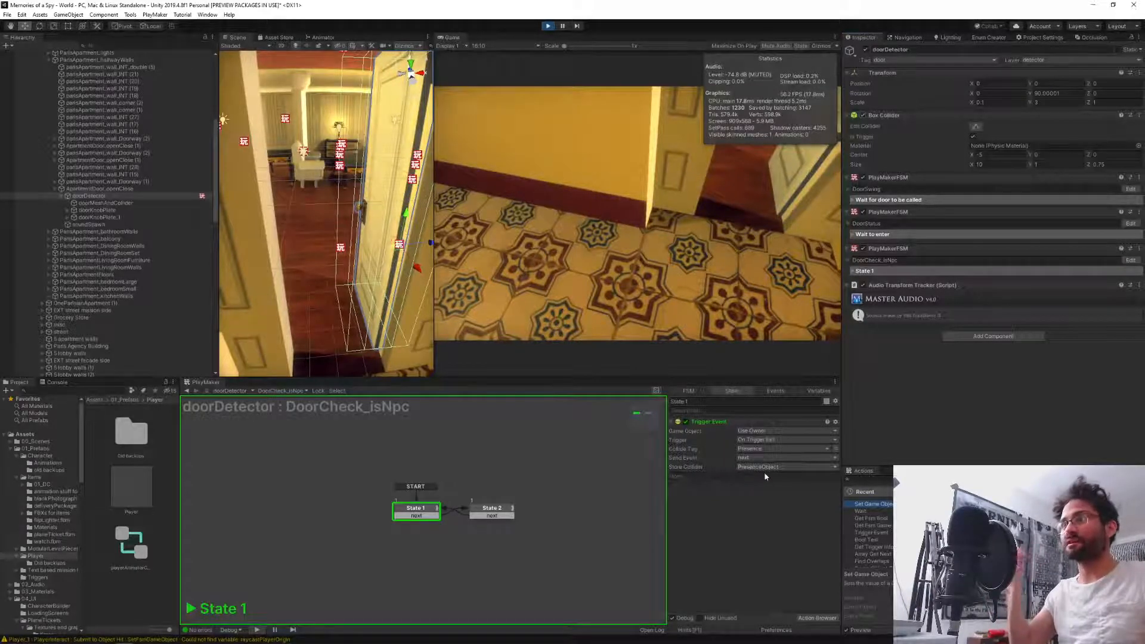
# Review the actions of State 1 and State 2 in the DoorCheck_isNpc state machine.
pyautogui.click(494, 508)
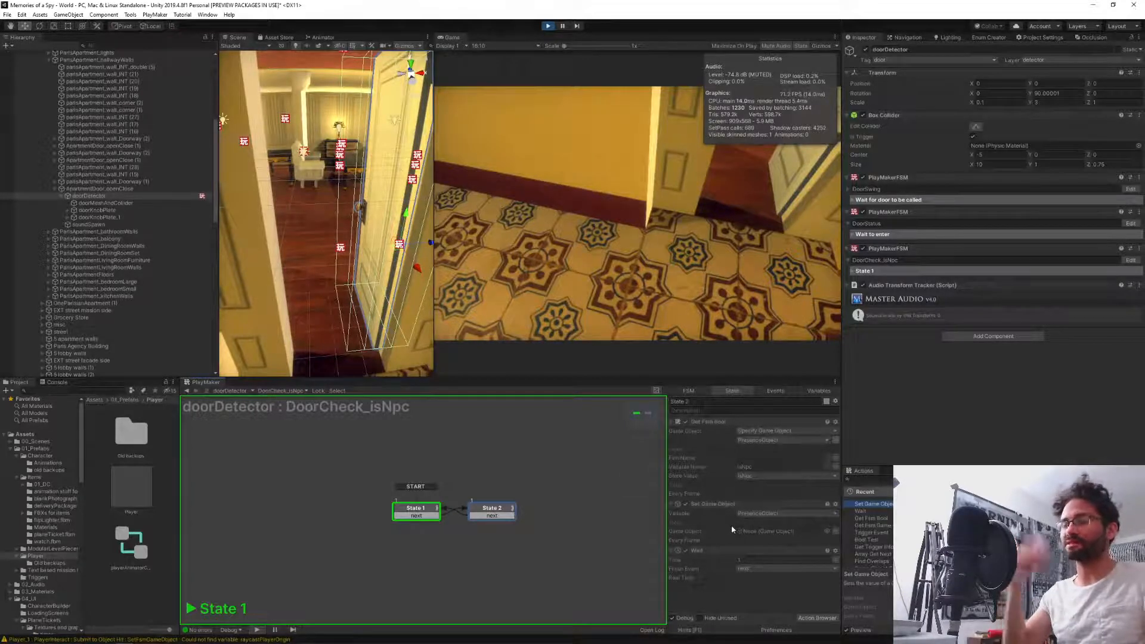
pyautogui.click(416, 509)
pyautogui.click(491, 510)
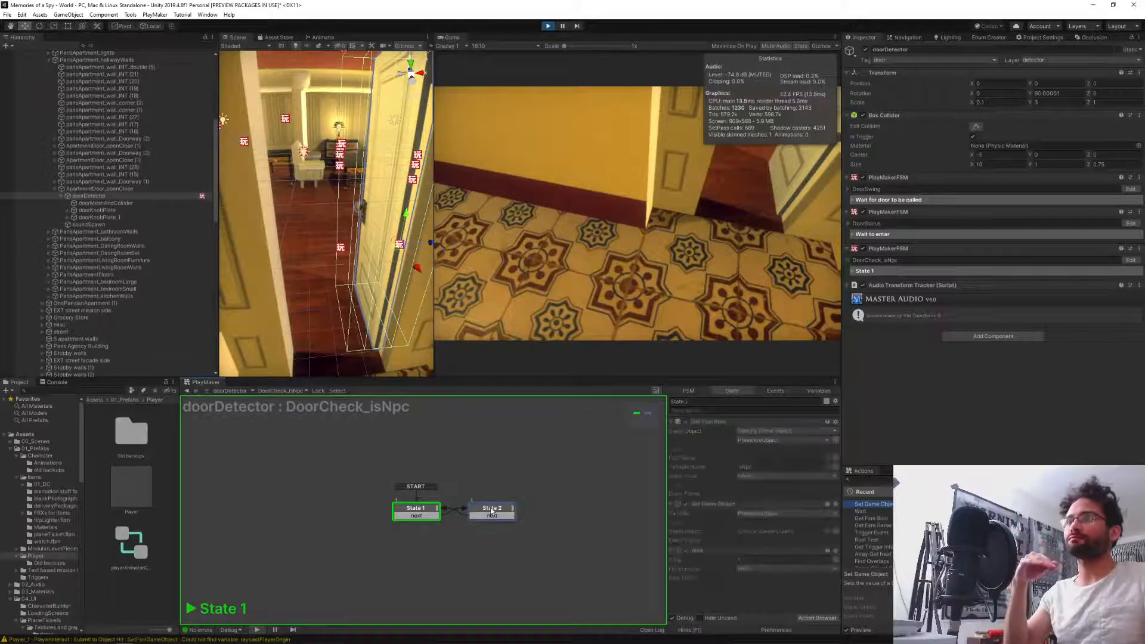
pyautogui.click(412, 508)
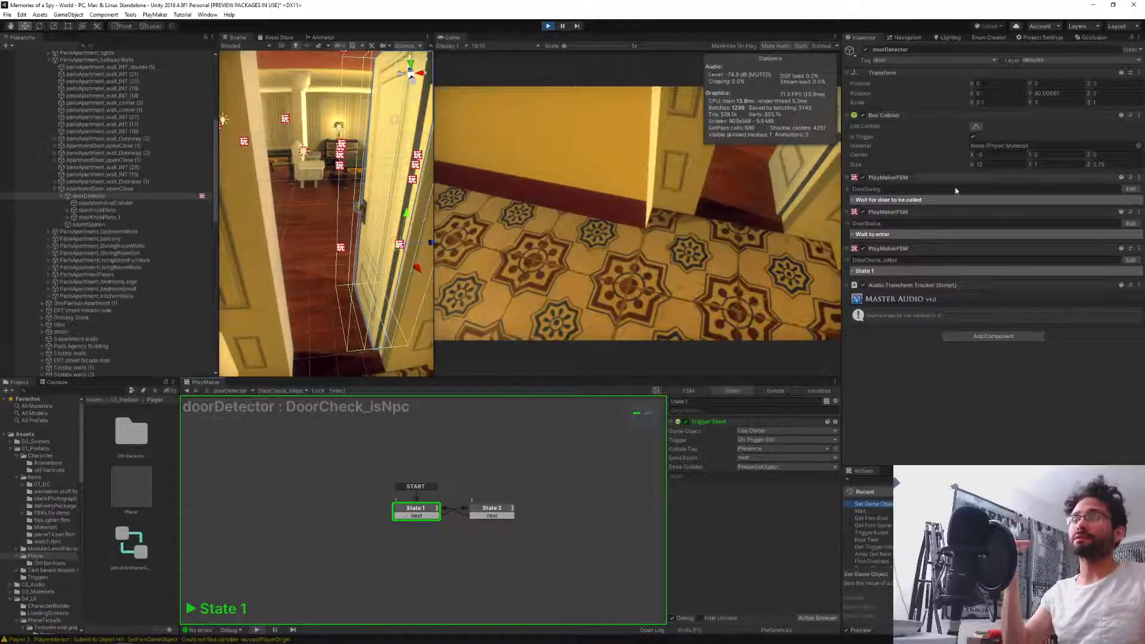
# Walk the player from the hallway into the apartment and close the door behind while monitoring DoorCheck_isNpc.
pyautogui.click(698, 255)
pyautogui.press('w')
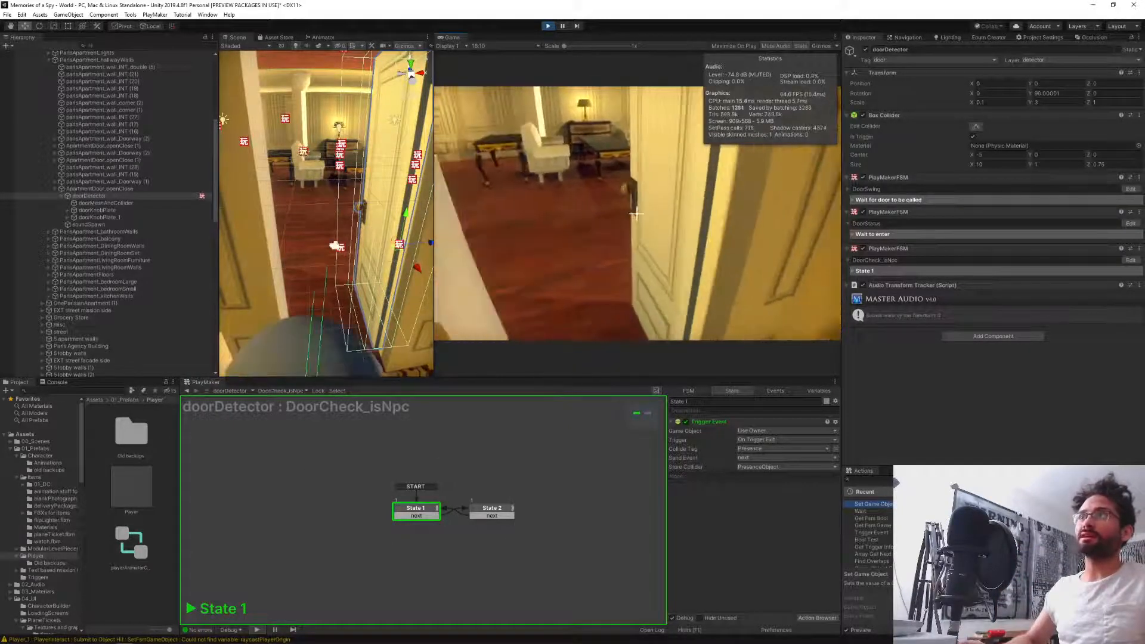
pyautogui.press('w')
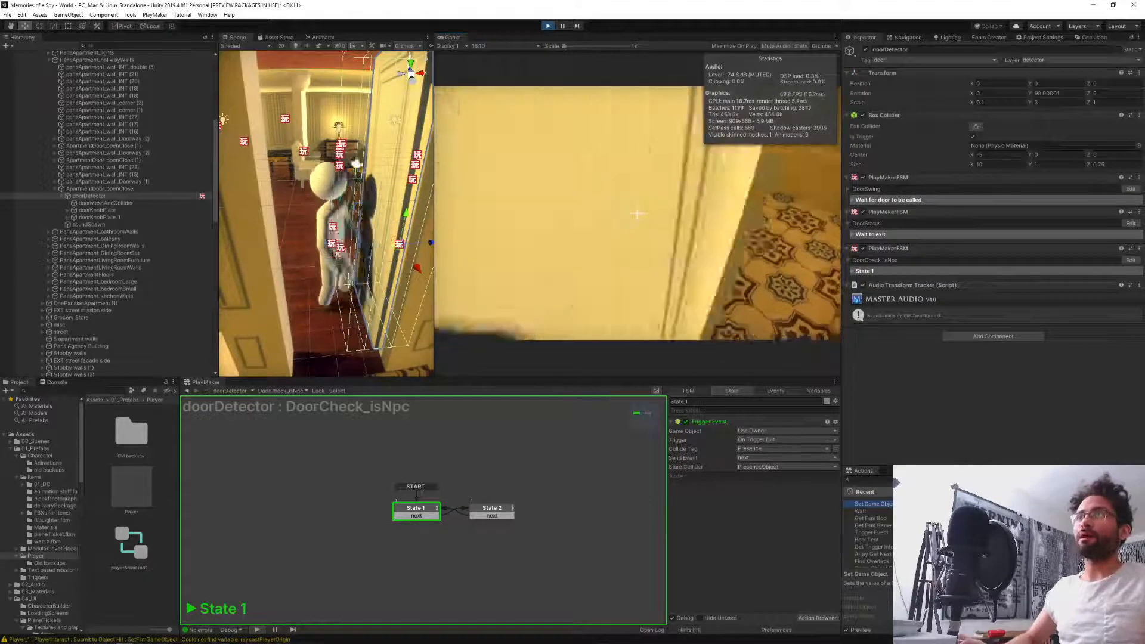
pyautogui.press('s')
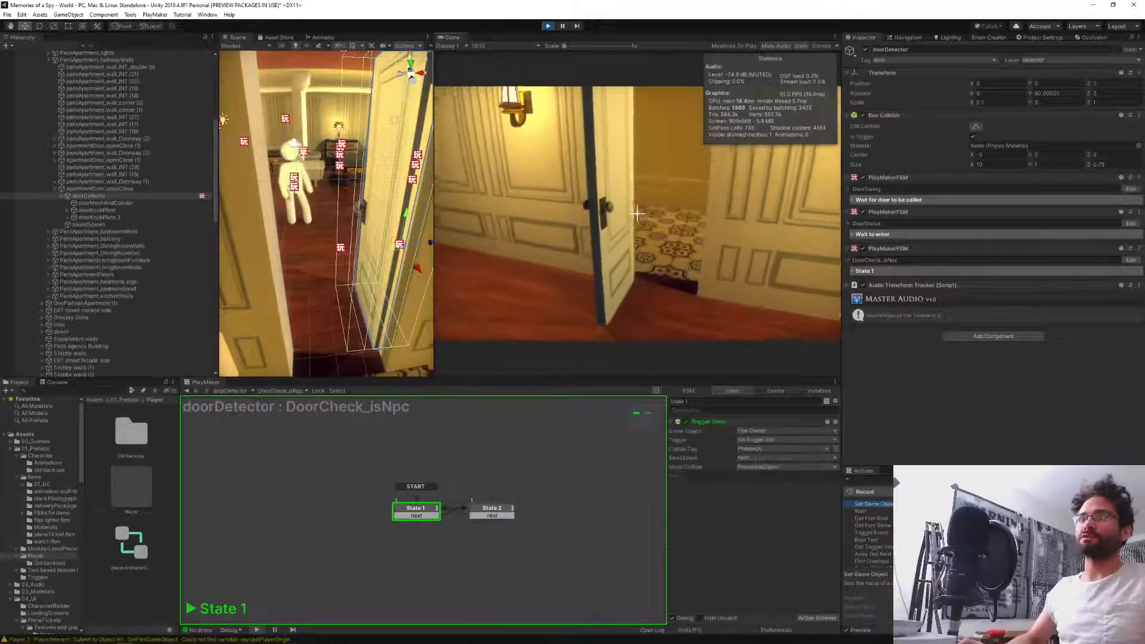
pyautogui.press('w')
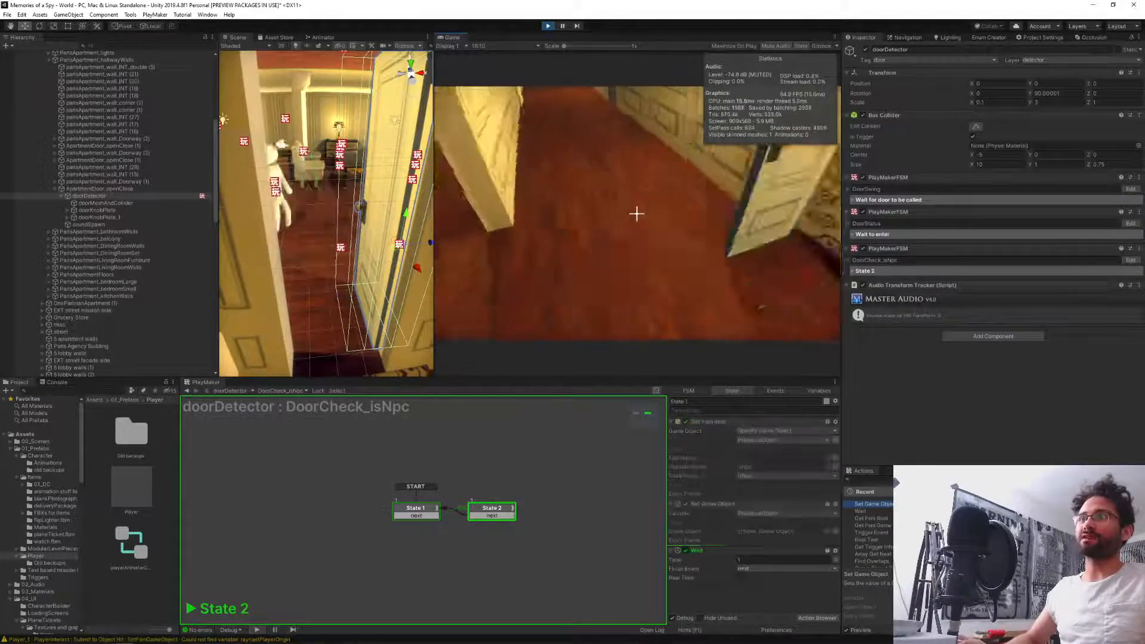
pyautogui.click(637, 214)
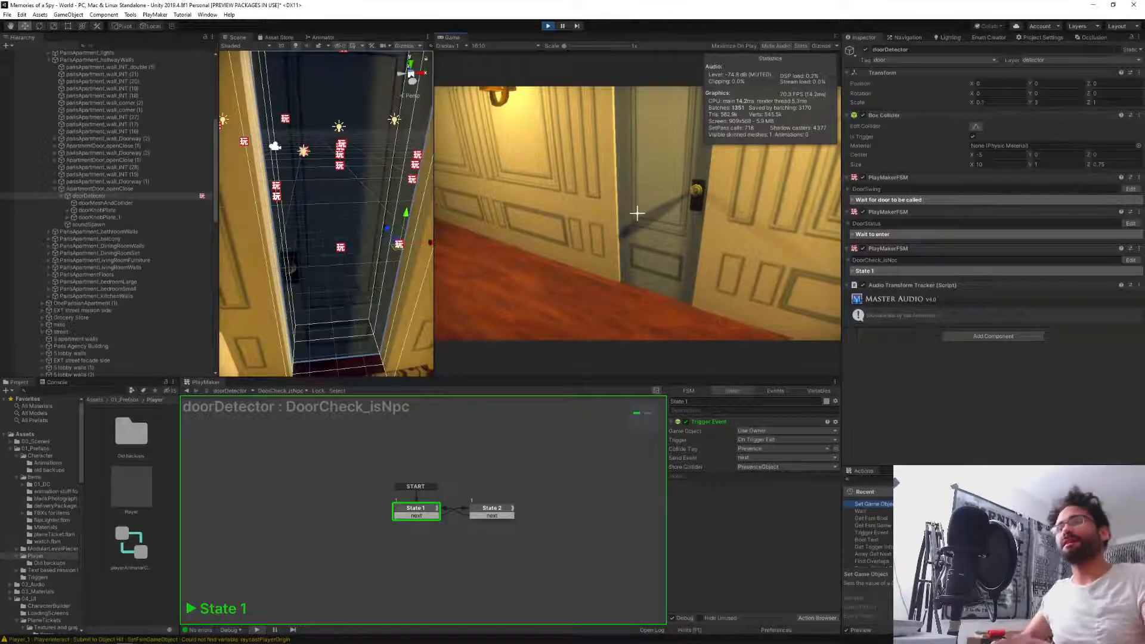
# Warp the player with the in-game console command playerWarp 0 and stop Play mode.
pyautogui.press('`')
pyautogui.write('player')
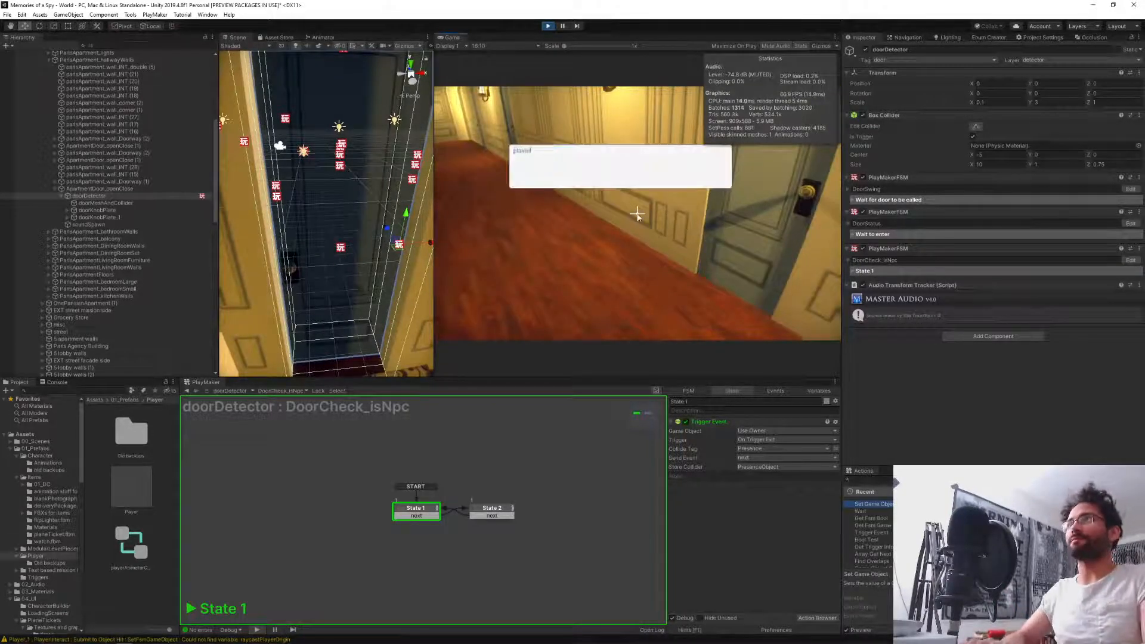
pyautogui.write('Wa')
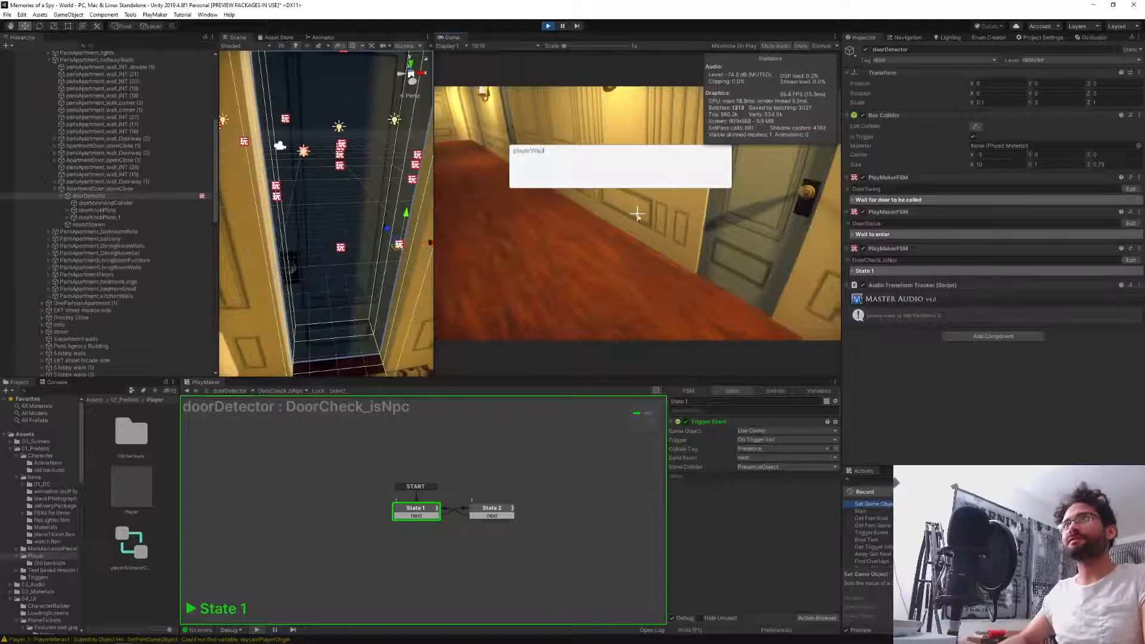
pyautogui.write('rp 0')
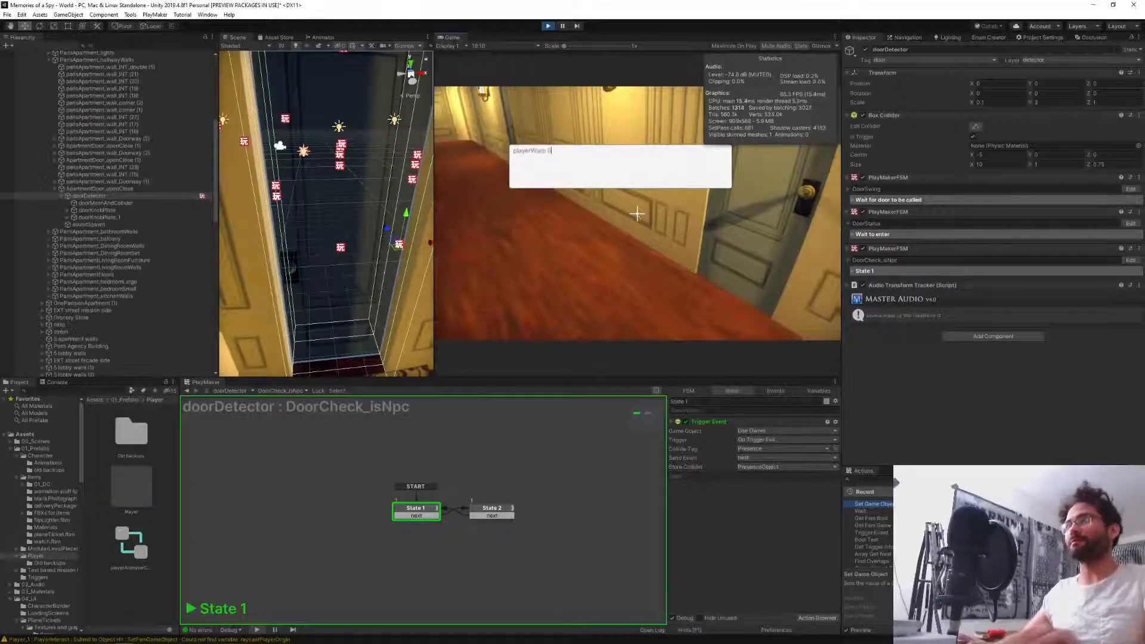
pyautogui.press('Return')
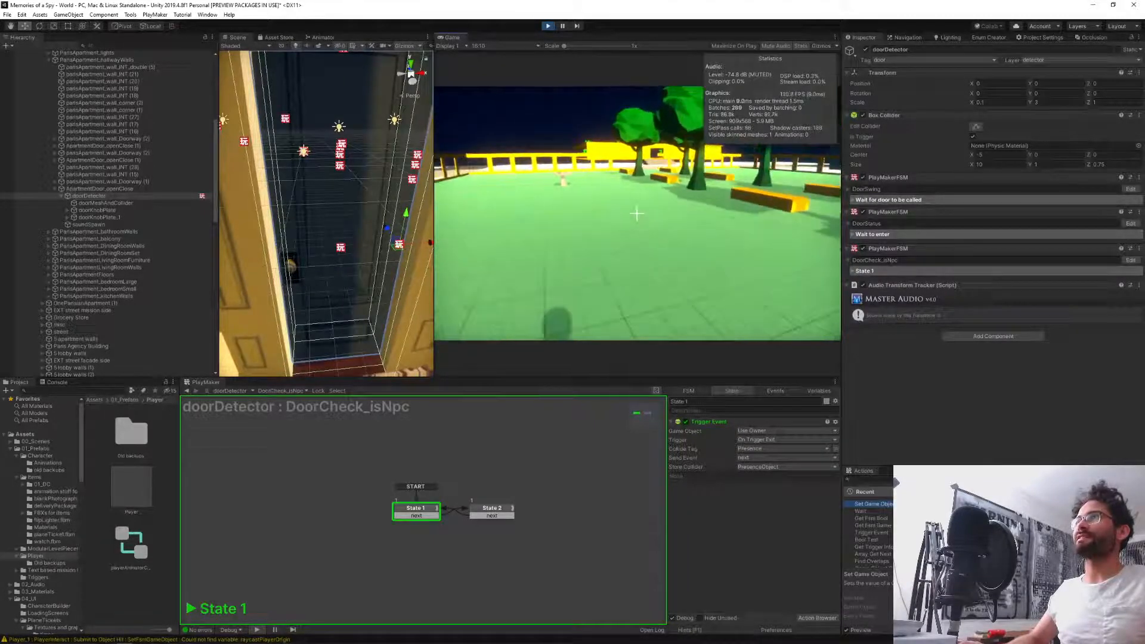
pyautogui.press('Escape')
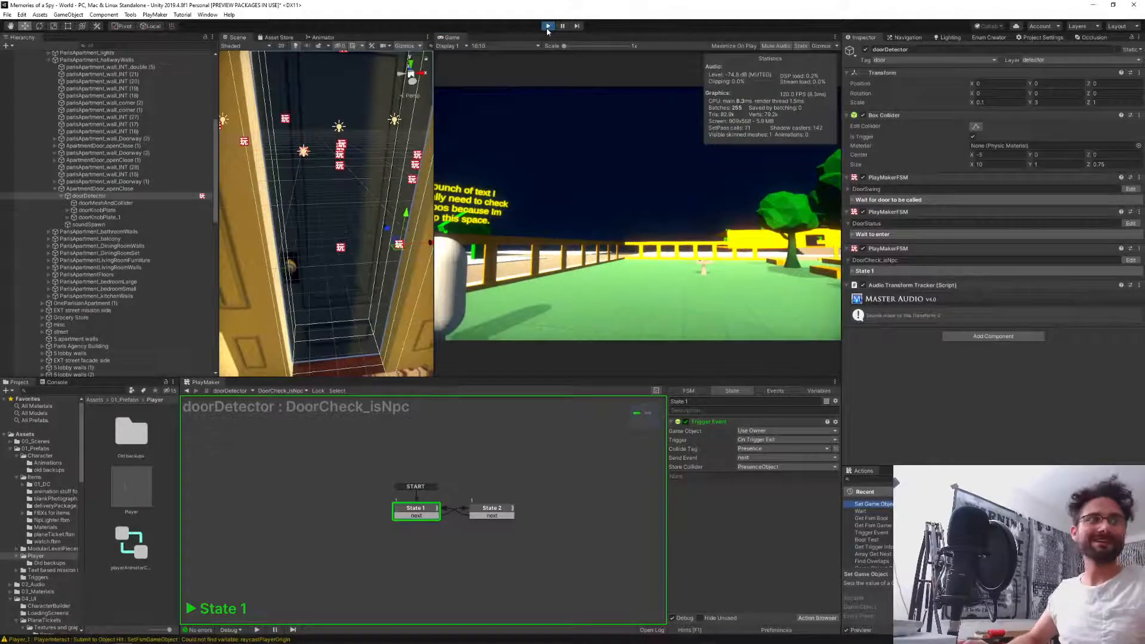
pyautogui.click(548, 26)
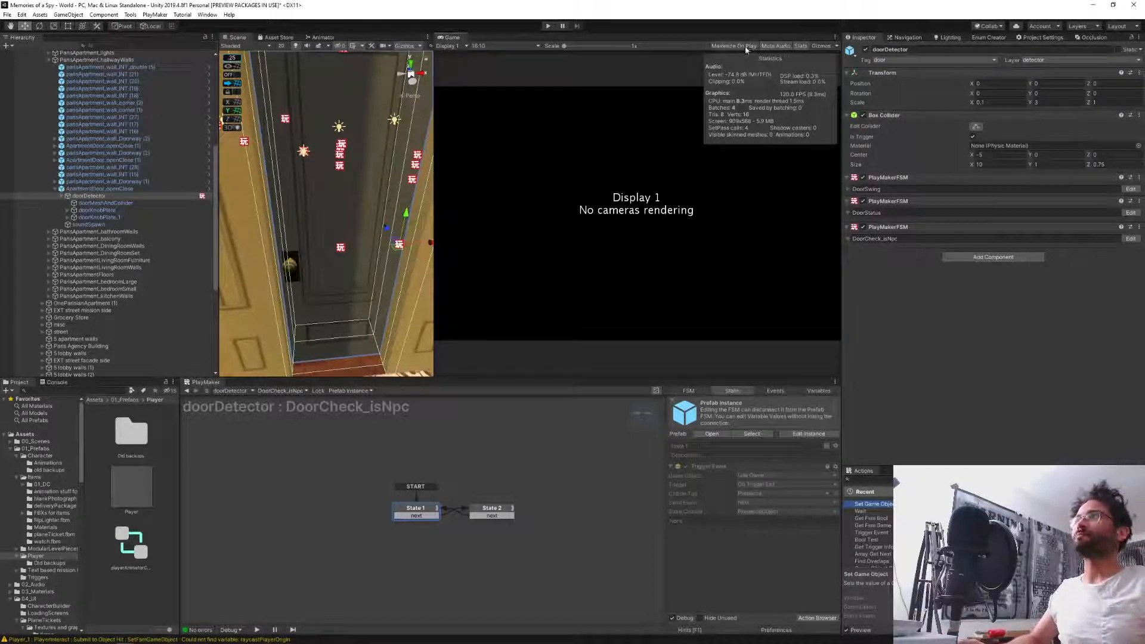
# Run the game with Maximize On Play enabled and warp the player using the console command playerWarp 3.
pyautogui.click(548, 26)
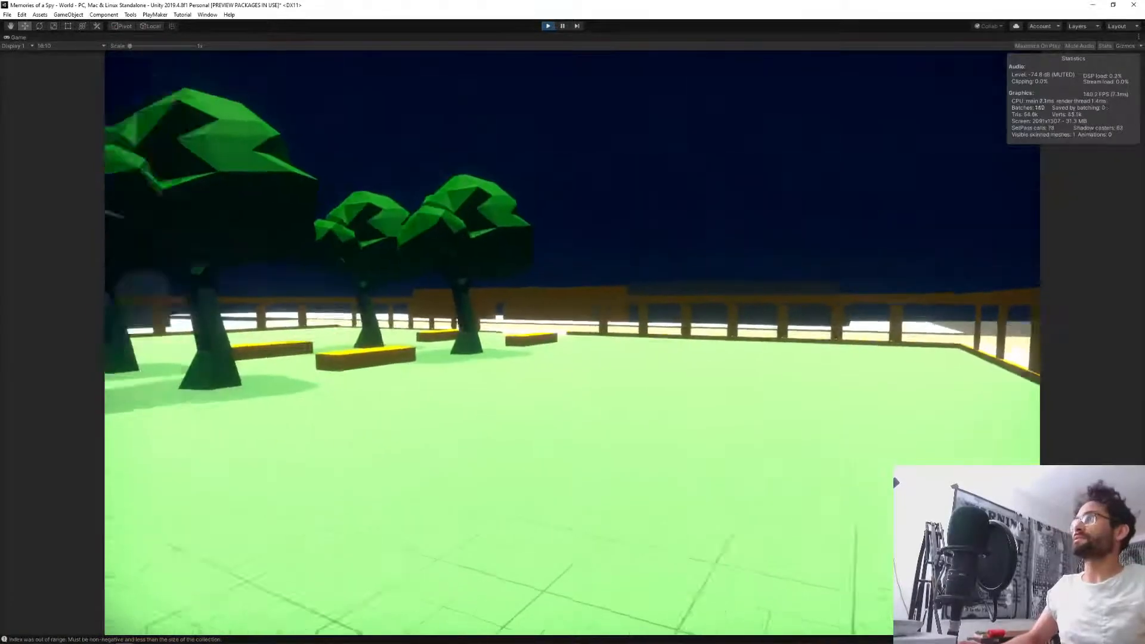
pyautogui.press('Return')
pyautogui.write('pla')
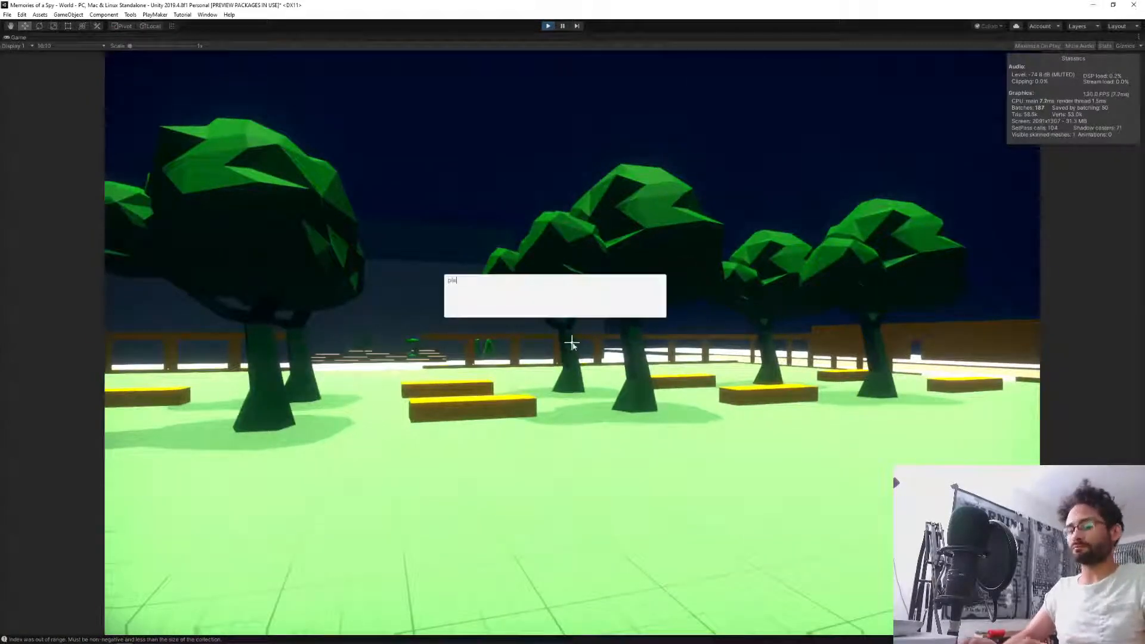
pyautogui.write('yerWarp 3')
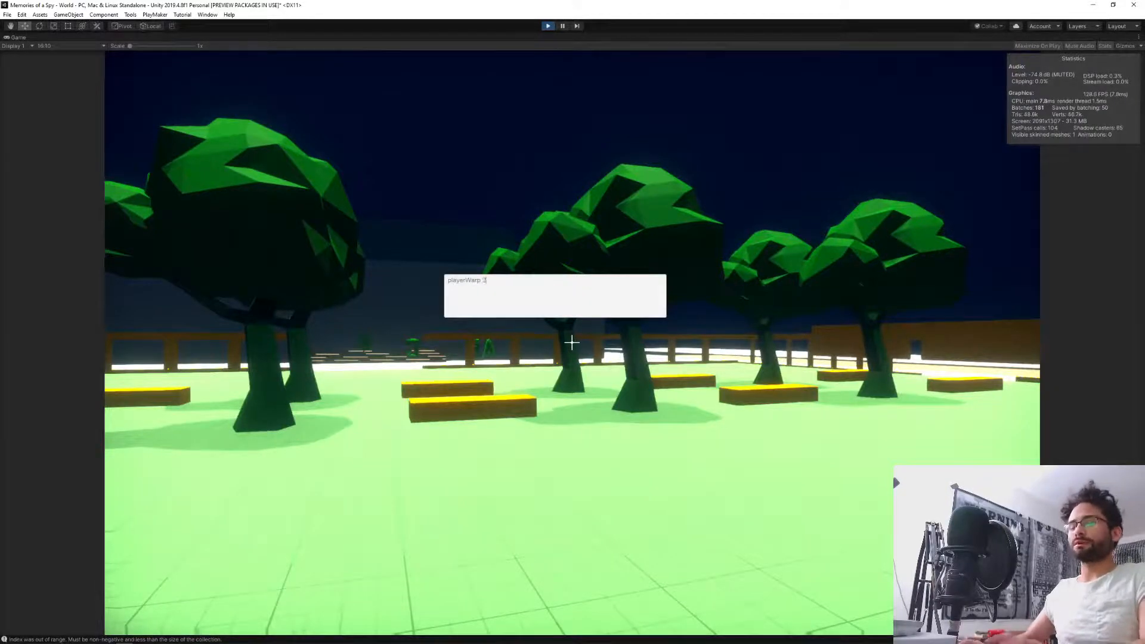
pyautogui.press('Return')
# Walk the player into the building and up the stairs to the apartment doorway where the NPCs gather.
pyautogui.press('w')
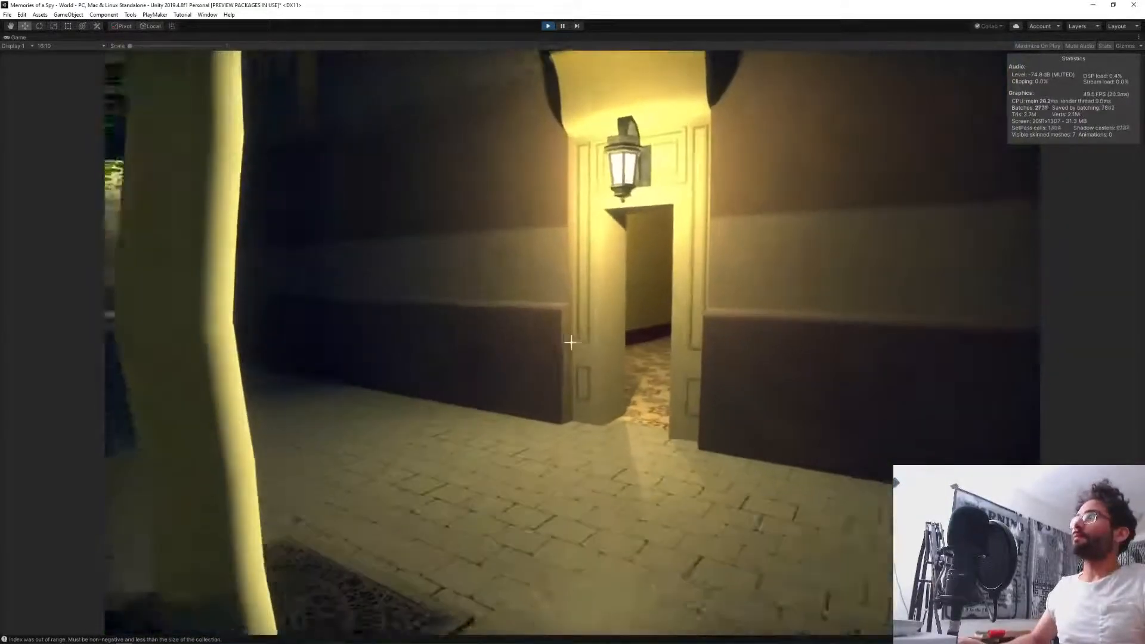
pyautogui.press('w')
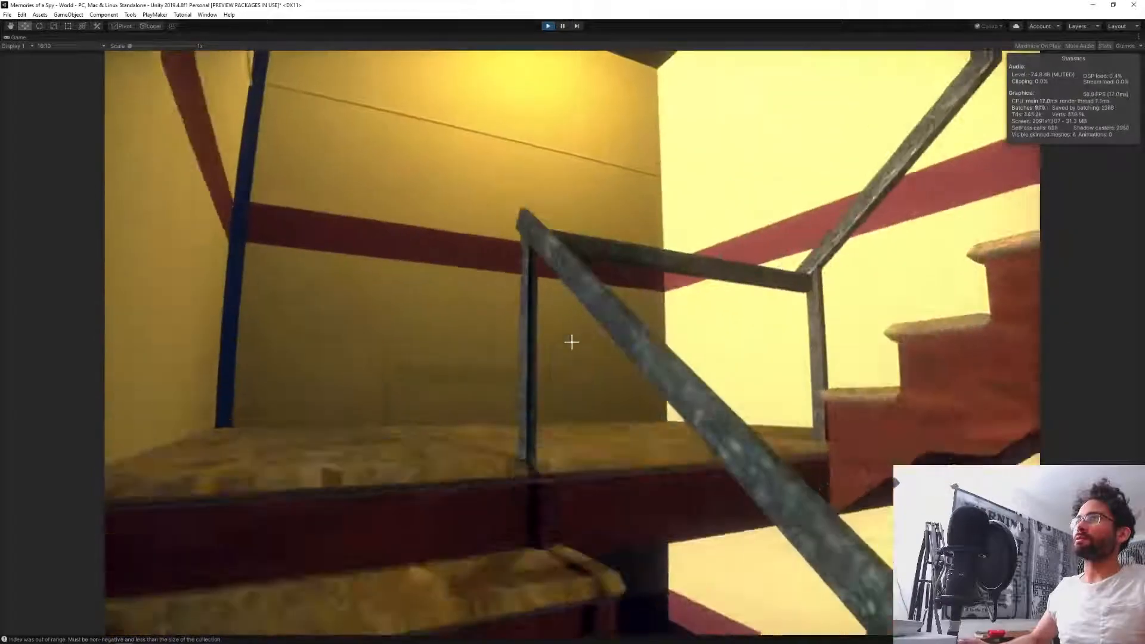
pyautogui.press('w')
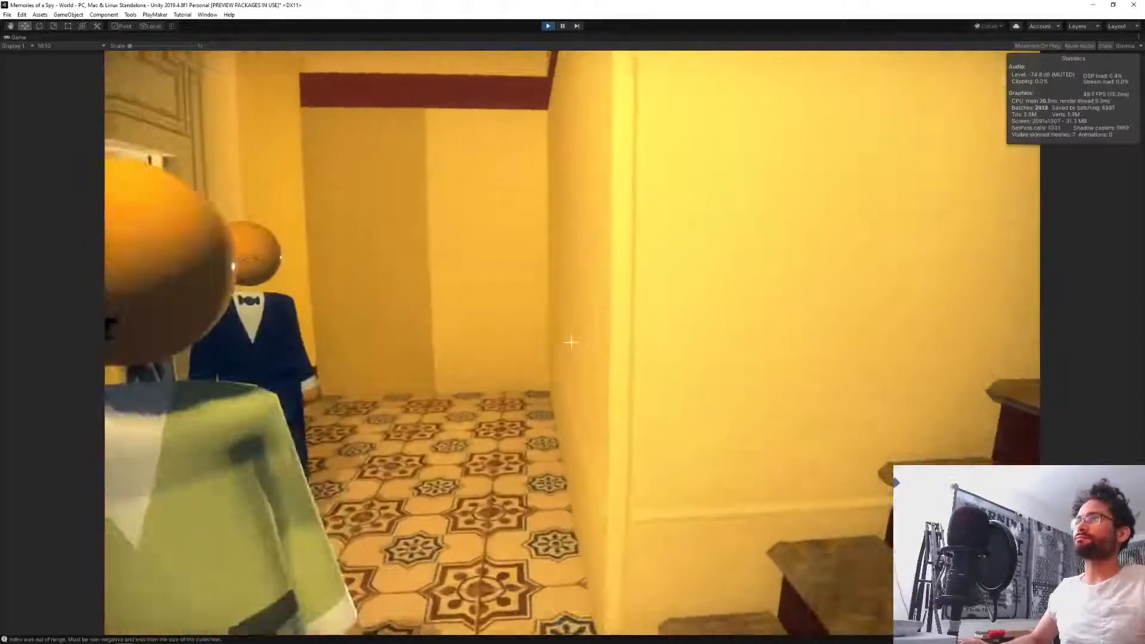
pyautogui.press('w')
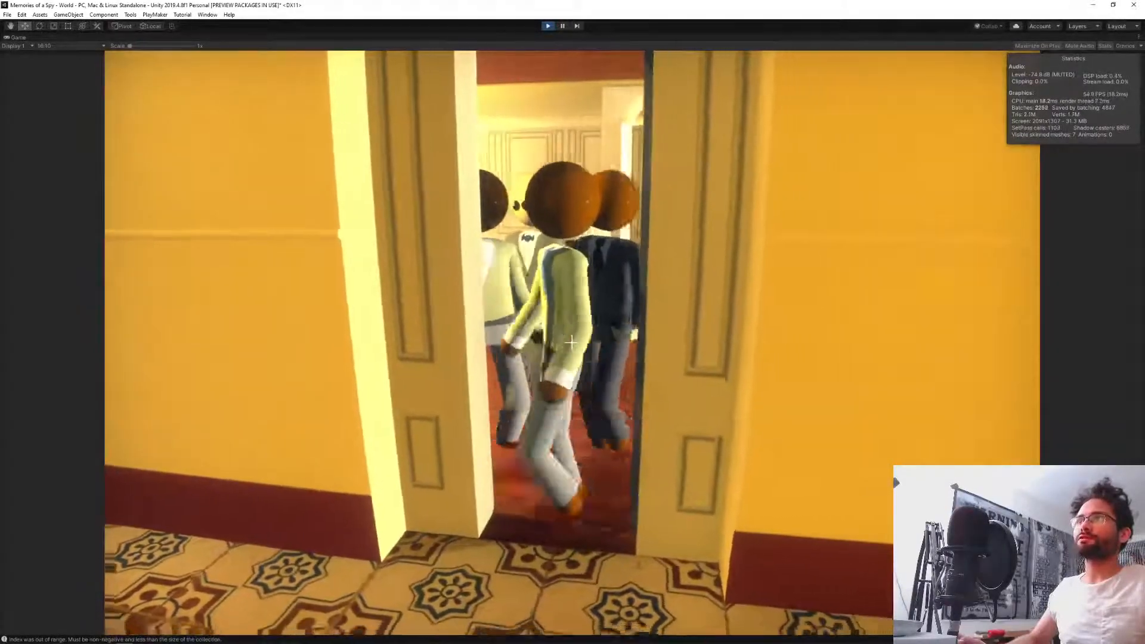
# Observe how the NPCs move through the open apartment doorway from several positions and stop Play mode.
pyautogui.press('s')
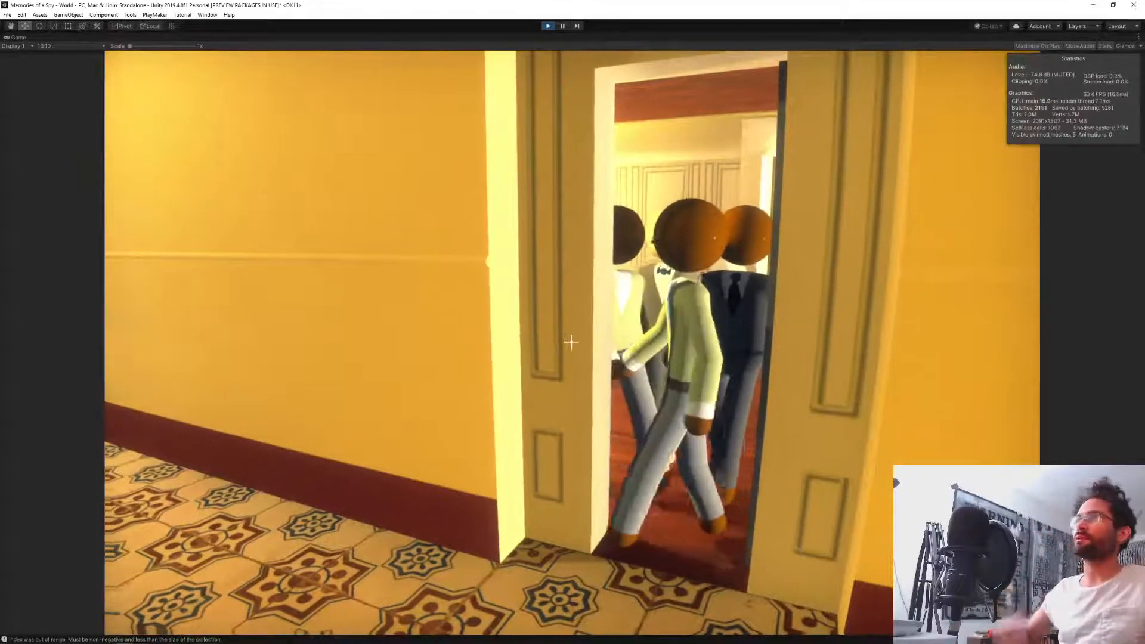
pyautogui.press('w')
pyautogui.press('s')
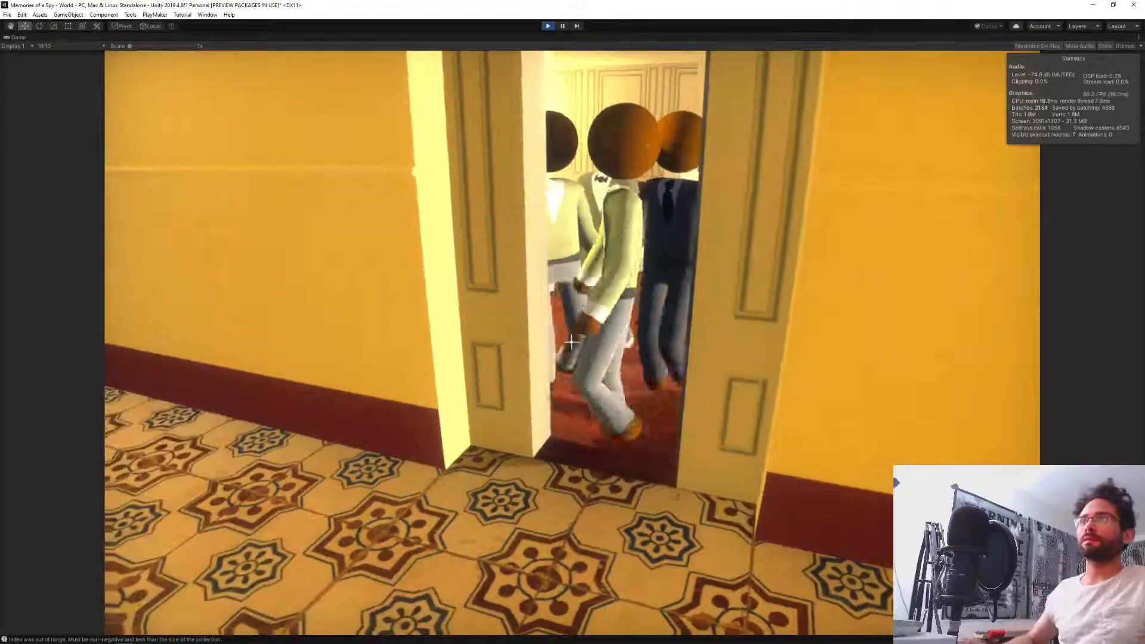
pyautogui.press('a')
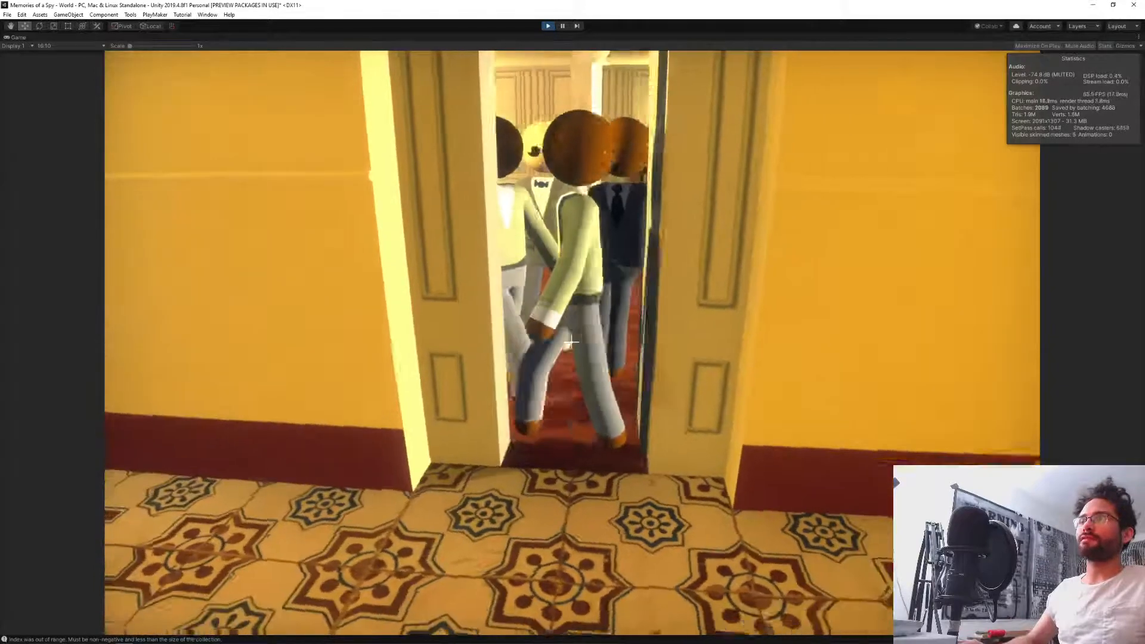
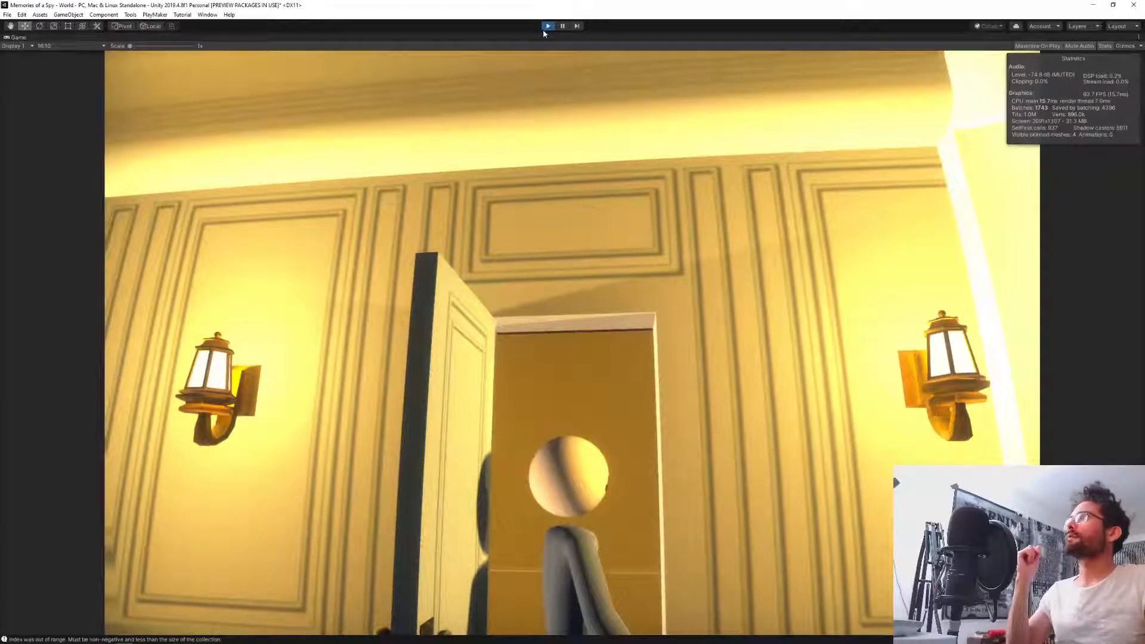
pyautogui.click(543, 30)
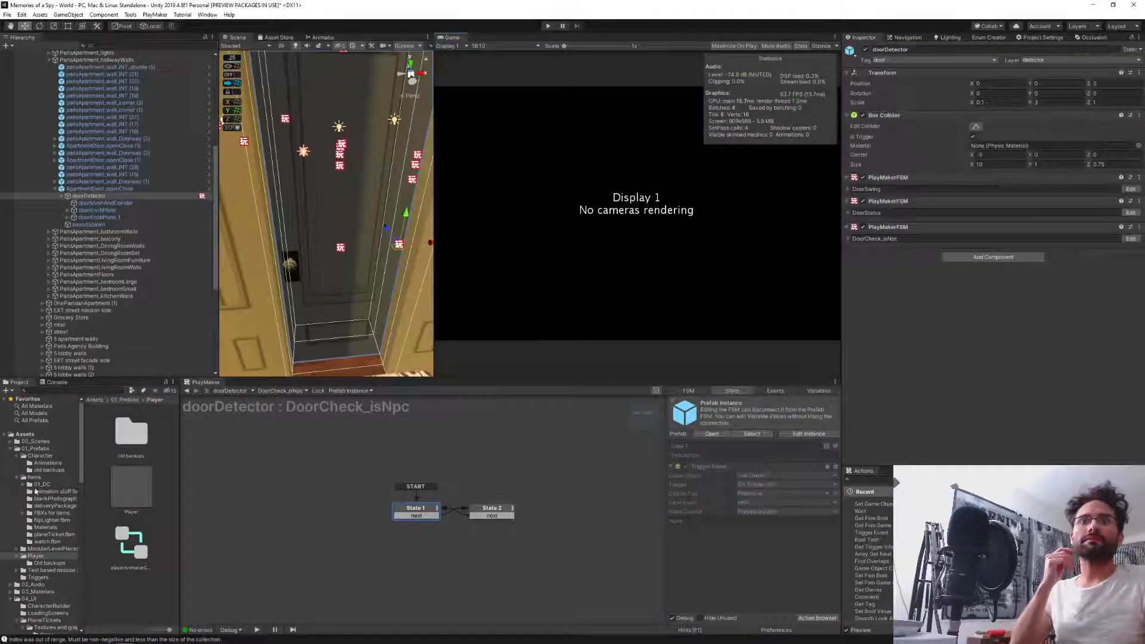
# Open the Npc prefab from the Character prefabs folder and select its root object.
pyautogui.click(37, 456)
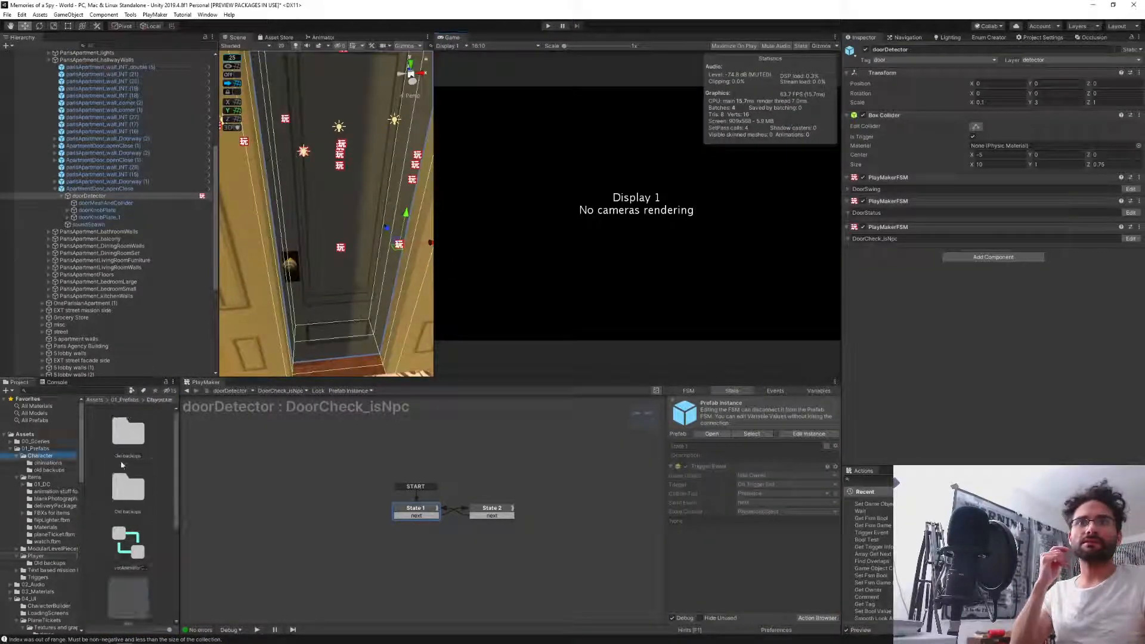
pyautogui.scroll(-1, 127, 583)
pyautogui.doubleClick(127, 574)
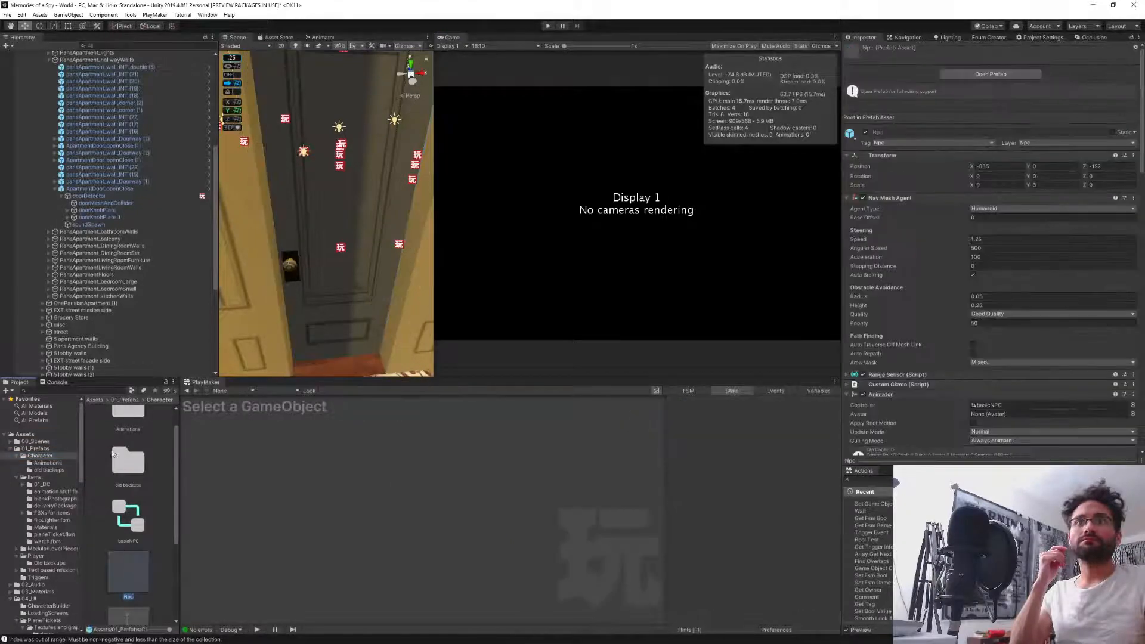
pyautogui.click(49, 65)
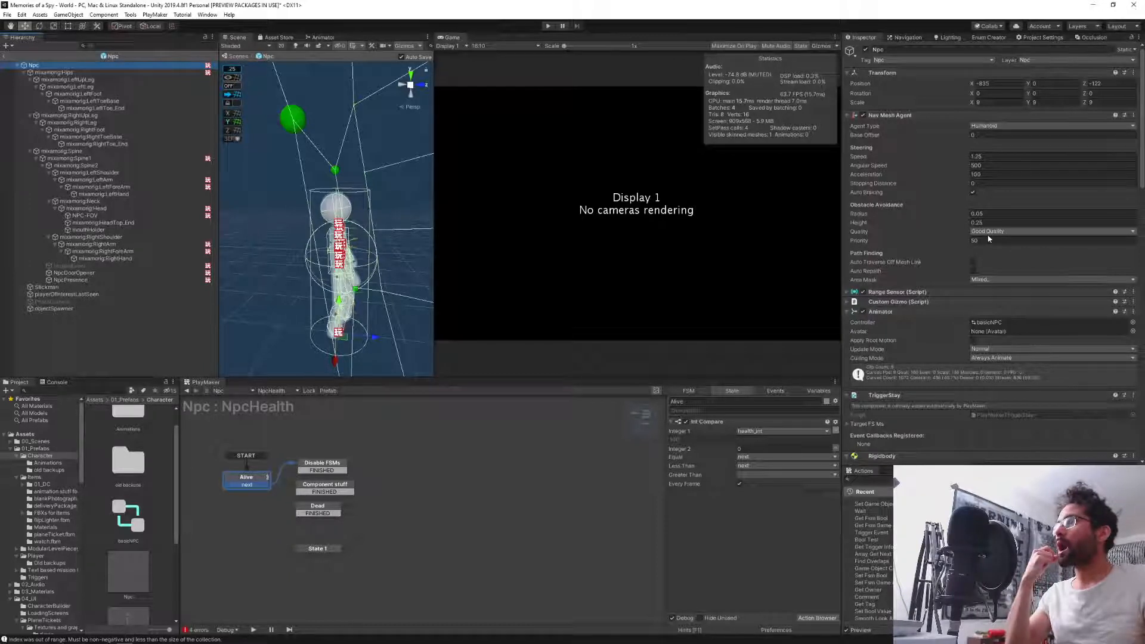
# Look through the Npc's components and check the Nav Mesh Agent's agent type, keeping Humanoid.
pyautogui.scroll(-5, 988, 239)
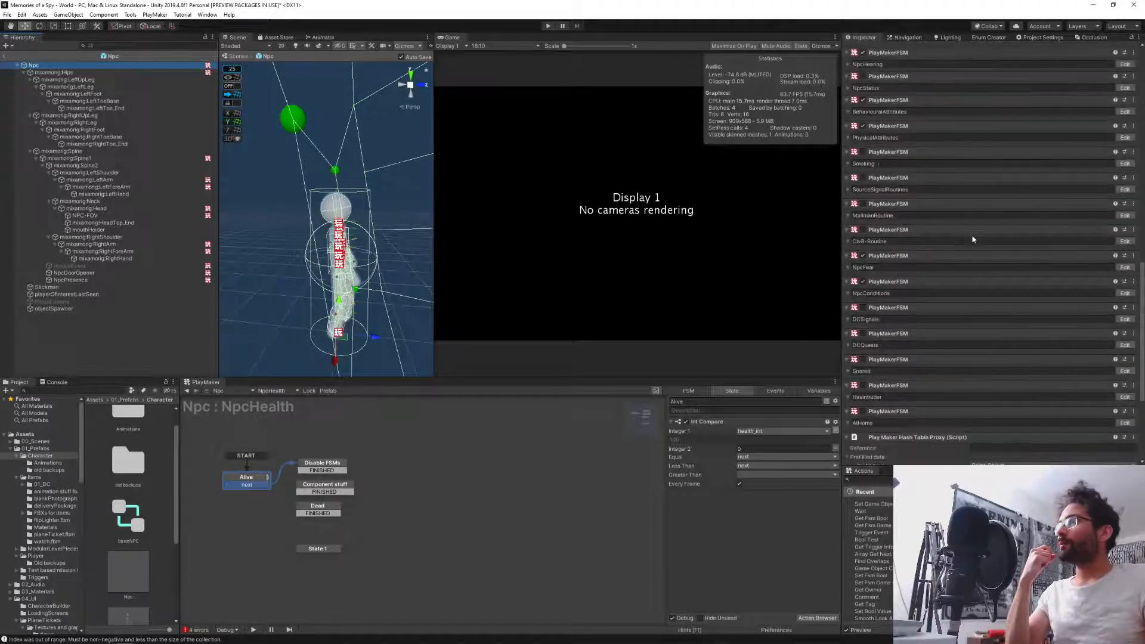
pyautogui.scroll(5, 973, 238)
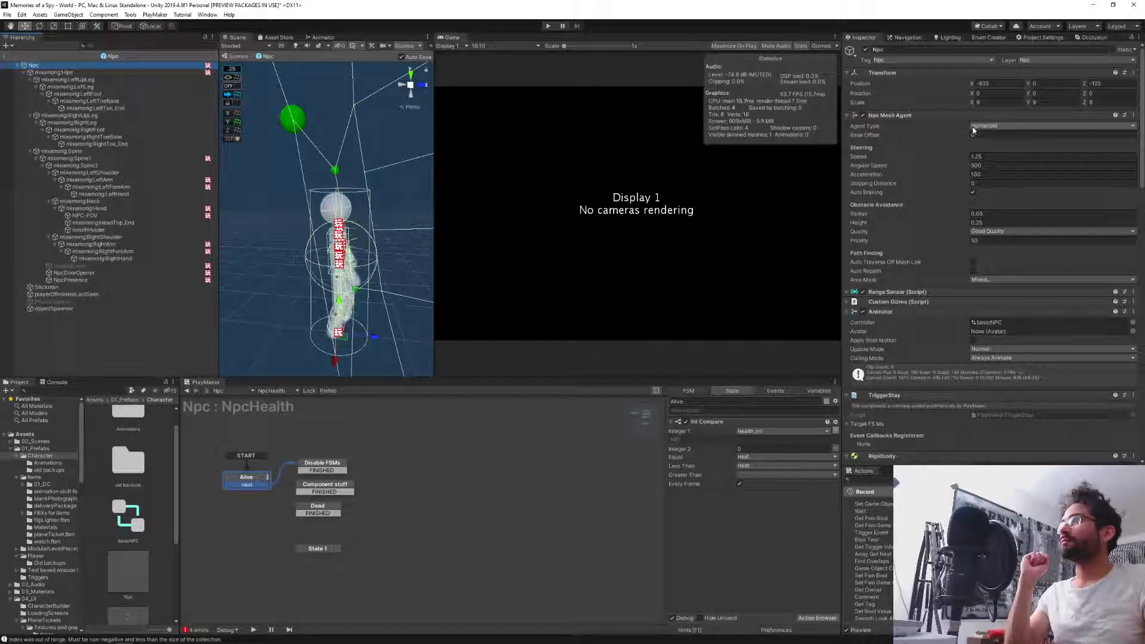
pyautogui.click(1003, 125)
pyautogui.click(990, 134)
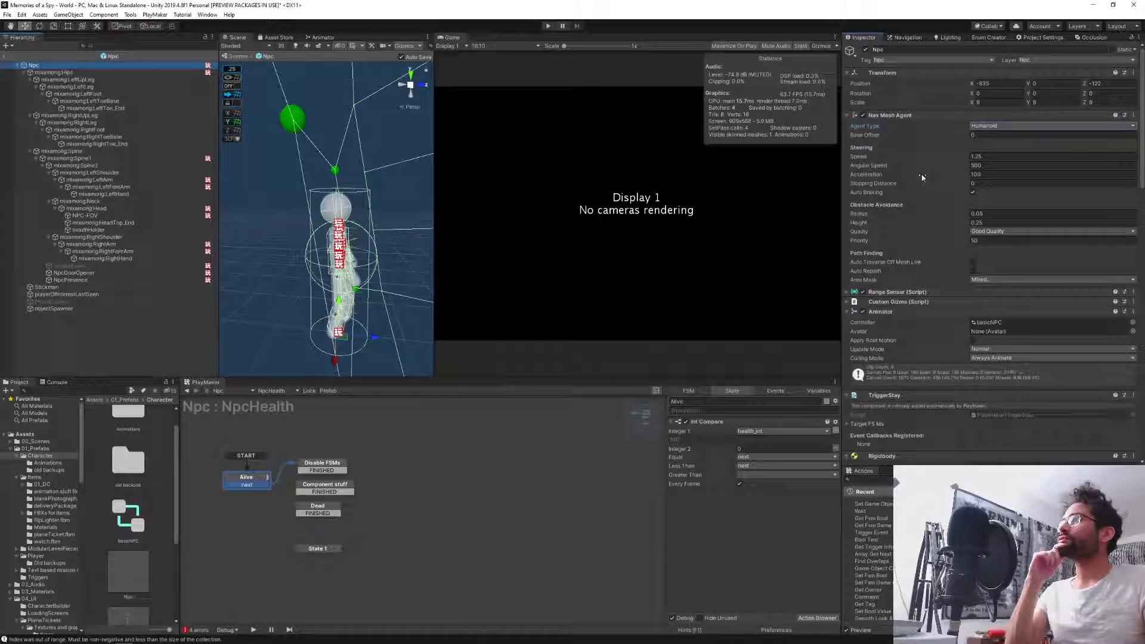
# Open the Nav Mesh Agent's reference page and read its property descriptions, including the one for Angular Speed.
pyautogui.click(1115, 115)
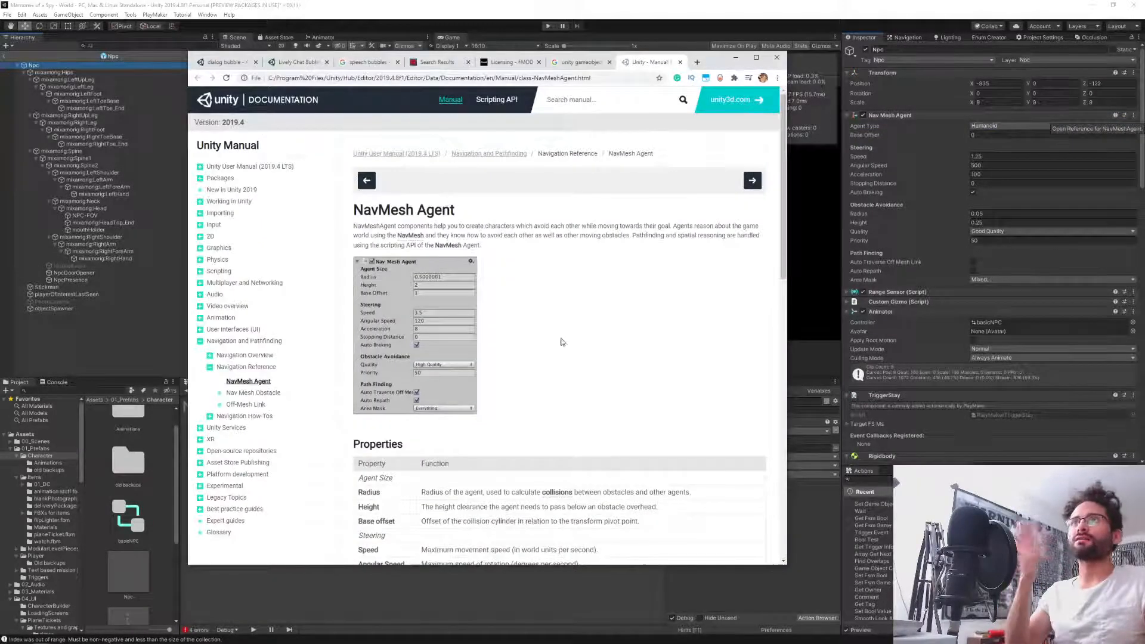
pyautogui.scroll(-5, 560, 342)
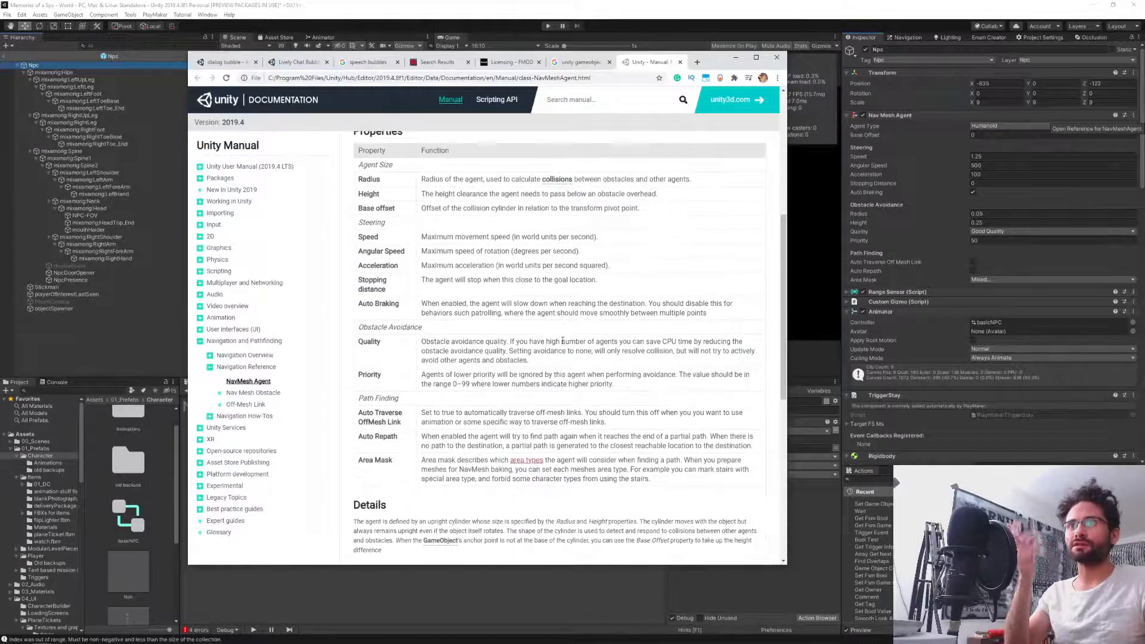
pyautogui.scroll(-4, 563, 342)
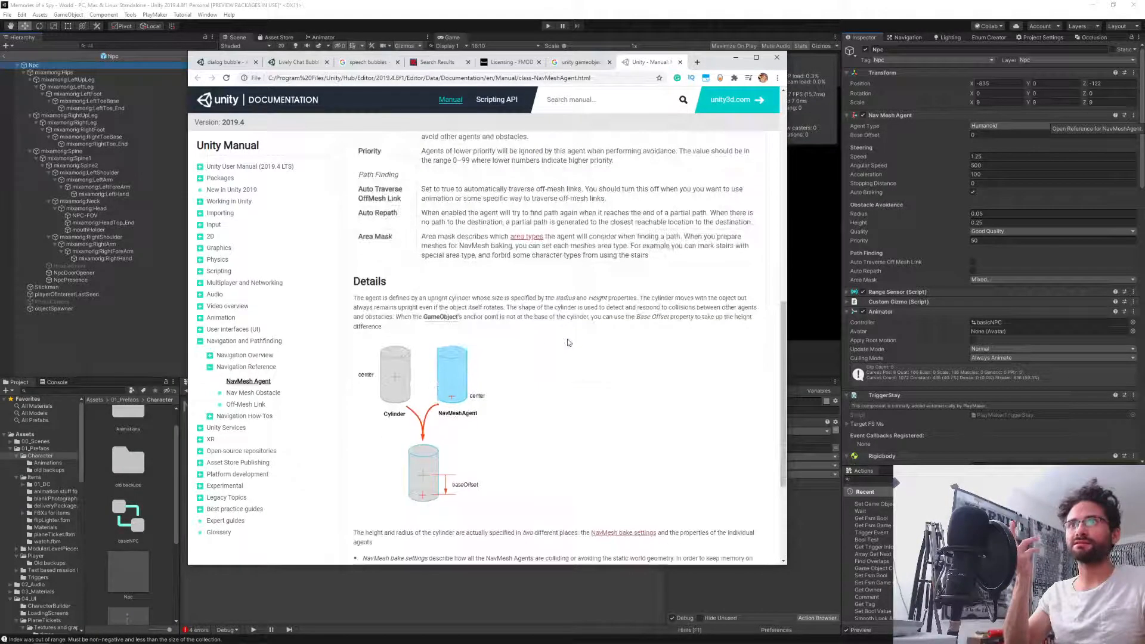
pyautogui.scroll(4, 567, 334)
pyautogui.moveTo(427, 252); pyautogui.dragTo(606, 260)
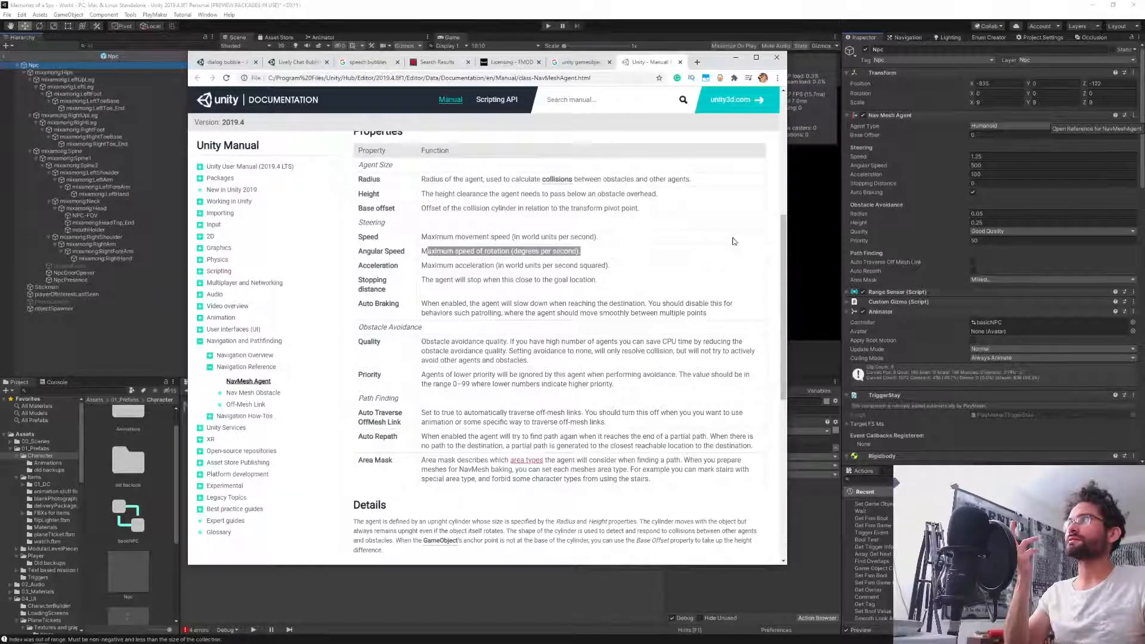
# Set the Nav Mesh Agent's obstacle avoidance radius to 0.04 and return from the Npc prefab to the scene.
pyautogui.click(987, 165)
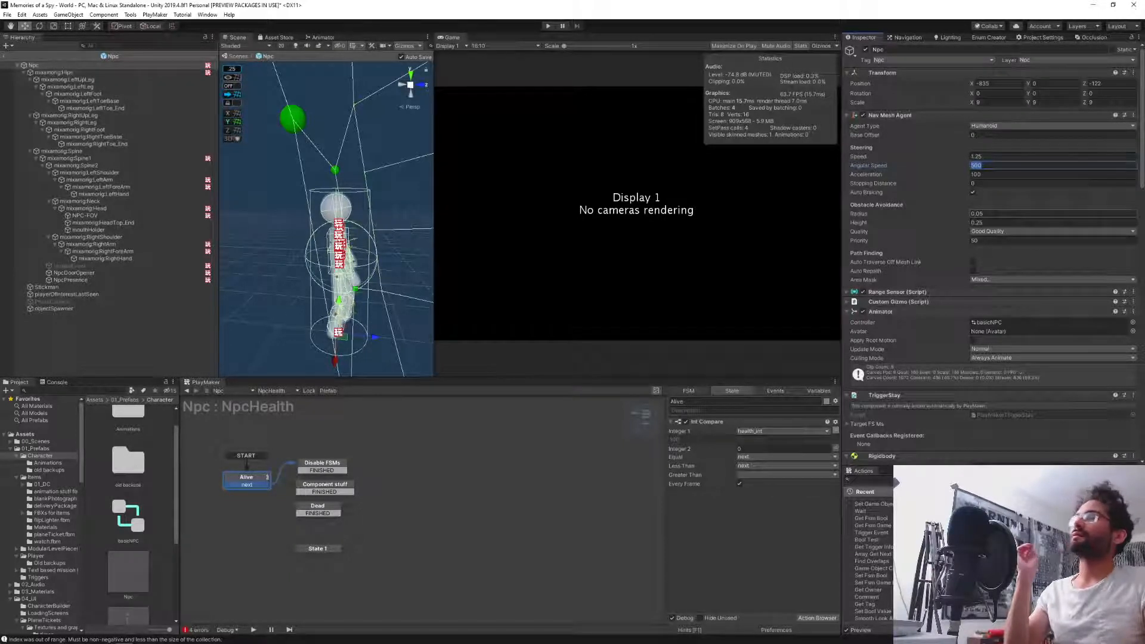
pyautogui.click(996, 214)
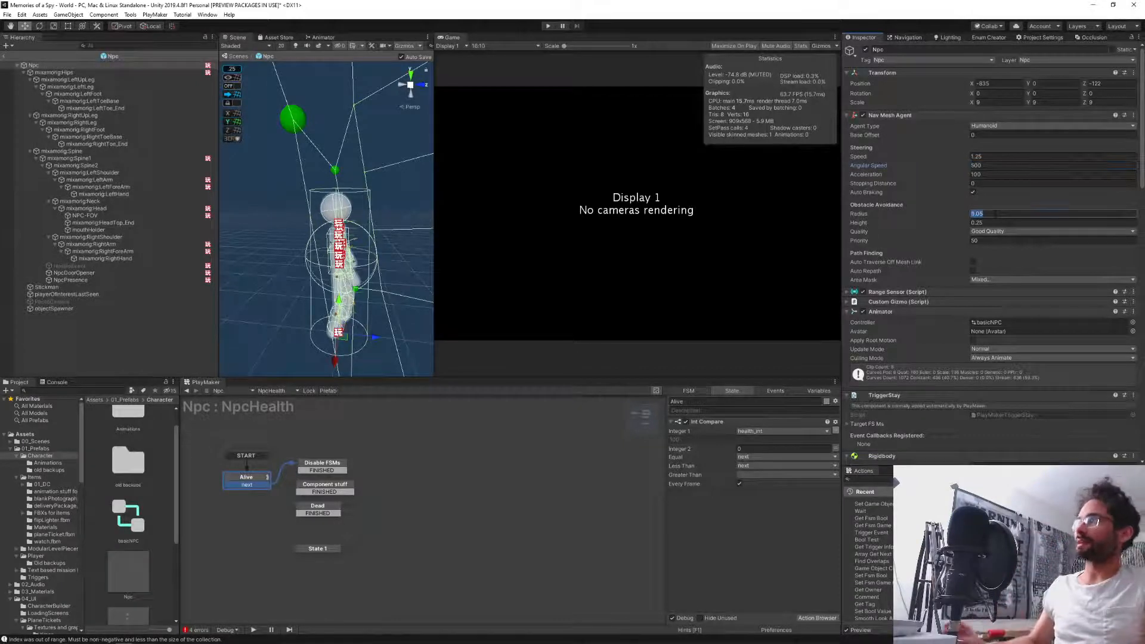
pyautogui.write('.04')
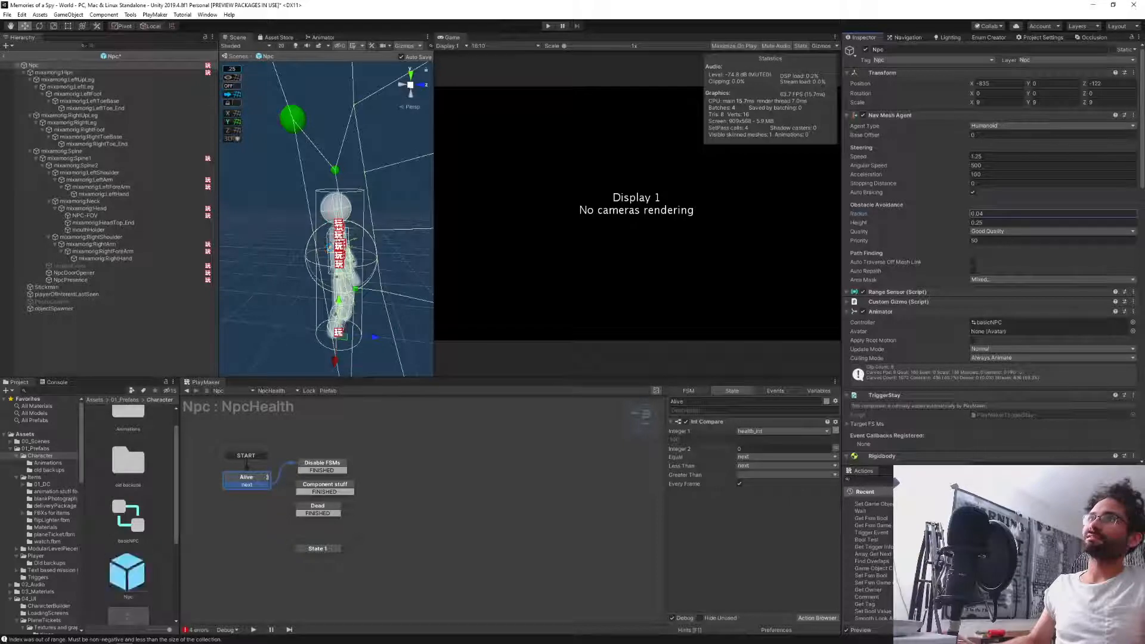
pyautogui.moveTo(424, 245); pyautogui.dragTo(386, 257, button='middle')
pyautogui.scroll(2, 386, 256)
pyautogui.keyDown('alt'); pyautogui.moveTo(287, 274); pyautogui.dragTo(332, 272); pyautogui.keyUp('alt')
pyautogui.press('d')
pyautogui.moveTo(332, 272); pyautogui.dragTo(289, 249, button='right')
pyautogui.press('w')
pyautogui.press('a')
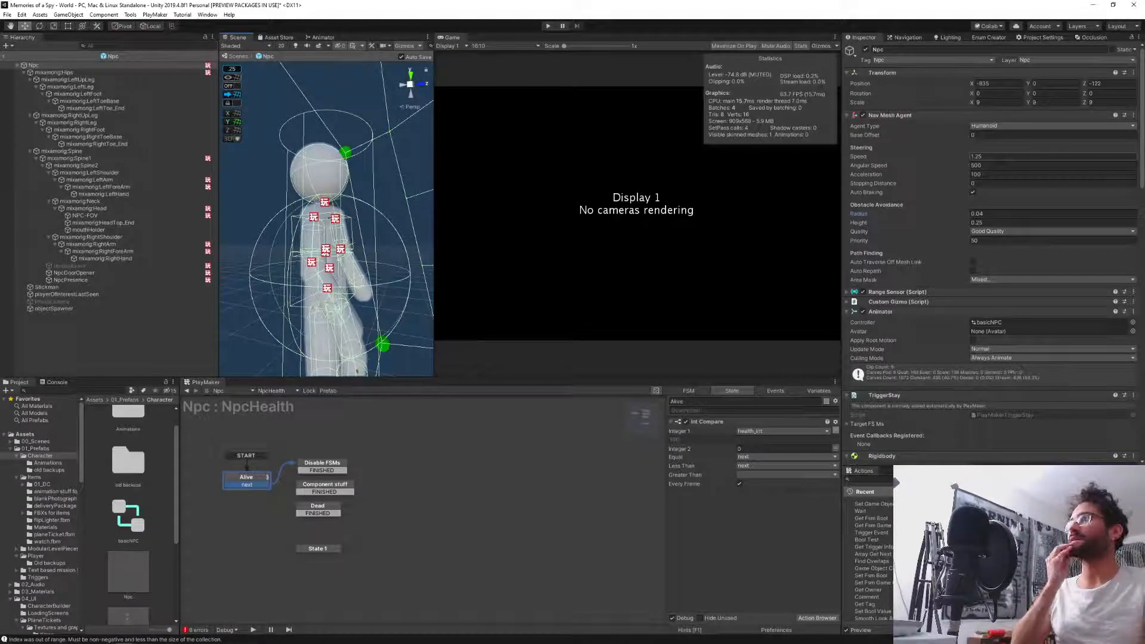
pyautogui.click(5, 57)
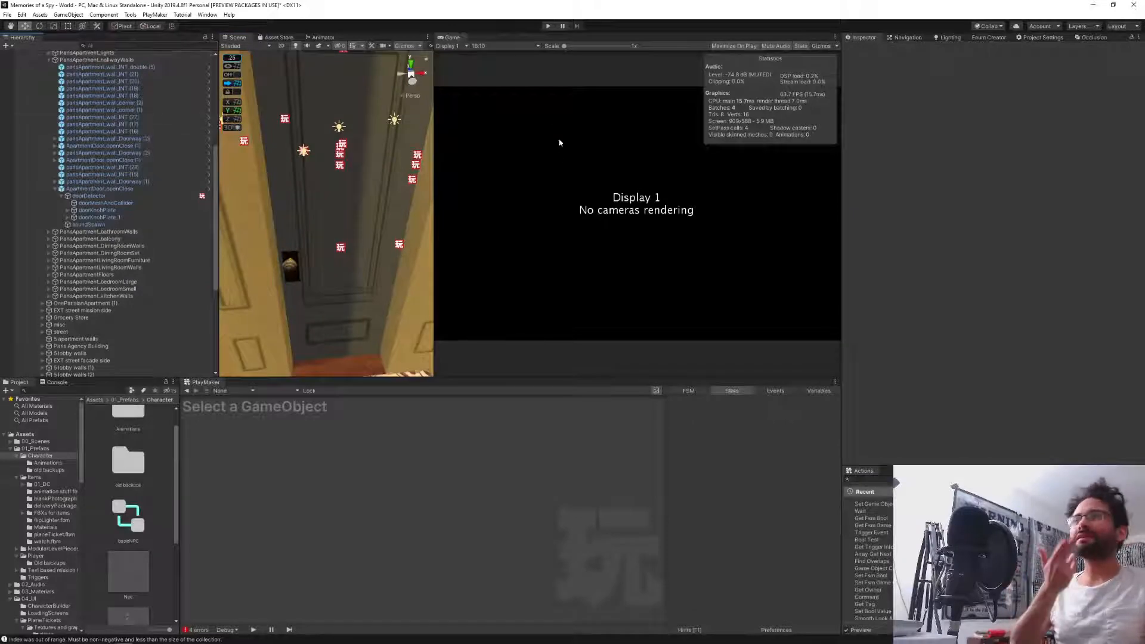
# Start Play mode and teleport the player to the street with the console command playerWarp 2.
pyautogui.click(547, 26)
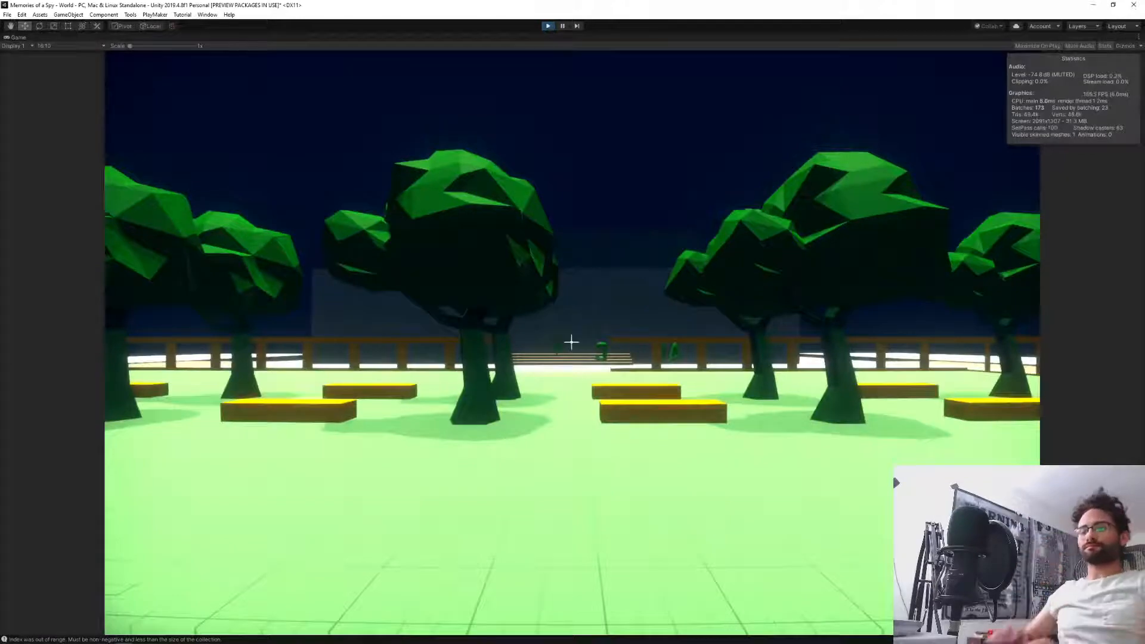
pyautogui.write('playerWarp 2')
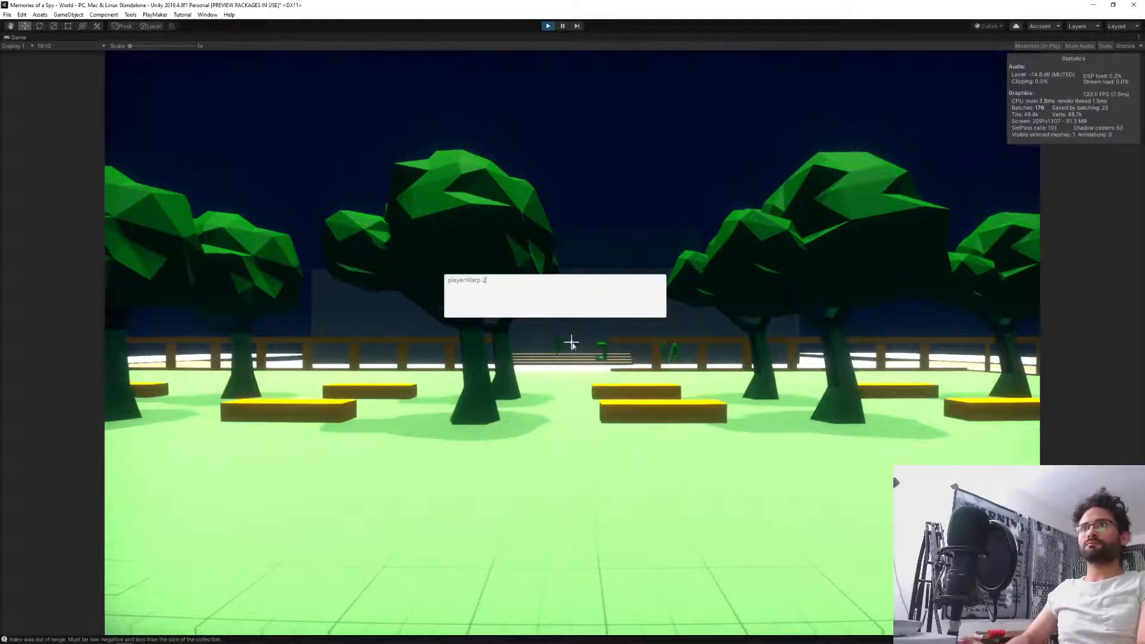
pyautogui.press('Return')
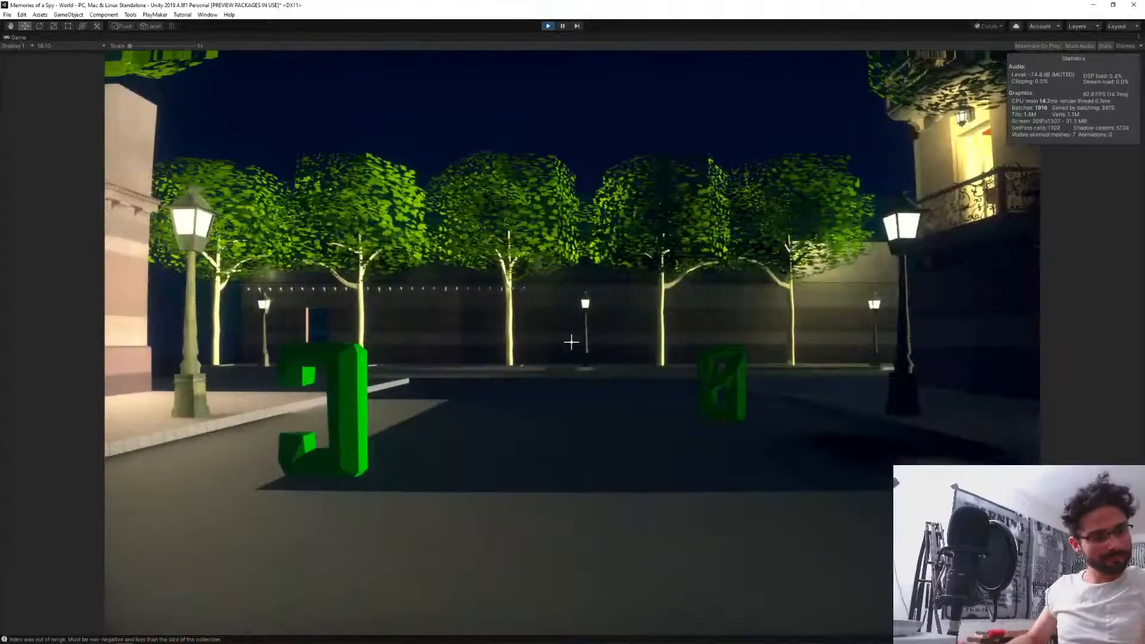
# Walk the player across the street, into the lit building entrance and up to the blue apartment door.
pyautogui.press('w')
pyautogui.press('w')
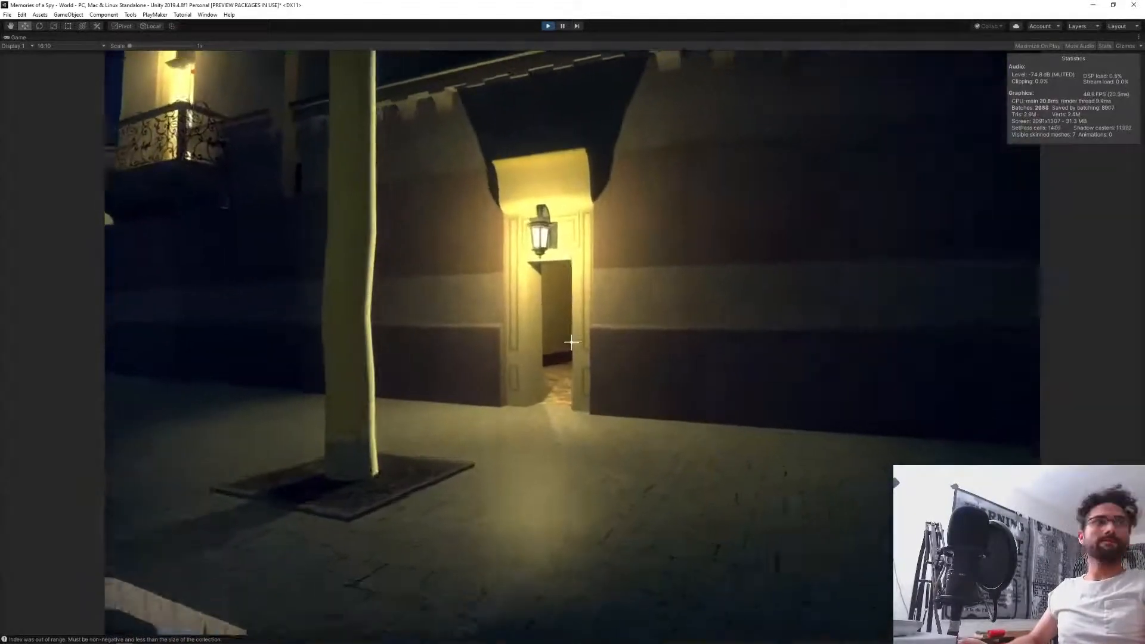
pyautogui.press('w')
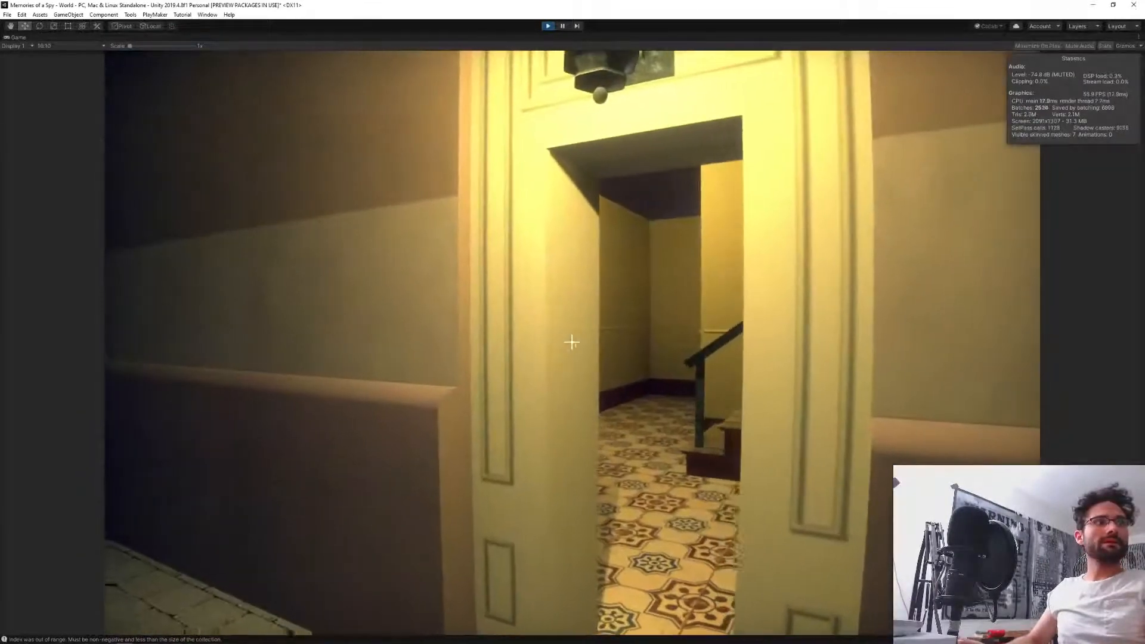
pyautogui.press('w')
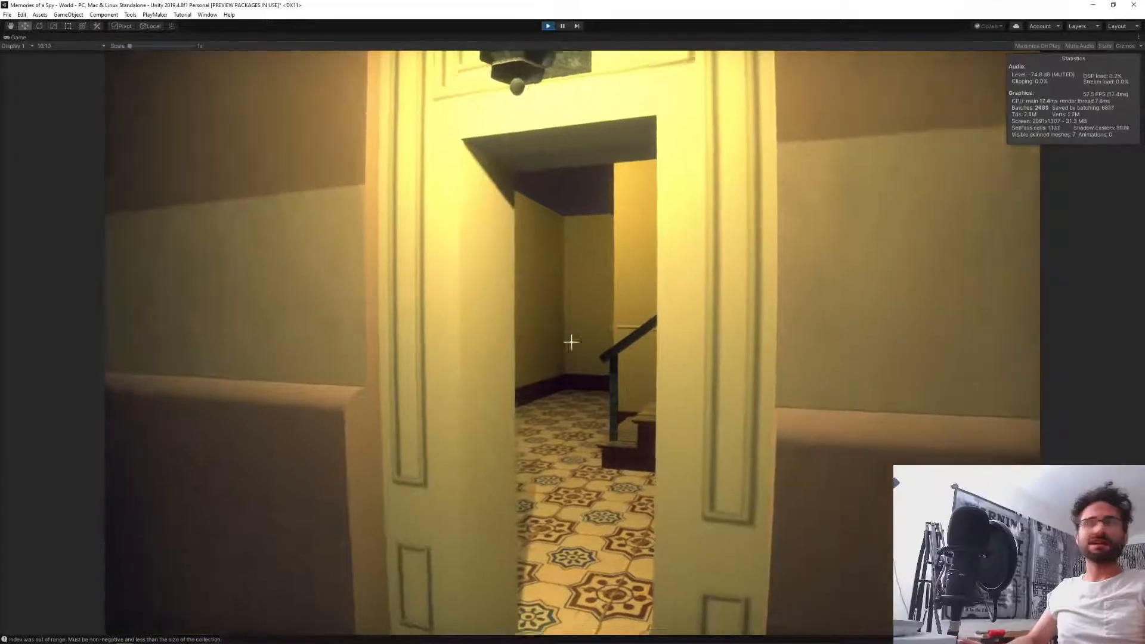
pyautogui.press('w')
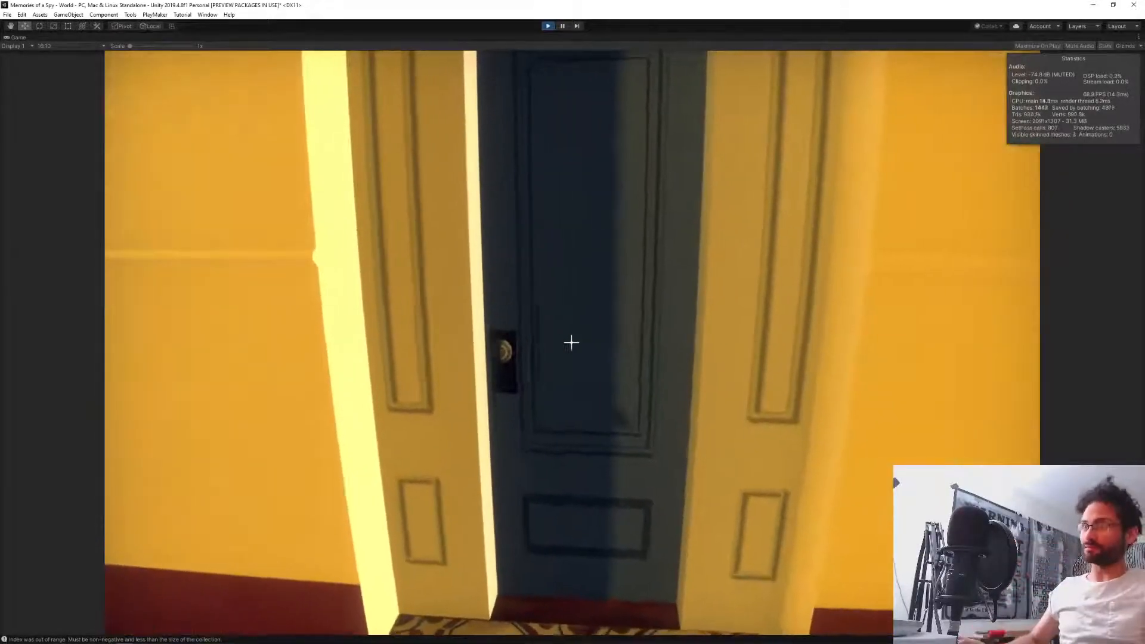
# Test opening and closing the apartment door as the player from several positions, and stop Play mode.
pyautogui.click(571, 342)
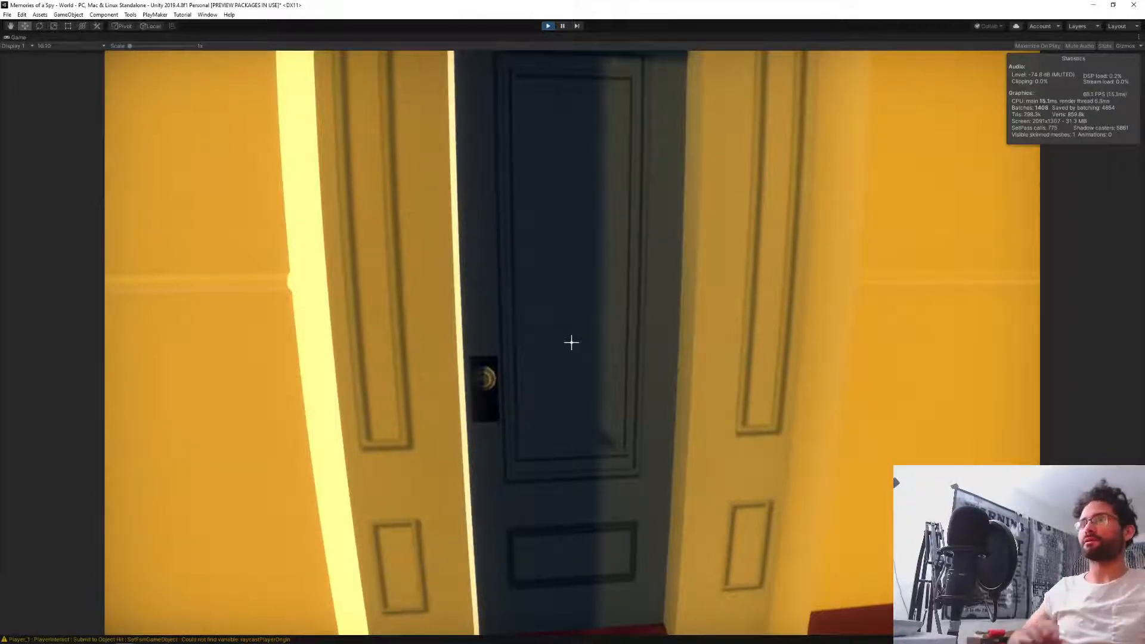
pyautogui.press('d')
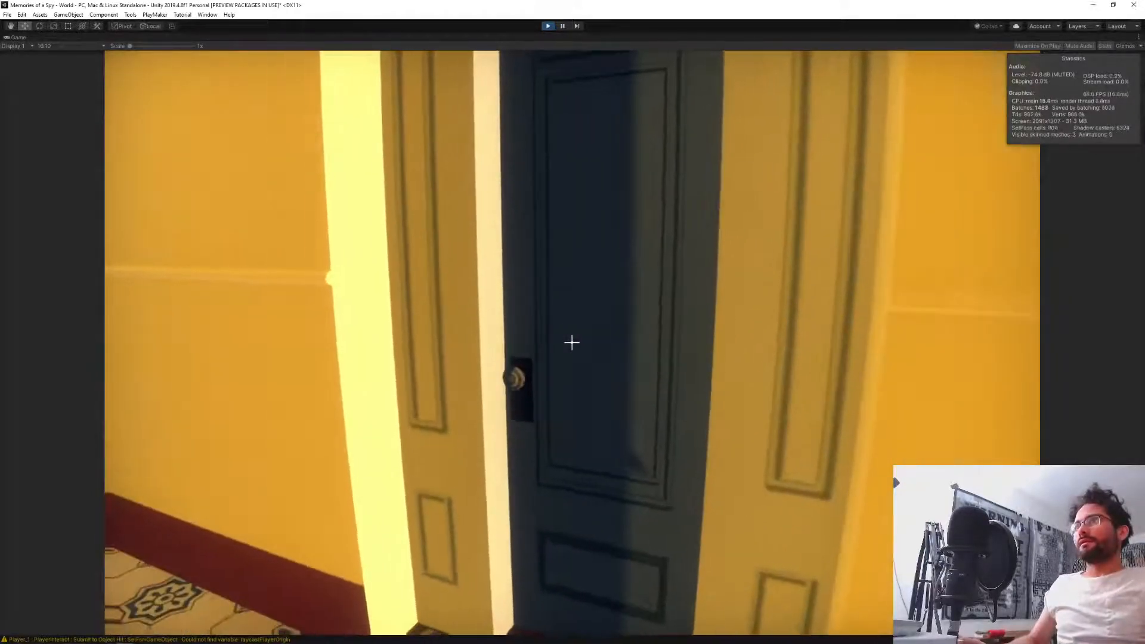
pyautogui.press('s')
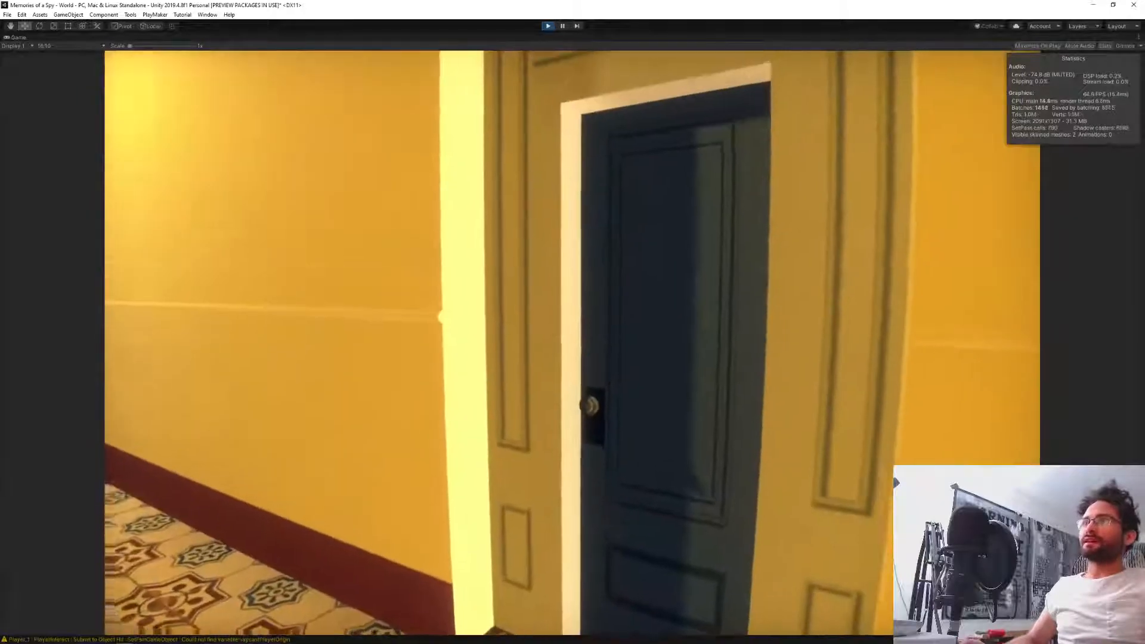
pyautogui.click(571, 342)
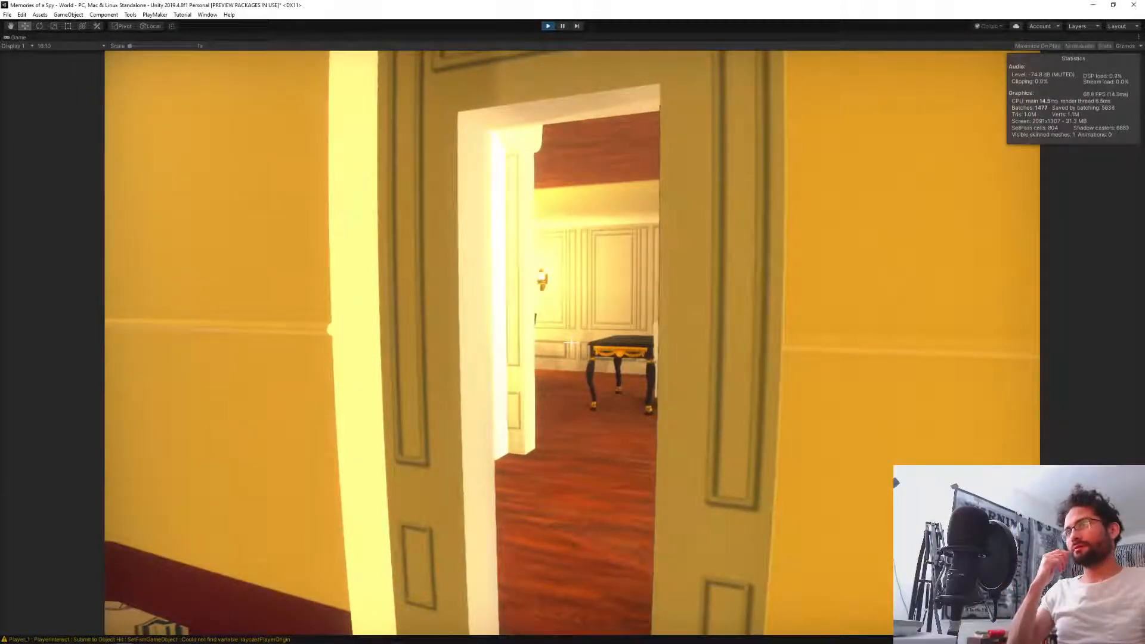
pyautogui.click(570, 342)
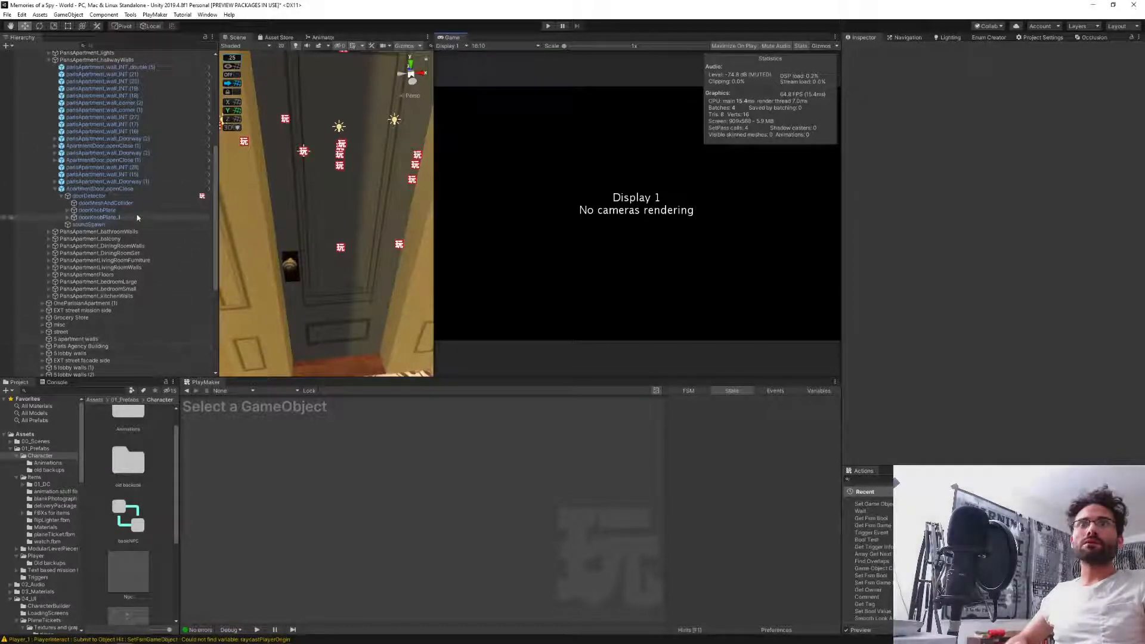
# Open the ApartmentDoor_openClose prefab and move the Keep open if player state directly beneath Empty doorway in doorDetector's DoorSwing FSM.
pyautogui.click(209, 189)
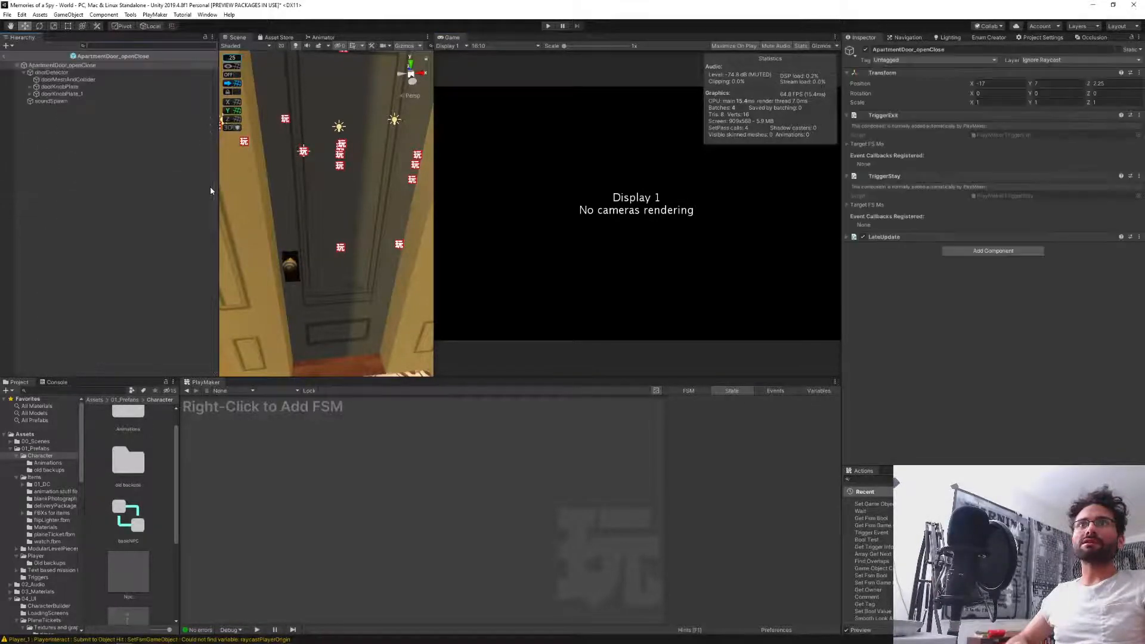
pyautogui.click(54, 72)
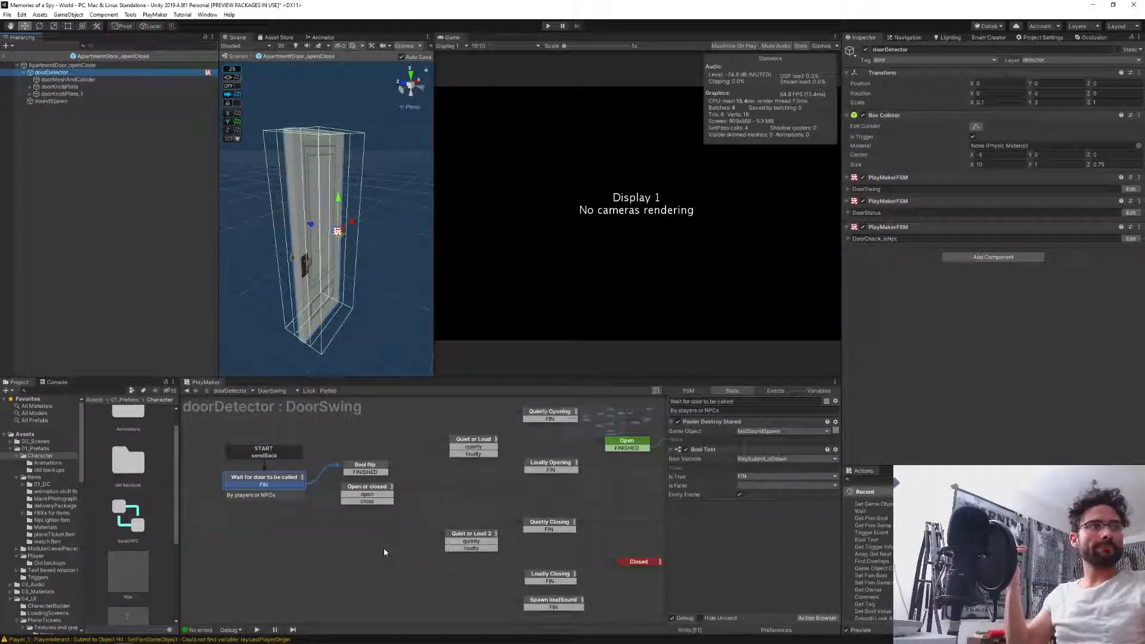
pyautogui.moveTo(632, 520); pyautogui.dragTo(389, 487, button='middle')
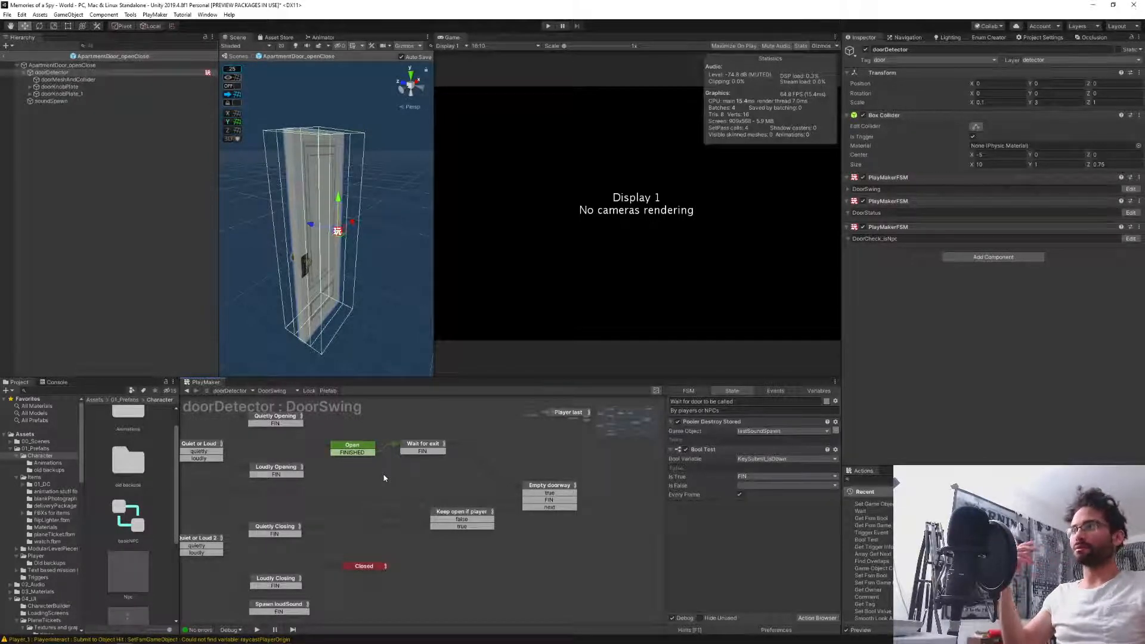
pyautogui.moveTo(421, 480); pyautogui.dragTo(479, 466, button='middle')
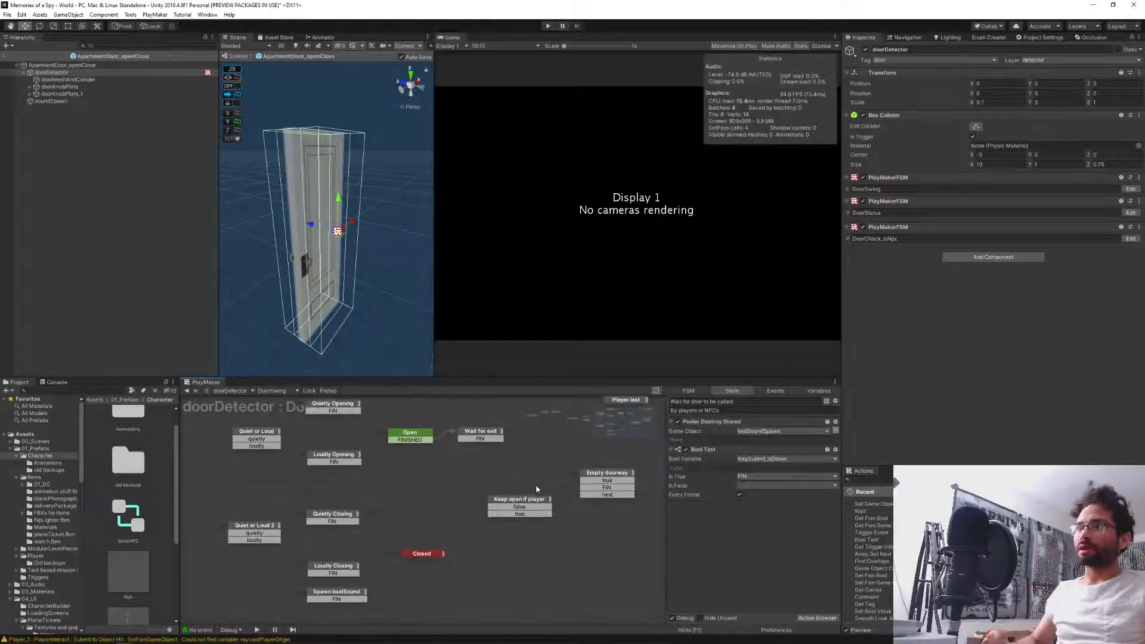
pyautogui.moveTo(516, 504); pyautogui.dragTo(597, 516)
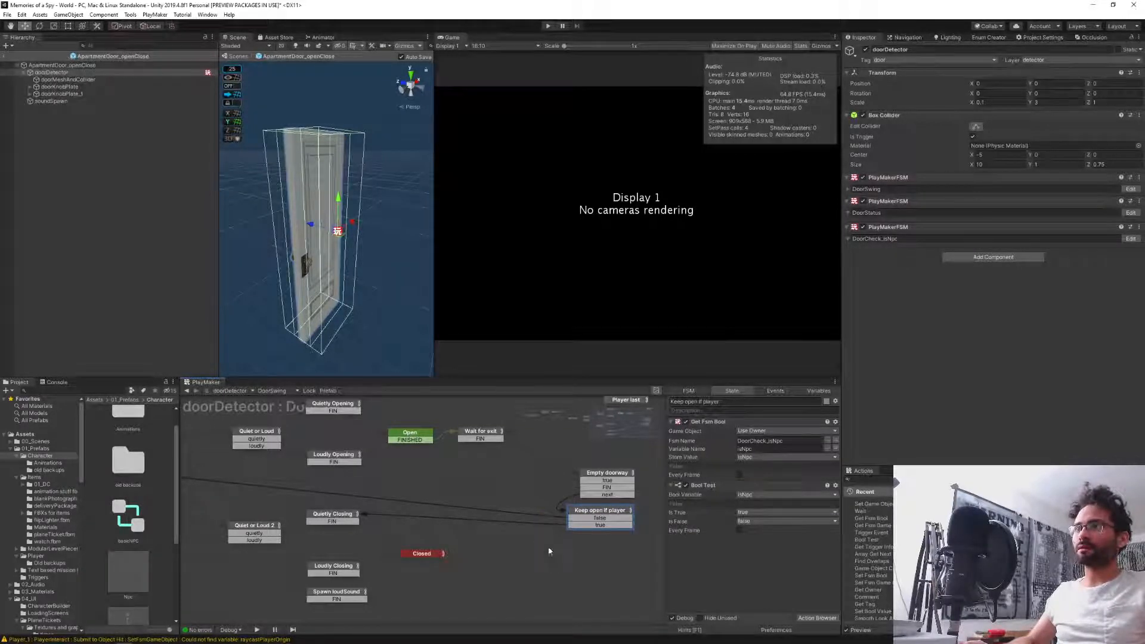
pyautogui.moveTo(549, 544)
pyautogui.mouseDown(button='middle')
pyautogui.moveTo(545, 523)
pyautogui.moveTo(547, 539)
pyautogui.mouseUp(button='middle')
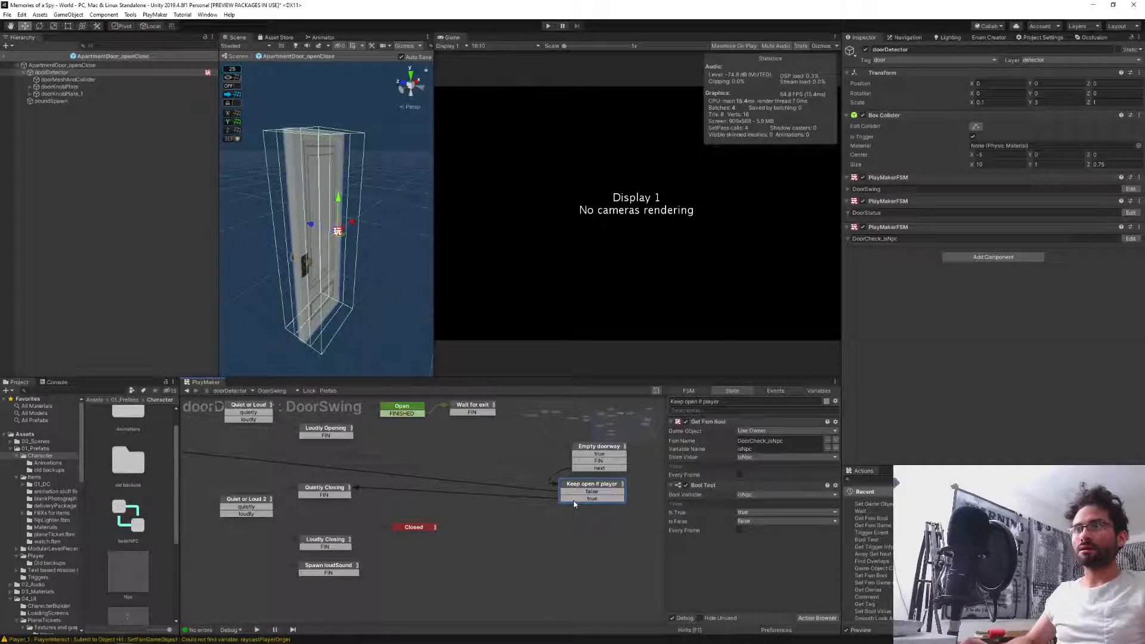
# Link the true event of Keep open if player to a new state named Player opened door, placed directly beneath it.
pyautogui.moveTo(574, 504); pyautogui.dragTo(592, 523)
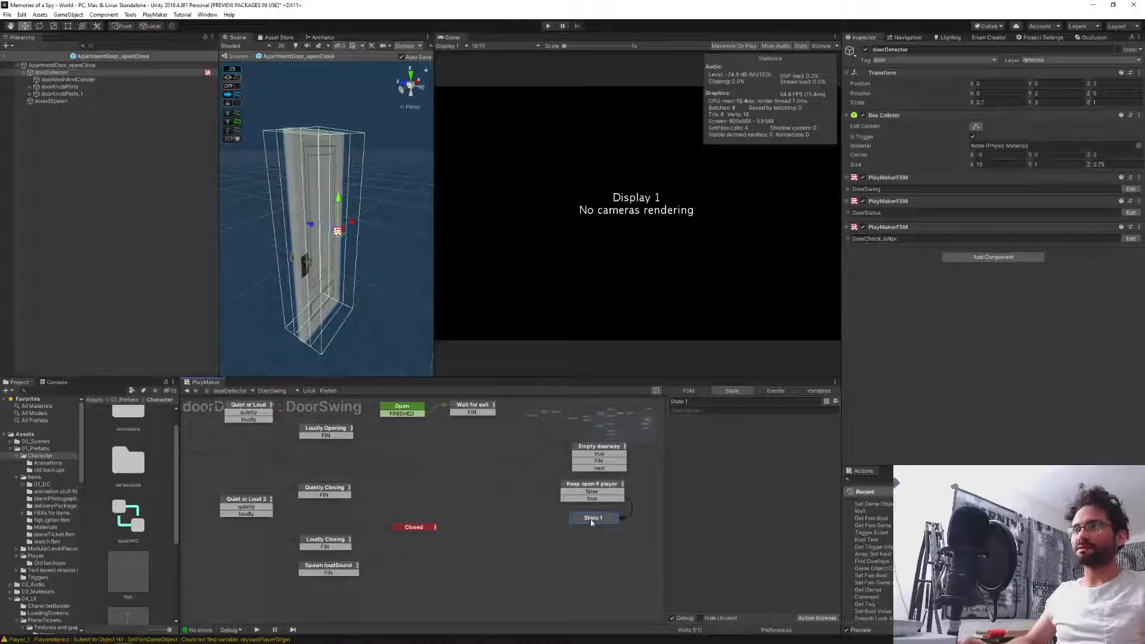
pyautogui.click(696, 404)
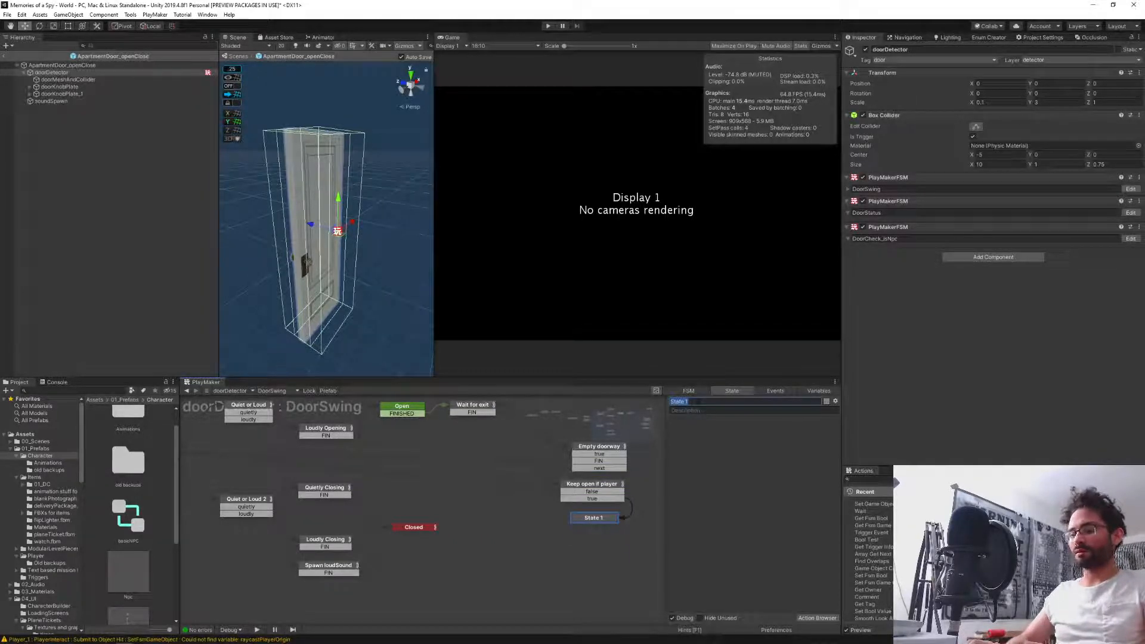
pyautogui.write('Player ope')
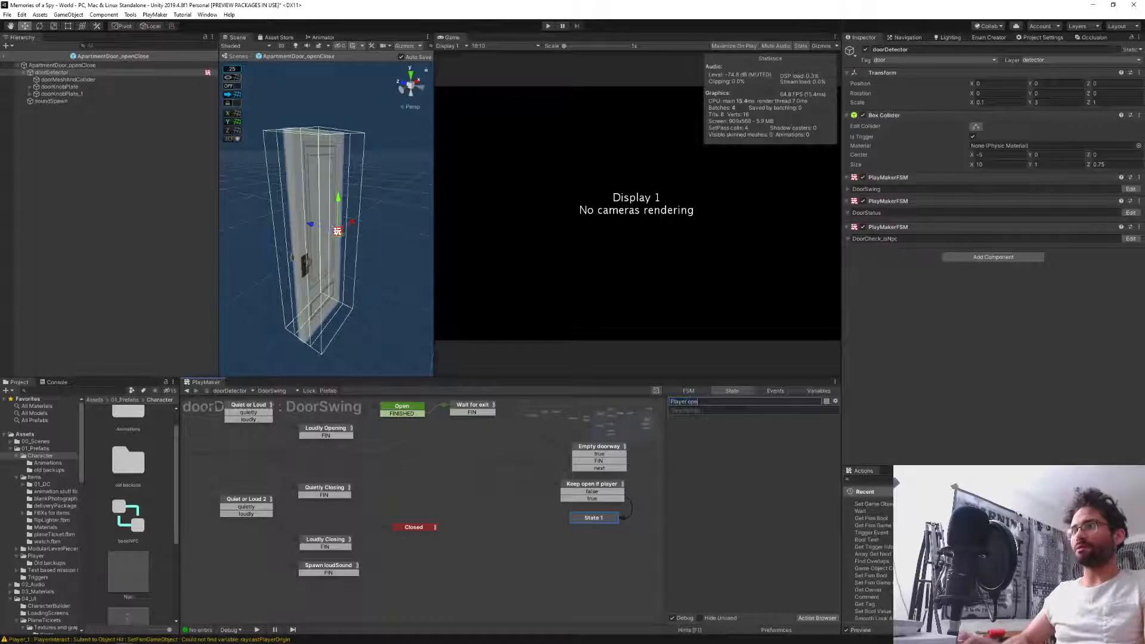
pyautogui.write('ned door')
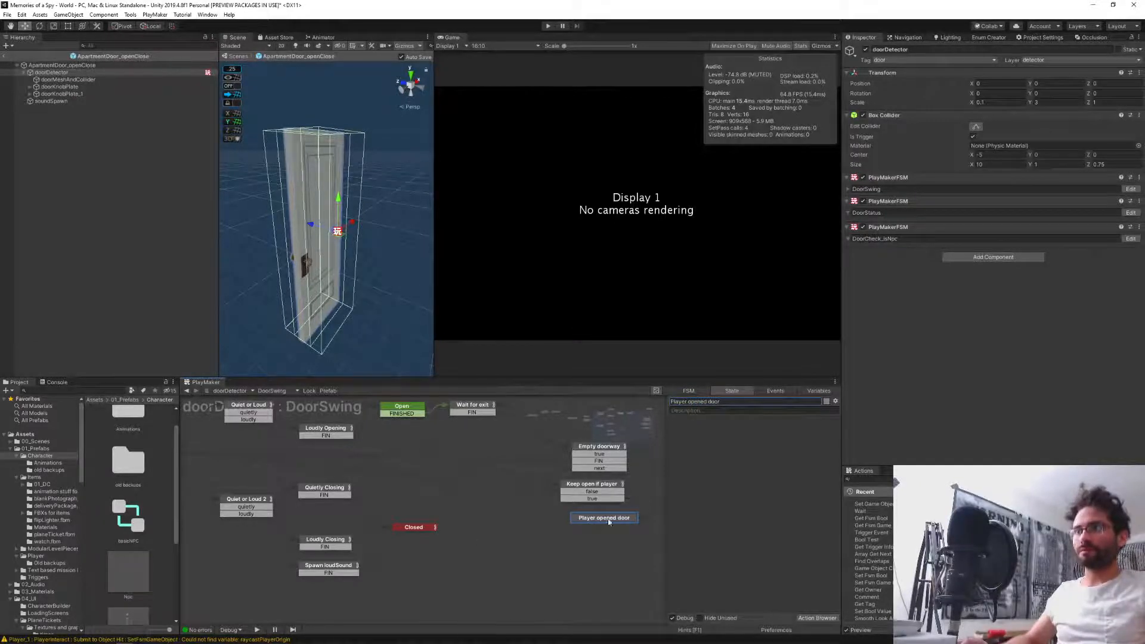
pyautogui.click(598, 523)
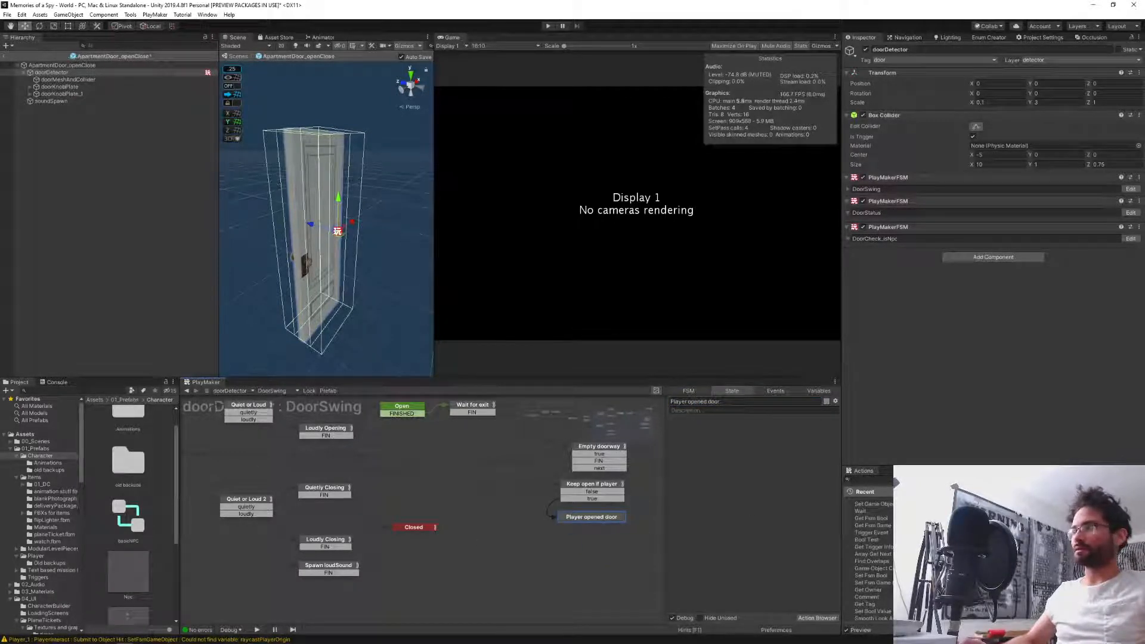
# Add a Bool Test action to the Player opened door state that tests a new bool variable named playerOpenedDoor.
pyautogui.click(871, 479)
pyautogui.write('bool tes')
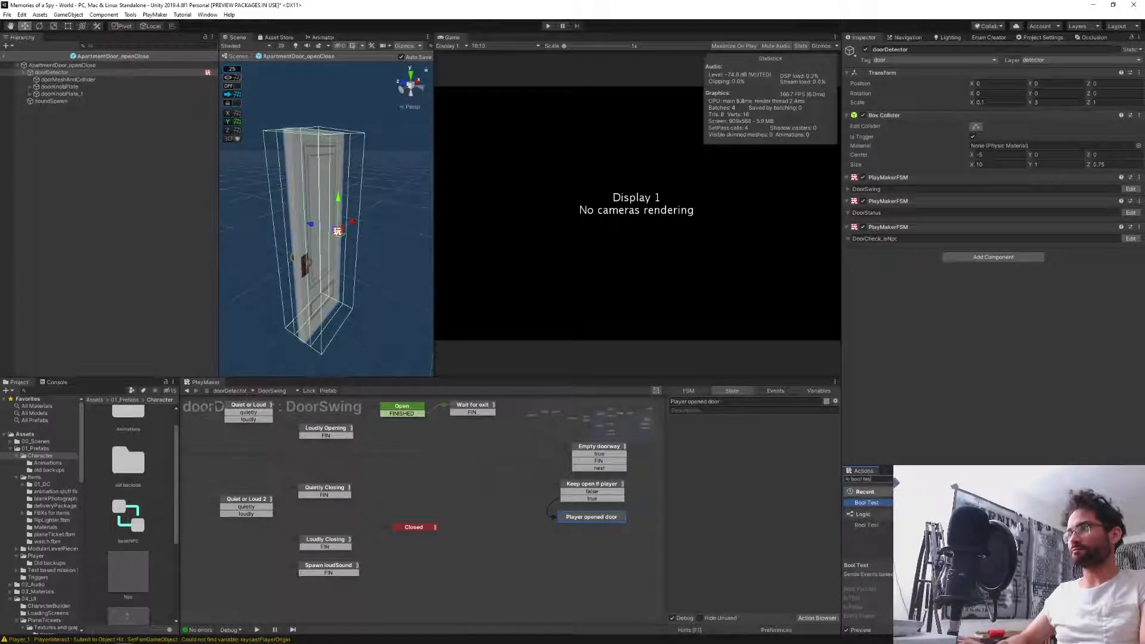
pyautogui.press('Return')
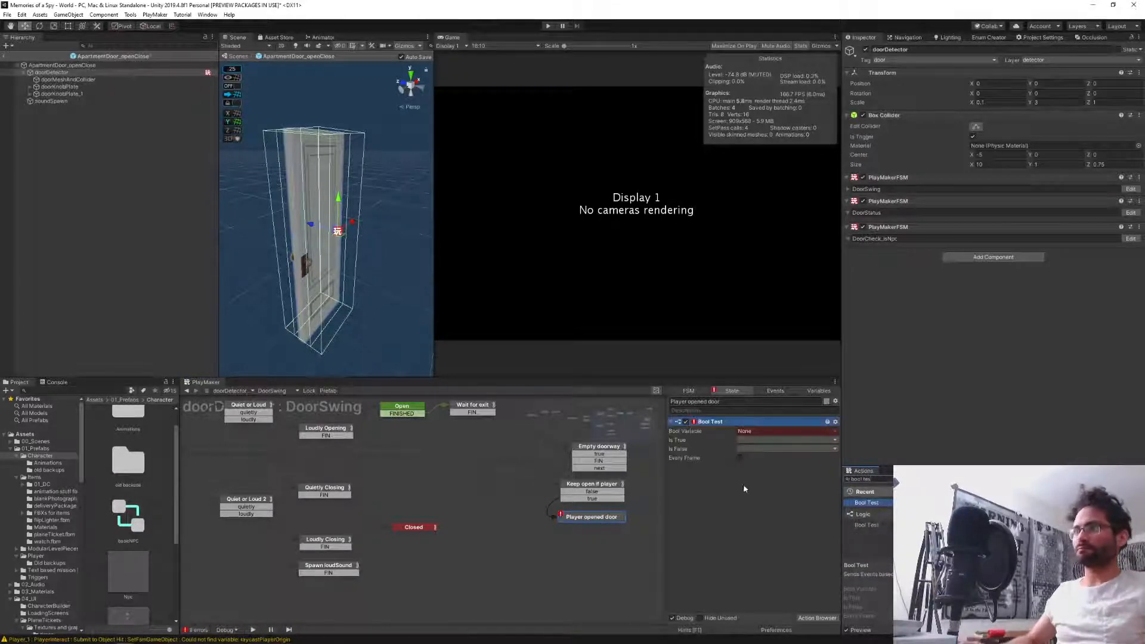
pyautogui.click(759, 431)
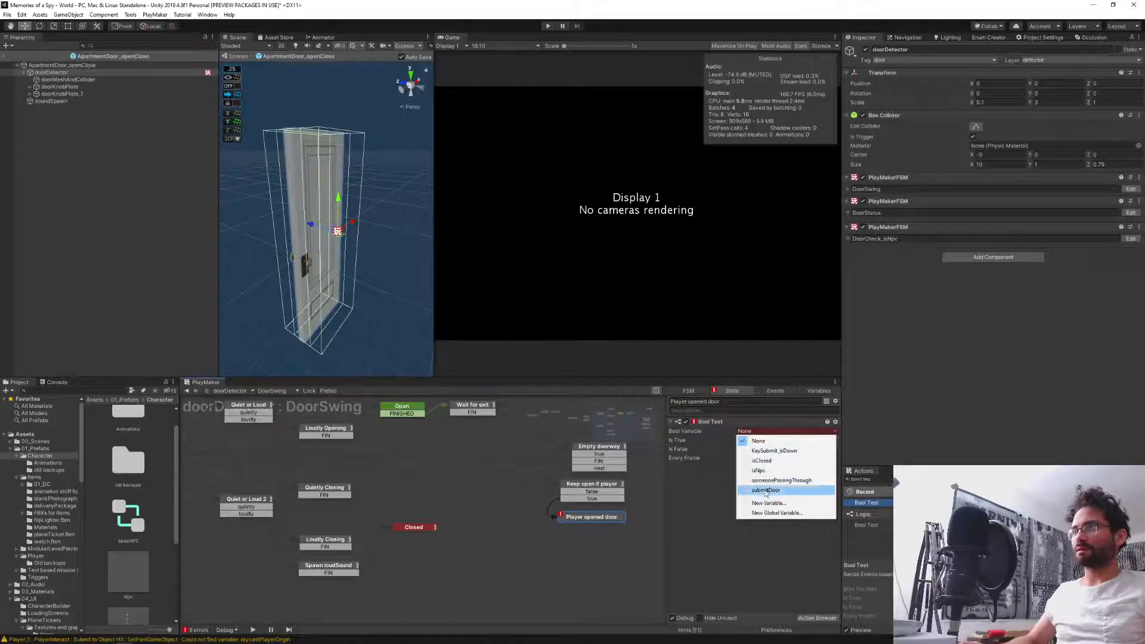
pyautogui.click(781, 503)
pyautogui.write('player')
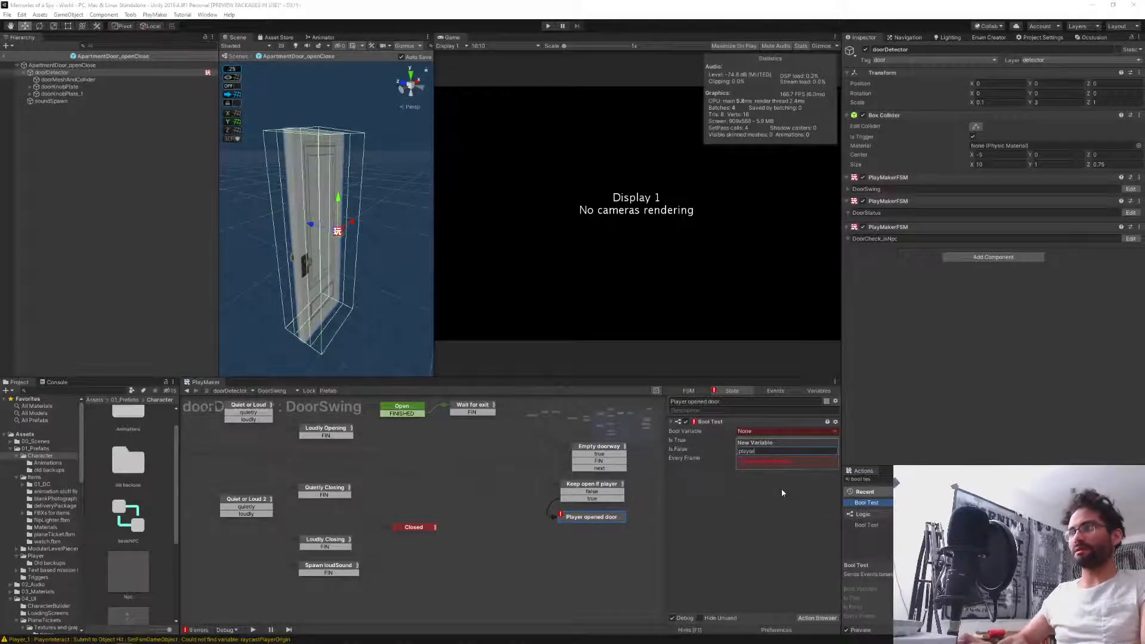
pyautogui.write('OpenedDoor')
pyautogui.press('Return')
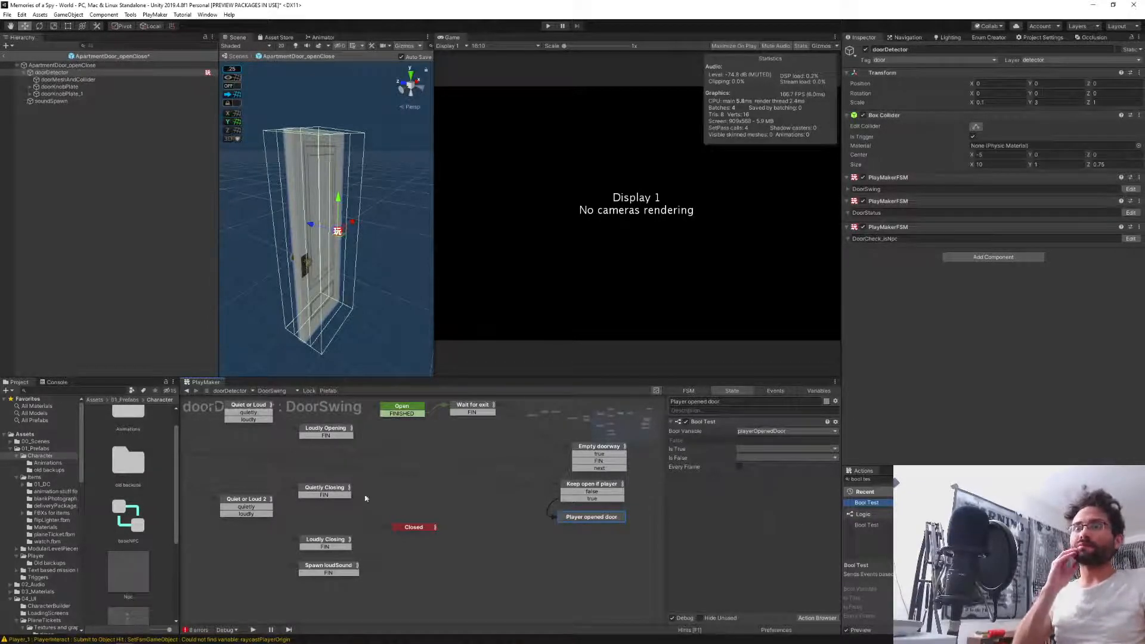
# Examine the Wait for door to be called state and follow the DoorSwing flow through to the Player opened door state.
pyautogui.moveTo(308, 454); pyautogui.dragTo(598, 497, button='middle')
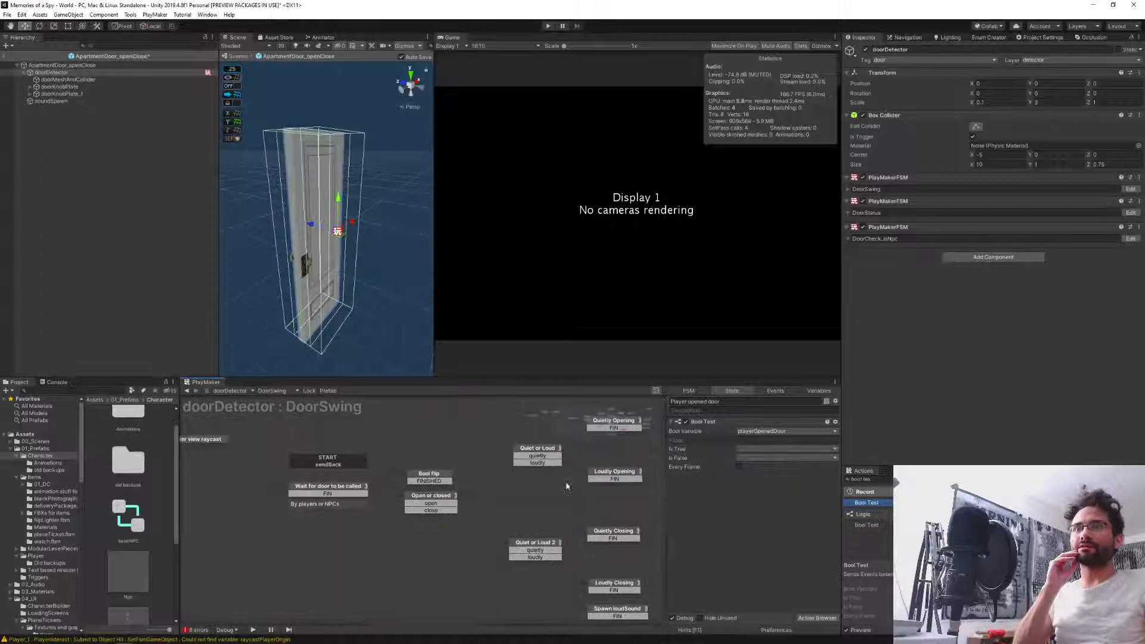
pyautogui.click(315, 489)
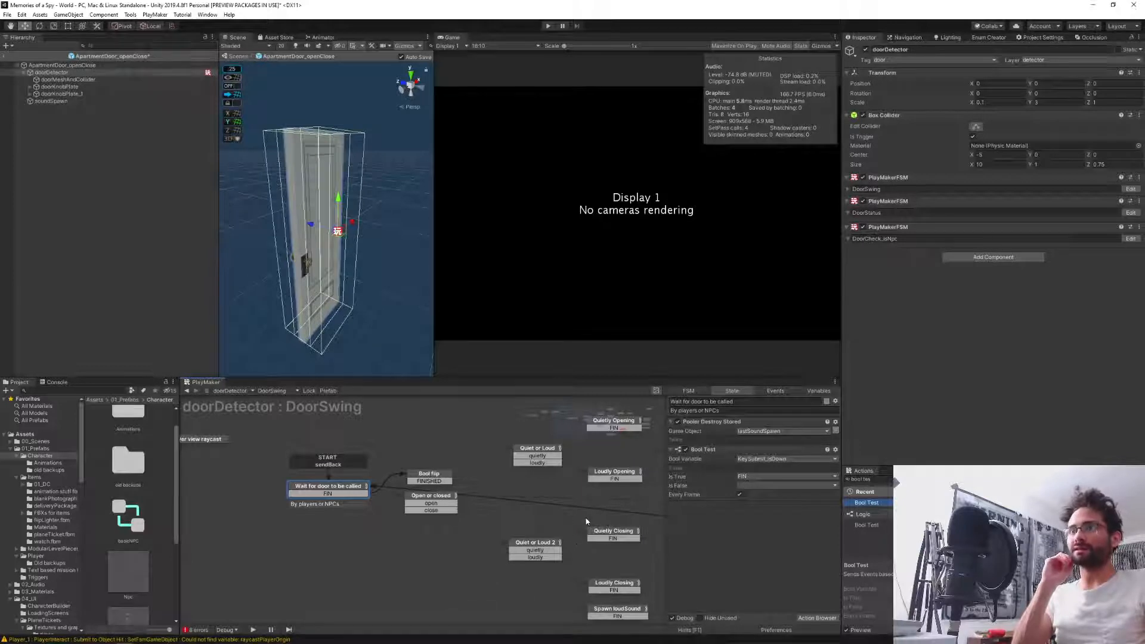
pyautogui.moveTo(588, 526); pyautogui.dragTo(391, 514, button='middle')
pyautogui.moveTo(535, 500)
pyautogui.mouseDown(button='middle')
pyautogui.moveTo(352, 475)
pyautogui.moveTo(535, 511)
pyautogui.mouseUp(button='middle')
pyautogui.moveTo(269, 490); pyautogui.dragTo(464, 491, button='middle')
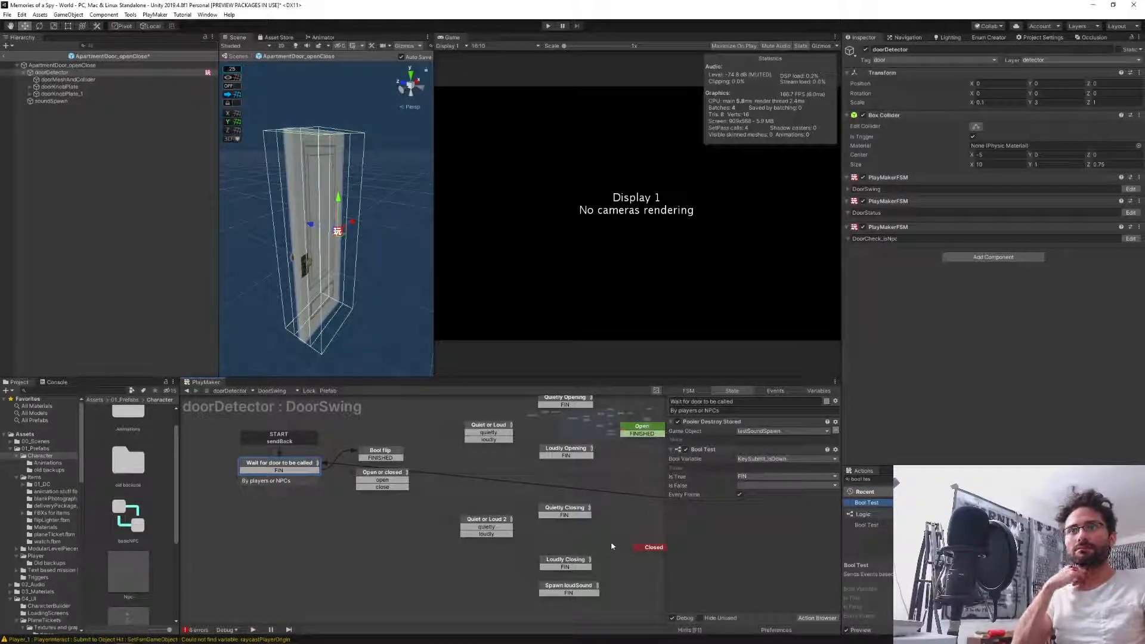
pyautogui.moveTo(612, 547); pyautogui.dragTo(573, 541, button='middle')
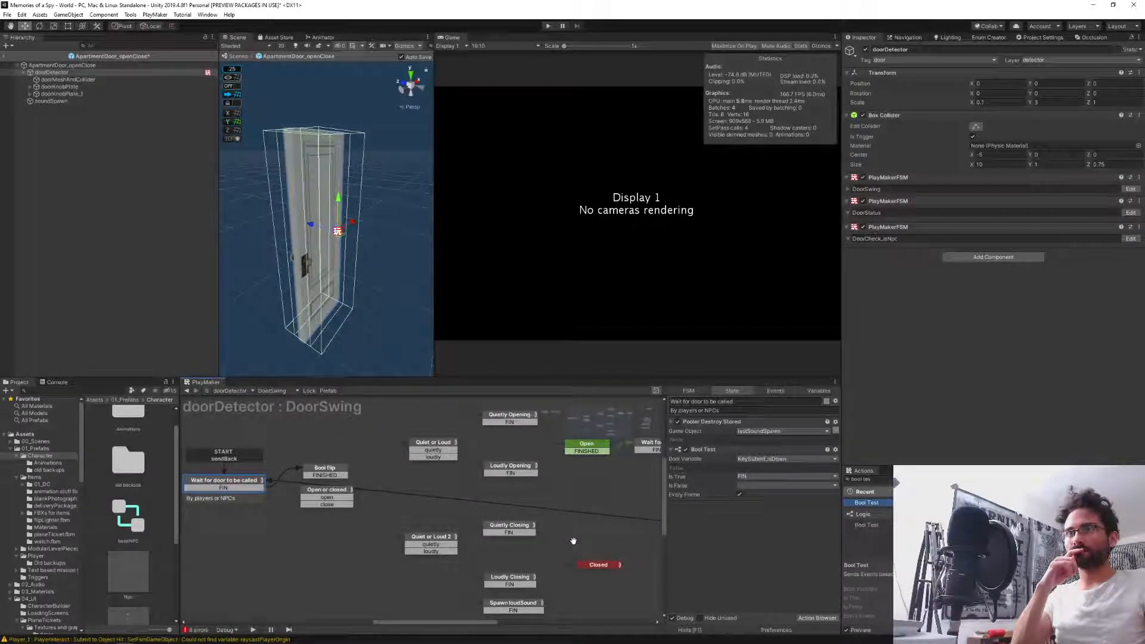
pyautogui.moveTo(573, 541); pyautogui.dragTo(332, 508, button='middle')
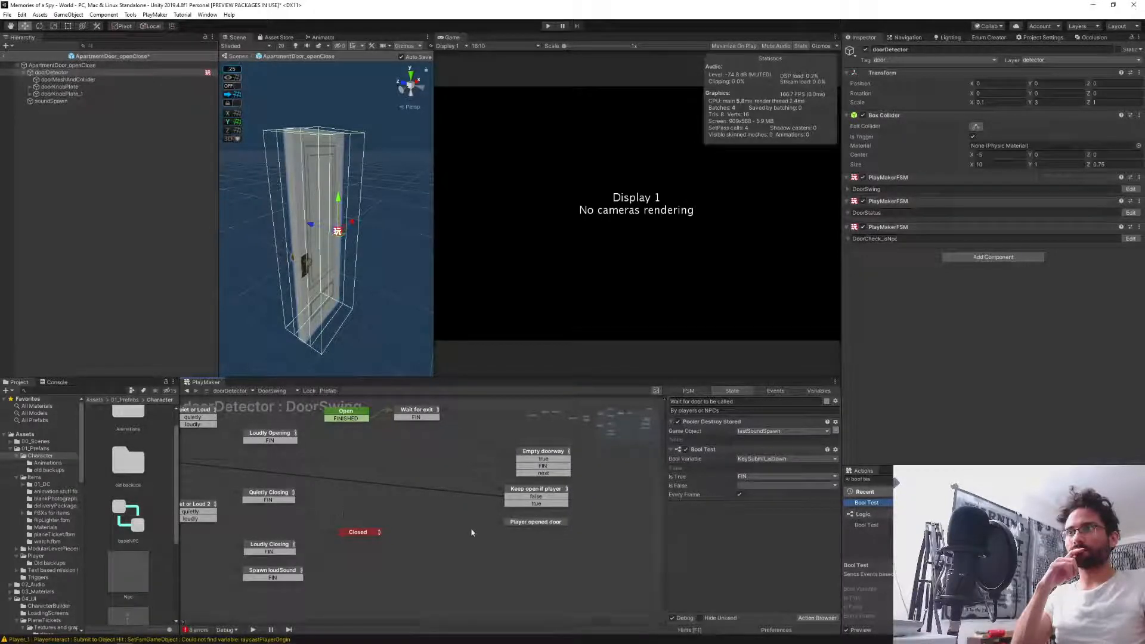
# Set Player opened door's Bool Test to send true or false accordingly, adding both events as transitions on the state.
pyautogui.click(526, 523)
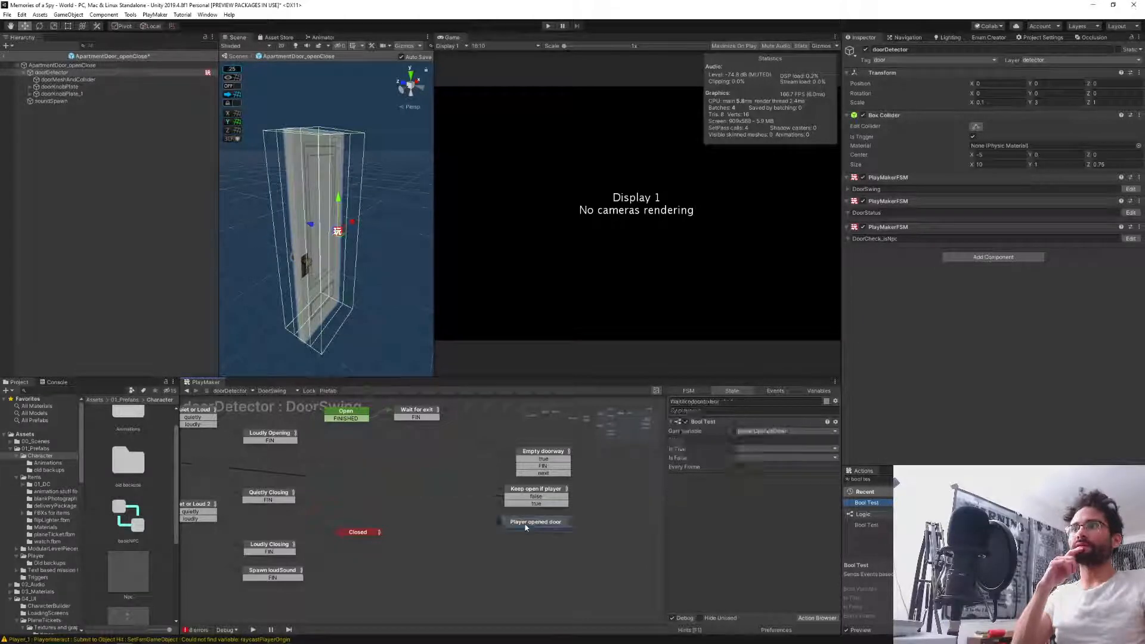
pyautogui.click(756, 447)
pyautogui.press('t')
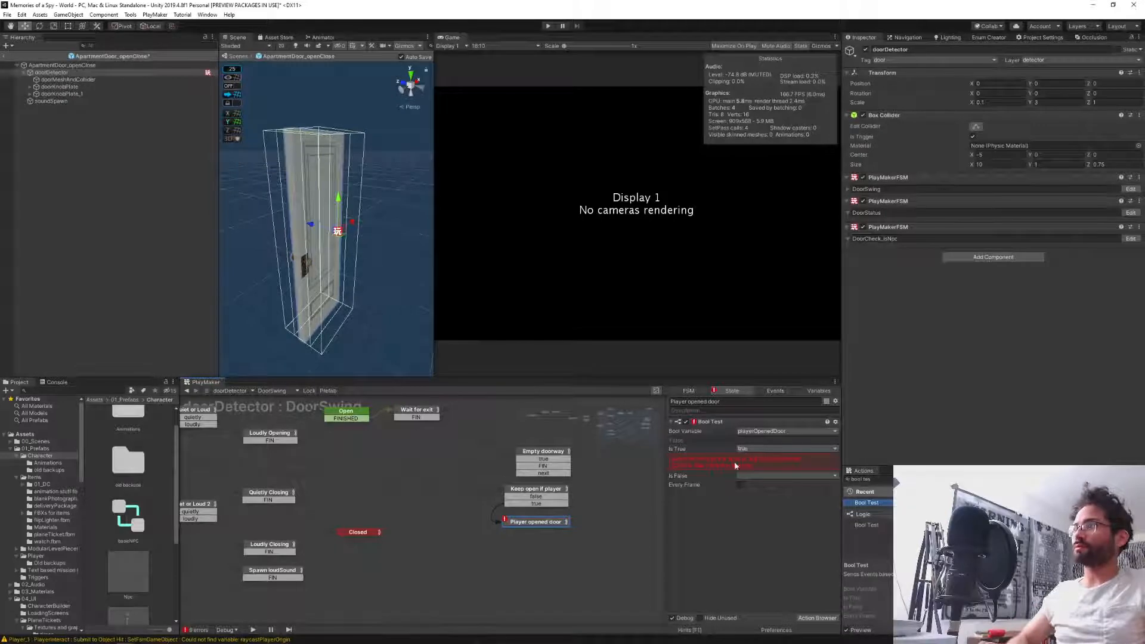
pyautogui.click(742, 476)
pyautogui.press('f')
pyautogui.press('f')
pyautogui.press('f')
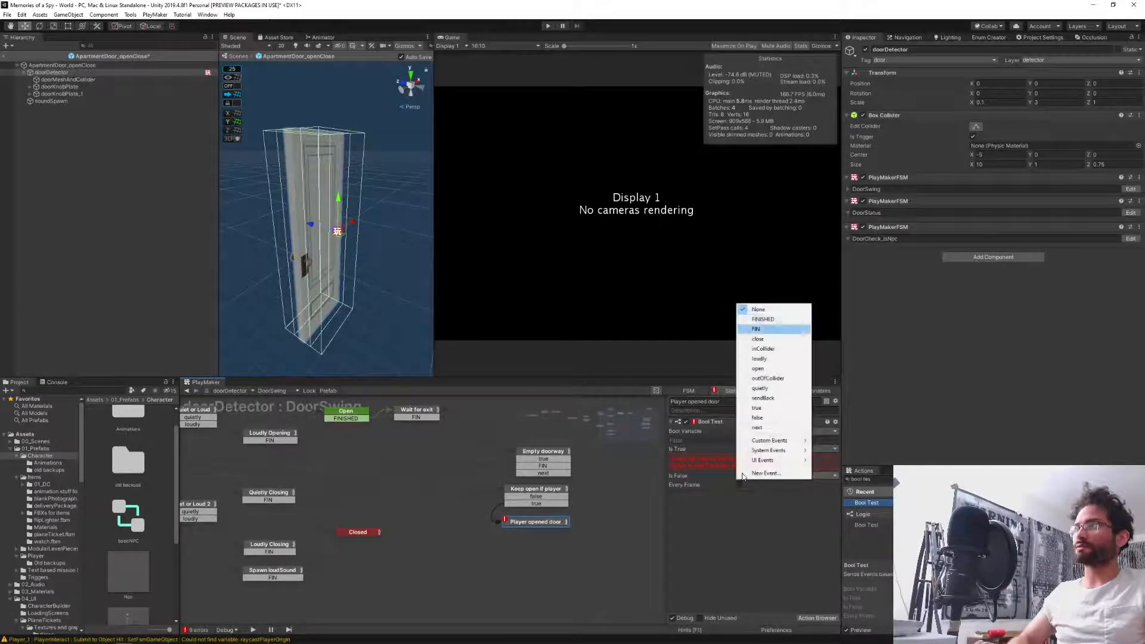
pyautogui.press('Return')
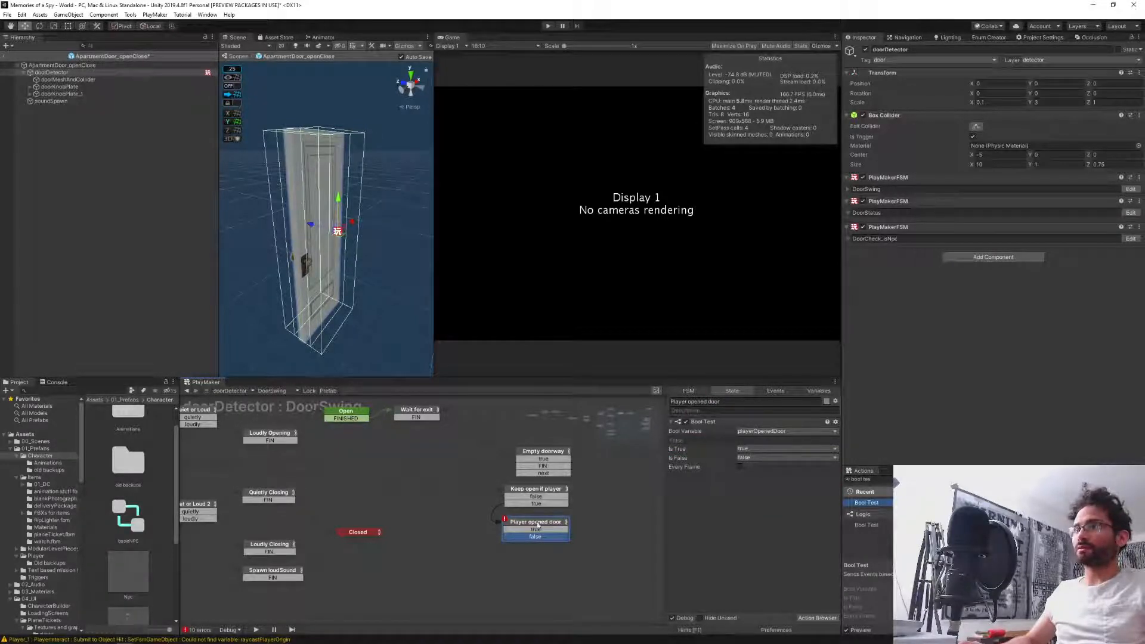
pyautogui.moveTo(538, 526)
pyautogui.mouseDown()
pyautogui.moveTo(477, 503)
pyautogui.moveTo(465, 518)
pyautogui.moveTo(553, 524)
pyautogui.mouseUp()
pyautogui.moveTo(450, 558); pyautogui.dragTo(427, 545, button='middle')
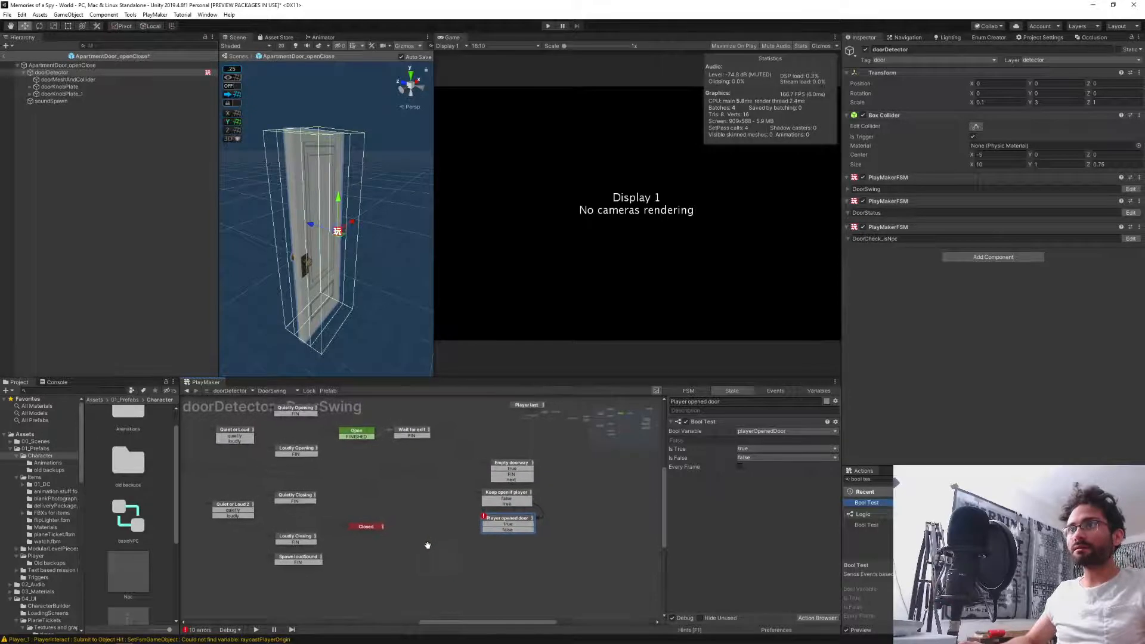
pyautogui.moveTo(507, 498); pyautogui.dragTo(591, 510)
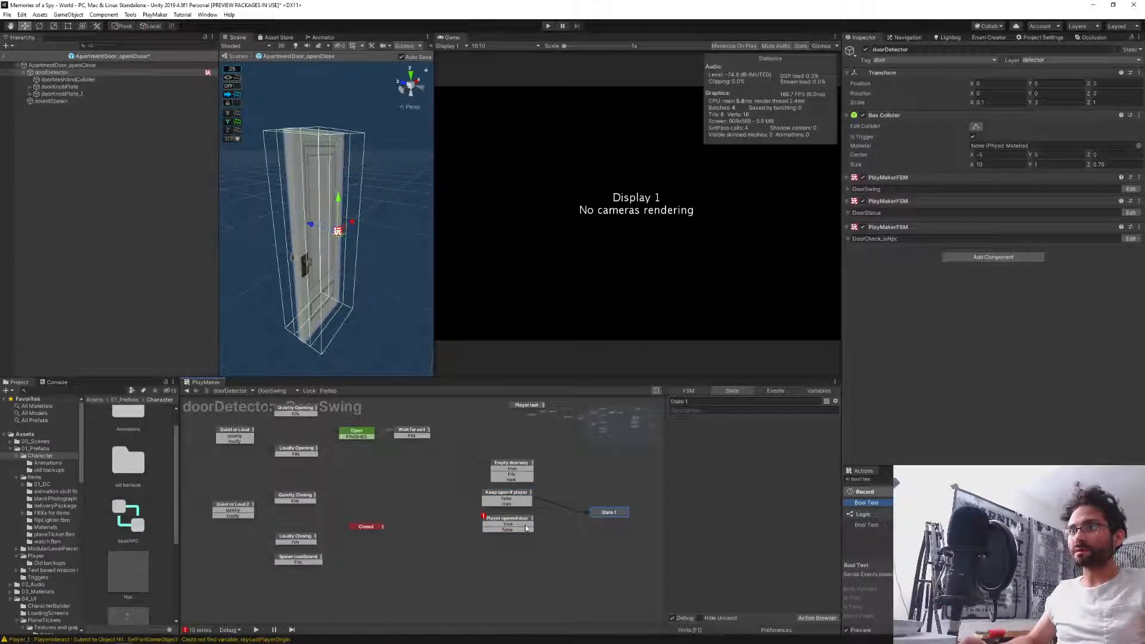
pyautogui.moveTo(526, 529); pyautogui.dragTo(604, 514)
pyautogui.moveTo(358, 528); pyautogui.dragTo(265, 527, button='middle')
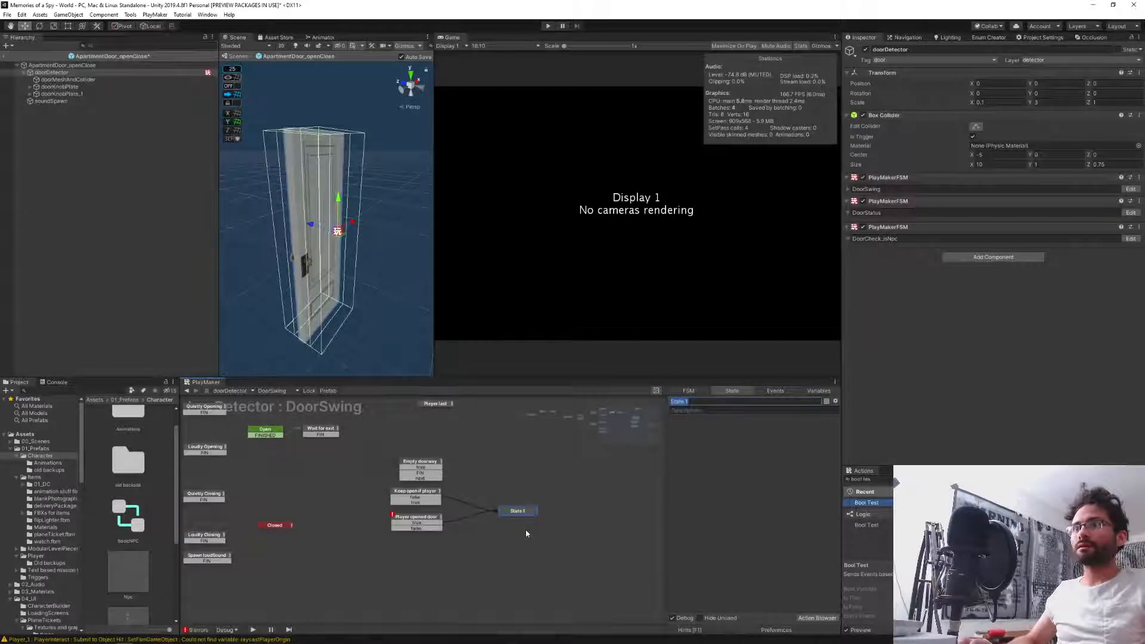
pyautogui.click(512, 545)
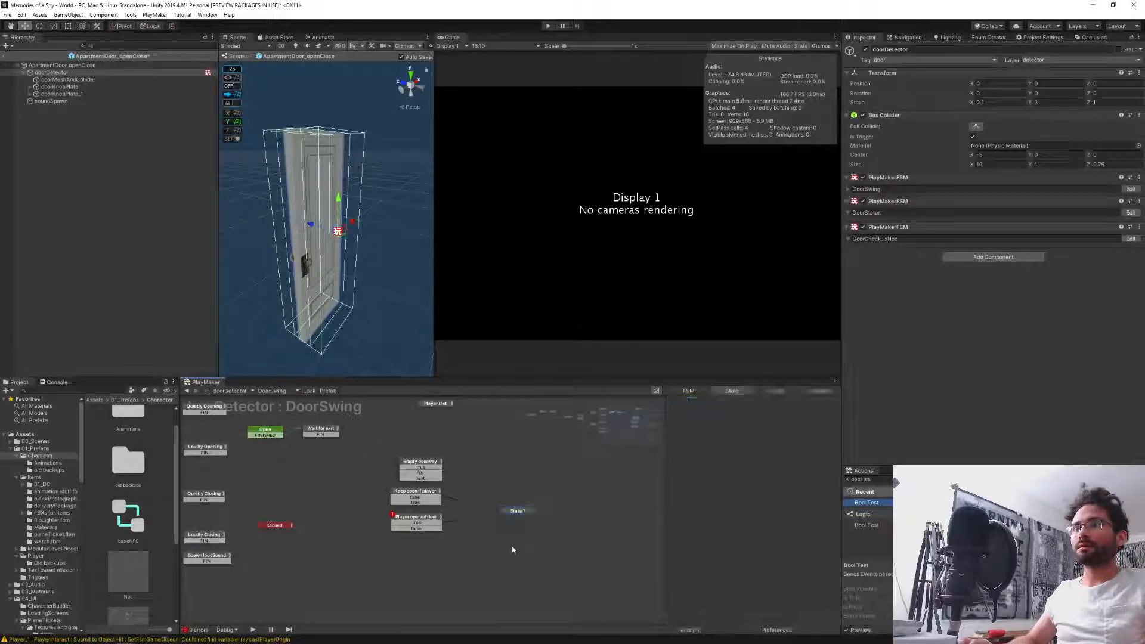
pyautogui.click(518, 513)
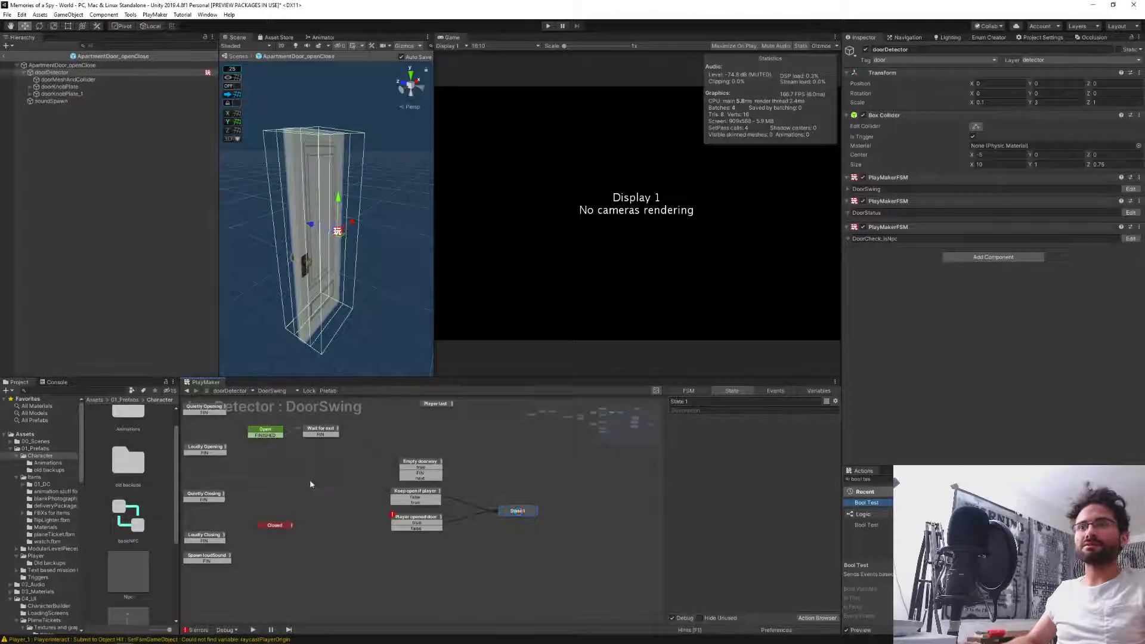
pyautogui.moveTo(310, 481); pyautogui.dragTo(401, 507, button='middle')
pyautogui.click(613, 540)
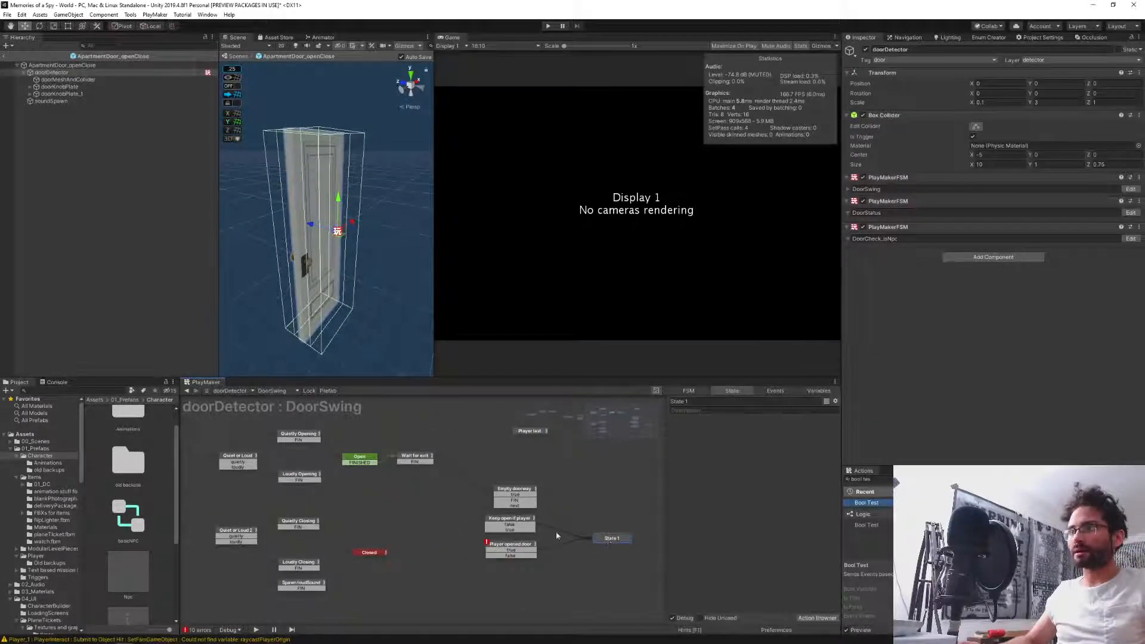
pyautogui.press('Delete')
# Set the Is False event of Keep open if player's Bool Test to sendBack and delete the state's false transition.
pyautogui.click(512, 519)
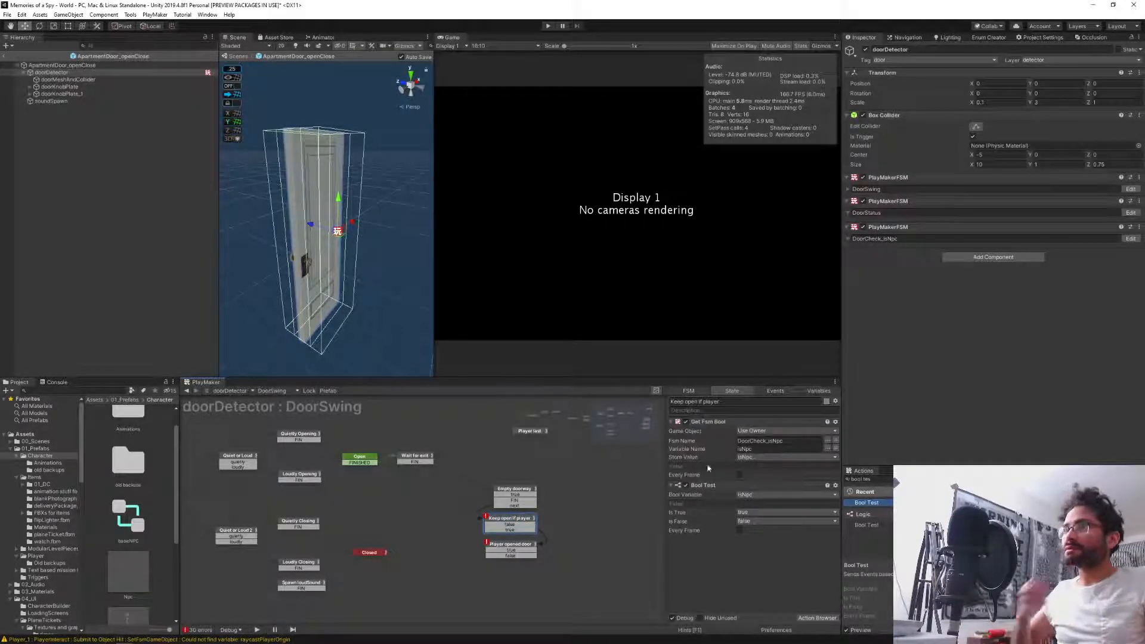
pyautogui.click(751, 523)
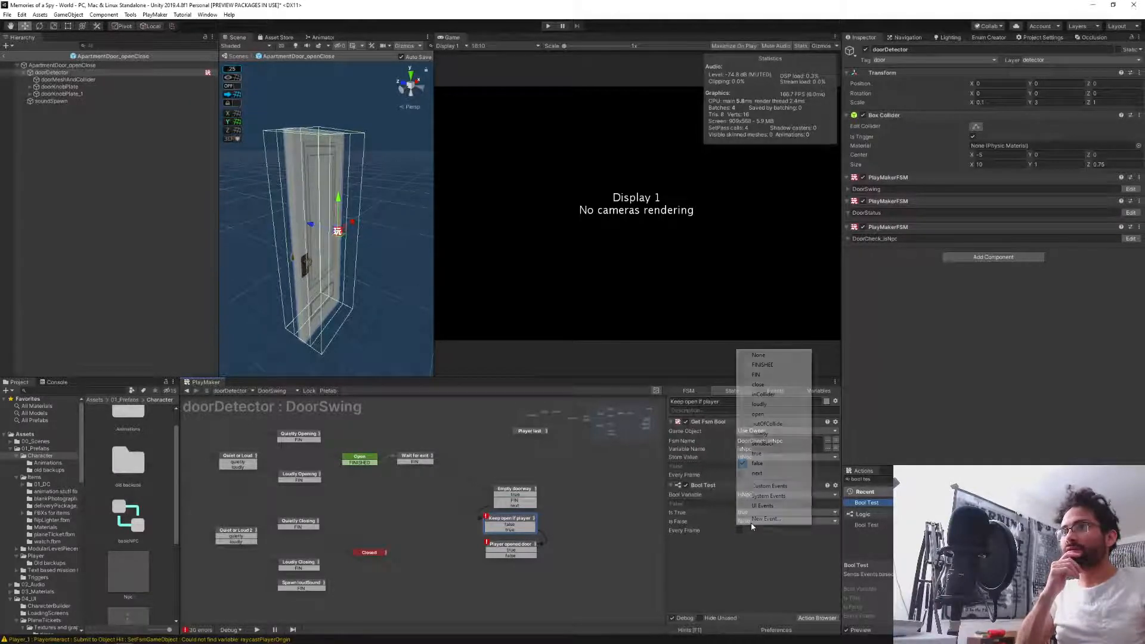
pyautogui.click(763, 444)
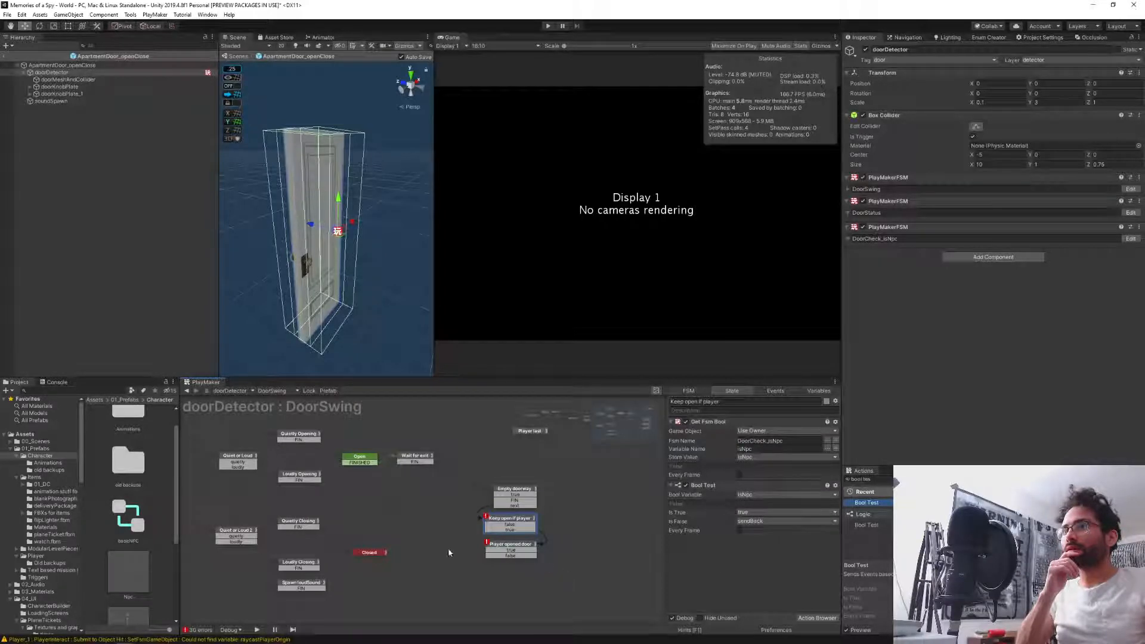
pyautogui.scroll(3, 465, 535)
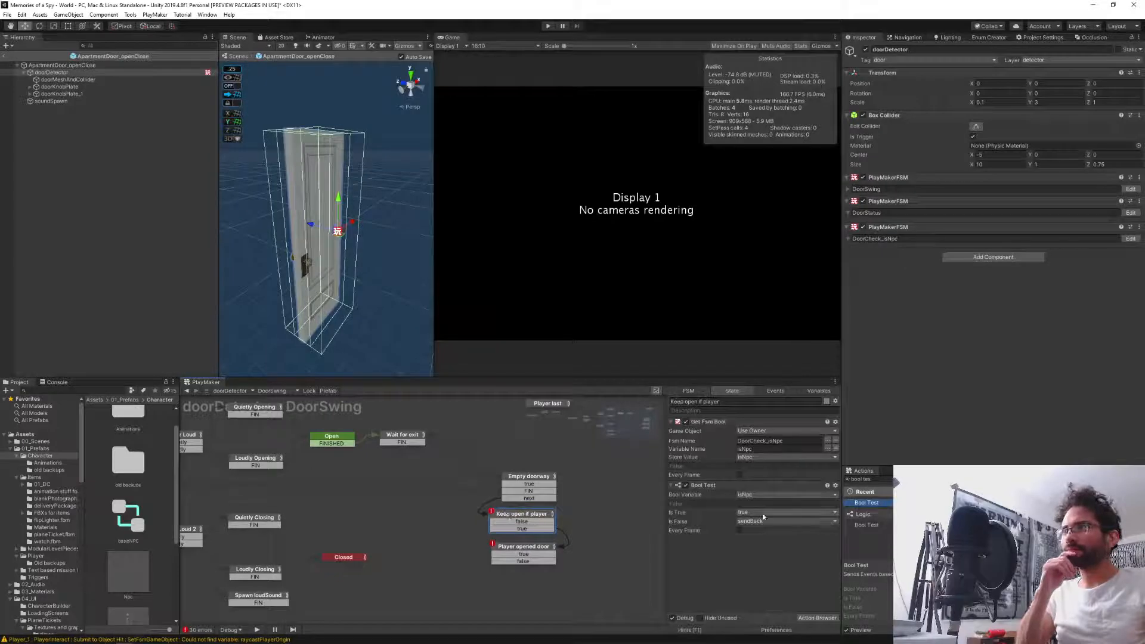
pyautogui.rightClick(540, 522)
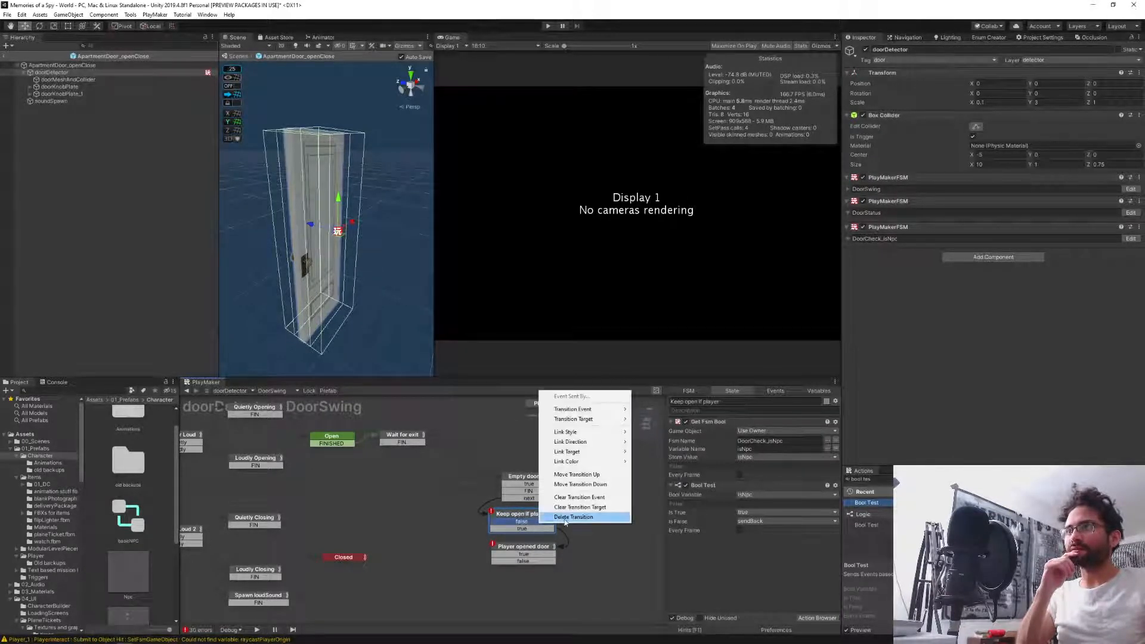
pyautogui.click(565, 517)
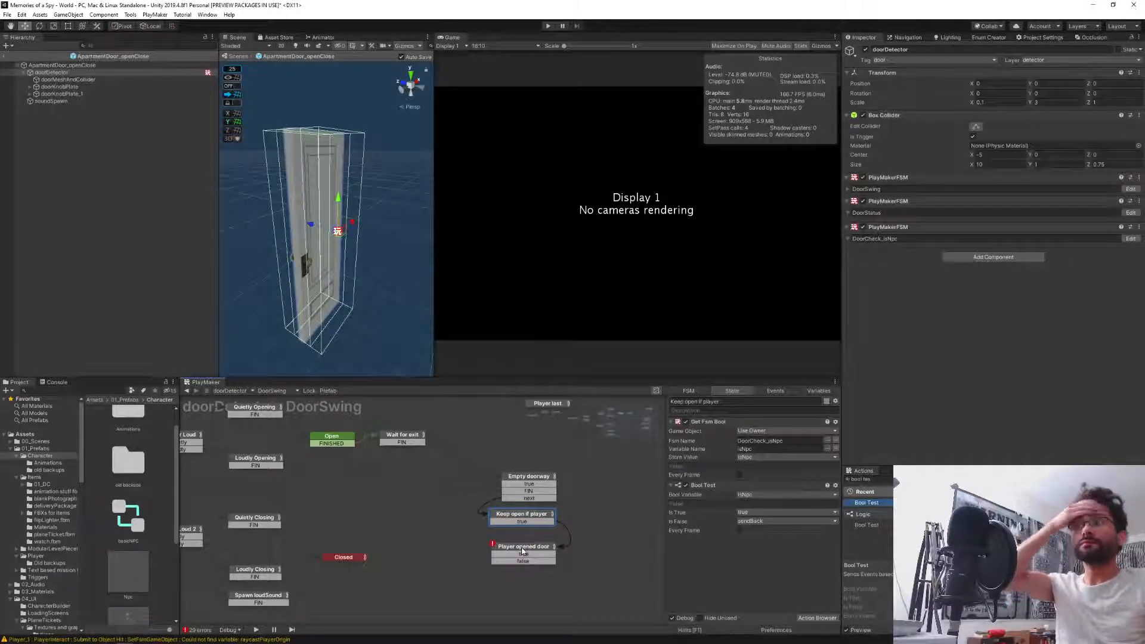
# Replace Player opened door's true event and transition with sendBack in its Bool Test, and link its false transition to Closed.
pyautogui.click(520, 546)
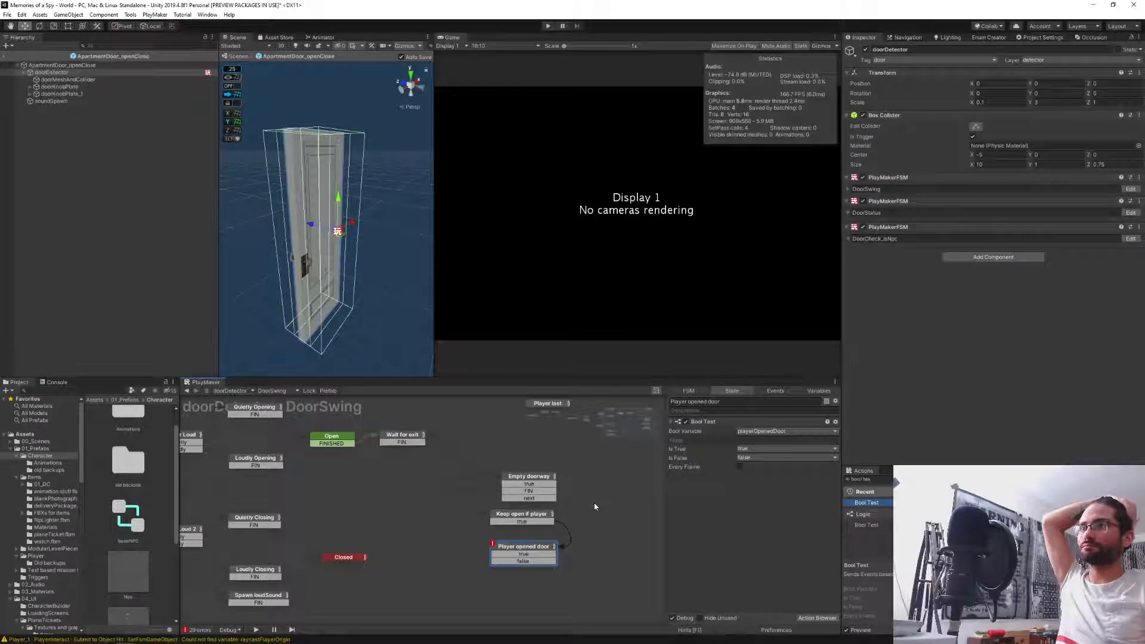
pyautogui.click(755, 449)
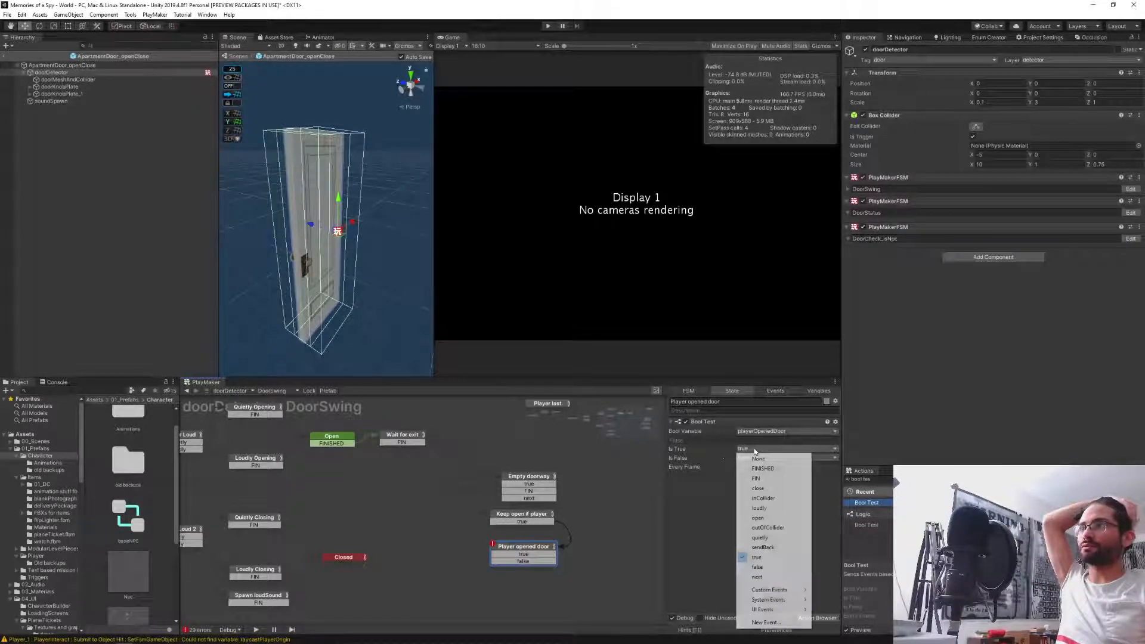
pyautogui.click(765, 547)
pyautogui.rightClick(530, 558)
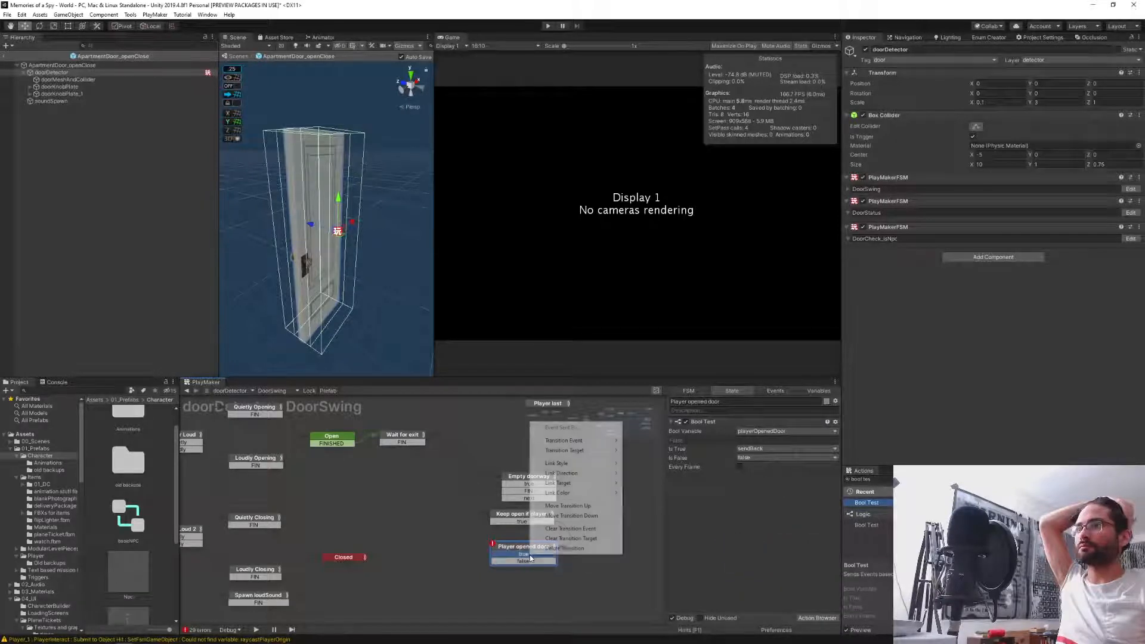
pyautogui.click(564, 548)
pyautogui.moveTo(432, 557); pyautogui.dragTo(357, 557)
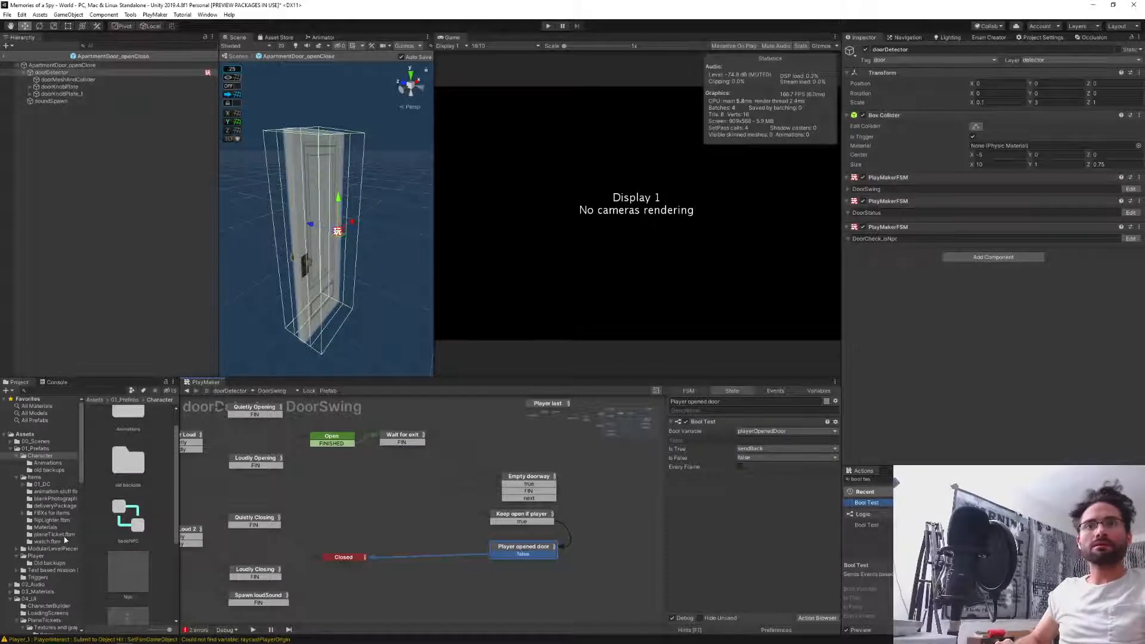
# Open the Player prefab from the 01_Prefabs Player folder and display its PlayerInteract FSM.
pyautogui.click(34, 556)
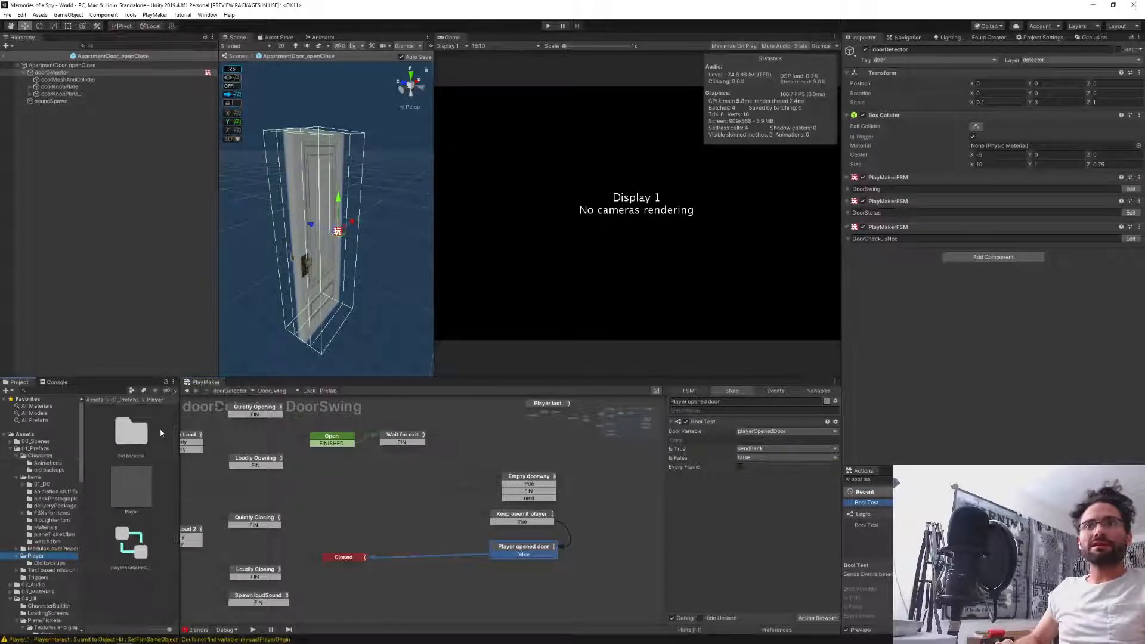
pyautogui.click(144, 481)
pyautogui.doubleClick(145, 480)
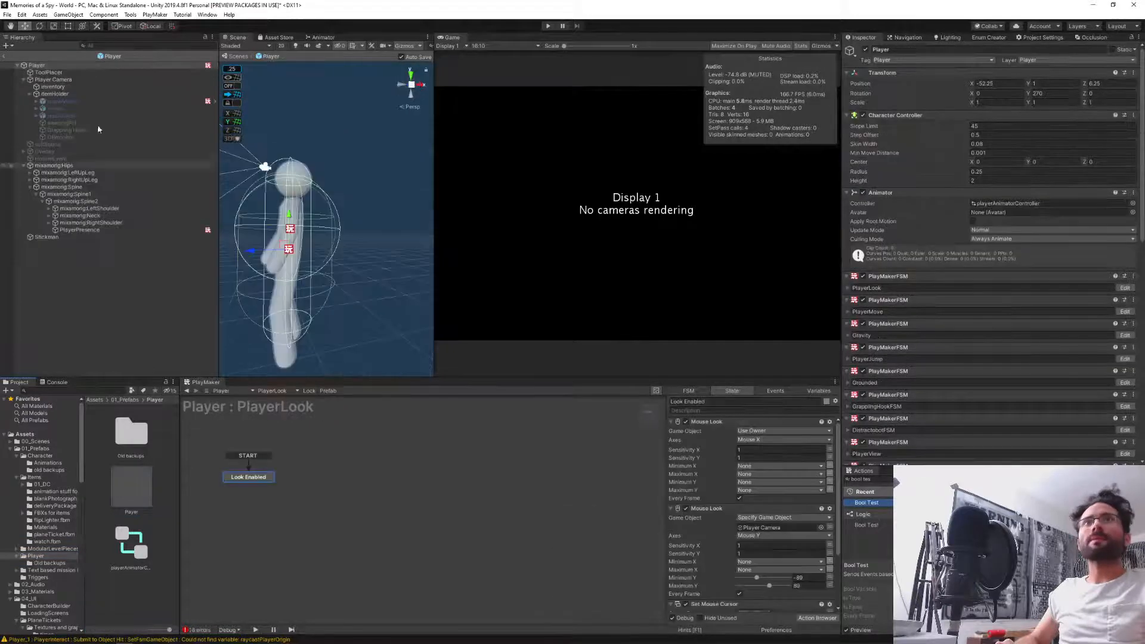
pyautogui.click(284, 393)
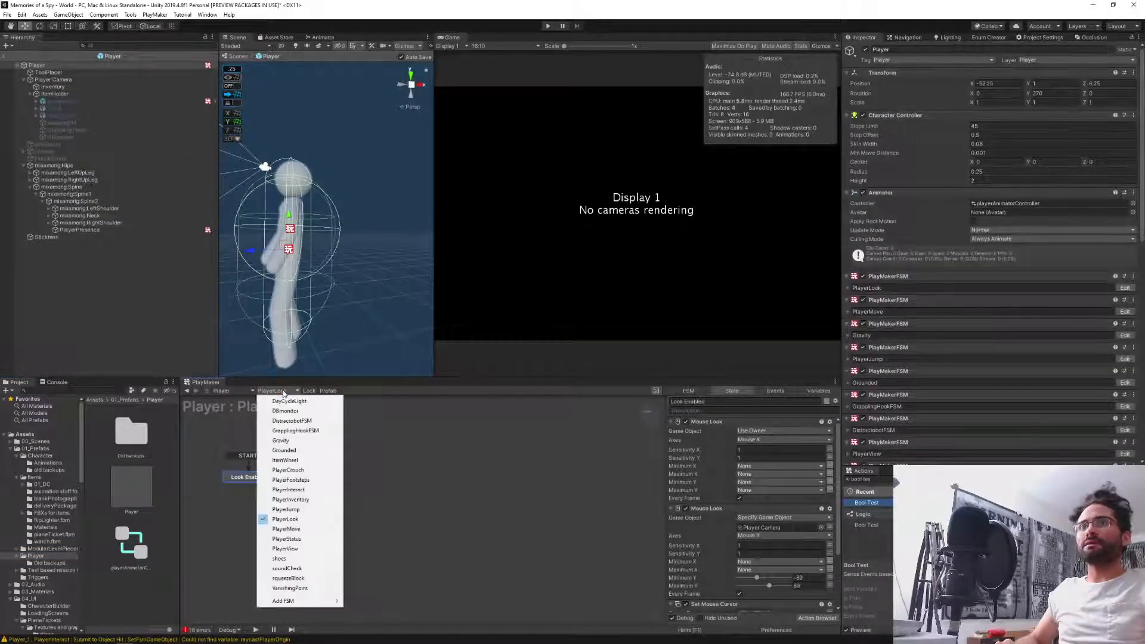
pyautogui.click(294, 486)
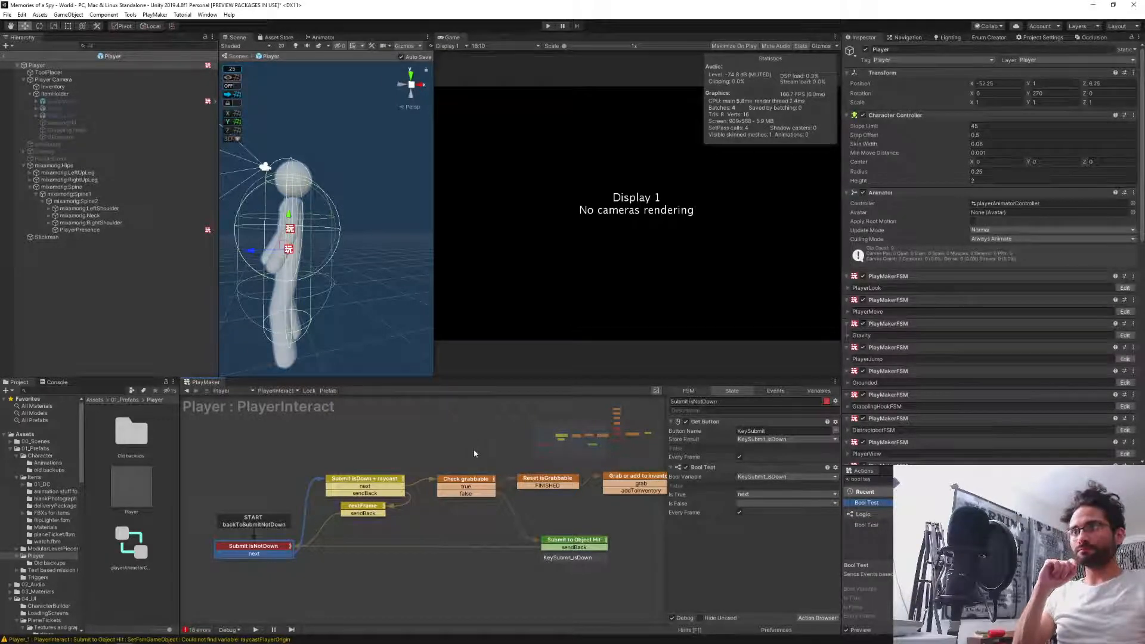
pyautogui.moveTo(474, 454); pyautogui.dragTo(387, 453, button='middle')
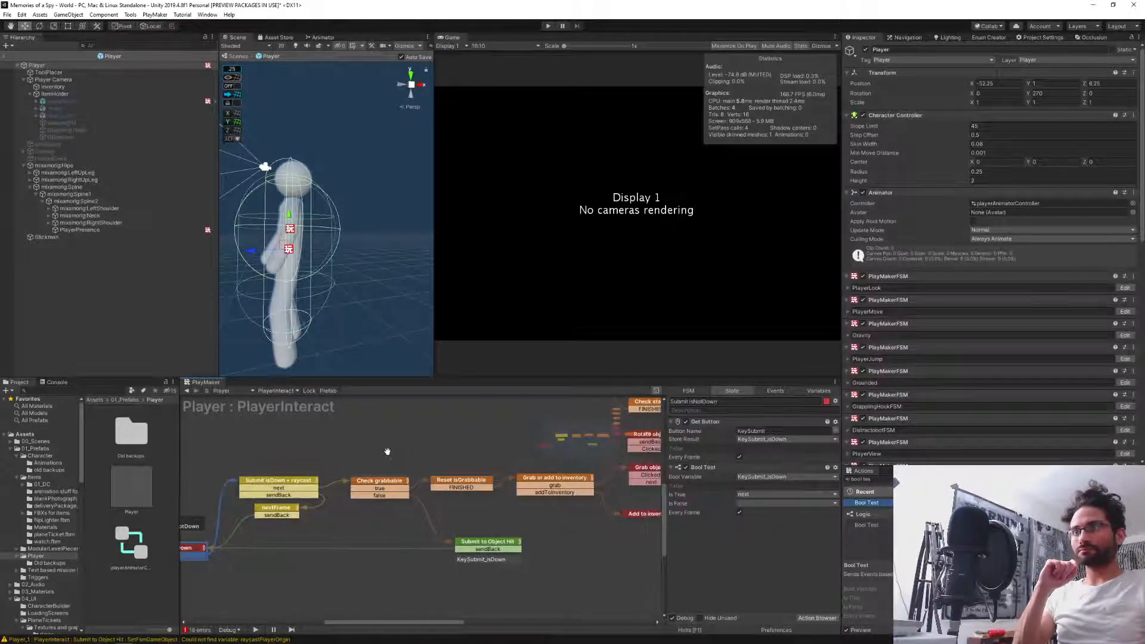
# Duplicate the Set Fsm Bool action in the Submit to Object Hit state and set the copy's Variable Name to playerInteracted.
pyautogui.click(462, 543)
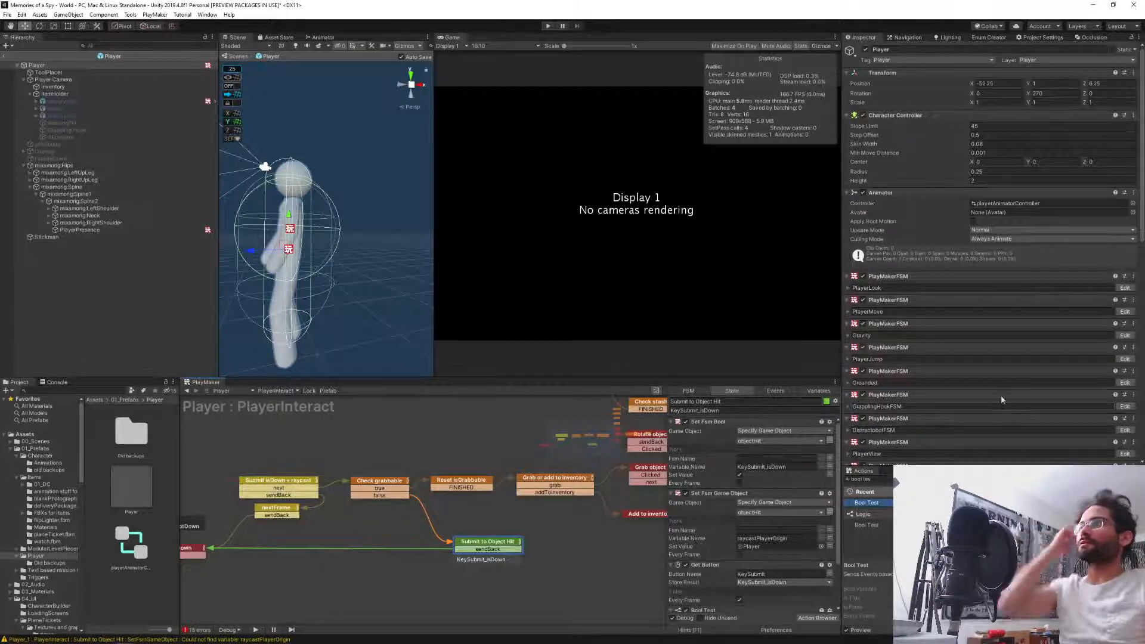
pyautogui.click(701, 421)
pyautogui.hotkey('ctrl', 'c')
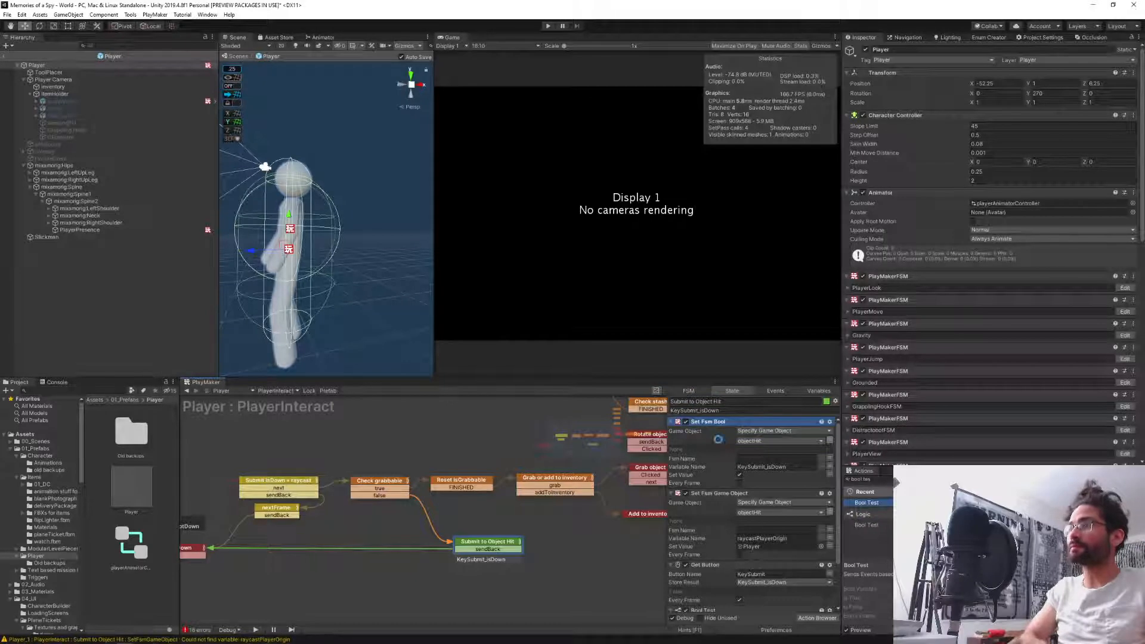
pyautogui.hotkey('ctrl', 'v')
pyautogui.click(799, 538)
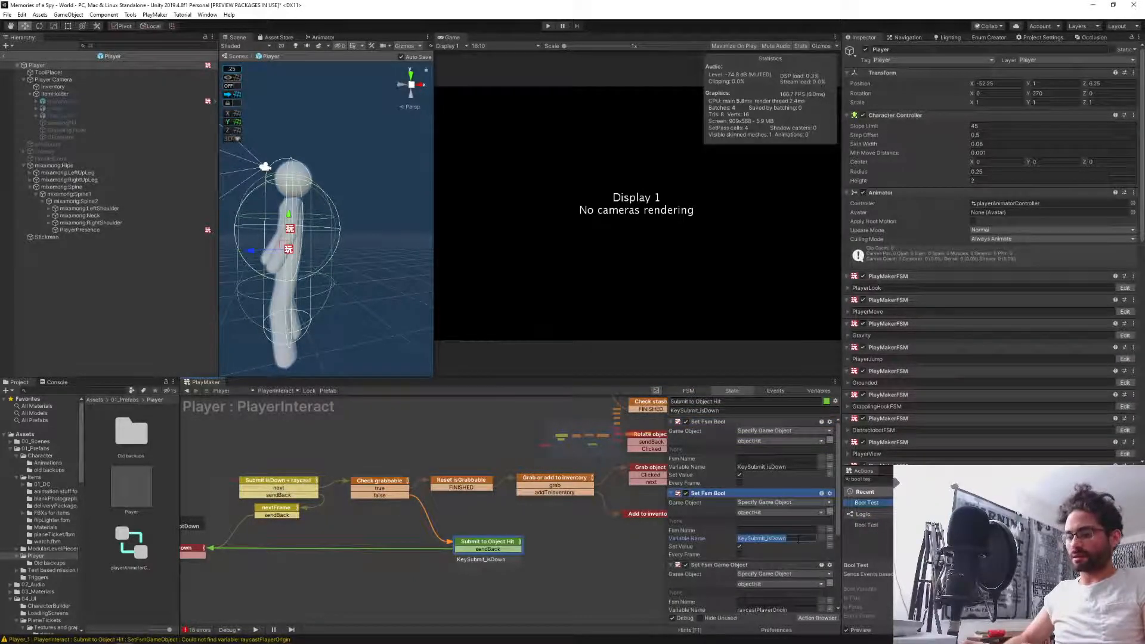
pyautogui.write('playerInteracted')
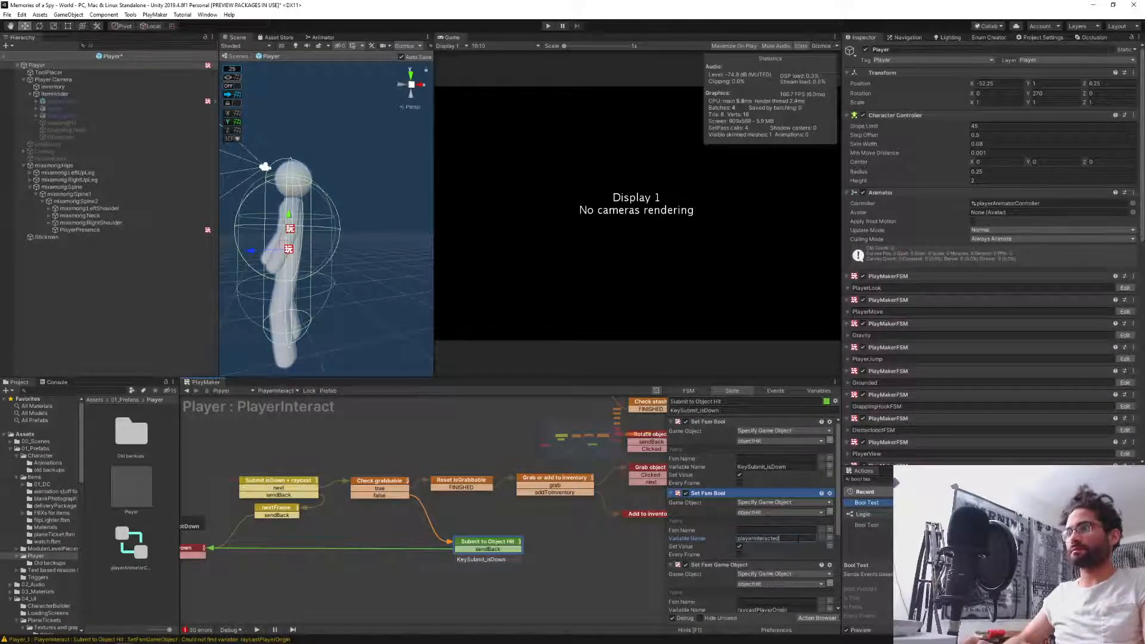
pyautogui.hotkey('ctrl', 'a')
pyautogui.press('Return')
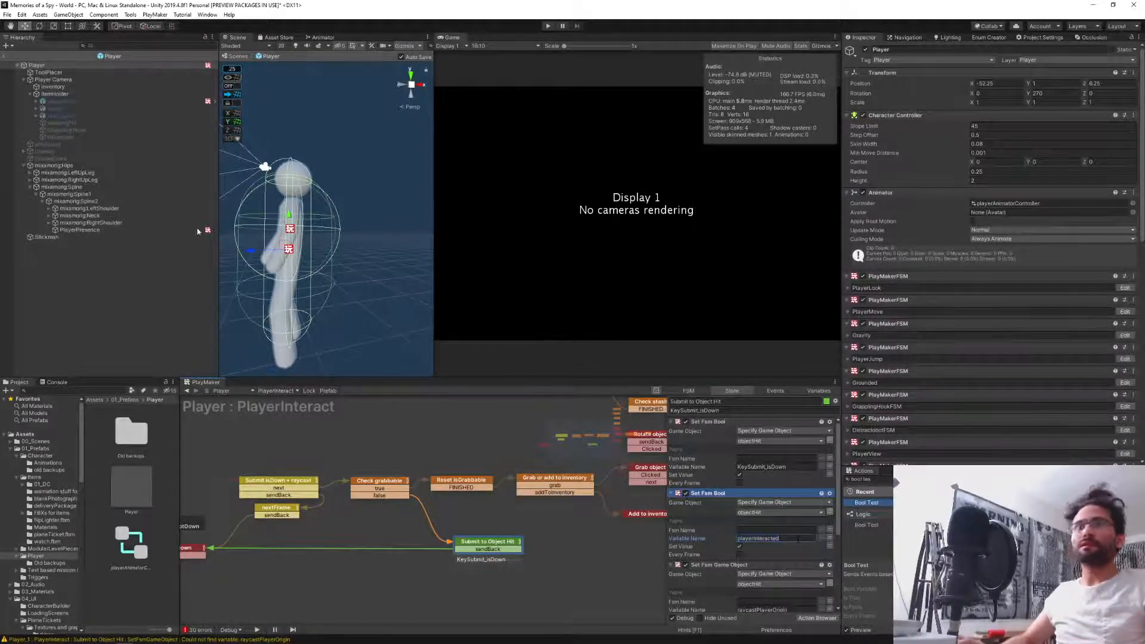
# Open the ApartmentDoor_openClose prefab and rename doorDetector's playerOpenedDoor variable to playerInteracted in the DoorSwing FSM.
pyautogui.click(6, 62)
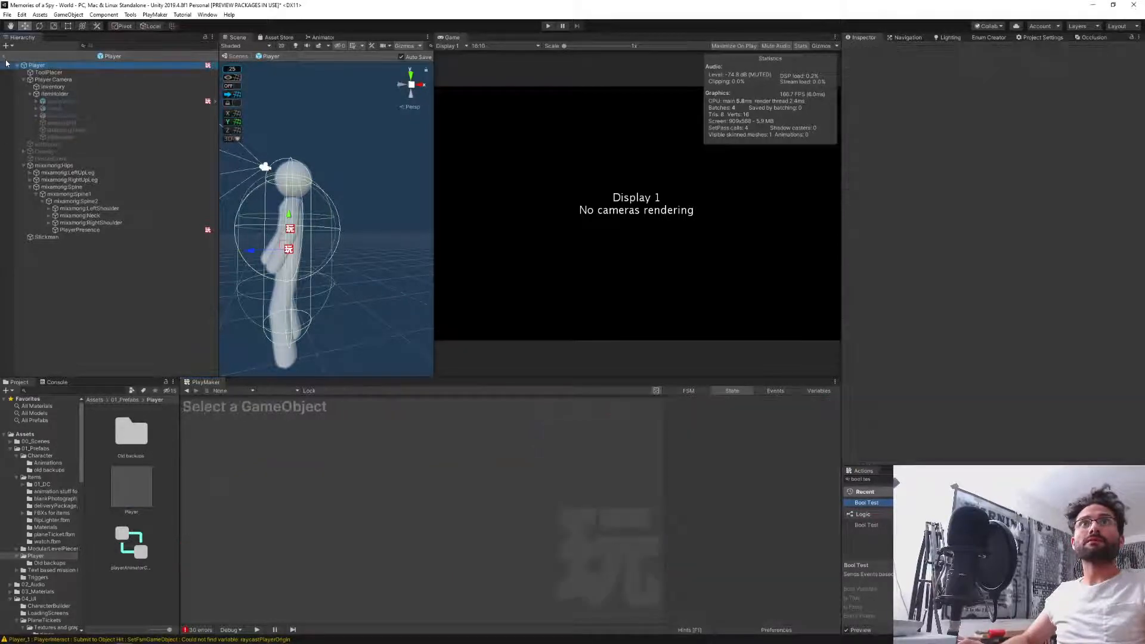
pyautogui.click(5, 57)
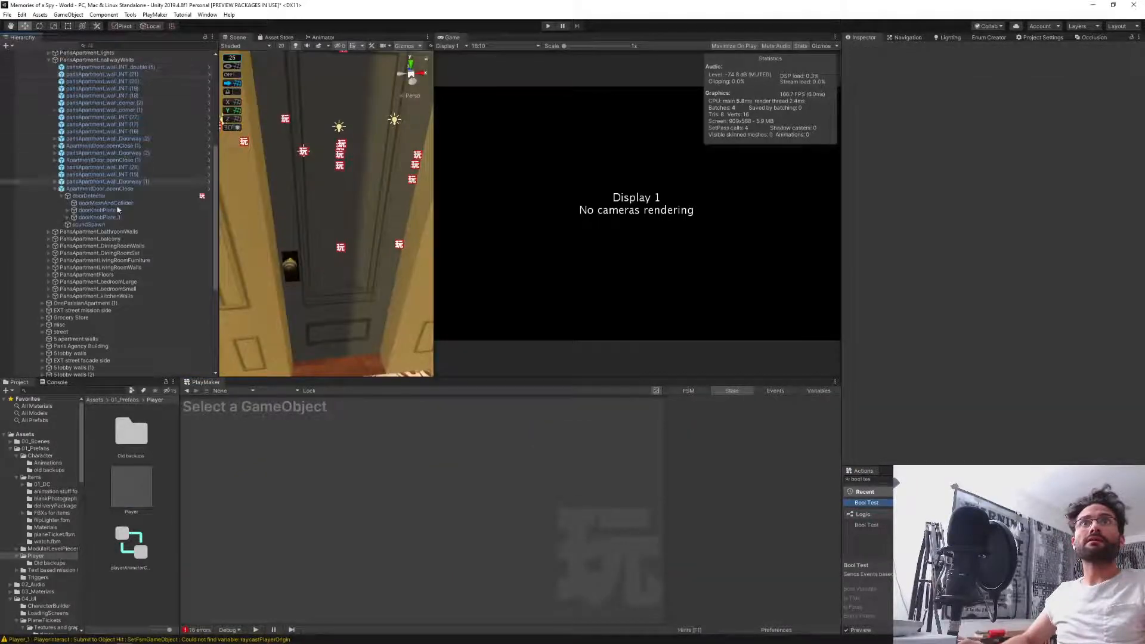
pyautogui.click(207, 190)
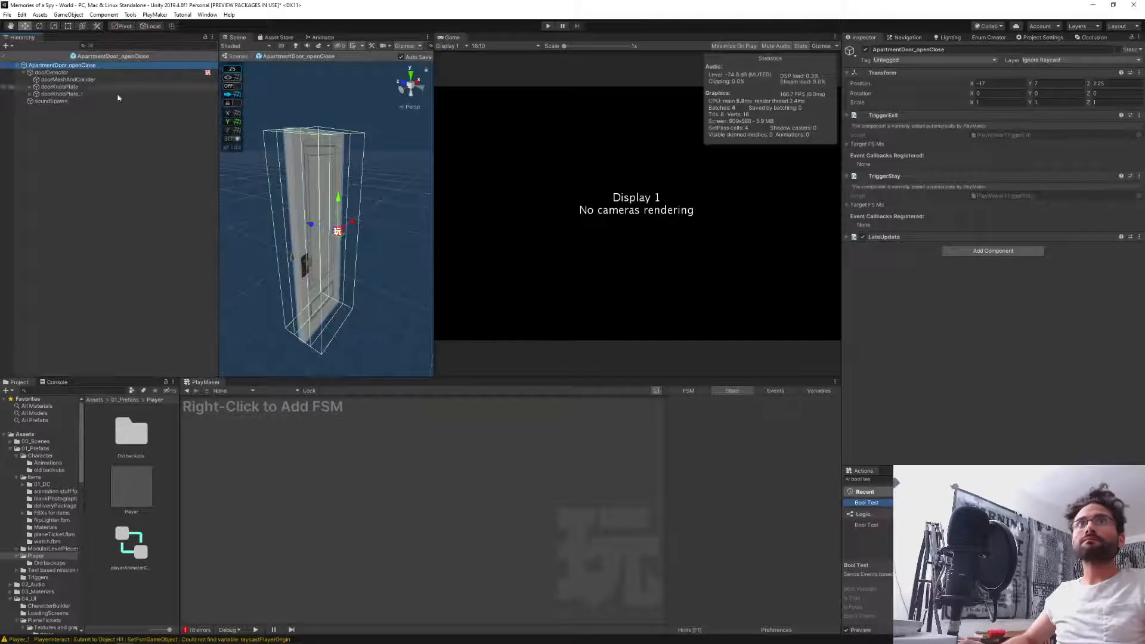
pyautogui.click(65, 72)
pyautogui.click(817, 392)
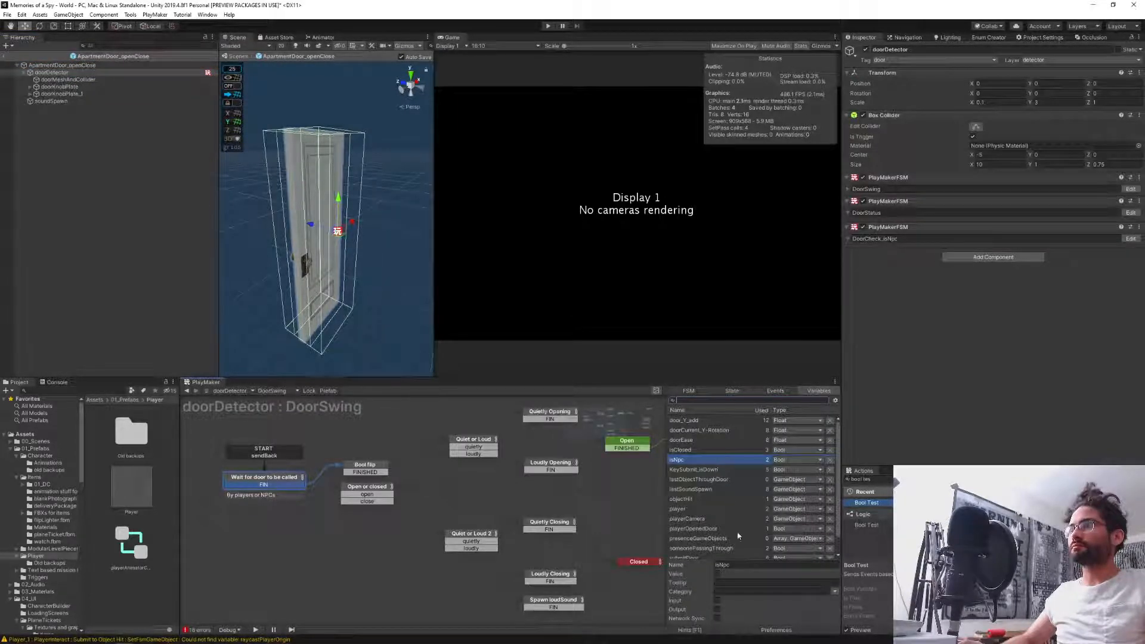
pyautogui.click(701, 529)
pyautogui.click(744, 564)
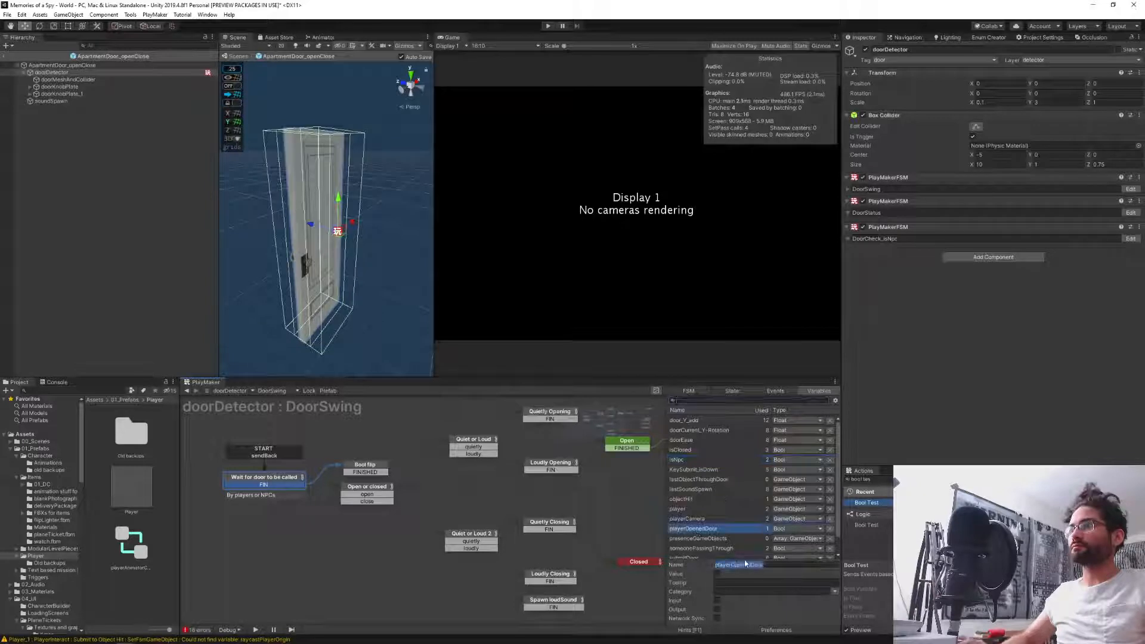
pyautogui.write('playerInteracted')
pyautogui.press('Return')
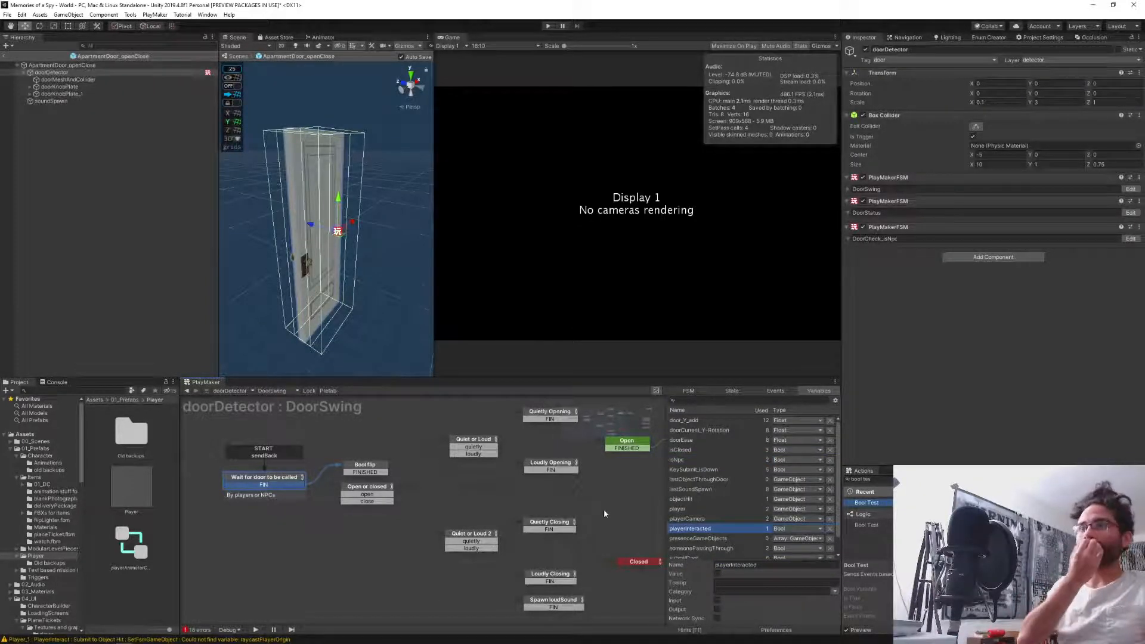
# Add a Set Bool Value action for playerInteracted to the Closed state, placing it directly after the isClosed one.
pyautogui.moveTo(603, 509); pyautogui.dragTo(408, 485, button='middle')
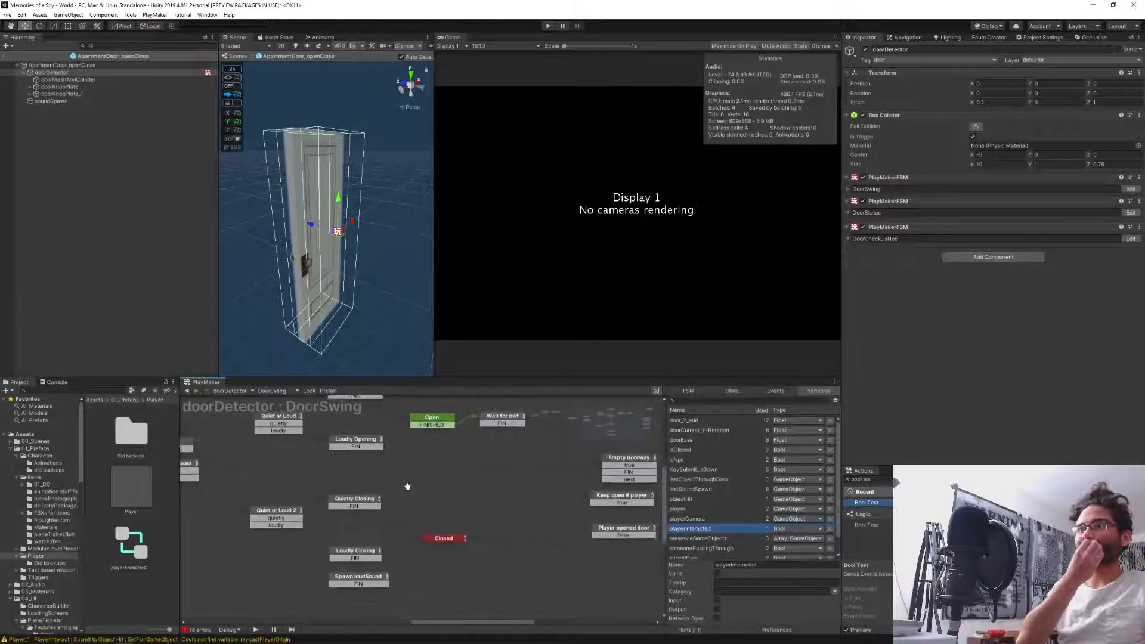
pyautogui.click(436, 540)
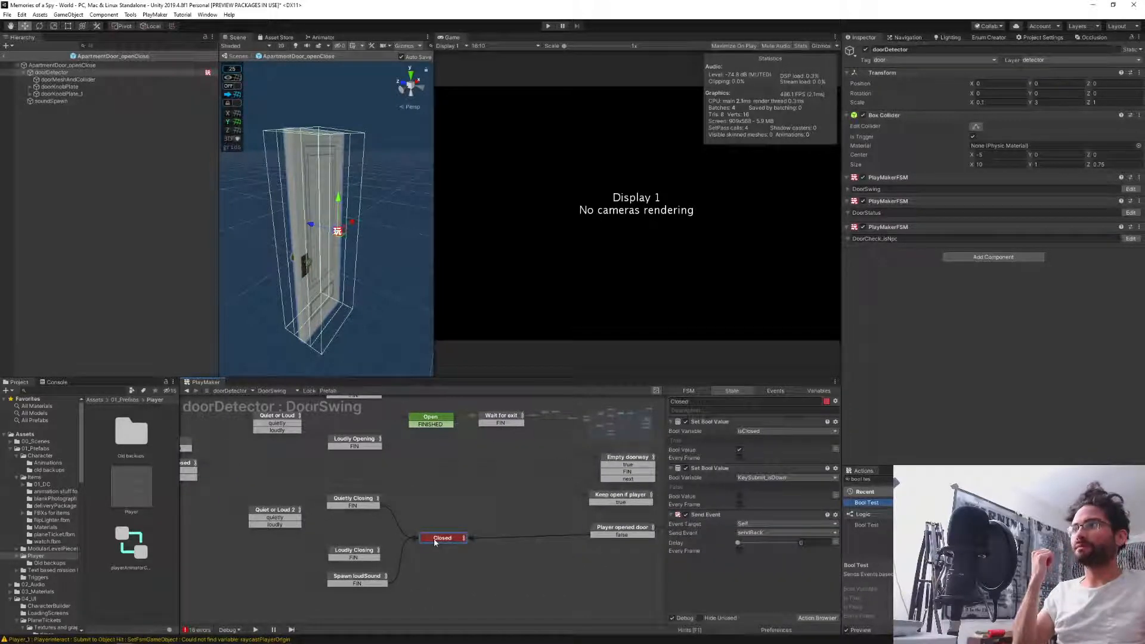
pyautogui.click(864, 479)
pyautogui.write('set')
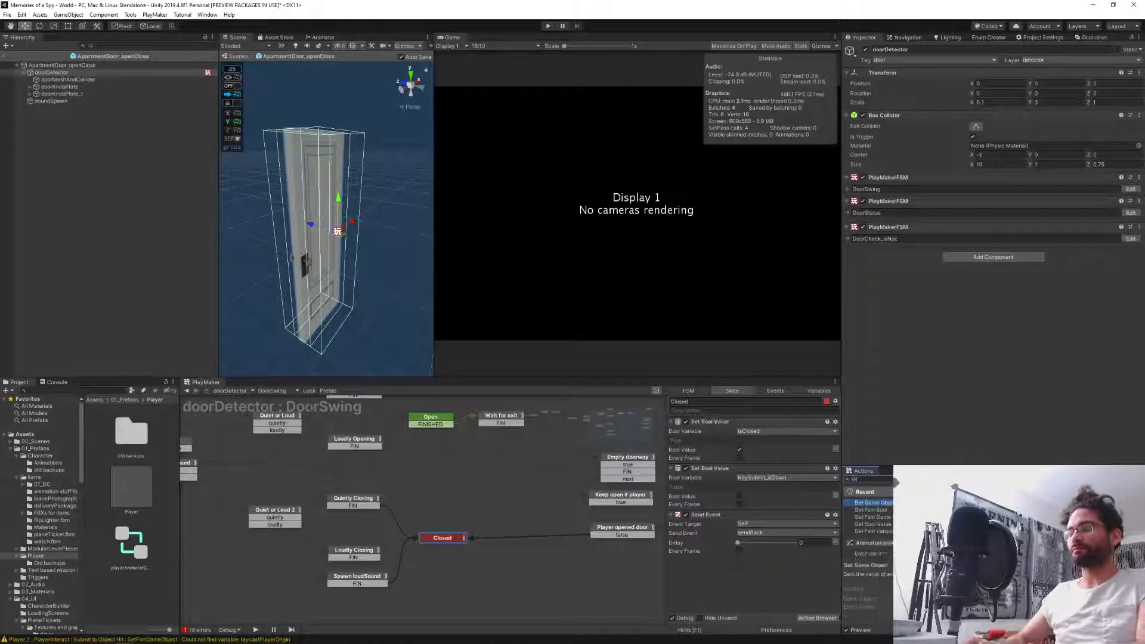
pyautogui.write(' bool')
pyautogui.press('Return')
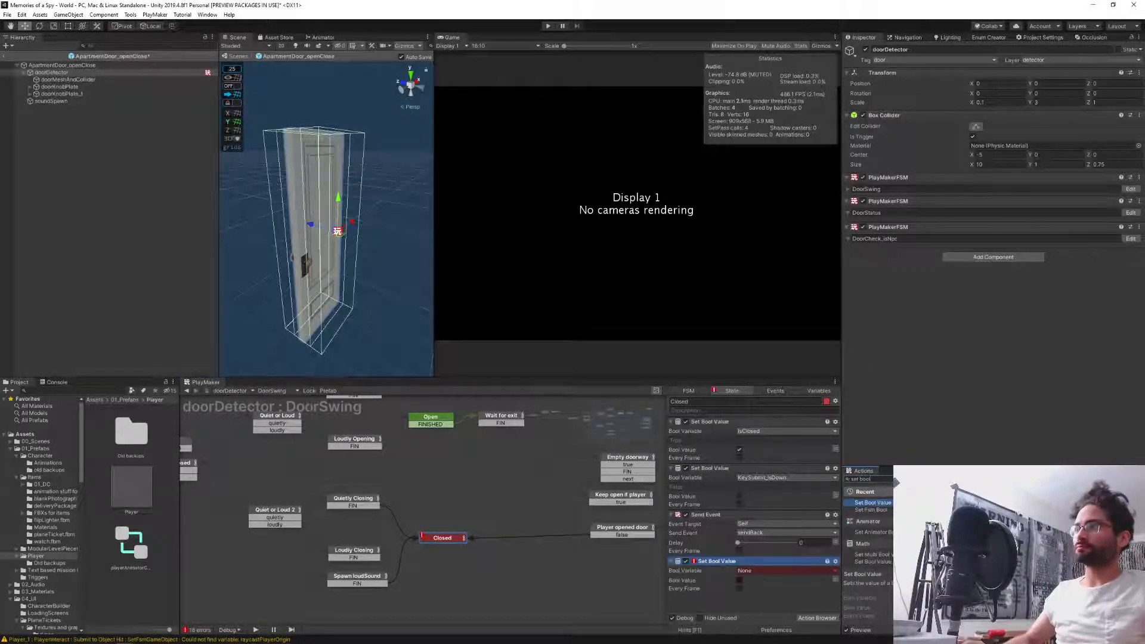
pyautogui.click(723, 562)
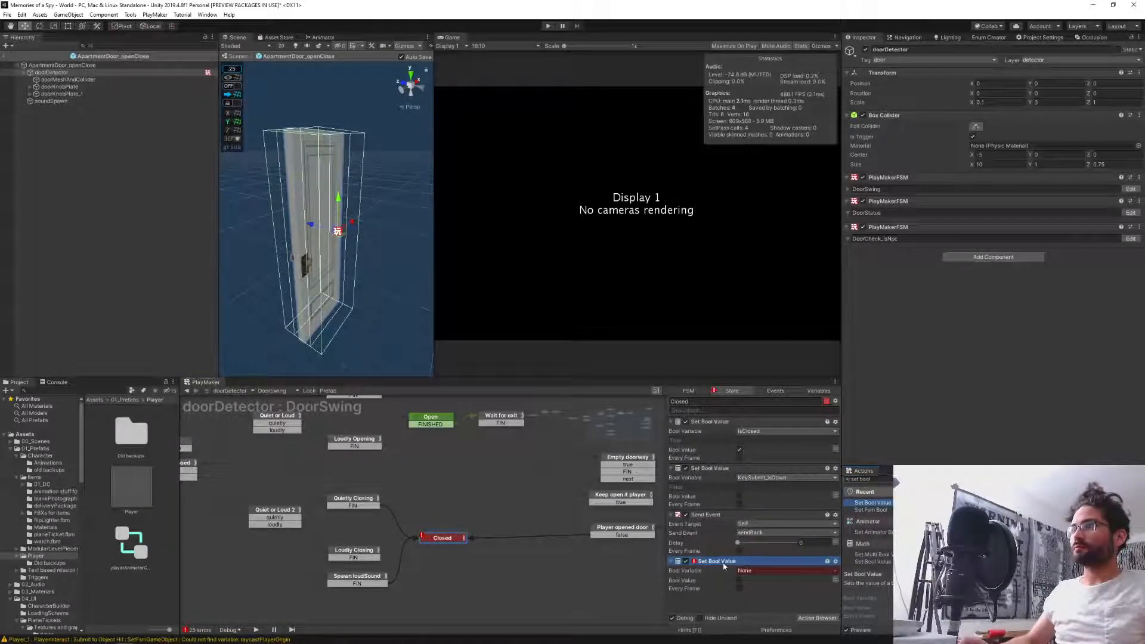
pyautogui.hotkey('ctrl', 'Up')
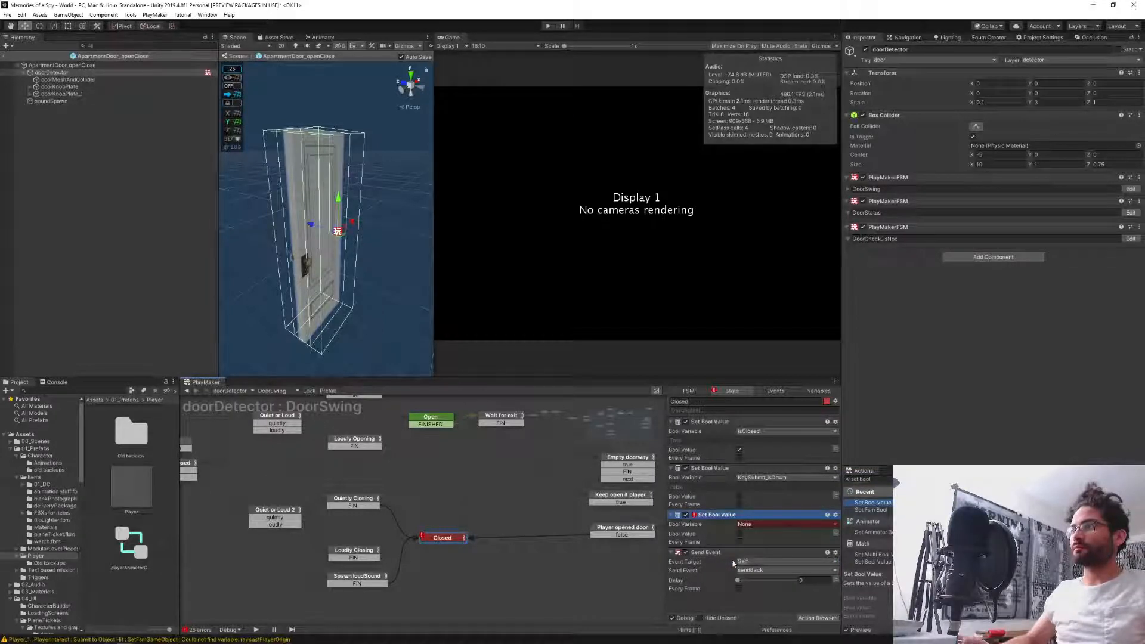
pyautogui.hotkey('ctrl', 'Up')
pyautogui.click(758, 479)
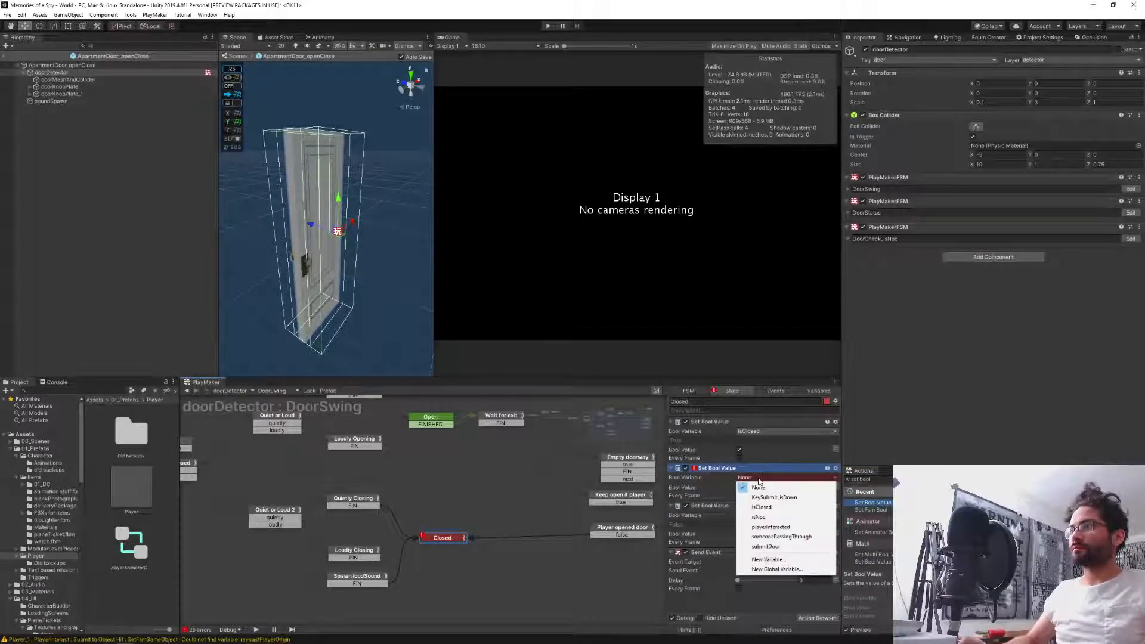
pyautogui.click(796, 525)
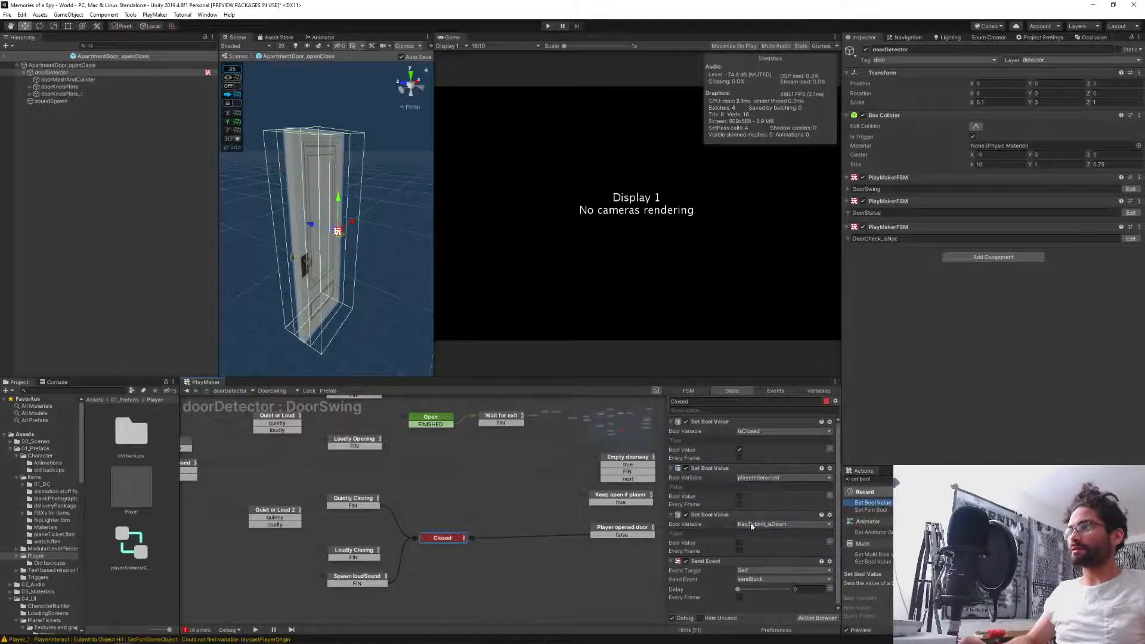
pyautogui.moveTo(534, 567); pyautogui.dragTo(458, 502, button='middle')
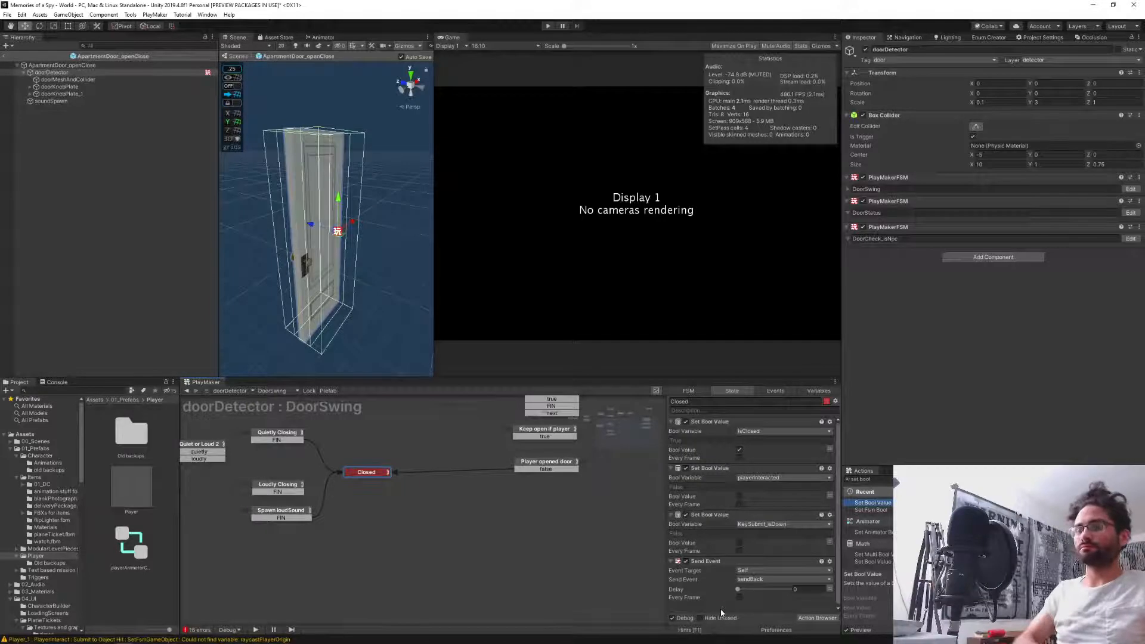
pyautogui.moveTo(450, 467); pyautogui.dragTo(478, 526, button='middle')
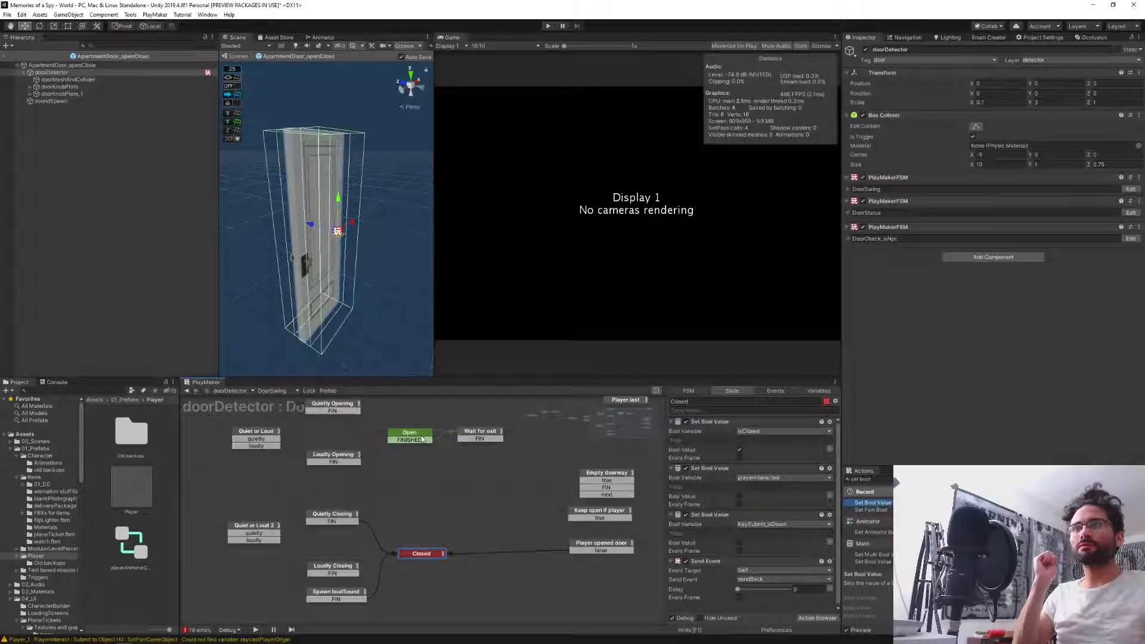
pyautogui.moveTo(300, 476); pyautogui.dragTo(266, 464, button='middle')
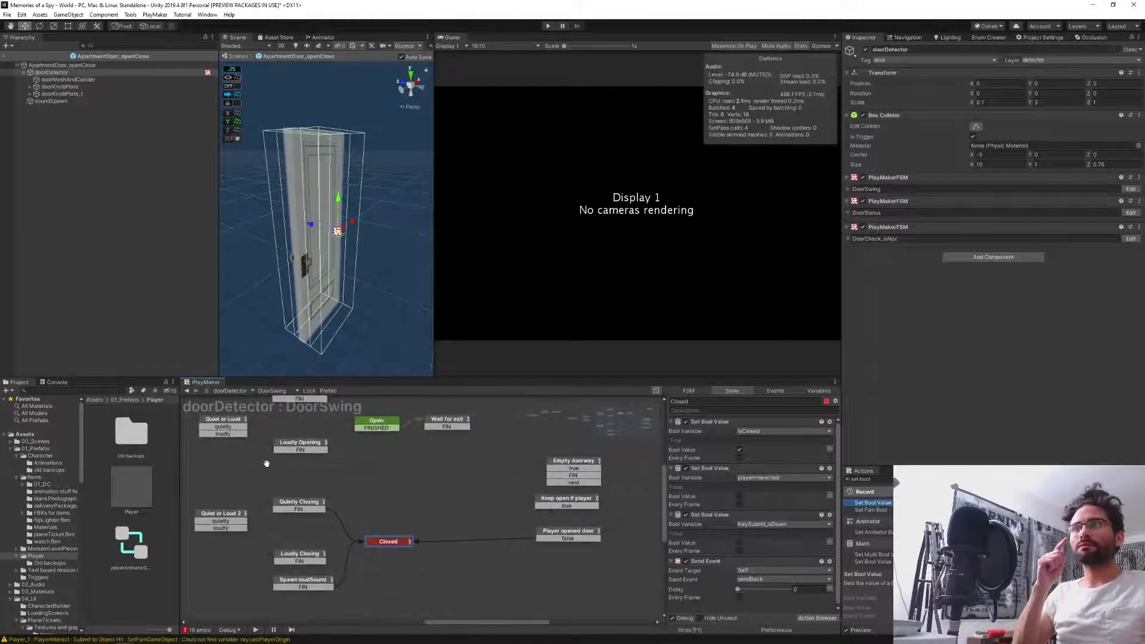
# Return to the scene, turn off Maximize On Play and play-test the game, walking the player to the apartment door.
pyautogui.click(5, 56)
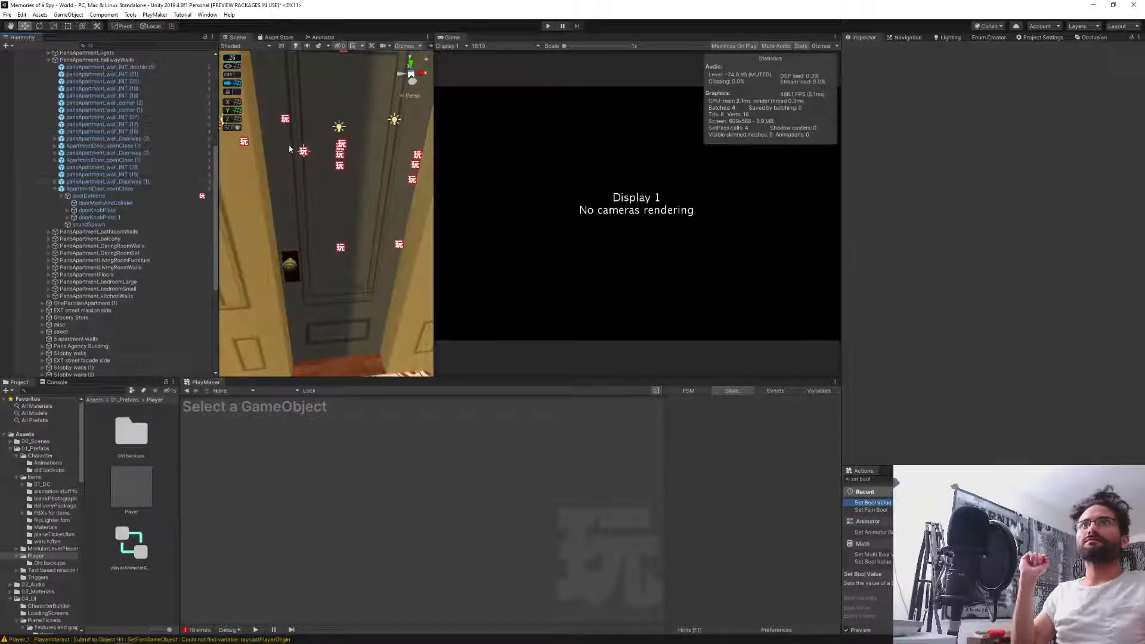
pyautogui.click(721, 46)
pyautogui.click(545, 27)
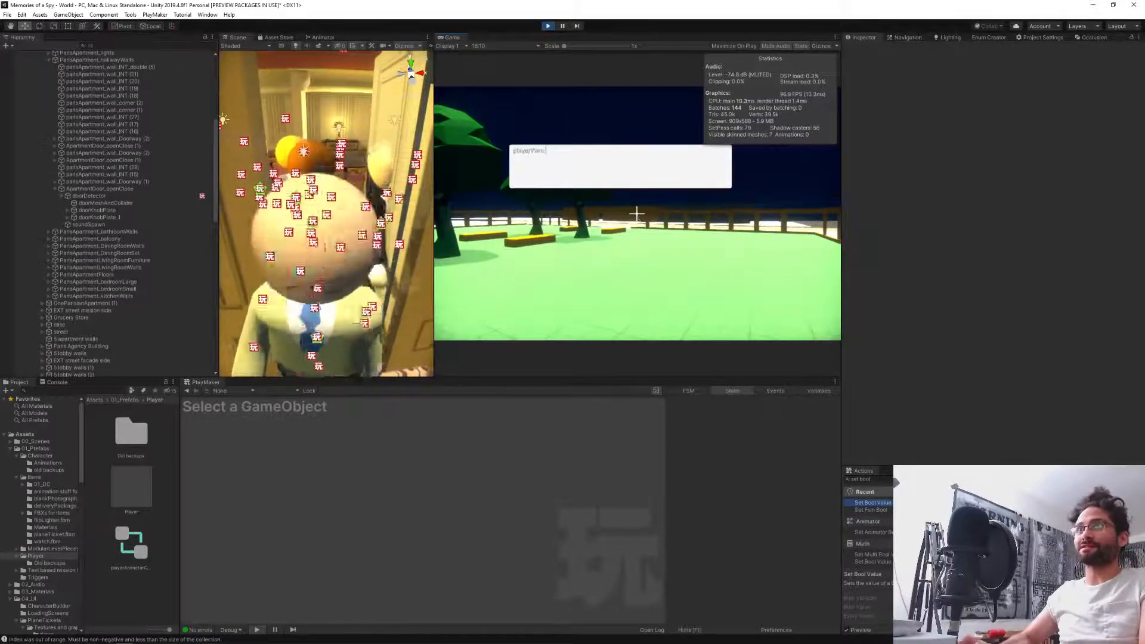
pyautogui.press('Return')
pyautogui.press('w')
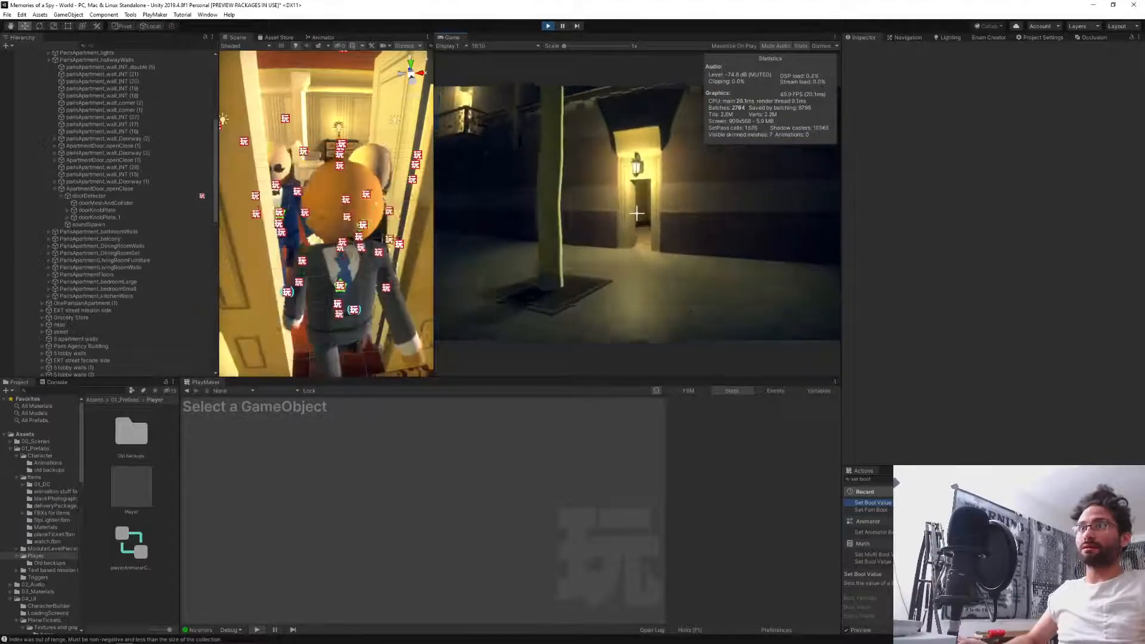
pyautogui.press('w')
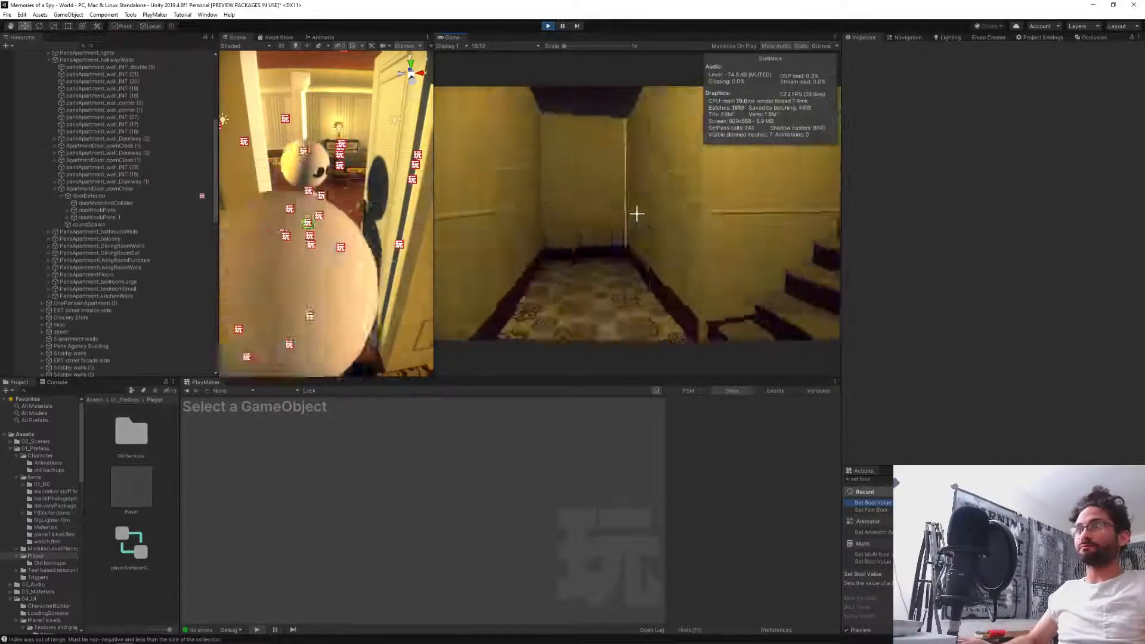
pyautogui.press('w')
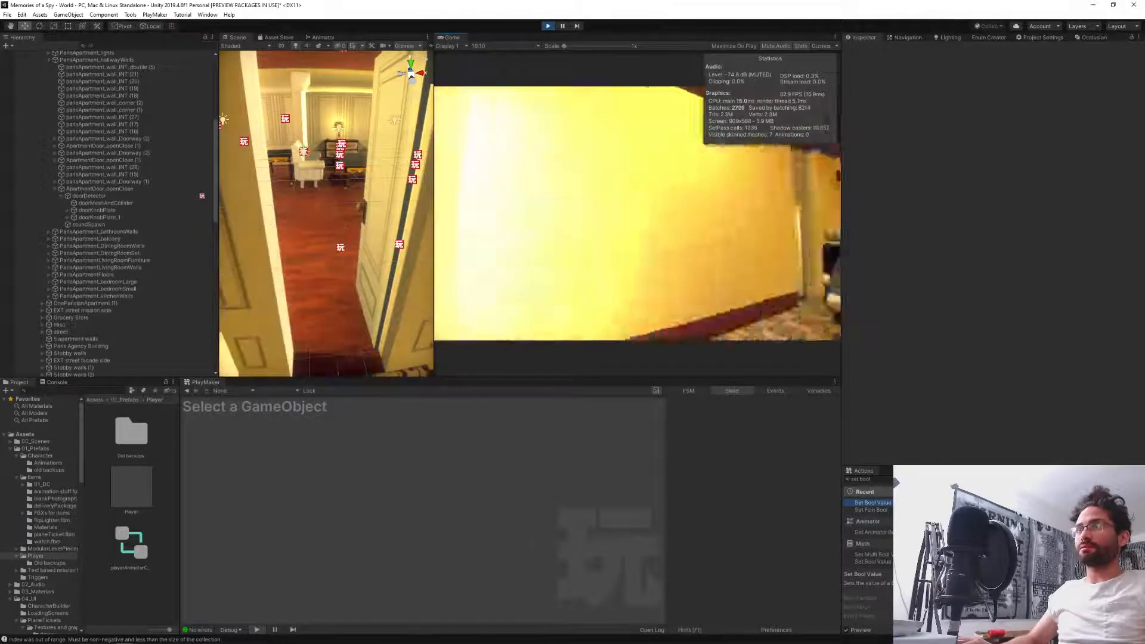
pyautogui.press('w')
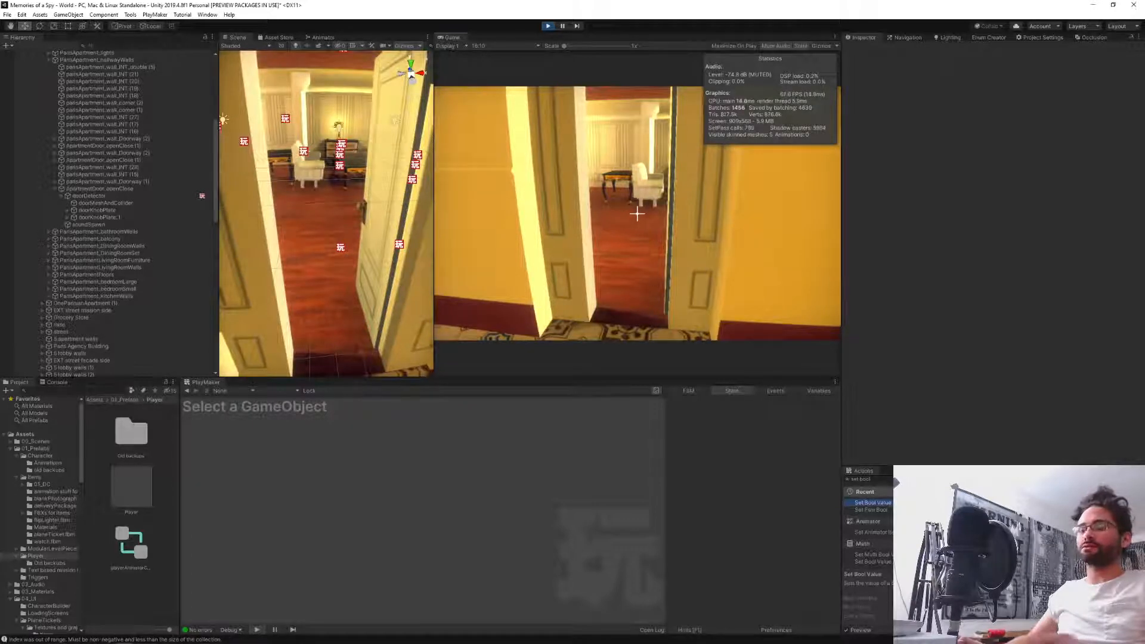
# Pause the game, select the apartment door's doorDetector and display its DoorStatus FSM.
pyautogui.press('Escape')
pyautogui.click(564, 26)
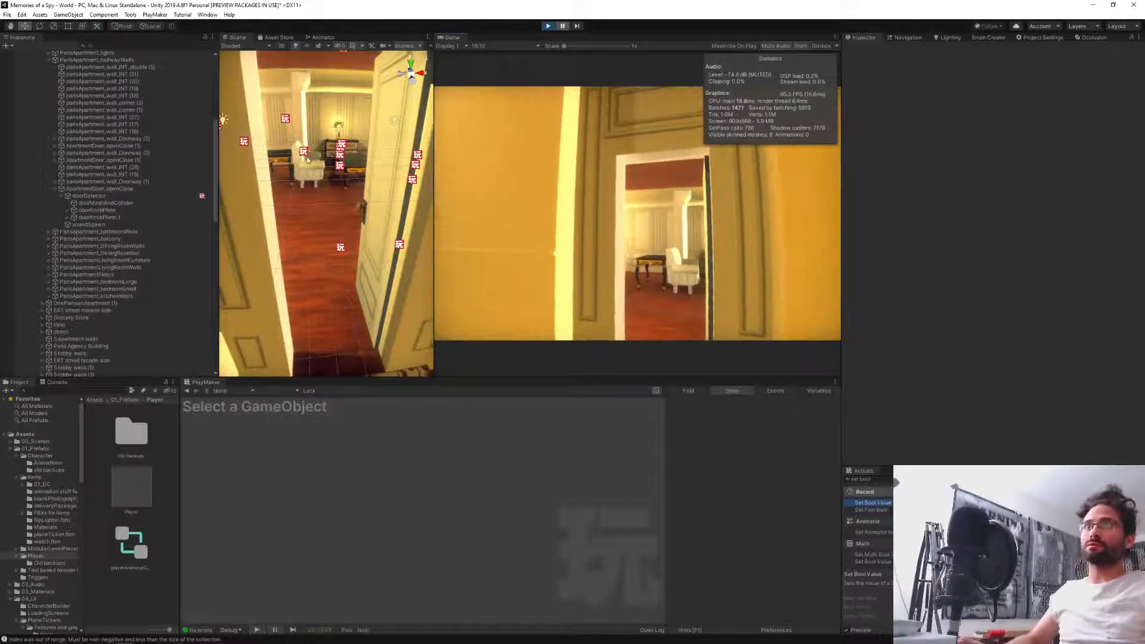
pyautogui.click(398, 249)
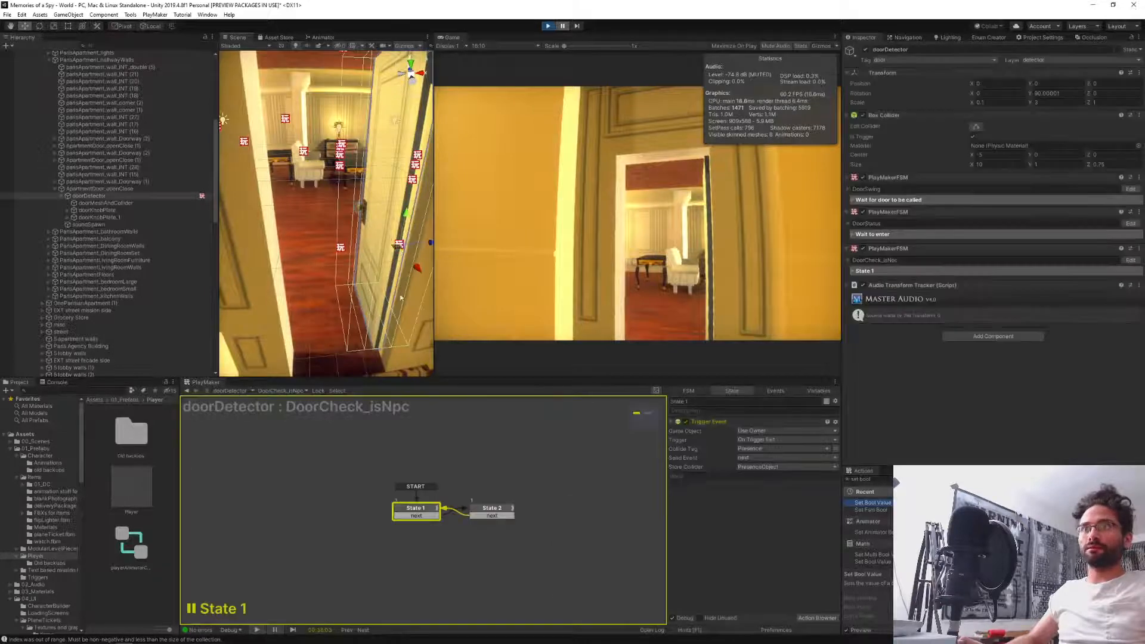
pyautogui.click(266, 391)
pyautogui.click(319, 411)
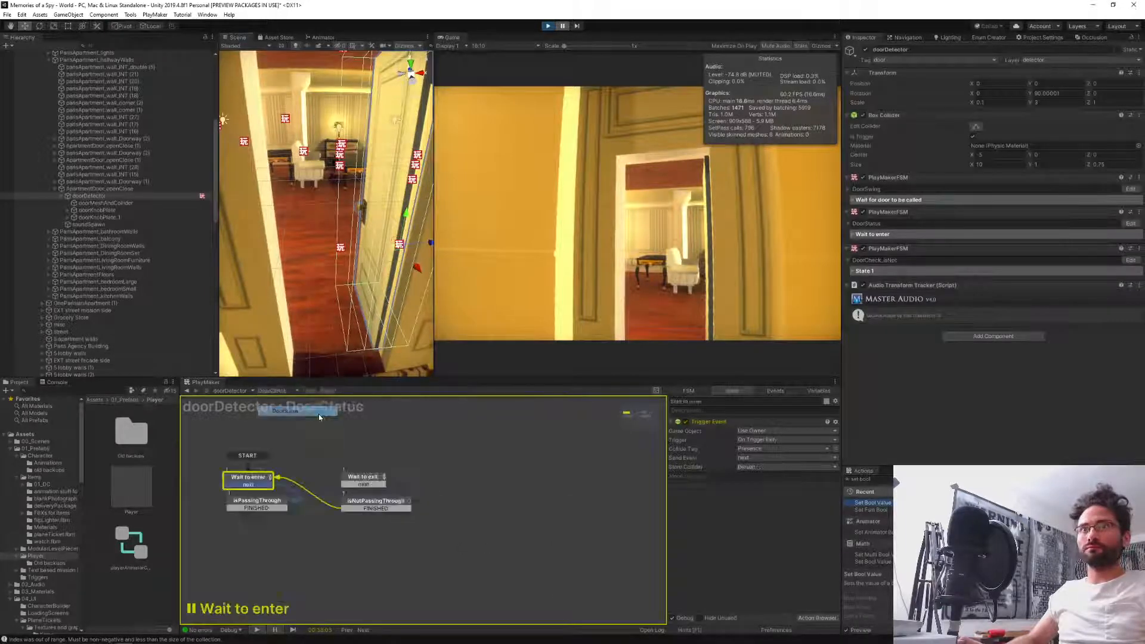
# Switch to doorDetector's DoorSwing state machine and inspect its Keep open if player, Player opened door and Closed states.
pyautogui.click(272, 391)
pyautogui.click(293, 421)
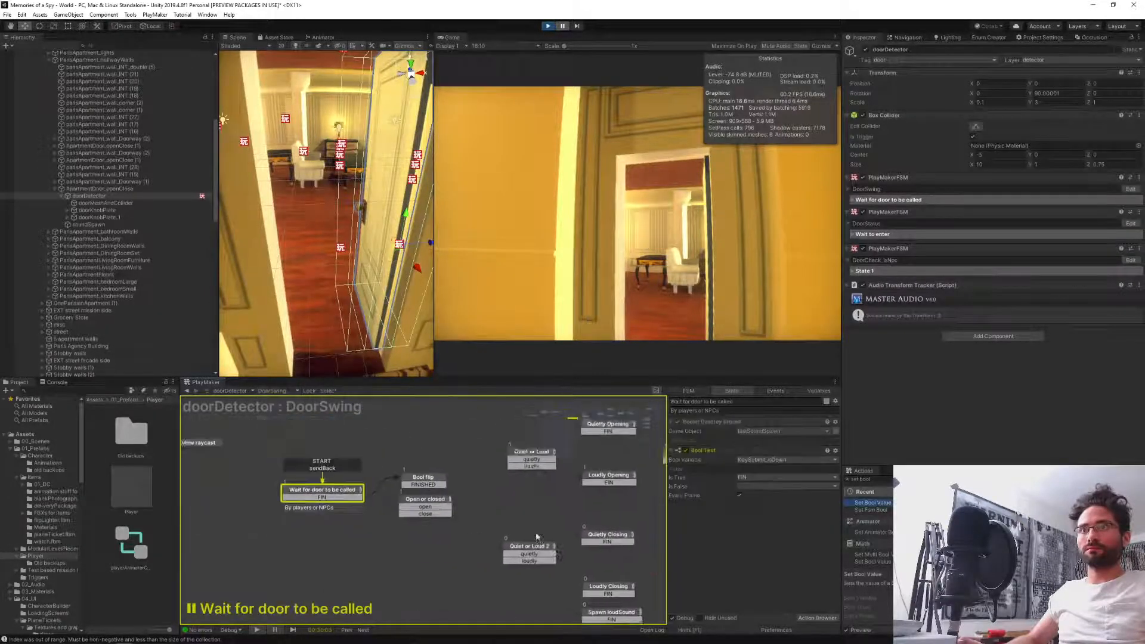
pyautogui.moveTo(420, 519)
pyautogui.mouseDown(button='middle')
pyautogui.moveTo(405, 505)
pyautogui.moveTo(423, 498)
pyautogui.mouseUp(button='middle')
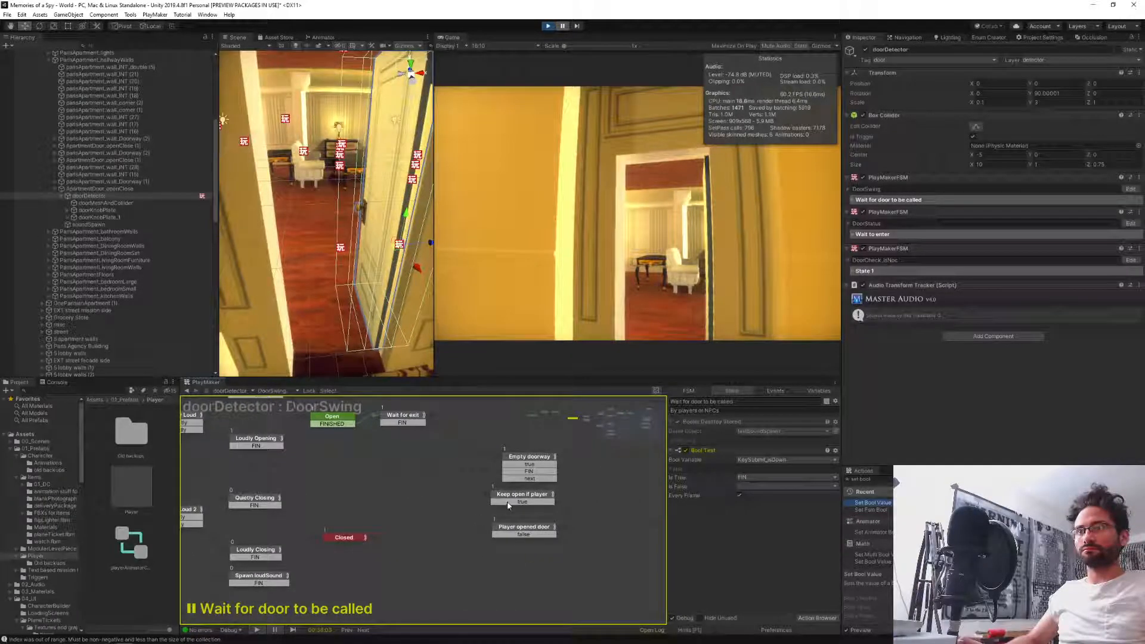
pyautogui.click(502, 498)
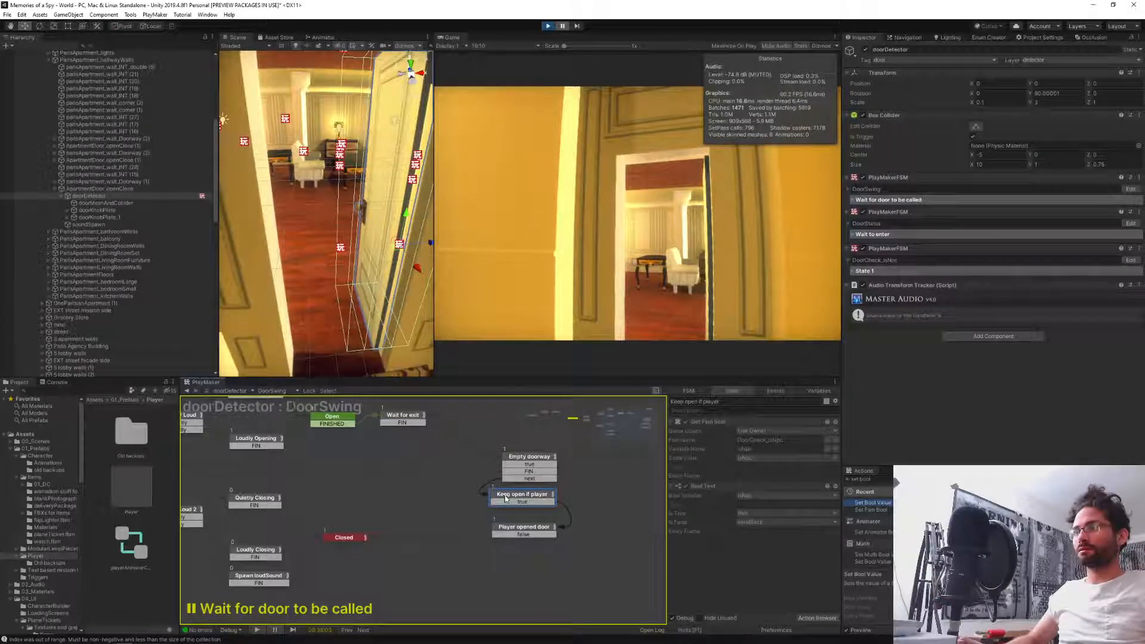
pyautogui.click(528, 530)
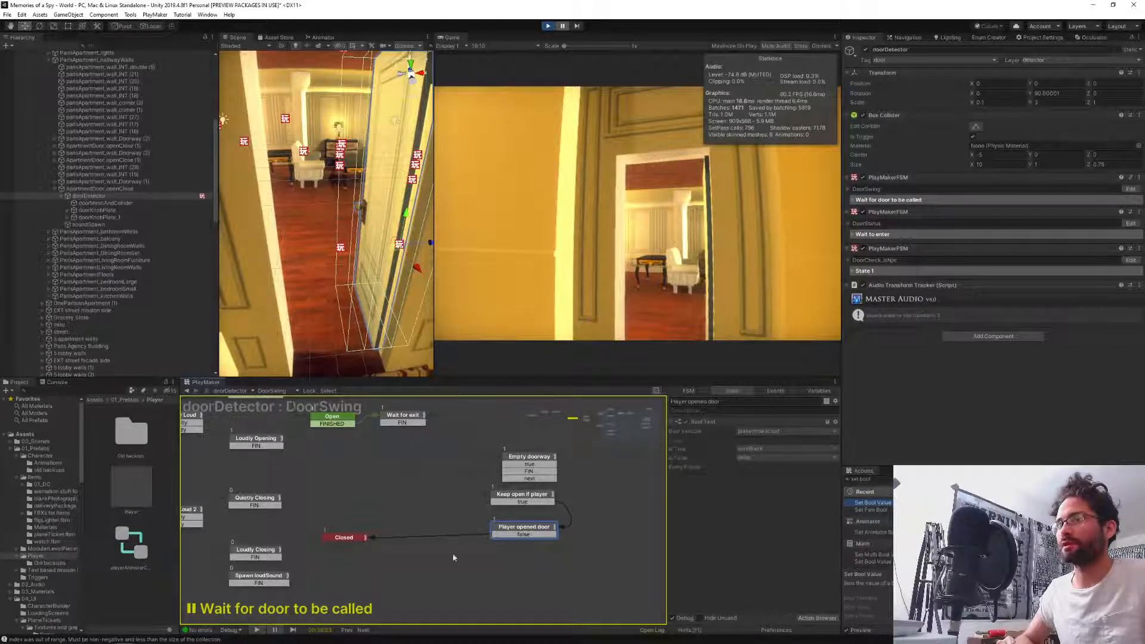
pyautogui.click(349, 539)
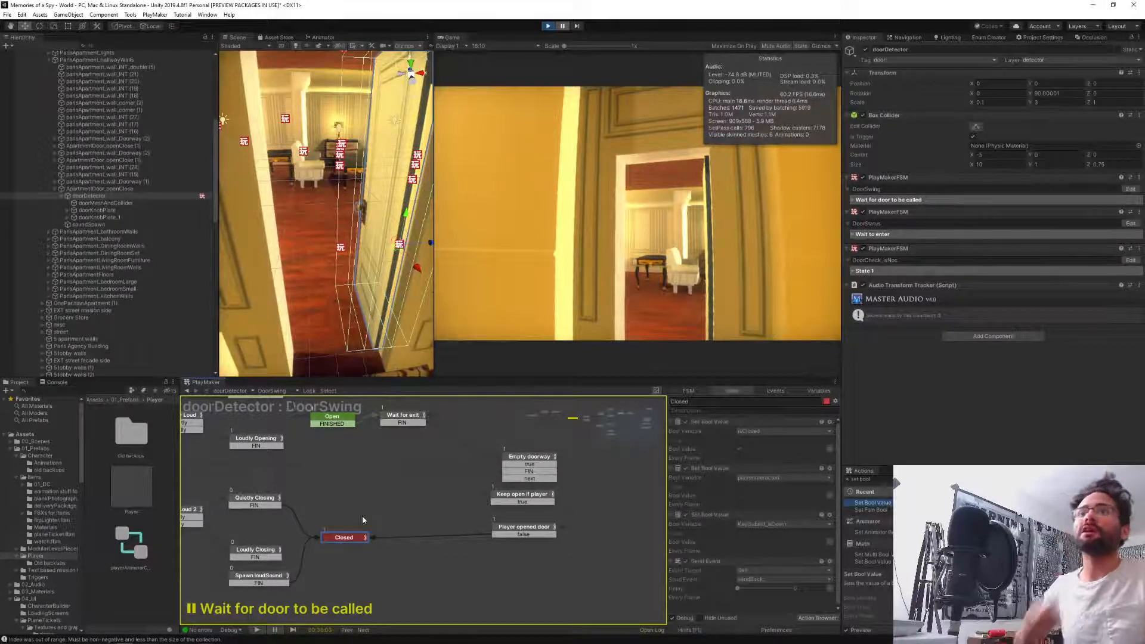
# Stop the game and, in the ApartmentDoor_openClose prefab, link the false event of Player opened door to the Quietly Closing state.
pyautogui.click(549, 26)
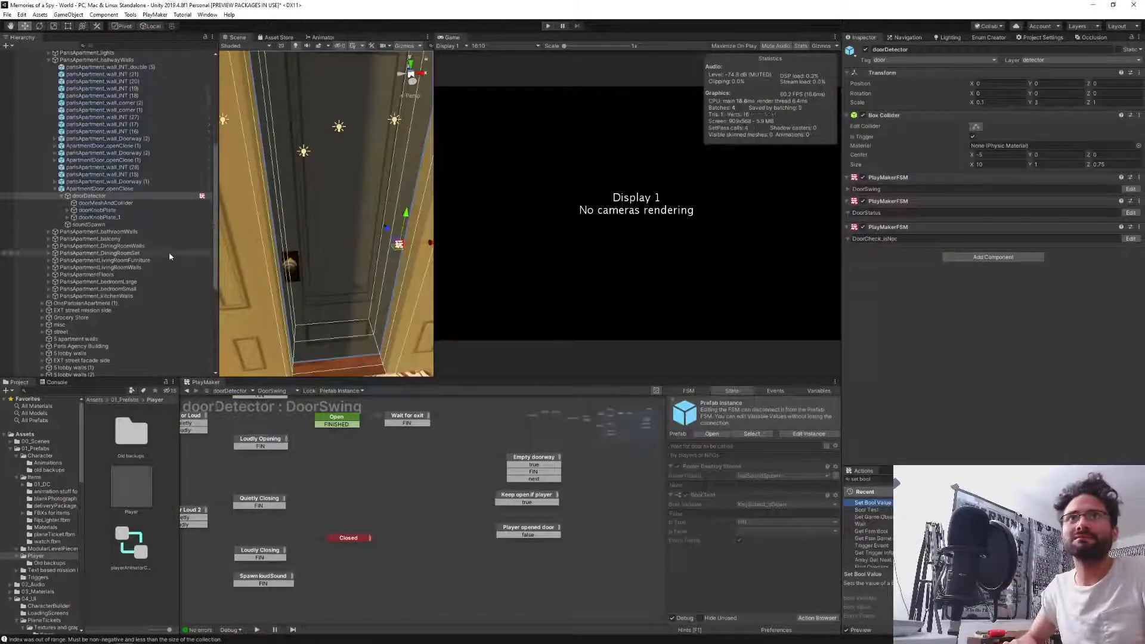
pyautogui.click(208, 189)
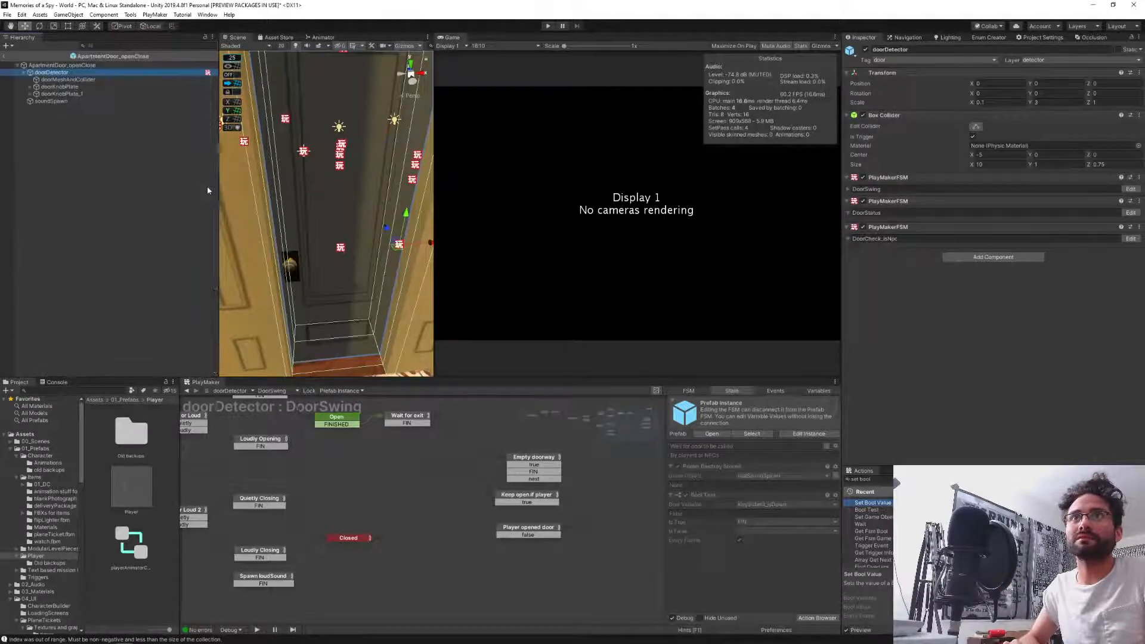
pyautogui.moveTo(644, 530); pyautogui.dragTo(484, 507, button='middle')
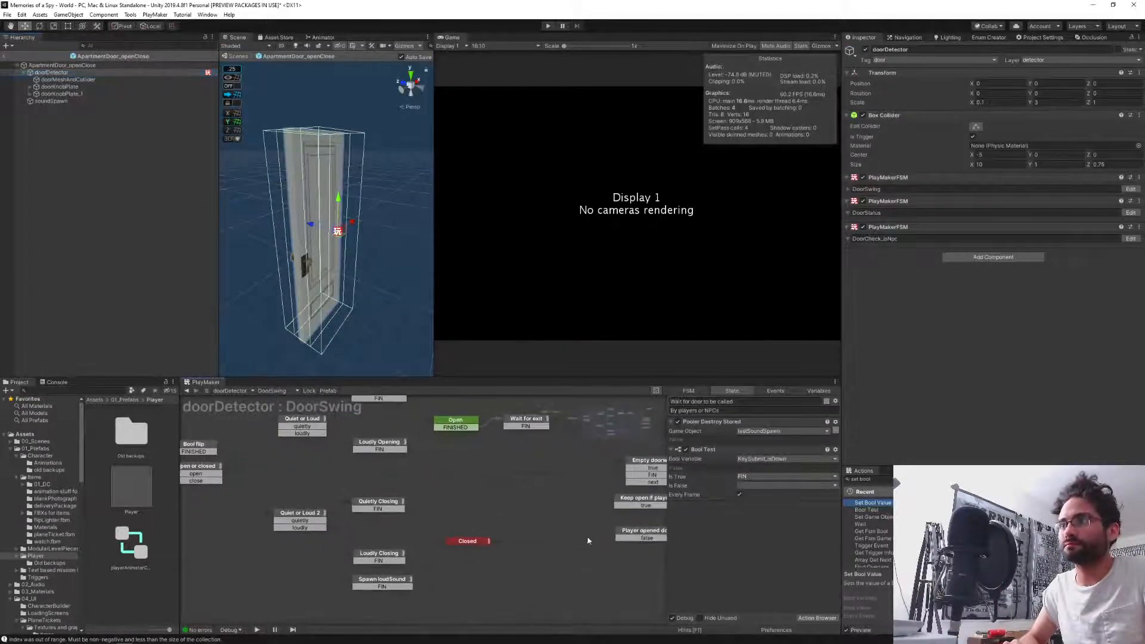
pyautogui.moveTo(626, 539); pyautogui.dragTo(404, 501)
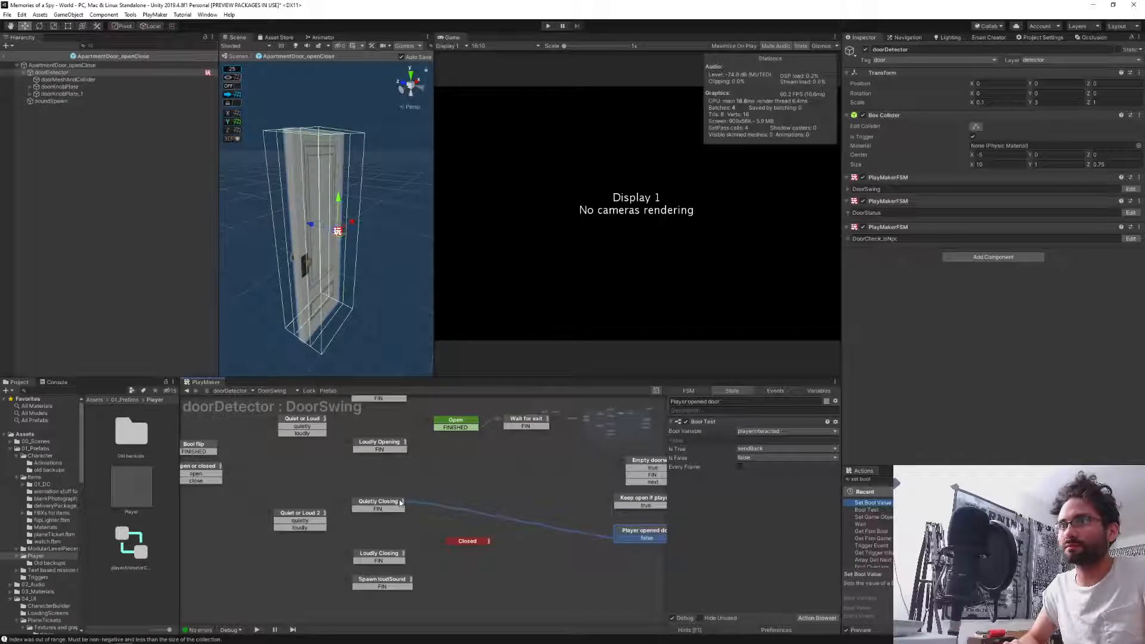
pyautogui.click(4, 57)
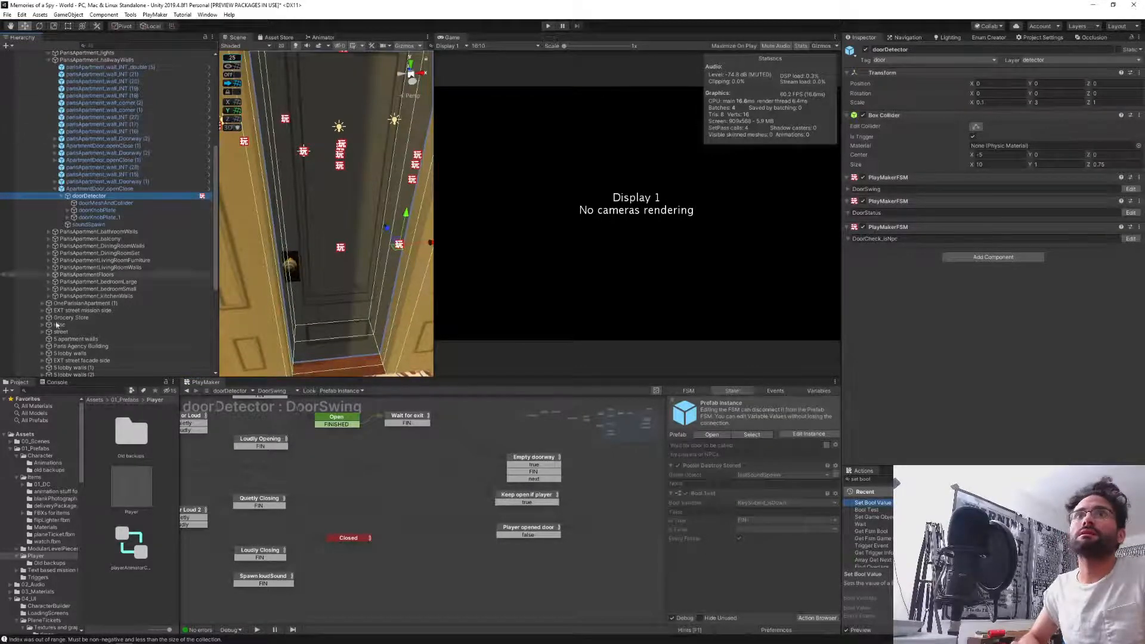
# Run the game with nothing selected and teleport the player with the debug command playerWarp 2.
pyautogui.click(159, 477)
pyautogui.click(548, 26)
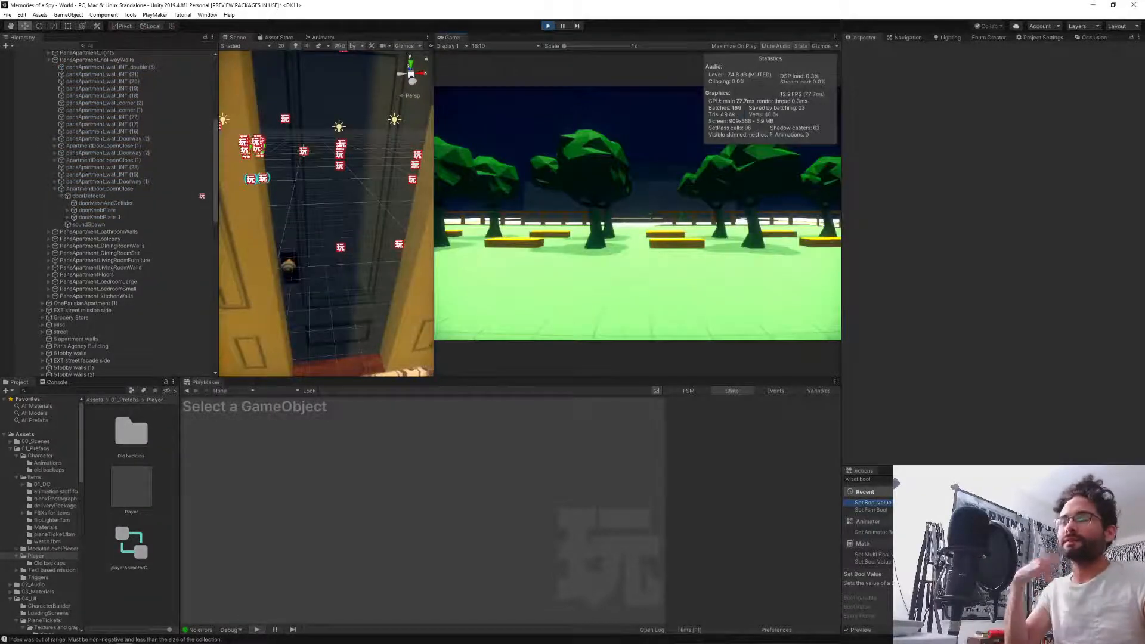
pyautogui.press('`')
pyautogui.write('playerWarp 2')
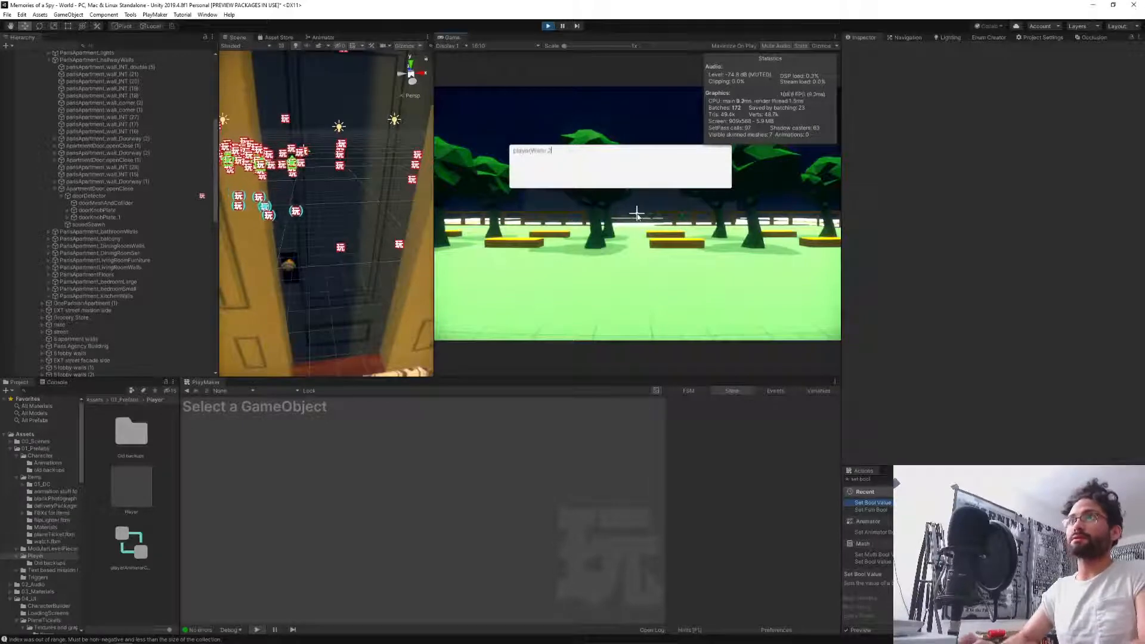
pyautogui.press('Return')
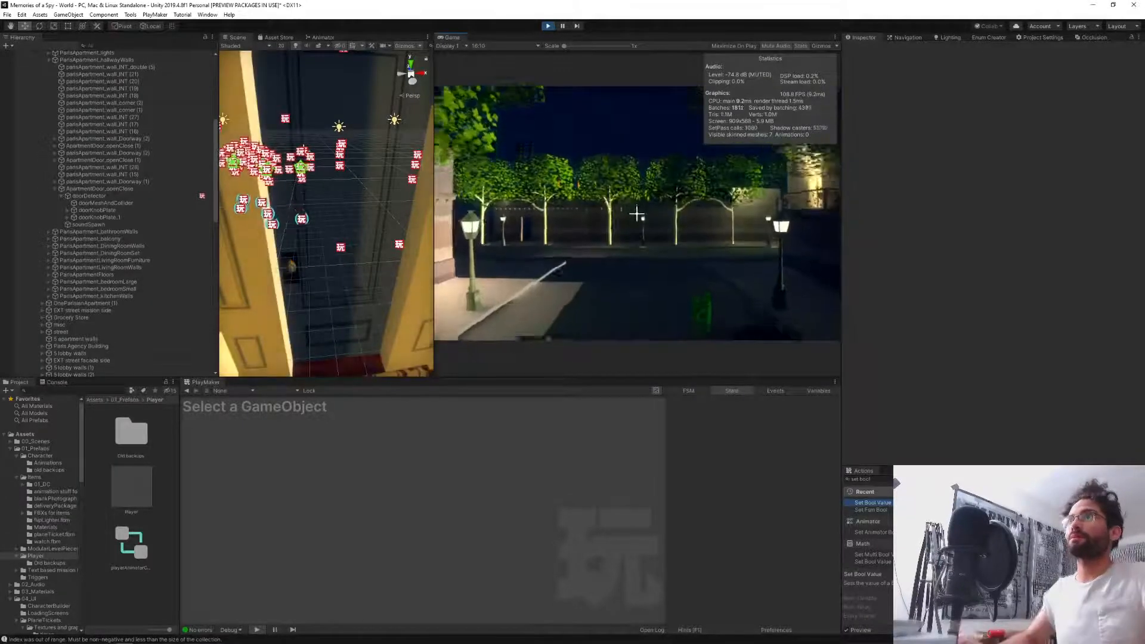
# Walk the player from the street through the building's tiled hallway, following the characters to the apartment door.
pyautogui.press('w')
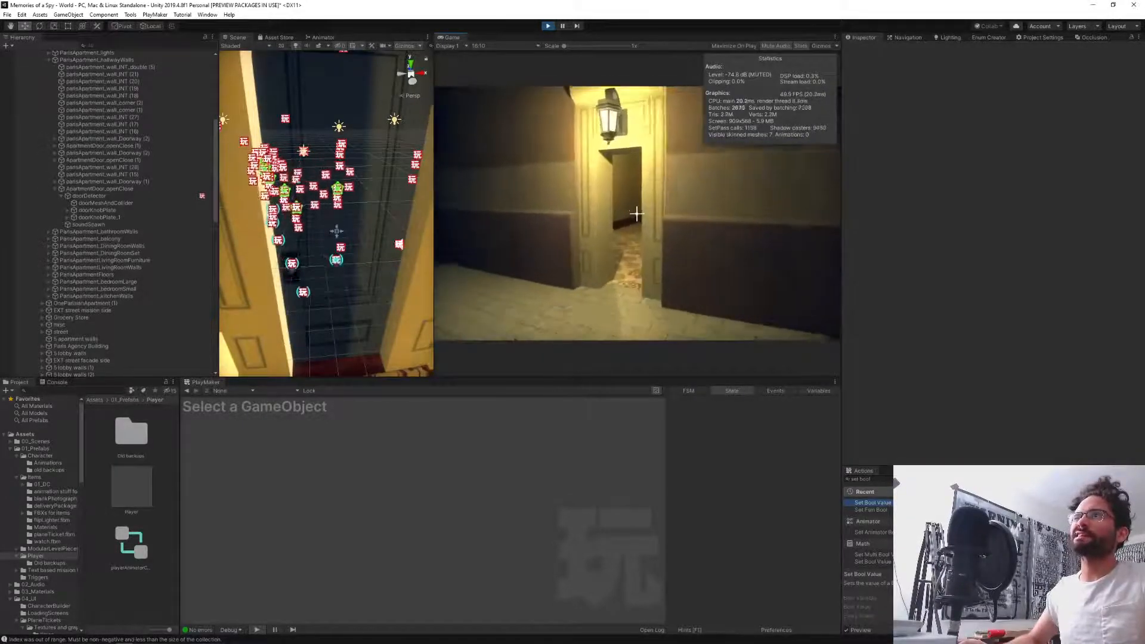
pyautogui.press('w')
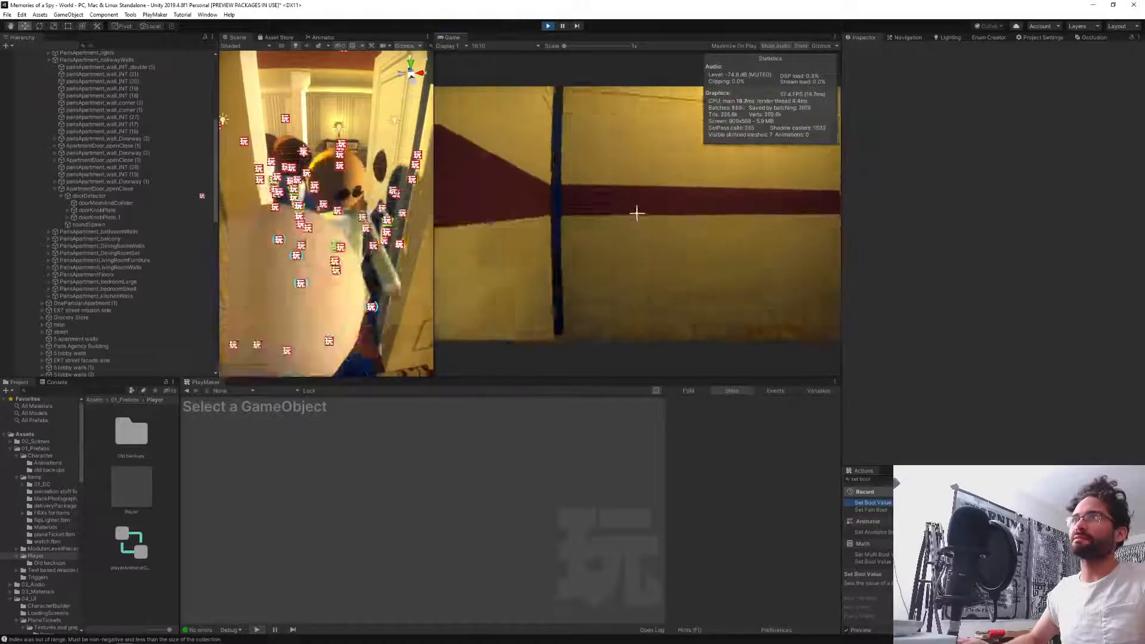
pyautogui.press('w')
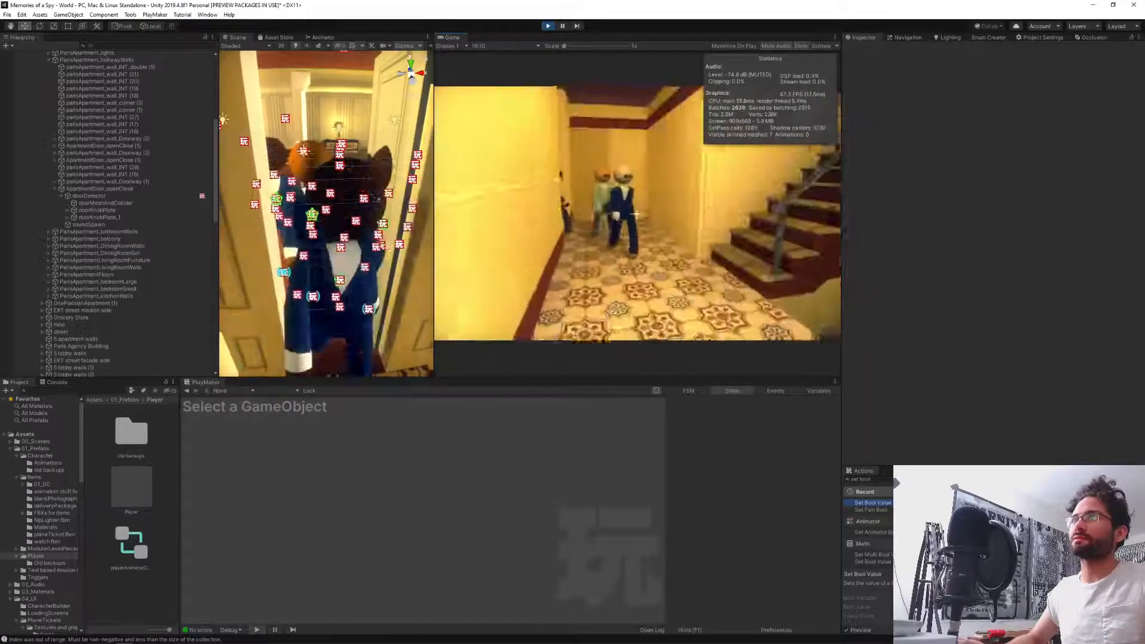
pyautogui.press('w')
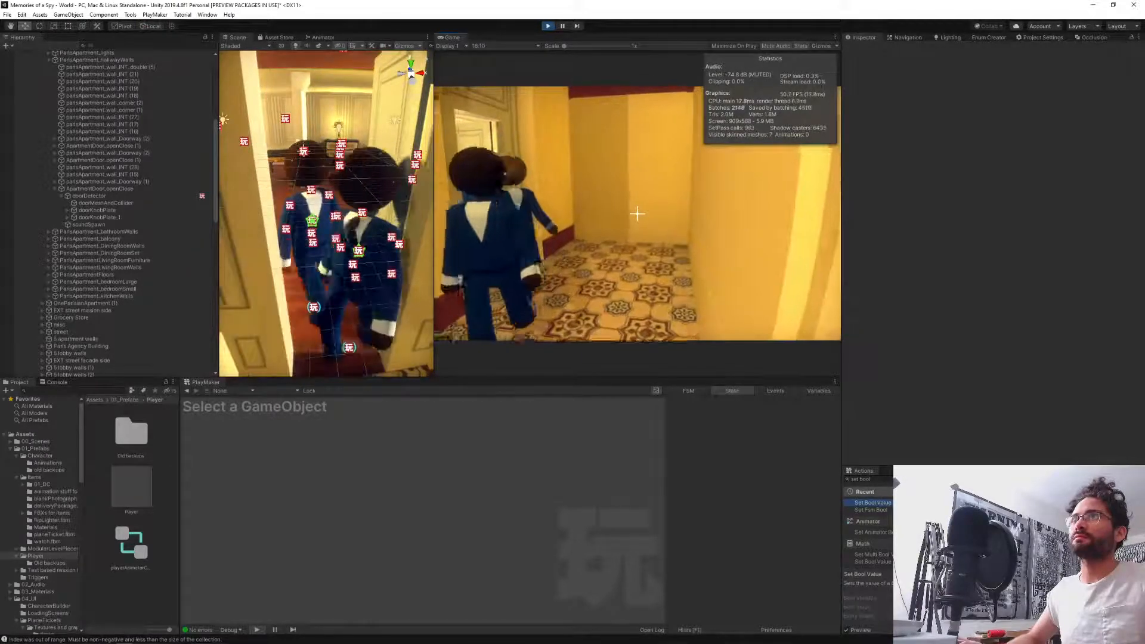
pyautogui.press('w')
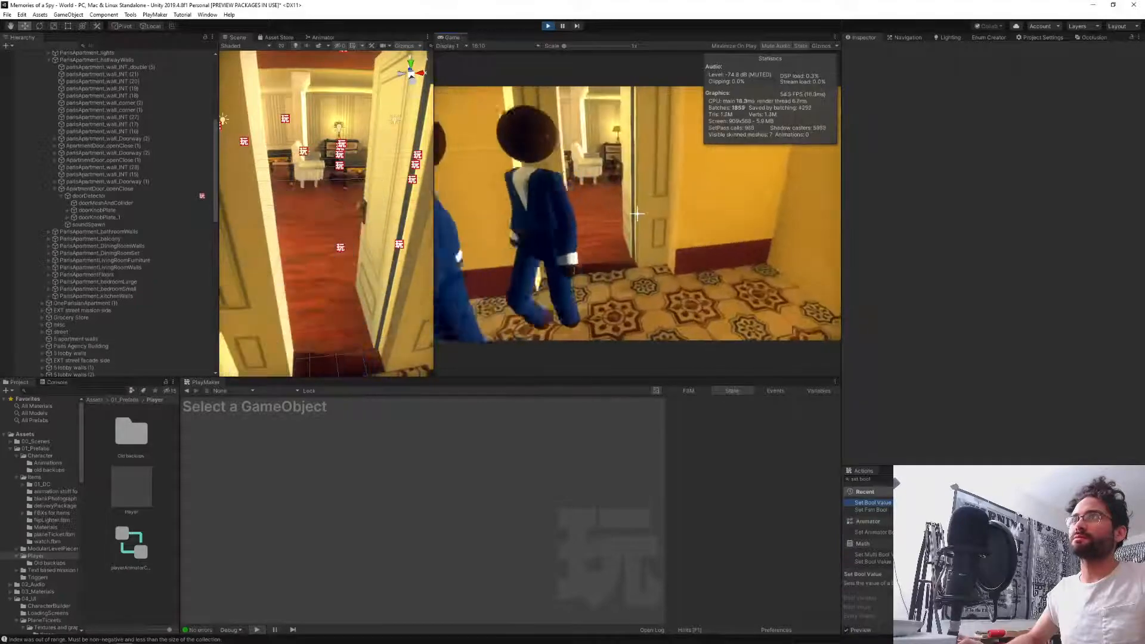
pyautogui.press('w')
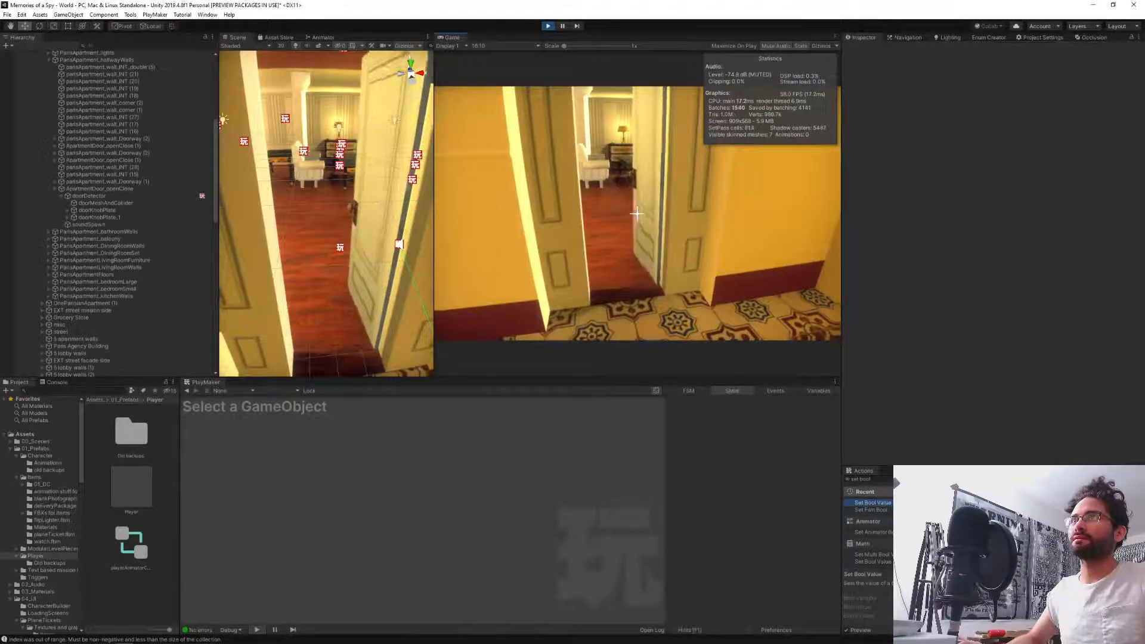
# Test closing and opening the apartment door from the hallway and from inside the apartment, and end the game test.
pyautogui.click(637, 213)
pyautogui.press('d')
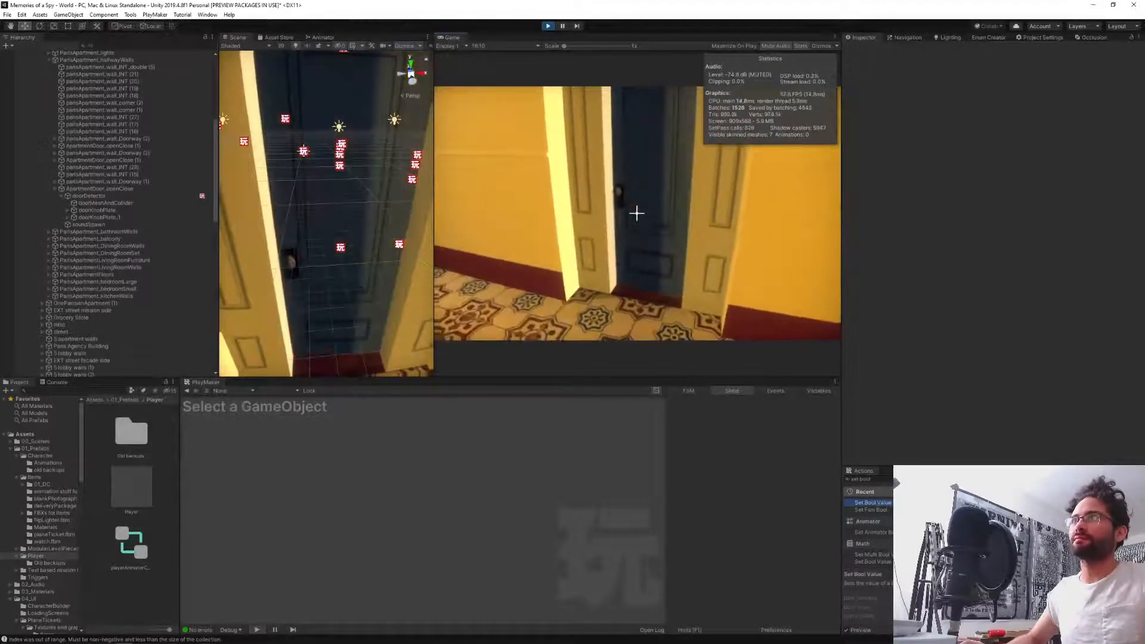
pyautogui.click(637, 214)
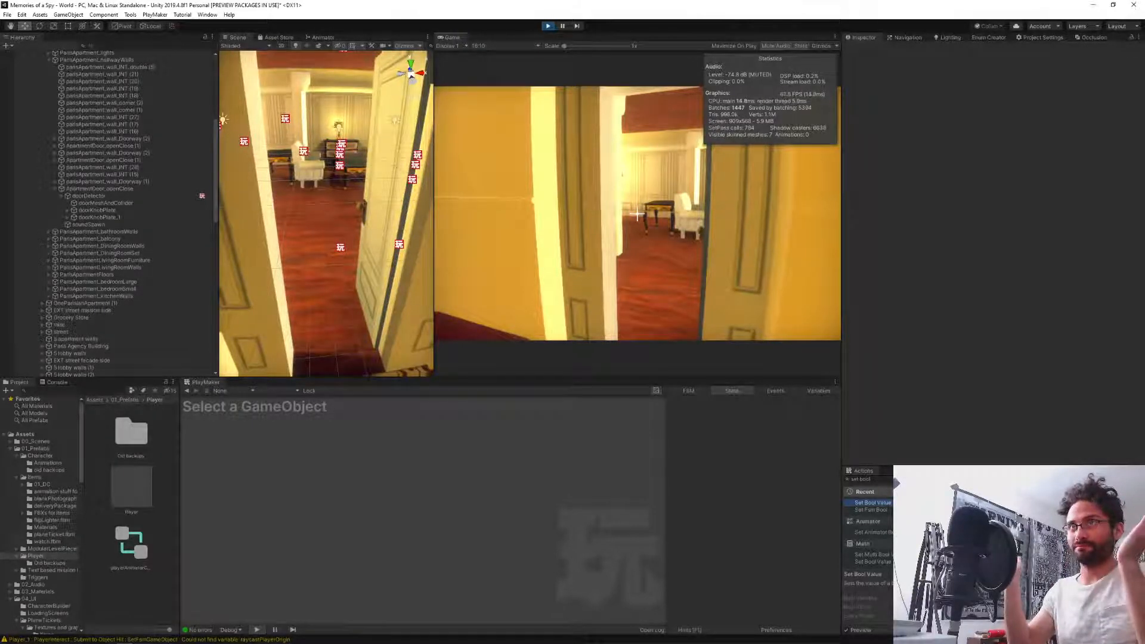
pyautogui.press('w')
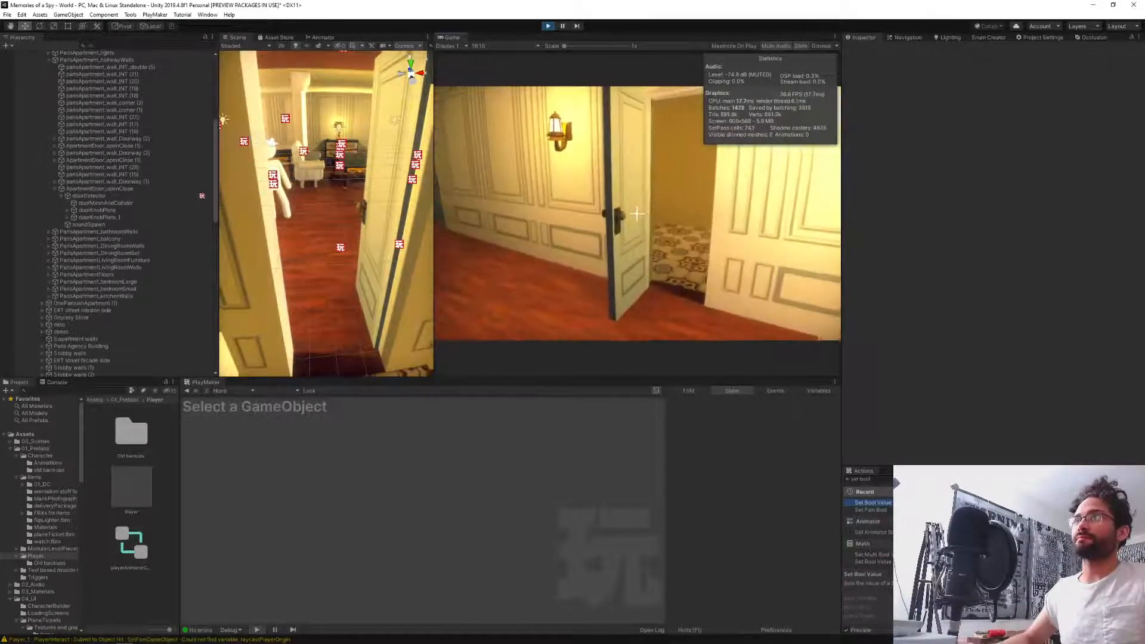
pyautogui.click(637, 213)
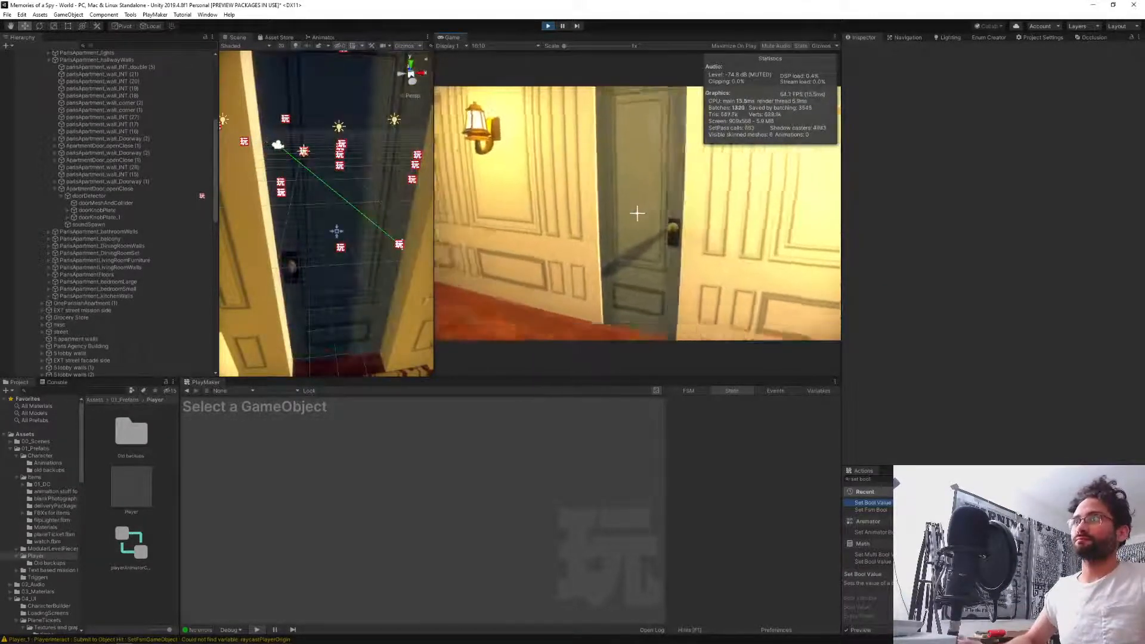
pyautogui.click(637, 213)
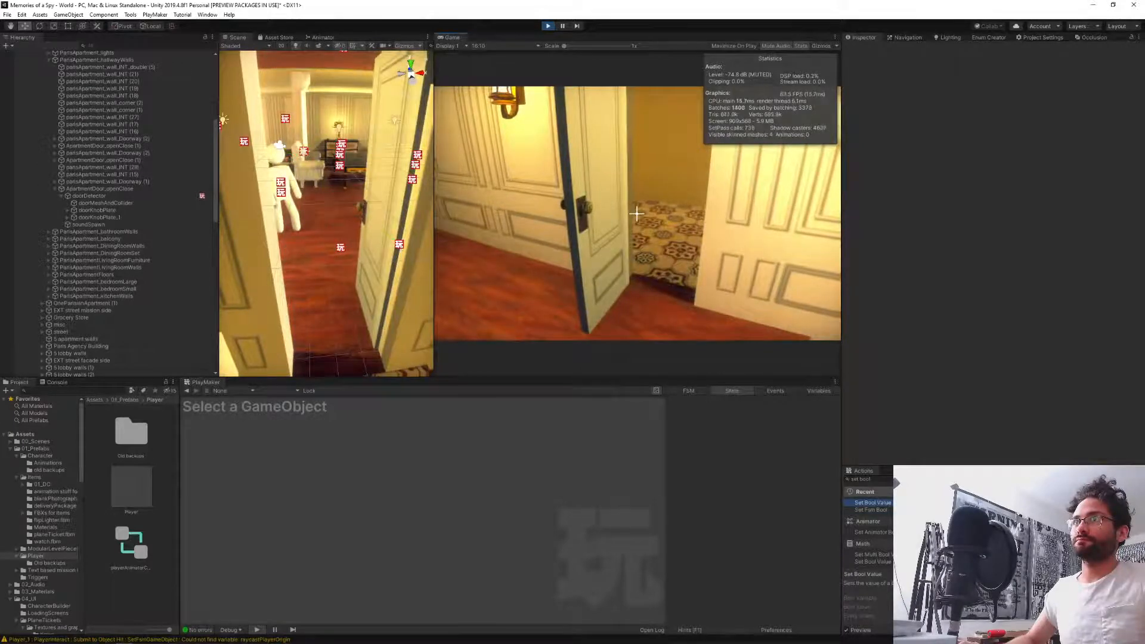
pyautogui.press('w')
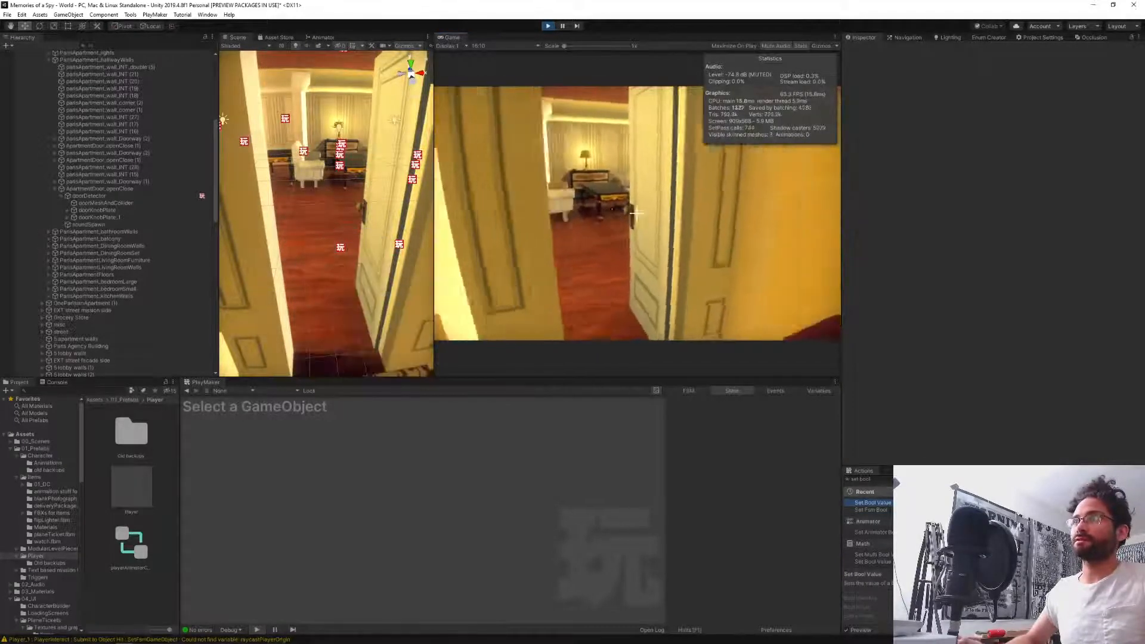
pyautogui.press('w')
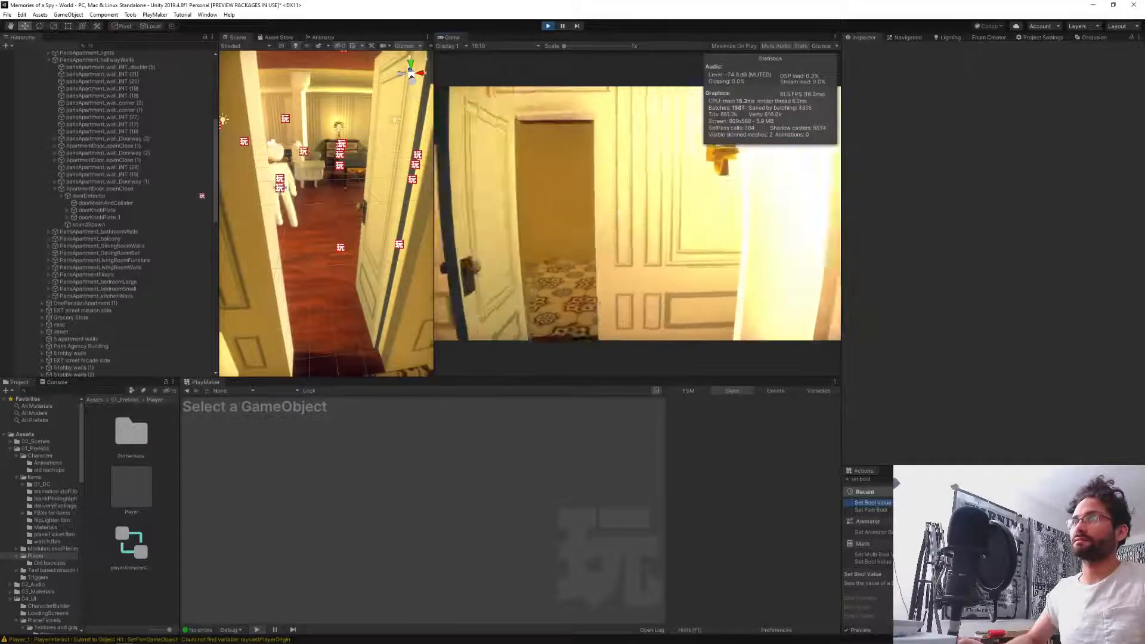
pyautogui.click(637, 213)
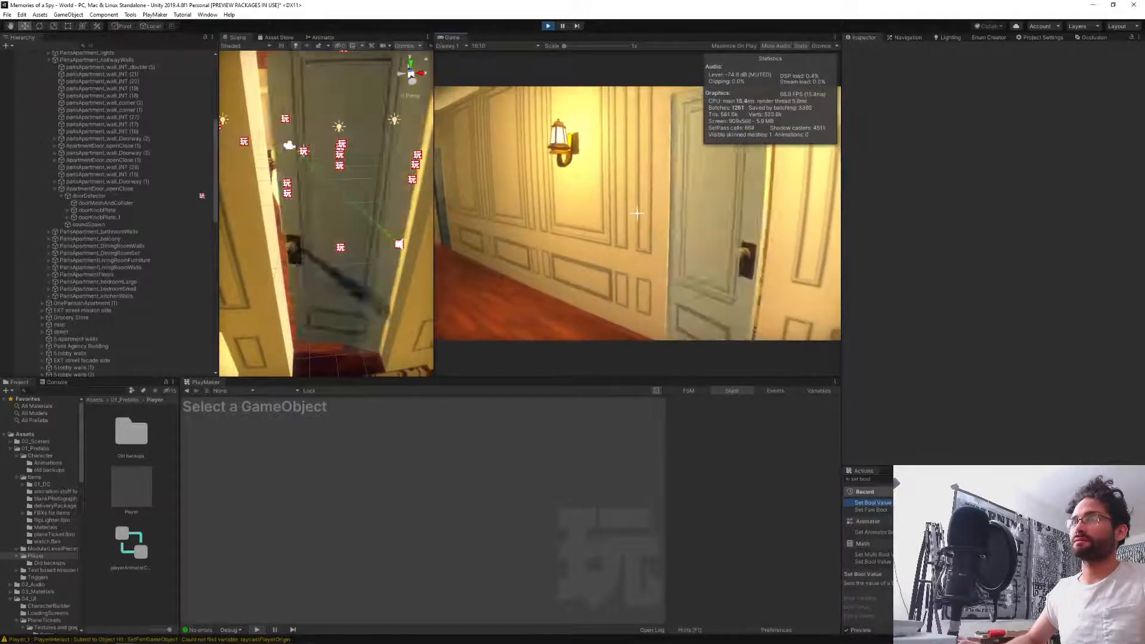
pyautogui.press('Escape')
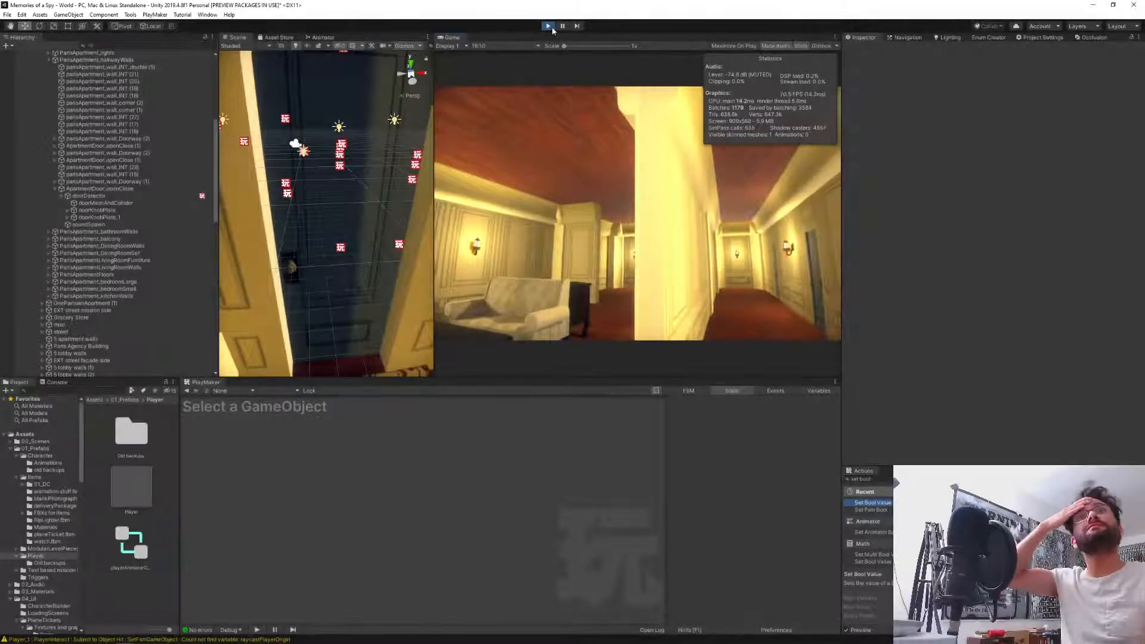
pyautogui.click(549, 26)
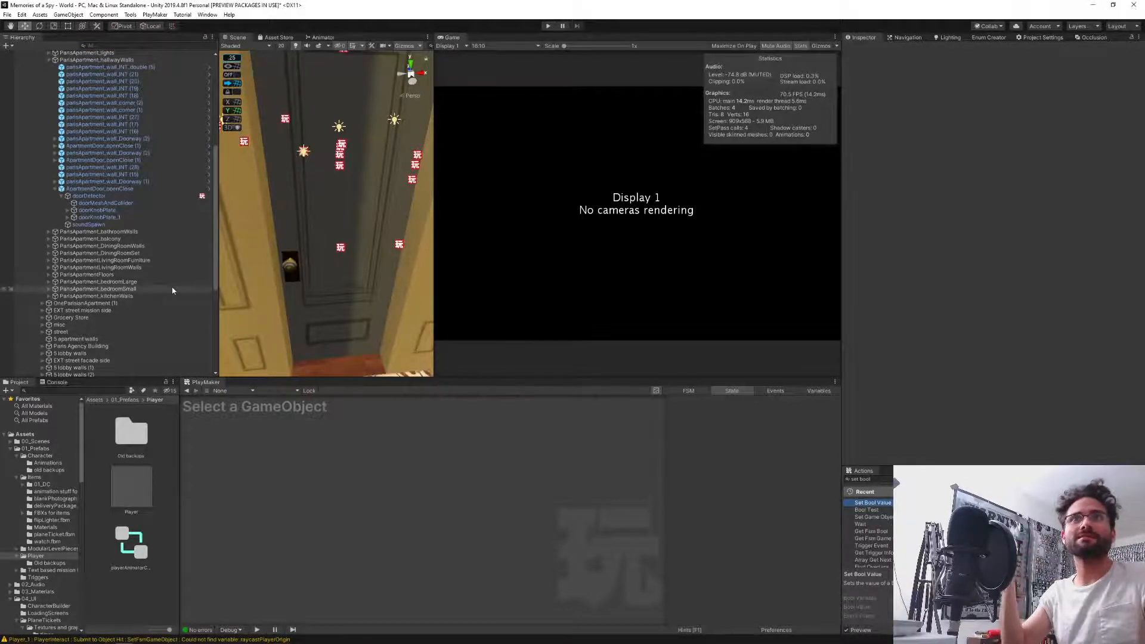
# Collapse the hallway walls, OneParisianApartment and Level groups in the hierarchy, and save the World scene.
pyautogui.scroll(-8, 173, 291)
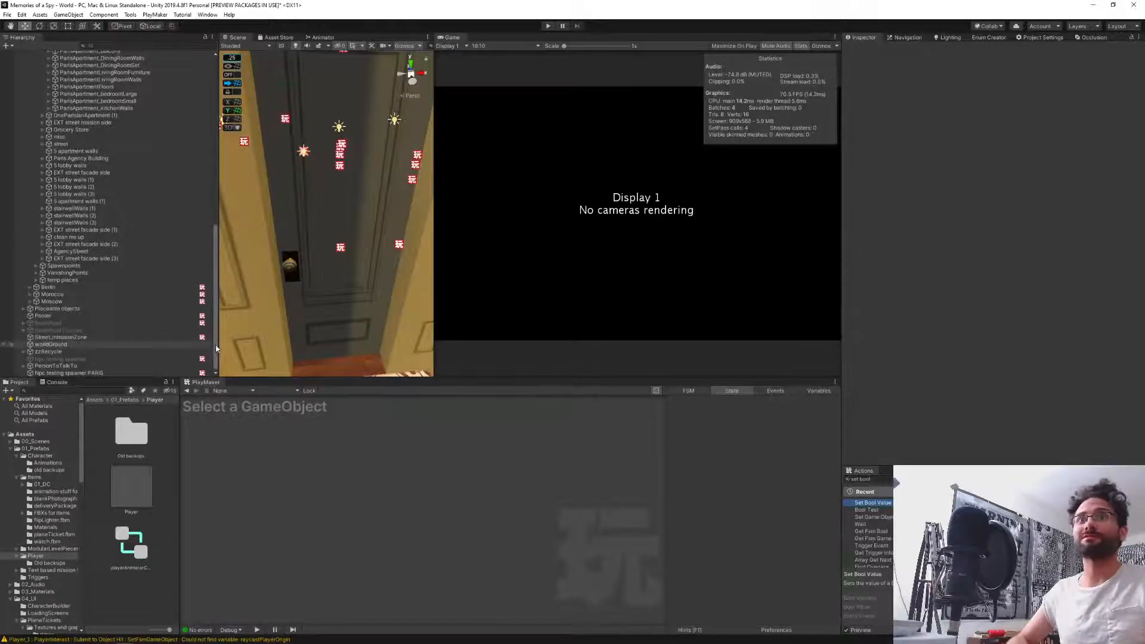
pyautogui.moveTo(215, 349); pyautogui.dragTo(217, 209)
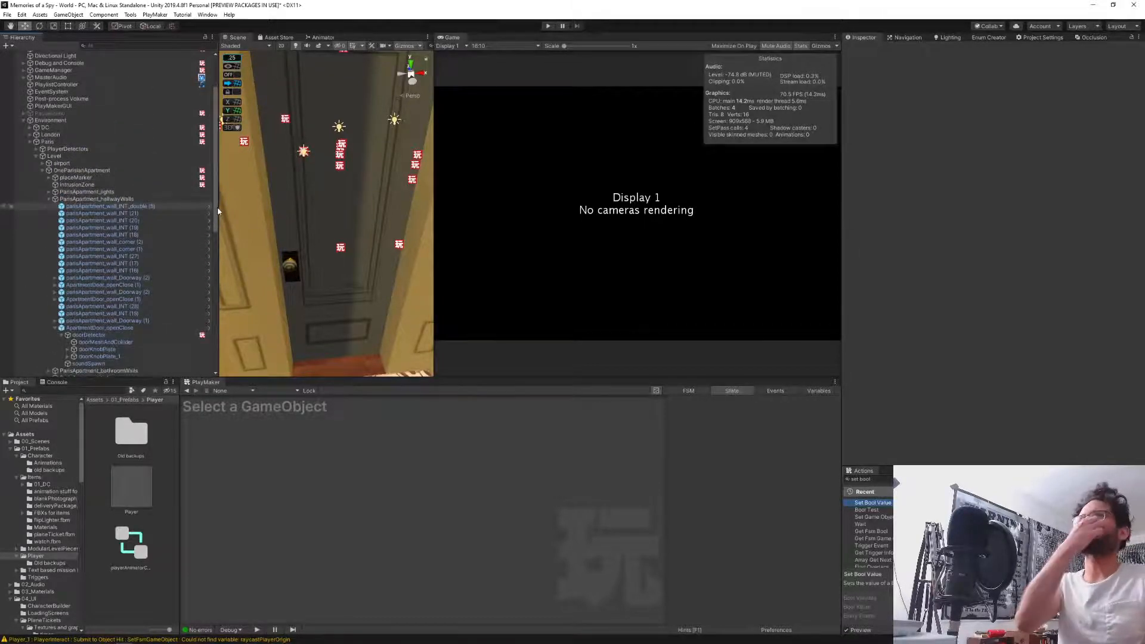
pyautogui.click(48, 199)
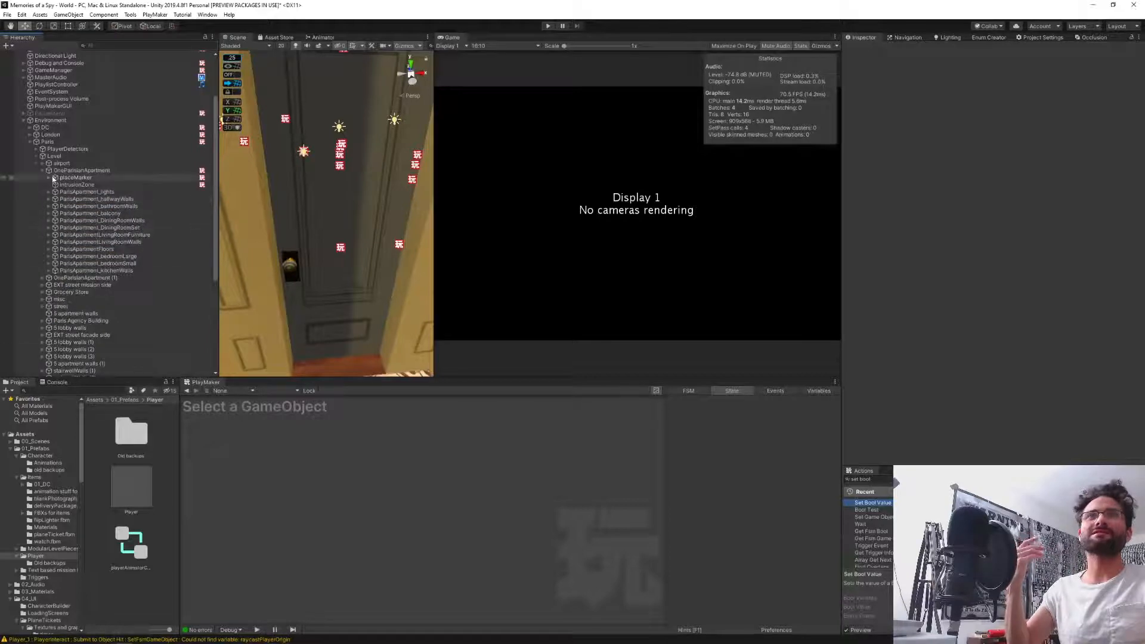
pyautogui.click(42, 170)
pyautogui.click(36, 157)
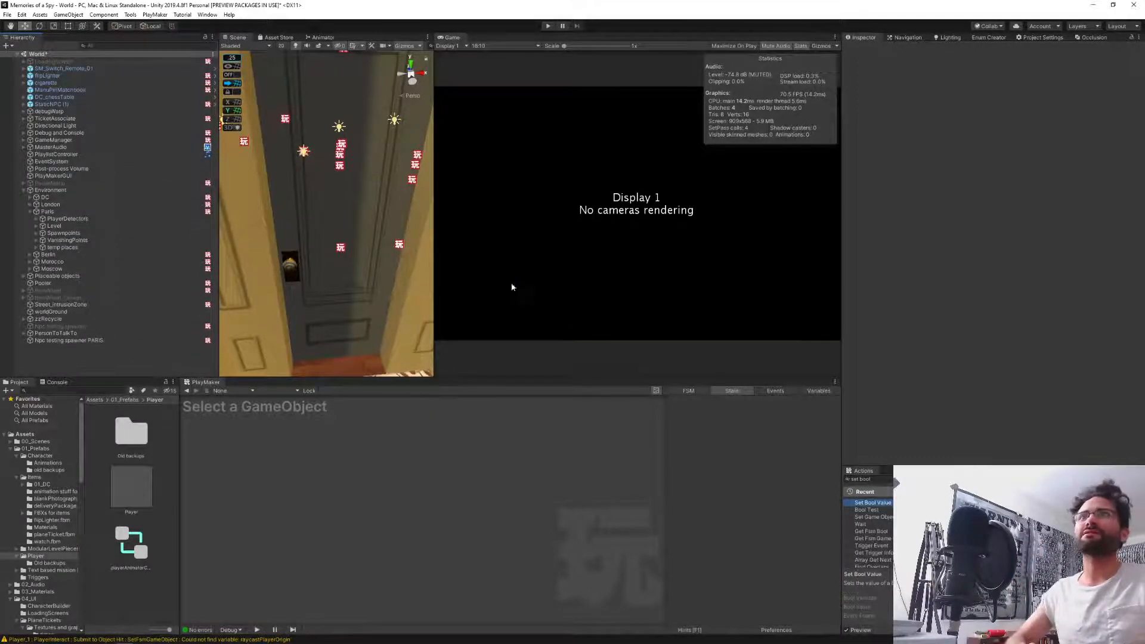
pyautogui.hotkey('ctrl', 's')
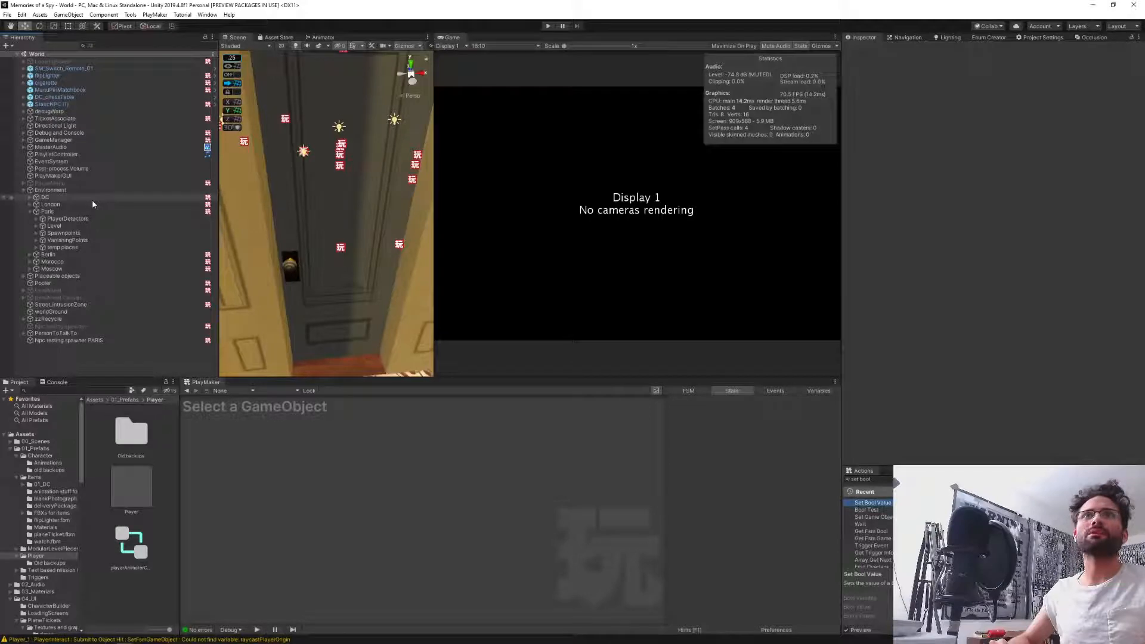
# Expand DC and its Flights group, select Airplane-DCtoLondon, and enlarge the PlayMaker graph showing its Airplane FSM.
pyautogui.click(32, 198)
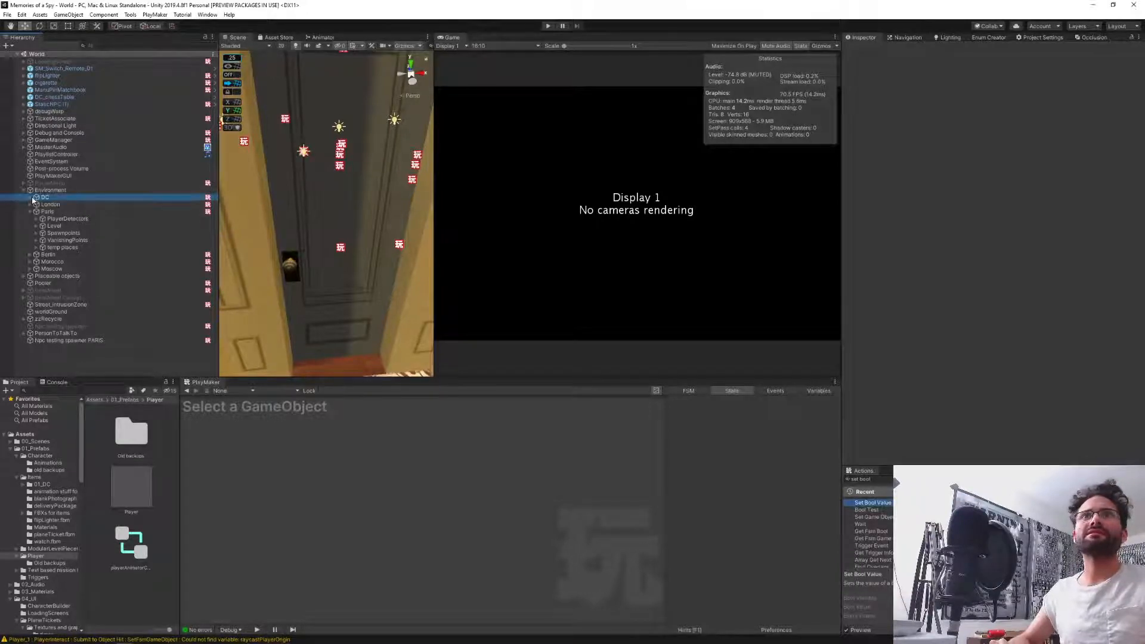
pyautogui.click(33, 198)
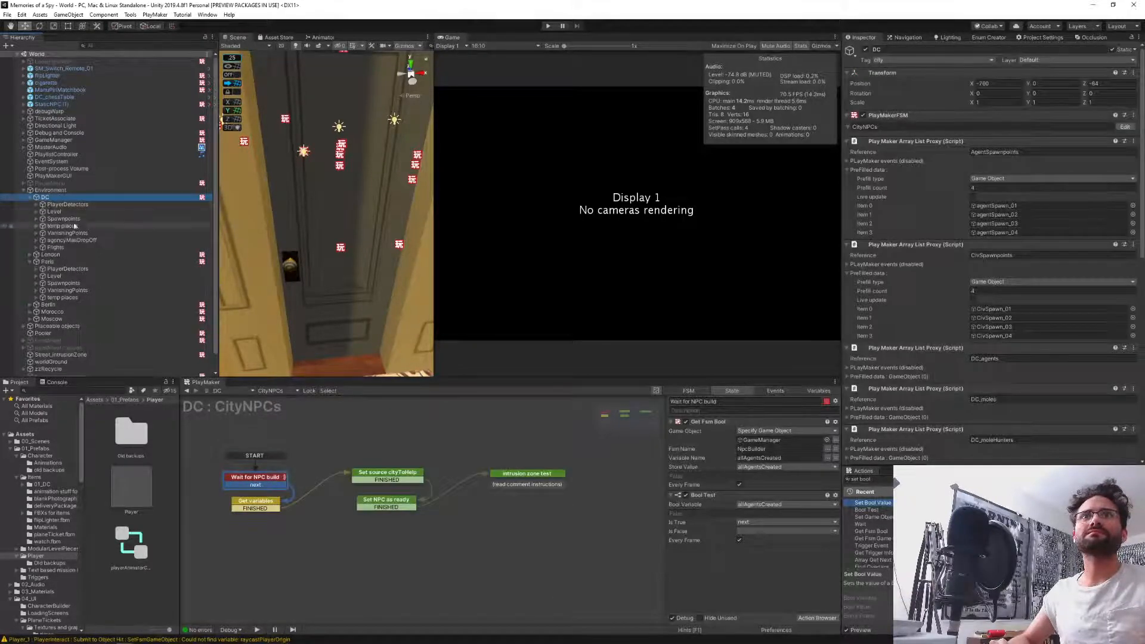
pyautogui.click(34, 248)
pyautogui.click(35, 247)
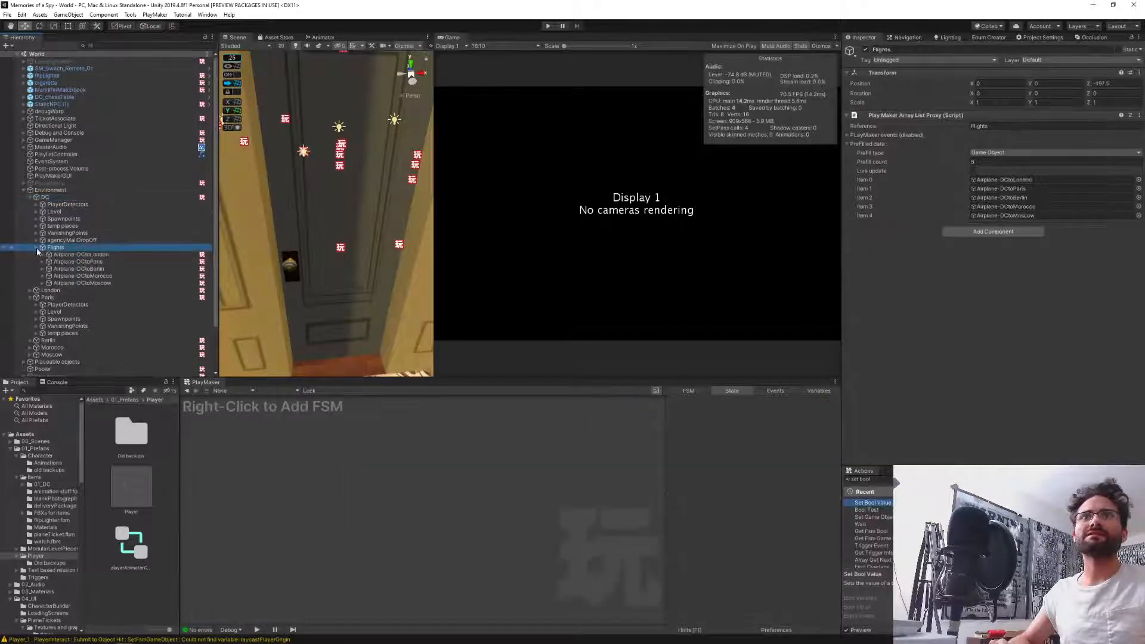
pyautogui.click(109, 254)
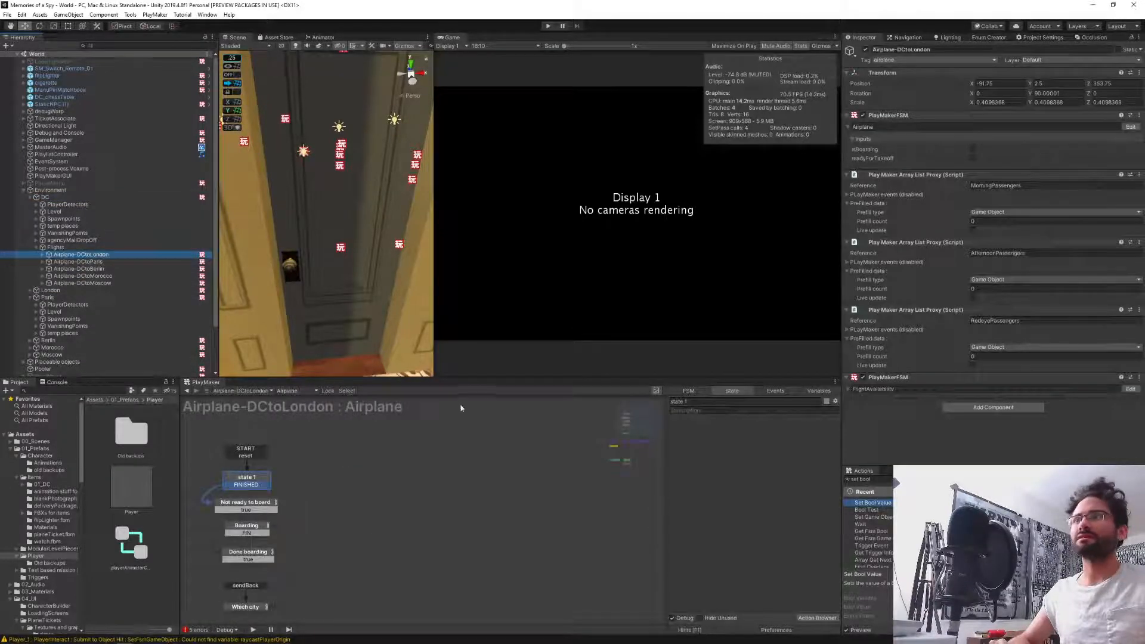
pyautogui.moveTo(440, 378); pyautogui.dragTo(440, 275)
pyautogui.moveTo(369, 401); pyautogui.dragTo(521, 381, button='middle')
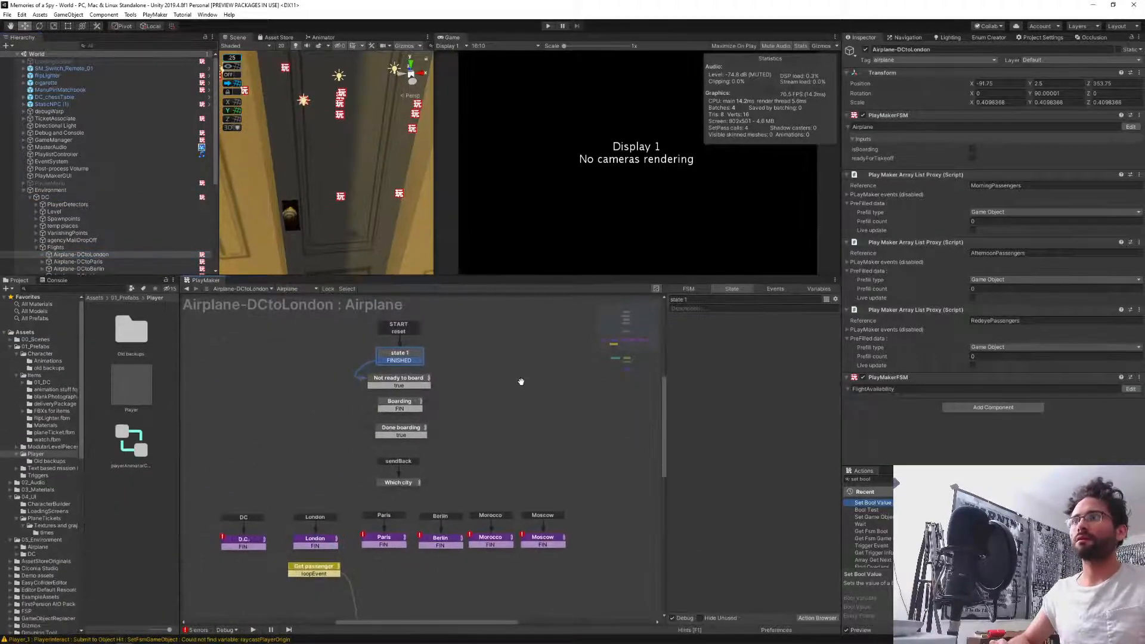
pyautogui.moveTo(454, 431); pyautogui.dragTo(501, 428, button='middle')
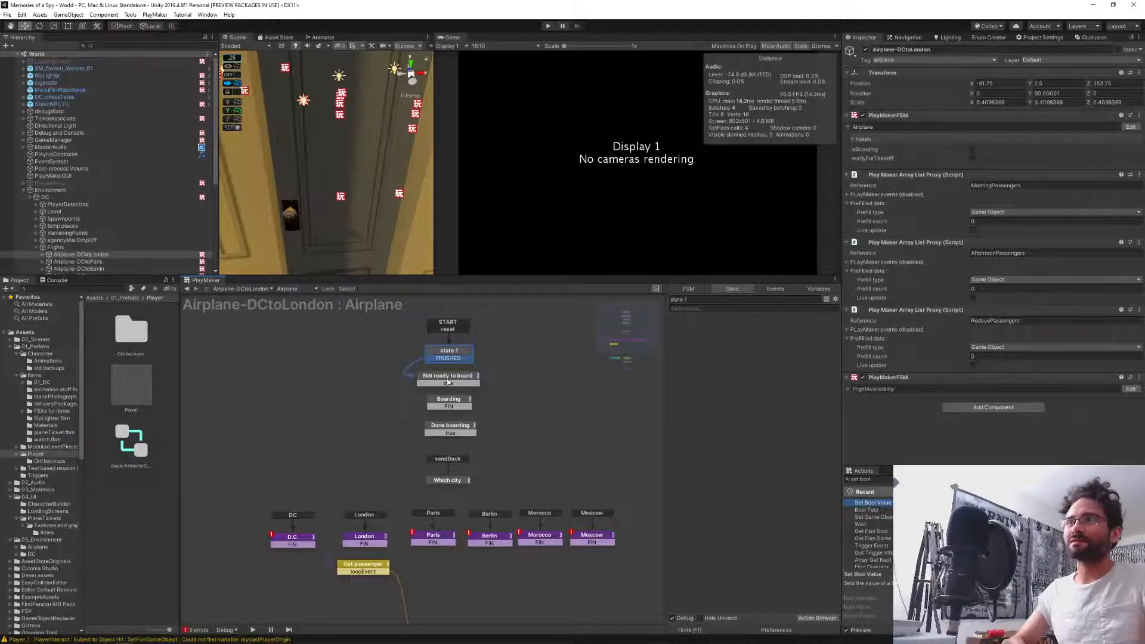
# Examine the Boarding, Done boarding, Paris and London states of the Airplane FSM.
pyautogui.click(431, 404)
pyautogui.click(424, 424)
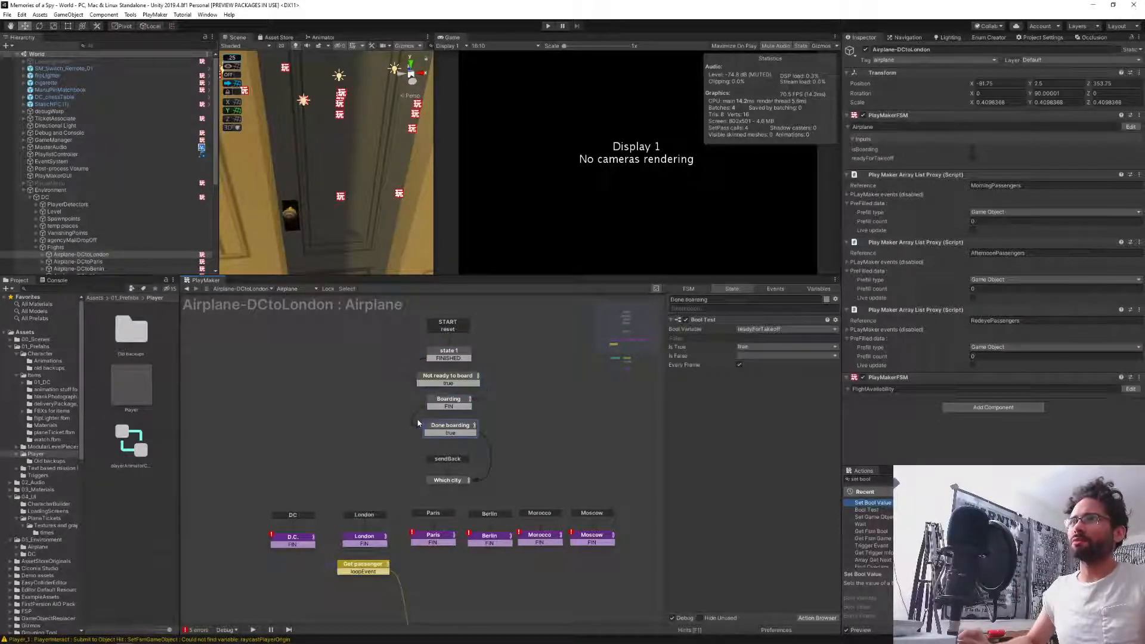
pyautogui.hotkey('ctrl', 'z')
pyautogui.hotkey('ctrl', 'z')
pyautogui.hotkey('ctrl', 'z')
pyautogui.hotkey('ctrl', 'z')
pyautogui.hotkey('ctrl', 'z')
pyautogui.hotkey('ctrl', 'z')
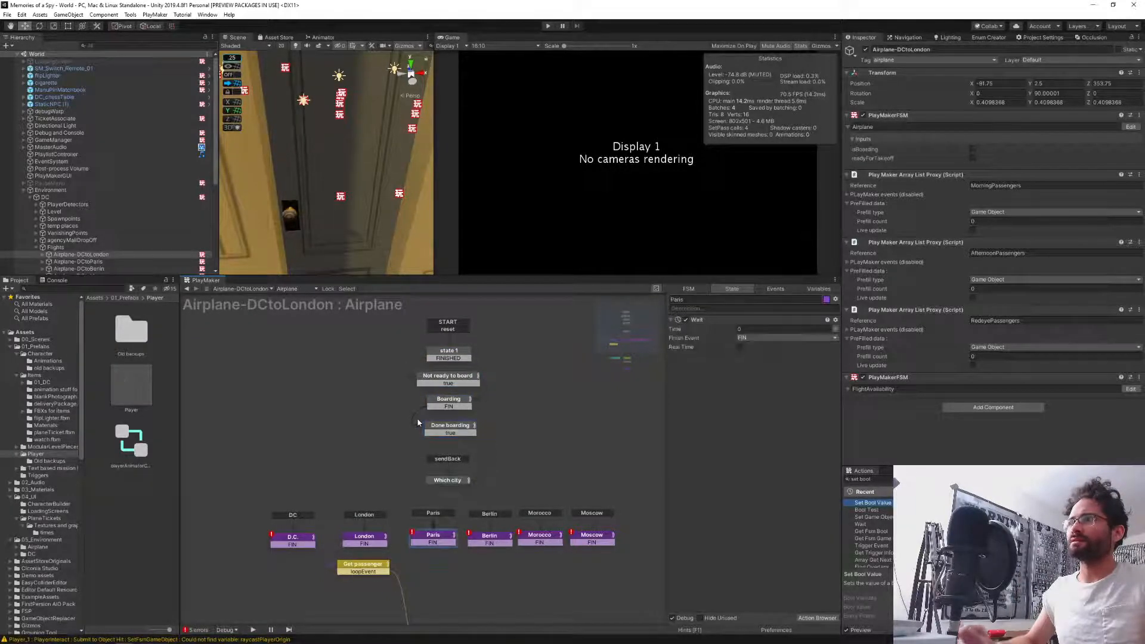
pyautogui.hotkey('ctrl', 'z')
pyautogui.hotkey('ctrl', 'z')
pyautogui.hotkey('ctrl', 'z')
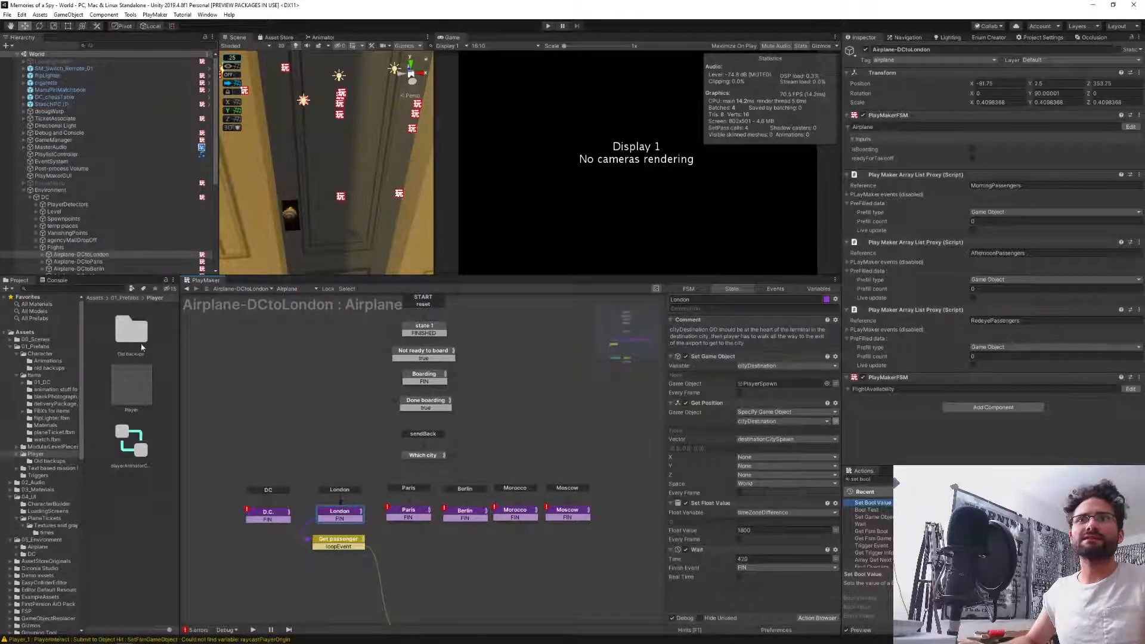
# Open the StaticNPC prefab from the 01_Prefabs/Character folder for editing.
pyautogui.click(29, 356)
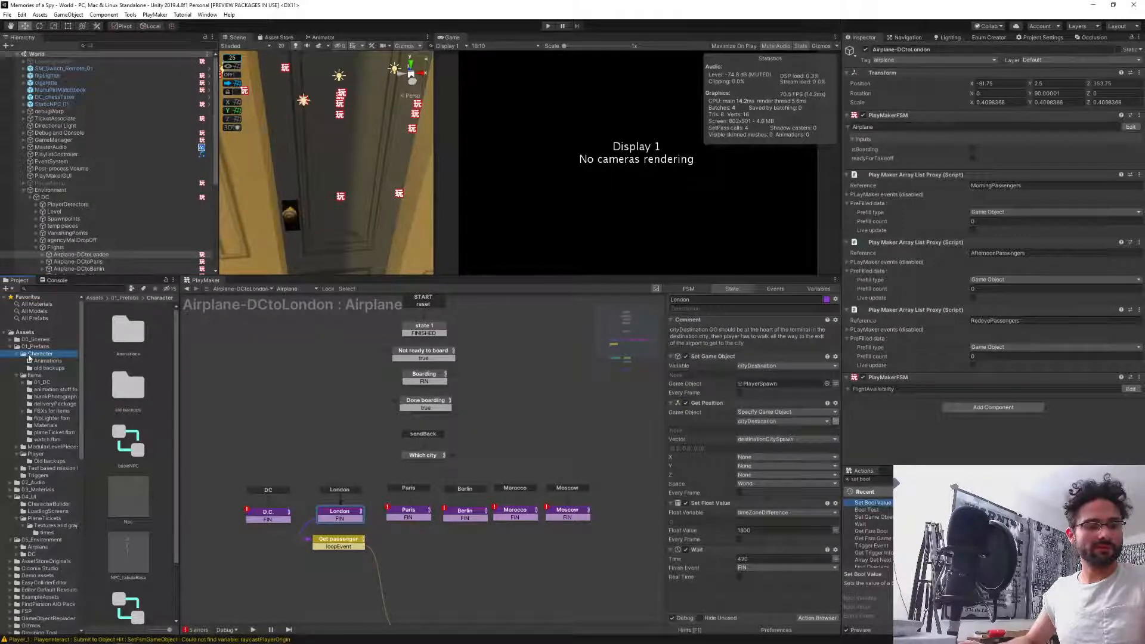
pyautogui.scroll(-2, 125, 536)
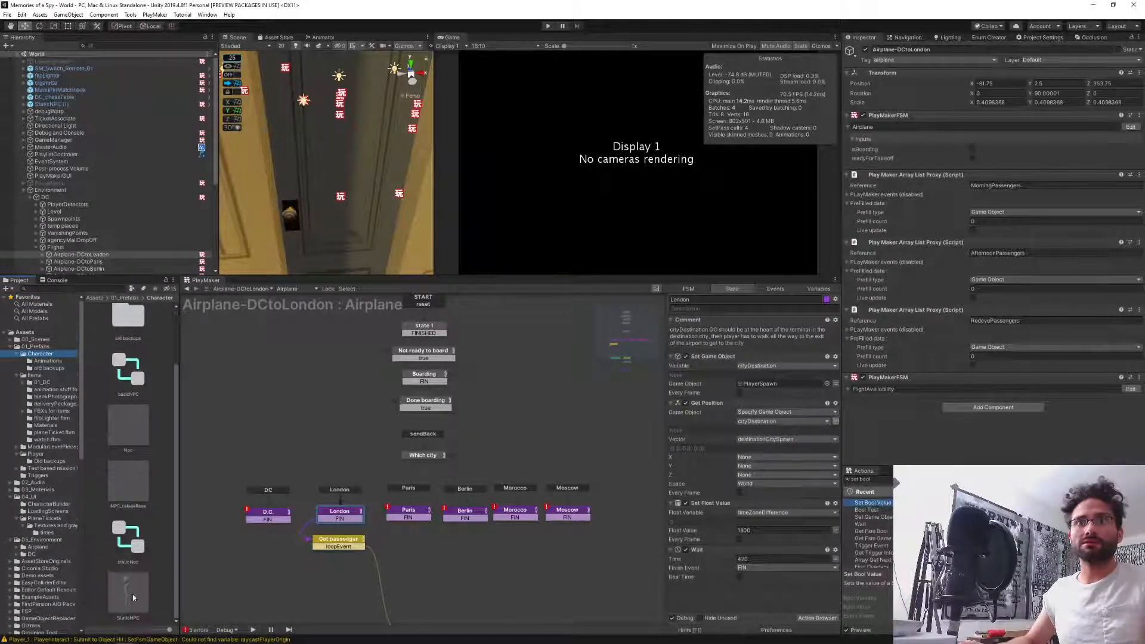
pyautogui.doubleClick(127, 589)
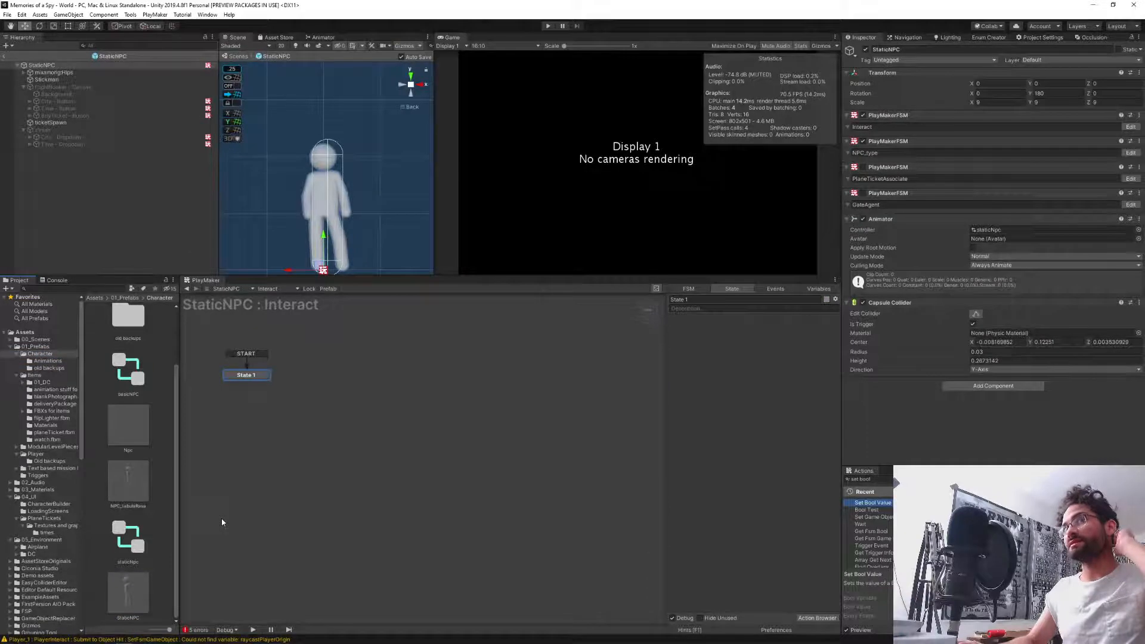
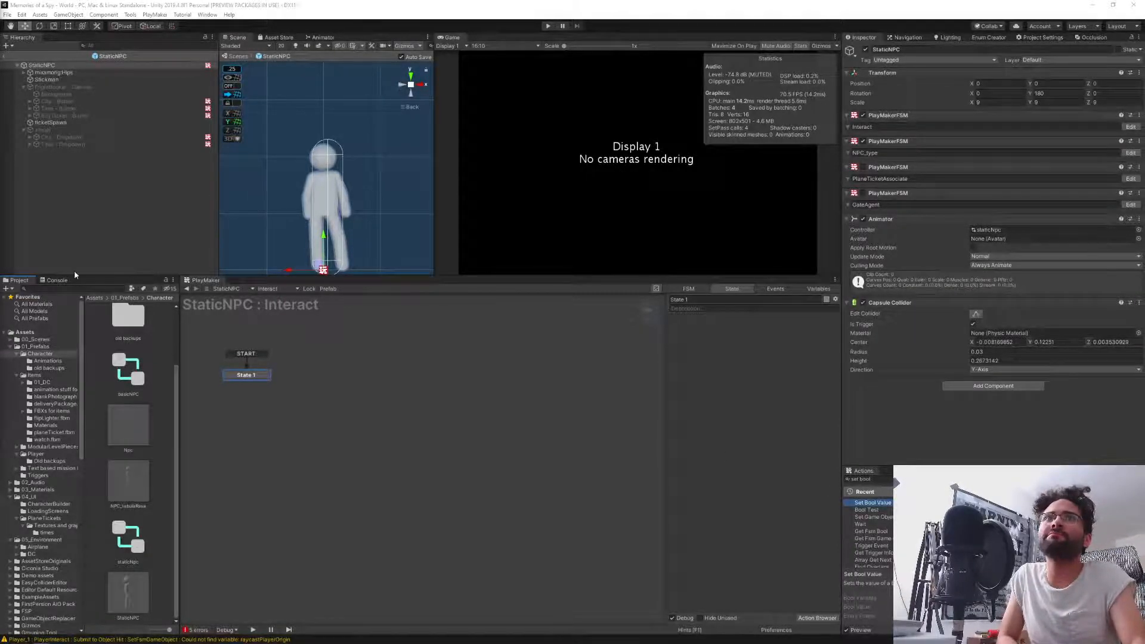
# Look through StaticNPC's FlightBooker - Canvas children and view the ChooseTime FSM of Time - Button.
pyautogui.click(47, 72)
pyautogui.click(71, 87)
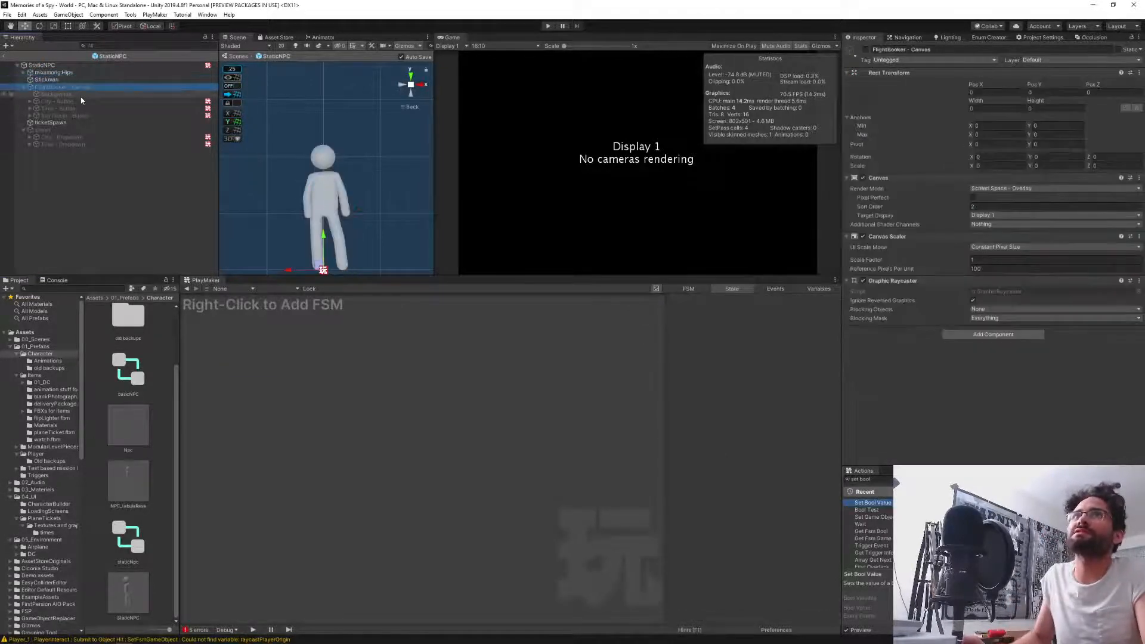
pyautogui.click(81, 100)
pyautogui.press('Down')
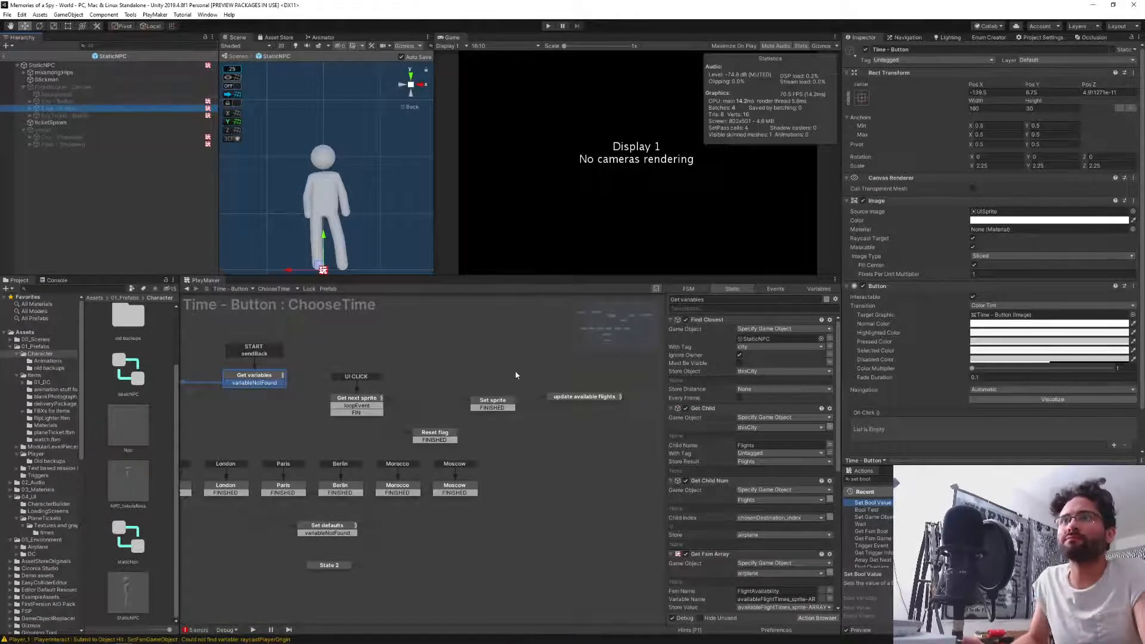
pyautogui.moveTo(443, 371); pyautogui.dragTo(484, 393, button='middle')
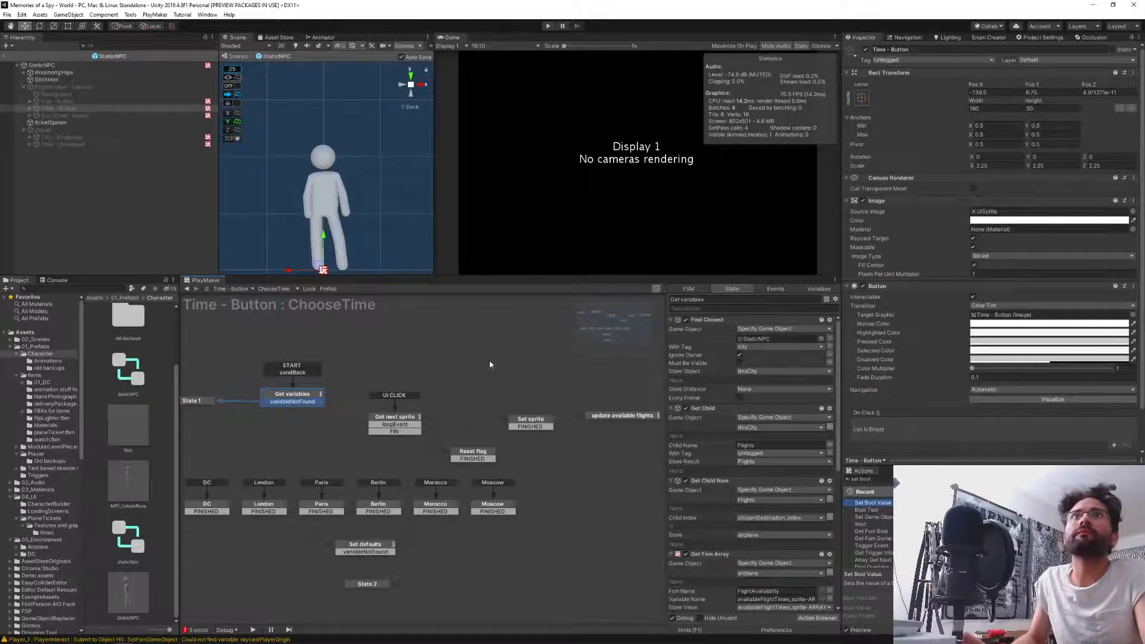
# Inspect the BuyTicket FSM on BuyTicket - Button, including its Get airplane and Update passenger counts states.
pyautogui.click(59, 115)
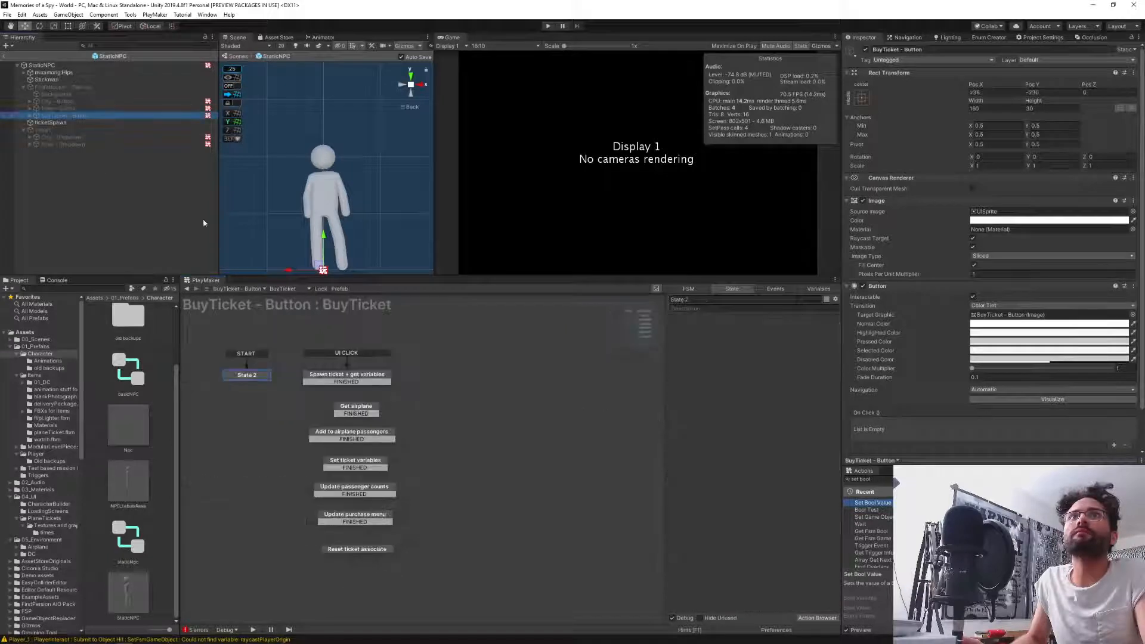
pyautogui.moveTo(269, 331); pyautogui.dragTo(364, 344, button='middle')
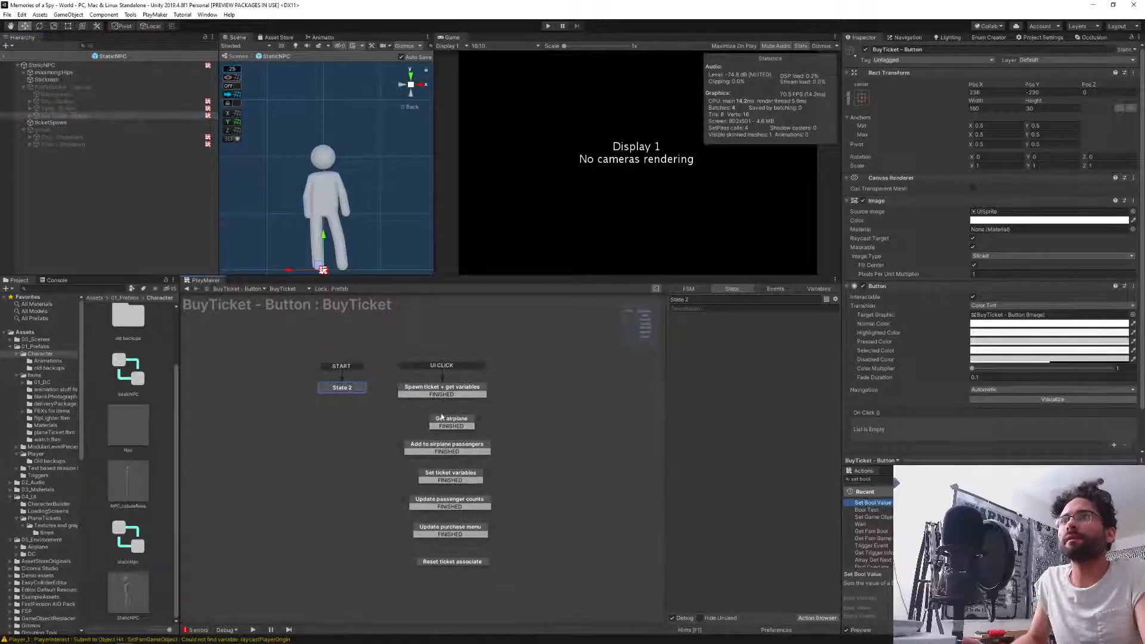
pyautogui.click(451, 419)
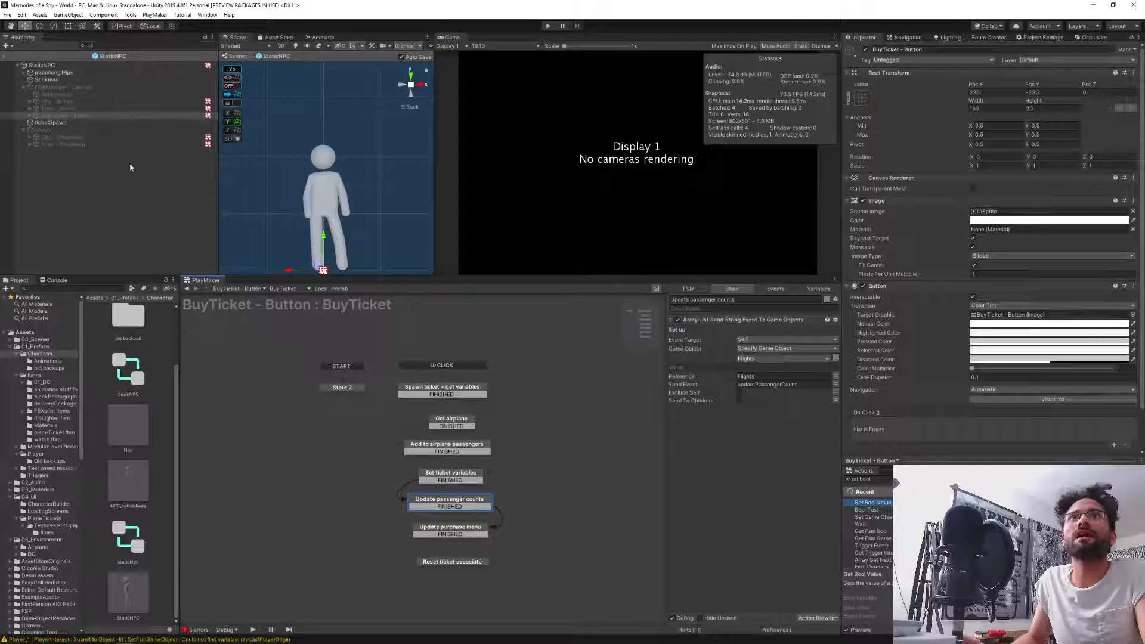
# Show the GateAgent FSM of the StaticNPC root object and widen the PlayMaker graph area.
pyautogui.click(43, 69)
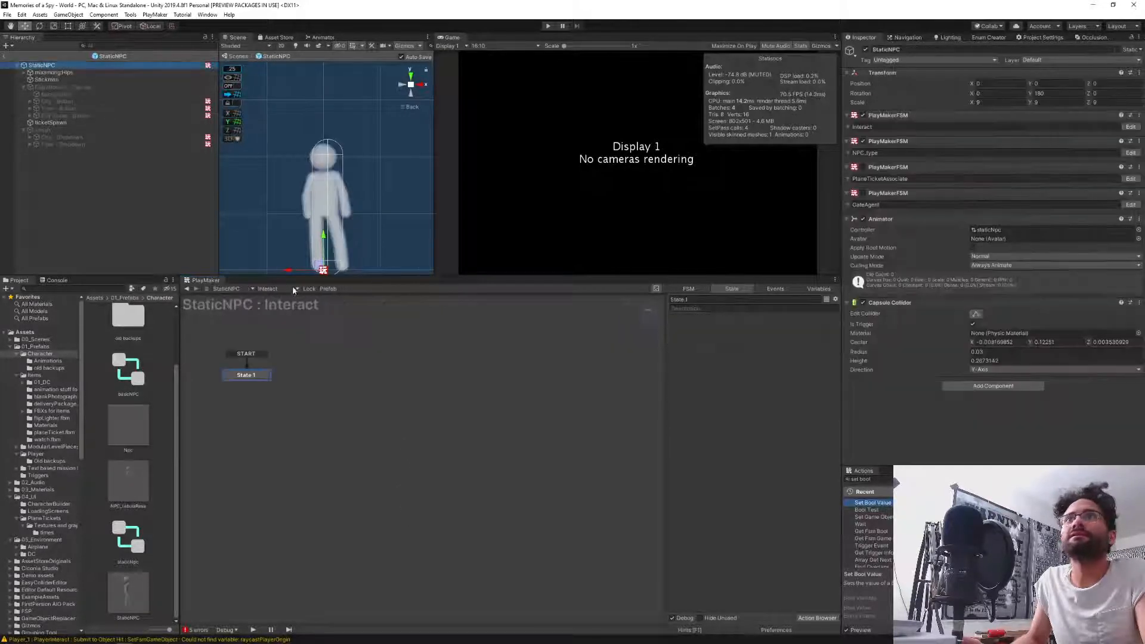
pyautogui.click(285, 290)
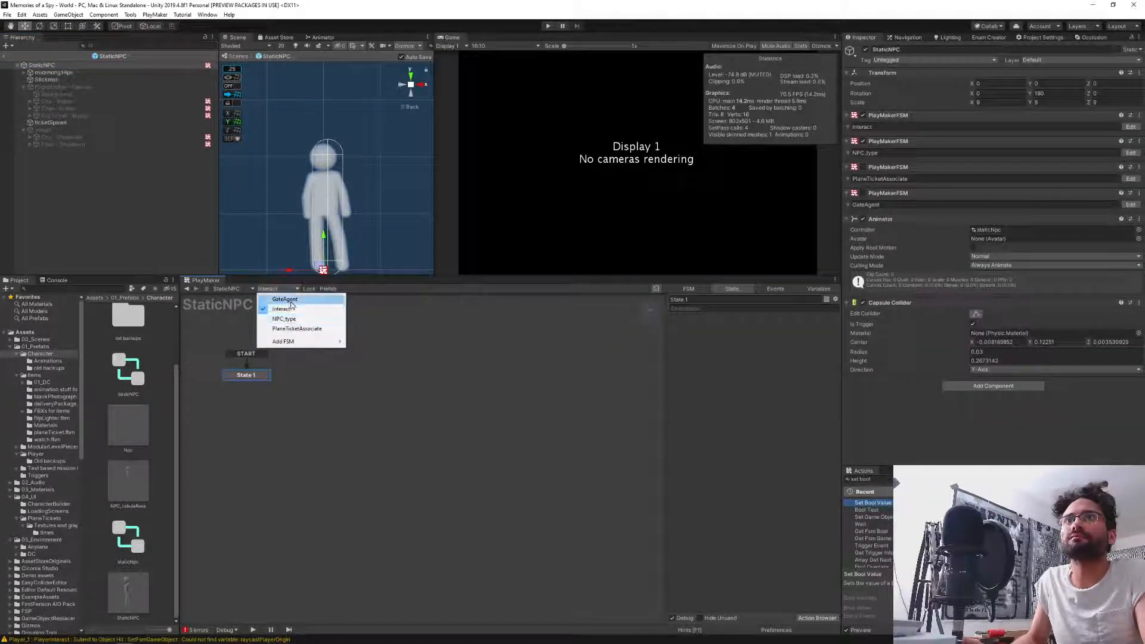
pyautogui.click(286, 299)
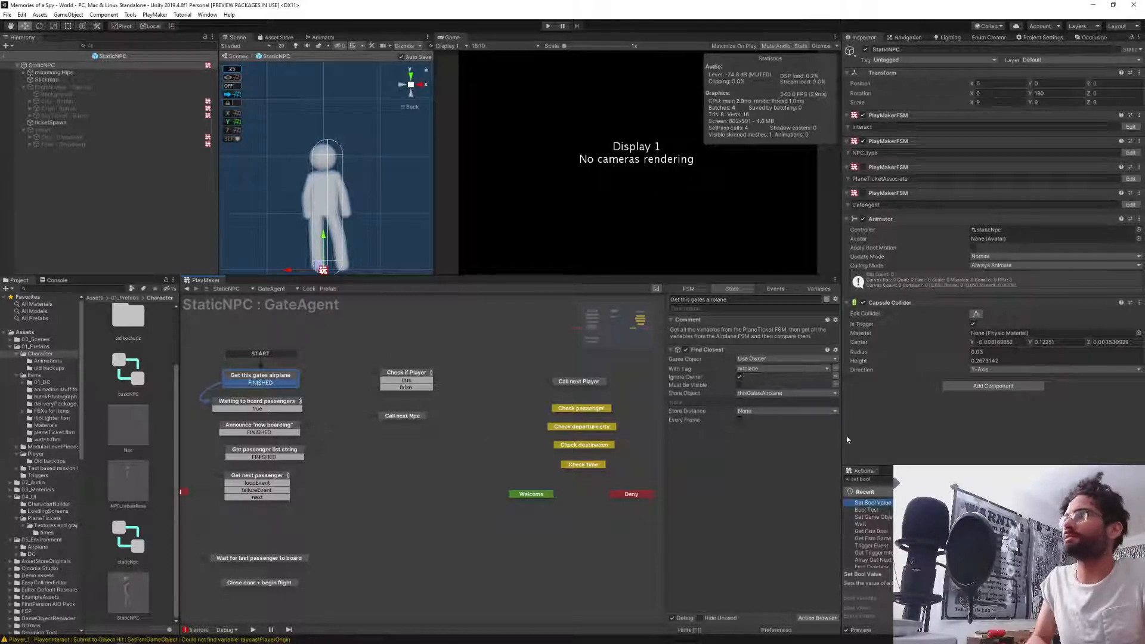
pyautogui.moveTo(841, 439); pyautogui.dragTo(916, 449)
pyautogui.moveTo(399, 520); pyautogui.dragTo(498, 511, button='middle')
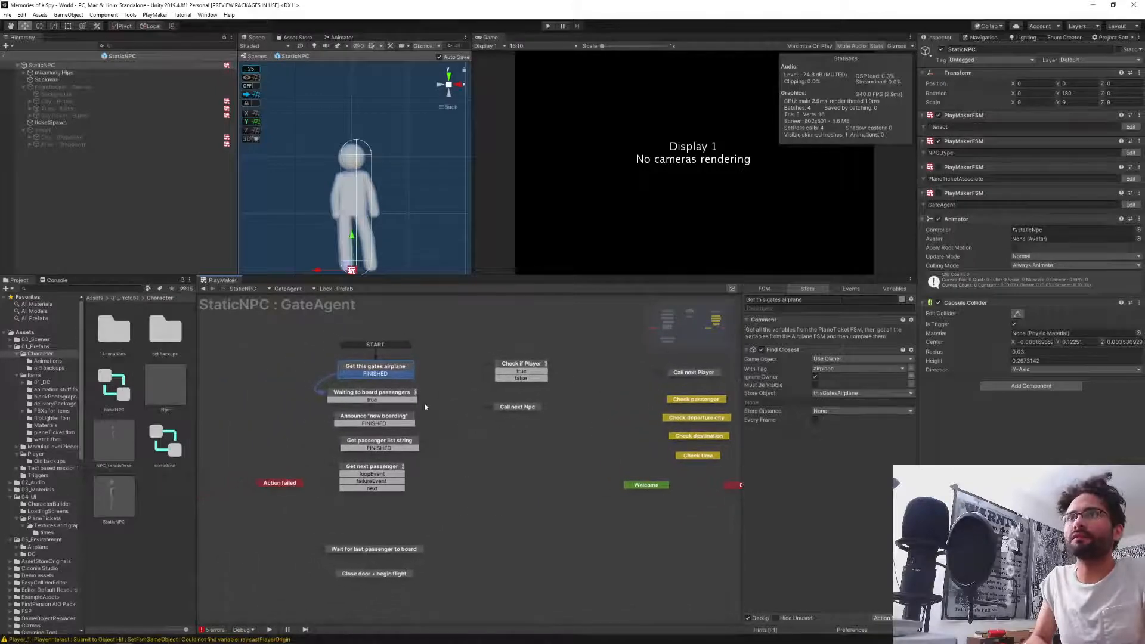
# Review the GateAgent states from Get this gates airplane through Get passenger list string.
pyautogui.click(363, 395)
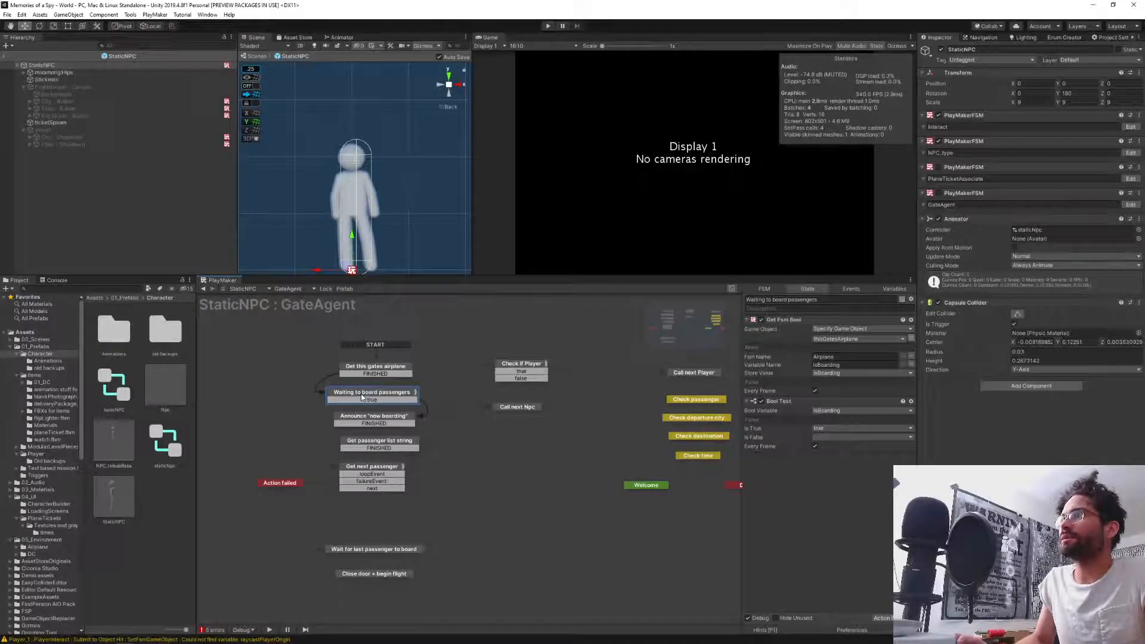
pyautogui.press('Down')
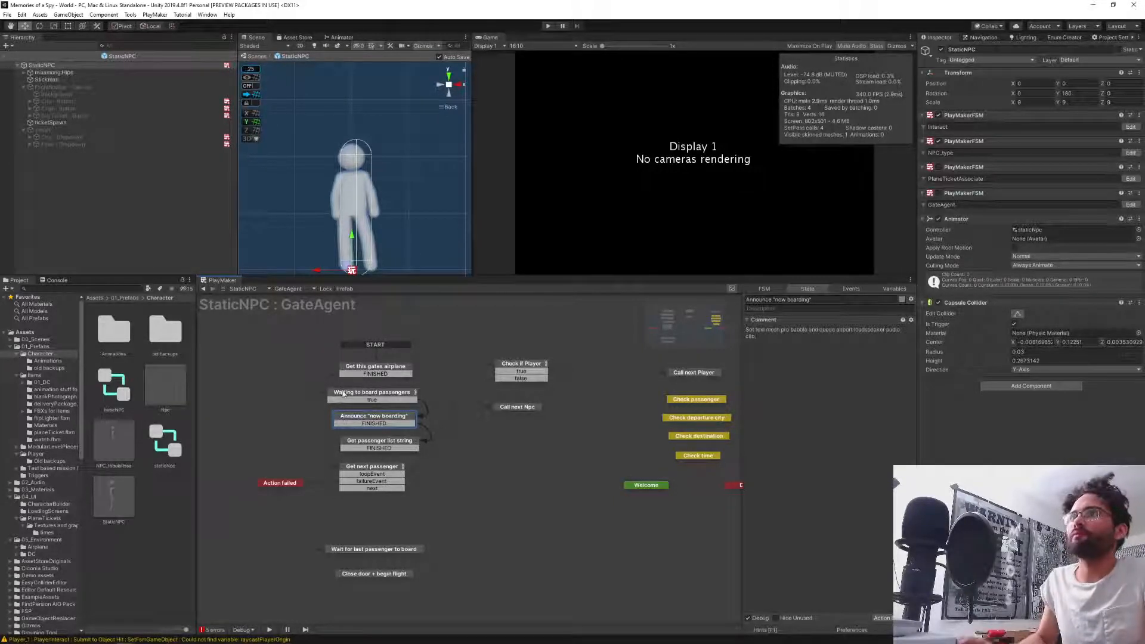
pyautogui.click(358, 368)
pyautogui.press('Down')
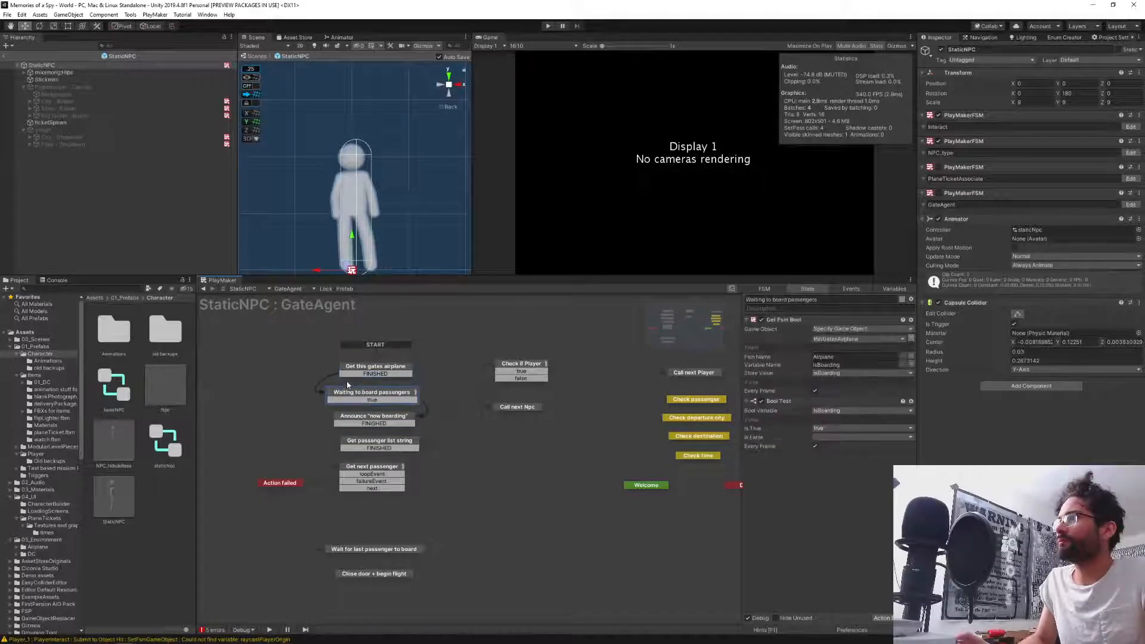
pyautogui.press('Down')
pyautogui.press('Down')
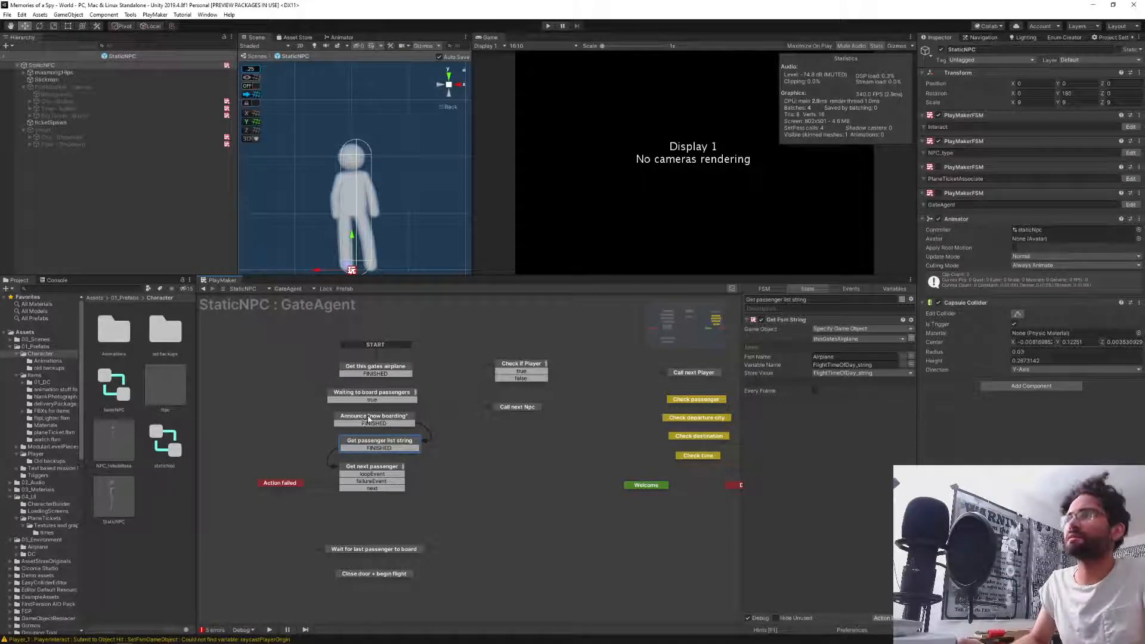
# Swap the two GateAgent states so Get passenger list string sits above Announce "now boarding".
pyautogui.moveTo(382, 441); pyautogui.dragTo(280, 413)
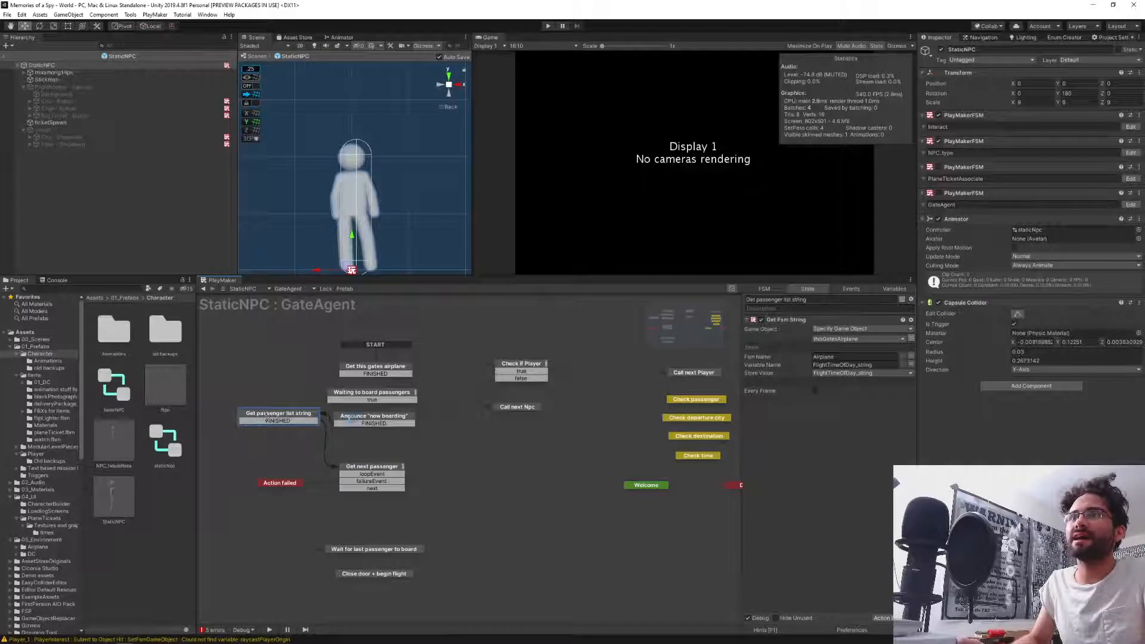
pyautogui.moveTo(373, 422); pyautogui.dragTo(372, 444)
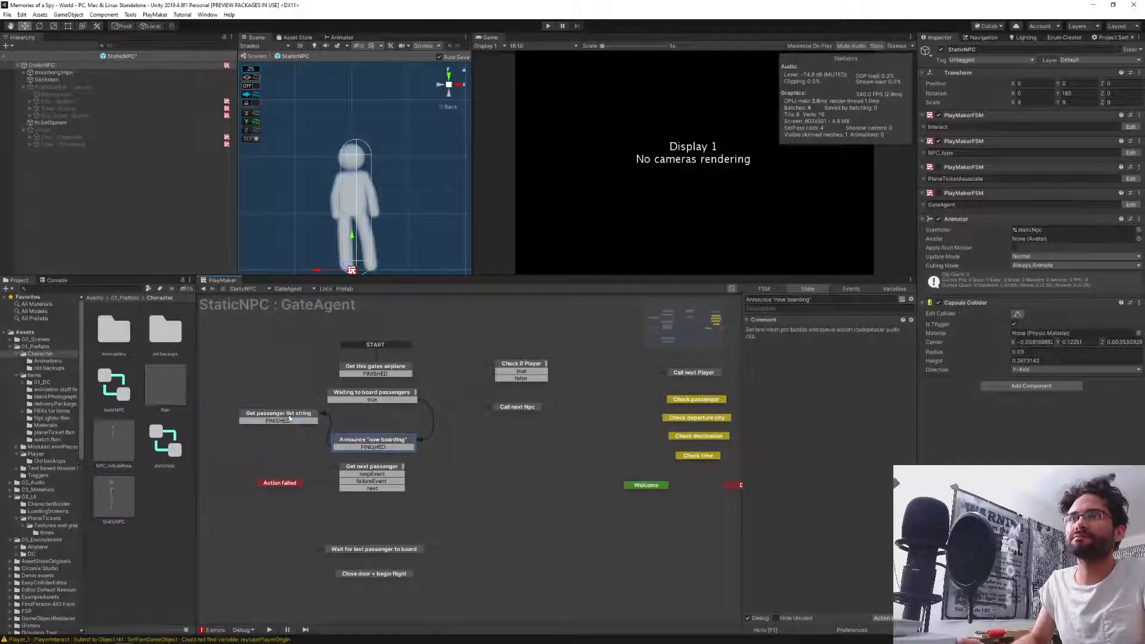
pyautogui.moveTo(290, 418); pyautogui.dragTo(382, 419)
# Relink the transitions from Waiting to board passengers to Get passenger list string, Announce "now boarding" and Get next passenger.
pyautogui.click(404, 400)
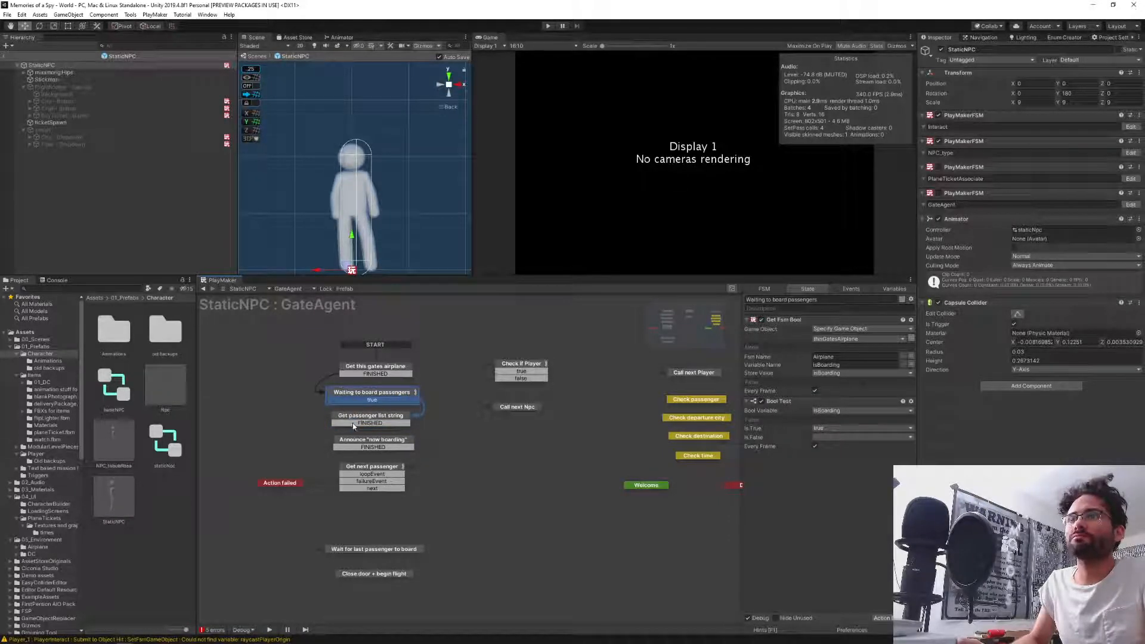
pyautogui.click(365, 420)
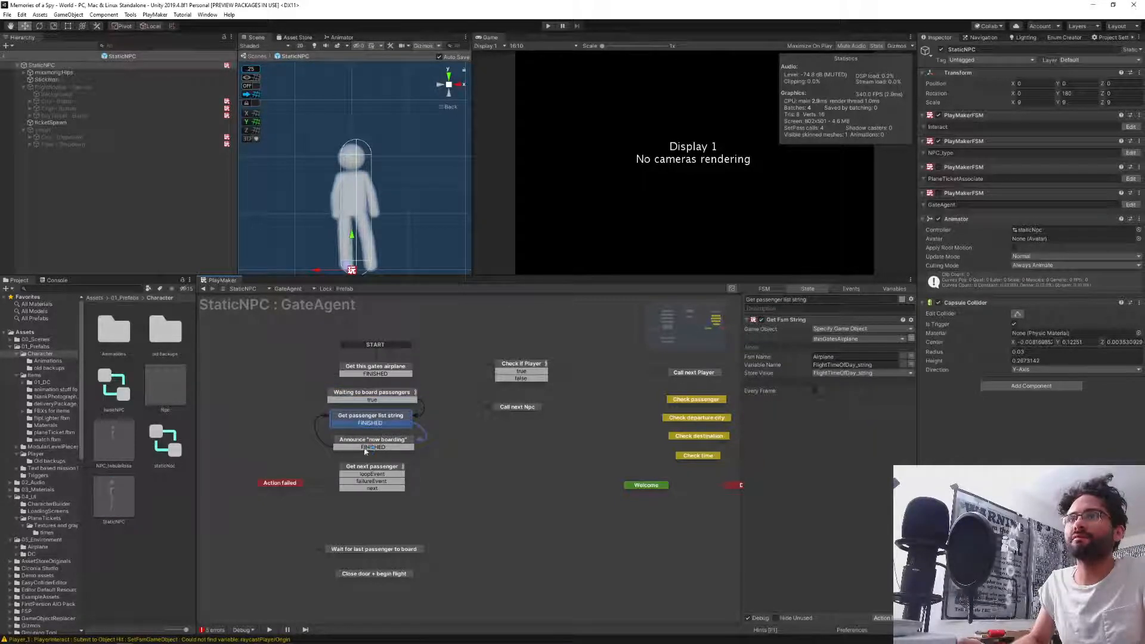
pyautogui.click(365, 449)
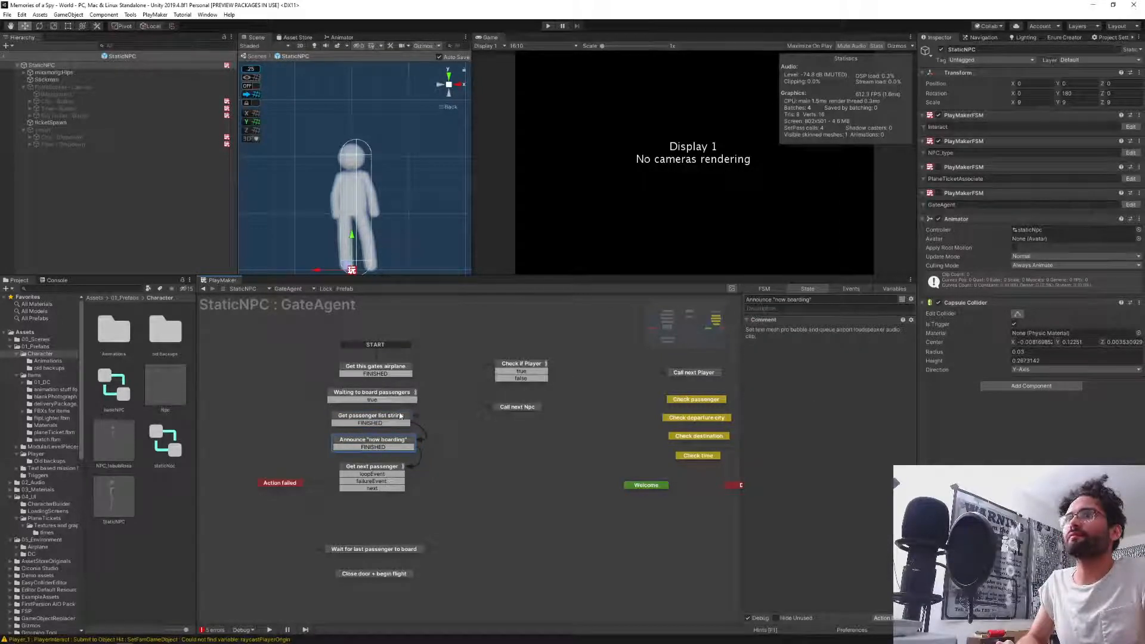
pyautogui.click(395, 416)
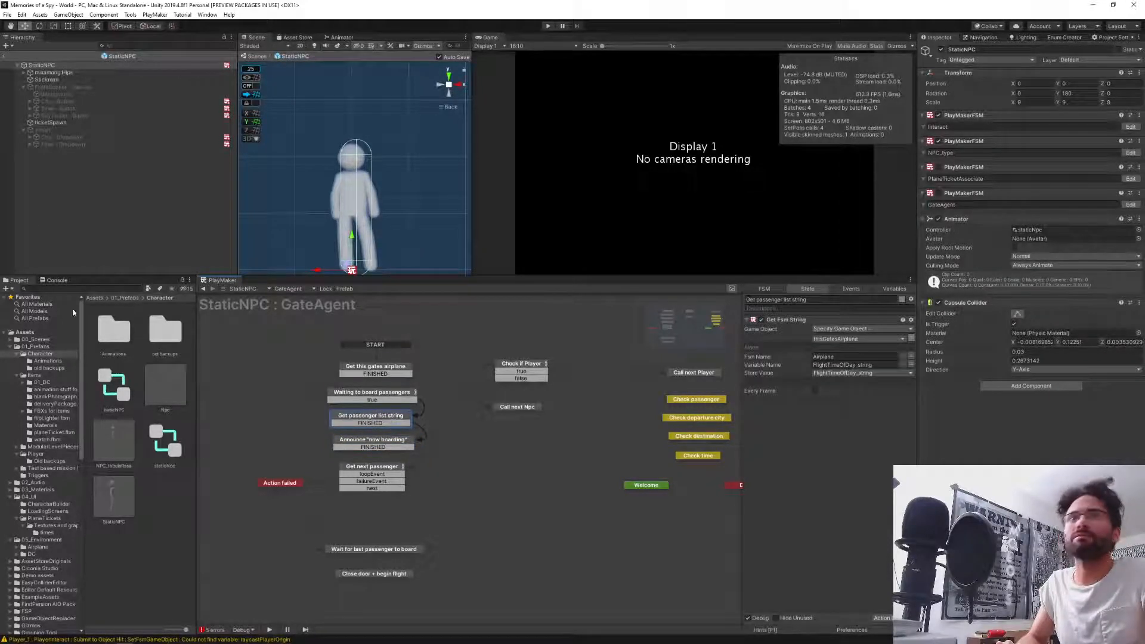
# Leave the StaticNPC prefab and select Airplane-DCtoLondon under DC's Flights in the World scene.
pyautogui.click(4, 57)
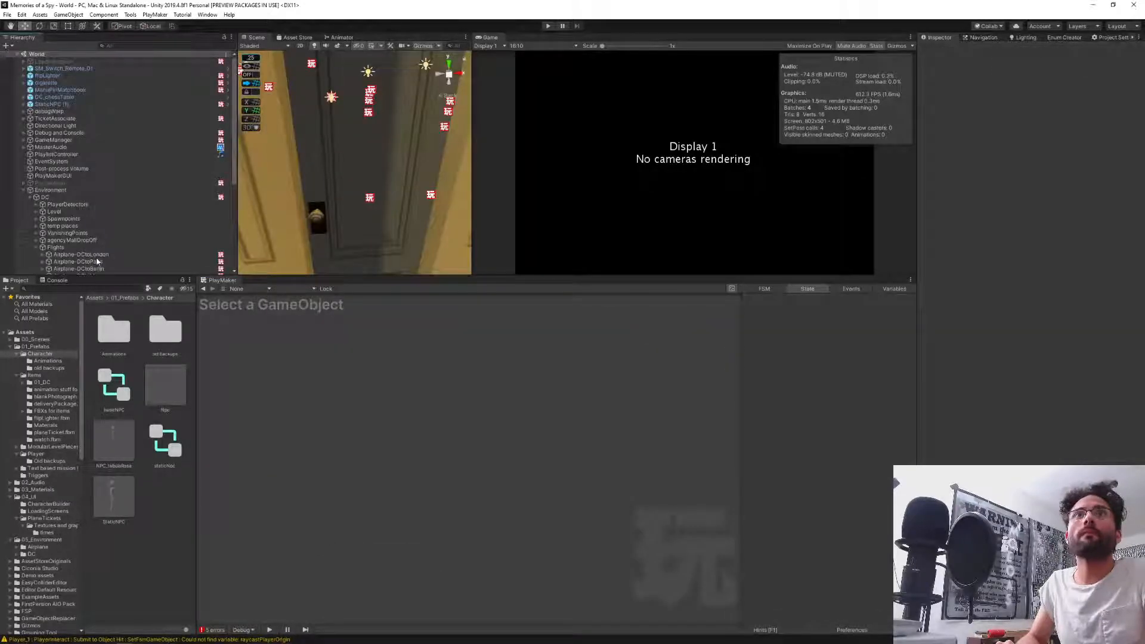
pyautogui.scroll(-5, 97, 261)
pyautogui.click(84, 147)
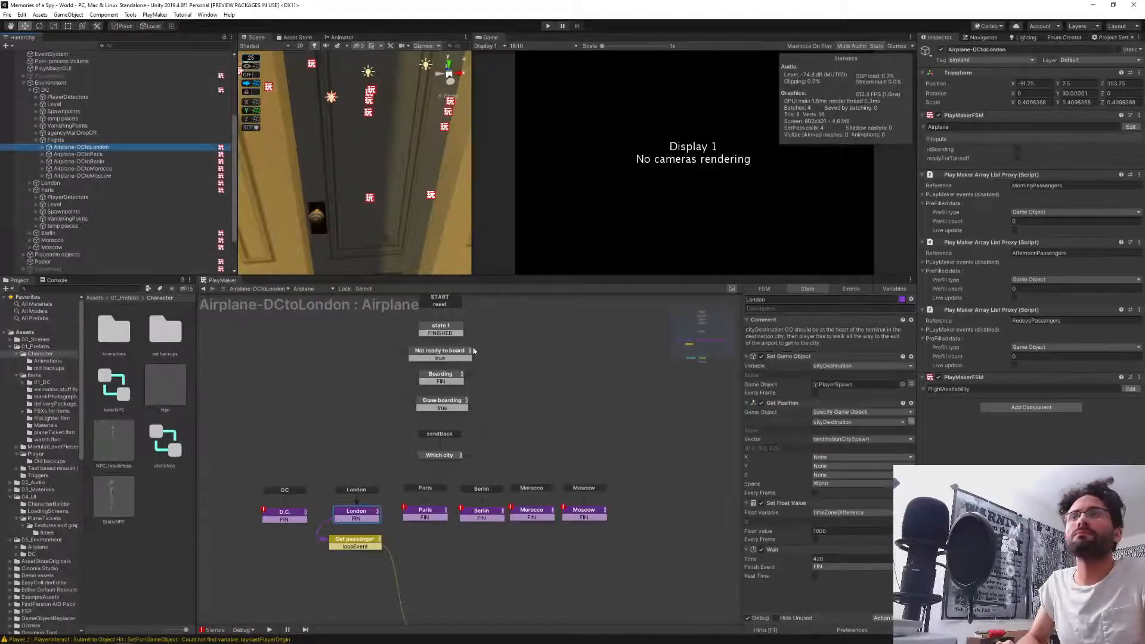
# Check the FlightTimeOfDay_string variable on Airplane-DCtoLondon and how the 1pm state of DC's CitySchedule FSM sets it.
pyautogui.click(893, 289)
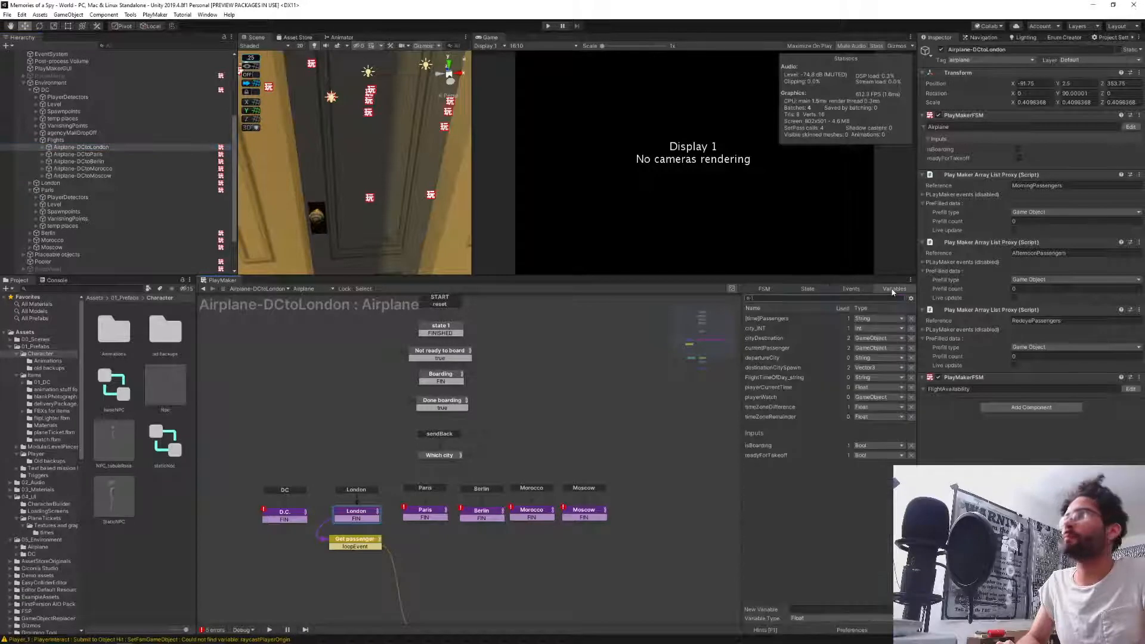
pyautogui.click(779, 378)
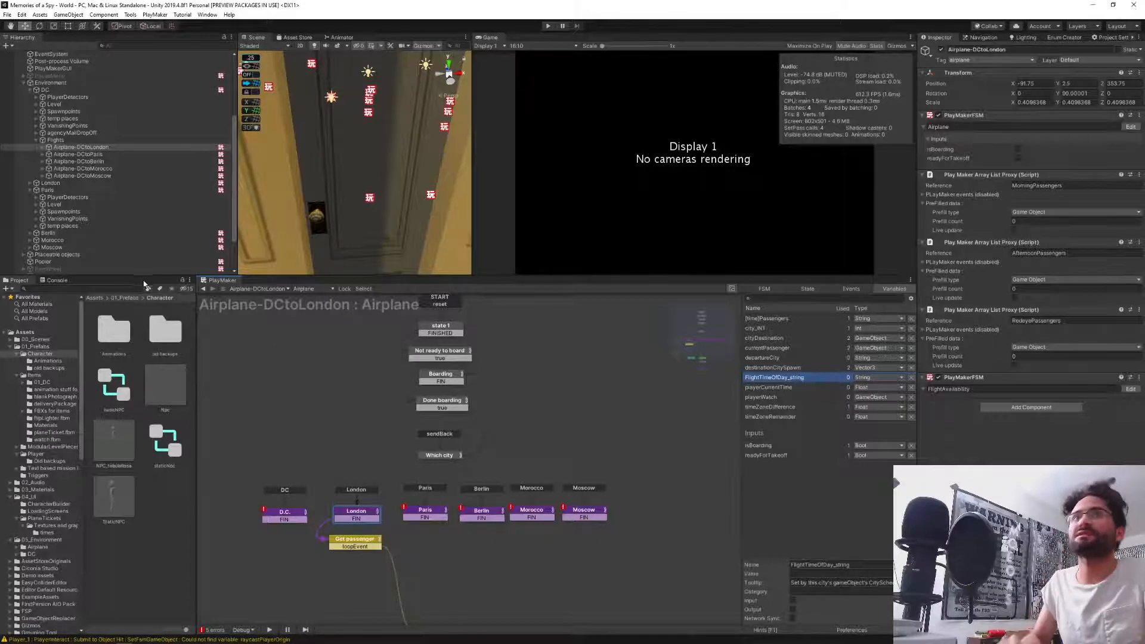
pyautogui.click(45, 90)
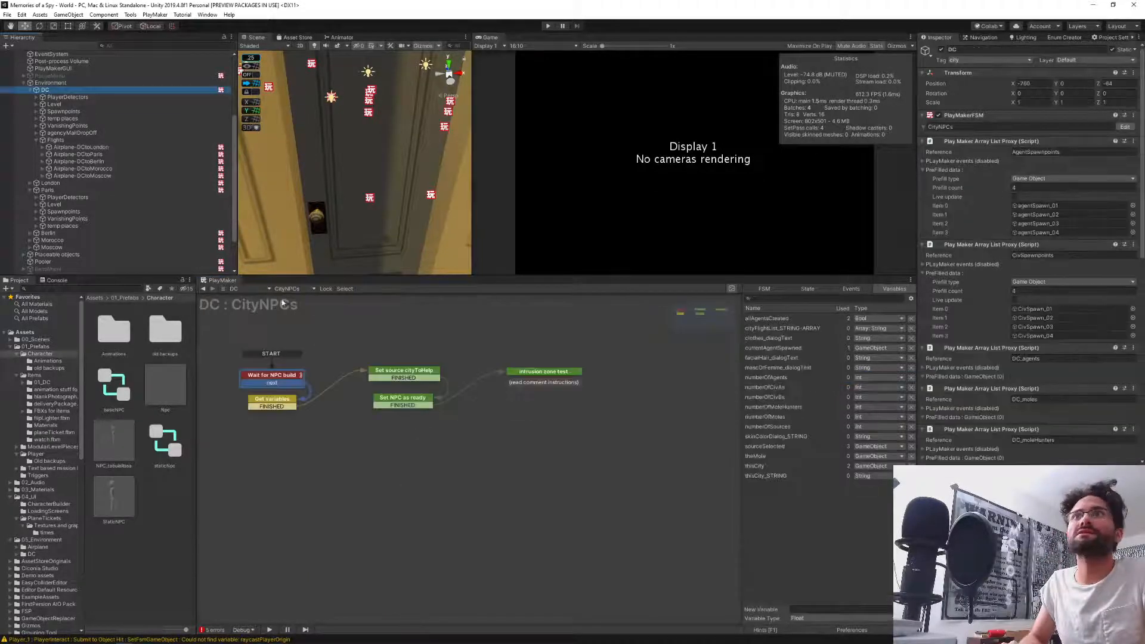
pyautogui.click(285, 288)
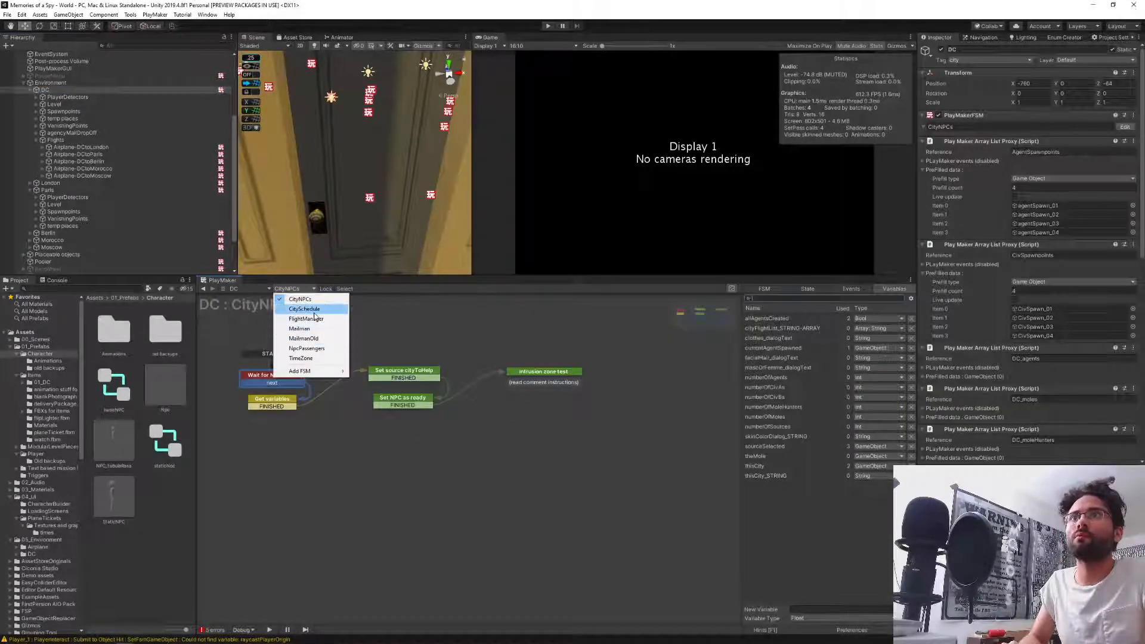
pyautogui.click(305, 309)
pyautogui.click(485, 378)
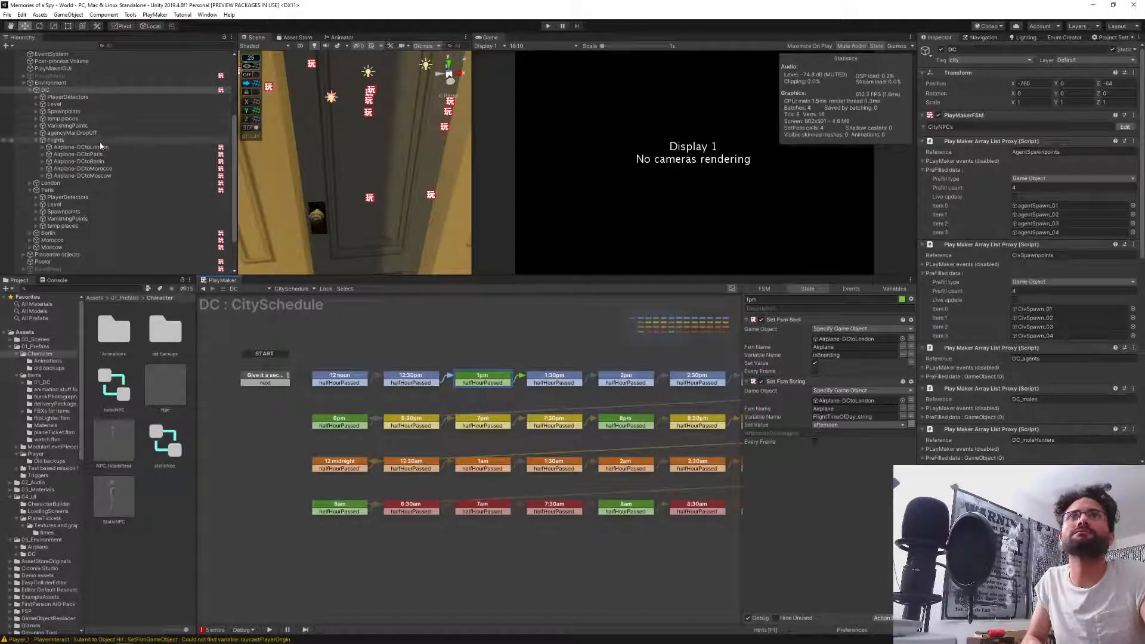
# Copy the Canvas object nested under PersonToTalkTo in the World scene.
pyautogui.scroll(-2, 60, 107)
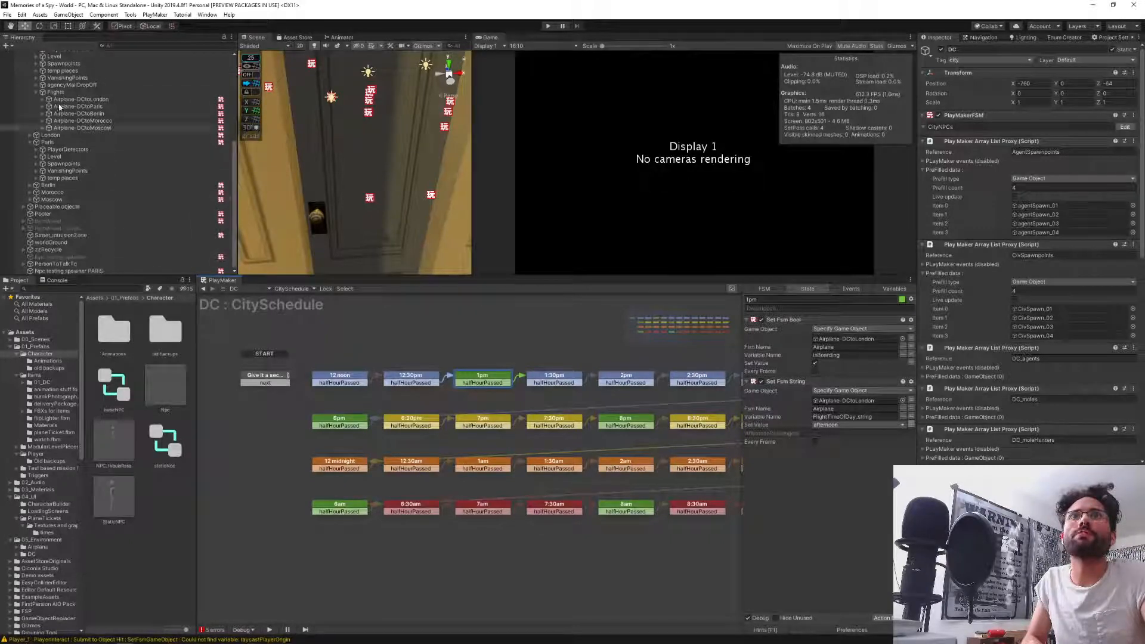
pyautogui.scroll(6, 60, 106)
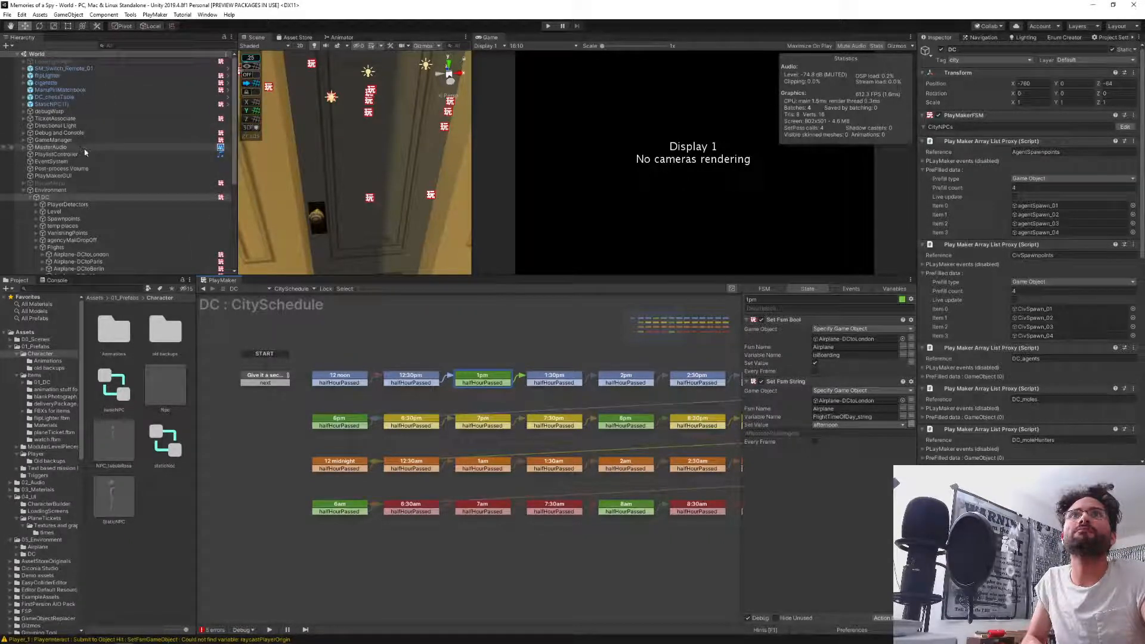
pyautogui.scroll(-6, 85, 153)
pyautogui.click(23, 265)
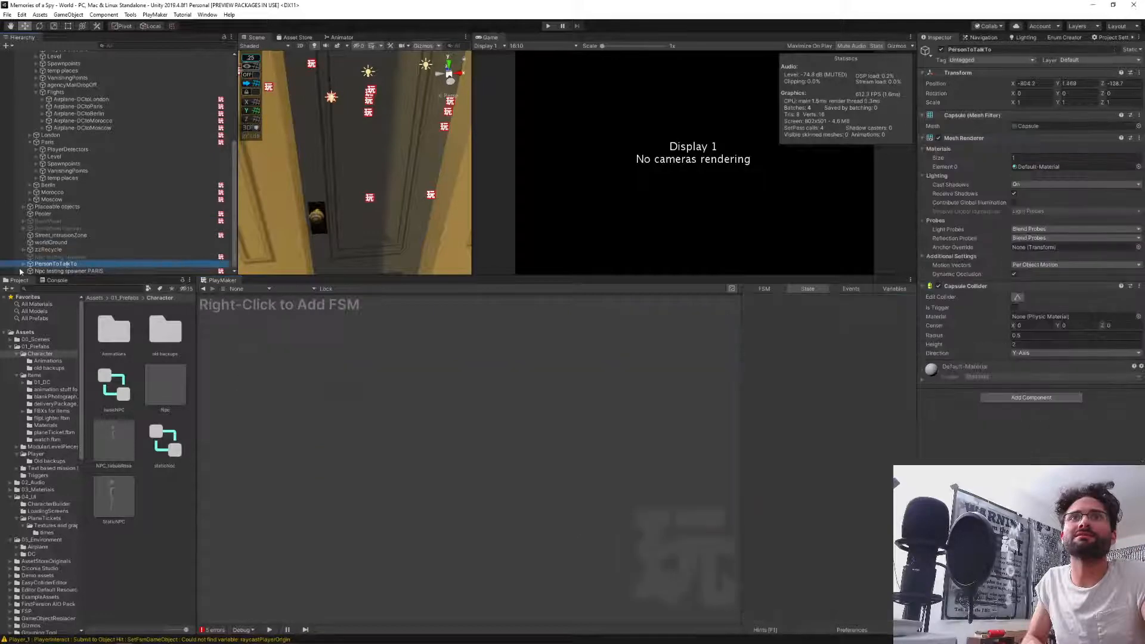
pyautogui.click(23, 264)
pyautogui.click(55, 265)
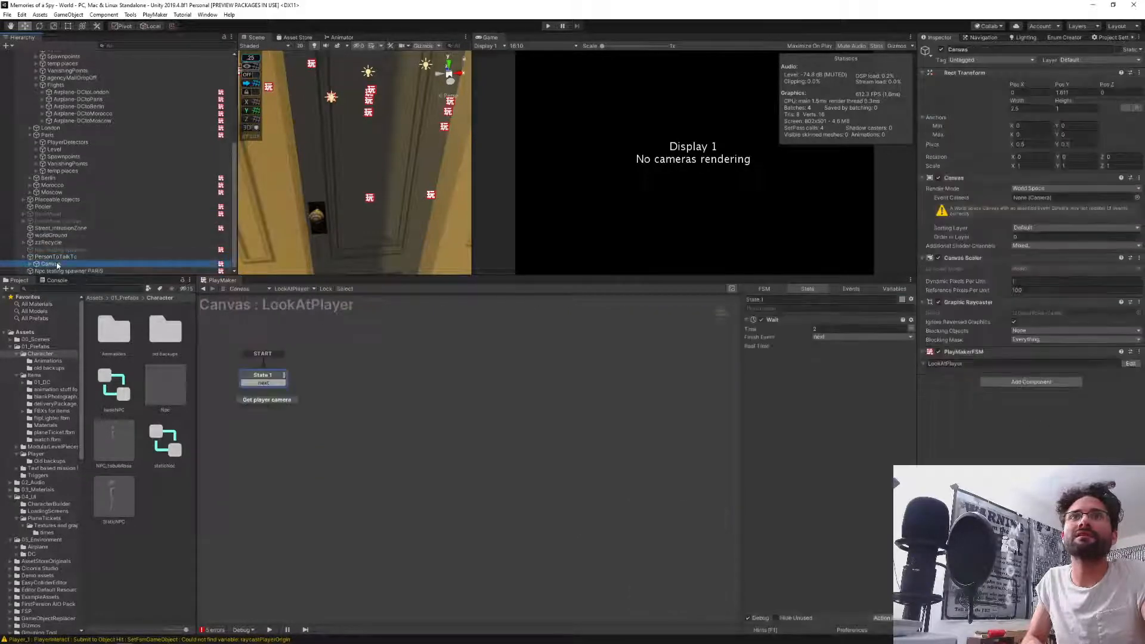
pyautogui.rightClick(57, 264)
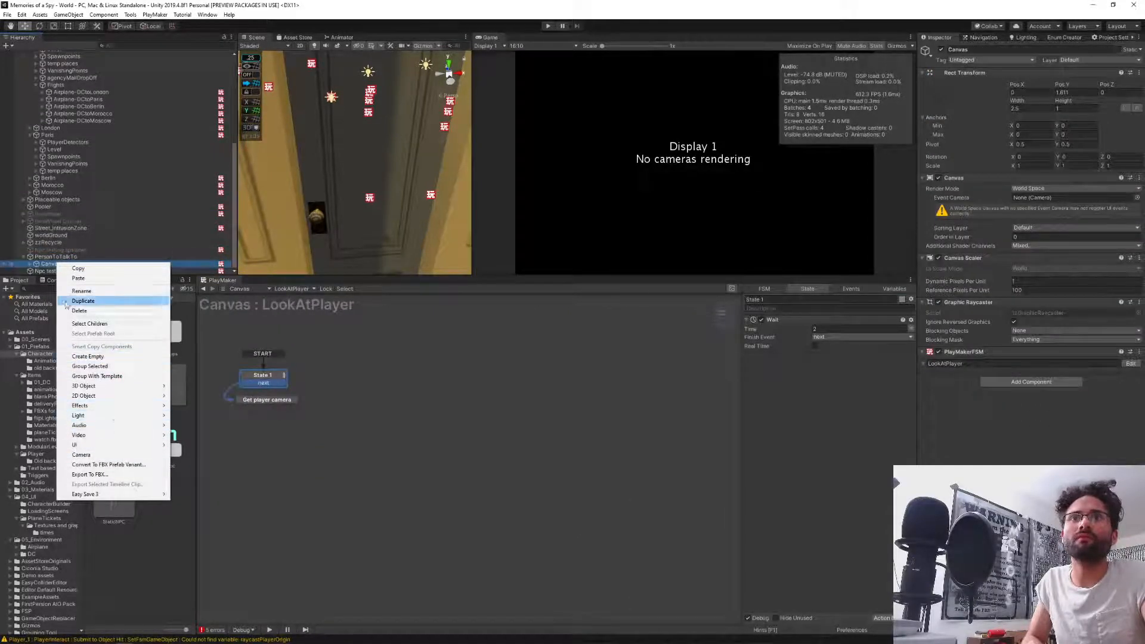
pyautogui.click(78, 269)
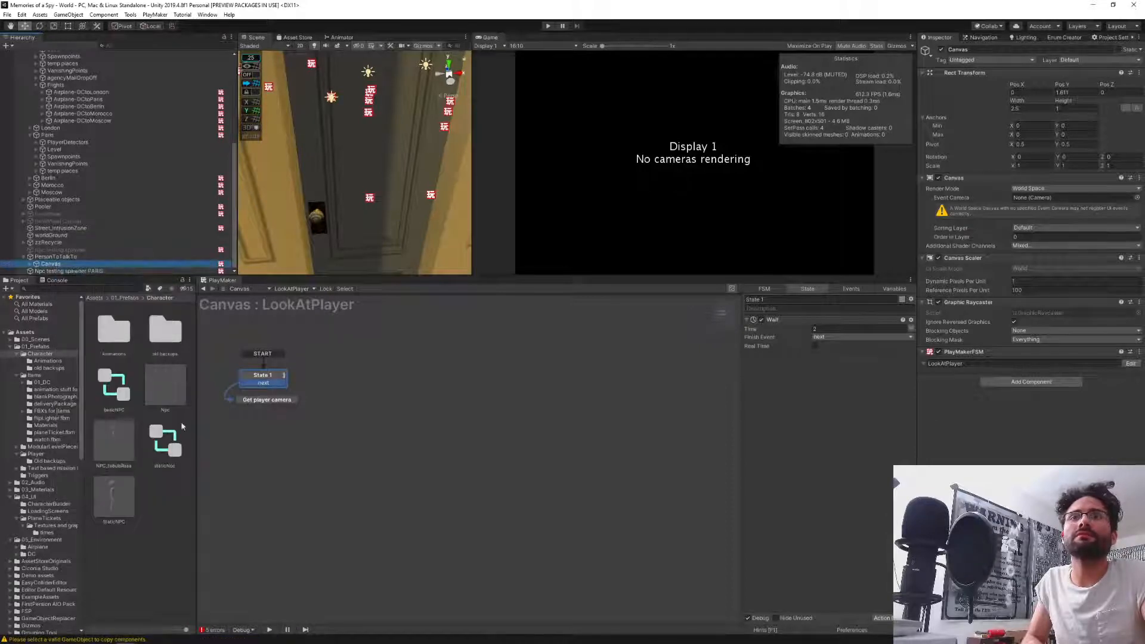
# Open the StaticNPC prefab and paste the copied Canvas onto its root object.
pyautogui.doubleClick(109, 512)
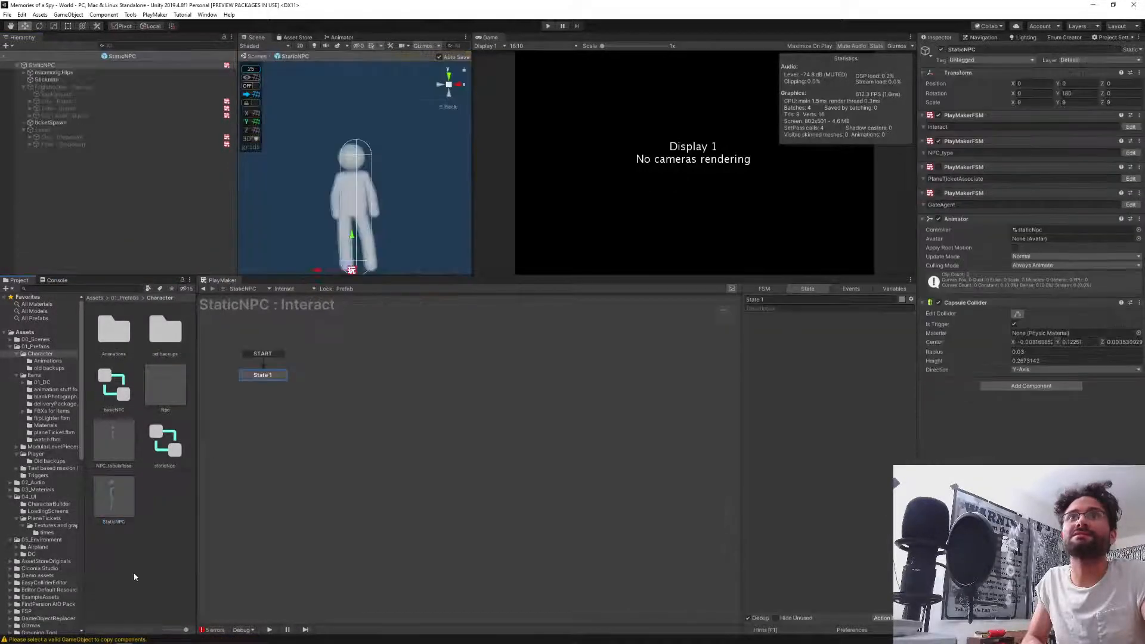
pyautogui.rightClick(34, 67)
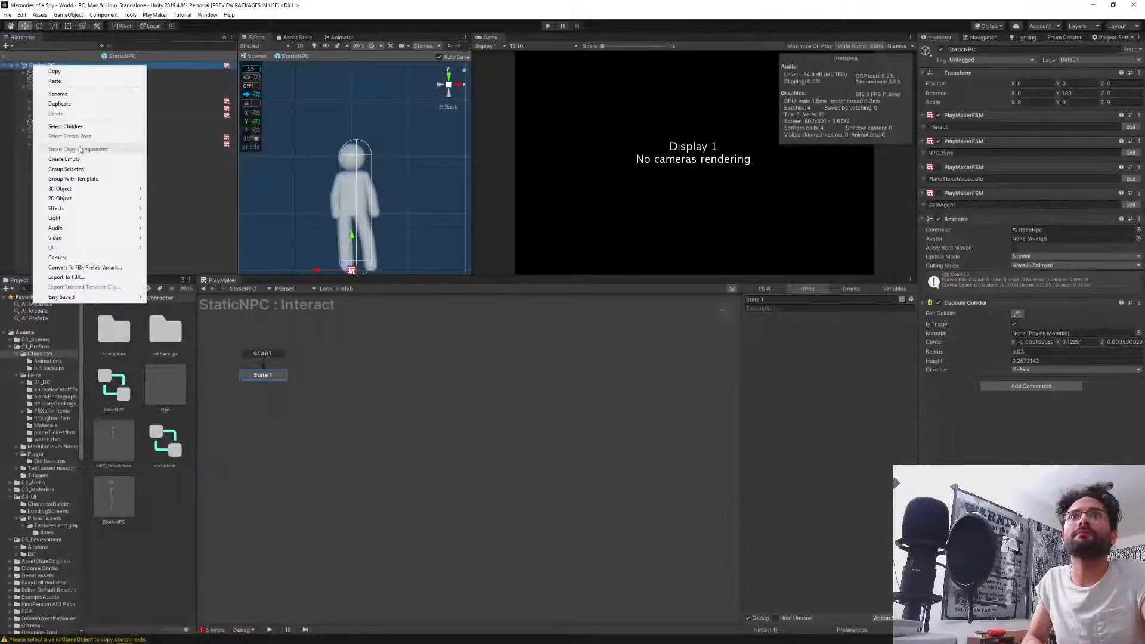
pyautogui.click(55, 81)
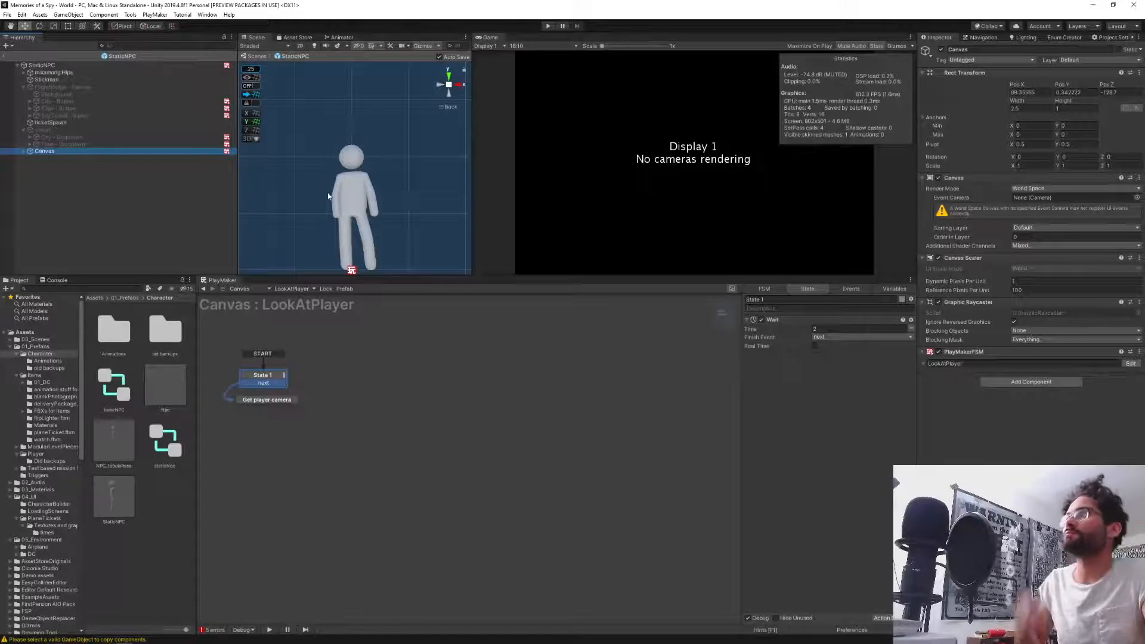
# Set the pasted Canvas's X, Y and Z position to 0 in the StaticNPC prefab.
pyautogui.click(24, 151)
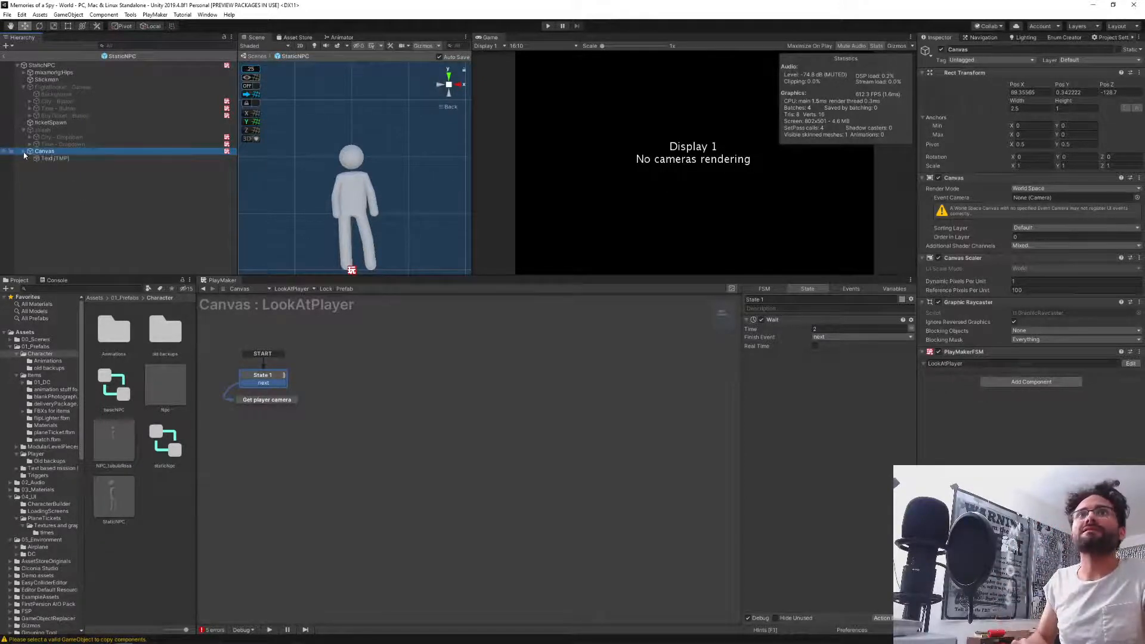
pyautogui.click(55, 158)
pyautogui.click(44, 151)
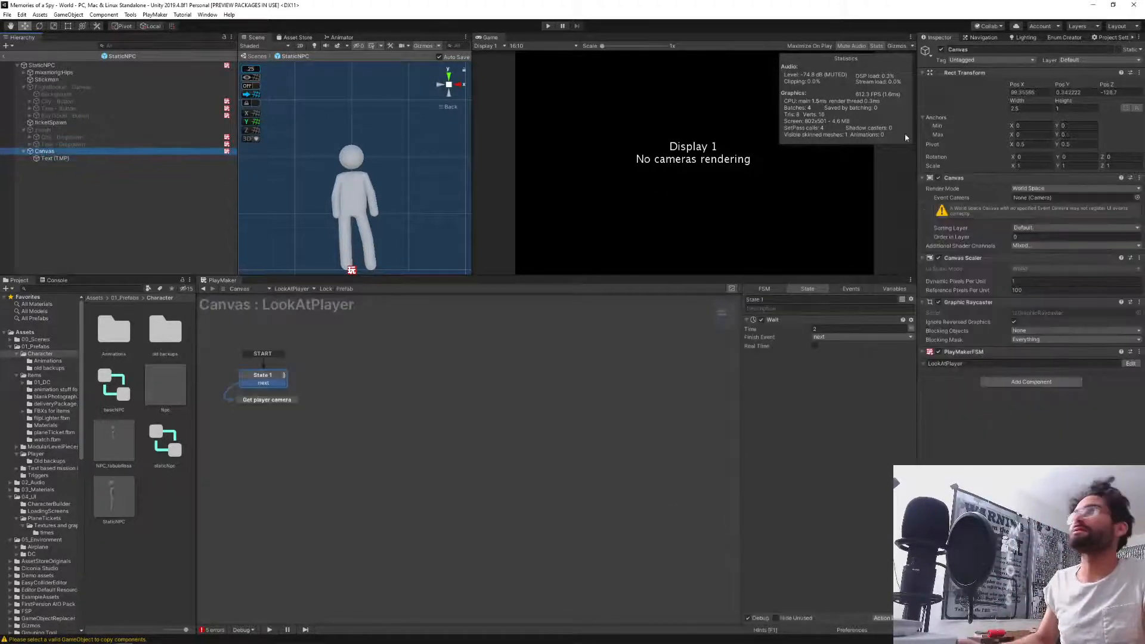
pyautogui.click(1031, 92)
pyautogui.write('0')
pyautogui.press('Tab')
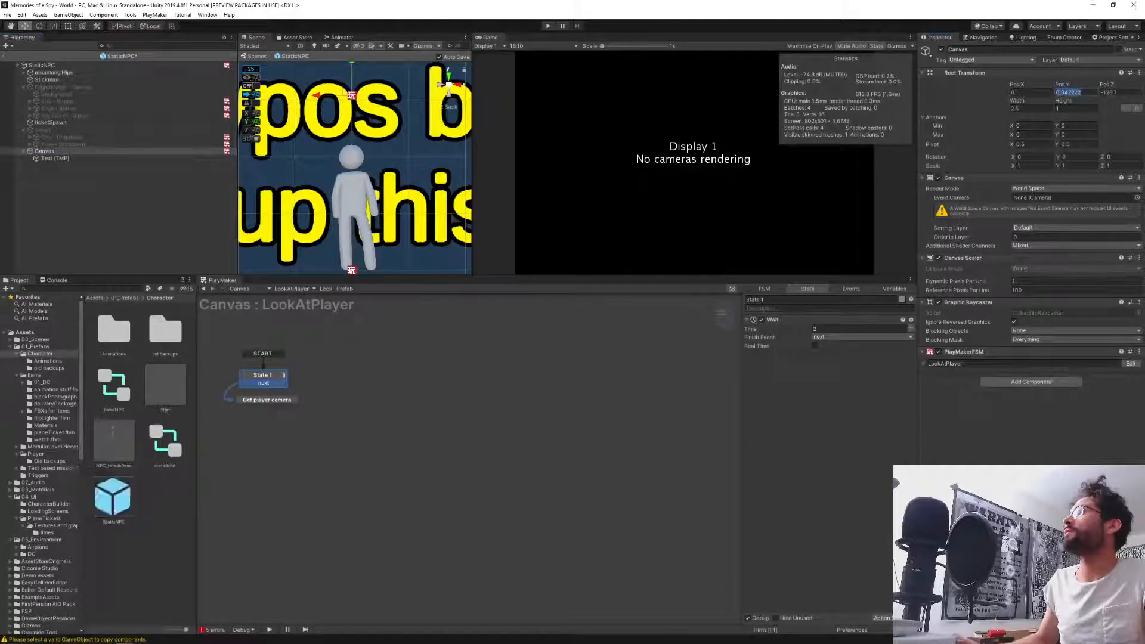
pyautogui.write('0')
pyautogui.press('Tab')
pyautogui.write('0')
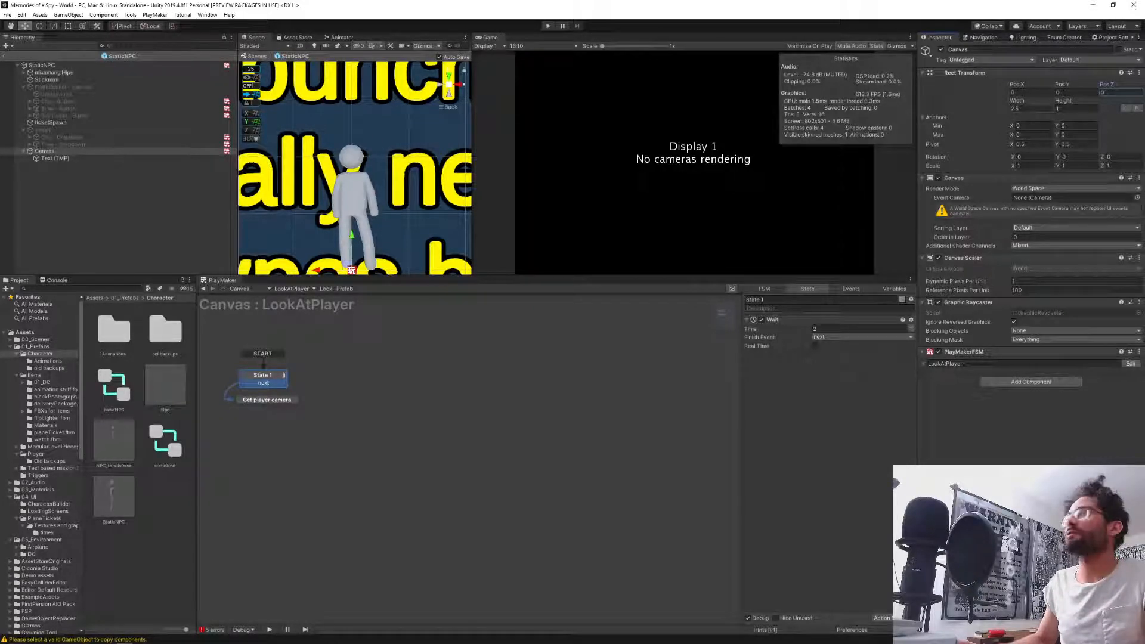
# Select the Canvas's Text (TMP) child and set its font size to 0.01.
pyautogui.click(55, 159)
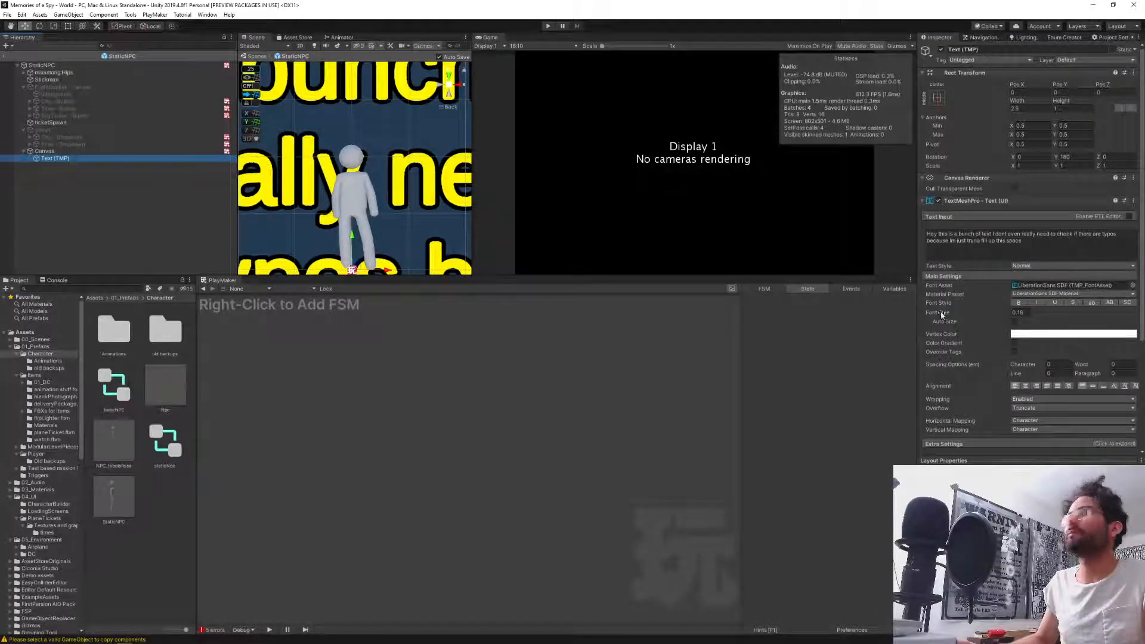
pyautogui.moveTo(943, 314); pyautogui.dragTo(937, 316)
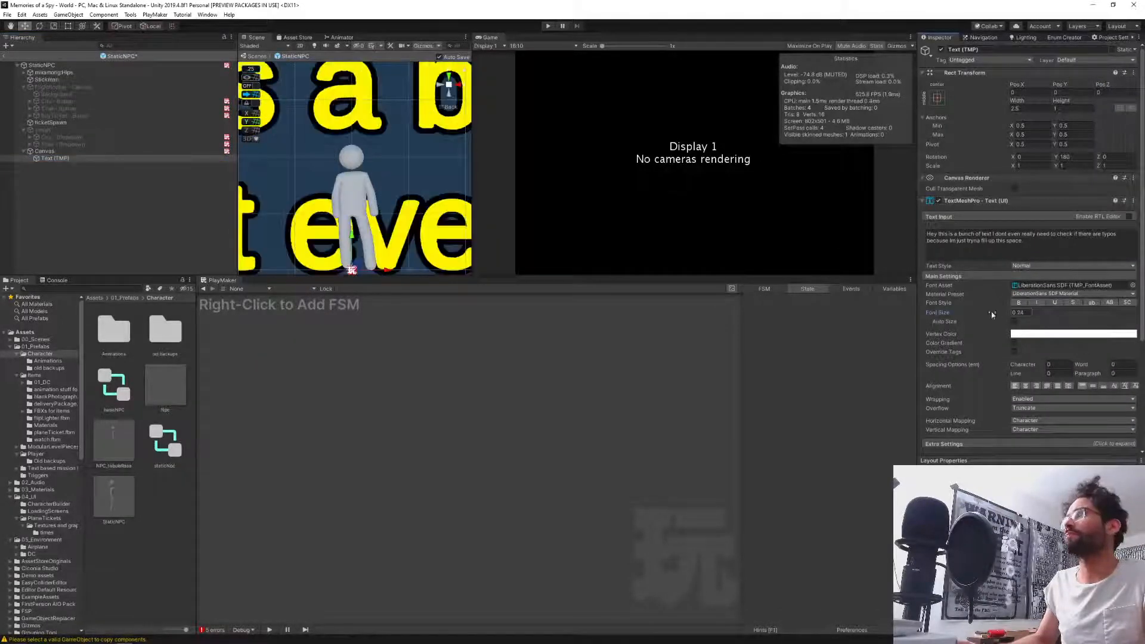
pyautogui.moveTo(1023, 313); pyautogui.dragTo(1005, 315)
pyautogui.write('.01')
pyautogui.press('Return')
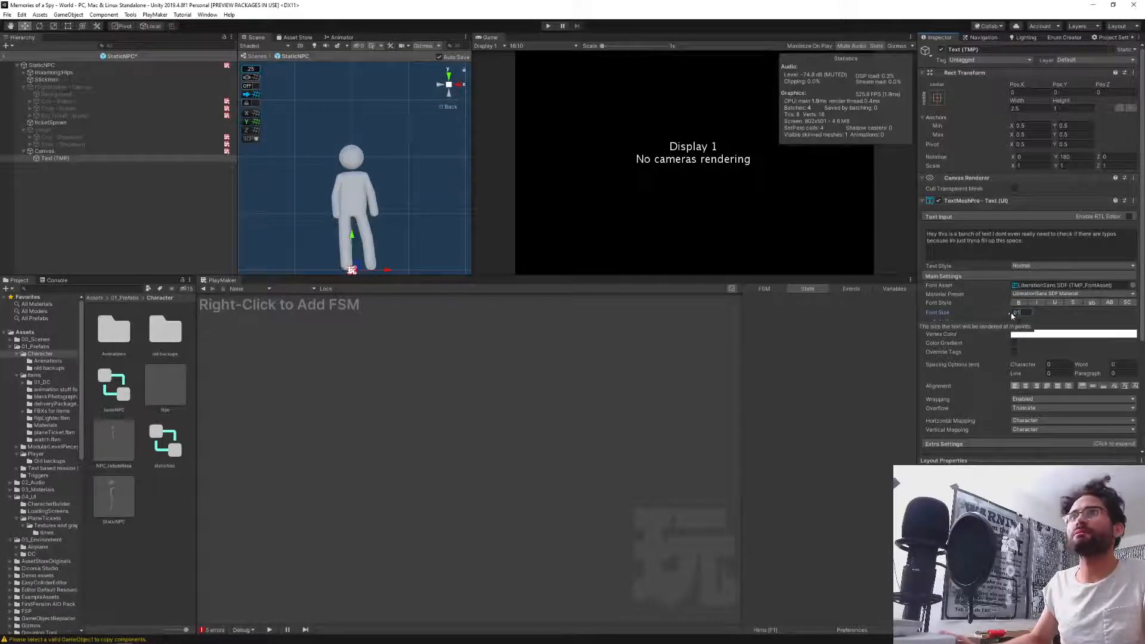
# Try font sizes of 0.03 and 0.05 for the Text (TMP) against the NPC figure.
pyautogui.moveTo(352, 181); pyautogui.dragTo(334, 186, button='right')
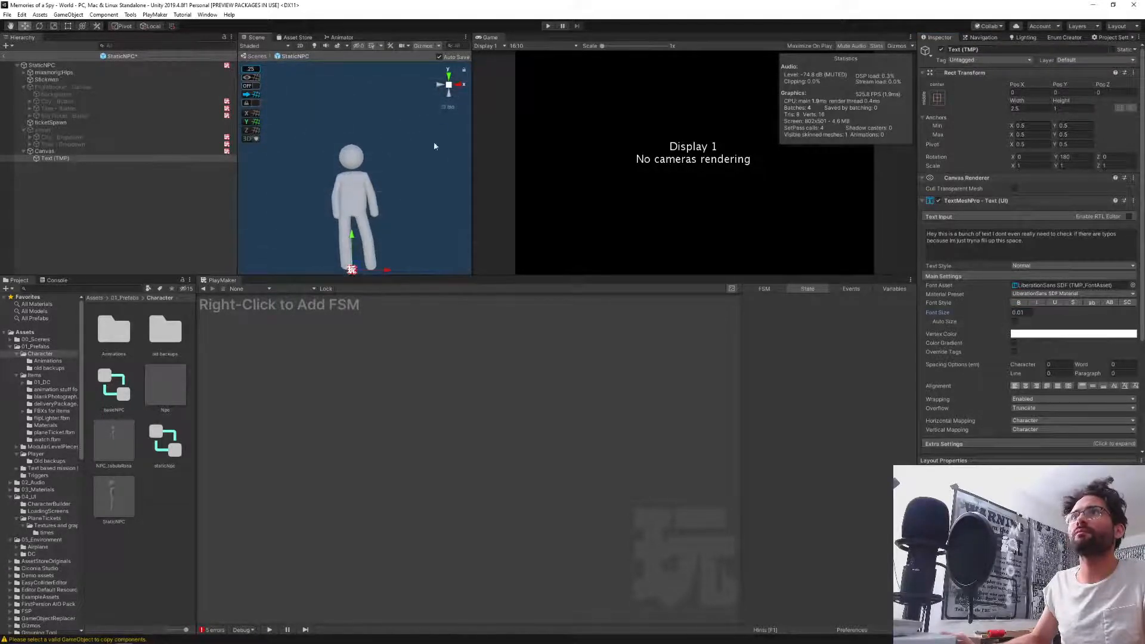
pyautogui.click(459, 86)
pyautogui.click(460, 86)
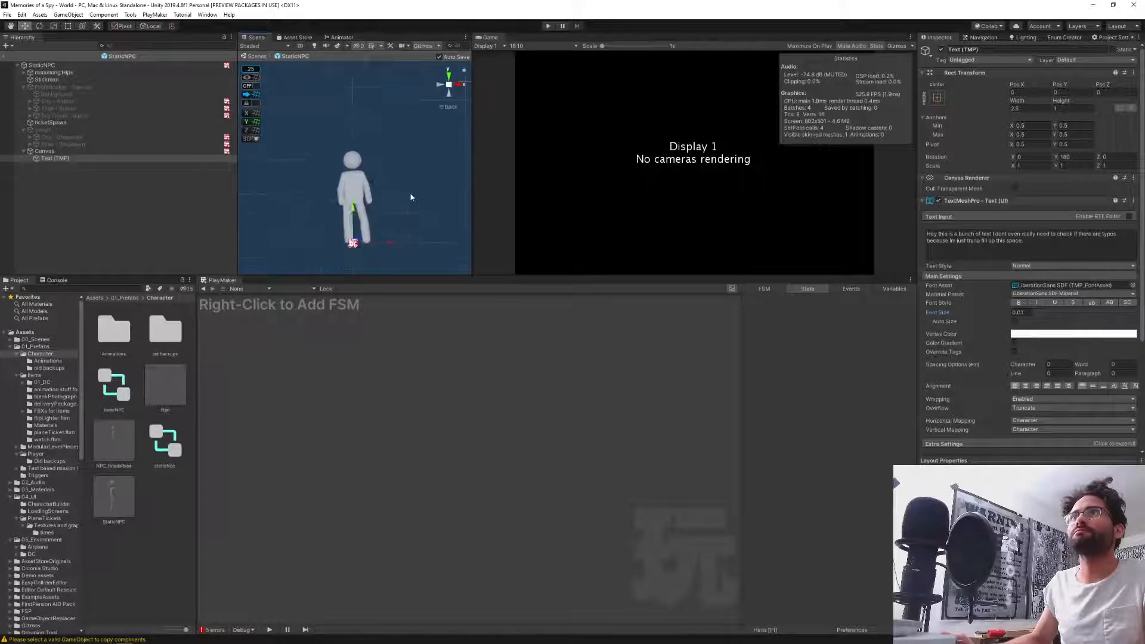
pyautogui.scroll(2, 392, 194)
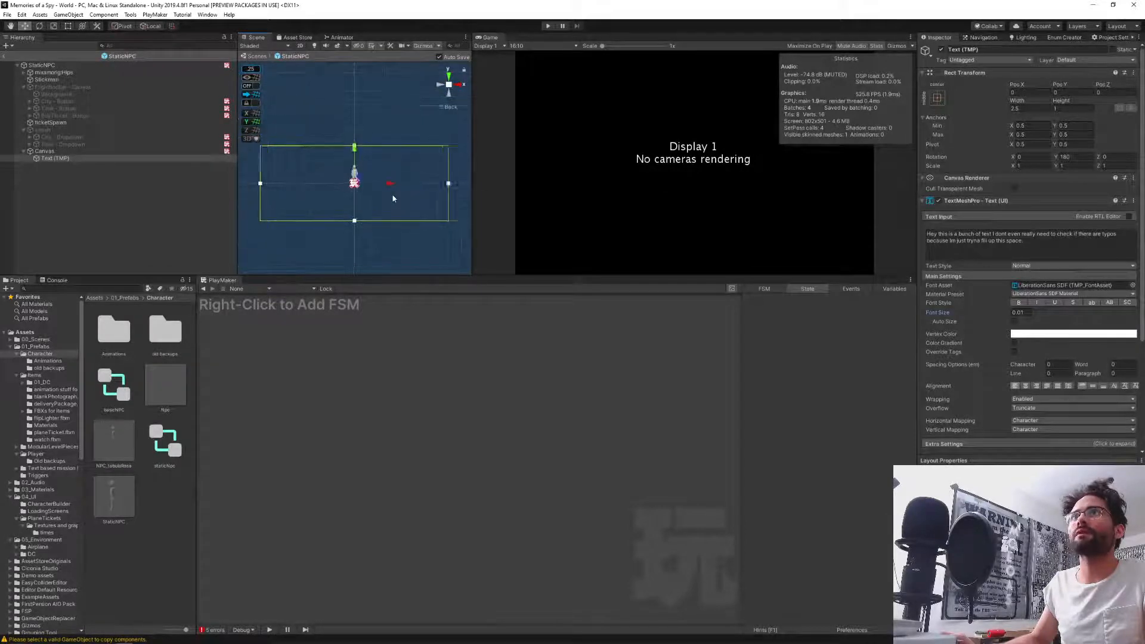
pyautogui.write('.03')
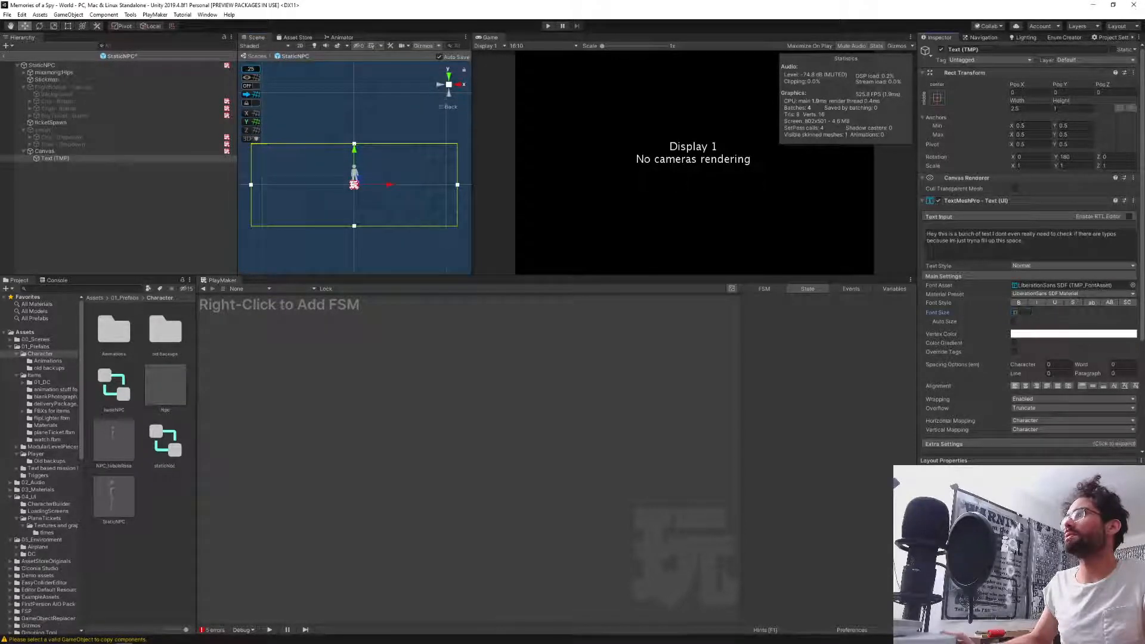
pyautogui.moveTo(1027, 314); pyautogui.dragTo(1007, 308)
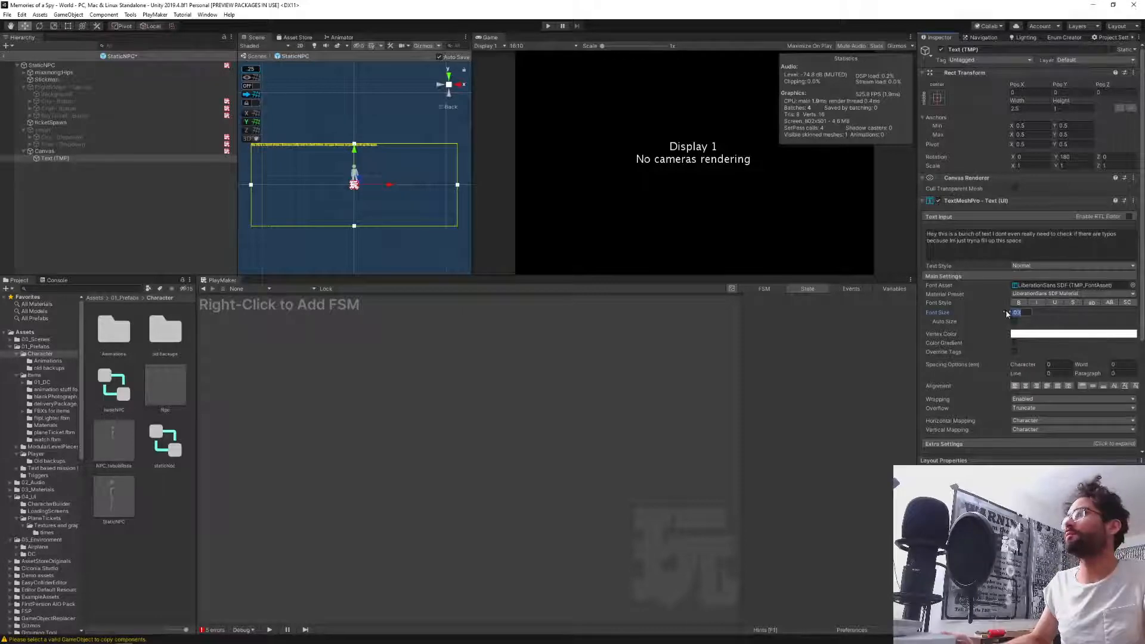
pyautogui.write('.0')
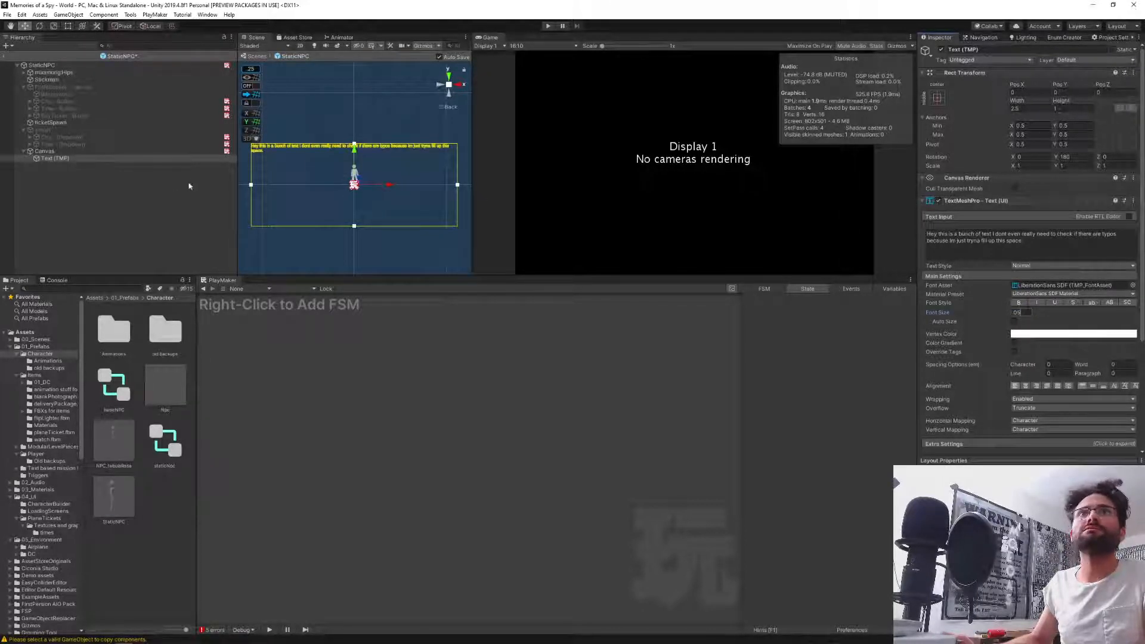
# Shrink the Text (TMP) box to a small block over the NPC's head and set its font size to 0.02.
pyautogui.moveTo(252, 185); pyautogui.dragTo(327, 183)
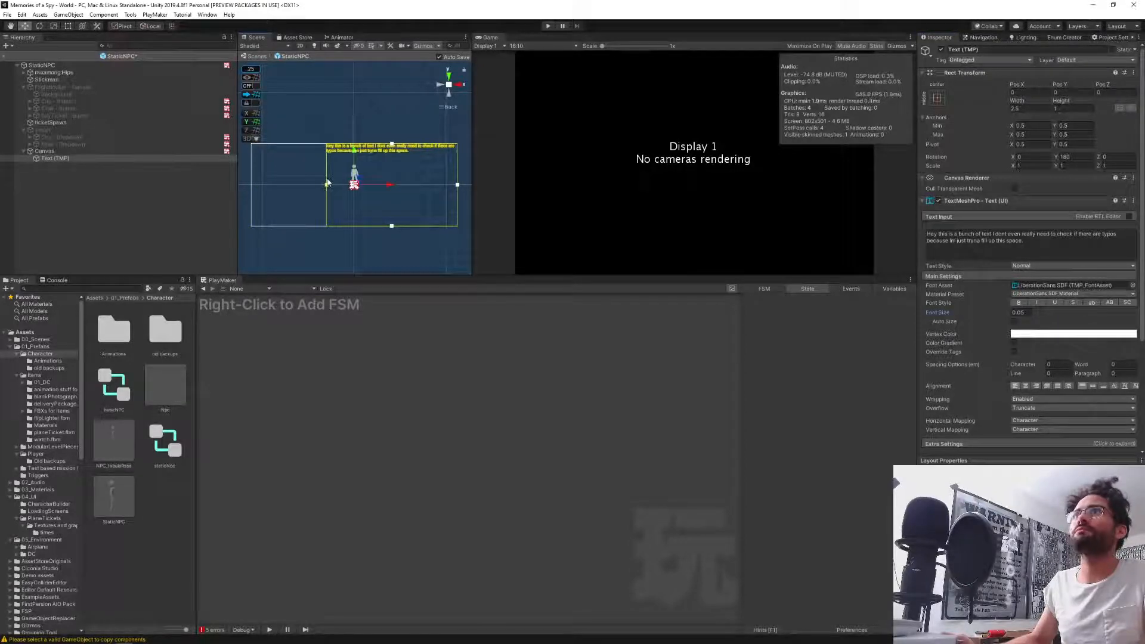
pyautogui.moveTo(458, 185); pyautogui.dragTo(352, 164)
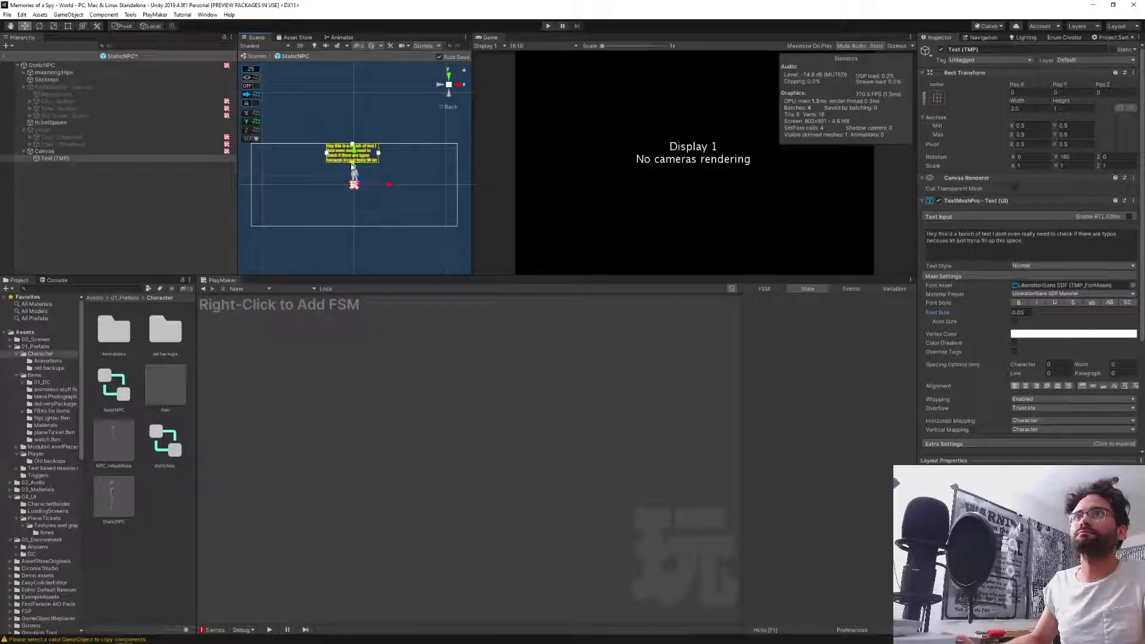
pyautogui.click(1028, 315)
pyautogui.write('0.02')
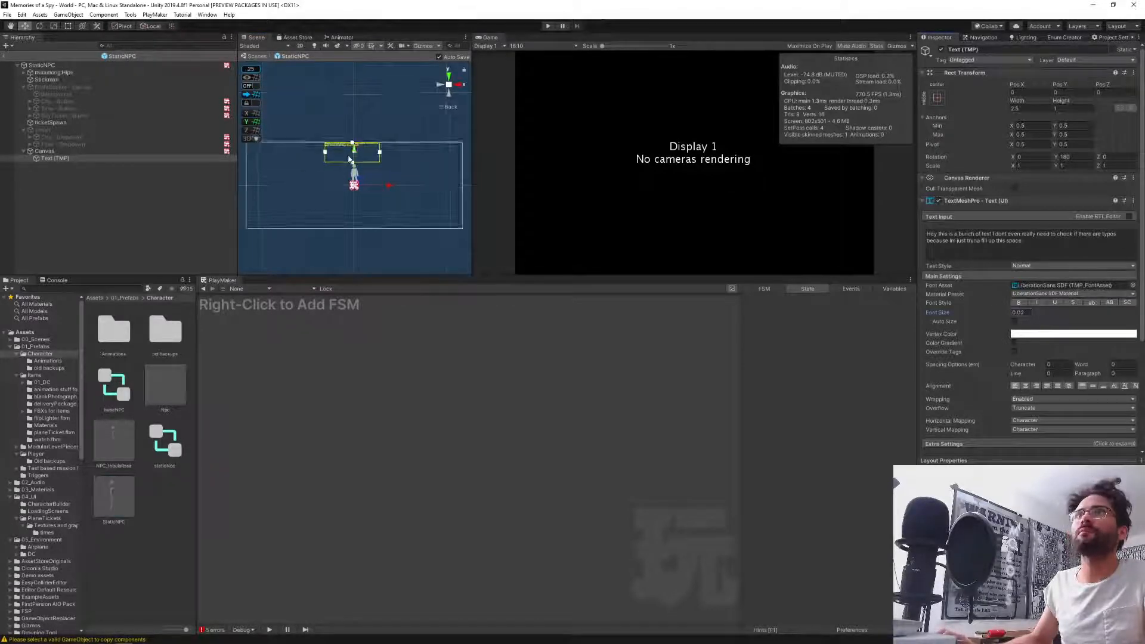
# Tighten the Text (TMP) box to about three lines of text, centred just above the NPC's head.
pyautogui.scroll(5, 349, 159)
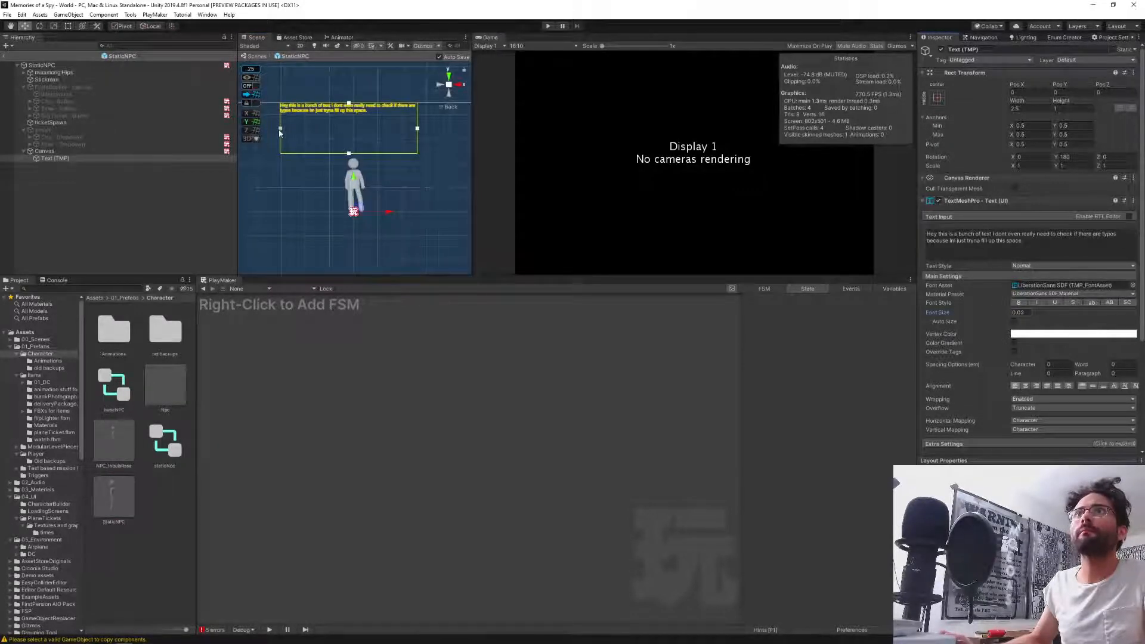
pyautogui.moveTo(281, 130)
pyautogui.mouseDown()
pyautogui.moveTo(320, 132)
pyautogui.moveTo(287, 132)
pyautogui.mouseUp()
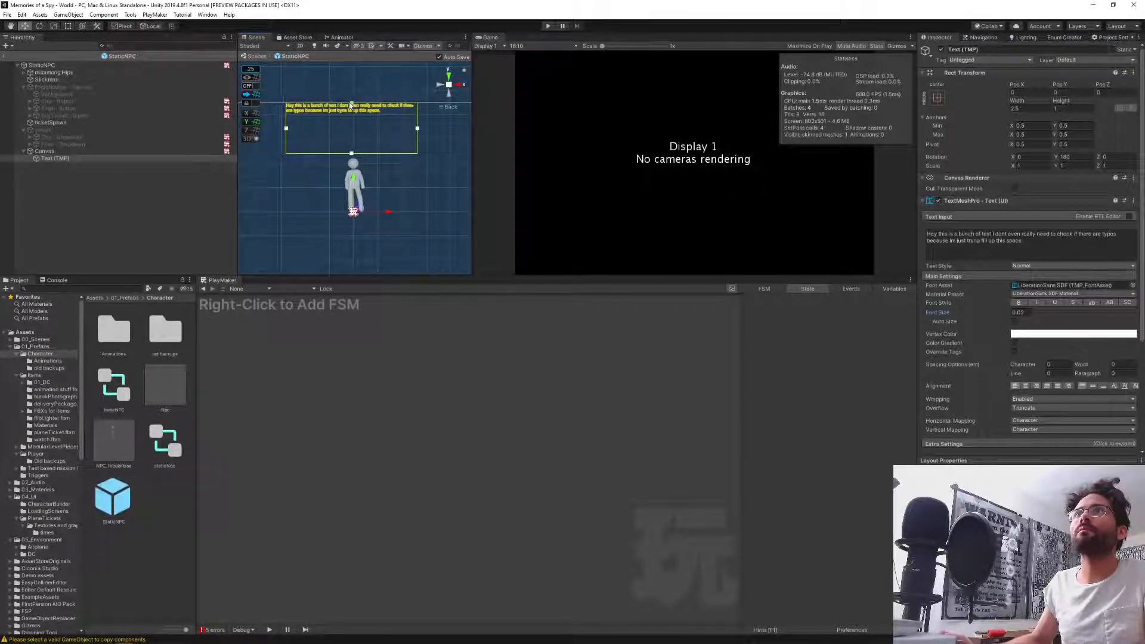
pyautogui.moveTo(351, 104); pyautogui.dragTo(324, 146)
pyautogui.moveTo(420, 148); pyautogui.dragTo(387, 147)
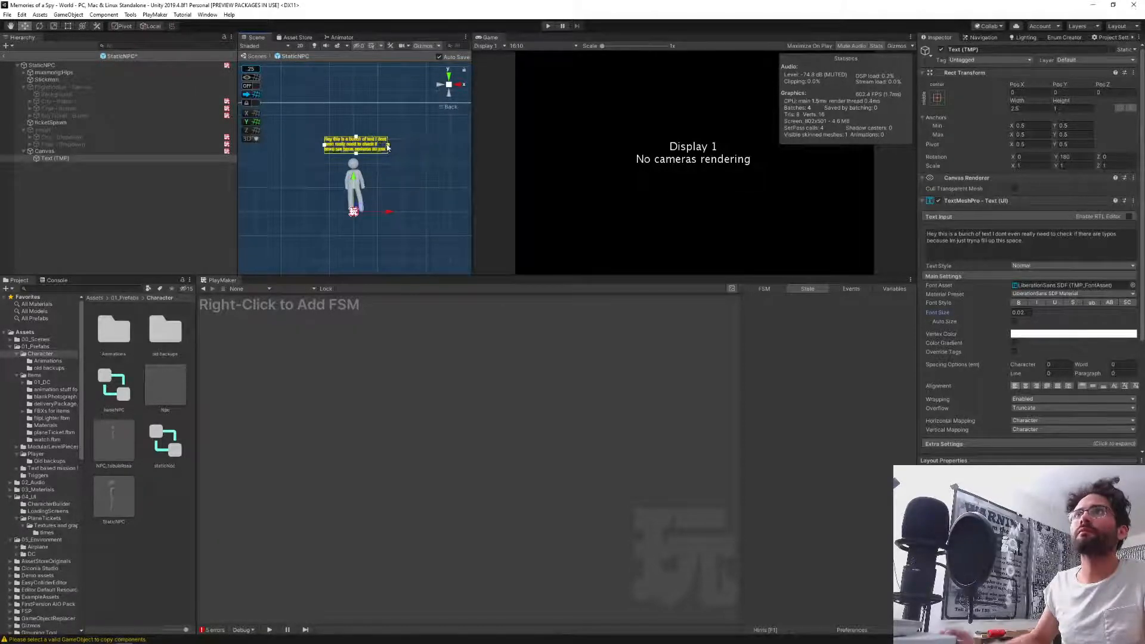
pyautogui.scroll(3, 374, 149)
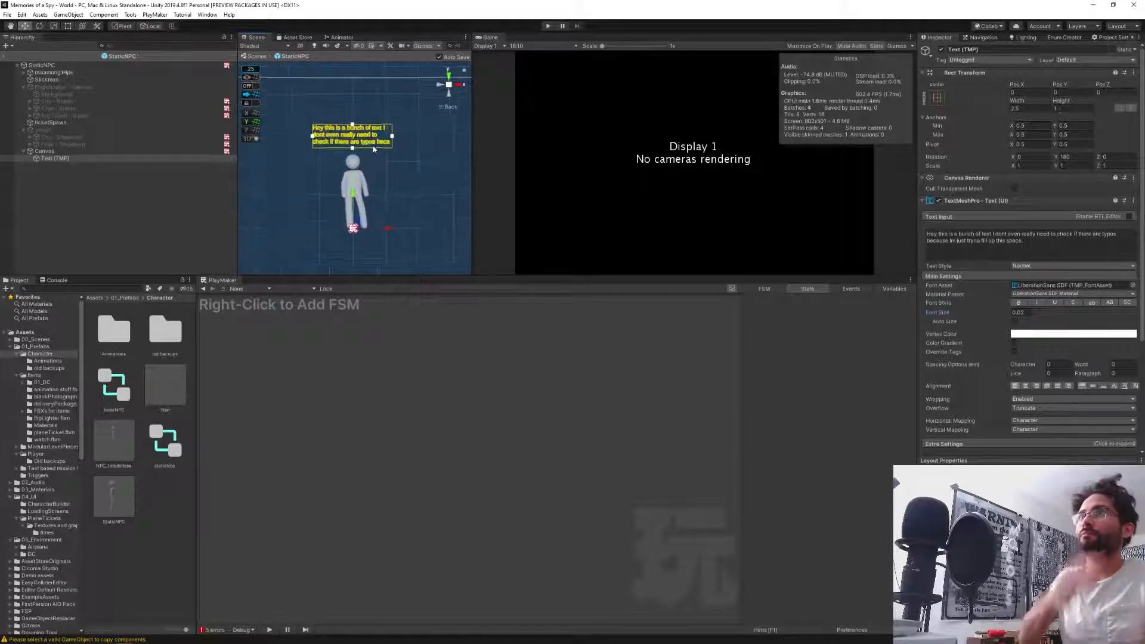
pyautogui.scroll(2, 376, 146)
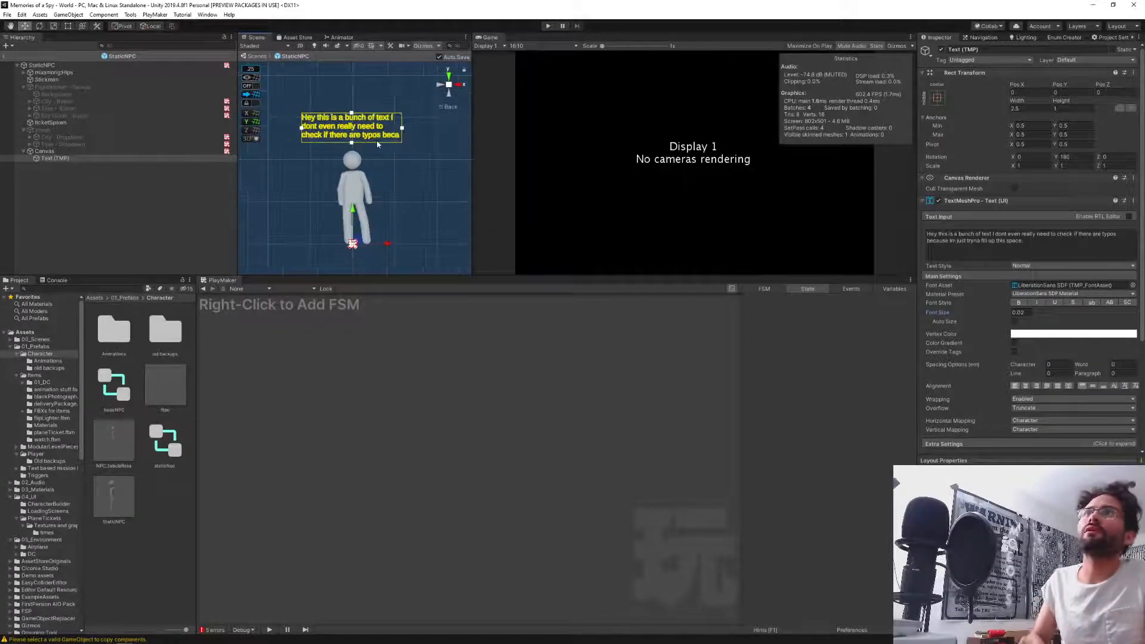
# Try font sizes of 0.01 and 0.02 for the Text (TMP), and settle on 0.015.
pyautogui.click(1028, 314)
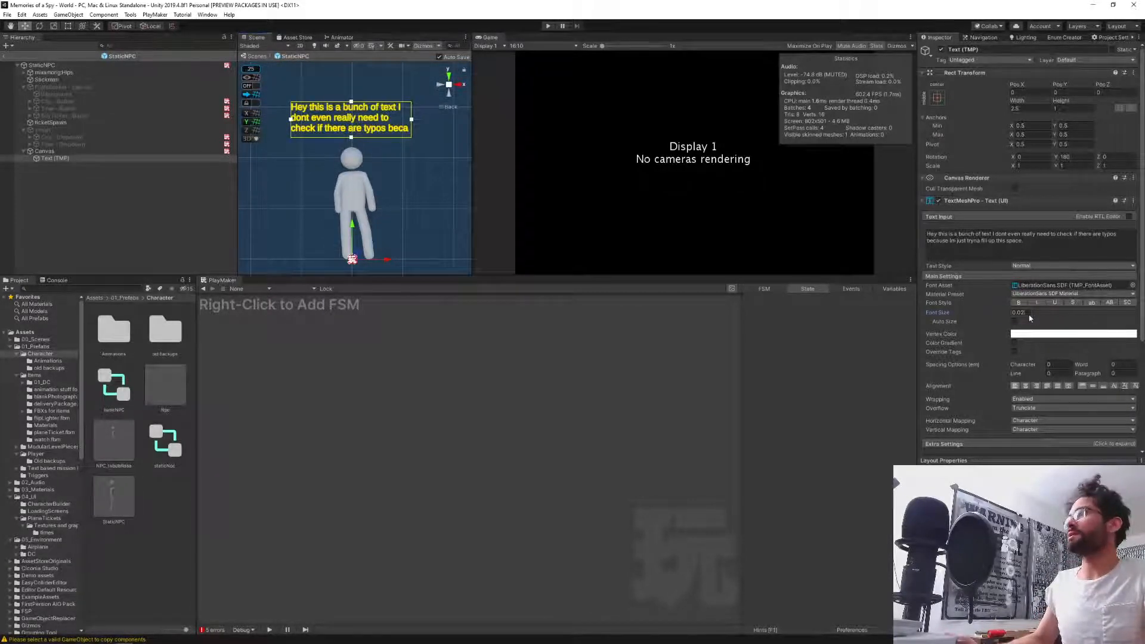
pyautogui.write('0.01')
pyautogui.press('Return')
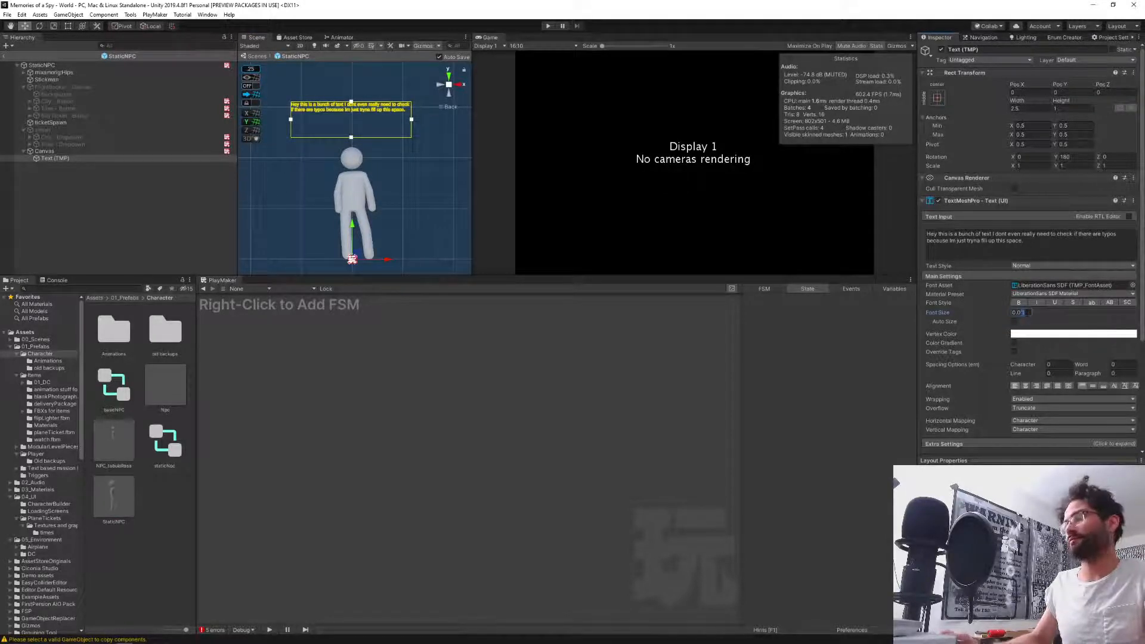
pyautogui.press('BackSpace')
pyautogui.write('2')
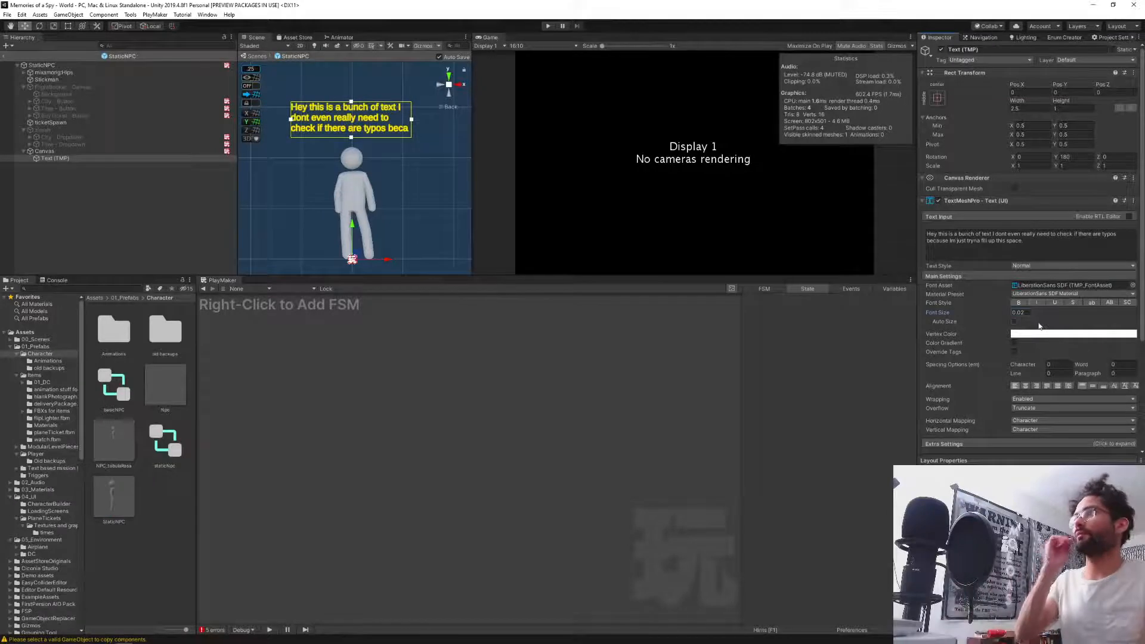
pyautogui.press('BackSpace')
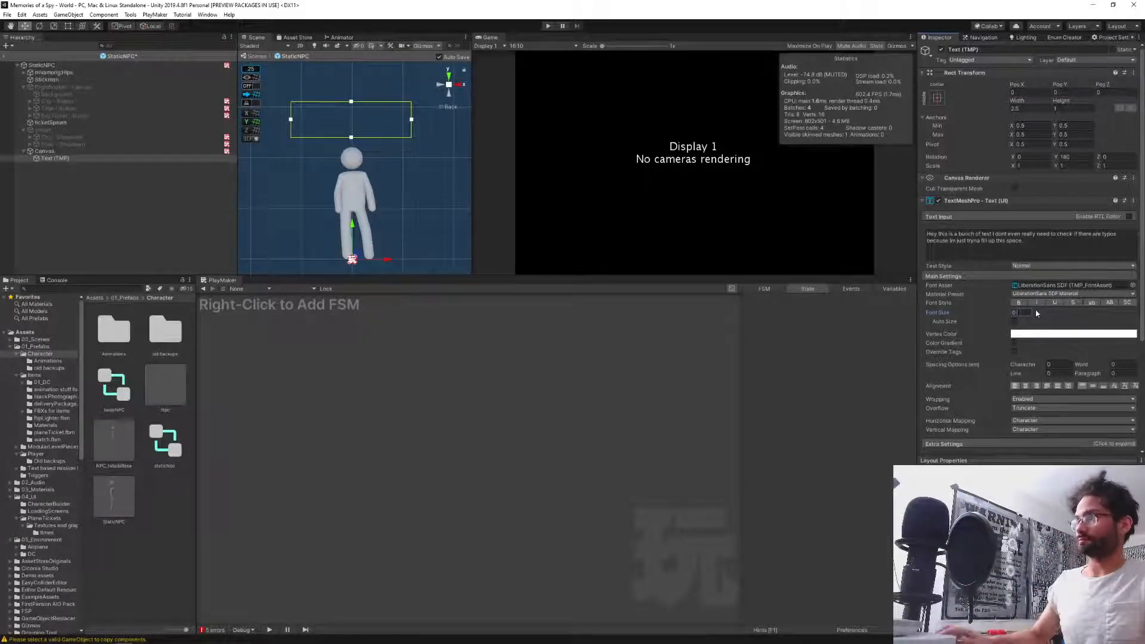
pyautogui.write('15')
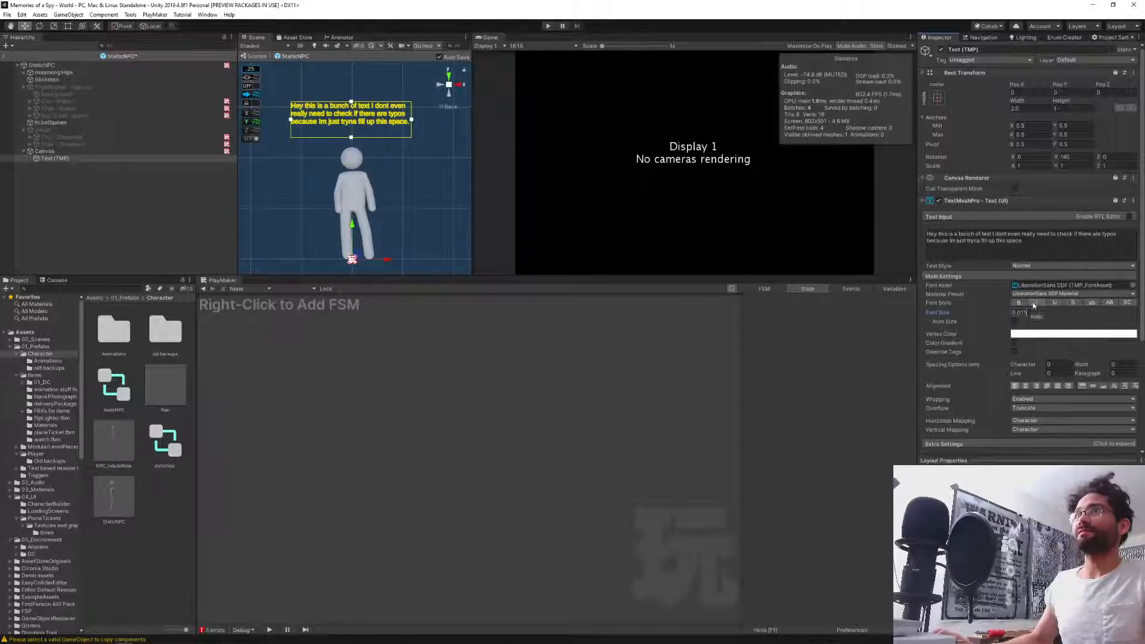
pyautogui.press('Return')
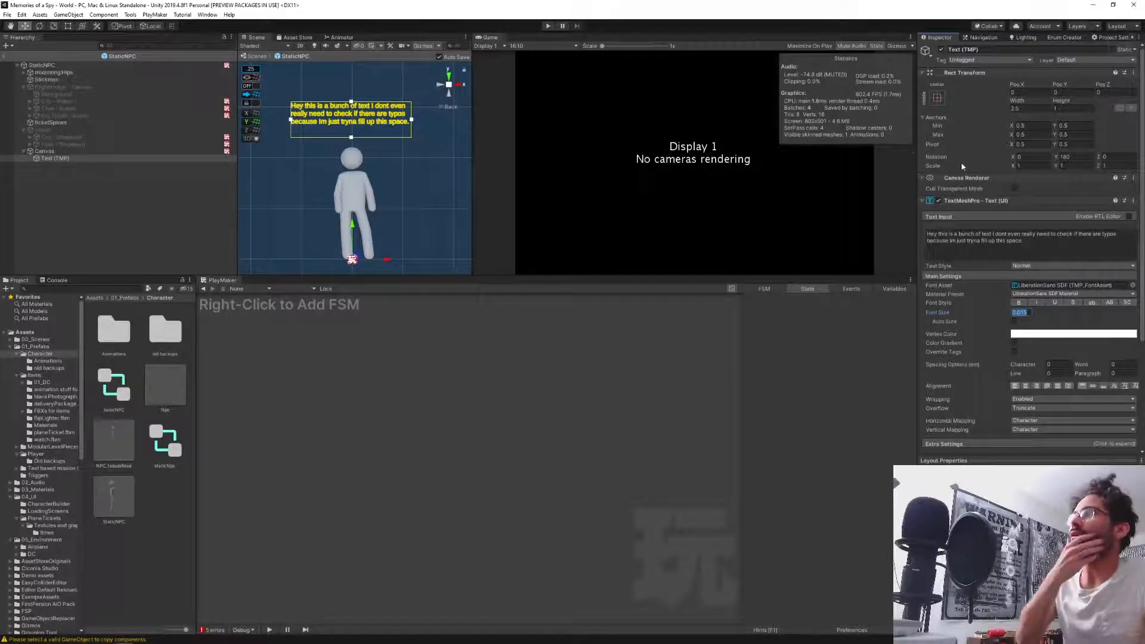
# Open the StaticNPC's GateAgent FSM and select its Announce "now boarding" state.
pyautogui.click(46, 151)
pyautogui.click(48, 65)
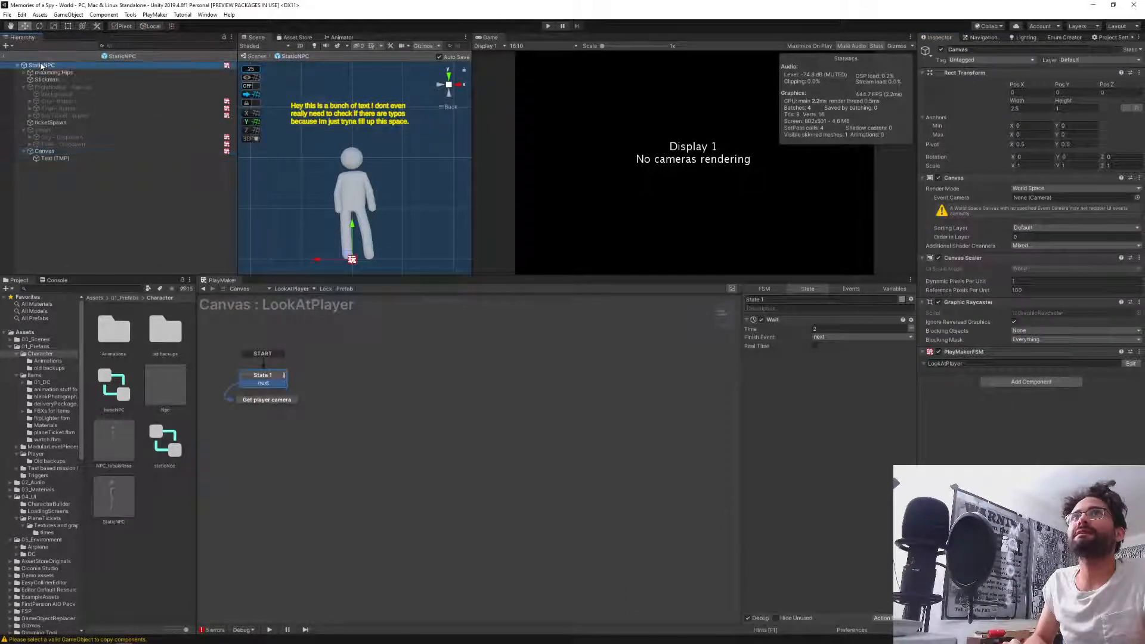
pyautogui.click(59, 151)
pyautogui.click(60, 158)
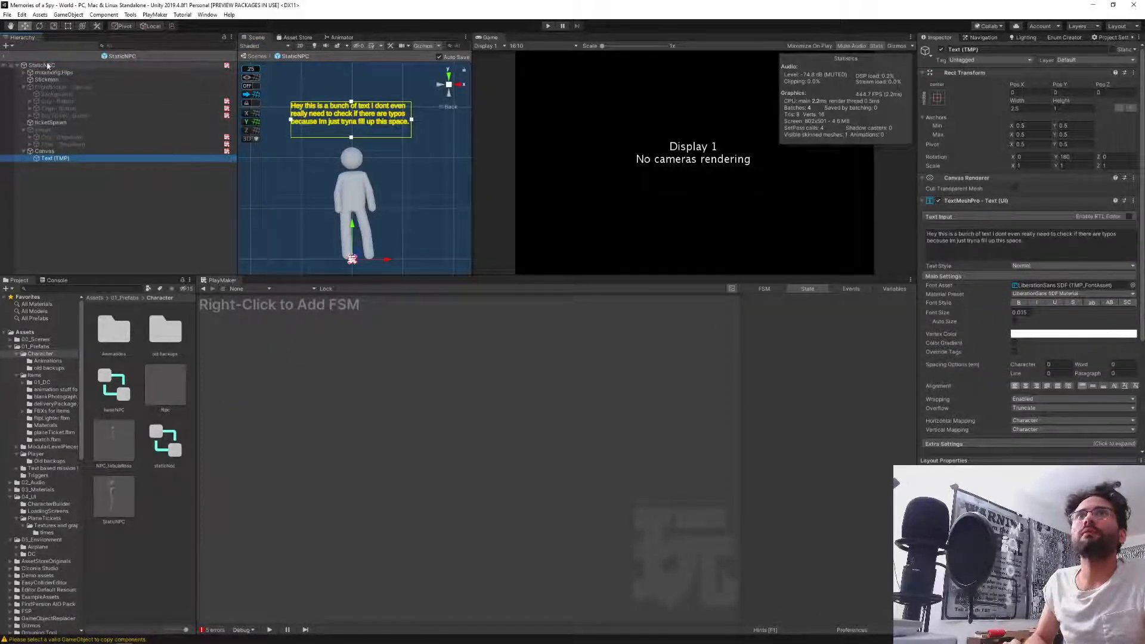
pyautogui.click(48, 65)
pyautogui.click(313, 289)
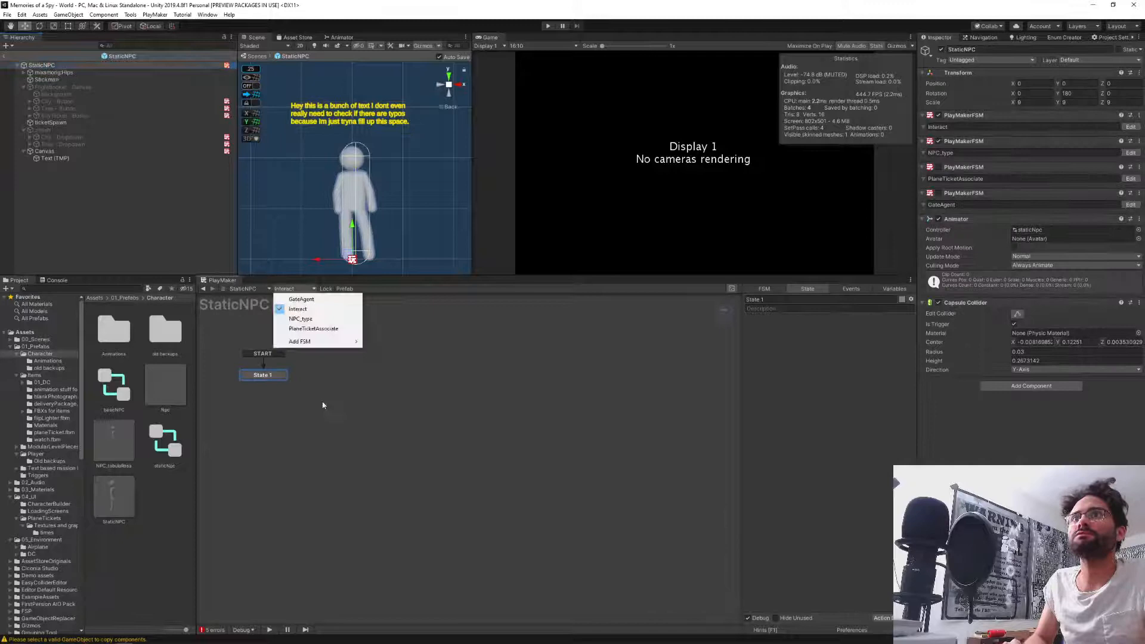
pyautogui.click(304, 329)
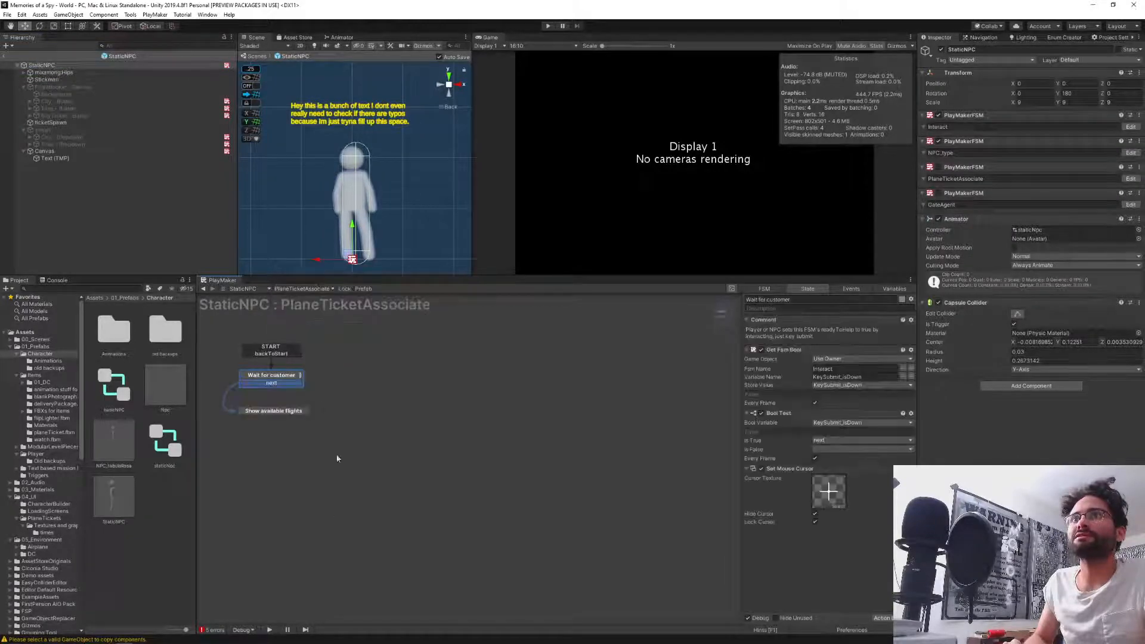
pyautogui.click(286, 289)
pyautogui.click(298, 300)
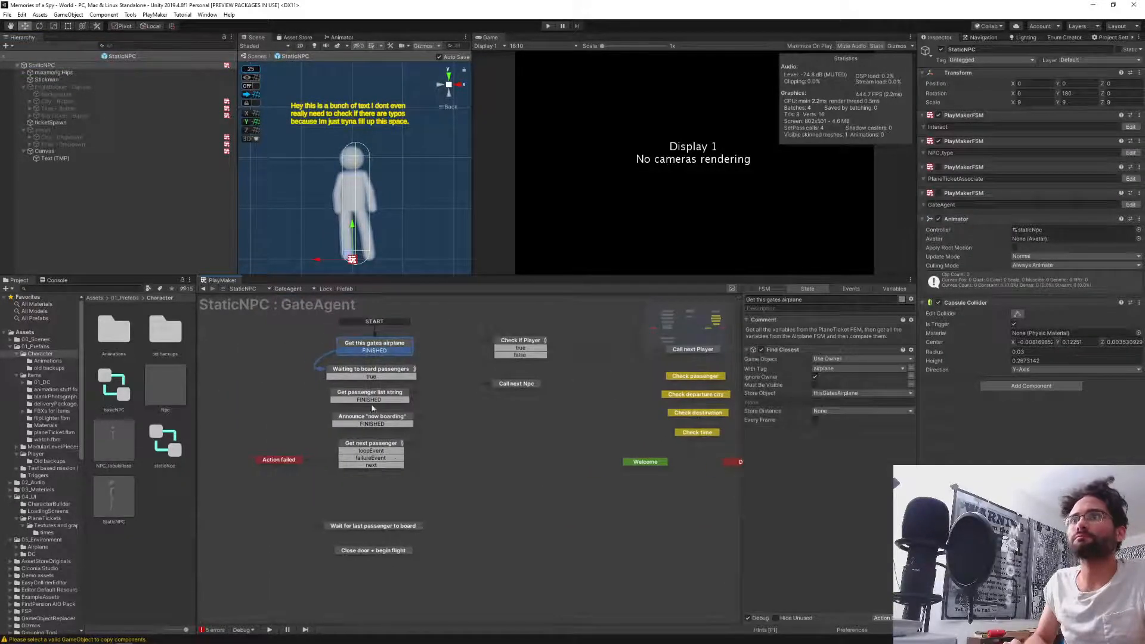
pyautogui.click(374, 423)
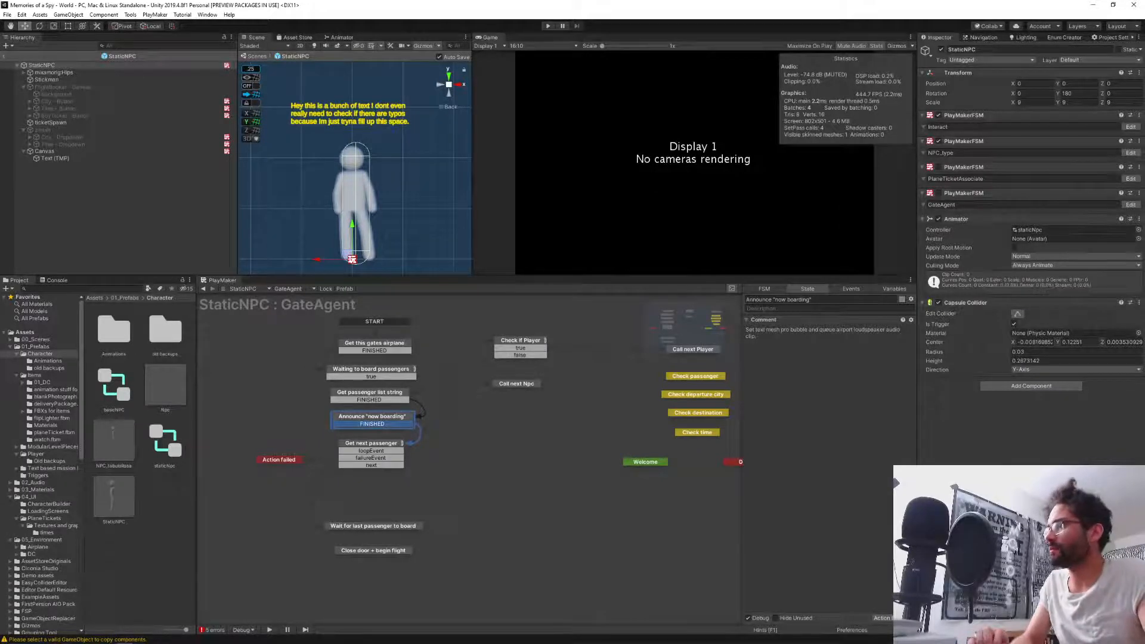
# Add a Set Textmesh Pro UGUI Text action to the Announce "now boarding" state, targeting the Text (TMP) object.
pyautogui.moveTo(973, 468); pyautogui.dragTo(988, 385)
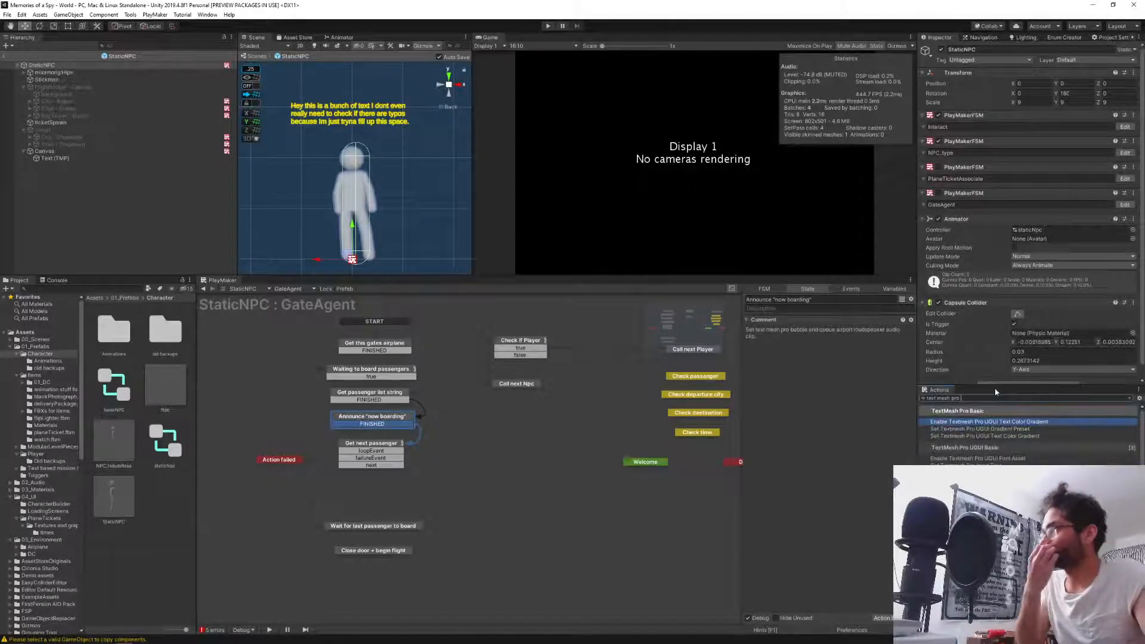
pyautogui.click(978, 501)
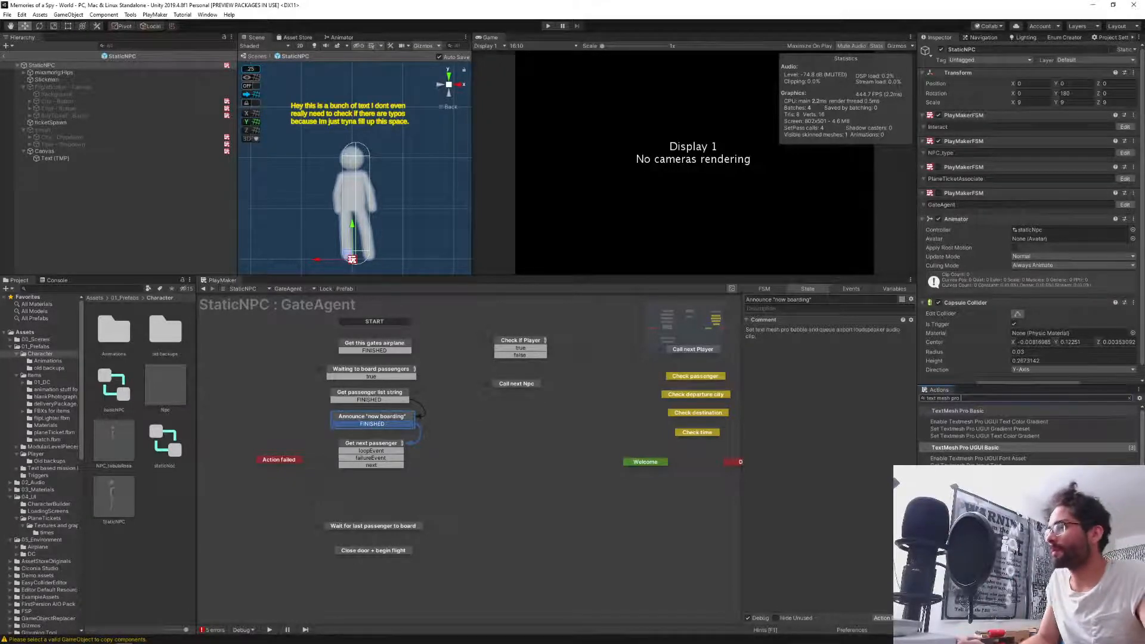
pyautogui.doubleClick(966, 480)
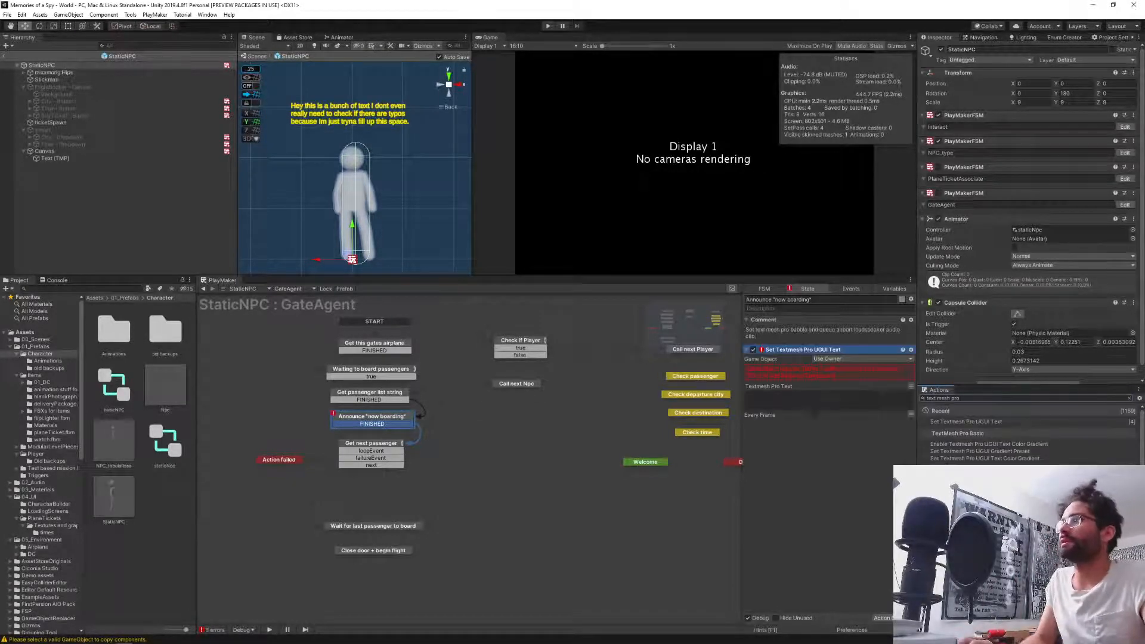
pyautogui.click(821, 360)
pyautogui.click(832, 371)
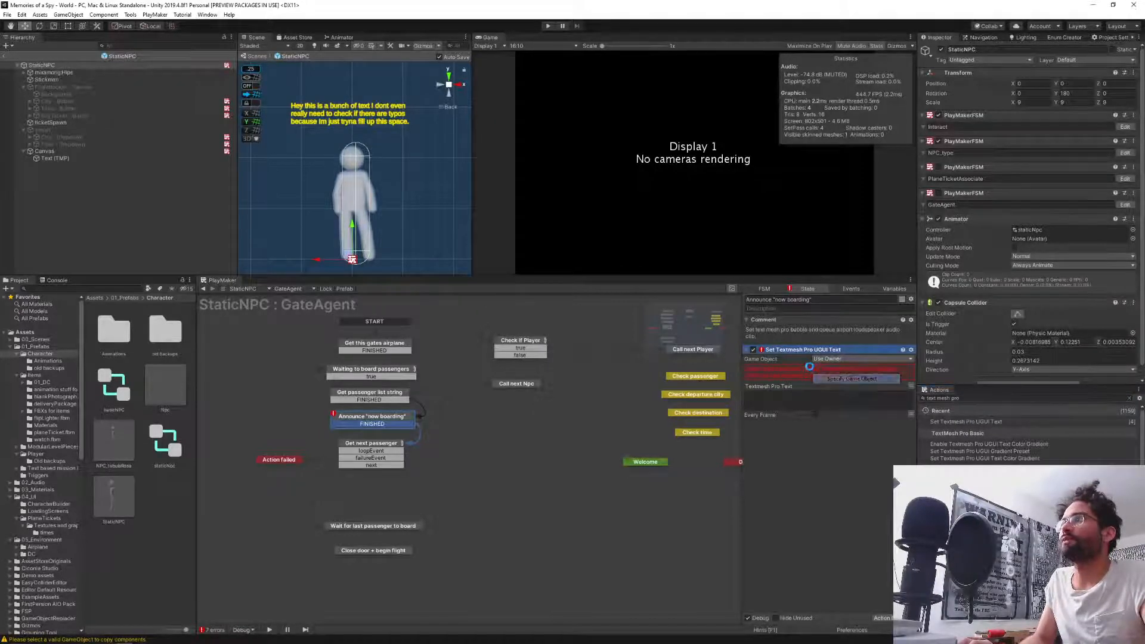
pyautogui.moveTo(49, 161); pyautogui.dragTo(833, 369)
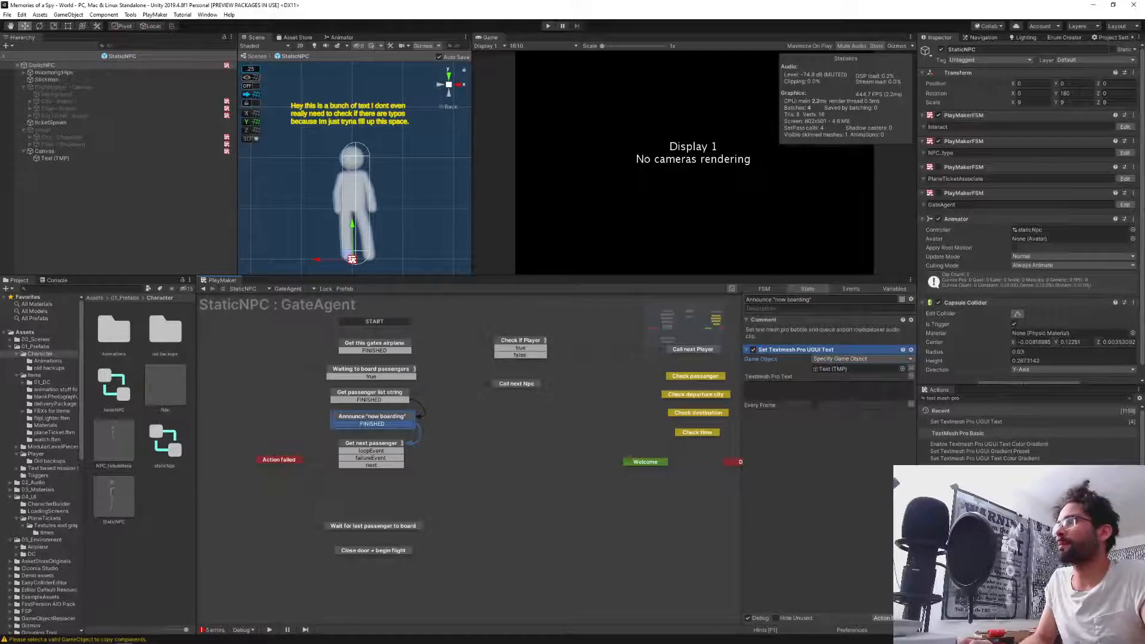
# Check the text action's online help and the UI element types that can be added under the Canvas.
pyautogui.click(903, 351)
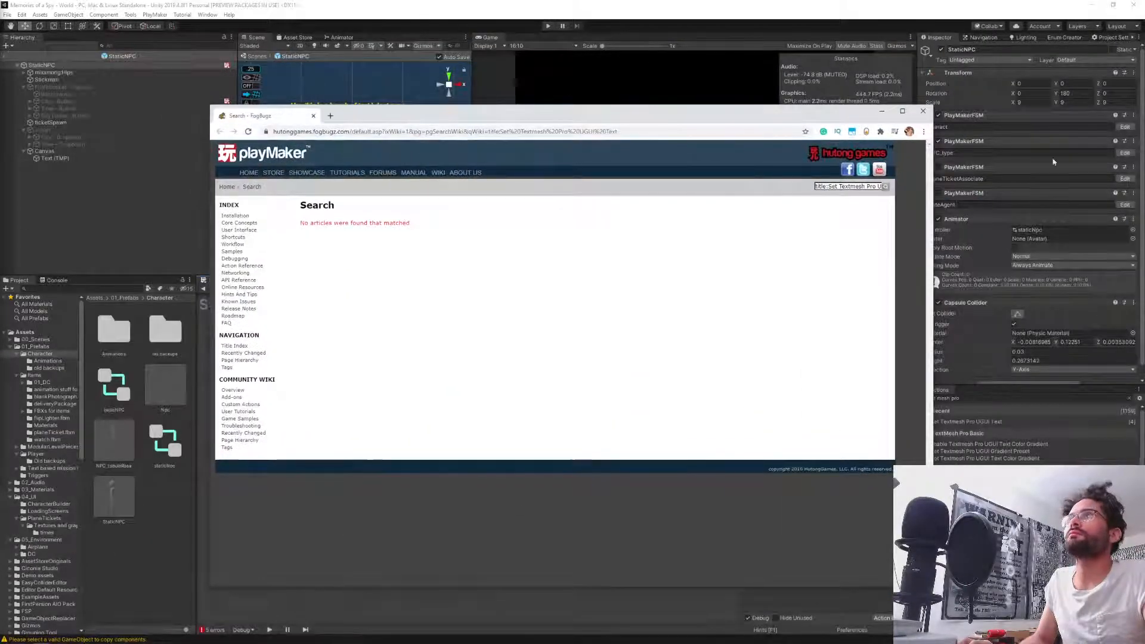
pyautogui.click(923, 111)
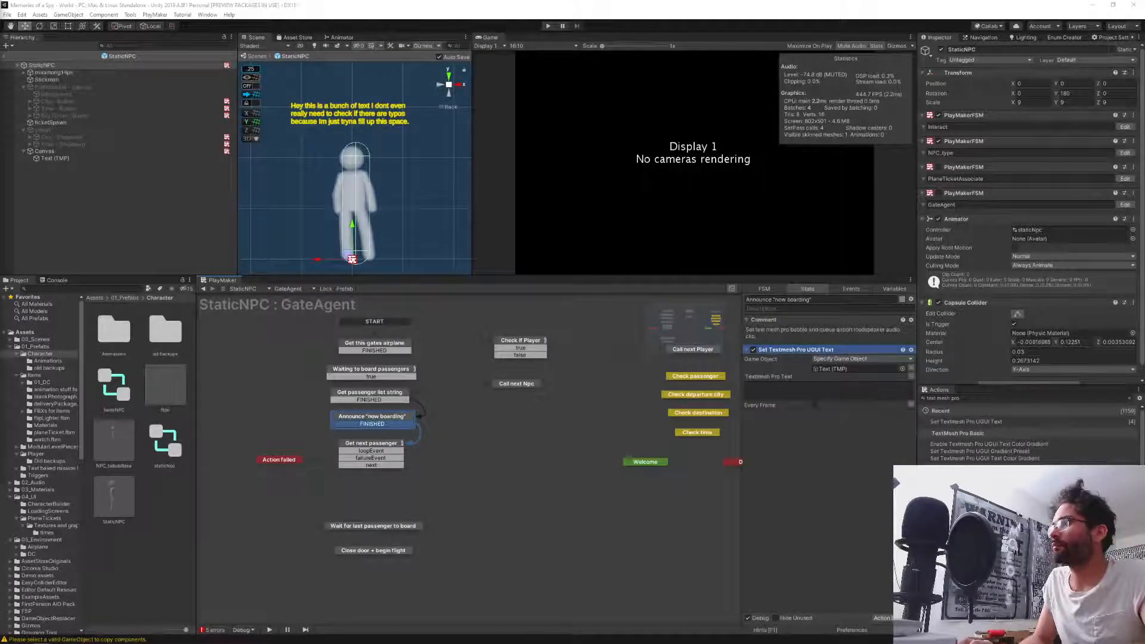
pyautogui.click(42, 151)
pyautogui.rightClick(43, 151)
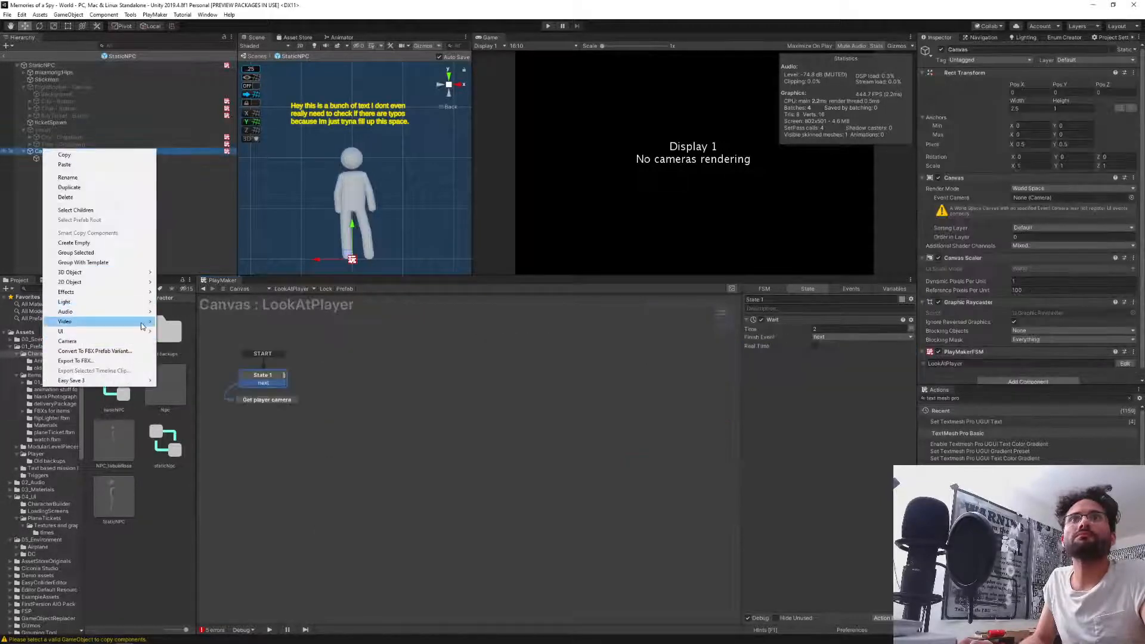
pyautogui.moveTo(132, 338)
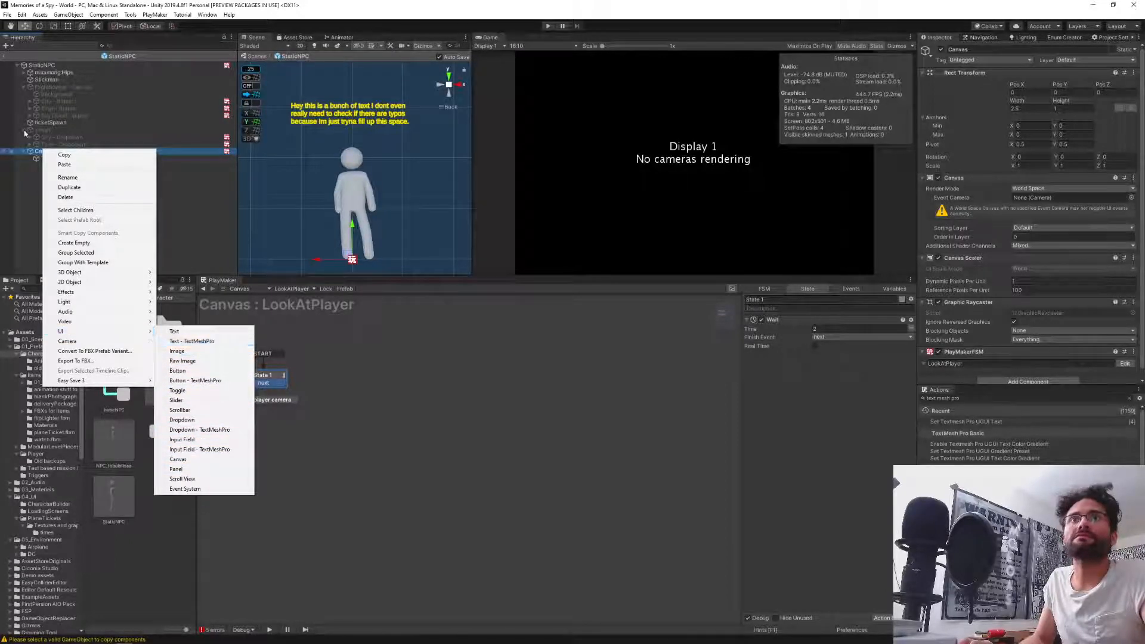
pyautogui.click(34, 153)
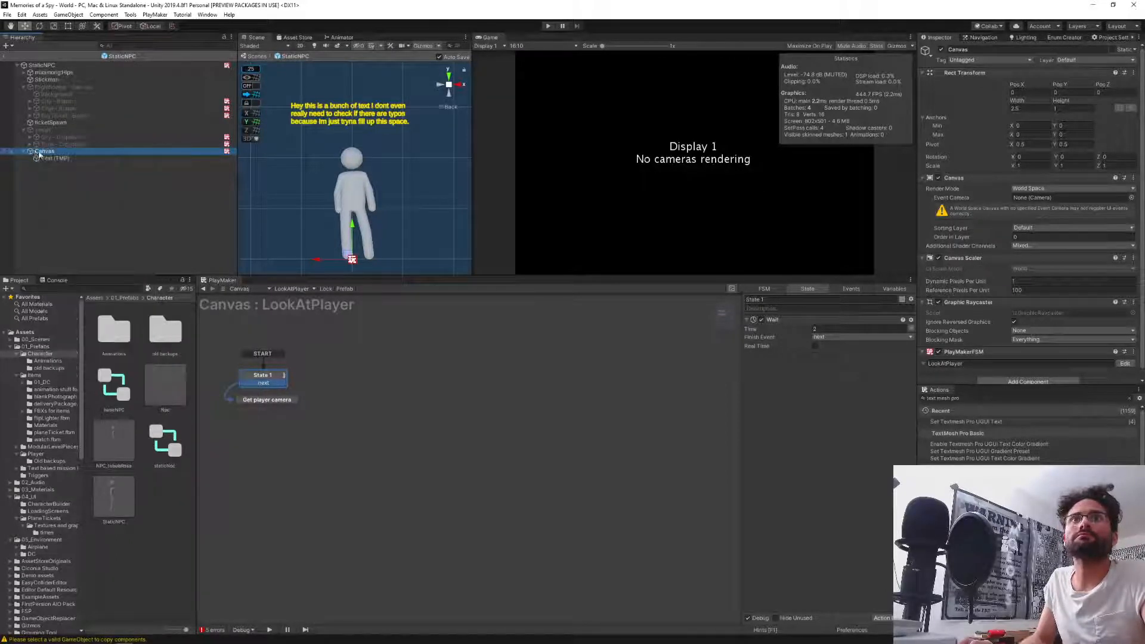
pyautogui.click(49, 159)
# Return to the StaticNPC's Announce "now boarding" state and set its Textmesh Pro text to "Now boarding!".
pyautogui.click(52, 66)
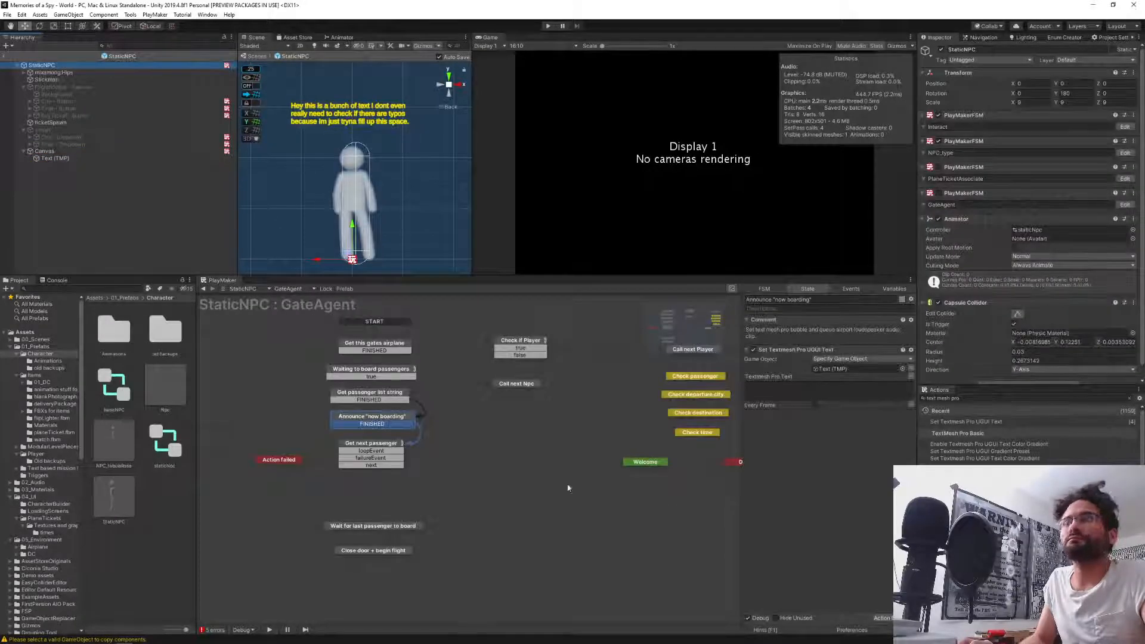
pyautogui.click(817, 385)
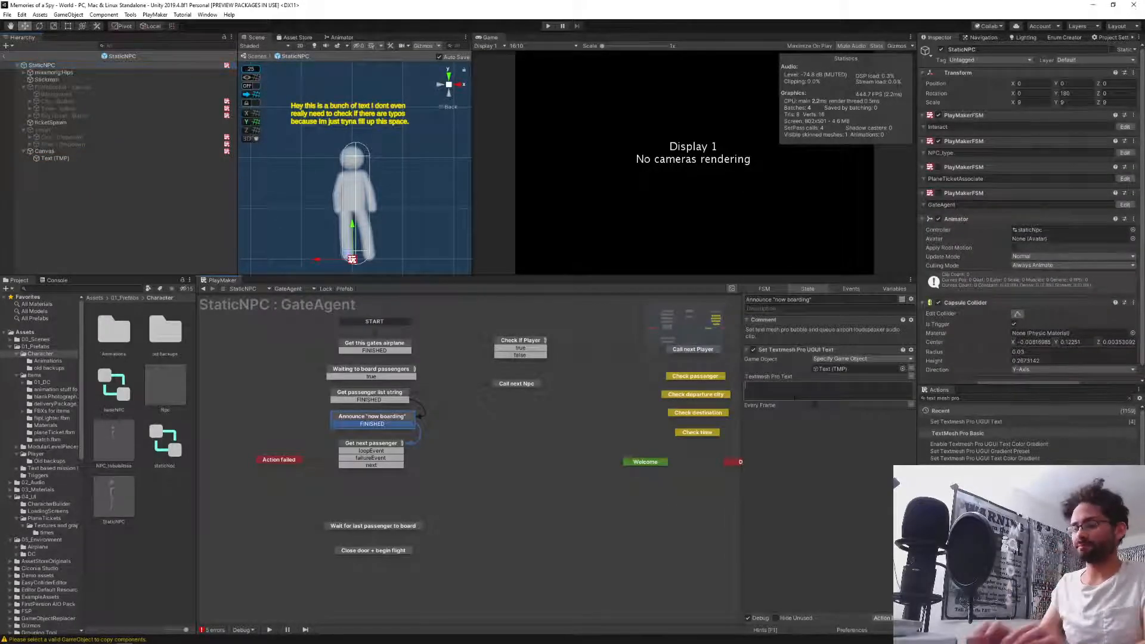
pyautogui.write('Now boarding!')
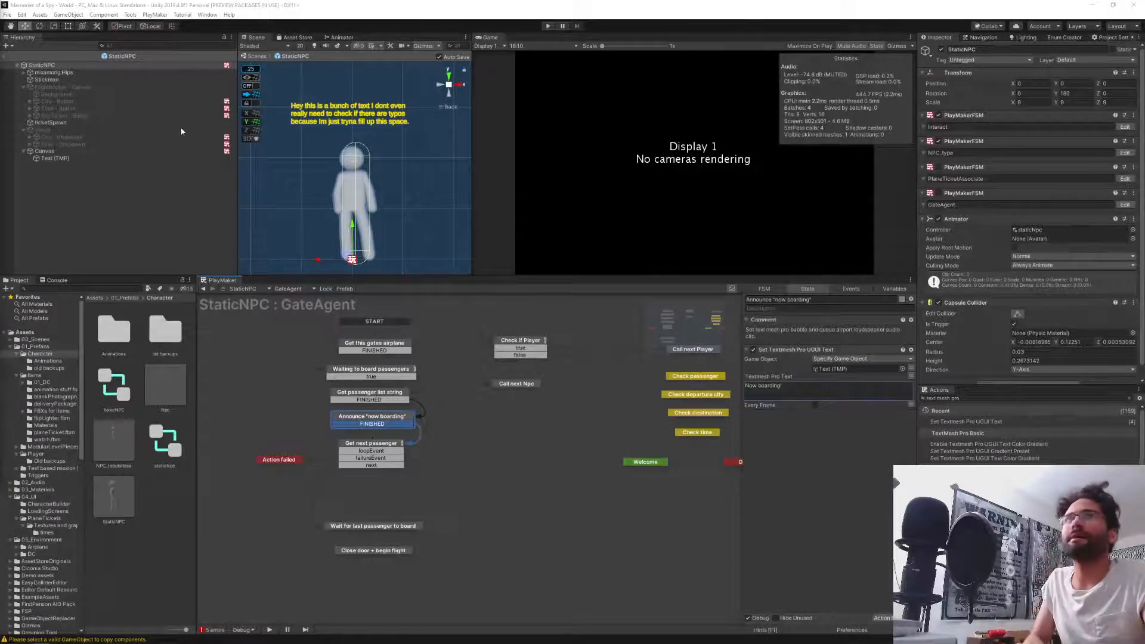
# Find the Activate Game Object action and insert it above the Set Textmesh Pro UGUI Text action.
pyautogui.click(976, 399)
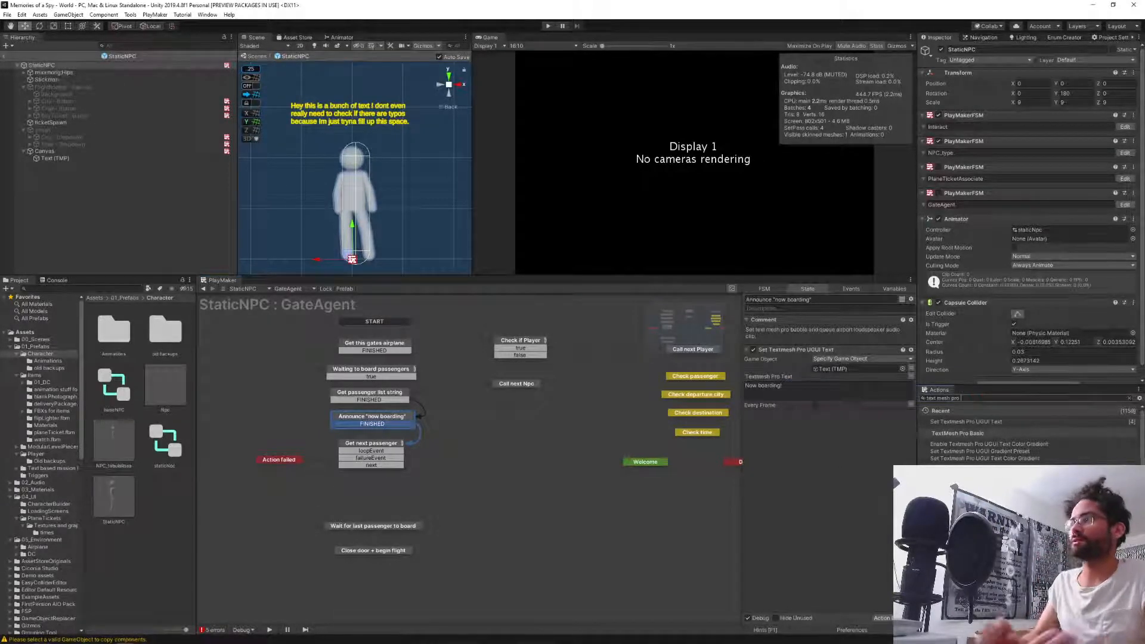
pyautogui.hotkey('ctrl', 'a')
pyautogui.write('activate')
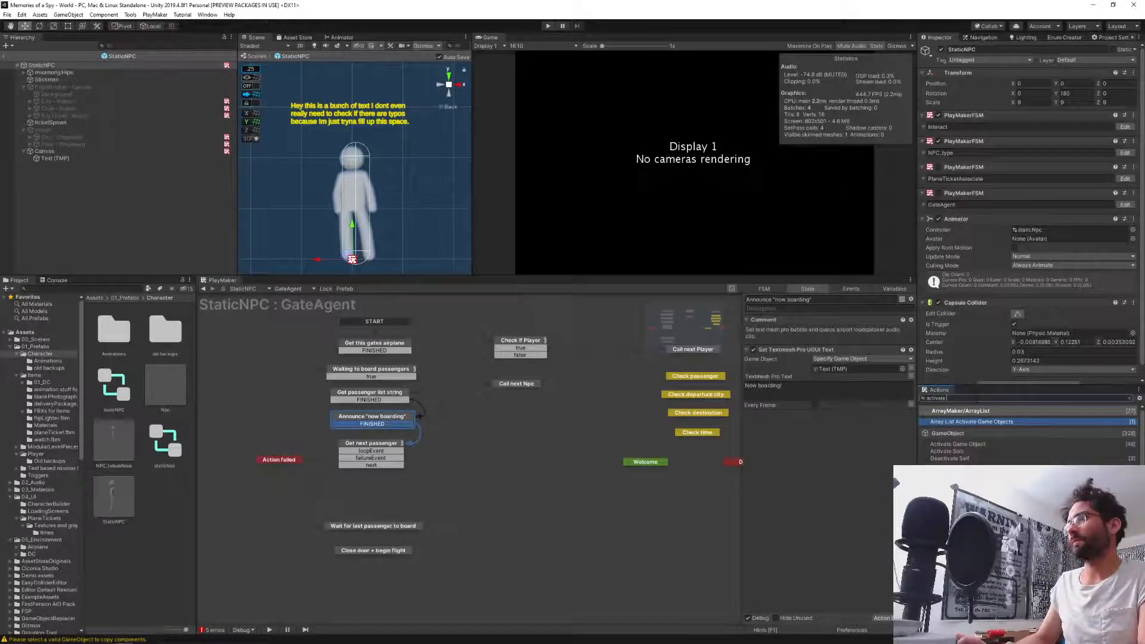
pyautogui.press('BackSpace')
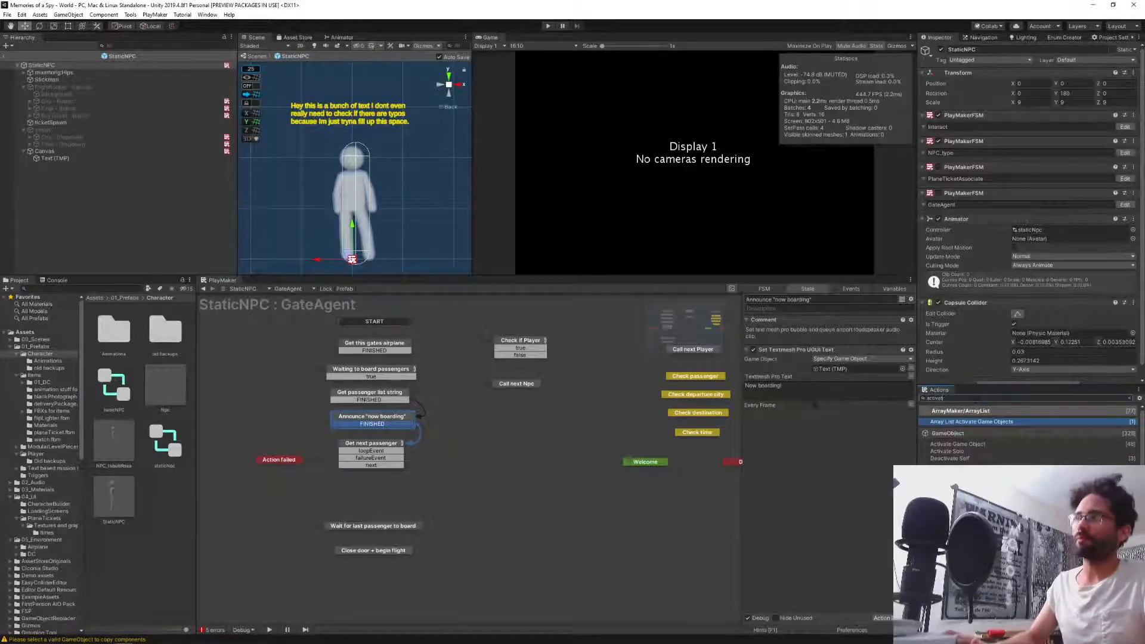
pyautogui.click(955, 444)
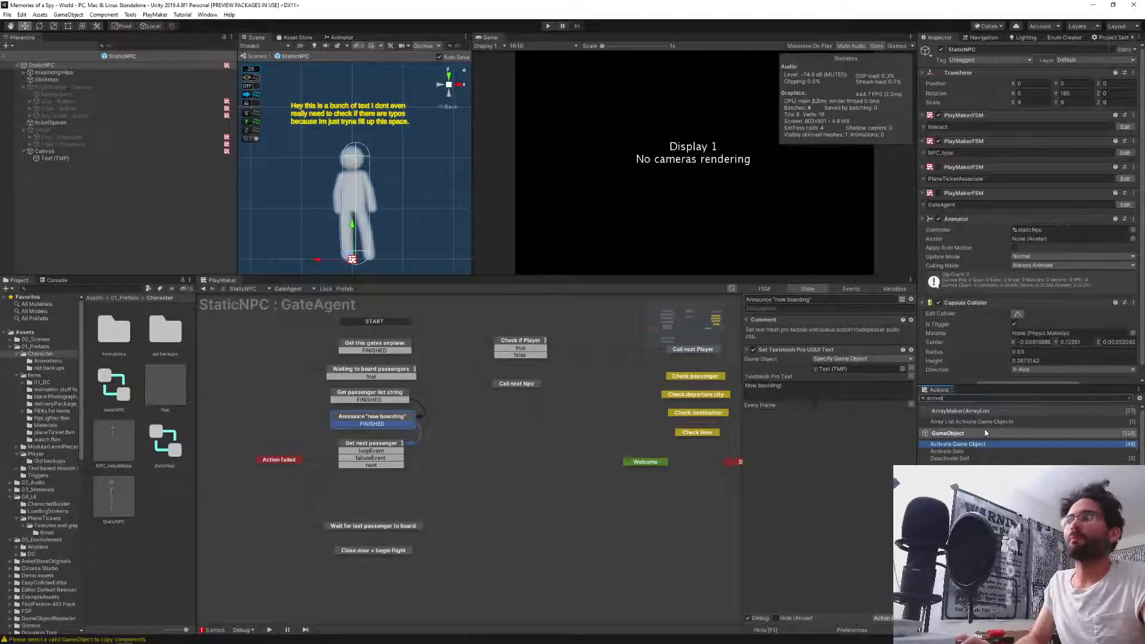
pyautogui.moveTo(966, 444); pyautogui.dragTo(802, 351)
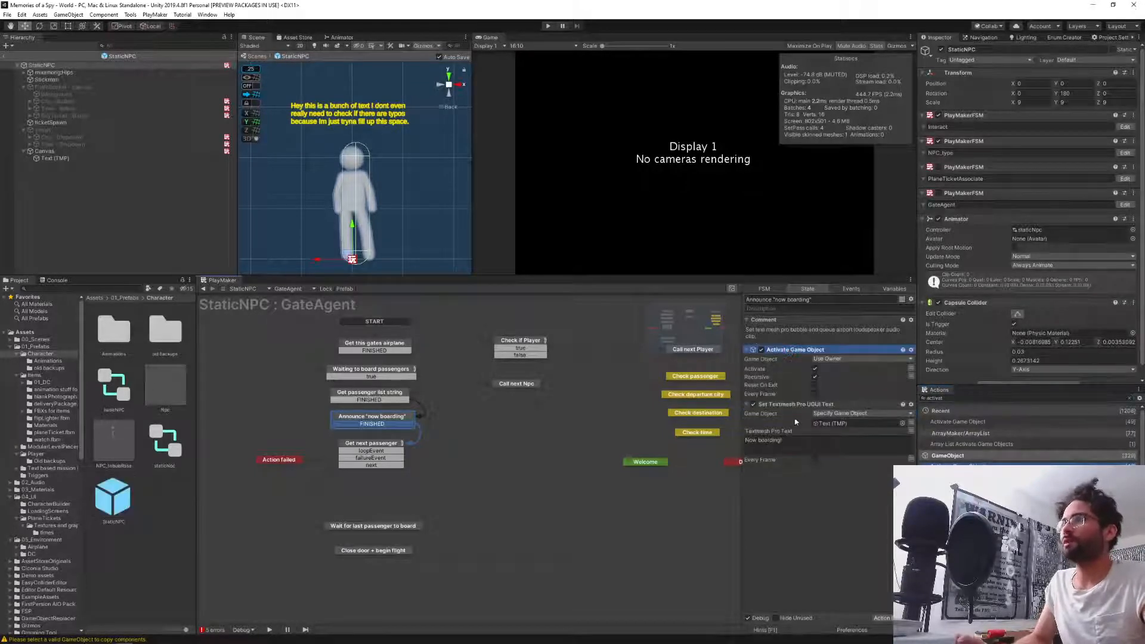
# Make the Activate Game Object action target a specified object, the Canvas's Text (TMP) child.
pyautogui.click(835, 359)
pyautogui.click(835, 374)
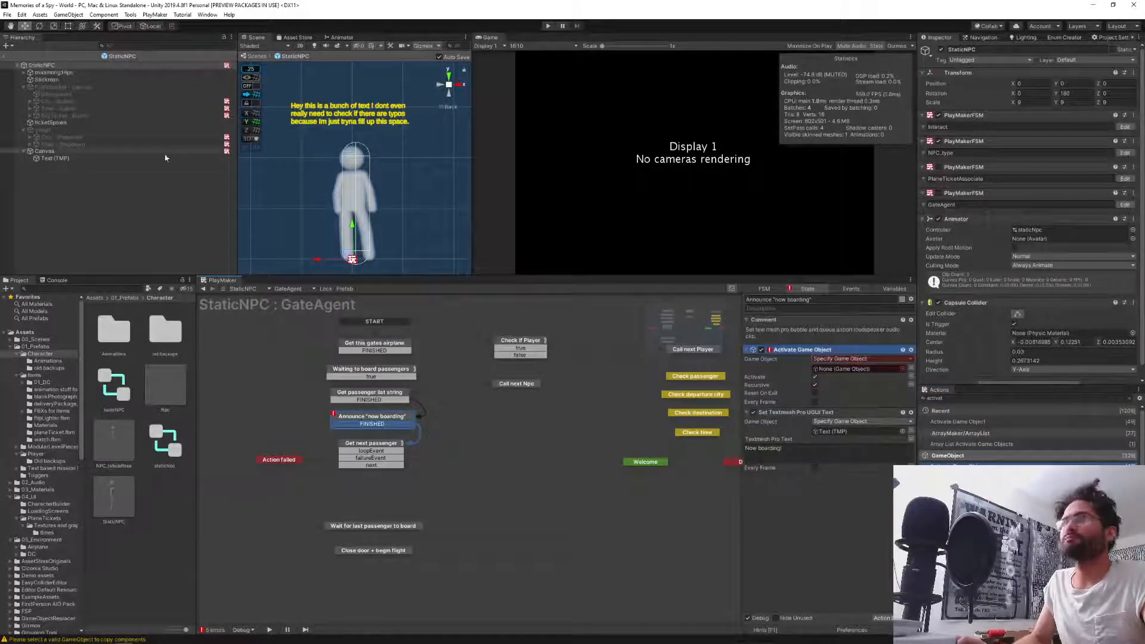
pyautogui.moveTo(45, 152)
pyautogui.mouseDown()
pyautogui.moveTo(20, 160)
pyautogui.moveTo(53, 152)
pyautogui.mouseUp()
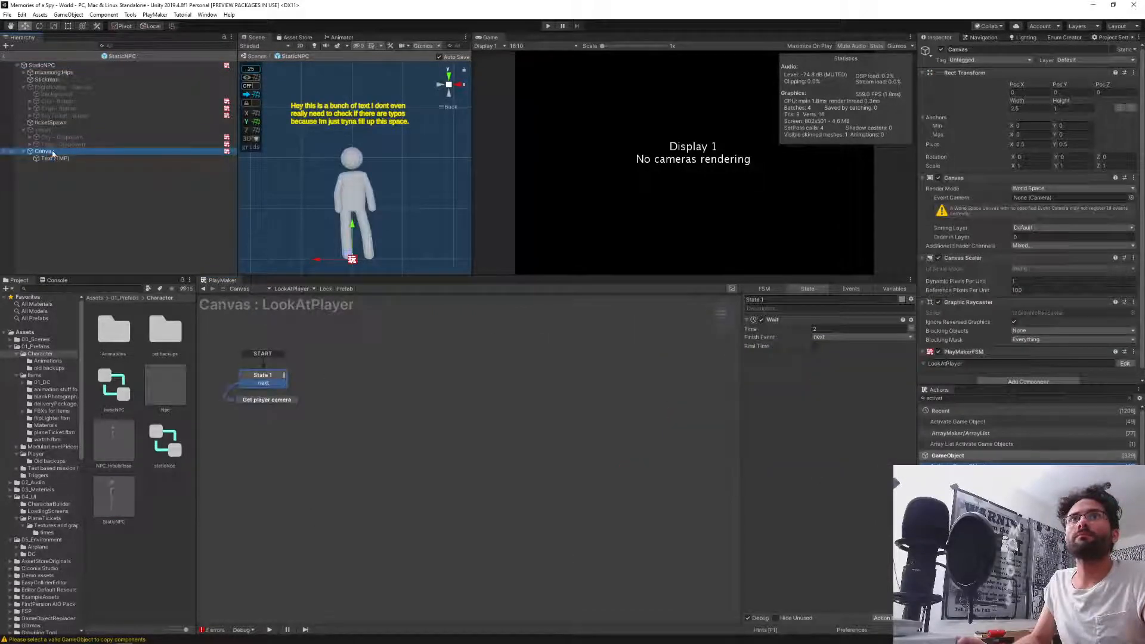
pyautogui.click(48, 65)
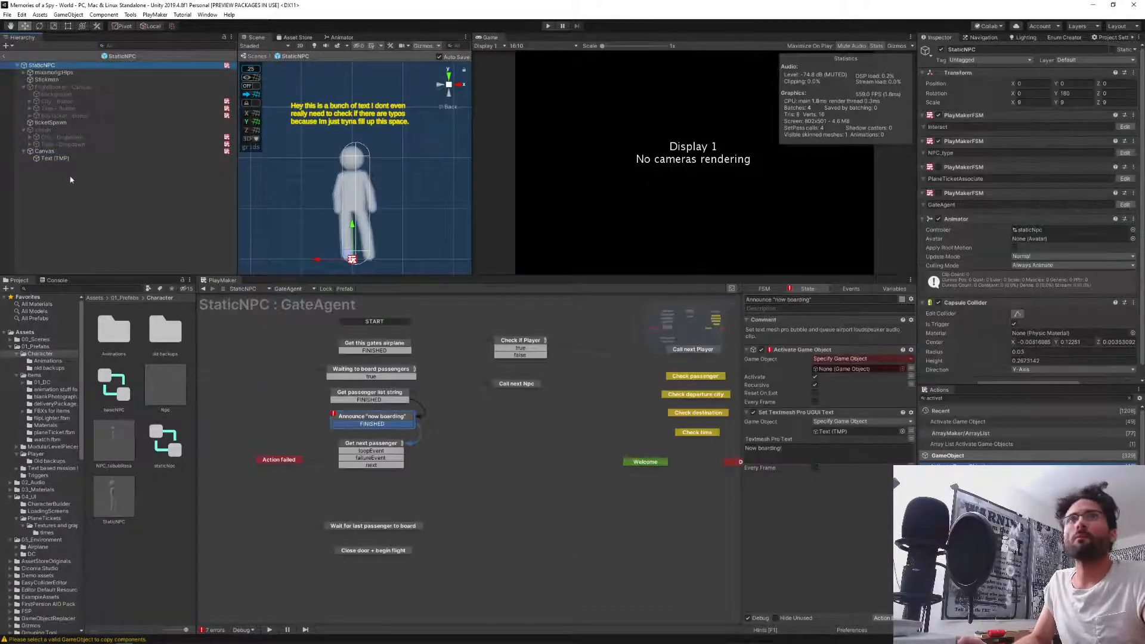
pyautogui.moveTo(55, 158); pyautogui.dragTo(842, 370)
# Deactivate the Text (TMP) object in the prefab and return to the StaticNPC's GateAgent FSM.
pyautogui.doubleClick(842, 369)
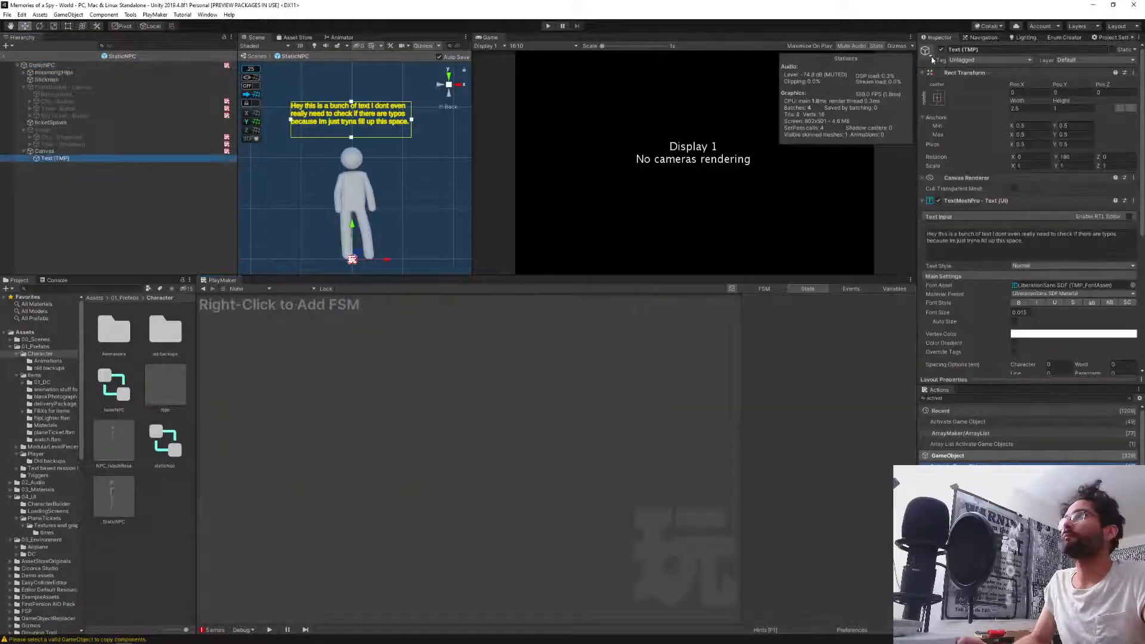
pyautogui.click(941, 49)
pyautogui.click(45, 65)
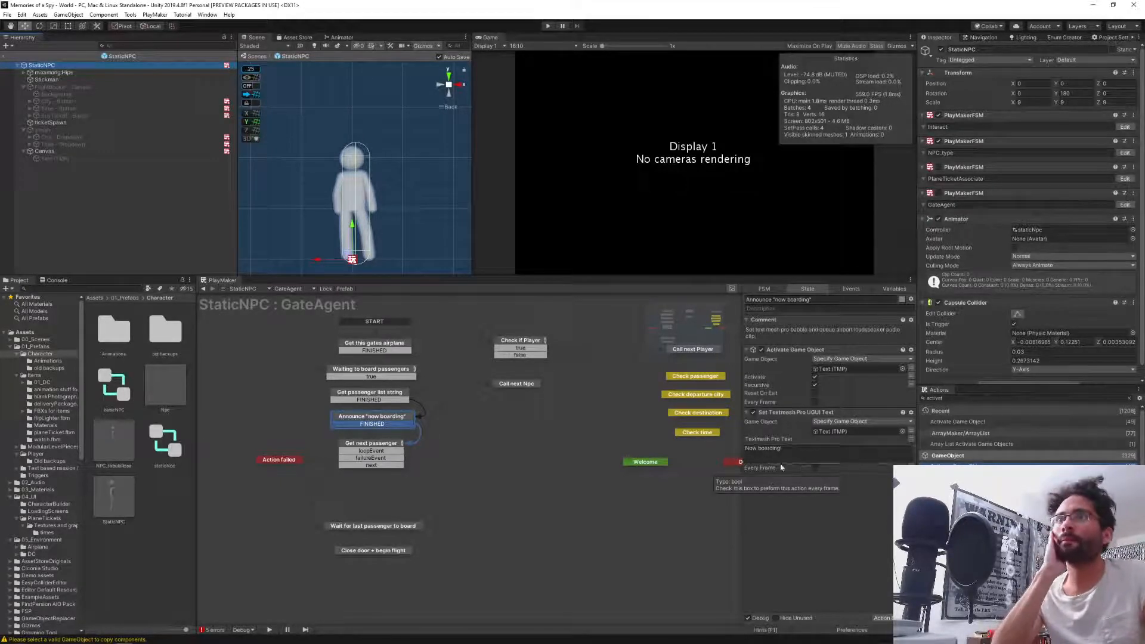
# Delete the Get next passenger state's next transition and recreate it, linked to Wait for last passenger to board.
pyautogui.click(380, 448)
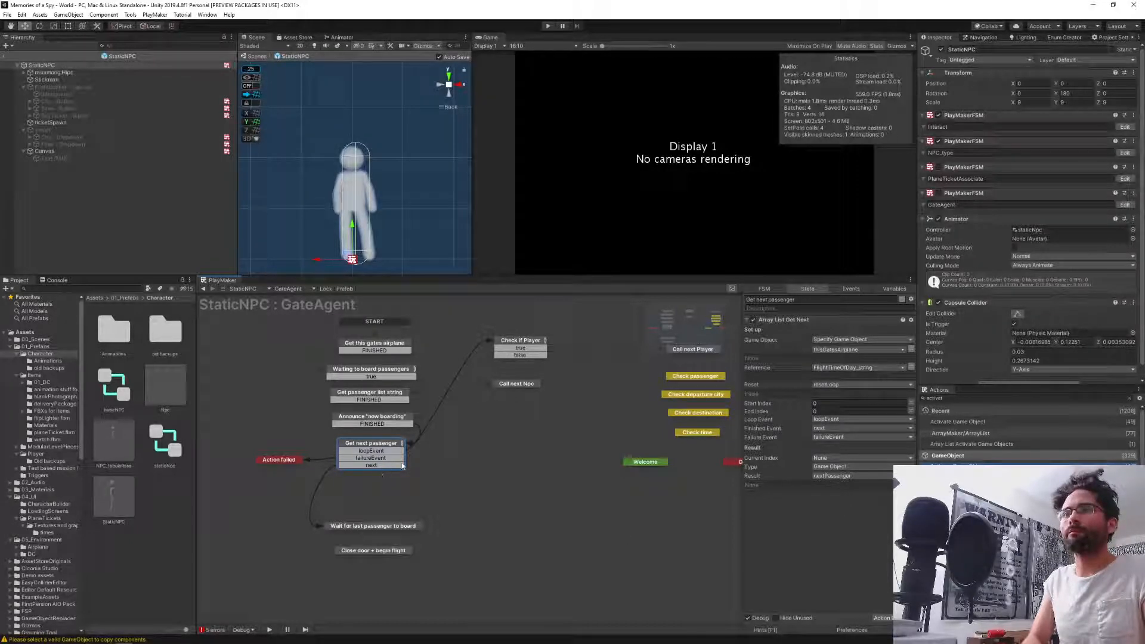
pyautogui.click(375, 531)
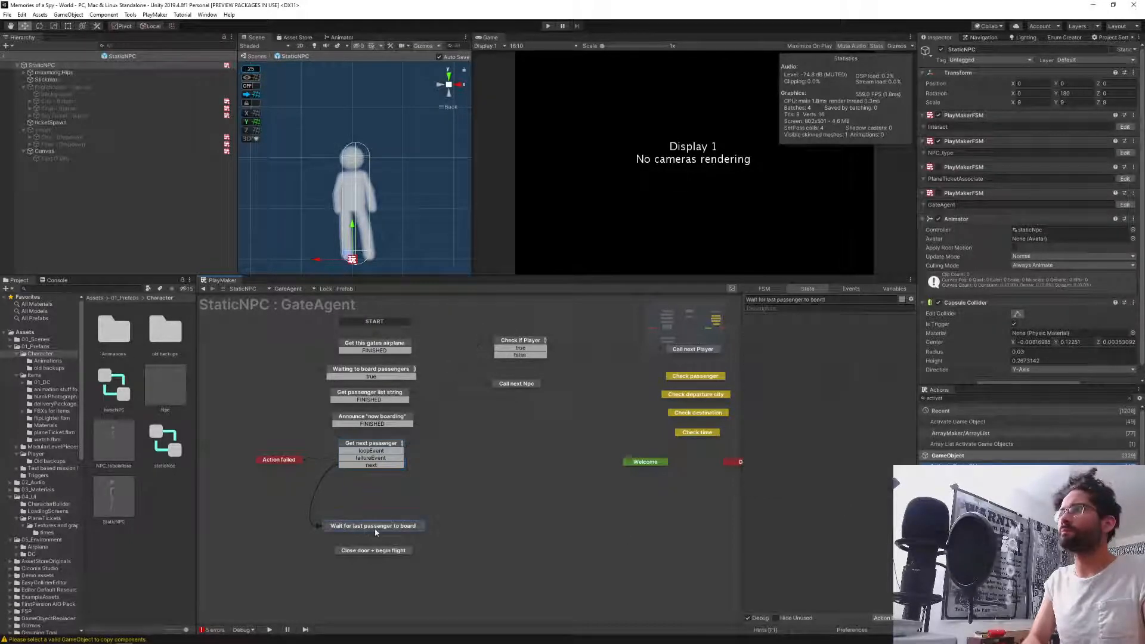
pyautogui.click(368, 459)
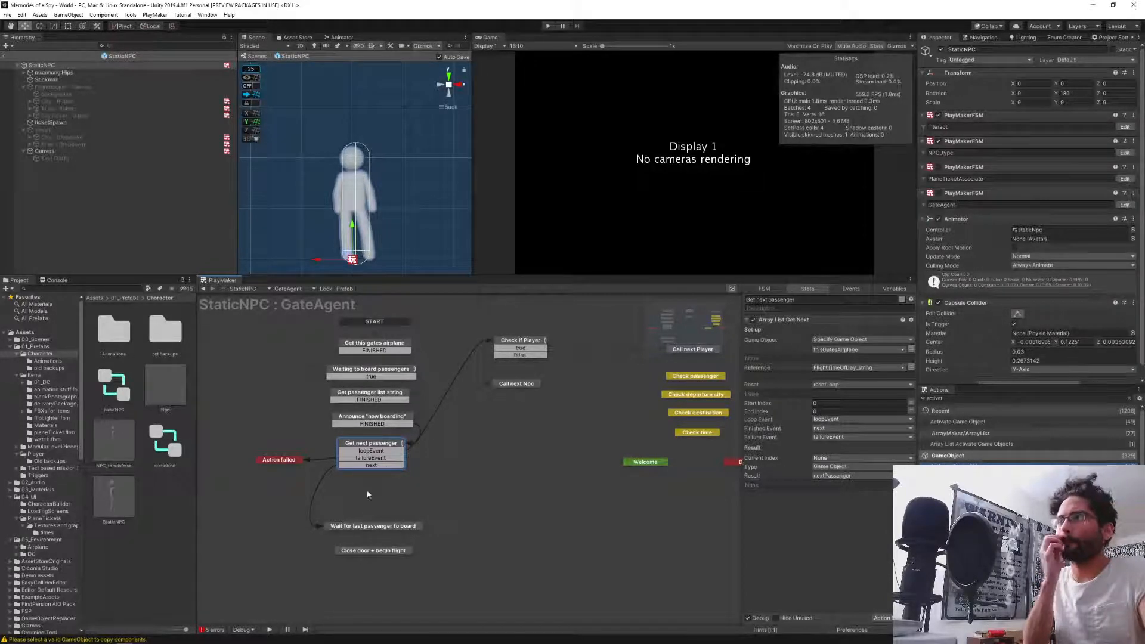
pyautogui.rightClick(367, 466)
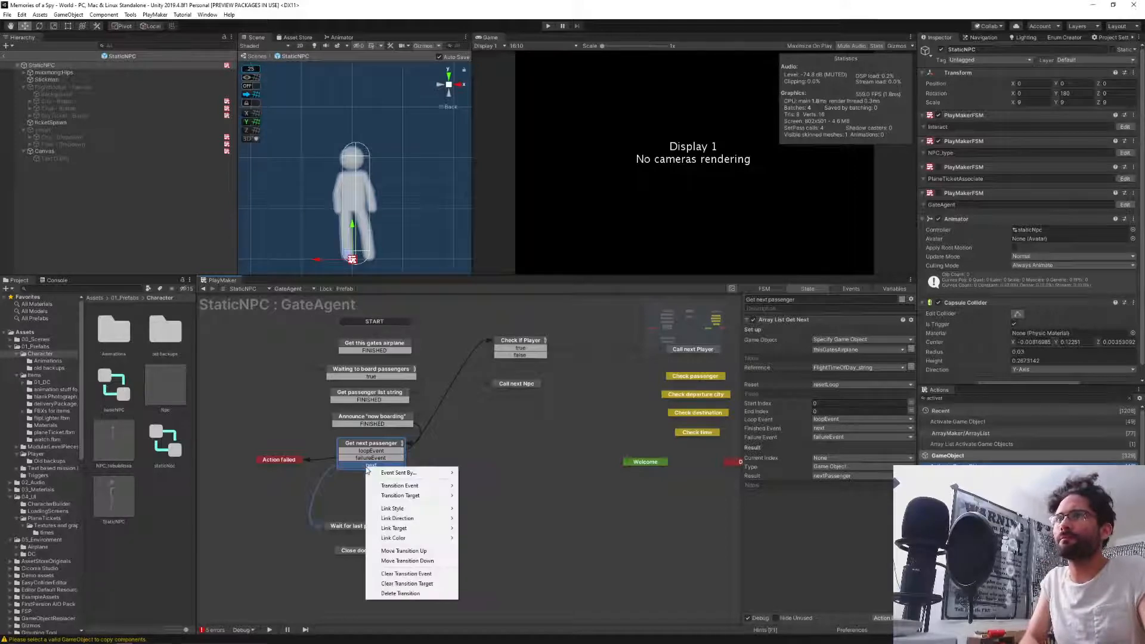
pyautogui.click(401, 592)
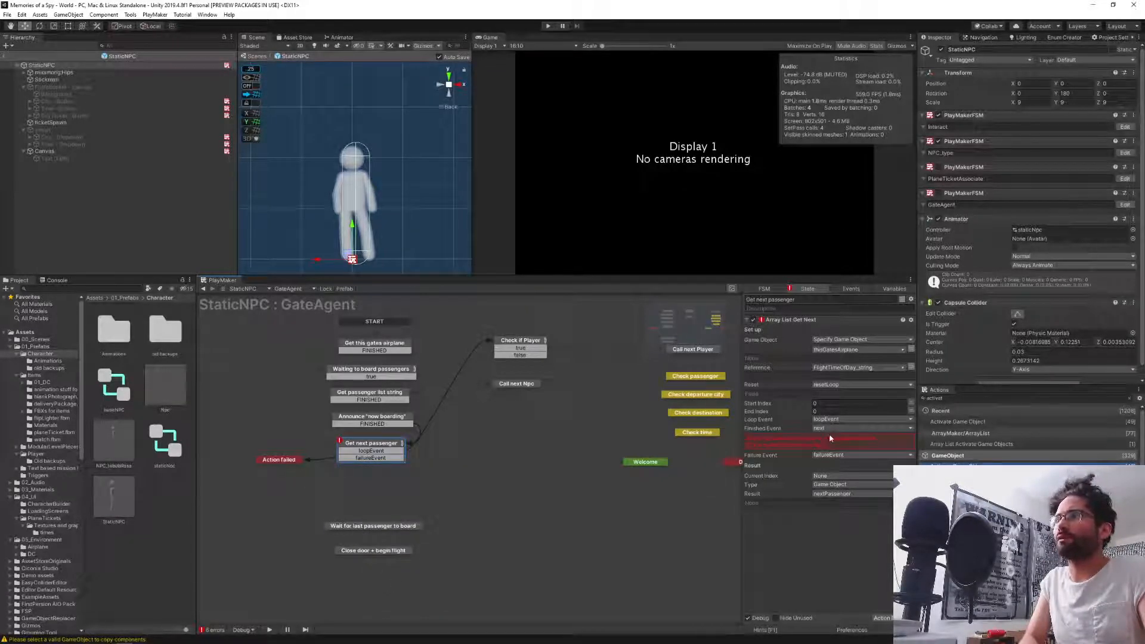
pyautogui.click(813, 440)
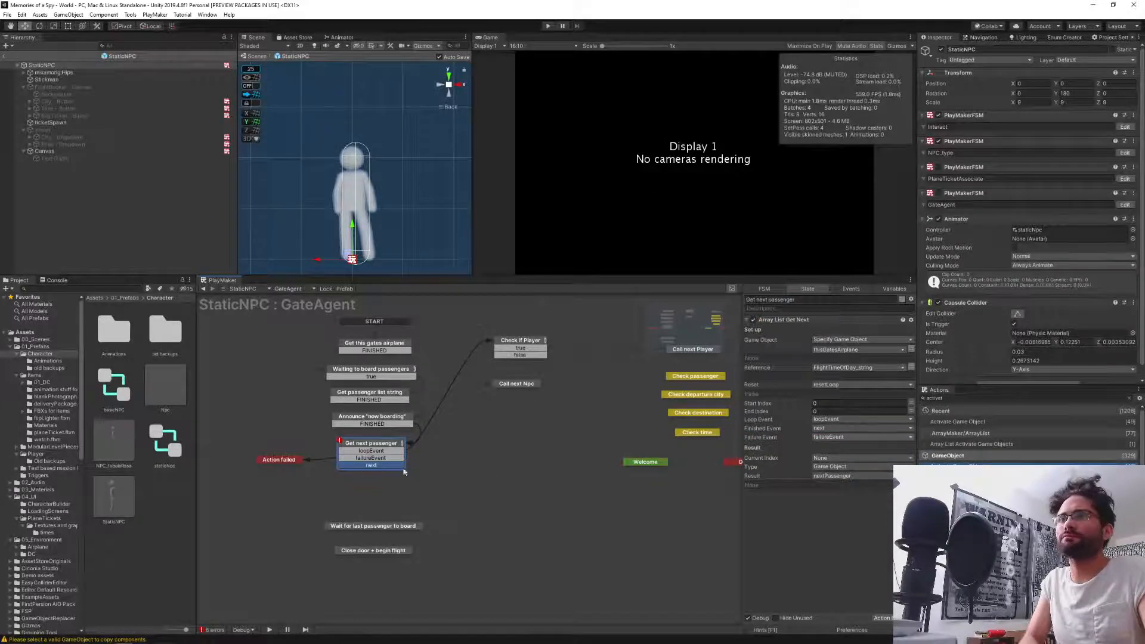
pyautogui.moveTo(354, 468); pyautogui.dragTo(366, 527)
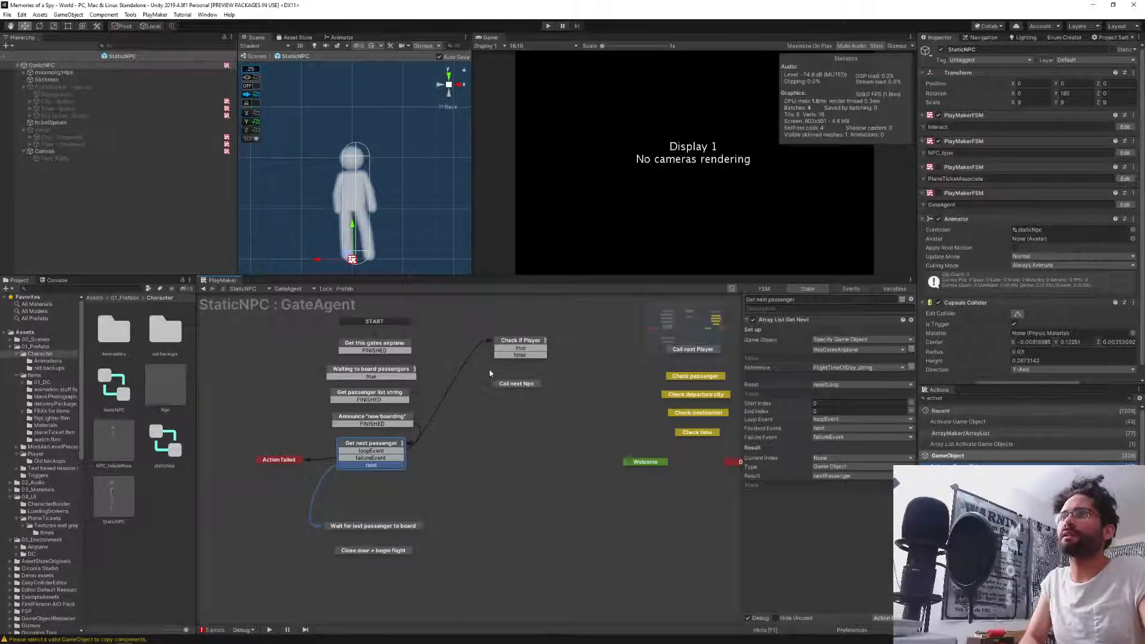
# Relink the Check if Player state's true transition to Get next passenger and delete the Call next Player state.
pyautogui.click(511, 343)
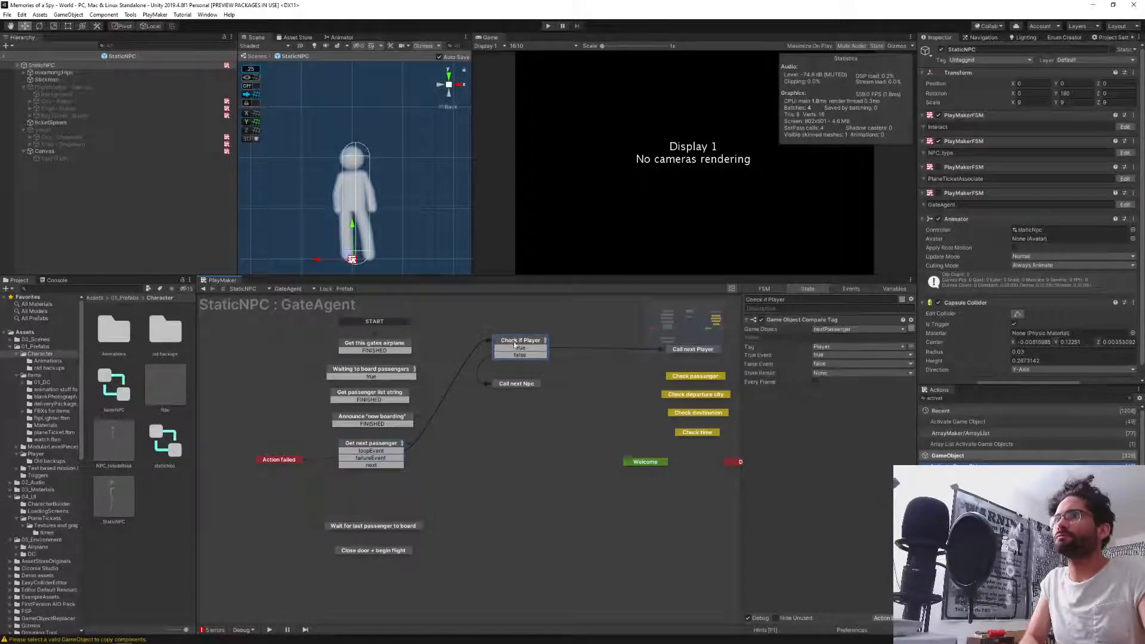
pyautogui.moveTo(584, 424); pyautogui.dragTo(481, 446, button='middle')
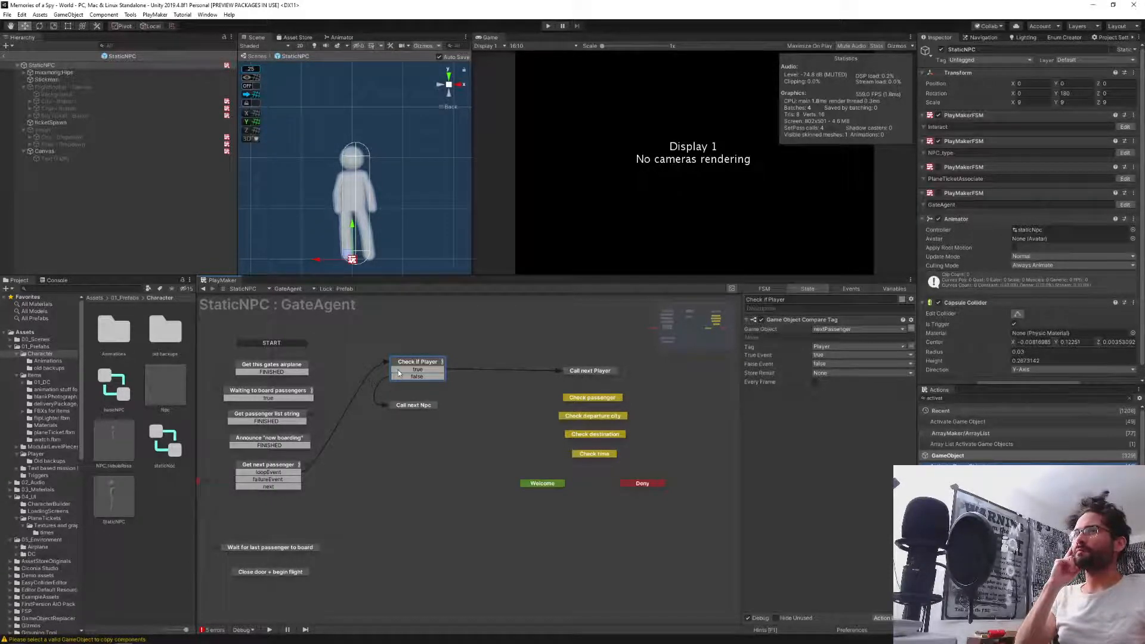
pyautogui.moveTo(398, 370)
pyautogui.mouseDown()
pyautogui.moveTo(307, 470)
pyautogui.moveTo(289, 470)
pyautogui.mouseUp()
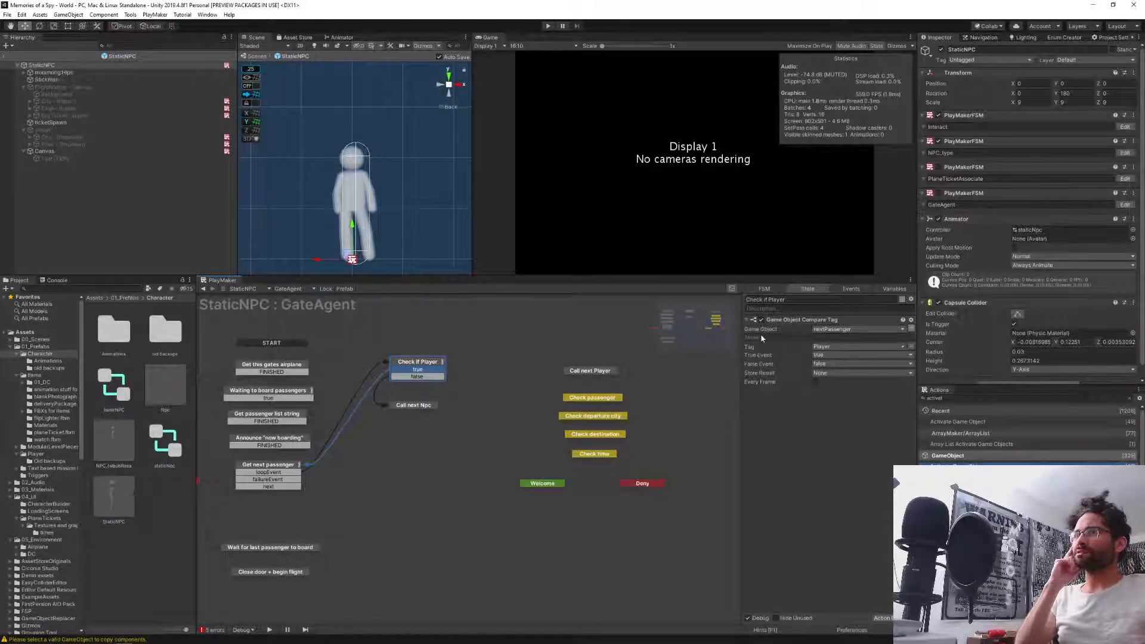
pyautogui.click(588, 374)
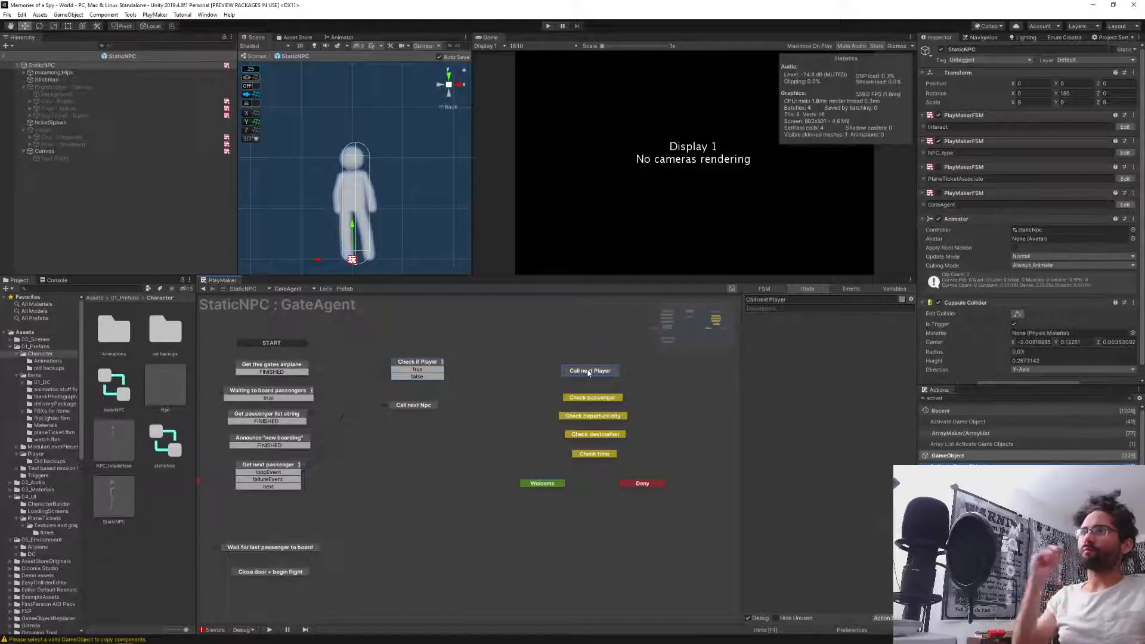
pyautogui.press('Delete')
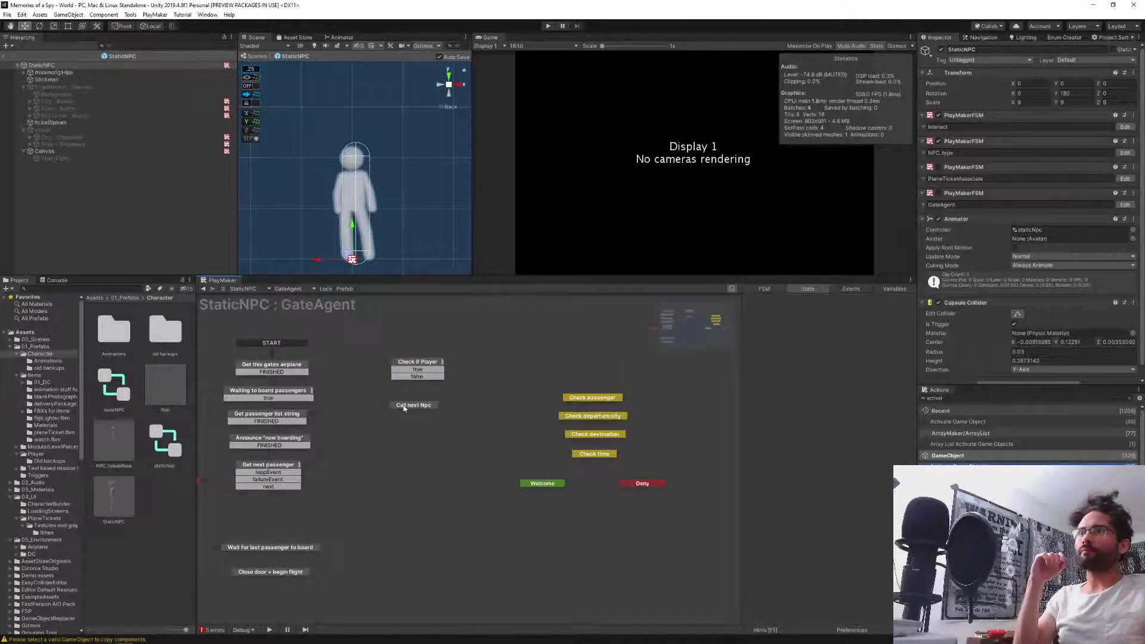
# Place Call next Npc directly below Check if Player and link a new FINISHED transition from it to Get next passenger.
pyautogui.moveTo(407, 405); pyautogui.dragTo(411, 395)
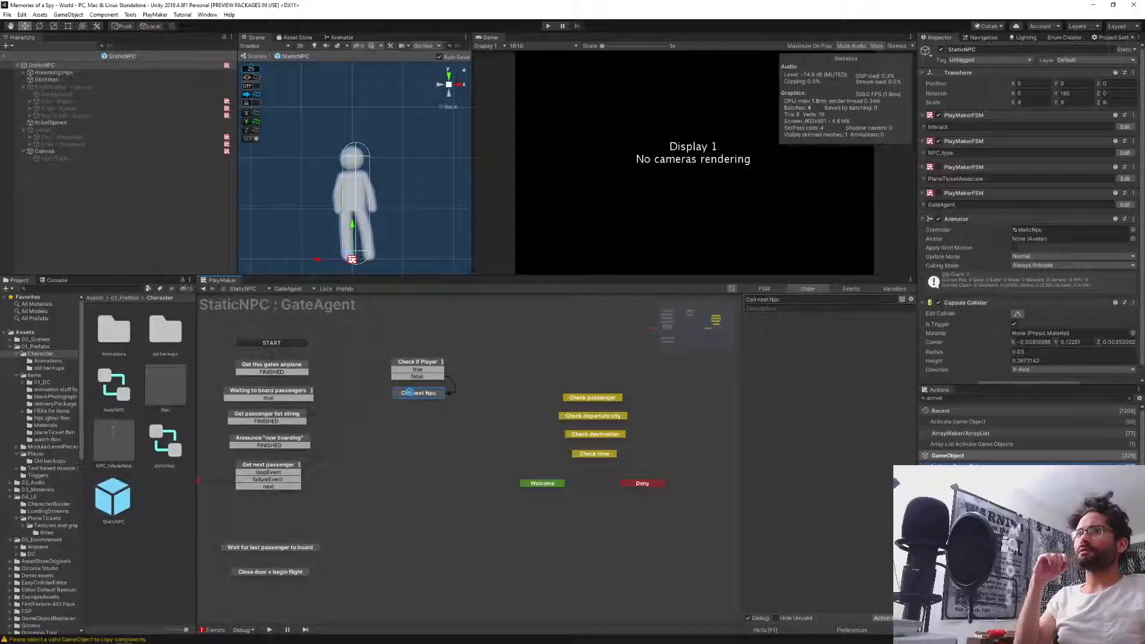
pyautogui.keyDown('ctrl'); pyautogui.click(424, 394); pyautogui.keyUp('ctrl')
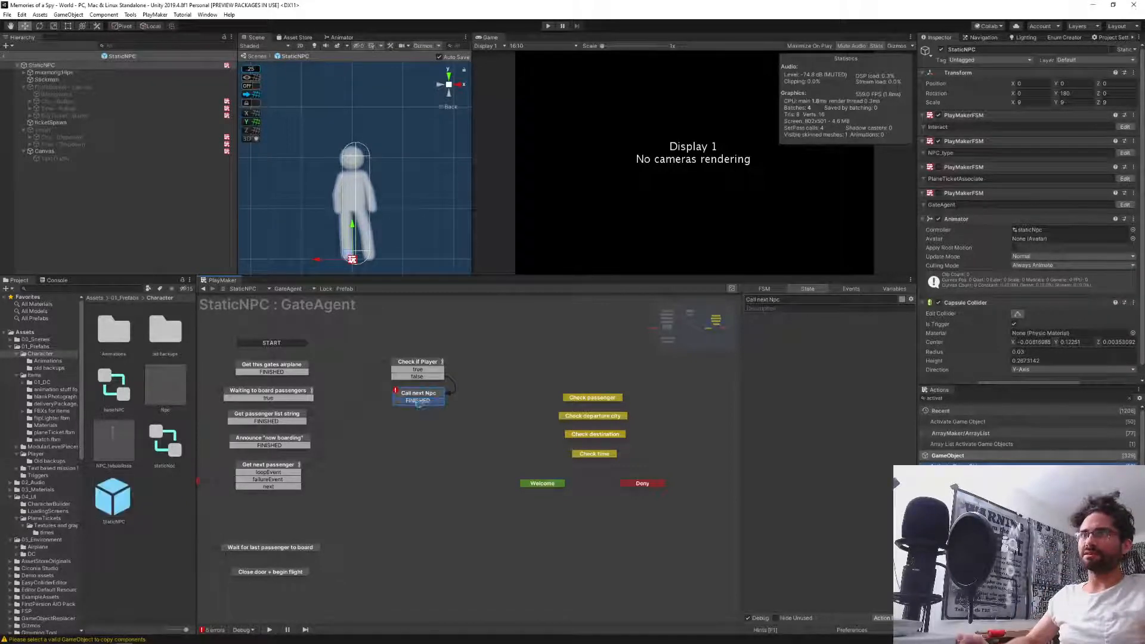
pyautogui.moveTo(418, 402); pyautogui.dragTo(285, 486)
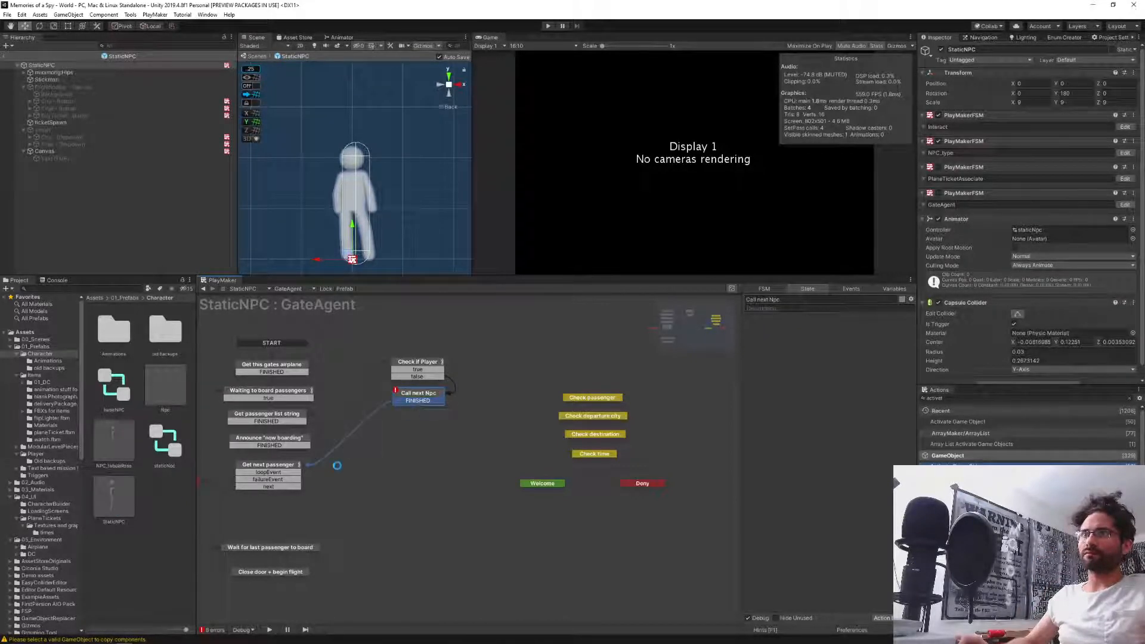
# Move the Check if Player and Call next Npc states together beside Get next passenger and align them.
pyautogui.moveTo(403, 364)
pyautogui.mouseDown()
pyautogui.moveTo(378, 346)
pyautogui.moveTo(411, 366)
pyautogui.mouseUp()
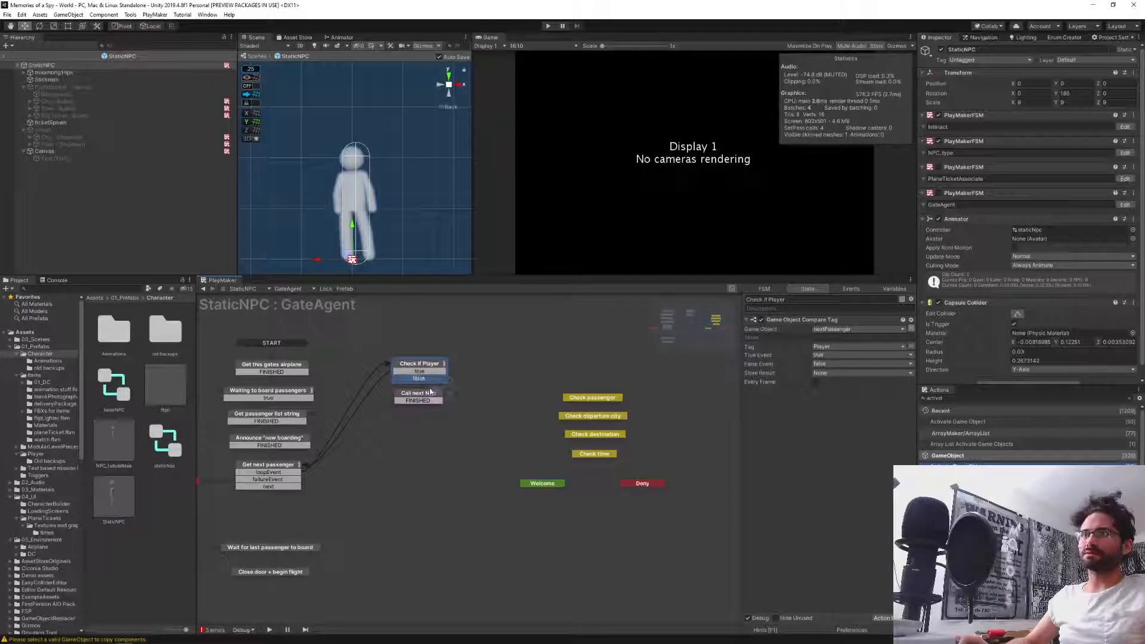
pyautogui.moveTo(501, 325); pyautogui.dragTo(425, 391)
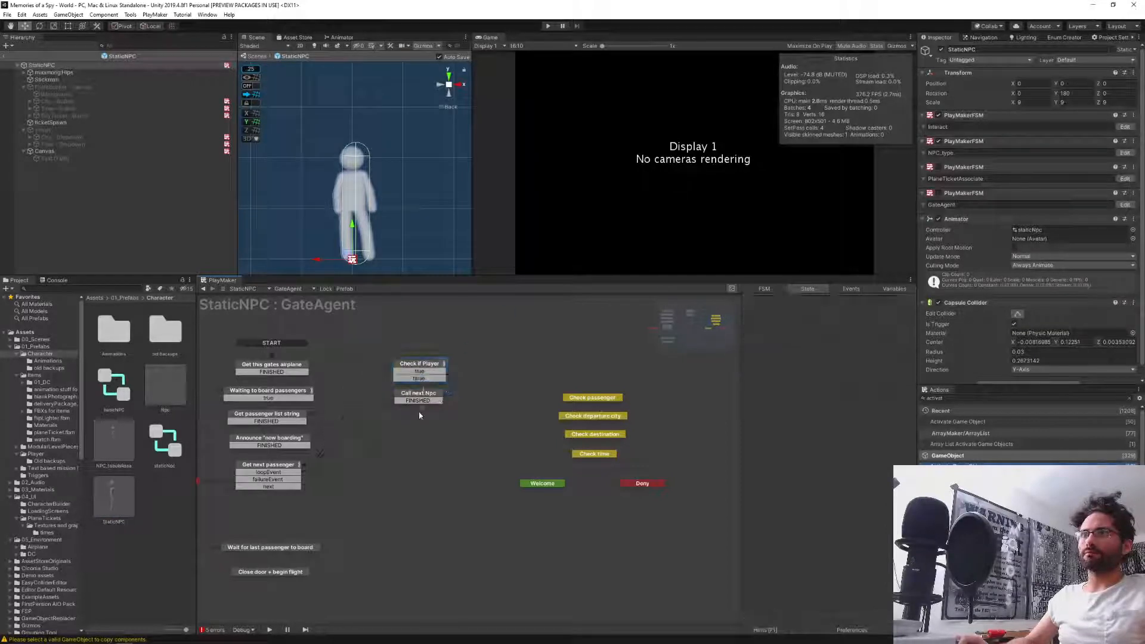
pyautogui.click(419, 396)
pyautogui.moveTo(513, 318); pyautogui.dragTo(373, 469)
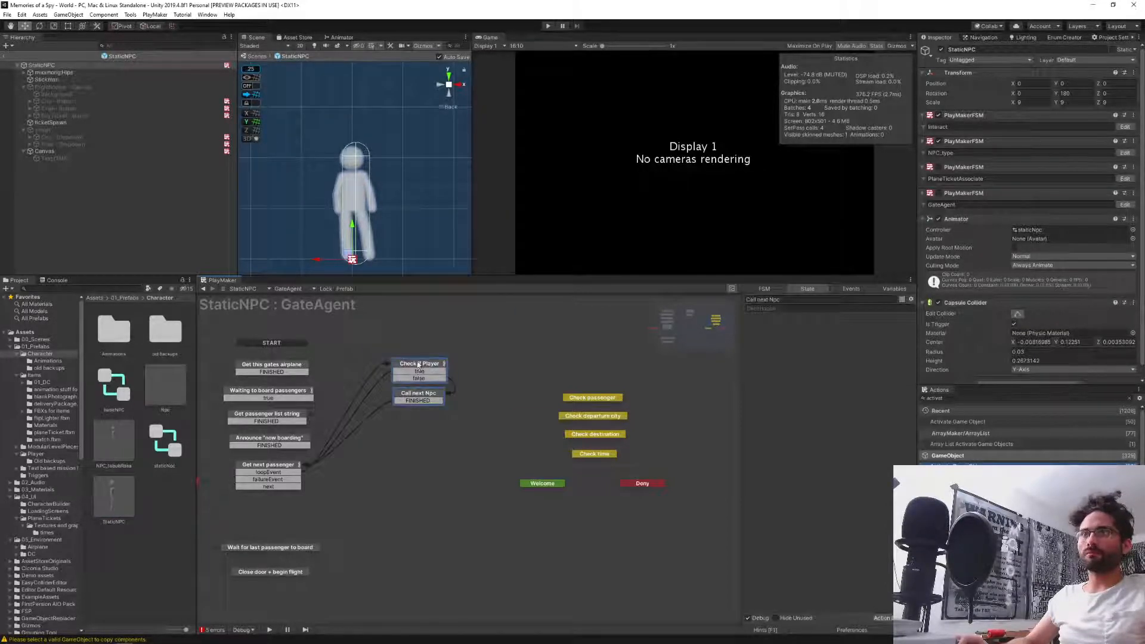
pyautogui.moveTo(419, 365); pyautogui.dragTo(388, 473)
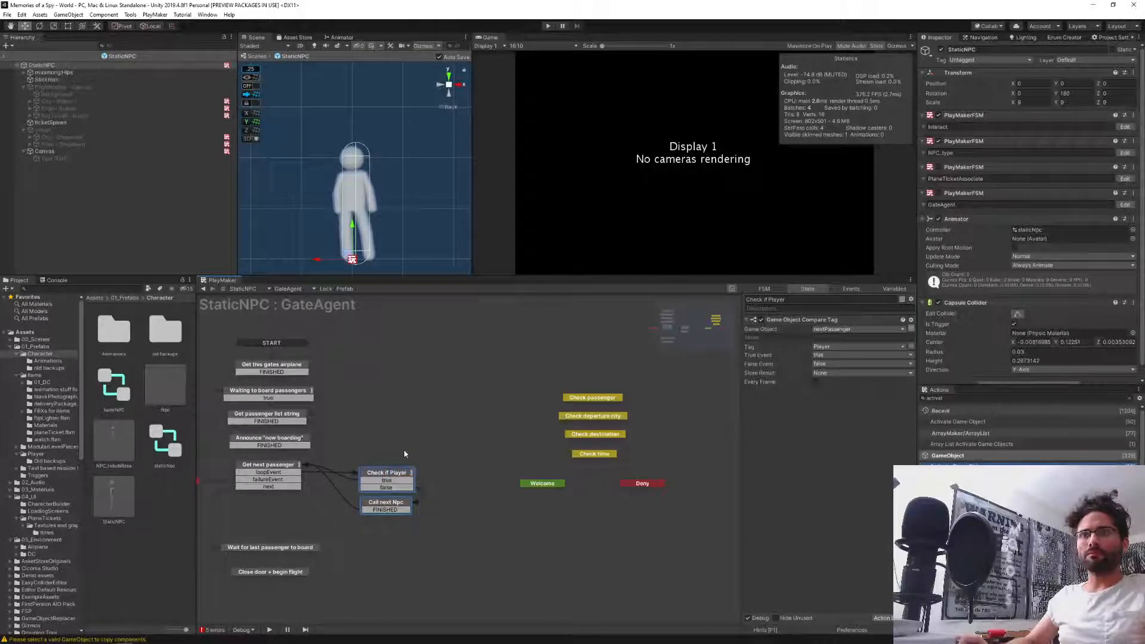
pyautogui.click(408, 511)
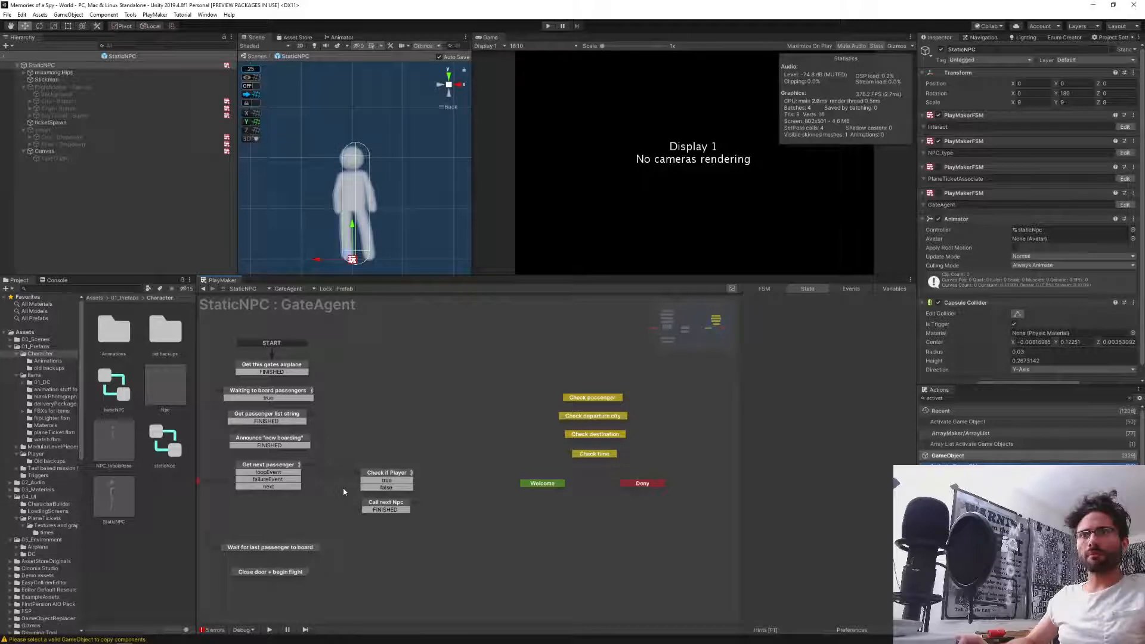
pyautogui.moveTo(370, 473); pyautogui.dragTo(362, 465)
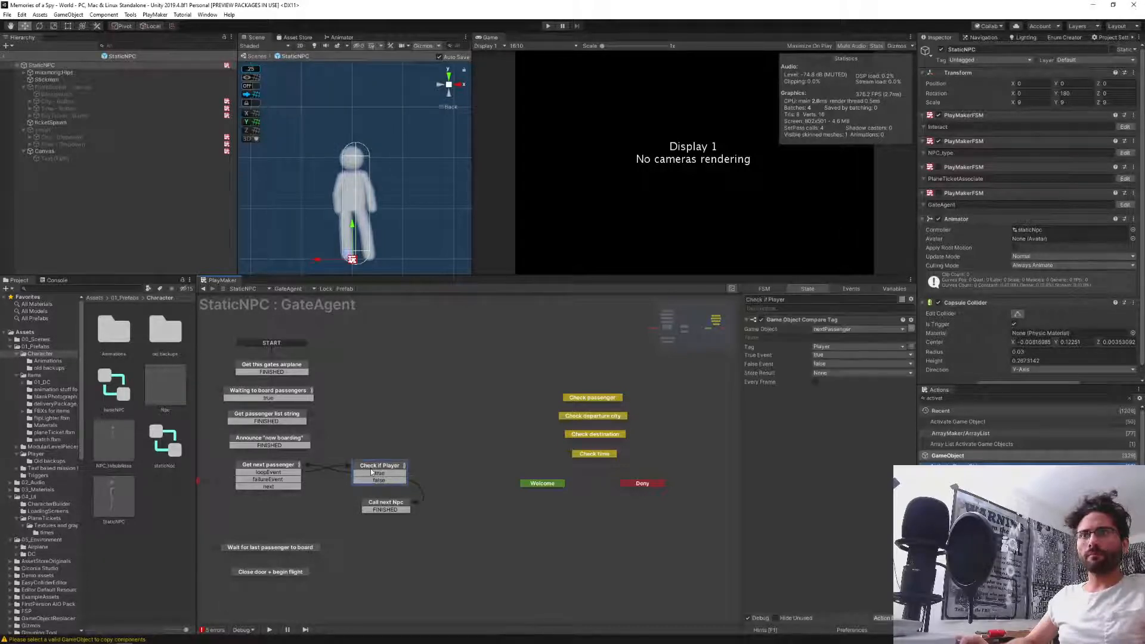
pyautogui.moveTo(385, 510); pyautogui.dragTo(378, 502)
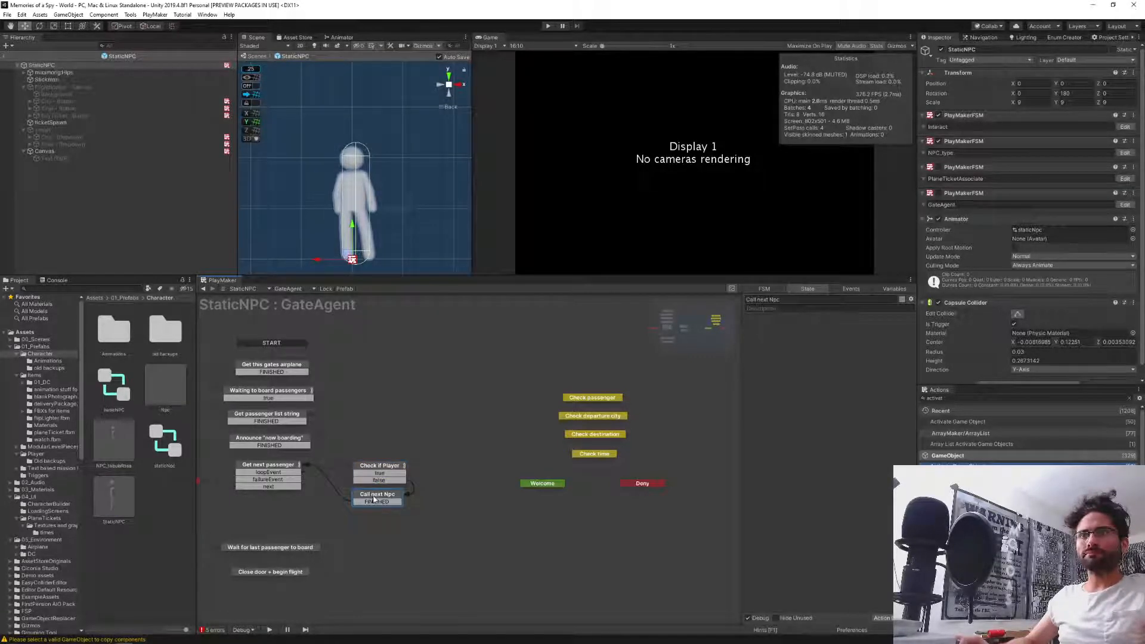
pyautogui.click(418, 578)
# Find the Set Fsm Bool action and add it to the Call next Npc state.
pyautogui.moveTo(391, 565); pyautogui.dragTo(499, 520, button='middle')
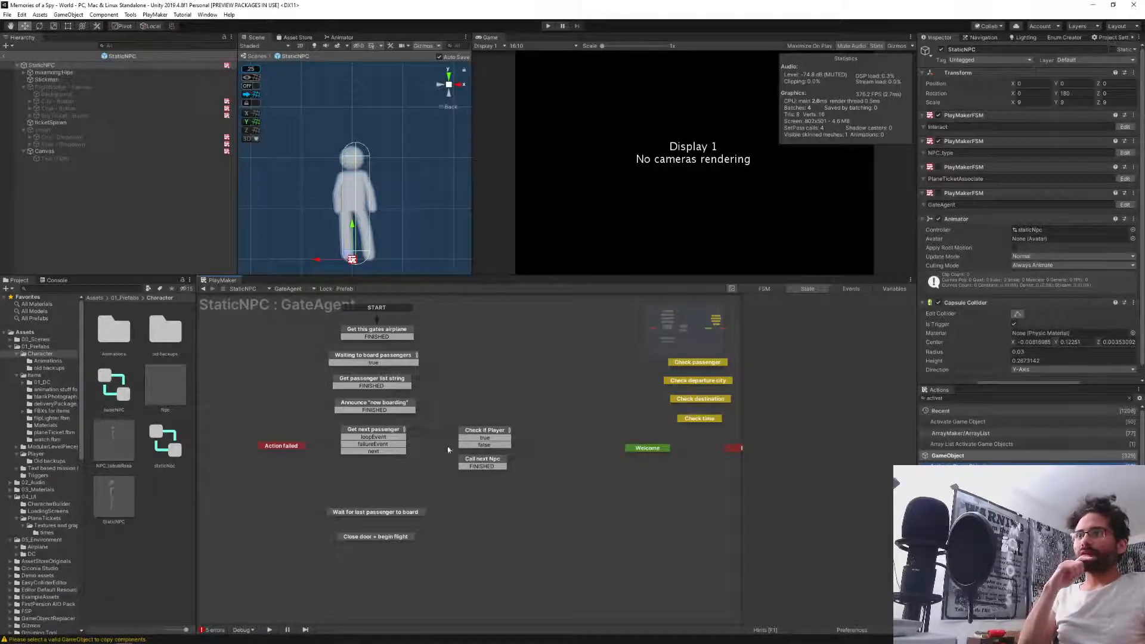
pyautogui.click(495, 462)
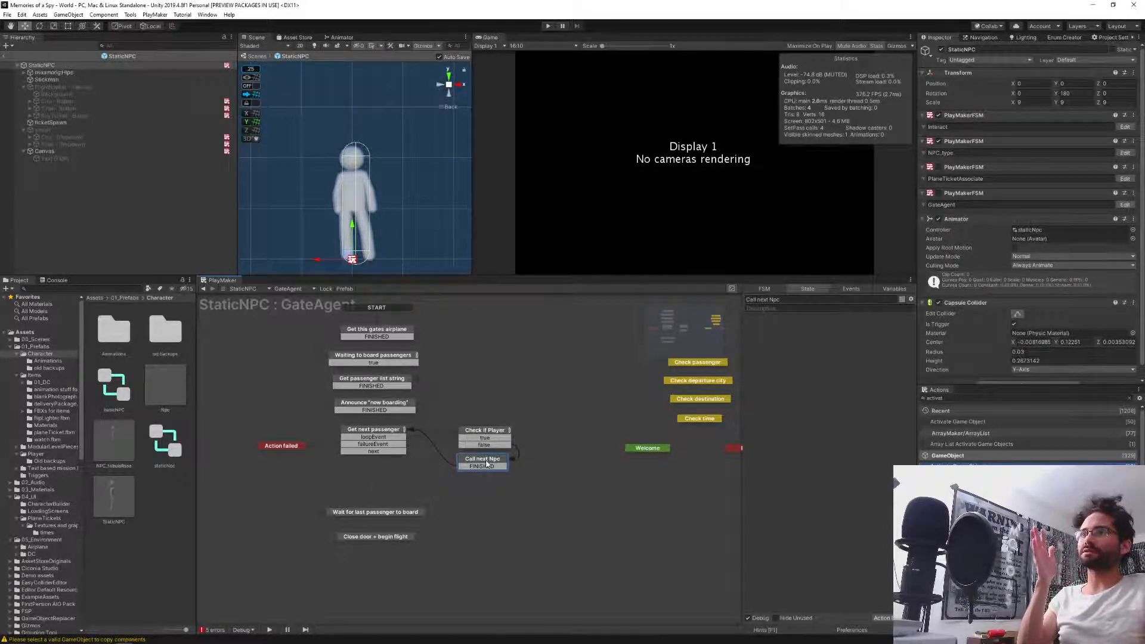
pyautogui.click(952, 398)
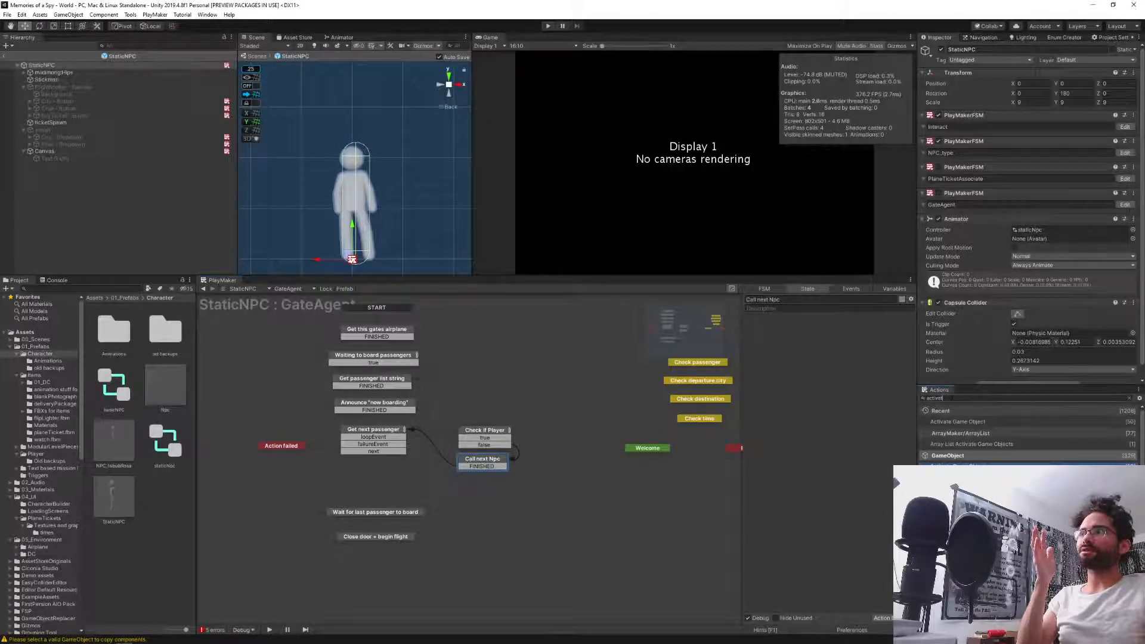
pyautogui.write('set')
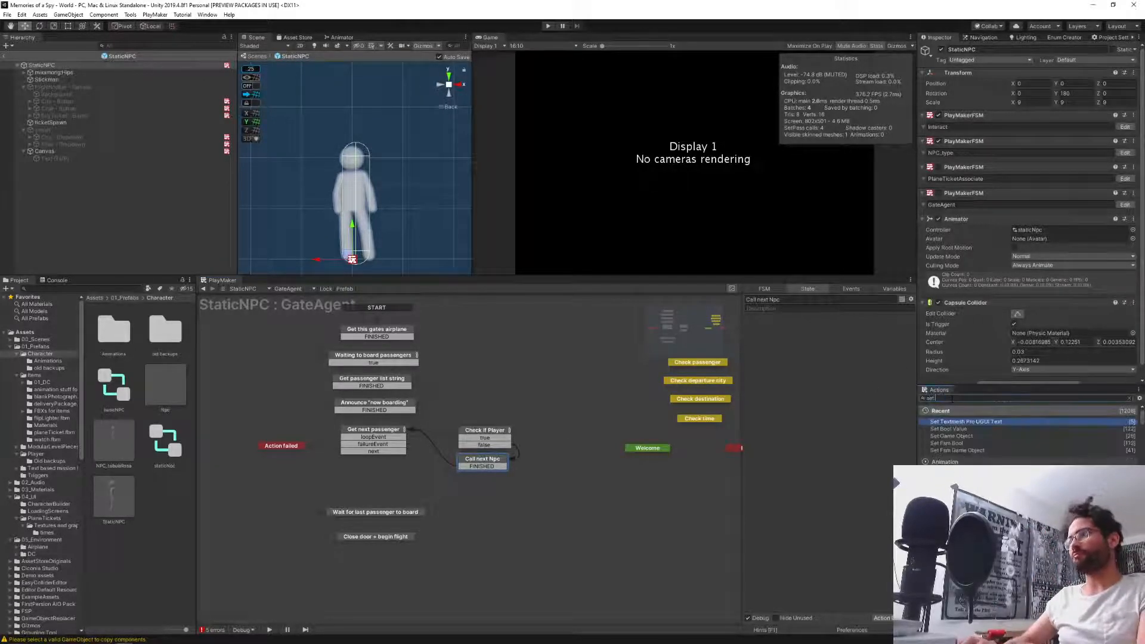
pyautogui.write(' fsm bool')
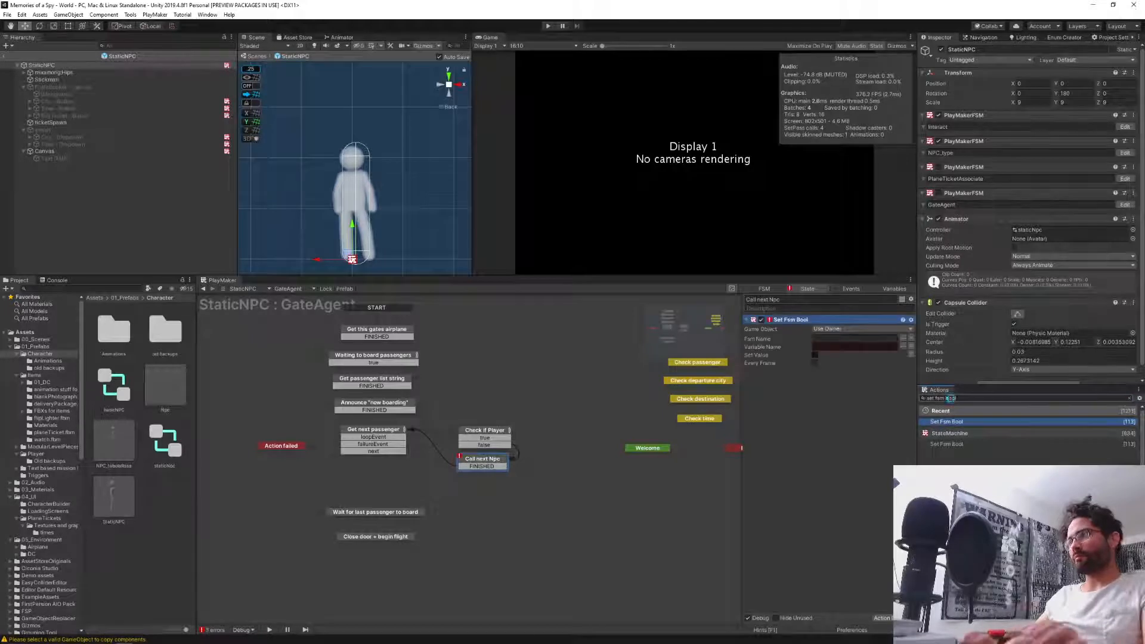
pyautogui.press('Return')
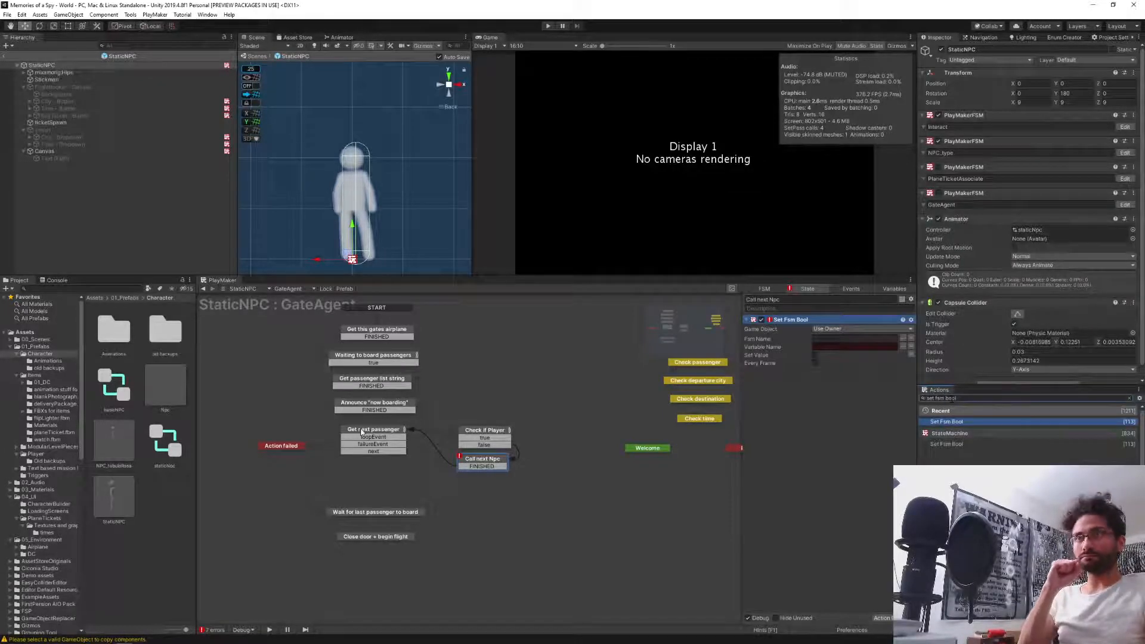
# Make Call next Npc's Set Fsm Bool action target a specified game object, the nextPassenger variable from Get next passenger.
pyautogui.click(372, 429)
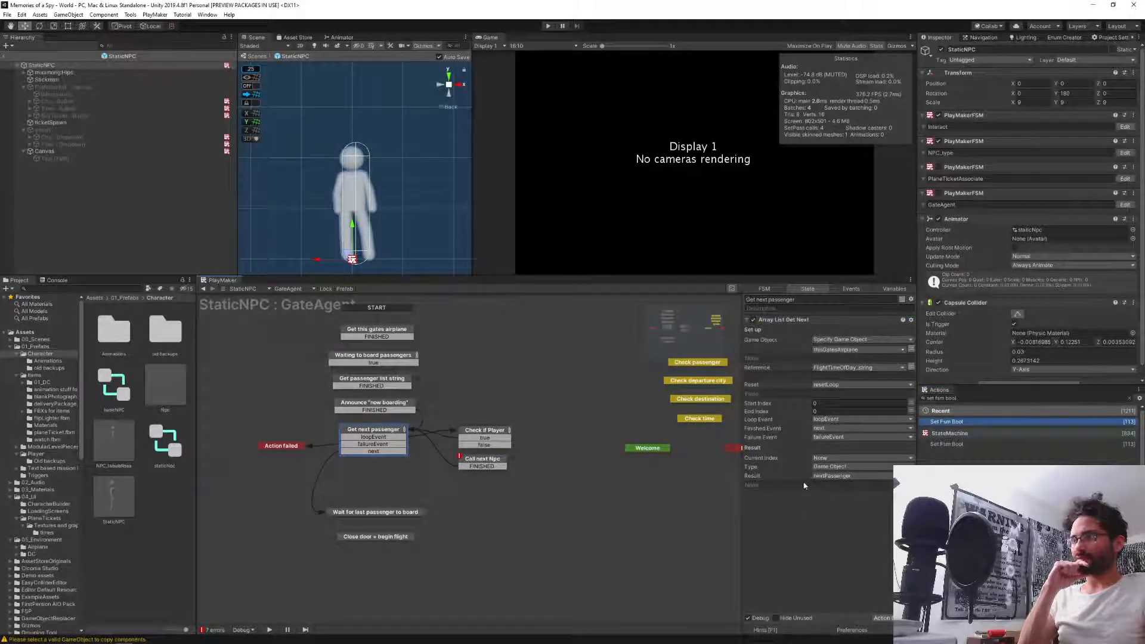
pyautogui.click(483, 459)
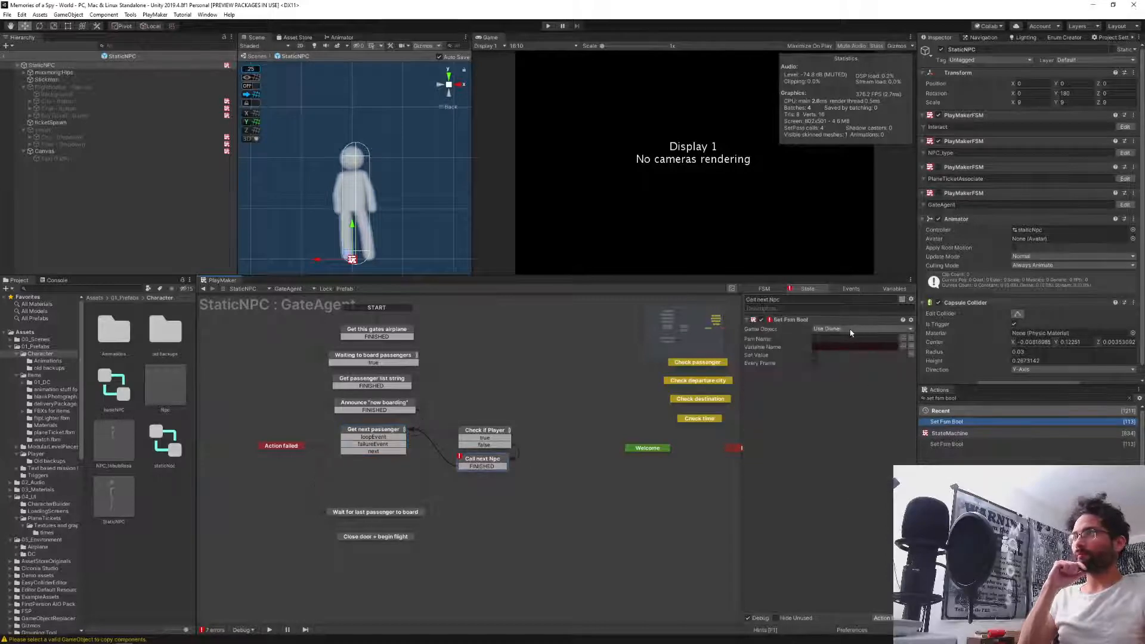
pyautogui.click(858, 328)
pyautogui.click(844, 349)
pyautogui.click(846, 339)
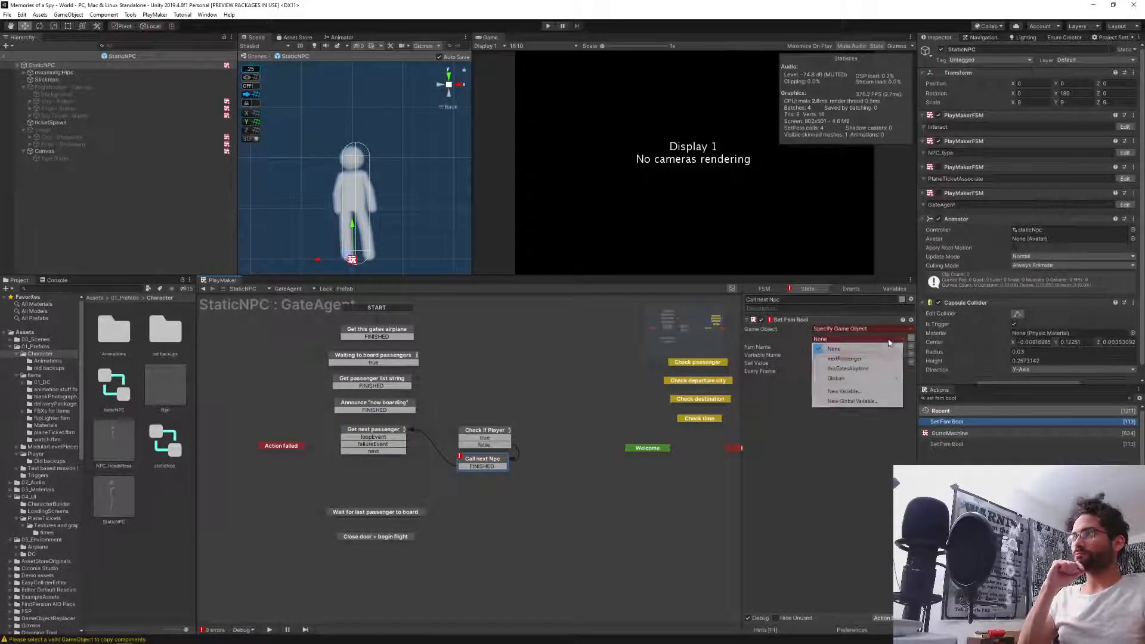
pyautogui.click(846, 359)
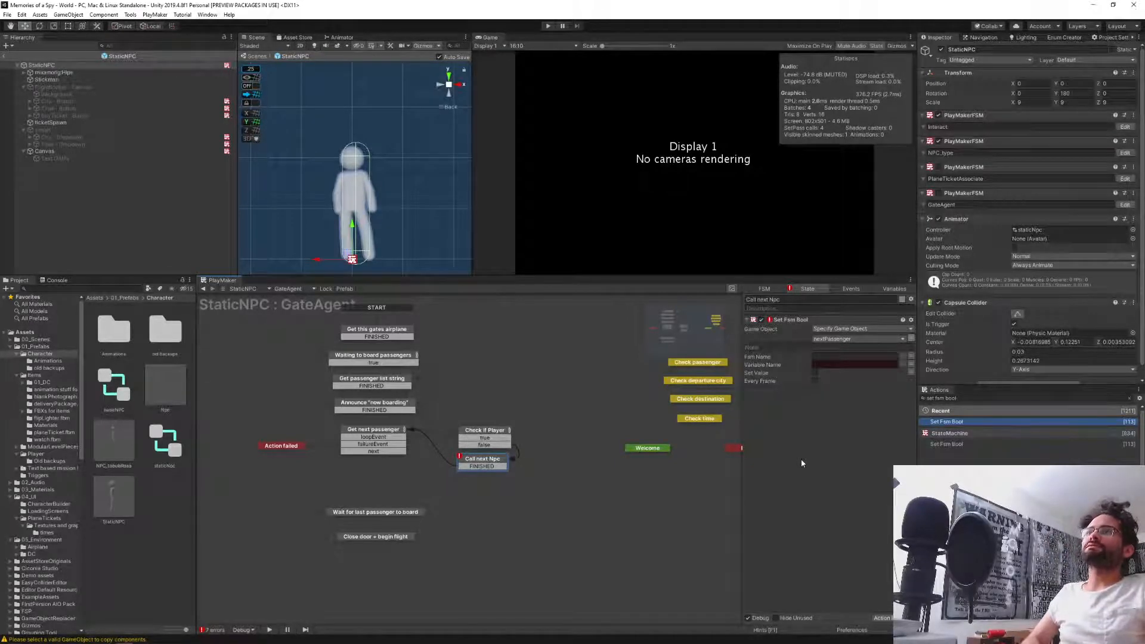
# Open the Npc prefab and display its CivB-Routine FSM.
pyautogui.doubleClick(163, 377)
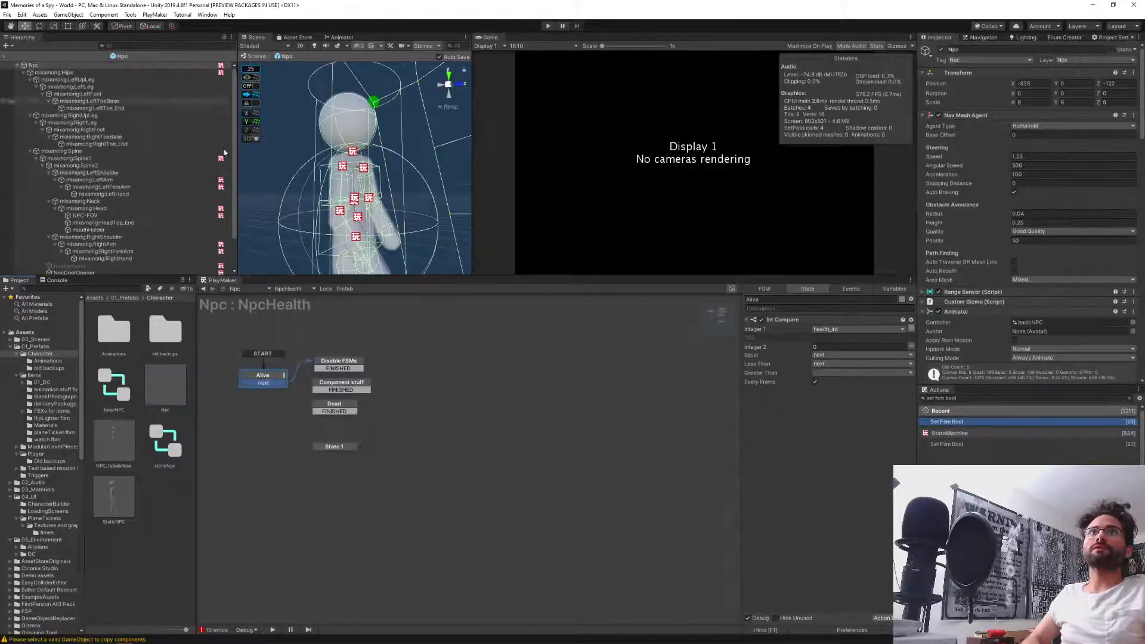
pyautogui.click(302, 289)
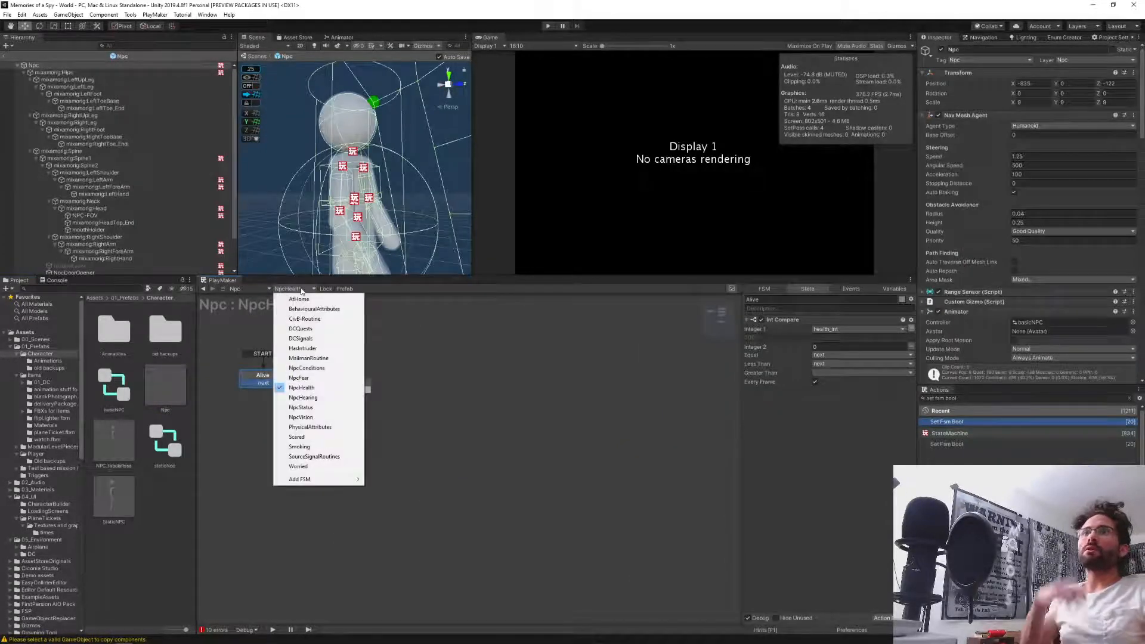
pyautogui.click(289, 321)
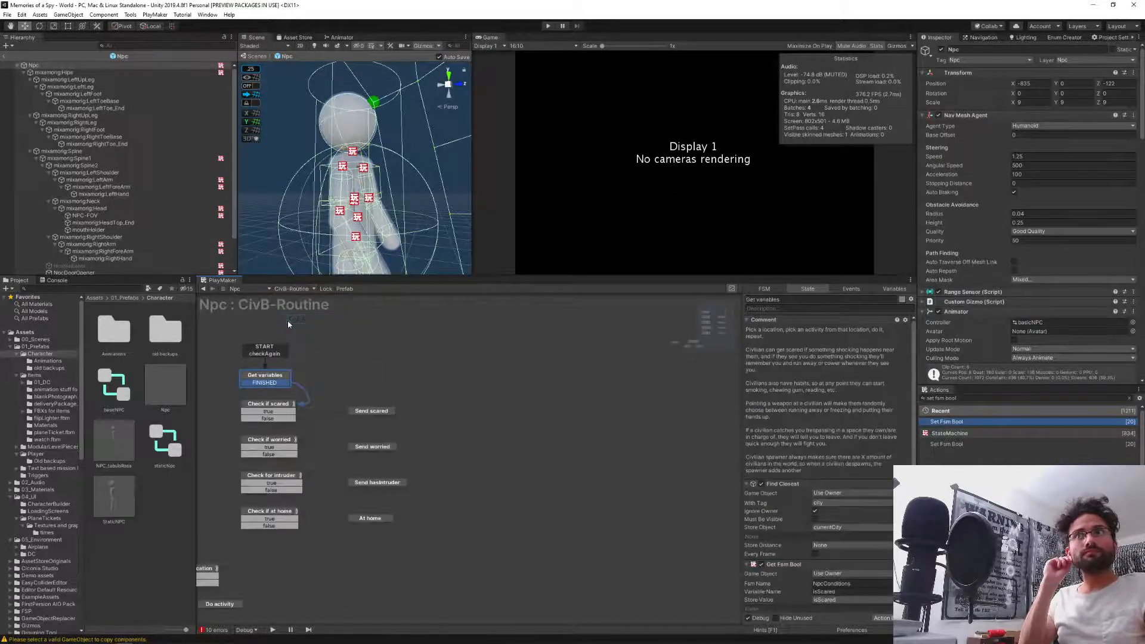
# Move the Get variables, scared, worried and intruder states up together to open a gap above Check if at home.
pyautogui.moveTo(463, 422); pyautogui.dragTo(613, 388, button='middle')
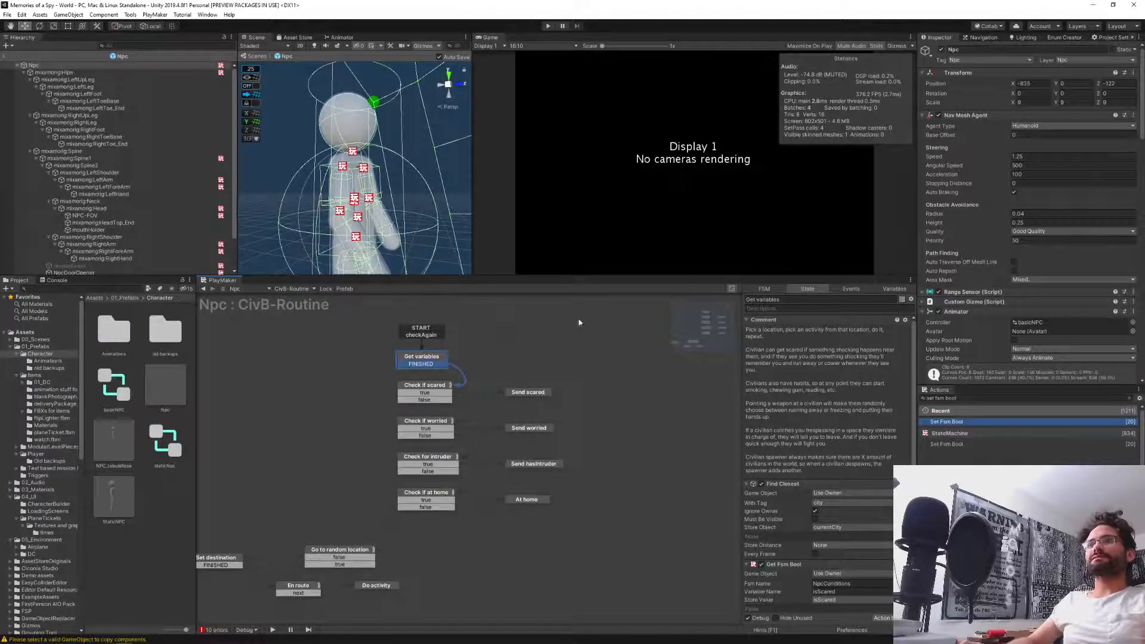
pyautogui.click(596, 319)
pyautogui.moveTo(596, 319); pyautogui.dragTo(312, 482)
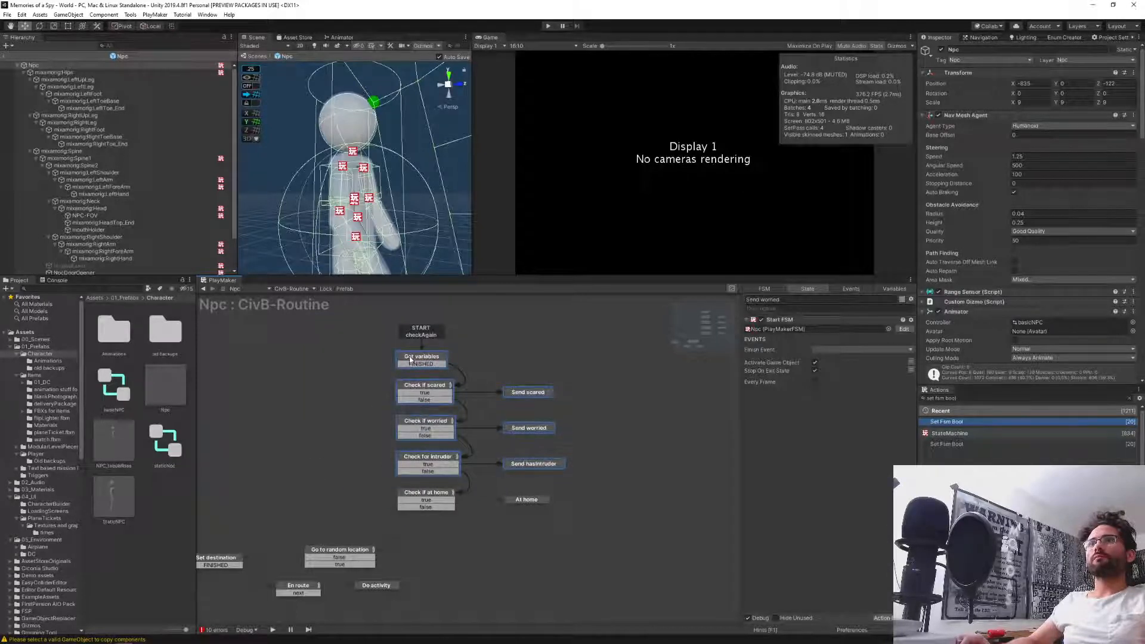
pyautogui.moveTo(411, 358); pyautogui.dragTo(416, 339)
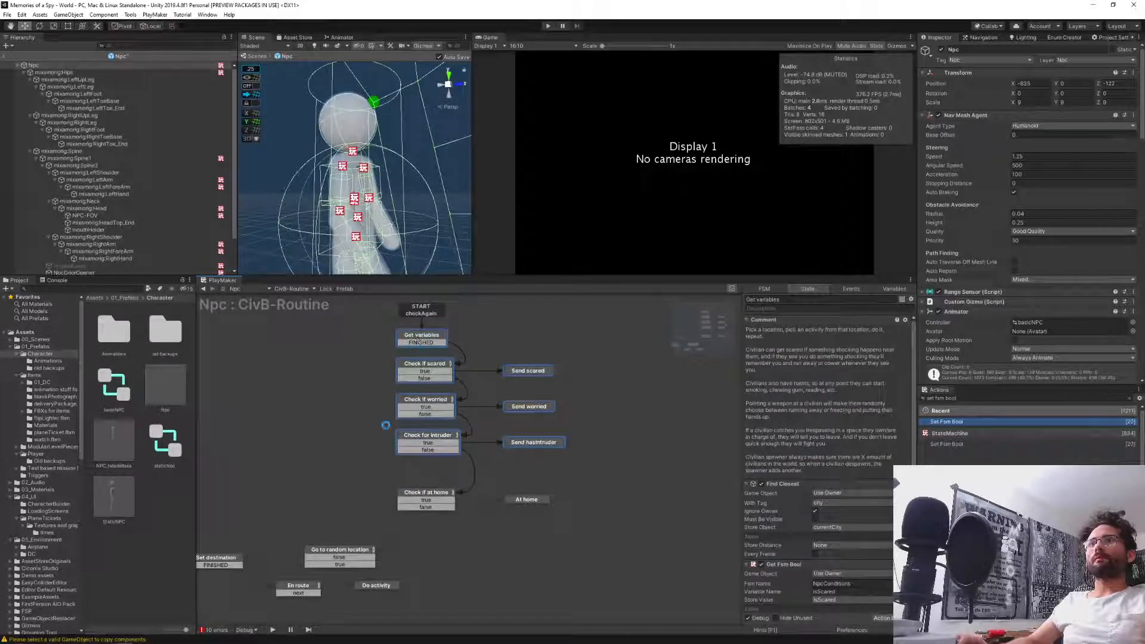
pyautogui.click(346, 481)
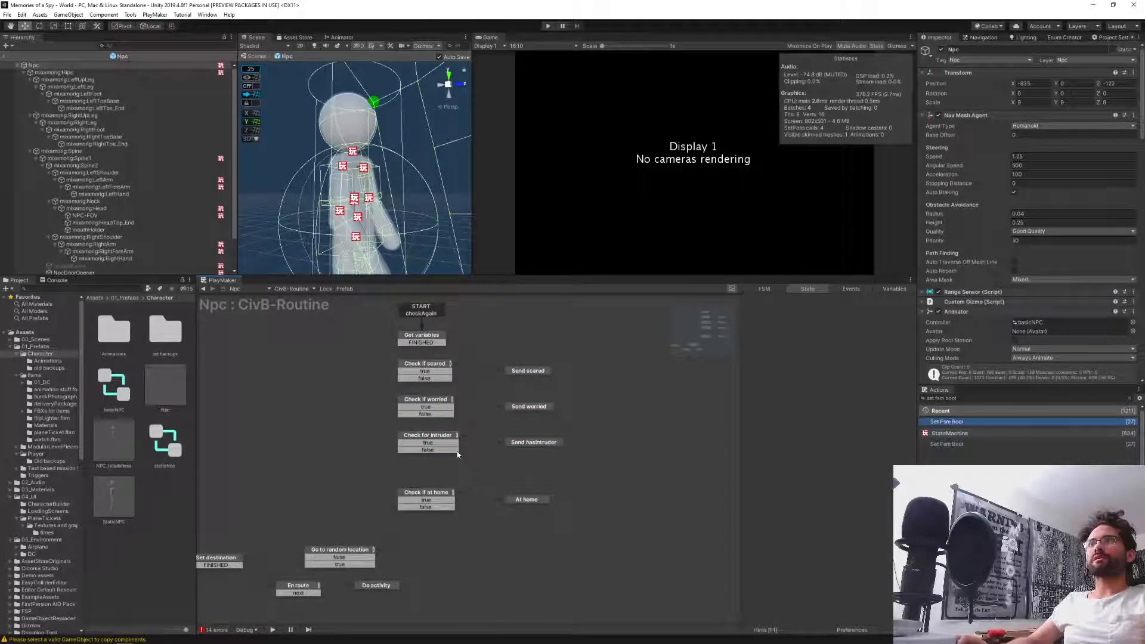
# Create a Check if at Airport state from Check for intruder's false transition, and shift Check if at home and At home down slightly.
pyautogui.click(457, 451)
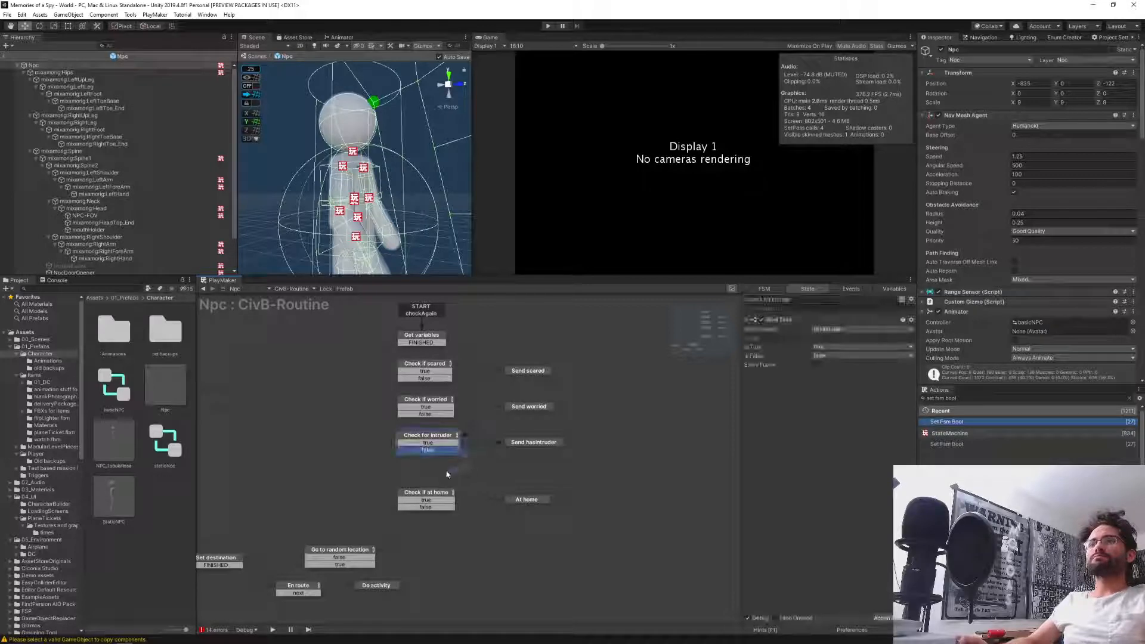
pyautogui.moveTo(447, 471)
pyautogui.keyDown('ctrl'); pyautogui.mouseDown()
pyautogui.moveTo(464, 469)
pyautogui.moveTo(441, 476)
pyautogui.mouseUp(); pyautogui.keyUp('ctrl')
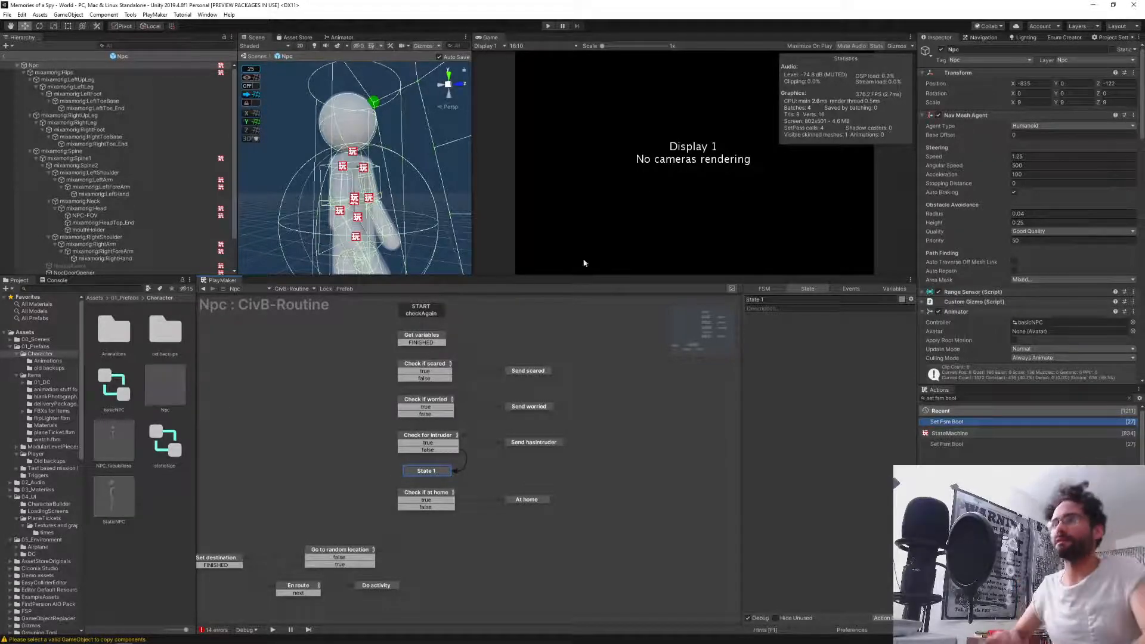
pyautogui.press('Tab')
pyautogui.write('Check if at')
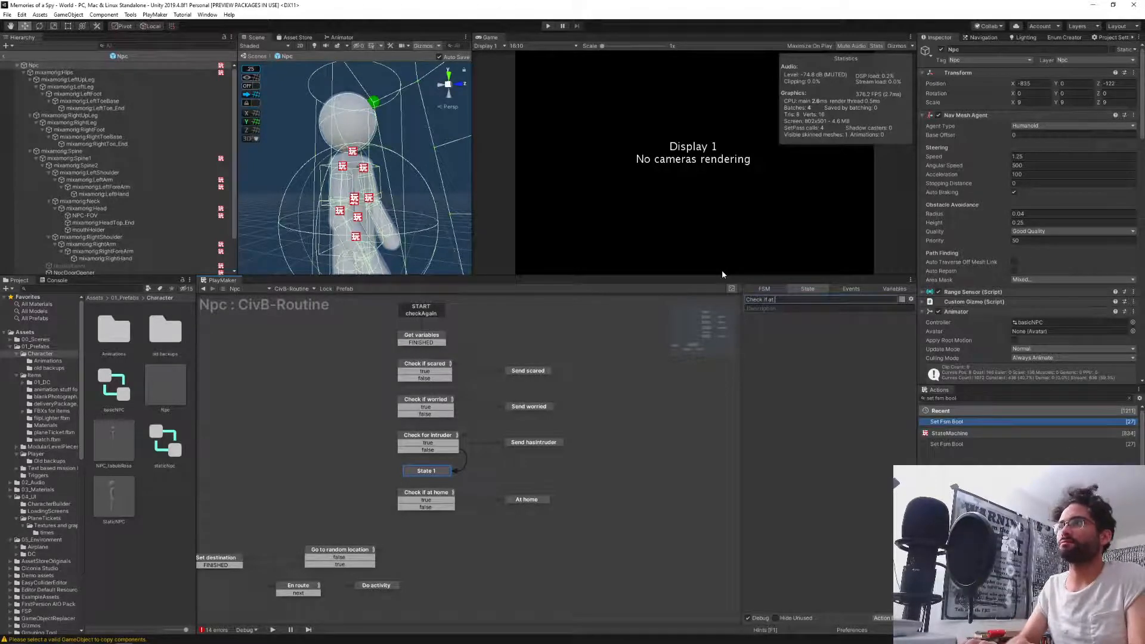
pyautogui.write(' Airport')
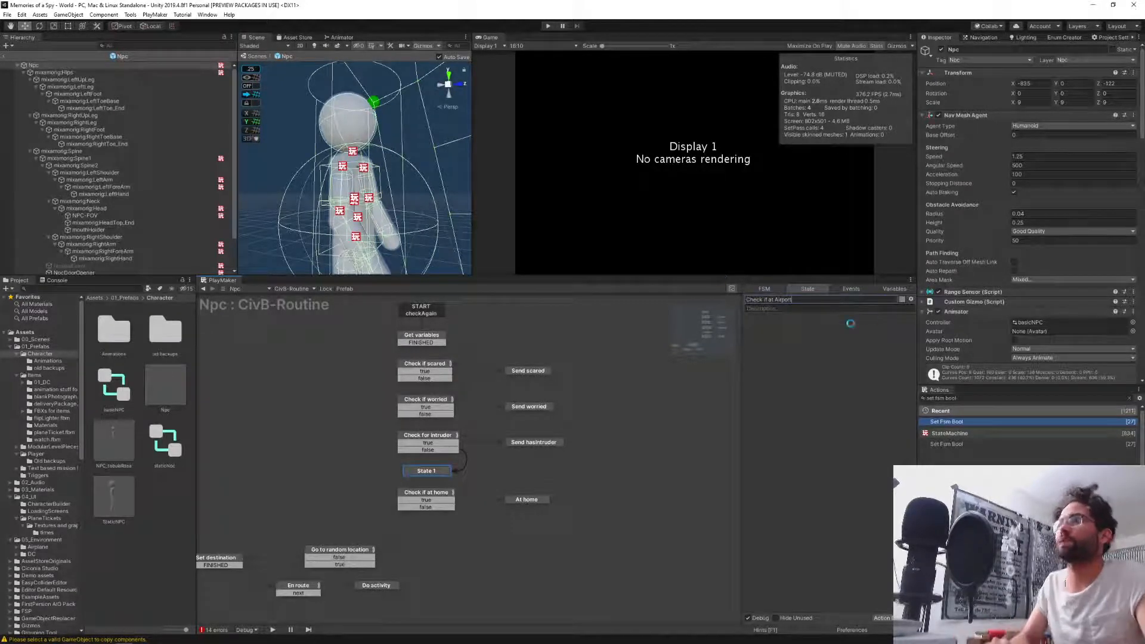
pyautogui.press('Return')
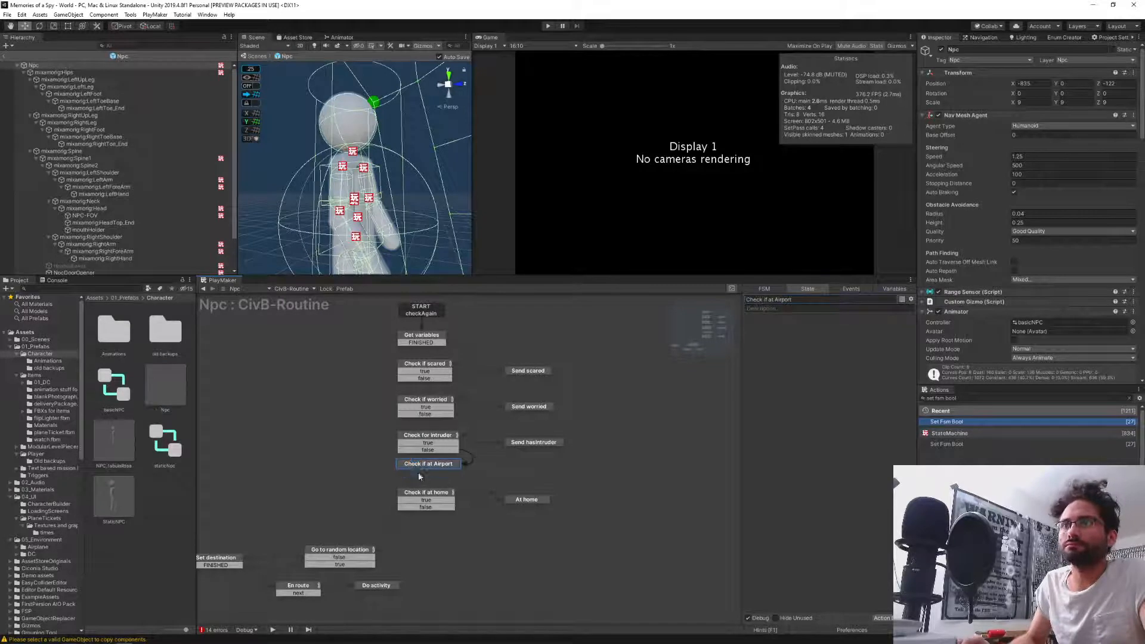
pyautogui.moveTo(418, 473); pyautogui.dragTo(414, 475)
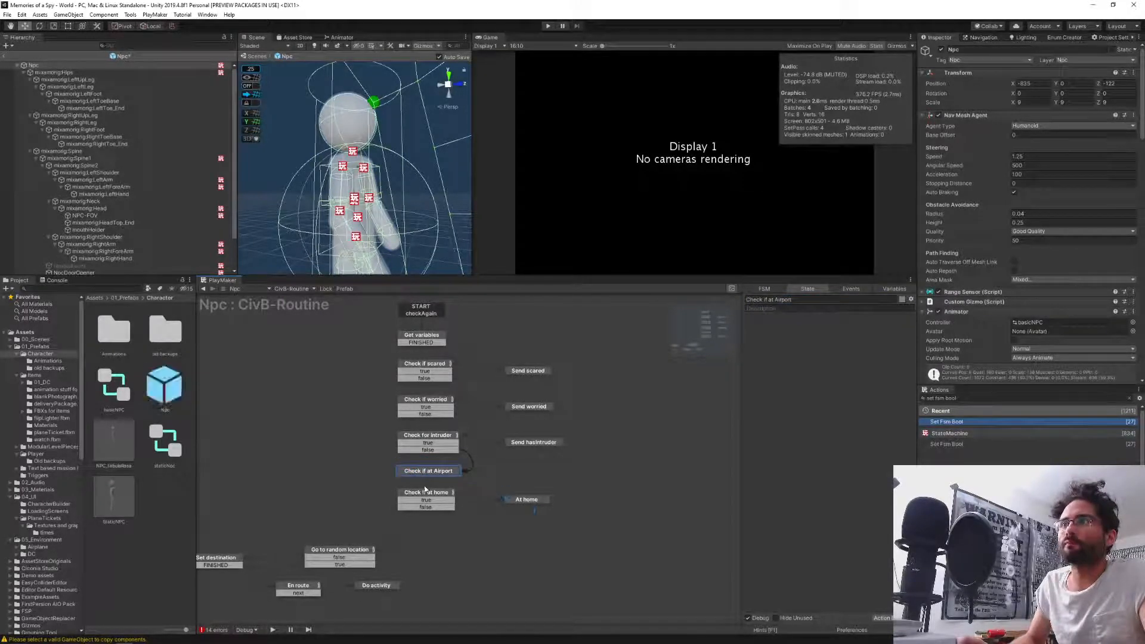
pyautogui.moveTo(566, 532); pyautogui.dragTo(423, 506)
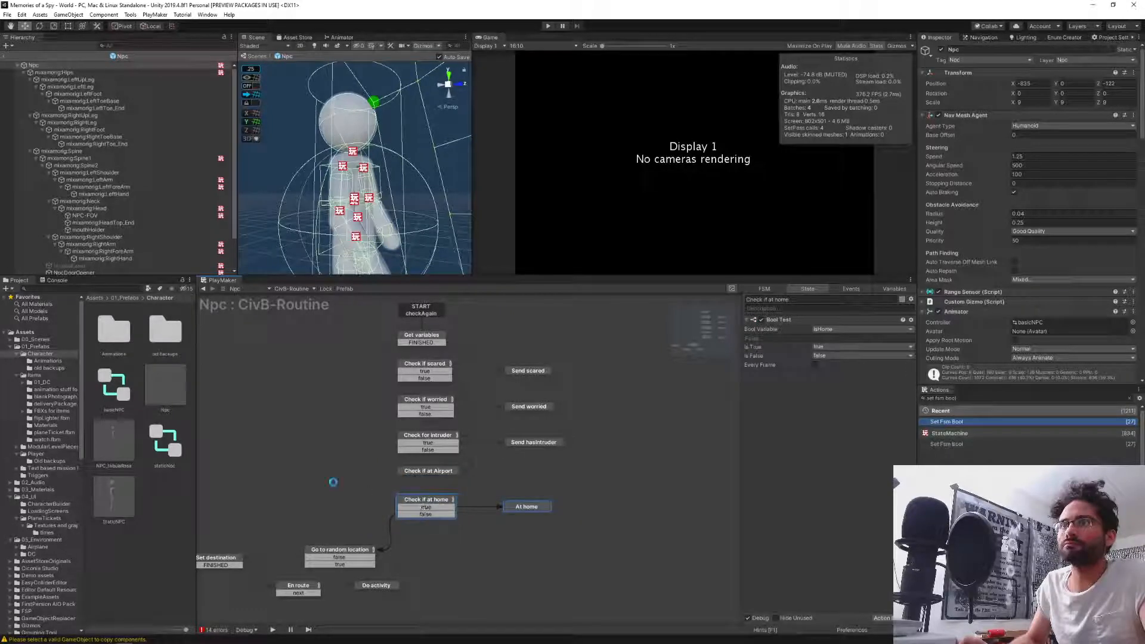
# Copy the Bool Test action from Check if at home into the Check if at Airport state.
pyautogui.click(419, 501)
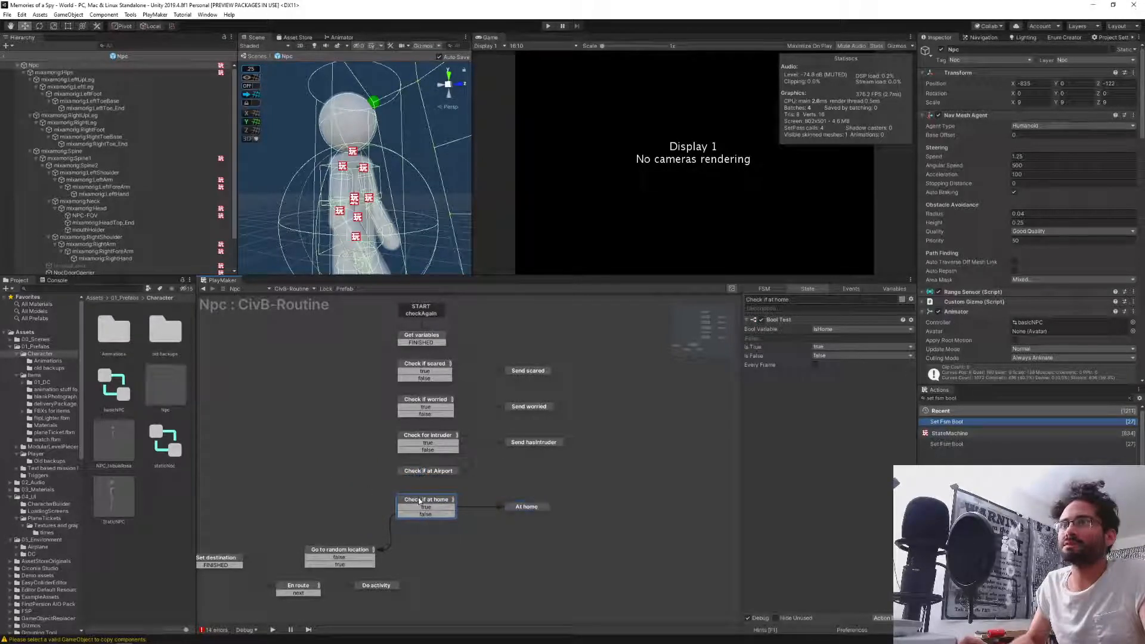
pyautogui.click(778, 321)
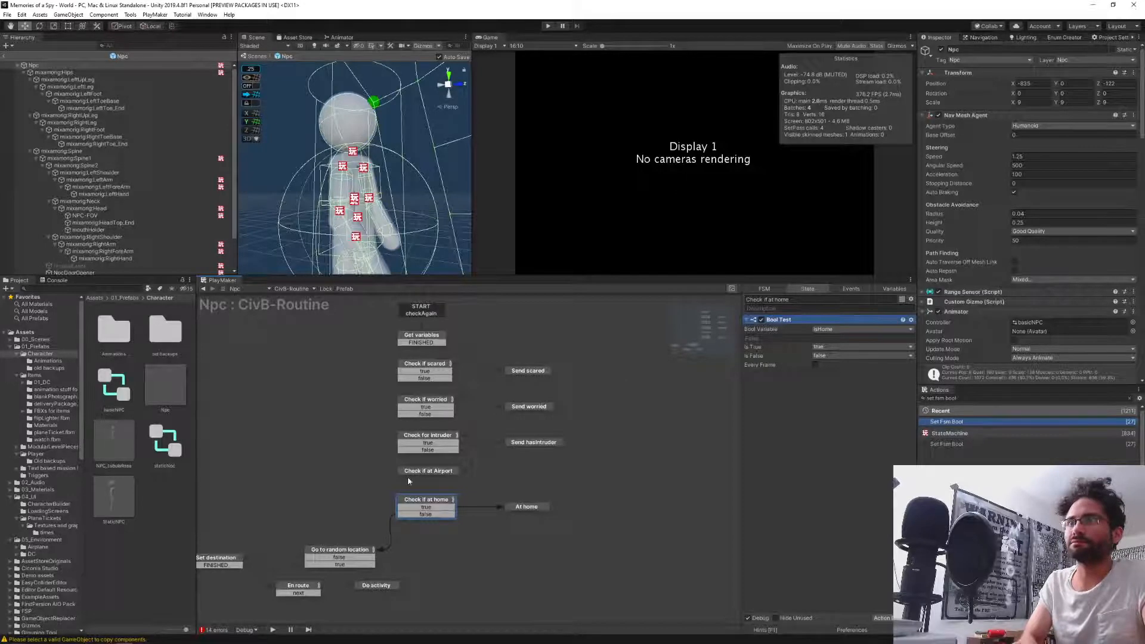
pyautogui.click(412, 472)
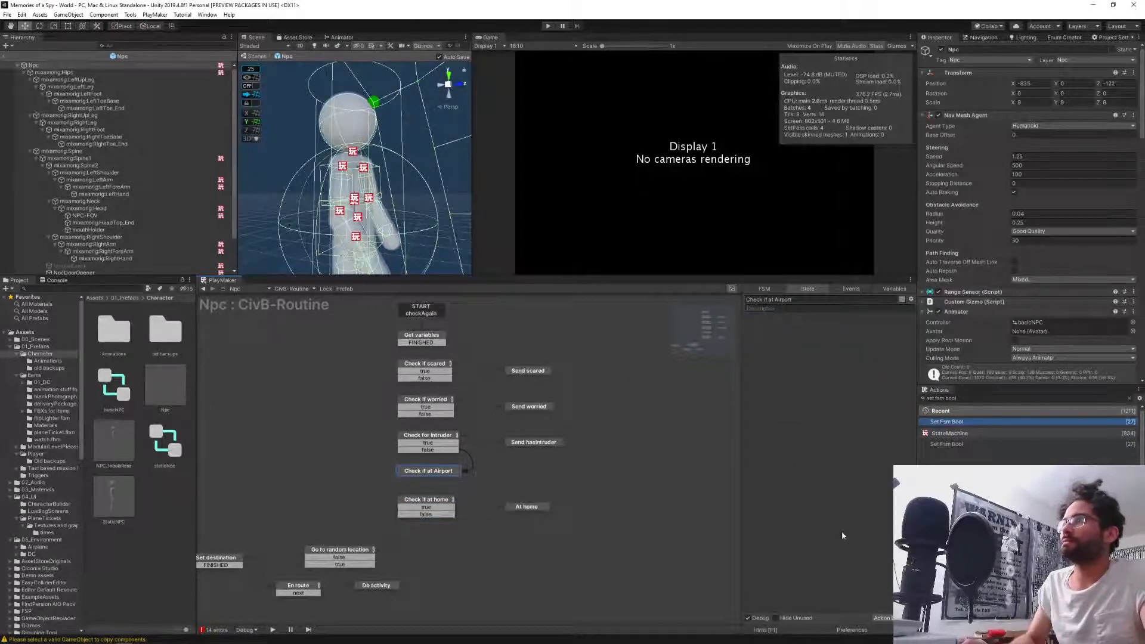
pyautogui.hotkey('ctrl', 'v')
# Make Check if at Airport's Bool Test use a new variable atAirport, and add the missing true and false transitions to the state.
pyautogui.click(828, 330)
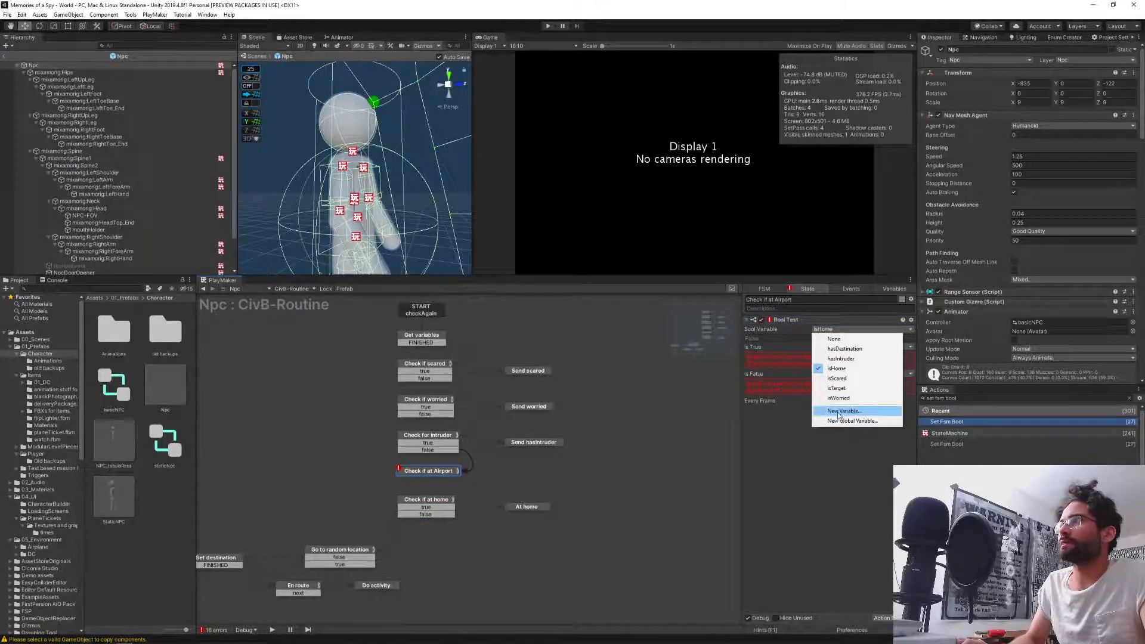
pyautogui.click(841, 411)
pyautogui.write('a')
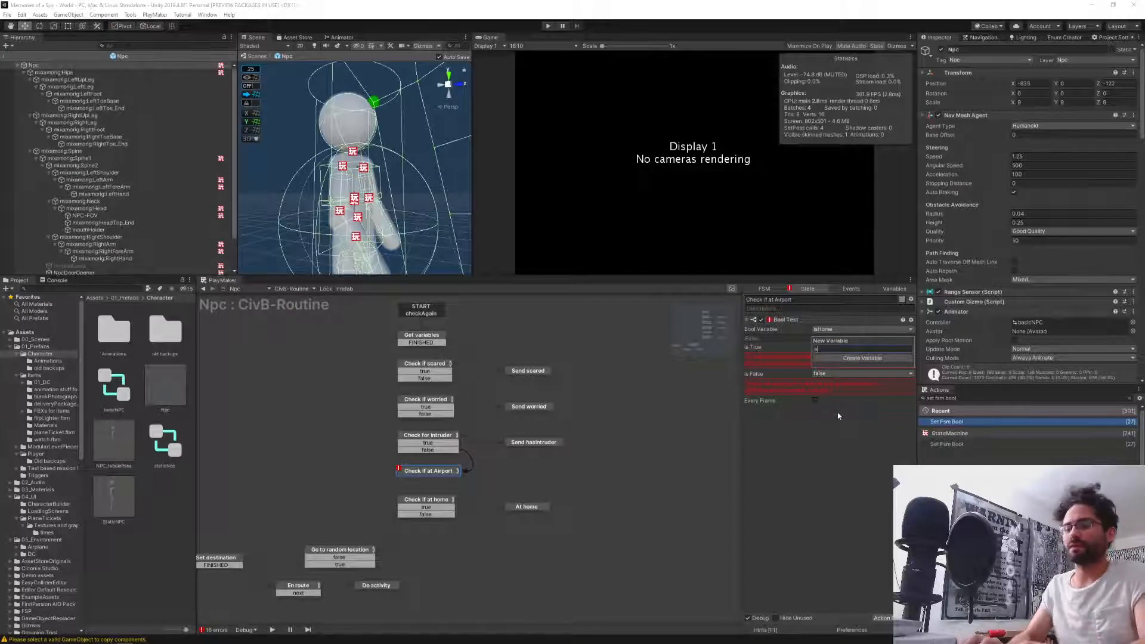
pyautogui.write('tAirport')
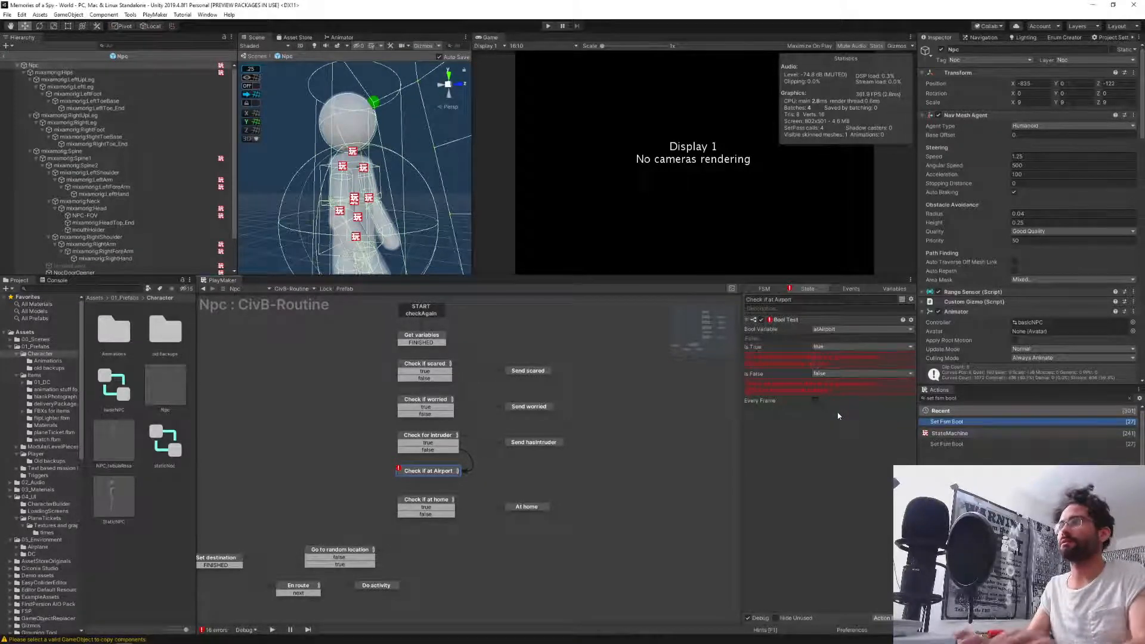
pyautogui.press('Return')
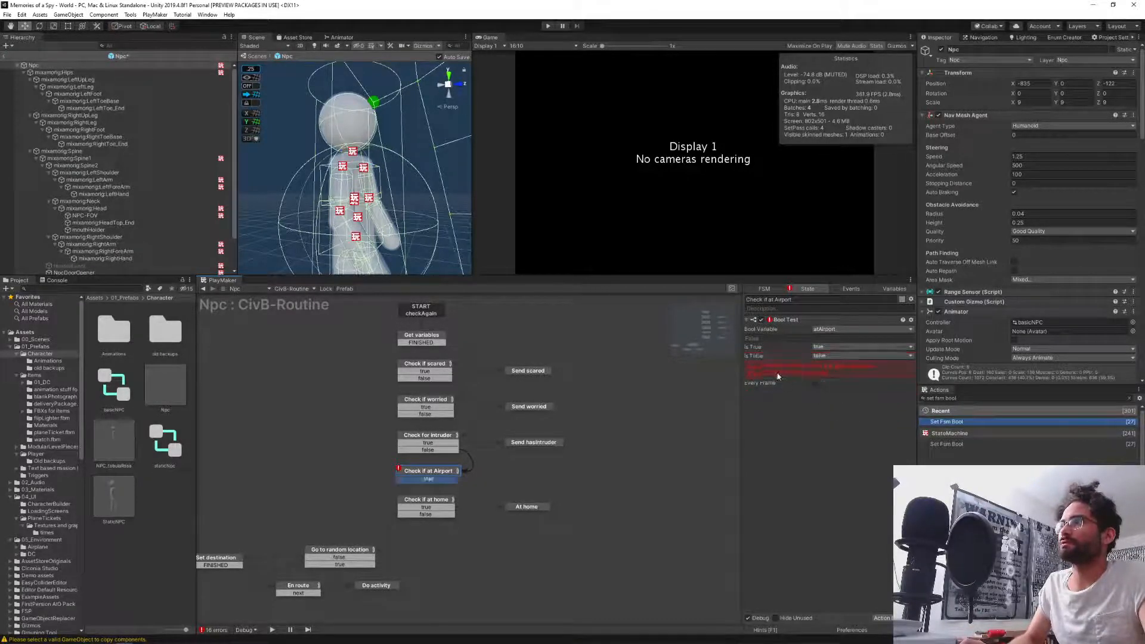
pyautogui.click(428, 471)
pyautogui.moveTo(428, 471); pyautogui.dragTo(429, 473)
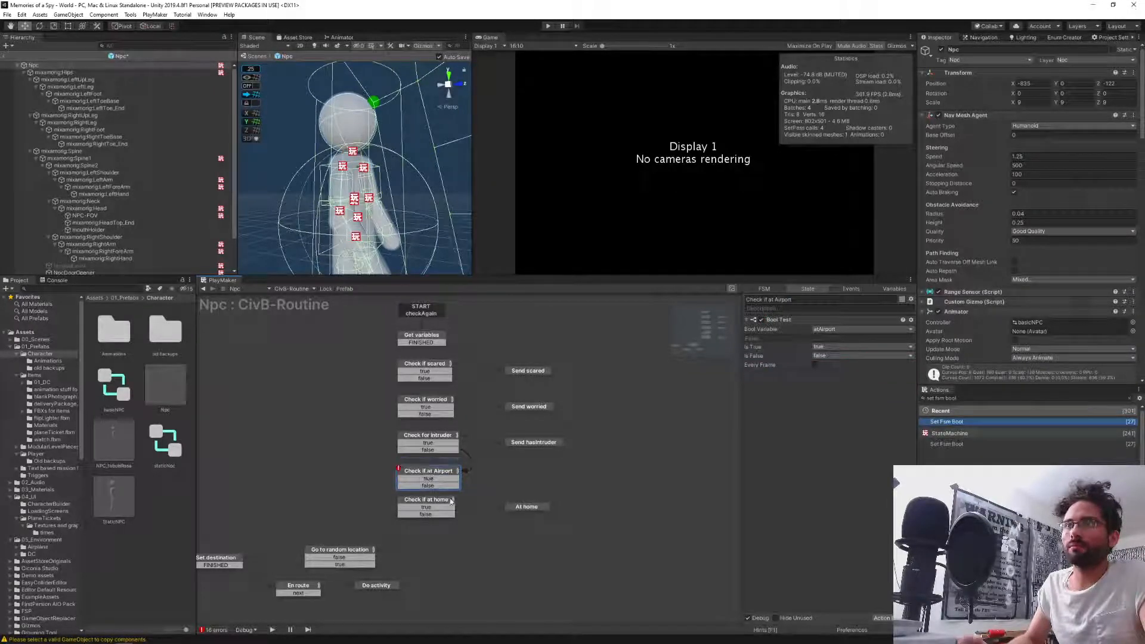
# Link Check if at Airport's false transition to Check if at home and its true transition to a new state beside it.
pyautogui.click(505, 493)
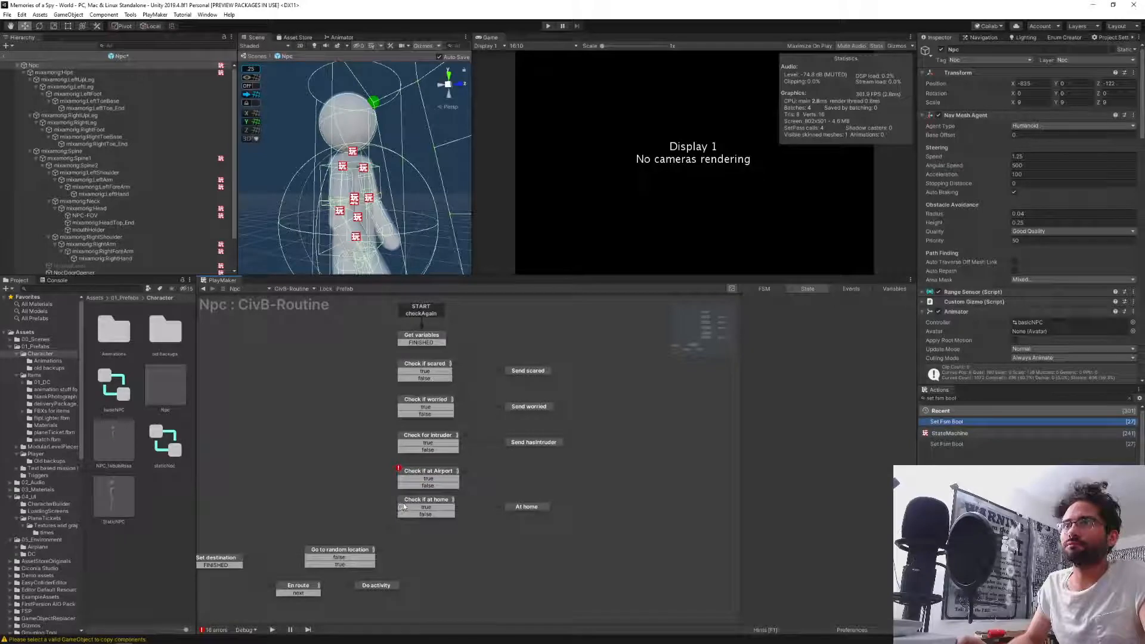
pyautogui.click(416, 485)
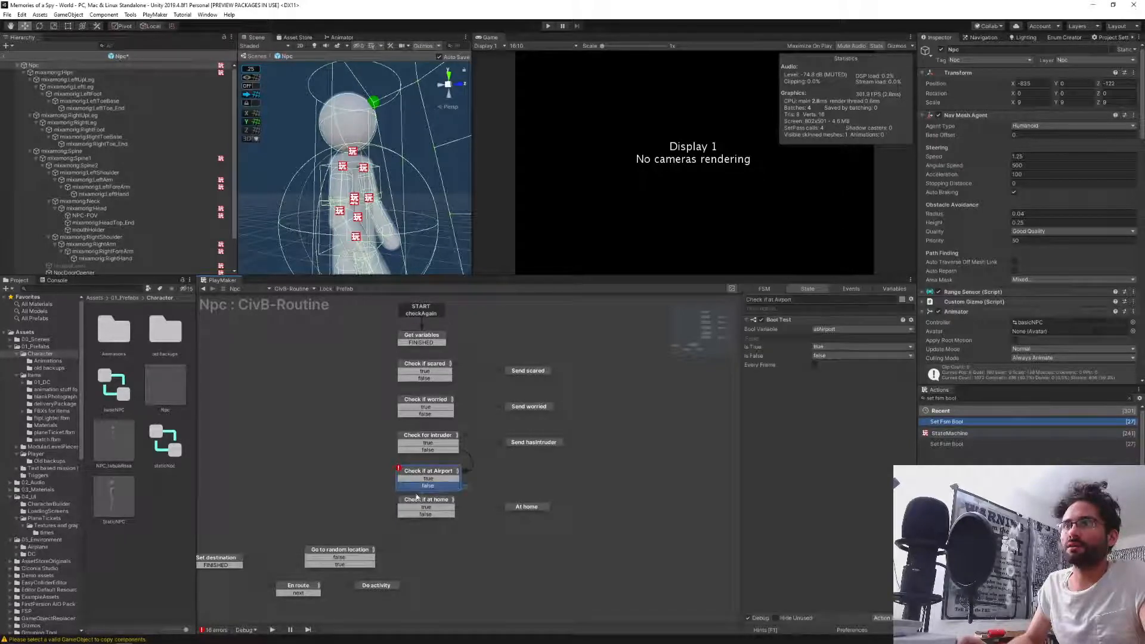
pyautogui.moveTo(441, 485); pyautogui.dragTo(527, 486)
# Find the Start FSM action, as used in Send hasIntruder, and add it to the new state beside Check if at Airport.
pyautogui.click(517, 444)
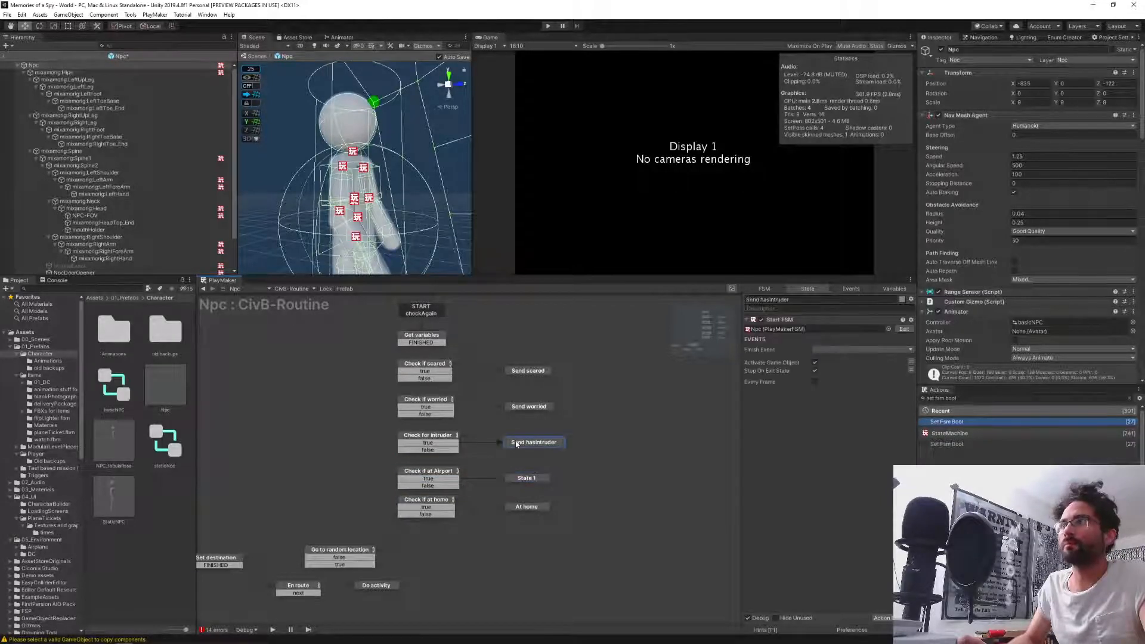
pyautogui.click(523, 481)
pyautogui.click(967, 398)
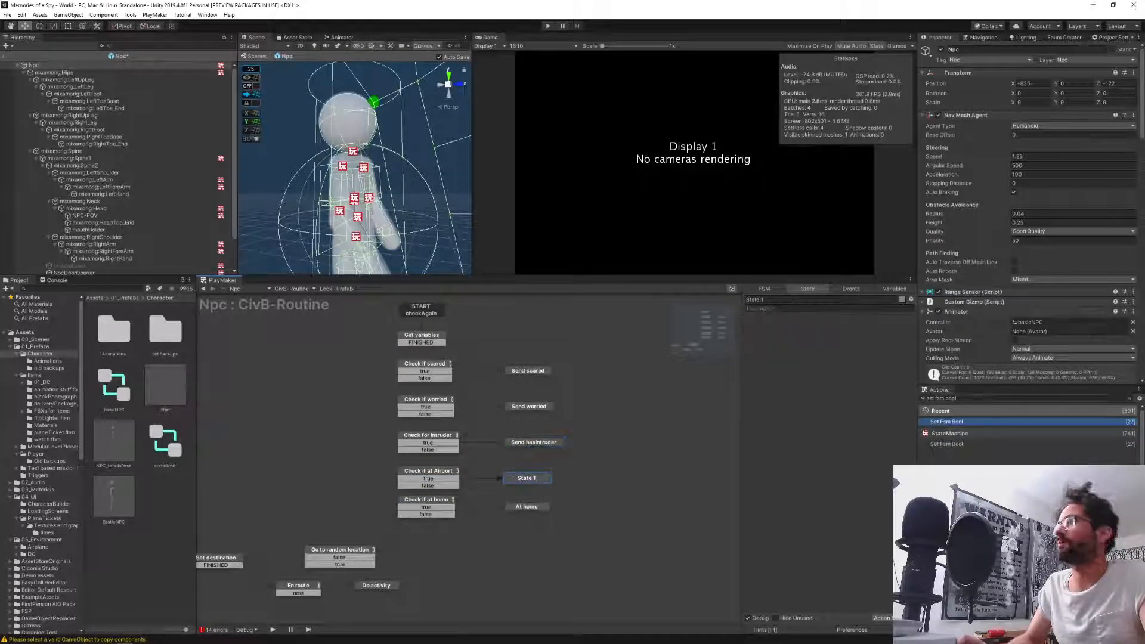
pyautogui.write('start fsm')
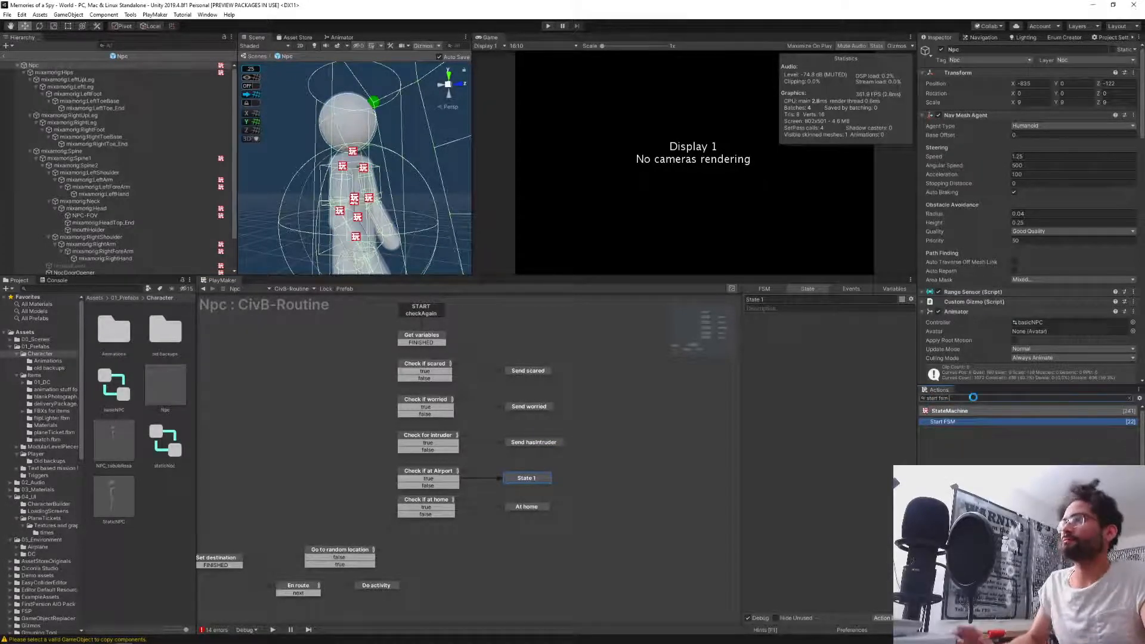
pyautogui.press('Return')
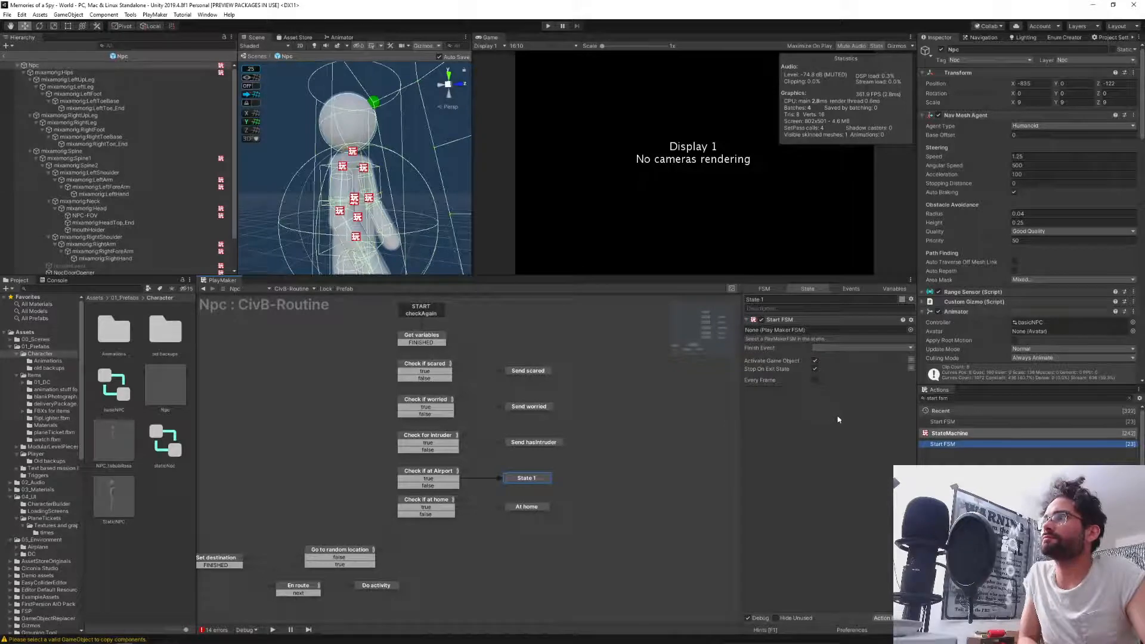
# Duplicate the Npc's AtHome FSM component as a new component and rename the copy AtAirport.
pyautogui.scroll(-10, 1002, 331)
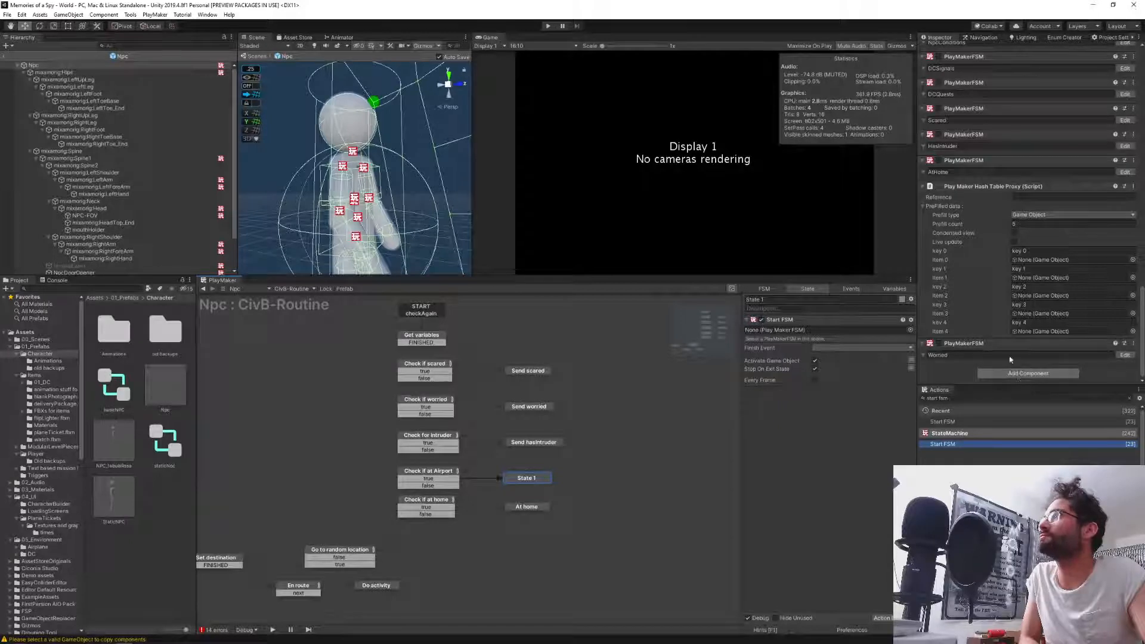
pyautogui.rightClick(956, 161)
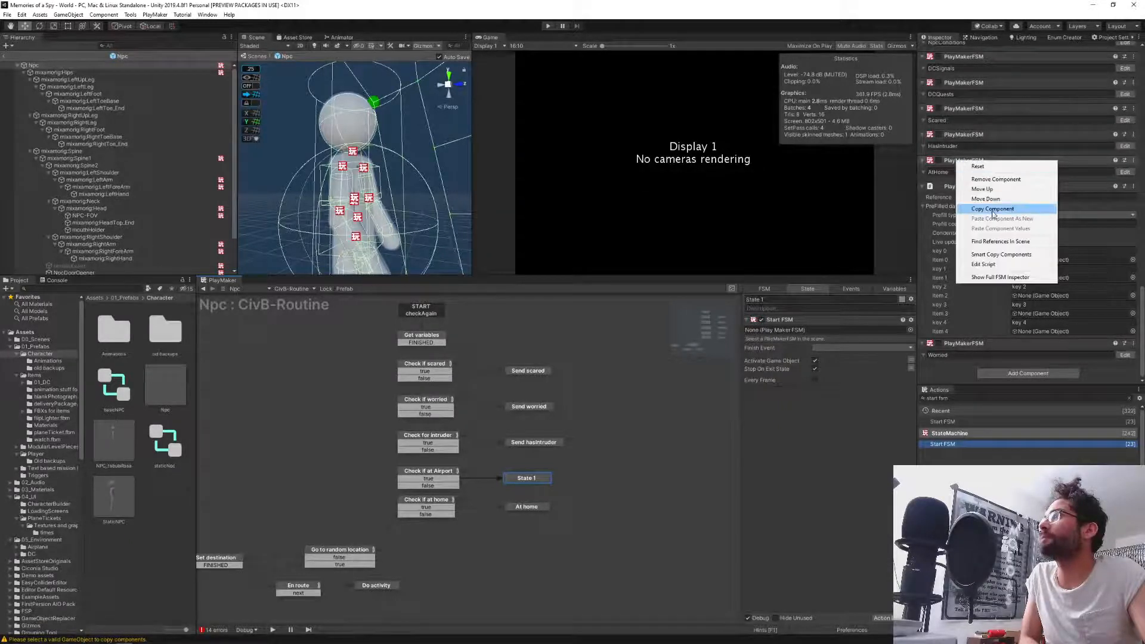
pyautogui.click(993, 209)
pyautogui.rightClick(953, 160)
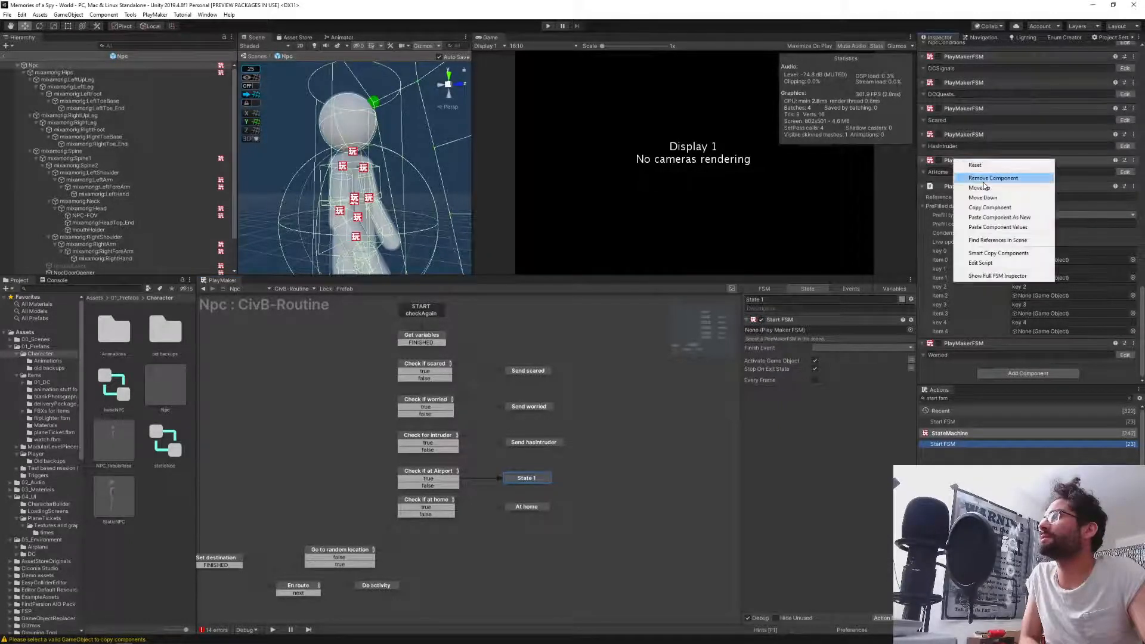
pyautogui.click(1000, 217)
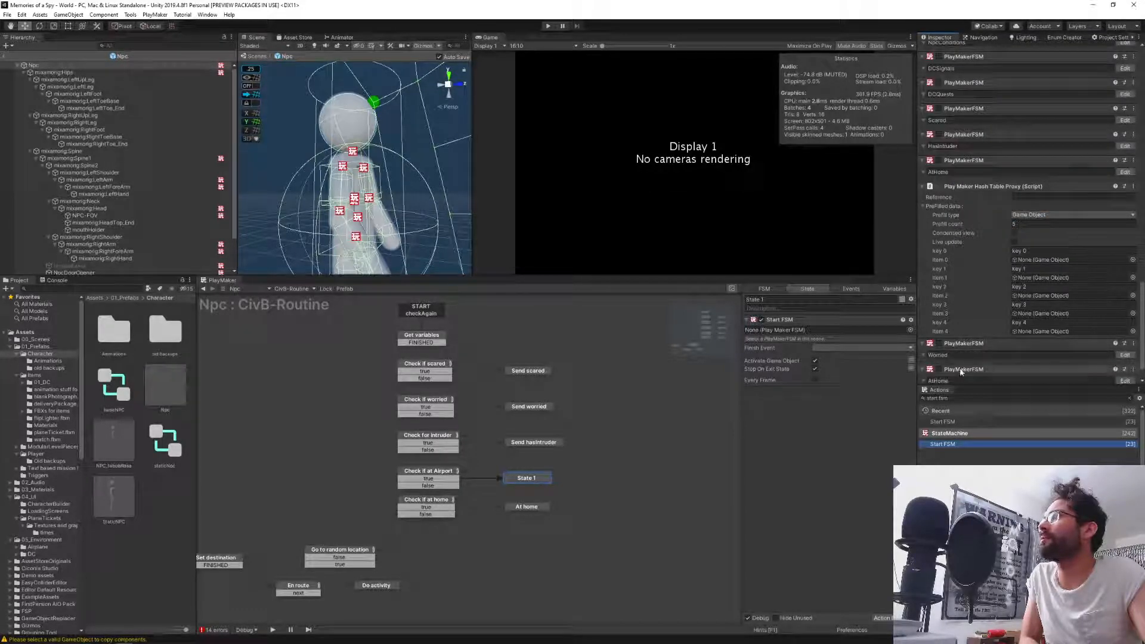
pyautogui.click(957, 380)
pyautogui.write('A')
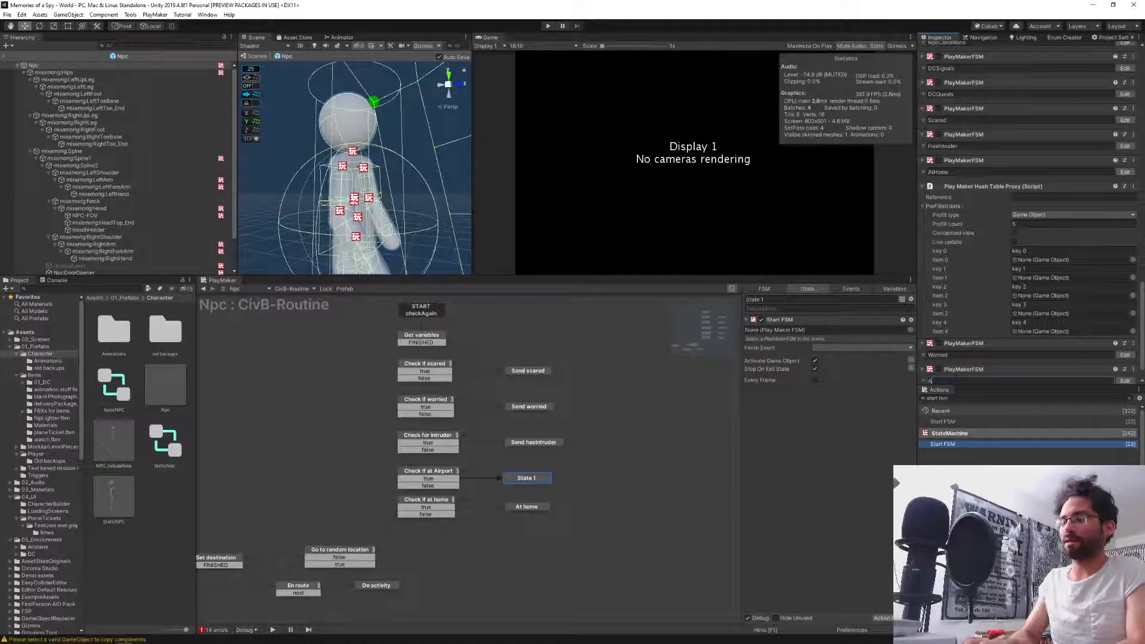
pyautogui.write('tAirport')
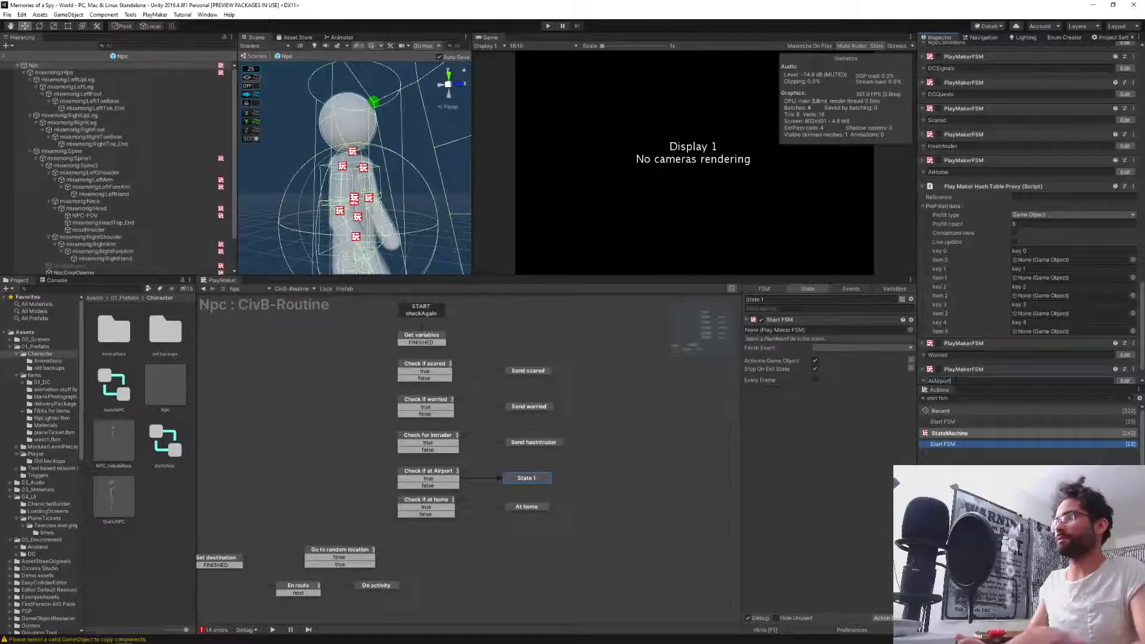
pyautogui.press('Return')
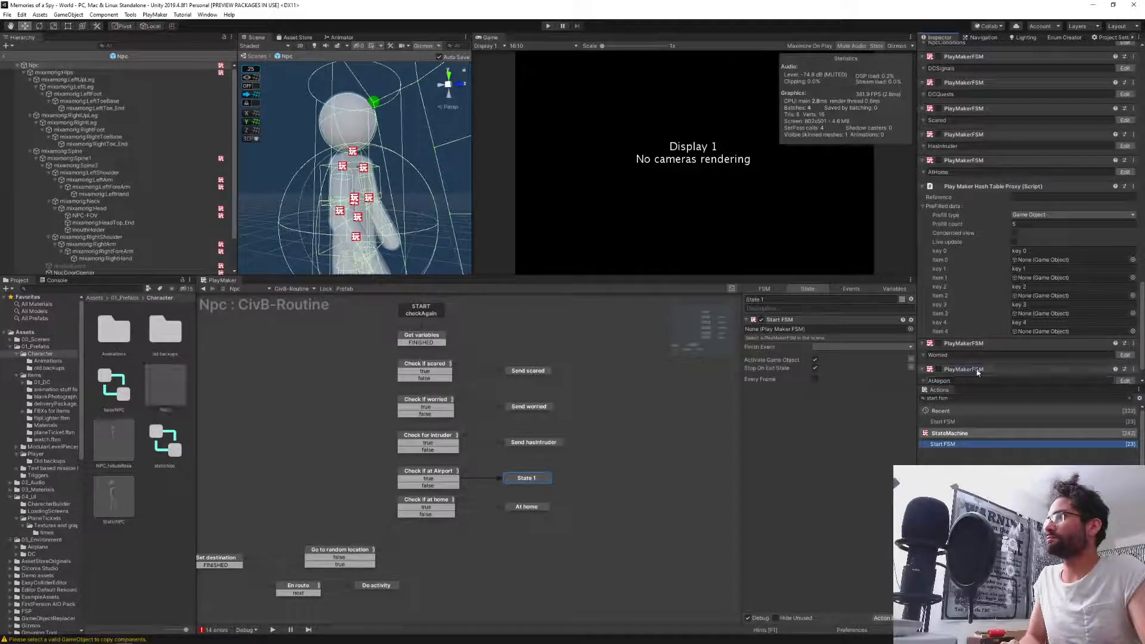
# Move the AtAirport FSM component directly below AtHome, above the Hash Table Proxy script.
pyautogui.click(958, 370)
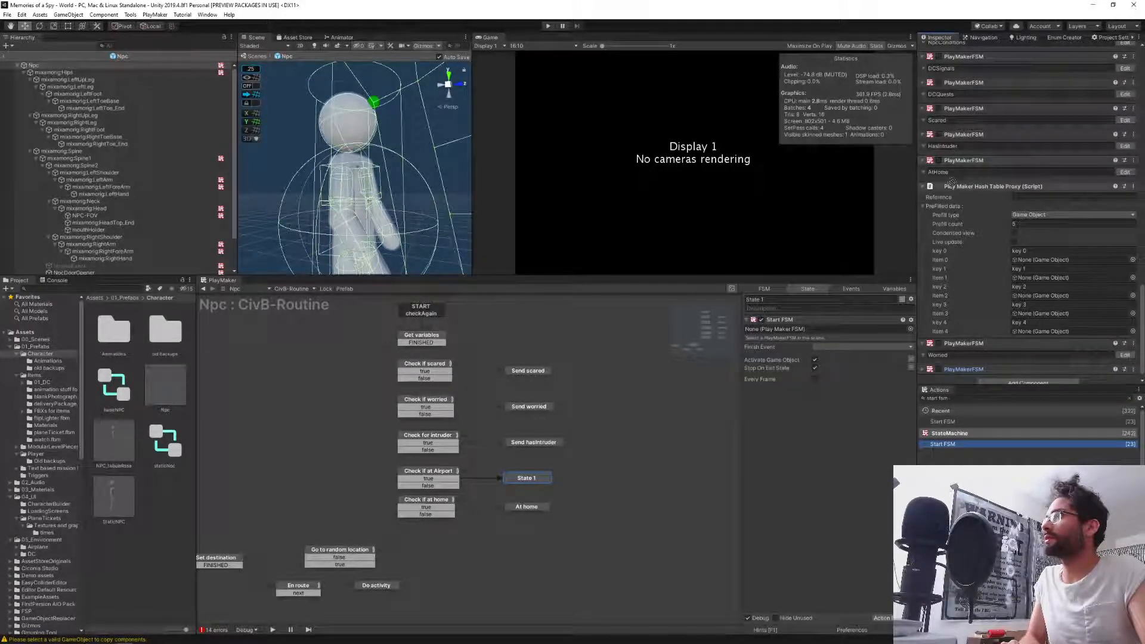
pyautogui.moveTo(952, 182); pyautogui.dragTo(951, 182)
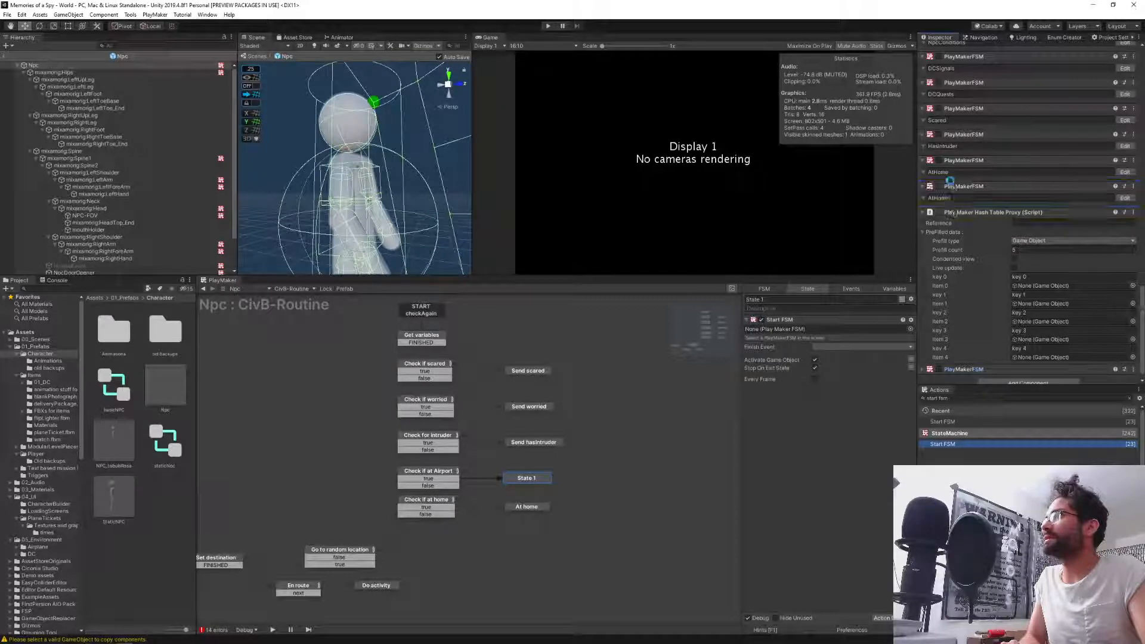
pyautogui.scroll(6, 949, 158)
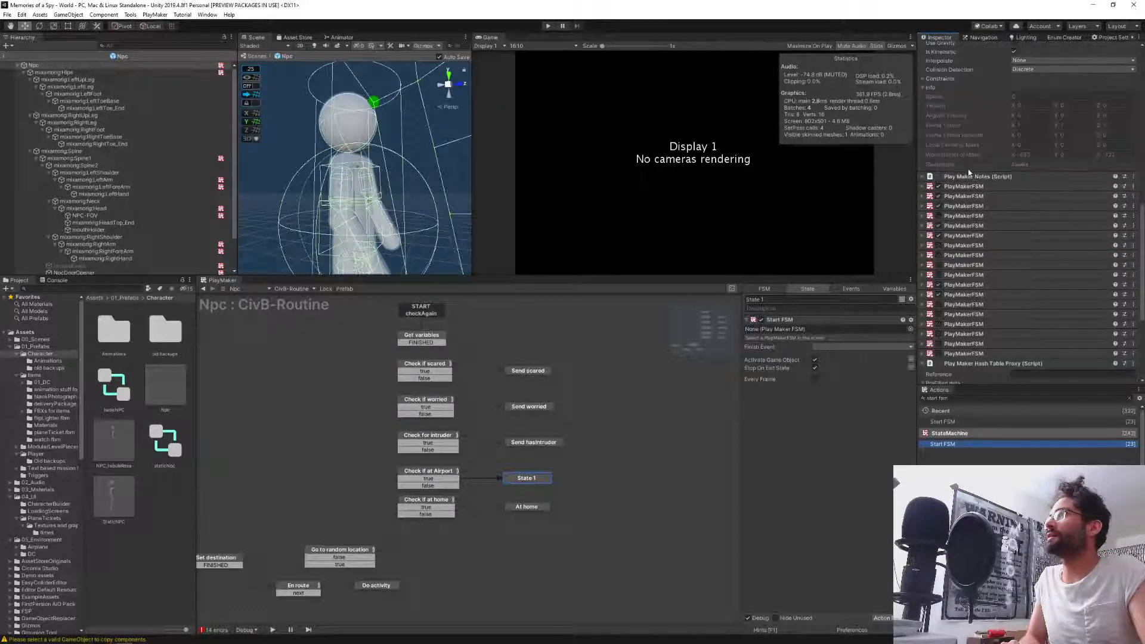
# Expand the Npc's collapsed PlayMaker FSM components, including NpcHealth, NpcVision, NpcHearing, Scared, HasIntruder, AtHome and AtAirport.
pyautogui.click(923, 187)
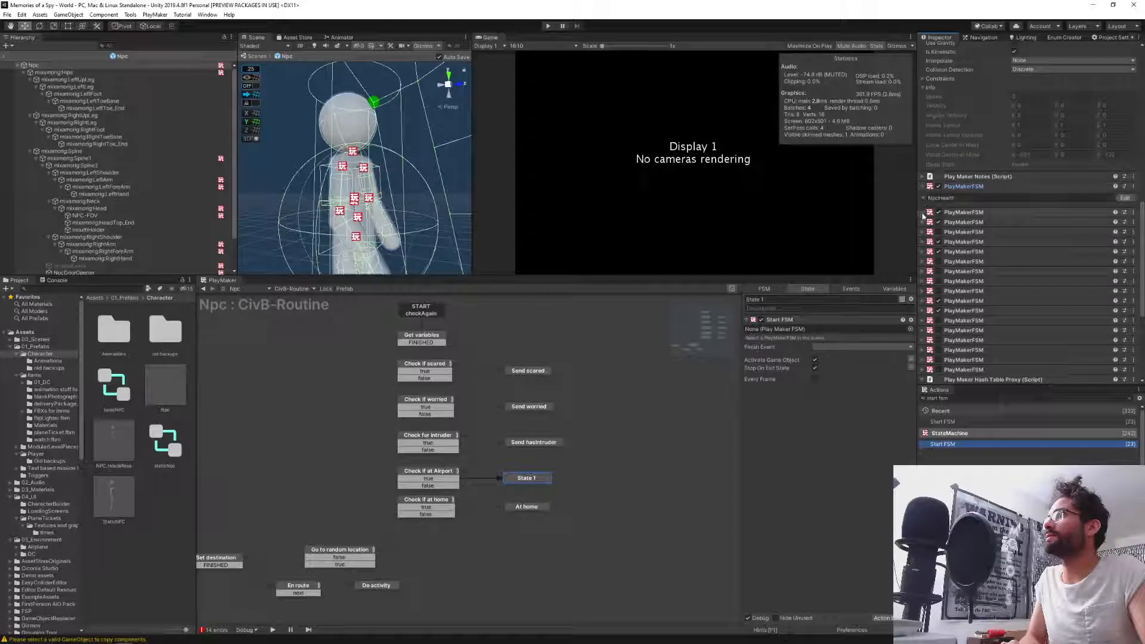
pyautogui.click(924, 212)
pyautogui.click(923, 245)
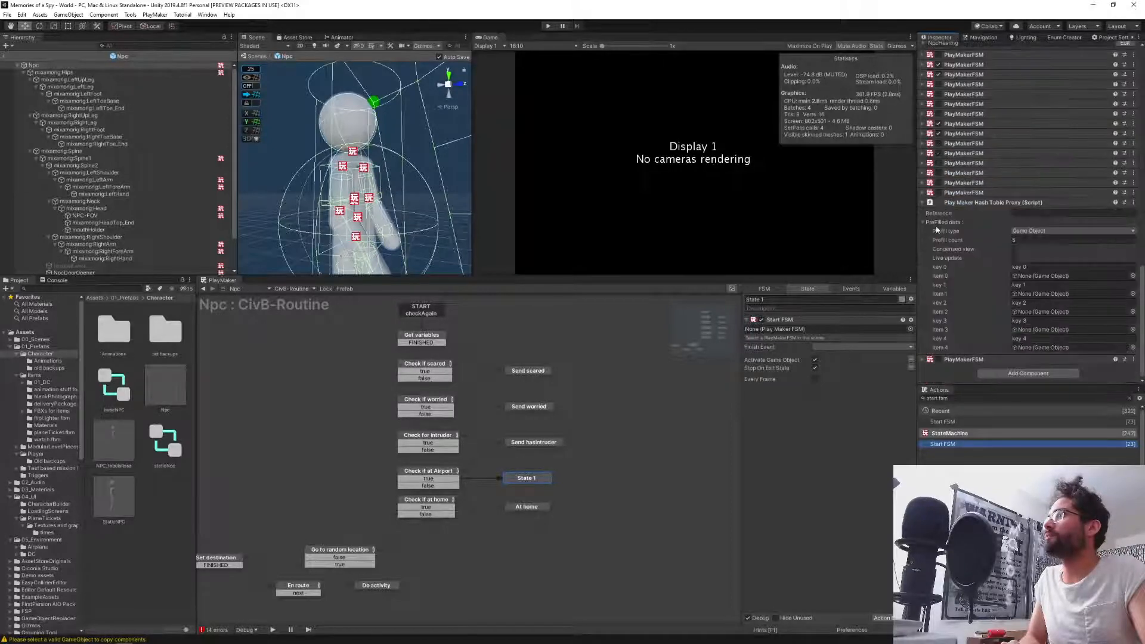
pyautogui.scroll(-2, 931, 234)
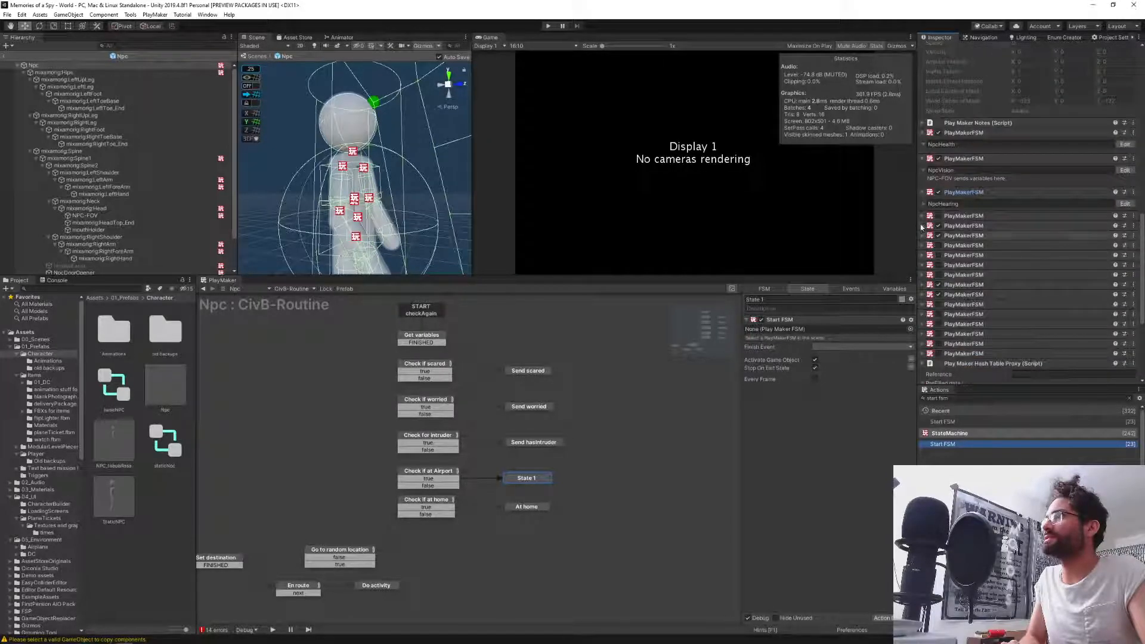
pyautogui.click(923, 354)
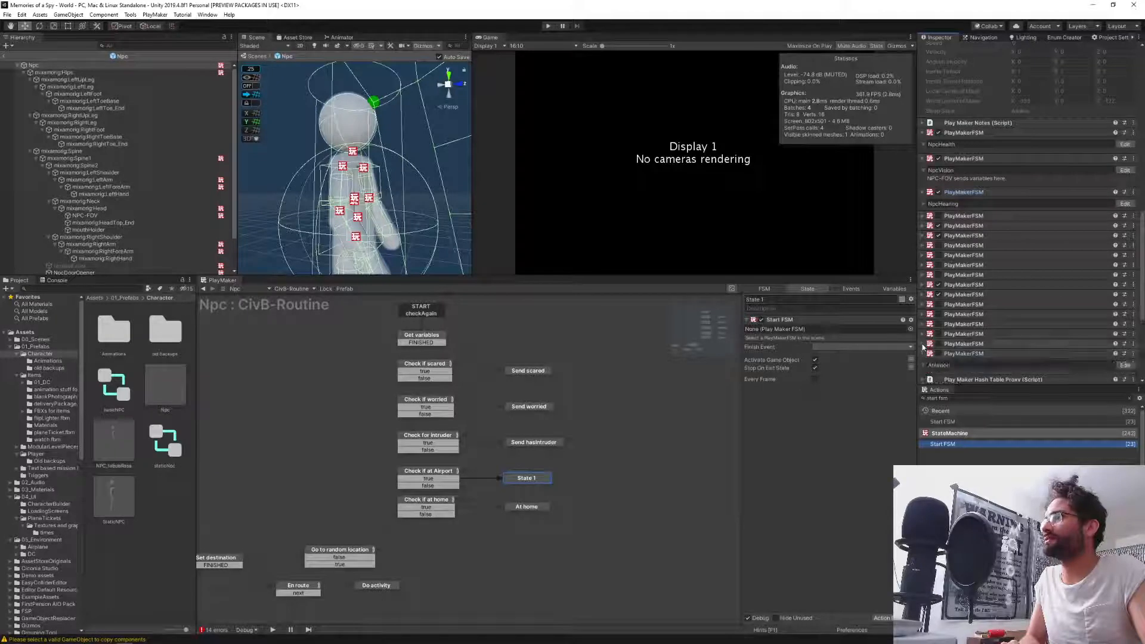
pyautogui.click(923, 344)
pyautogui.click(924, 335)
pyautogui.scroll(-6, 924, 326)
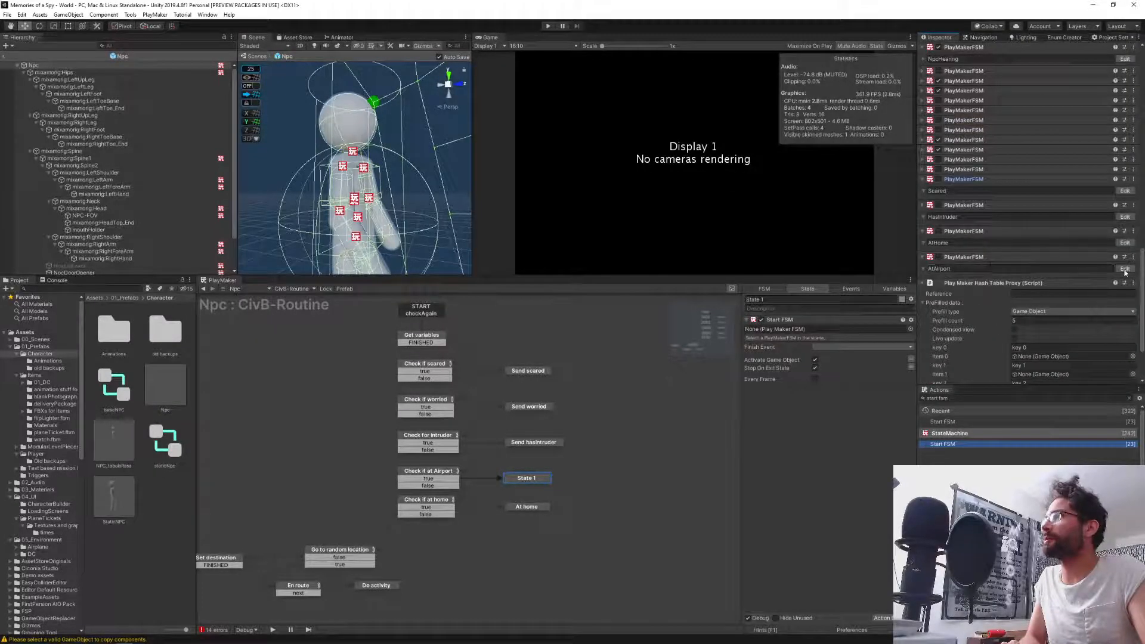
# Check the states and variables of the copied AtAirport FSM and remove that component from the Npc.
pyautogui.click(1125, 269)
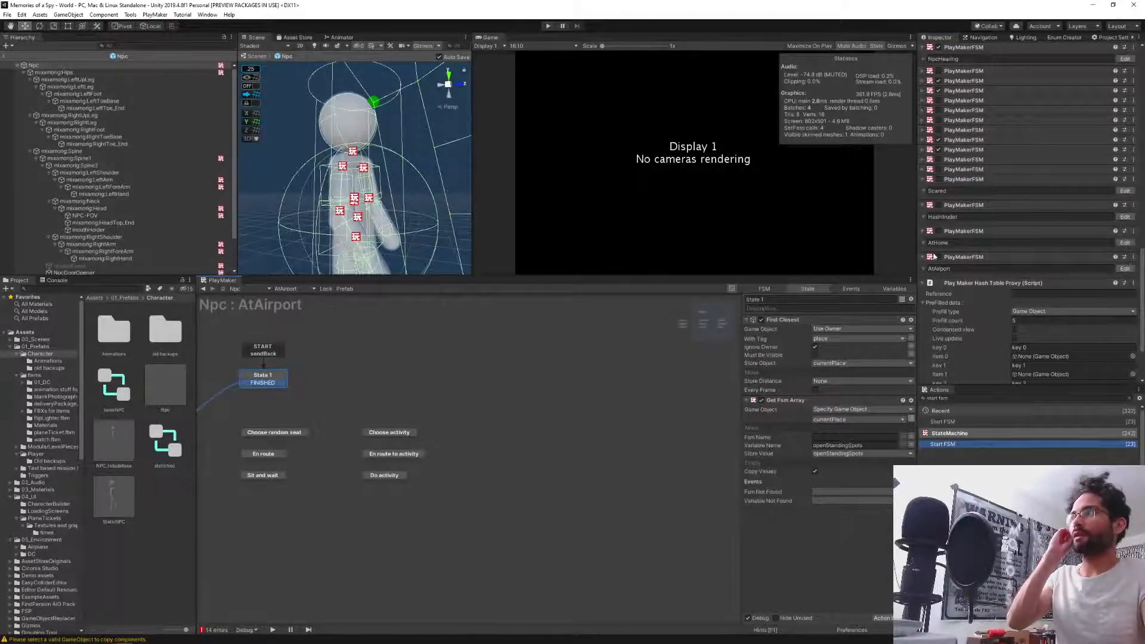
pyautogui.click(957, 267)
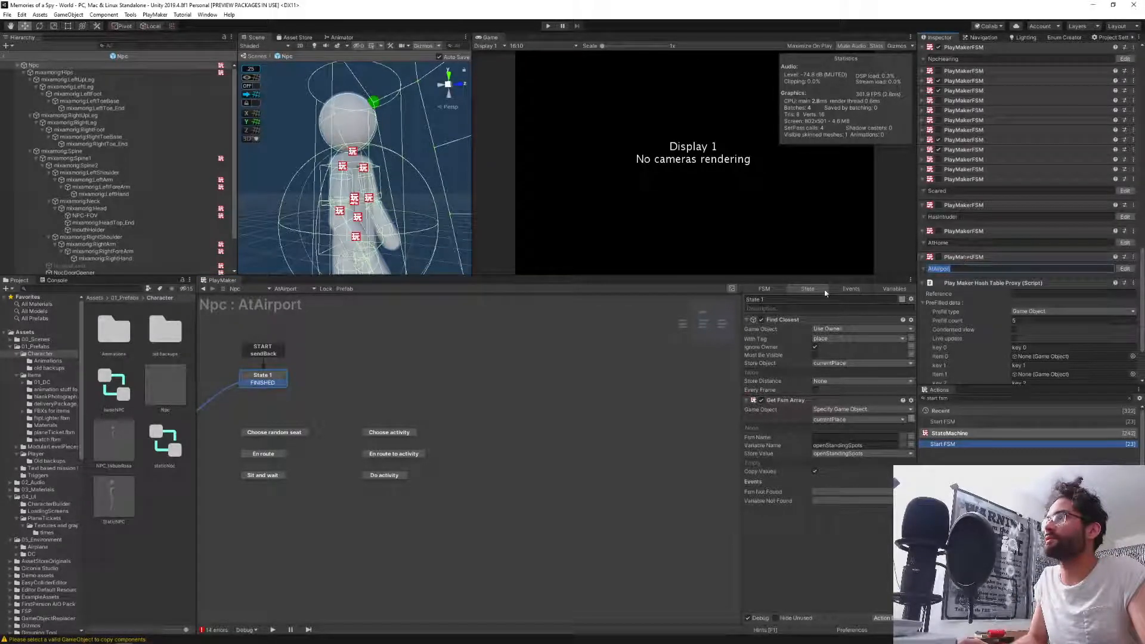
pyautogui.click(886, 291)
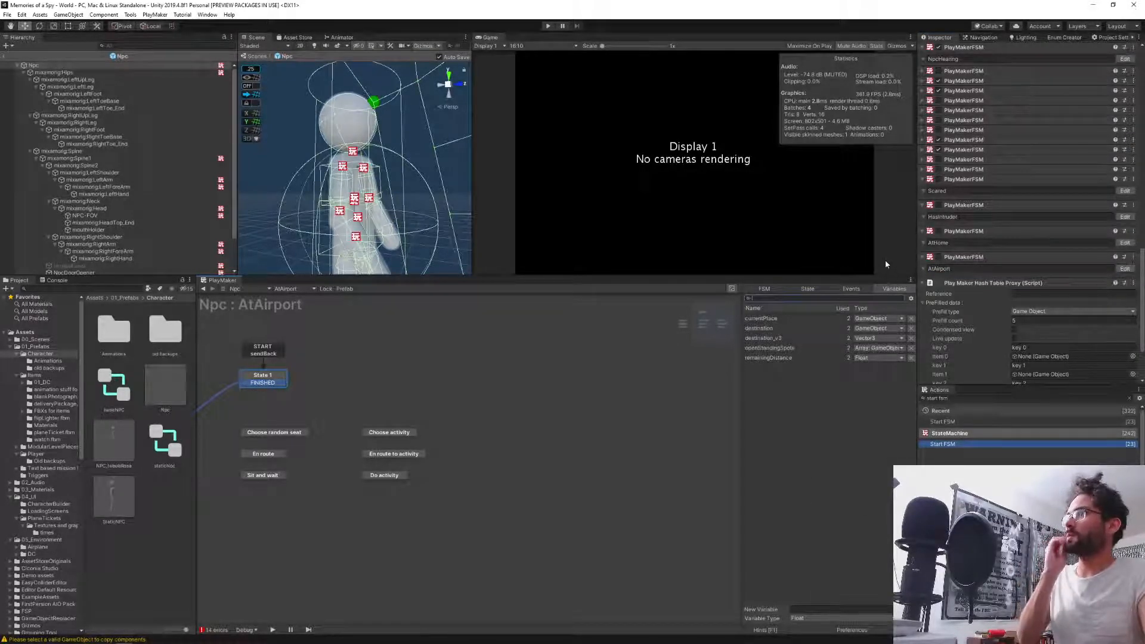
pyautogui.rightClick(960, 258)
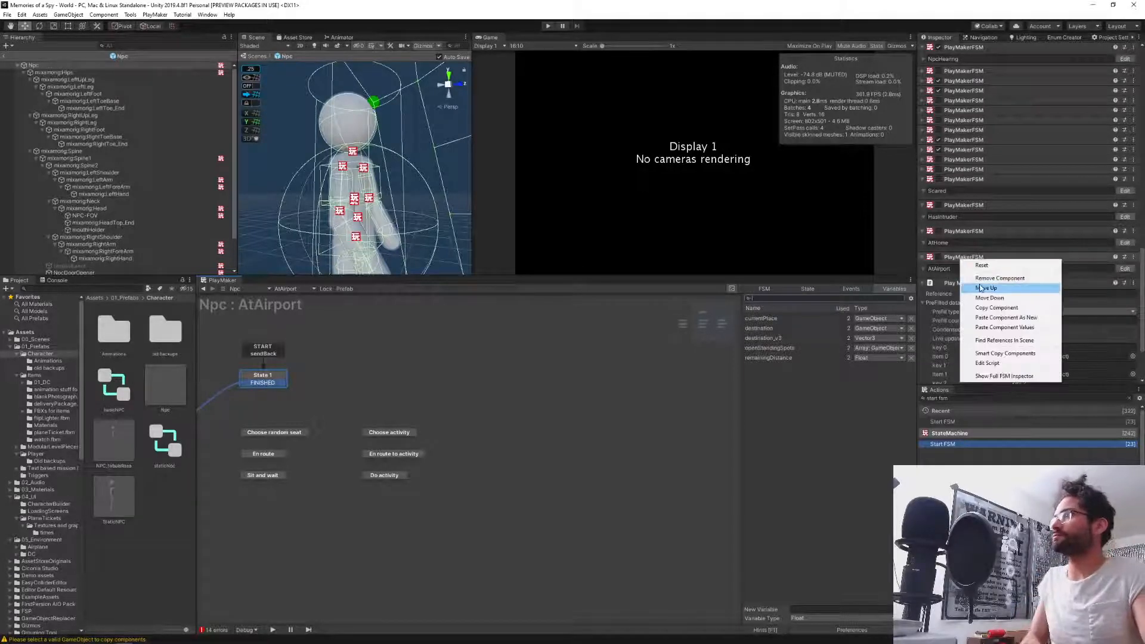
pyautogui.click(978, 276)
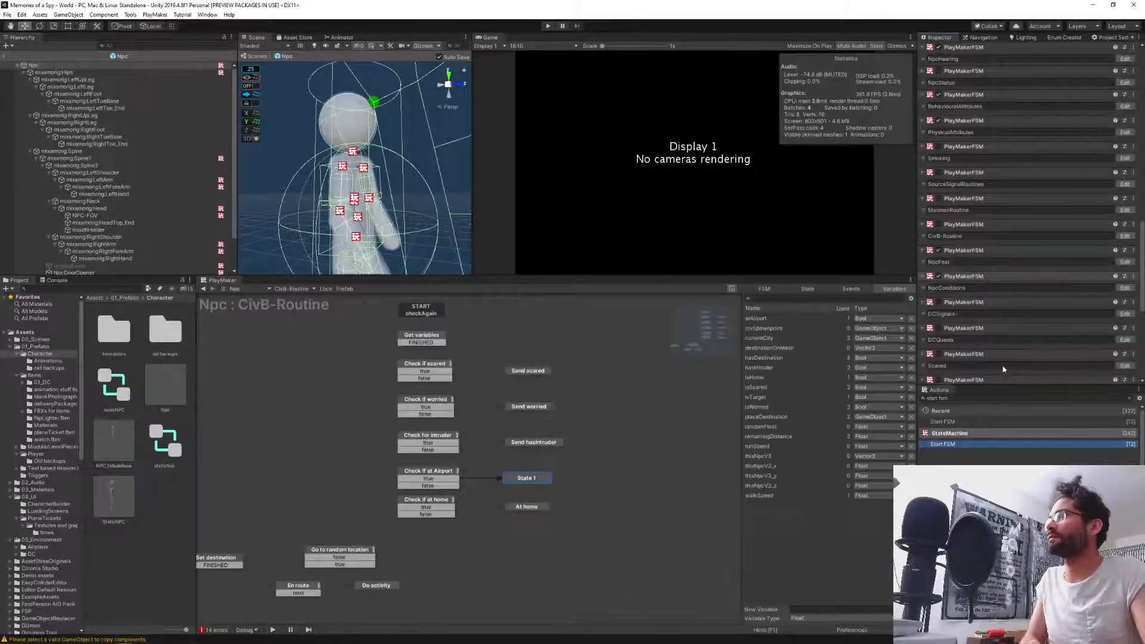
# Add a fresh PlayMakerFSM component to the Npc, name it AtAirport and disable it.
pyautogui.scroll(-10, 995, 334)
pyautogui.click(1011, 374)
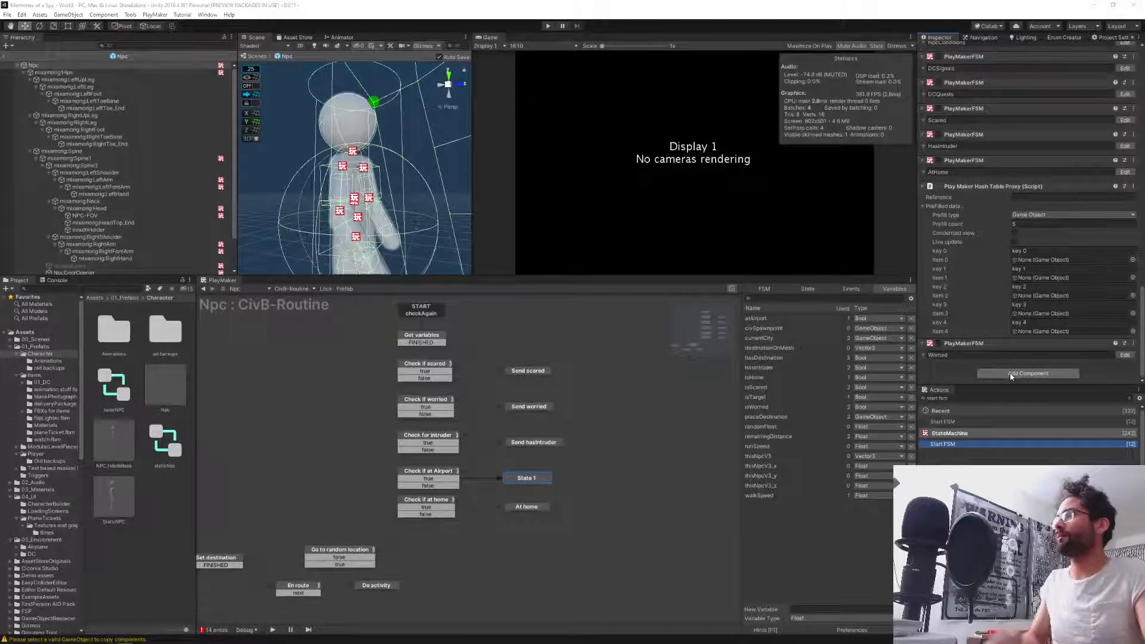
pyautogui.write('fsm')
pyautogui.press('Down')
pyautogui.press('Down')
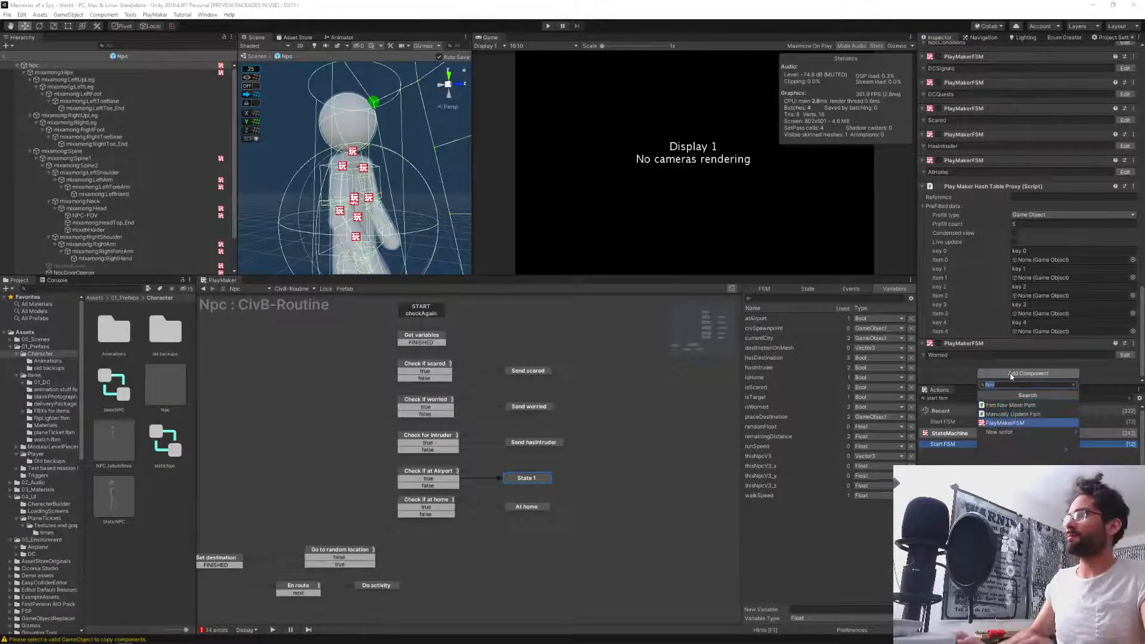
pyautogui.press('Return')
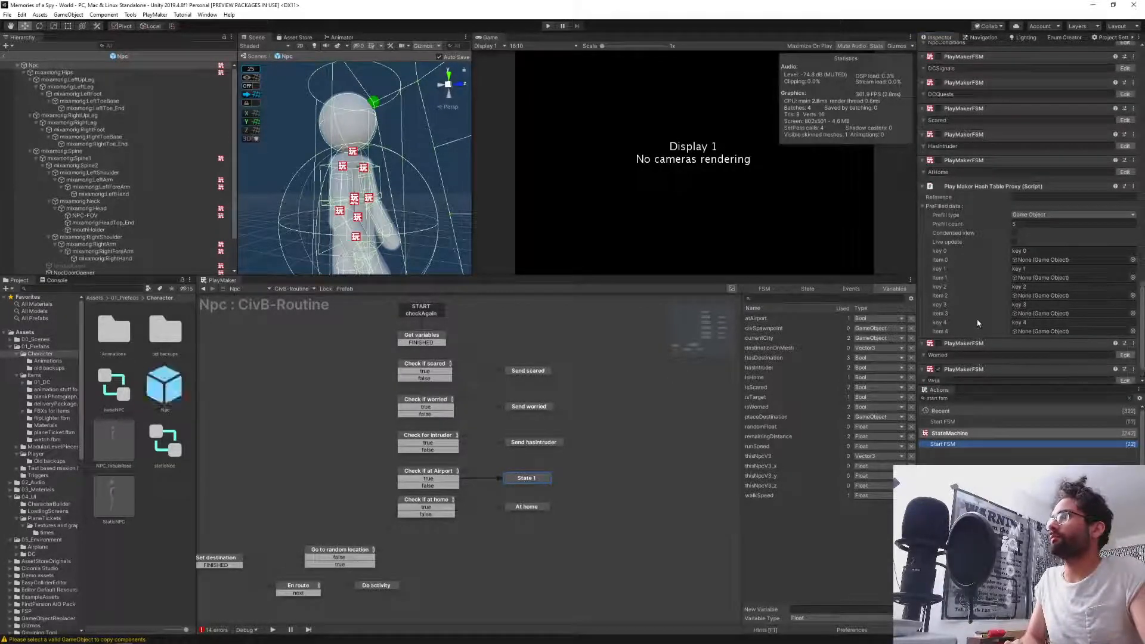
pyautogui.click(953, 355)
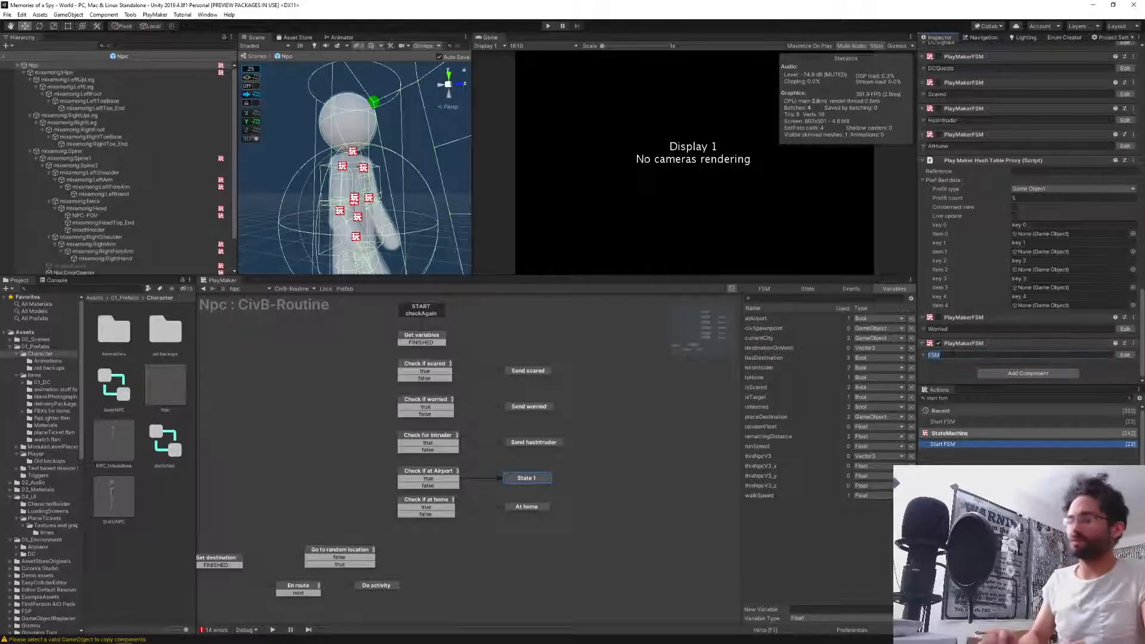
pyautogui.write('AtAirport')
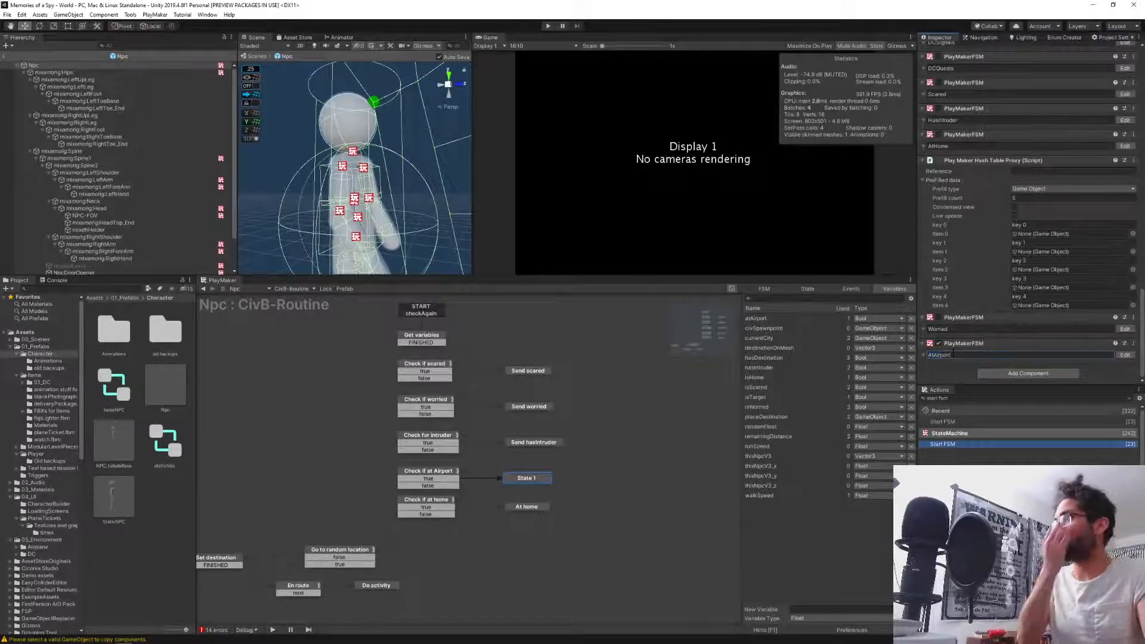
pyautogui.click(938, 344)
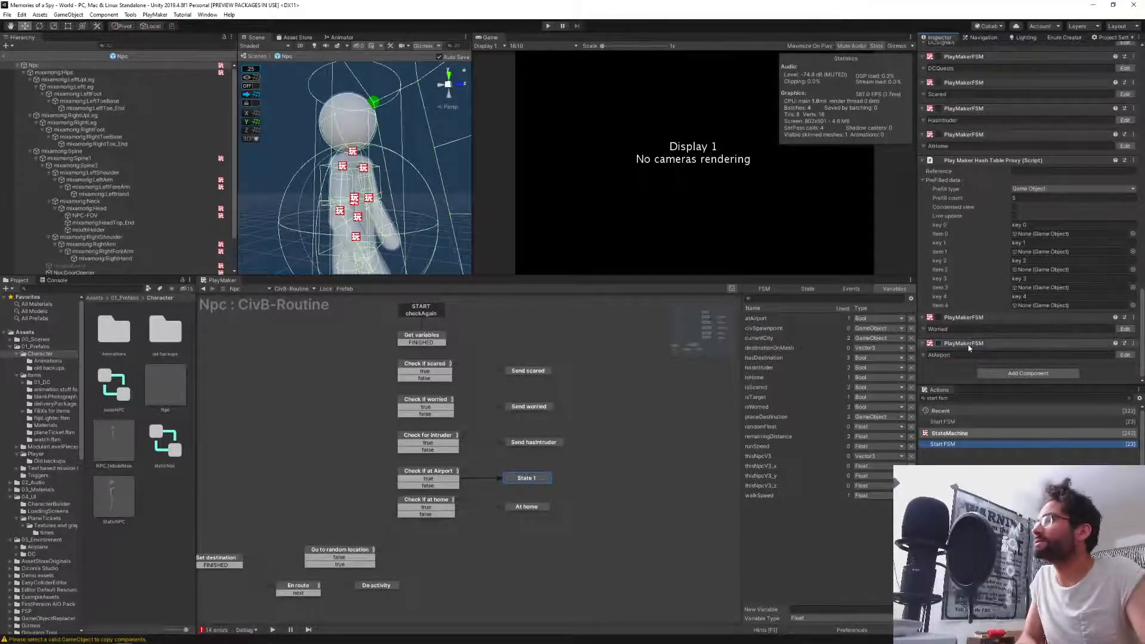
# Open the new AtAirport FSM for editing, add State 2 below State 1 and link State 1's FINISHED transition to it.
pyautogui.click(1124, 355)
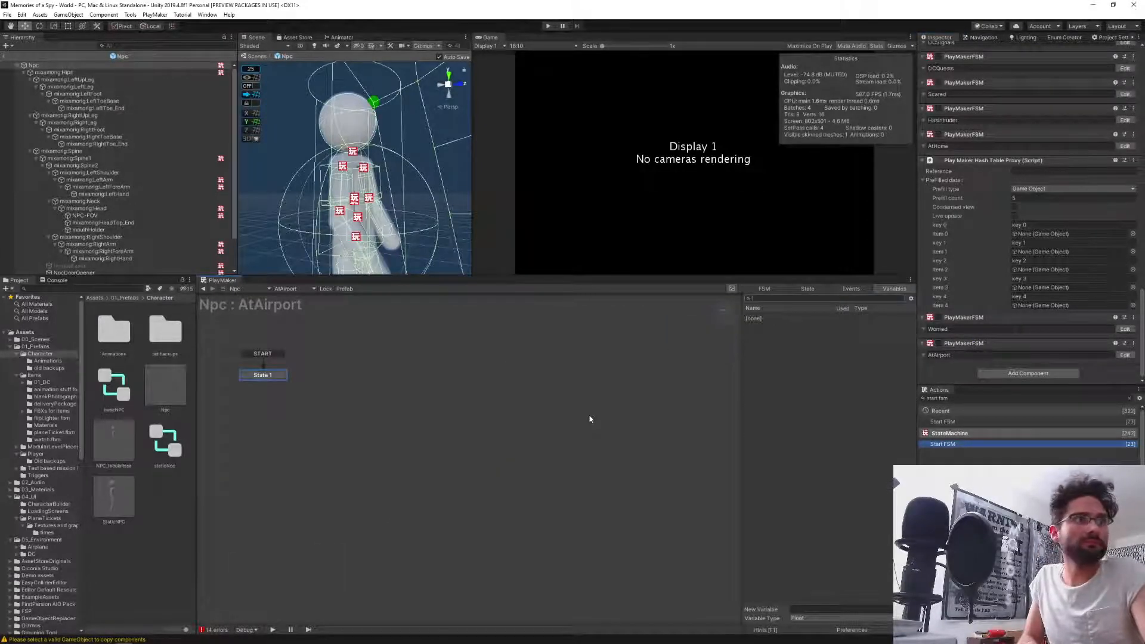
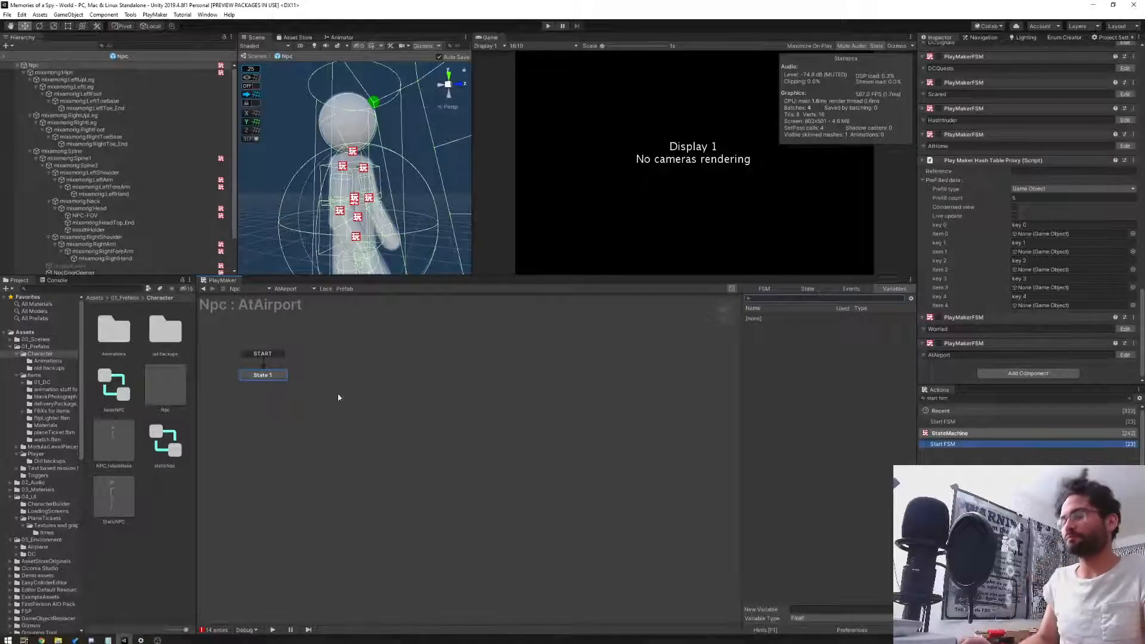
pyautogui.moveTo(245, 376); pyautogui.dragTo(387, 368)
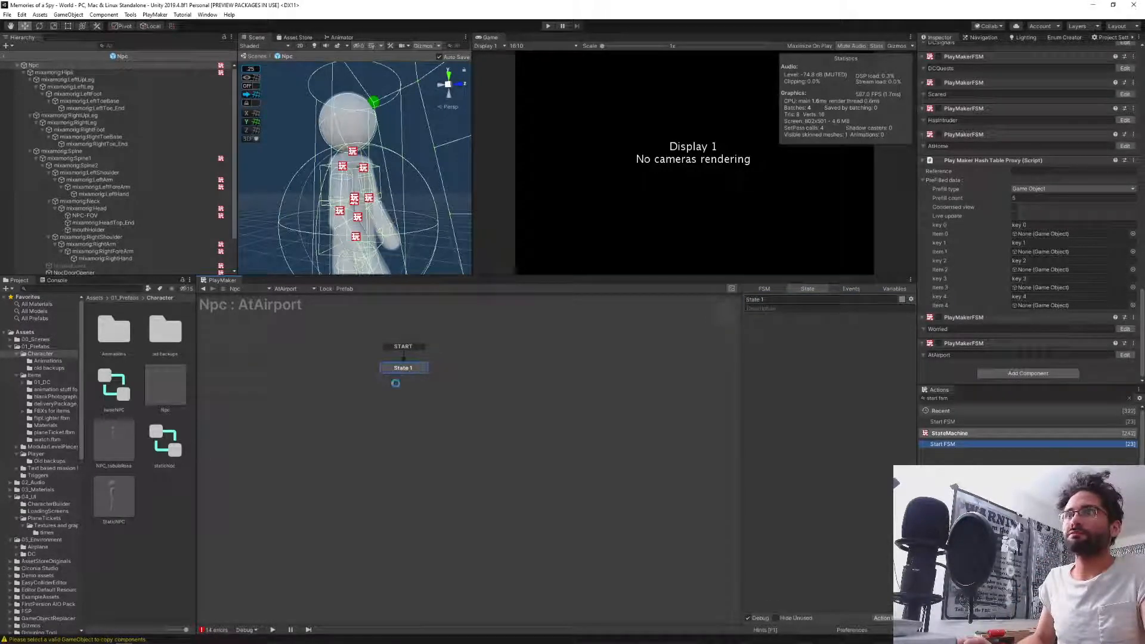
pyautogui.keyDown('ctrl'); pyautogui.click(403, 376); pyautogui.keyUp('ctrl')
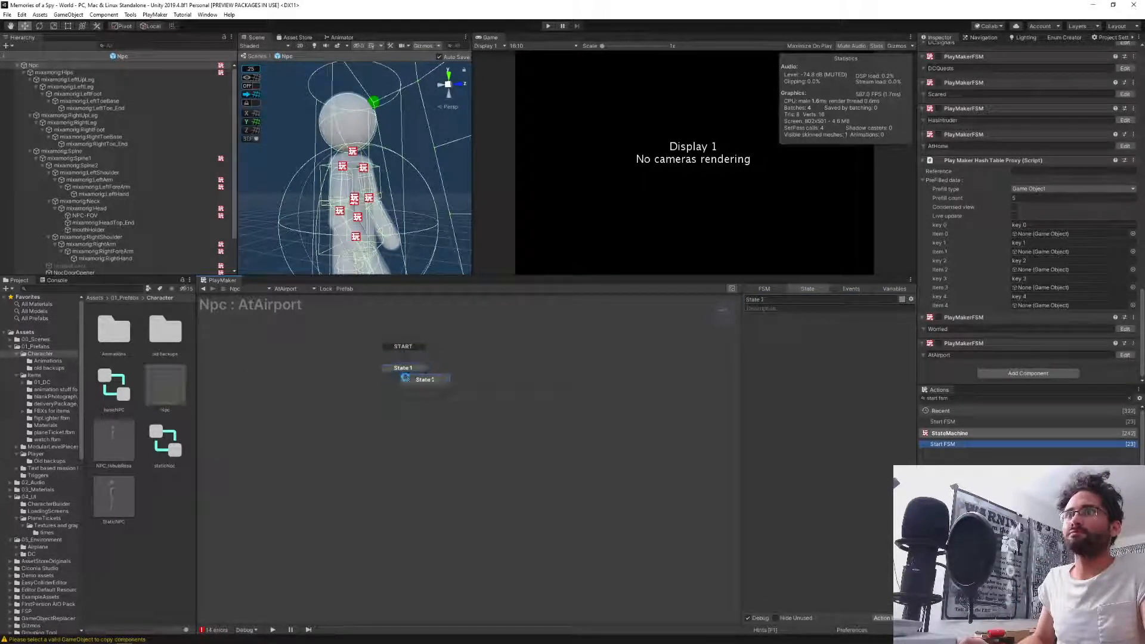
pyautogui.moveTo(421, 384); pyautogui.dragTo(401, 405)
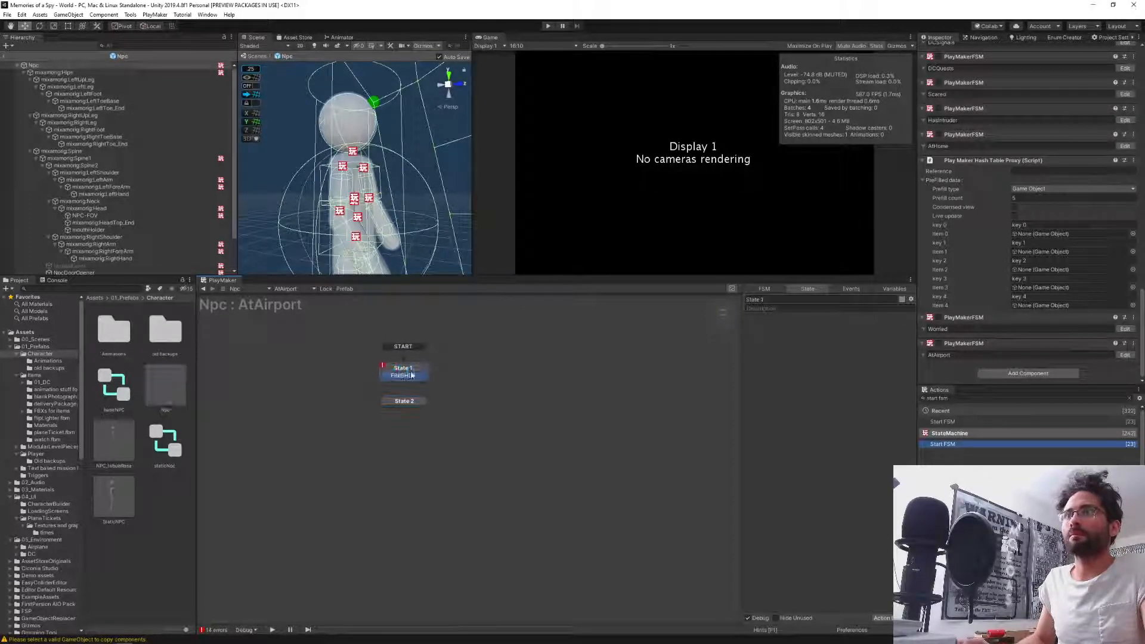
pyautogui.click(398, 371)
pyautogui.moveTo(396, 377); pyautogui.dragTo(403, 403)
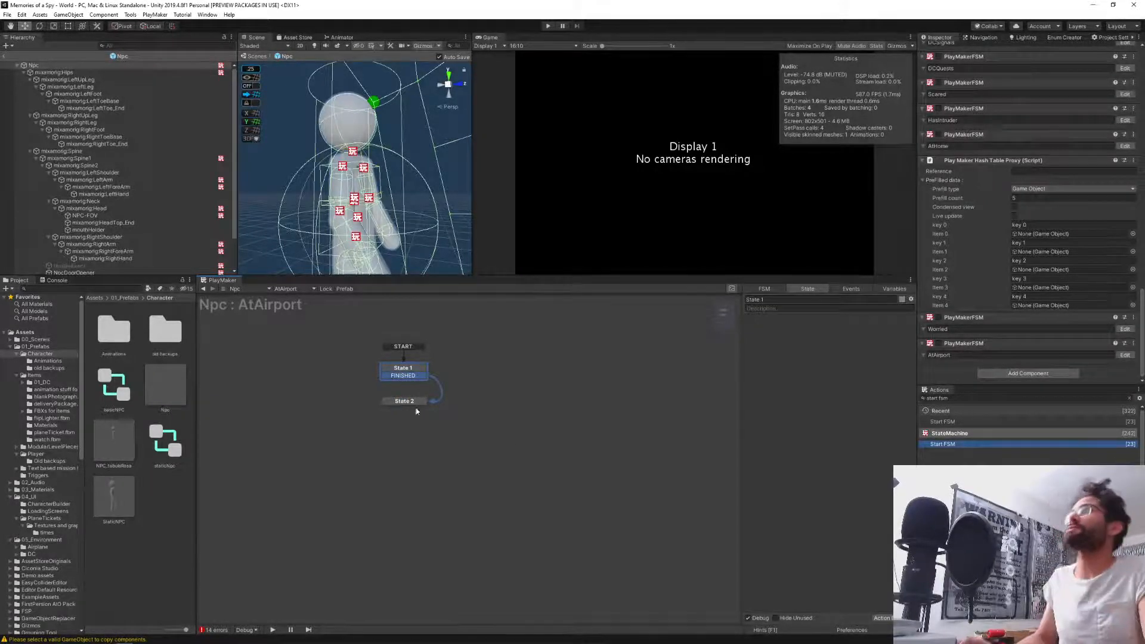
# Look through the Npc's full list of PlayMaker FSM components.
pyautogui.scroll(10, 1133, 369)
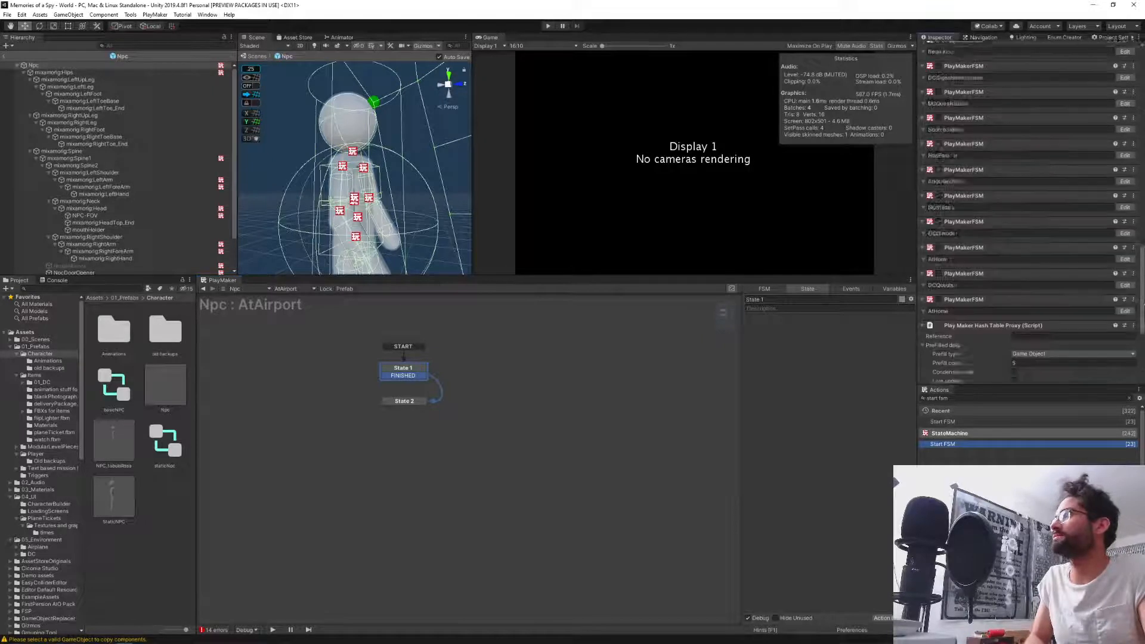
pyautogui.scroll(6, 1143, 263)
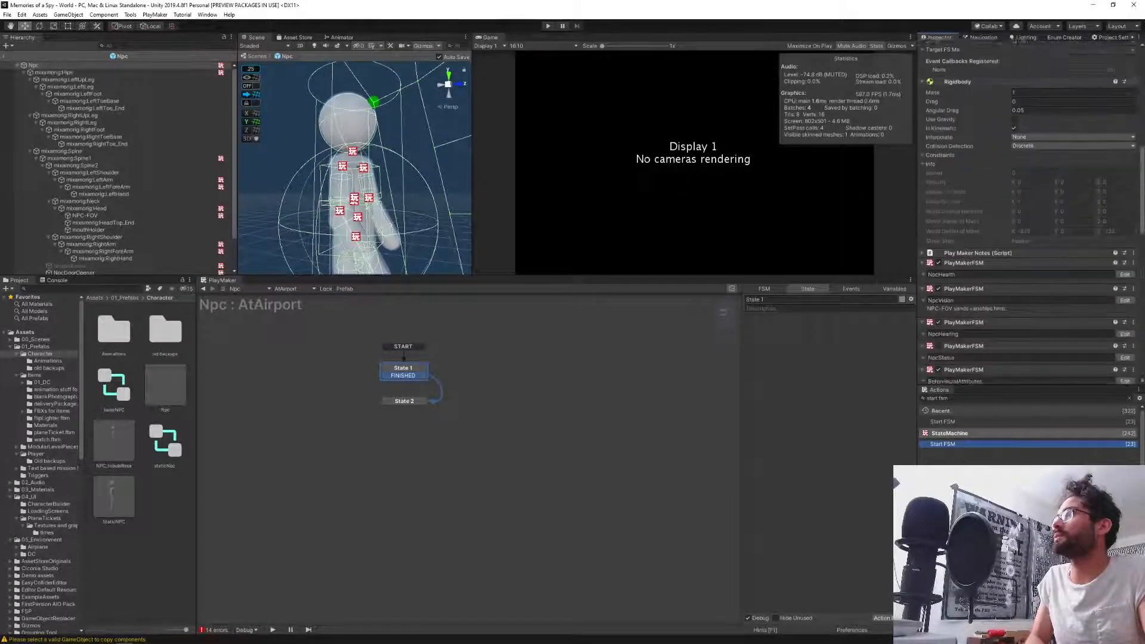
pyautogui.scroll(-15, 1143, 263)
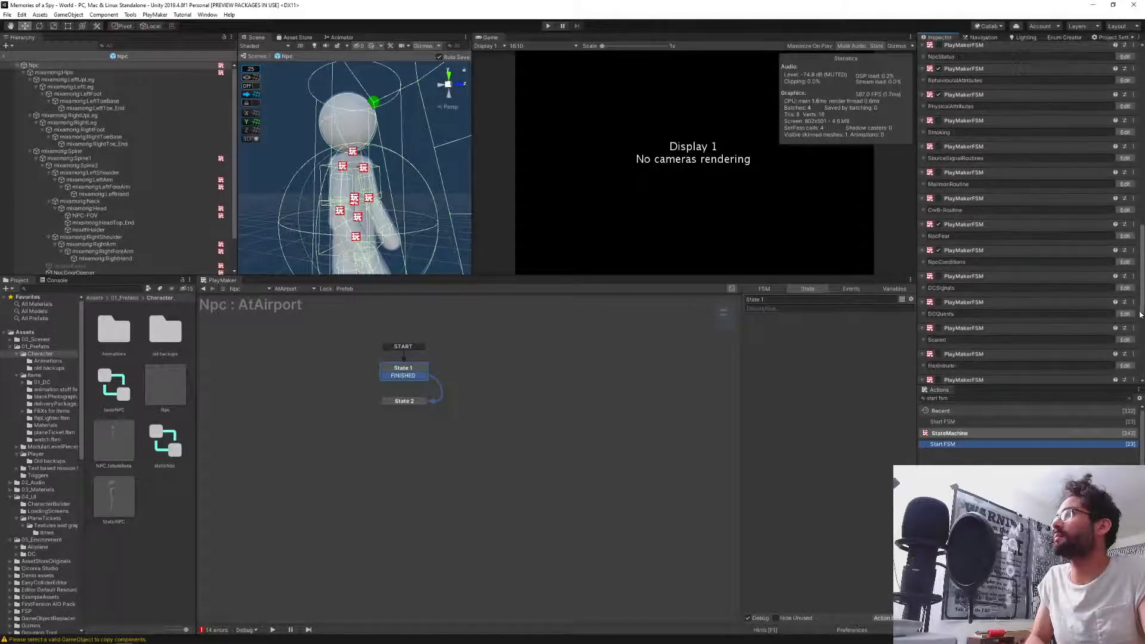
pyautogui.scroll(5, 1143, 303)
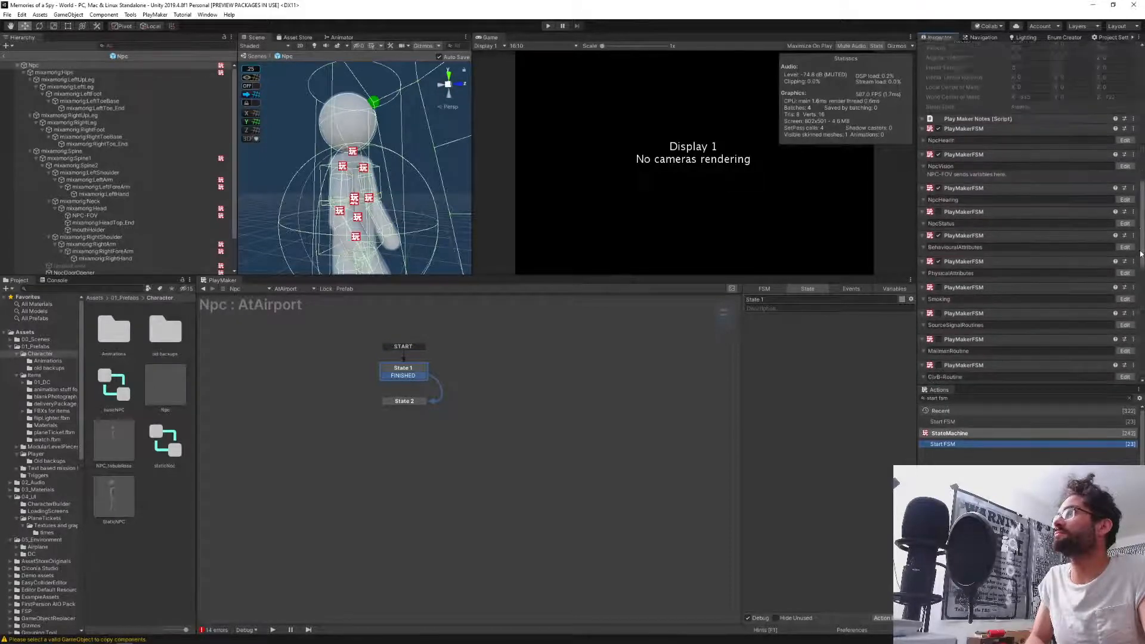
pyautogui.scroll(-8, 1138, 312)
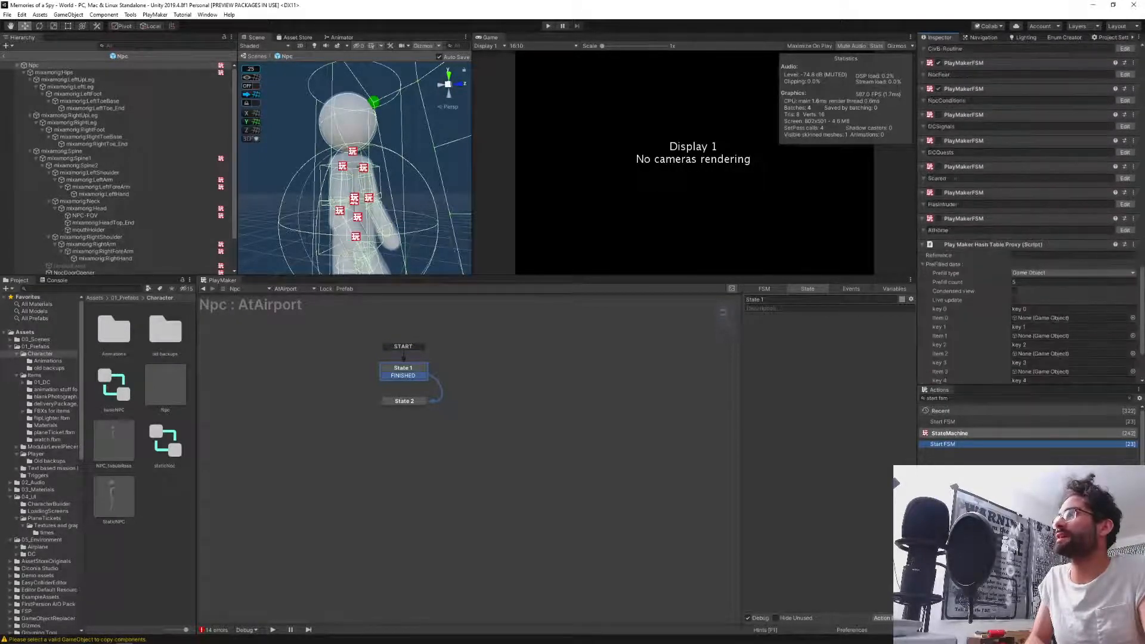
pyautogui.scroll(6, 1143, 297)
pyautogui.moveTo(1143, 297); pyautogui.dragTo(1143, 375)
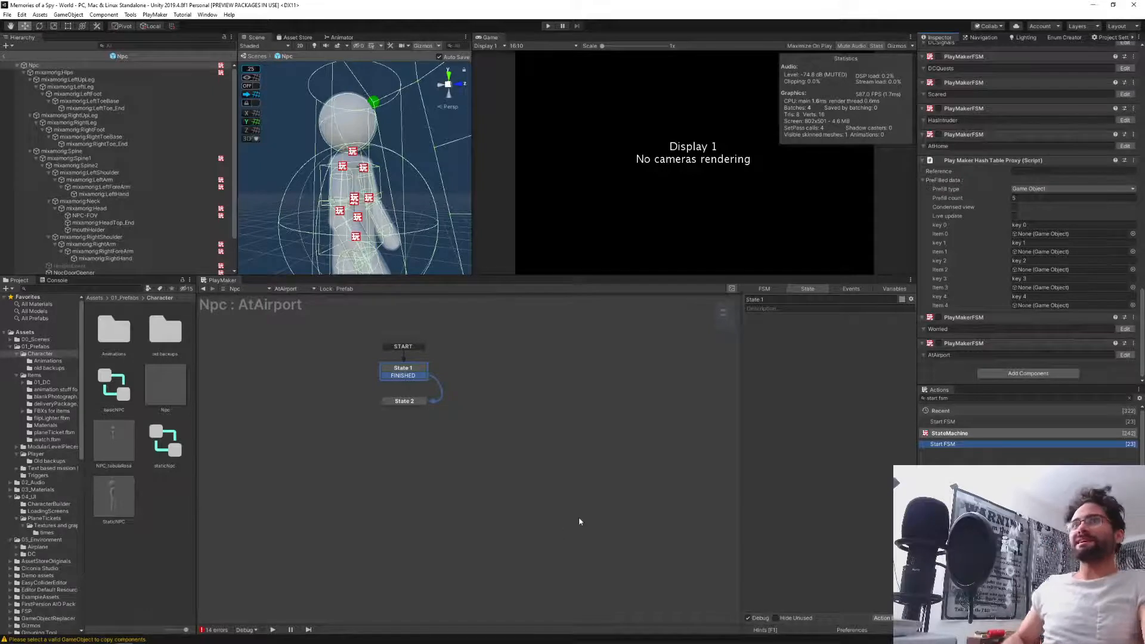
# Align the AtAirport states so State 2 sits directly beneath State 1, leaving State 2 without an outgoing transition.
pyautogui.click(407, 404)
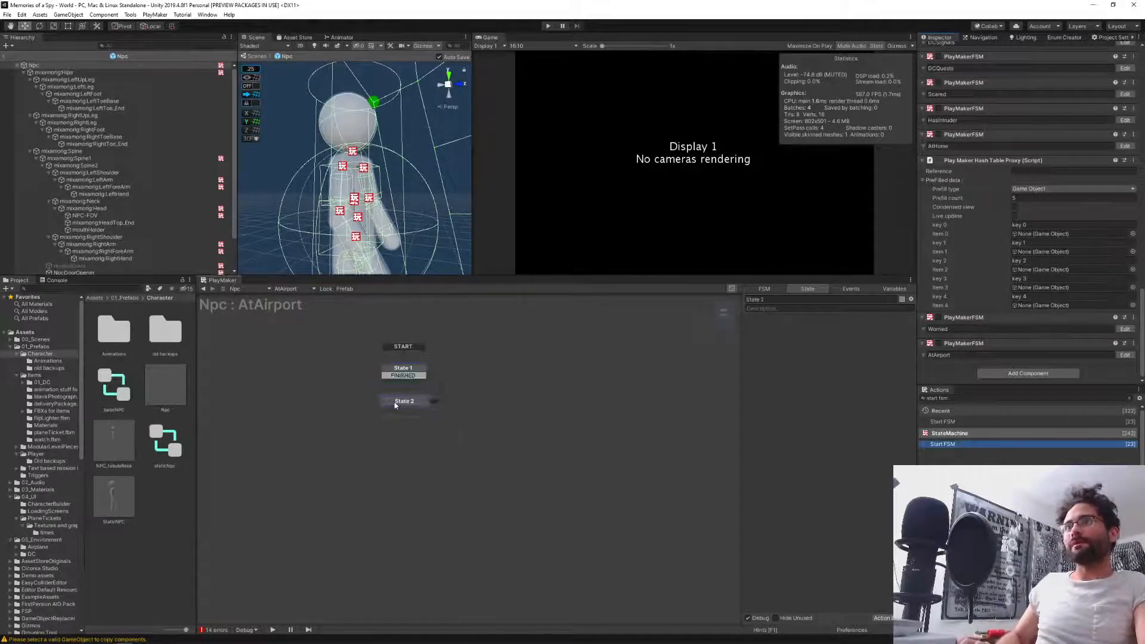
pyautogui.moveTo(399, 380); pyautogui.dragTo(433, 382)
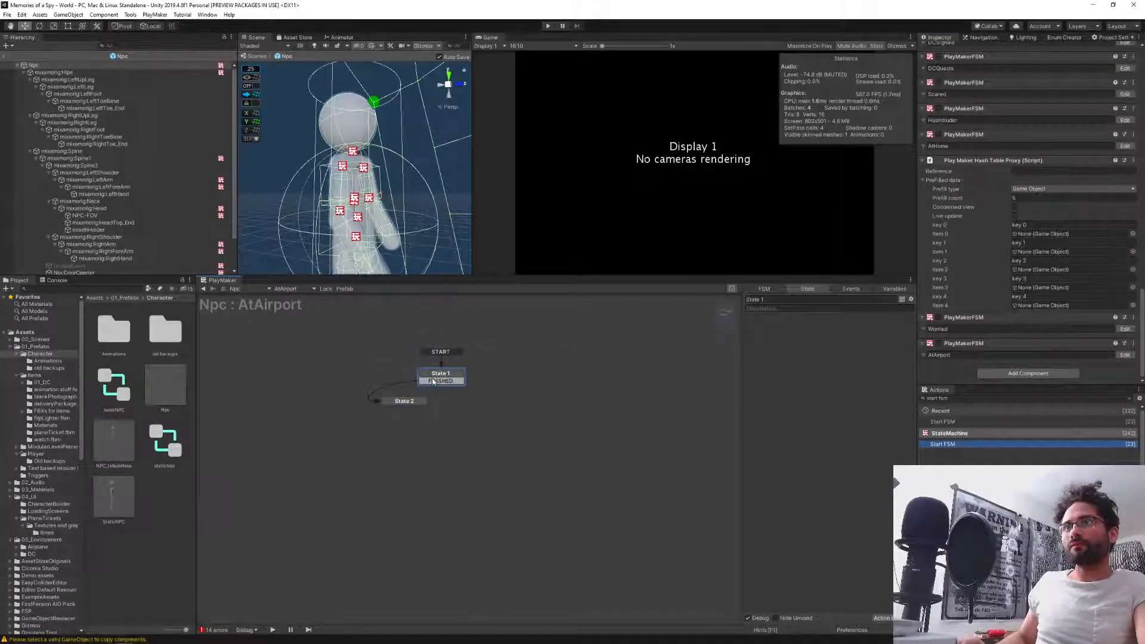
pyautogui.click(389, 405)
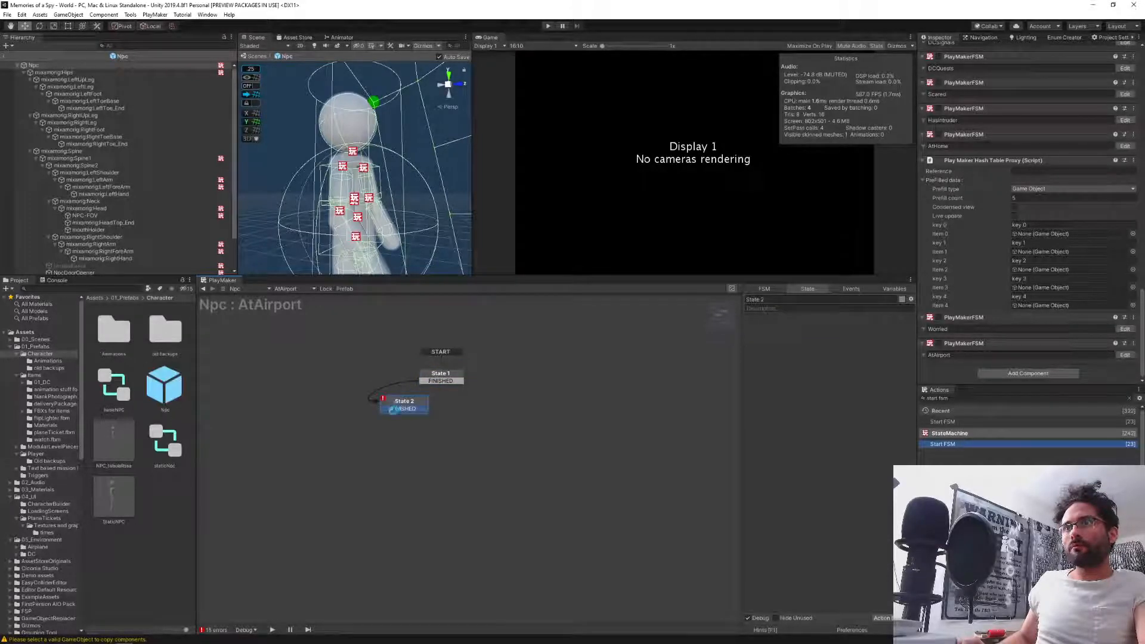
pyautogui.rightClick(396, 409)
pyautogui.click(440, 537)
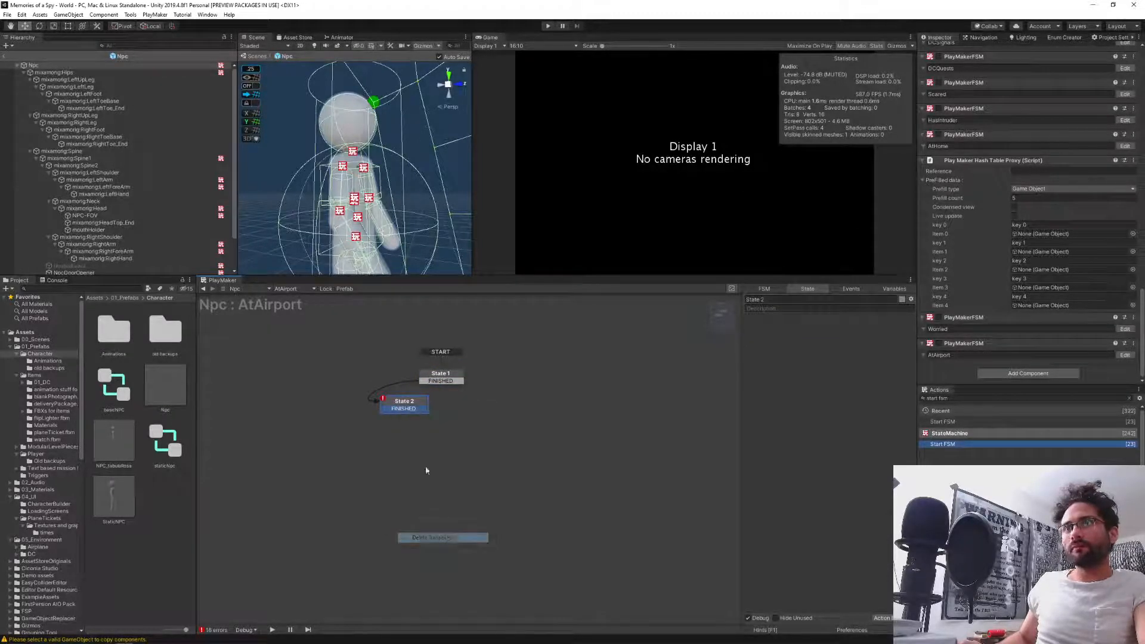
pyautogui.moveTo(428, 404); pyautogui.dragTo(453, 395)
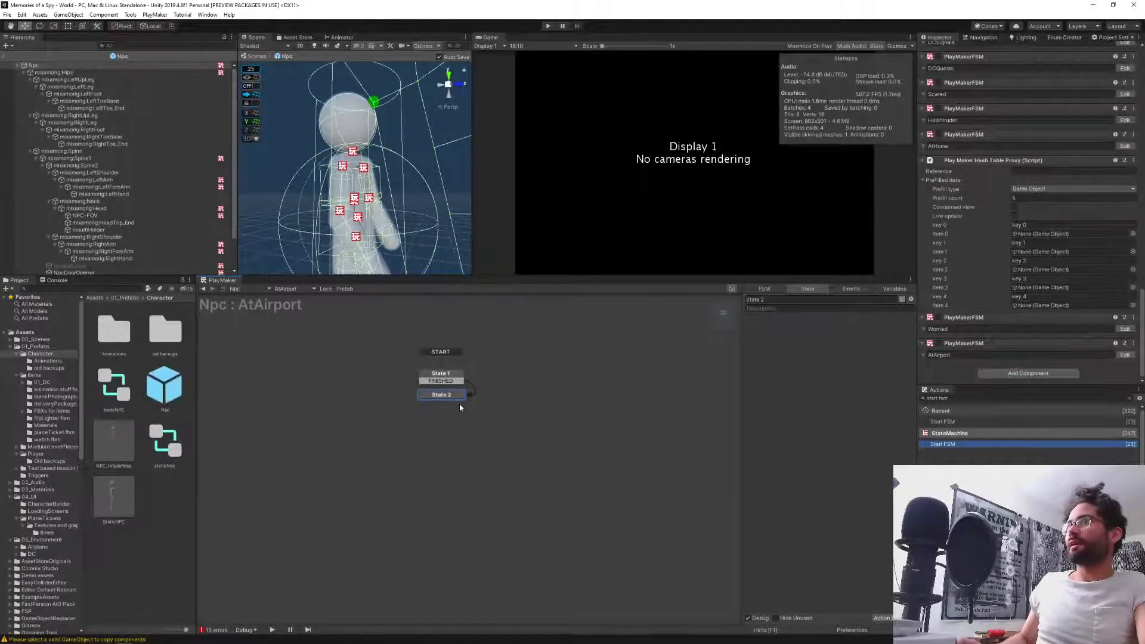
# Deselect the Npc object in the hierarchy with its AtAirport FSM still open in the graph.
pyautogui.moveTo(377, 442); pyautogui.dragTo(465, 459, button='middle')
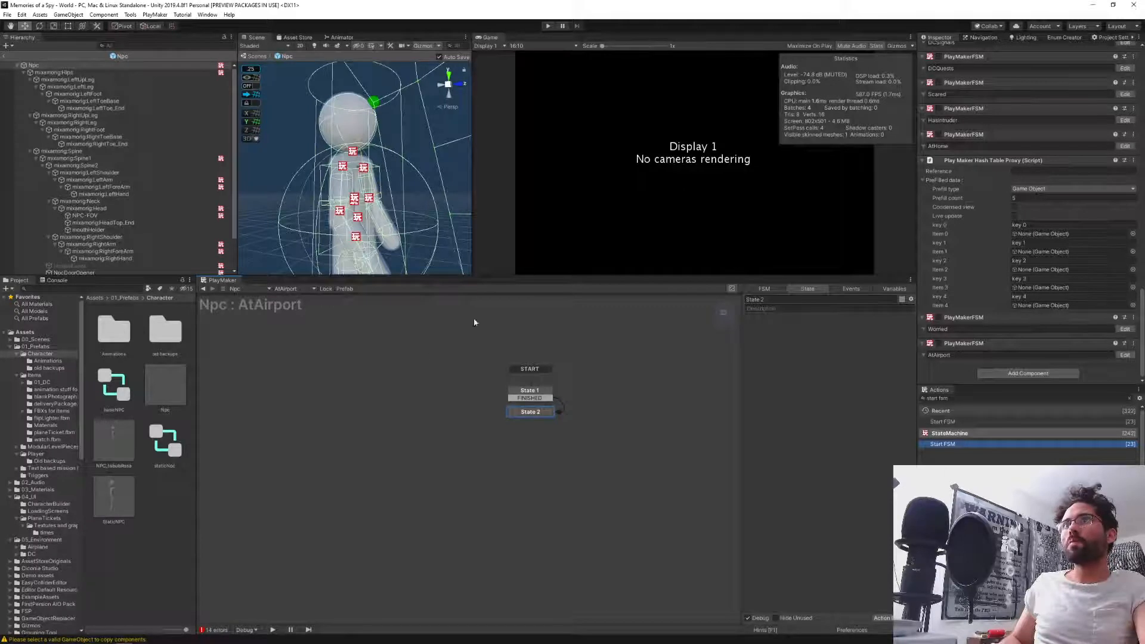
pyautogui.click(40, 65)
pyautogui.keyDown('ctrl'); pyautogui.click(39, 66); pyautogui.keyUp('ctrl')
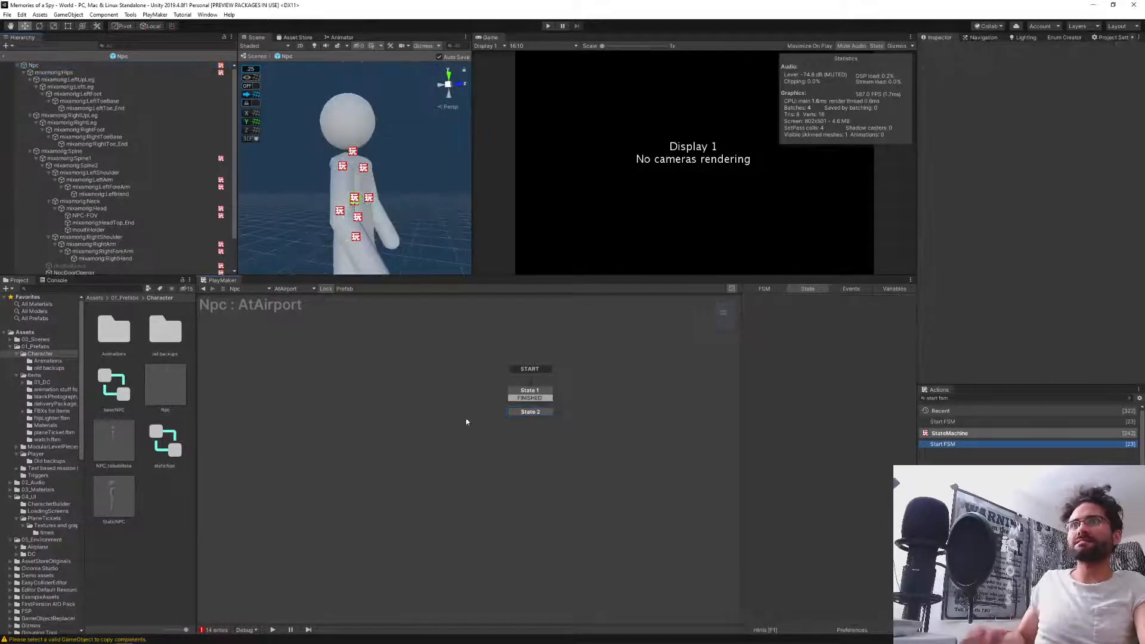
# Move State 1 slightly higher in the AtAirport graph to widen its gap to State 2.
pyautogui.click(533, 398)
pyautogui.moveTo(532, 398)
pyautogui.mouseDown()
pyautogui.moveTo(507, 381)
pyautogui.moveTo(562, 392)
pyautogui.moveTo(464, 319)
pyautogui.moveTo(452, 363)
pyautogui.moveTo(517, 373)
pyautogui.moveTo(581, 442)
pyautogui.moveTo(526, 375)
pyautogui.moveTo(530, 394)
pyautogui.mouseUp()
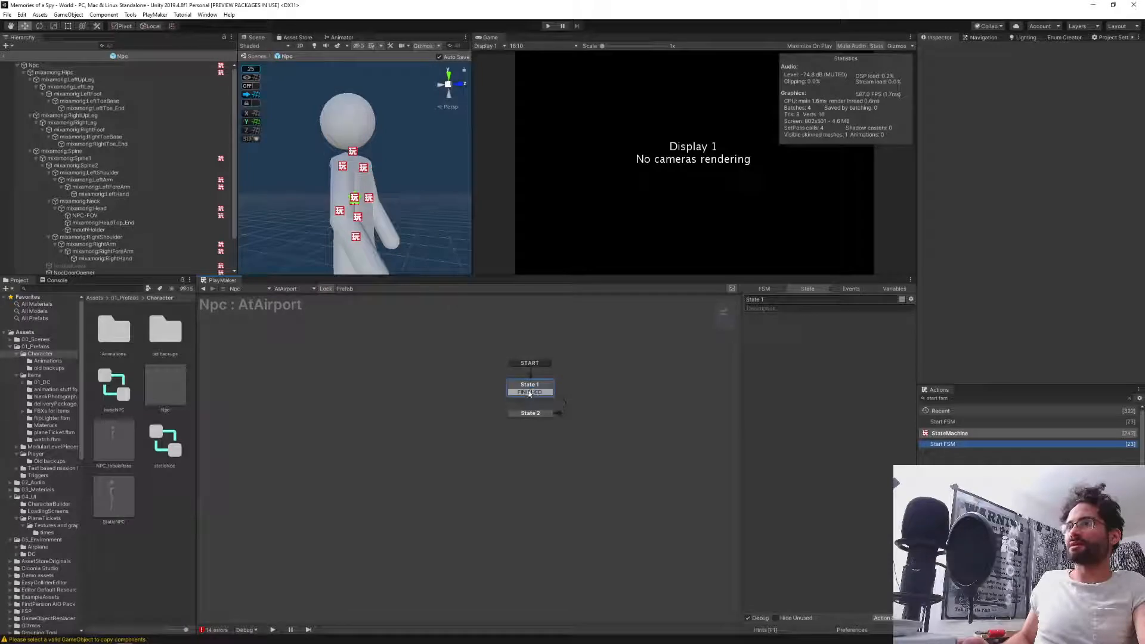
pyautogui.click(518, 418)
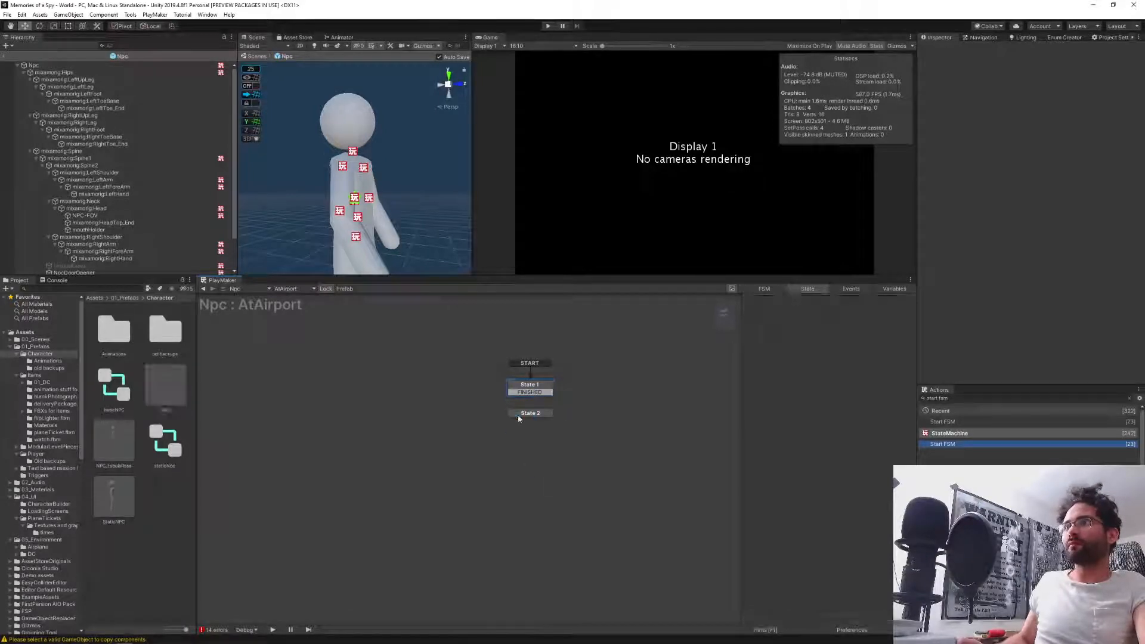
pyautogui.moveTo(529, 419); pyautogui.dragTo(530, 388)
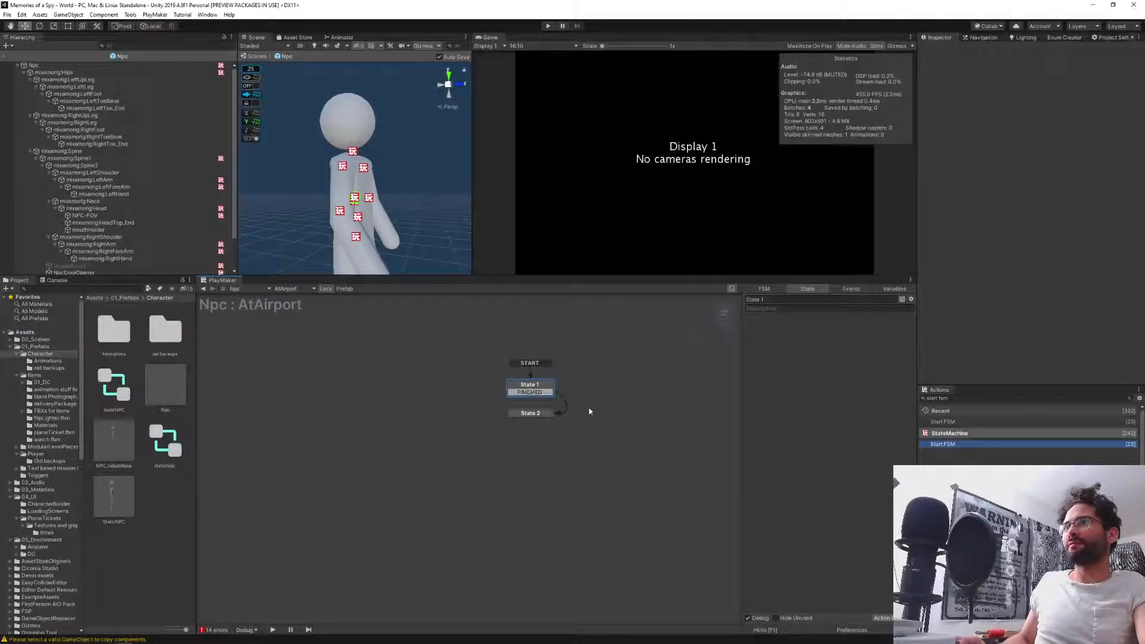
pyautogui.click(584, 380)
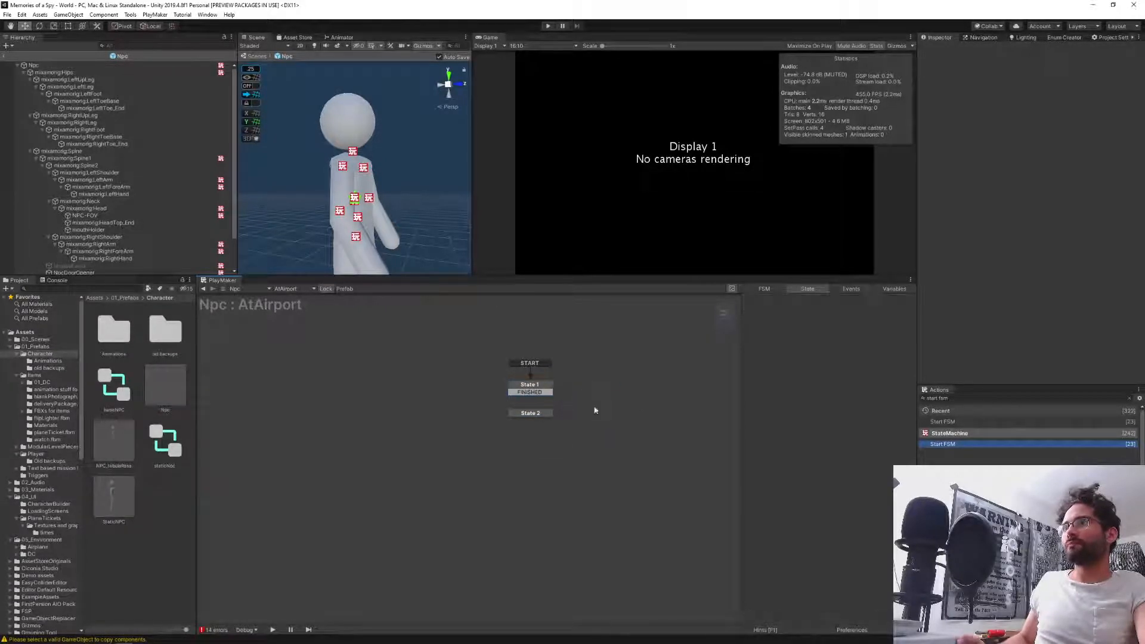
pyautogui.keyDown('ctrl'); pyautogui.click(596, 383); pyautogui.keyUp('ctrl')
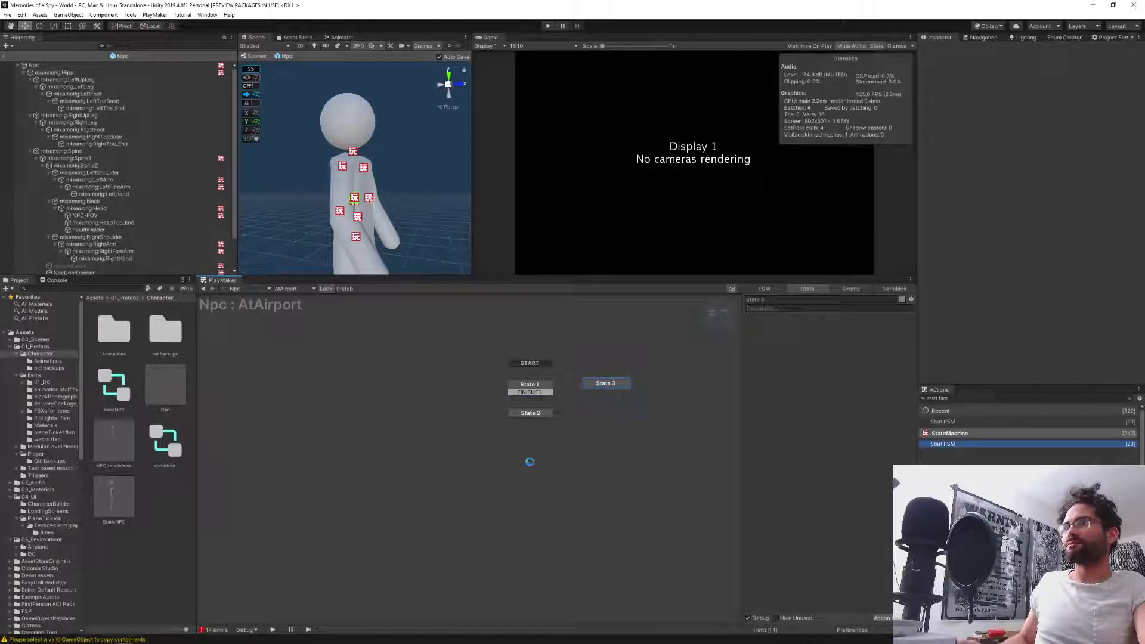
pyautogui.press('Delete')
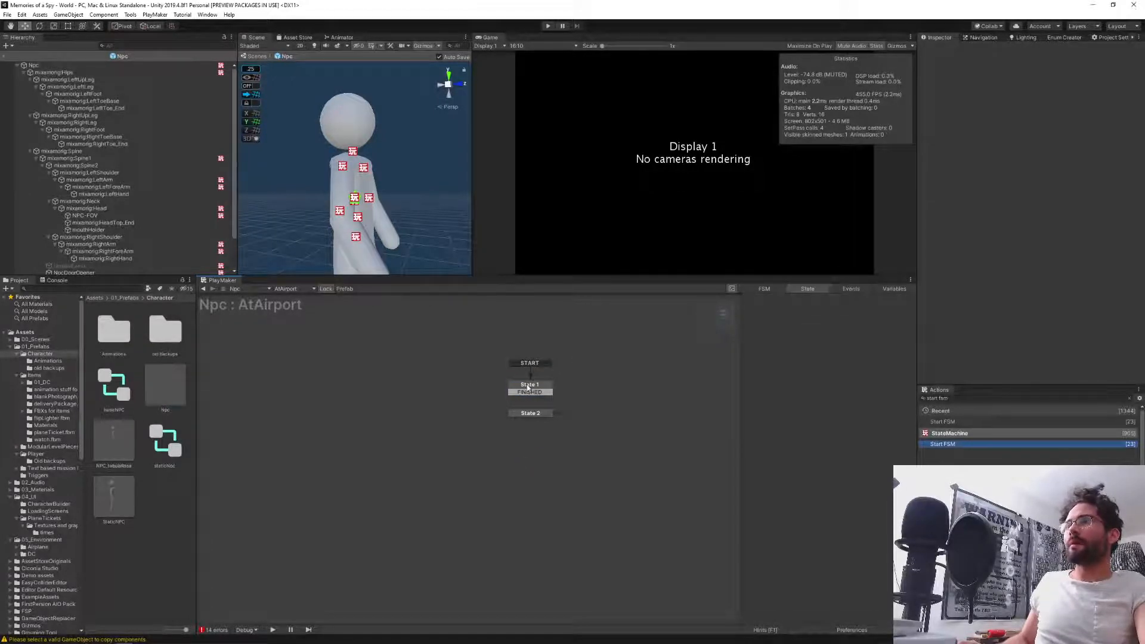
pyautogui.moveTo(529, 390); pyautogui.dragTo(530, 413)
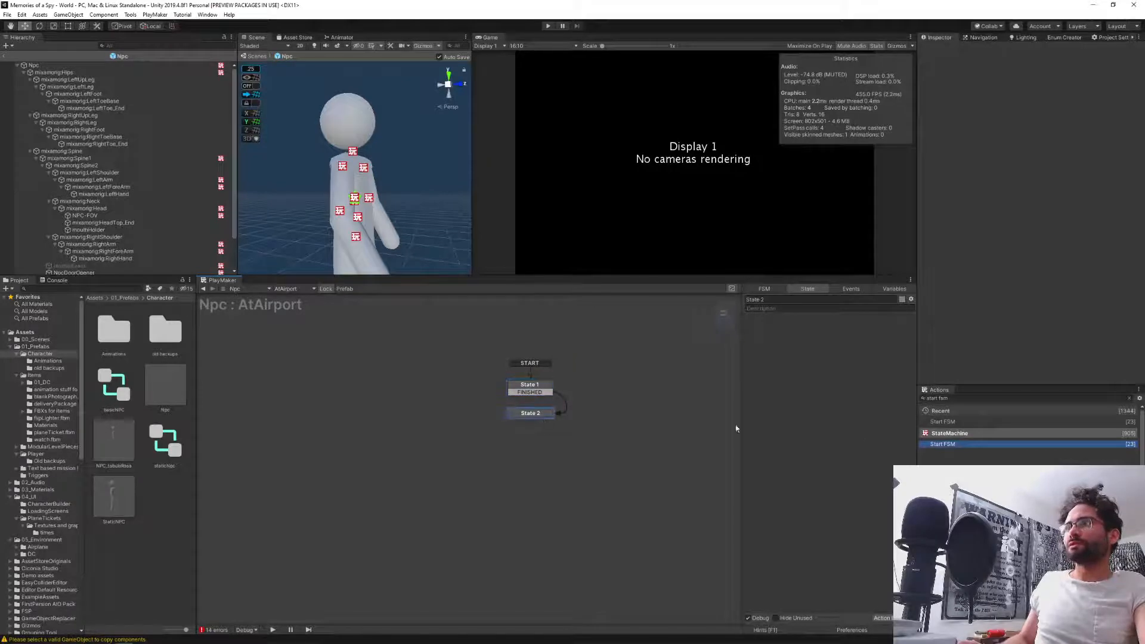
pyautogui.click(949, 398)
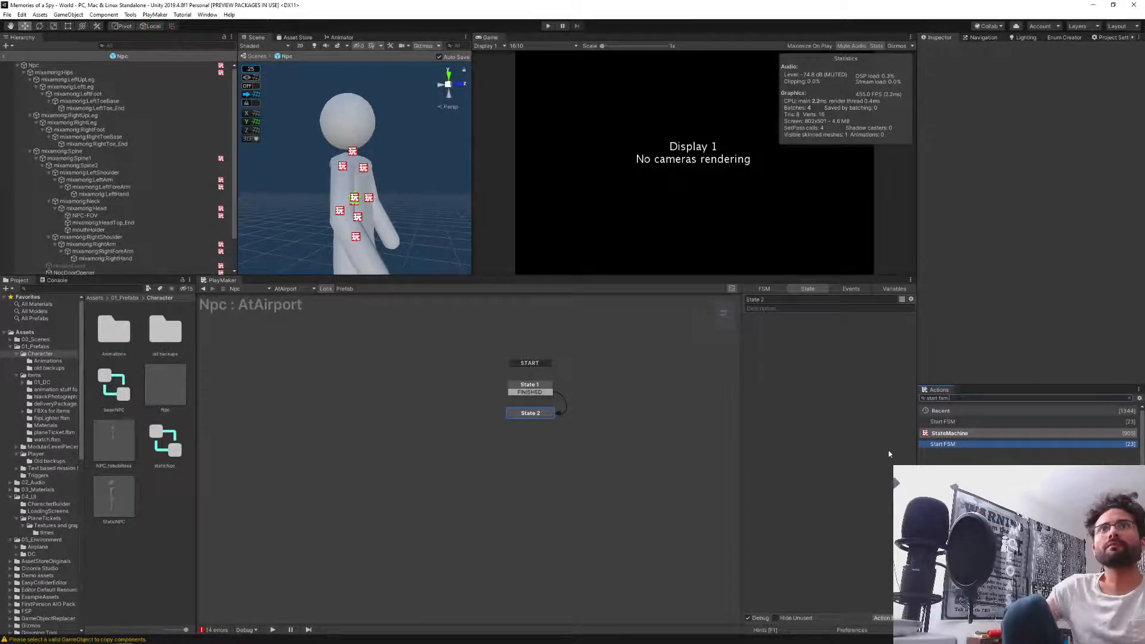
# Leave the Npc prefab, select the DC object in the scene and open its NpcPassengers FSM.
pyautogui.click(7, 57)
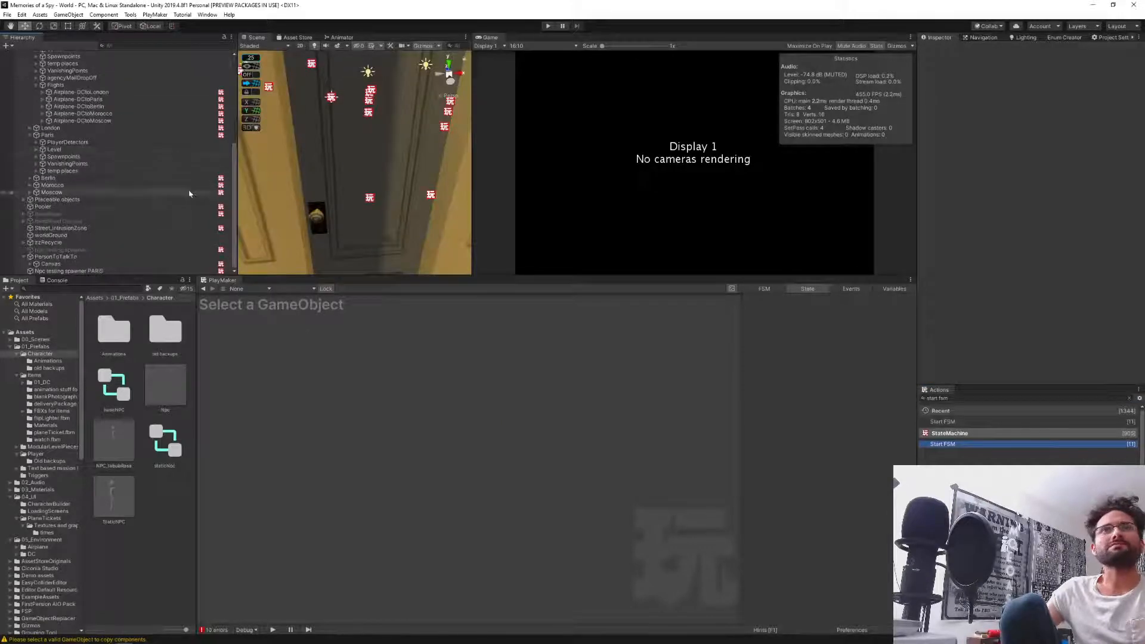
pyautogui.scroll(3, 187, 189)
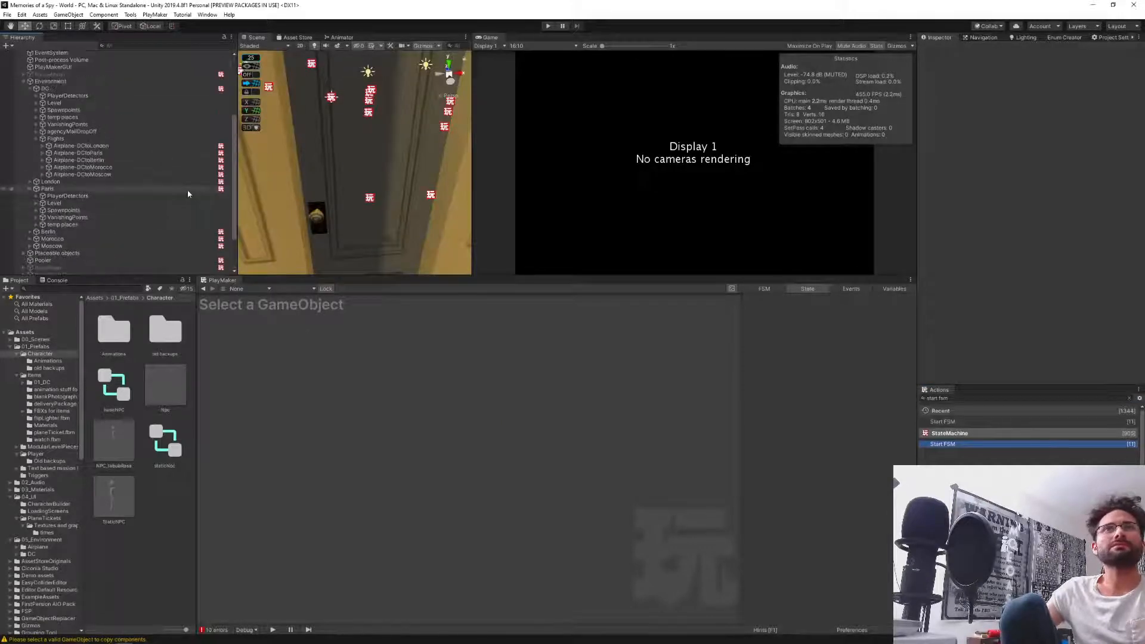
pyautogui.click(44, 88)
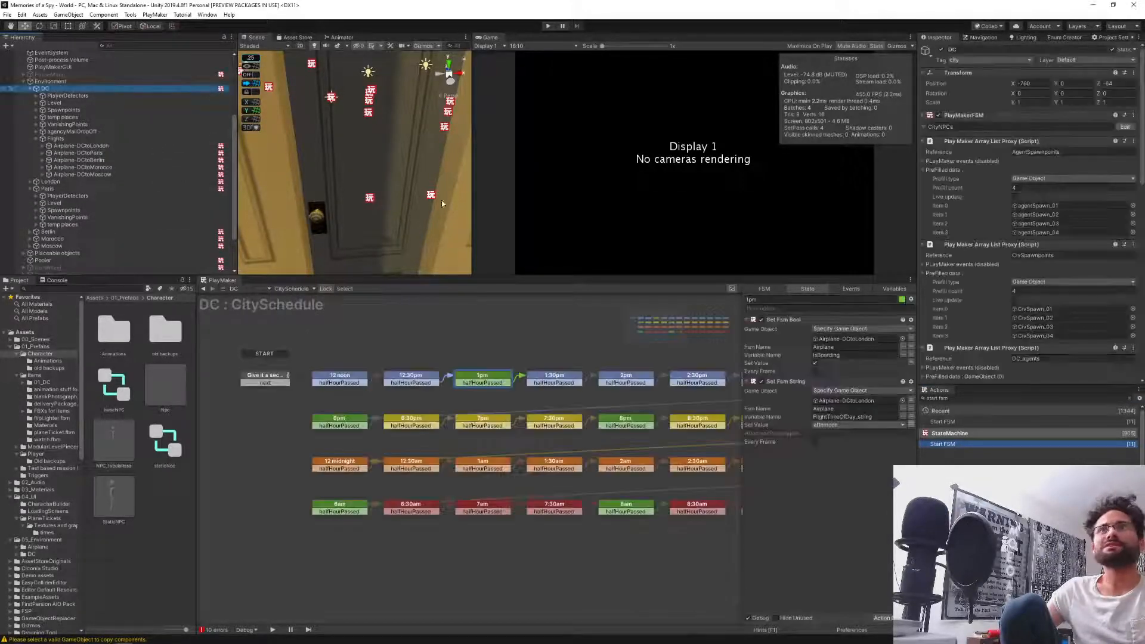
pyautogui.click(292, 288)
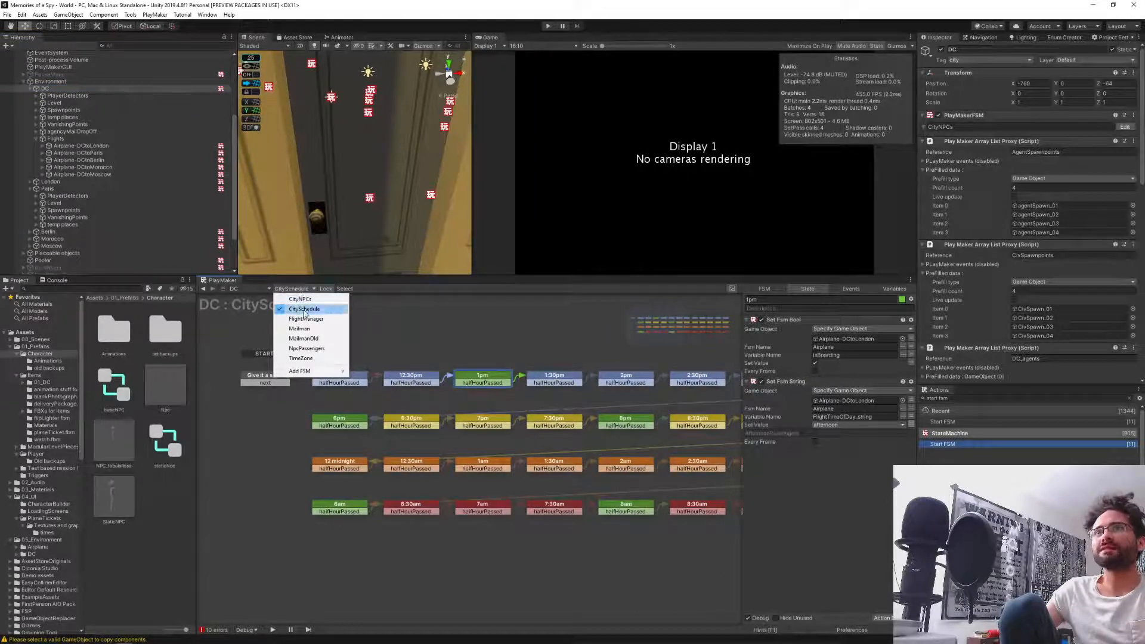
pyautogui.click(306, 348)
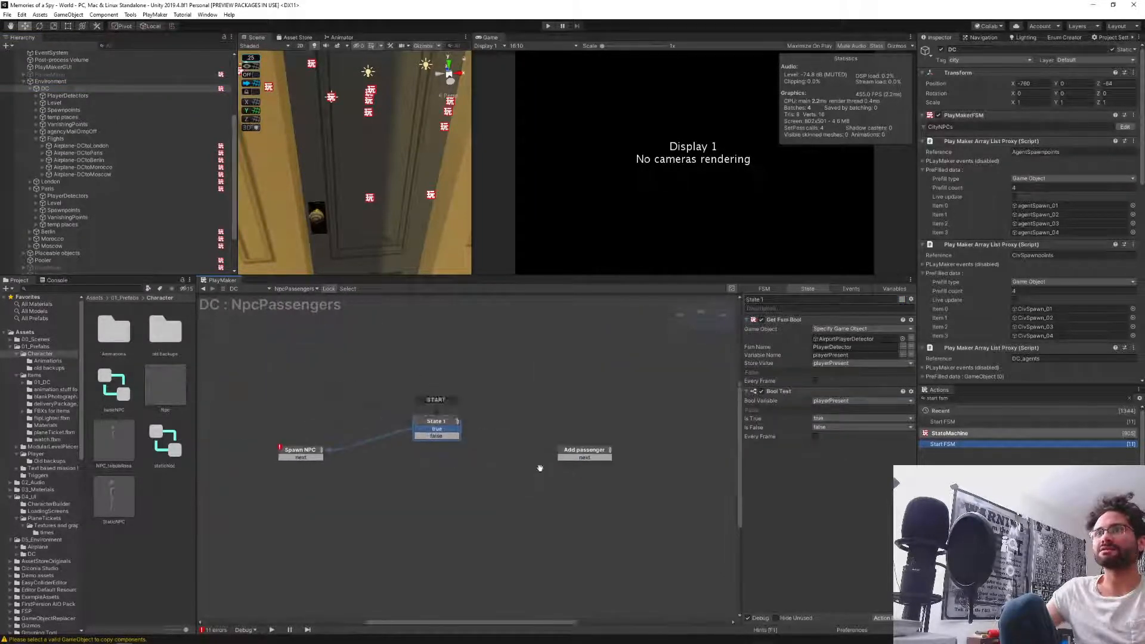
# Examine the actions of State 1, Add passenger and Spawn NPC in NpcPassengers, and locate the AirportPlayerDetector that State 1 references.
pyautogui.click(414, 404)
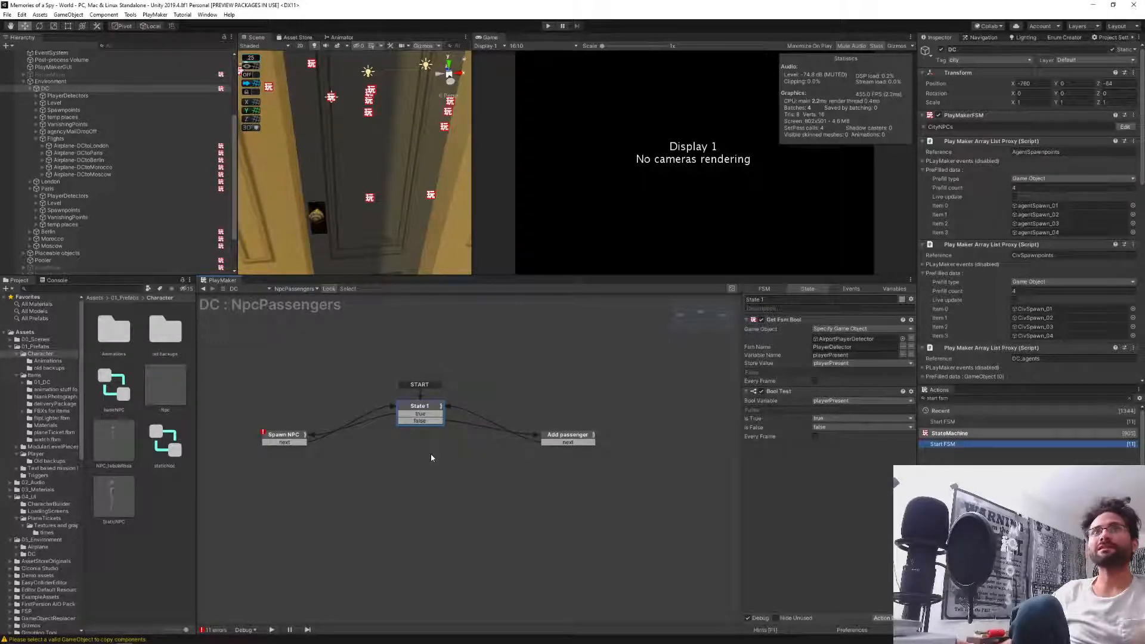
pyautogui.click(853, 338)
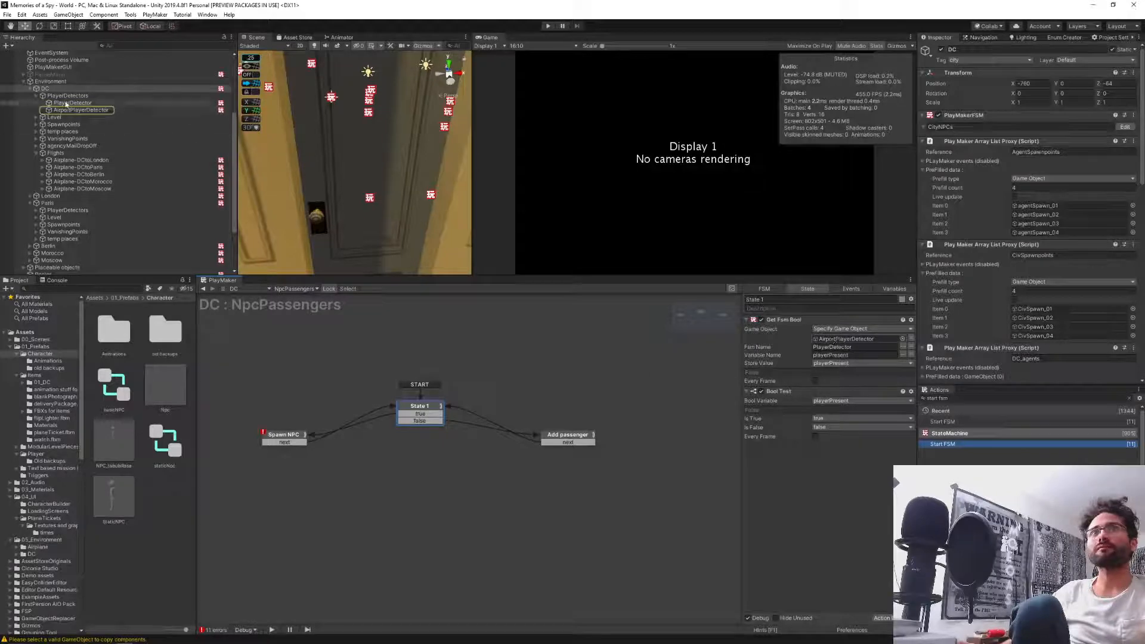
pyautogui.click(65, 111)
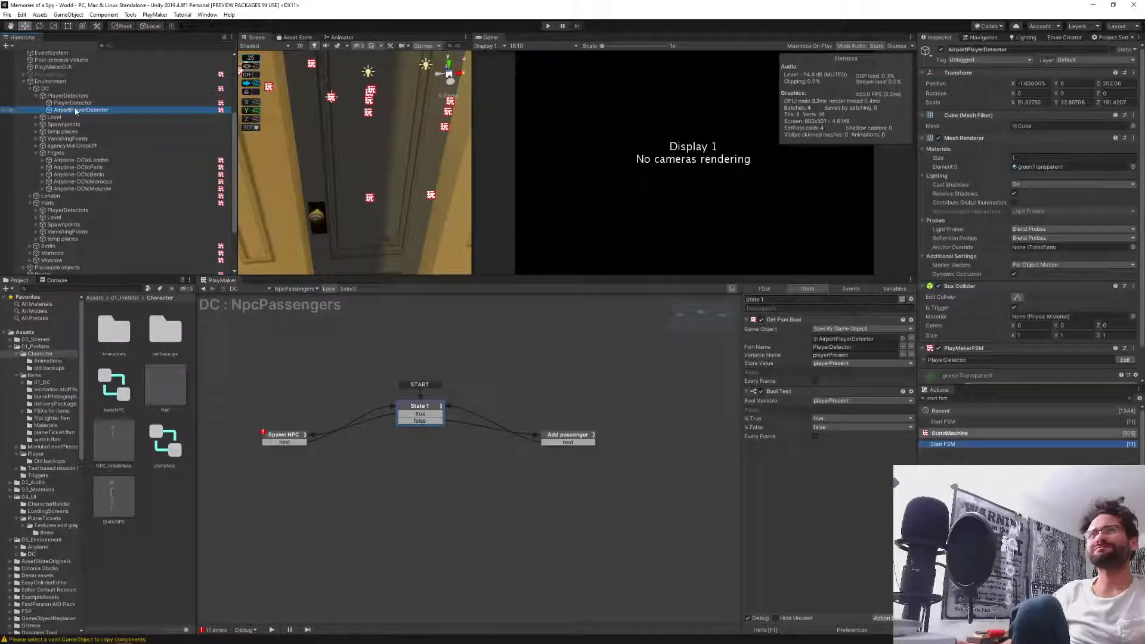
pyautogui.click(45, 89)
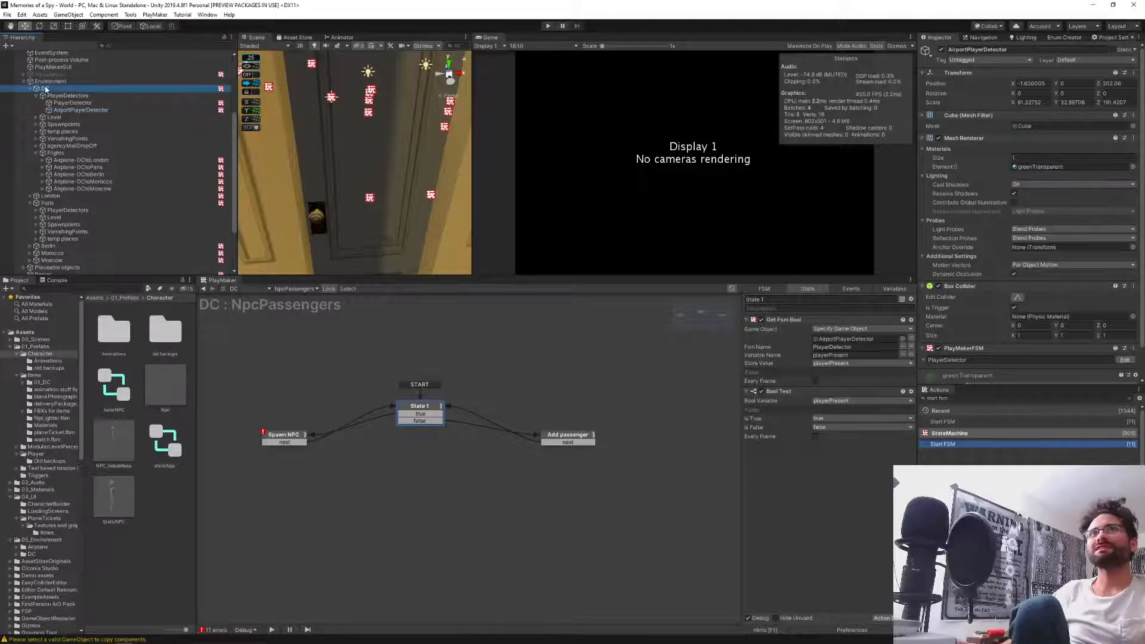
pyautogui.moveTo(355, 325); pyautogui.dragTo(396, 340, button='middle')
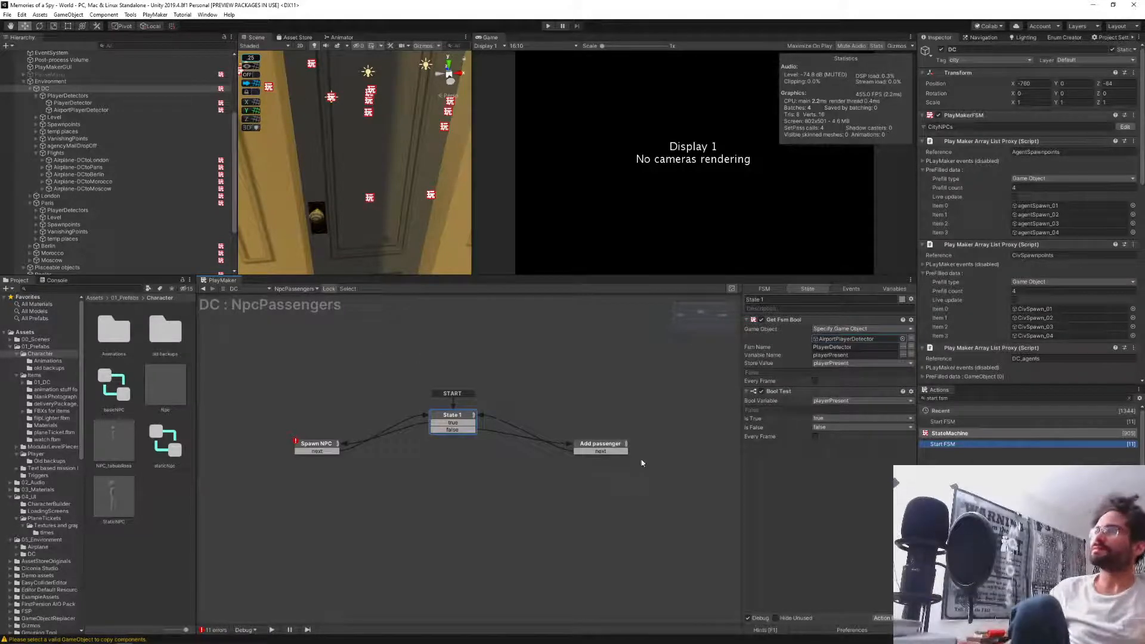
pyautogui.click(601, 447)
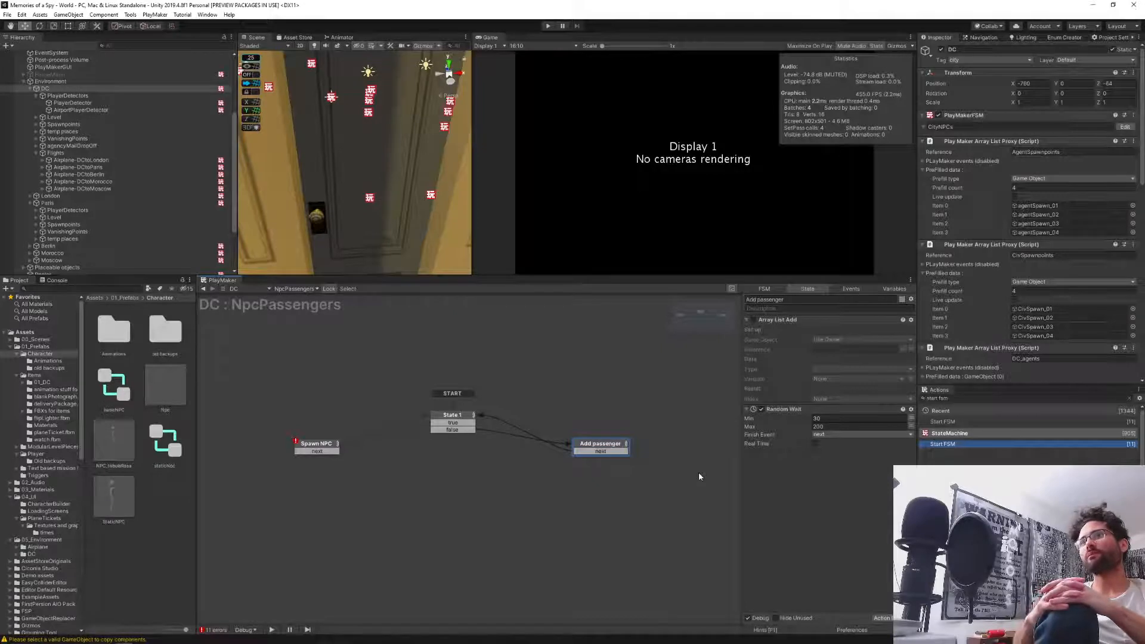
pyautogui.click(321, 450)
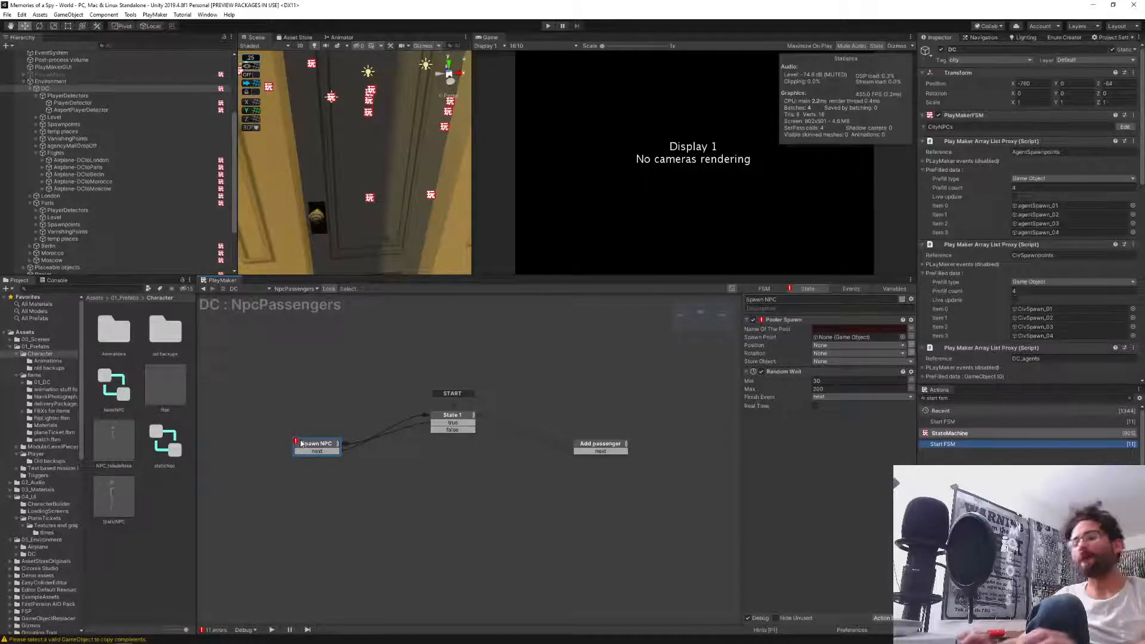
# Switch to the untitled design notes in Notepad and go to the end of the text.
pyautogui.hotkey('alt', 'Tab')
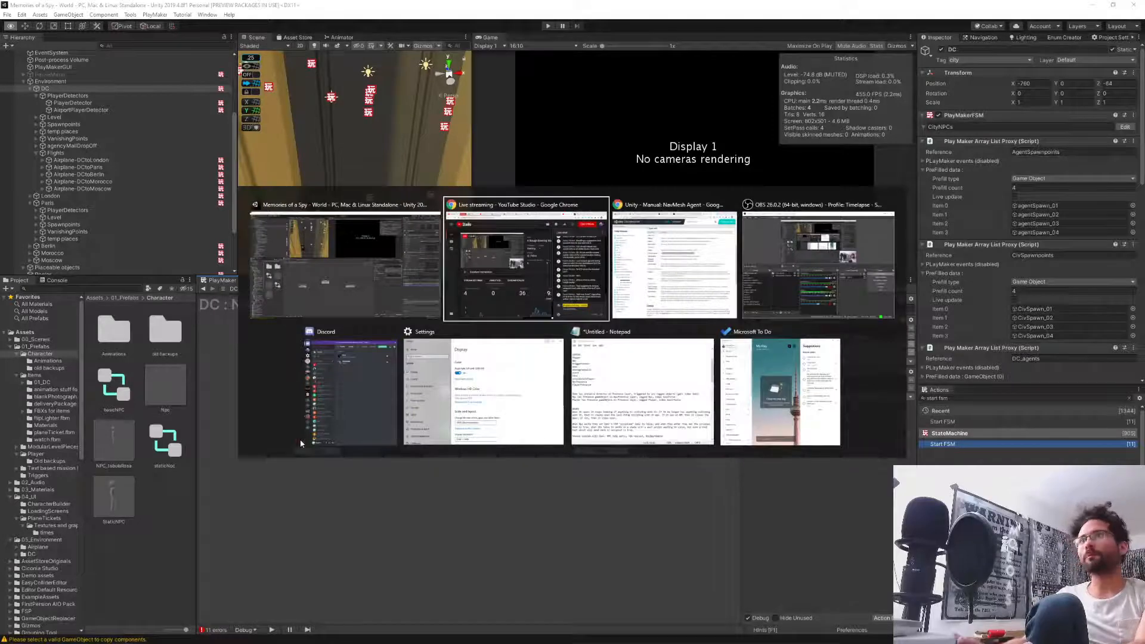
pyautogui.hotkey('alt', 'Tab')
pyautogui.hotkey('alt', 'Tab')
pyautogui.hotkey('alt', 'Tab')
pyautogui.hotkey('alt', 'Tab')
pyautogui.hotkey('alt', 'Tab')
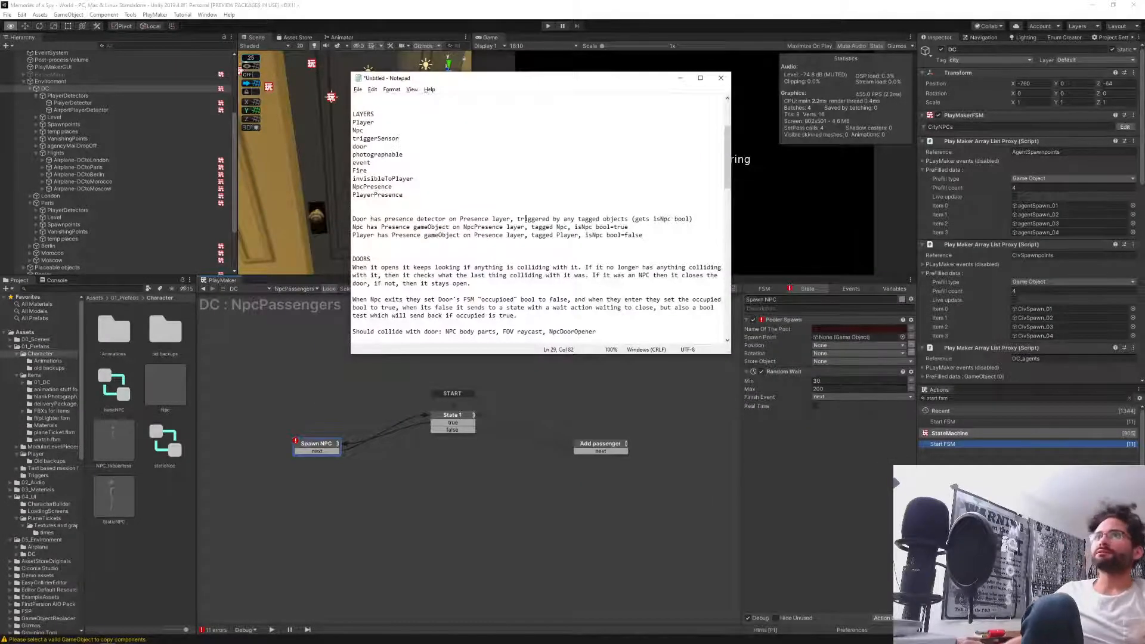
pyautogui.scroll(-10, 482, 227)
pyautogui.scroll(-2, 482, 227)
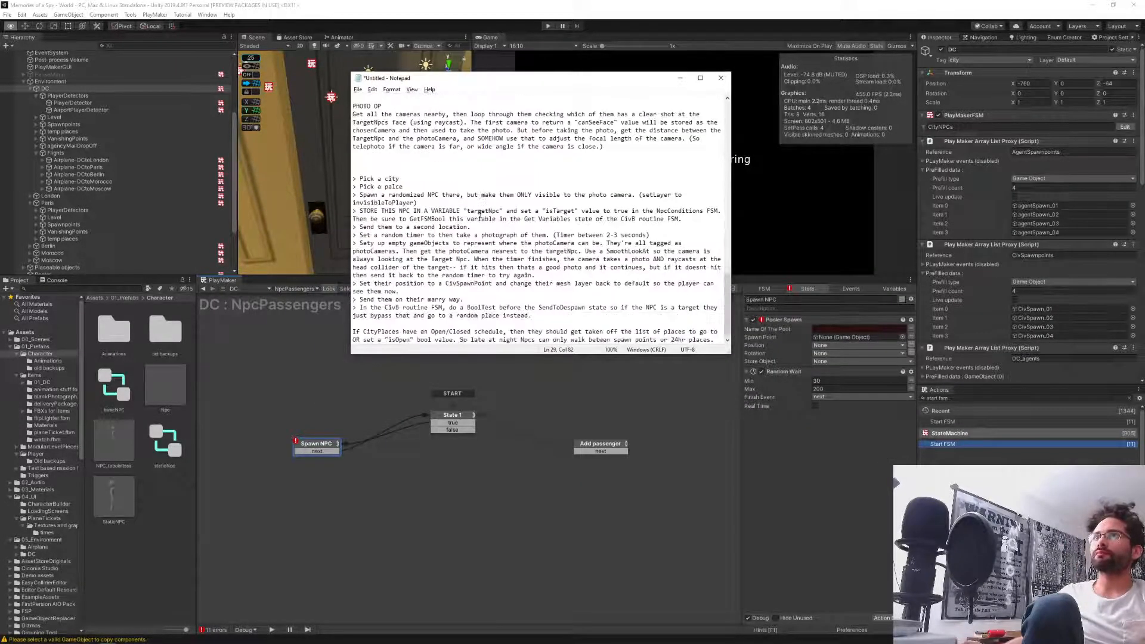
# Leave four blank lines after the closing paragraph about CityPlaces schedules and start a new line.
pyautogui.click(649, 339)
pyautogui.press('Right')
pyautogui.press('Right')
pyautogui.press('Right')
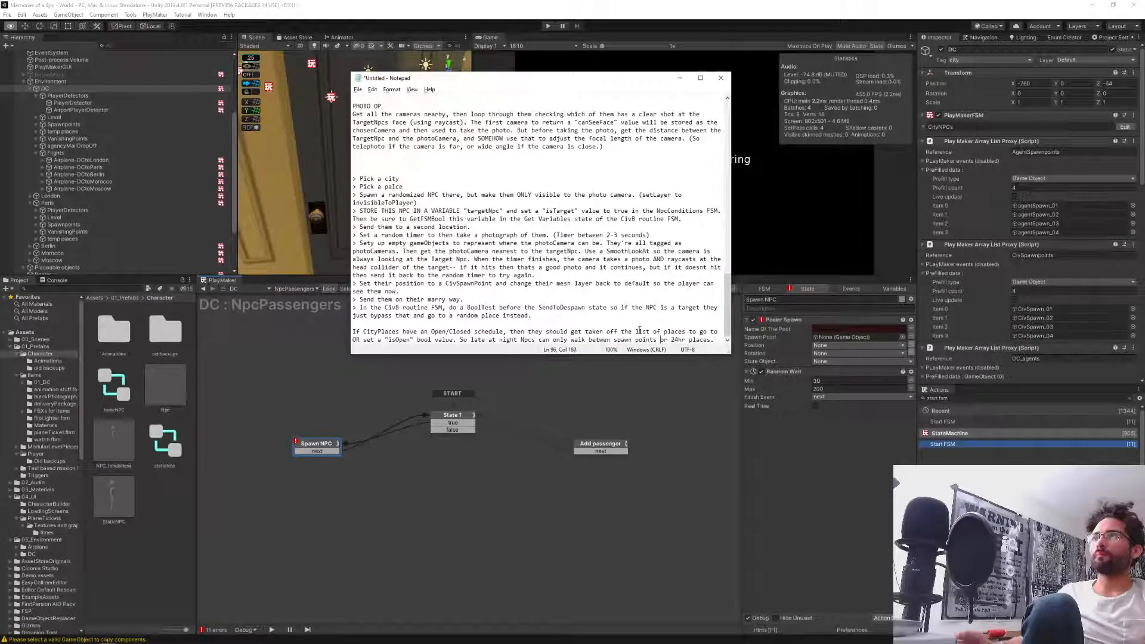
pyautogui.press('Right')
pyautogui.press('Right')
pyautogui.press('Right')
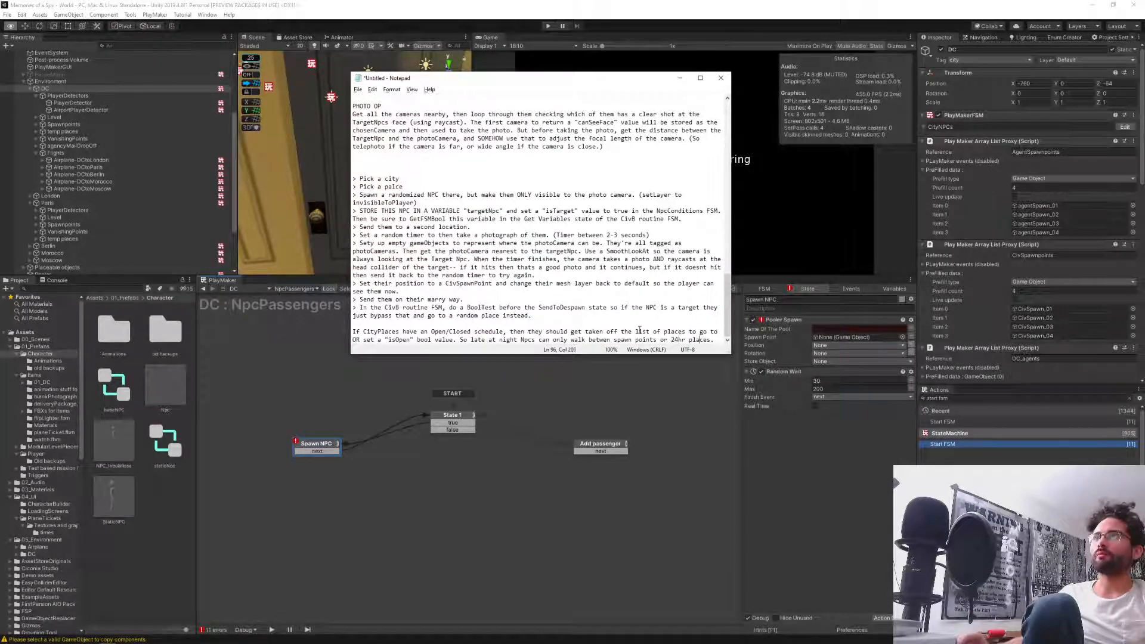
pyautogui.press('Right')
pyautogui.press('Right')
pyautogui.press('Right')
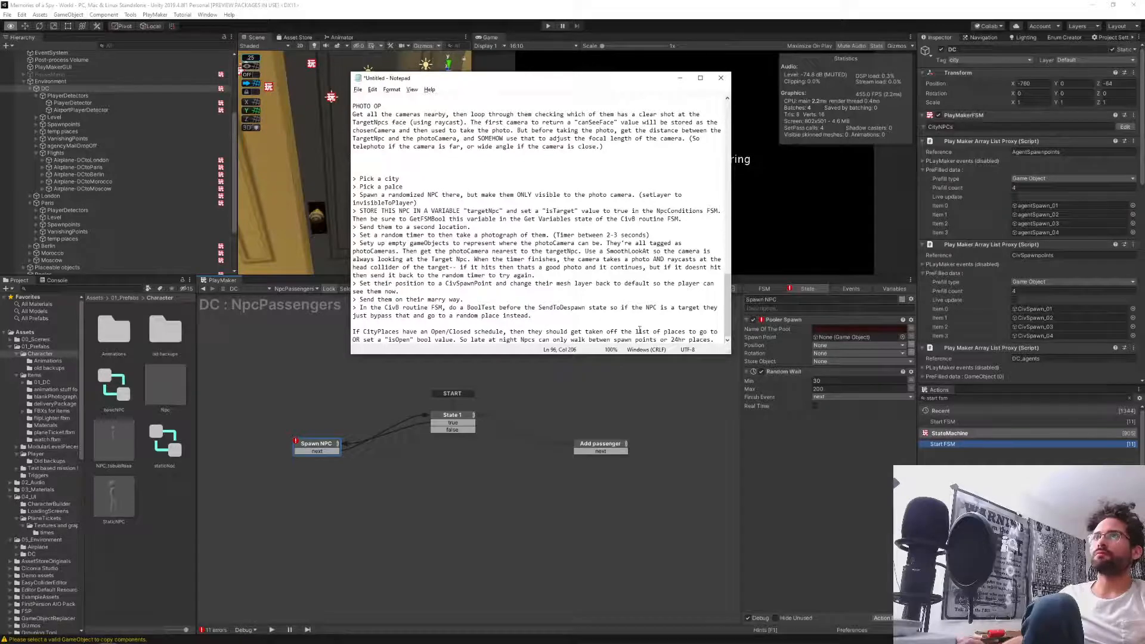
pyautogui.press('Return')
pyautogui.press('Return')
pyautogui.press('Return')
pyautogui.press('Return')
pyautogui.press('Return')
pyautogui.press('Return')
pyautogui.press('Return')
pyautogui.press('Return')
pyautogui.press('BackSpace')
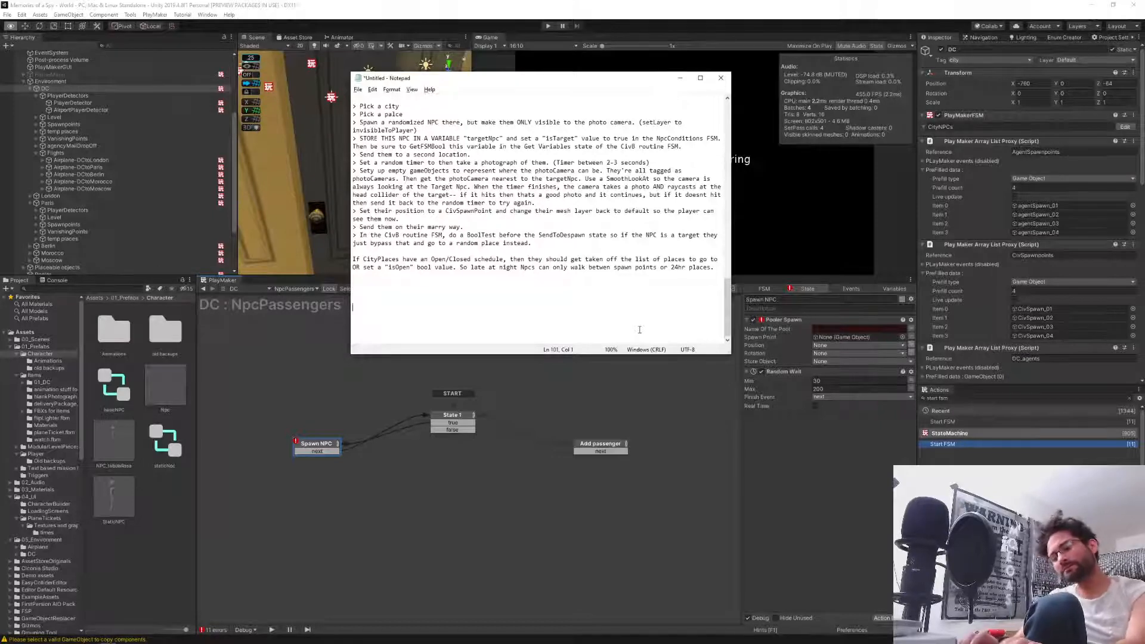
# Enter the section heading "Making Npc Passengers" at the end of the notes.
pyautogui.write('Making N')
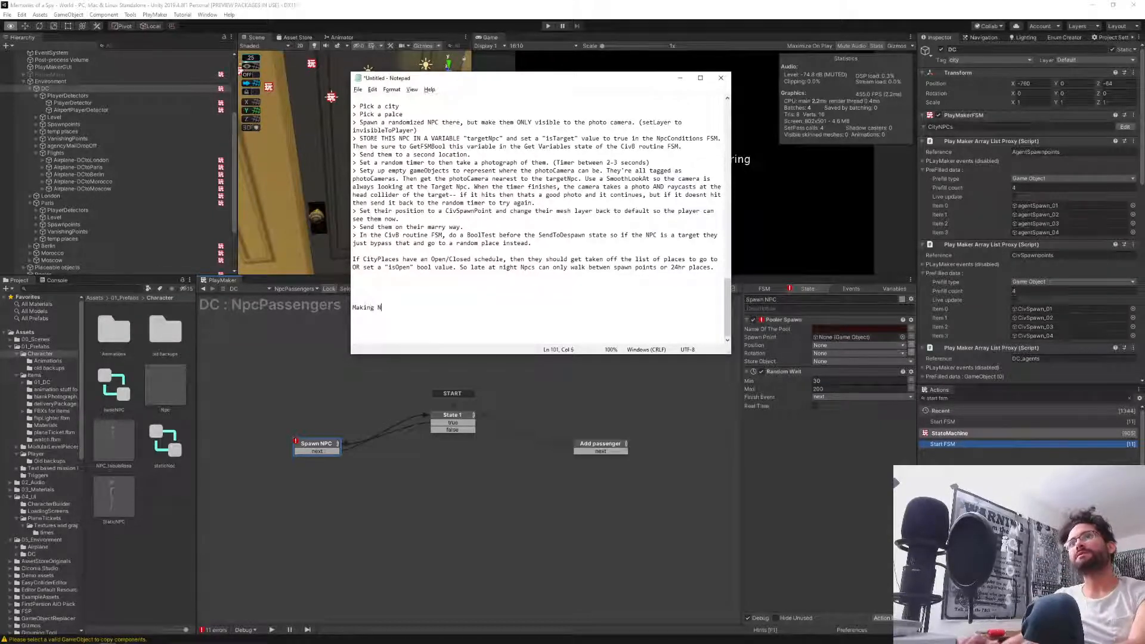
pyautogui.write('pc P')
pyautogui.press('BackSpace')
pyautogui.write('pc Passa')
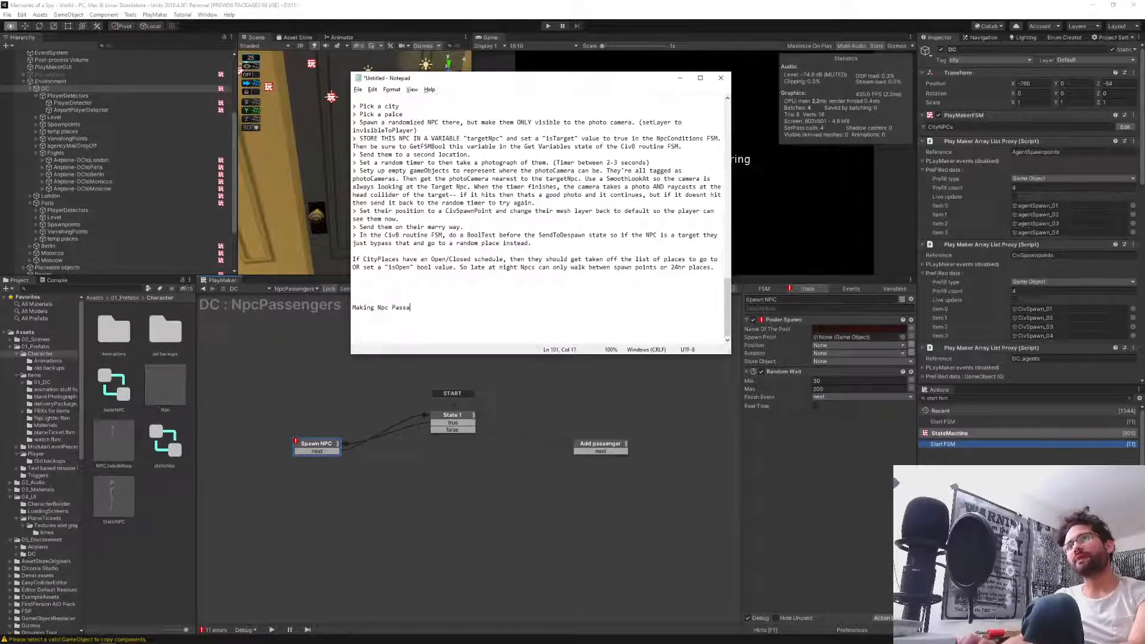
pyautogui.press('BackSpace')
pyautogui.write('engers')
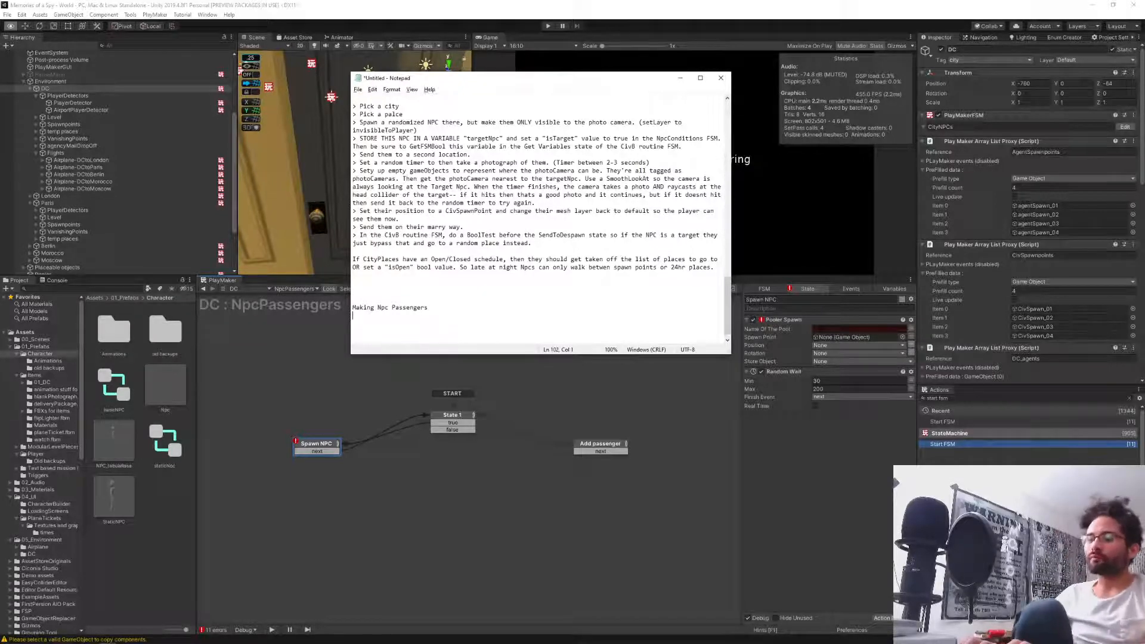
# Write under the heading: "If the player is at the airport, then spawn an Npc at the front door and make them go buy a ticket.".
pyautogui.write('IF t')
pyautogui.press('BackSpace')
pyautogui.press('BackSpace')
pyautogui.press('BackSpace')
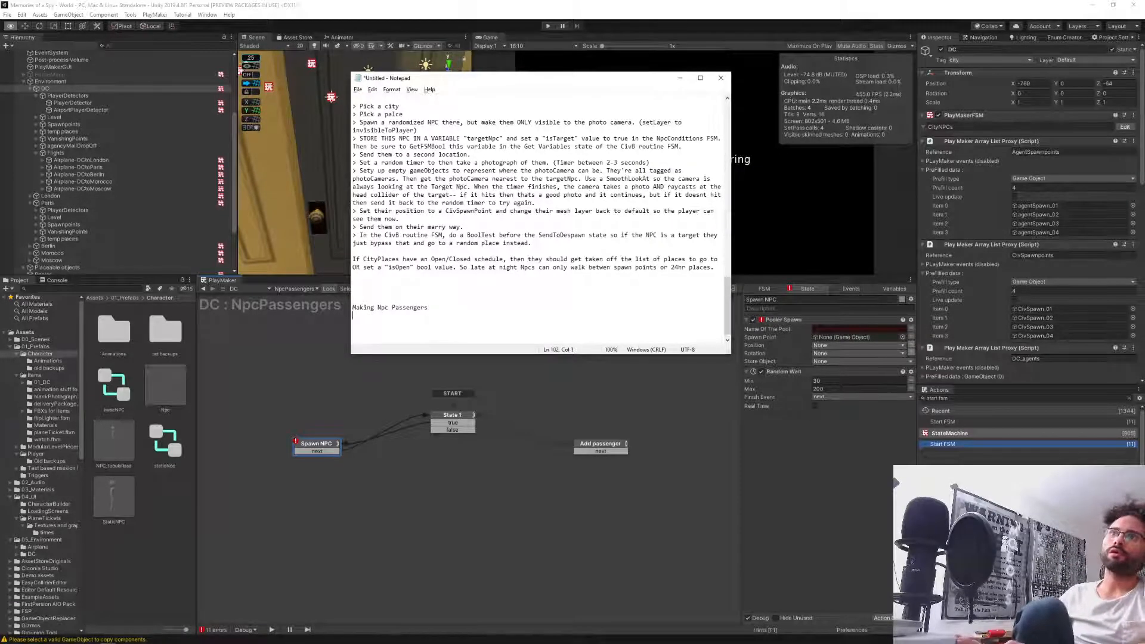
pyautogui.write('f the player')
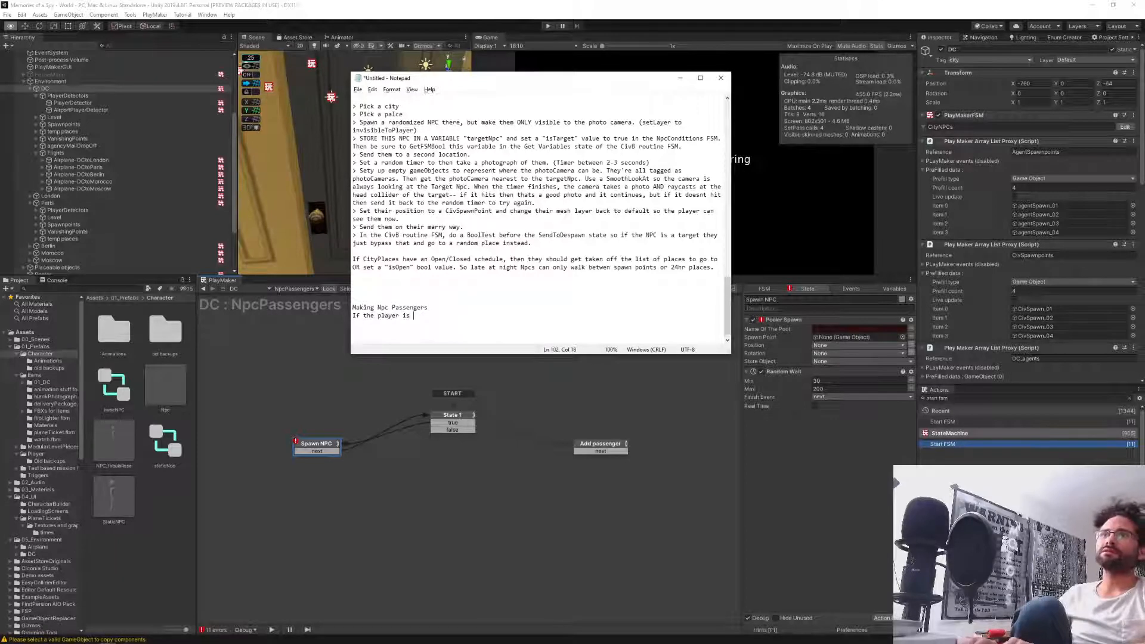
pyautogui.write(' is at the air')
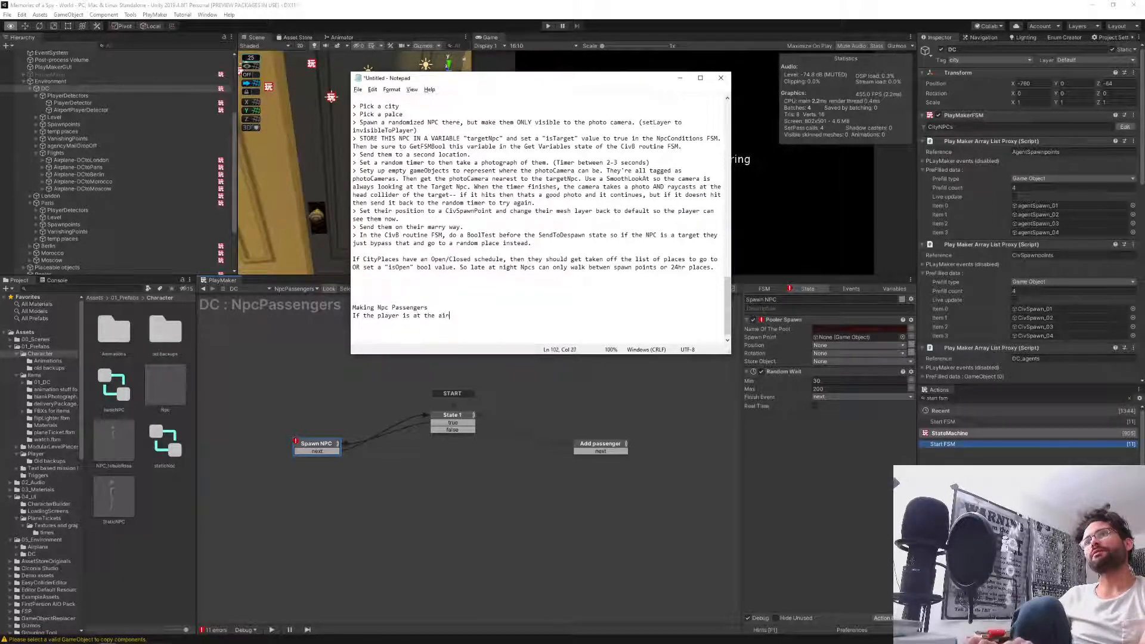
pyautogui.write('port, then spawn ')
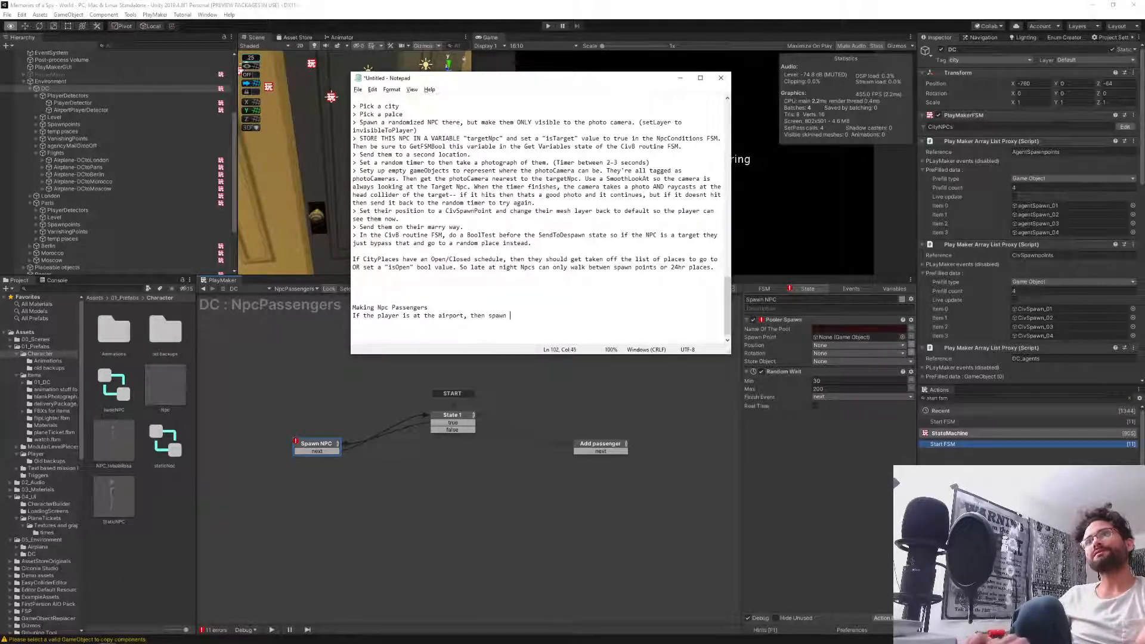
pyautogui.write('an Npc')
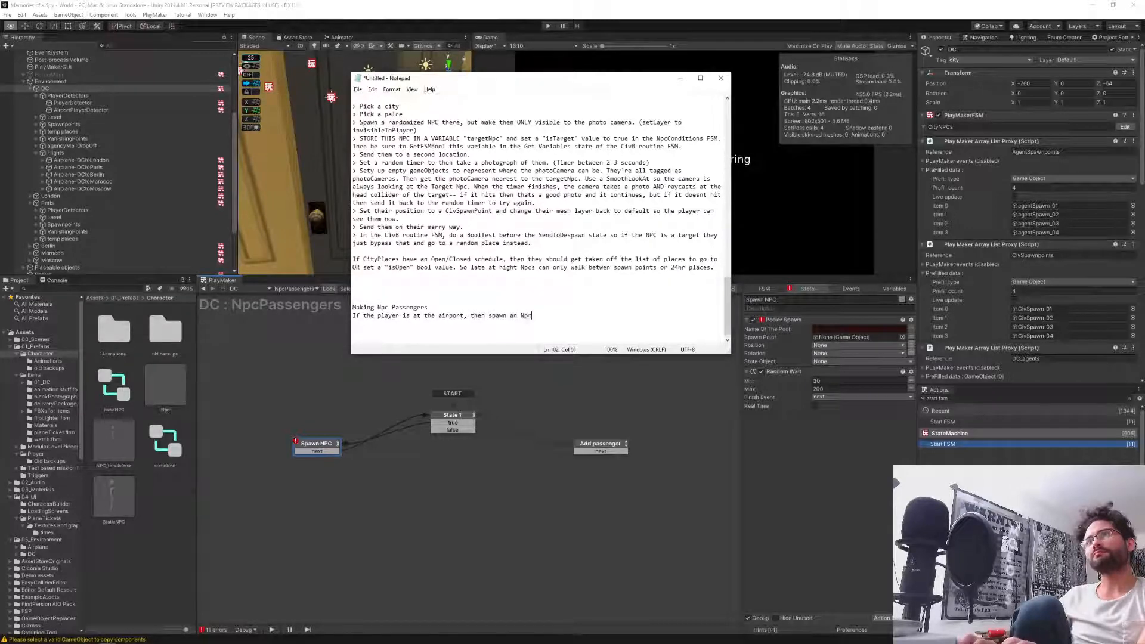
pyautogui.write(' at the front')
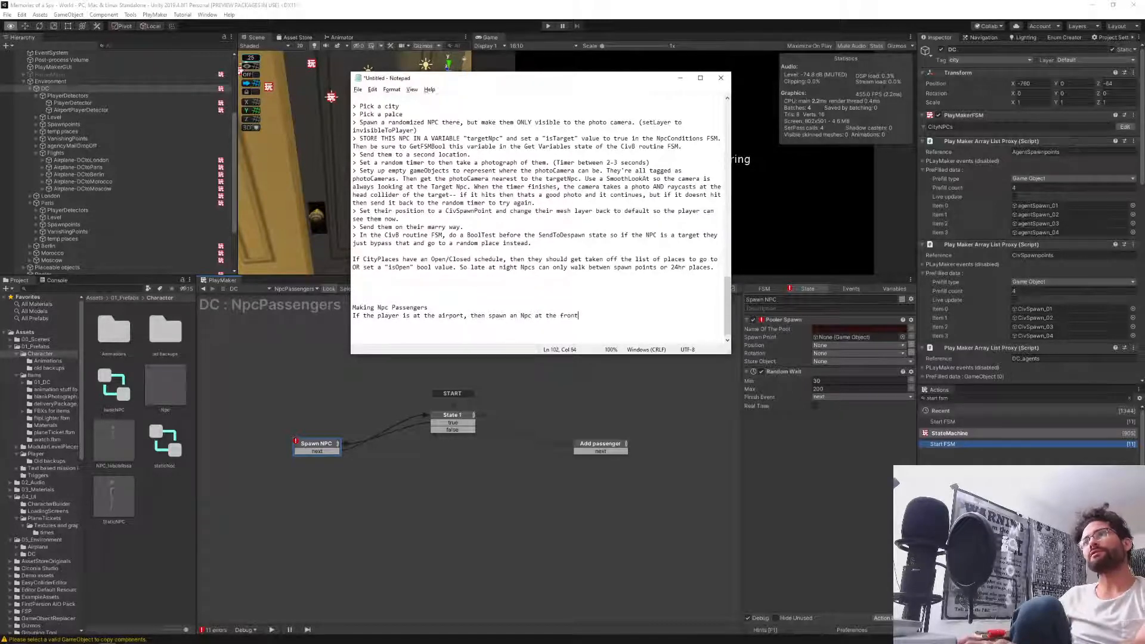
pyautogui.write(' door and ')
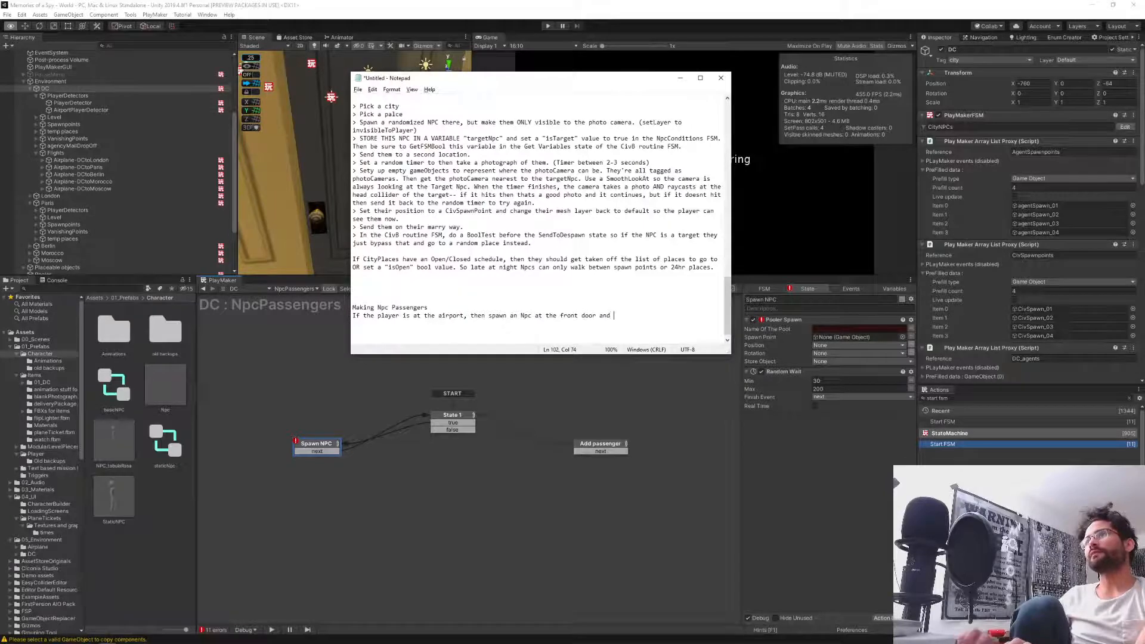
pyautogui.write('makie ')
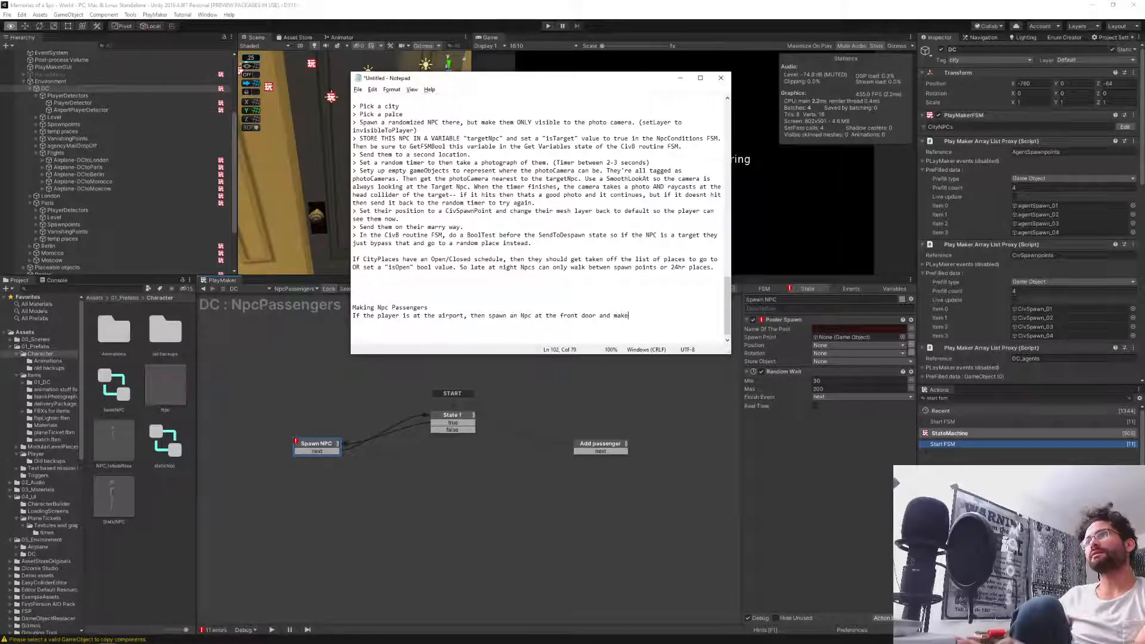
pyautogui.write(' them go buy a ')
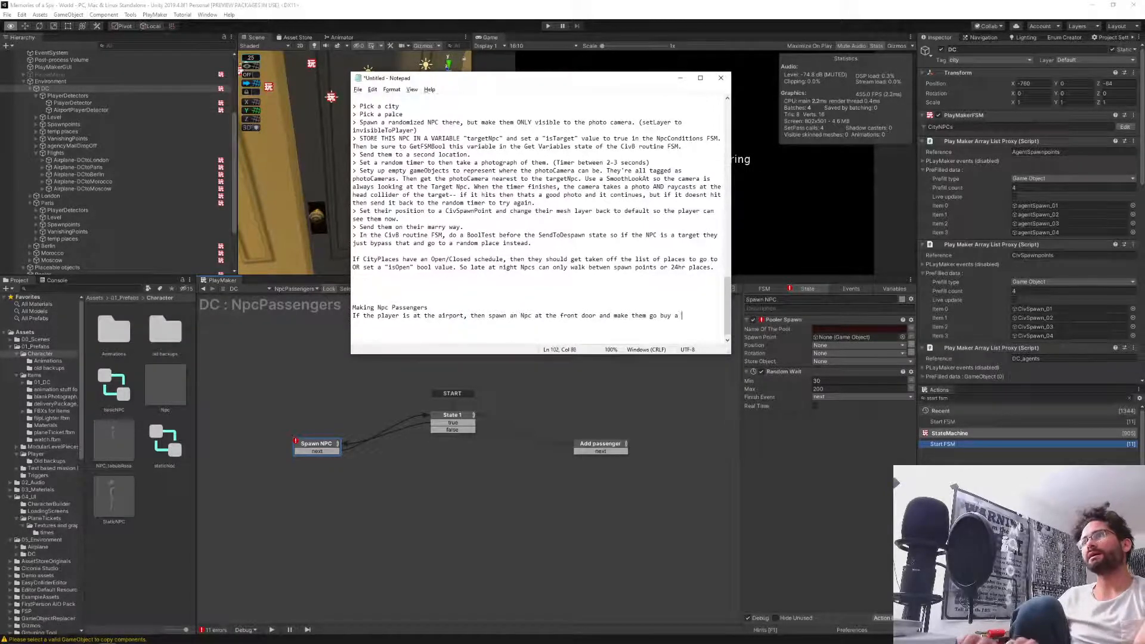
pyautogui.write('ticket.')
# Begin a new line in the notes with "If the player is not at the airport,".
pyautogui.press('Return')
pyautogui.write('If')
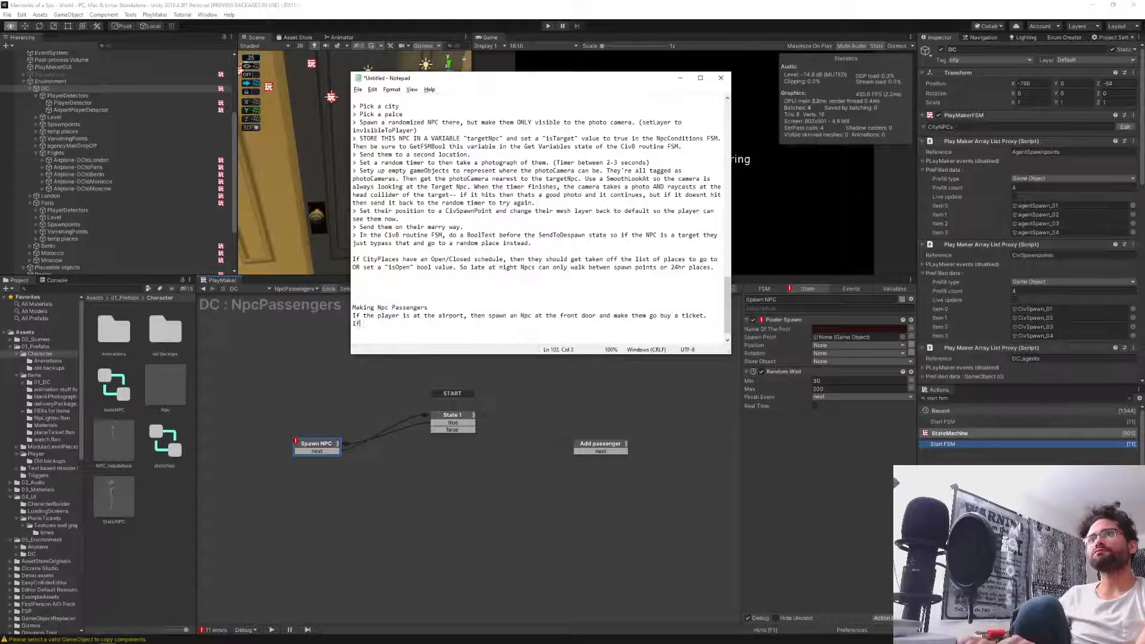
pyautogui.write(' the player i')
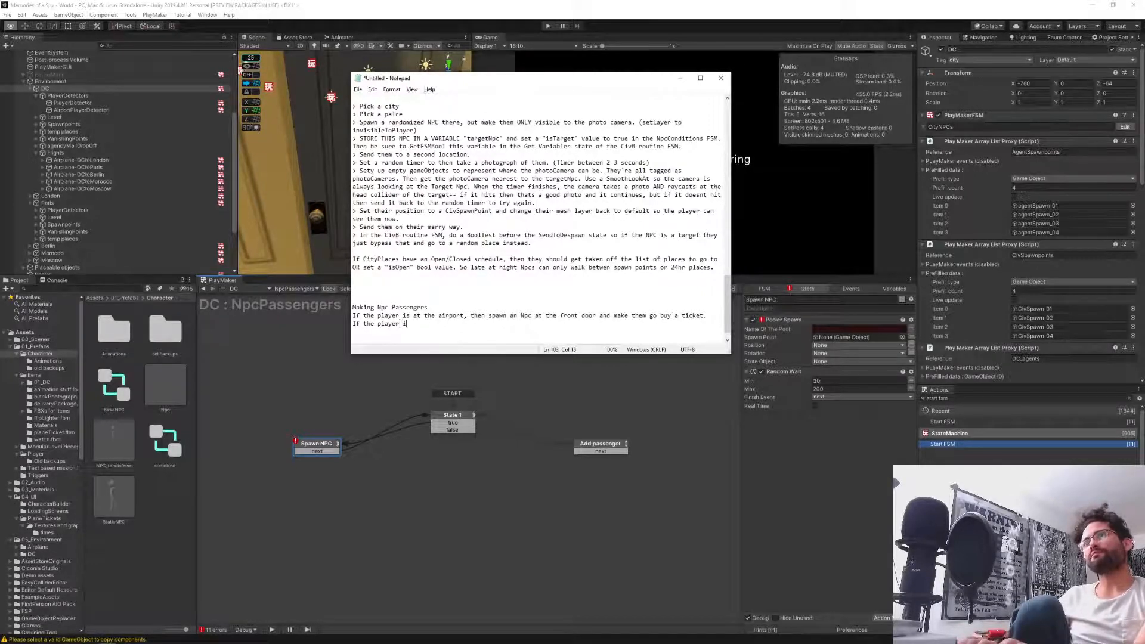
pyautogui.write('s not ')
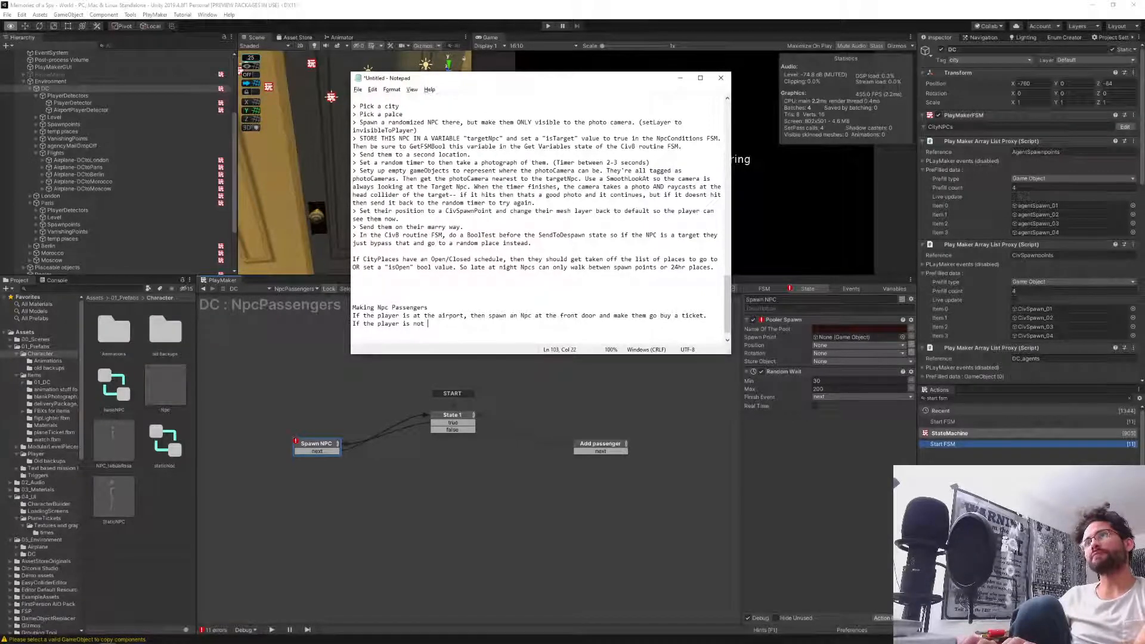
pyautogui.write('at the ai')
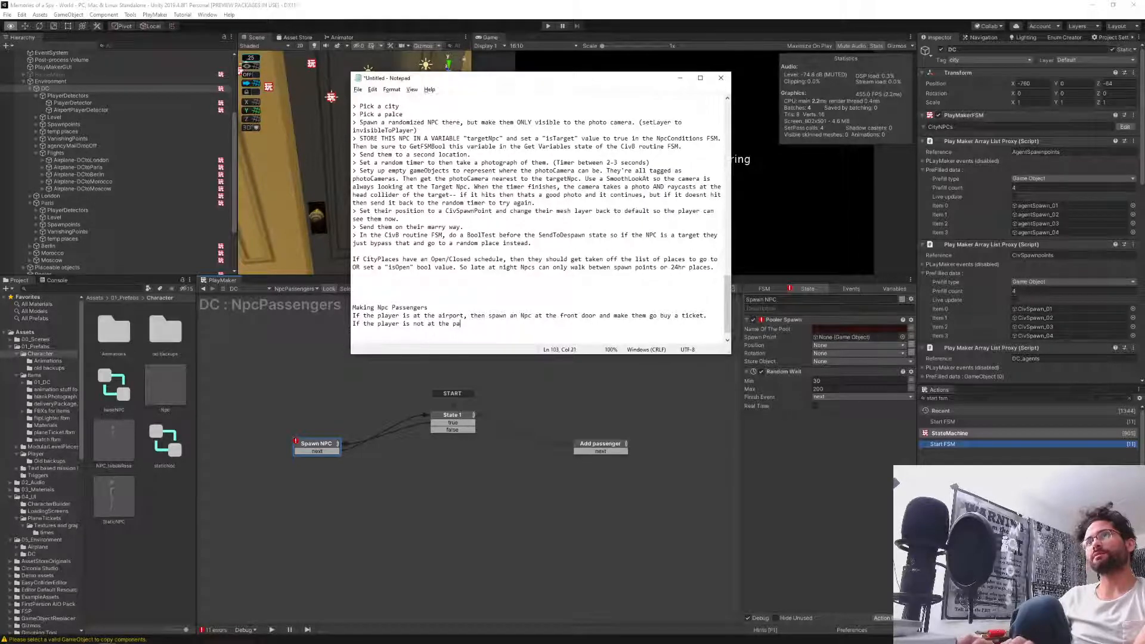
pyautogui.write('rport,')
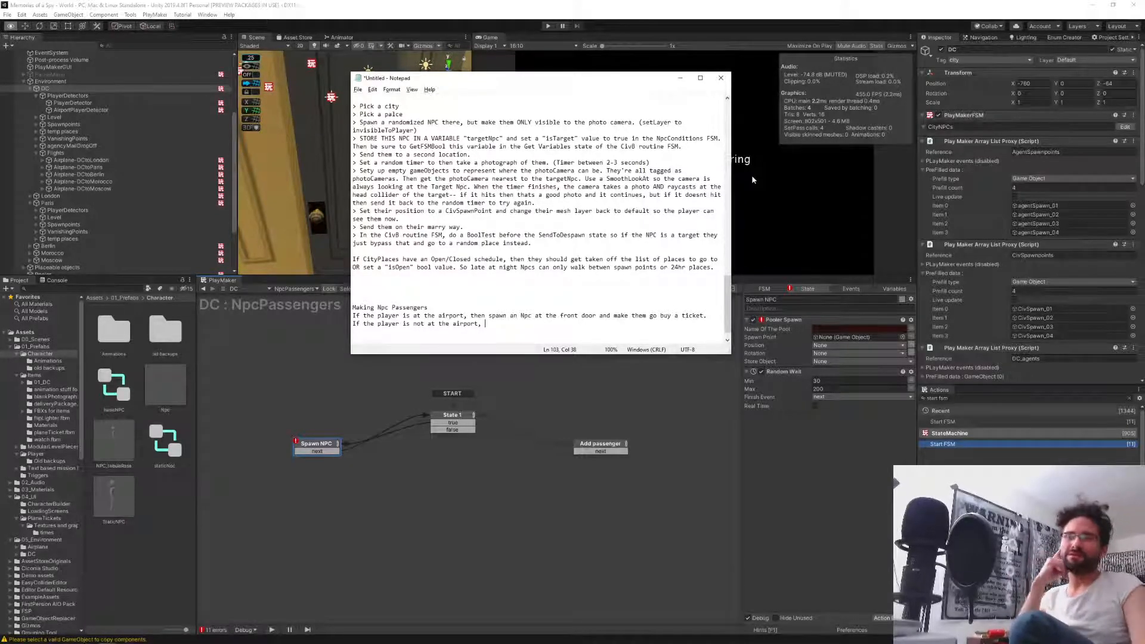
# Switch to Unity, set Pooler Spawn's pool name to "Npcs" in the Spawn NPC state, and store its object in a new variable "passengerNpc".
pyautogui.click(838, 443)
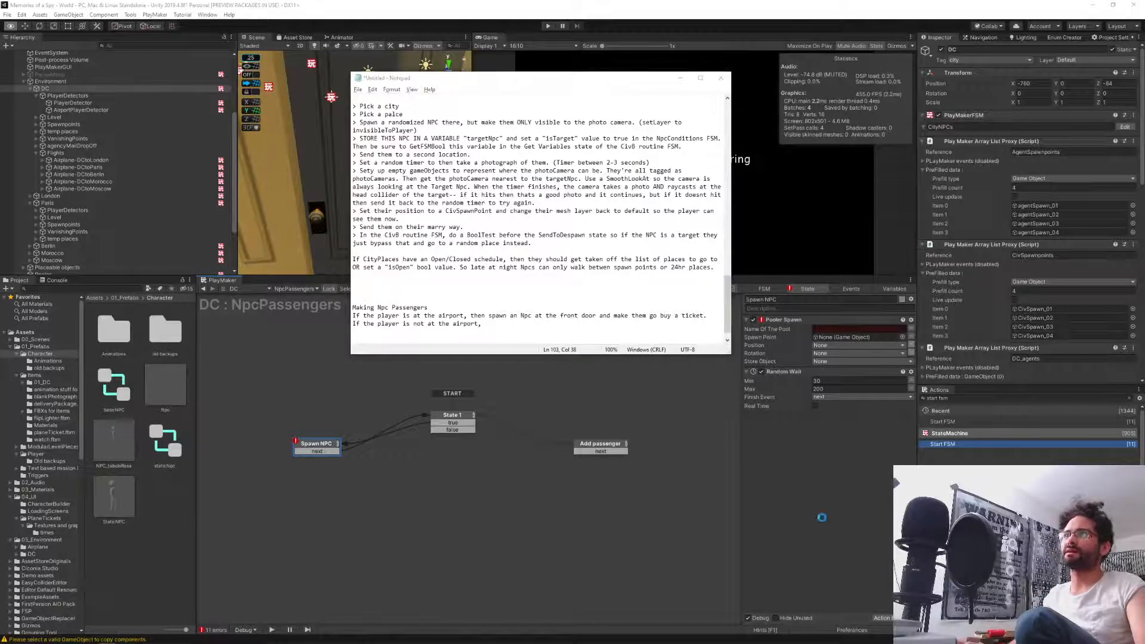
pyautogui.click(828, 361)
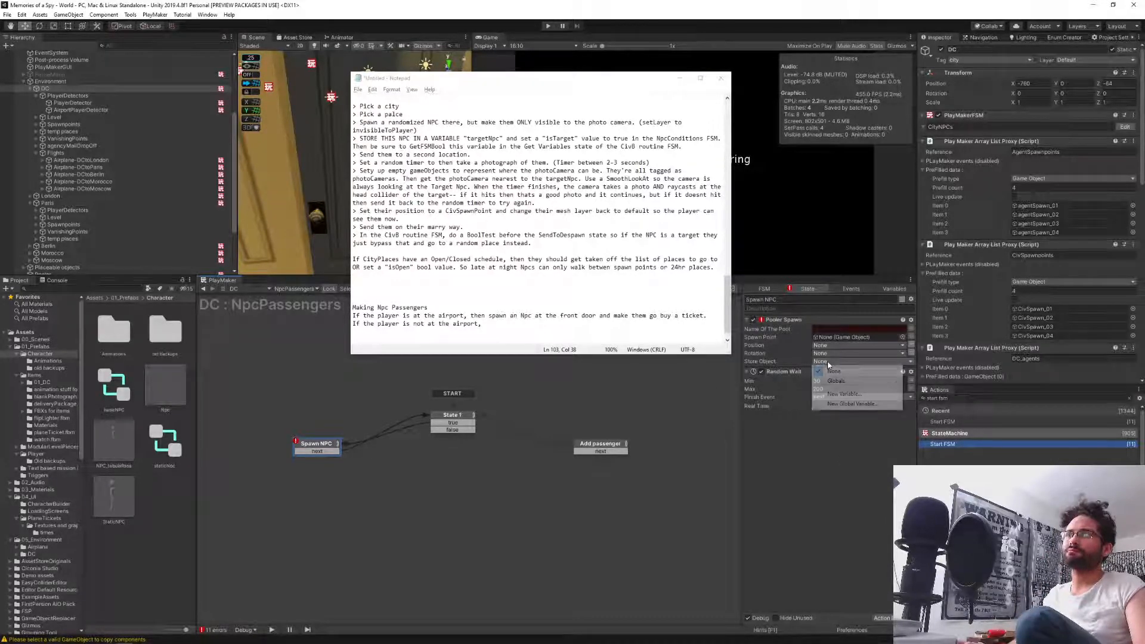
pyautogui.click(834, 371)
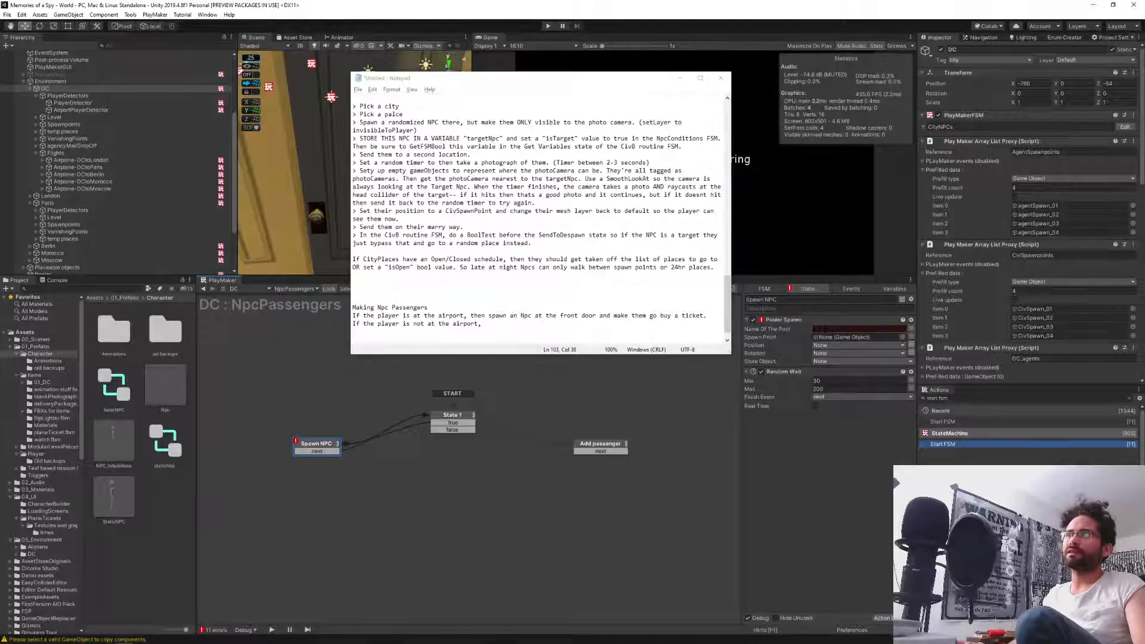
pyautogui.write('Npcs')
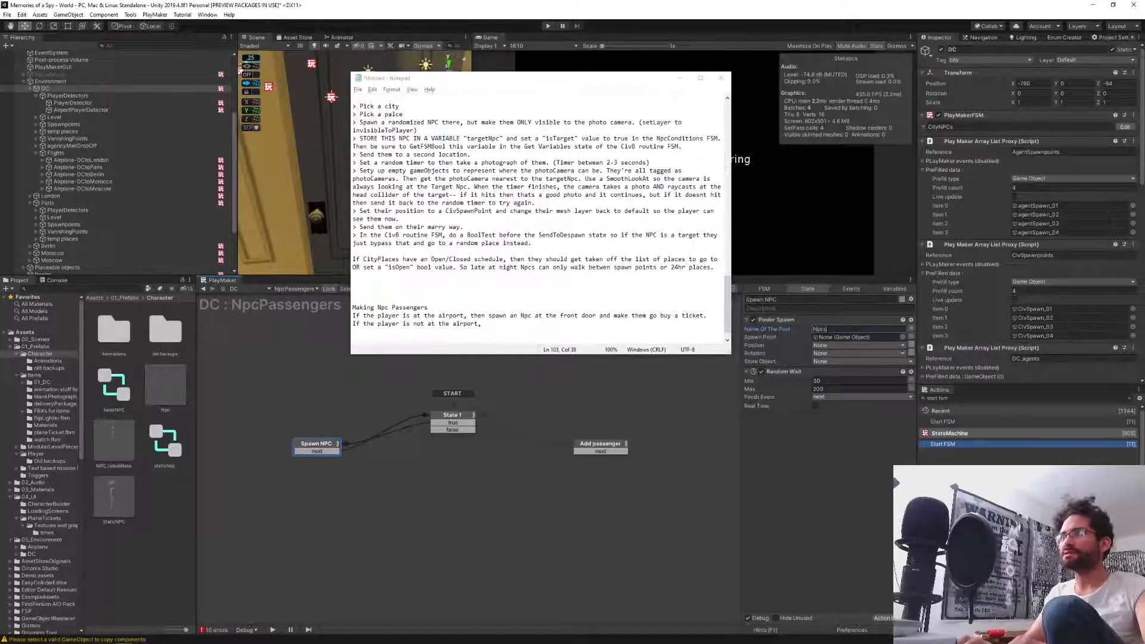
pyautogui.click(829, 361)
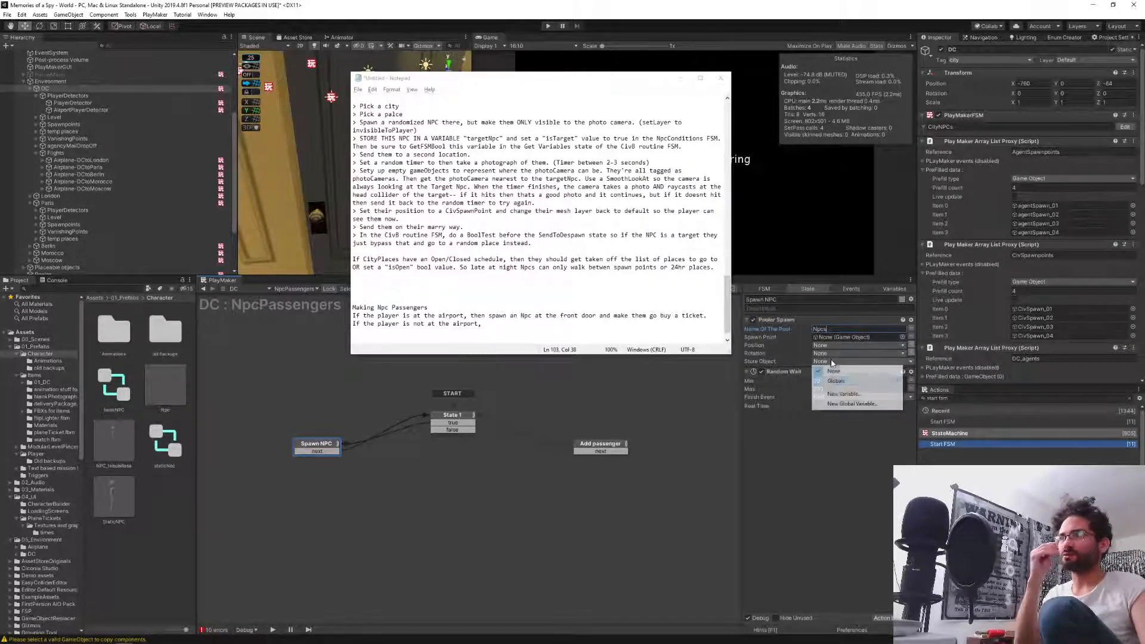
pyautogui.click(833, 395)
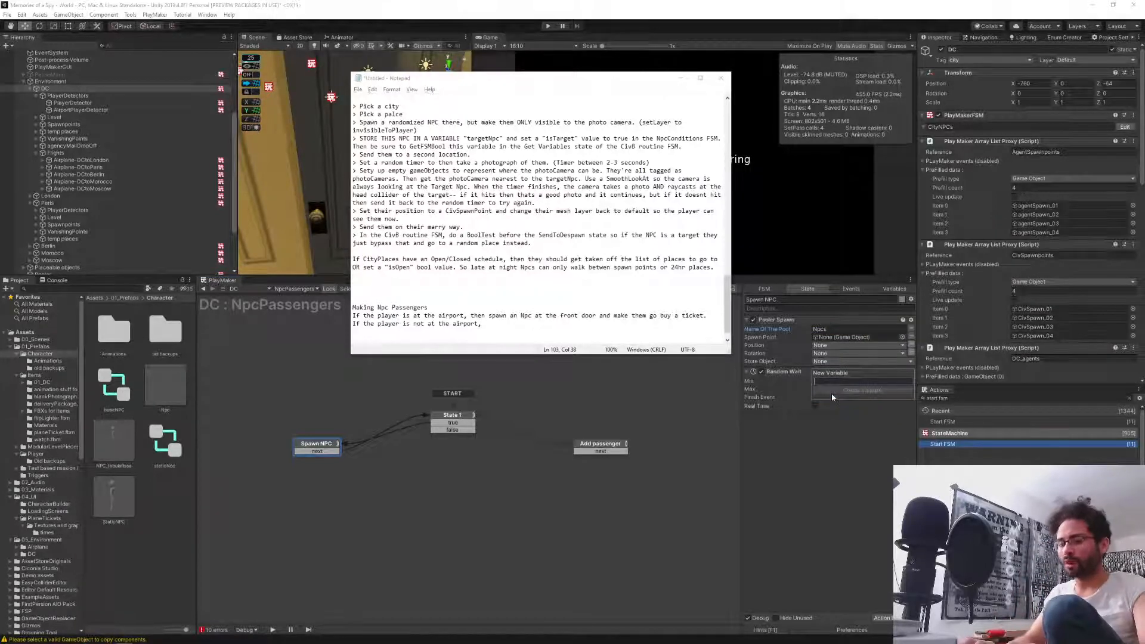
pyautogui.write('pas')
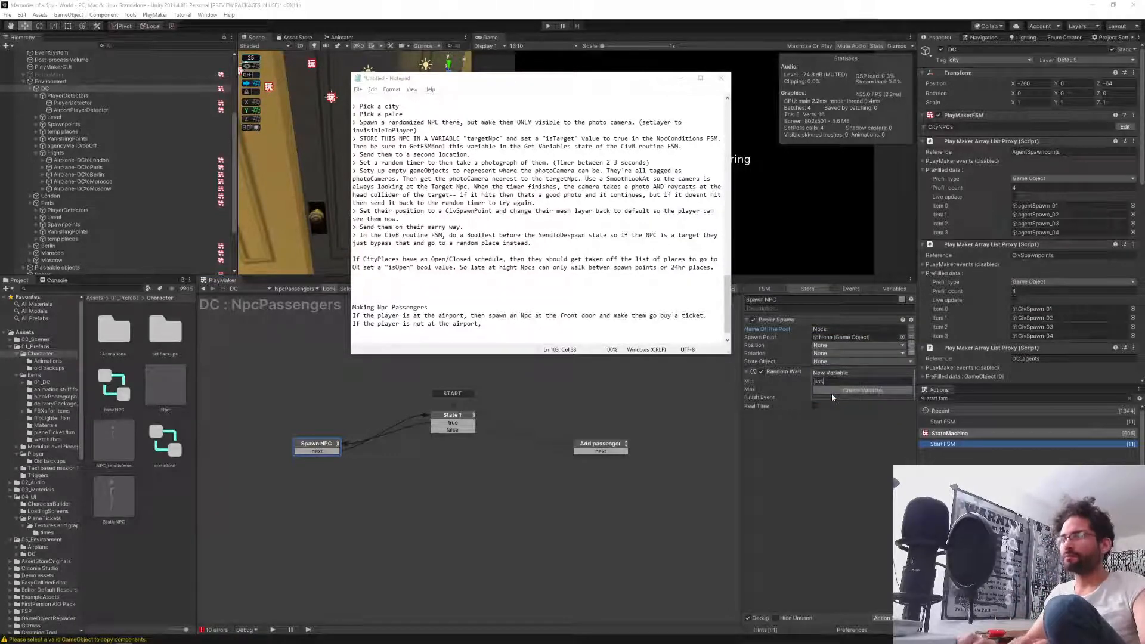
pyautogui.write('sengerNpc')
pyautogui.click(834, 393)
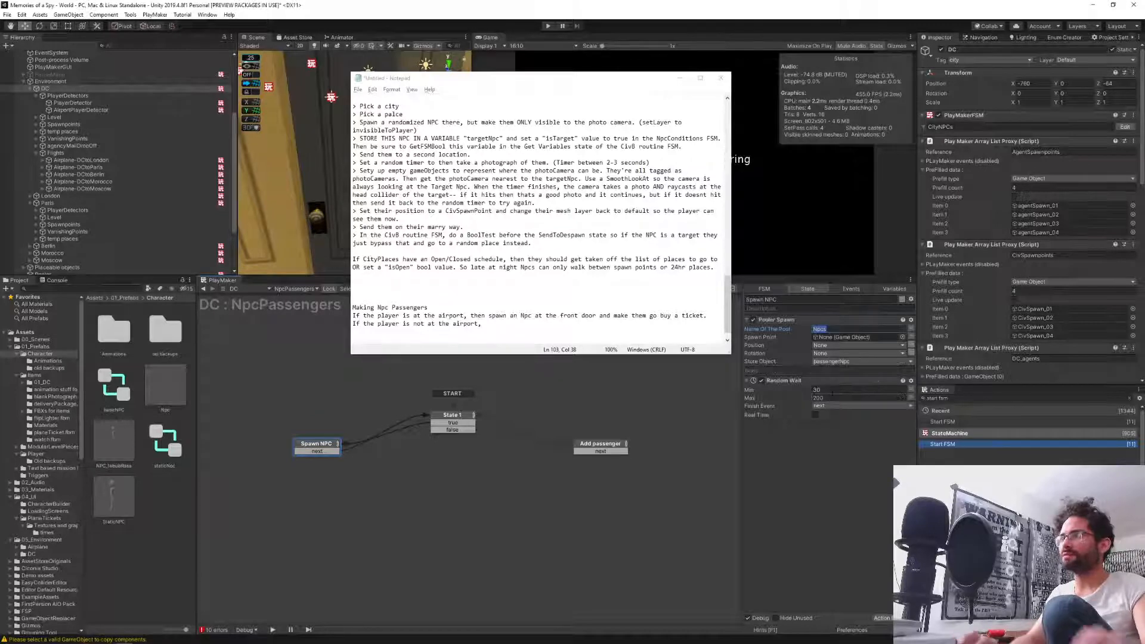
# Remove the Pooler Spawn action from the Spawn NPC state.
pyautogui.click(846, 471)
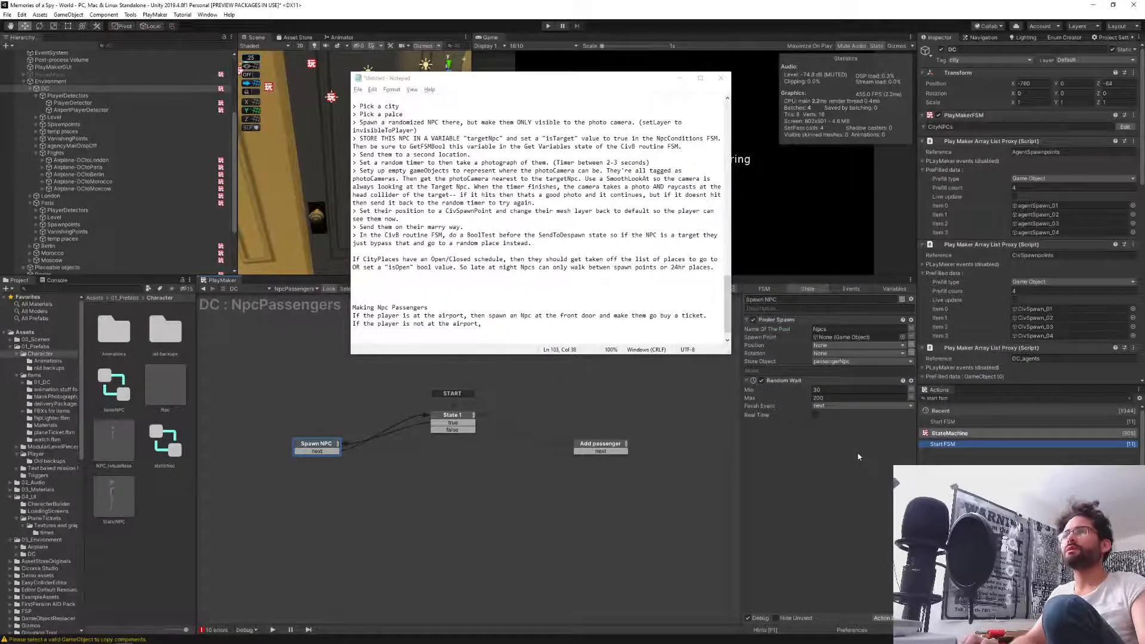
pyautogui.click(783, 322)
pyautogui.press('Delete')
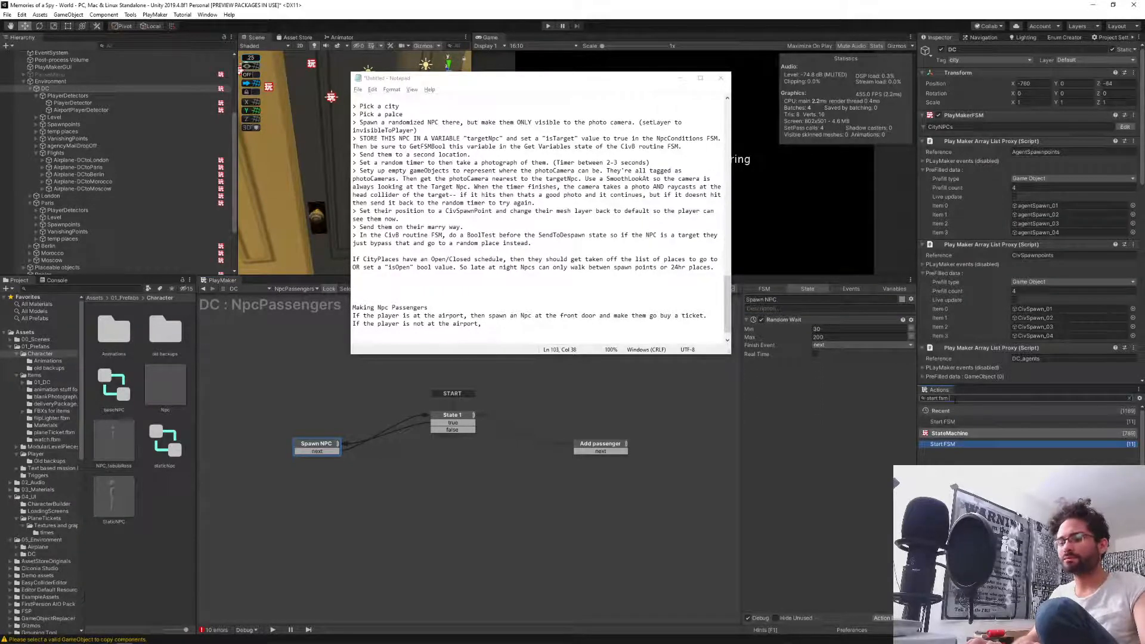
# Search the PlayMaker actions for "pooler" and look through the matching actions down to Pooler Spawn.
pyautogui.moveTo(955, 400); pyautogui.dragTo(922, 399)
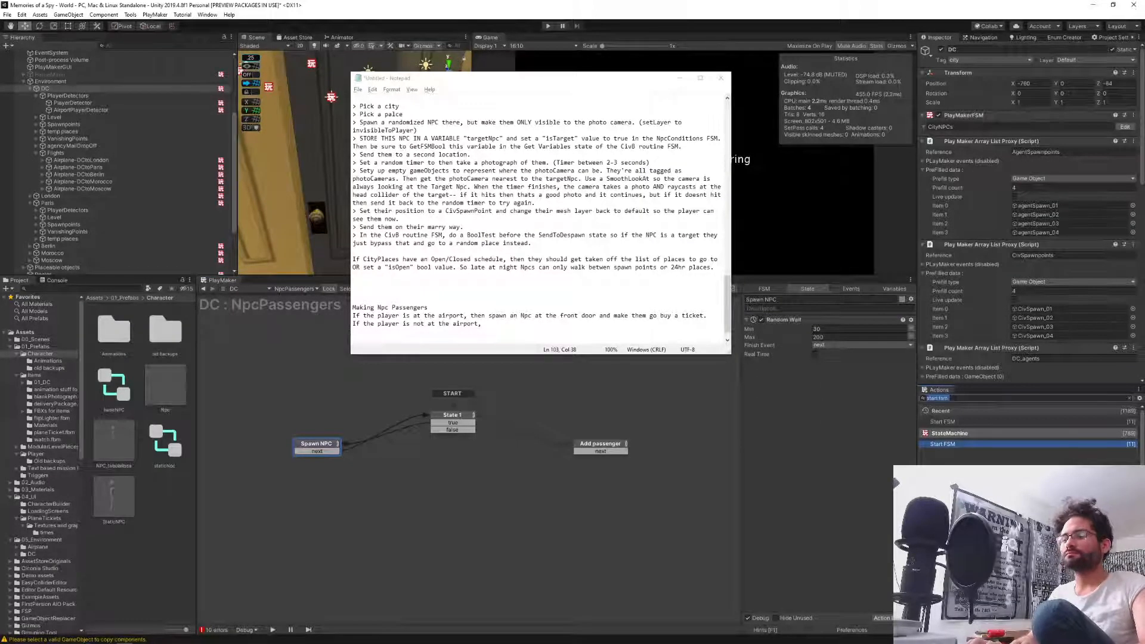
pyautogui.write('pooler')
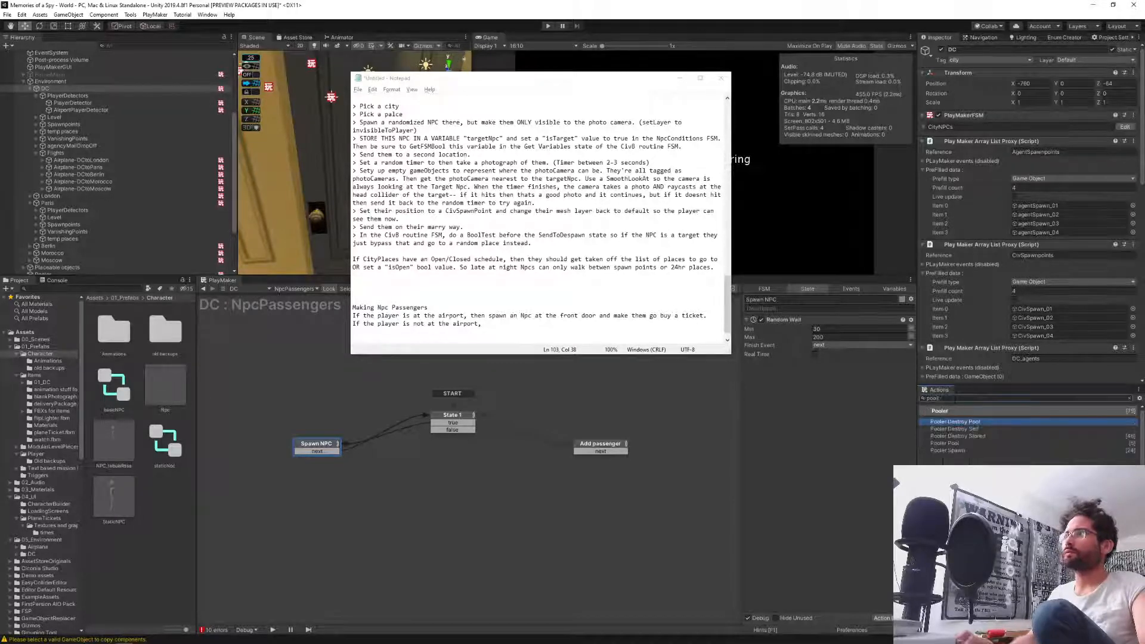
pyautogui.press('Down')
pyautogui.press('Down')
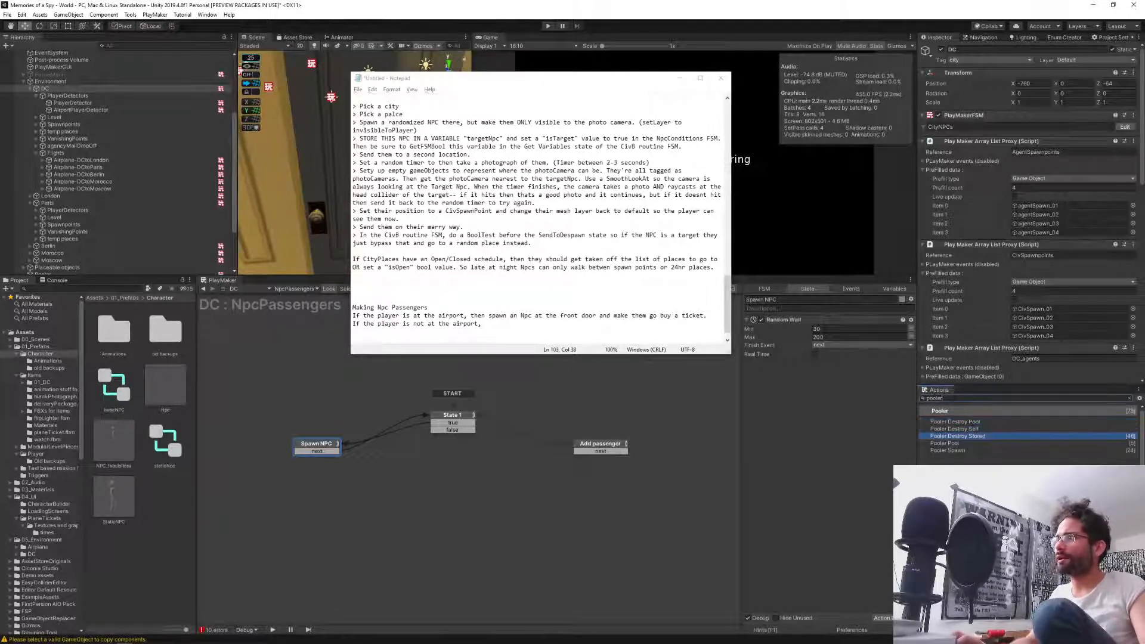
pyautogui.press('Up')
pyautogui.press('Up')
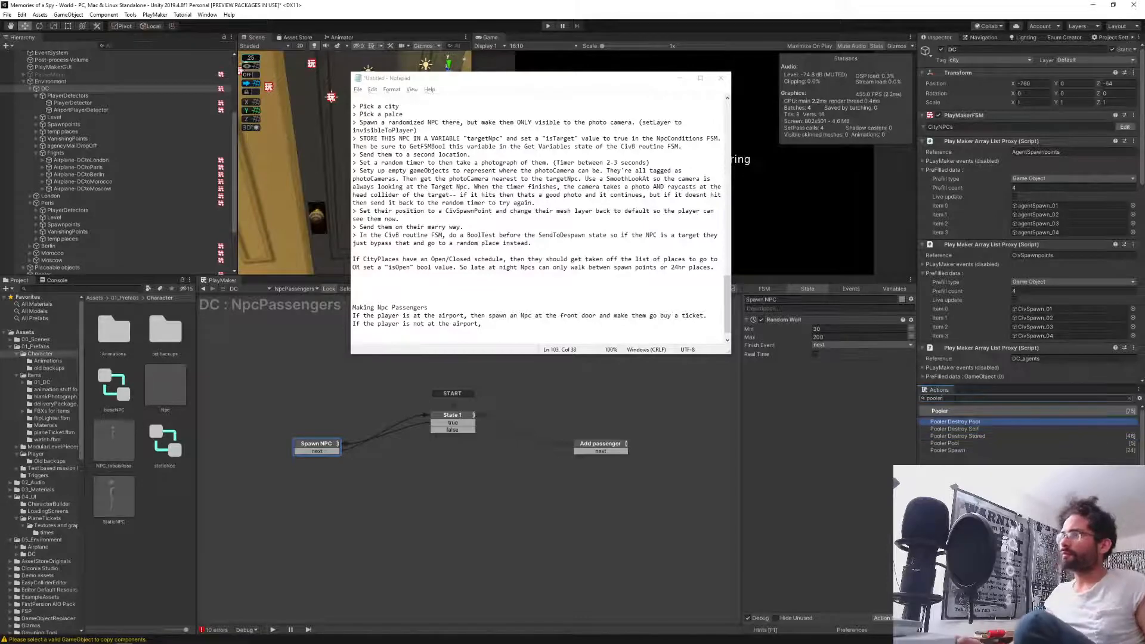
pyautogui.press('Down')
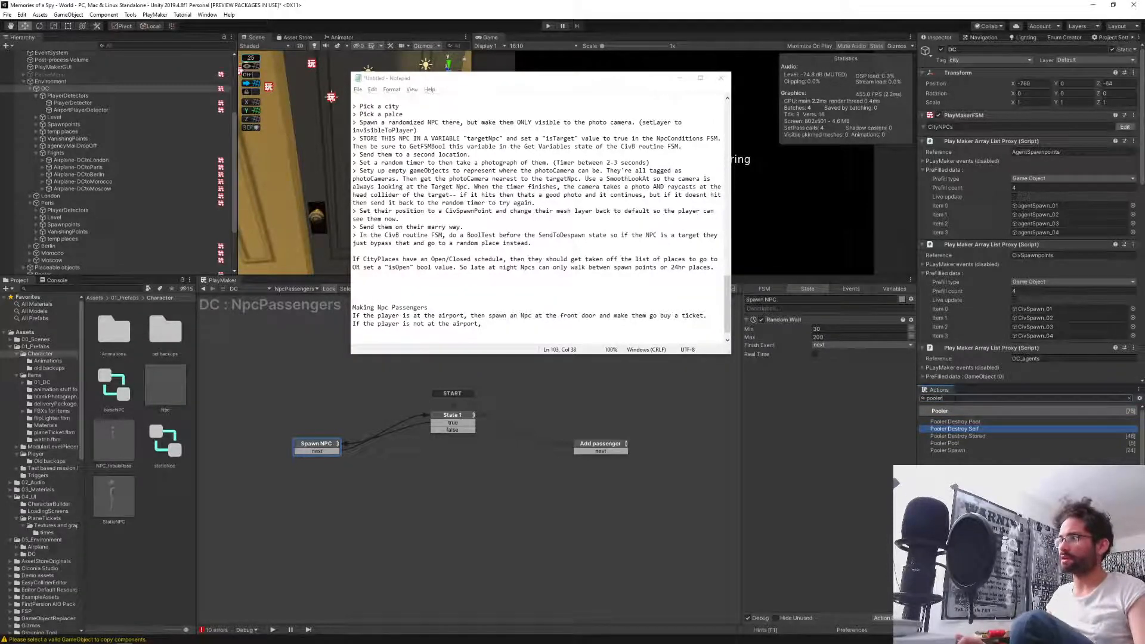
pyautogui.press('Down')
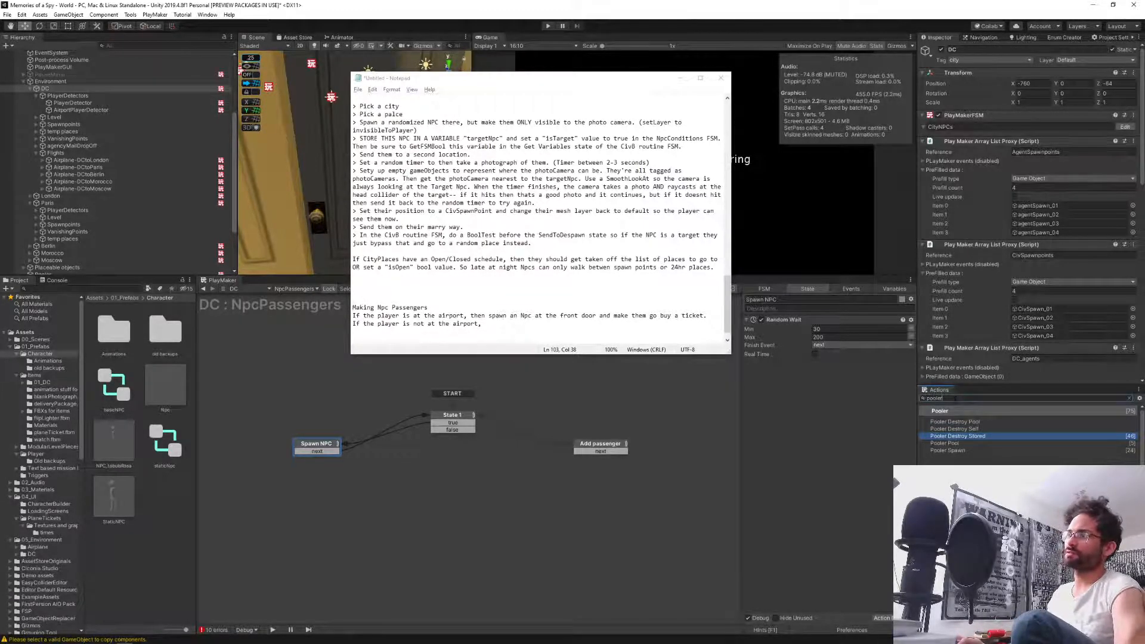
pyautogui.press('Down')
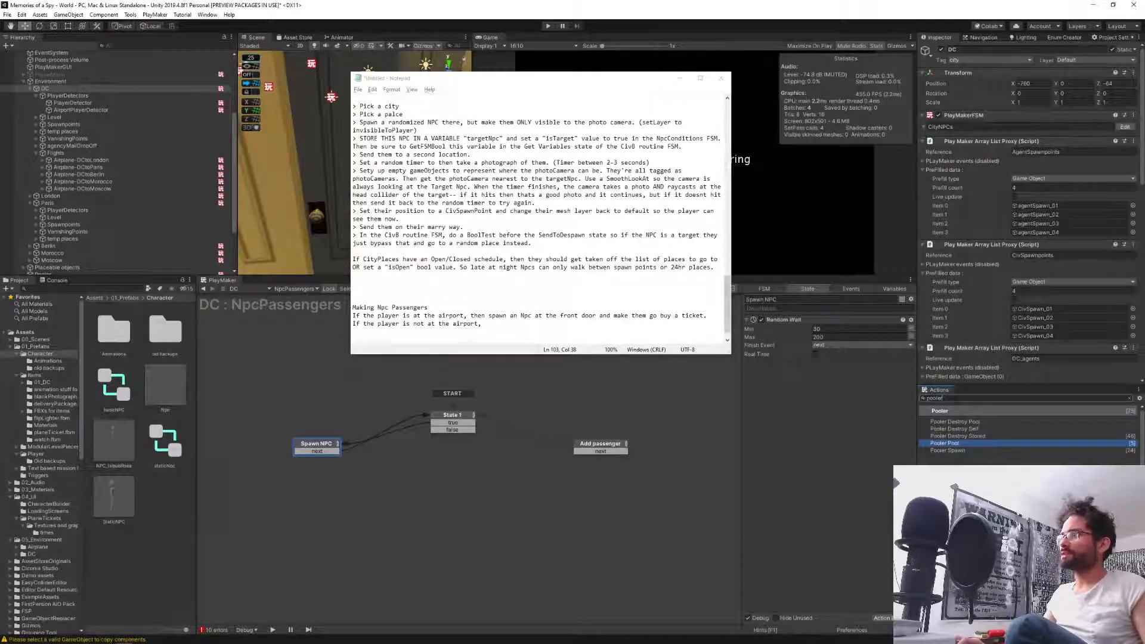
pyautogui.press('Down')
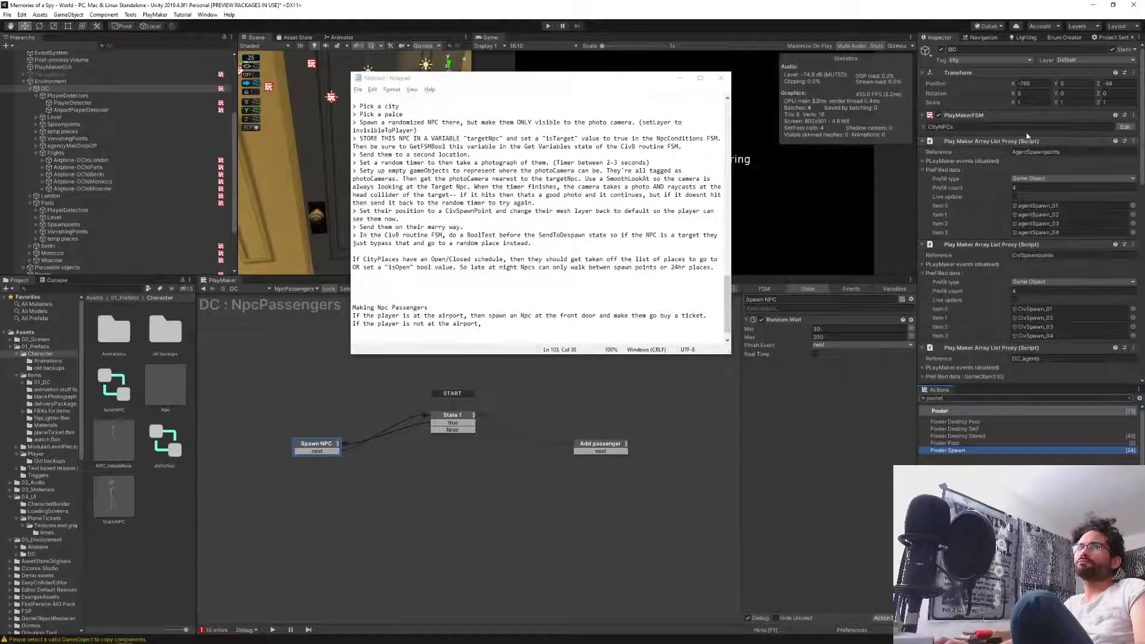
# Set the maximum pooled objects of the Npcs pool to 20 in the Pooler object's FSM.
pyautogui.scroll(-3, 91, 182)
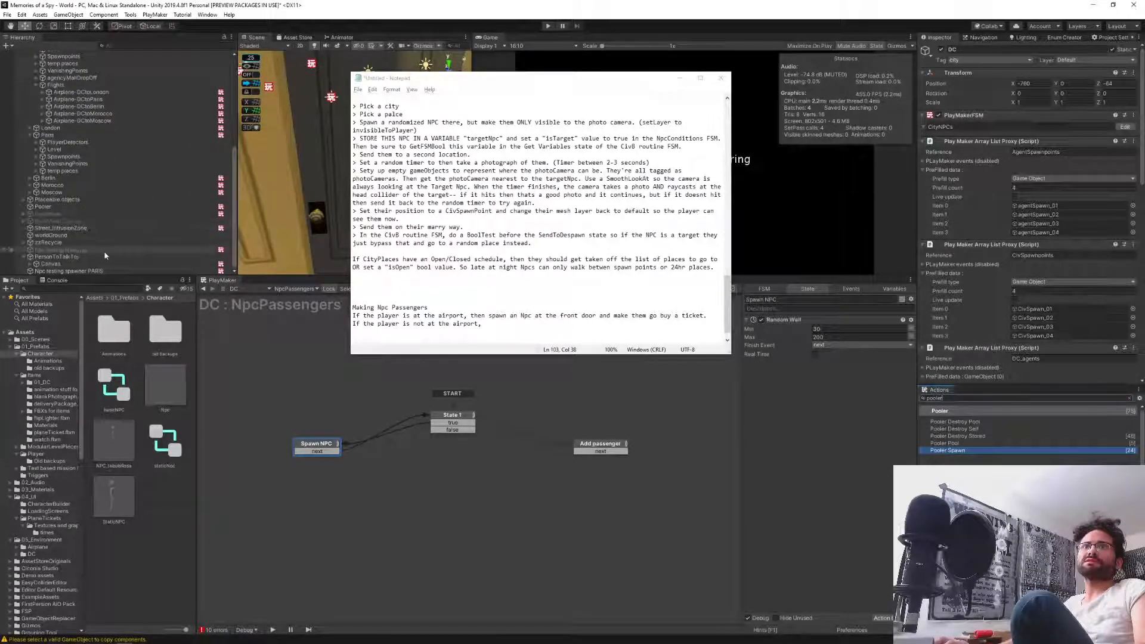
pyautogui.click(83, 208)
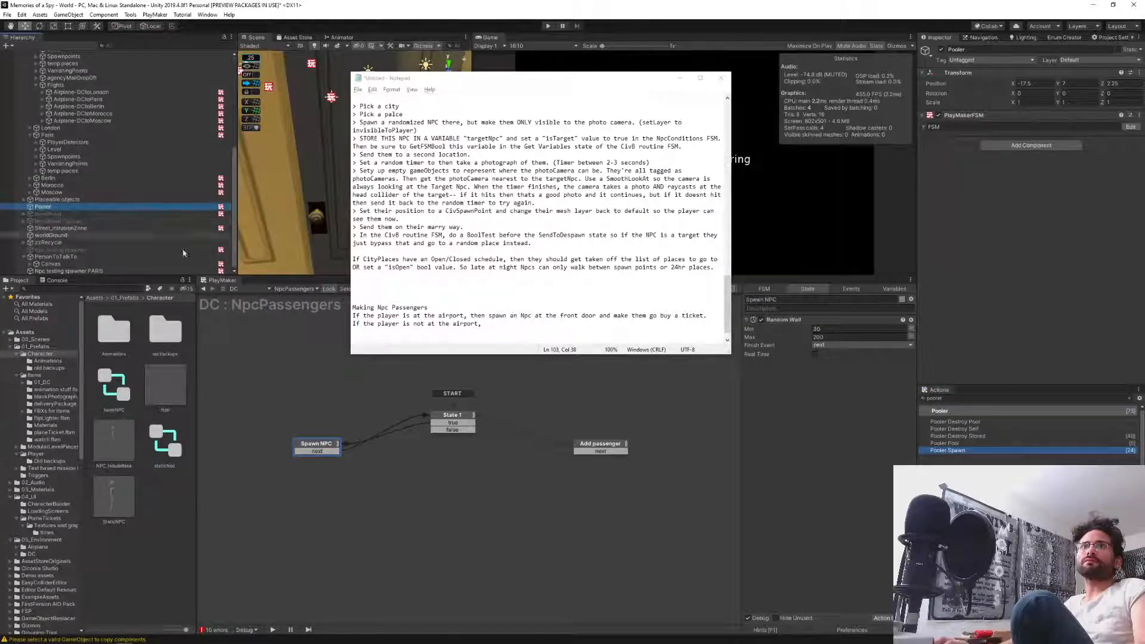
pyautogui.click(58, 207)
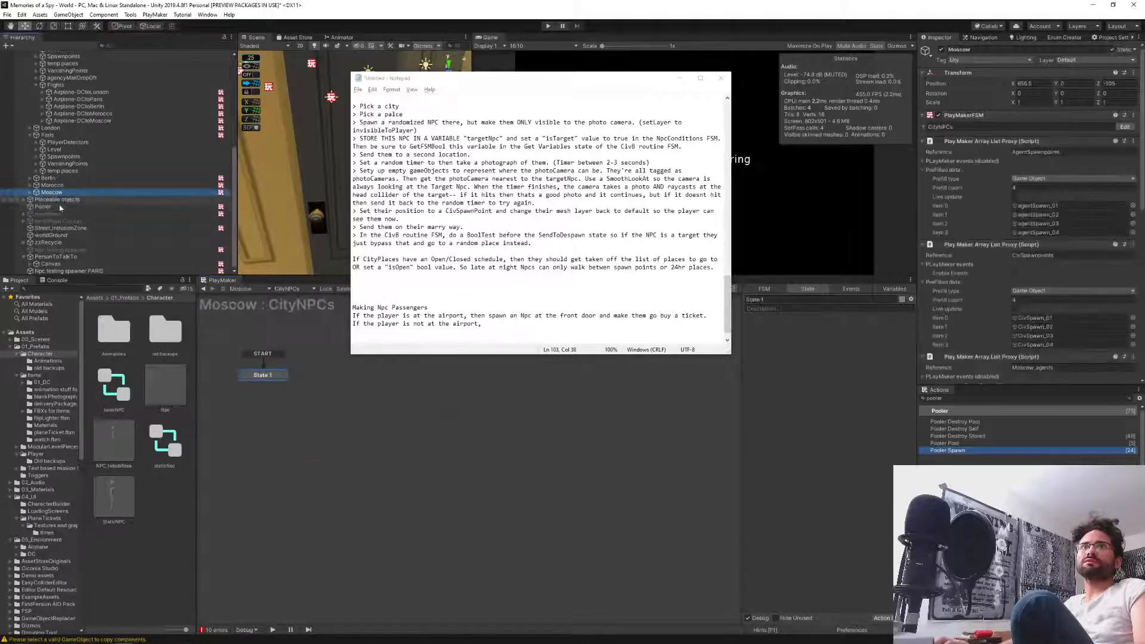
pyautogui.moveTo(636, 81); pyautogui.dragTo(568, 41)
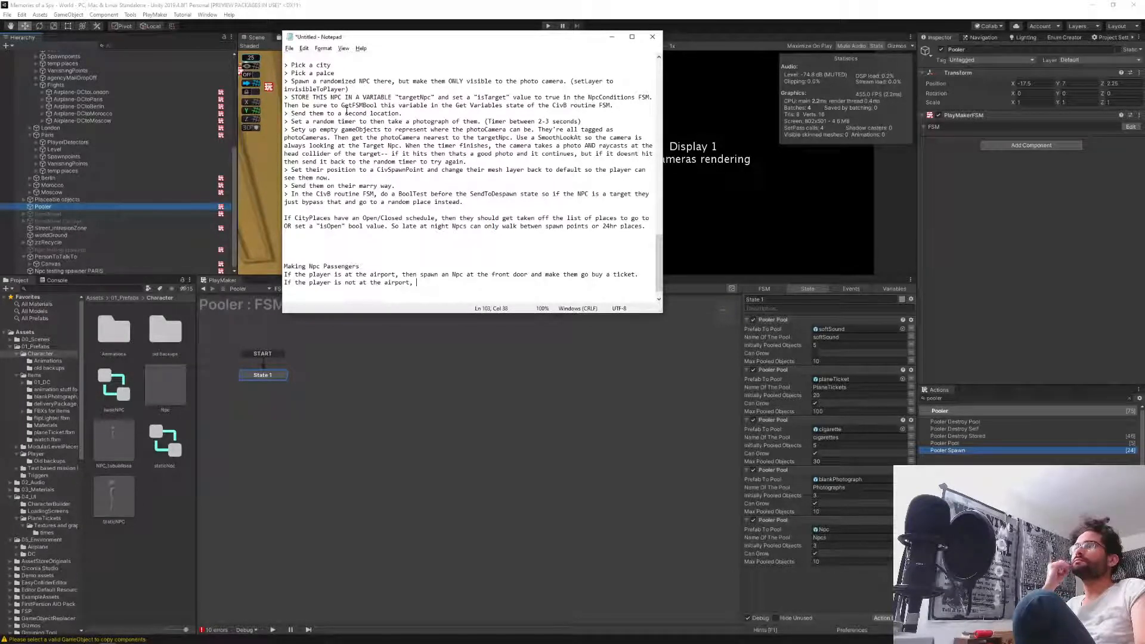
pyautogui.scroll(3, 115, 191)
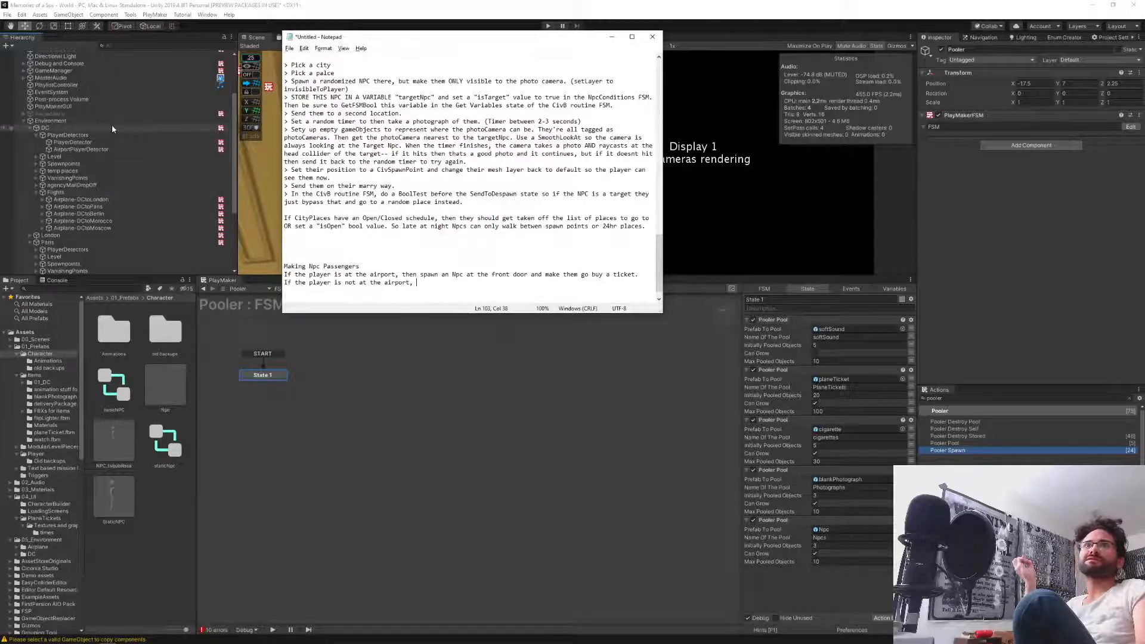
pyautogui.click(832, 562)
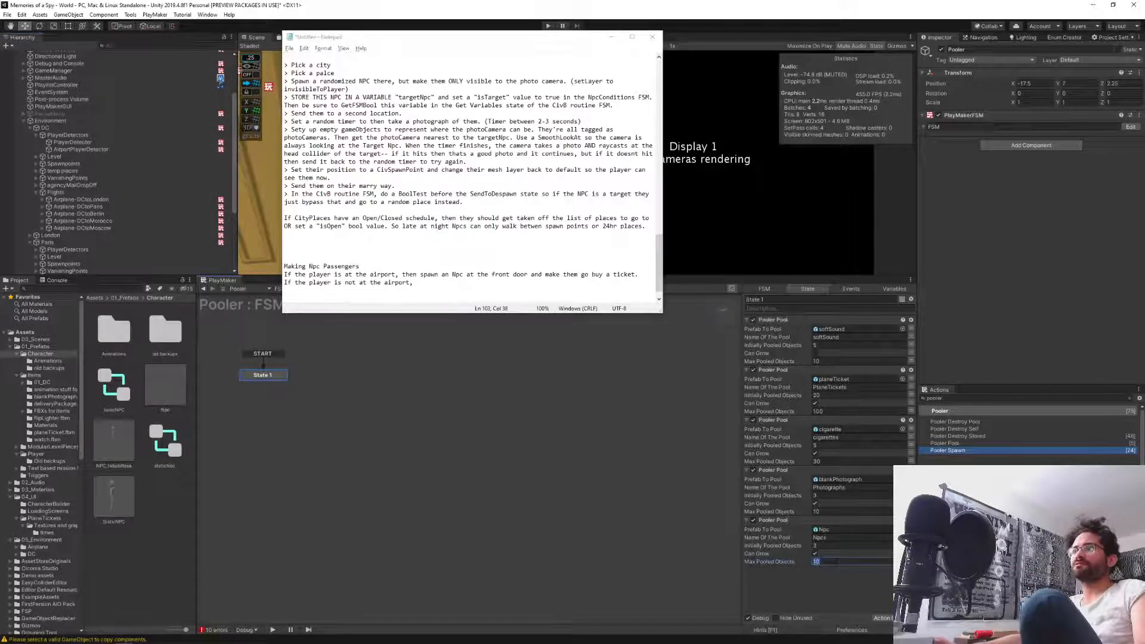
pyautogui.write('20')
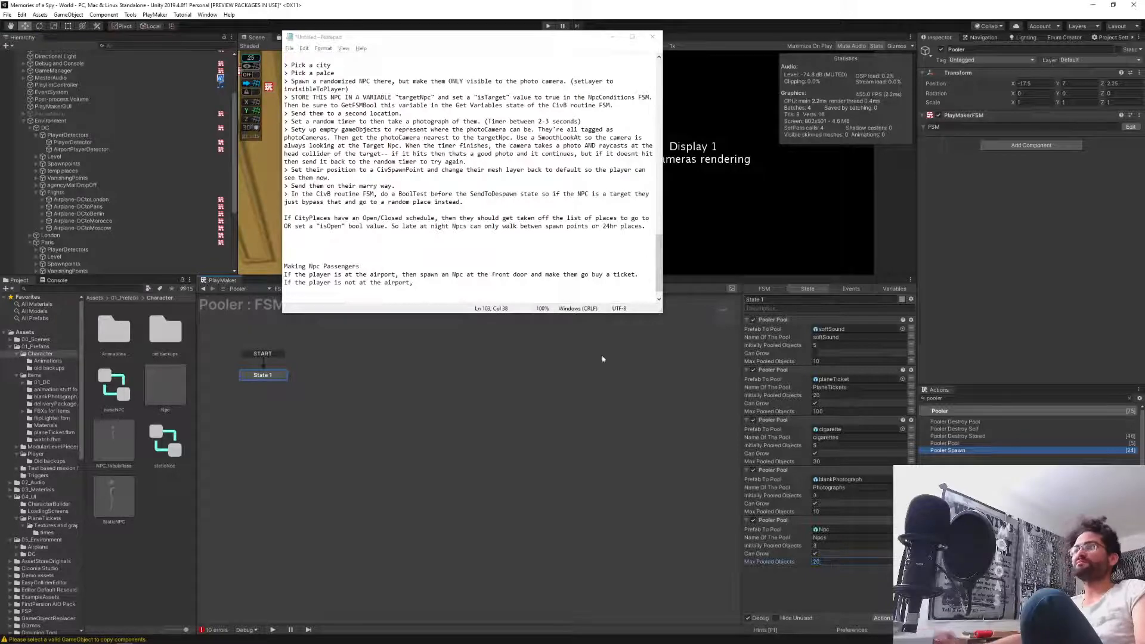
# Add a Pooler Spawn action above Random Wait in the Spawn NPC state of DC's NpcPassengers FSM.
pyautogui.click(46, 128)
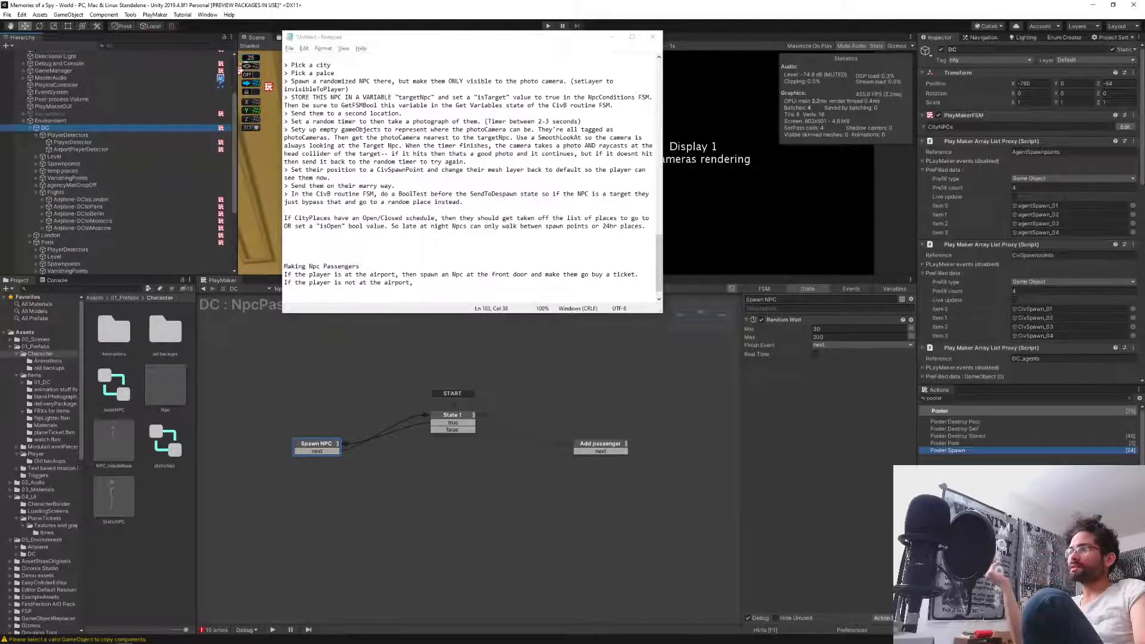
pyautogui.click(941, 459)
pyautogui.click(948, 445)
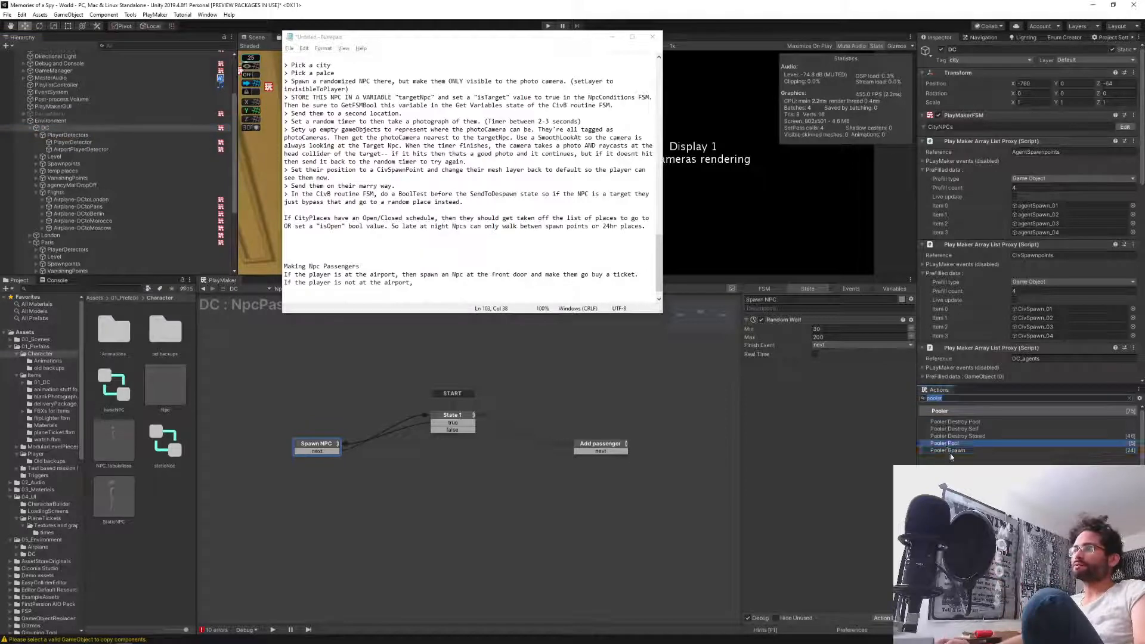
pyautogui.doubleClick(953, 451)
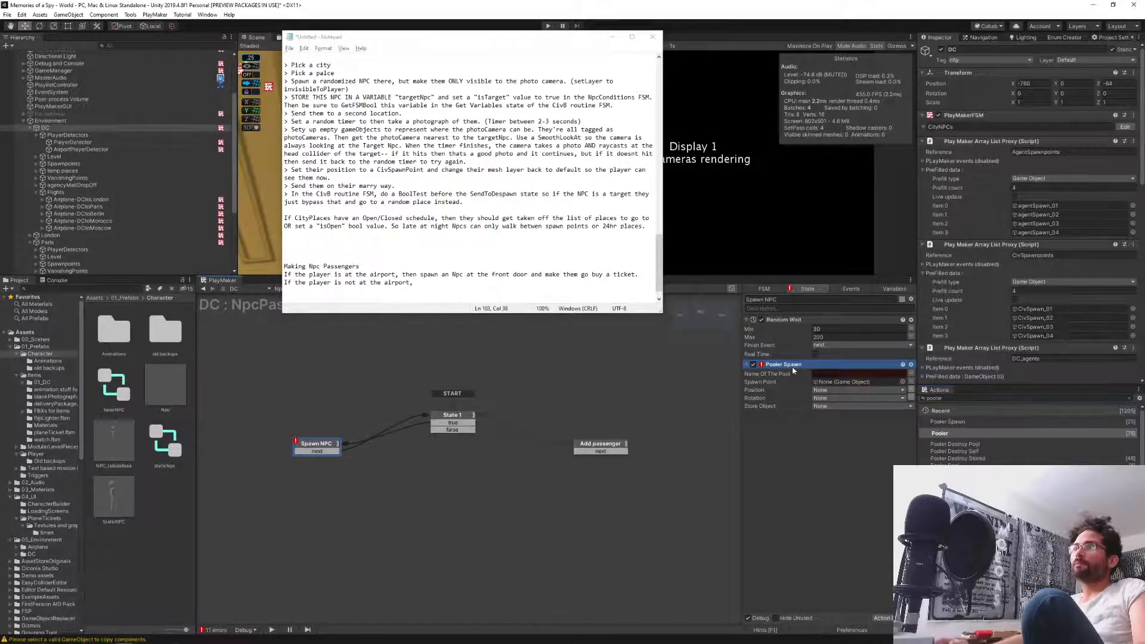
pyautogui.moveTo(792, 366); pyautogui.dragTo(813, 320)
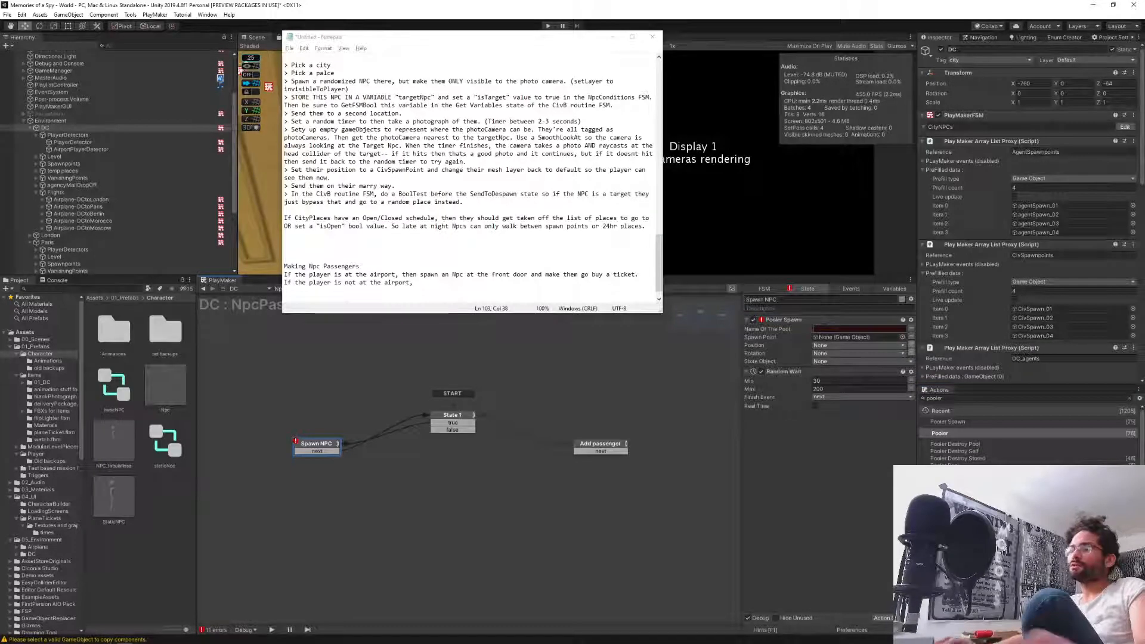
# Set Pooler Spawn's pool name to "Npcs" and store the spawned object in the passengerNpc variable.
pyautogui.click(823, 328)
pyautogui.write('Npcs')
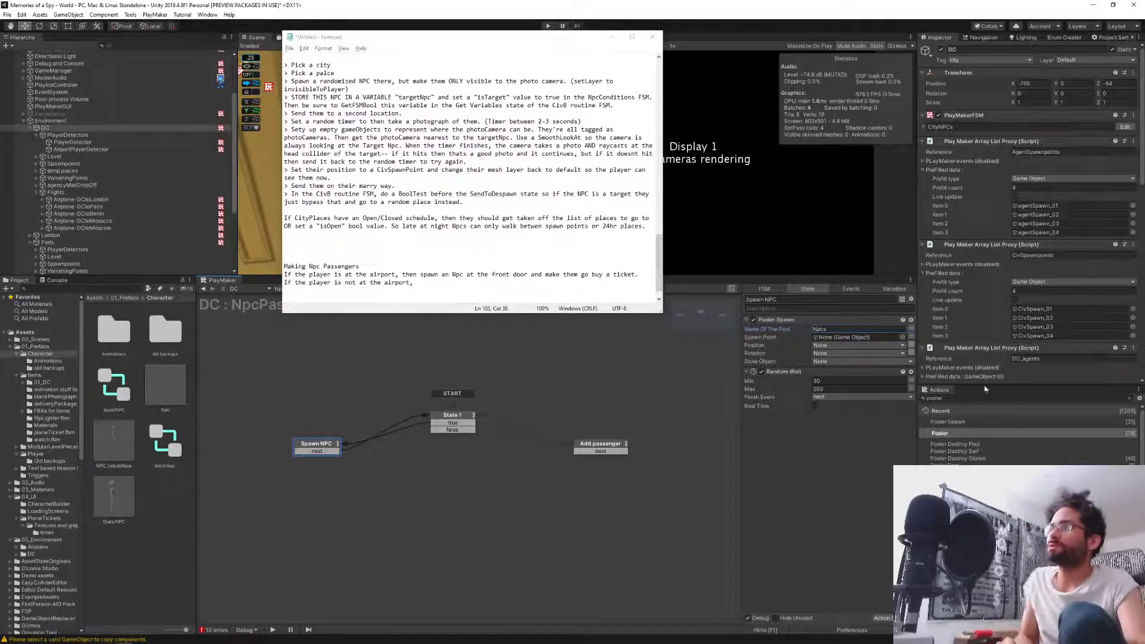
pyautogui.click(817, 361)
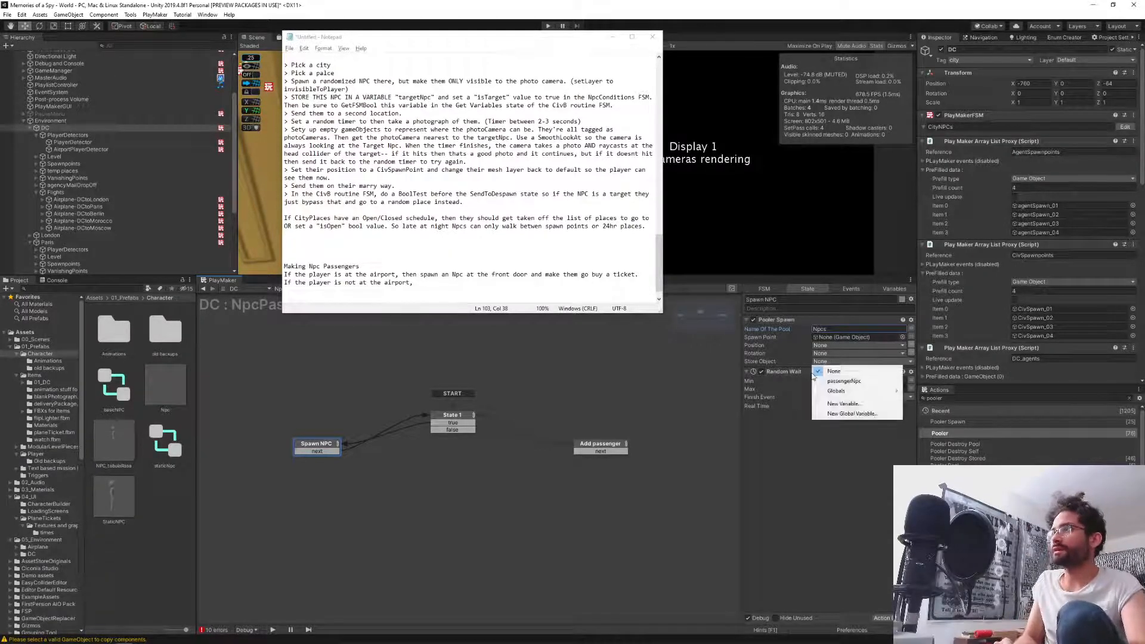
pyautogui.click(843, 381)
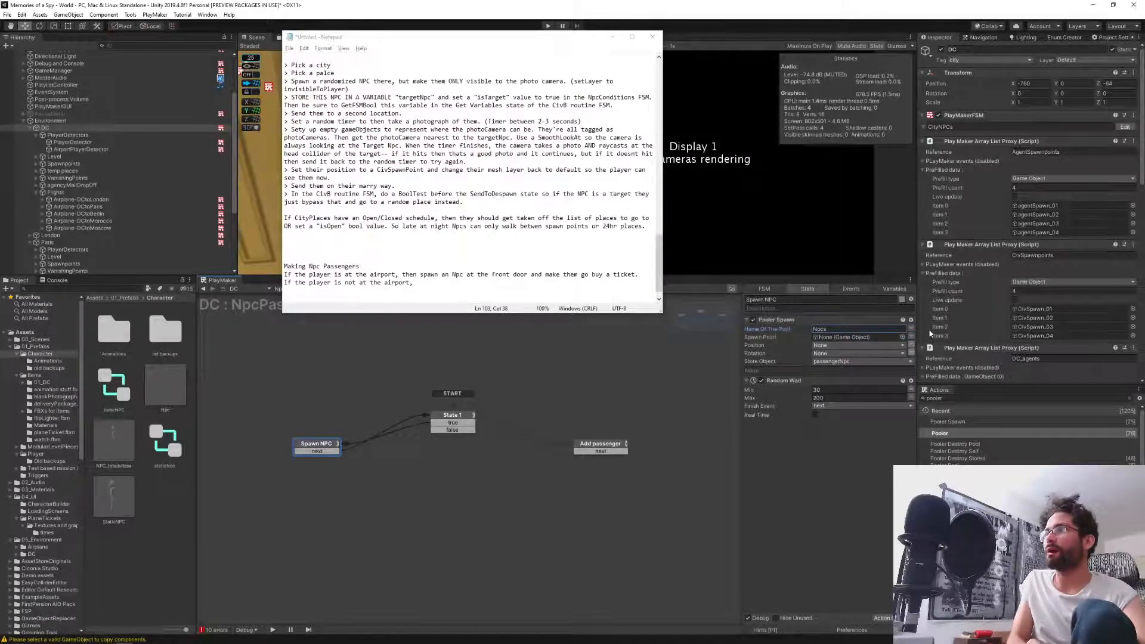
pyautogui.click(953, 458)
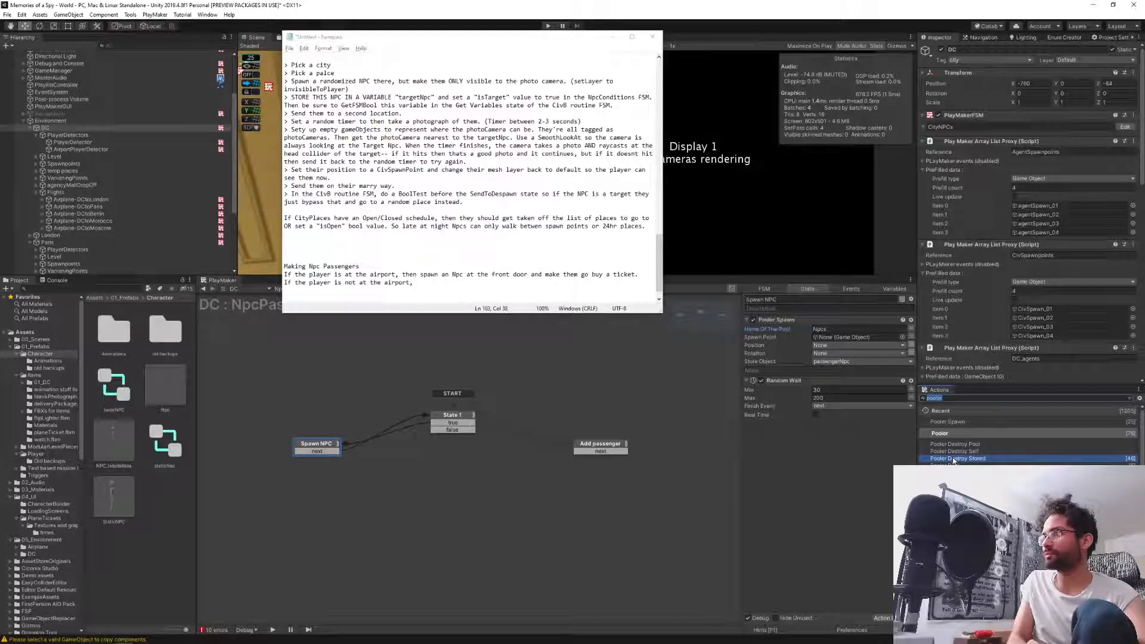
pyautogui.click(954, 451)
pyautogui.moveTo(779, 392); pyautogui.dragTo(779, 394)
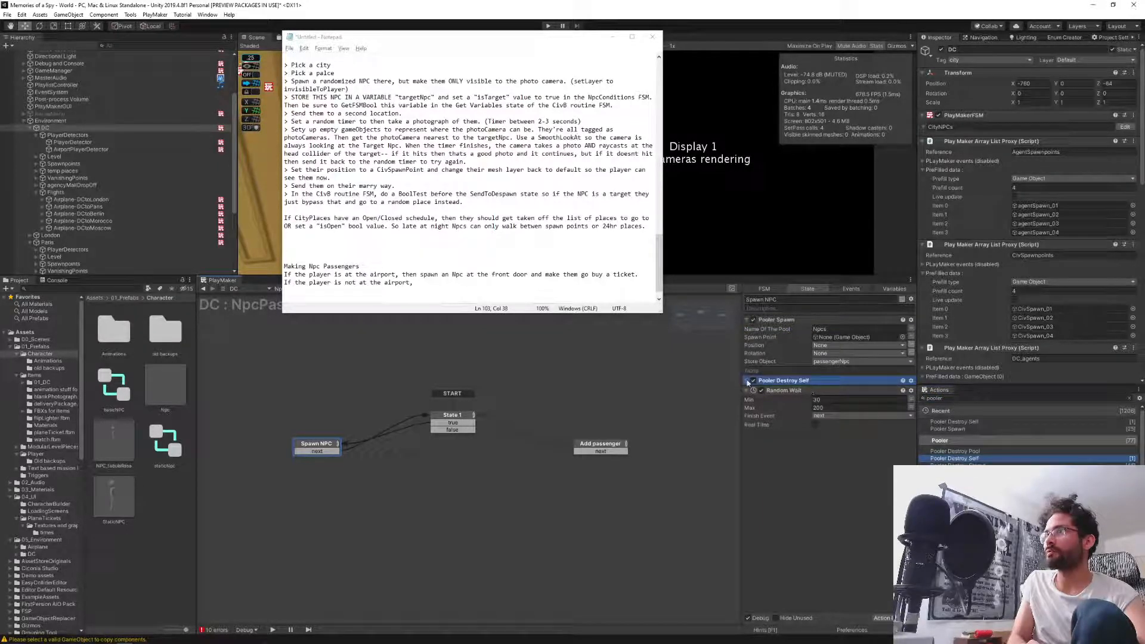
pyautogui.click(785, 468)
pyautogui.click(780, 382)
pyautogui.press('Delete')
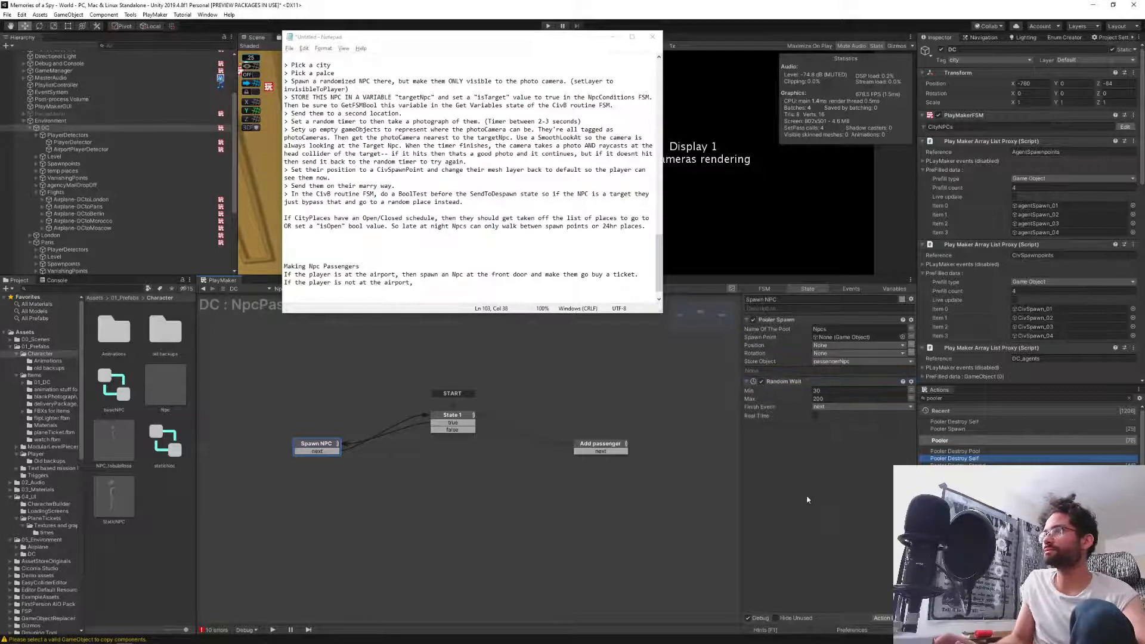
# Add an Activate Game Object action between Pooler Spawn and Random Wait in the Spawn NPC state.
pyautogui.click(974, 399)
pyautogui.write('activ')
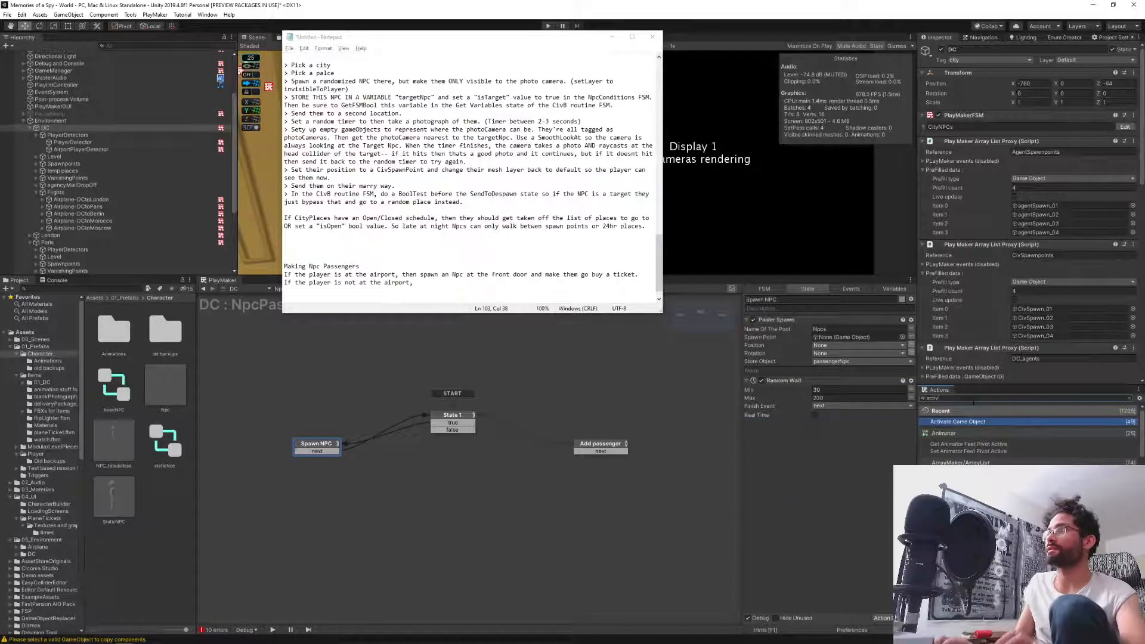
pyautogui.press('Return')
pyautogui.click(785, 531)
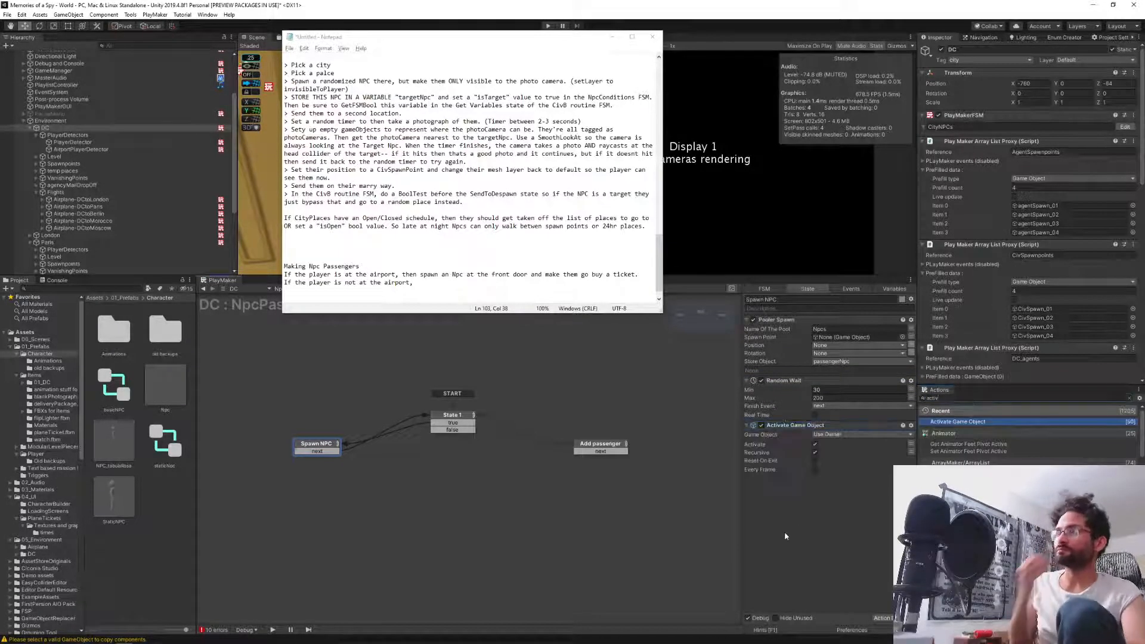
pyautogui.click(781, 426)
pyautogui.moveTo(782, 426); pyautogui.dragTo(783, 381)
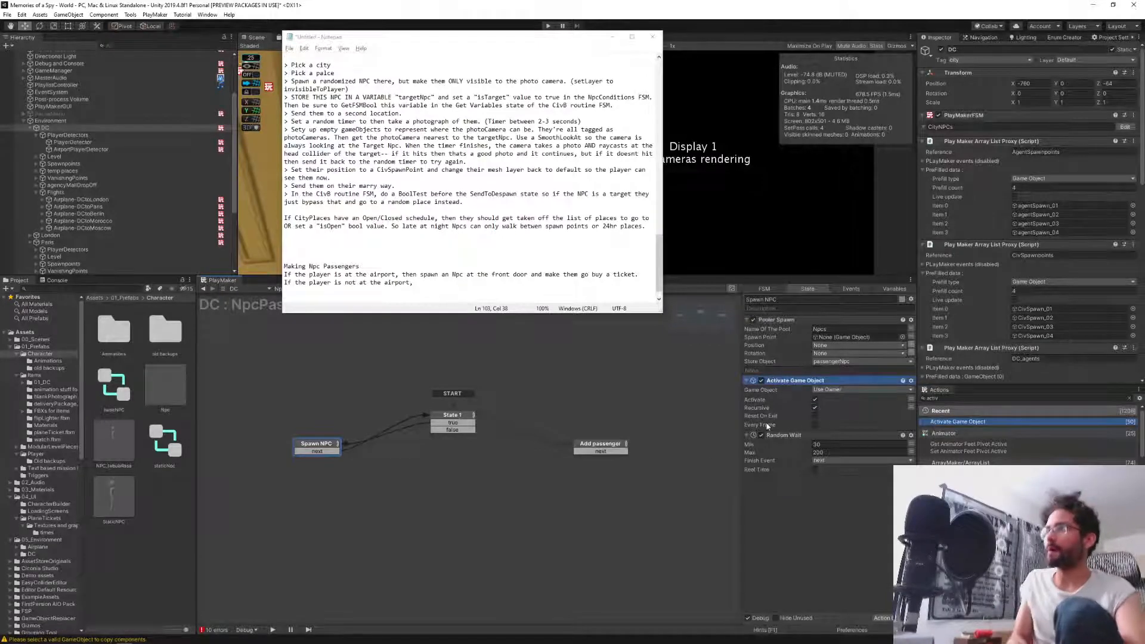
# Target the passengerNpc variable in Activate Game Object and turn off its Activate and Recursive options.
pyautogui.click(835, 389)
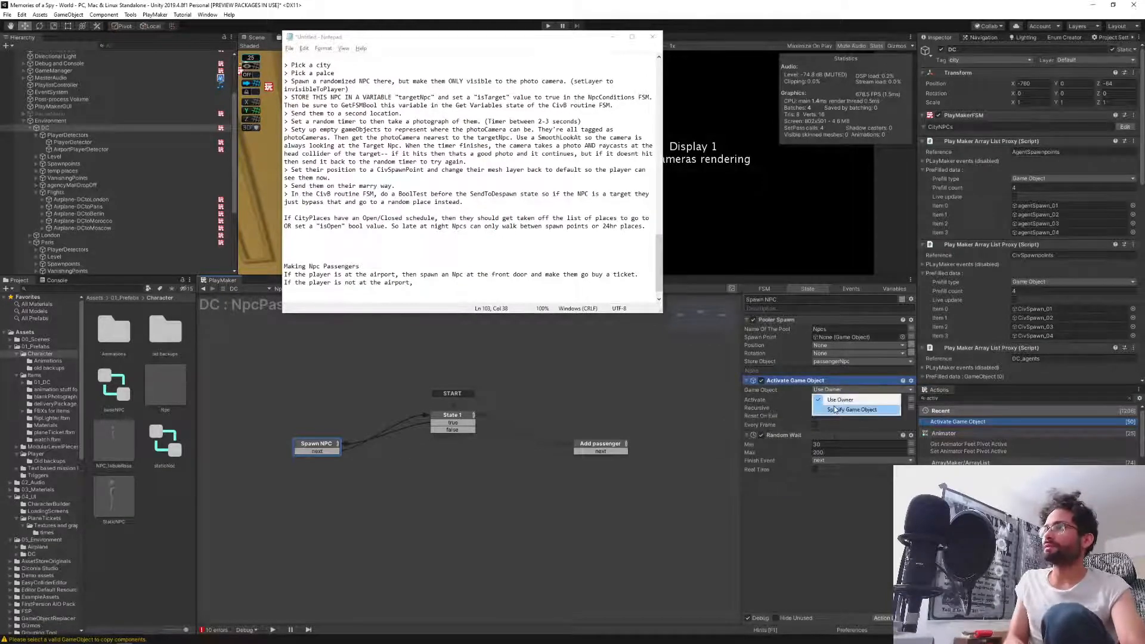
pyautogui.click(835, 411)
pyautogui.click(908, 401)
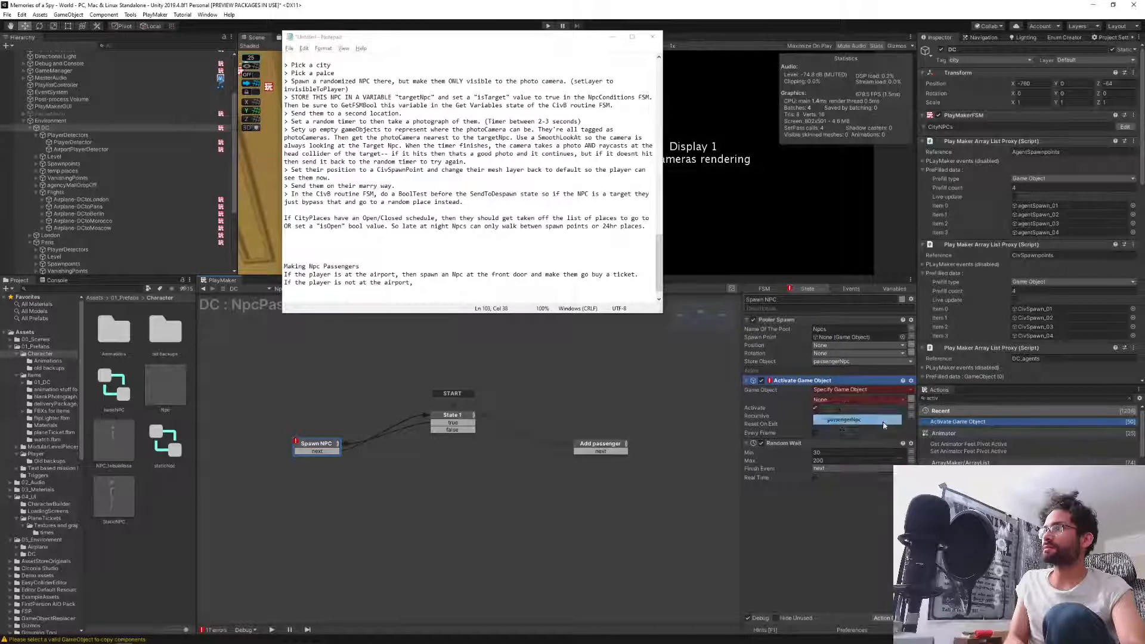
pyautogui.click(822, 418)
pyautogui.click(815, 418)
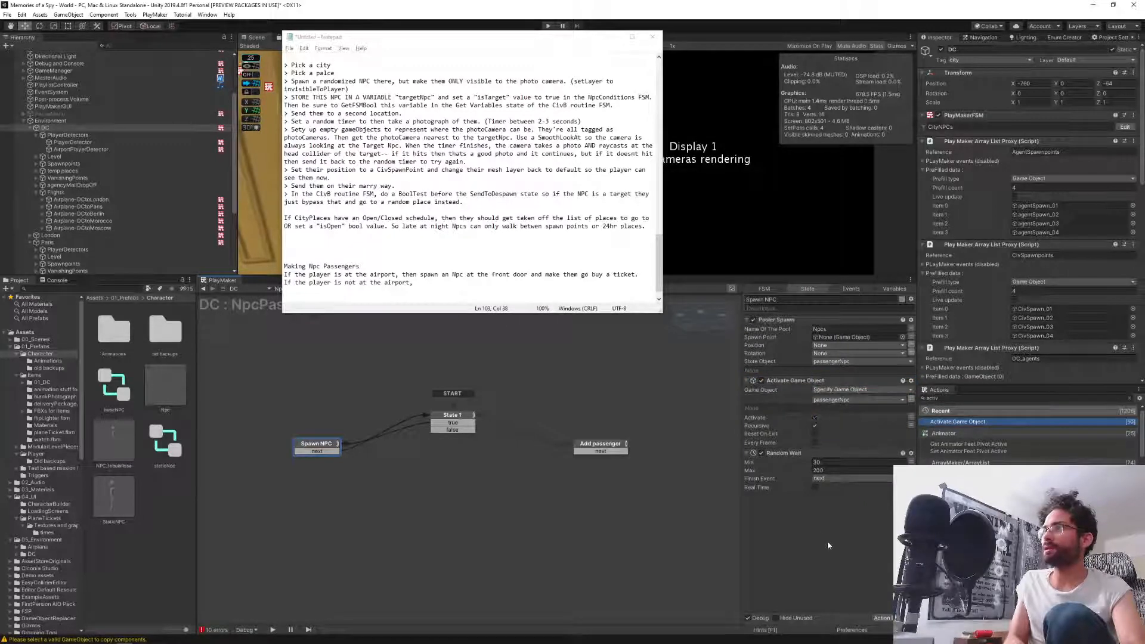
pyautogui.click(816, 426)
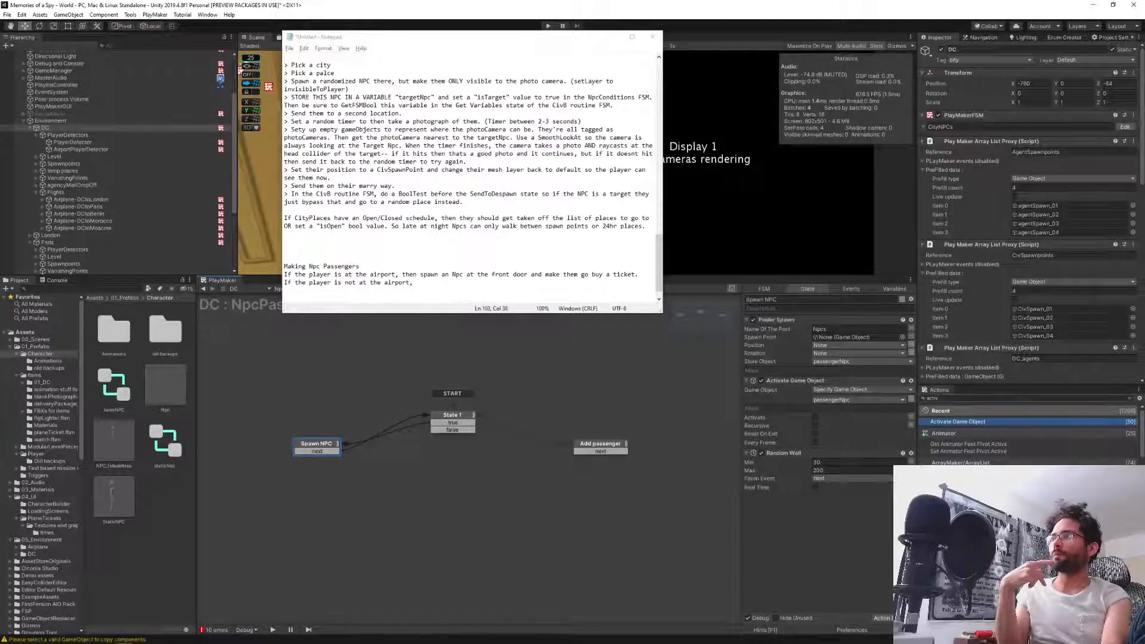
# Search the PlayMaker actions for "run fs" and for "for each", and clear the search.
pyautogui.click(976, 398)
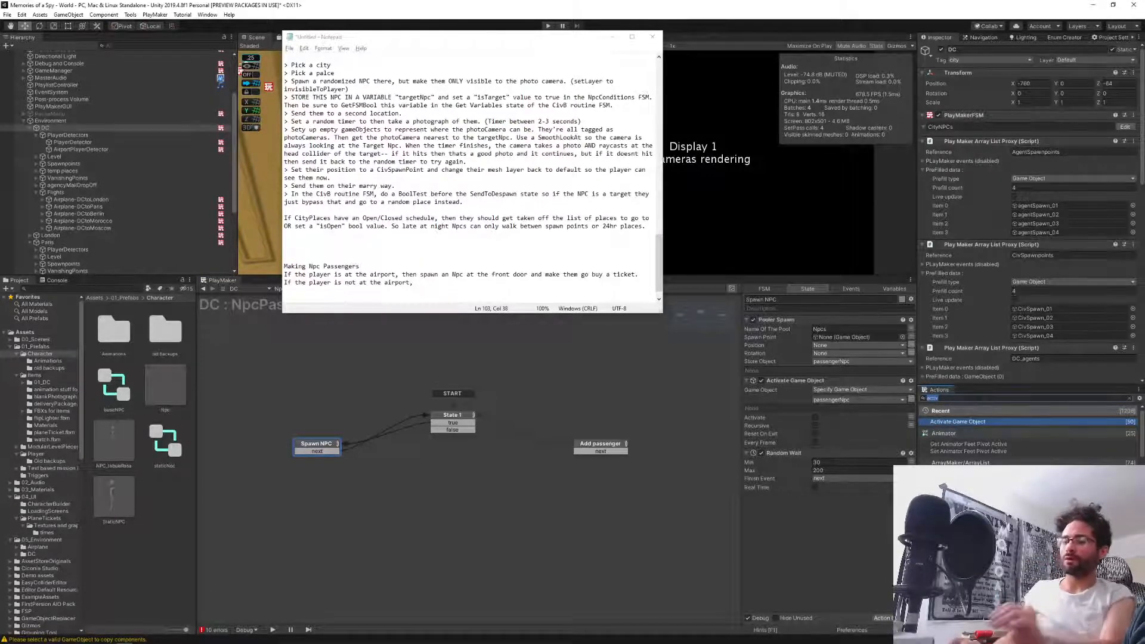
pyautogui.write('run fs')
pyautogui.press('BackSpace')
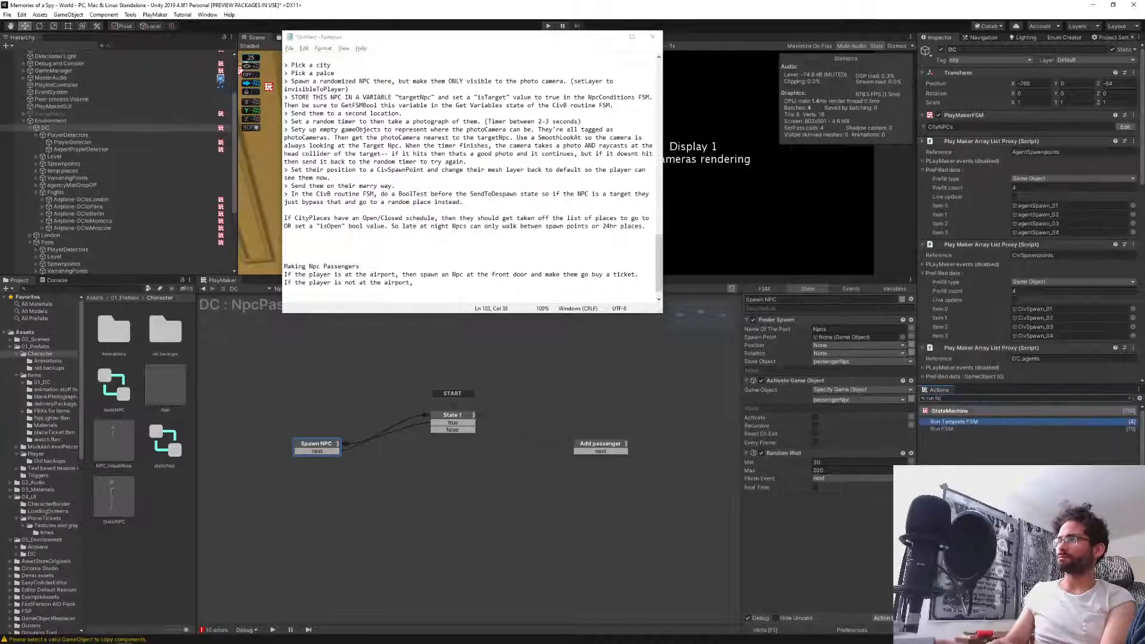
pyautogui.press('Down')
pyautogui.press('Up')
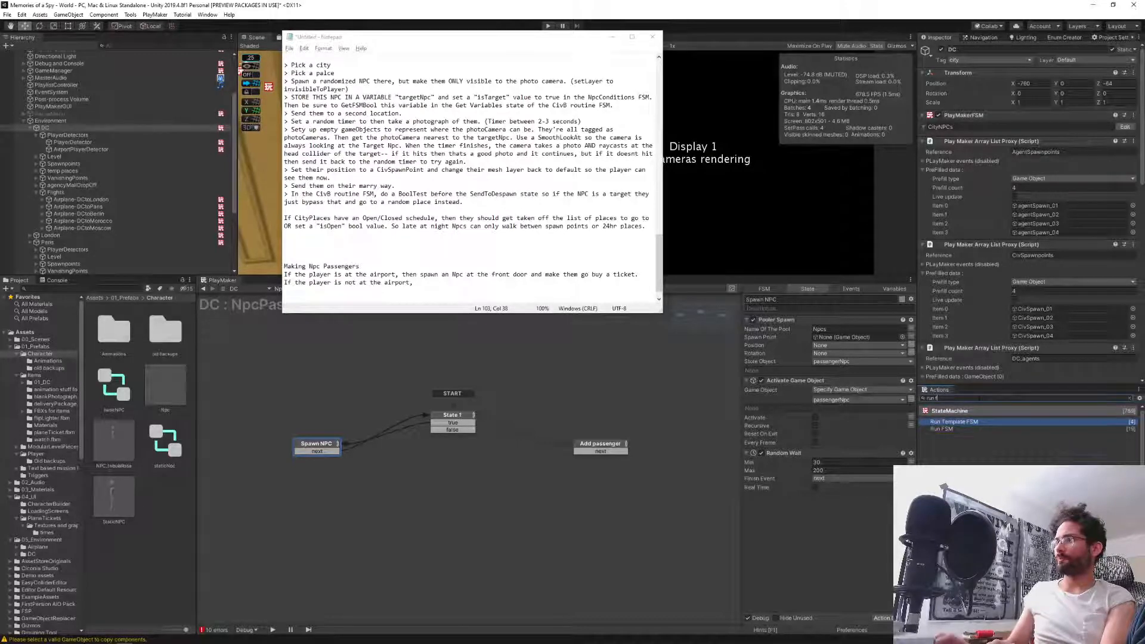
pyautogui.press('BackSpace')
pyautogui.press('BackSpace')
pyautogui.press('BackSpace')
pyautogui.press('BackSpace')
pyautogui.press('BackSpace')
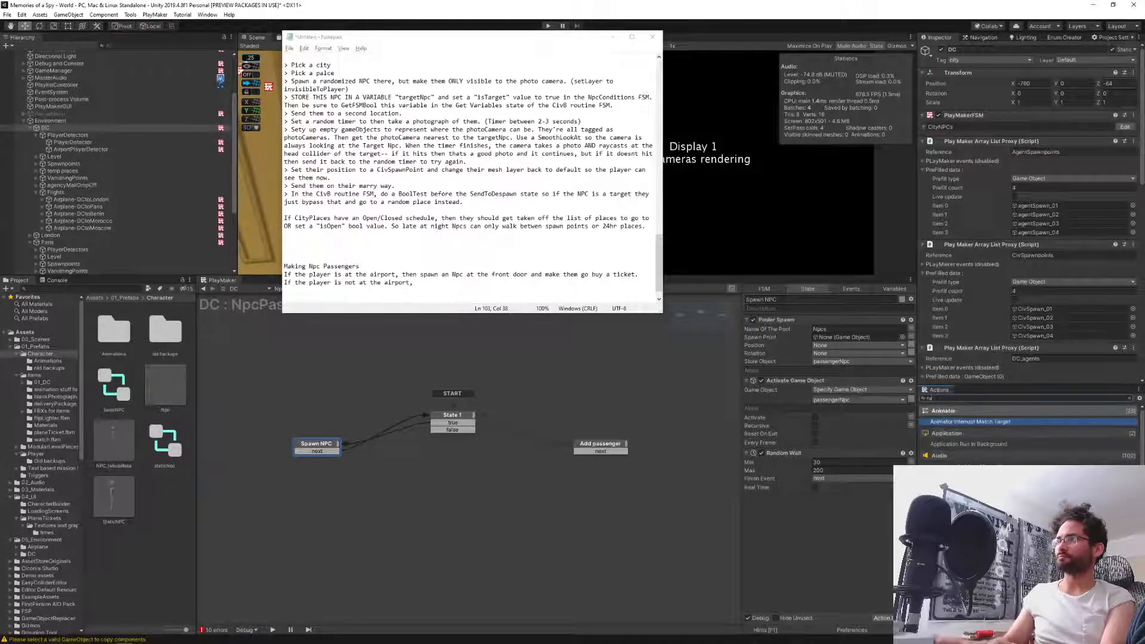
pyautogui.write('for each')
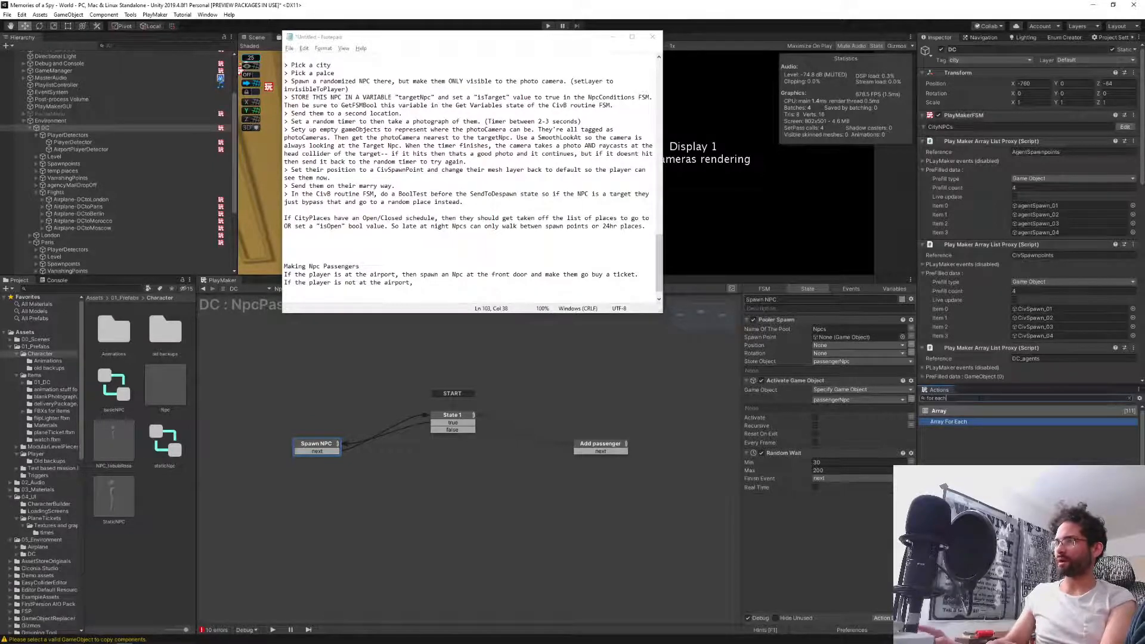
pyautogui.press('BackSpace')
pyautogui.press('BackSpace')
pyautogui.press('BackSpace')
pyautogui.press('BackSpace')
pyautogui.press('BackSpace')
pyautogui.press('BackSpace')
pyautogui.press('BackSpace')
pyautogui.press('BackSpace')
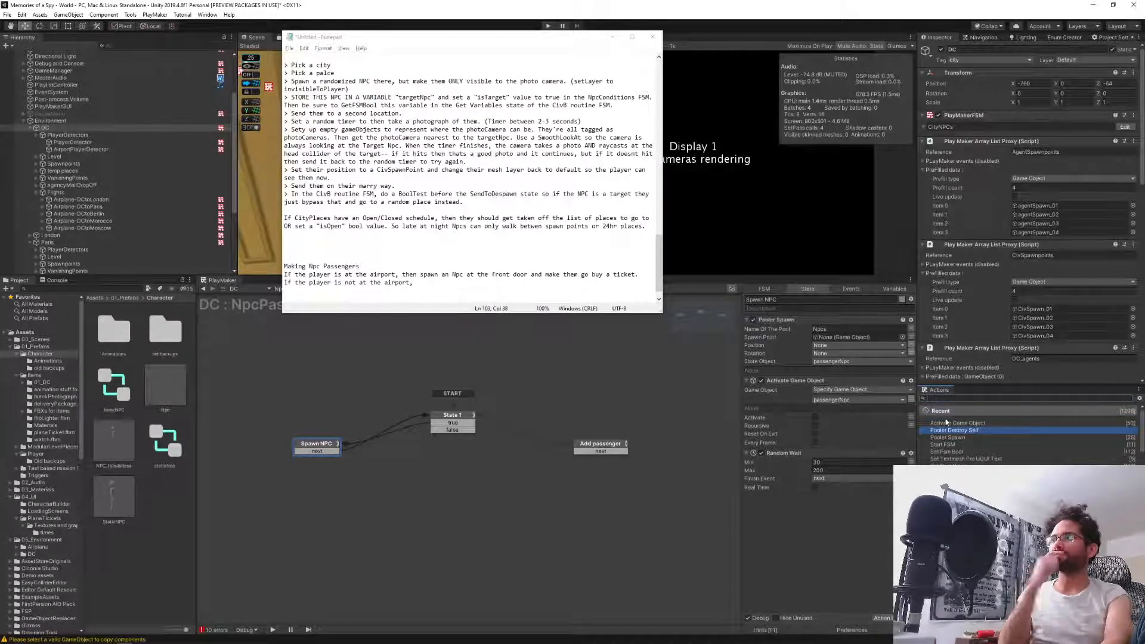
pyautogui.write('sfart')
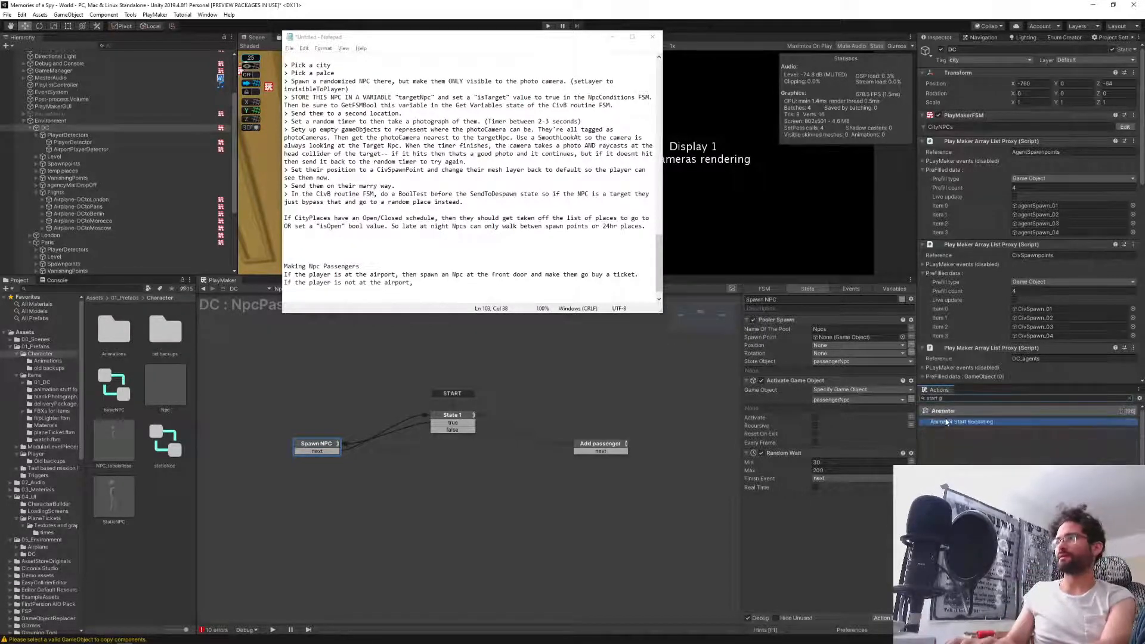
pyautogui.doubleClick(945, 421)
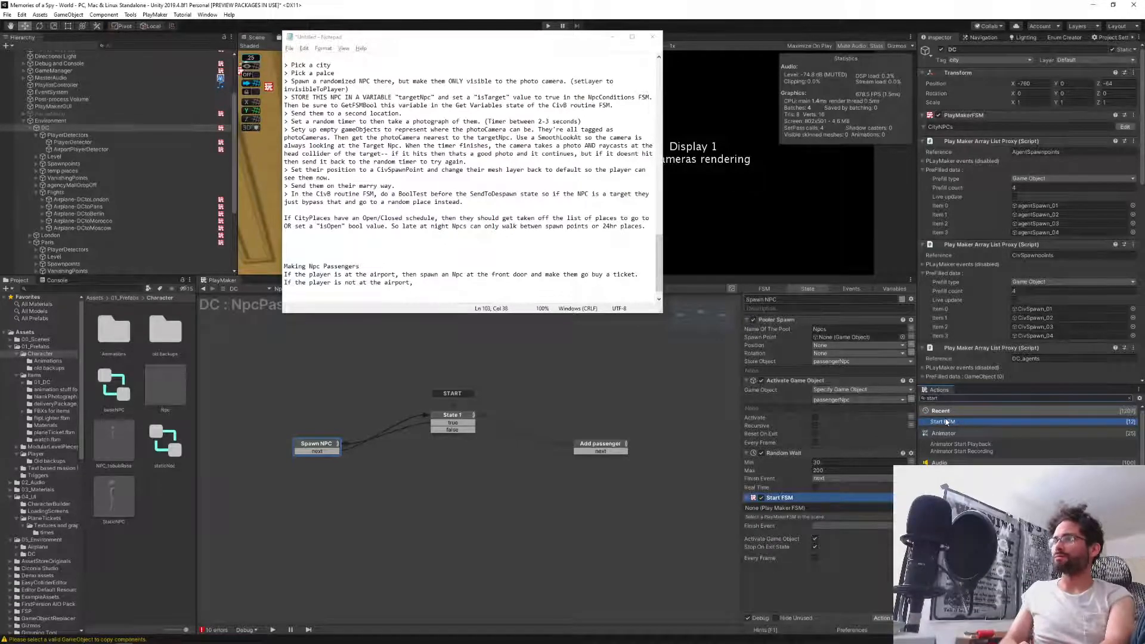
pyautogui.click(786, 603)
pyautogui.click(792, 498)
pyautogui.press('Delete')
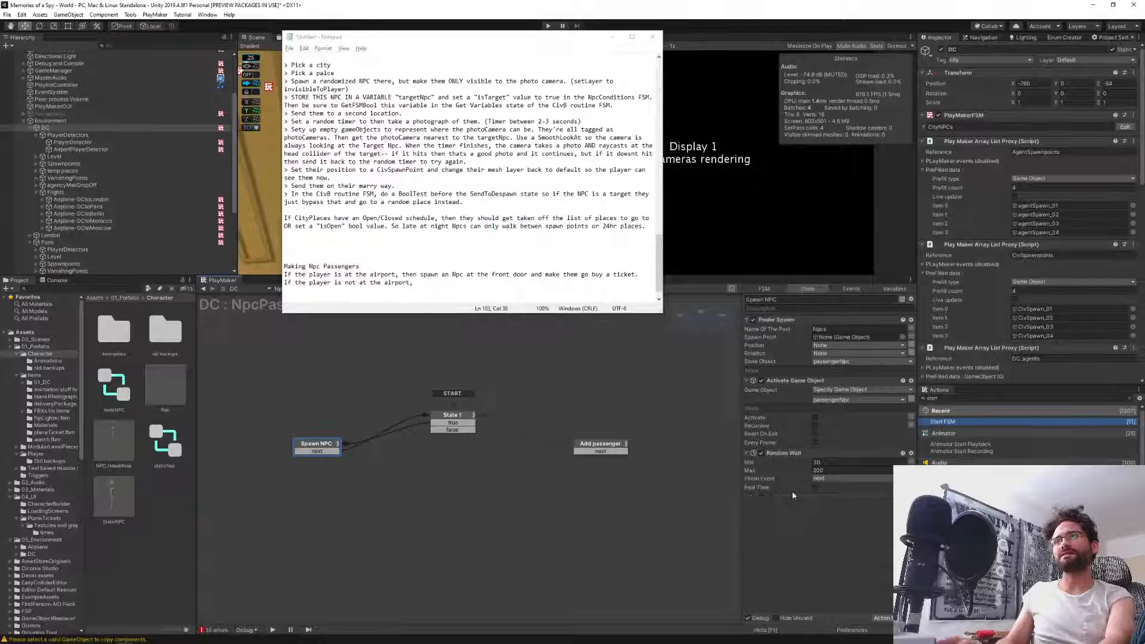
# Add an Enable FSM action to the Spawn NPC state and place it between Pooler Spawn and Activate Game Object.
pyautogui.click(956, 397)
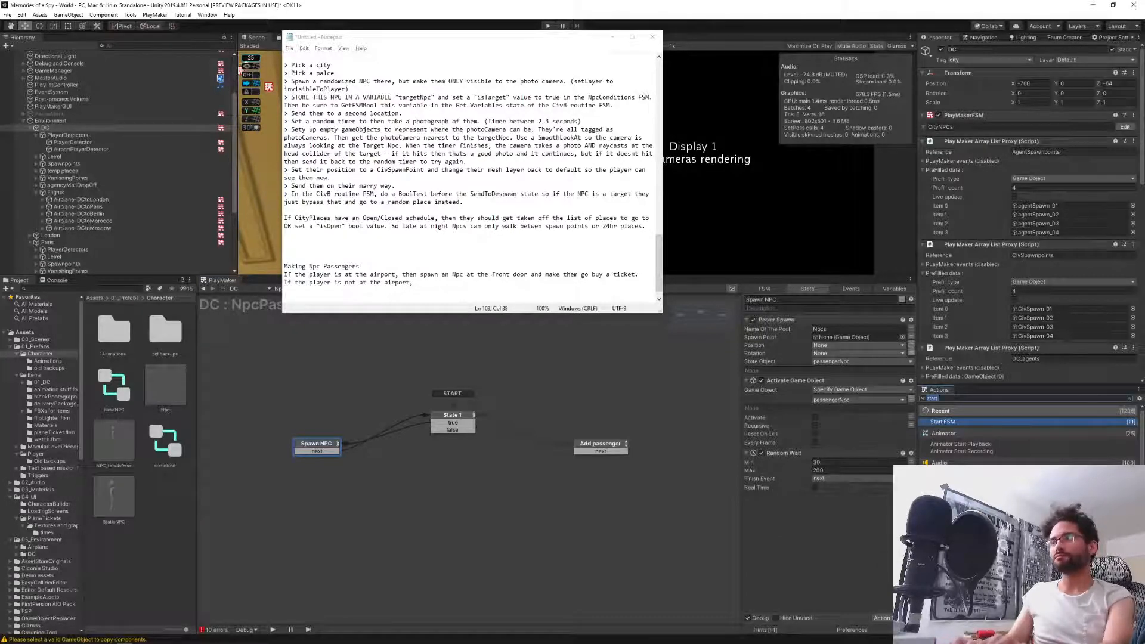
pyautogui.write('enab')
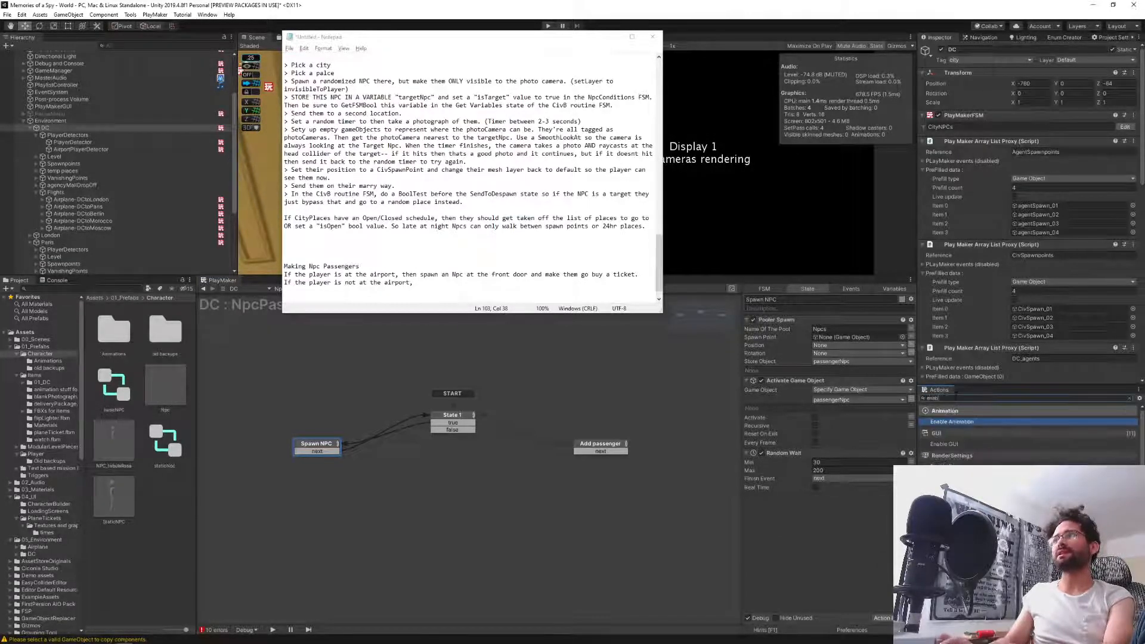
pyautogui.write('le fsm')
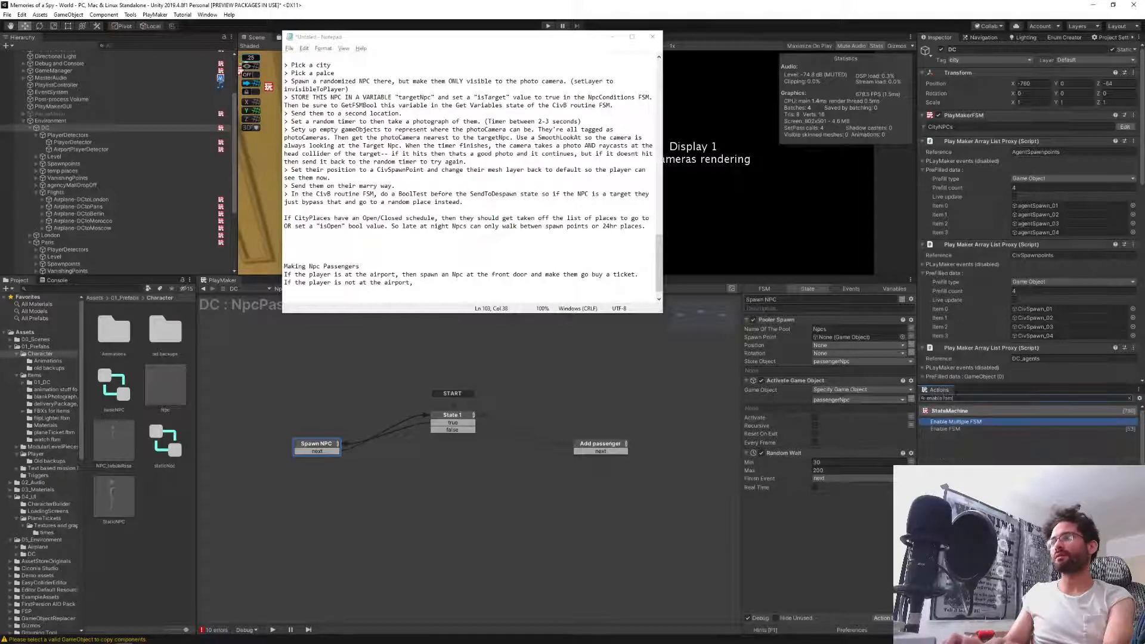
pyautogui.press('Down')
pyautogui.press('Return')
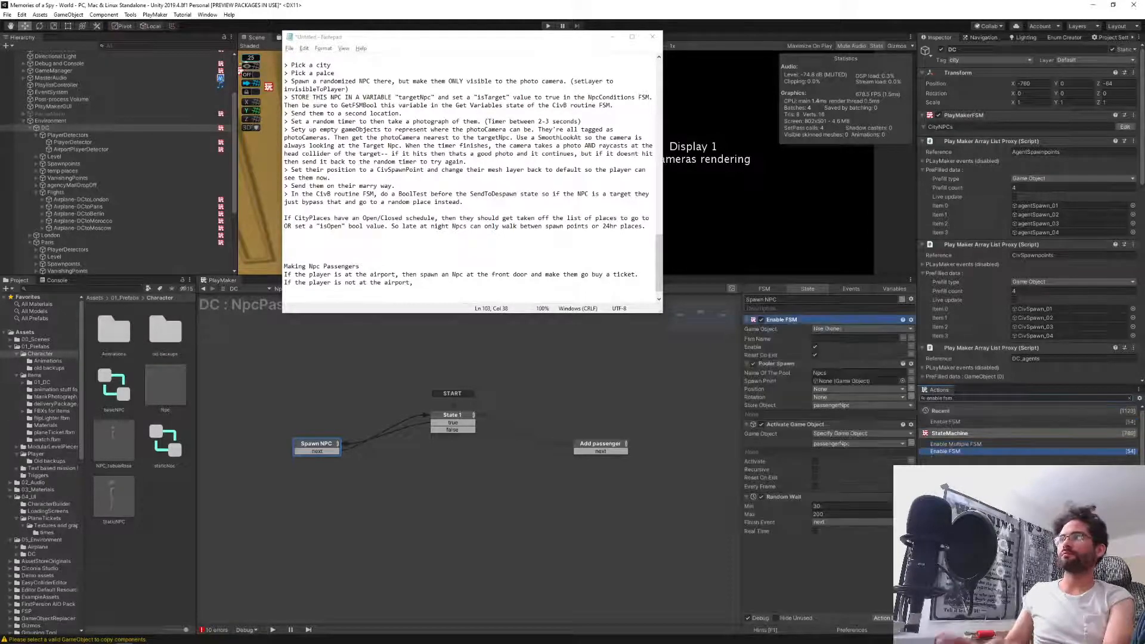
pyautogui.click(796, 322)
pyautogui.hotkey('ctrl', 'Down')
pyautogui.hotkey('ctrl', 'Down')
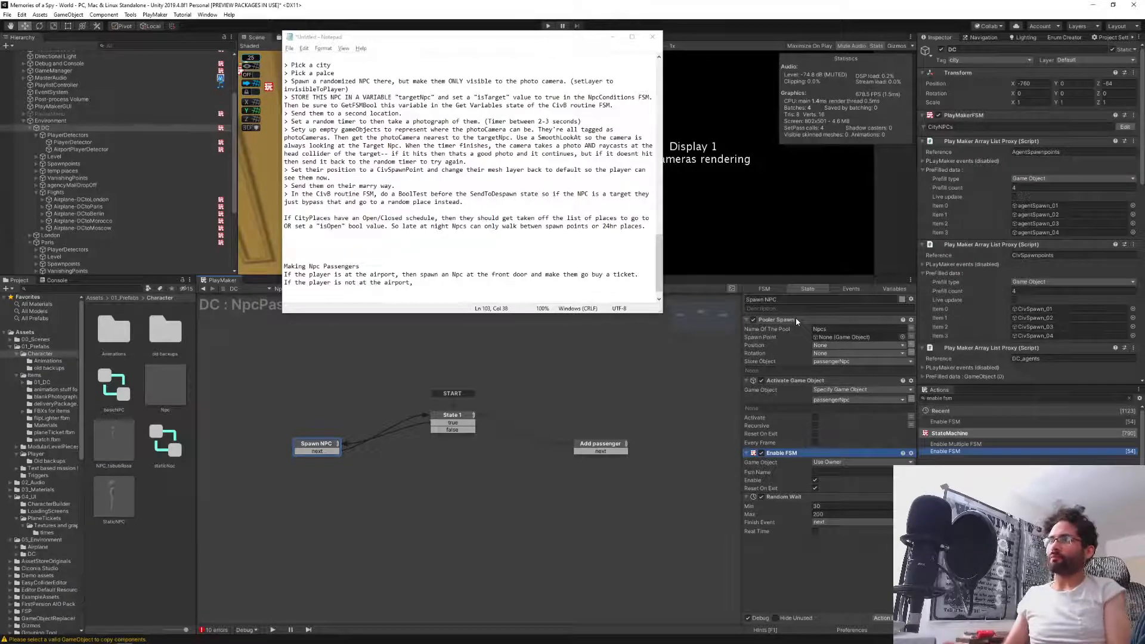
pyautogui.hotkey('ctrl', 'Up')
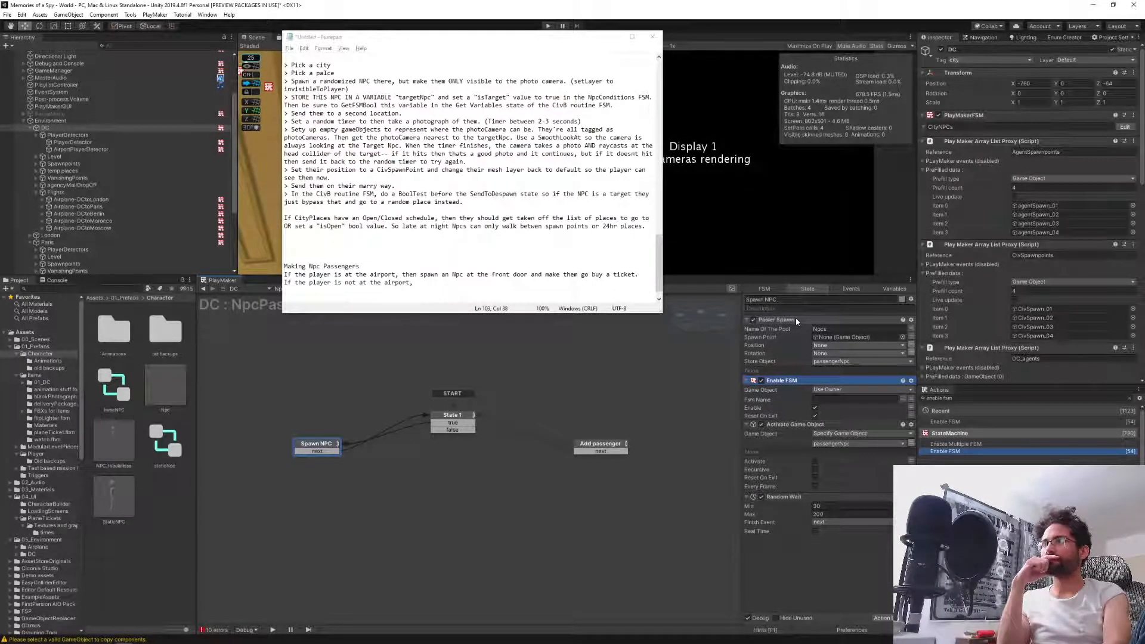
# Delete the Enable FSM action from the Spawn NPC state.
pyautogui.click(784, 575)
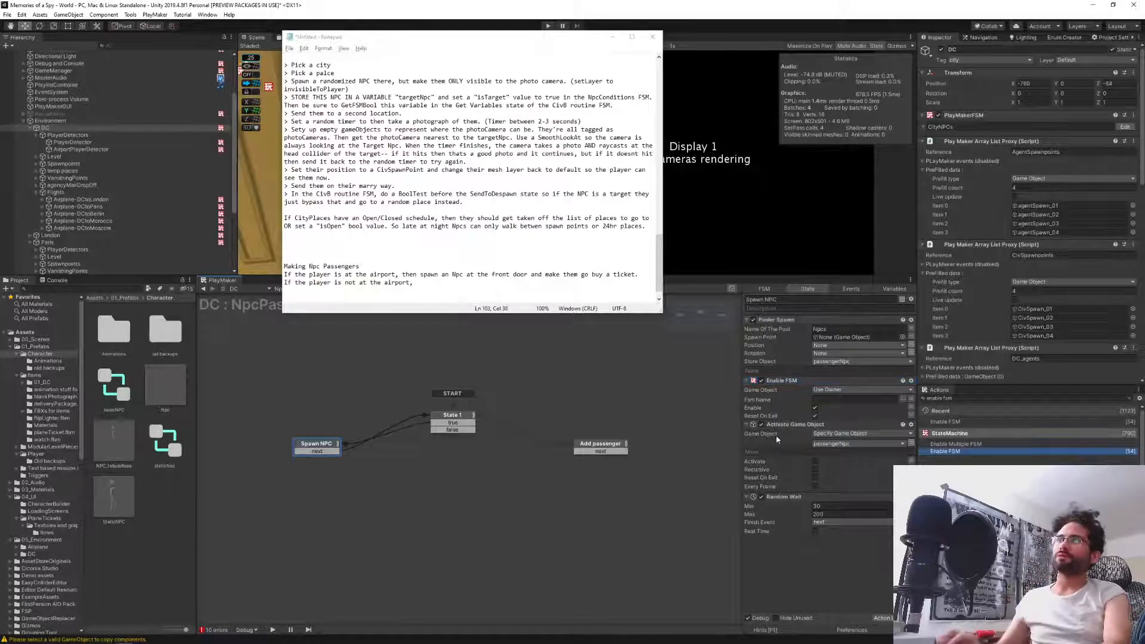
pyautogui.click(783, 384)
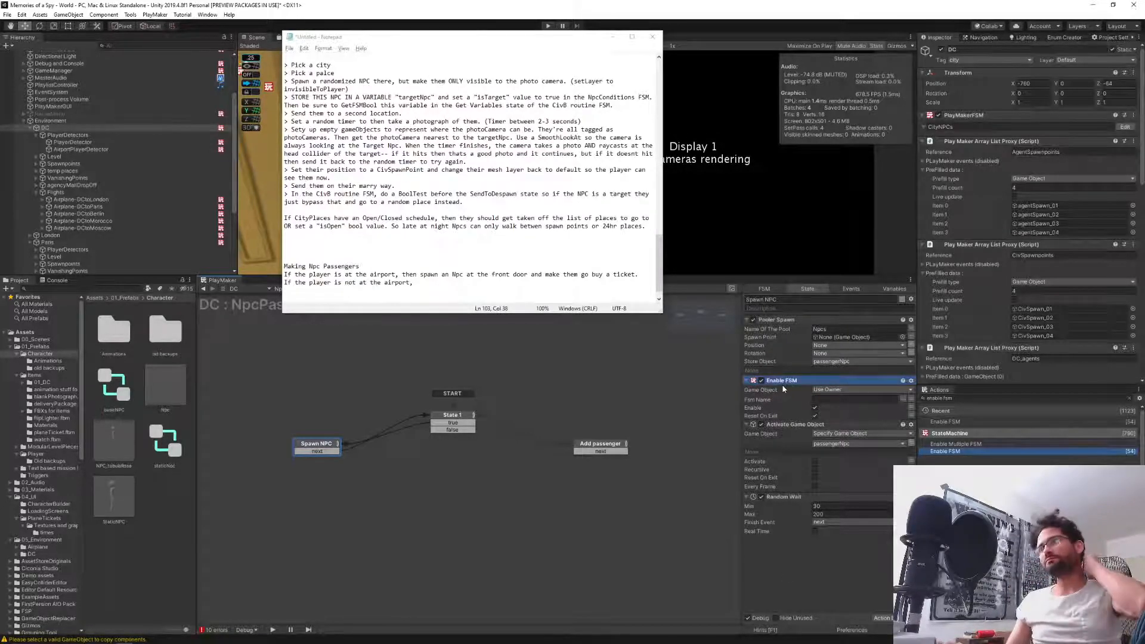
pyautogui.press('Delete')
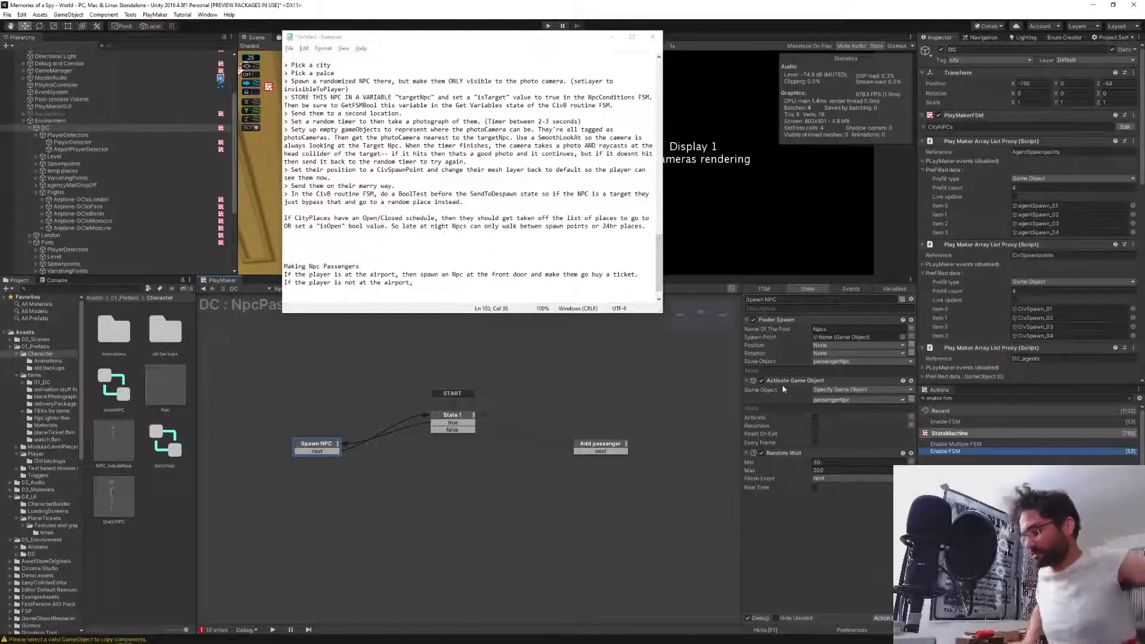
# In the Notepad notes, continue the line "If the player is not at the airport," with "pool a blank Npc,".
pyautogui.click(452, 297)
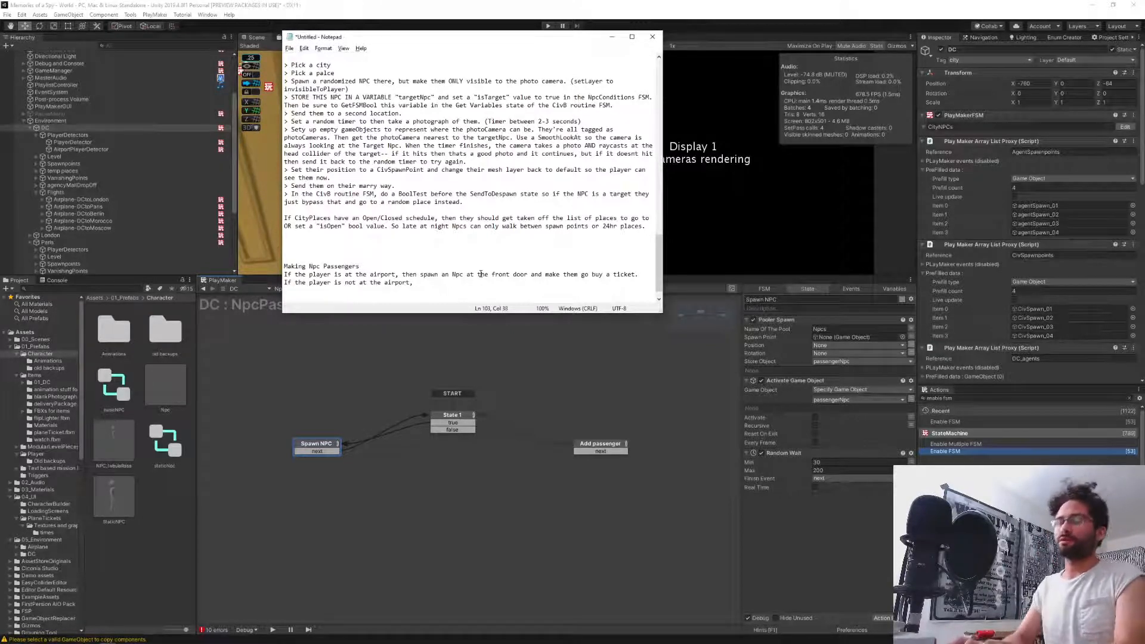
pyautogui.write('pool')
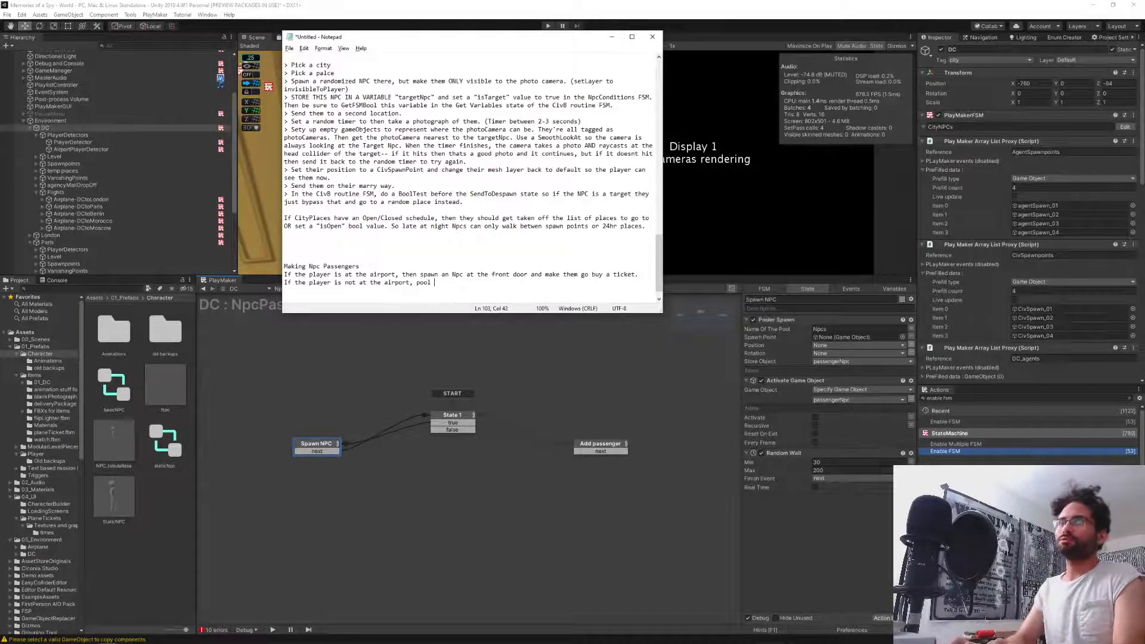
pyautogui.write(' a')
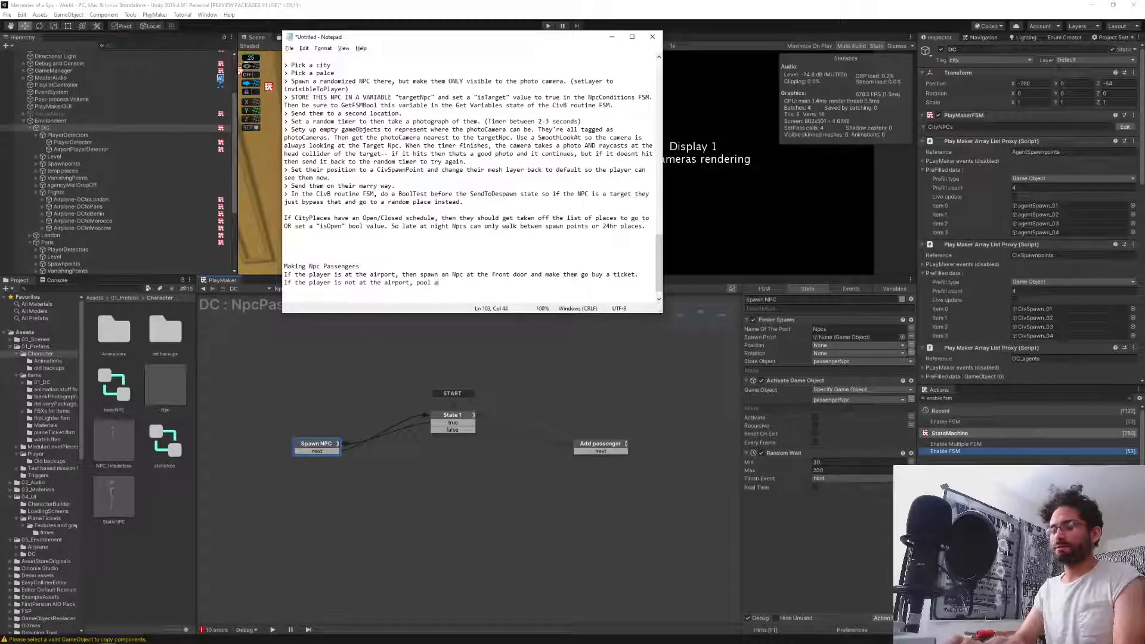
pyautogui.write(' blank Npc,')
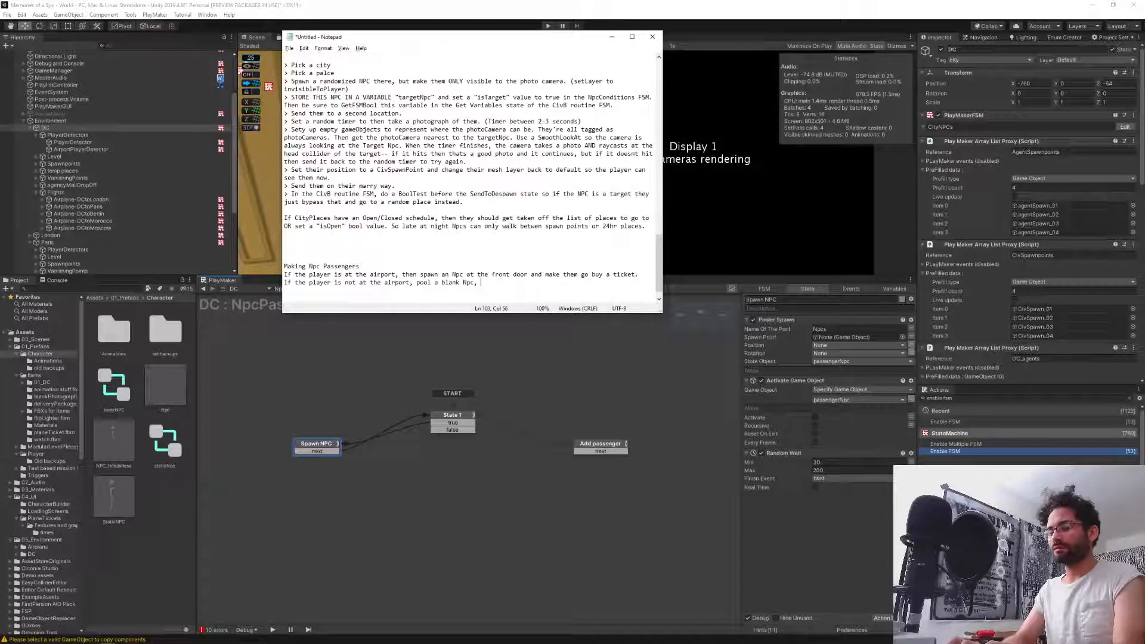
# Extend the line about the player not being at the airport with "tell it to create it's attributes".
pyautogui.write('et')
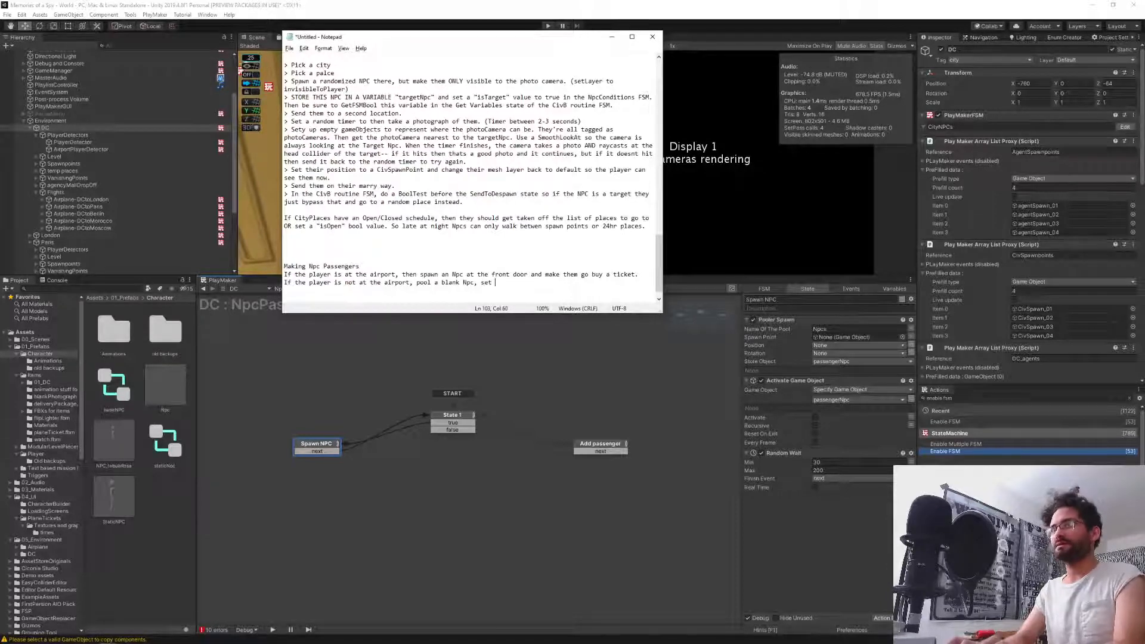
pyautogui.press('BackSpace')
pyautogui.press('BackSpace')
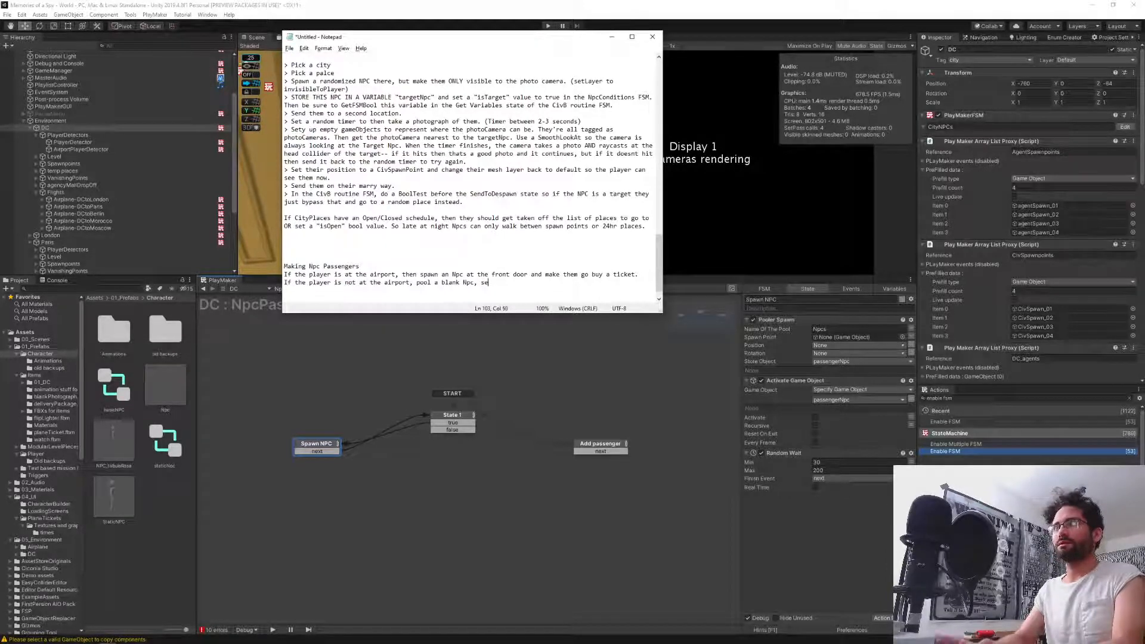
pyautogui.write('ell it ')
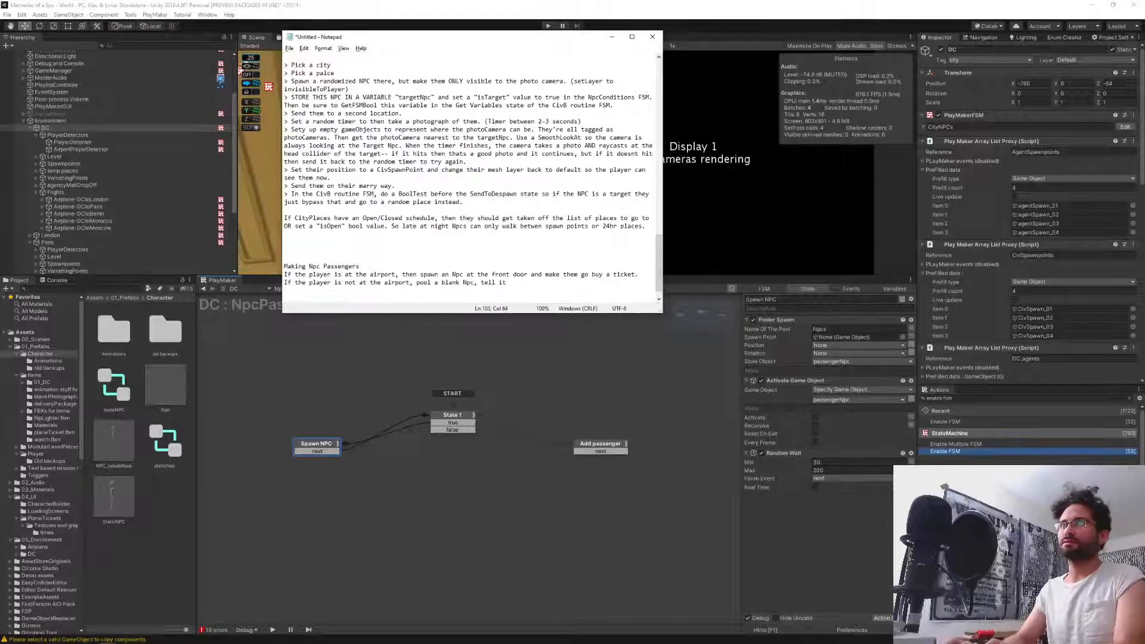
pyautogui.write('to create')
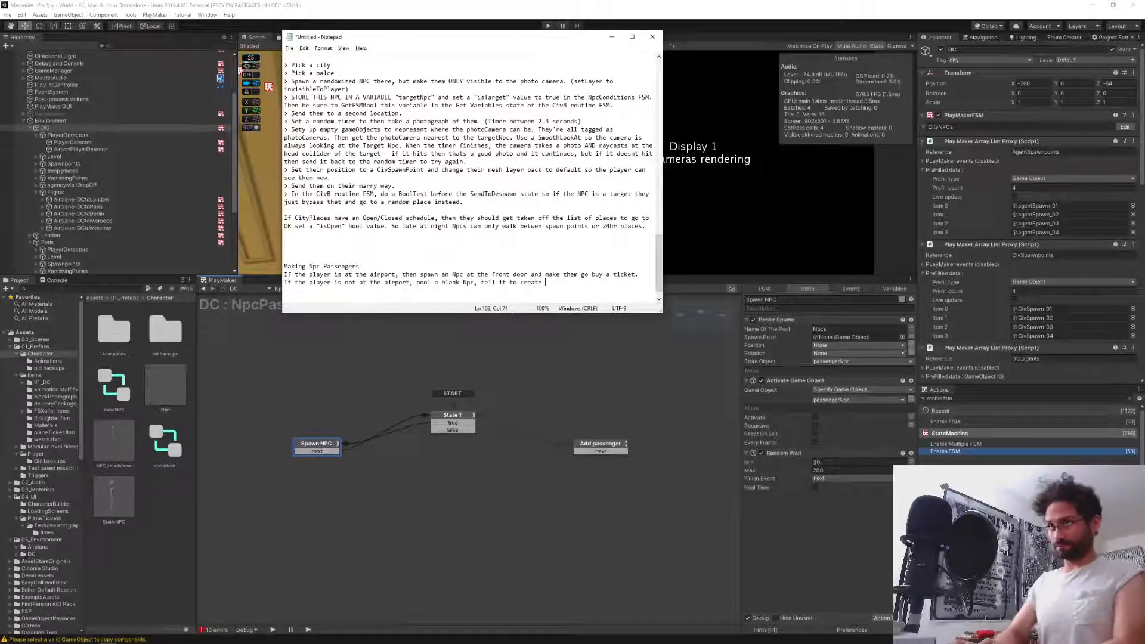
pyautogui.press('BackSpace')
pyautogui.press('BackSpace')
pyautogui.press('BackSpace')
pyautogui.press('BackSpace')
pyautogui.press('BackSpace')
pyautogui.press('BackSpace')
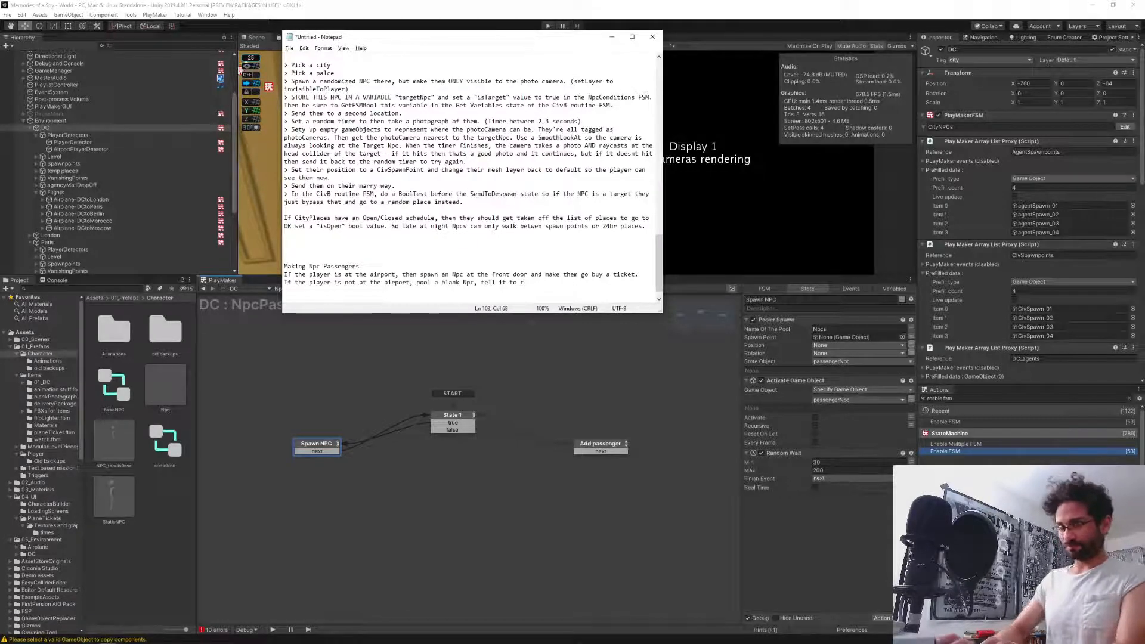
pyautogui.write("reate it's ")
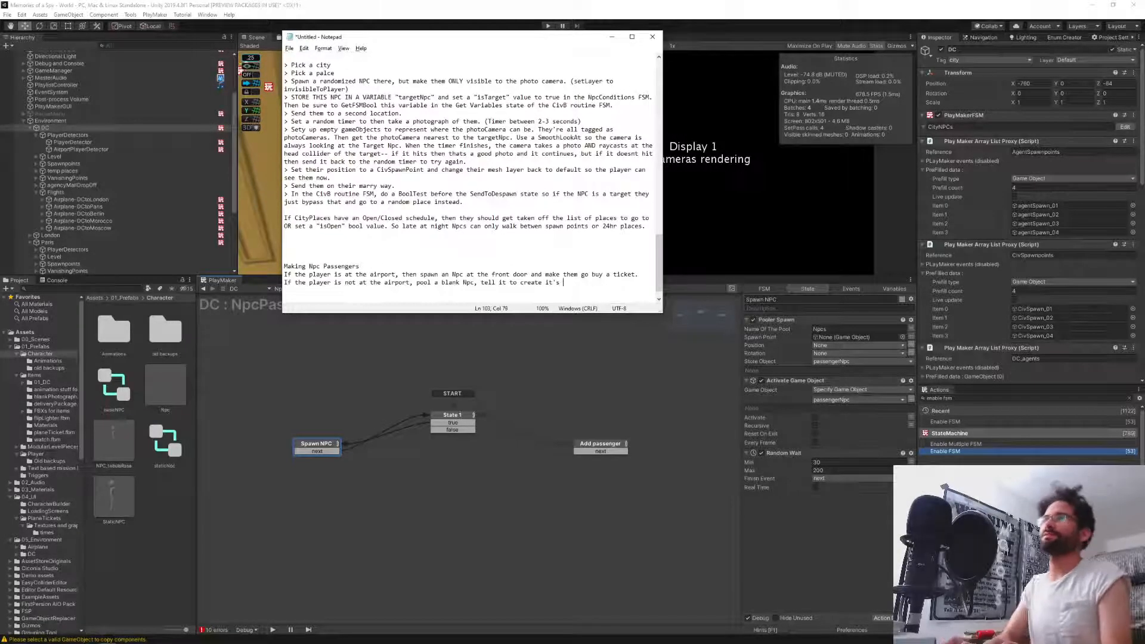
pyautogui.write('attr')
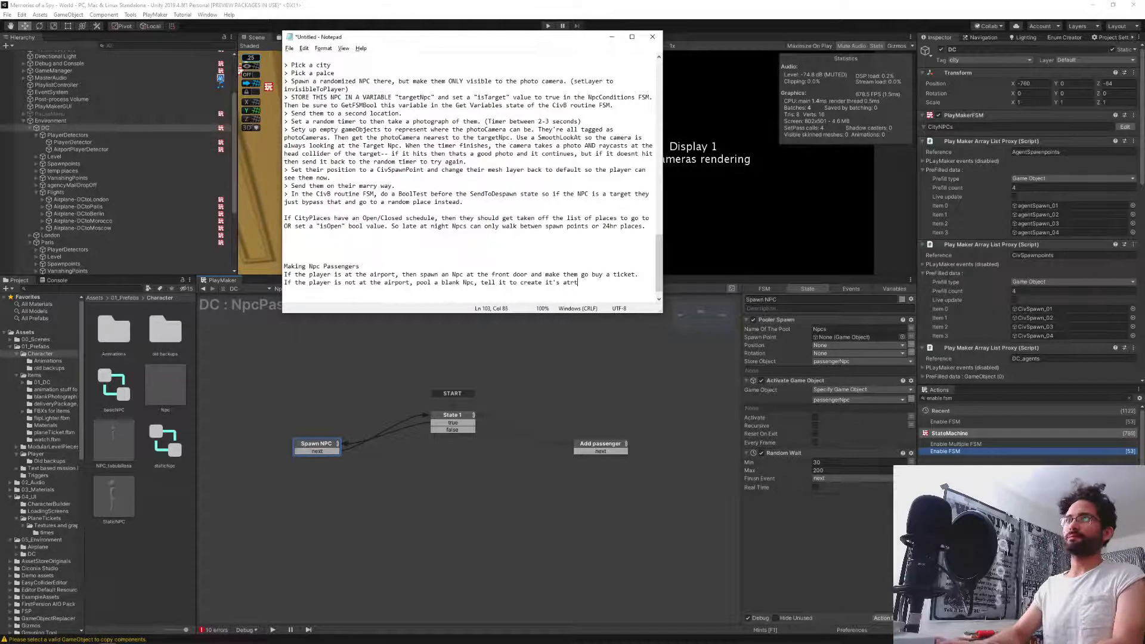
pyautogui.write('ibutes')
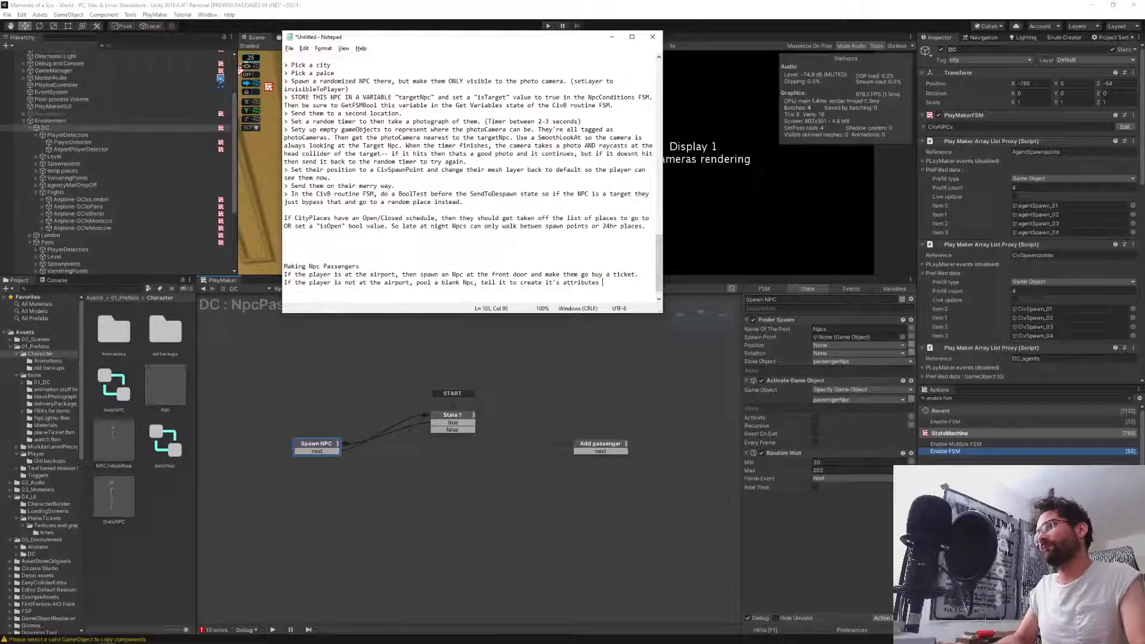
# Replace the clause about creating attributes with "enable its RandomAttributesFSM".
pyautogui.hotkey('ctrl', 'shift', 'Left')
pyautogui.hotkey('ctrl', 'shift', 'Left')
pyautogui.hotkey('ctrl', 'shift', 'Left')
pyautogui.hotkey('ctrl', 'shift', 'Left')
pyautogui.hotkey('ctrl', 'shift', 'Left')
pyautogui.hotkey('ctrl', 'shift', 'Left')
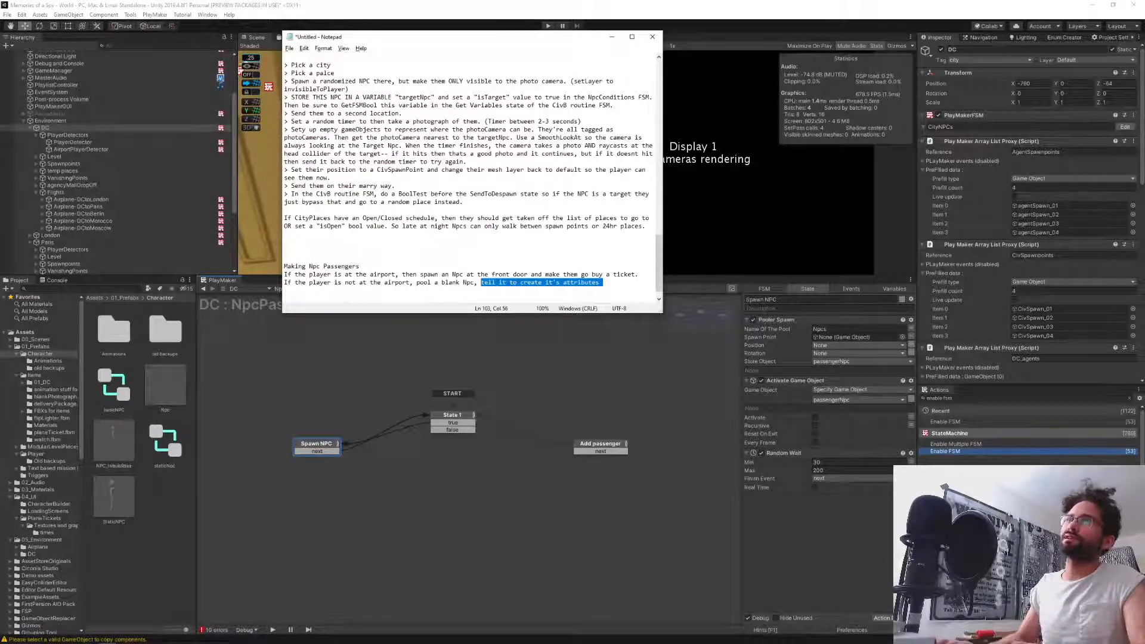
pyautogui.write('enable it')
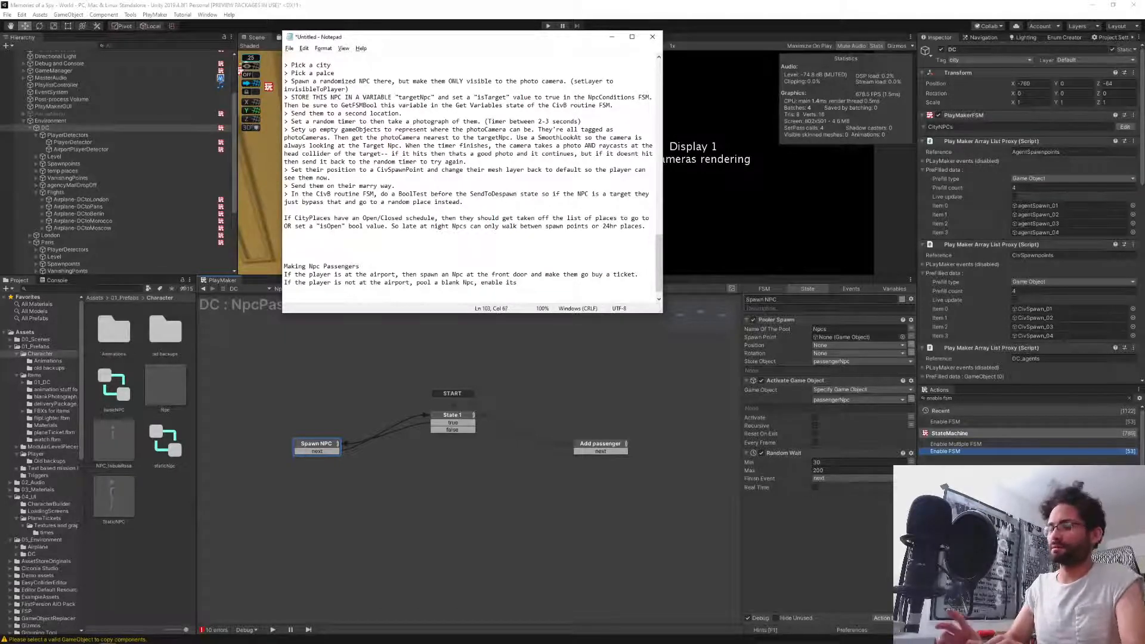
pyautogui.write('s ')
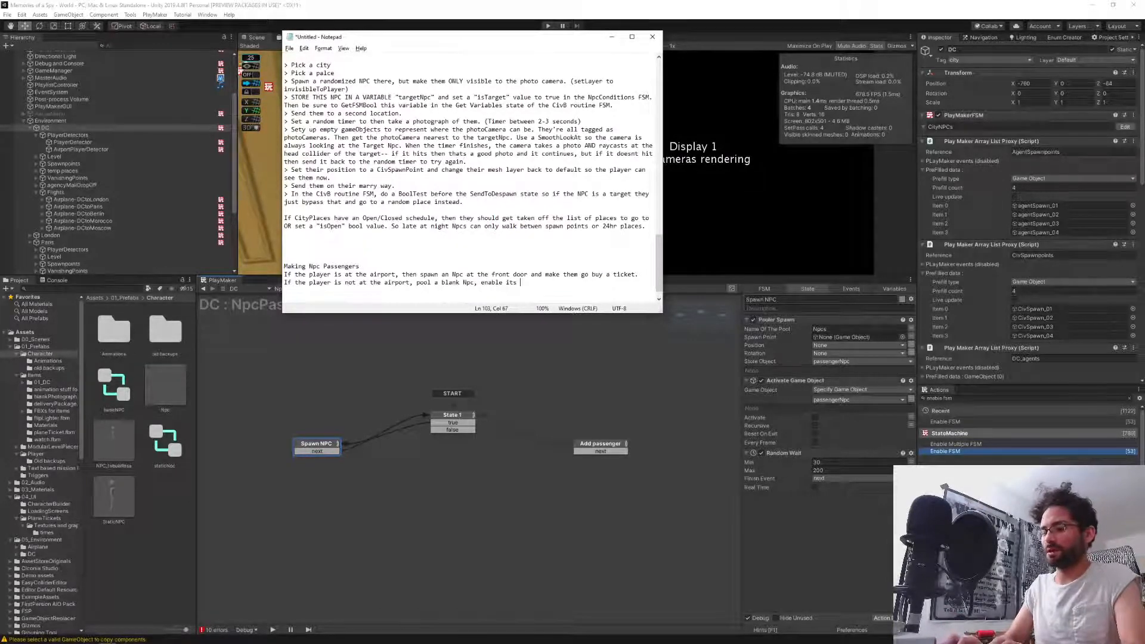
pyautogui.write('RandomAttributesFSM')
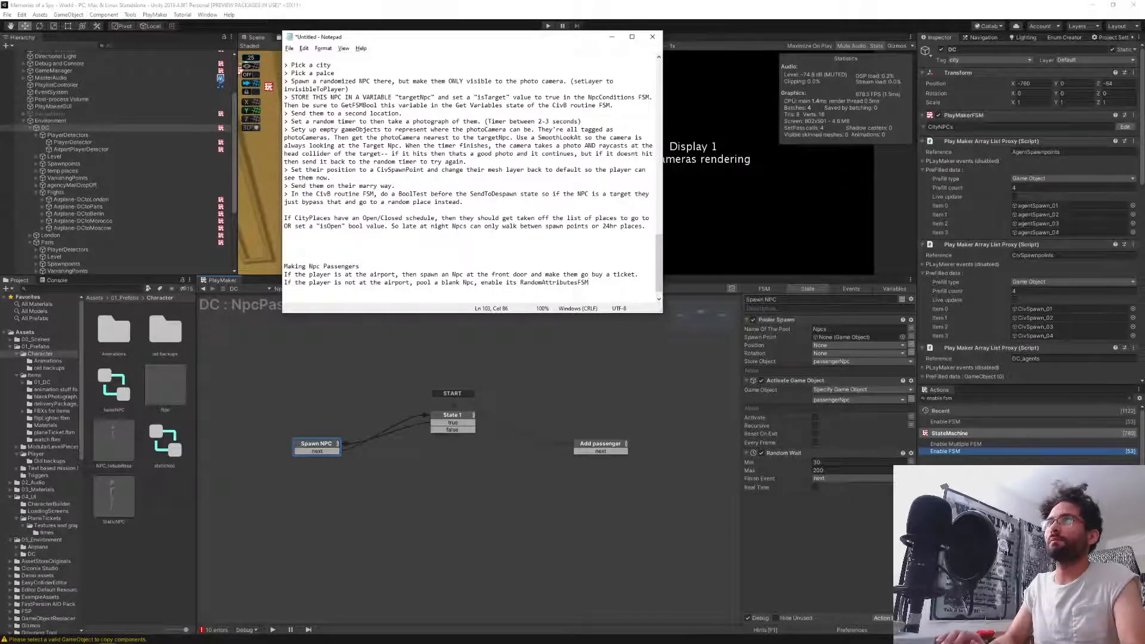
# Finish the sentence with ", deactivate the Npc, add that Npc to the passenger list.".
pyautogui.write(', deactivate the ')
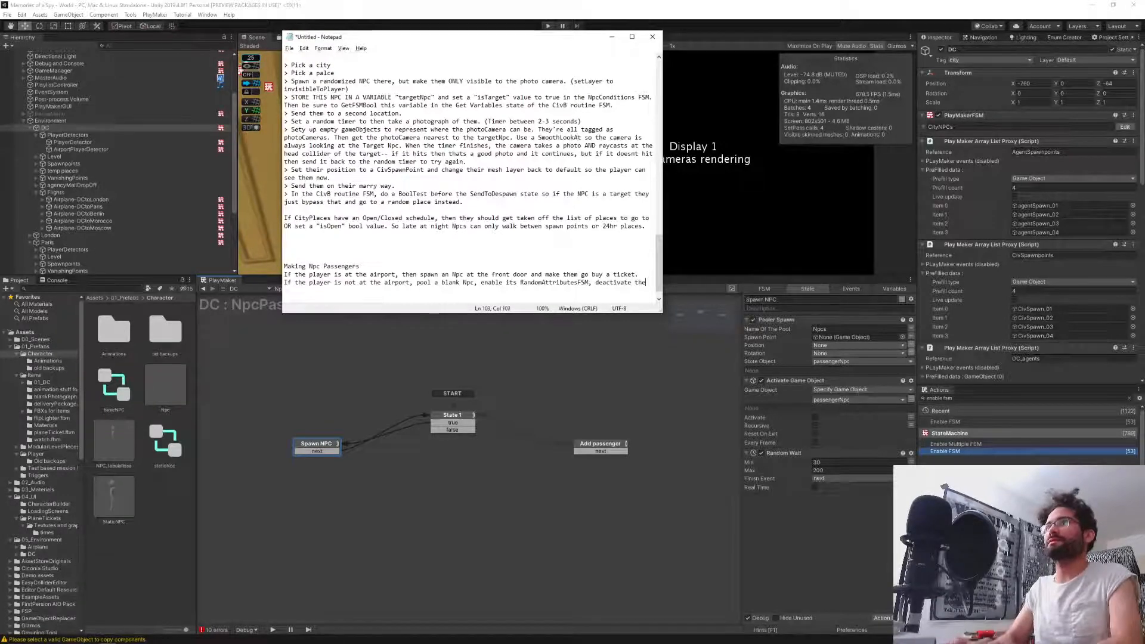
pyautogui.write('Npc,')
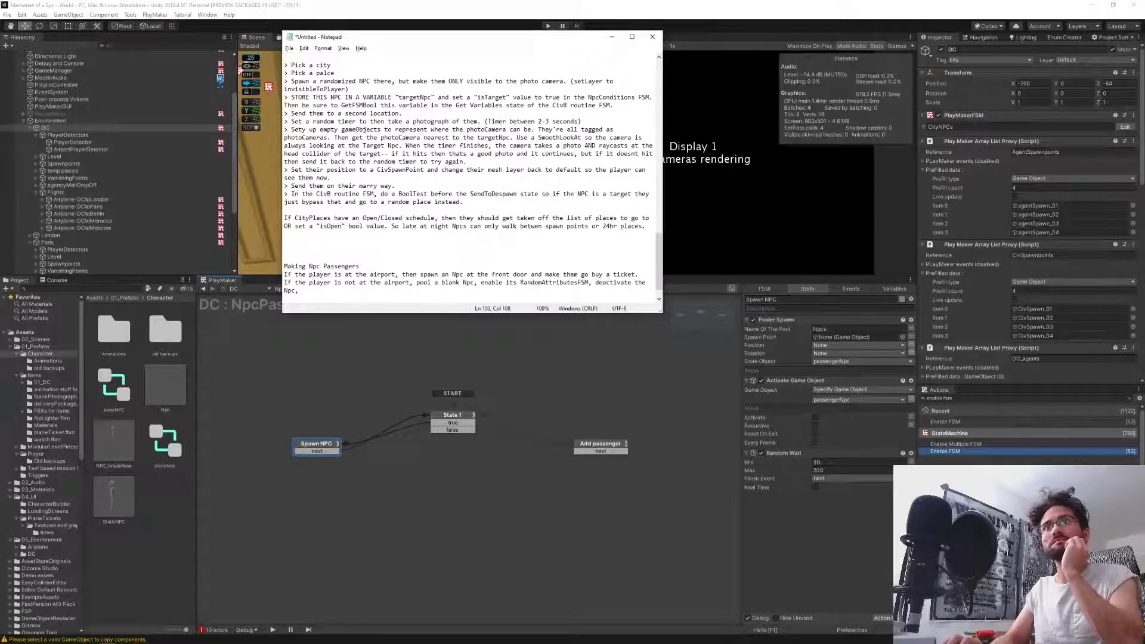
pyautogui.write('add that ')
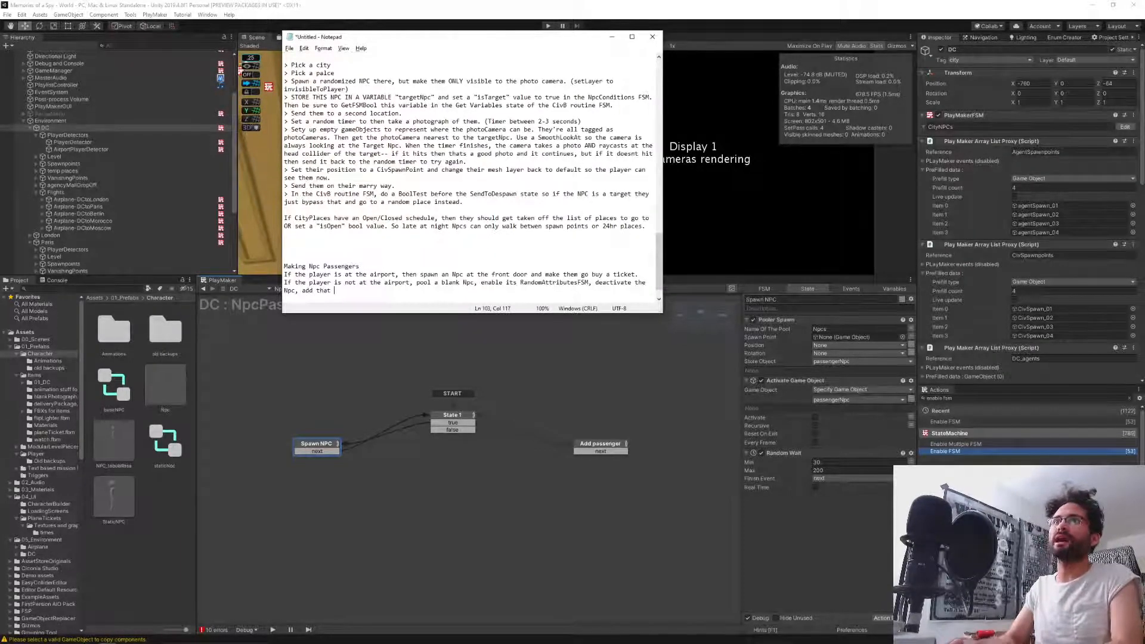
pyautogui.write('Npc to the')
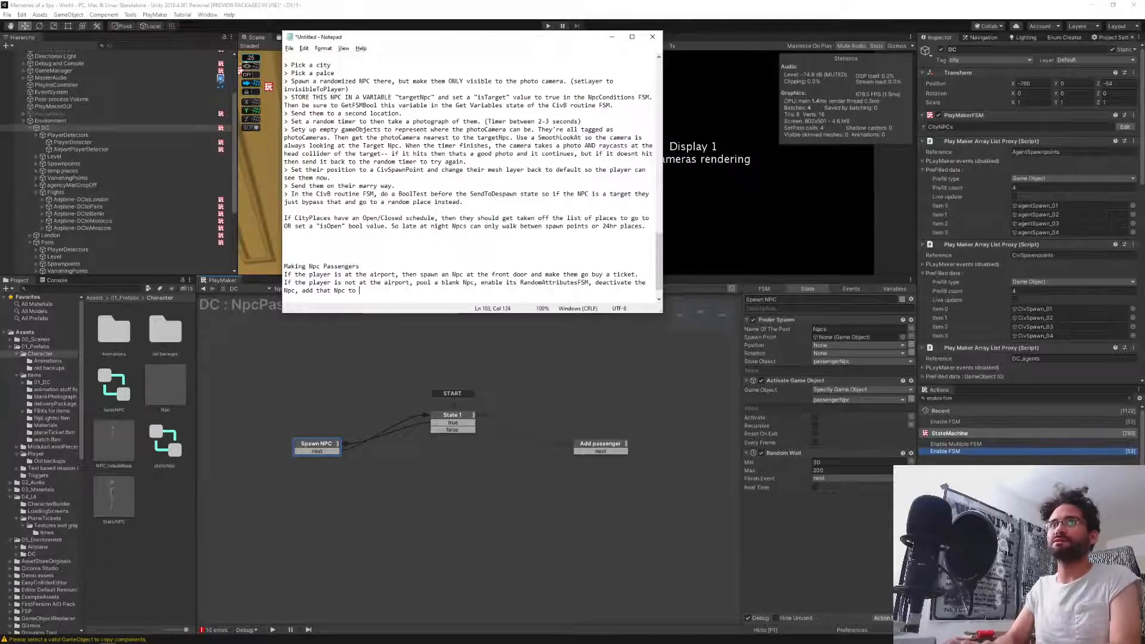
pyautogui.write('assenger list.')
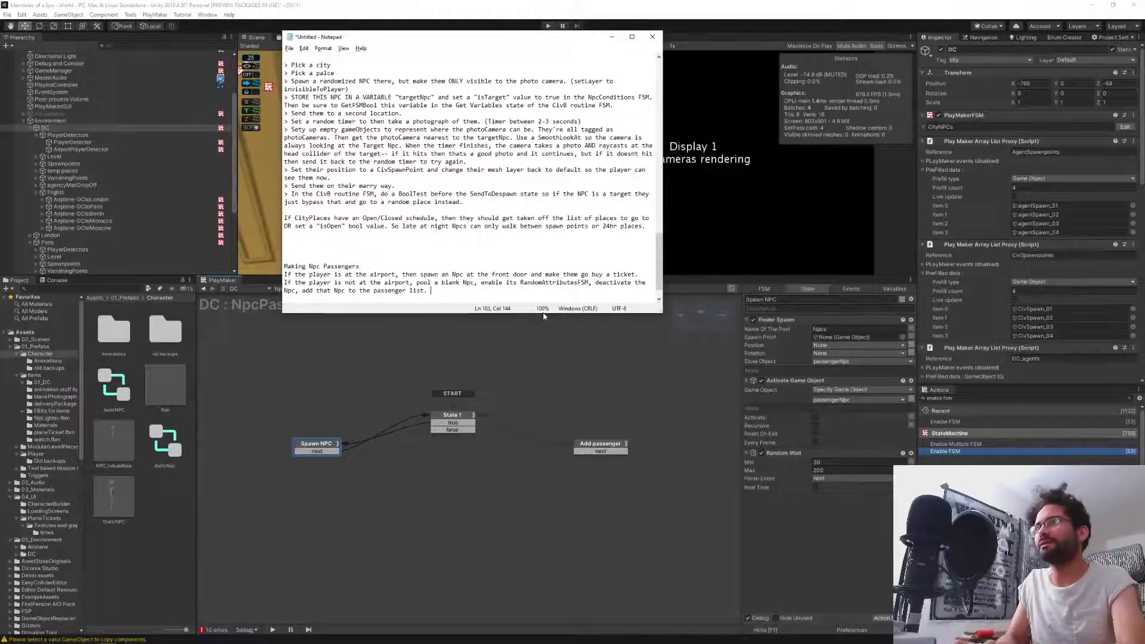
# Start a new sentence after the passenger list note with "When the player does".
pyautogui.write('When t')
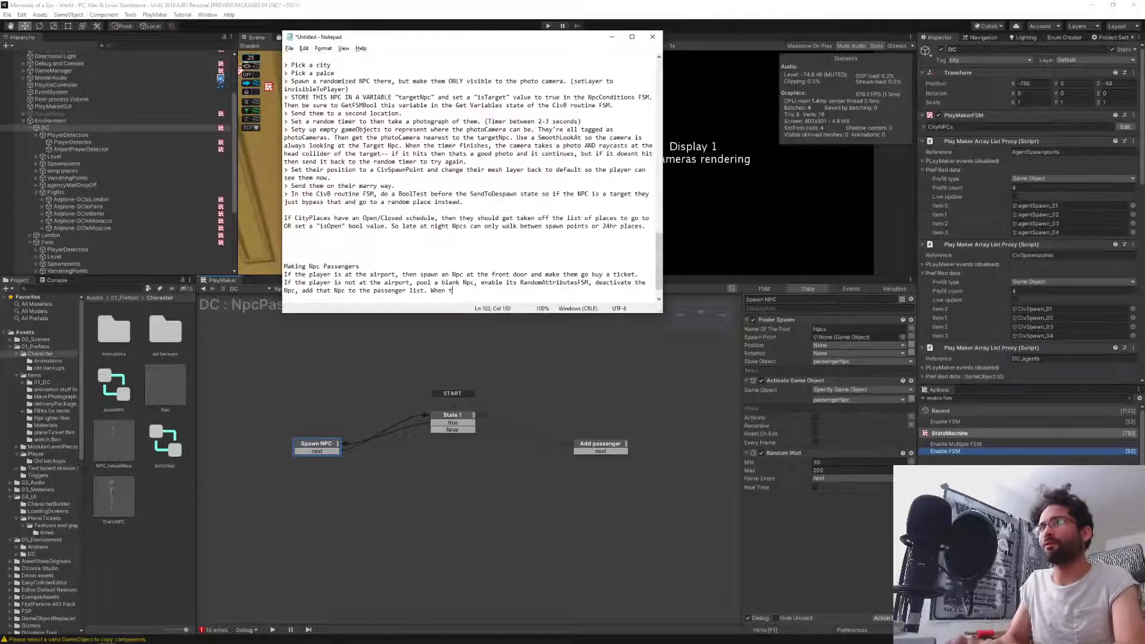
pyautogui.write('he player does')
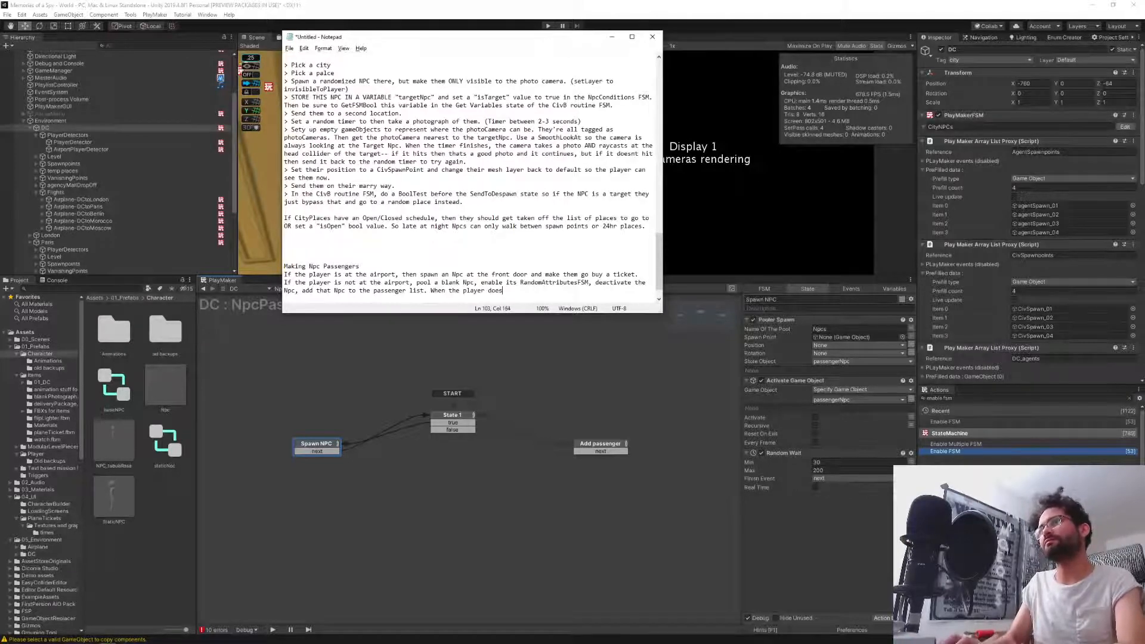
# Replace the unfinished last sentence with "If the player shows up to the airport before that flight has departed, then spawn this RandomAttribute Npc.".
pyautogui.press('BackSpace')
pyautogui.press('BackSpace')
pyautogui.press('BackSpace')
pyautogui.press('BackSpace')
pyautogui.press('BackSpace')
pyautogui.press('BackSpace')
pyautogui.press('BackSpace')
pyautogui.press('BackSpace')
pyautogui.press('BackSpace')
pyautogui.press('BackSpace')
pyautogui.press('BackSpace')
pyautogui.press('BackSpace')
pyautogui.press('BackSpace')
pyautogui.press('BackSpace')
pyautogui.press('BackSpace')
pyautogui.press('BackSpace')
pyautogui.press('BackSpace')
pyautogui.press('BackSpace')
pyautogui.press('BackSpace')
pyautogui.press('BackSpace')
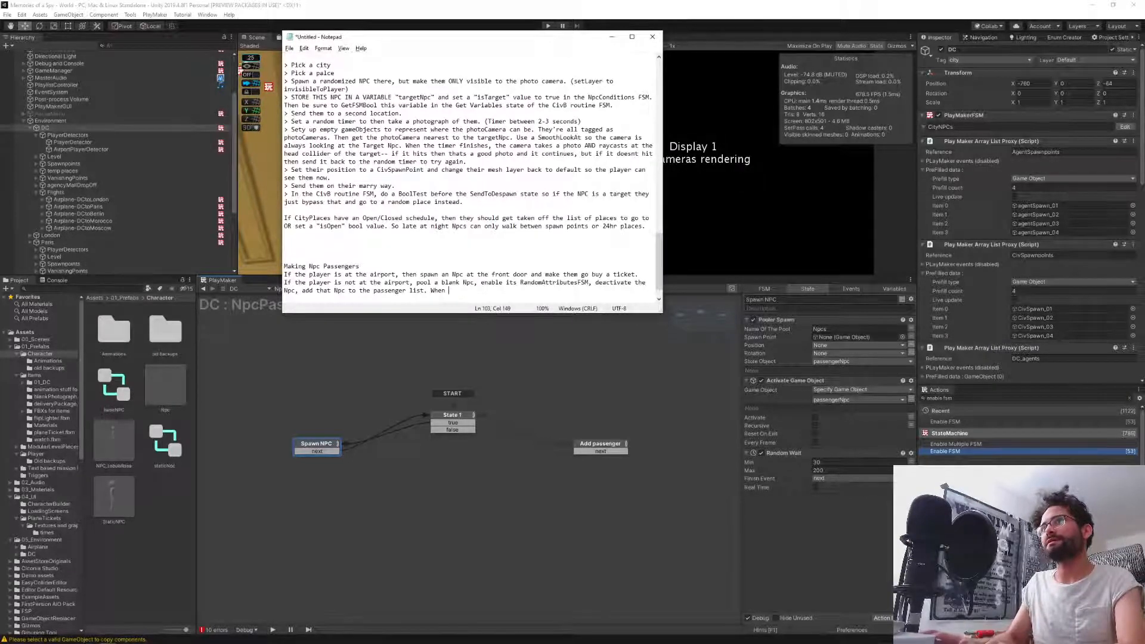
pyautogui.write('If the player ')
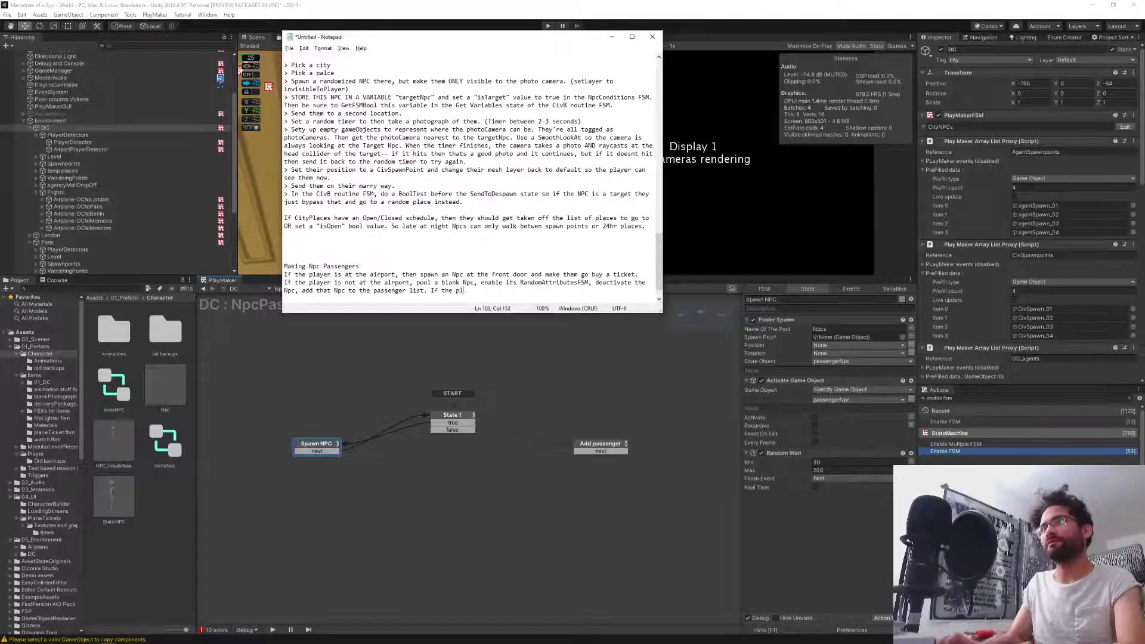
pyautogui.write('shows up th')
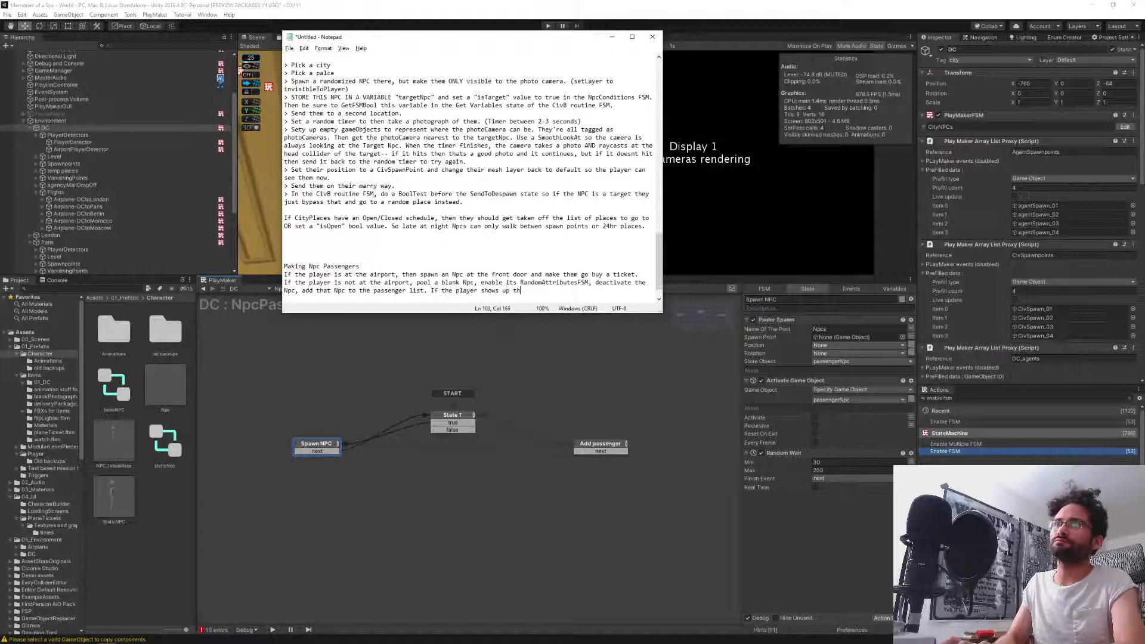
pyautogui.press('BackSpace')
pyautogui.write('o the airpor')
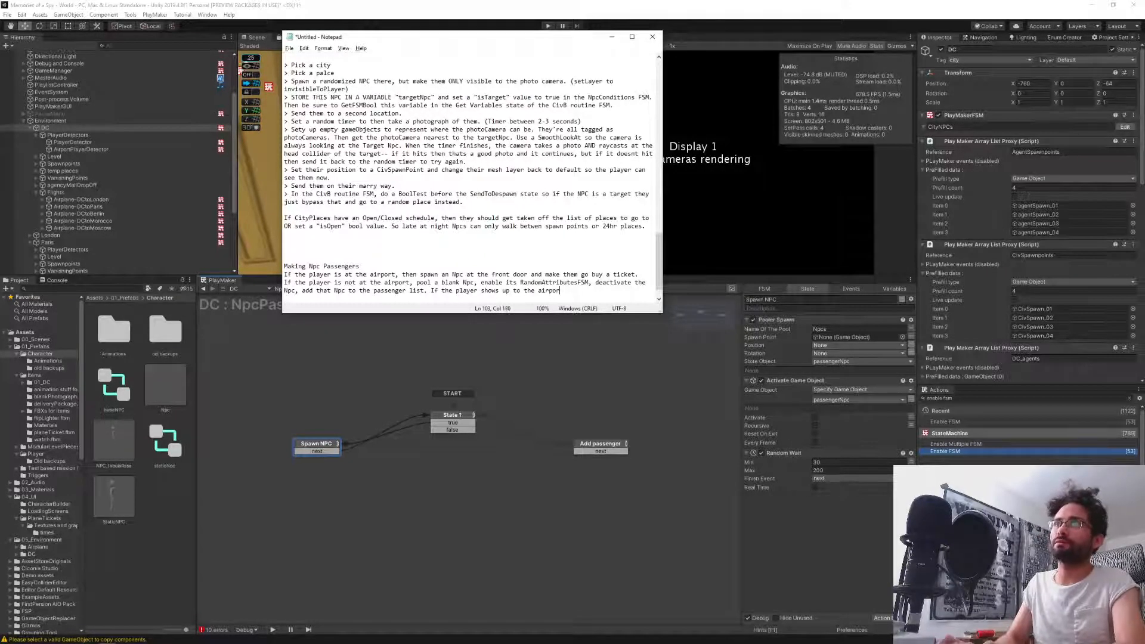
pyautogui.write('t before that flight')
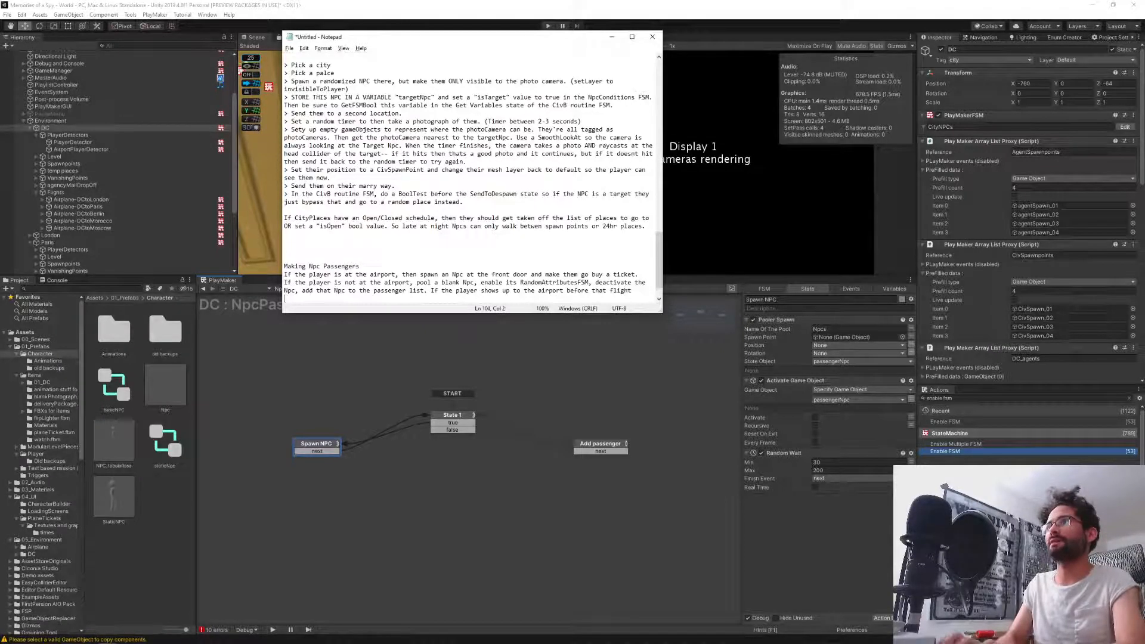
pyautogui.write(' has ')
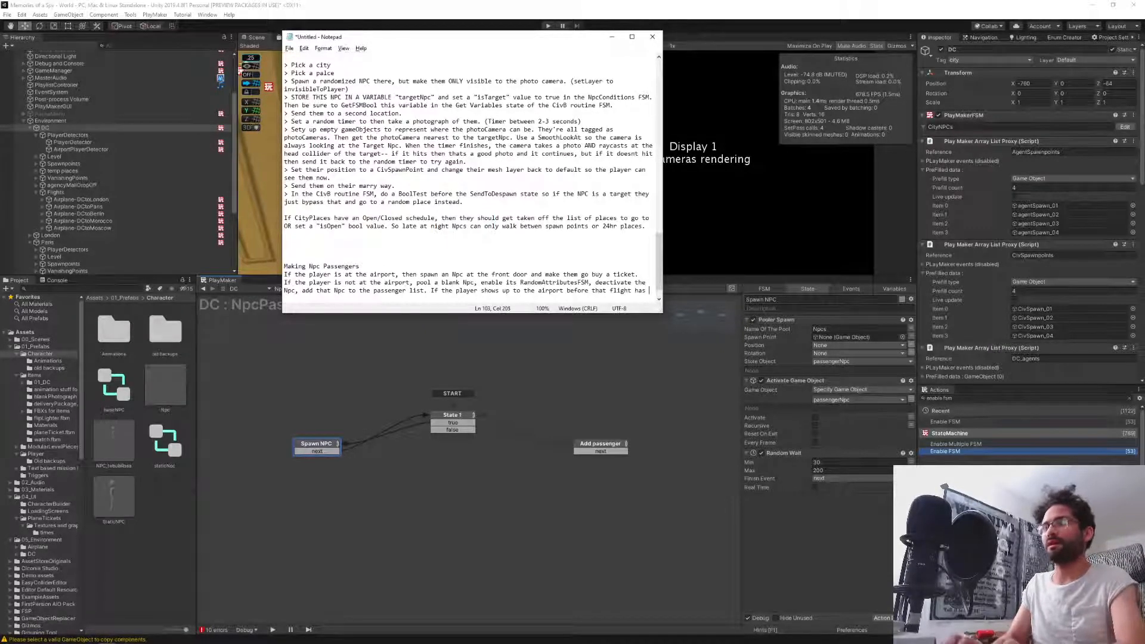
pyautogui.write('departed, ')
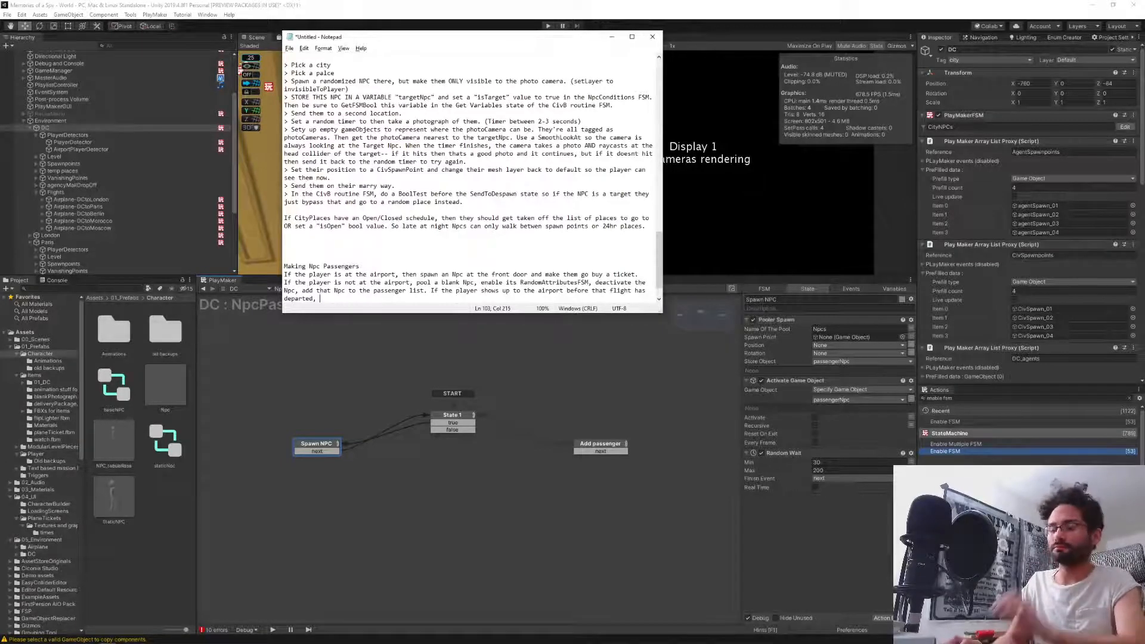
pyautogui.write('then spawn ')
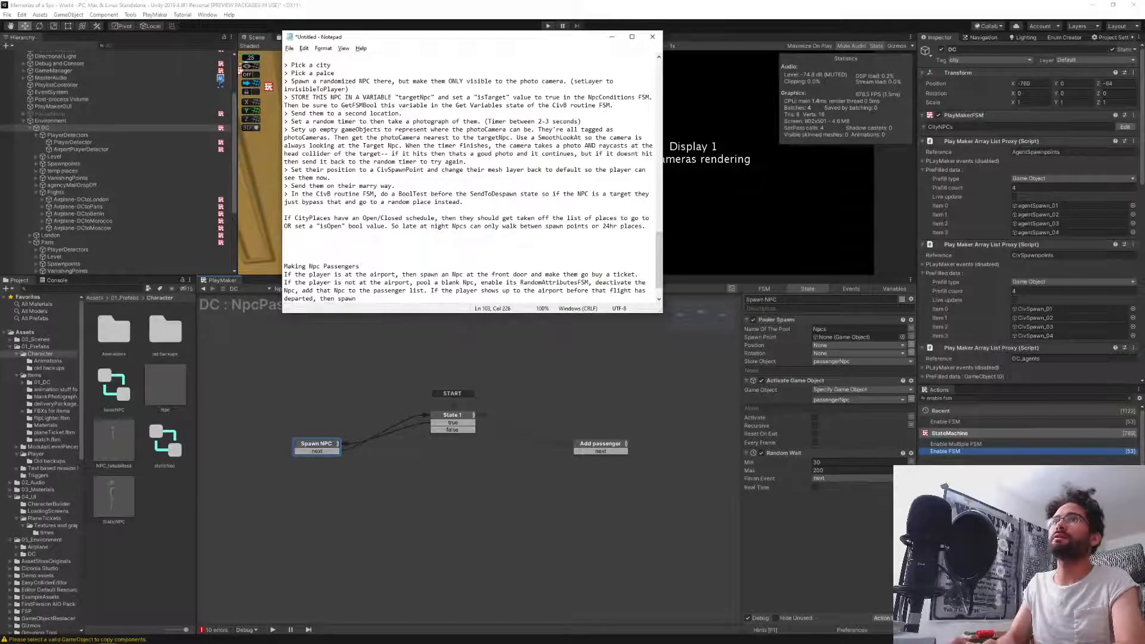
pyautogui.write('this')
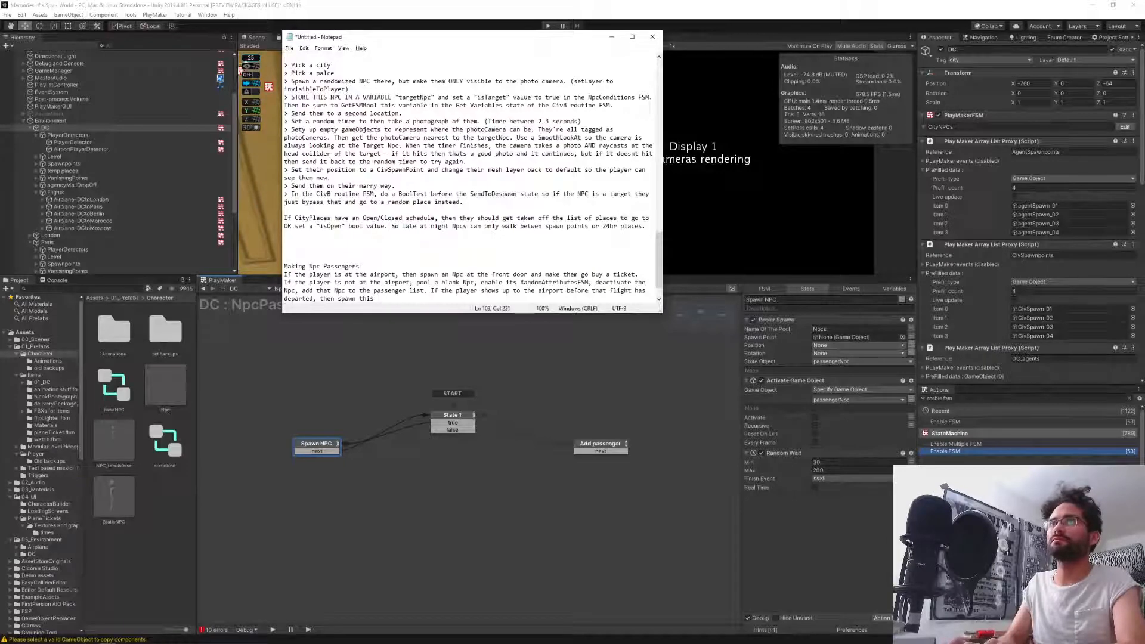
pyautogui.write(' RandomAttribu')
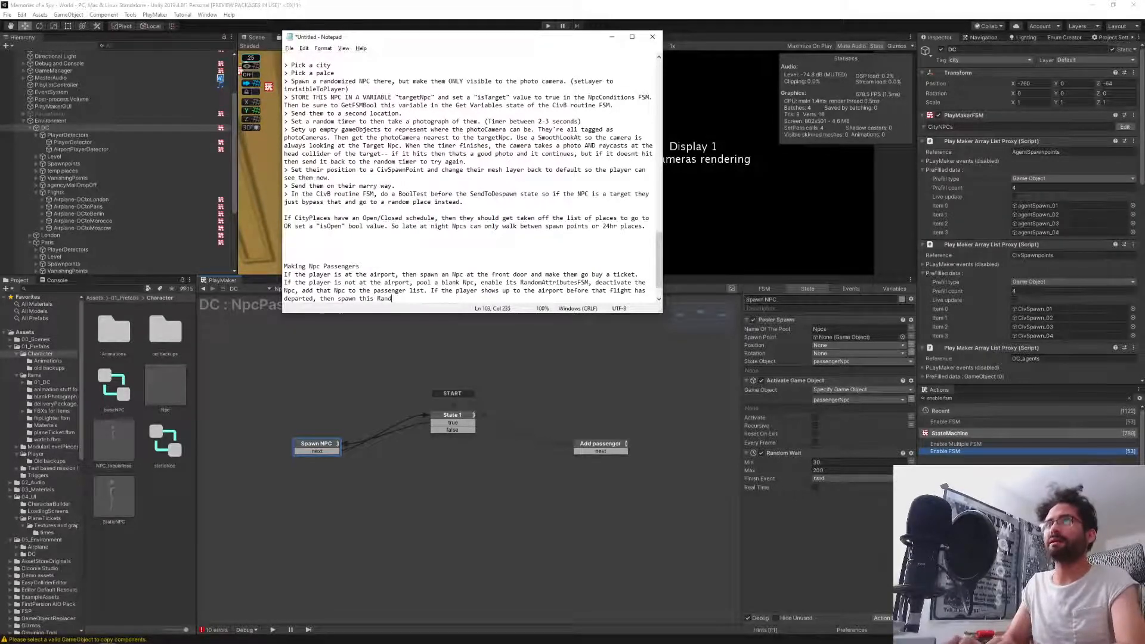
pyautogui.write('te')
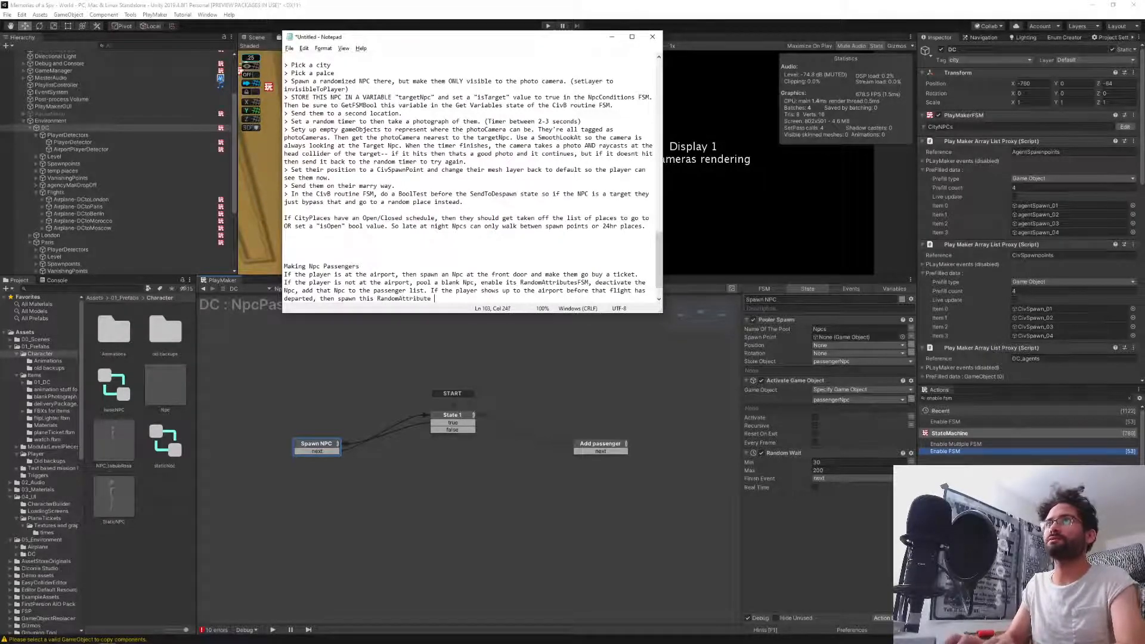
pyautogui.write(' Npc.')
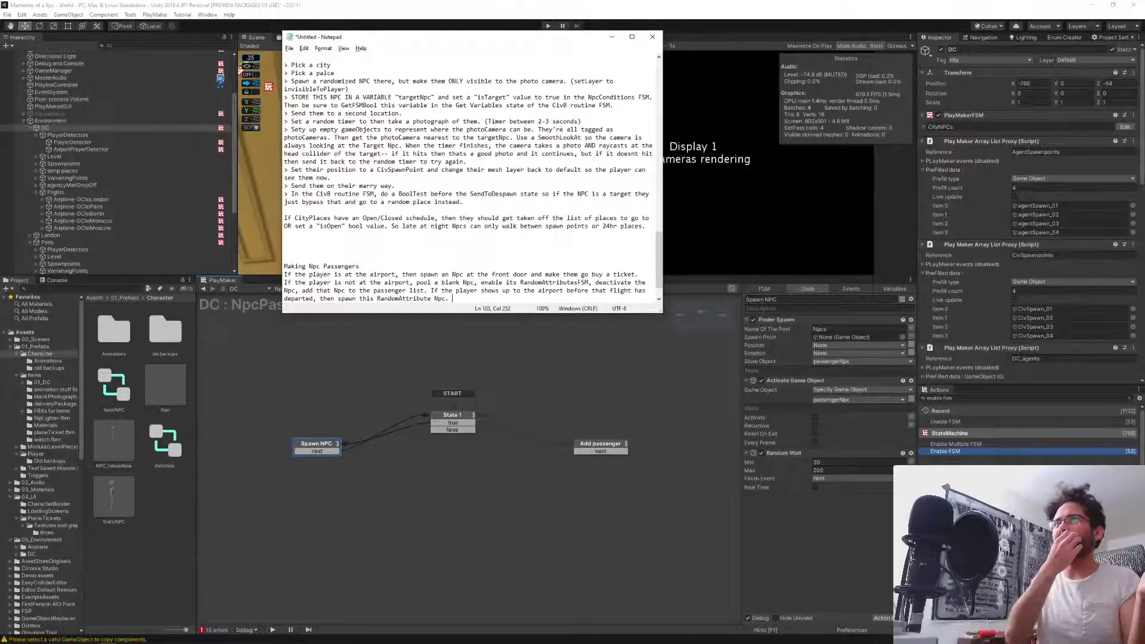
# Replace the note's last sentence, from "If the player shows up" onward, with the opening "Whenever the player is at the airport, just".
pyautogui.hotkey('ctrl', 'shift', 'Left')
pyautogui.hotkey('ctrl', 'shift', 'Left')
pyautogui.hotkey('ctrl', 'shift', 'Left')
pyautogui.hotkey('ctrl', 'shift', 'Left')
pyautogui.hotkey('ctrl', 'shift', 'Left')
pyautogui.hotkey('ctrl', 'shift', 'Left')
pyautogui.hotkey('ctrl', 'shift', 'Left')
pyautogui.hotkey('ctrl', 'shift', 'Left')
pyautogui.hotkey('ctrl', 'shift', 'Left')
pyautogui.hotkey('ctrl', 'shift', 'Left')
pyautogui.hotkey('ctrl', 'shift', 'Left')
pyautogui.hotkey('ctrl', 'shift', 'Left')
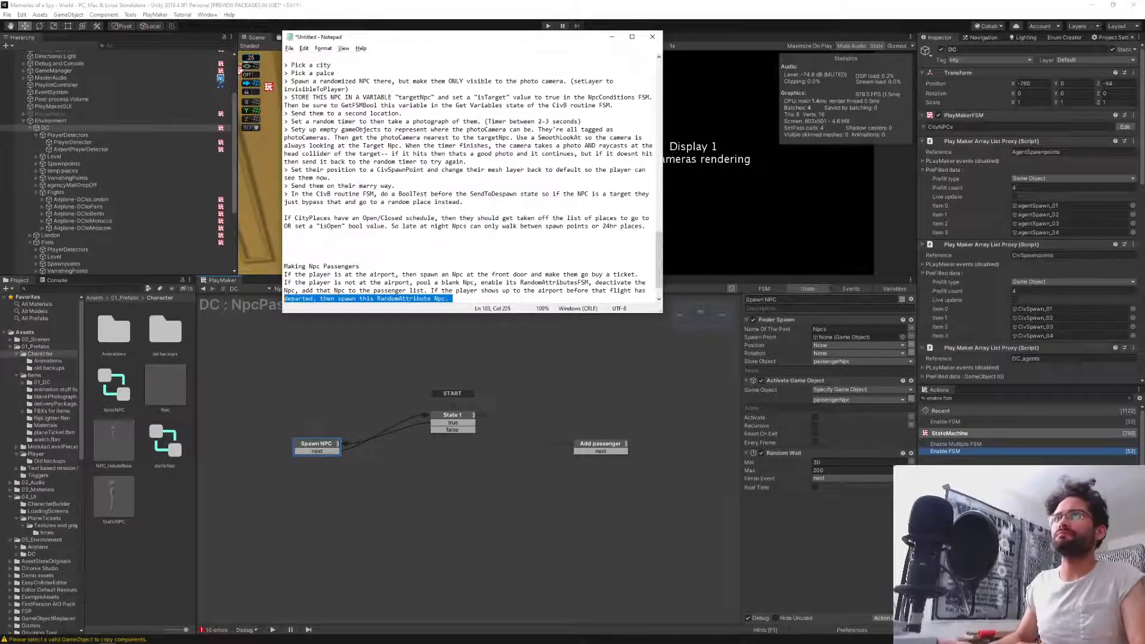
pyautogui.hotkey('ctrl', 'shift', 'Left')
pyautogui.hotkey('ctrl', 'shift', 'Left')
pyautogui.hotkey('ctrl', 'shift', 'Left')
pyautogui.hotkey('ctrl', 'shift', 'Left')
pyautogui.hotkey('ctrl', 'shift', 'Left')
pyautogui.hotkey('ctrl', 'shift', 'Left')
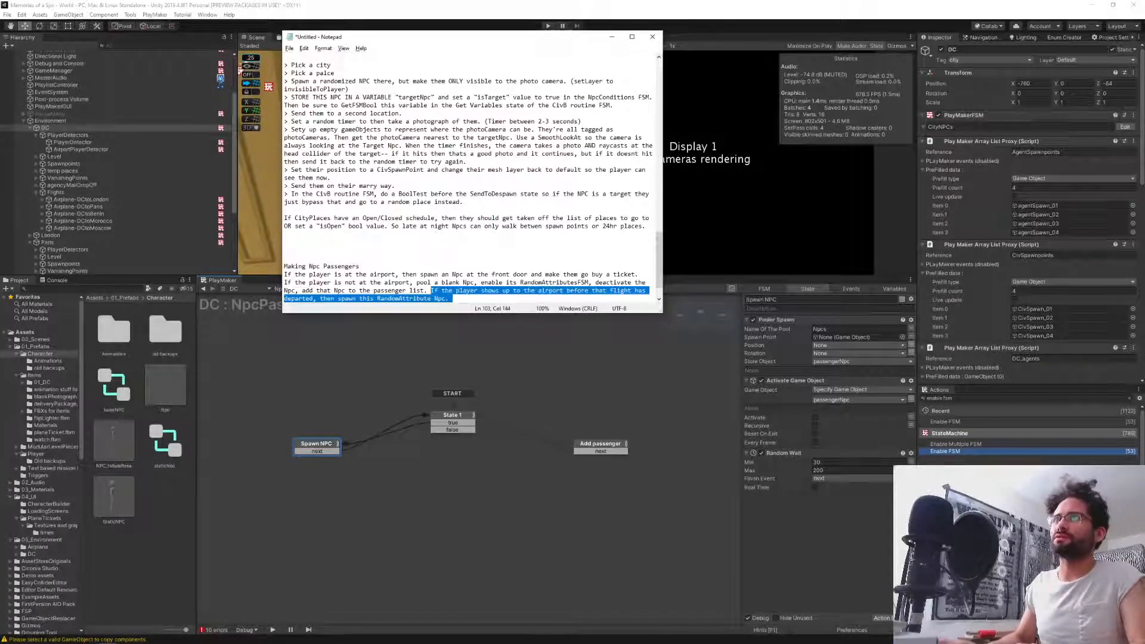
pyautogui.write('Whenever the pl')
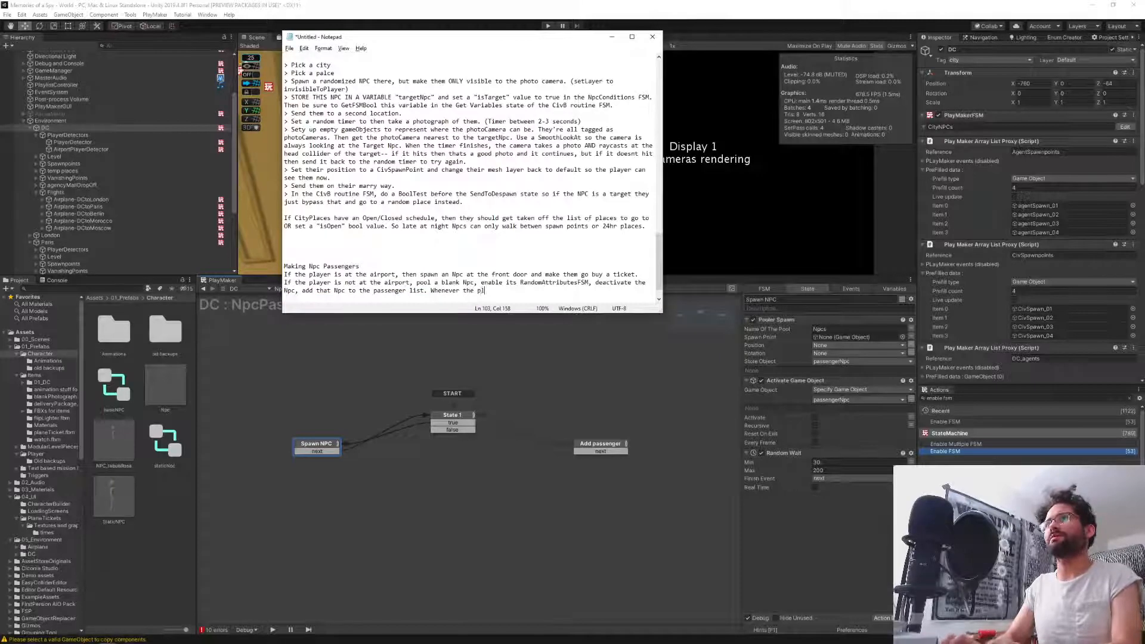
pyautogui.write('ayer is at the ai')
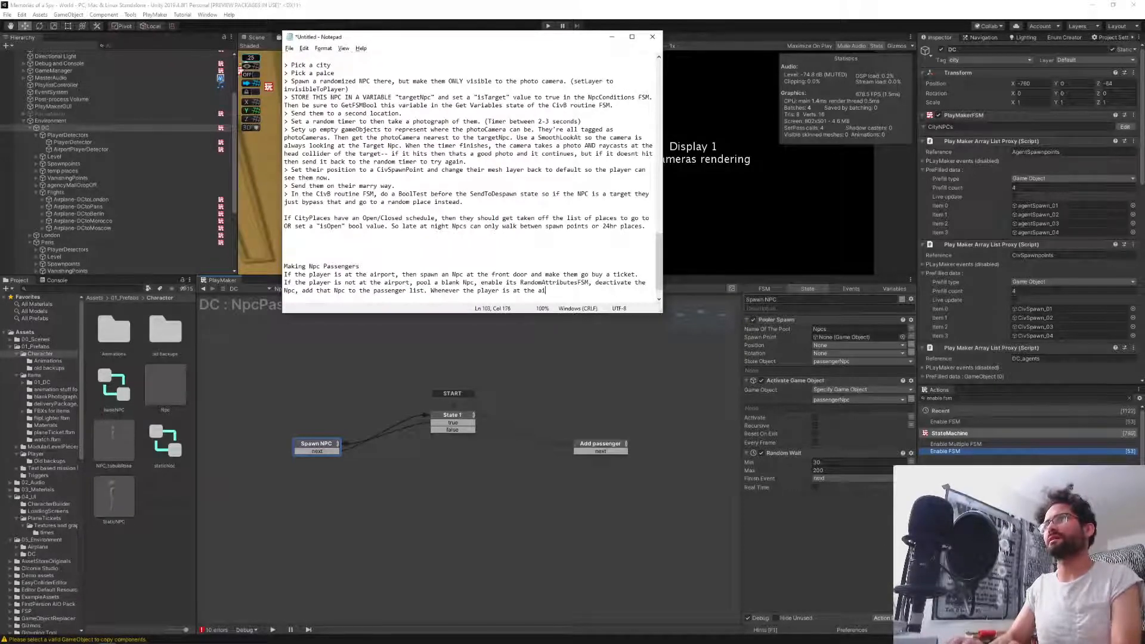
pyautogui.write('rport, just ')
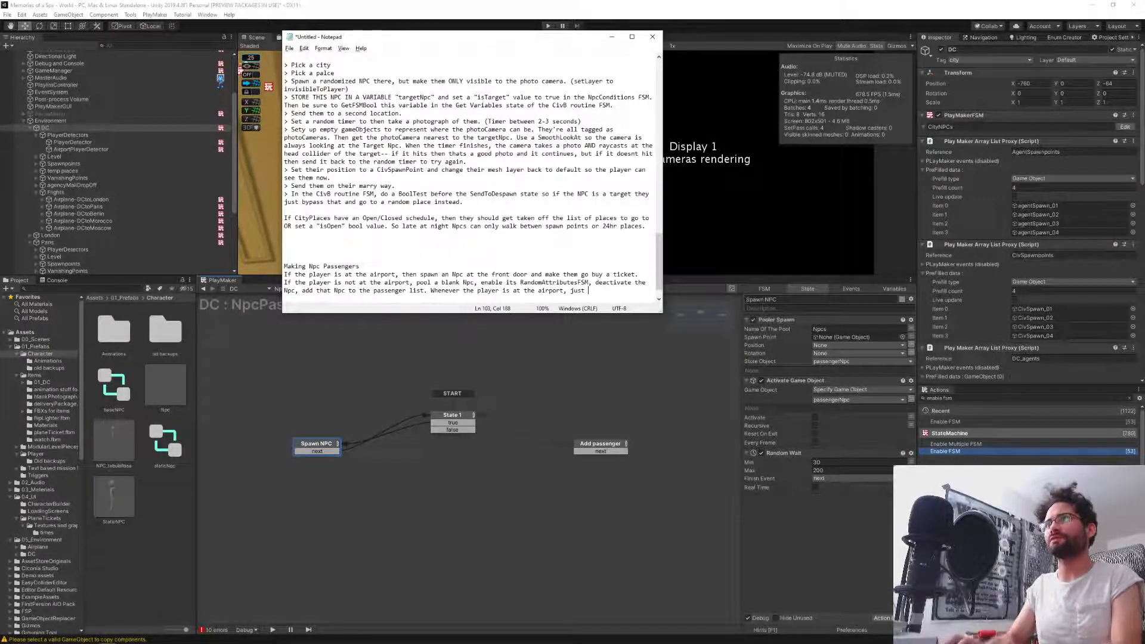
pyautogui.write('randomly spawn')
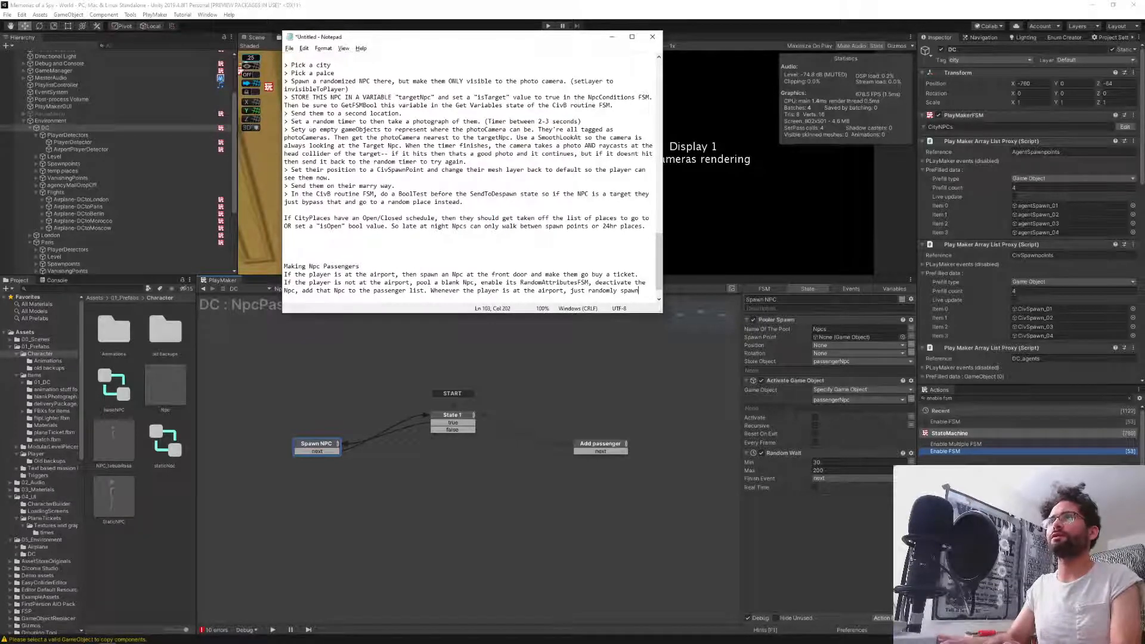
pyautogui.press('BackSpace')
pyautogui.press('BackSpace')
pyautogui.press('BackSpace')
pyautogui.press('BackSpace')
pyautogui.press('BackSpace')
pyautogui.press('BackSpace')
pyautogui.press('BackSpace')
pyautogui.press('BackSpace')
pyautogui.press('BackSpace')
pyautogui.press('BackSpace')
pyautogui.press('BackSpace')
pyautogui.press('BackSpace')
pyautogui.press('BackSpace')
pyautogui.press('BackSpace')
pyautogui.press('BackSpace')
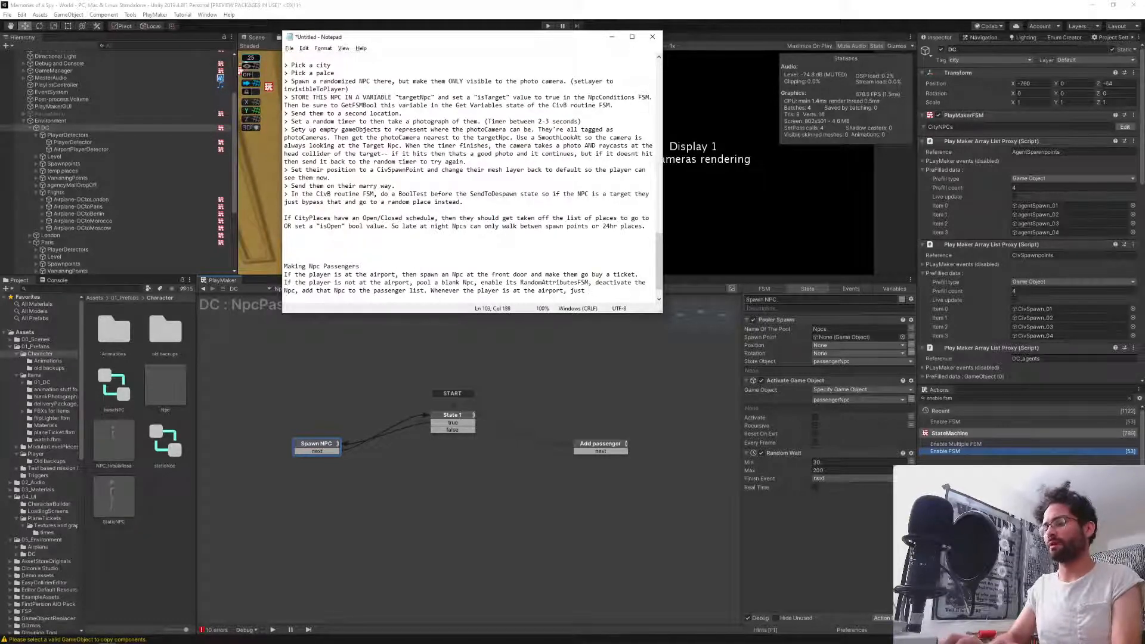
pyautogui.write('spawn')
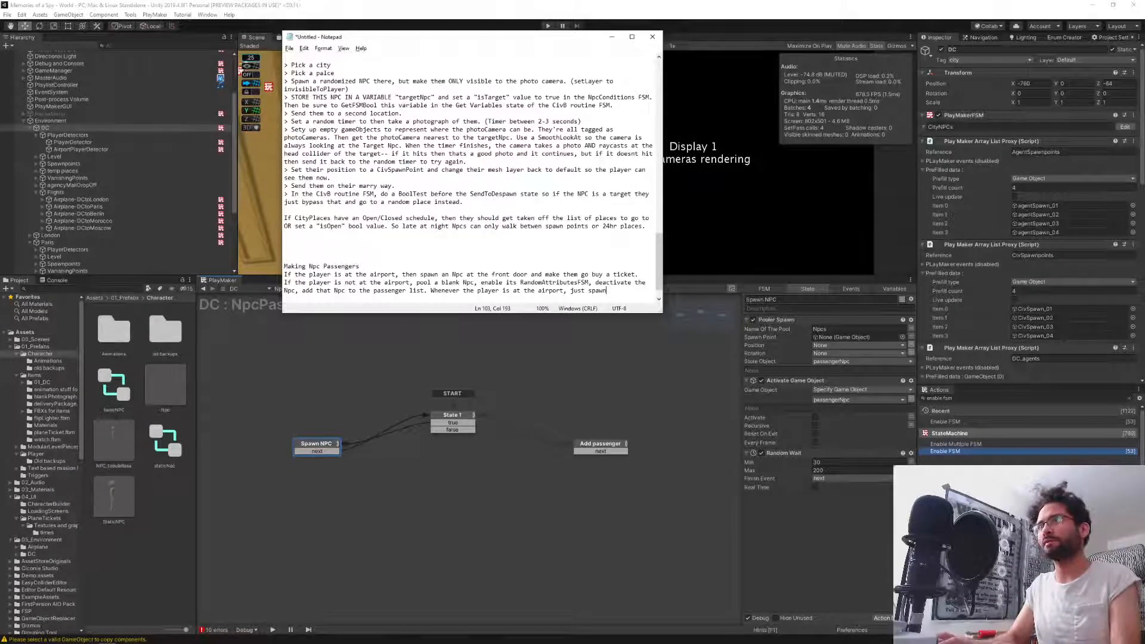
pyautogui.press('BackSpace')
pyautogui.press('BackSpace')
pyautogui.press('BackSpace')
pyautogui.press('BackSpace')
pyautogui.press('BackSpace')
pyautogui.press('BackSpace')
# Continue the sentence in the Npc passenger notes with "activate the NPCs from the Passenger array list".
pyautogui.write('activate the N')
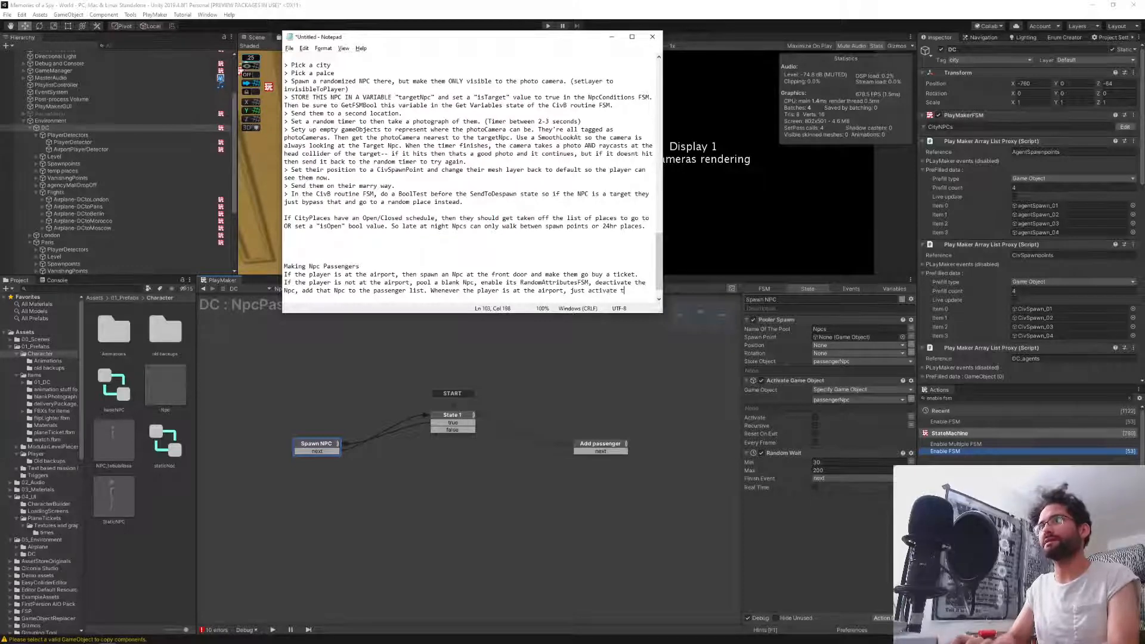
pyautogui.write('PCs ferom')
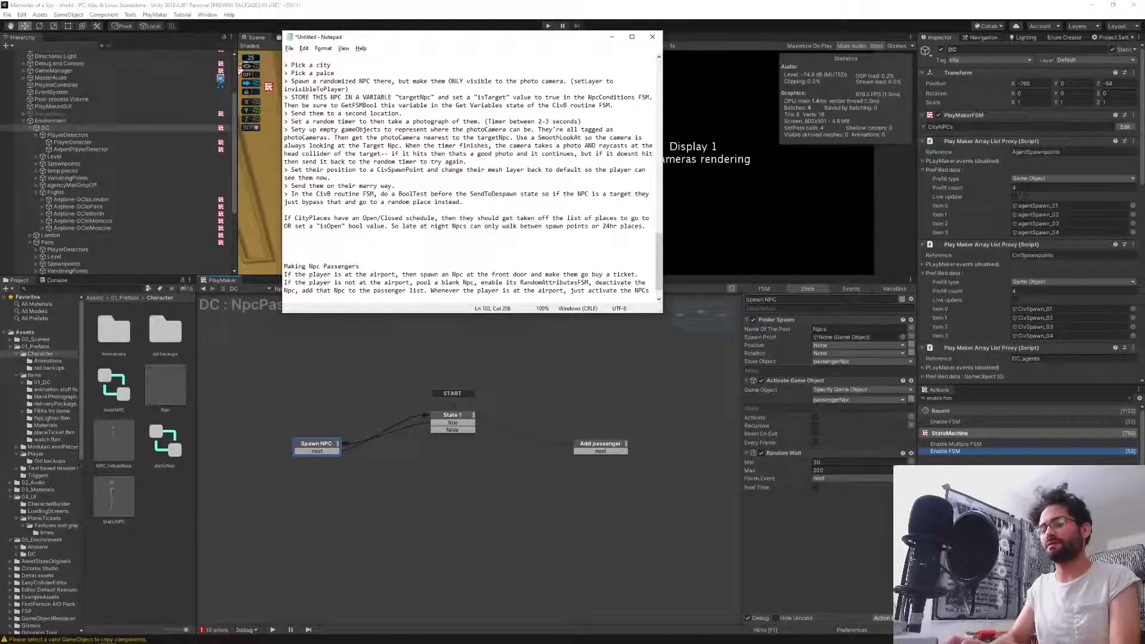
pyautogui.press('BackSpace')
pyautogui.press('BackSpace')
pyautogui.press('BackSpace')
pyautogui.press('BackSpace')
pyautogui.press('BackSpace')
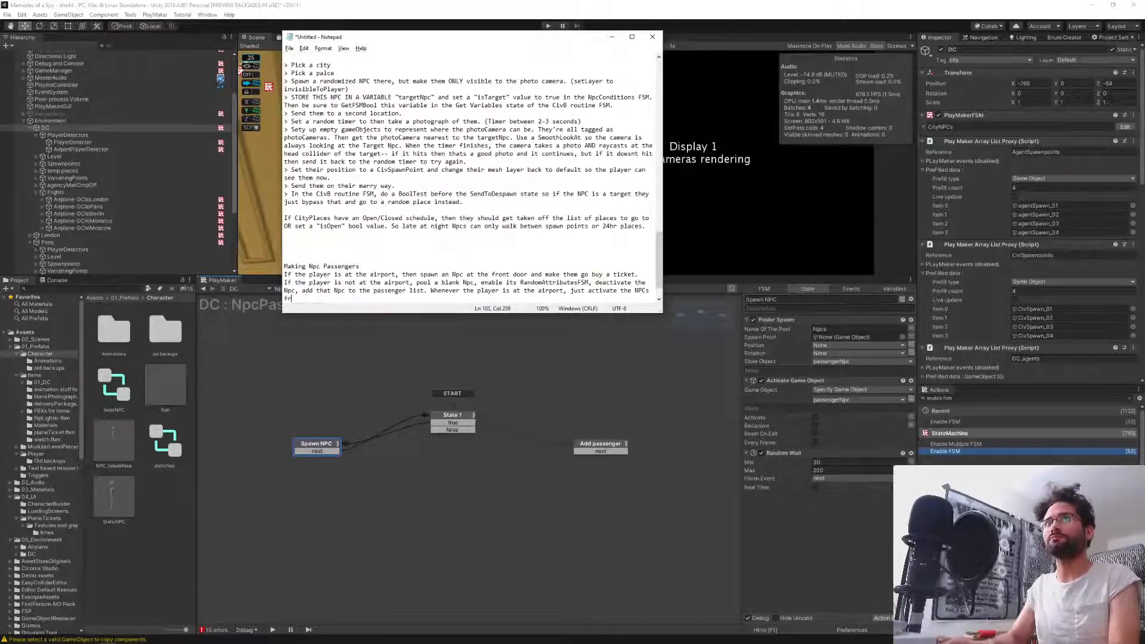
pyautogui.write('from the Passenger ')
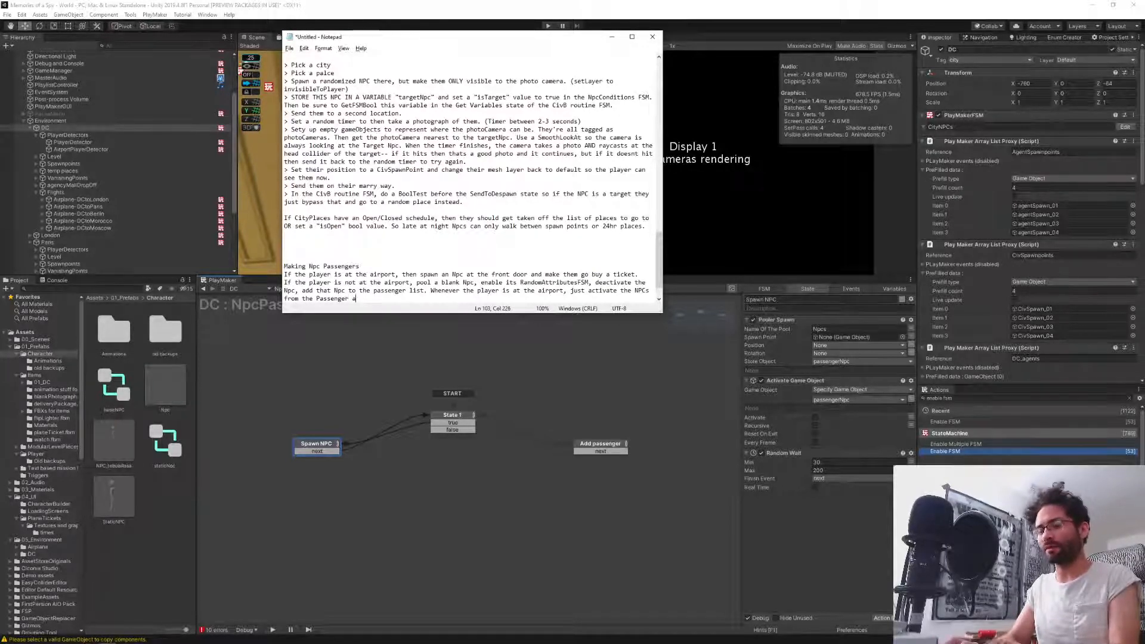
pyautogui.write('array list')
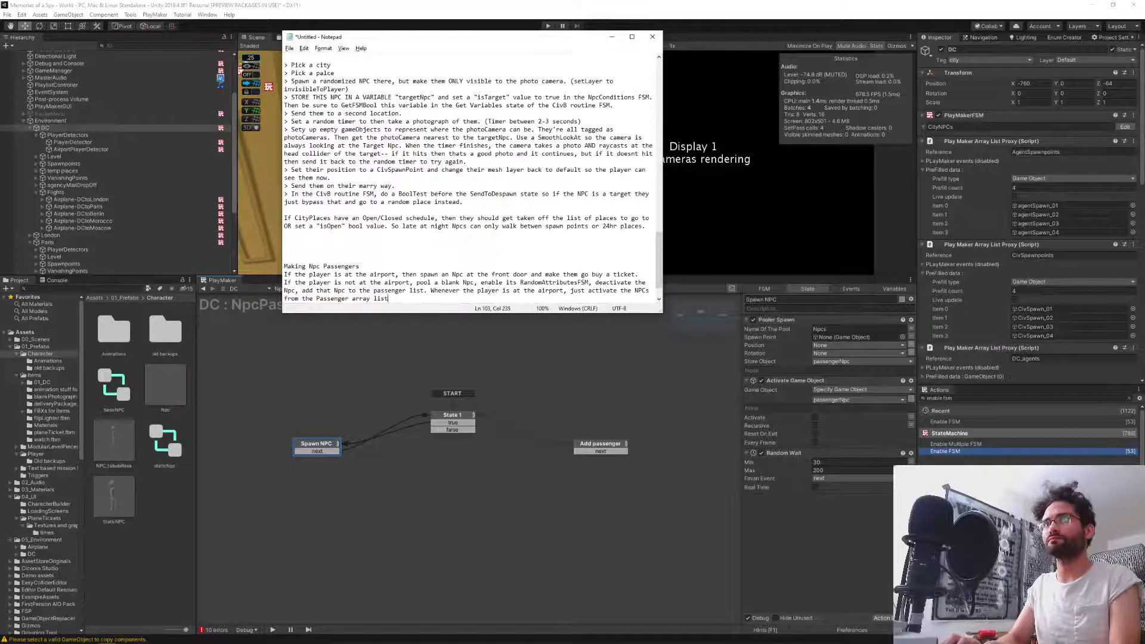
# Finish the passenger note with ", and spawn each at a random location already inside the airport.".
pyautogui.write(', and put that')
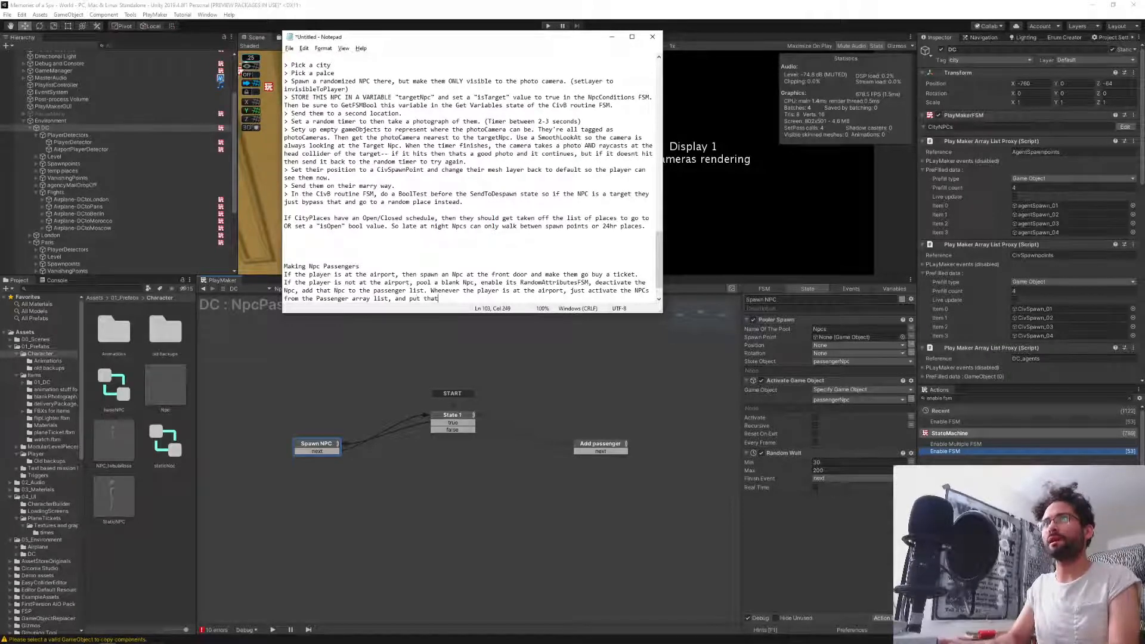
pyautogui.press('BackSpace')
pyautogui.press('BackSpace')
pyautogui.press('BackSpace')
pyautogui.press('BackSpace')
pyautogui.press('BackSpace')
pyautogui.press('BackSpace')
pyautogui.press('BackSpace')
pyautogui.press('BackSpace')
pyautogui.press('BackSpace')
pyautogui.write('spawn ')
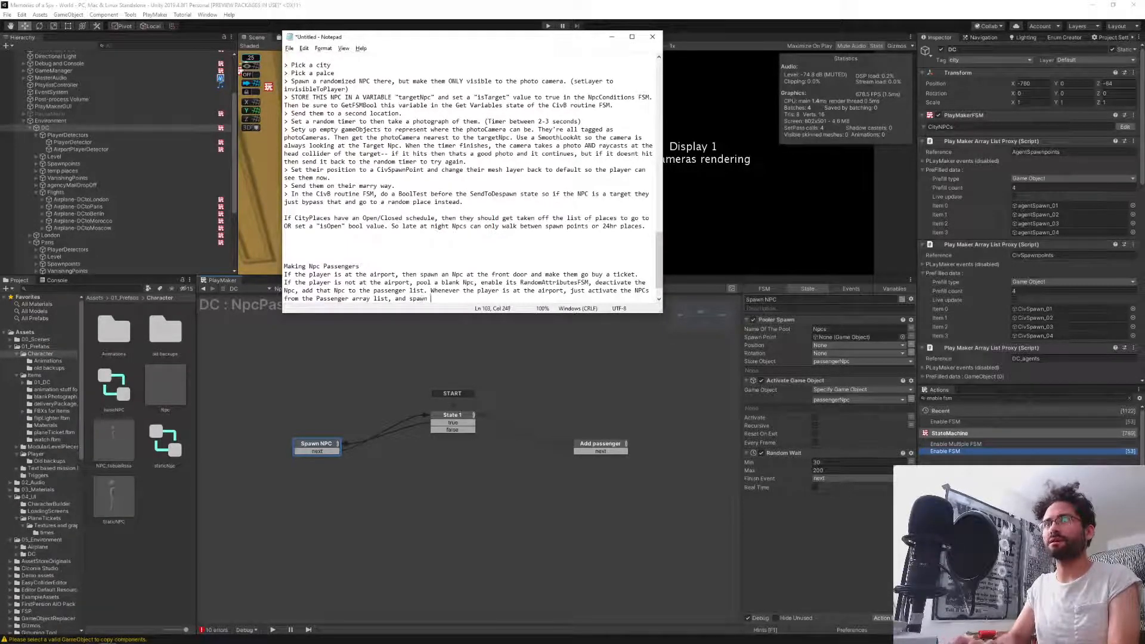
pyautogui.write('each at a random ')
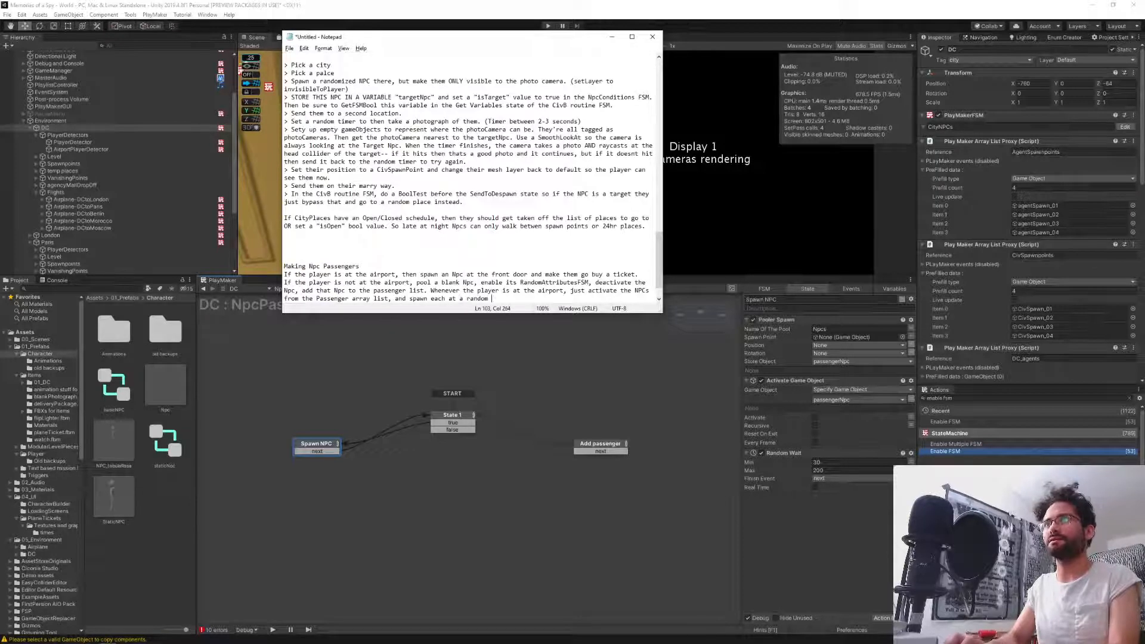
pyautogui.write('location already ')
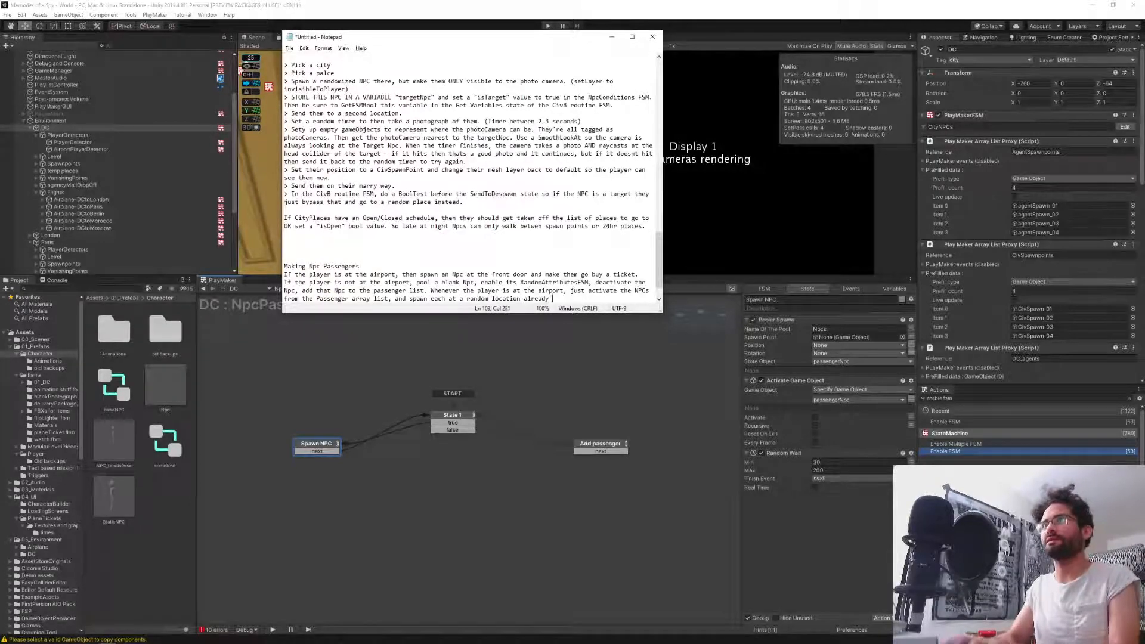
pyautogui.write('inside the airport.')
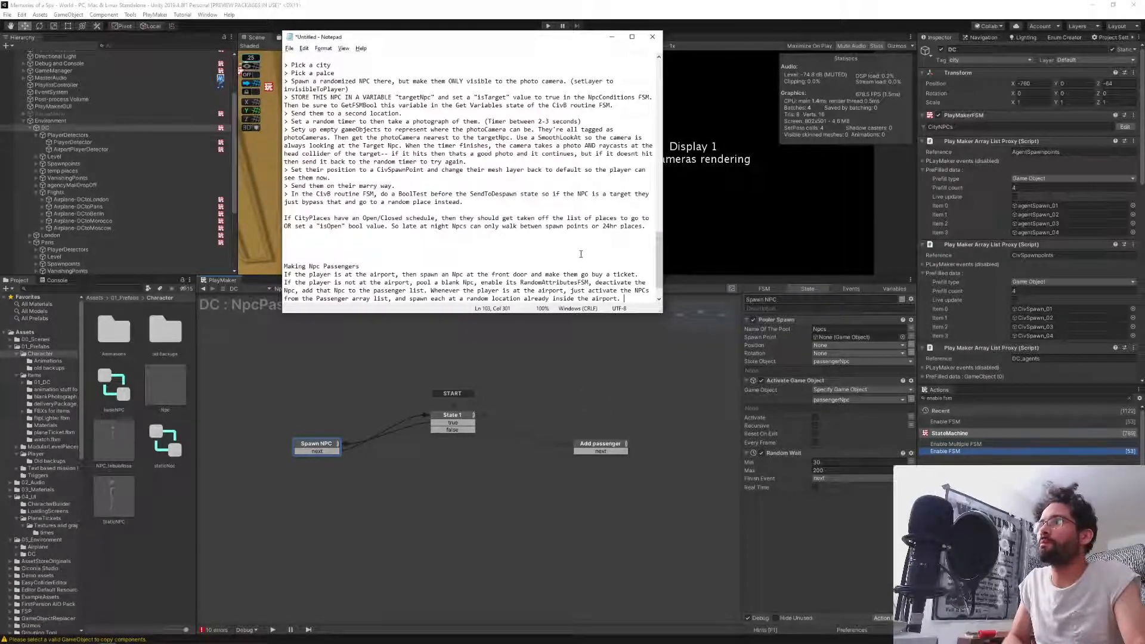
# Switch back to Unity and insert an Enable FSM action between Activate Game Object and Random Wait in the Spawn NPC state.
pyautogui.moveTo(532, 42); pyautogui.dragTo(557, 56)
pyautogui.scroll(-1, 591, 266)
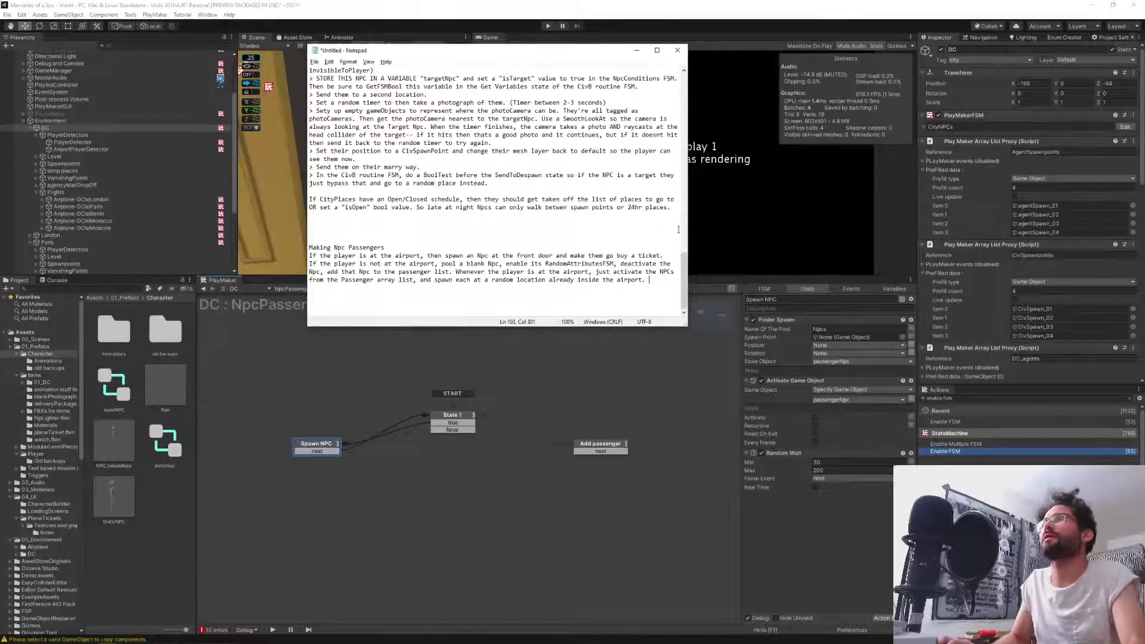
pyautogui.click(637, 51)
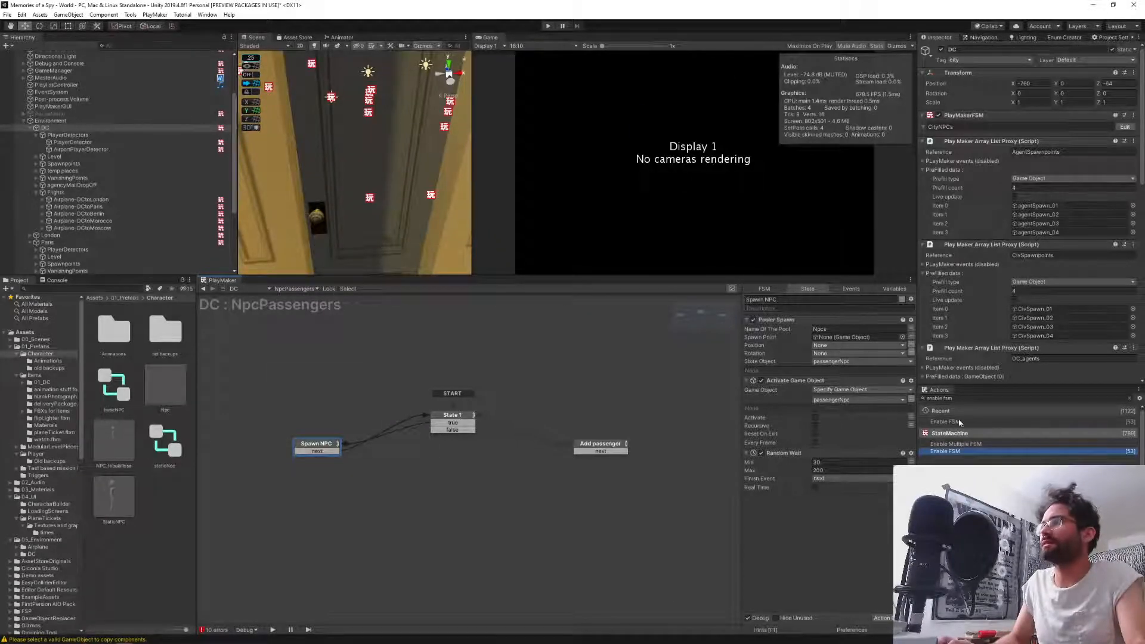
pyautogui.moveTo(955, 451); pyautogui.dragTo(774, 453)
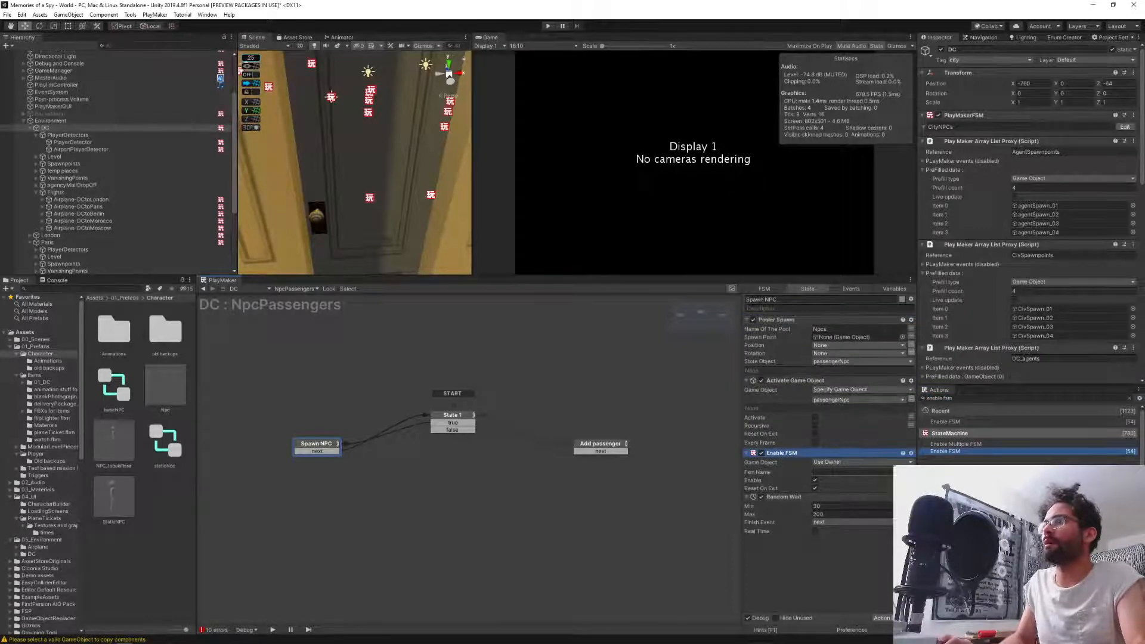
# Set the FSM name of the new Enable FSM action to RandomAttributes.
pyautogui.click(813, 471)
pyautogui.write('Rand')
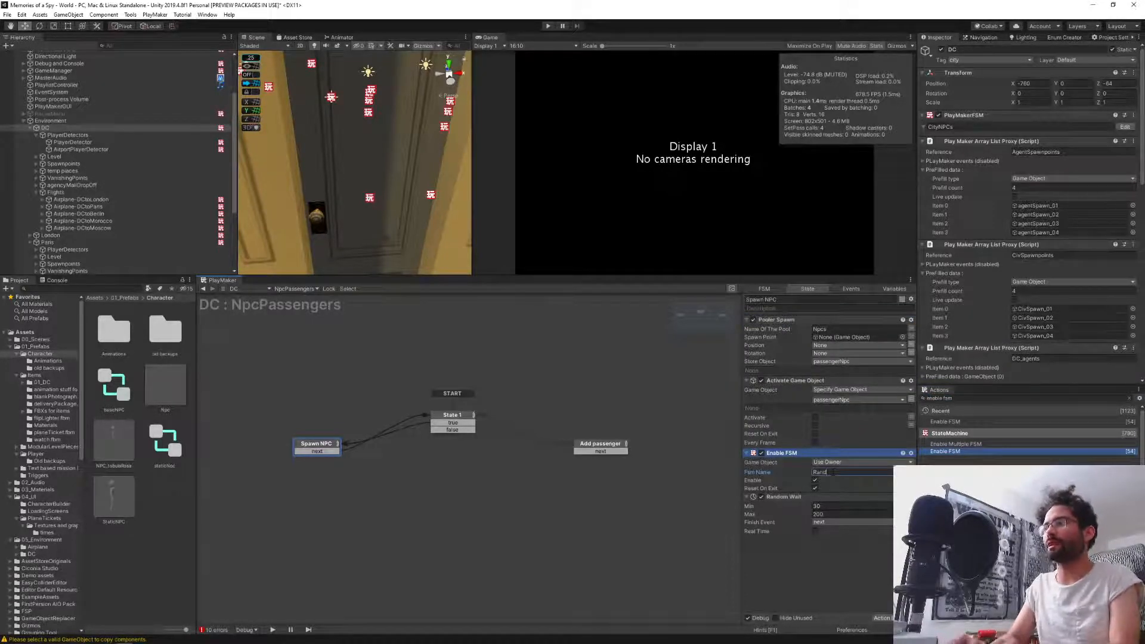
pyautogui.write('om W')
pyautogui.write('s')
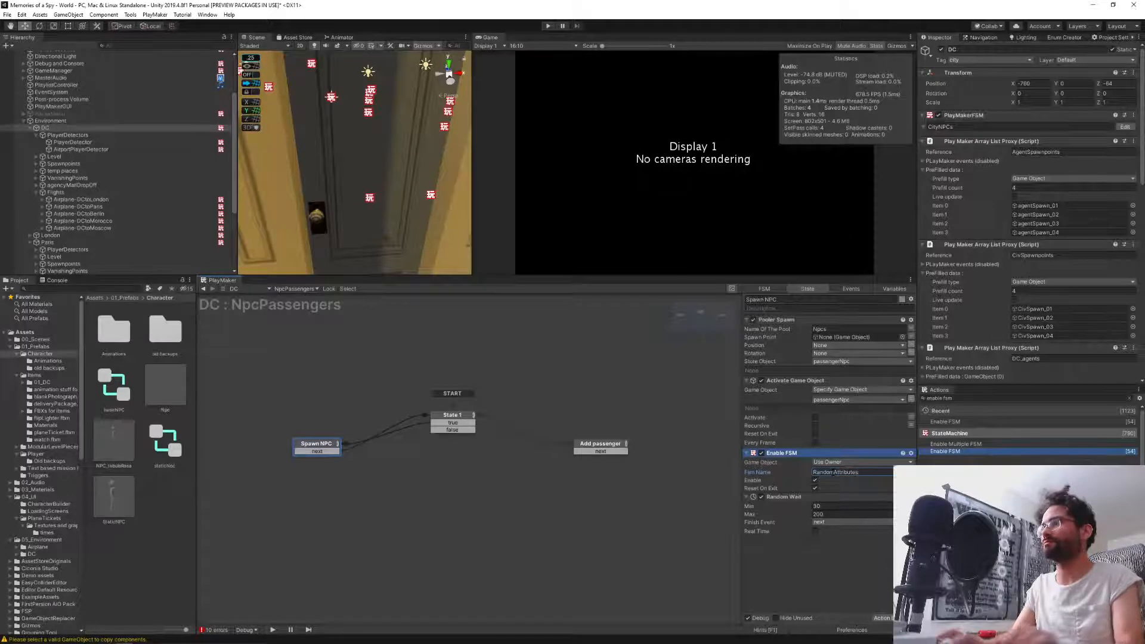
# Turn off Reset On Exit for the Enable FSM action and move it above Activate Game Object.
pyautogui.click(830, 581)
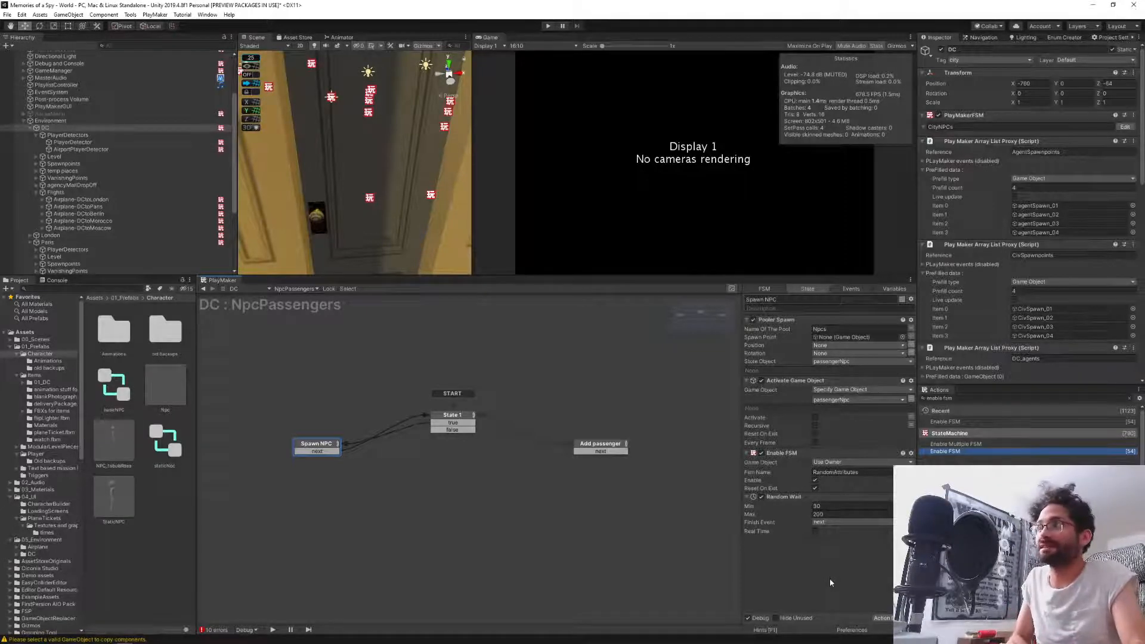
pyautogui.click(815, 488)
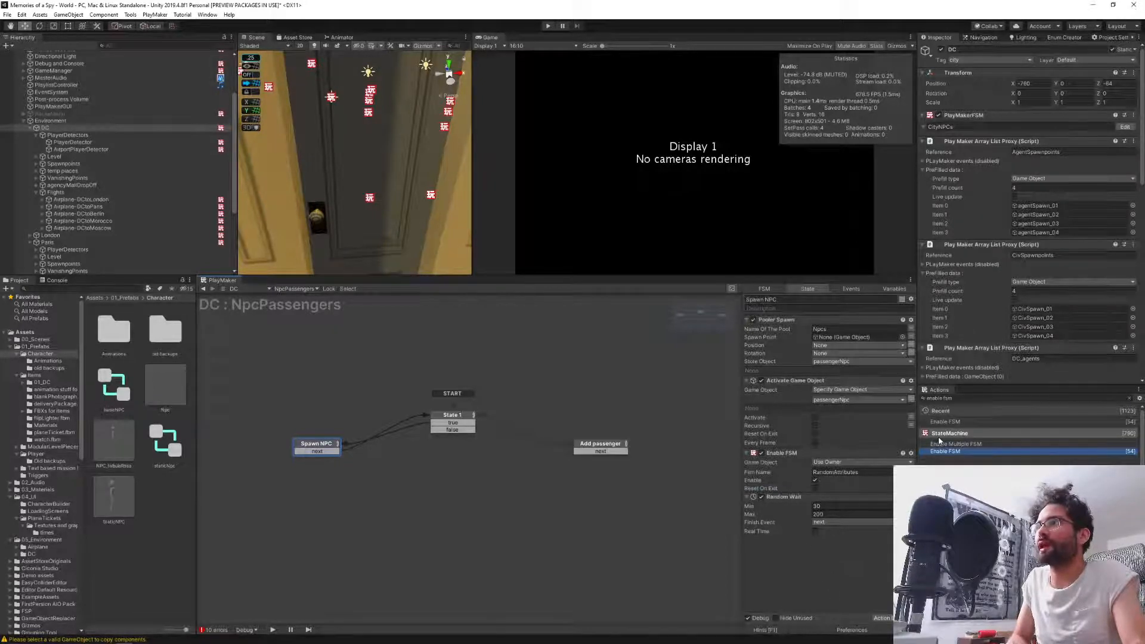
pyautogui.click(791, 452)
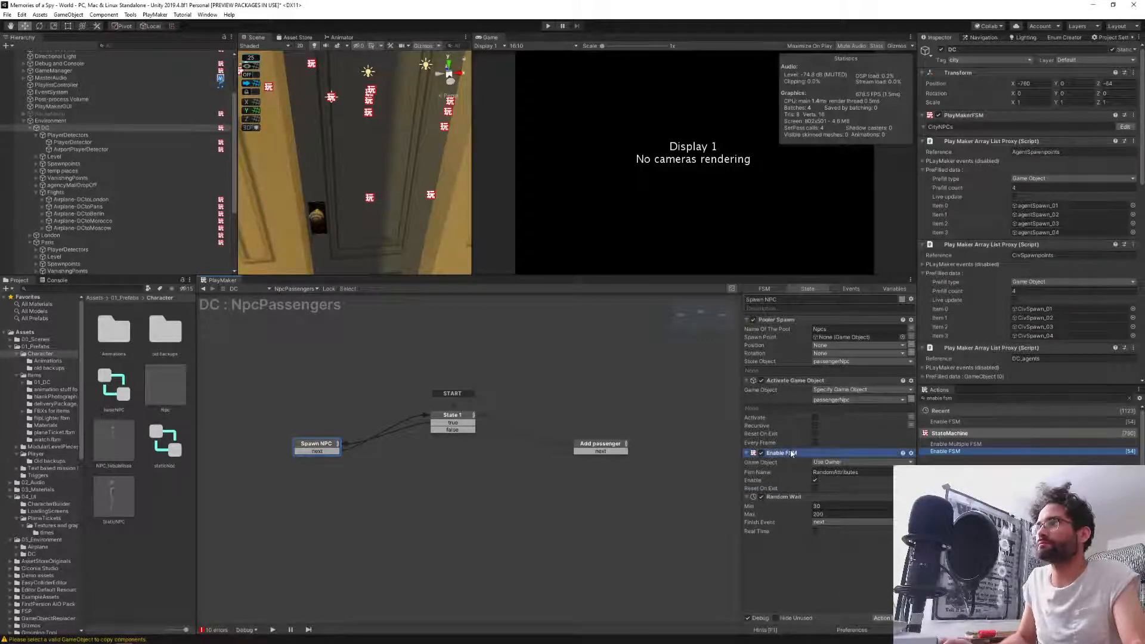
pyautogui.moveTo(791, 452); pyautogui.dragTo(784, 380)
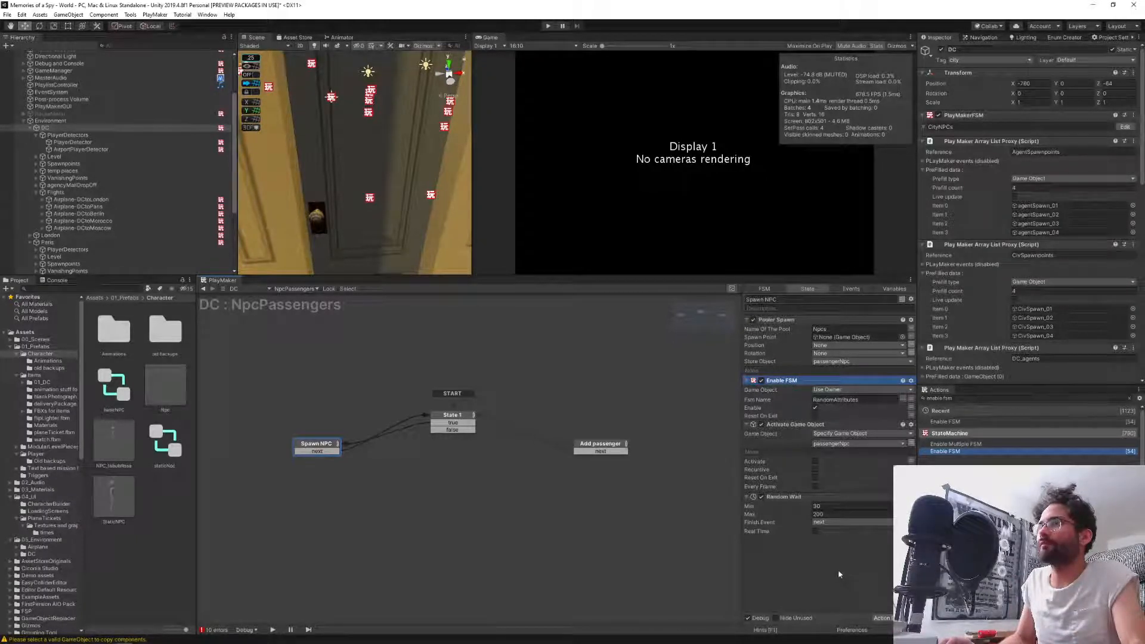
# Add an Array List Add action to the Spawn NPC state and place it between Activate Game Object and Random Wait.
pyautogui.click(966, 398)
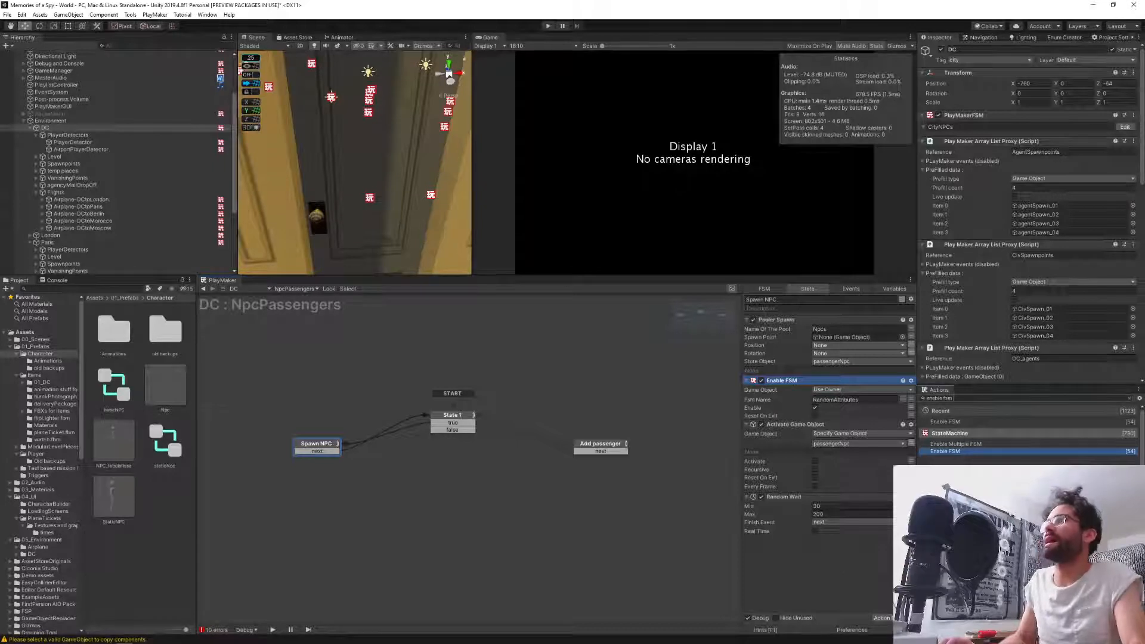
pyautogui.hotkey('ctrl', 'a')
pyautogui.write('array lis')
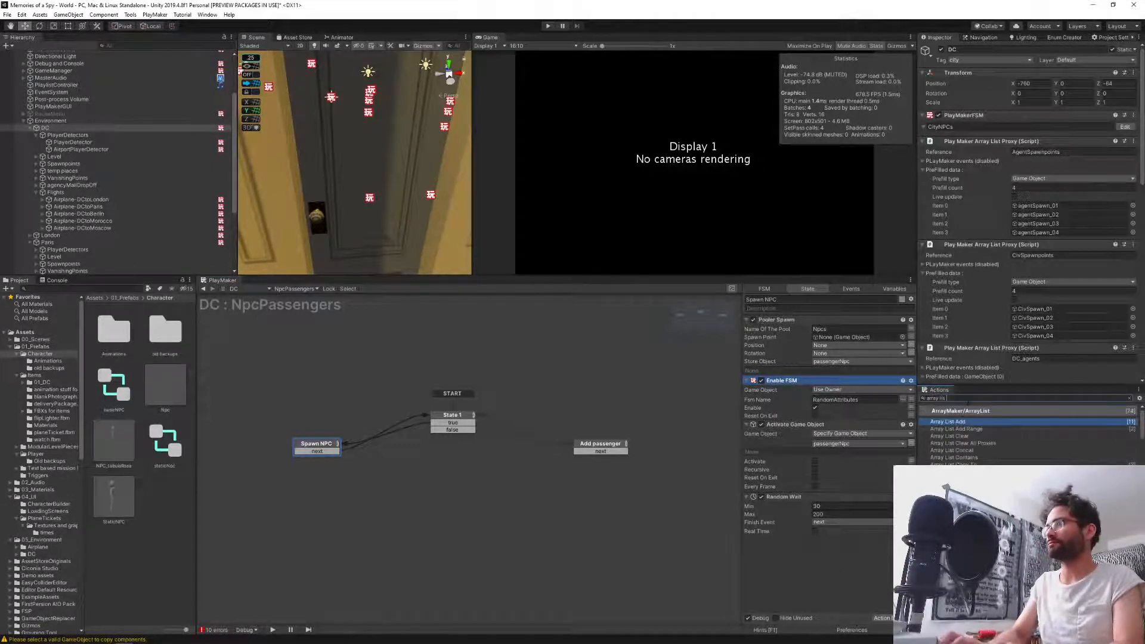
pyautogui.press('Return')
pyautogui.press('Down')
pyautogui.press('Down')
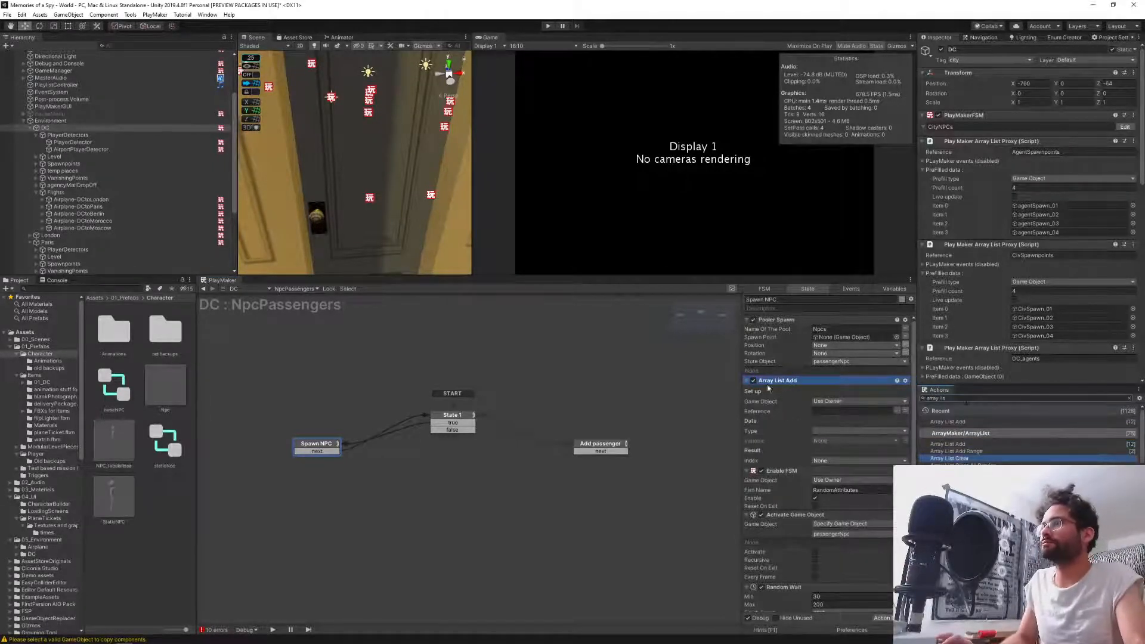
pyautogui.moveTo(773, 380); pyautogui.dragTo(786, 468)
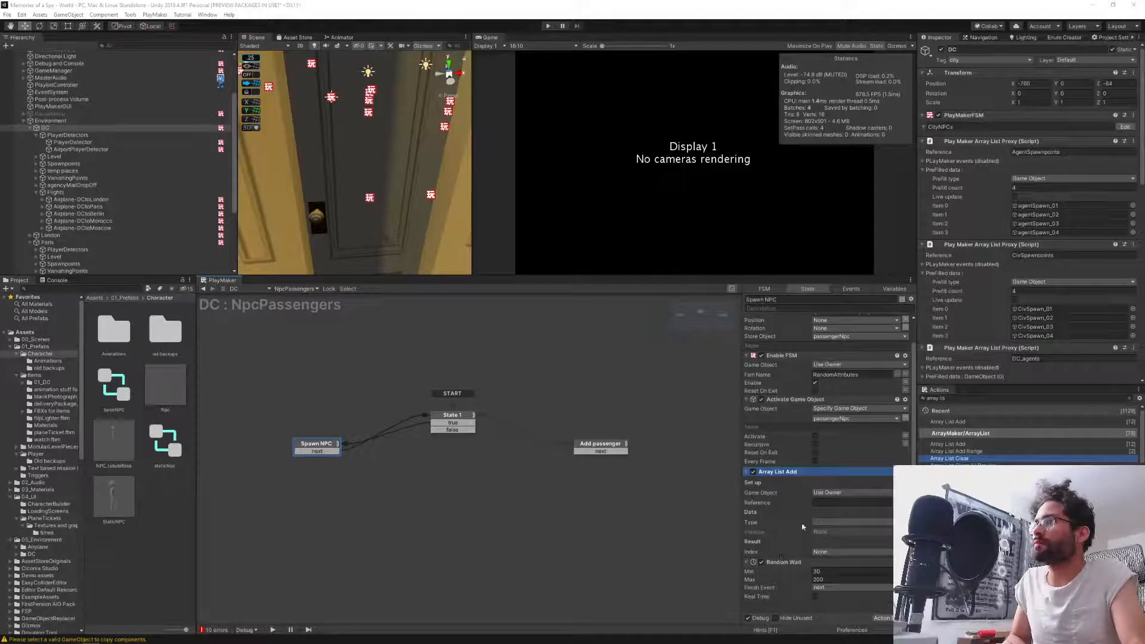
# Make the Array List Add action target a specified game object, the passengerNpc variable.
pyautogui.click(835, 496)
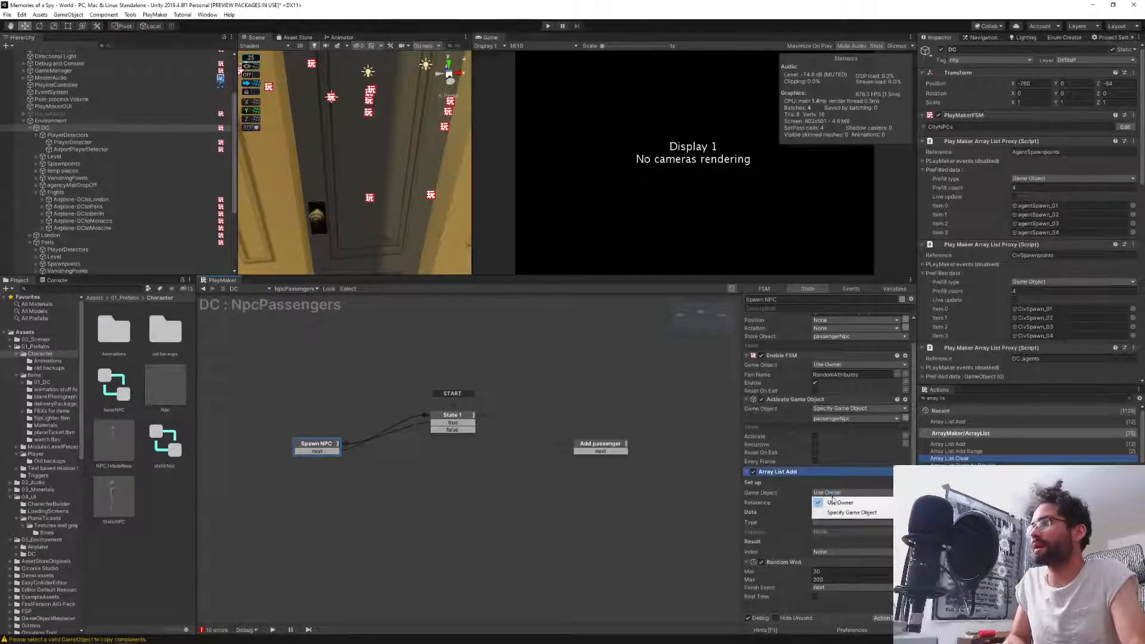
pyautogui.click(847, 512)
pyautogui.click(859, 502)
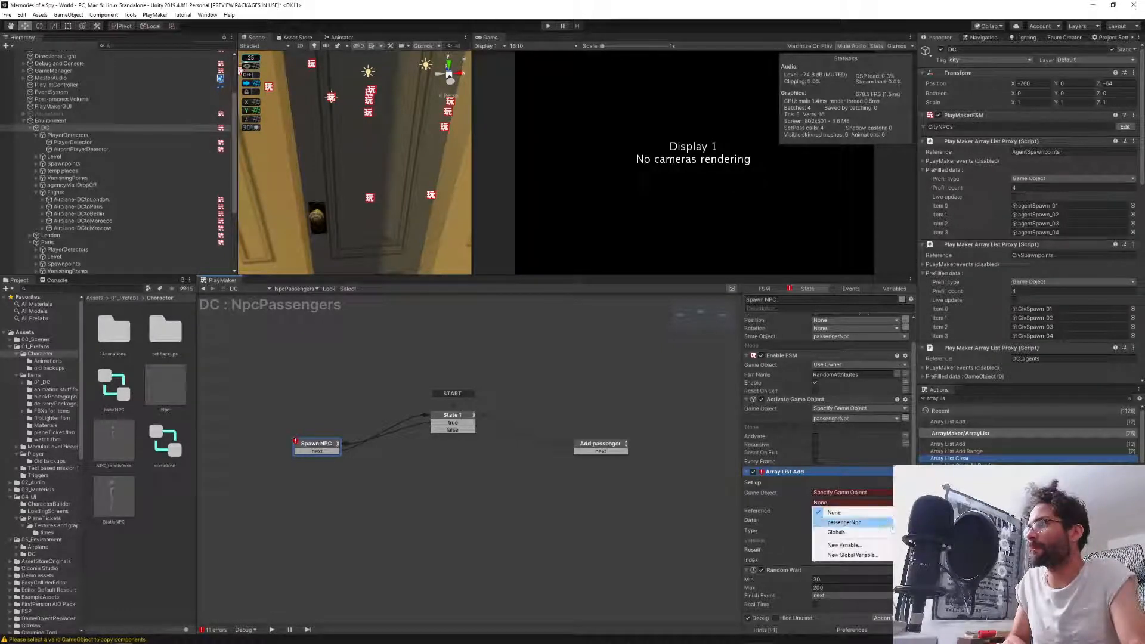
pyautogui.click(853, 523)
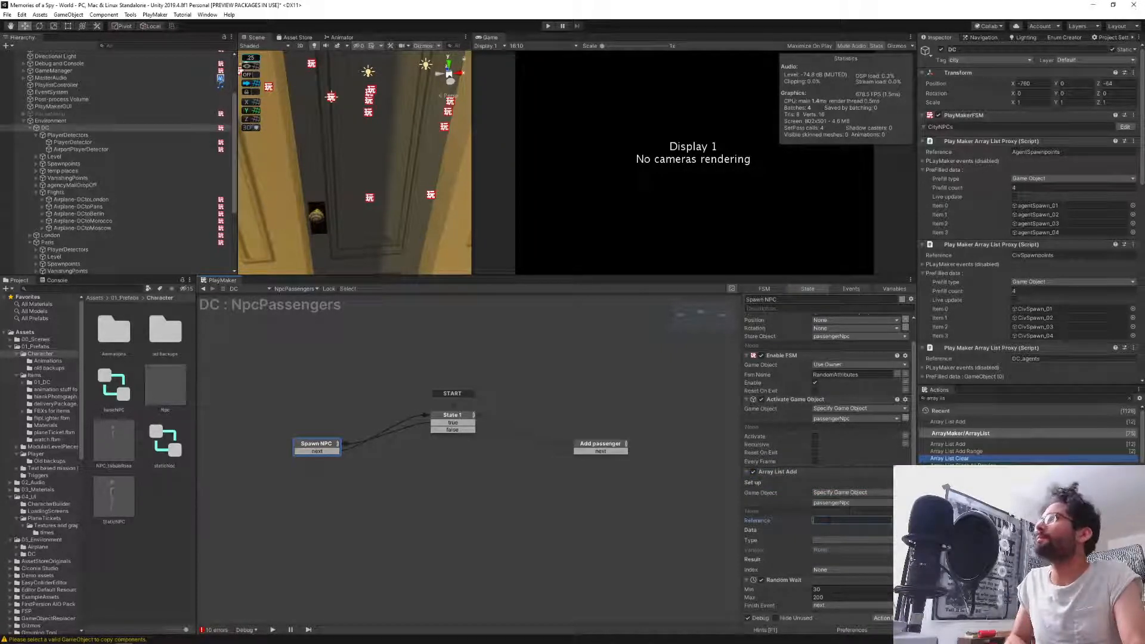
pyautogui.scroll(-12, 976, 266)
pyautogui.scroll(12, 977, 267)
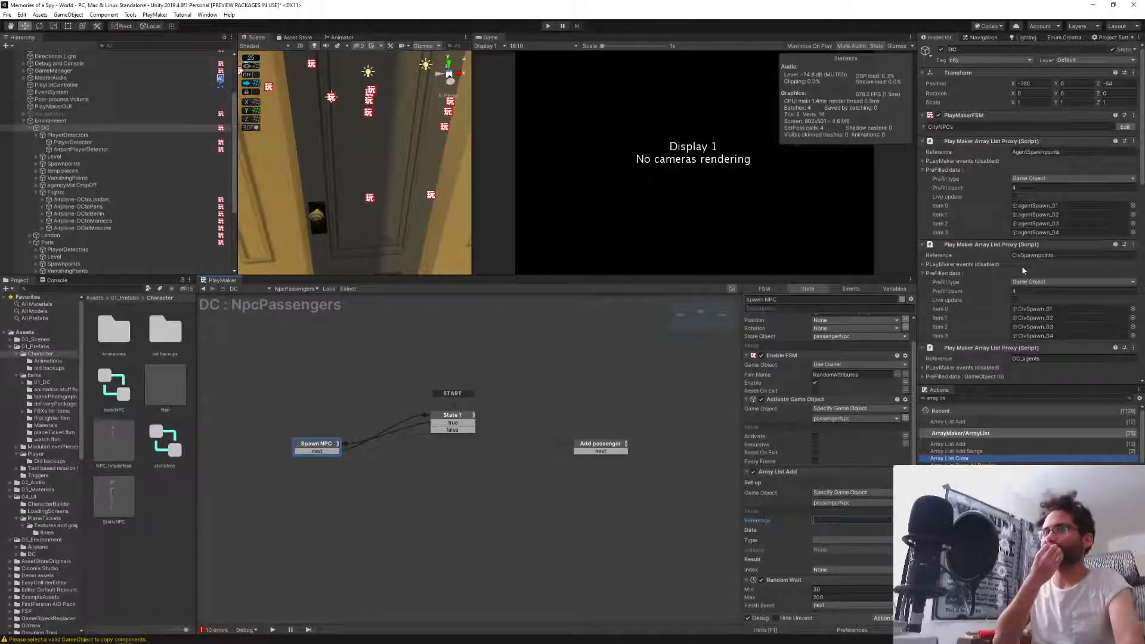
# Route State 1's false transition to Spawn NPC and its true transition to Add passenger.
pyautogui.click(805, 299)
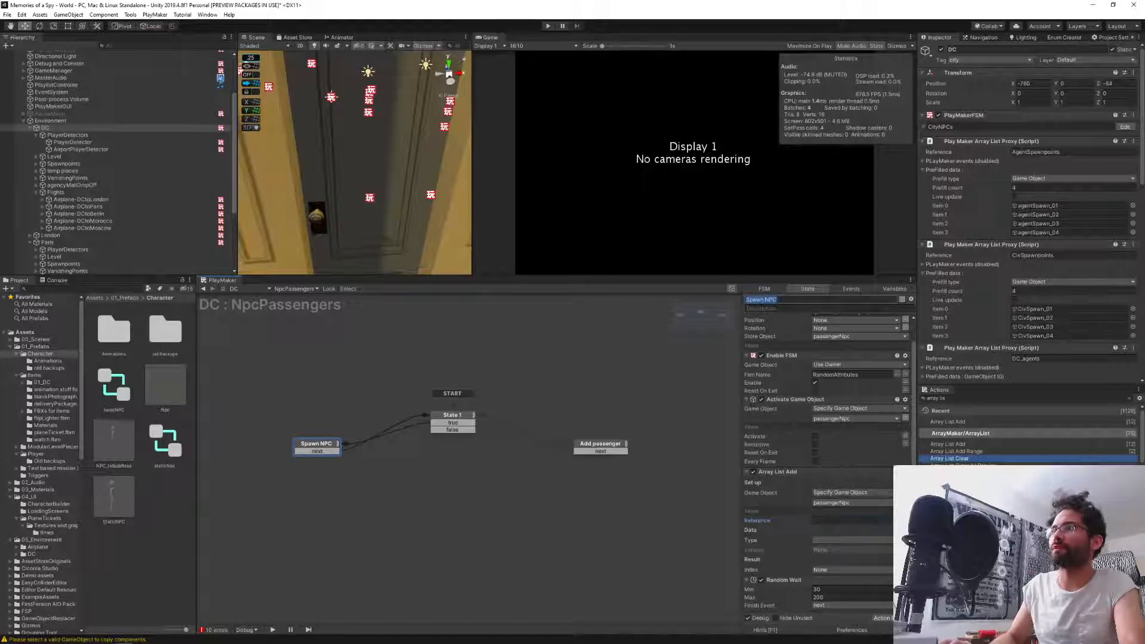
pyautogui.click(596, 449)
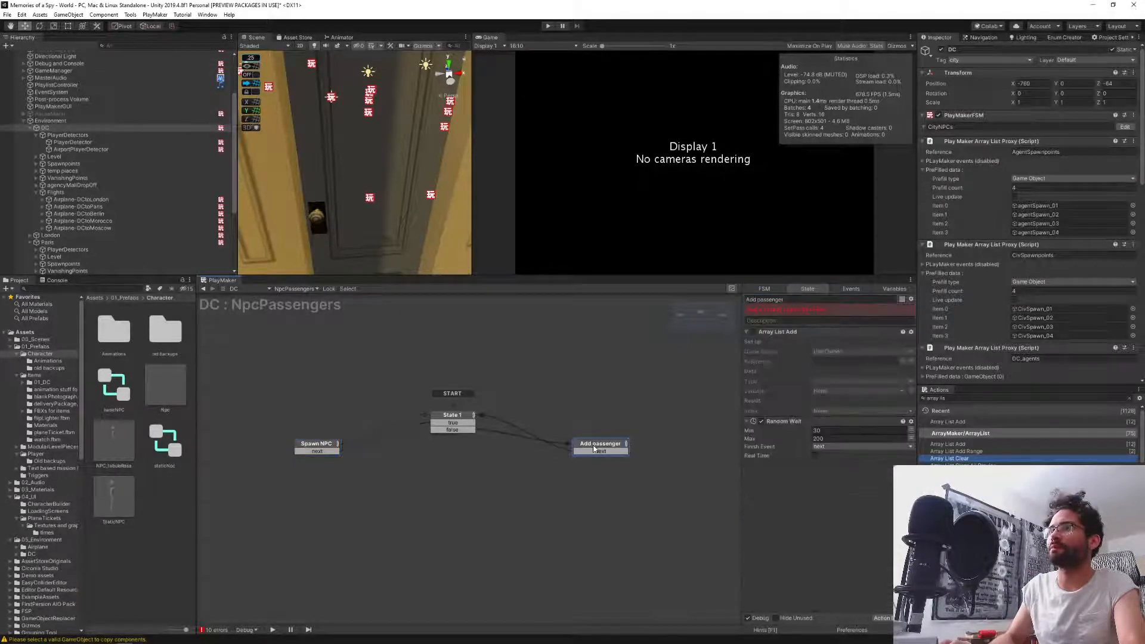
pyautogui.click(458, 420)
pyautogui.click(317, 448)
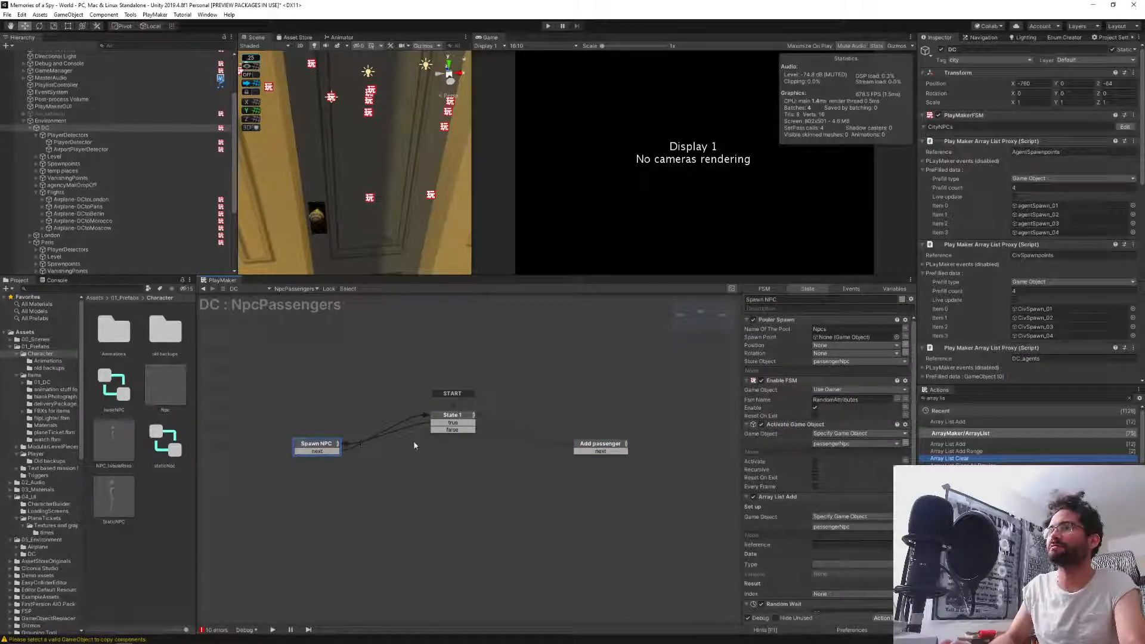
pyautogui.moveTo(452, 430); pyautogui.dragTo(329, 446)
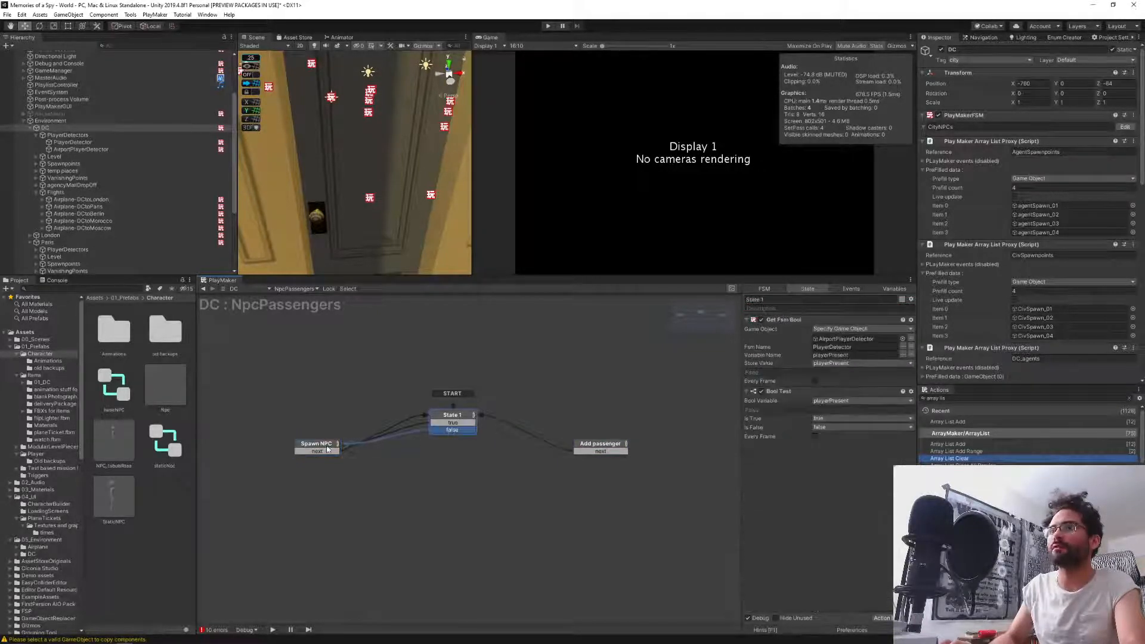
pyautogui.moveTo(453, 422); pyautogui.dragTo(604, 445)
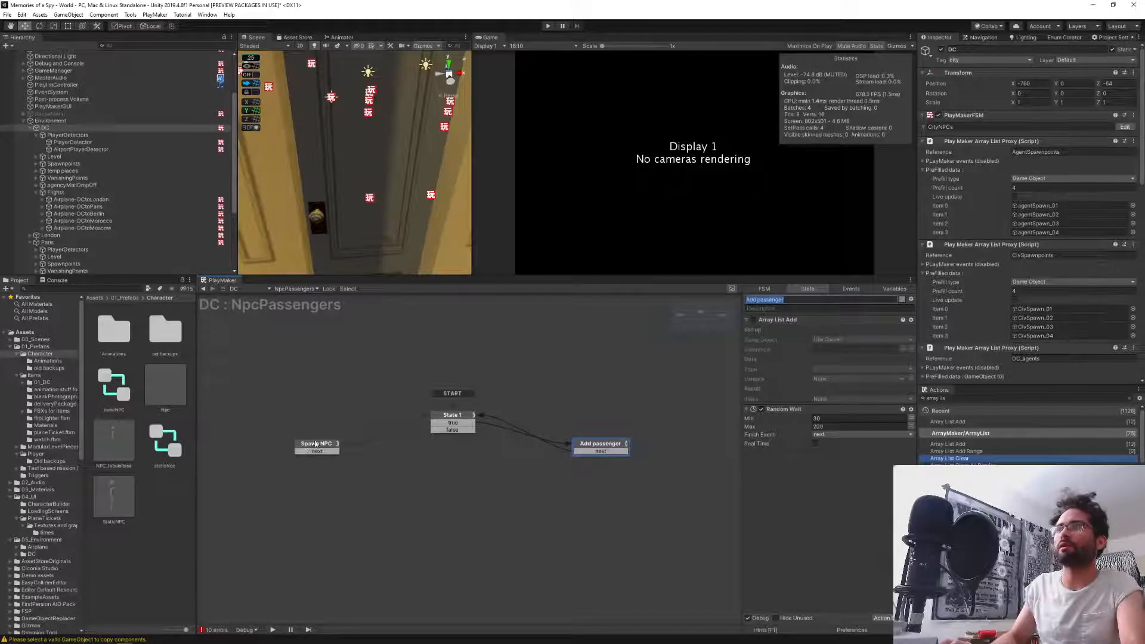
# Rename the Spawn NPC state to Generate Npc.
pyautogui.click(321, 445)
pyautogui.click(791, 301)
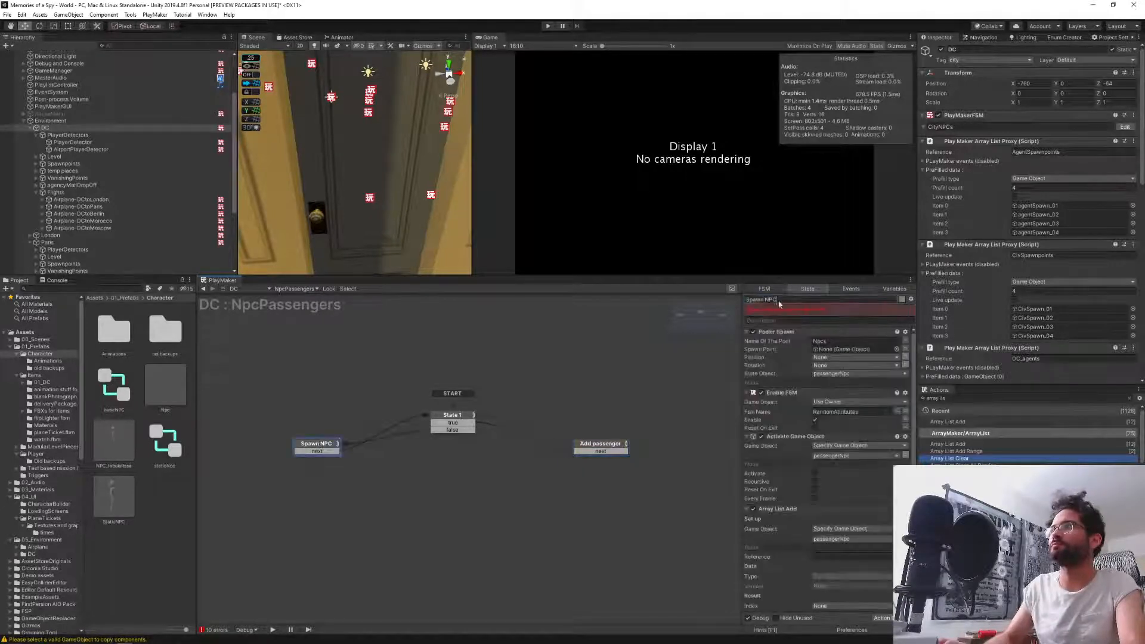
pyautogui.click(790, 302)
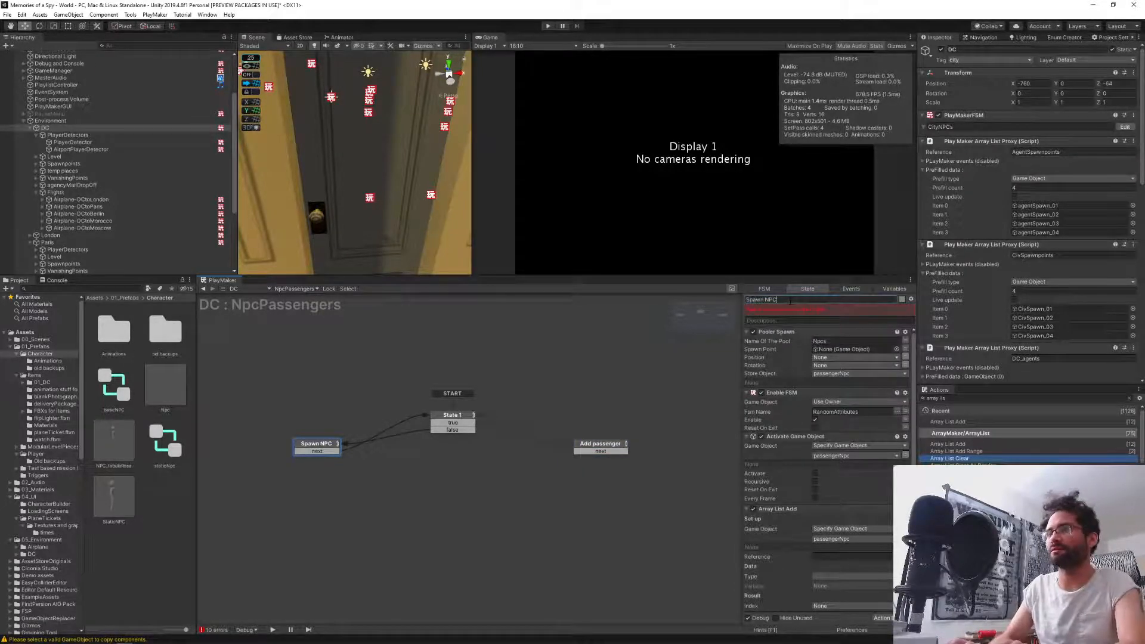
pyautogui.hotkey('ctrl', 'a')
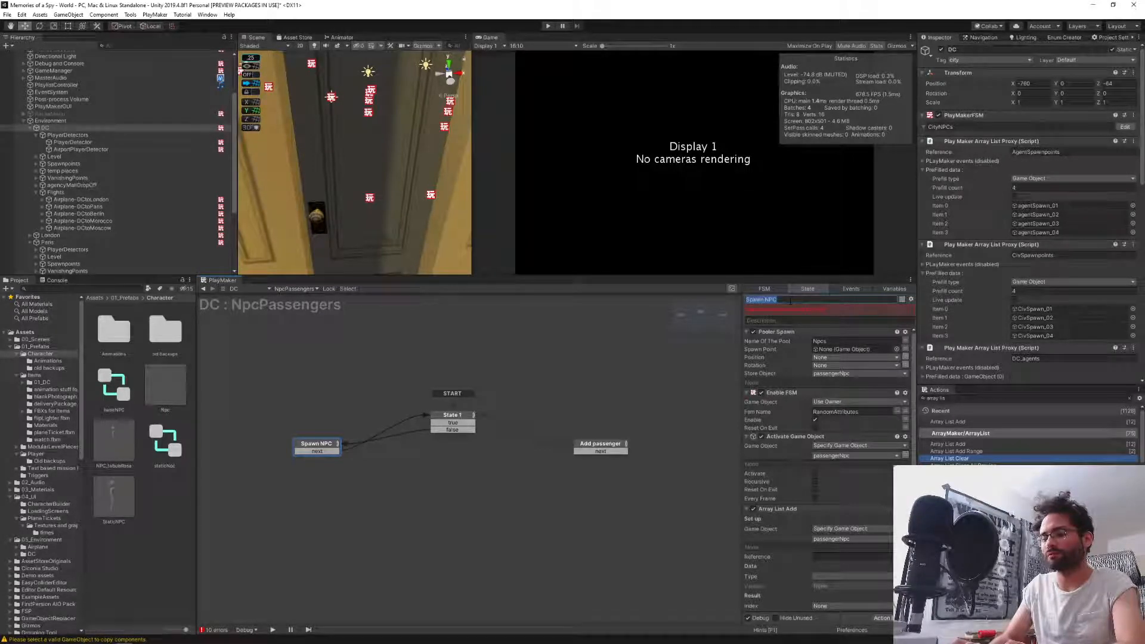
pyautogui.write('Generate NP')
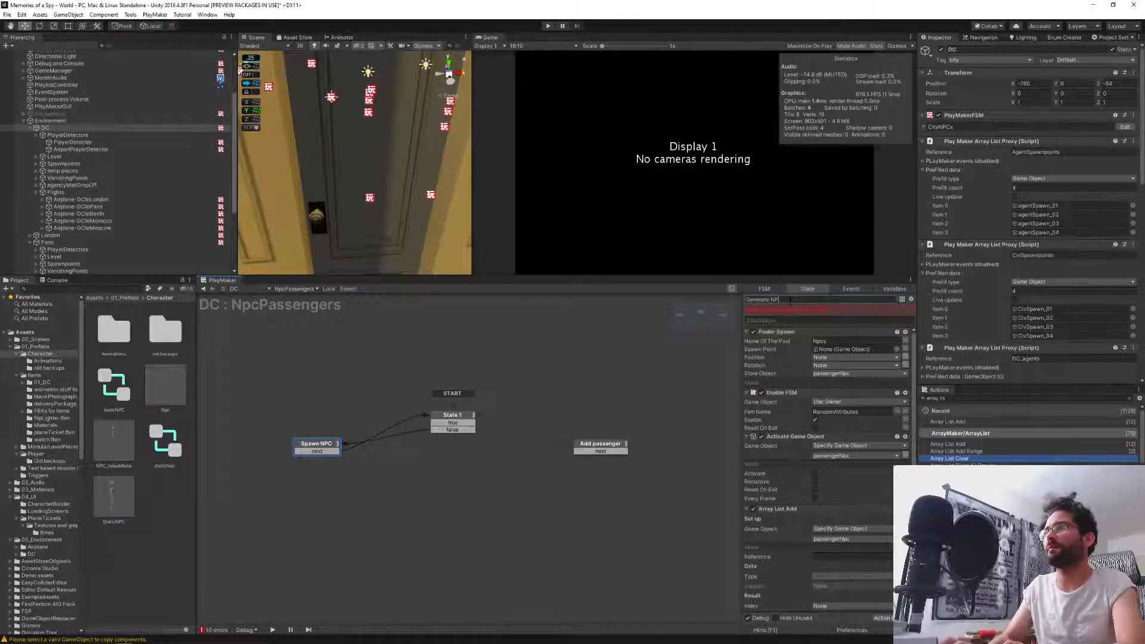
pyautogui.write('c')
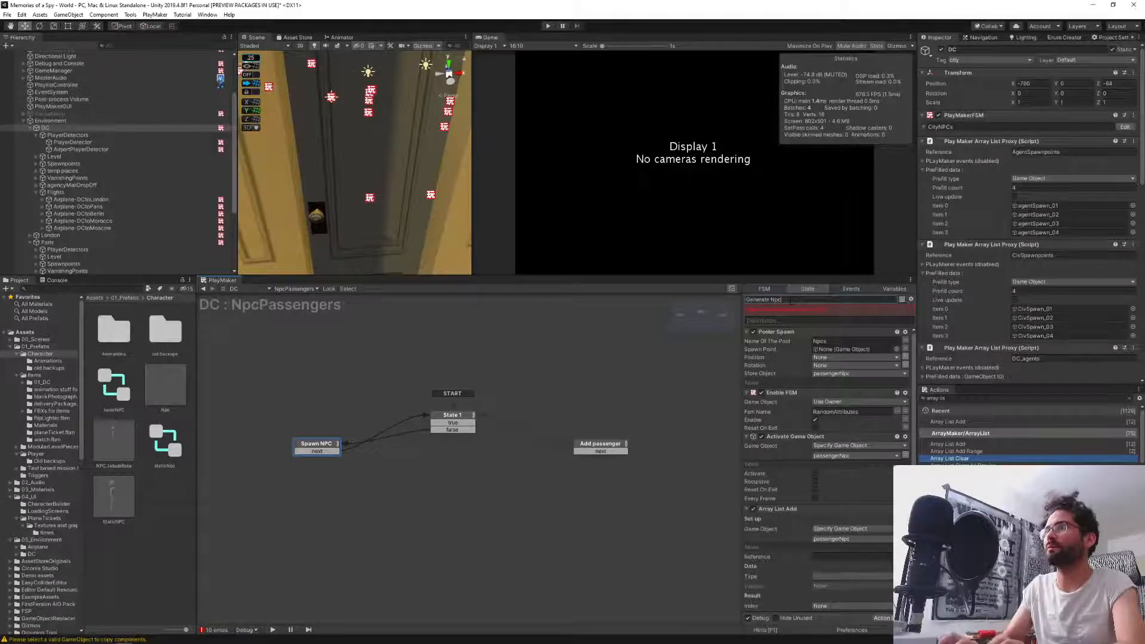
pyautogui.press('Return')
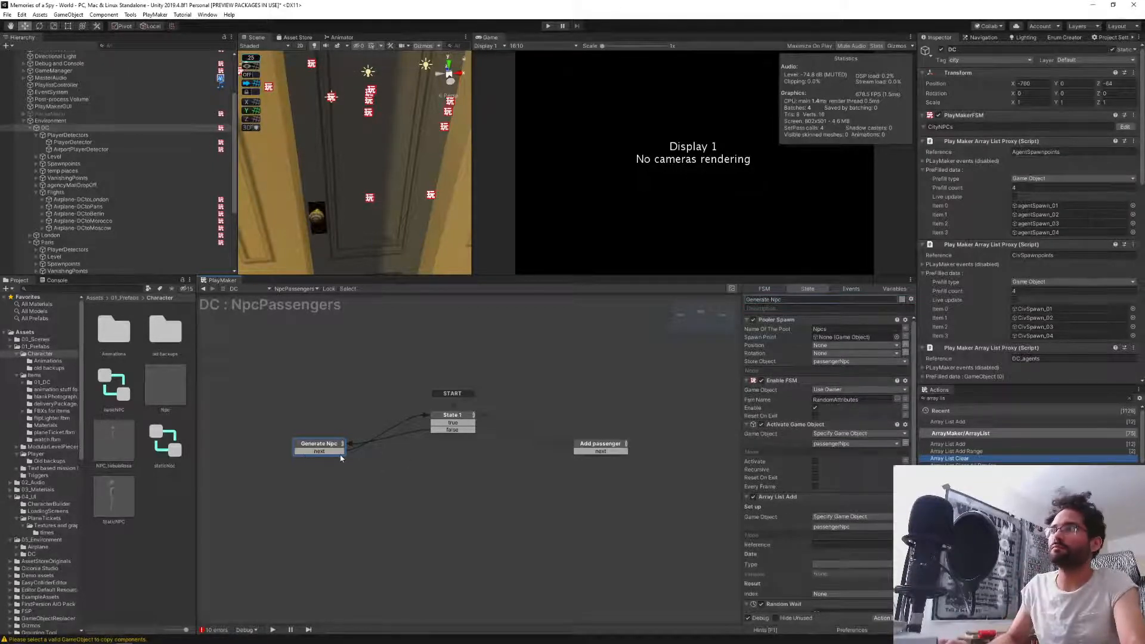
# Create State 2 from Generate Npc's next transition and move Random Wait into a new State 3 below it that has a next transition.
pyautogui.moveTo(337, 452); pyautogui.dragTo(311, 471)
pyautogui.click(319, 444)
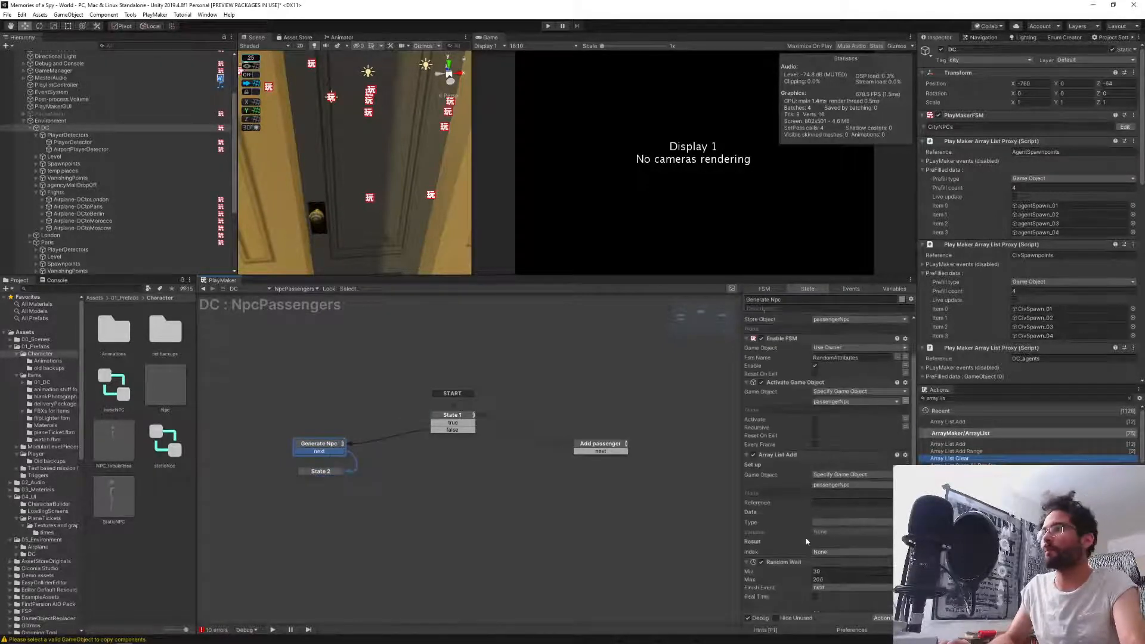
pyautogui.click(786, 565)
pyautogui.hotkey('ctrl', 'x')
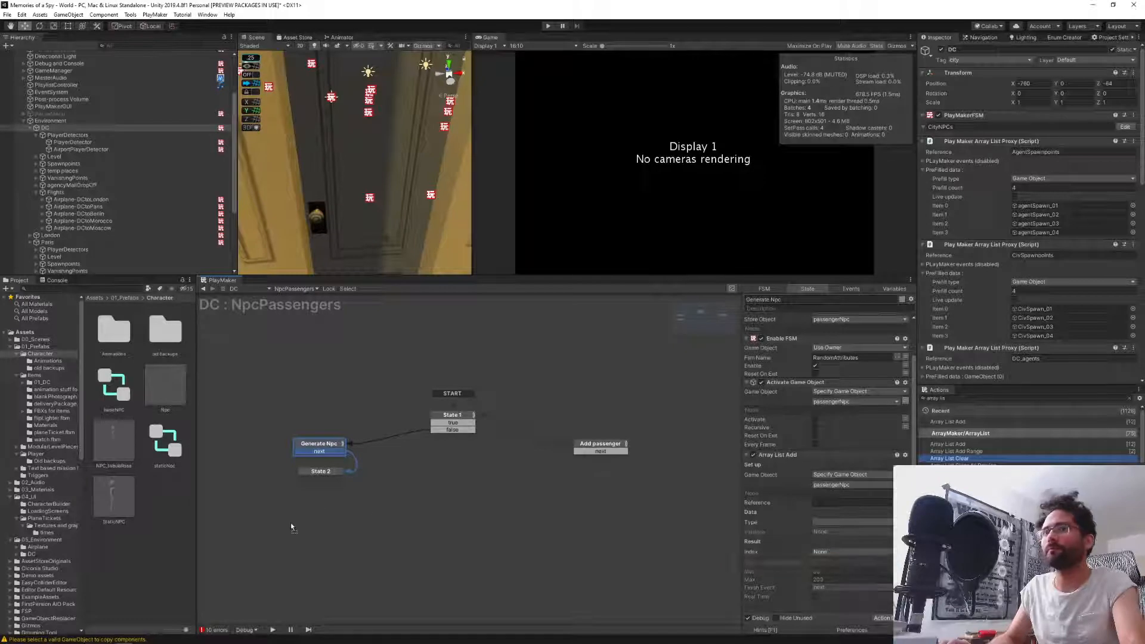
pyautogui.keyDown('ctrl'); pyautogui.click(316, 527); pyautogui.keyUp('ctrl')
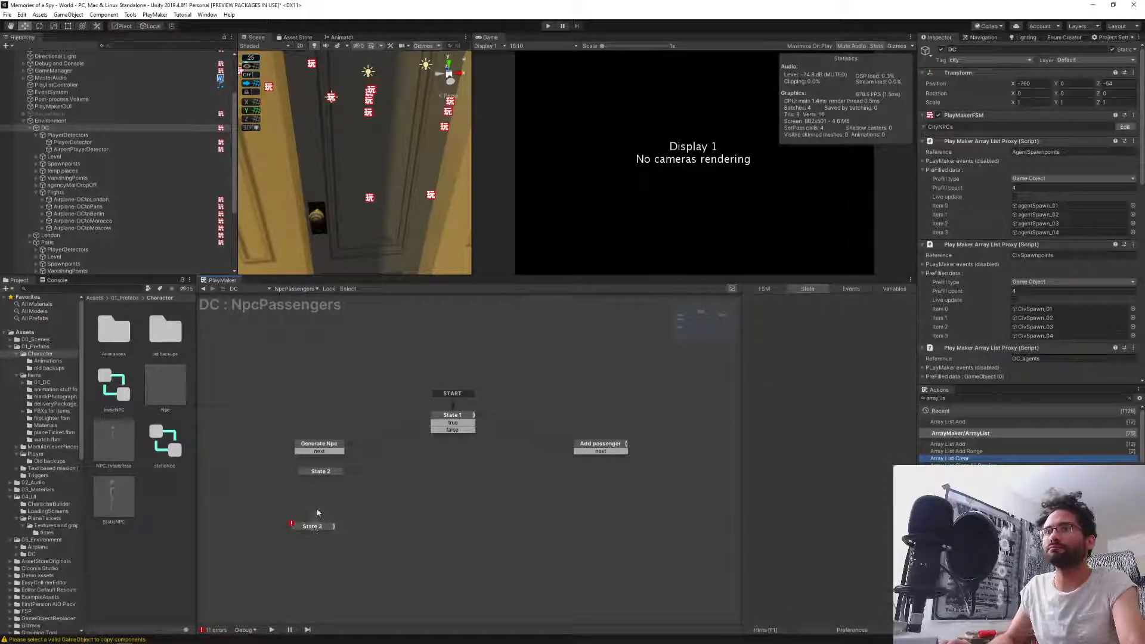
pyautogui.click(313, 528)
pyautogui.hotkey('ctrl', 'v')
pyautogui.moveTo(313, 528); pyautogui.dragTo(320, 512)
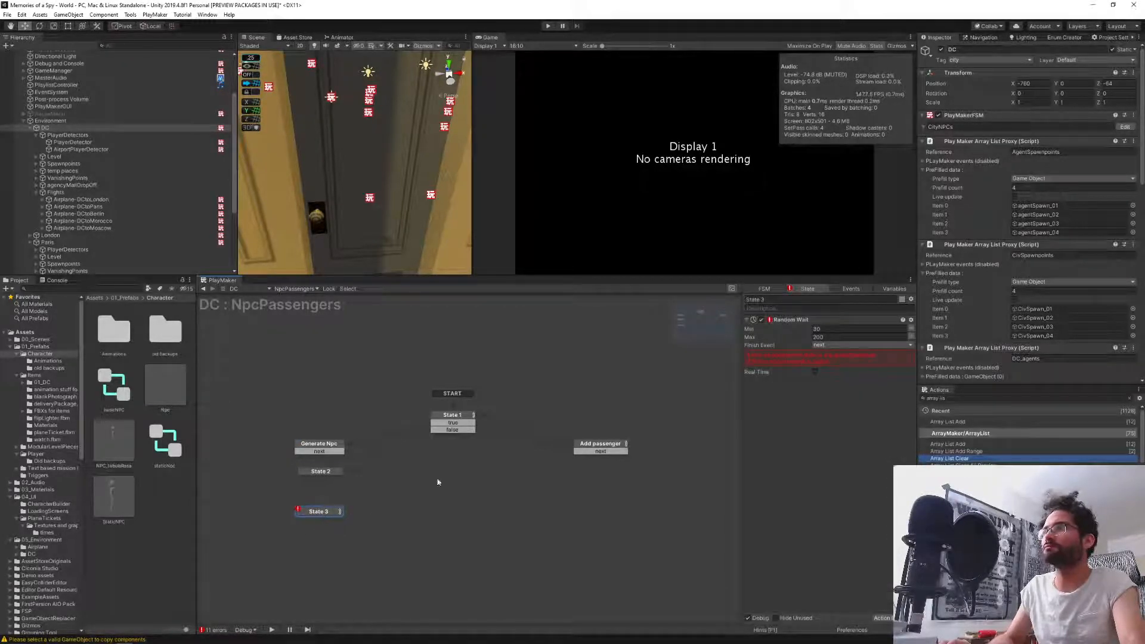
pyautogui.moveTo(454, 427); pyautogui.dragTo(311, 474)
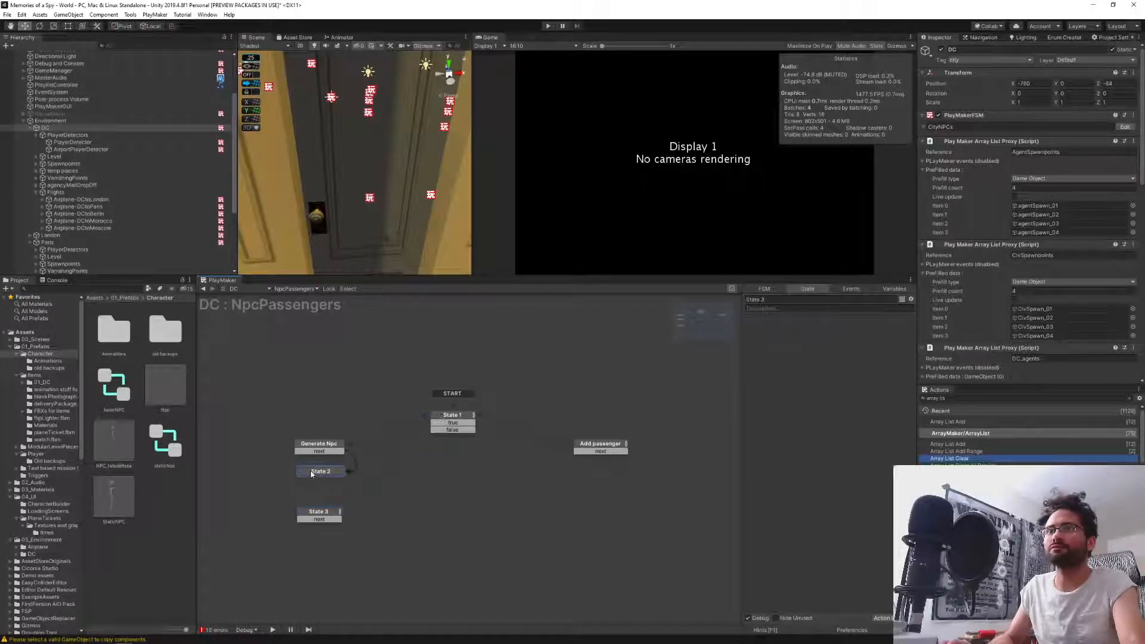
# Move the Array List Add action from the Generate Npc state into State 2.
pyautogui.click(319, 445)
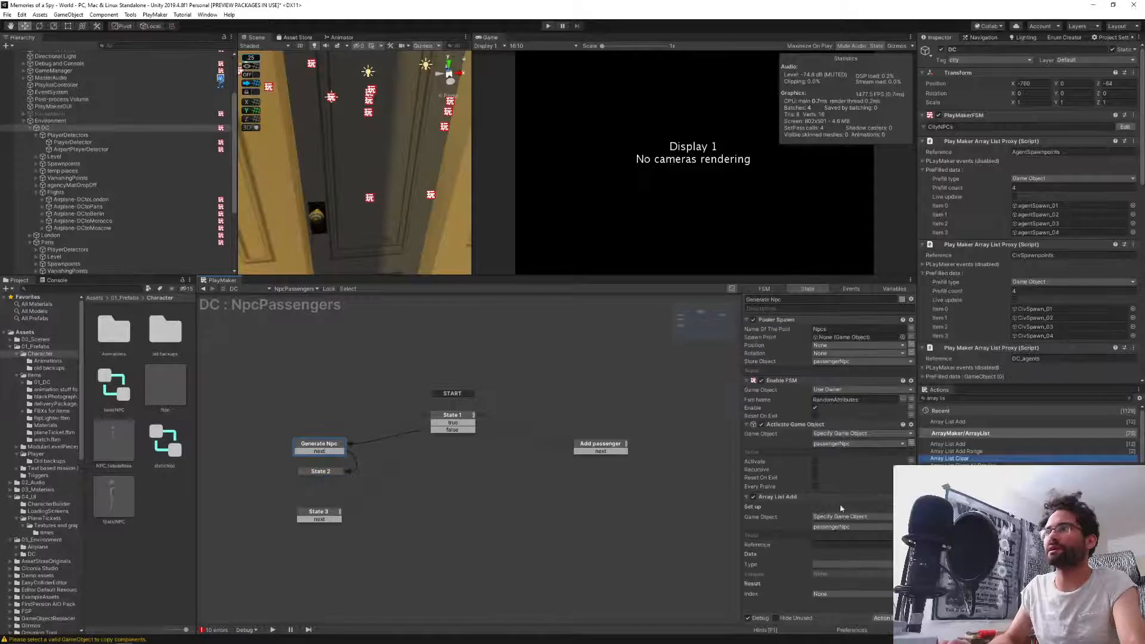
pyautogui.click(785, 498)
pyautogui.hotkey('ctrl', 'x')
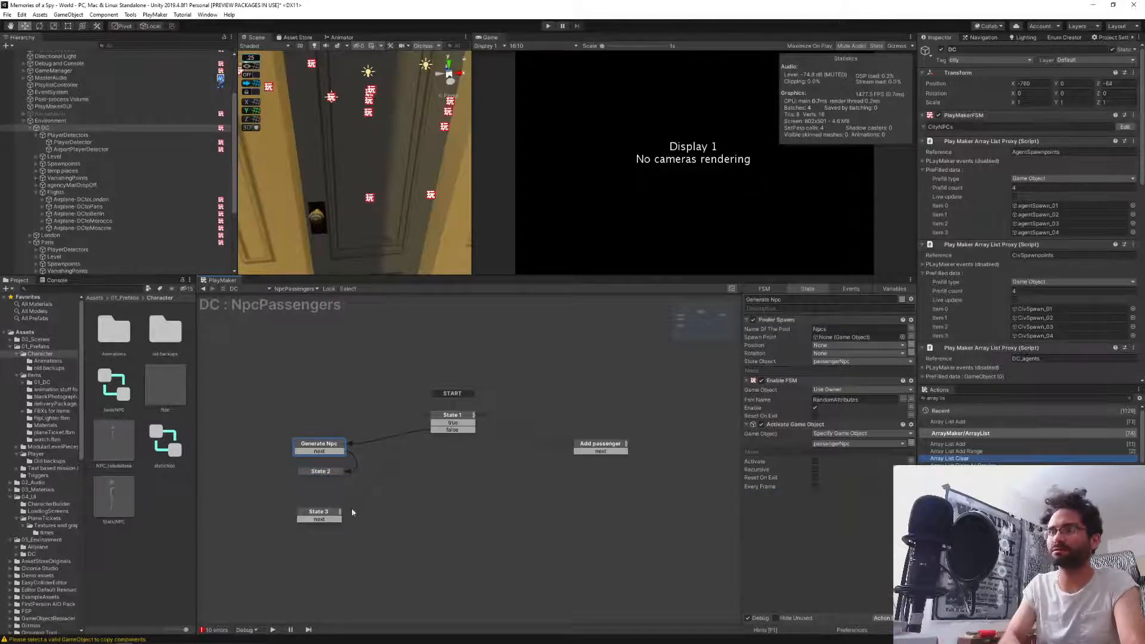
pyautogui.click(320, 471)
pyautogui.hotkey('ctrl', 'v')
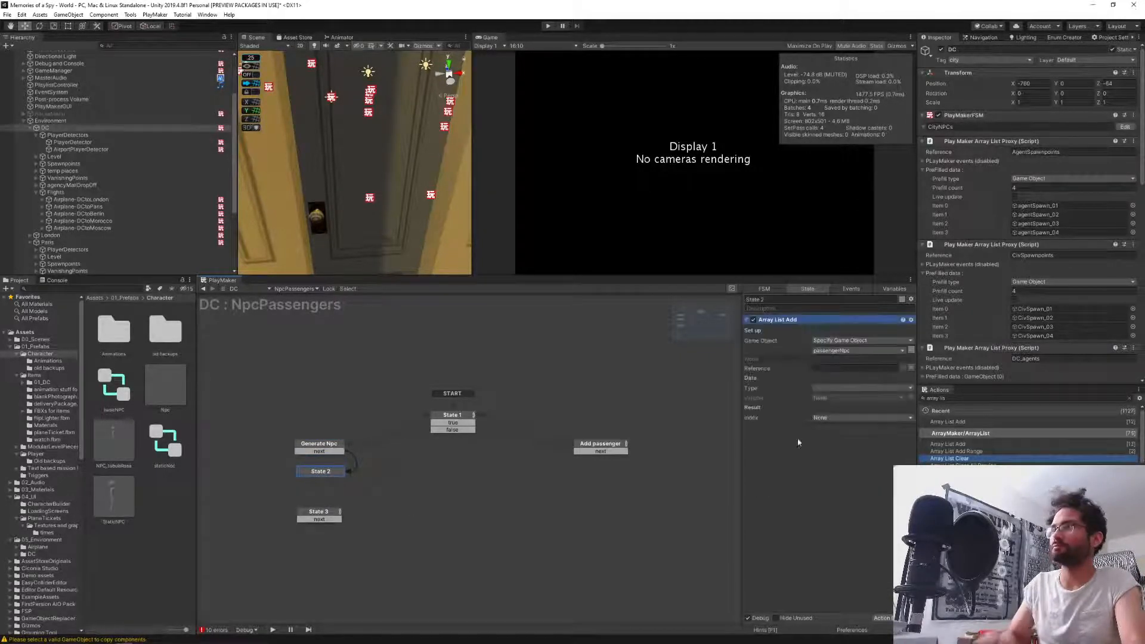
pyautogui.click(867, 528)
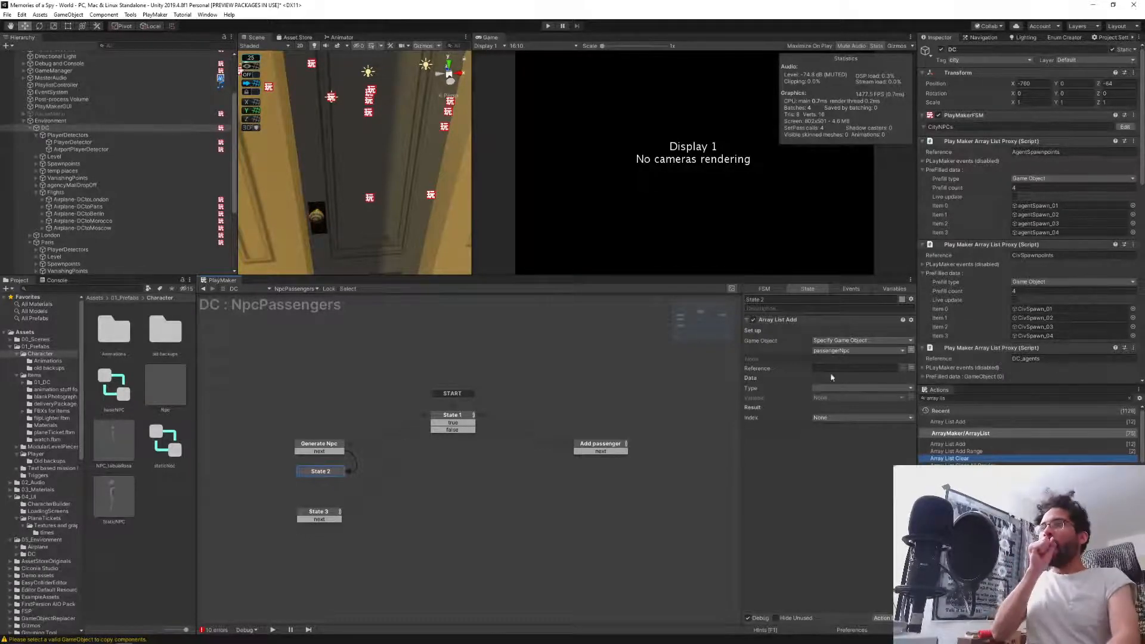
# Add a Get Fsm String action to State 2 and delete it again.
pyautogui.click(317, 444)
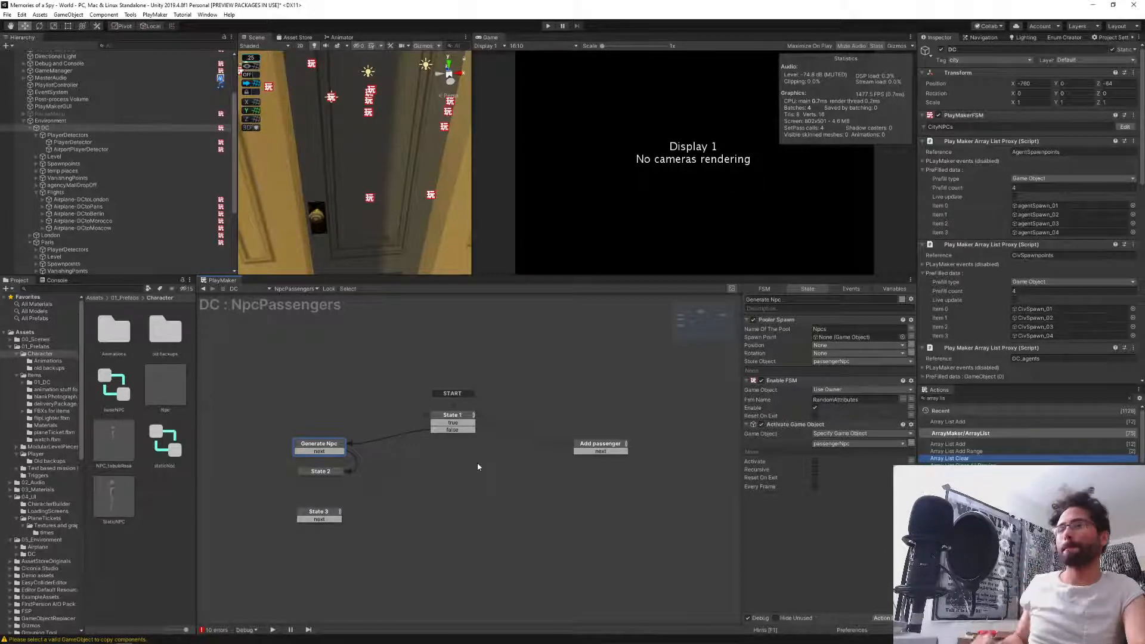
pyautogui.click(311, 472)
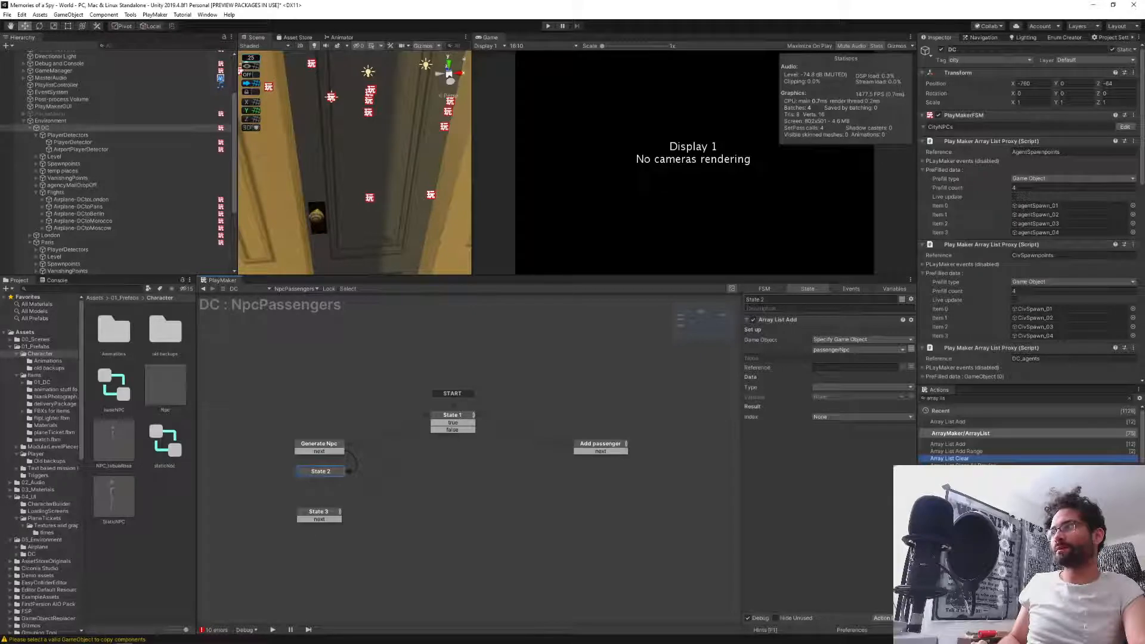
pyautogui.click(947, 398)
pyautogui.write('get fsm string')
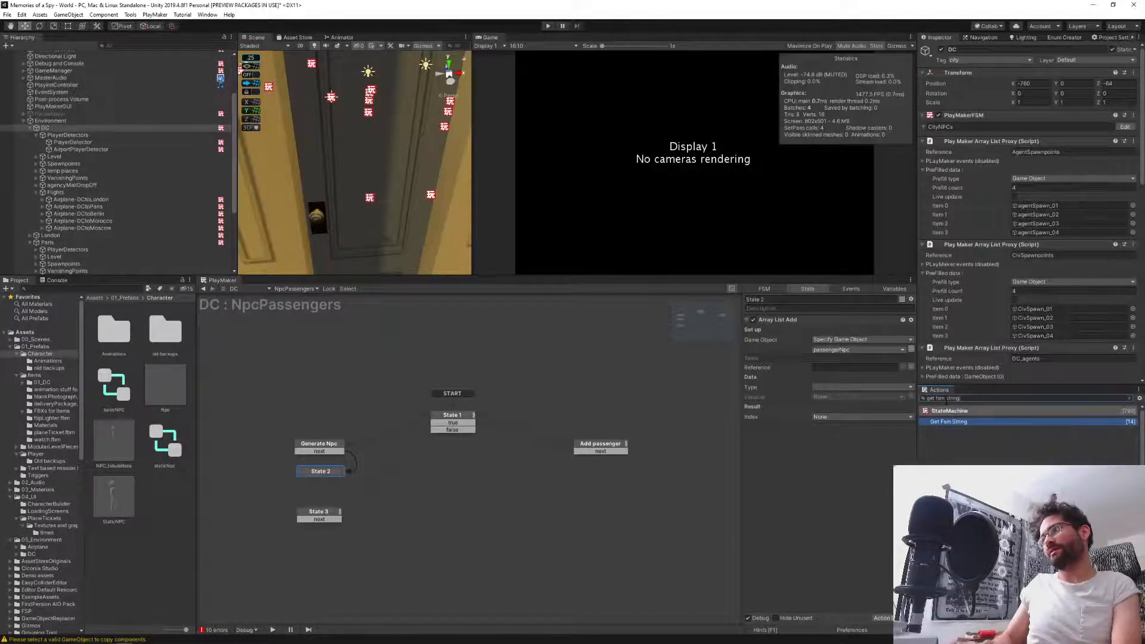
pyautogui.press('Return')
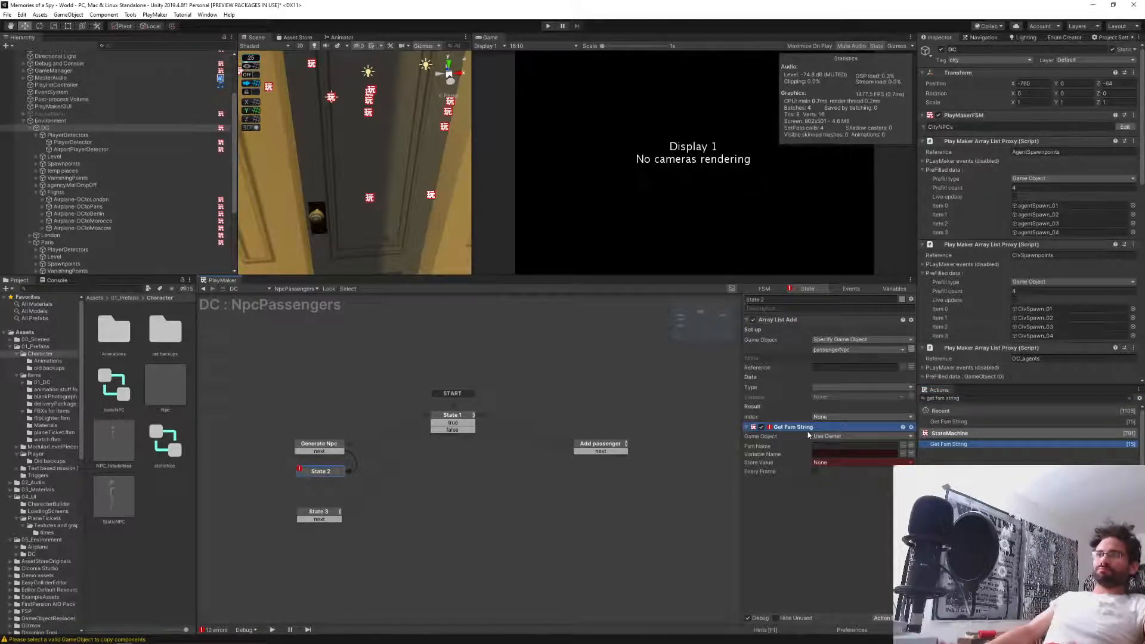
pyautogui.press('Delete')
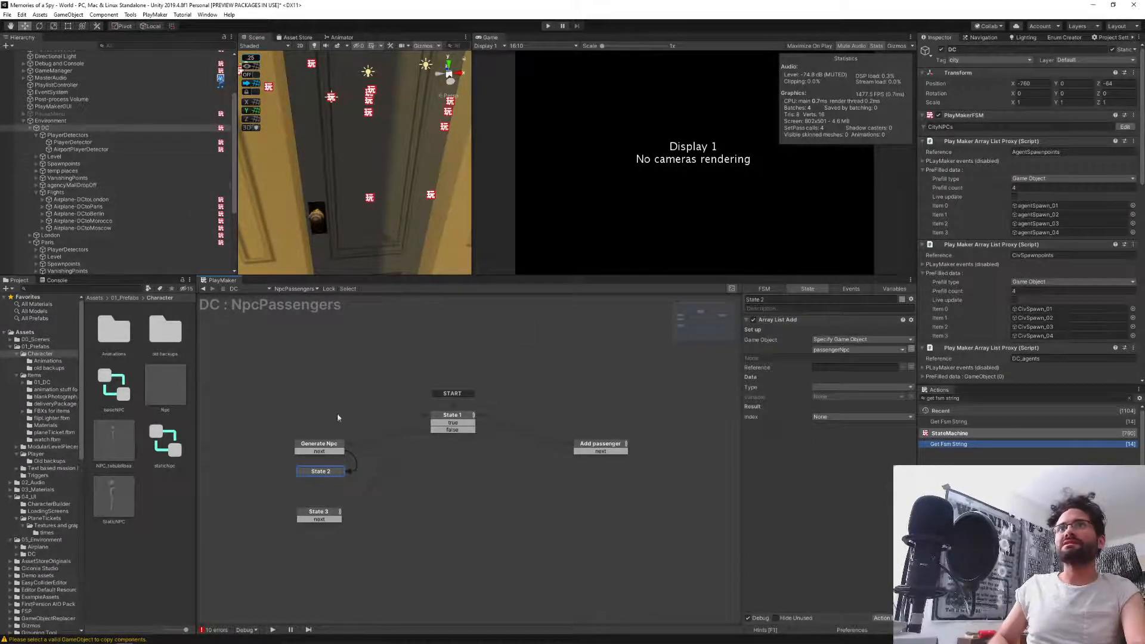
# Open the StaticNPC prefab for editing and move the other NPC prefab directly above it into the old backups folder.
pyautogui.doubleClick(114, 495)
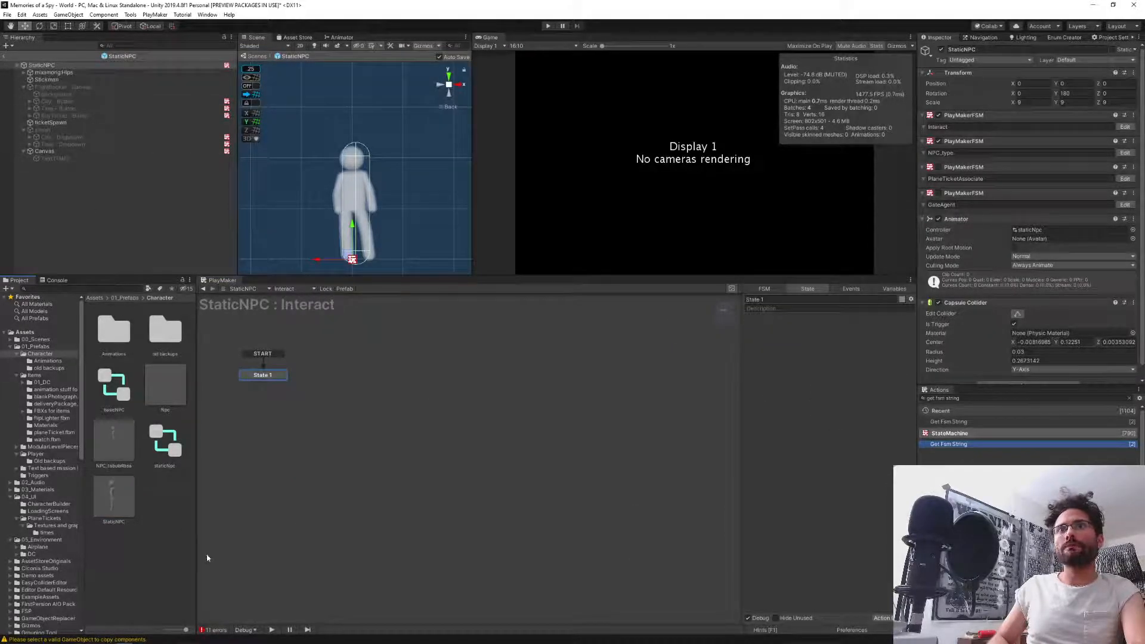
pyautogui.click(115, 439)
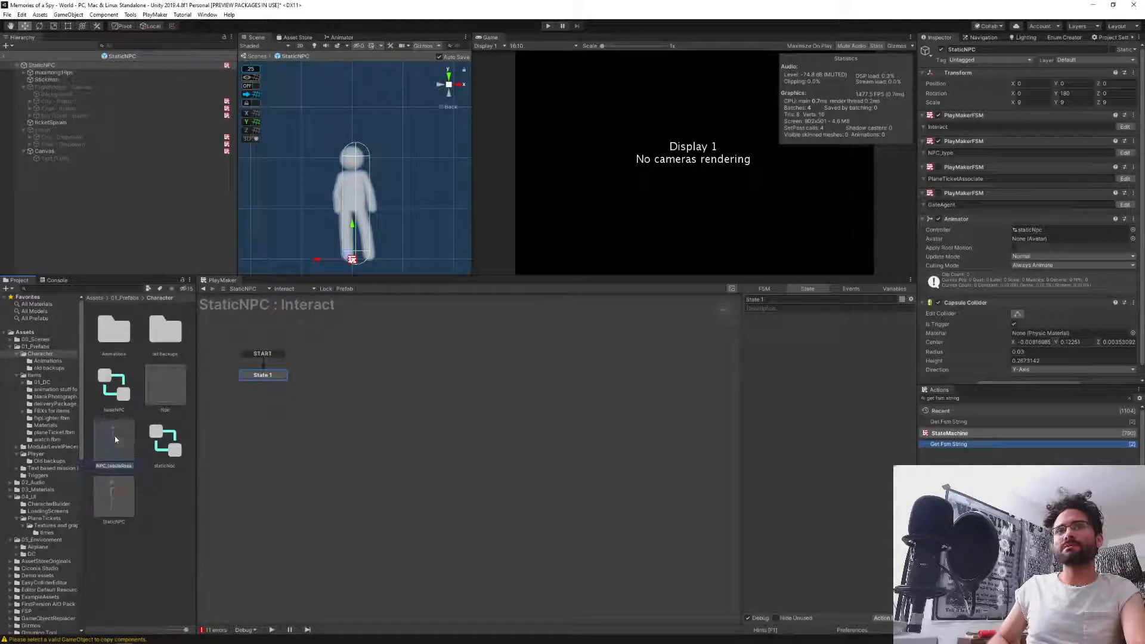
pyautogui.moveTo(115, 440); pyautogui.dragTo(162, 328)
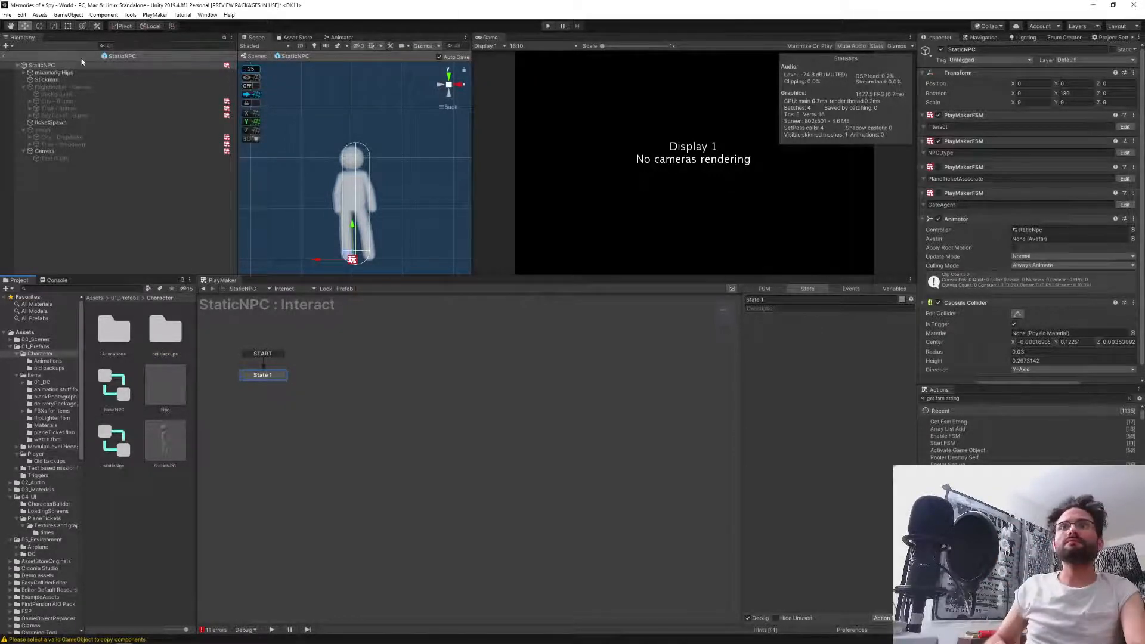
# Examine StaticNPC's GateAgent and PlaneTicketAssociate FSMs, the City button's FSM, and the BuyTicket button's Spawn ticket + get variables actions.
pyautogui.click(285, 289)
pyautogui.click(312, 300)
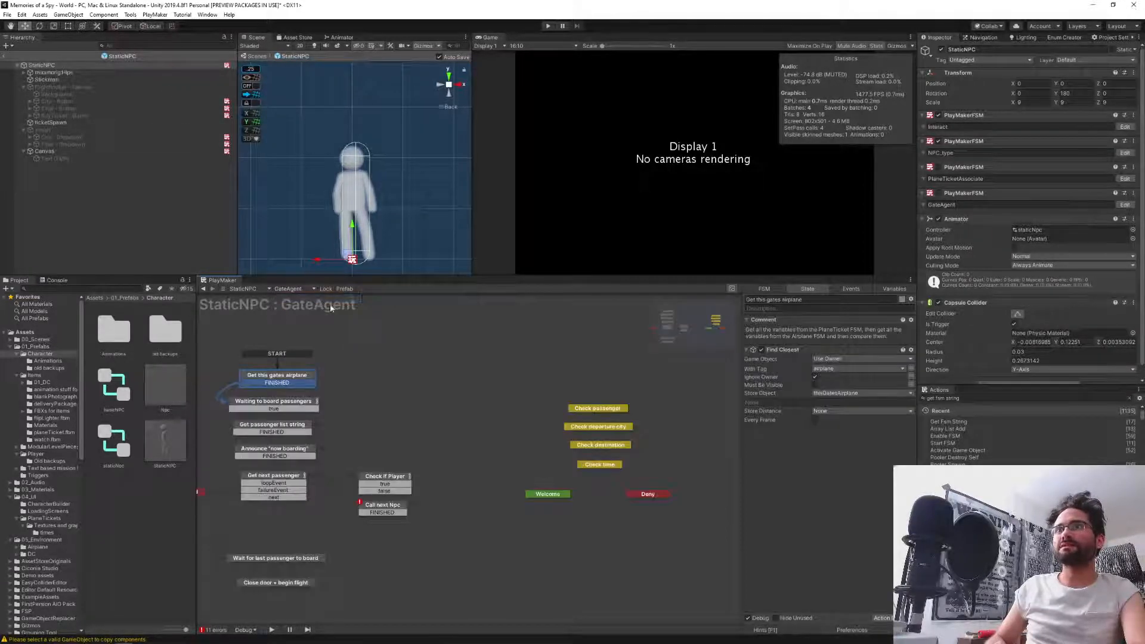
pyautogui.click(288, 289)
pyautogui.click(309, 328)
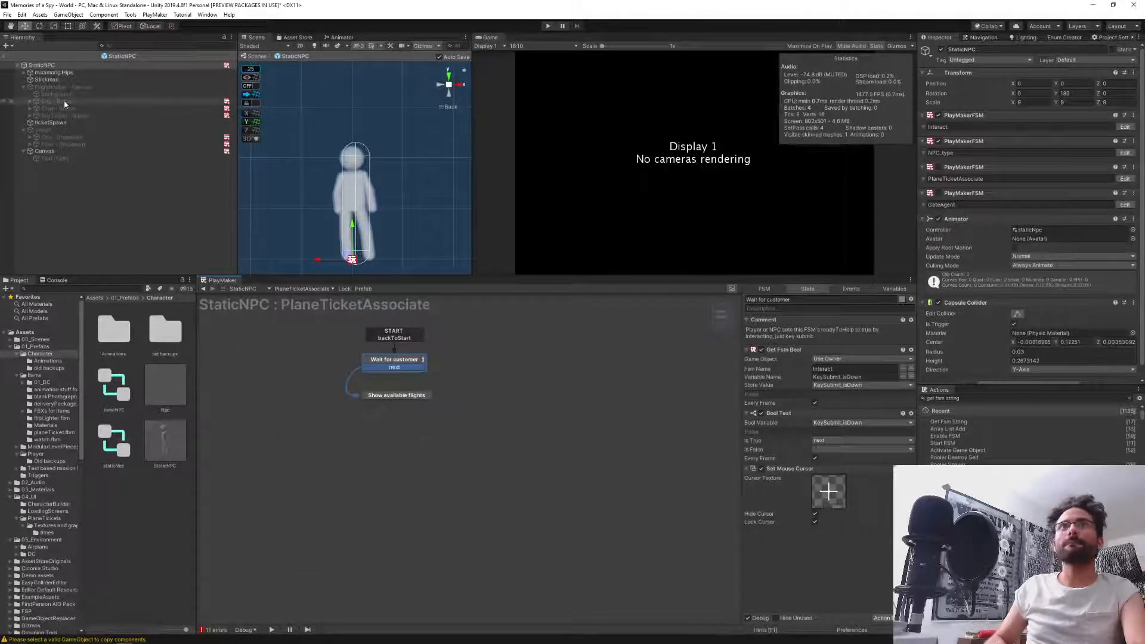
pyautogui.click(101, 101)
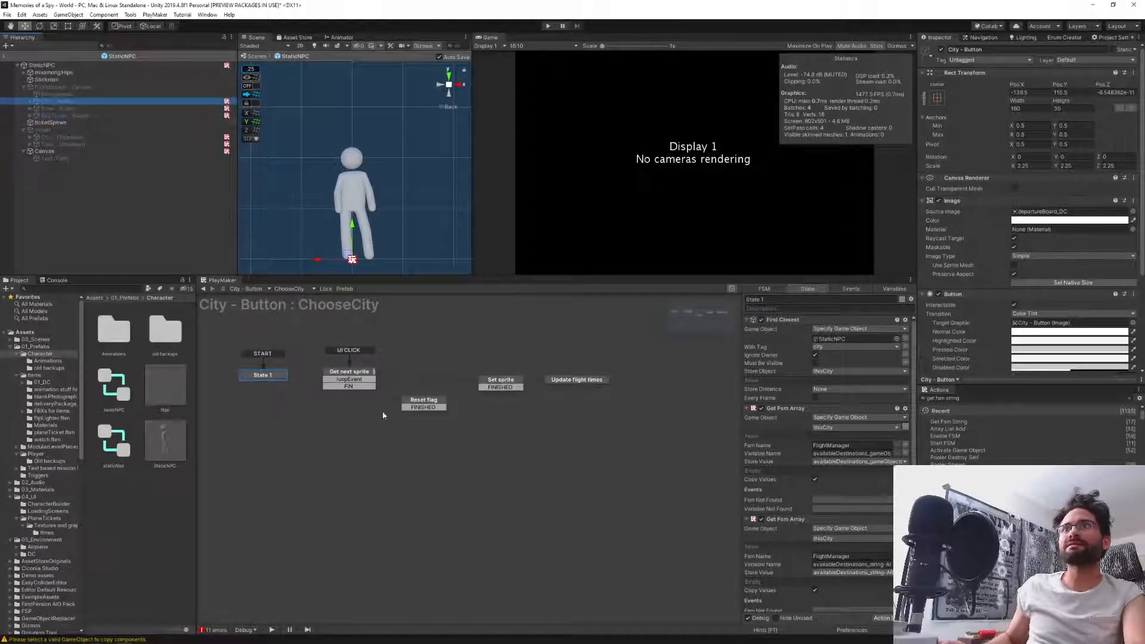
pyautogui.click(55, 116)
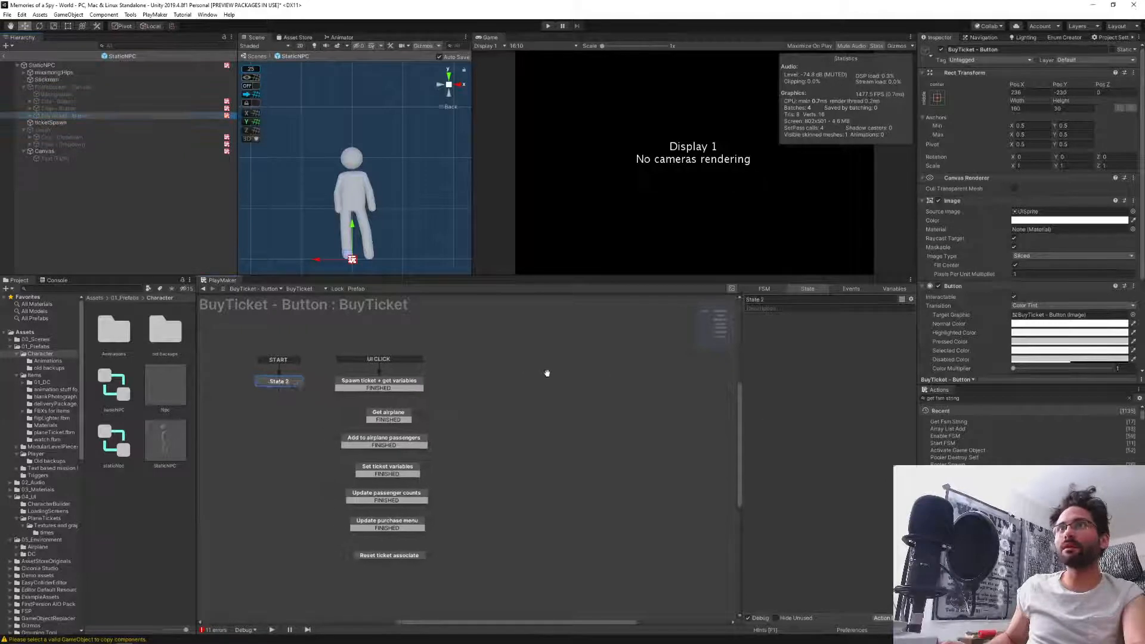
pyautogui.click(384, 385)
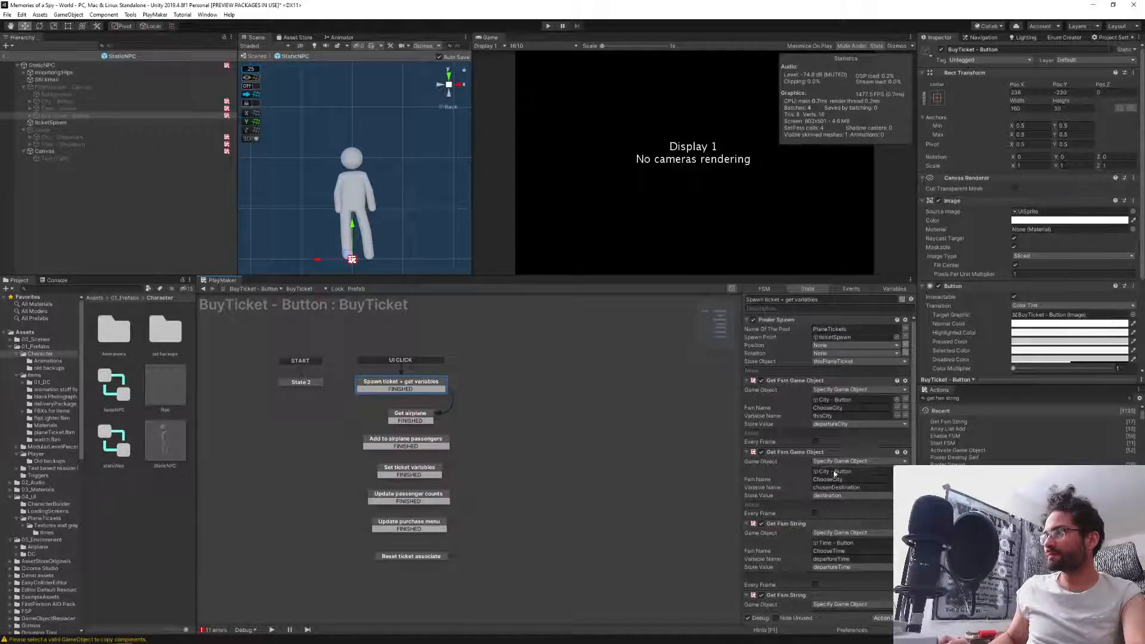
pyautogui.scroll(-2, 807, 469)
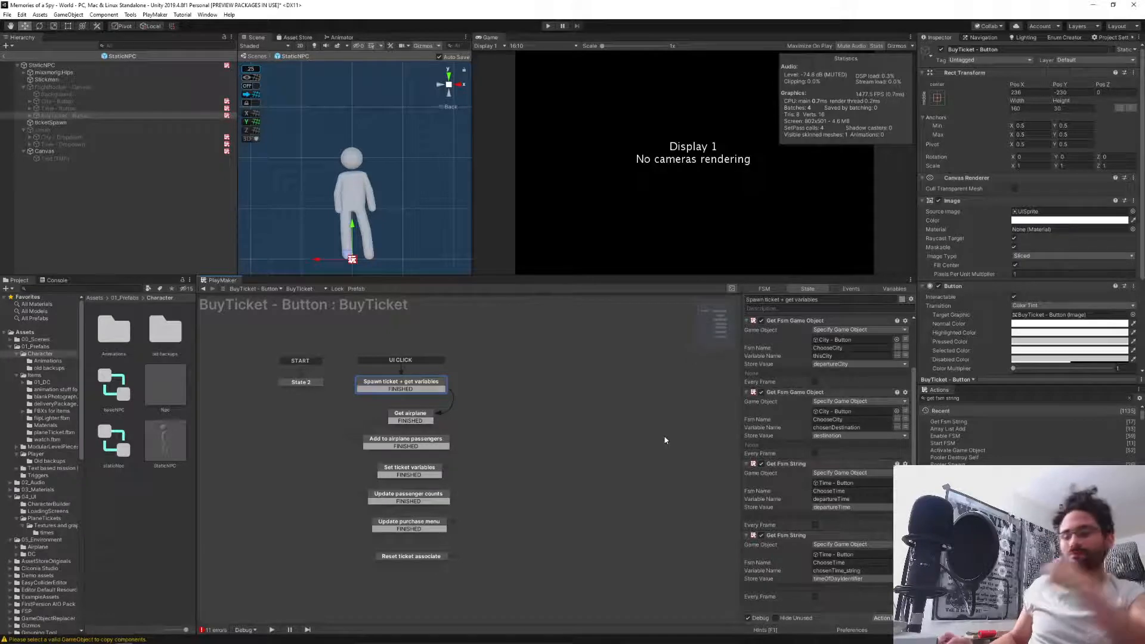
# Switch to the Notepad notes, insert "give it a ticket," after the RandomAttributesFSM part of Making Npc Passengers, and minimise Notepad.
pyautogui.hotkey('alt', 'Tab')
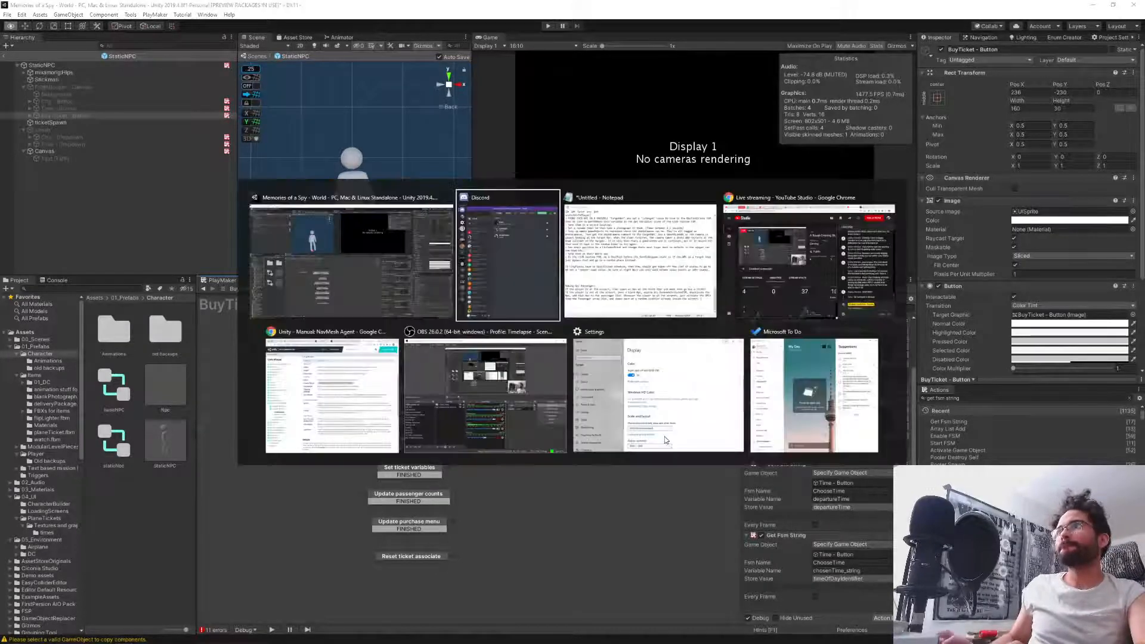
pyautogui.hotkey('alt', 'Tab')
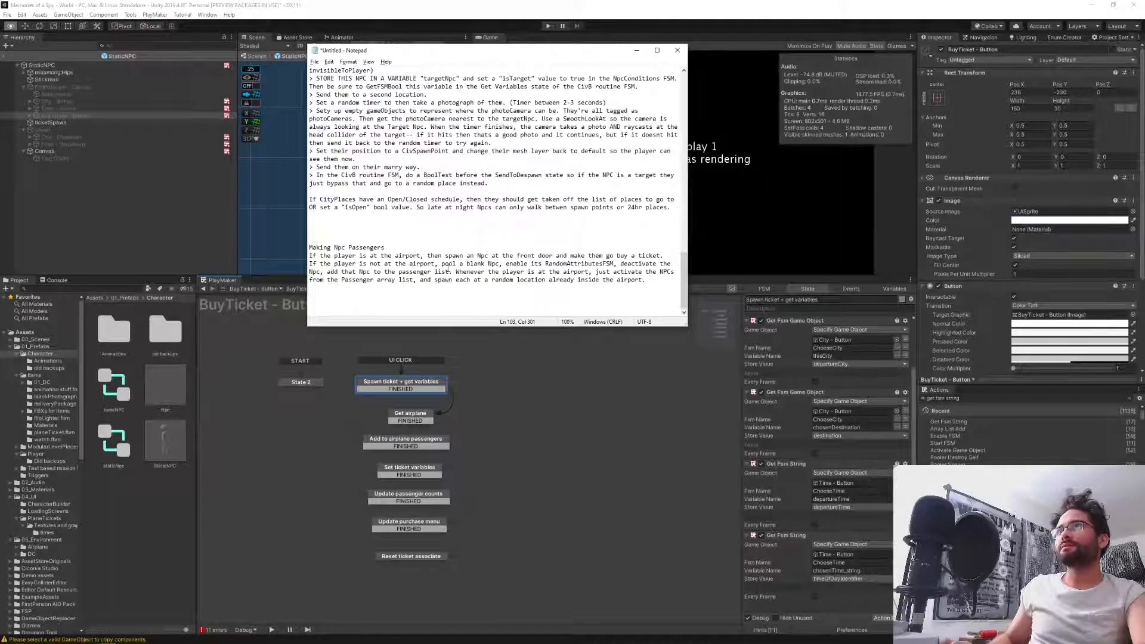
pyautogui.click(617, 263)
pyautogui.write('give it a ')
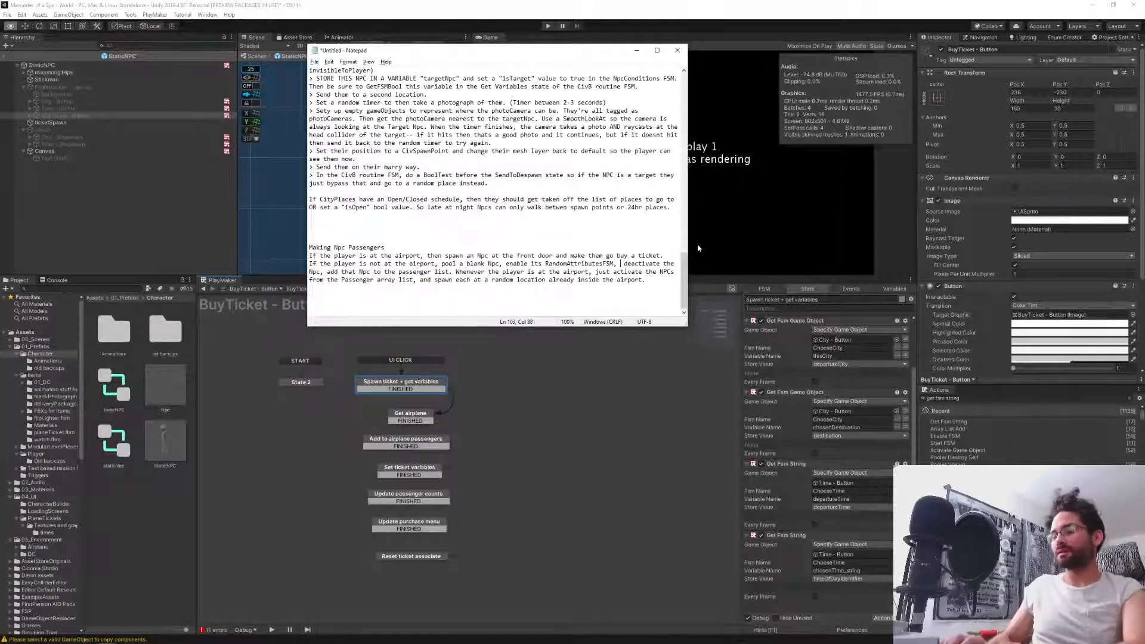
pyautogui.write('ticket,')
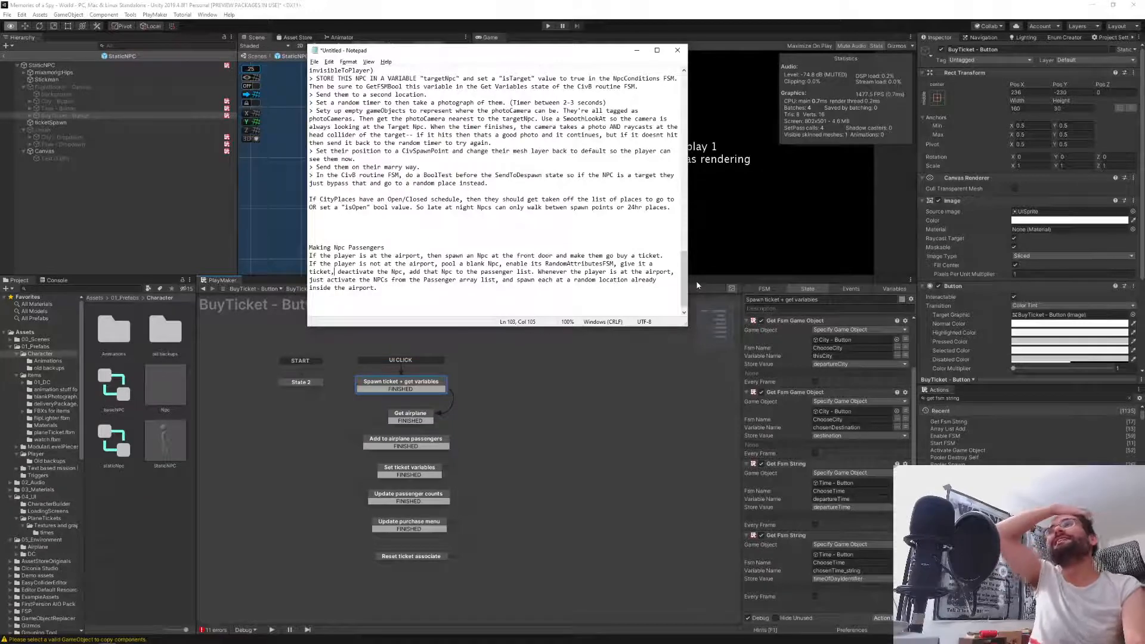
pyautogui.click(637, 50)
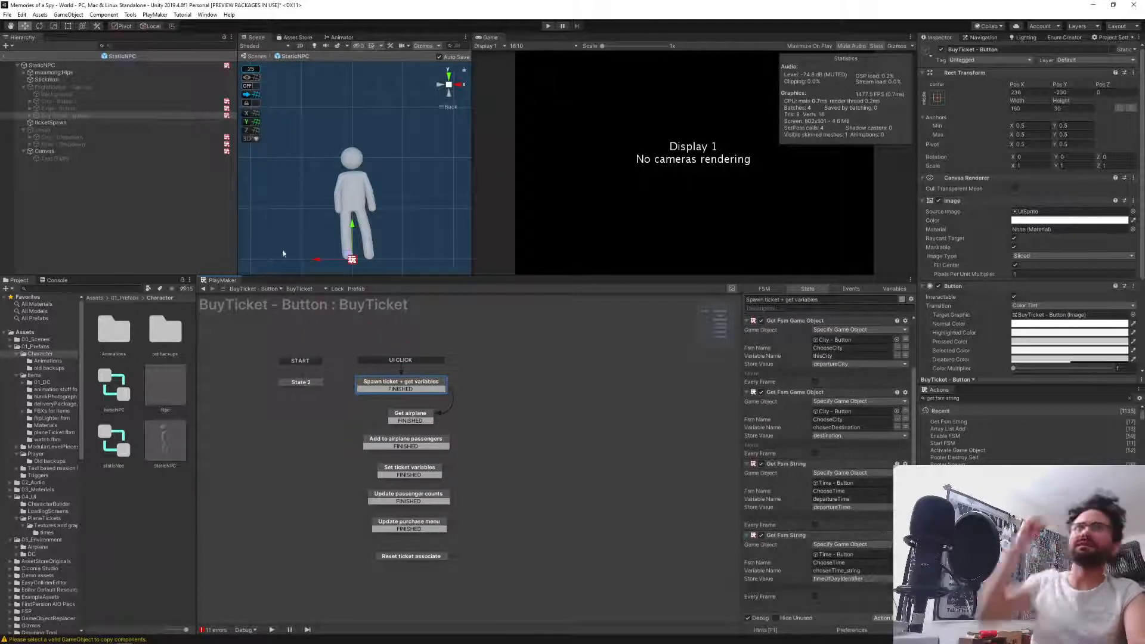
# Leave the StaticNPC prefab for the World scene and enlarge the Scene view in both width and height.
pyautogui.click(5, 57)
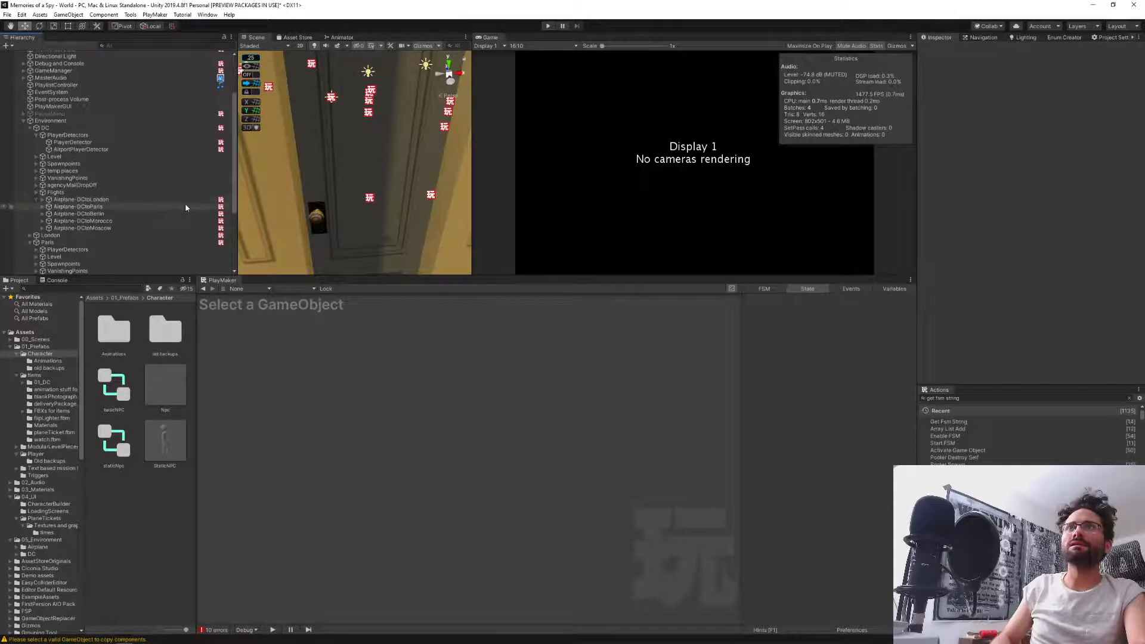
pyautogui.moveTo(470, 201); pyautogui.dragTo(670, 69)
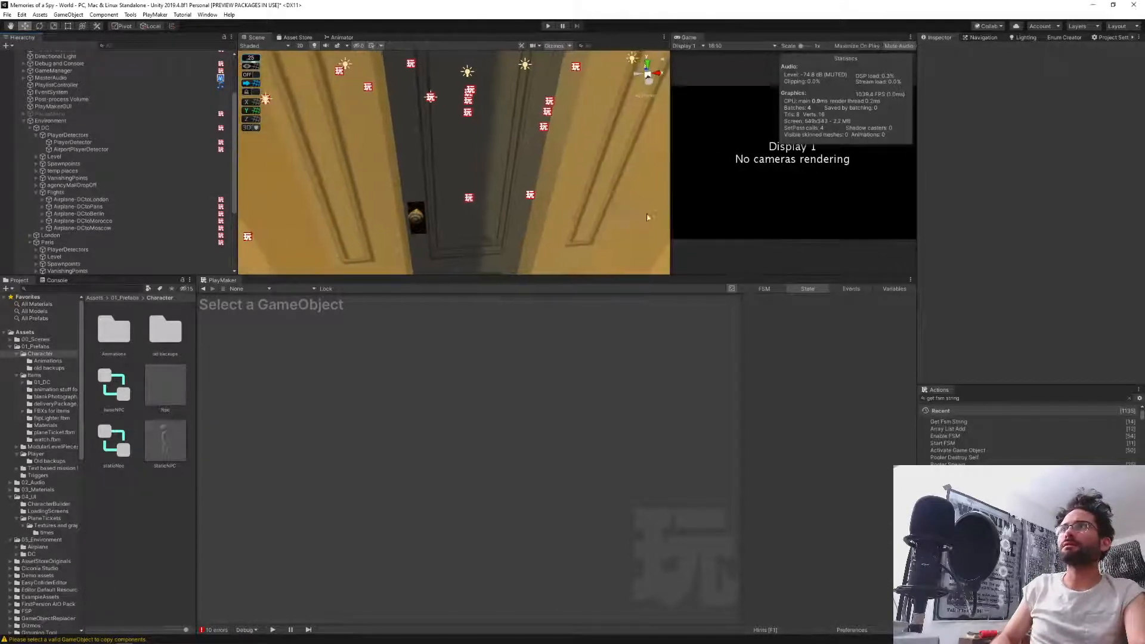
pyautogui.moveTo(394, 276); pyautogui.dragTo(393, 354)
# In the Npc testing spawner PARIS FSM, move State 6 beside State 3 and delete its action.
pyautogui.scroll(-2, 144, 336)
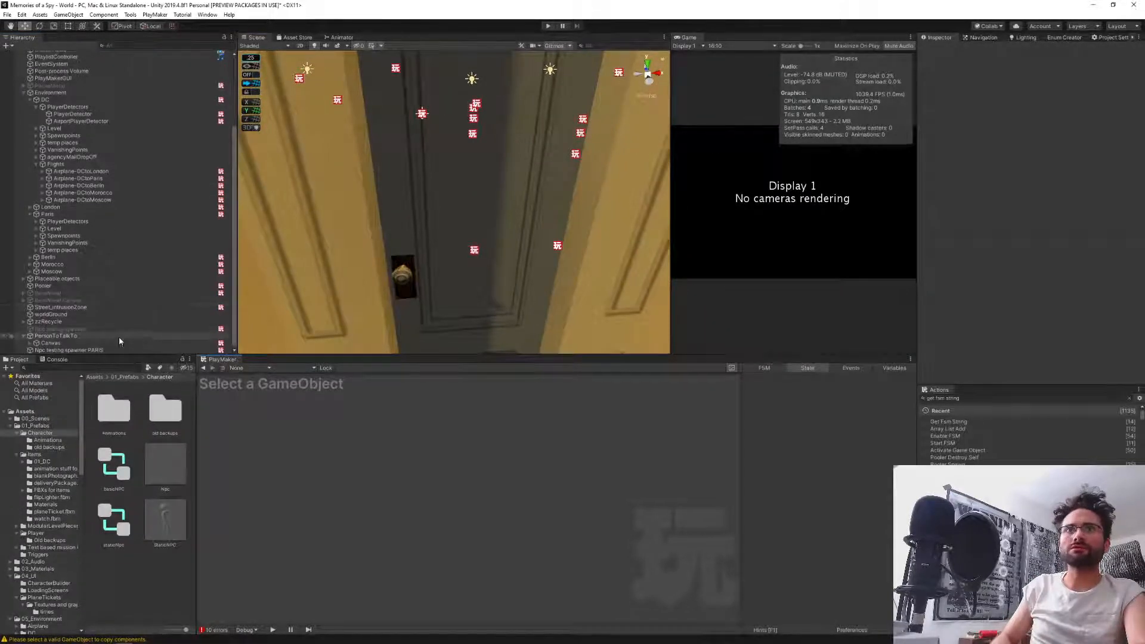
pyautogui.click(84, 351)
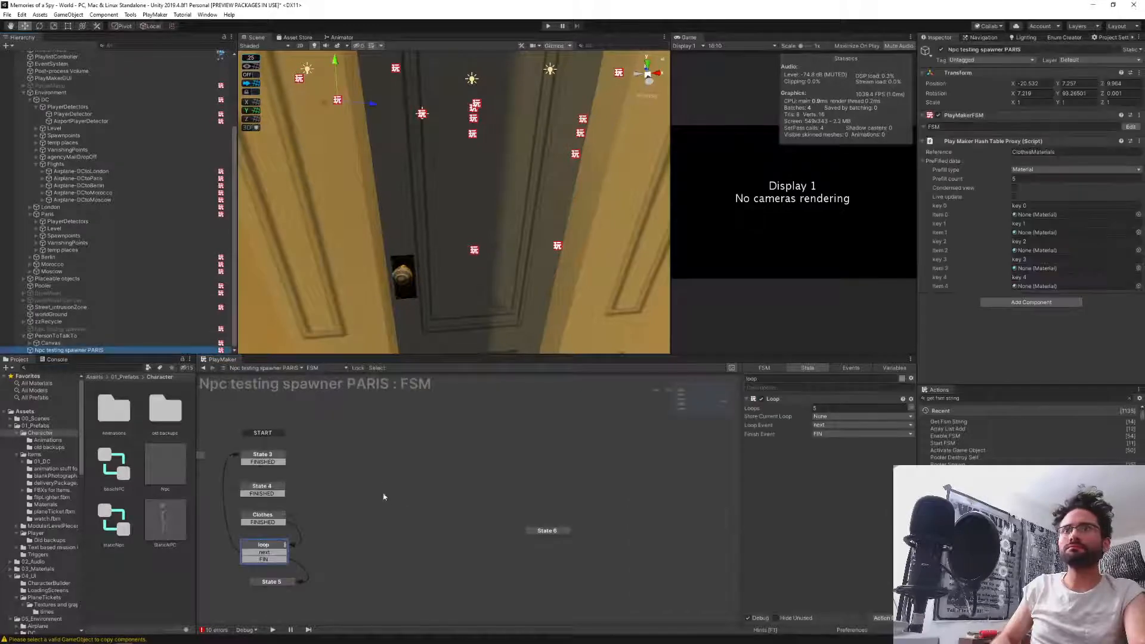
pyautogui.moveTo(383, 498); pyautogui.dragTo(582, 478, button='middle')
pyautogui.moveTo(319, 476); pyautogui.dragTo(324, 489, button='middle')
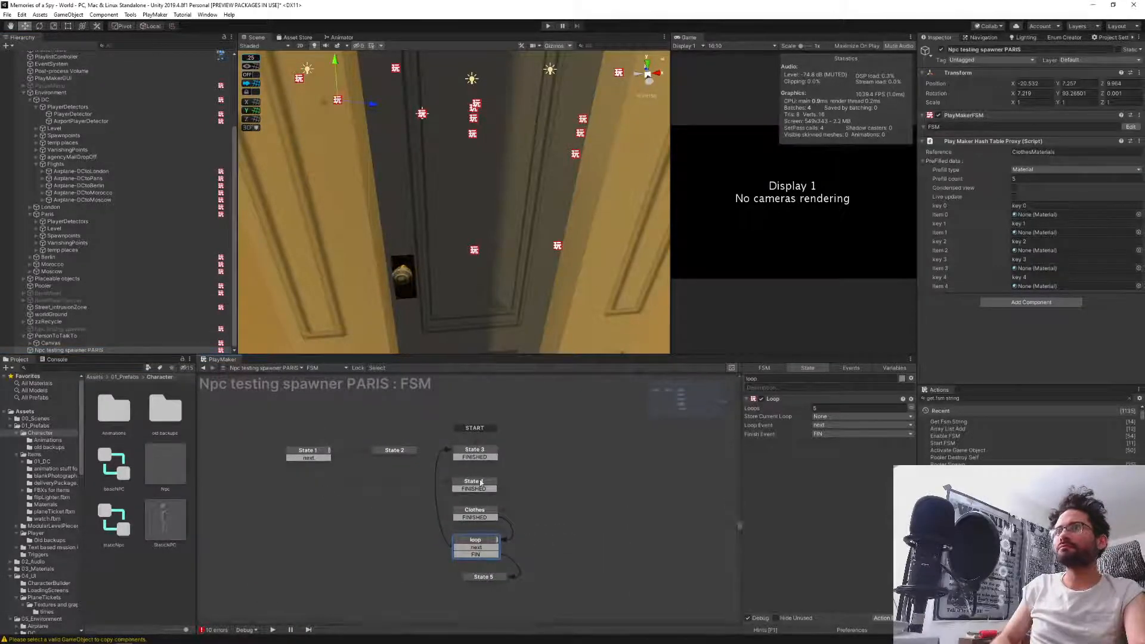
pyautogui.moveTo(566, 459); pyautogui.dragTo(535, 455, button='middle')
pyautogui.moveTo(724, 525); pyautogui.dragTo(536, 447)
pyautogui.click(780, 401)
pyautogui.press('Delete')
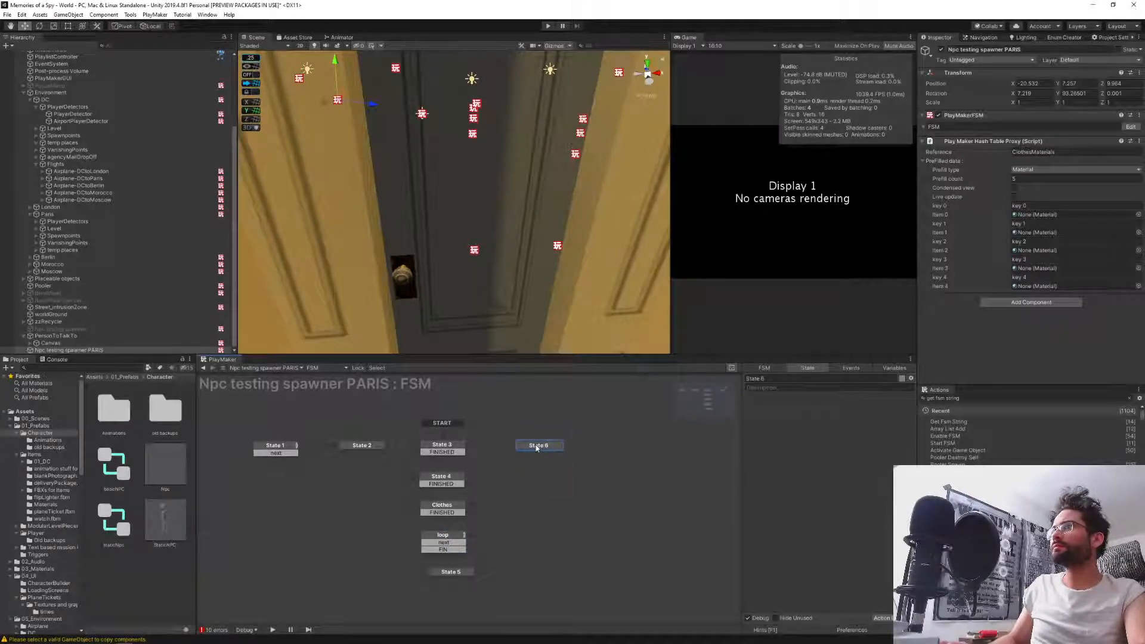
# Set State 6 as the start state and rename it NO NPCs.
pyautogui.rightClick(540, 450)
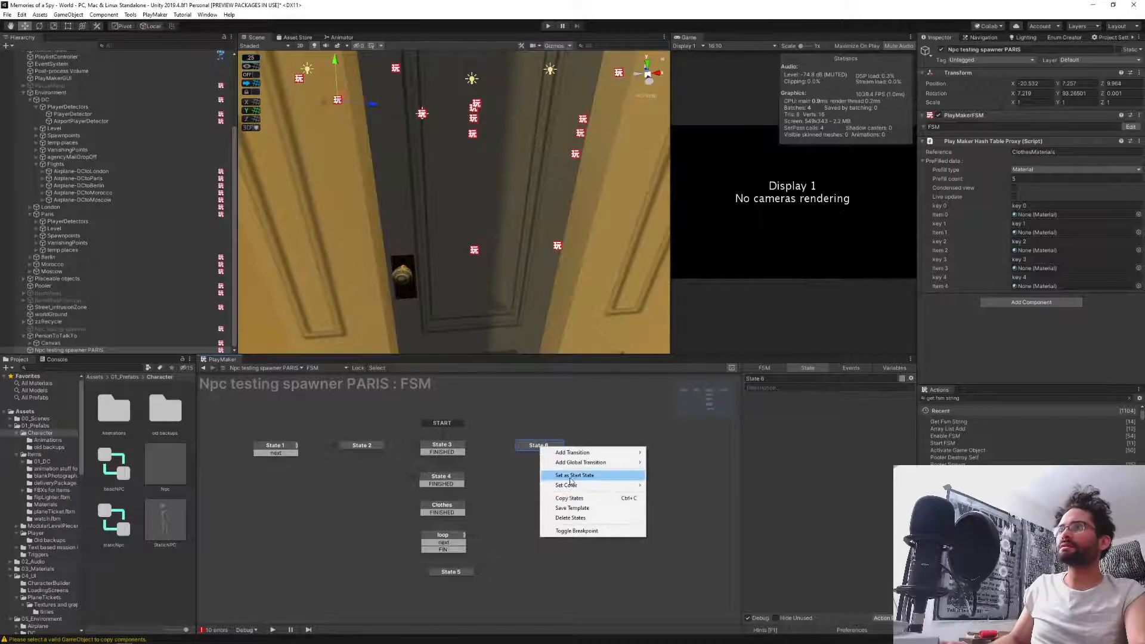
pyautogui.click(558, 475)
pyautogui.click(779, 379)
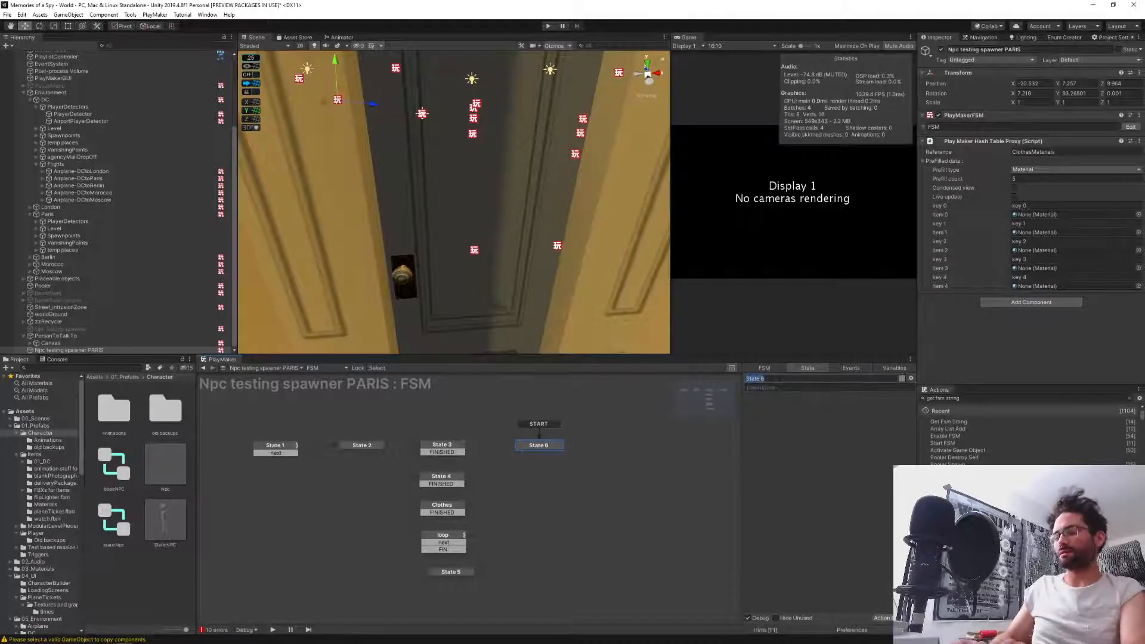
pyautogui.write('NO NPCs')
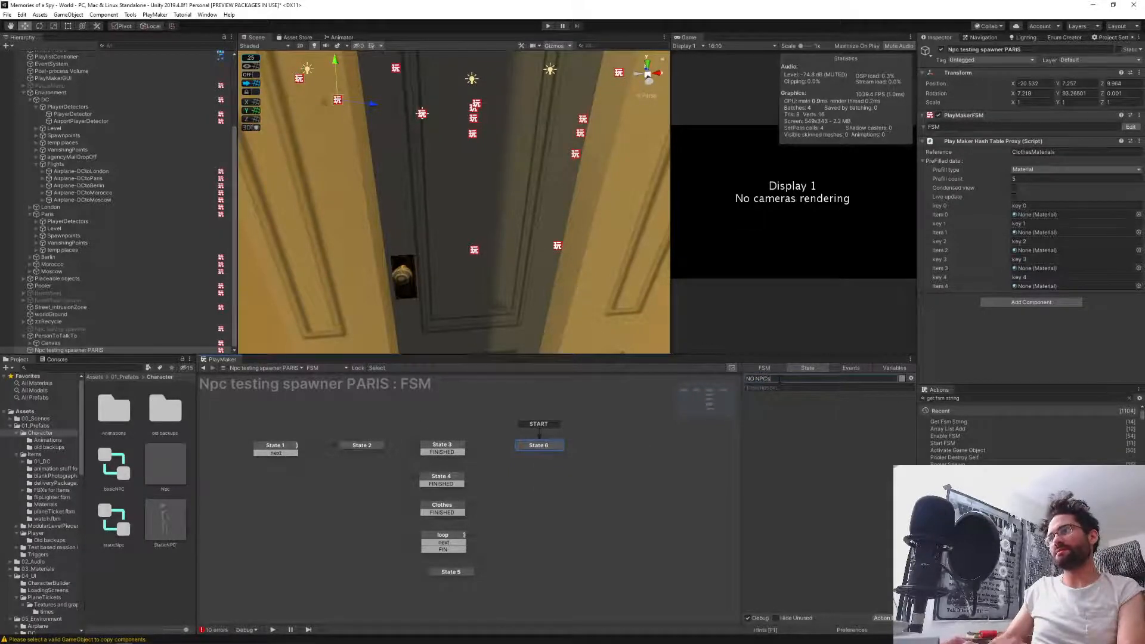
pyautogui.press('Return')
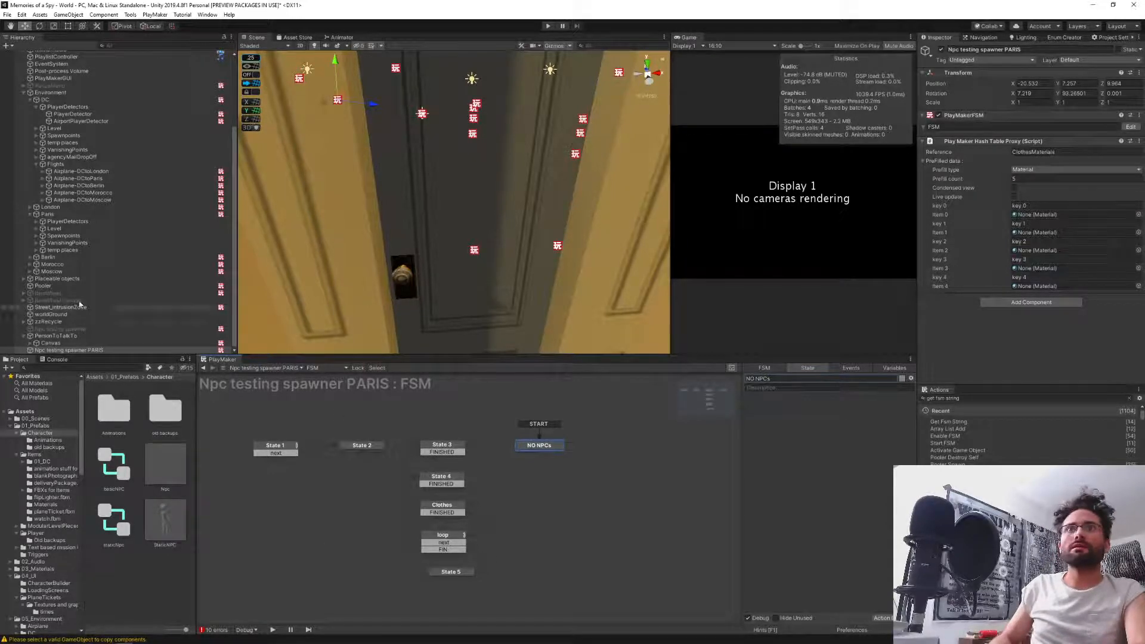
# Expand Debug and Console and debugWarp in the scene hierarchy and open the DebugConsole FSM of ConsoleCanvas's InputField.
pyautogui.scroll(5, 98, 172)
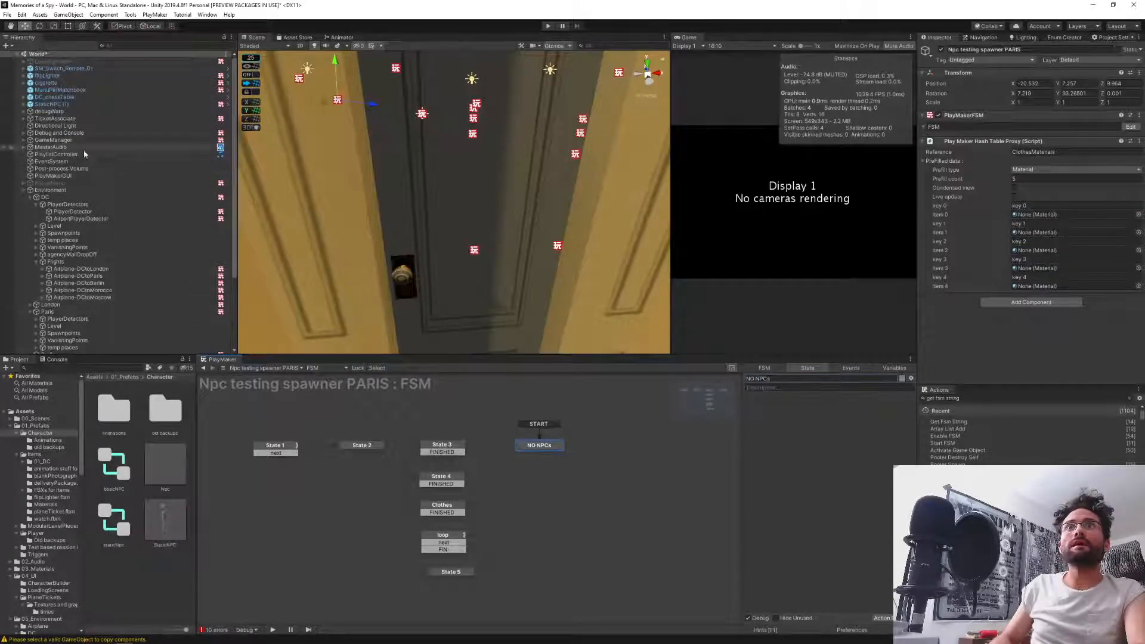
pyautogui.click(24, 132)
pyautogui.click(35, 140)
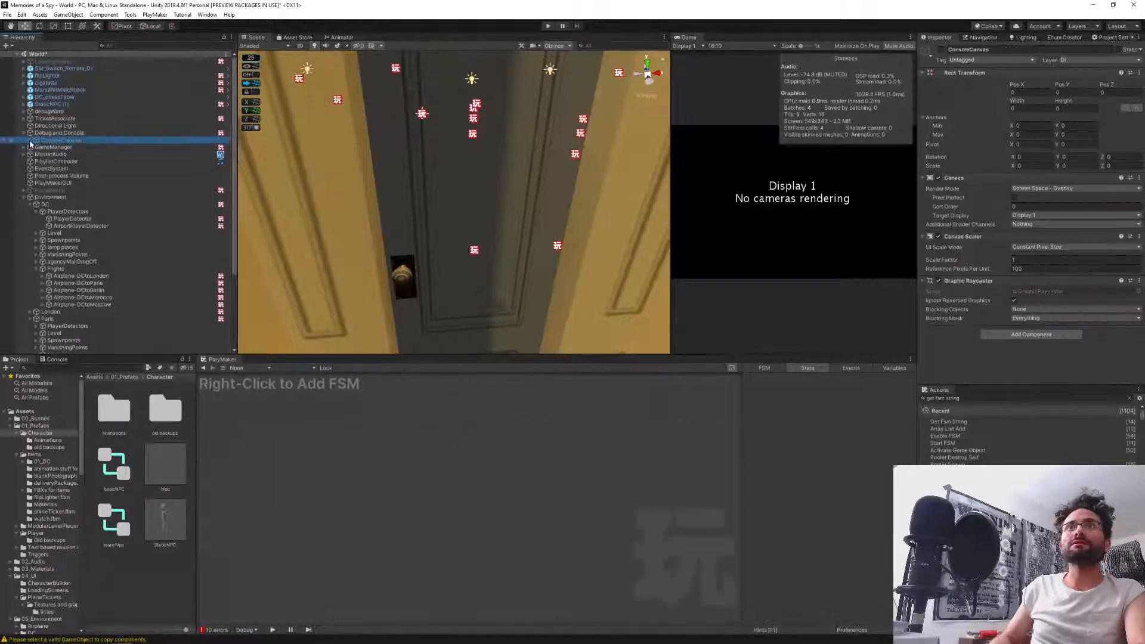
pyautogui.click(30, 141)
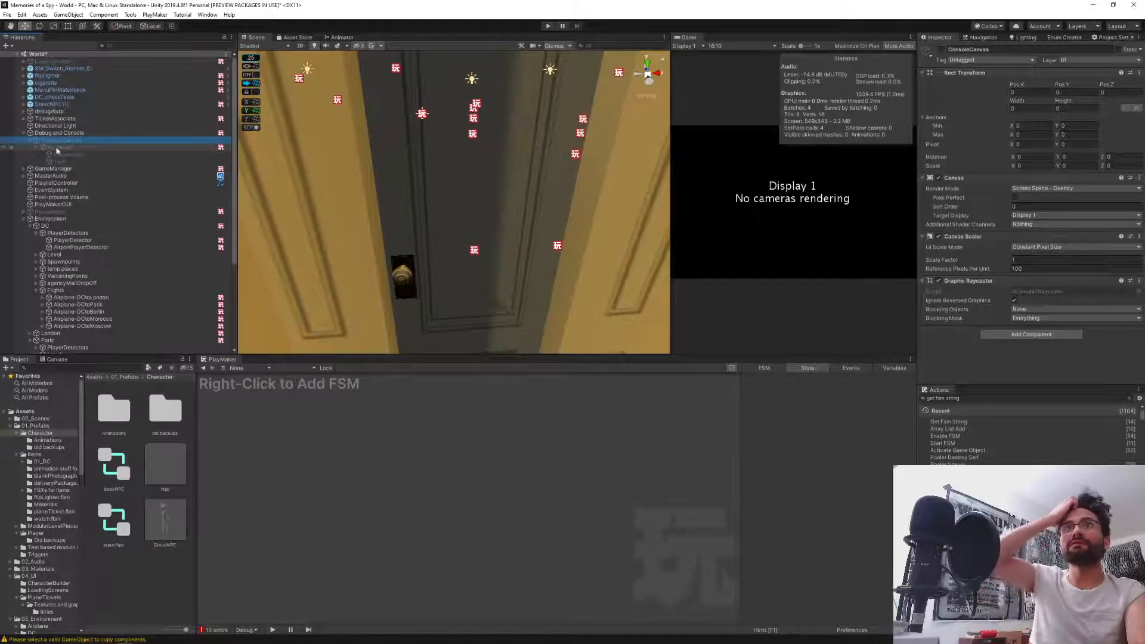
pyautogui.click(24, 111)
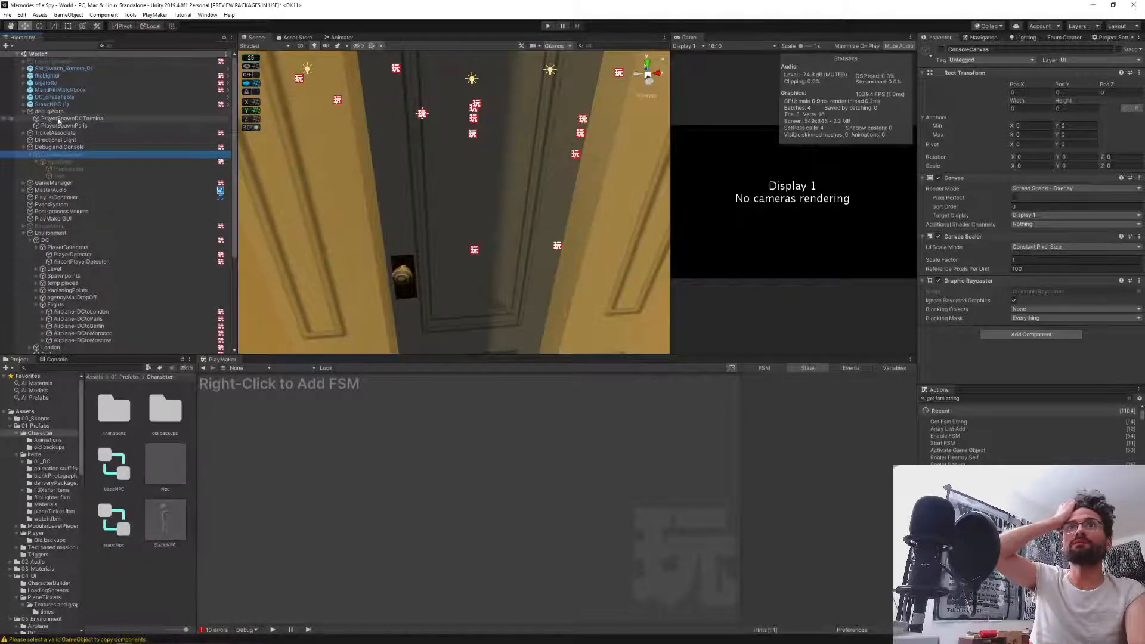
pyautogui.click(48, 112)
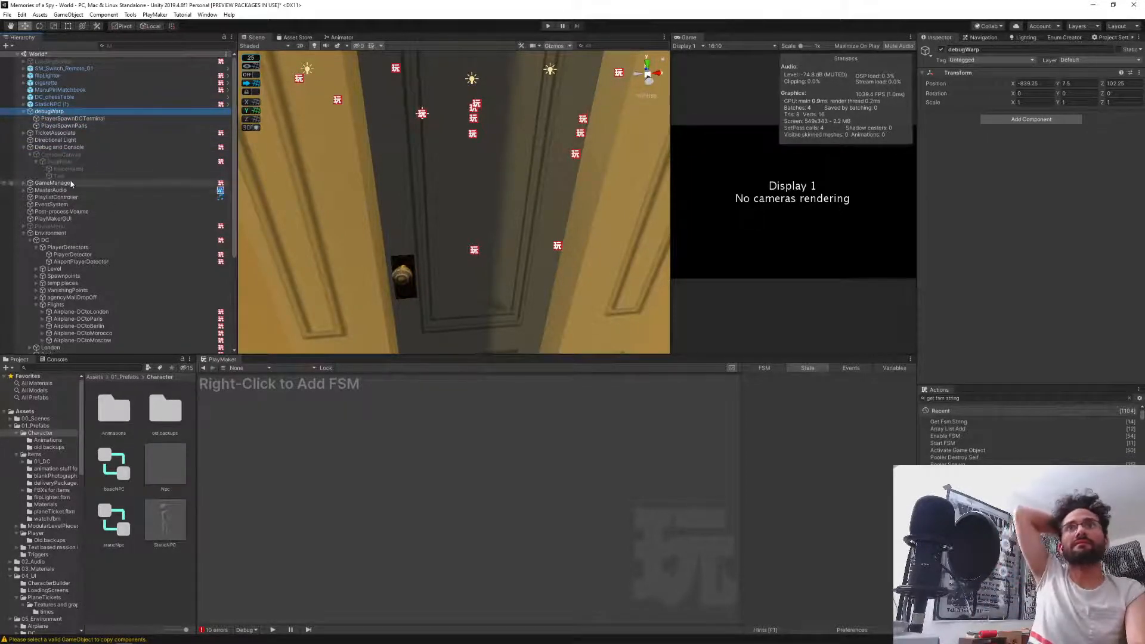
pyautogui.click(80, 162)
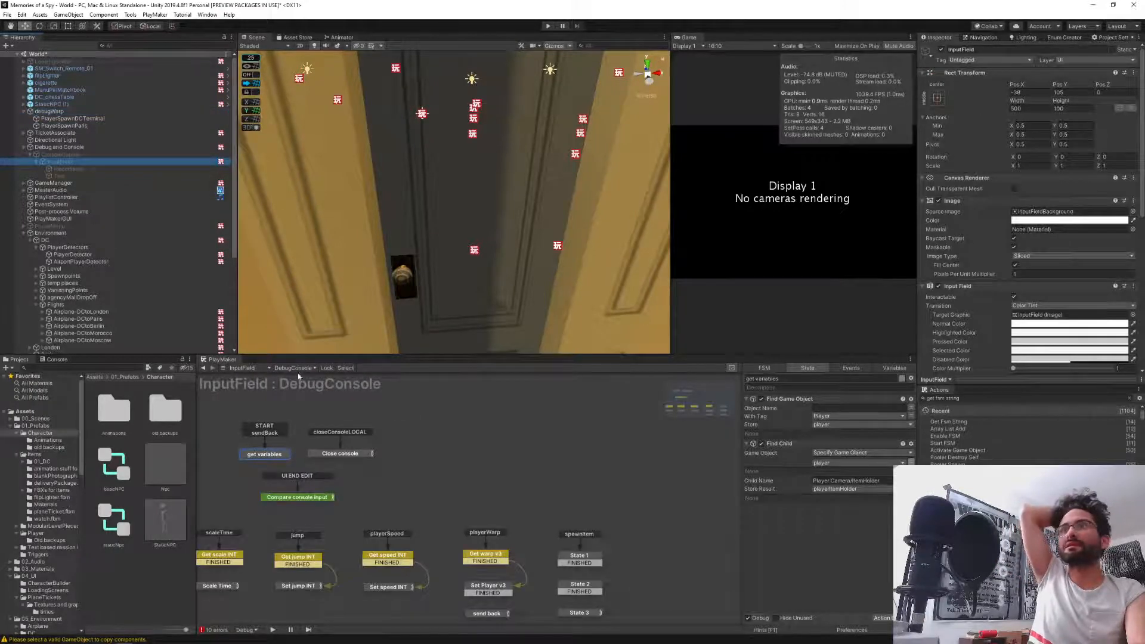
# Examine how the Get warp v3 state of the DebugConsole FSM looks up the warp location, child spawn point and position.
pyautogui.click(295, 369)
pyautogui.click(295, 369)
pyautogui.moveTo(474, 448); pyautogui.dragTo(487, 356, button='middle')
pyautogui.click(493, 467)
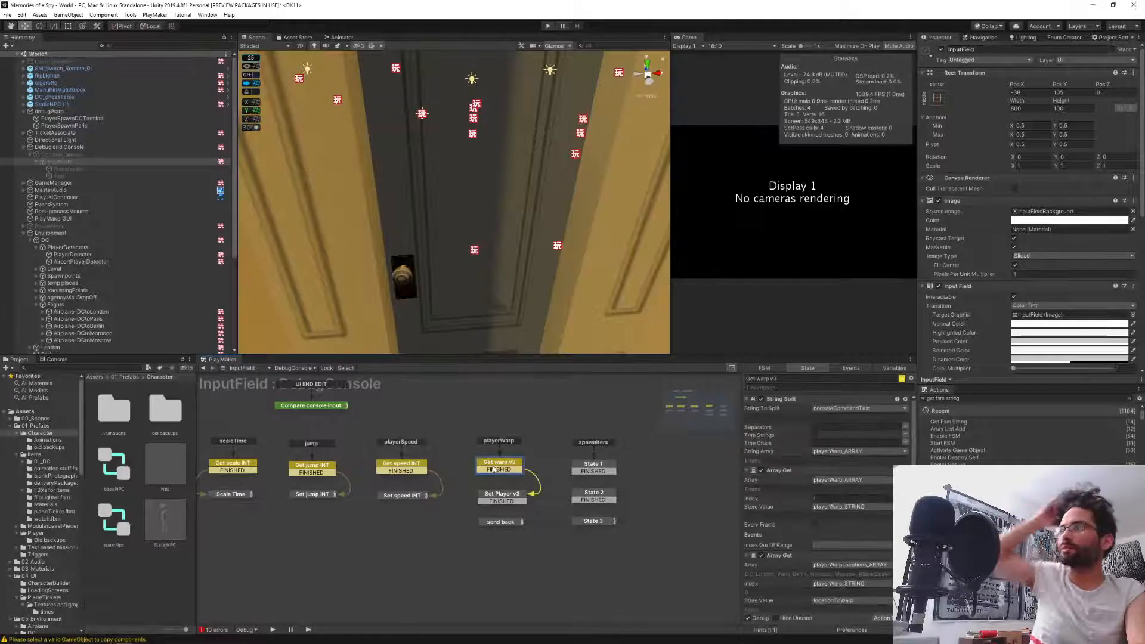
pyautogui.scroll(-3, 791, 473)
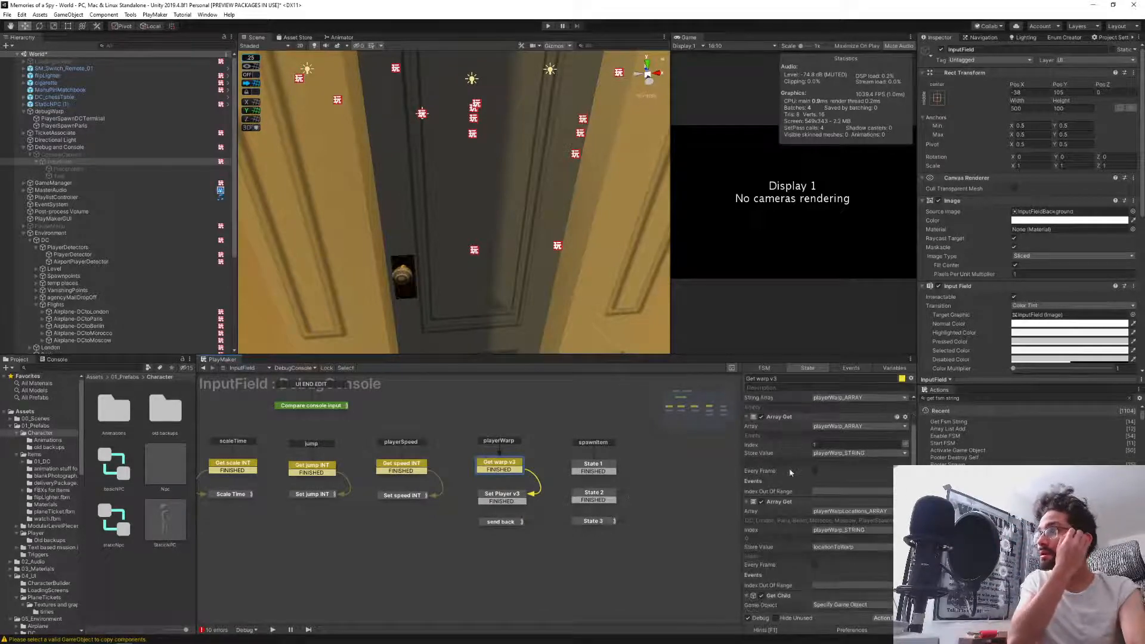
pyautogui.scroll(-3, 789, 471)
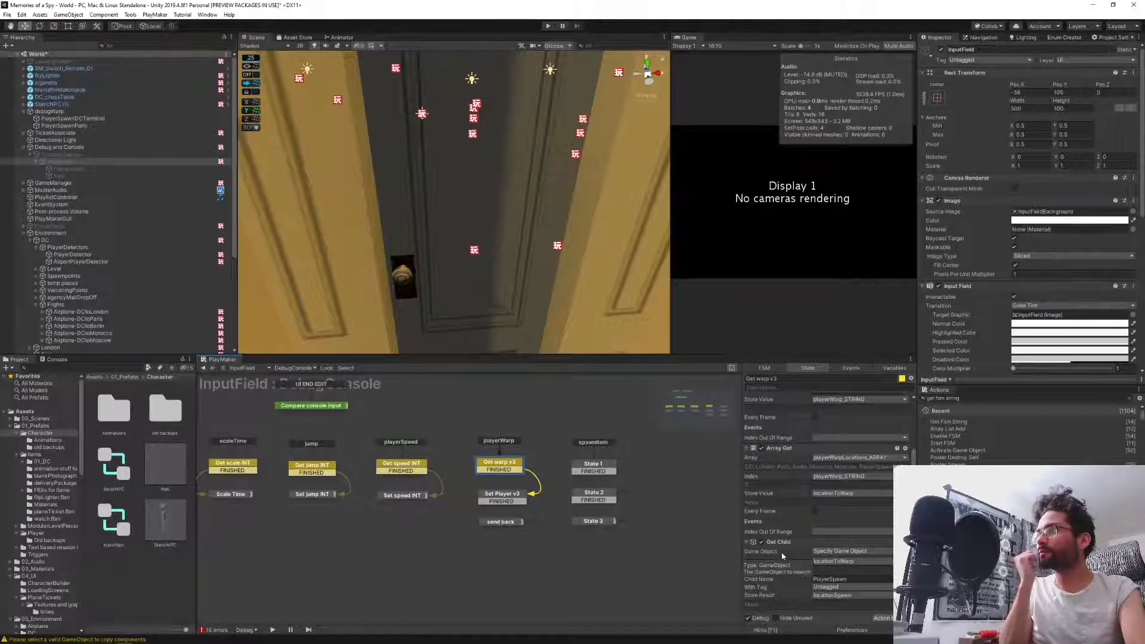
pyautogui.scroll(-4, 788, 536)
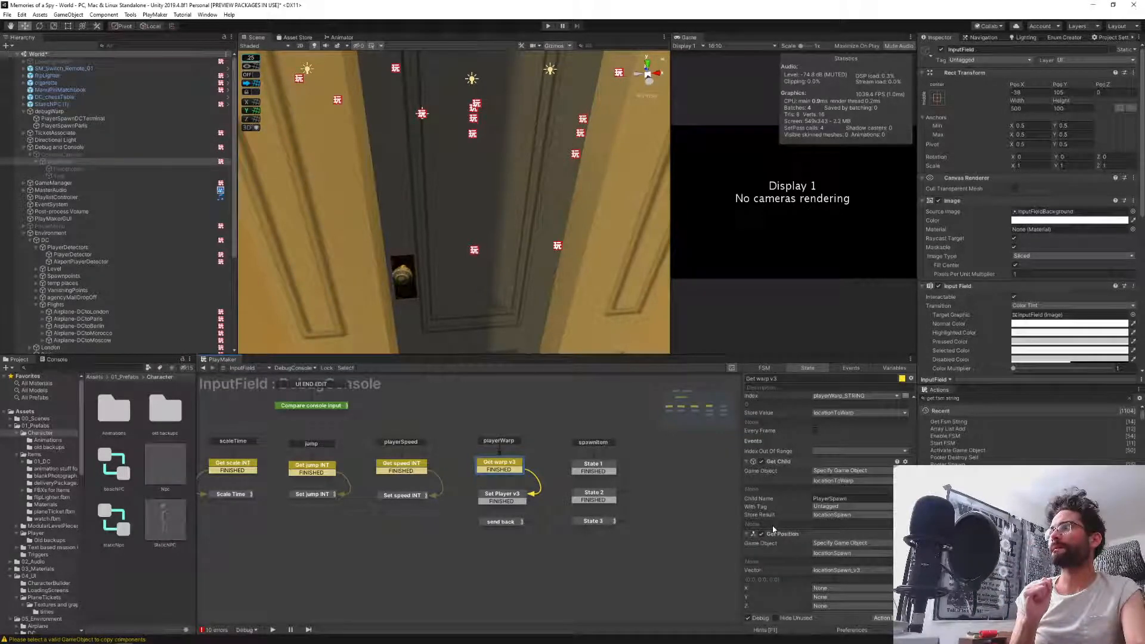
pyautogui.scroll(3, 785, 526)
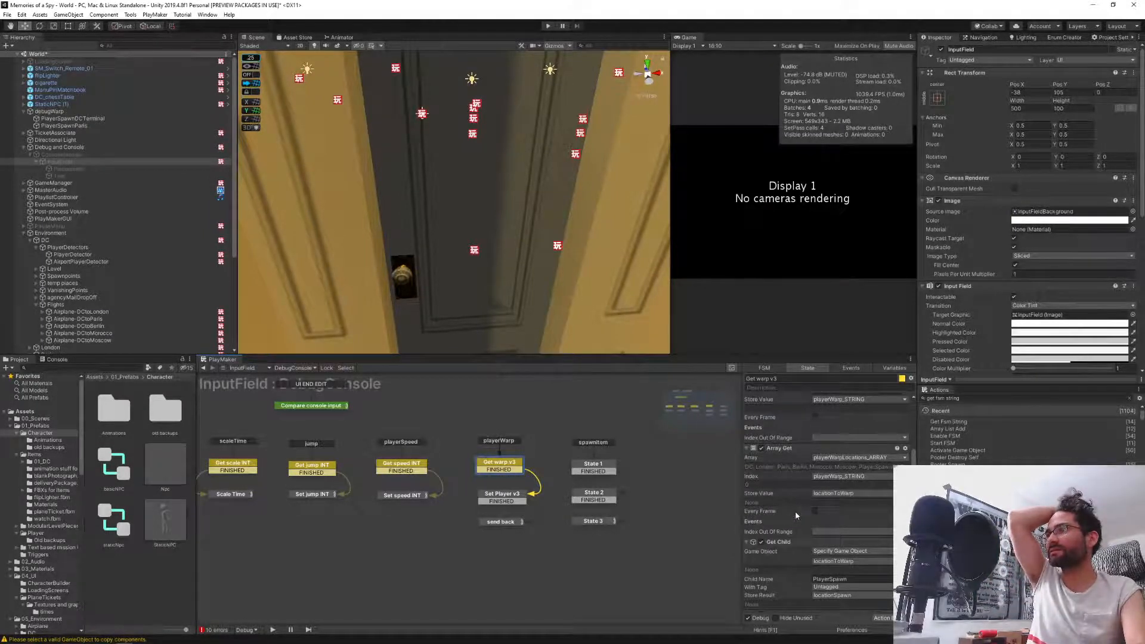
# Rename the PlayerSpawnParis object under debugWarp to PlayerSpawn.
pyautogui.click(67, 125)
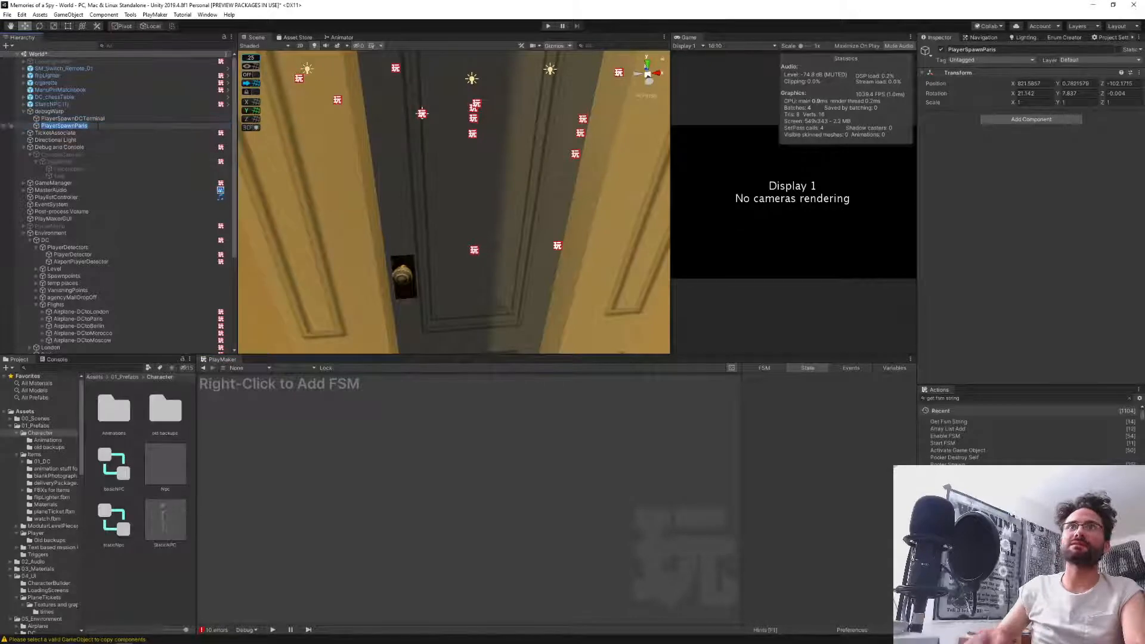
pyautogui.click(98, 126)
pyautogui.press('BackSpace')
pyautogui.press('BackSpace')
pyautogui.press('BackSpace')
pyautogui.press('BackSpace')
pyautogui.press('BackSpace')
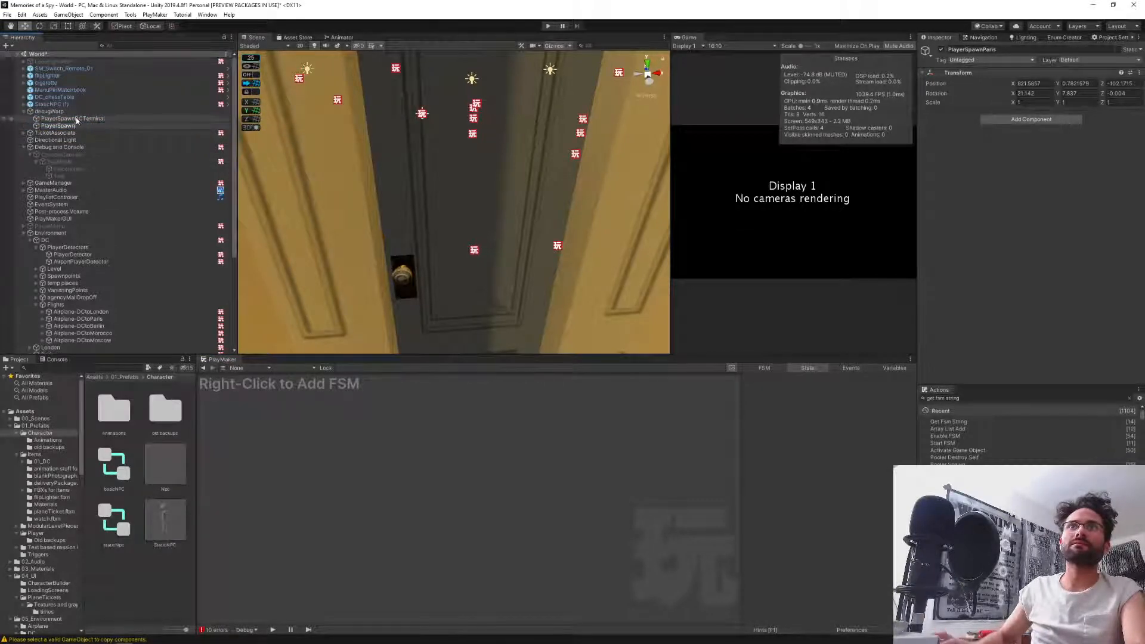
# Delete the PlayerSpawnDCTerminal object from debugWarp.
pyautogui.click(76, 120)
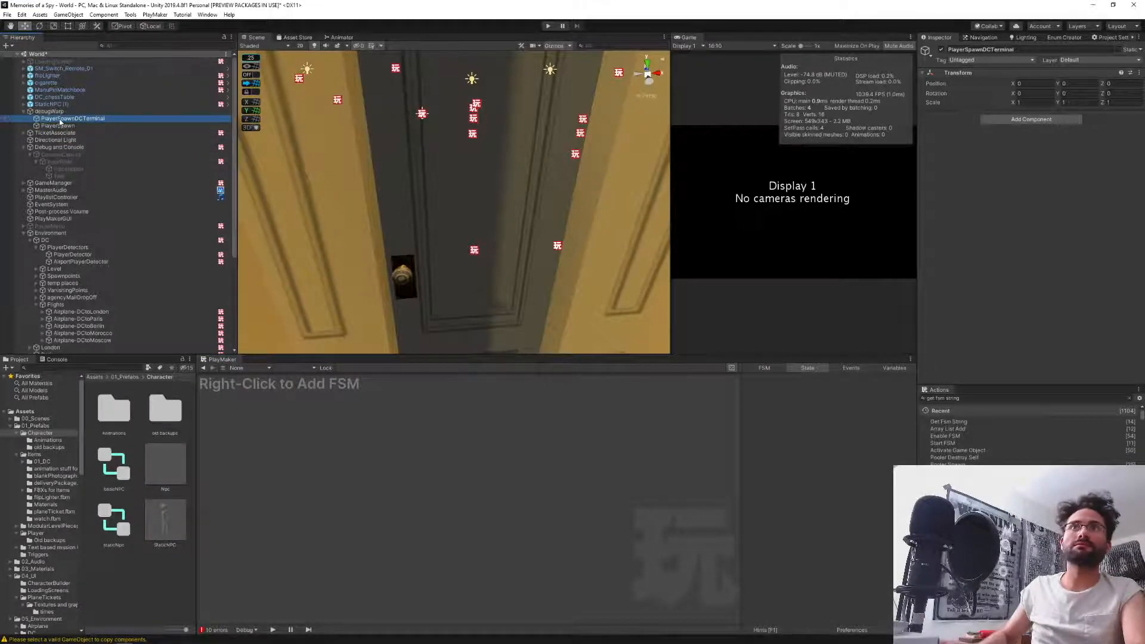
pyautogui.press('Delete')
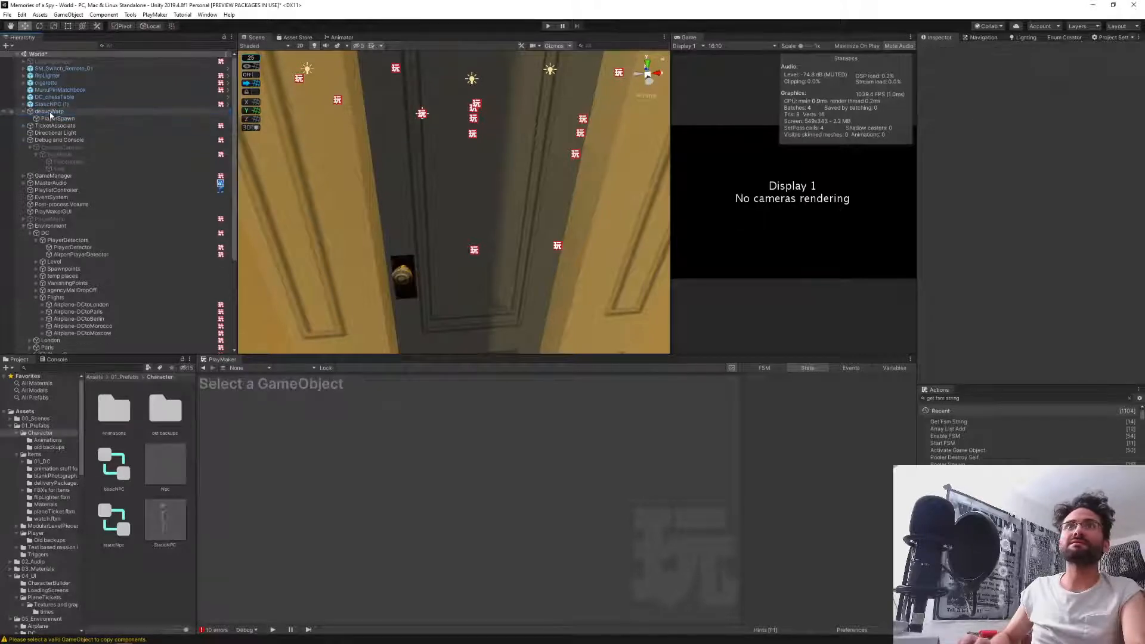
pyautogui.click(49, 111)
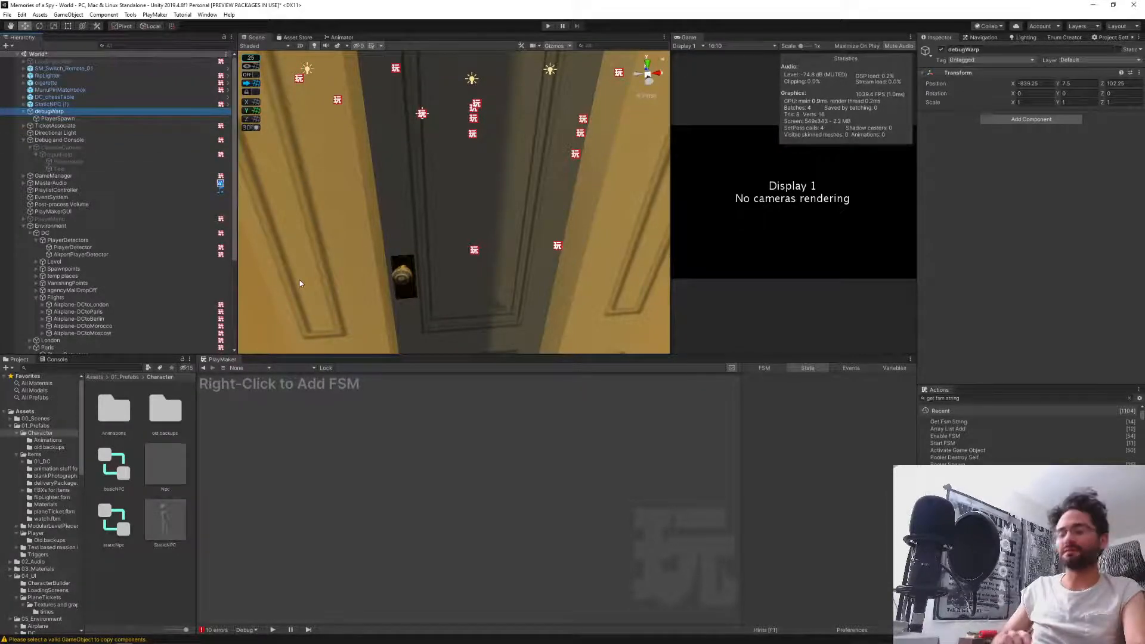
# In InputField's DebugConsole FSM, assign debugWarp to Element 6 of the playerWarpLocations_ARRAY variable.
pyautogui.click(72, 141)
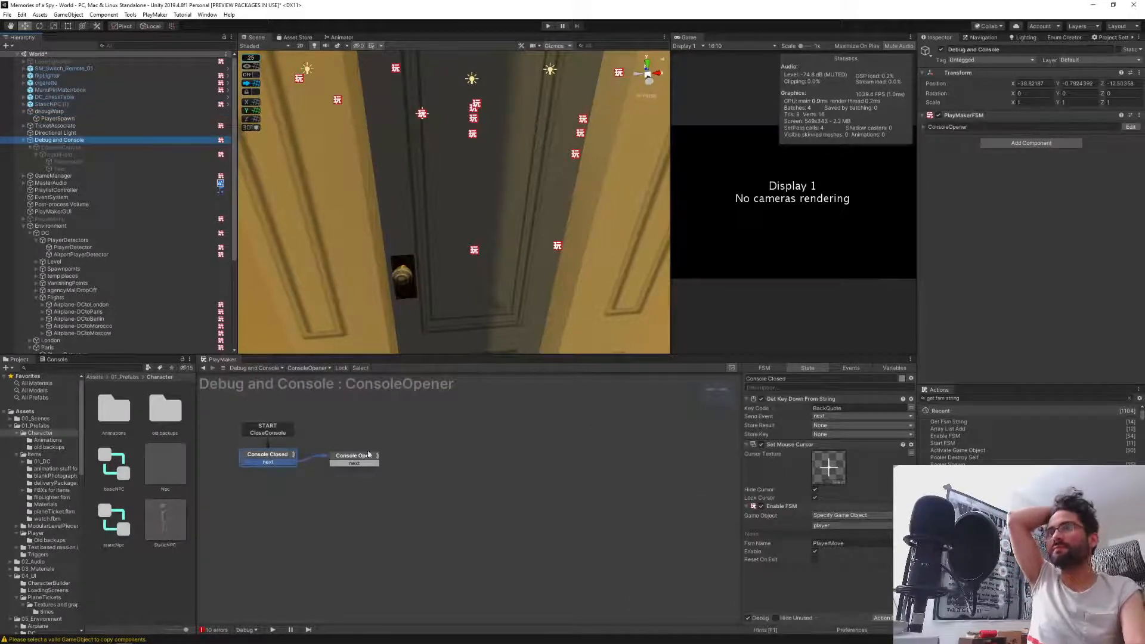
pyautogui.click(124, 156)
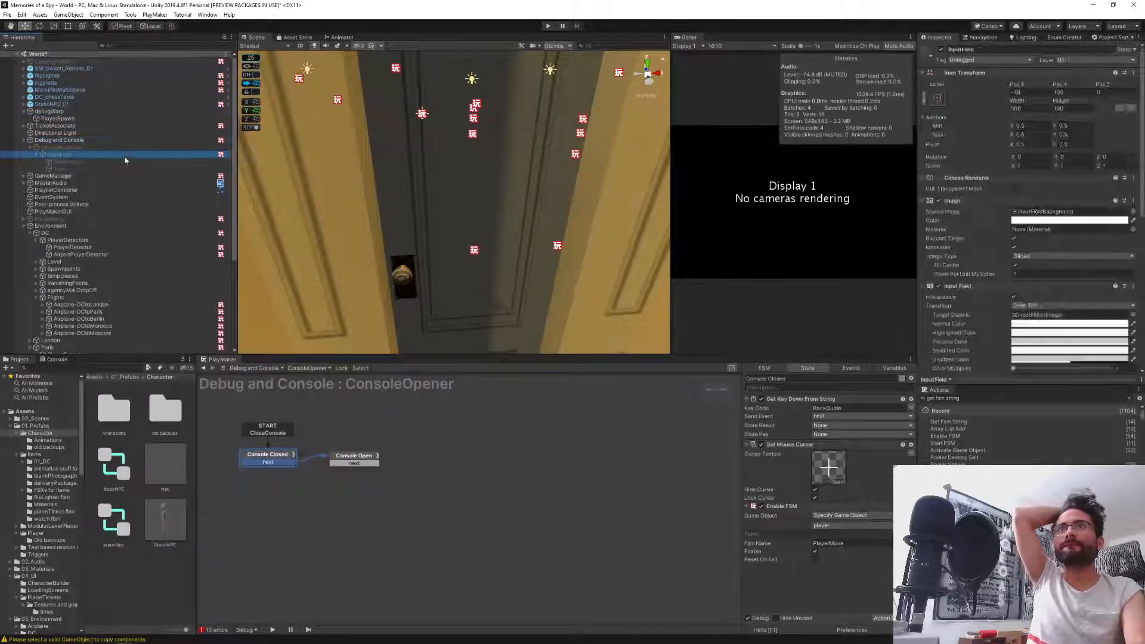
pyautogui.scroll(-3, 813, 570)
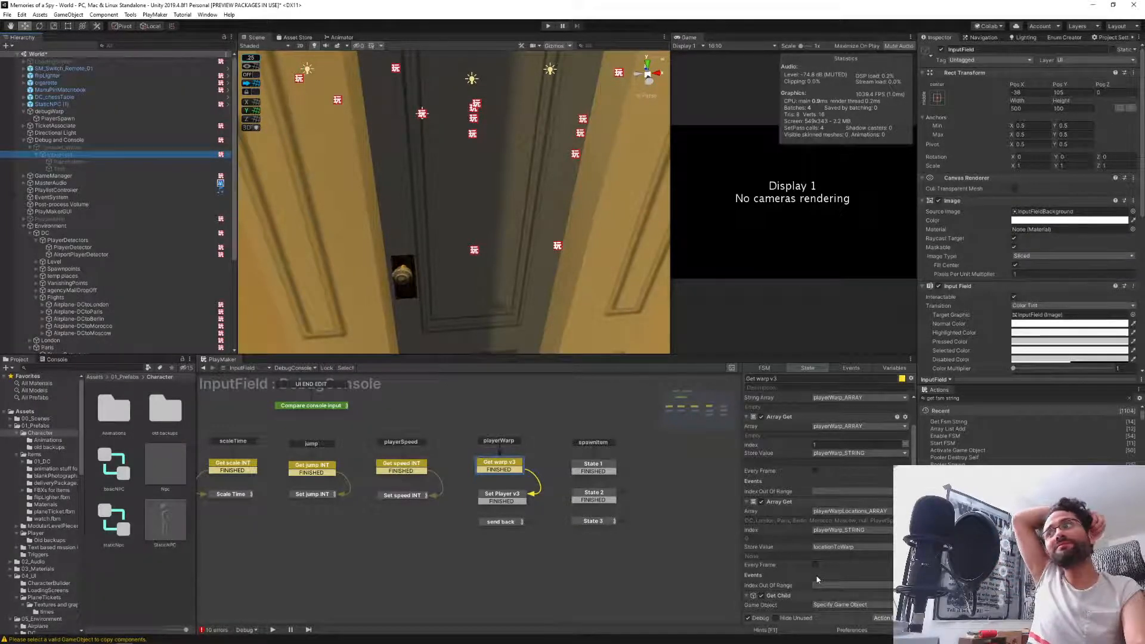
pyautogui.scroll(-6, 814, 573)
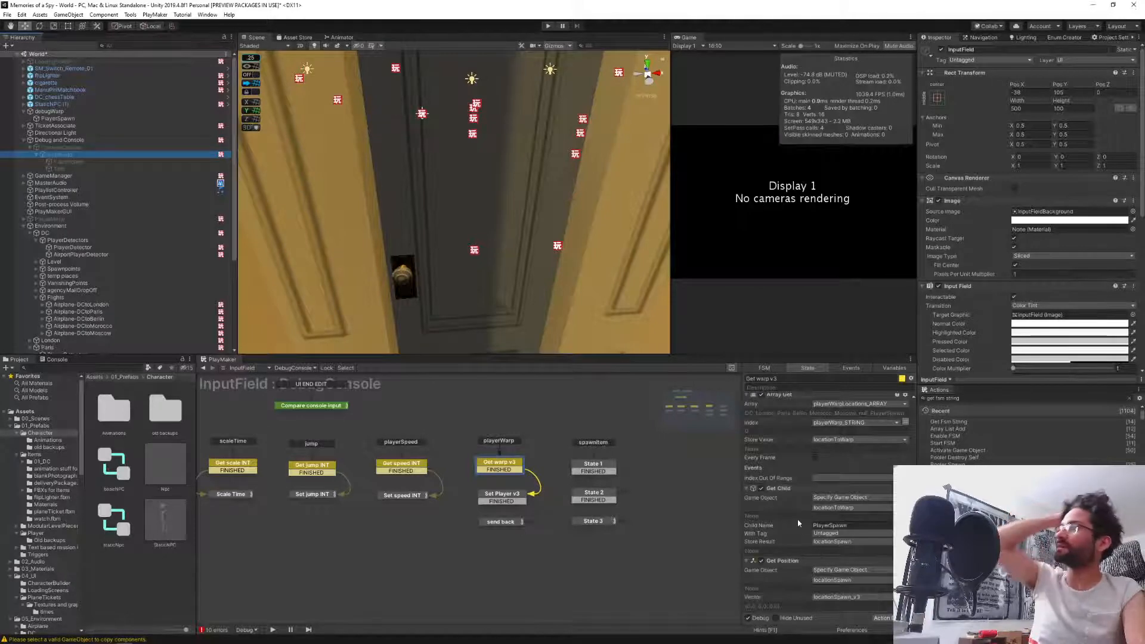
pyautogui.scroll(3, 798, 523)
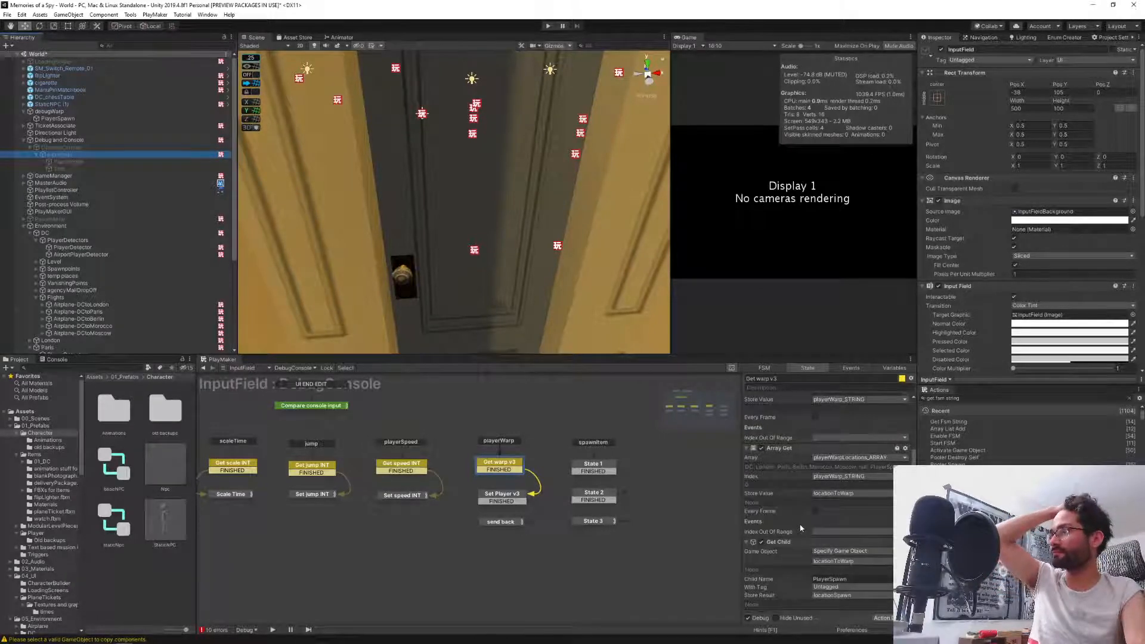
pyautogui.click(894, 368)
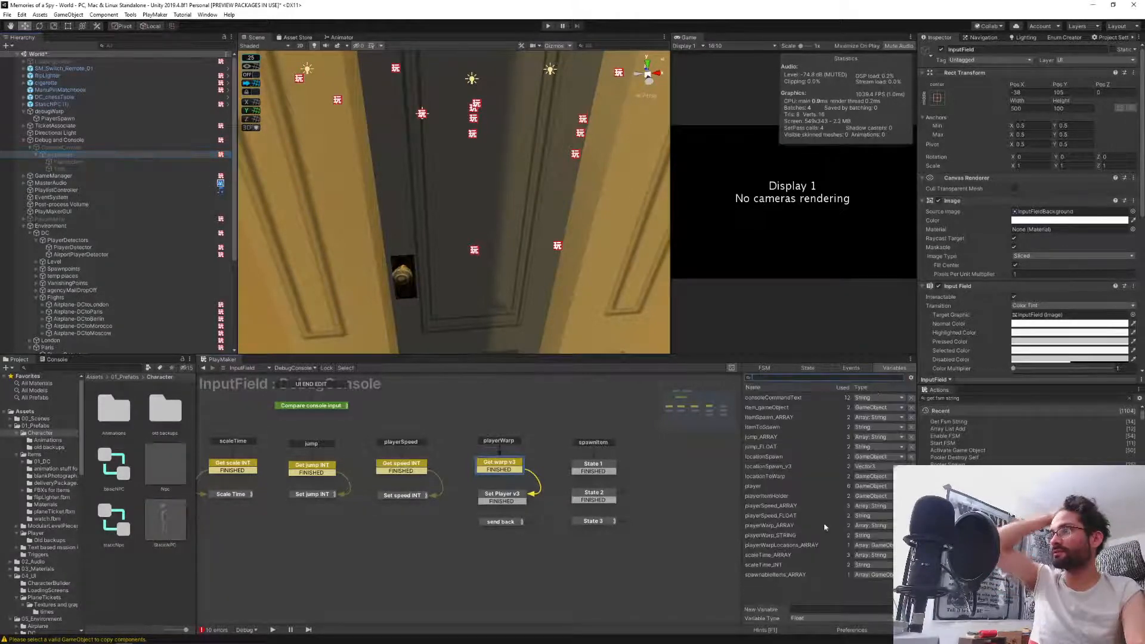
pyautogui.click(769, 545)
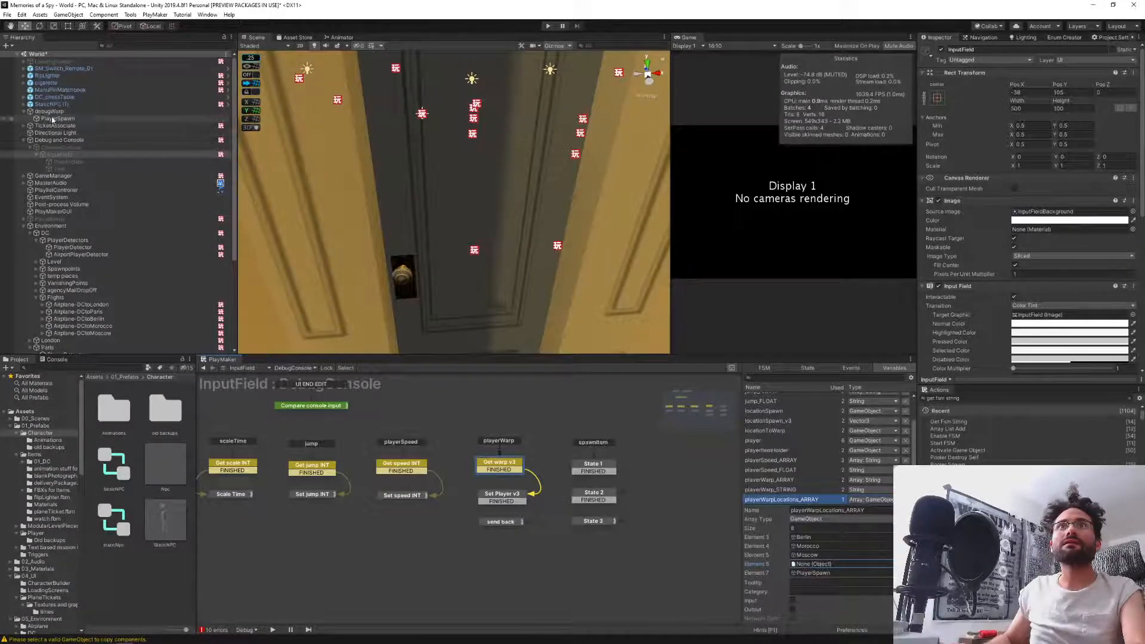
pyautogui.moveTo(52, 119); pyautogui.dragTo(834, 571)
pyautogui.scroll(-2, 834, 572)
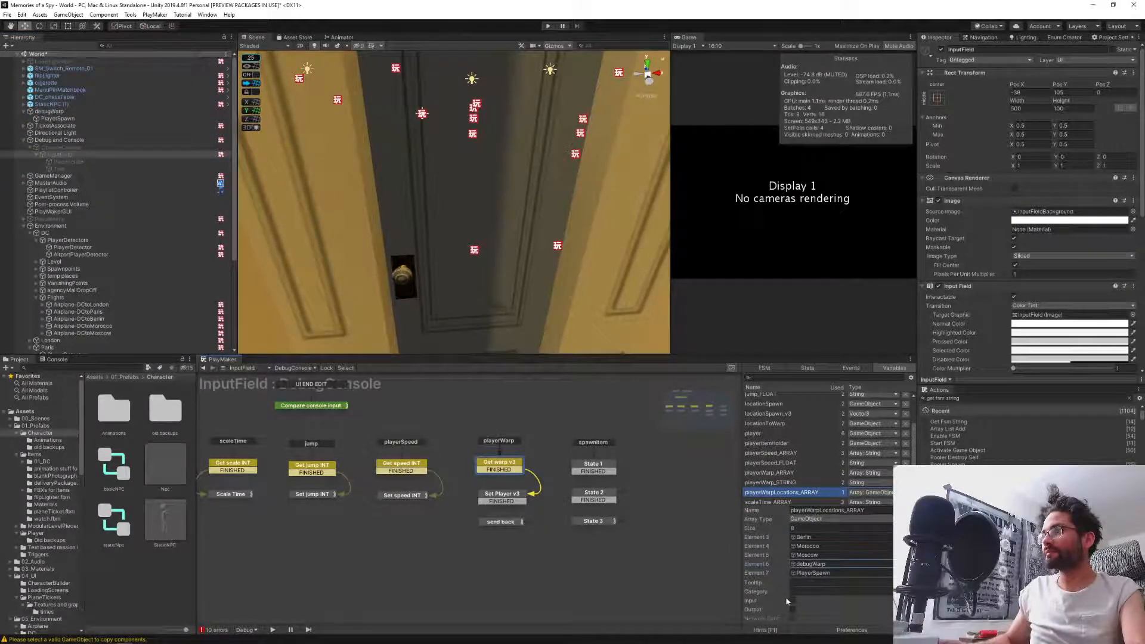
# Reduce the size of playerWarpLocations_ARRAY to 7 elements.
pyautogui.click(801, 528)
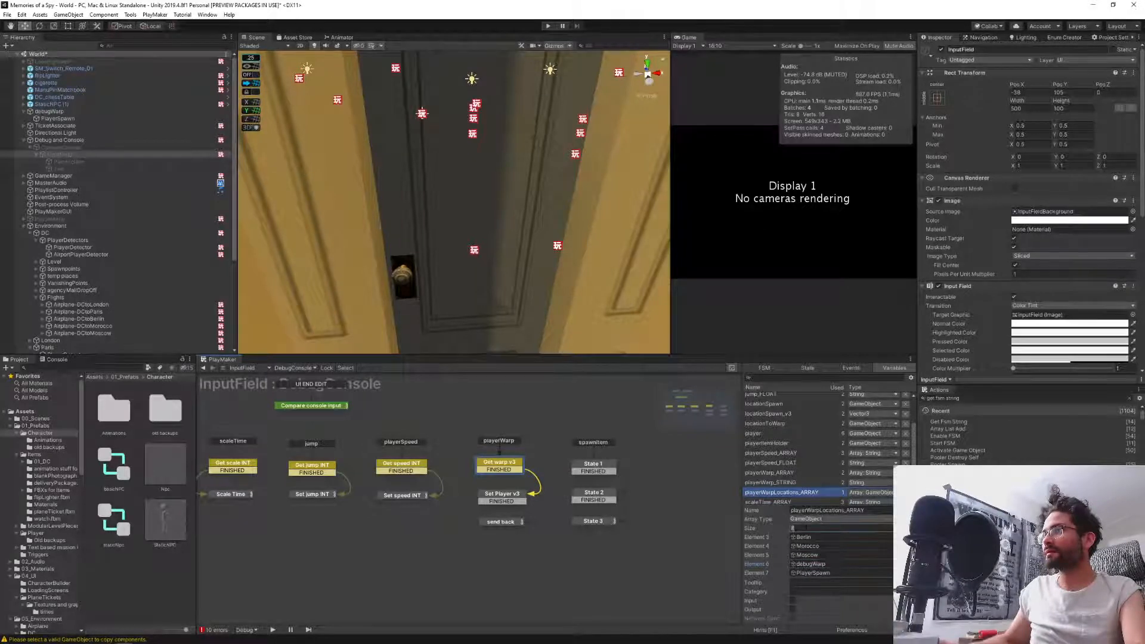
pyautogui.write('7')
pyautogui.press('Return')
pyautogui.scroll(-2, 839, 567)
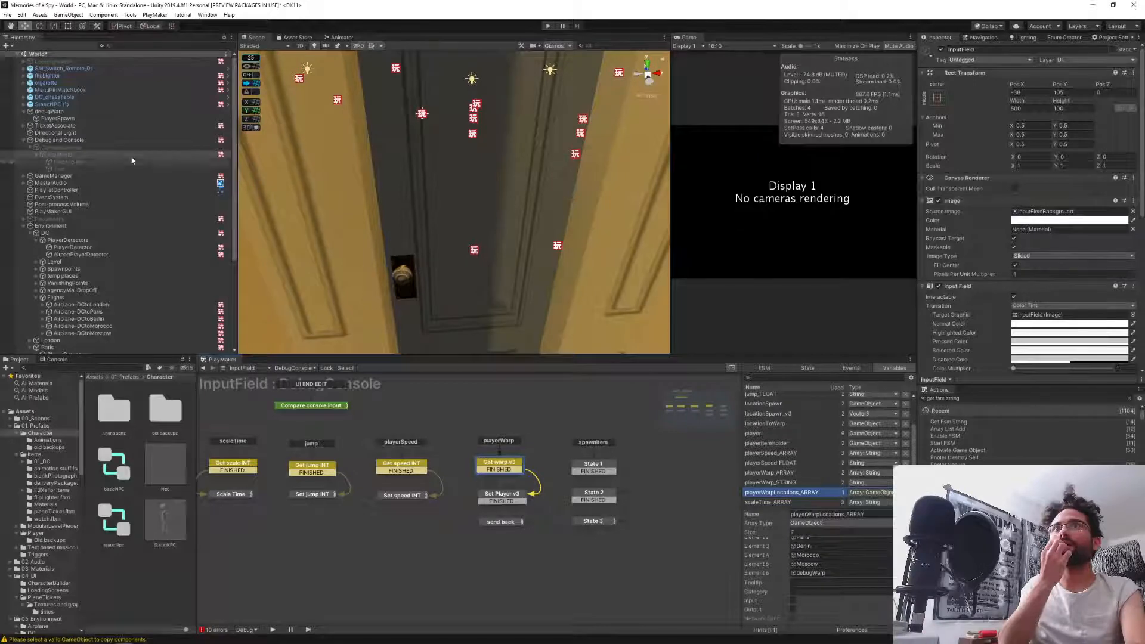
# Frame StaticNPC (1) in the Scene view and move debugWarp's PlayerSpawn object to that view.
pyautogui.click(51, 111)
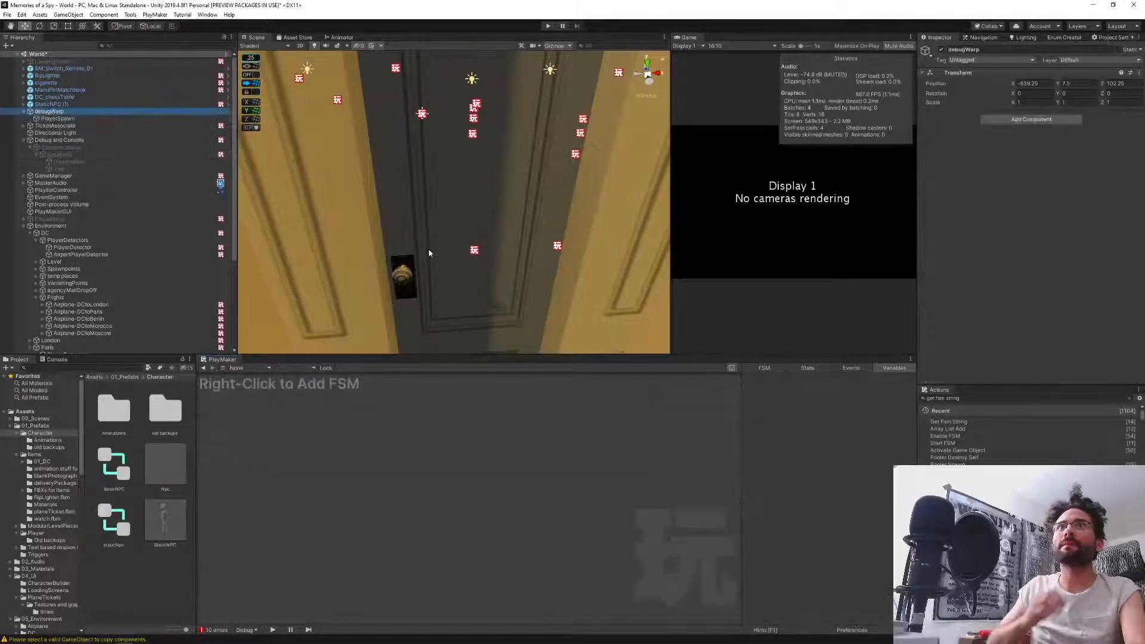
pyautogui.click(58, 119)
pyautogui.moveTo(503, 267); pyautogui.dragTo(194, 227, button='right')
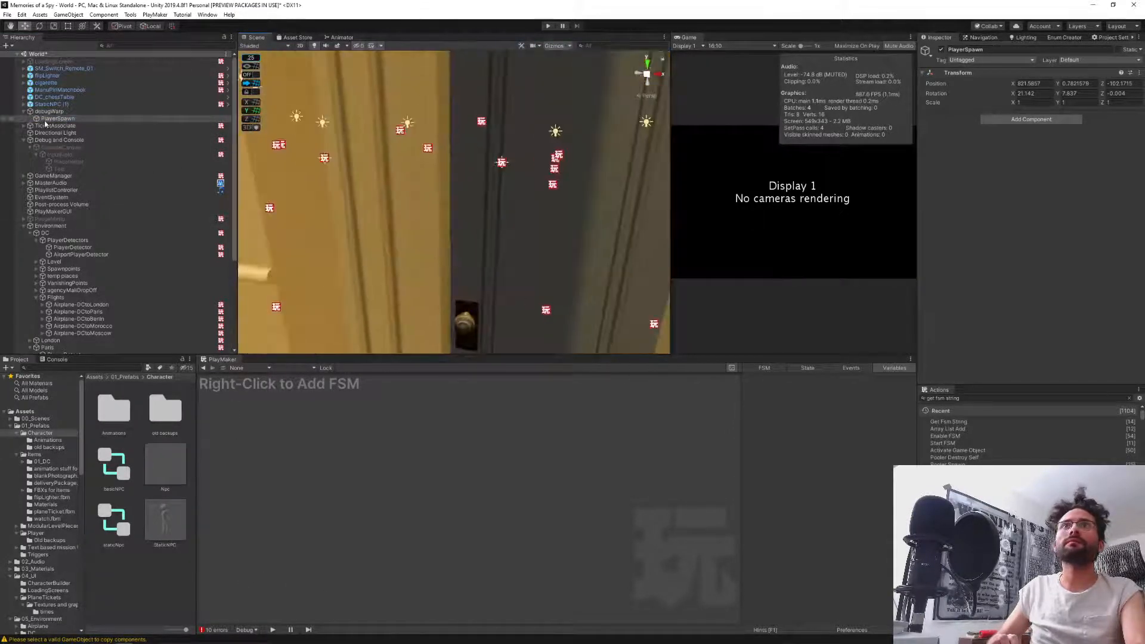
pyautogui.click(100, 119)
pyautogui.press('f')
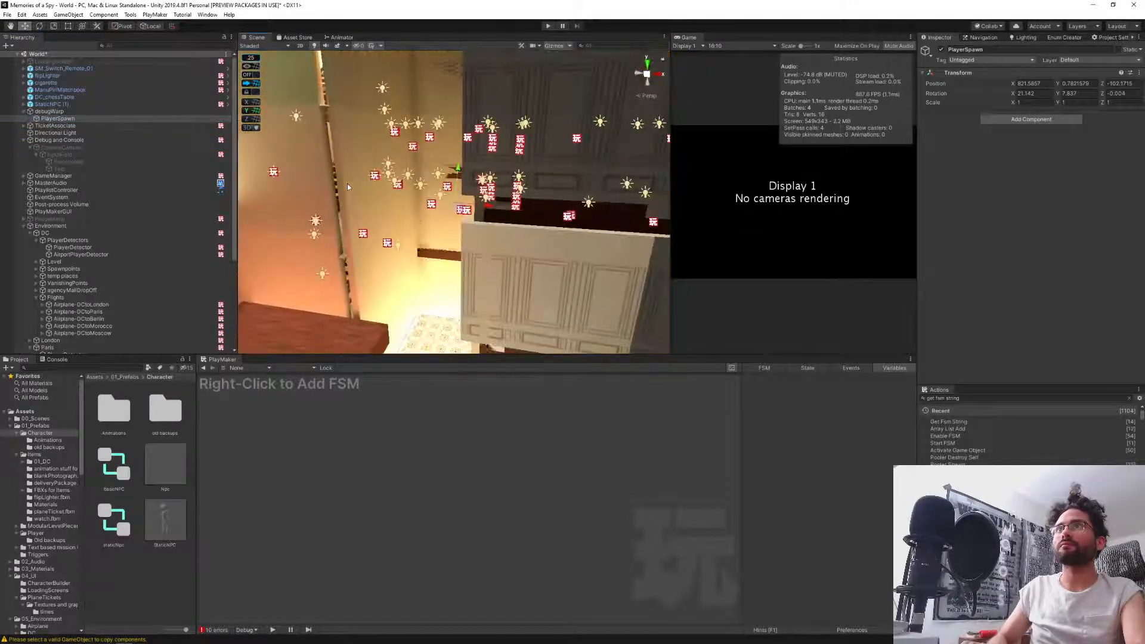
pyautogui.moveTo(471, 257); pyautogui.dragTo(349, 256, button='right')
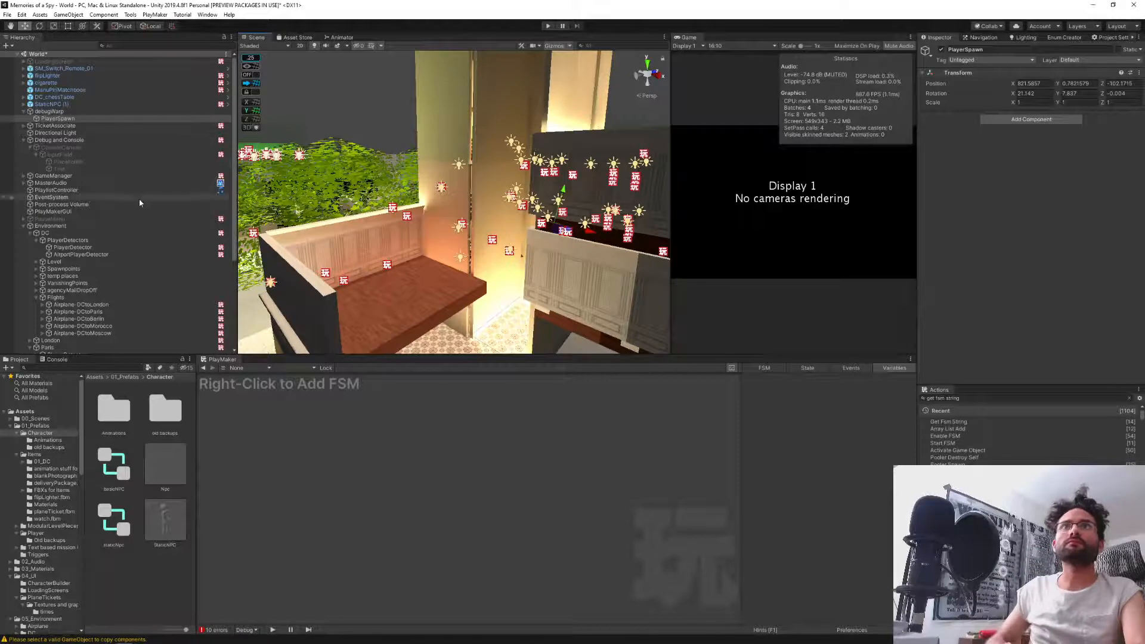
pyautogui.click(51, 104)
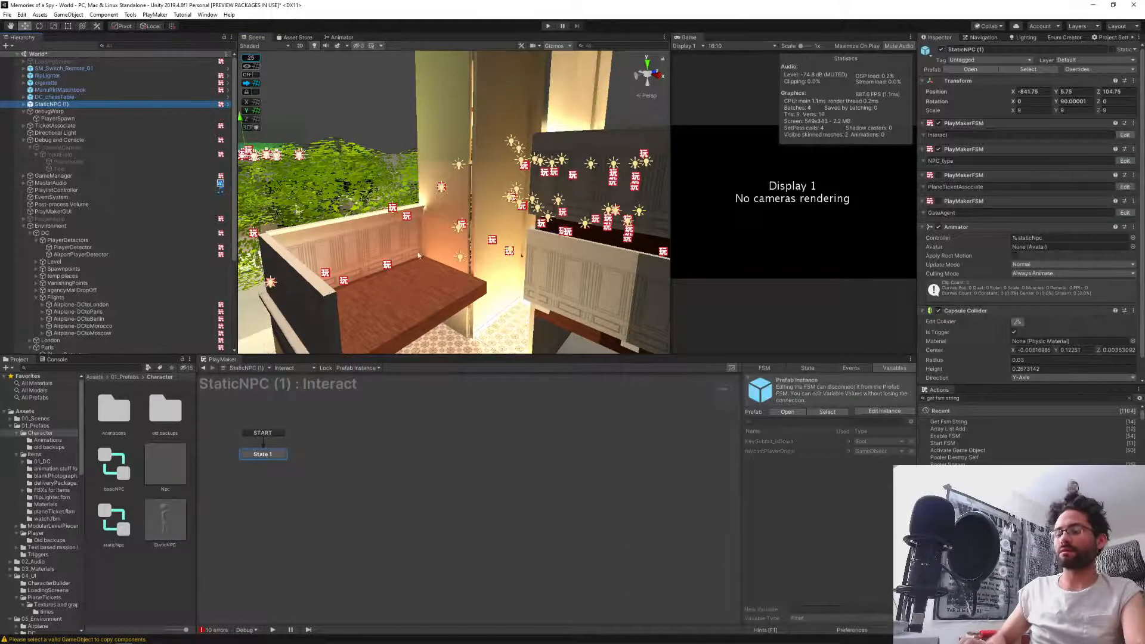
pyautogui.press('f')
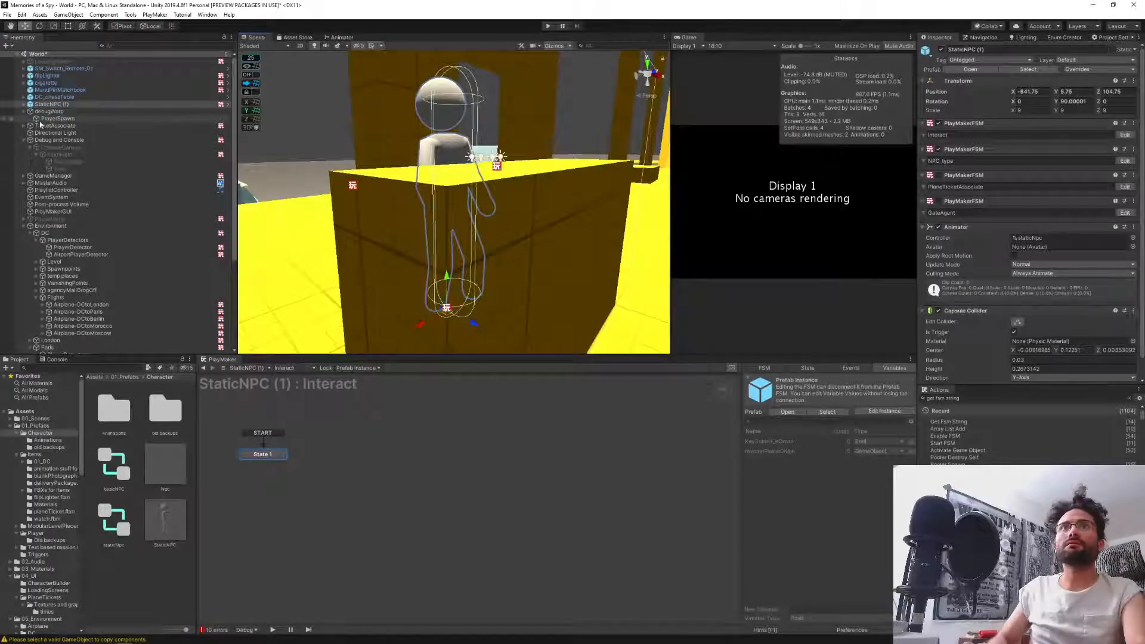
pyautogui.click(42, 119)
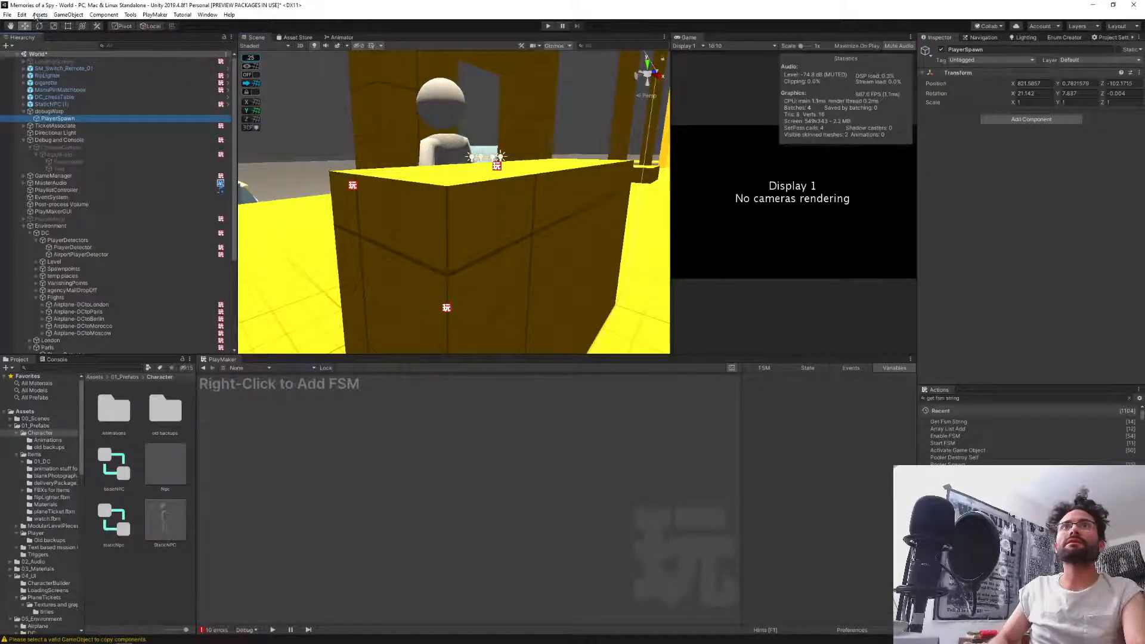
pyautogui.click(66, 15)
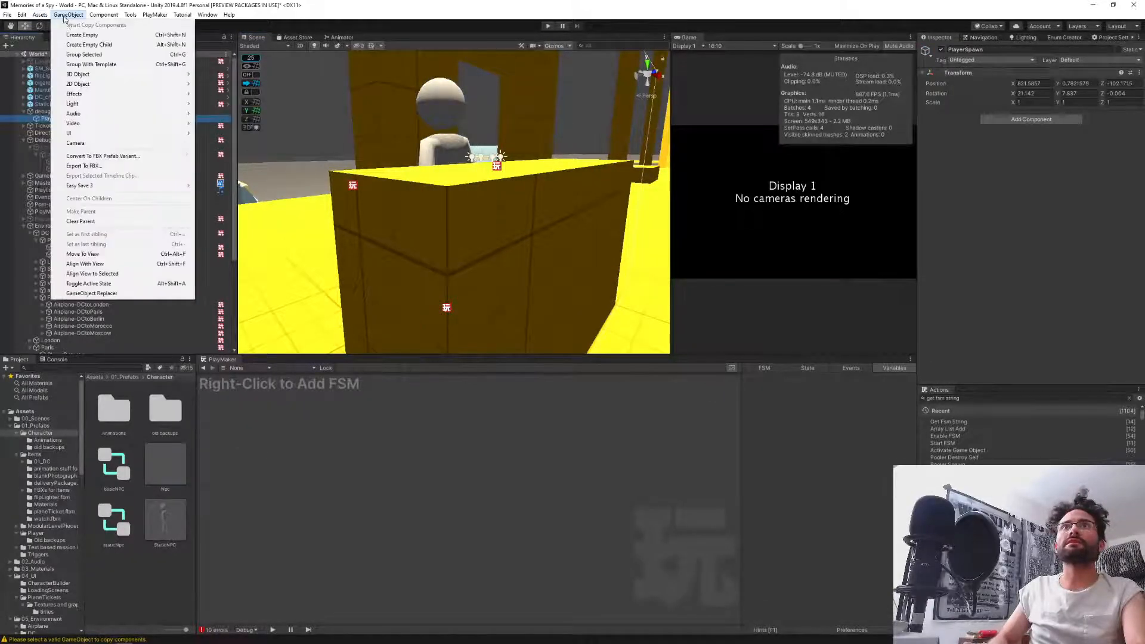
pyautogui.click(113, 264)
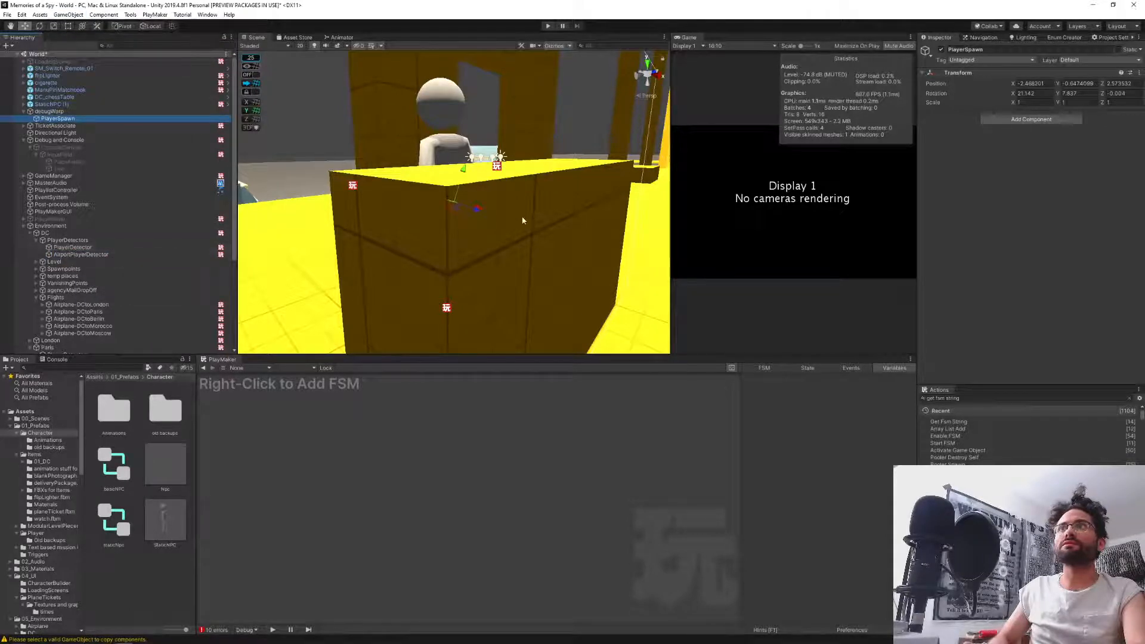
# Move PlayerSpawn clear of StaticNPC (1)'s desk, to about X 0.4, Y -0.26, Z 1.89, and collapse debugWarp in the hierarchy.
pyautogui.moveTo(347, 223); pyautogui.dragTo(412, 211, button='right')
pyautogui.moveTo(411, 210); pyautogui.dragTo(523, 252, button='middle')
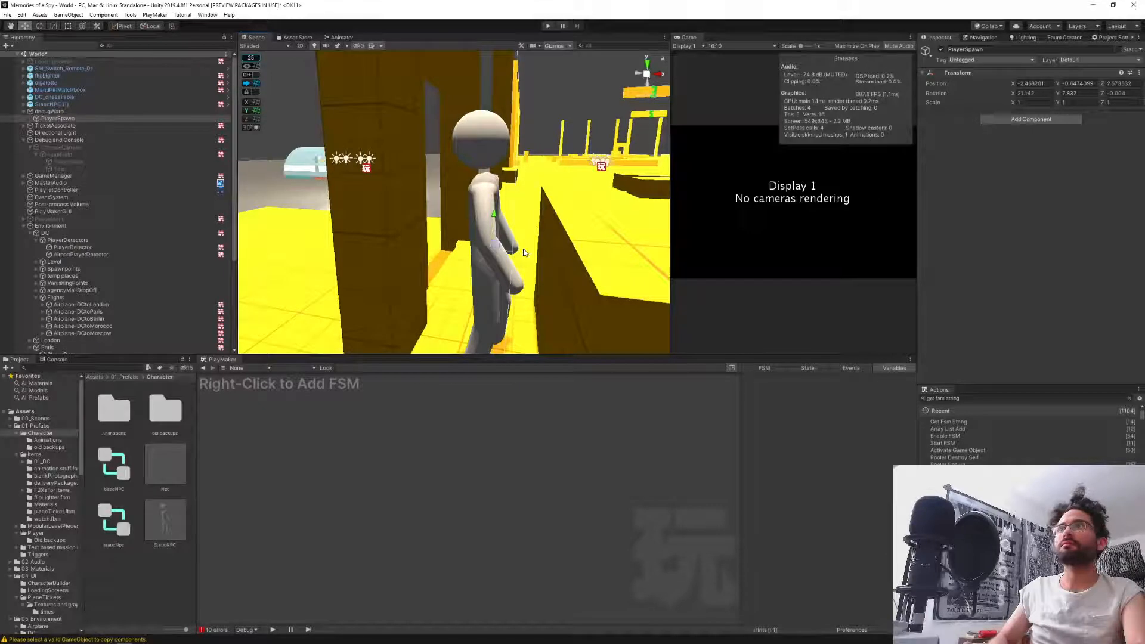
pyautogui.moveTo(524, 252); pyautogui.dragTo(677, 258)
pyautogui.moveTo(580, 257); pyautogui.dragTo(363, 211, button='middle')
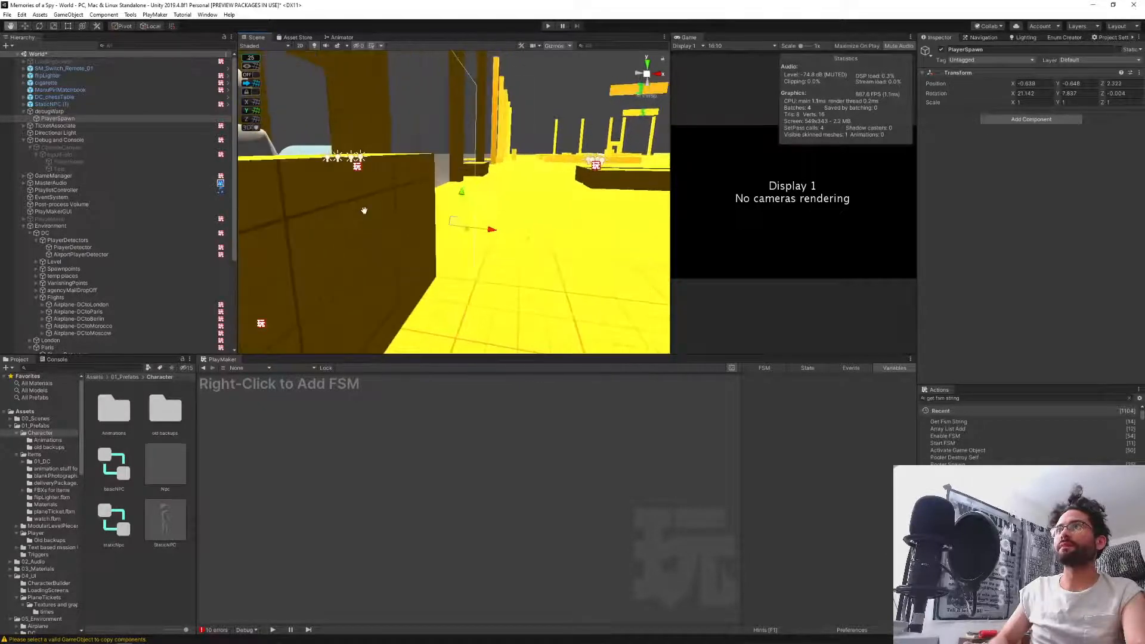
pyautogui.moveTo(516, 219); pyautogui.dragTo(363, 225, button='right')
pyautogui.scroll(-4, 476, 225)
pyautogui.moveTo(476, 224); pyautogui.dragTo(445, 243, button='middle')
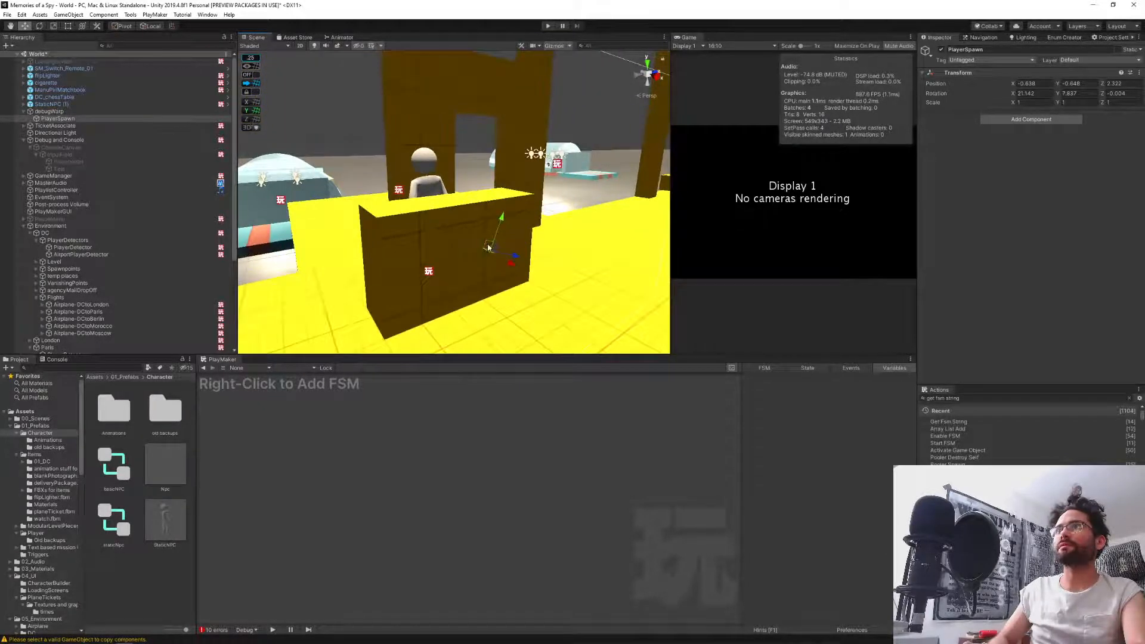
pyautogui.moveTo(490, 254); pyautogui.dragTo(543, 261)
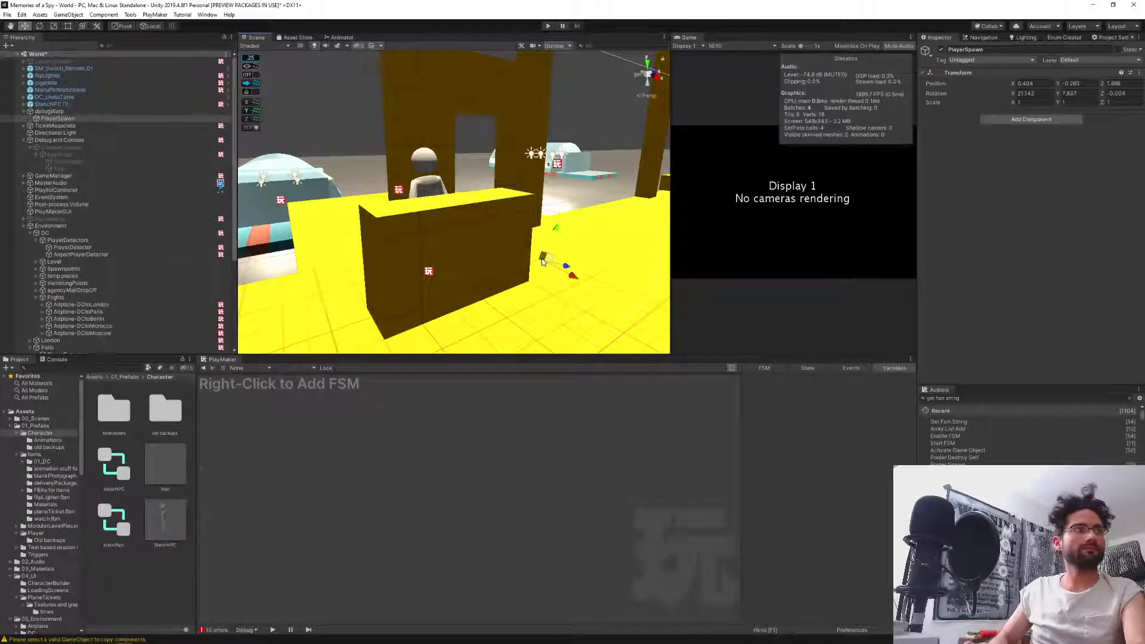
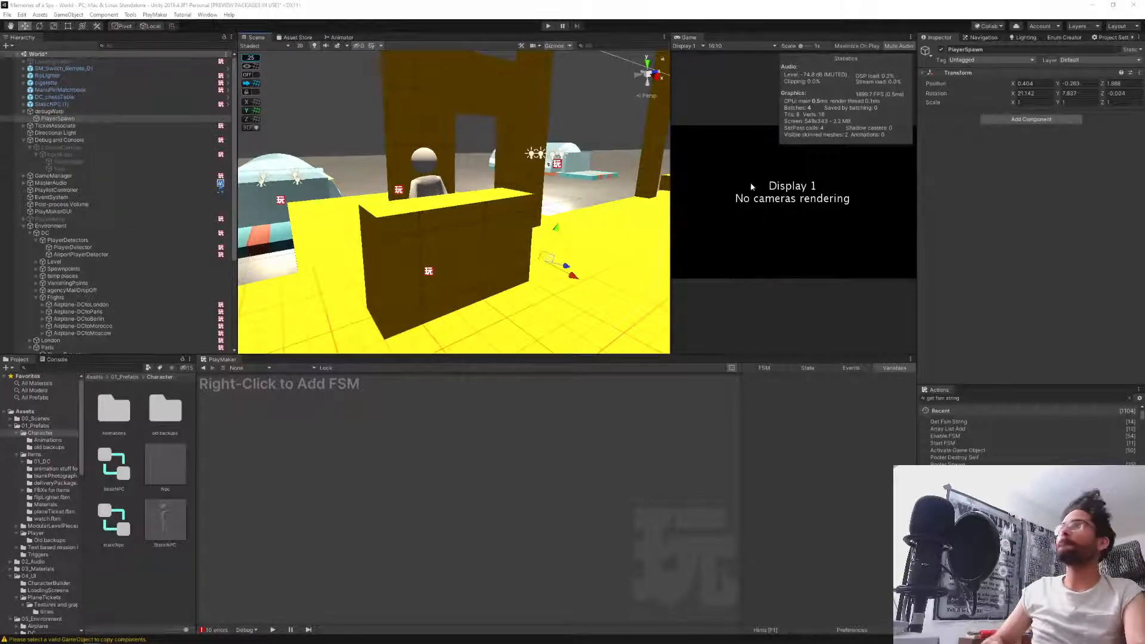
pyautogui.click(24, 112)
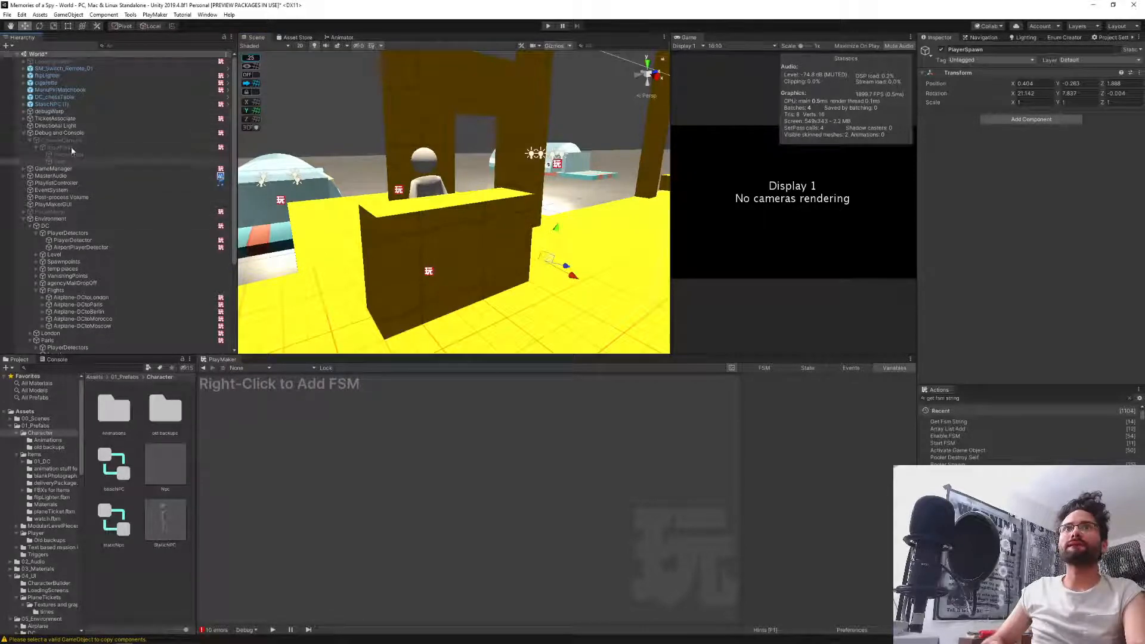
# Collapse Debug and Console, open the planeTicket prefab from the Items folder for editing and select its root object.
pyautogui.click(24, 133)
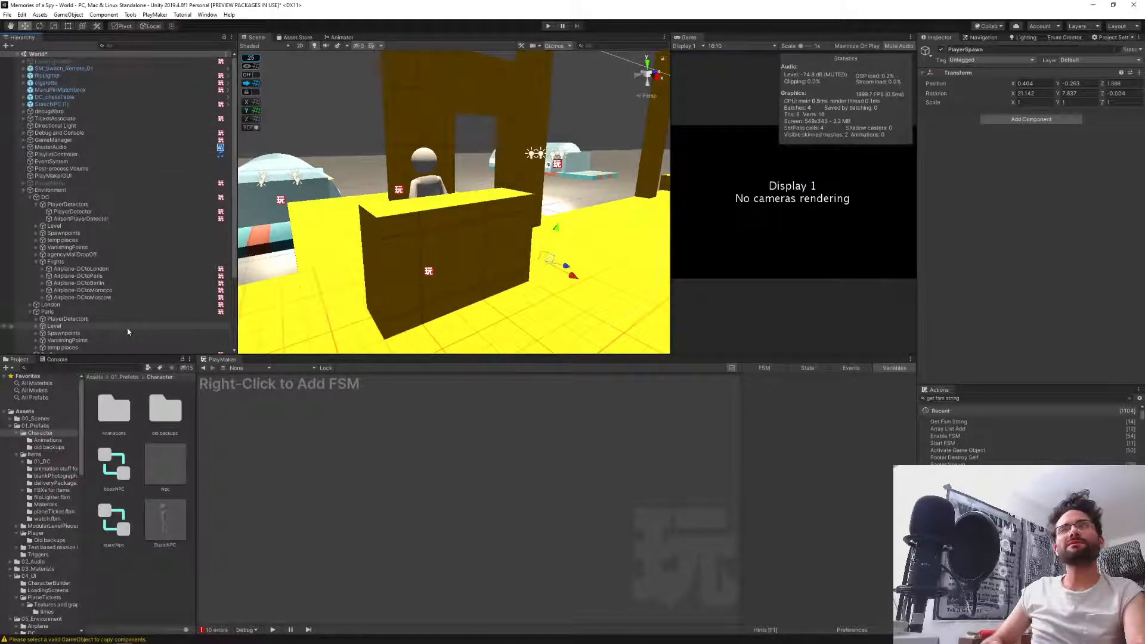
pyautogui.scroll(-5, 127, 332)
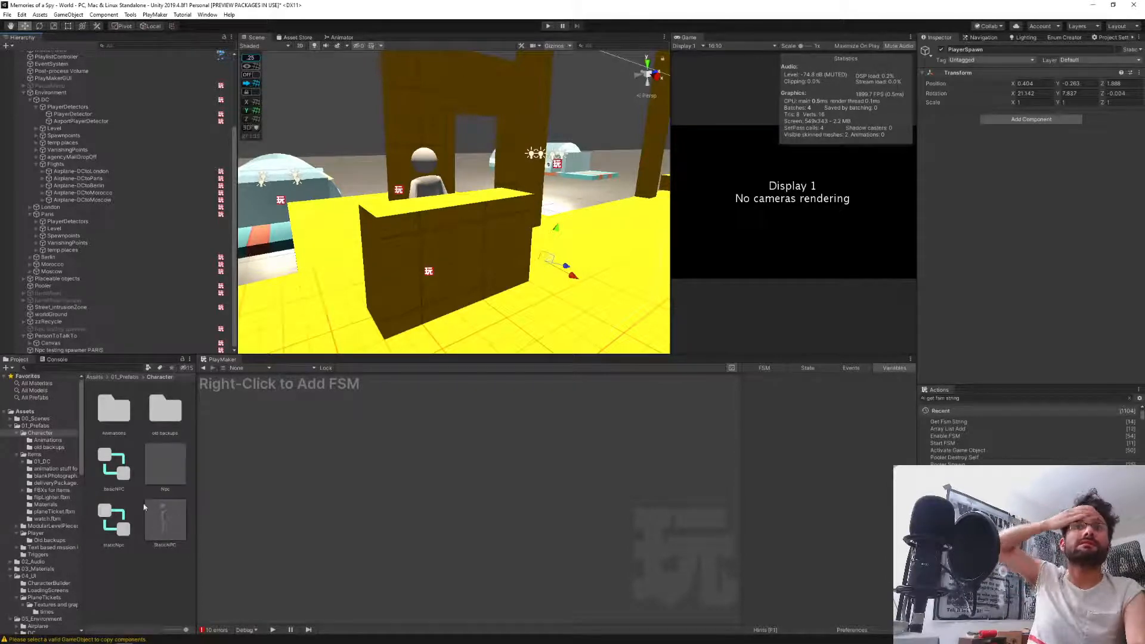
pyautogui.click(33, 454)
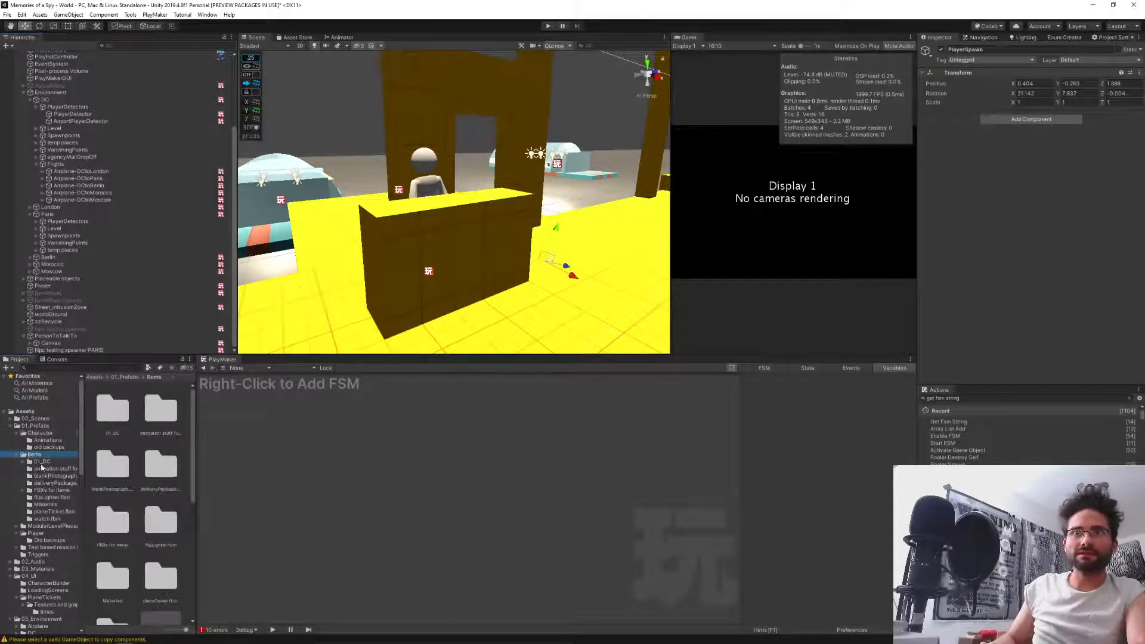
pyautogui.scroll(-5, 161, 525)
pyautogui.click(115, 537)
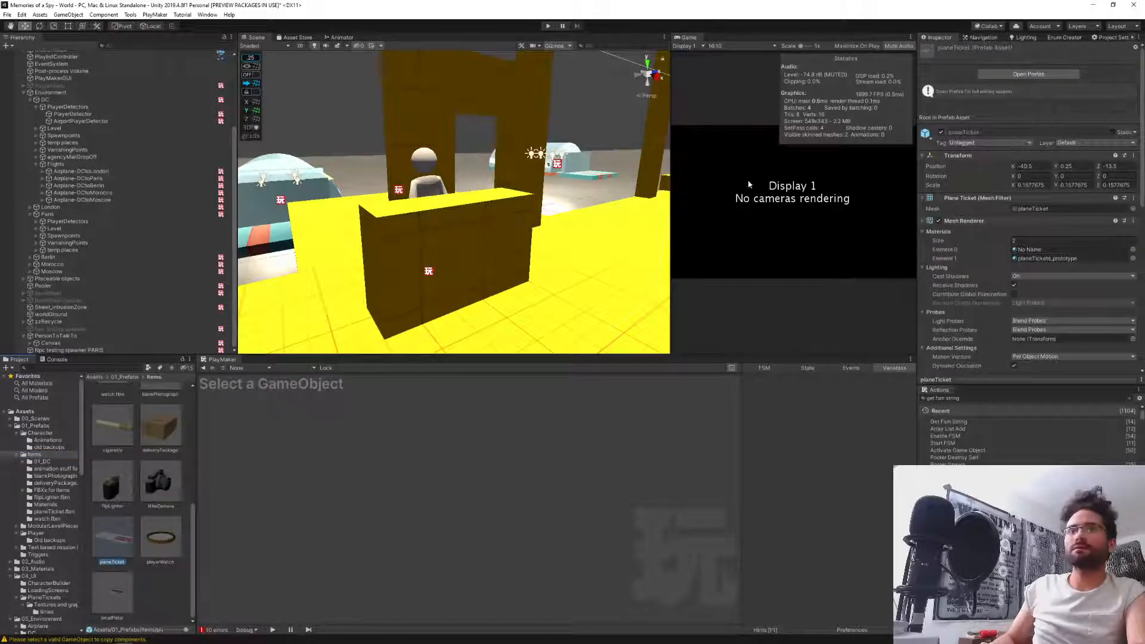
pyautogui.doubleClick(101, 534)
pyautogui.click(46, 89)
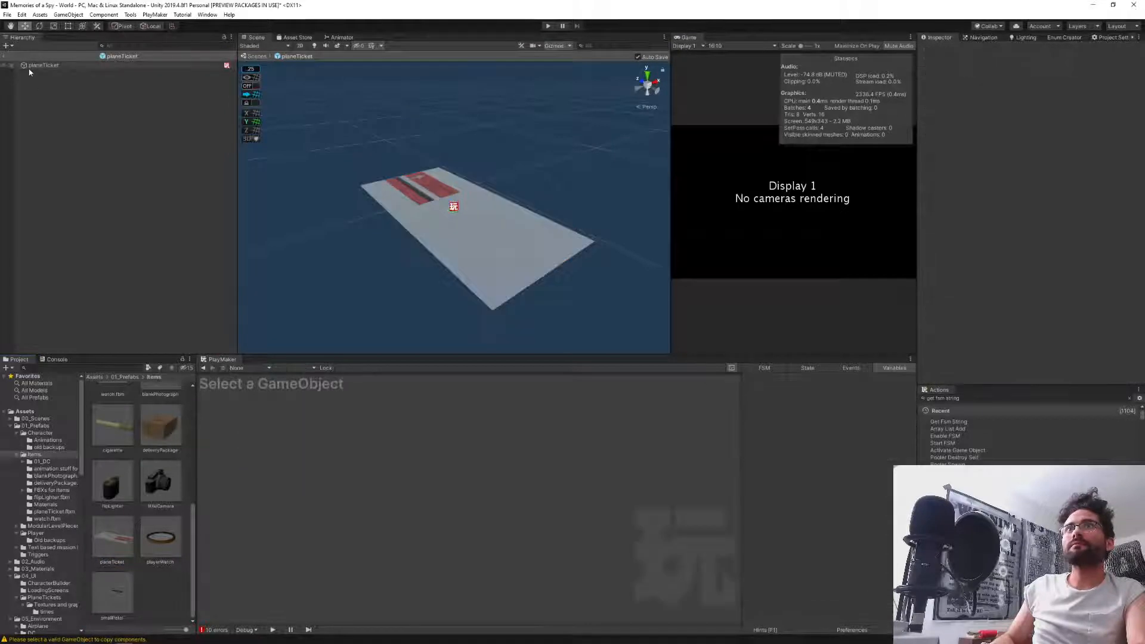
pyautogui.click(31, 66)
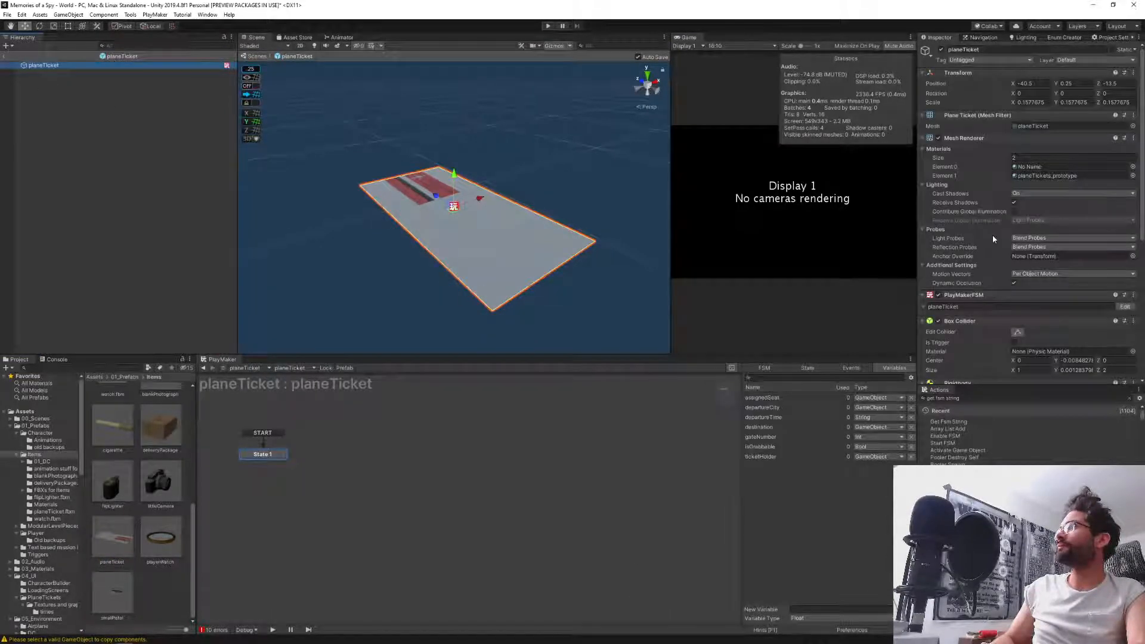
# Set the Y size of planeTicket's Box Collider to 0.025 and return to the World scene.
pyautogui.scroll(-8, 992, 234)
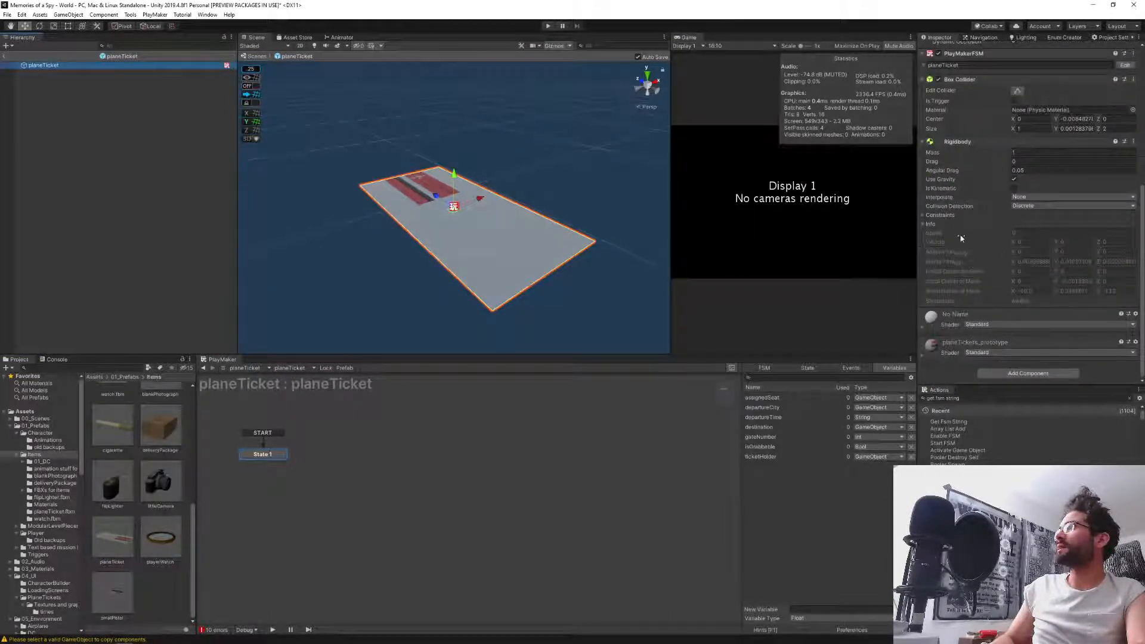
pyautogui.scroll(8, 981, 245)
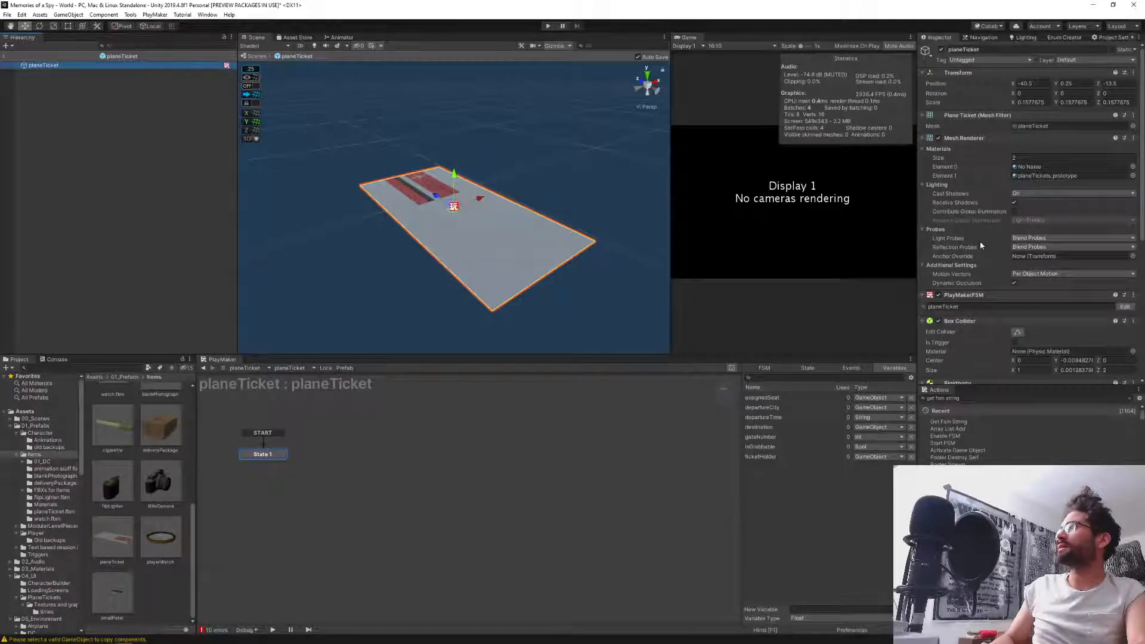
pyautogui.scroll(-8, 979, 241)
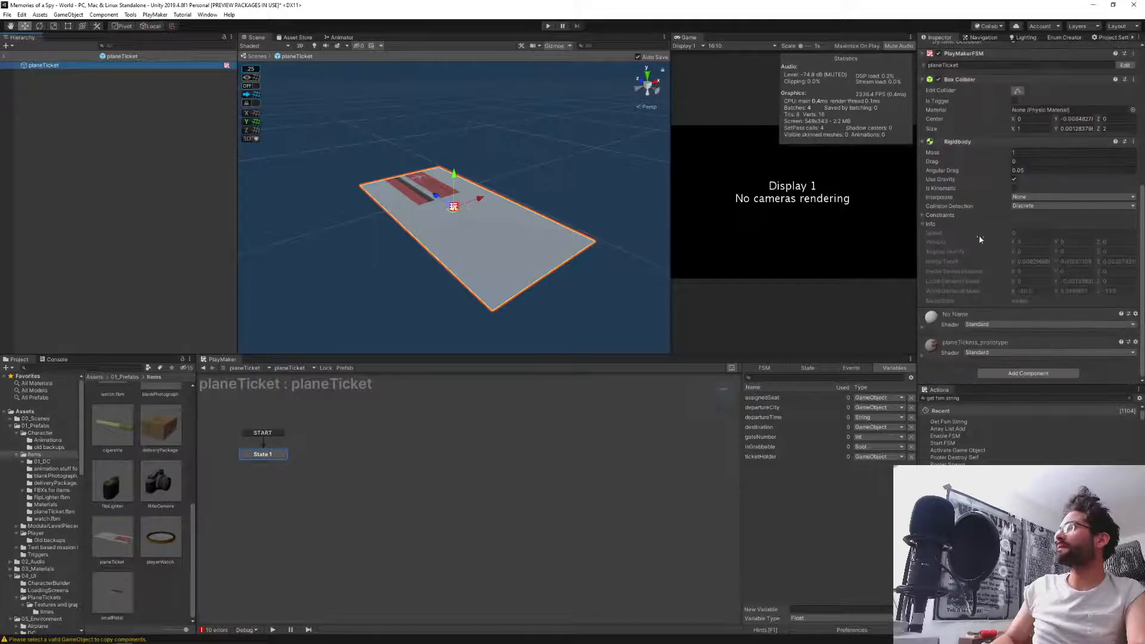
pyautogui.moveTo(453, 229); pyautogui.dragTo(450, 231, button='right')
pyautogui.moveTo(450, 230); pyautogui.dragTo(472, 126, button='middle')
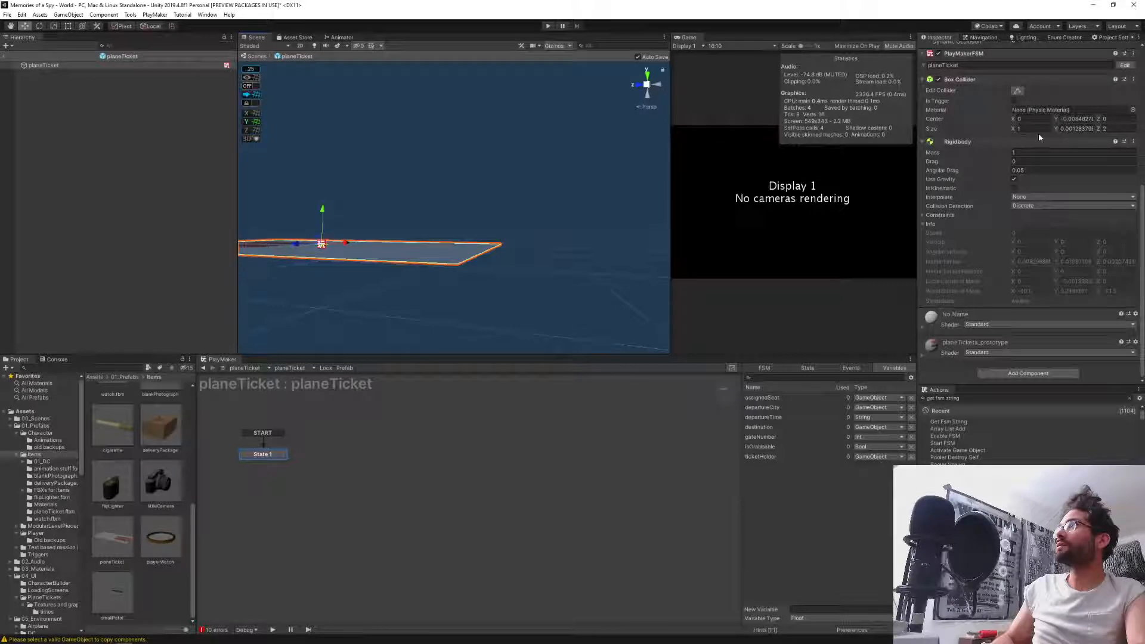
pyautogui.click(1061, 129)
pyautogui.write('0.13')
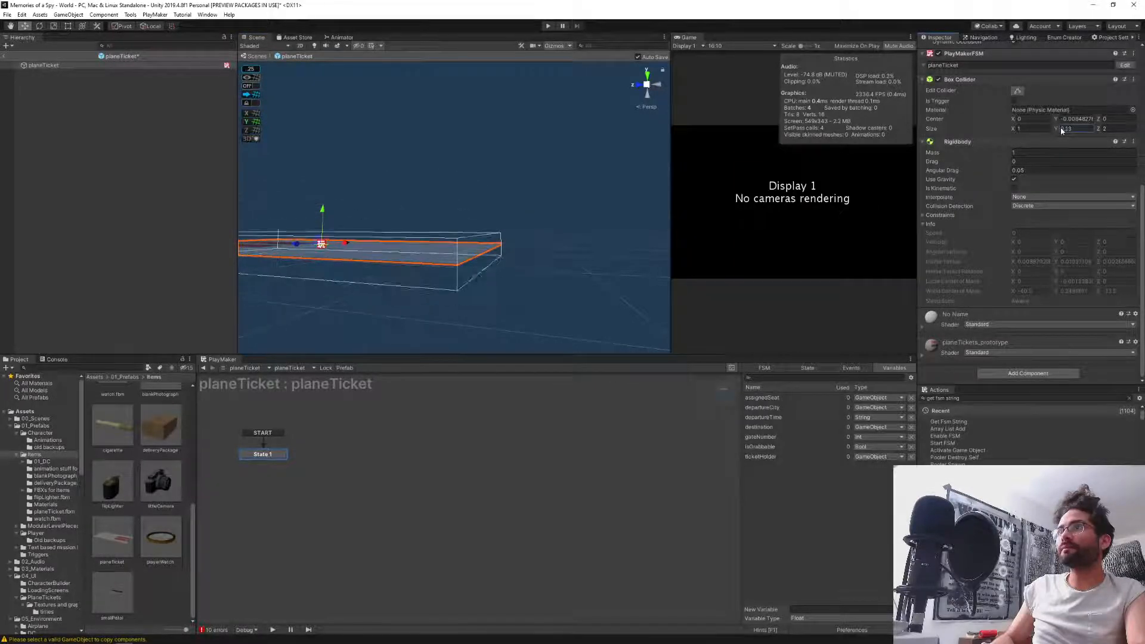
pyautogui.moveTo(1060, 128); pyautogui.dragTo(1058, 127)
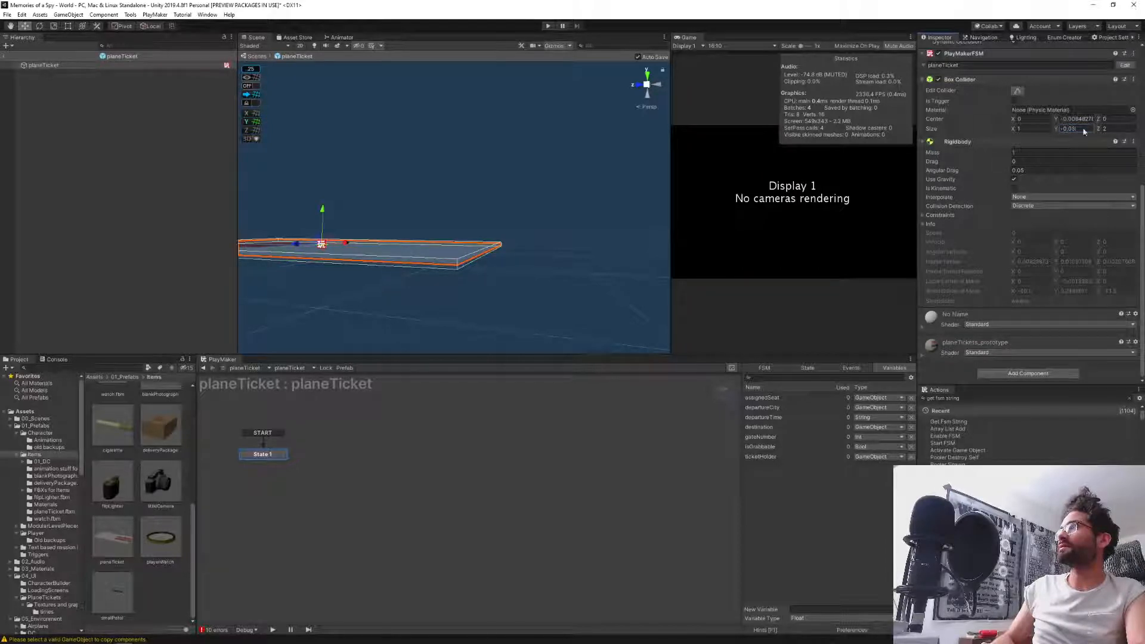
pyautogui.click(1068, 128)
pyautogui.write('0.025')
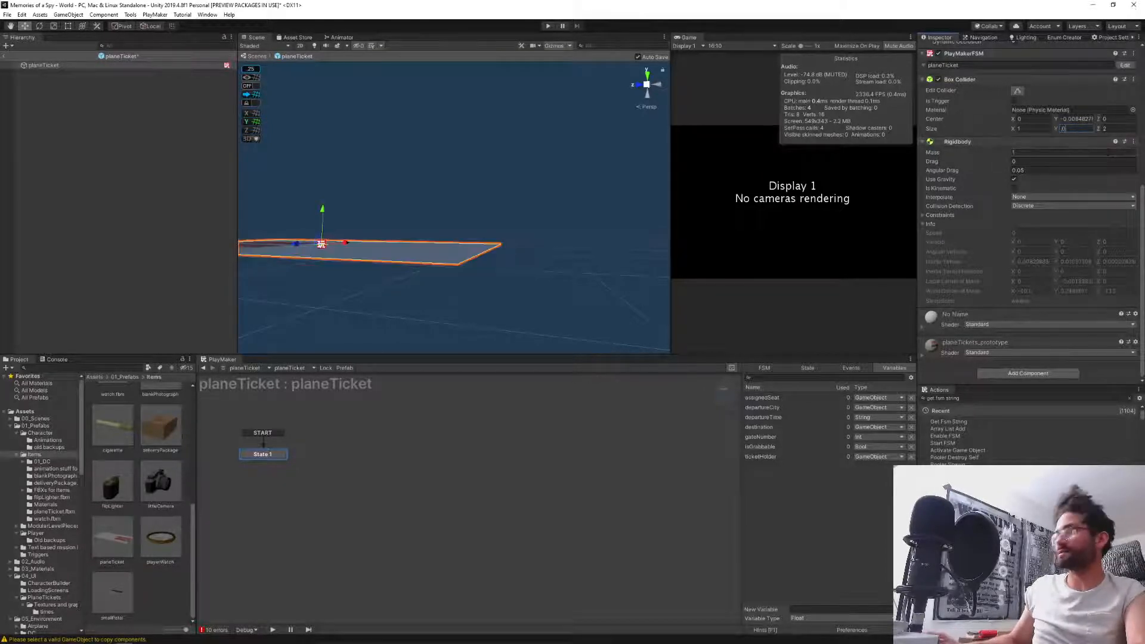
pyautogui.press('Return')
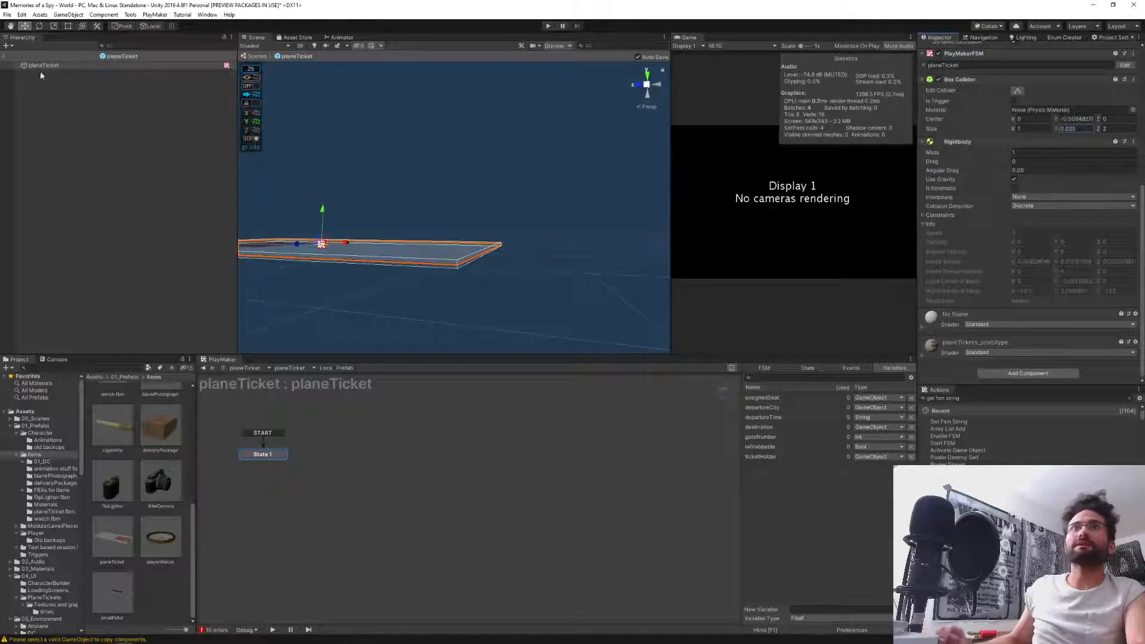
pyautogui.click(6, 58)
pyautogui.click(7, 55)
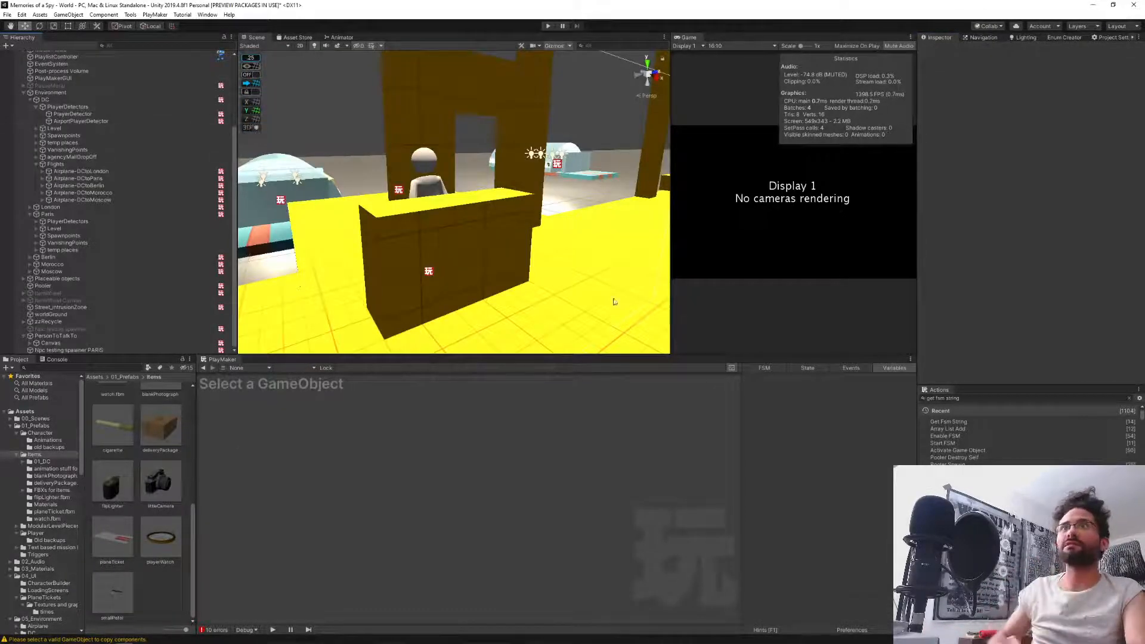
# Examine the components of the desk block in front of the NPC, and collapse DC's Level and PlayerDetectors groups.
pyautogui.click(426, 224)
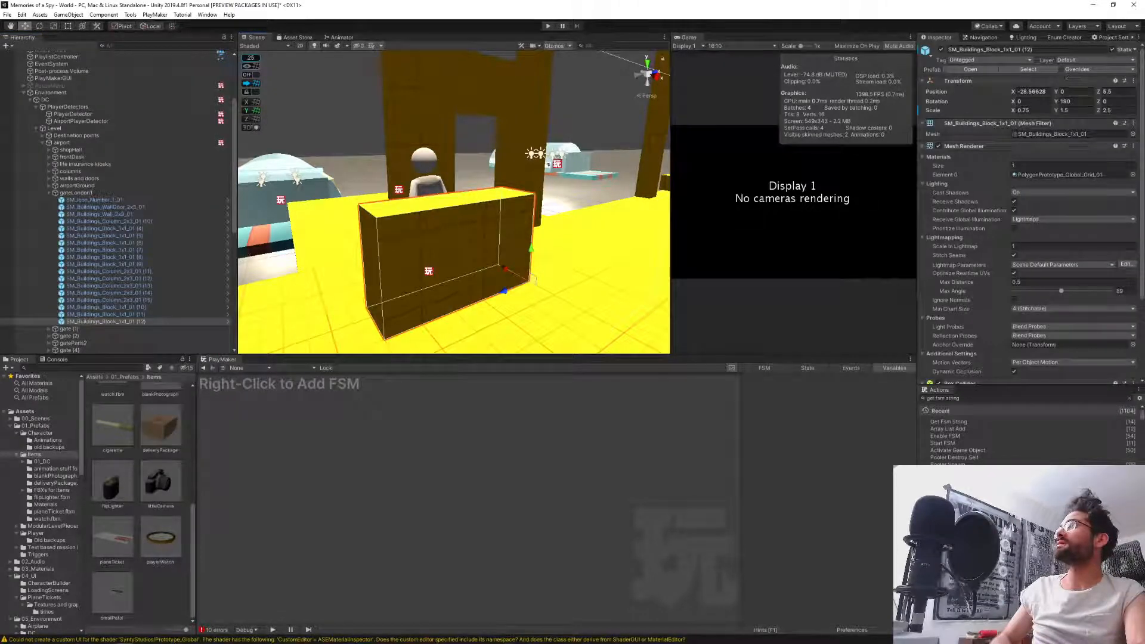
pyautogui.scroll(-3, 982, 239)
pyautogui.scroll(3, 981, 238)
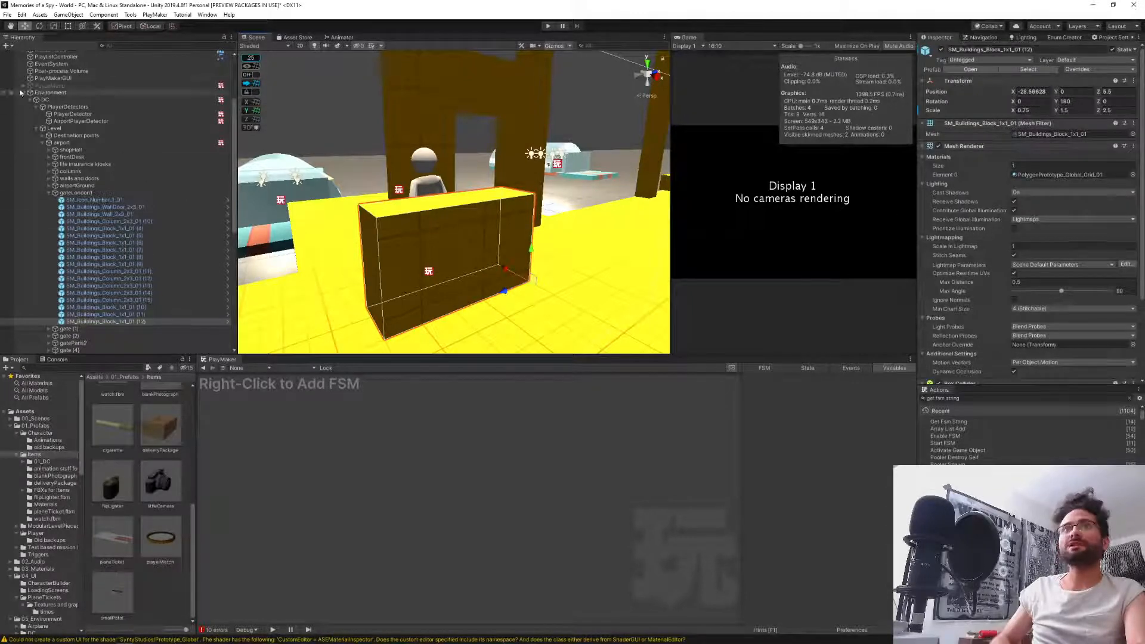
pyautogui.click(36, 128)
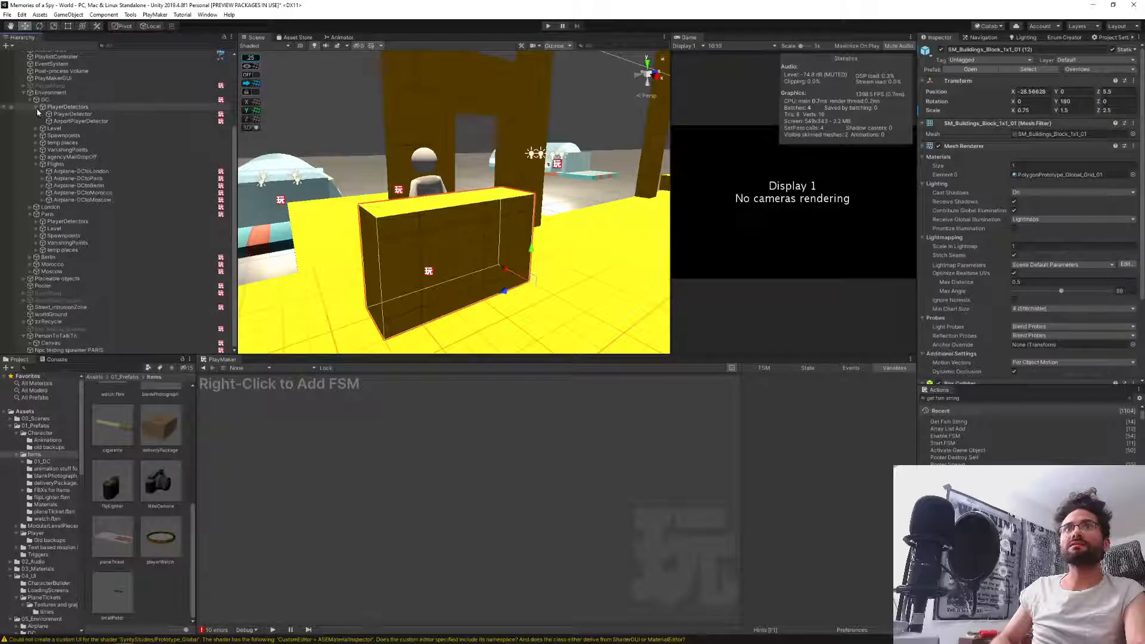
pyautogui.click(37, 109)
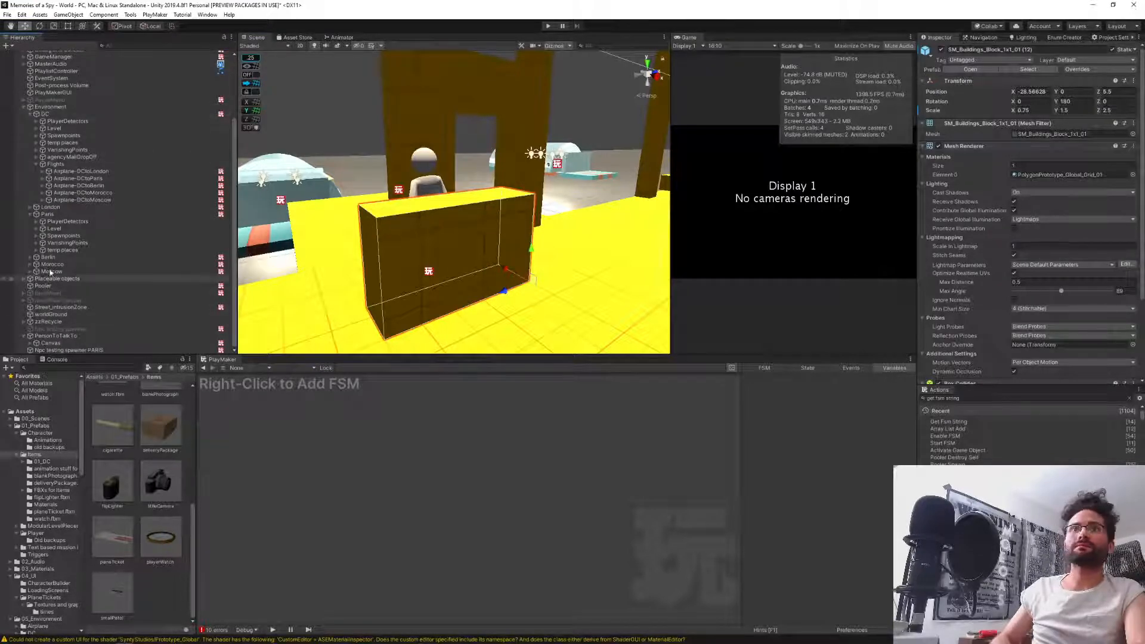
pyautogui.click(161, 598)
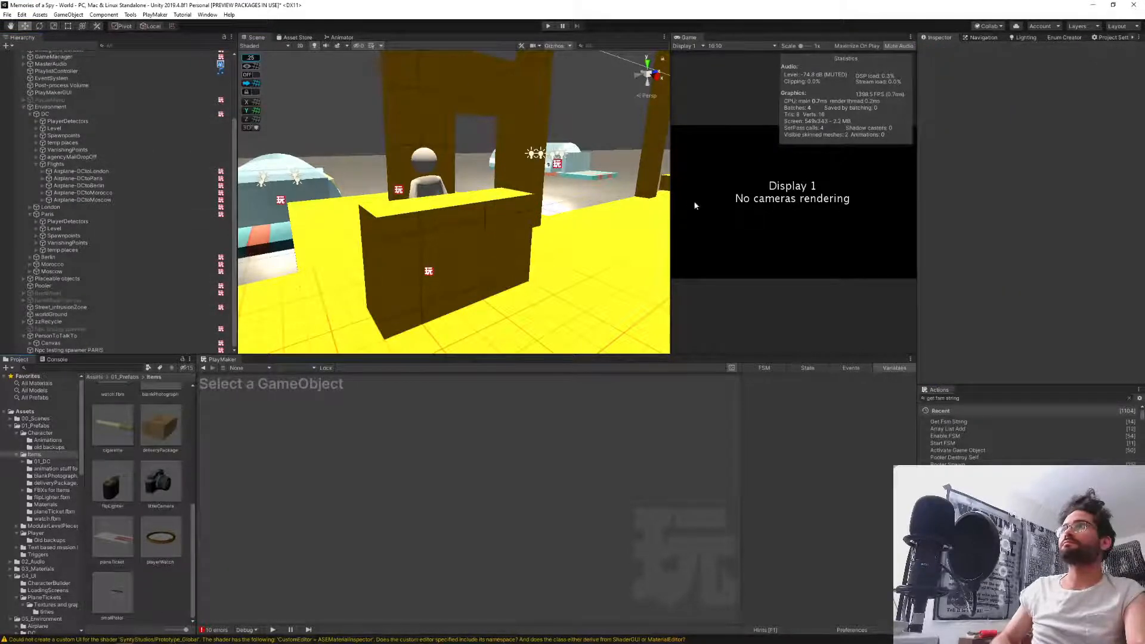
# Enlarge the Game view by narrowing the Scene view and reducing the height of the PlayMaker area.
pyautogui.moveTo(672, 196); pyautogui.dragTo(429, 185)
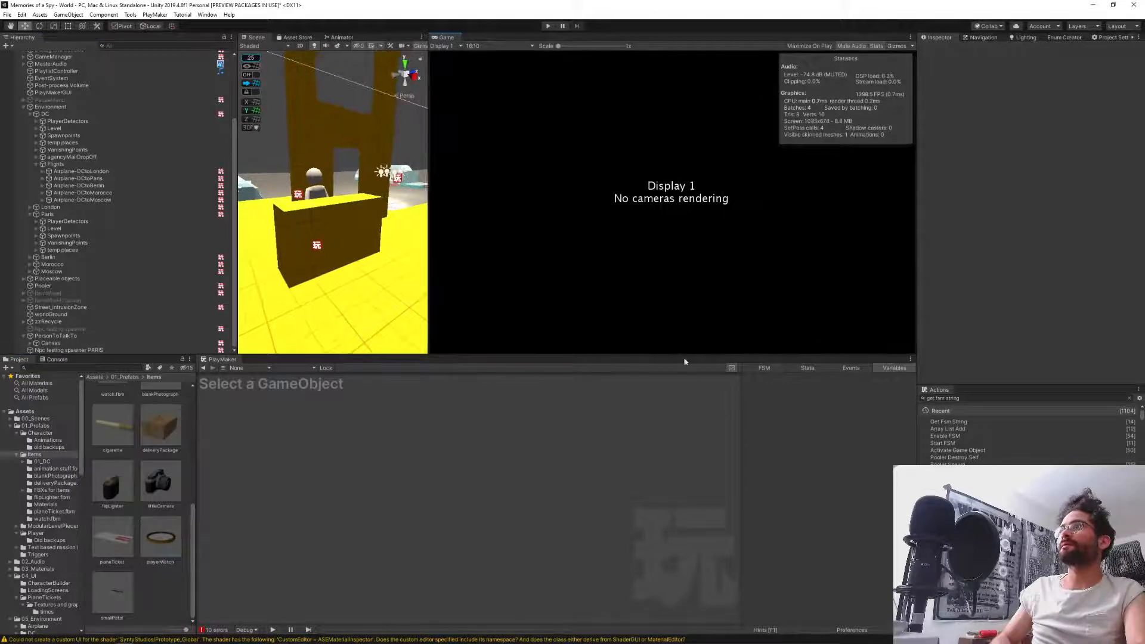
pyautogui.moveTo(684, 357); pyautogui.dragTo(536, 495)
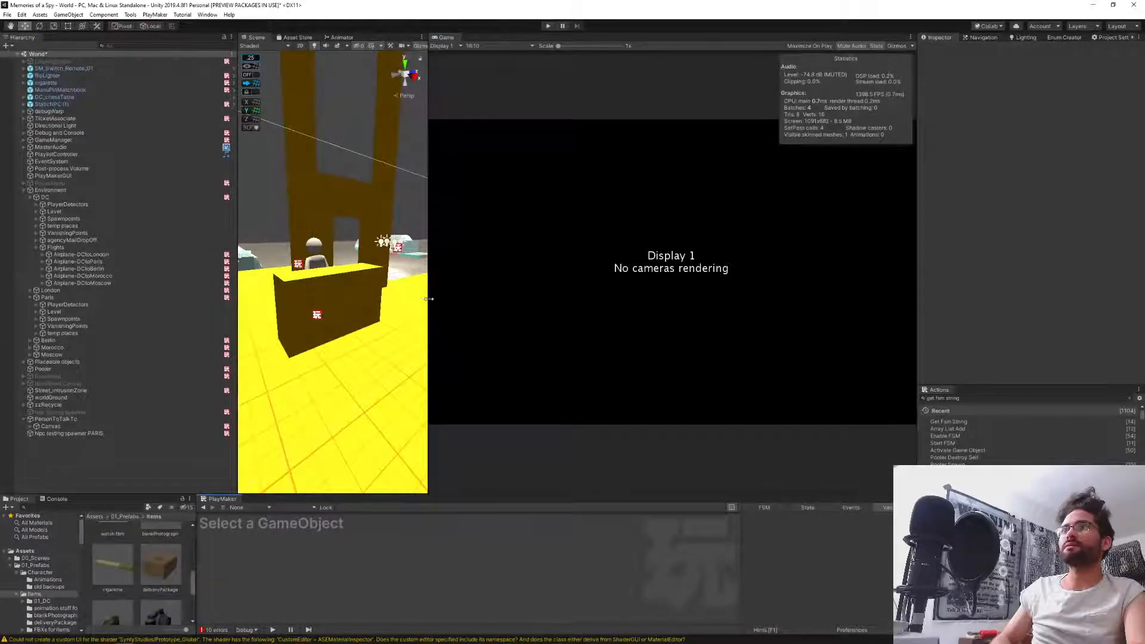
pyautogui.moveTo(428, 299); pyautogui.dragTo(329, 298)
# Start play mode and run playerWarp 6 in the debug console to warp the player to the desk.
pyautogui.click(545, 27)
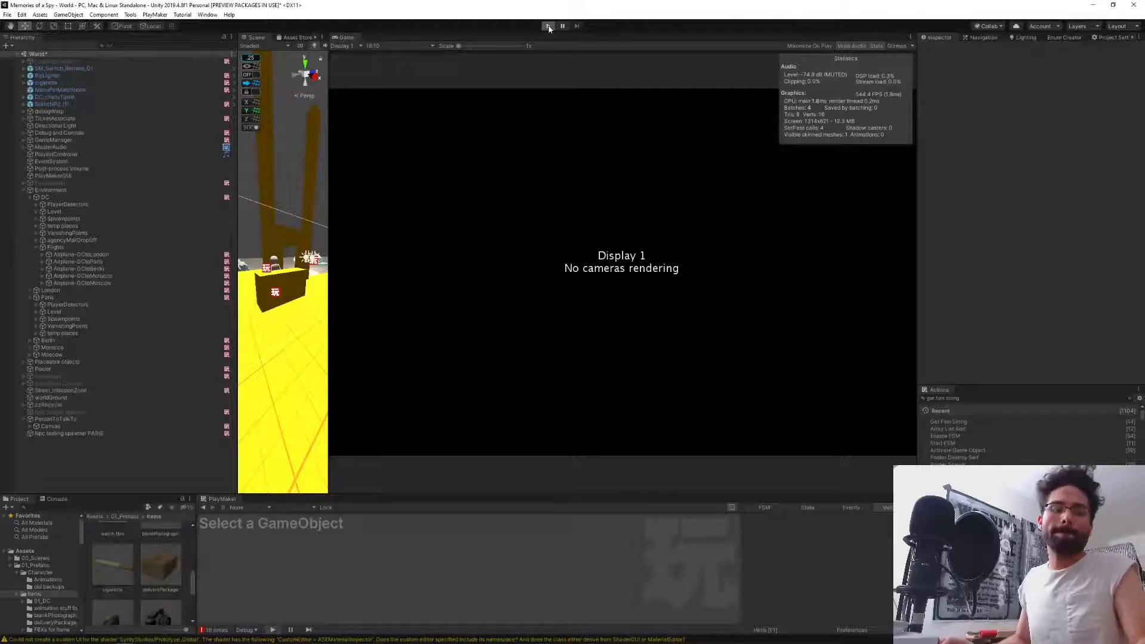
pyautogui.click(548, 27)
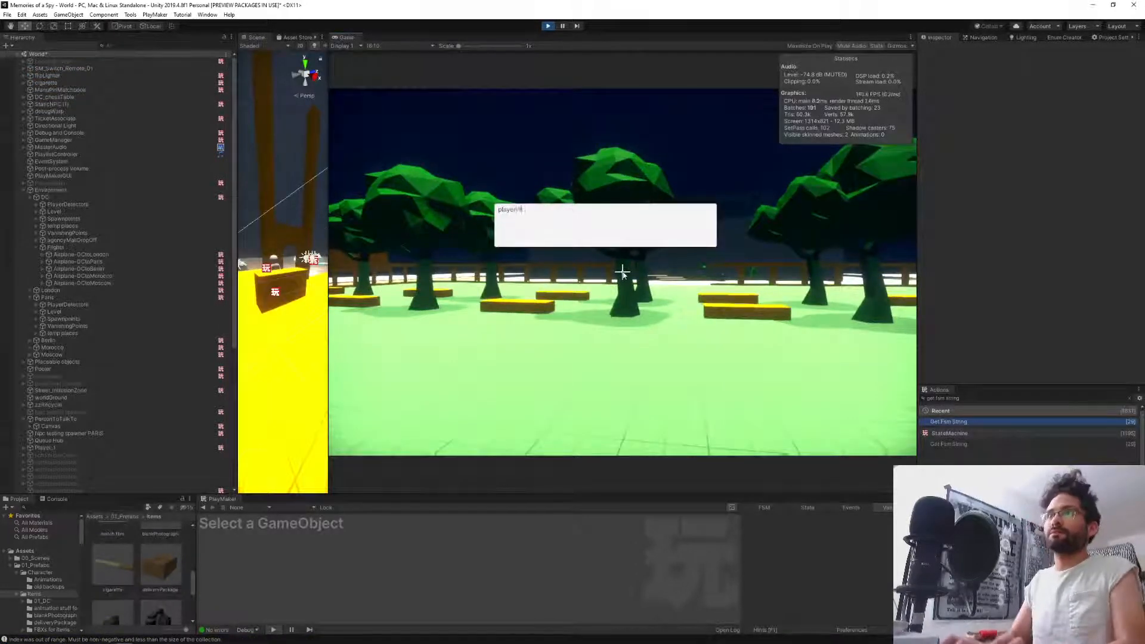
pyautogui.write('arp')
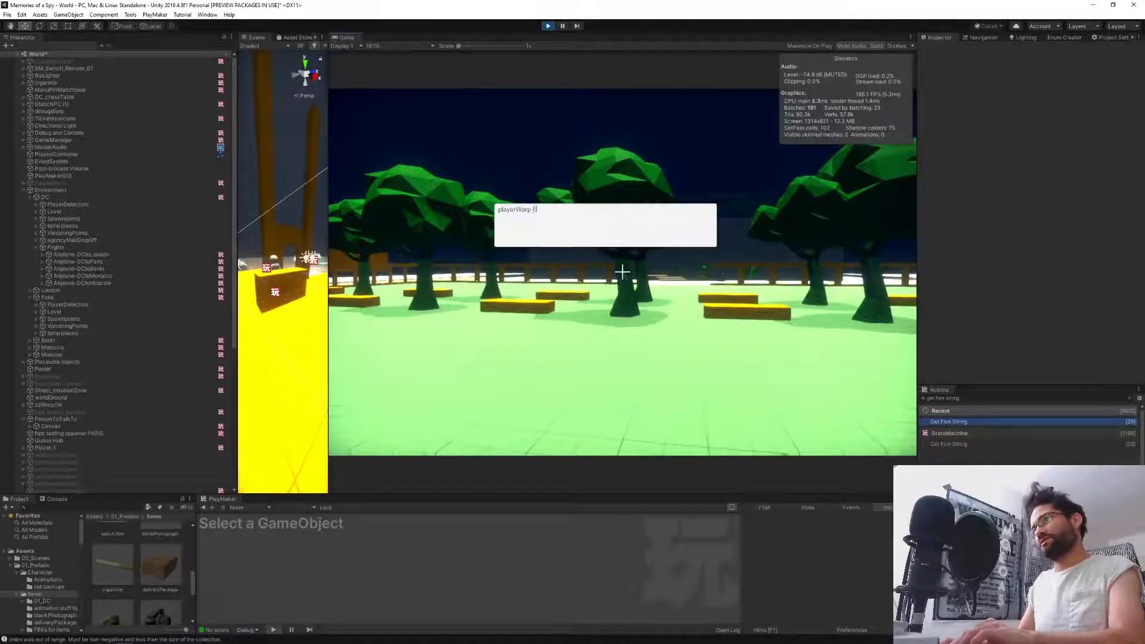
pyautogui.press('Return')
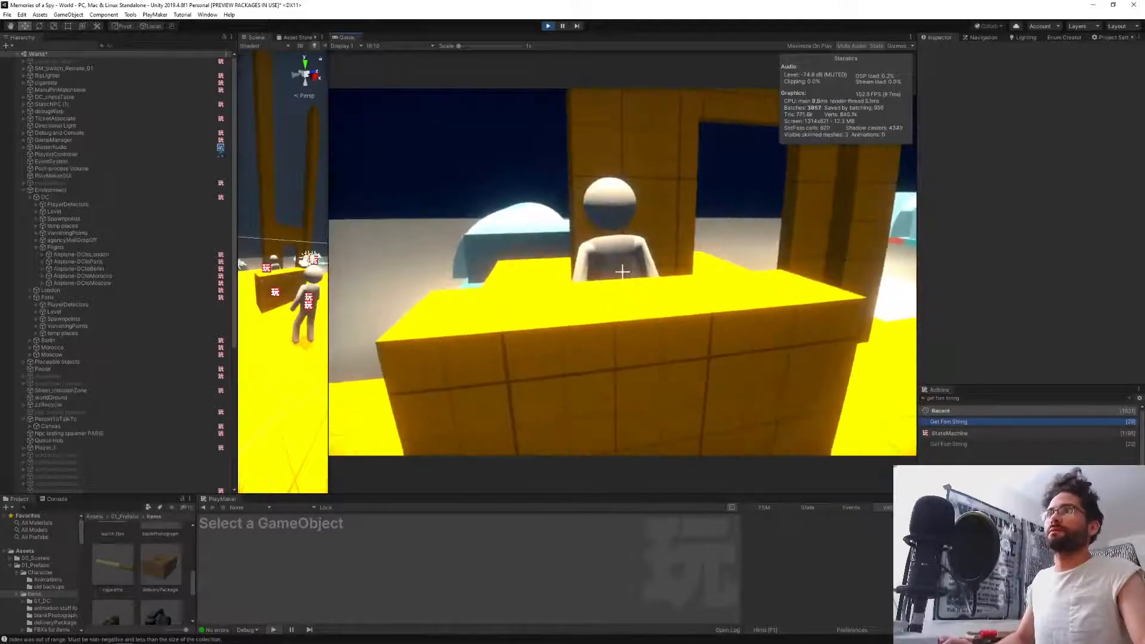
# Walk the player up to and around the NPC behind the desk and interact with it to open the Departures board.
pyautogui.press('w')
pyautogui.click(622, 272)
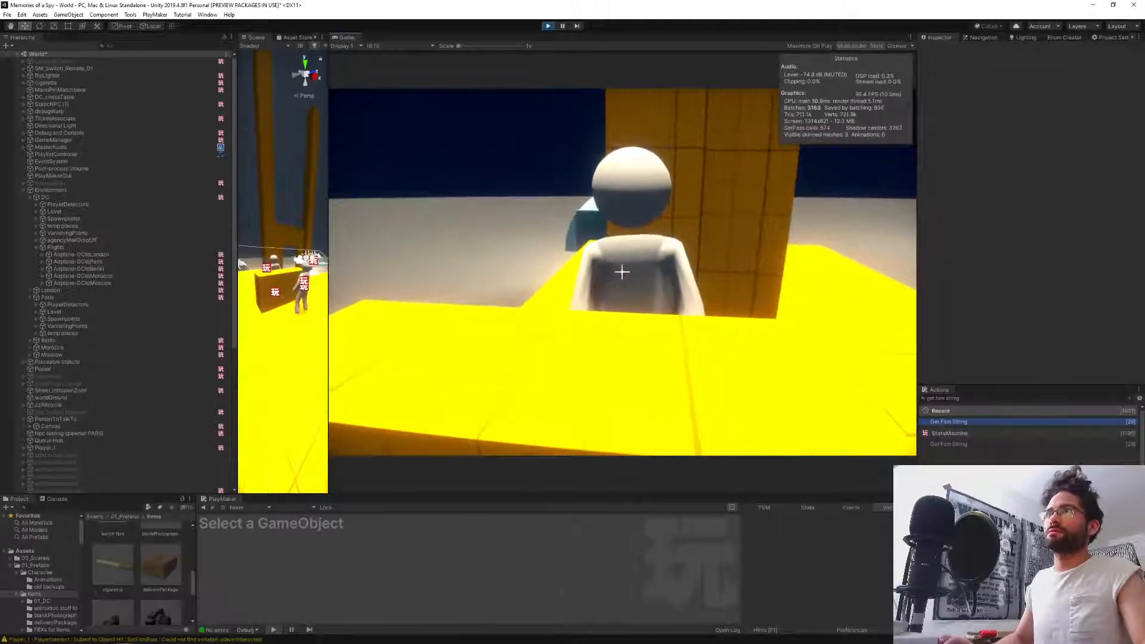
pyautogui.press('w')
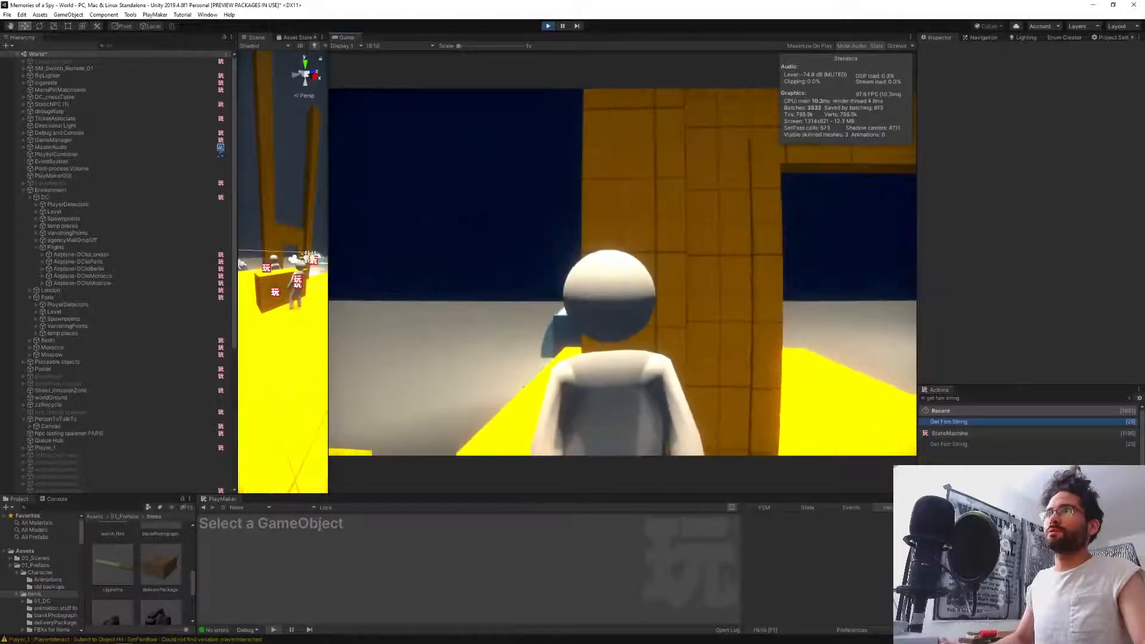
pyautogui.press('w')
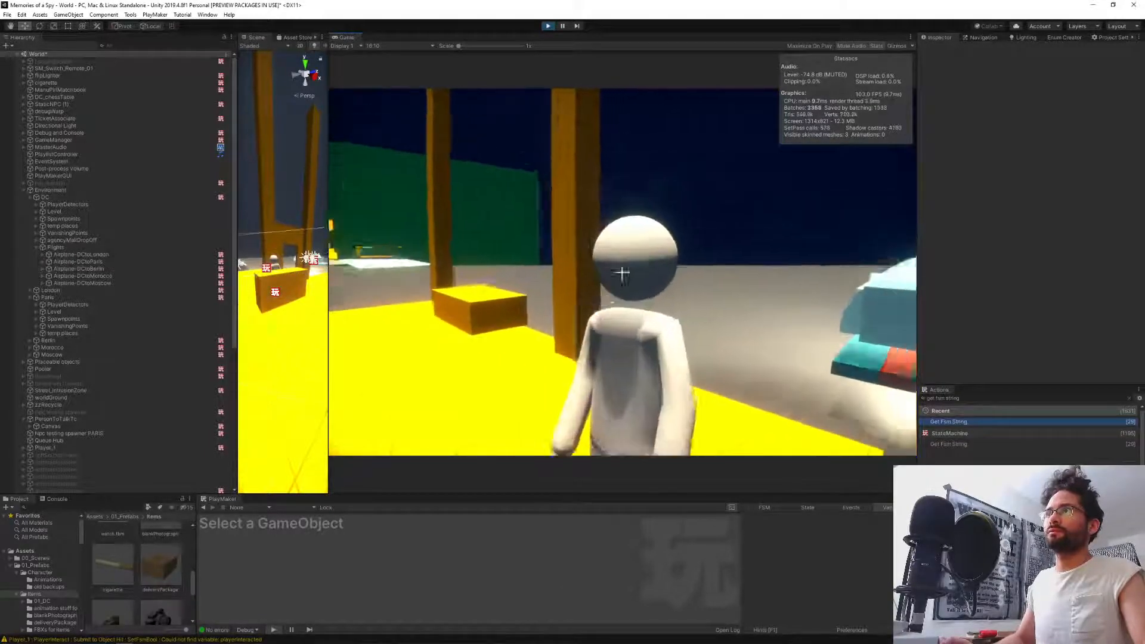
pyautogui.click(622, 272)
# Cycle the departure destination to Berlin with the 03:00 PM time and purchase the ticket.
pyautogui.click(566, 232)
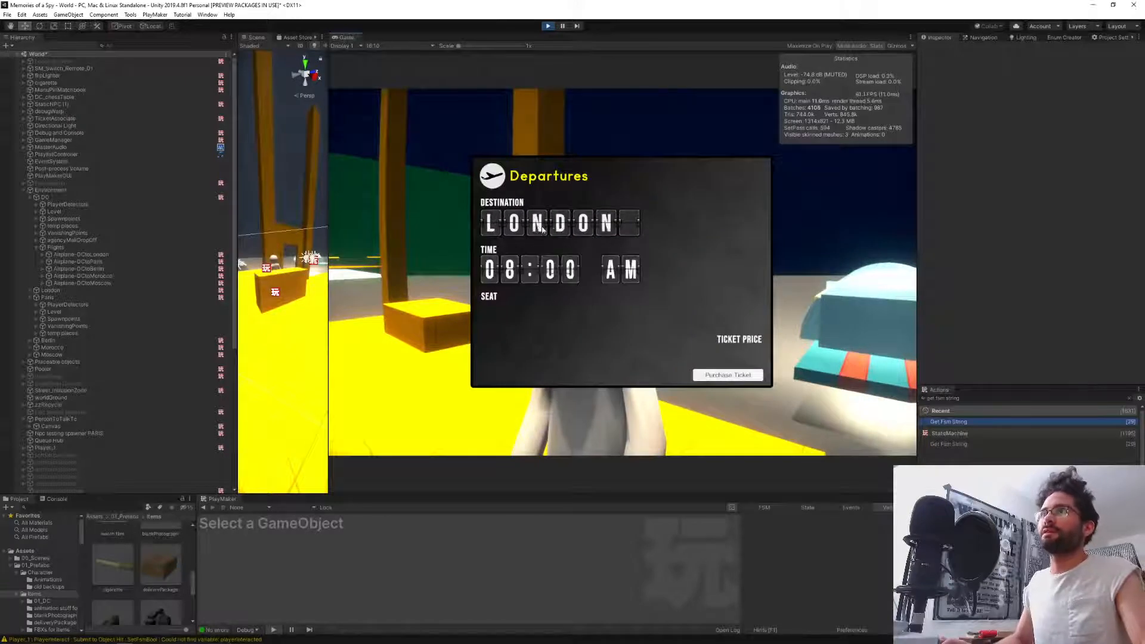
pyautogui.click(567, 234)
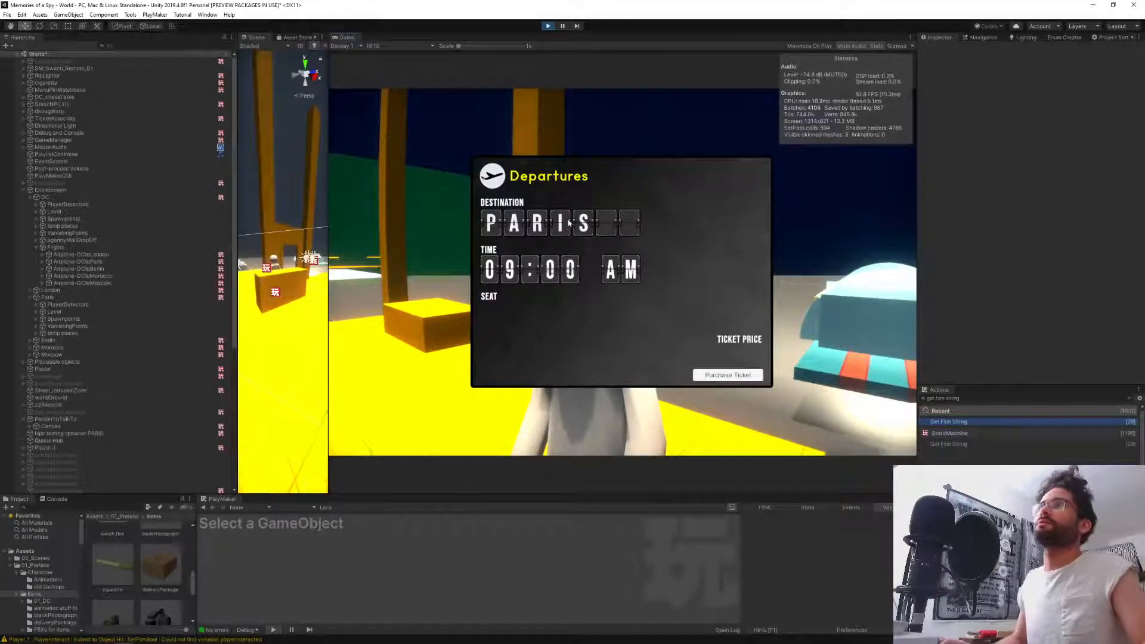
pyautogui.click(568, 222)
pyautogui.click(544, 268)
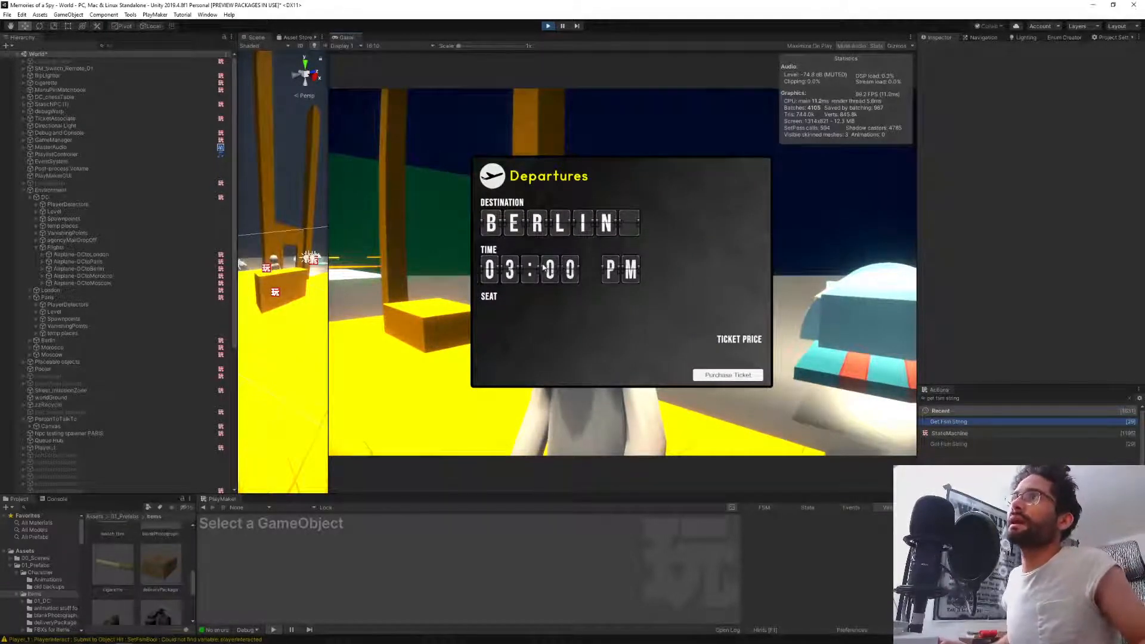
pyautogui.click(725, 377)
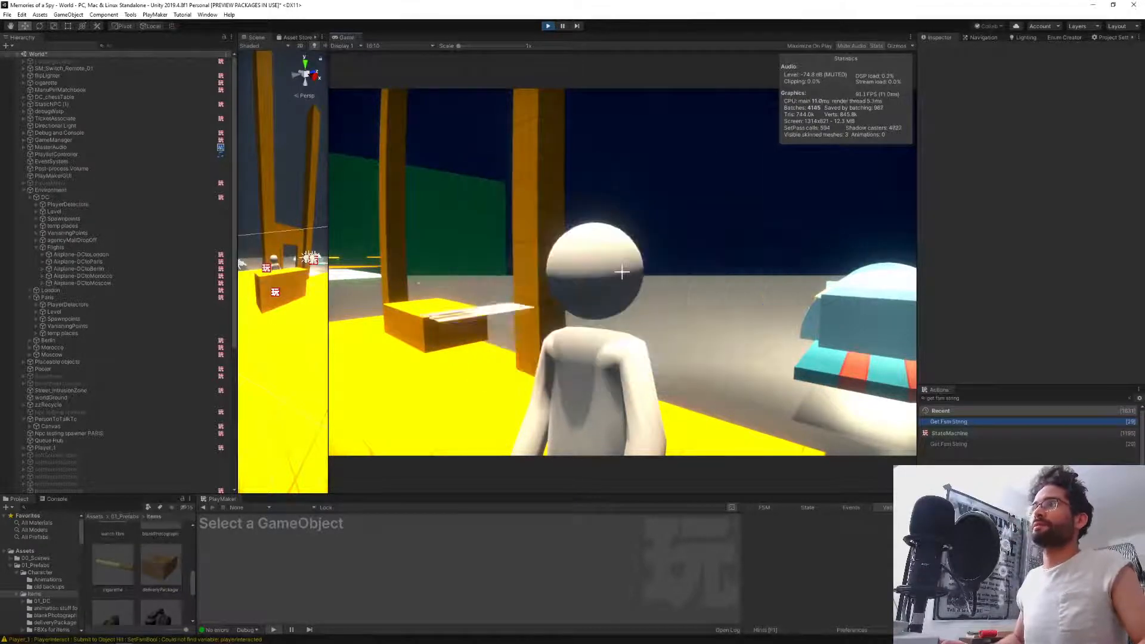
# Back the player away from the NPC and inspect the Box Collider of floor tile SM_Buildings_Floor_5x5_01 (71).
pyautogui.press('s')
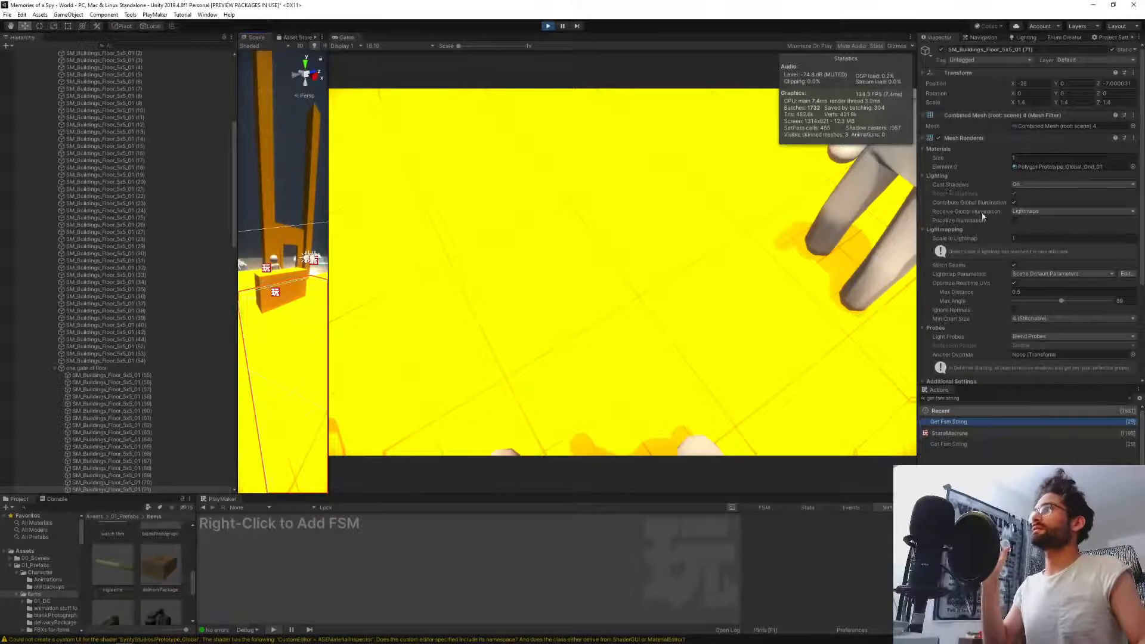
pyautogui.scroll(-5, 1006, 241)
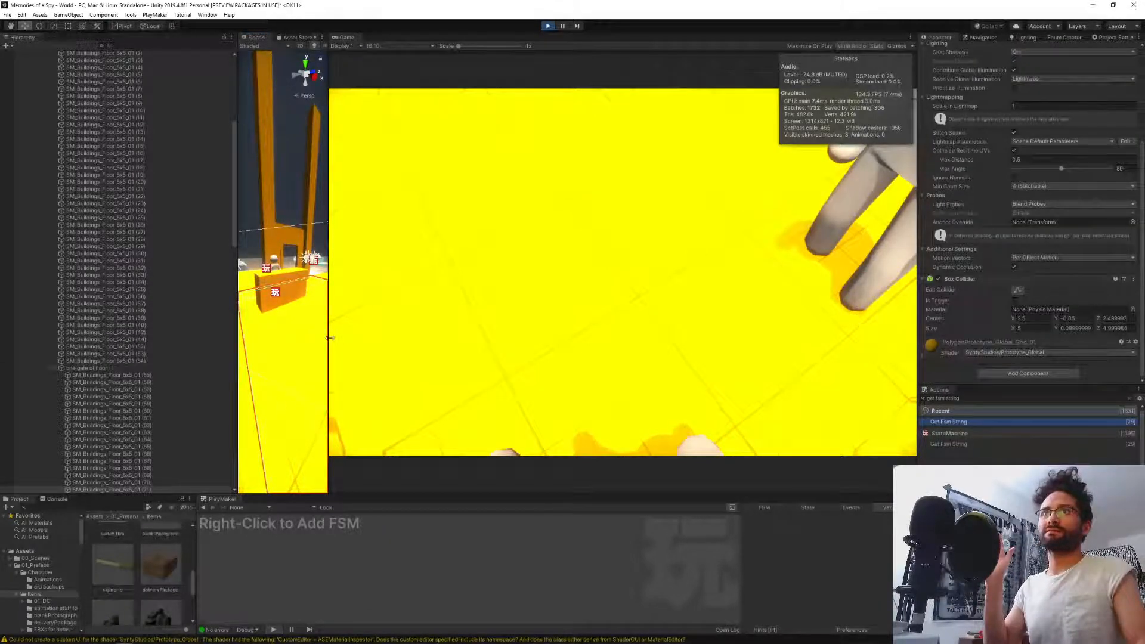
# Enlarge the scene view and inspect the Box Collider and Transform of the floor tile beneath the NPC.
pyautogui.moveTo(327, 337); pyautogui.dragTo(621, 337)
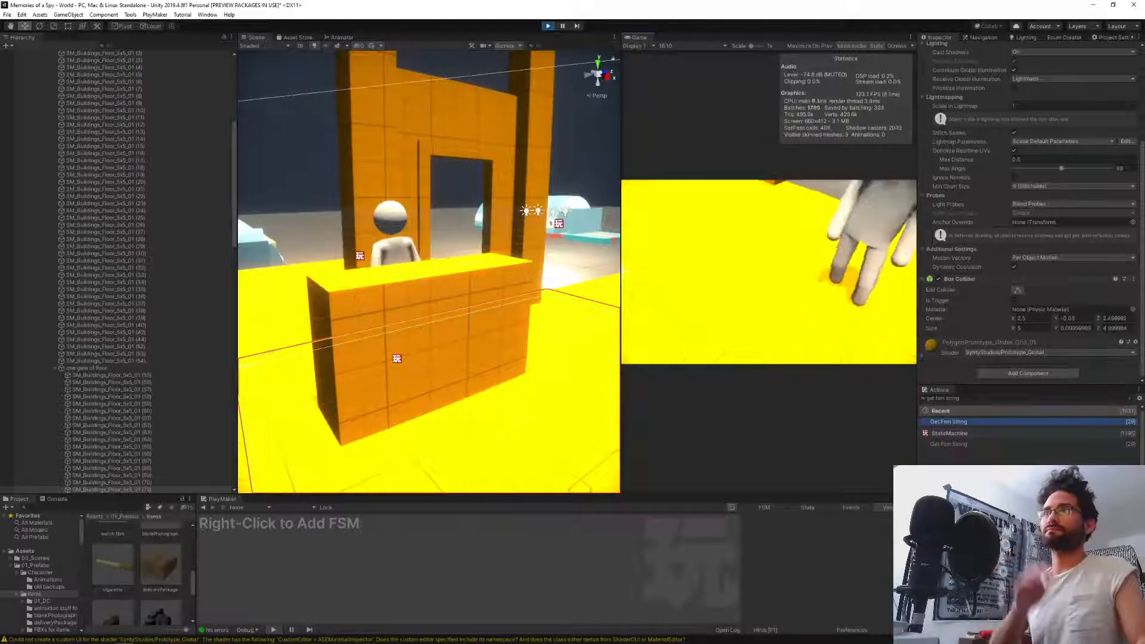
pyautogui.moveTo(441, 350); pyautogui.dragTo(242, 352, button='right')
pyautogui.click(342, 409)
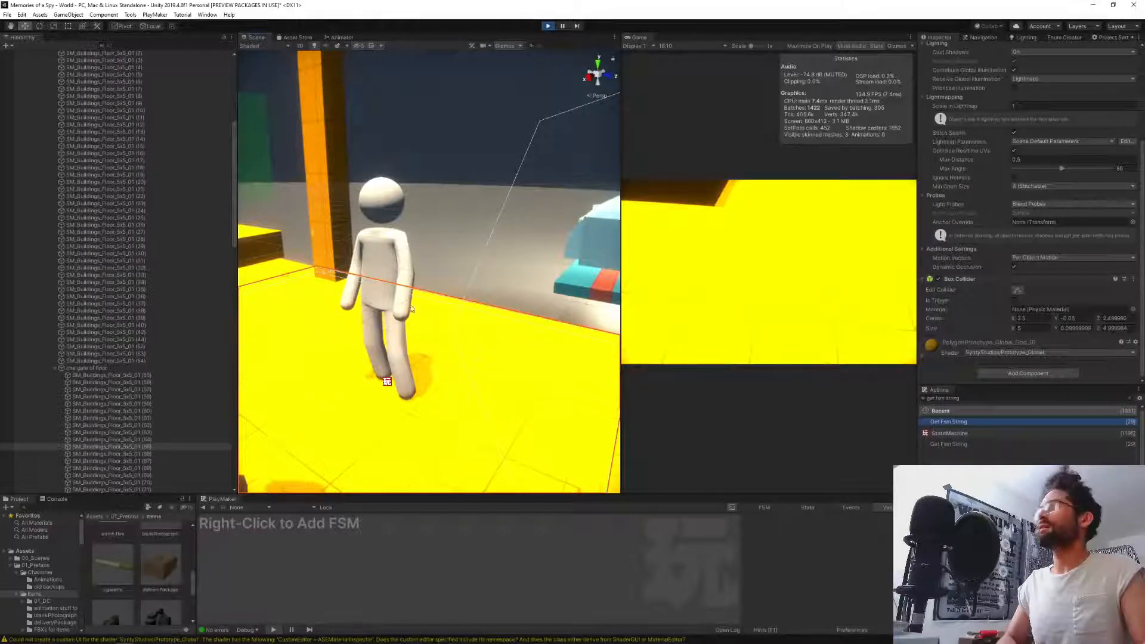
pyautogui.click(380, 406)
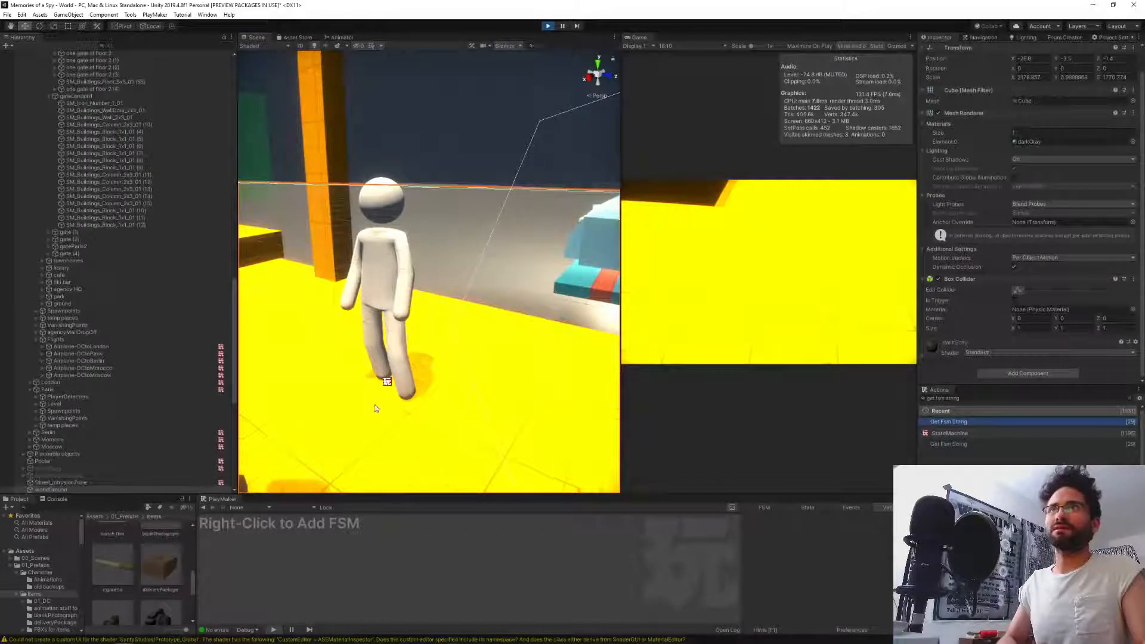
pyautogui.click(338, 402)
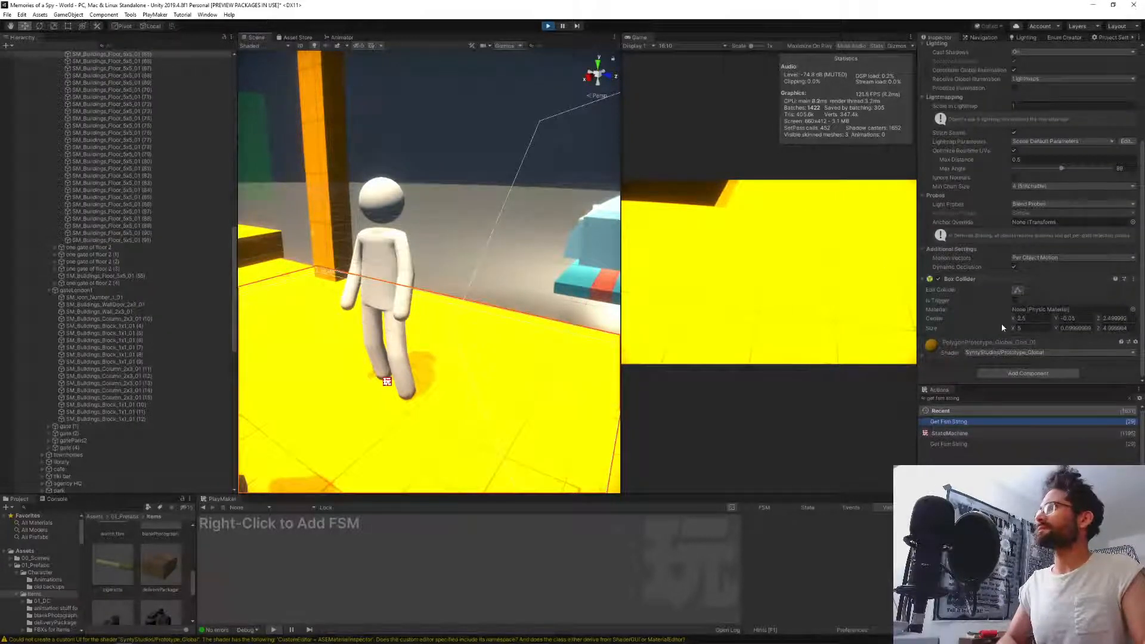
pyautogui.scroll(5, 1001, 325)
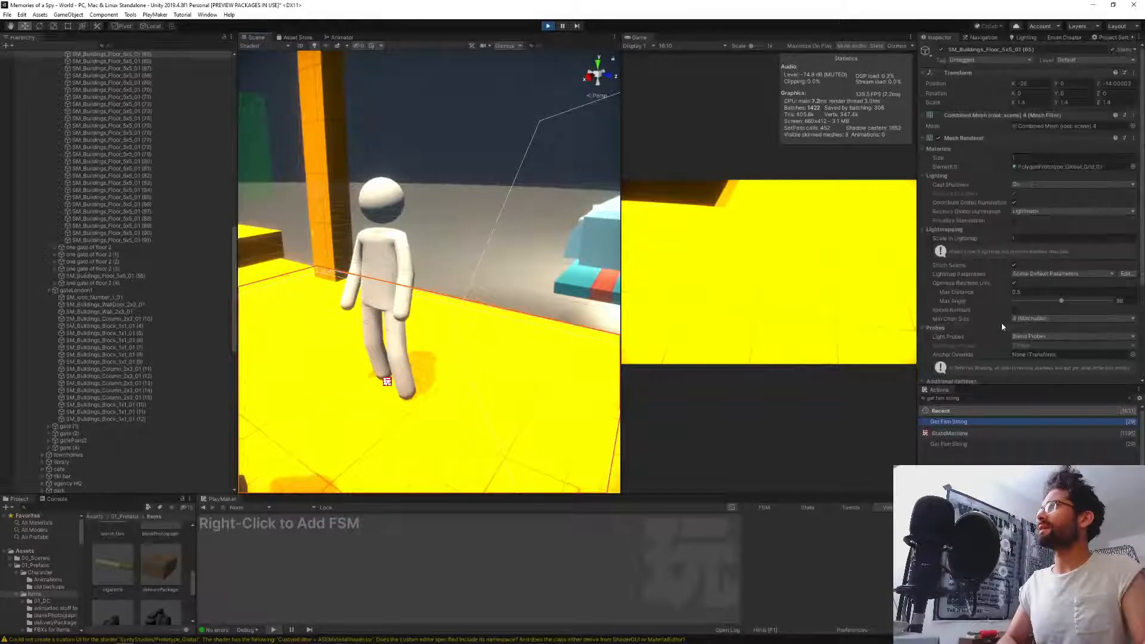
# Select the spawned planeTicket(Clone), review its Box Collider and Rigidbody, and frame it in the scene view.
pyautogui.scroll(-20, 149, 450)
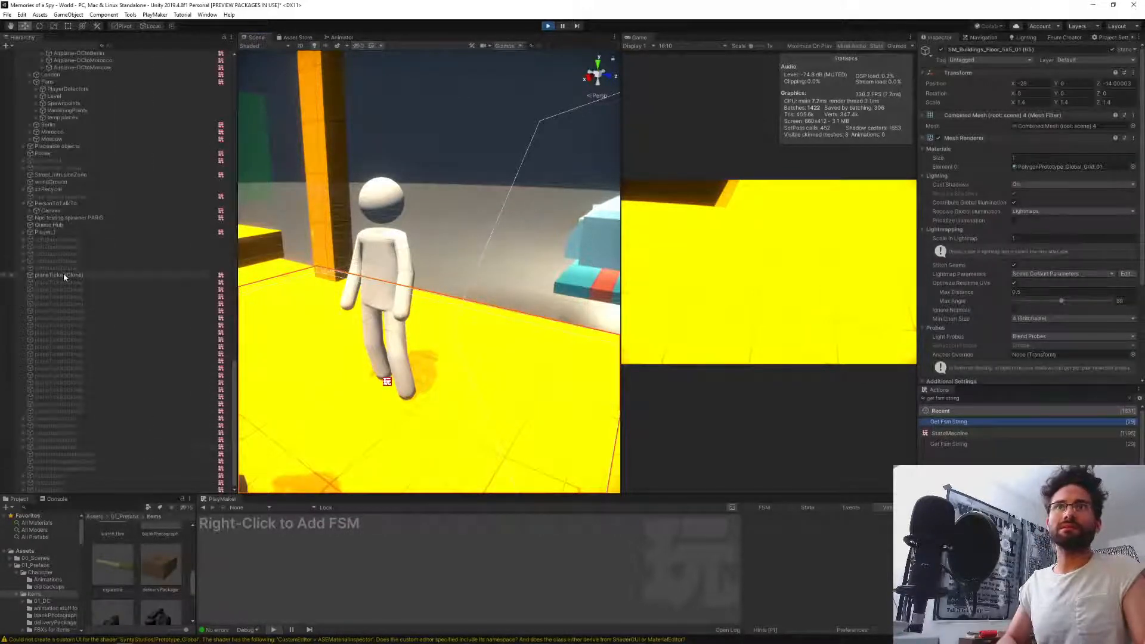
pyautogui.click(63, 274)
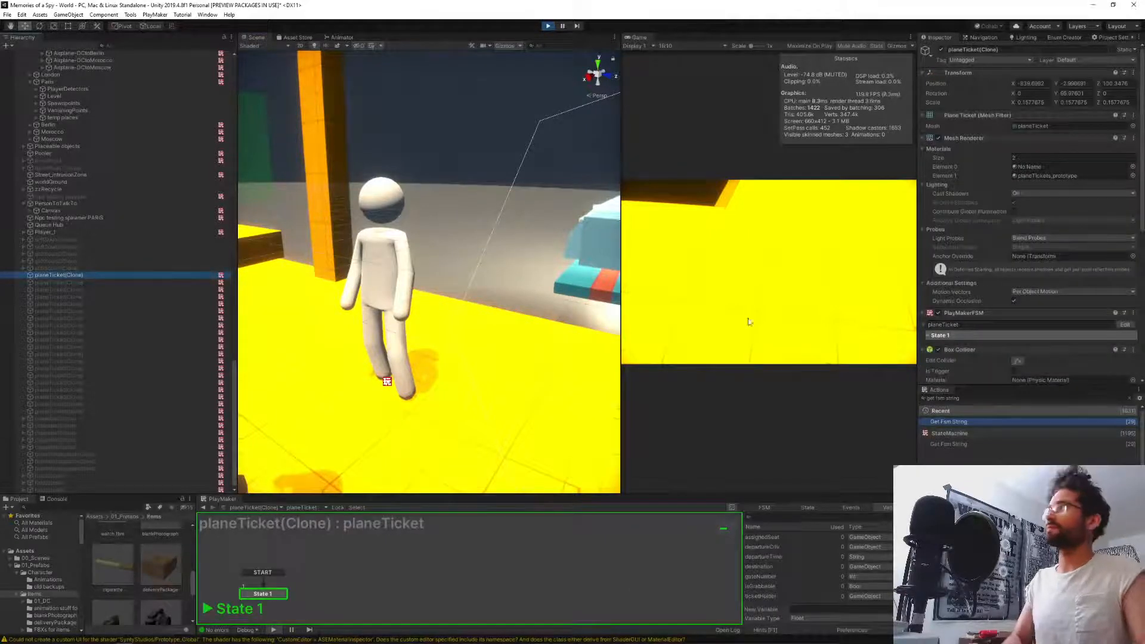
pyautogui.scroll(-4, 976, 134)
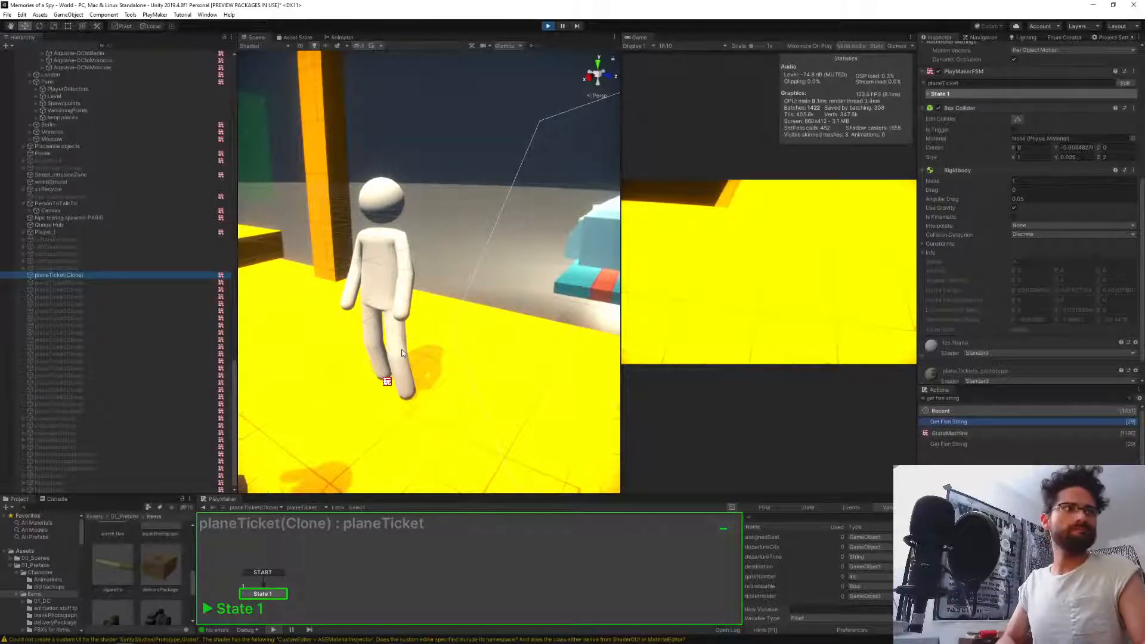
pyautogui.press('f')
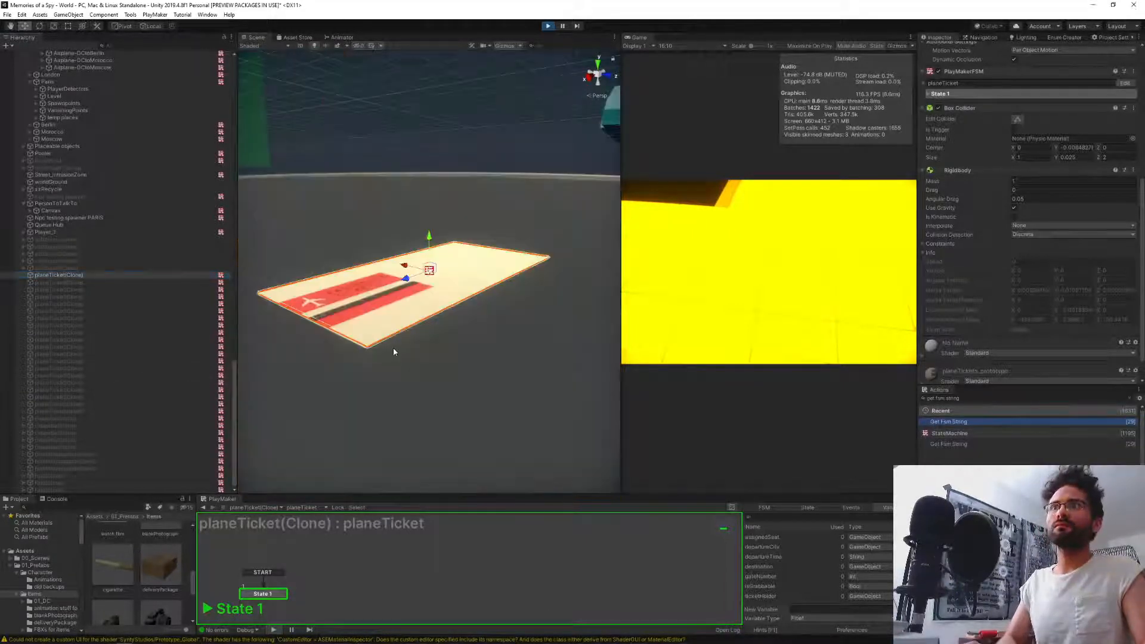
# Inspect the worldGround object's Box Collider and Transform, and check the airport floor tiles from underneath.
pyautogui.moveTo(393, 347); pyautogui.dragTo(290, 341, button='right')
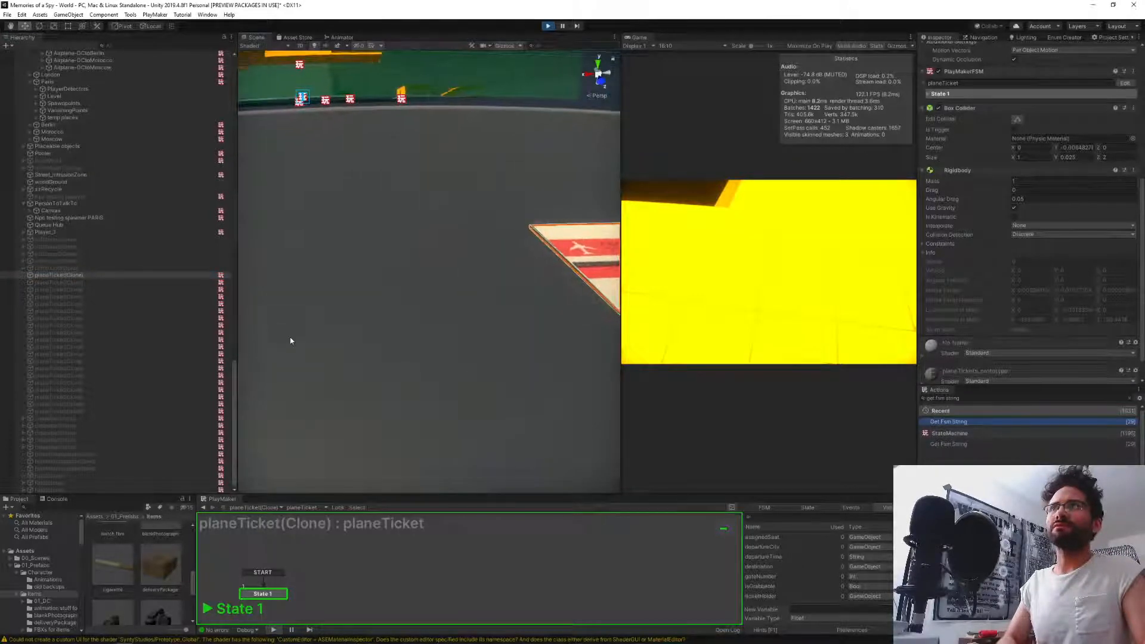
pyautogui.click(399, 303)
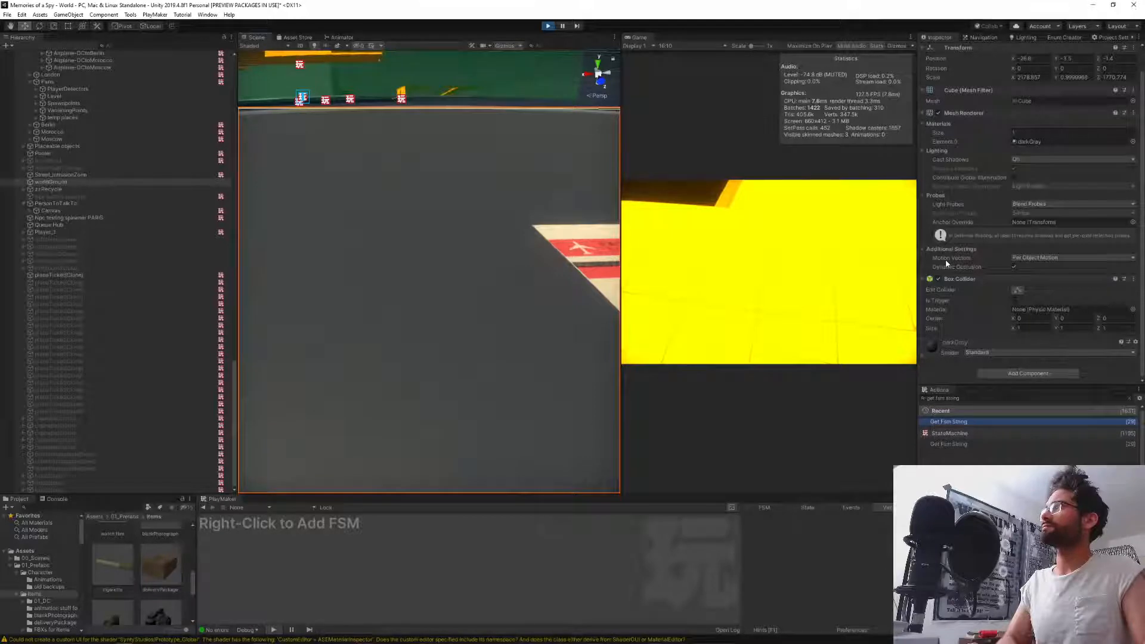
pyautogui.scroll(2, 946, 259)
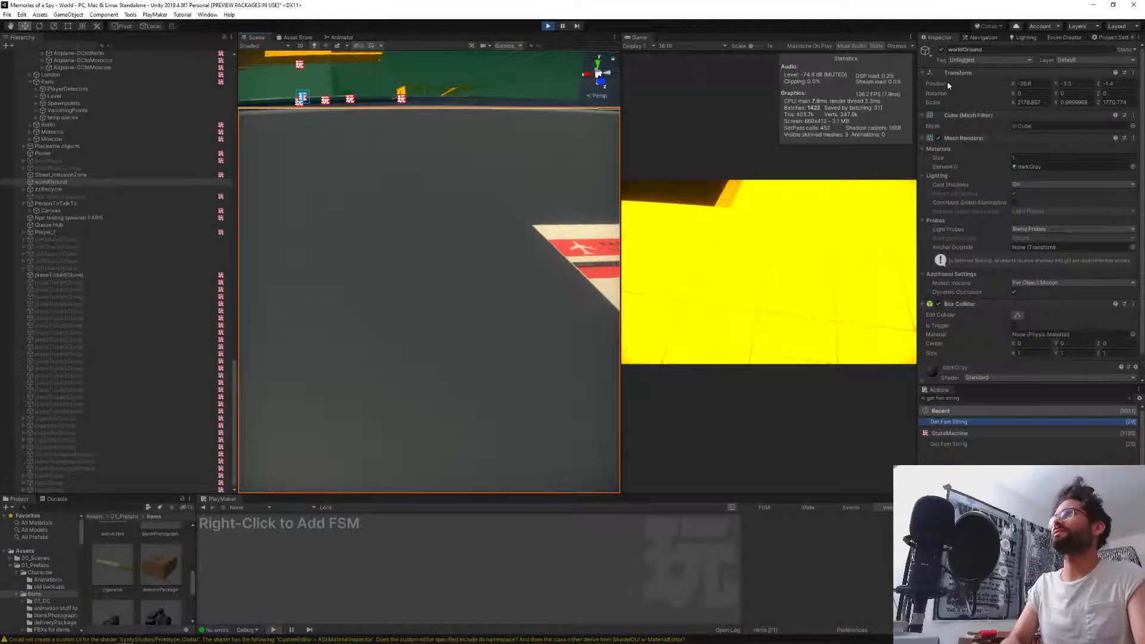
pyautogui.moveTo(473, 202); pyautogui.dragTo(535, 28, button='right')
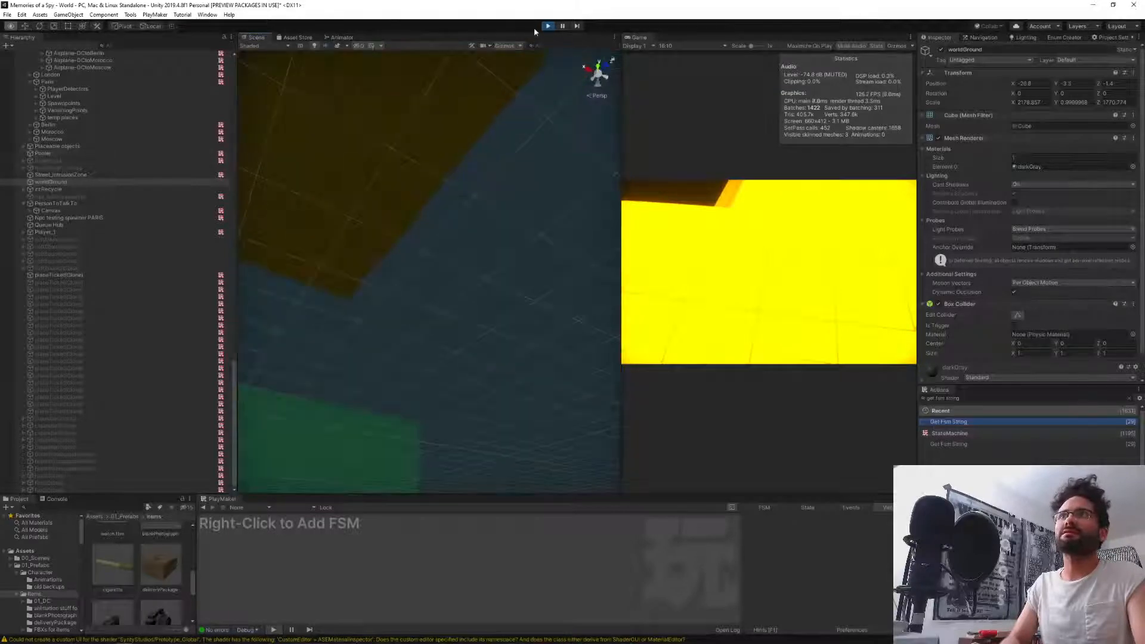
pyautogui.click(357, 115)
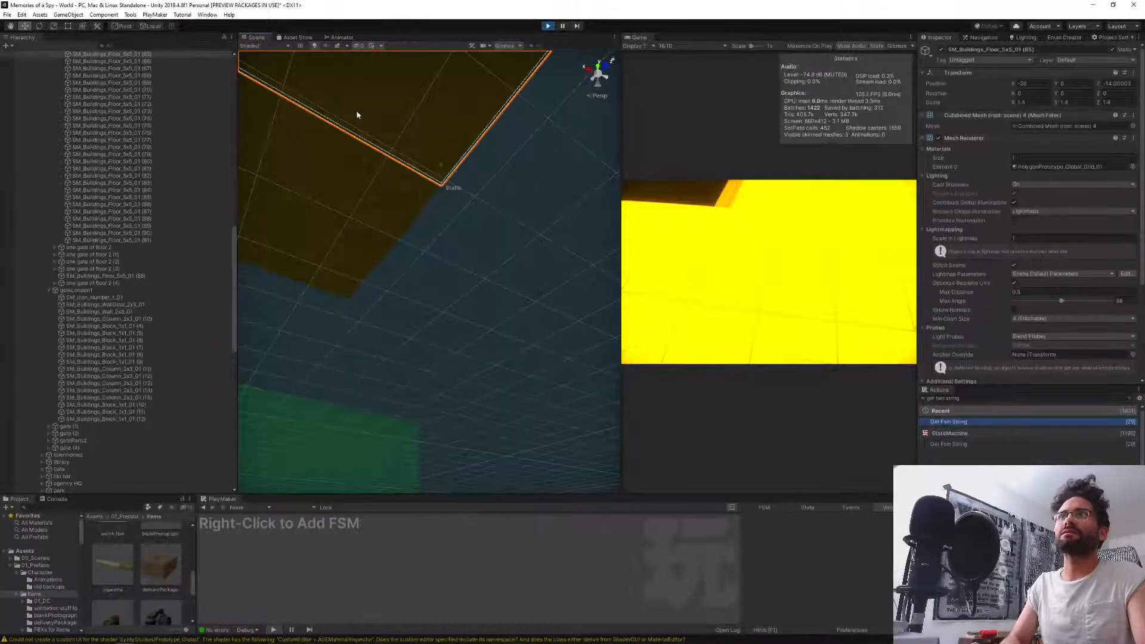
pyautogui.click(333, 168)
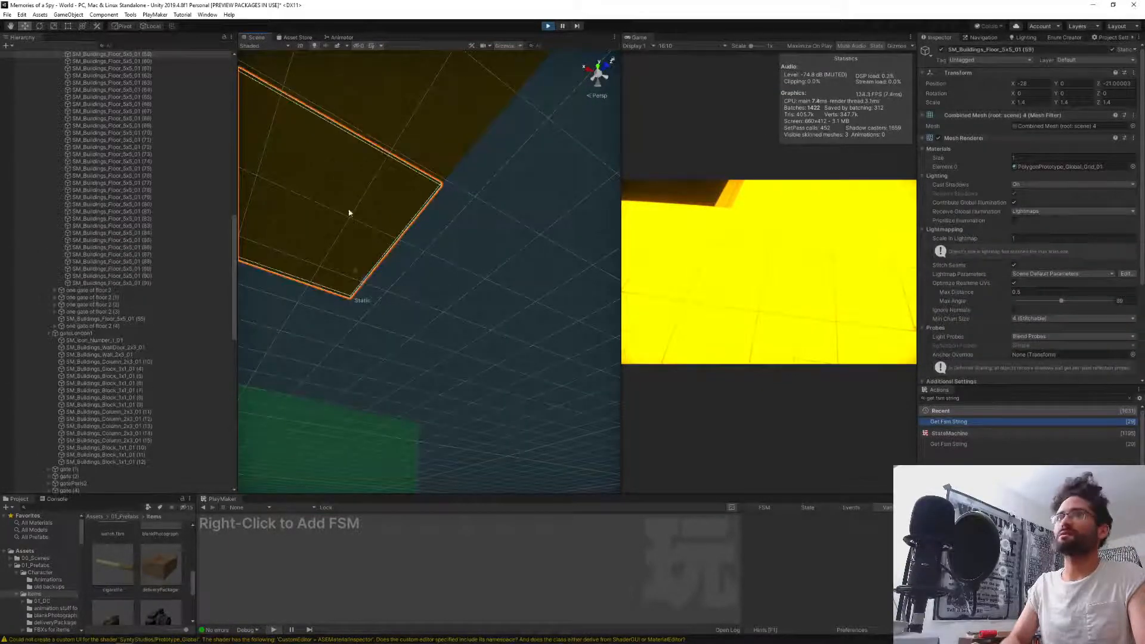
# Select the plane ticket lying on the ground and recheck its Box Collider and Rigidbody settings.
pyautogui.moveTo(388, 376); pyautogui.dragTo(461, 362, button='right')
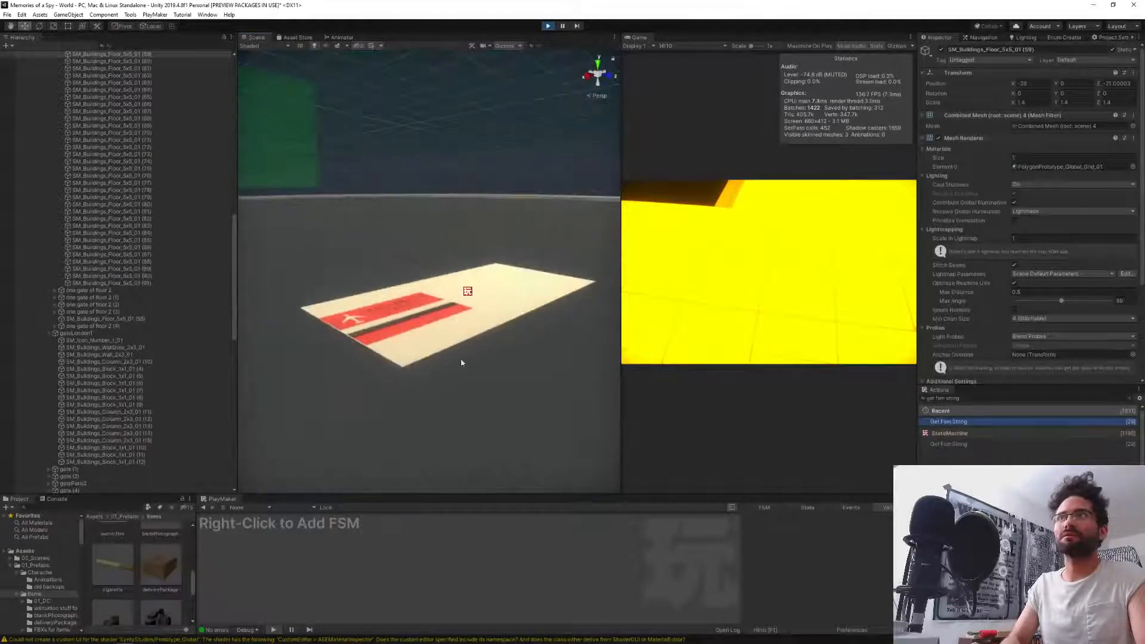
pyautogui.click(445, 324)
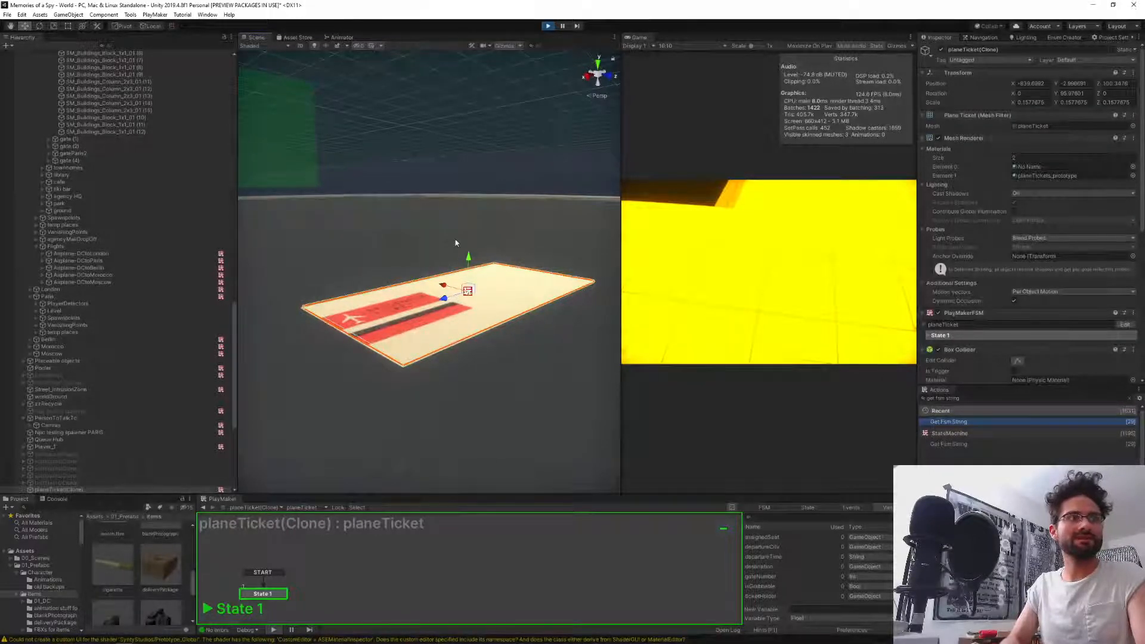
pyautogui.scroll(-8, 984, 287)
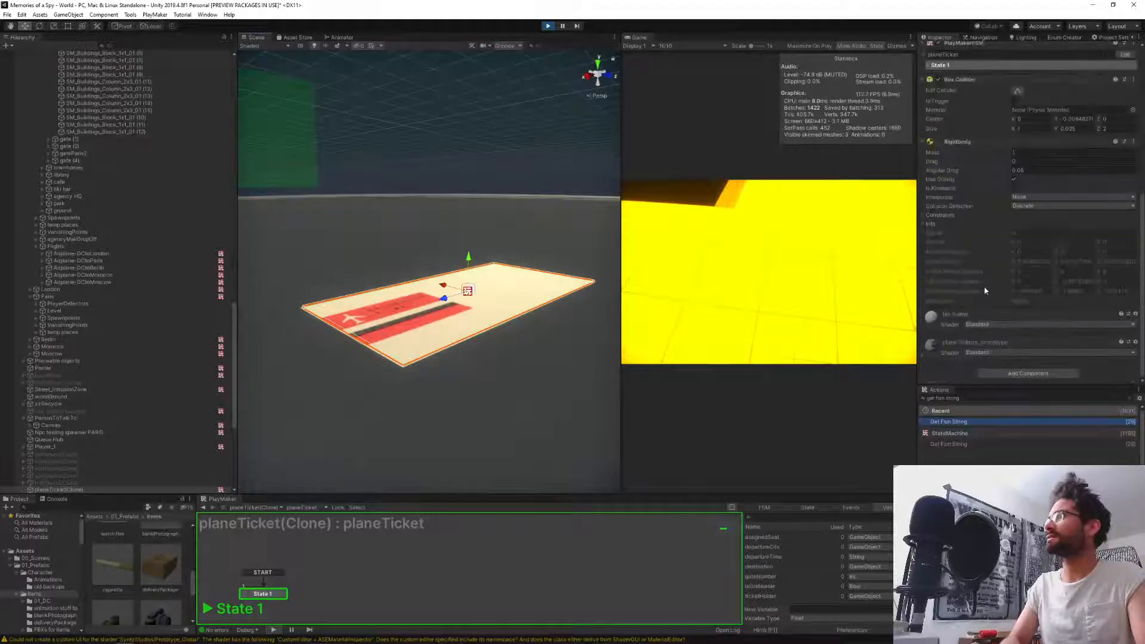
pyautogui.scroll(3, 986, 288)
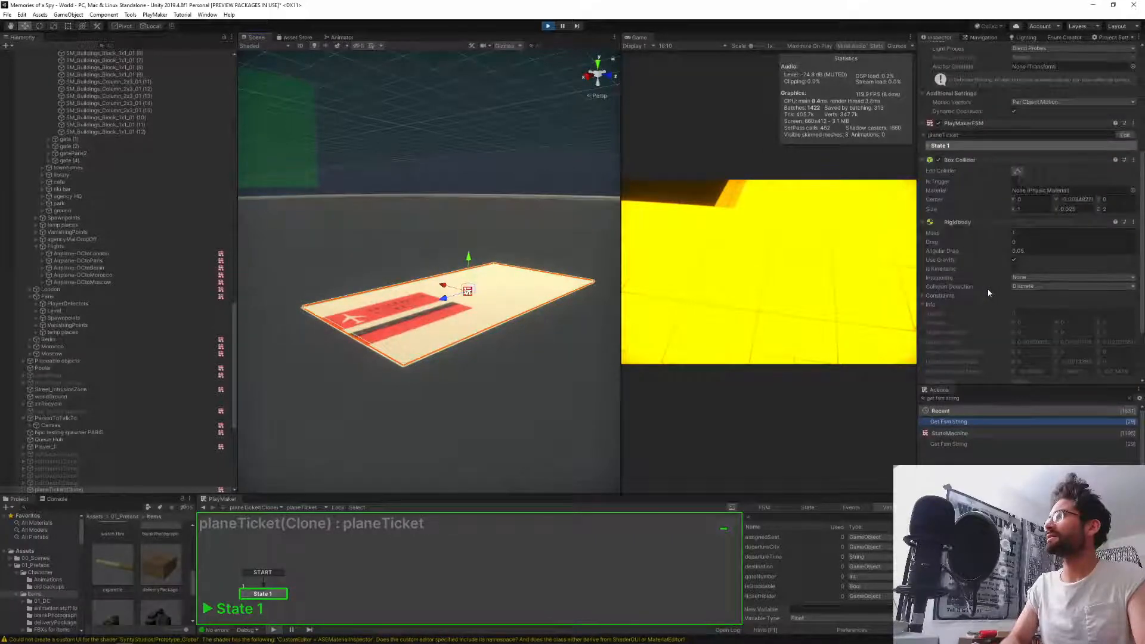
# Stop play mode, enlarge the project area, and open the planeTicket prefab to review its physics components.
pyautogui.click(547, 26)
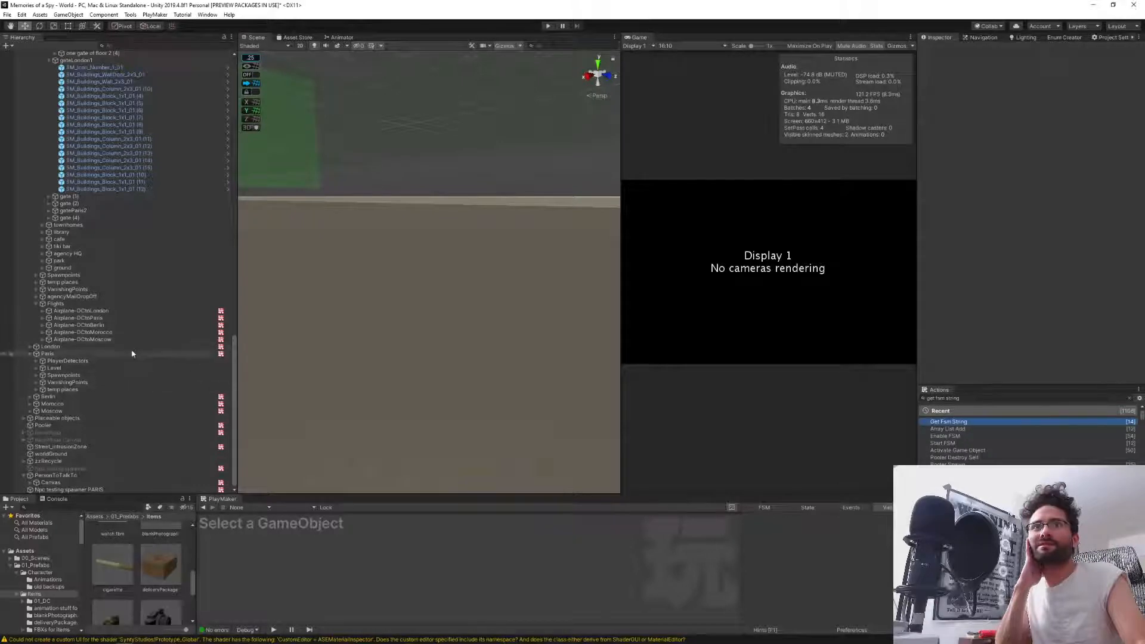
pyautogui.scroll(-4, 128, 585)
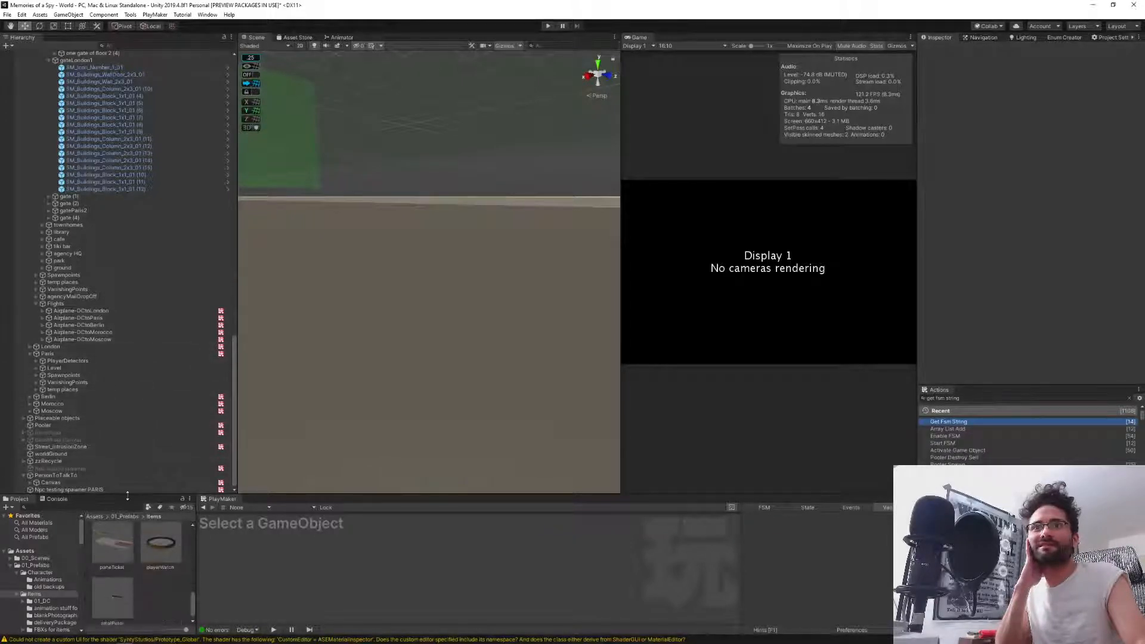
pyautogui.moveTo(127, 495); pyautogui.dragTo(139, 398)
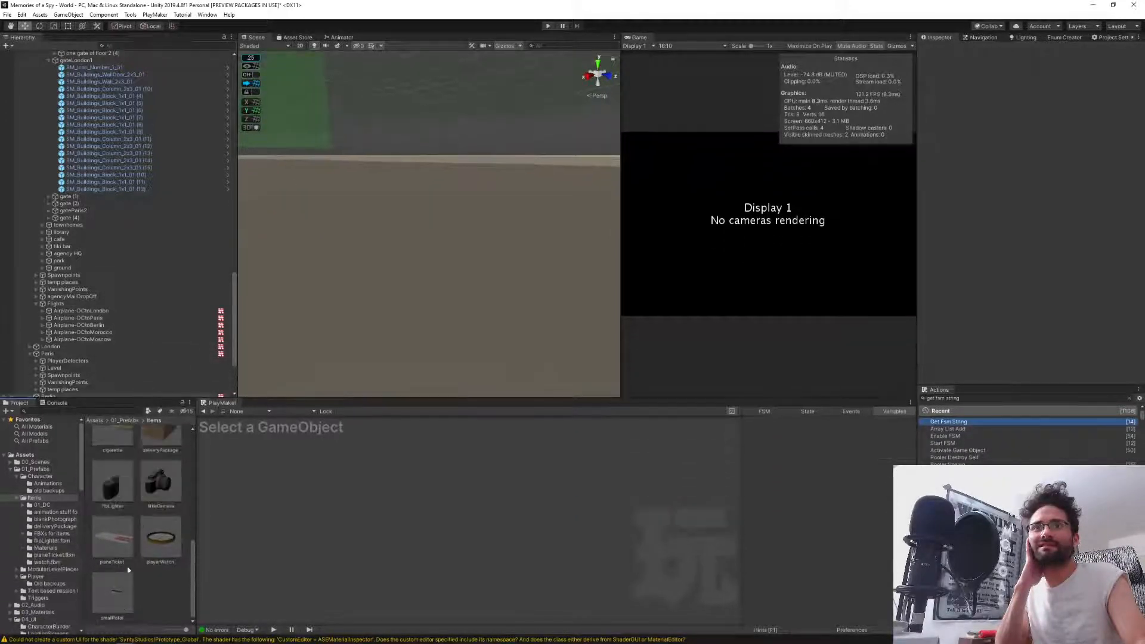
pyautogui.doubleClick(113, 540)
pyautogui.scroll(-5, 981, 287)
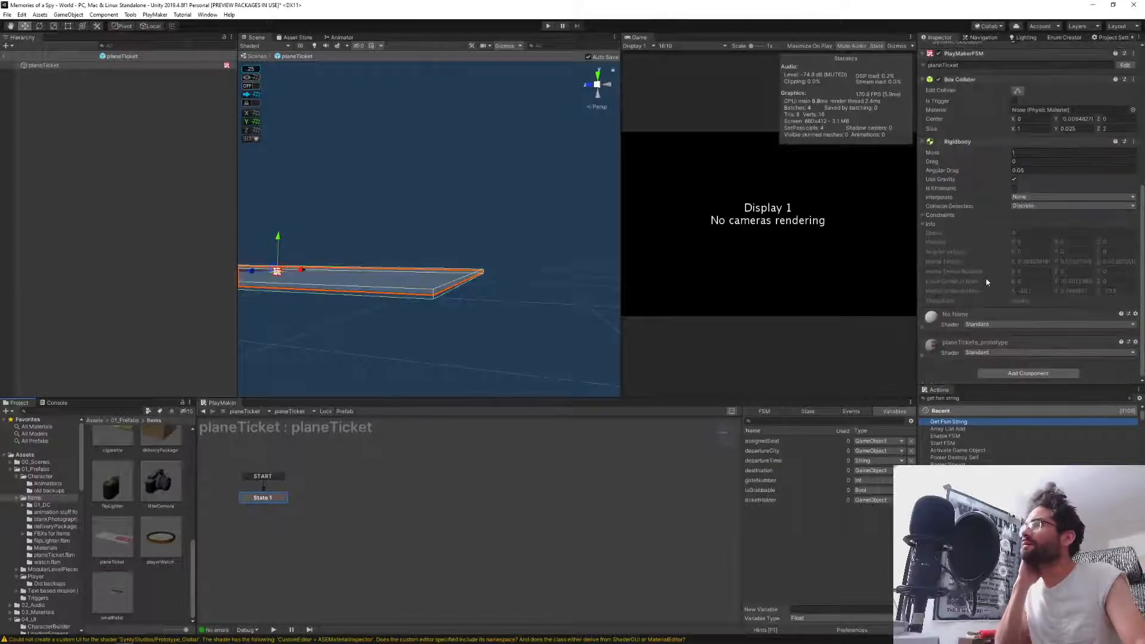
# Open the playerWatch, flipLighter and littleCamera prefabs in turn to compare their Rigidbody and Box Collider settings.
pyautogui.doubleClick(161, 538)
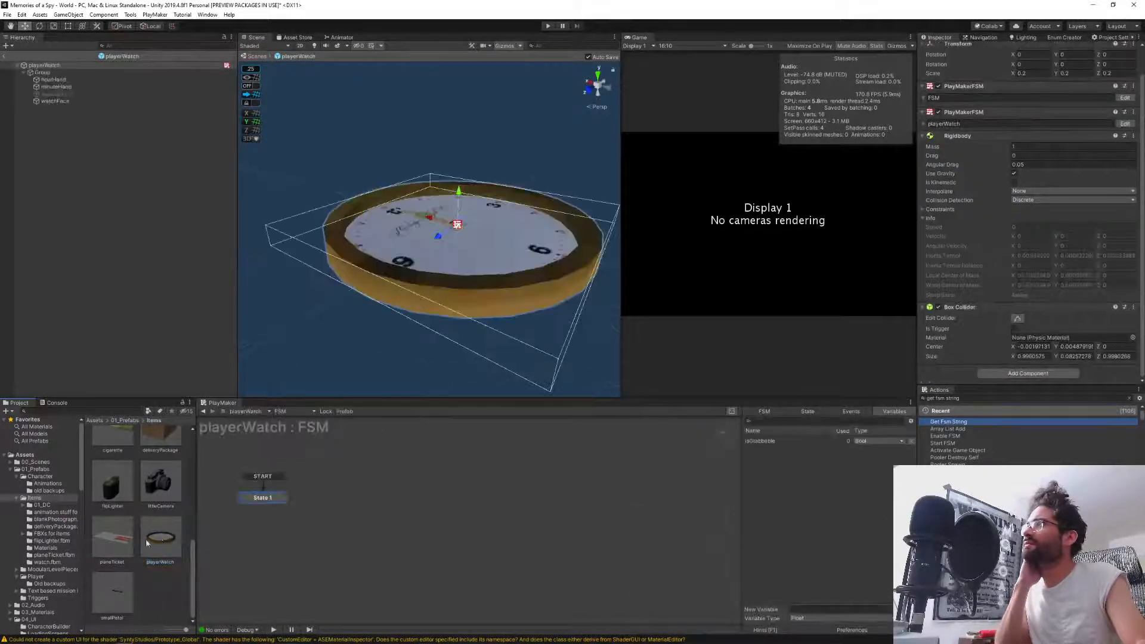
pyautogui.doubleClick(113, 486)
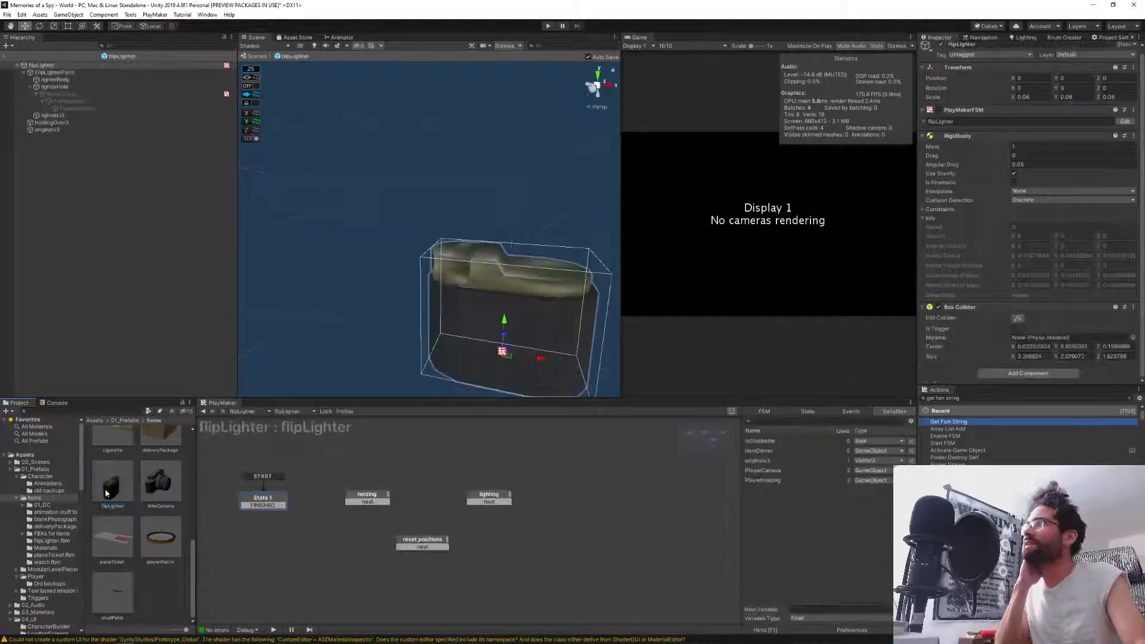
pyautogui.doubleClick(157, 490)
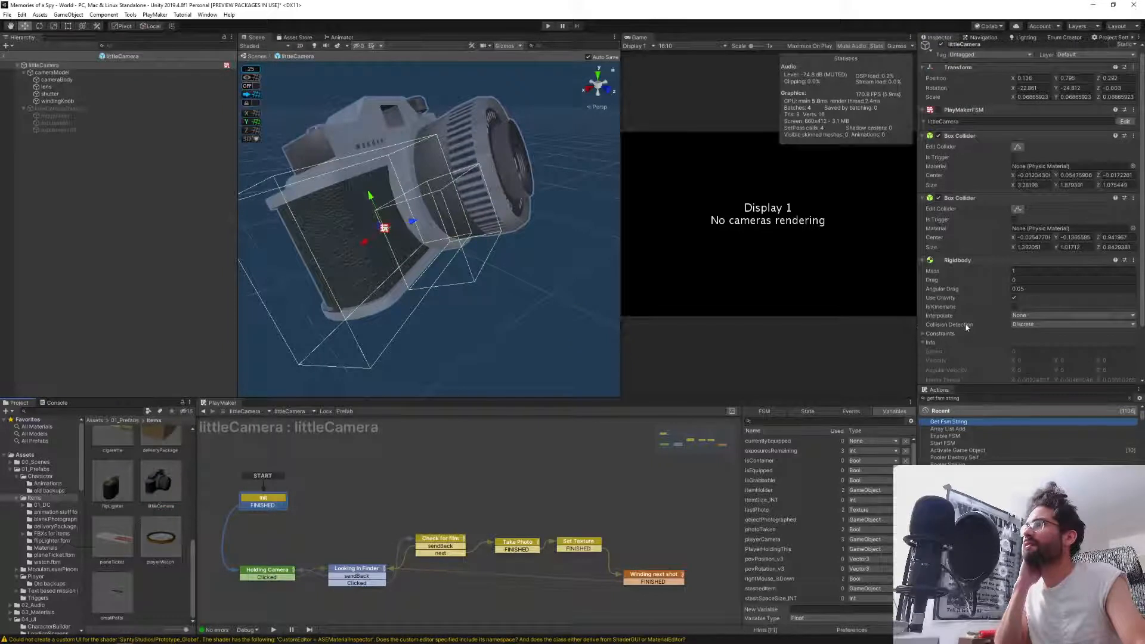
pyautogui.scroll(-3, 967, 326)
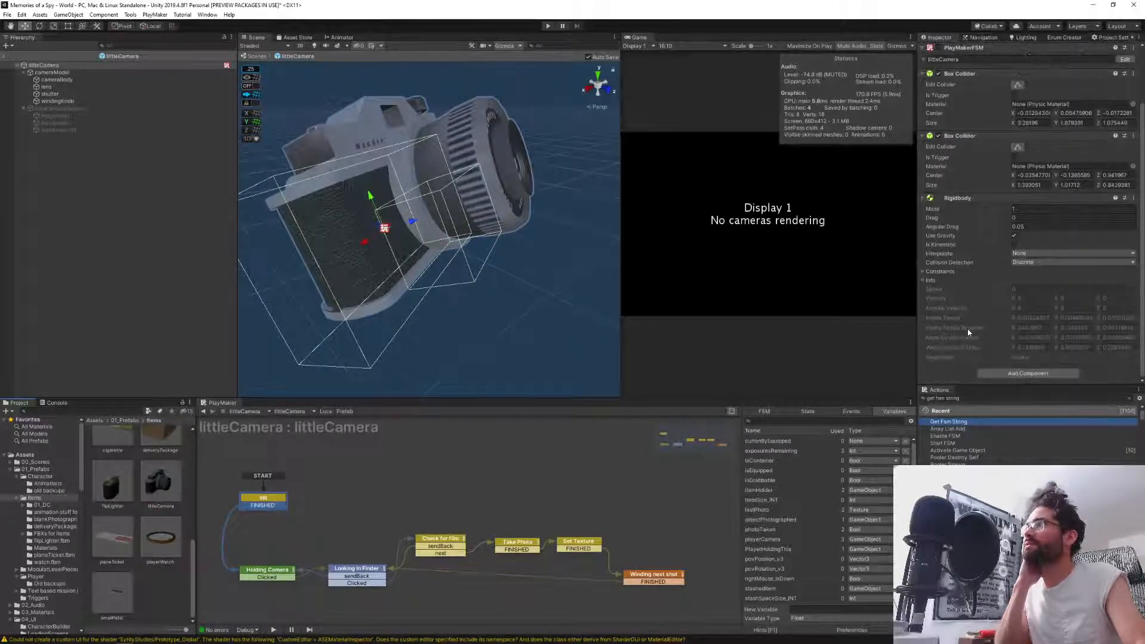
# Reopen the planeTicket prefab and remove its Rigidbody and Box Collider components.
pyautogui.doubleClick(112, 536)
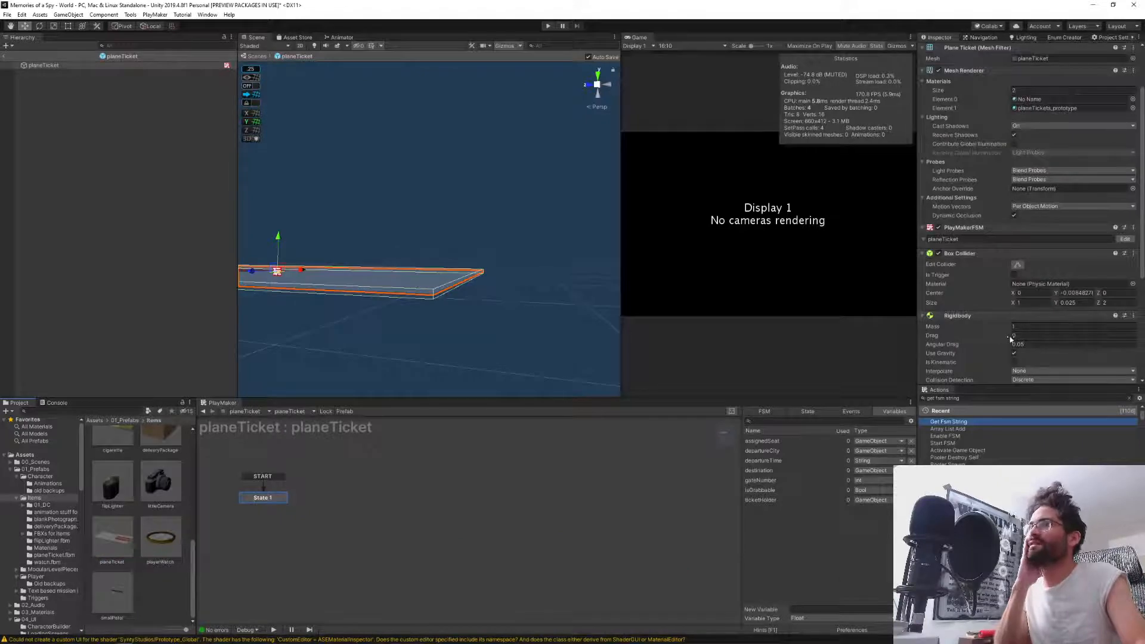
pyautogui.scroll(-5, 968, 139)
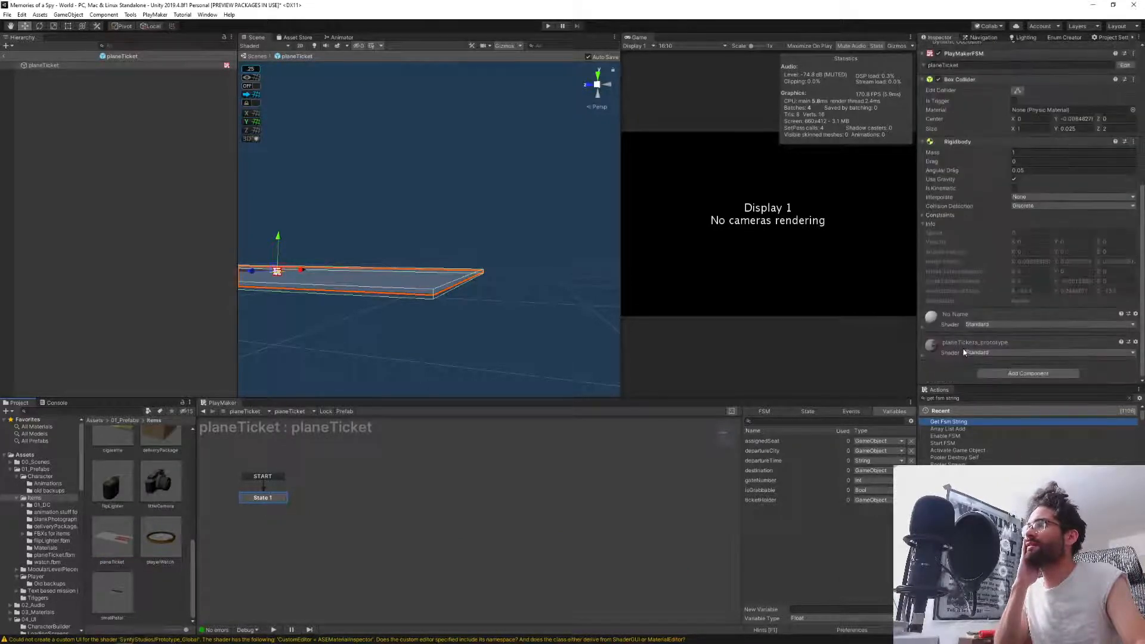
pyautogui.rightClick(969, 141)
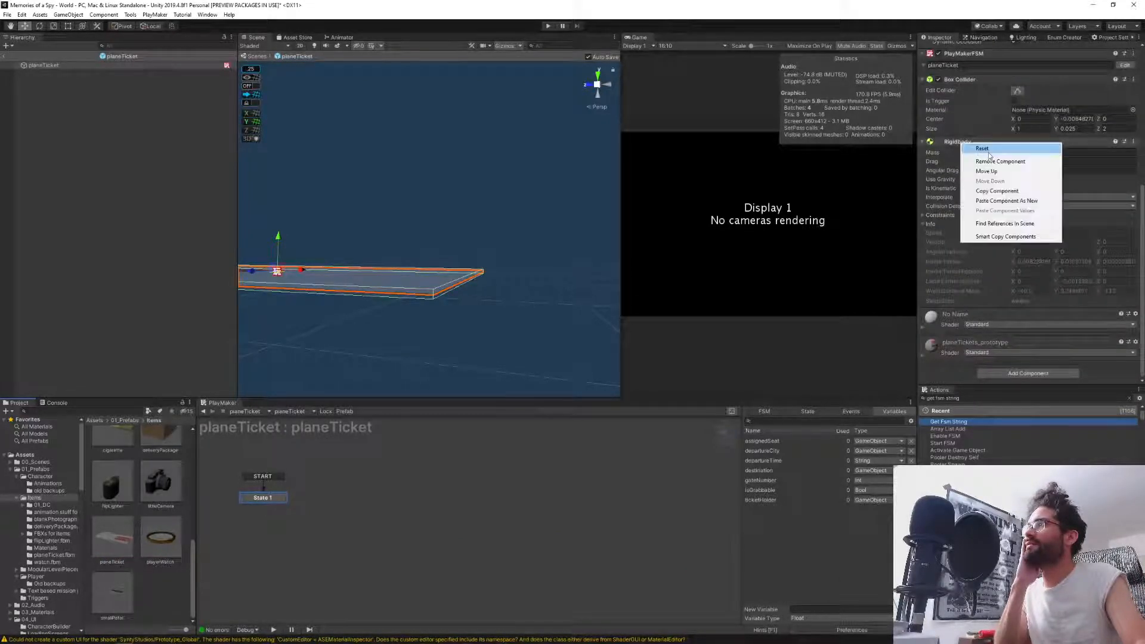
pyautogui.click(993, 162)
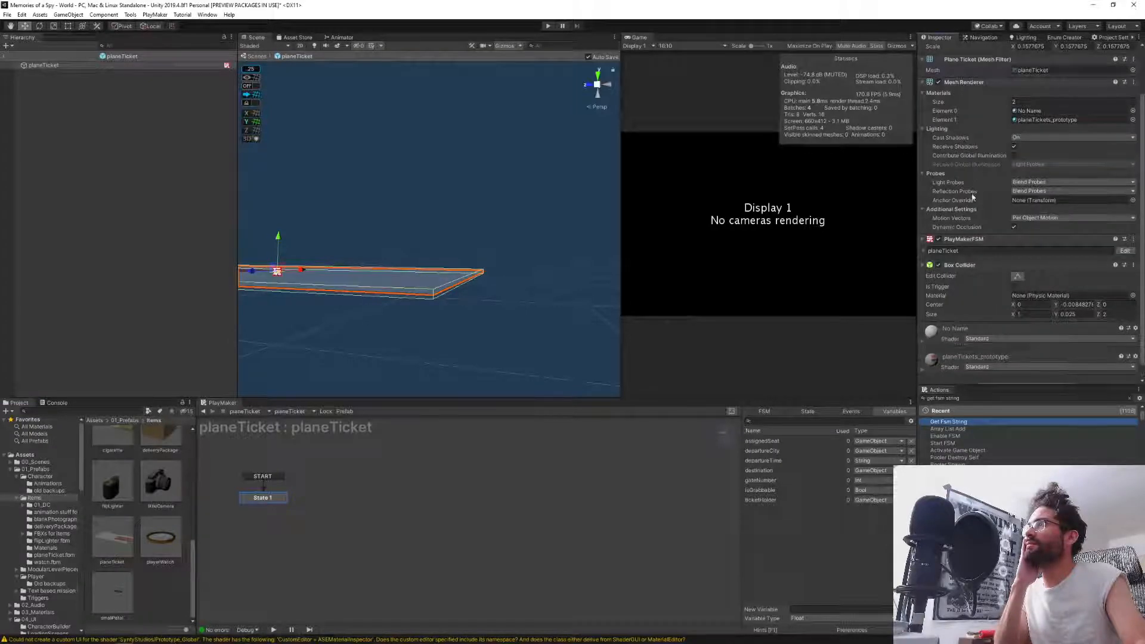
pyautogui.rightClick(964, 266)
pyautogui.click(990, 288)
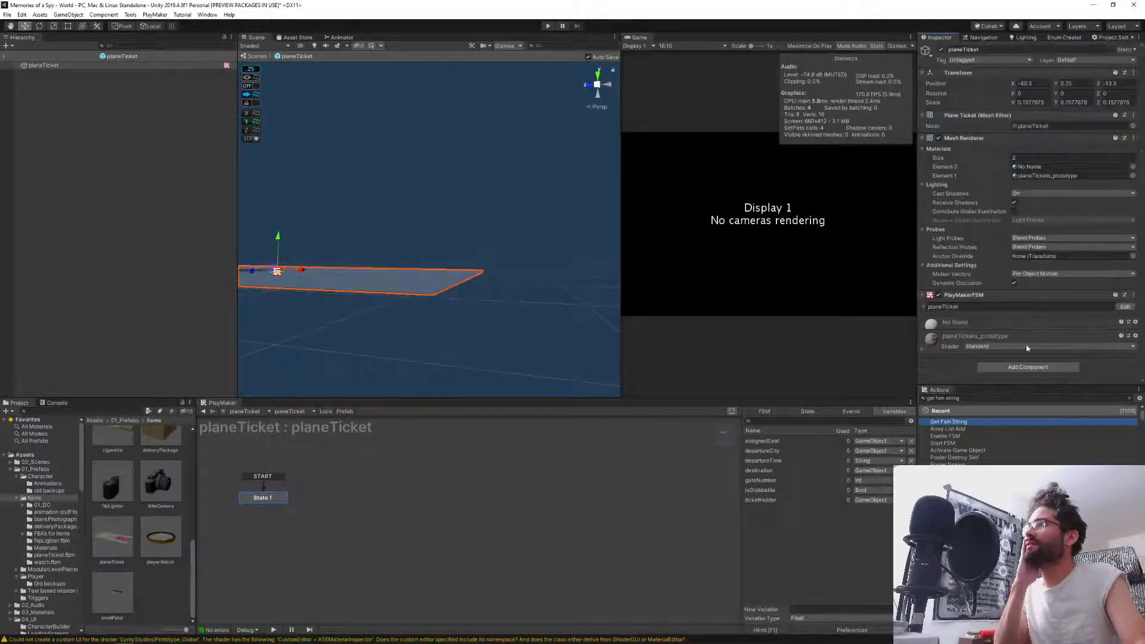
# Add a new Box Collider to the planeTicket prefab and set its Y size to 0.04.
pyautogui.click(1008, 368)
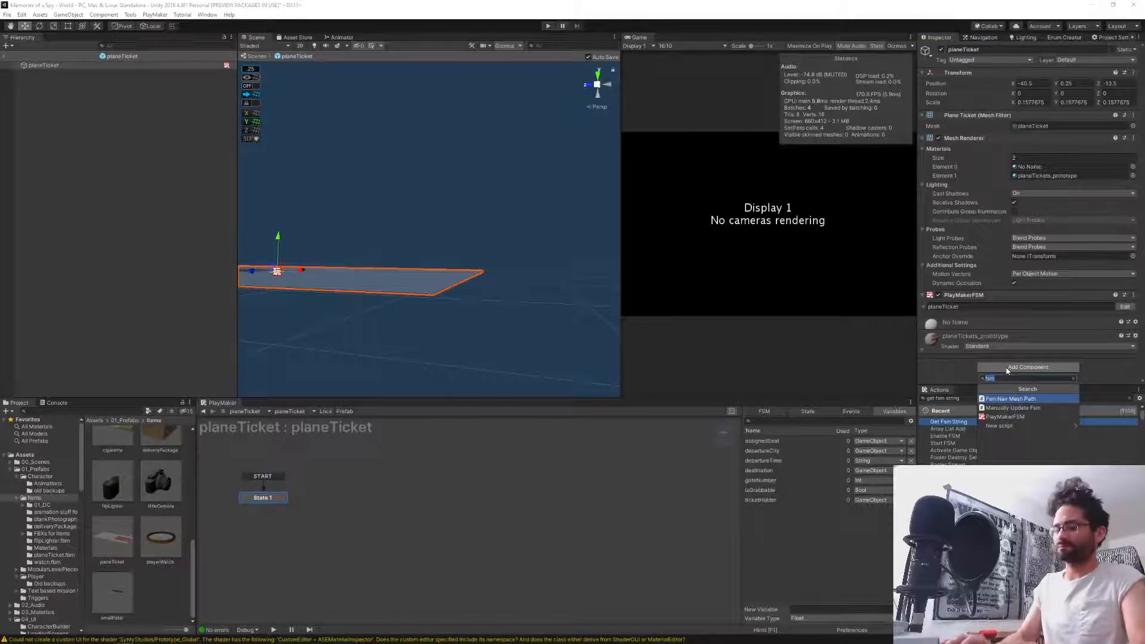
pyautogui.write('box')
pyautogui.press('Return')
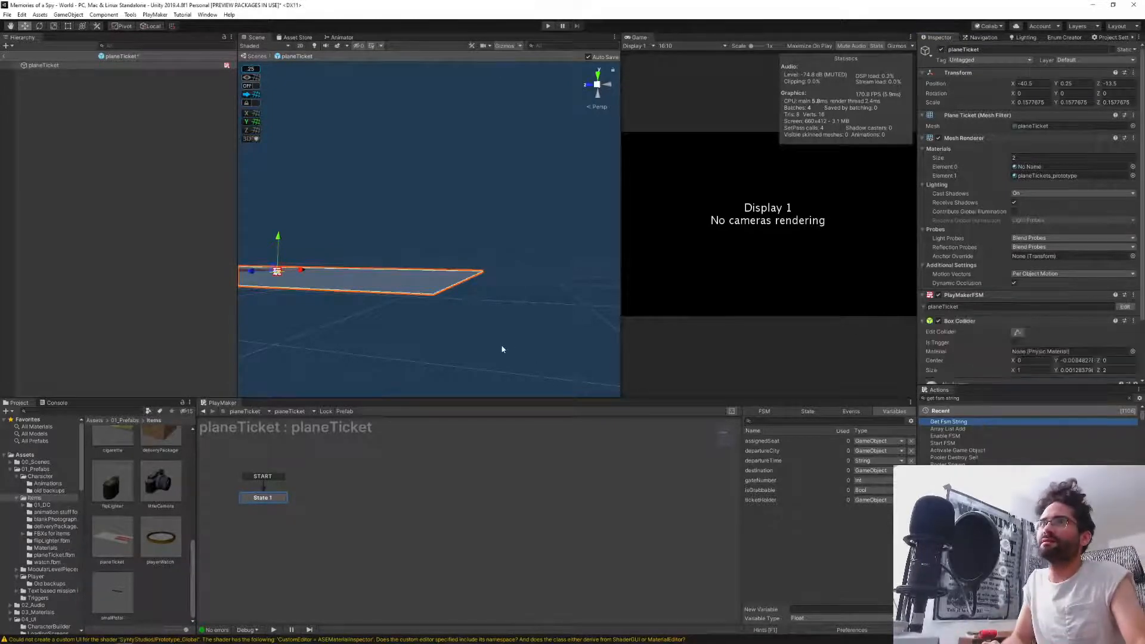
pyautogui.moveTo(1055, 374); pyautogui.dragTo(1061, 374)
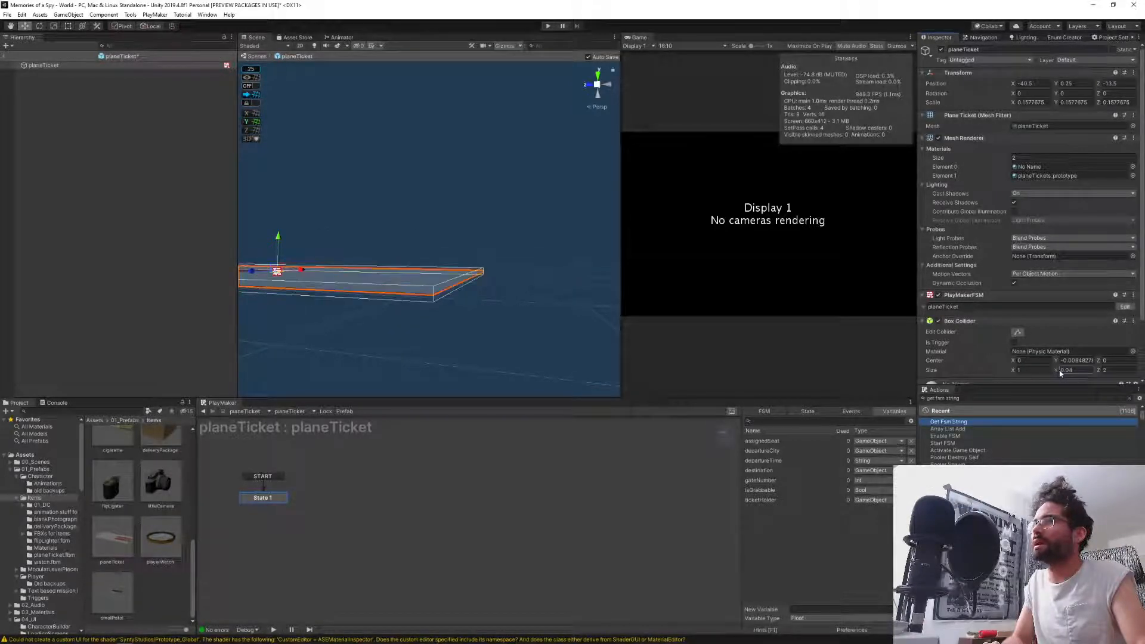
# Reduce the planeTicket Box Collider's Y size to 0.025 and add a Rigidbody component to the prefab.
pyautogui.click(1063, 370)
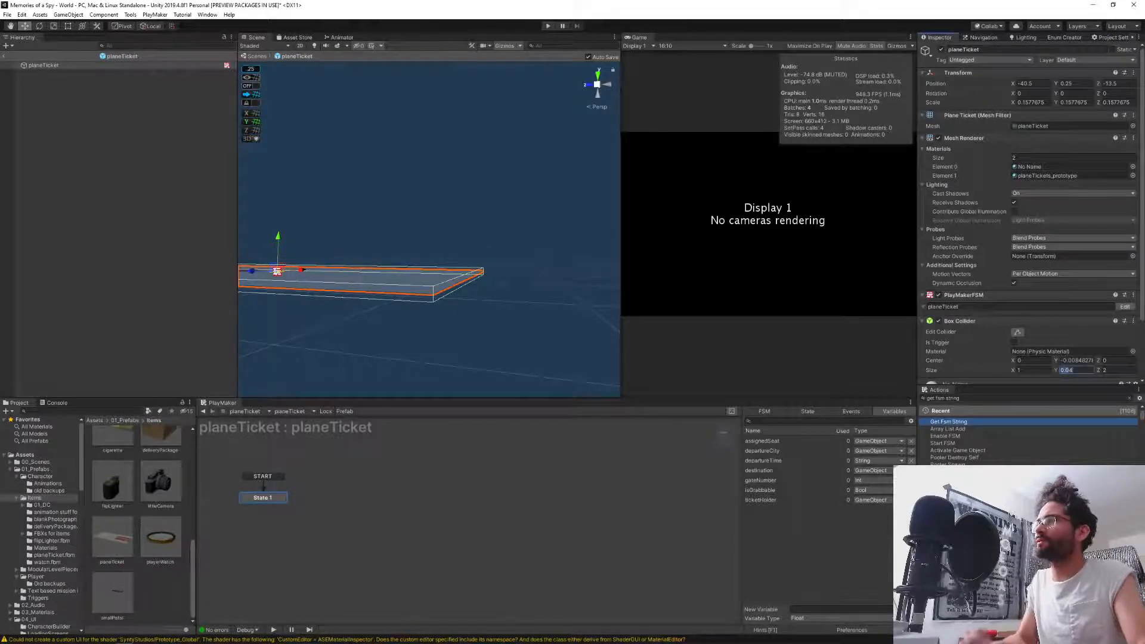
pyautogui.write('0.025')
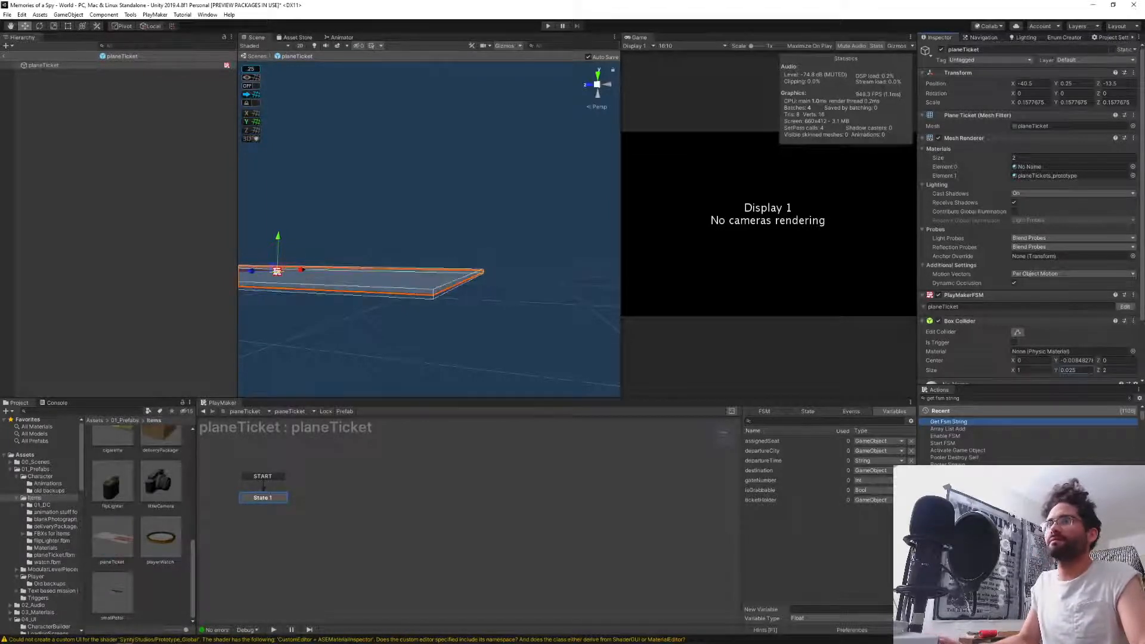
pyautogui.scroll(-3, 985, 346)
pyautogui.click(1028, 373)
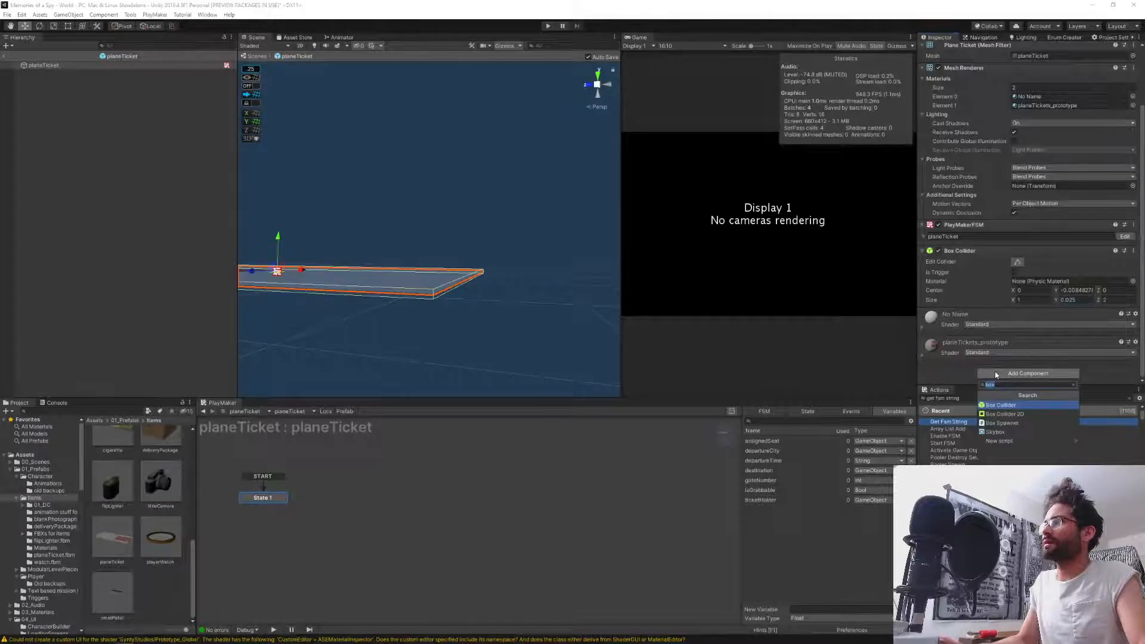
pyautogui.write('rigidbody')
pyautogui.press('Return')
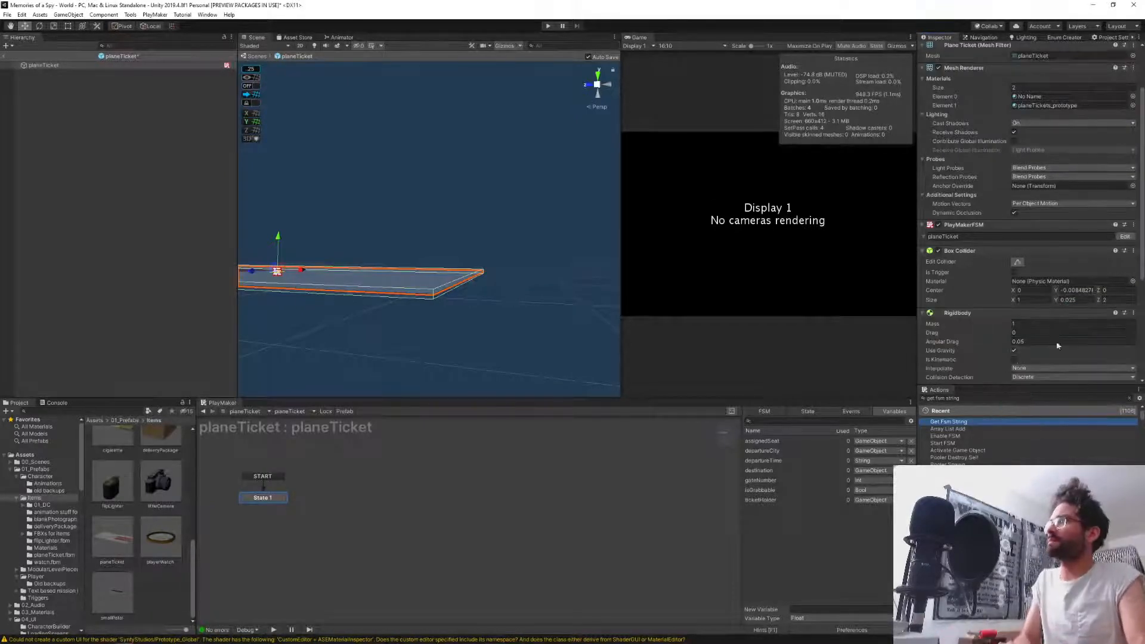
# Read the Rigidbody reference page in the Unity Manual, focusing on the Collision Detection options.
pyautogui.scroll(-5, 993, 364)
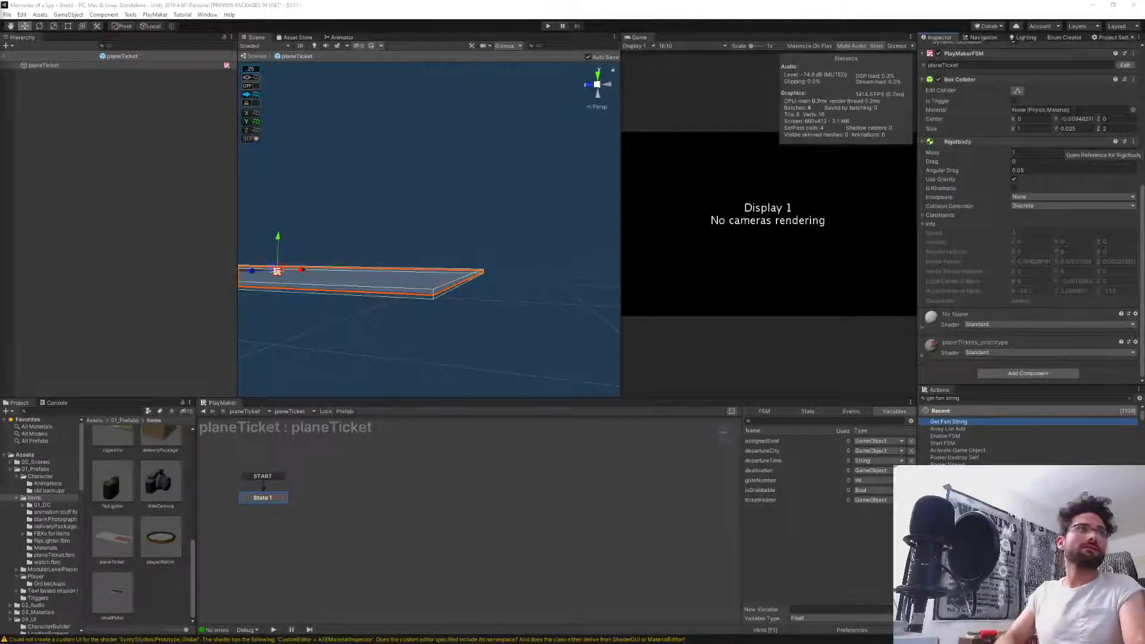
pyautogui.moveTo(1144, 27); pyautogui.dragTo(274, 57)
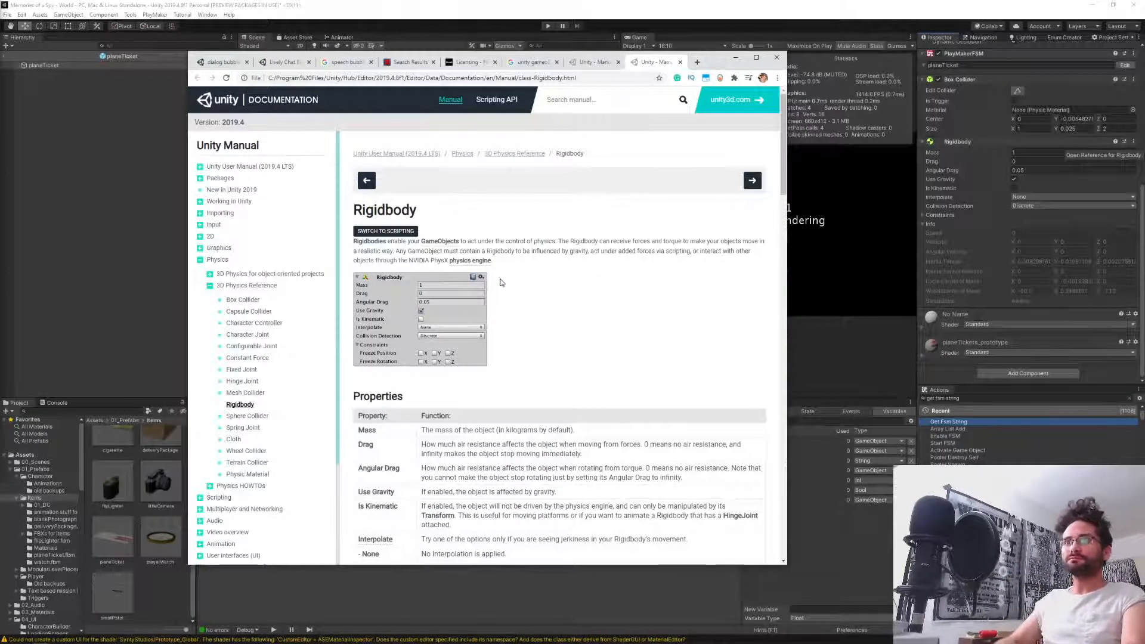
pyautogui.scroll(-3, 536, 352)
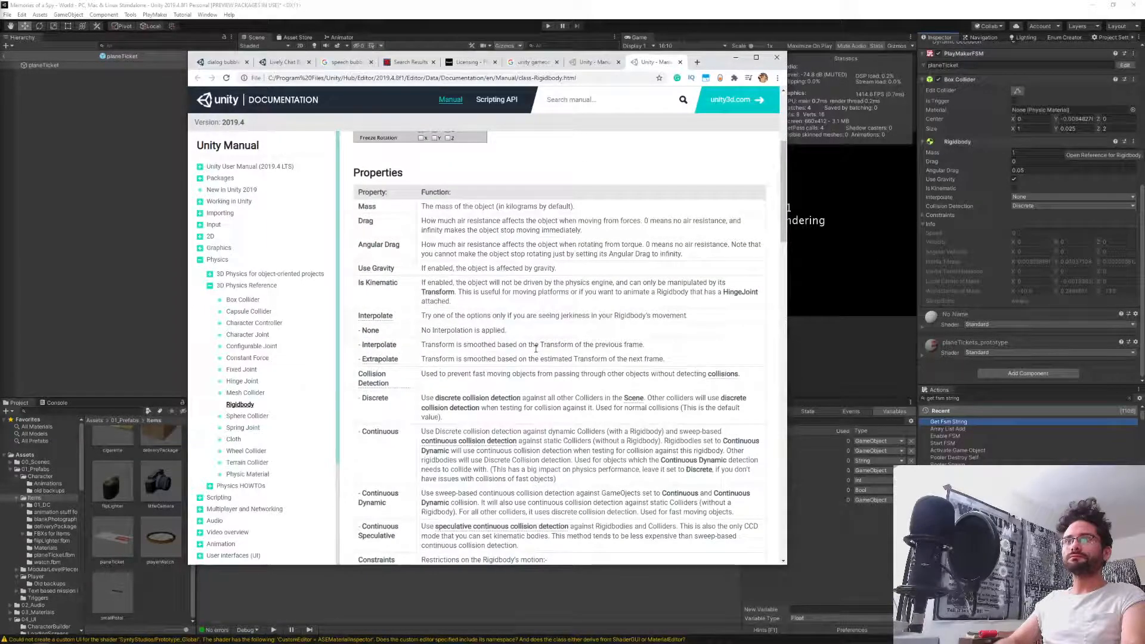
pyautogui.scroll(-1, 537, 346)
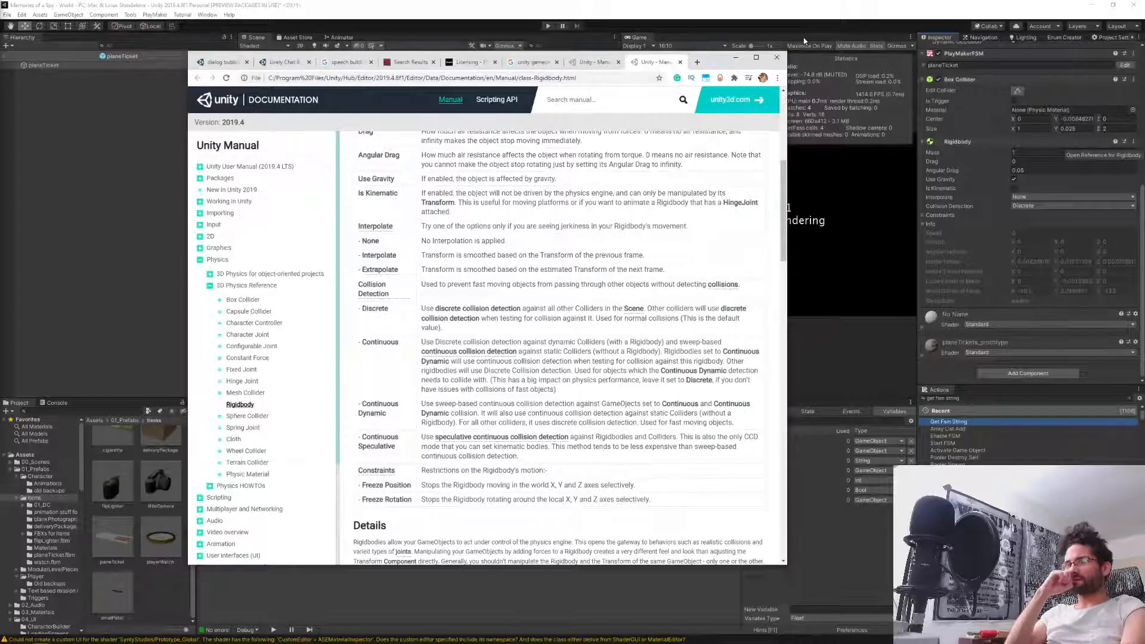
pyautogui.click(635, 6)
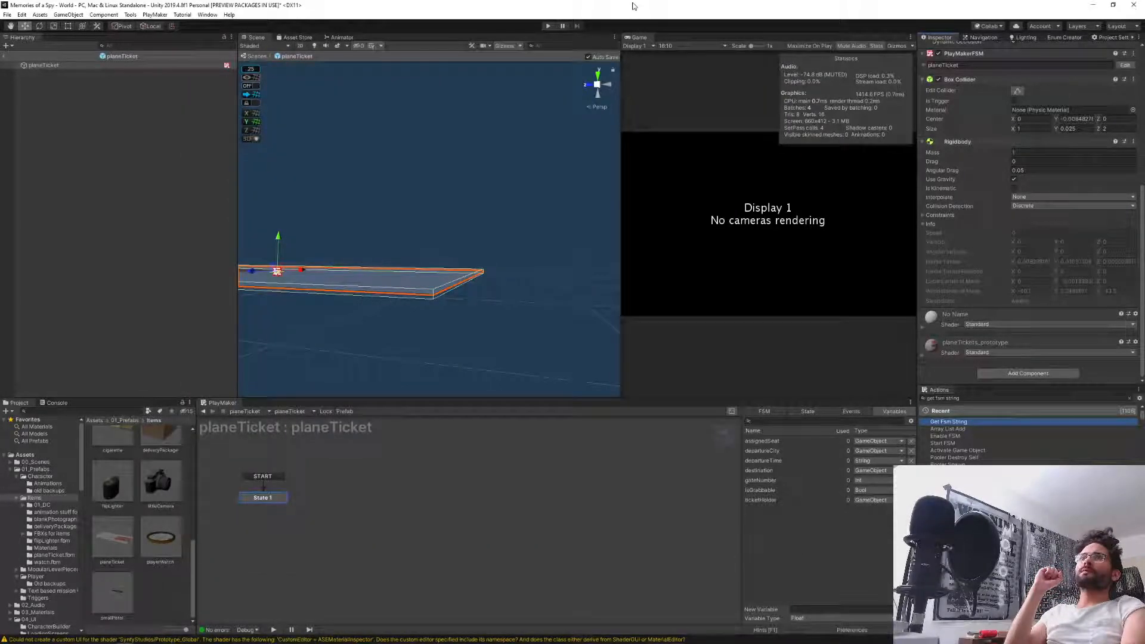
# Exit the planeTicket prefab and inspect the Box Colliders of the airport floor tile and the ticket desk block.
pyautogui.click(7, 58)
pyautogui.moveTo(466, 233); pyautogui.dragTo(520, 294, button='right')
pyautogui.click(416, 305)
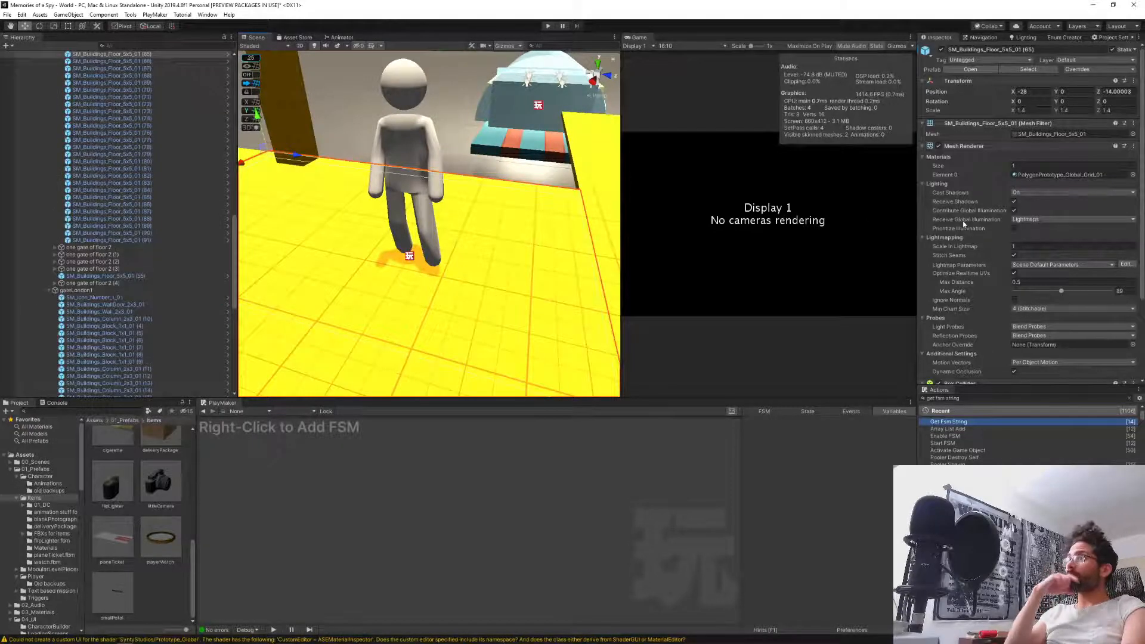
pyautogui.scroll(-4, 960, 219)
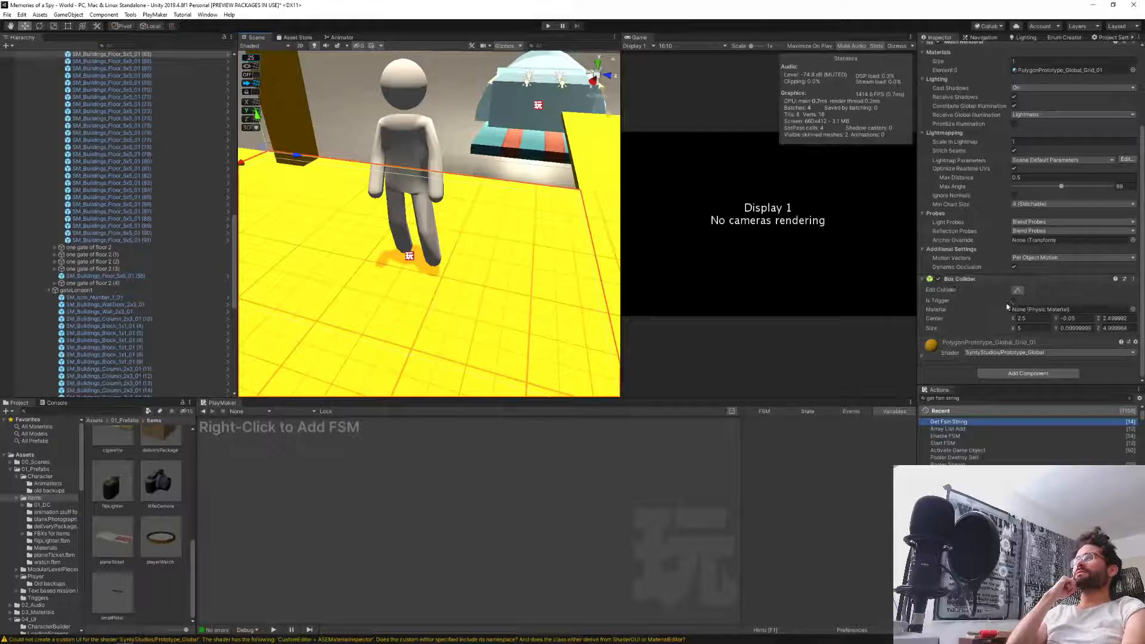
pyautogui.moveTo(485, 310); pyautogui.dragTo(551, 277, button='right')
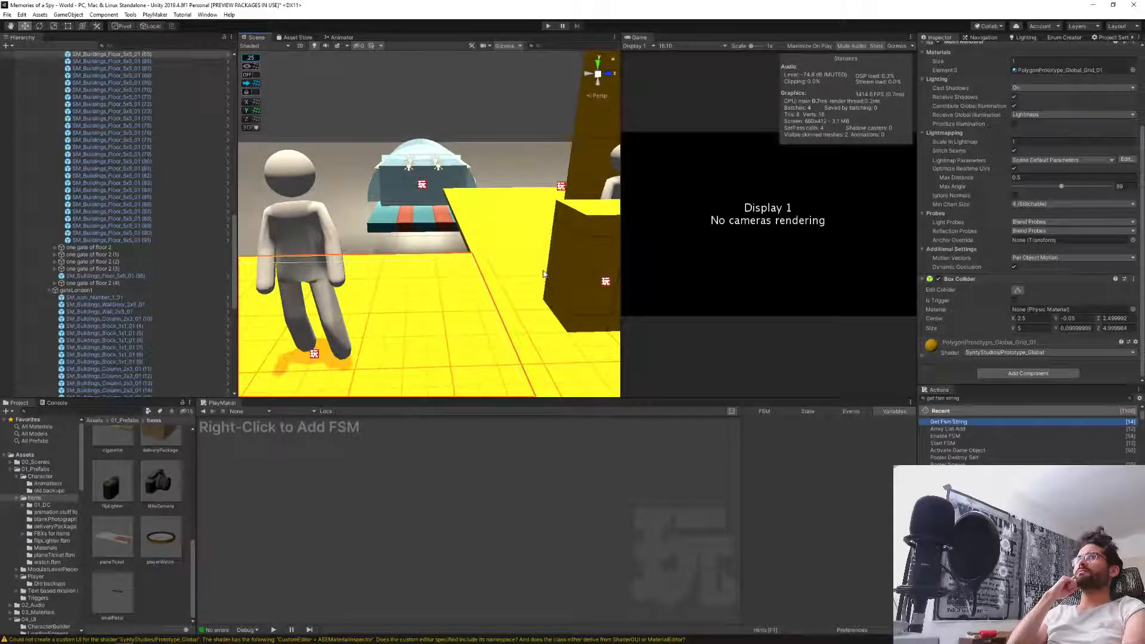
pyautogui.click(570, 243)
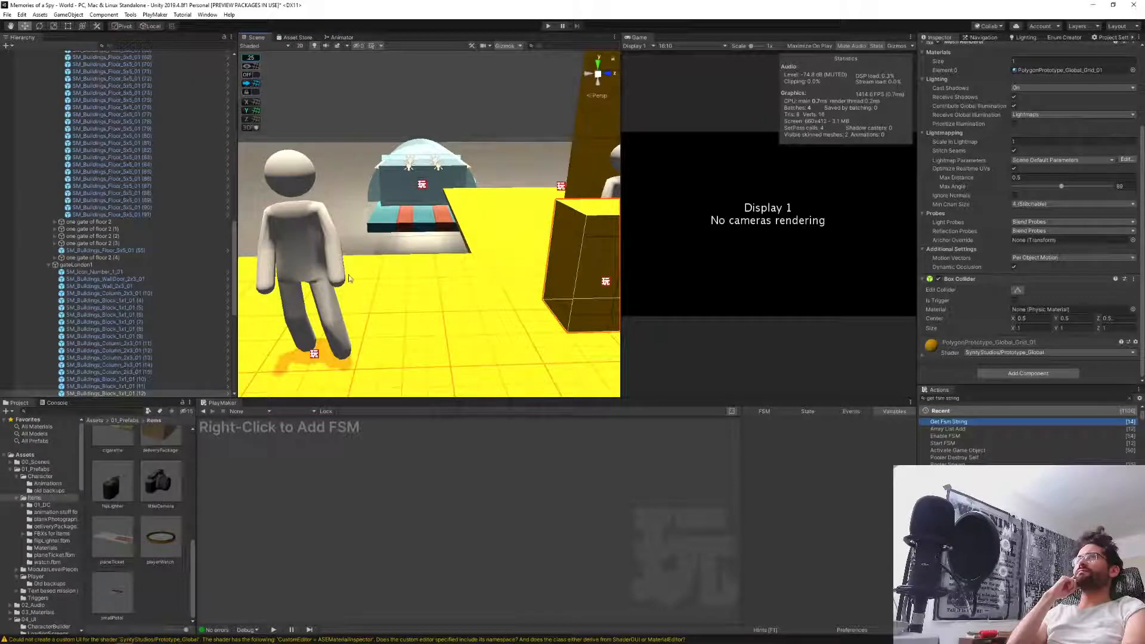
# Shift StaticNPC (1) sideways behind the ticket desk and place TicketAssociate behind the desk beside it, at about X -841.7.
pyautogui.click(280, 242)
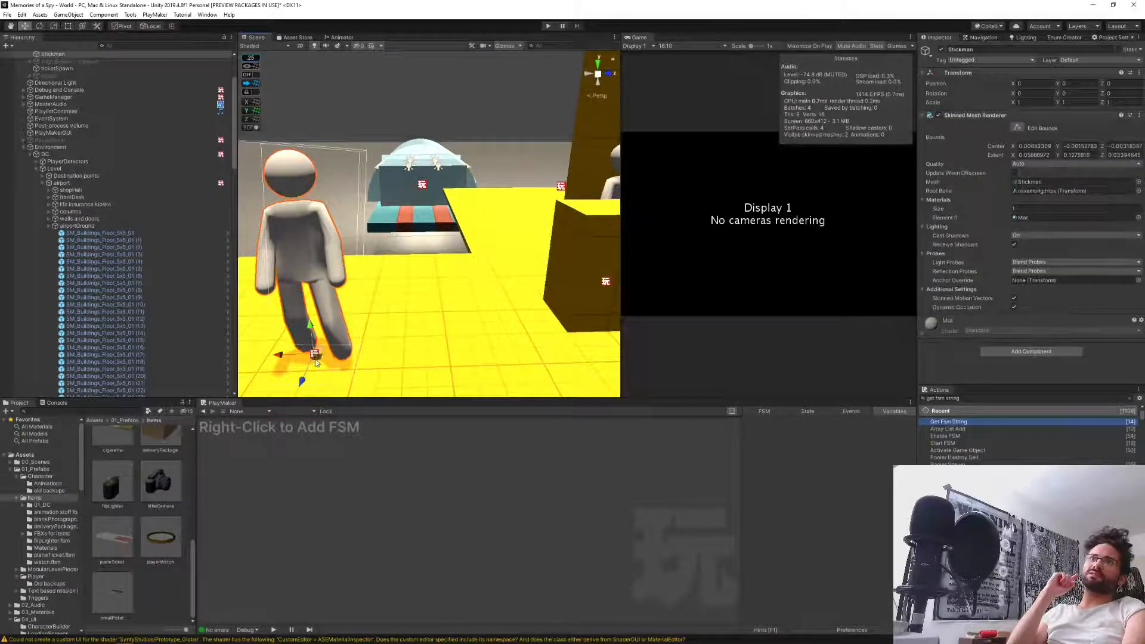
pyautogui.moveTo(440, 338); pyautogui.dragTo(473, 320, button='middle')
pyautogui.moveTo(473, 319); pyautogui.dragTo(486, 328, button='right')
pyautogui.moveTo(486, 328); pyautogui.dragTo(375, 347, button='middle')
pyautogui.scroll(-8, 521, 314)
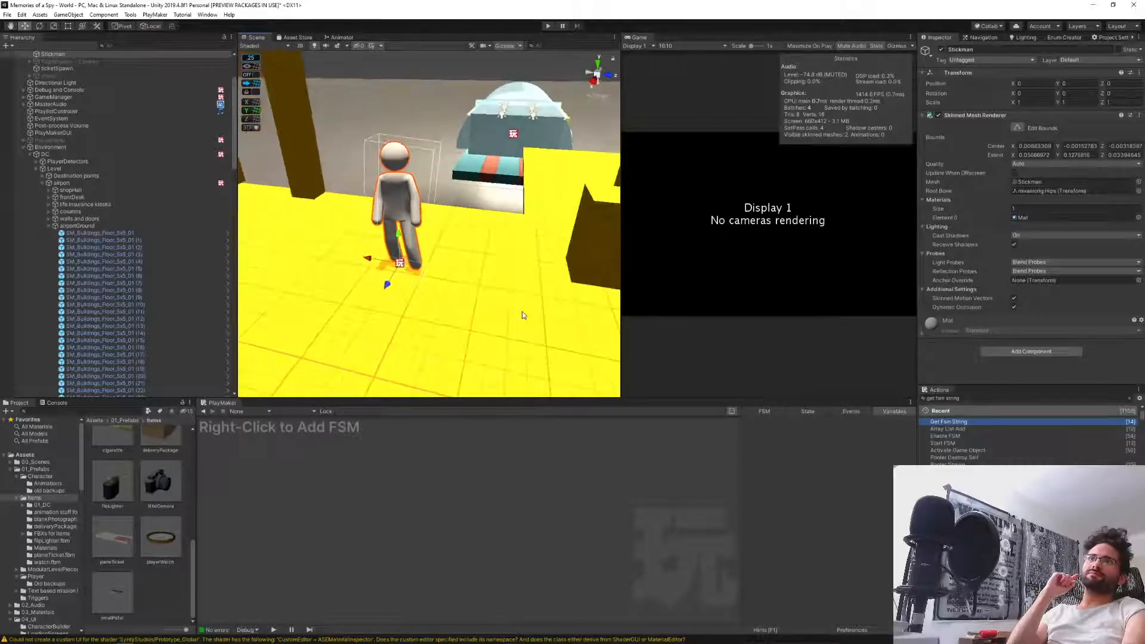
pyautogui.moveTo(507, 291); pyautogui.dragTo(360, 338, button='middle')
pyautogui.click(514, 208)
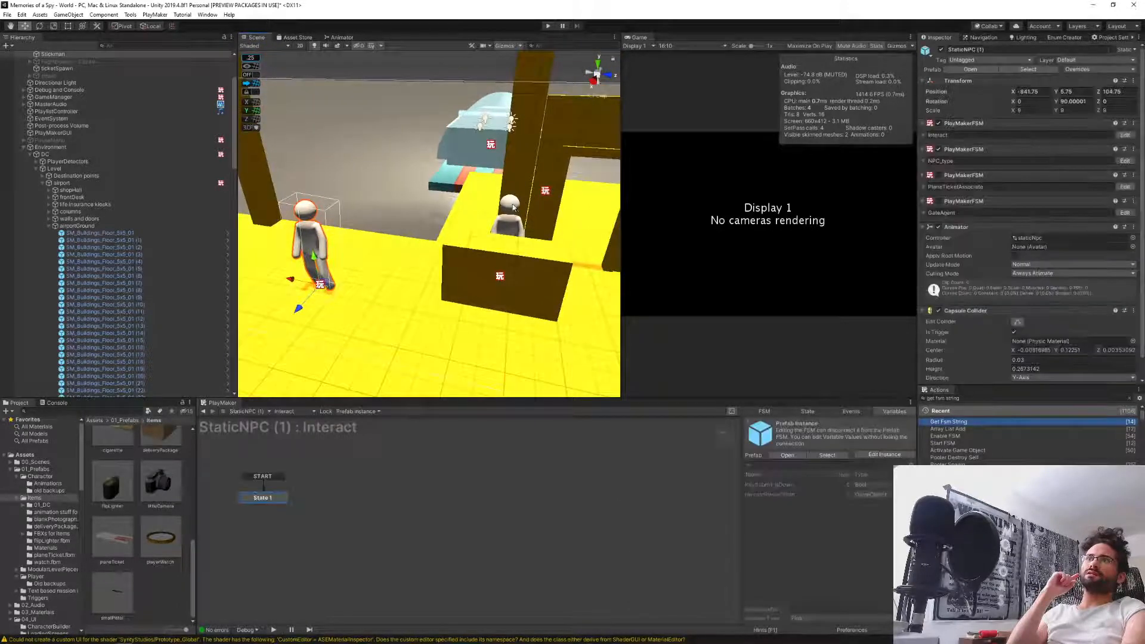
pyautogui.moveTo(504, 286); pyautogui.dragTo(544, 289)
pyautogui.click(317, 287)
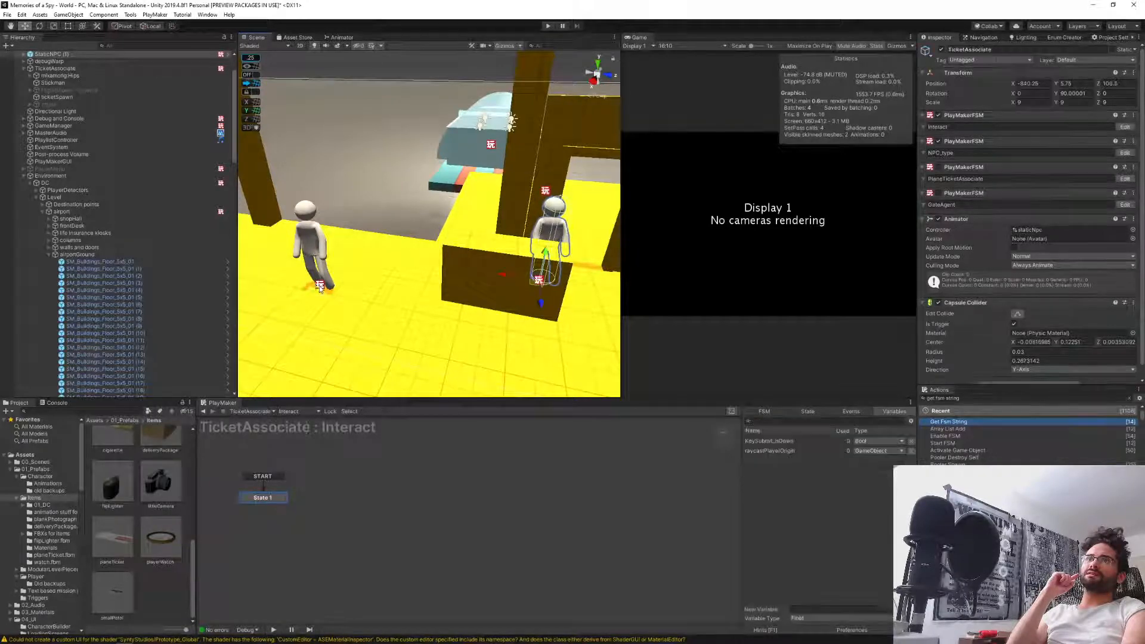
pyautogui.moveTo(320, 292); pyautogui.dragTo(483, 279)
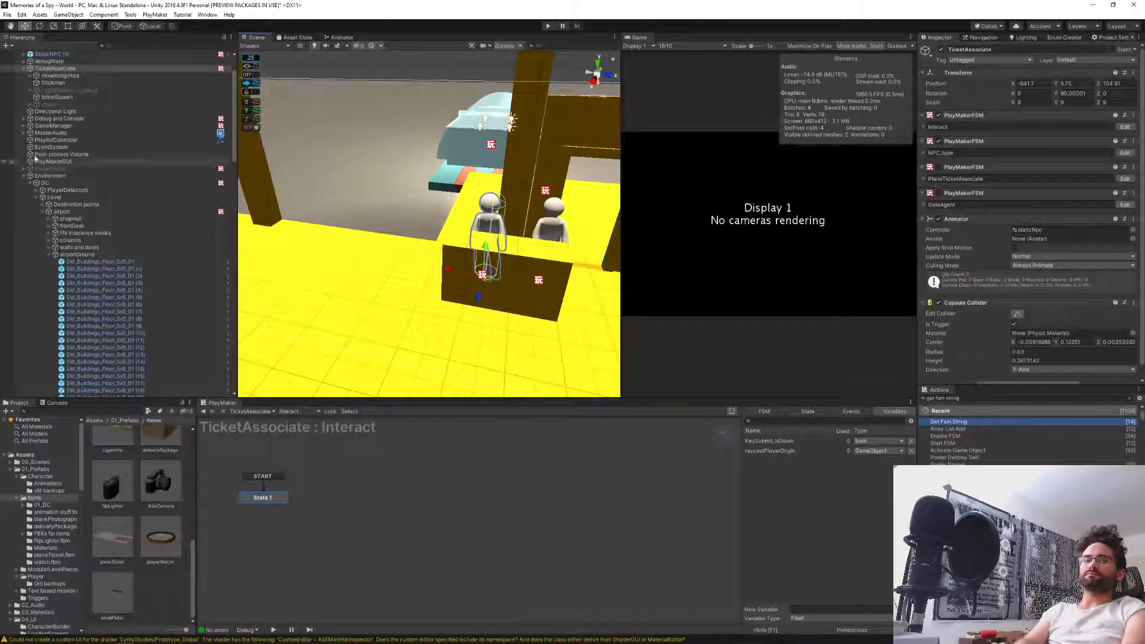
pyautogui.click(31, 70)
pyautogui.keyDown('ctrl'); pyautogui.click(31, 71); pyautogui.keyUp('ctrl')
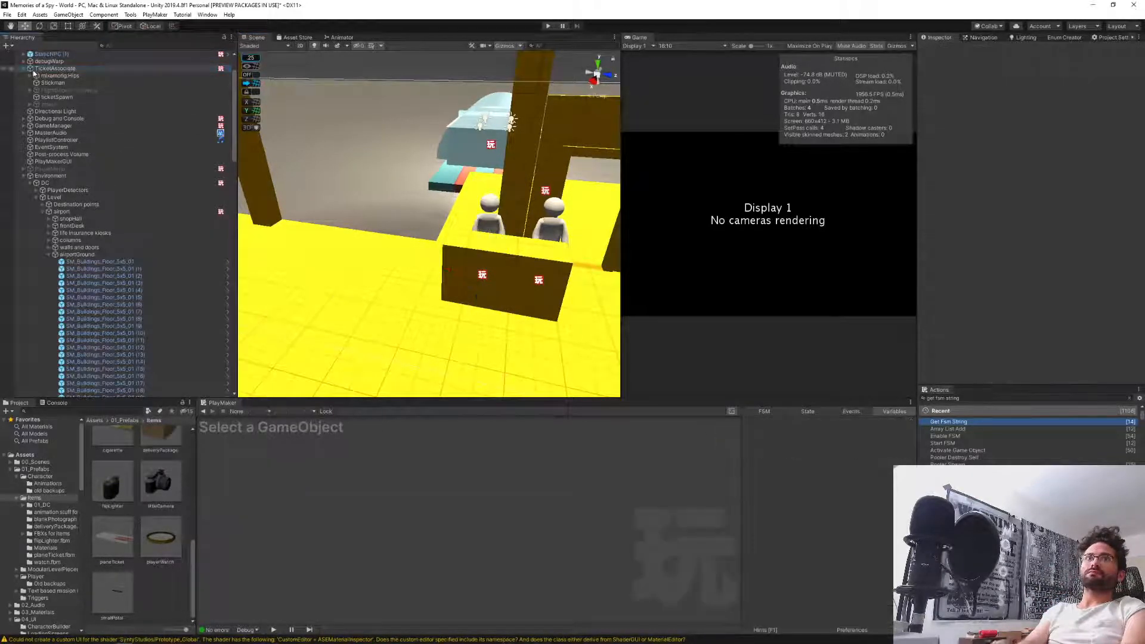
# Run the scene in an enlarged game view and teleport the player to the airport with the playerWarp console command.
pyautogui.moveTo(621, 255); pyautogui.dragTo(375, 256)
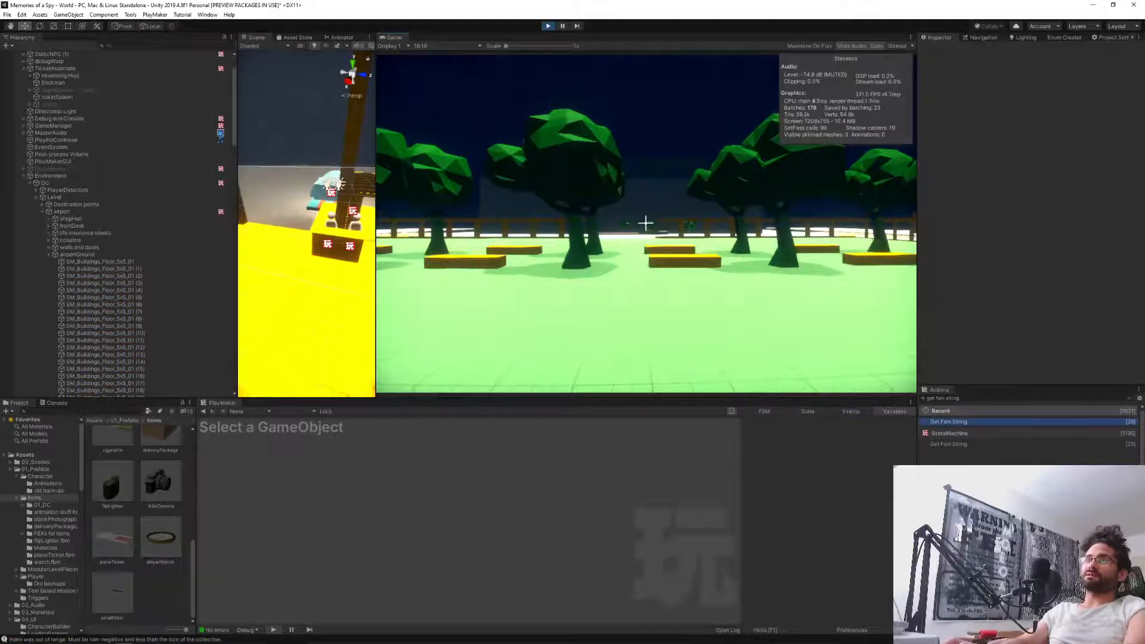
pyautogui.press('`')
pyautogui.write('play')
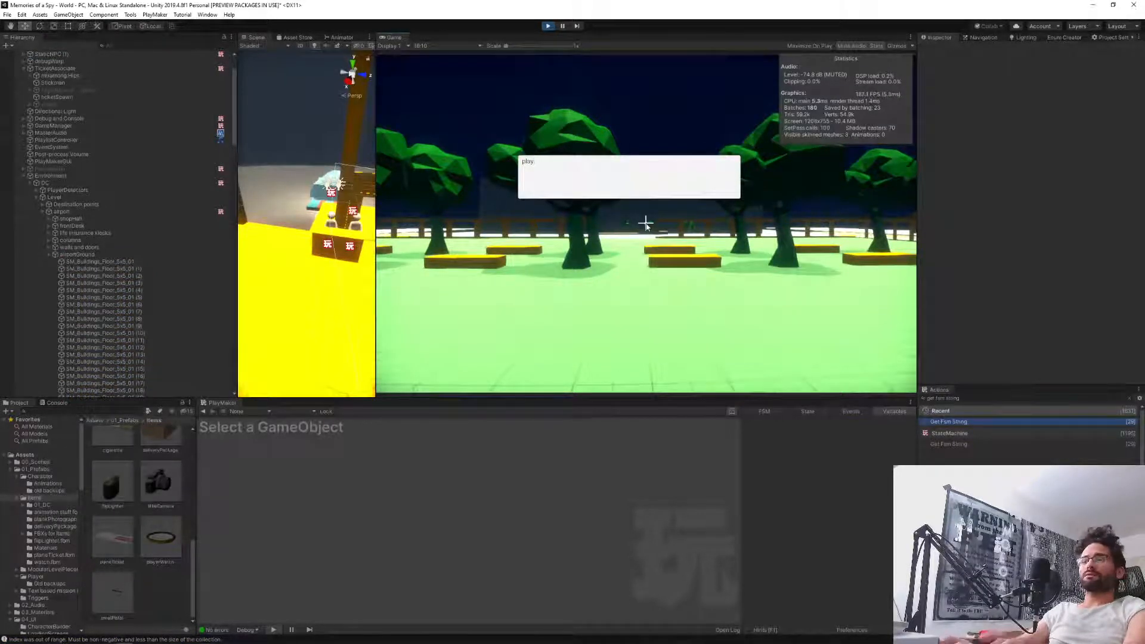
pyautogui.write('reerWat')
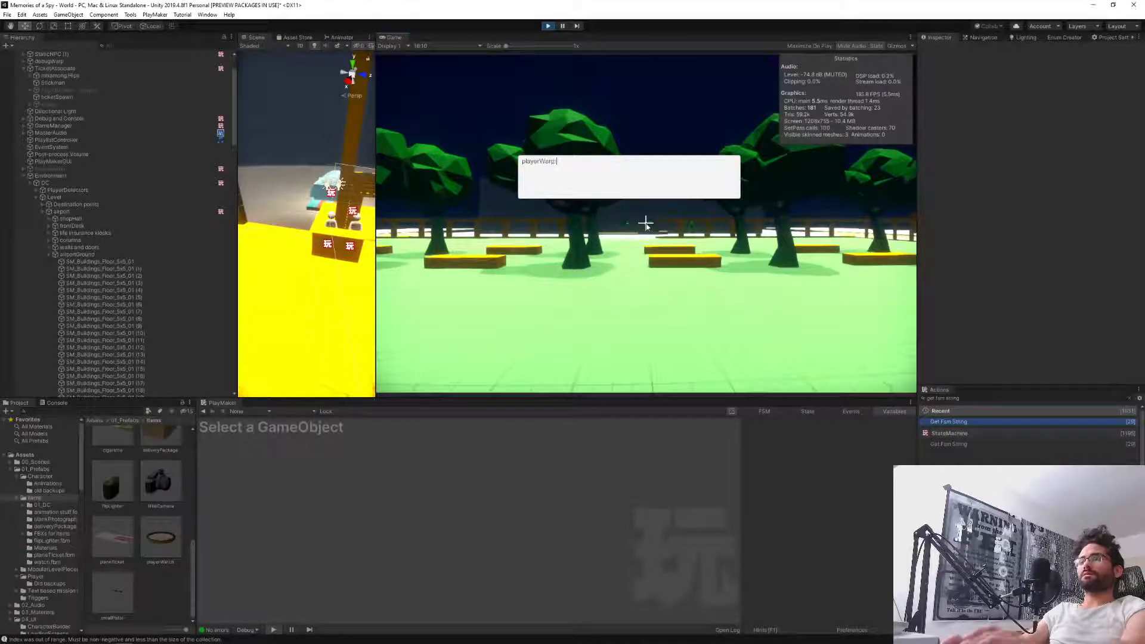
pyautogui.press('Return')
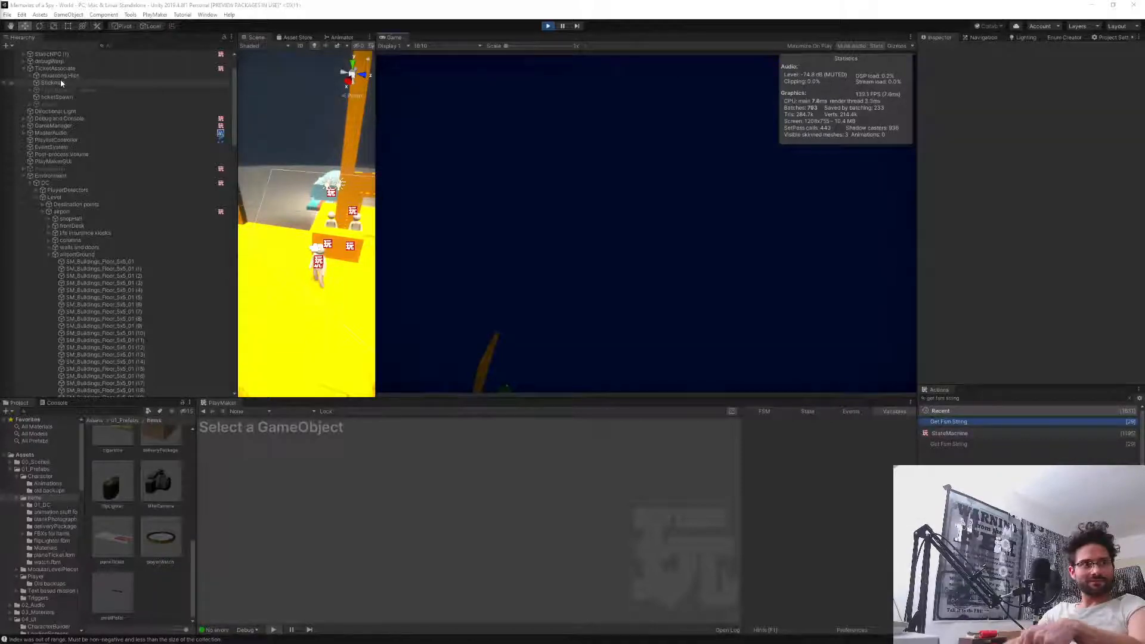
# Walk to the ticket desk, interact with the associate, choose Berlin and a departure time, and purchase the ticket.
pyautogui.click(558, 249)
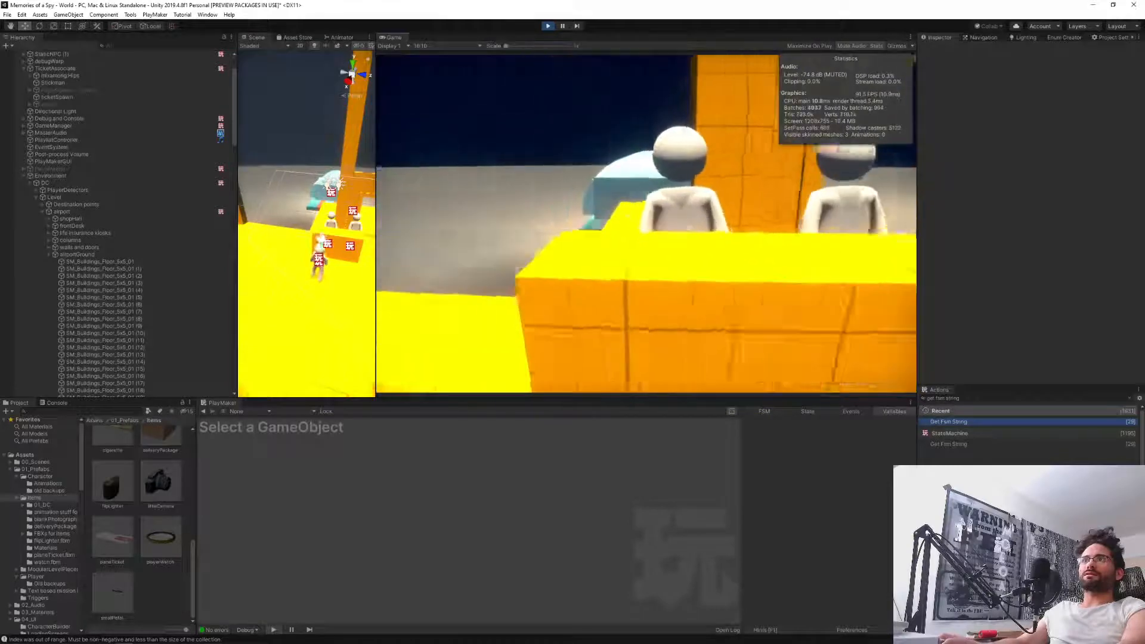
pyautogui.press('w')
pyautogui.press('e')
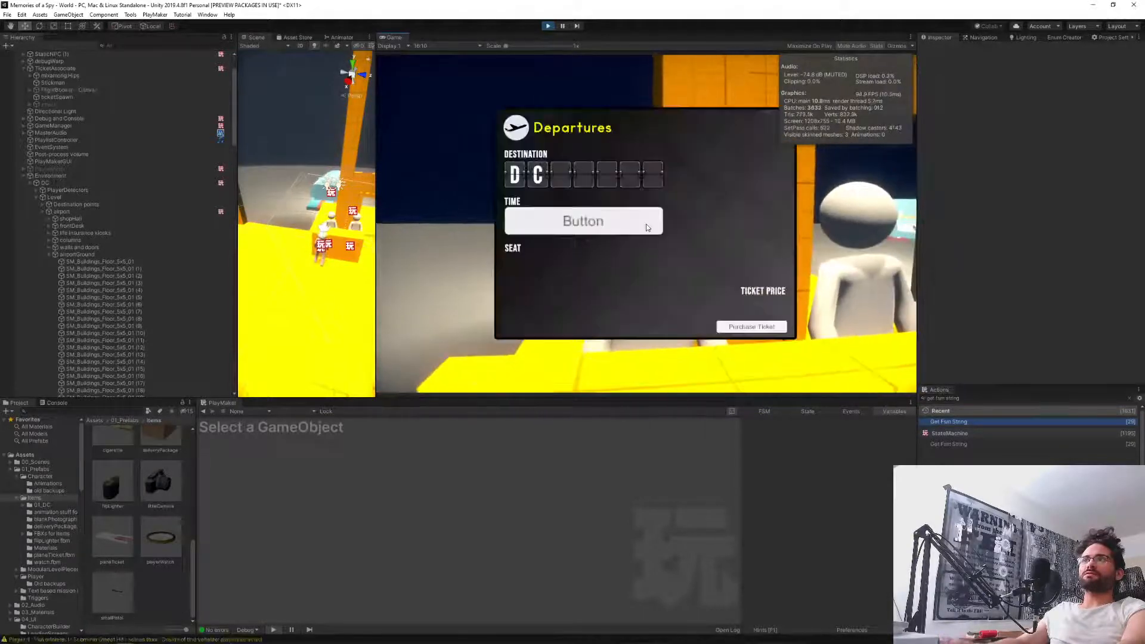
pyautogui.click(542, 174)
pyautogui.click(543, 174)
pyautogui.click(543, 174)
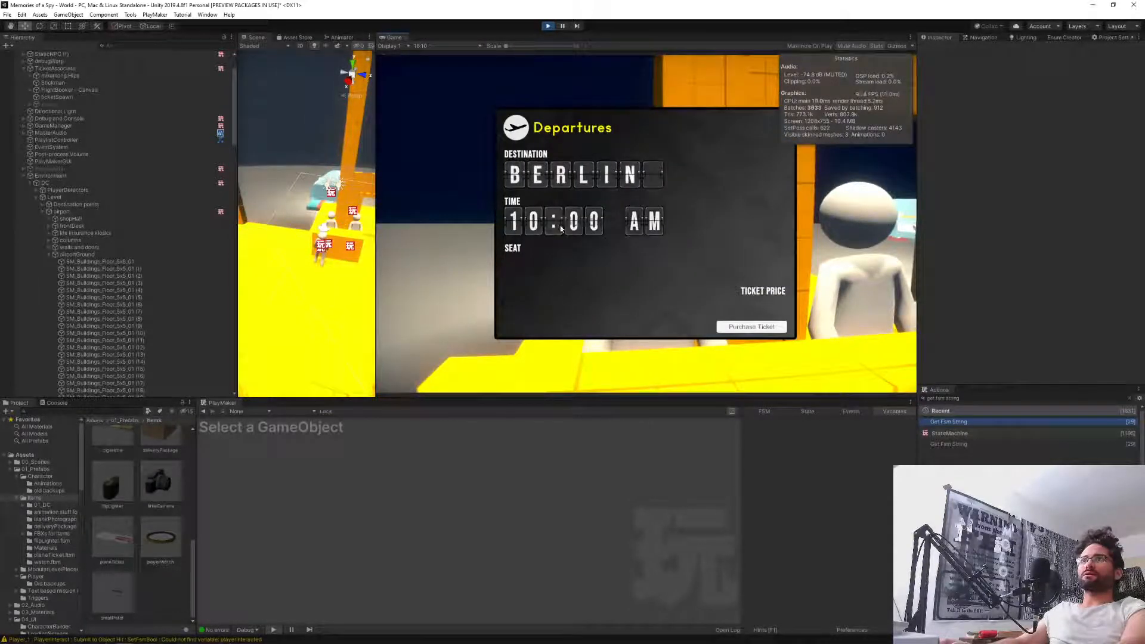
pyautogui.click(561, 229)
pyautogui.click(753, 327)
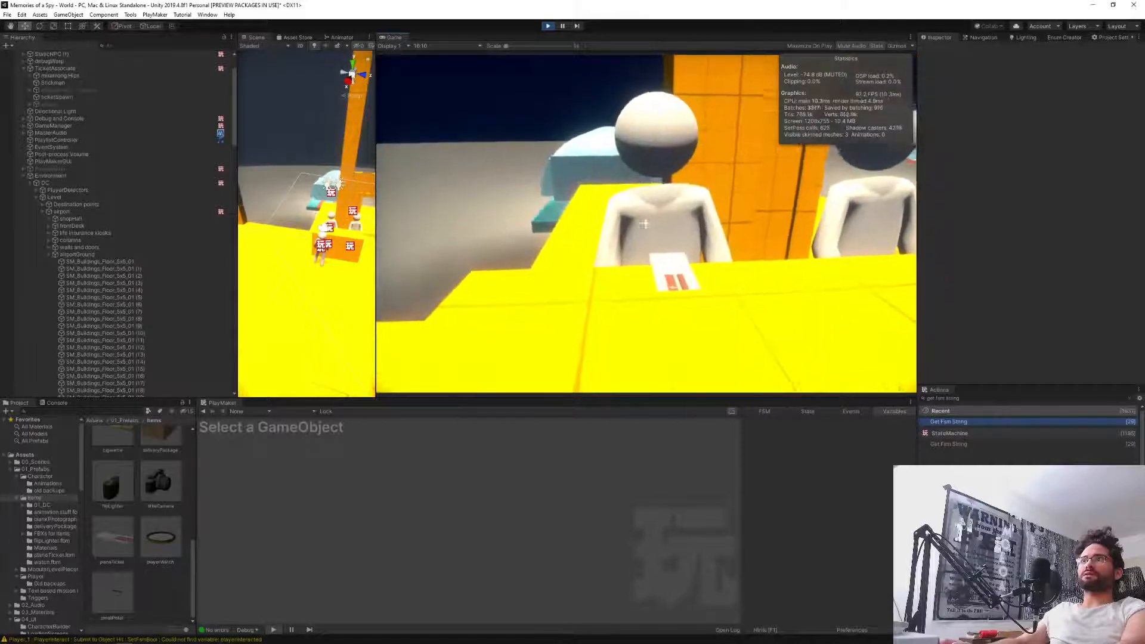
# Pick up the purchased plane ticket and drop it repeatedly around the desk to test its collision with the floor.
pyautogui.press('d')
pyautogui.press('d')
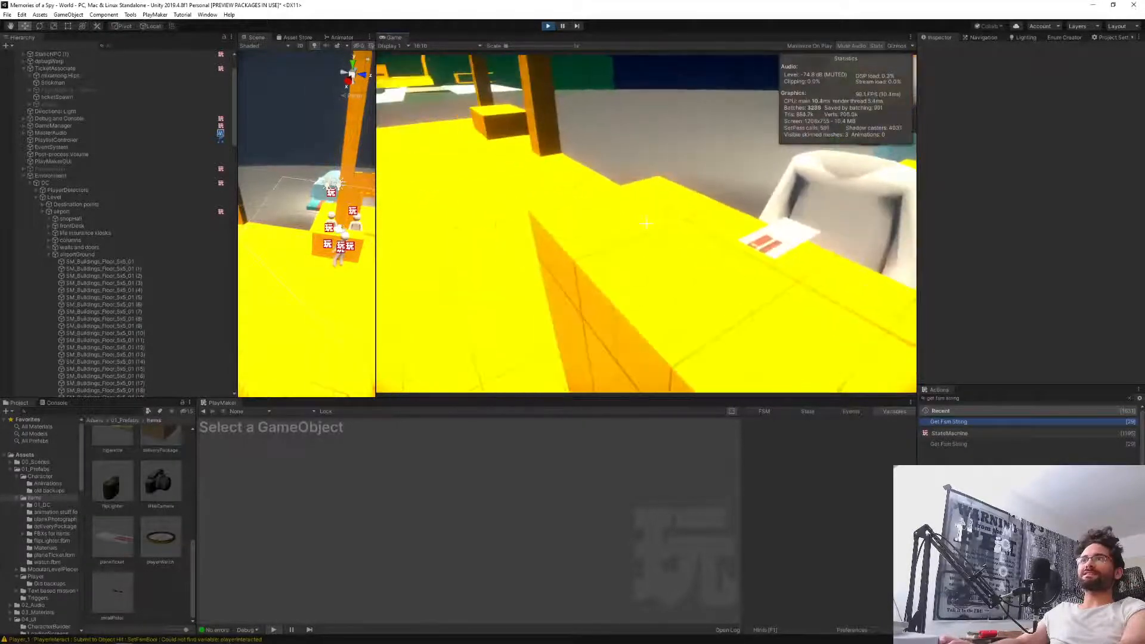
pyautogui.click(646, 225)
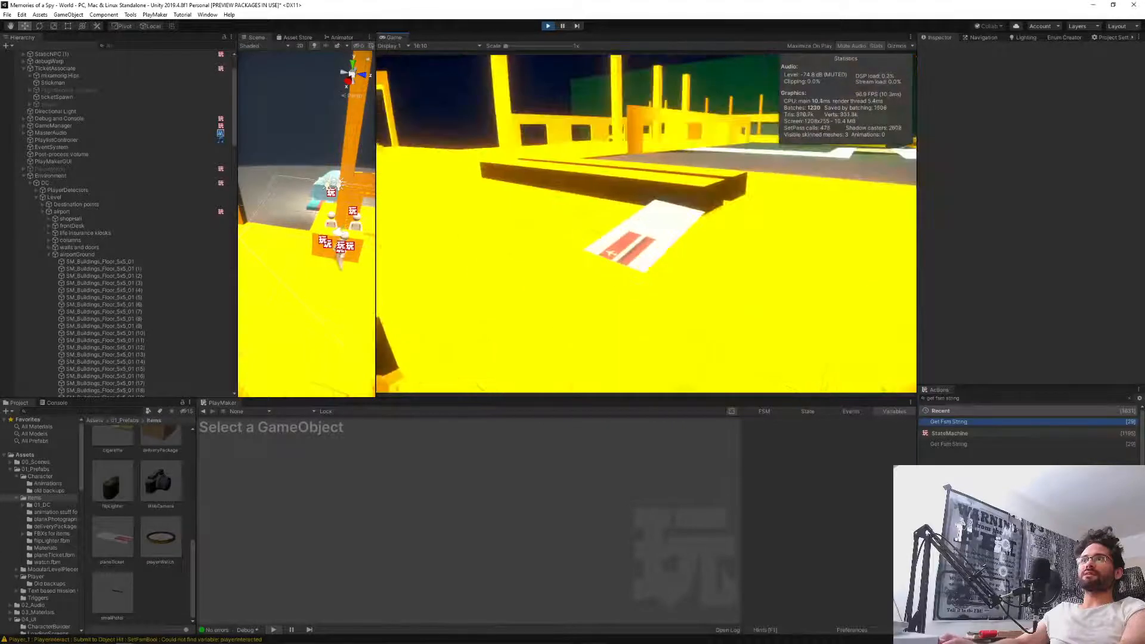
pyautogui.press('w')
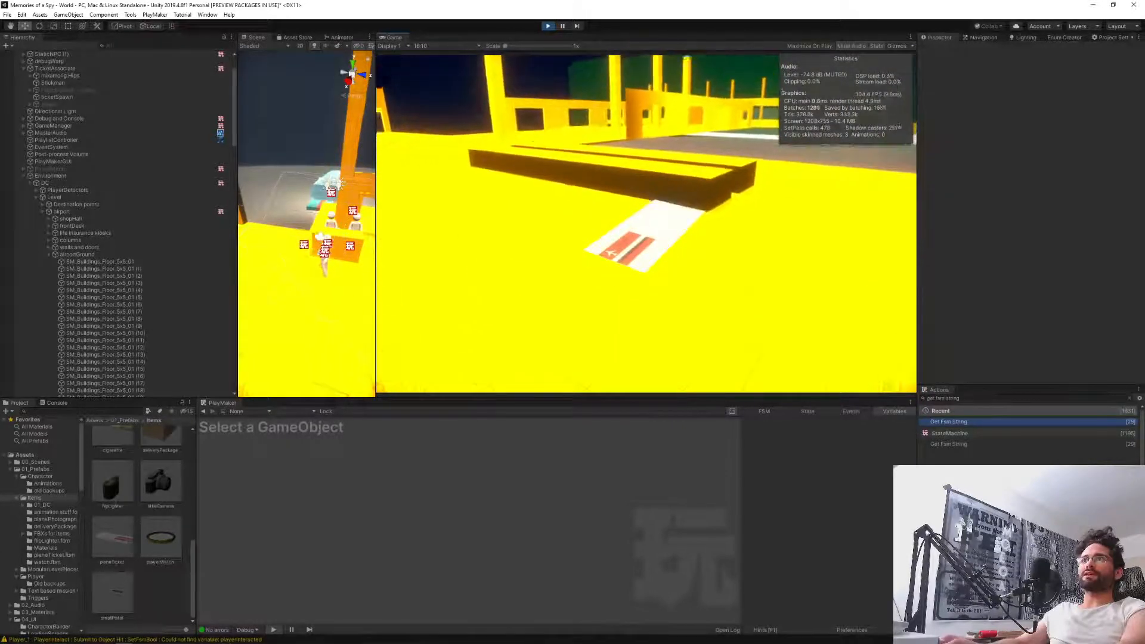
pyautogui.click(646, 224)
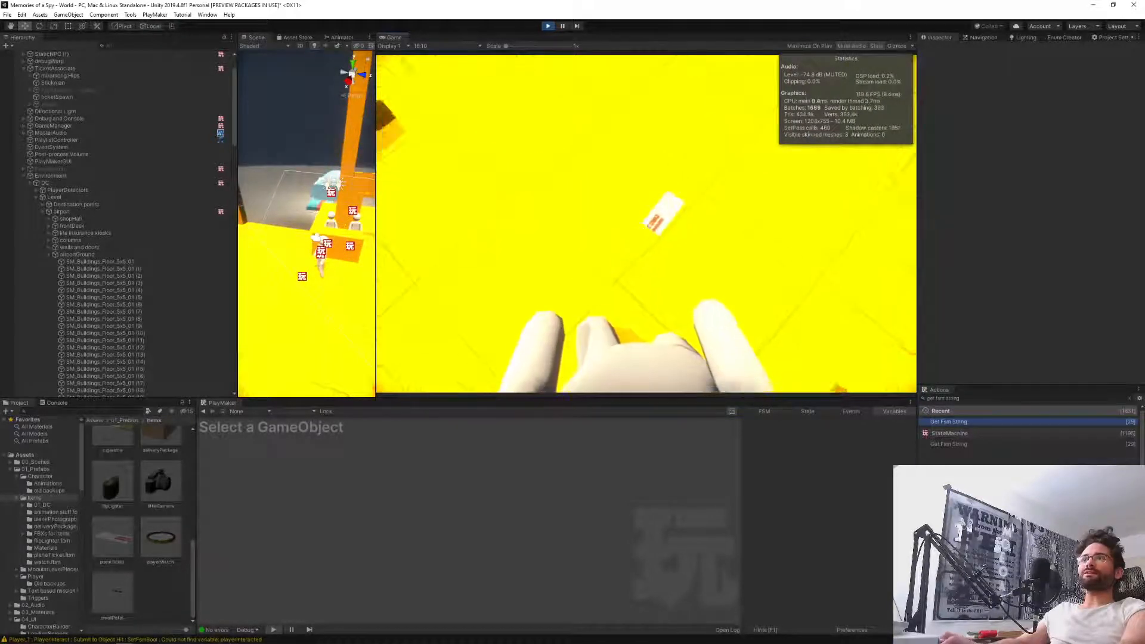
pyautogui.press('s')
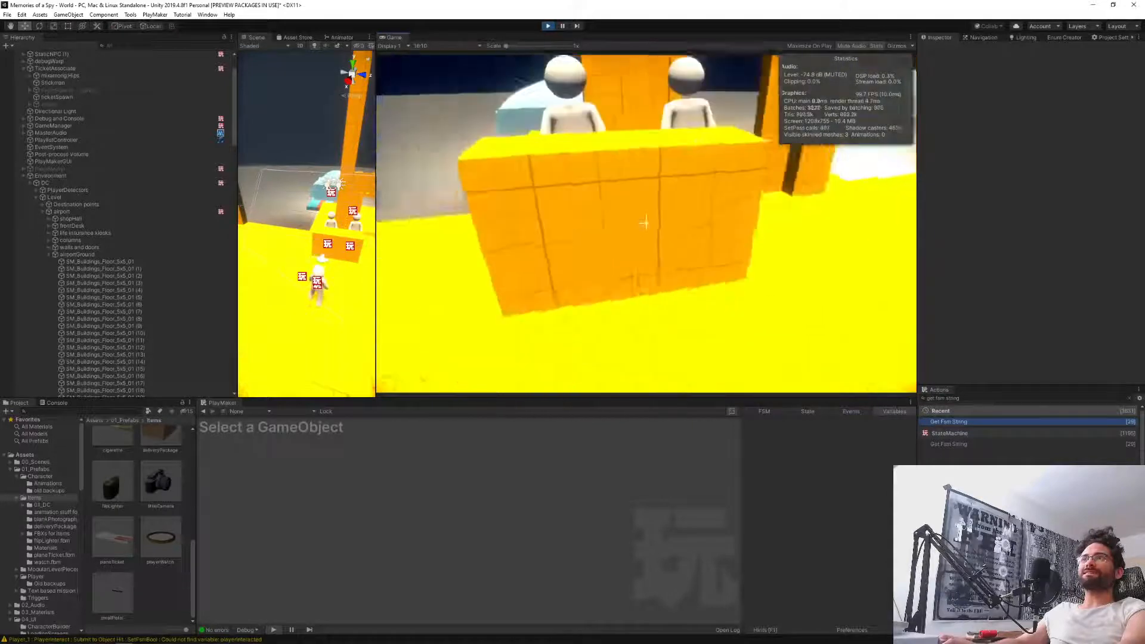
pyautogui.click(646, 224)
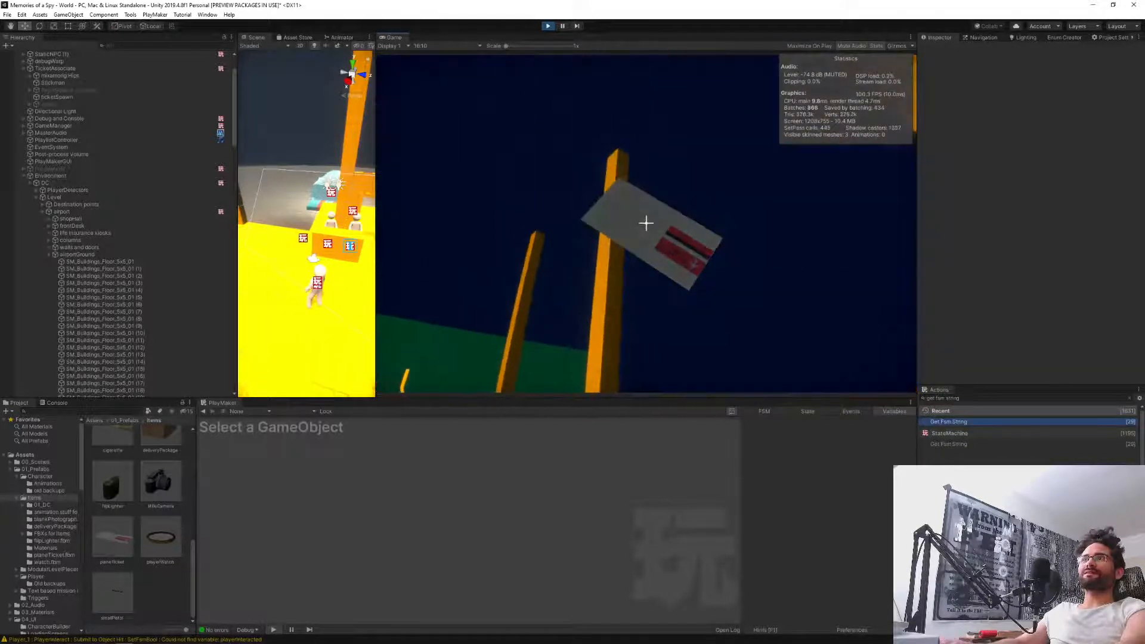
pyautogui.click(646, 225)
pyautogui.press('s')
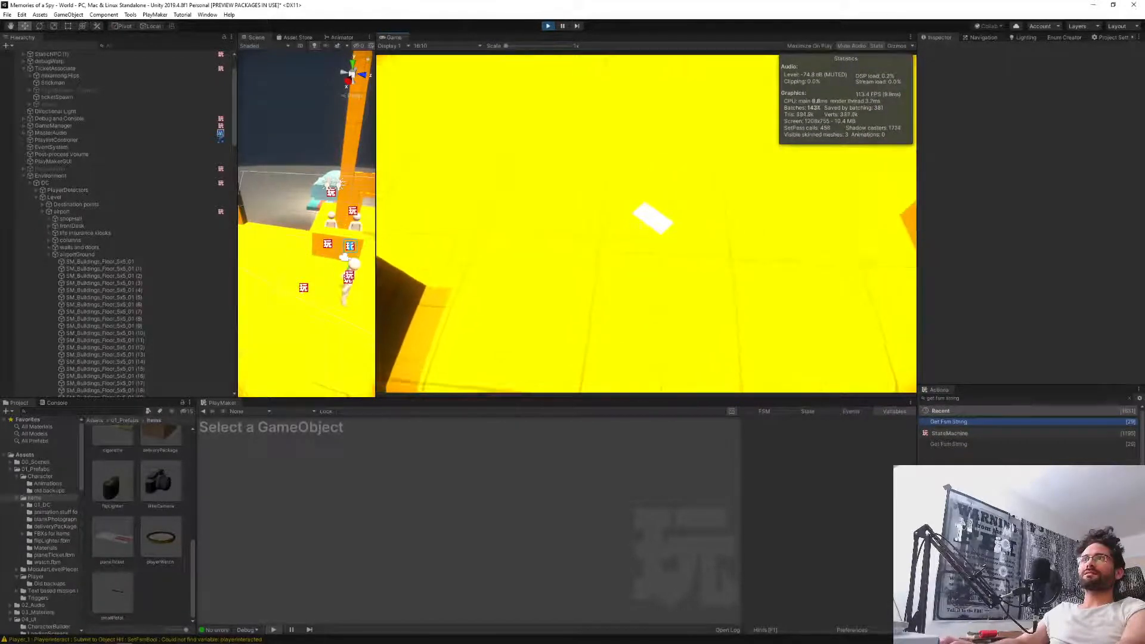
pyautogui.click(646, 224)
pyautogui.click(646, 223)
pyautogui.press('s')
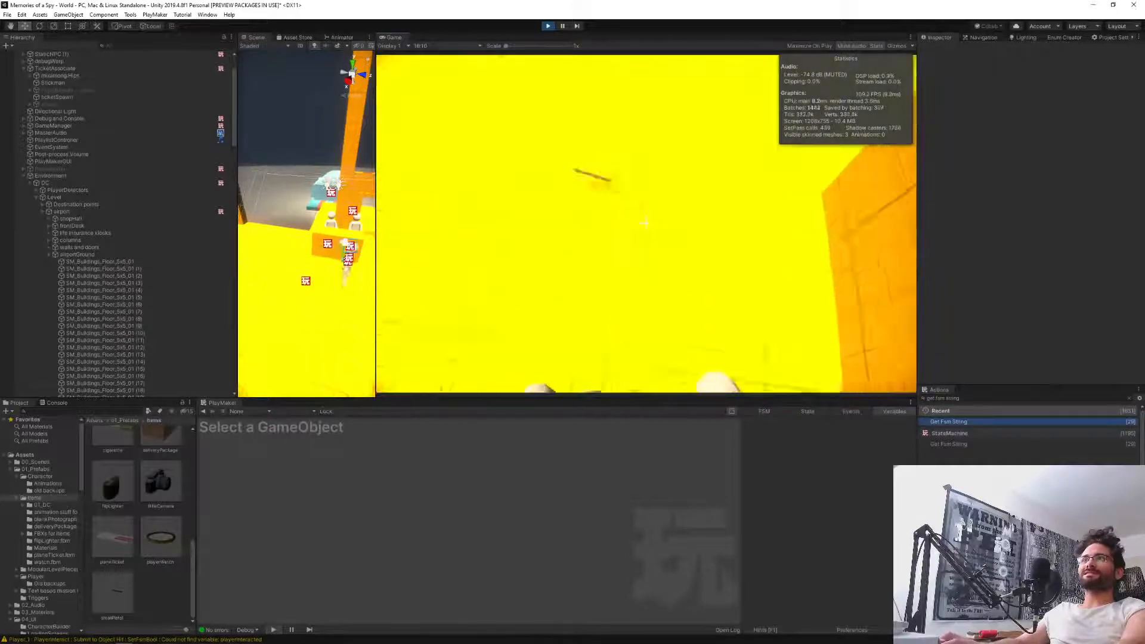
# Keep throwing the plane ticket onto the open airport floor and picking it back up to check whether it falls through.
pyautogui.click(645, 225)
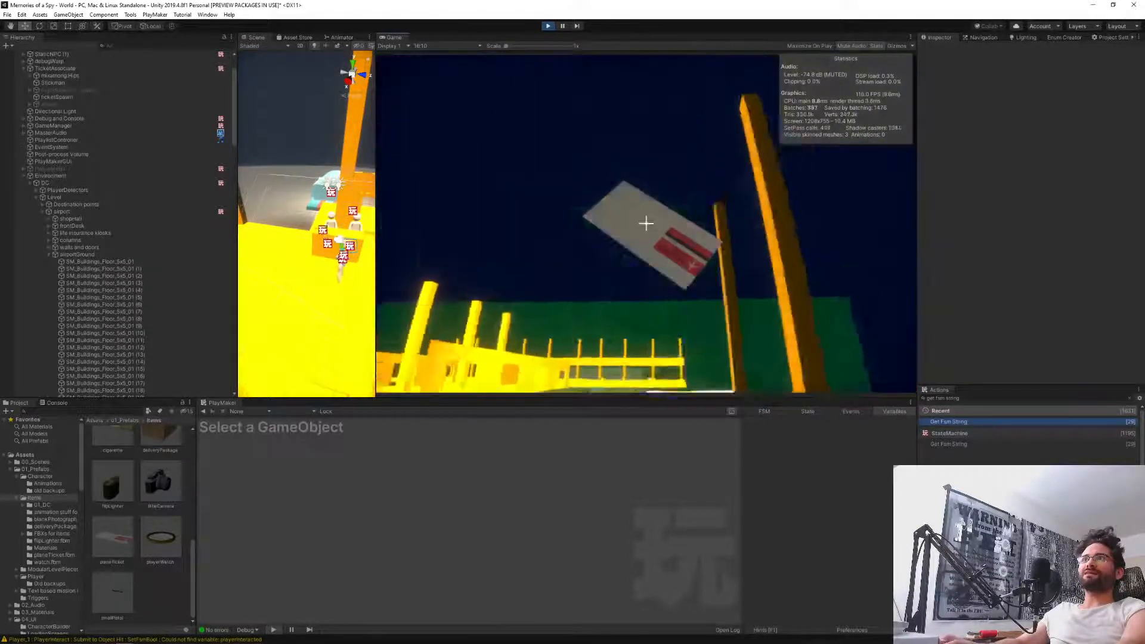
pyautogui.click(646, 225)
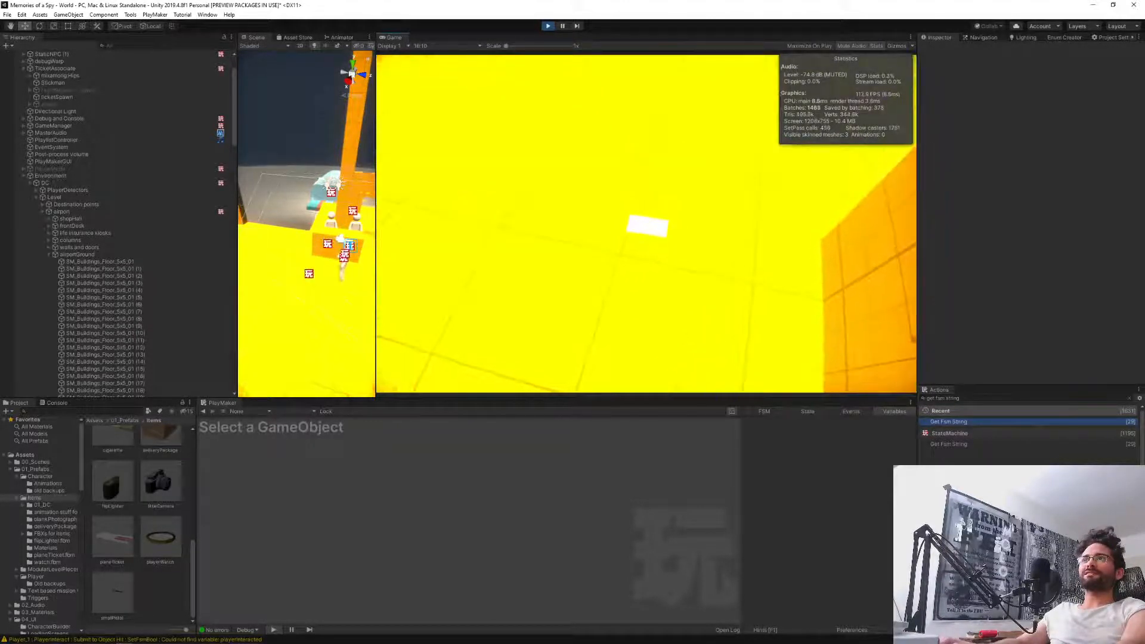
pyautogui.click(645, 223)
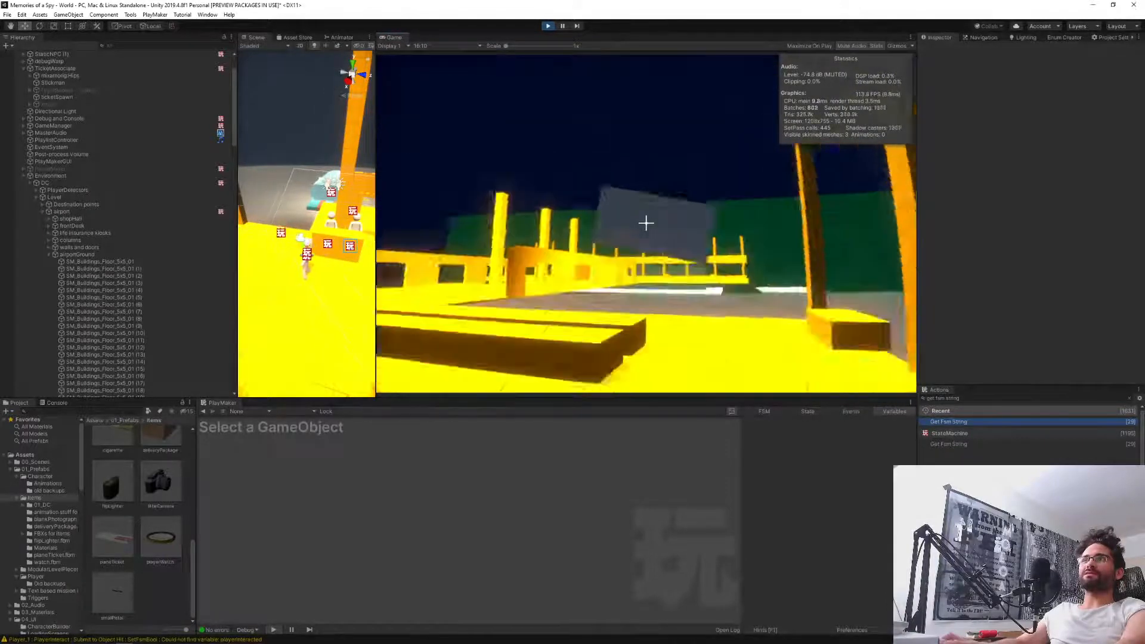
pyautogui.click(646, 224)
pyautogui.click(646, 224)
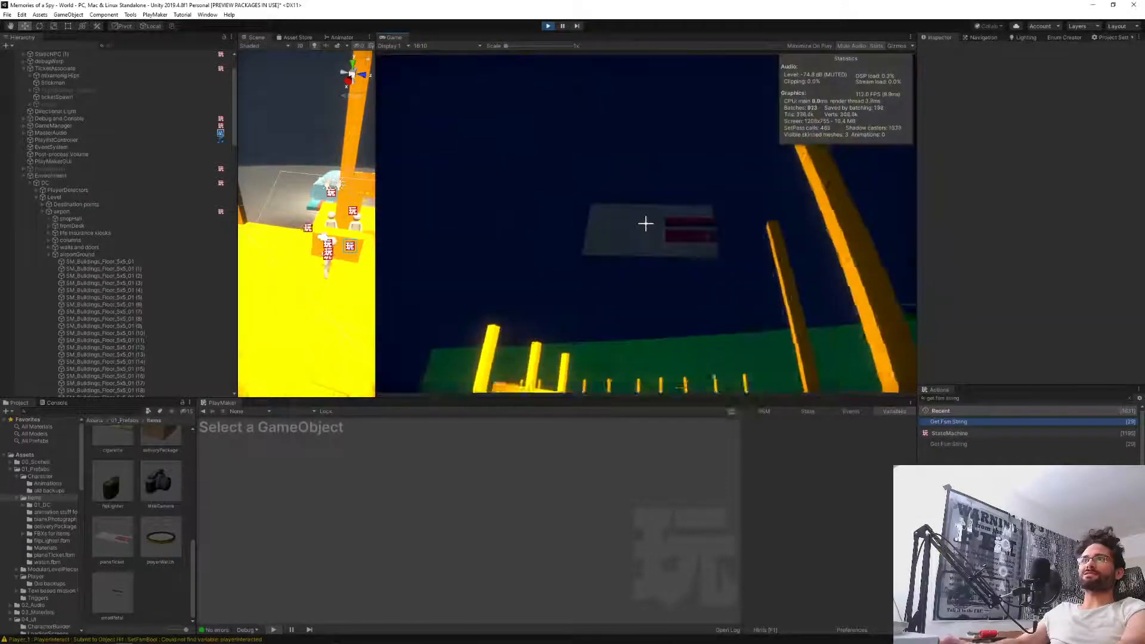
pyautogui.press('w')
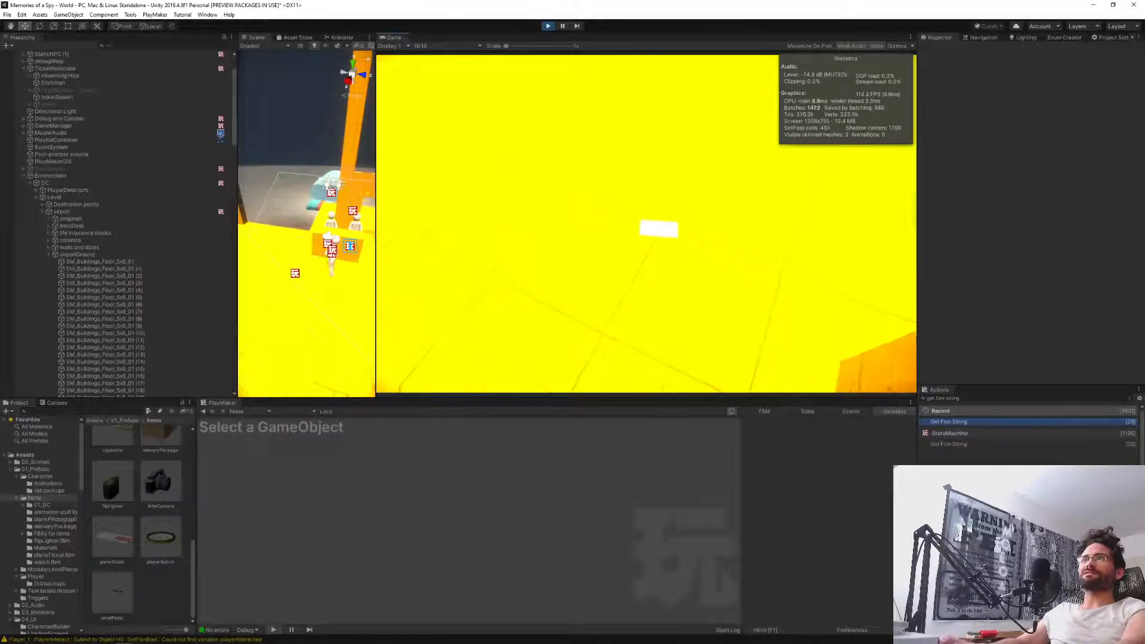
pyautogui.click(645, 224)
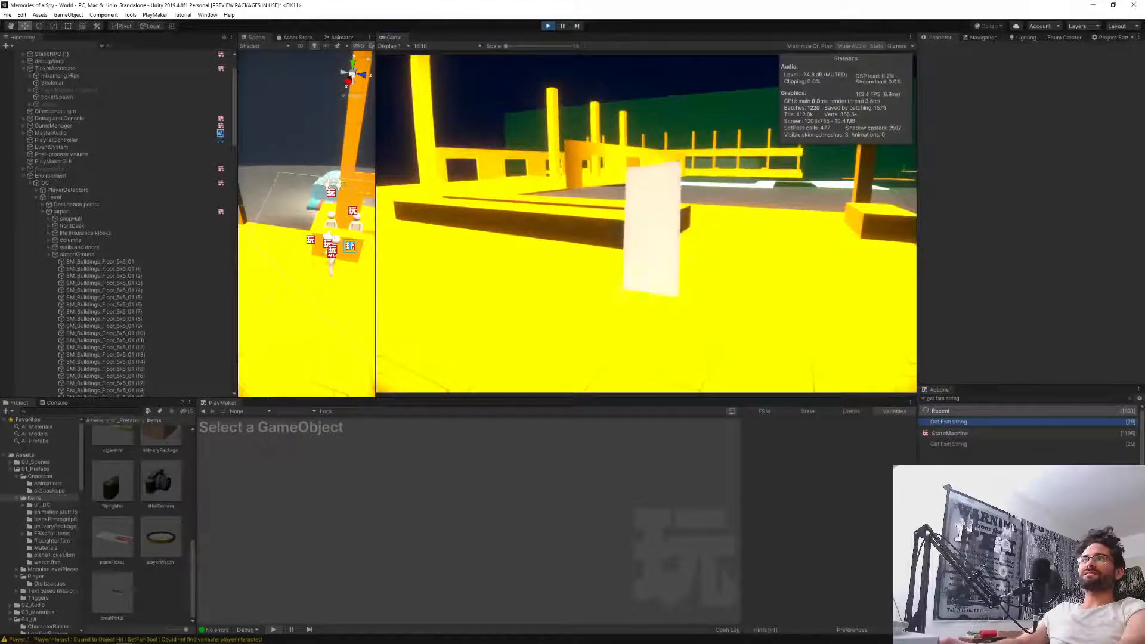
pyautogui.click(646, 225)
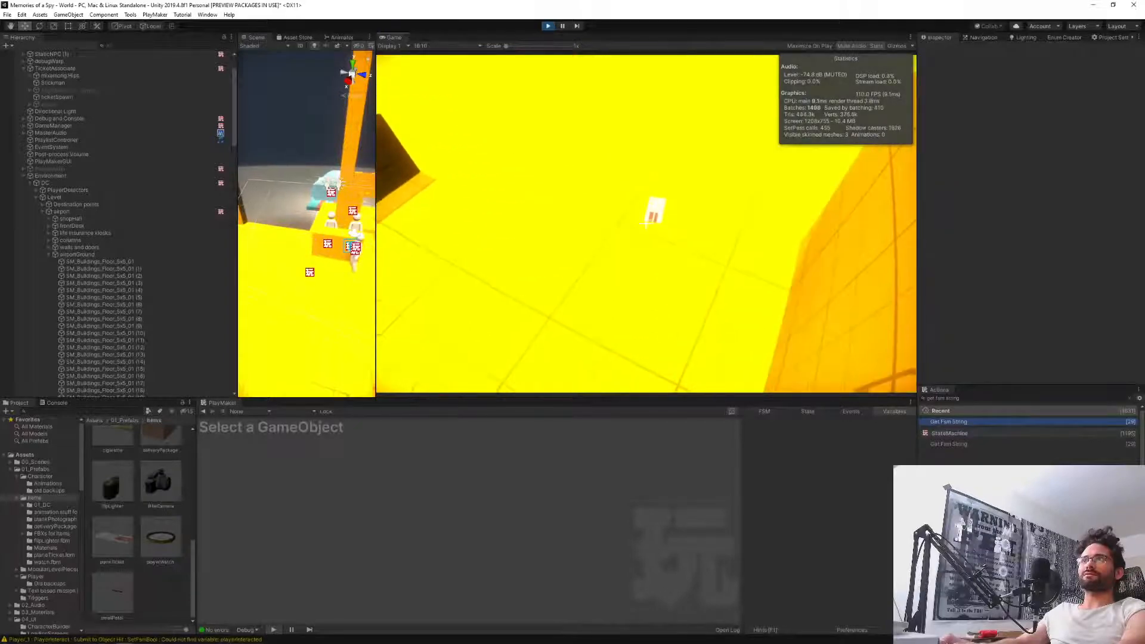
pyautogui.click(646, 224)
pyautogui.press('w')
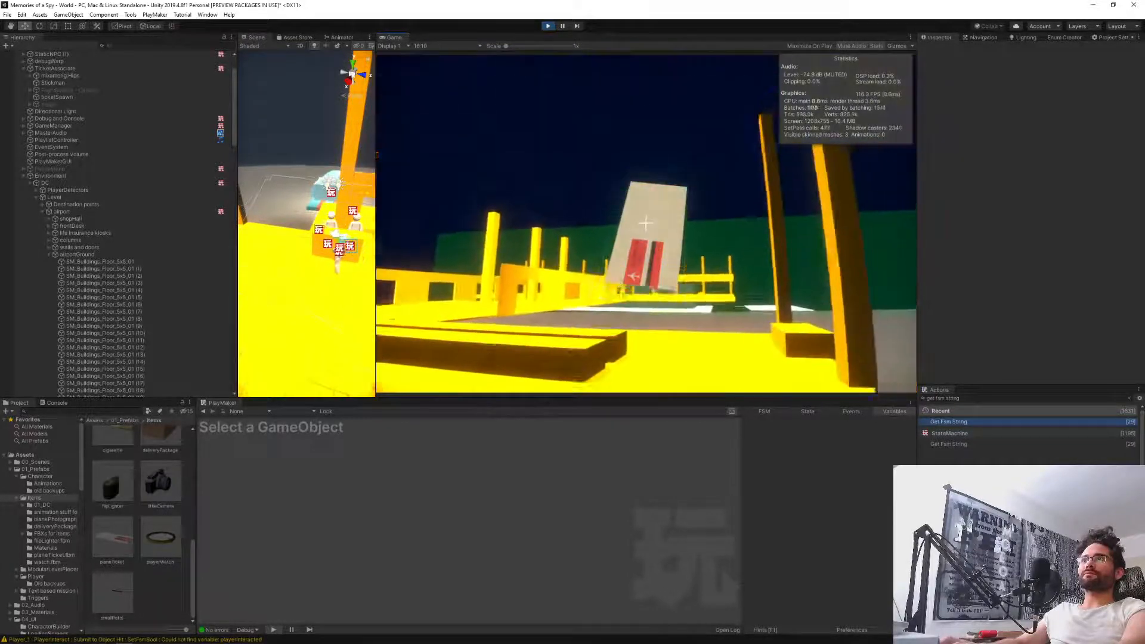
# Drop the plane ticket onto the ticket desk's top from different sides to test how it rests there.
pyautogui.click(646, 225)
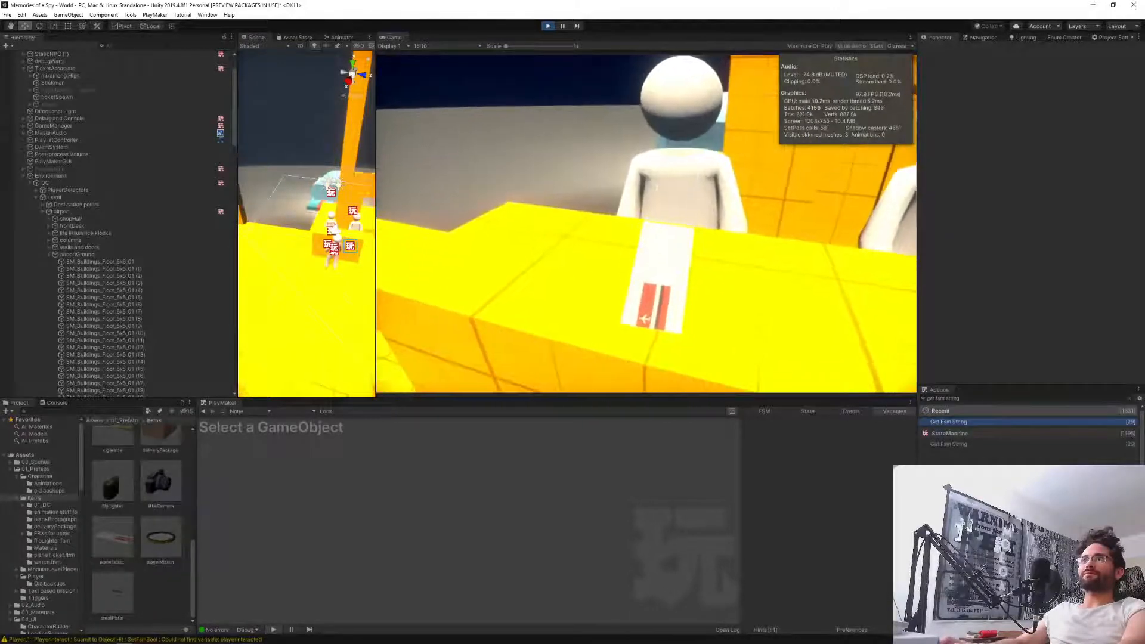
pyautogui.press('d')
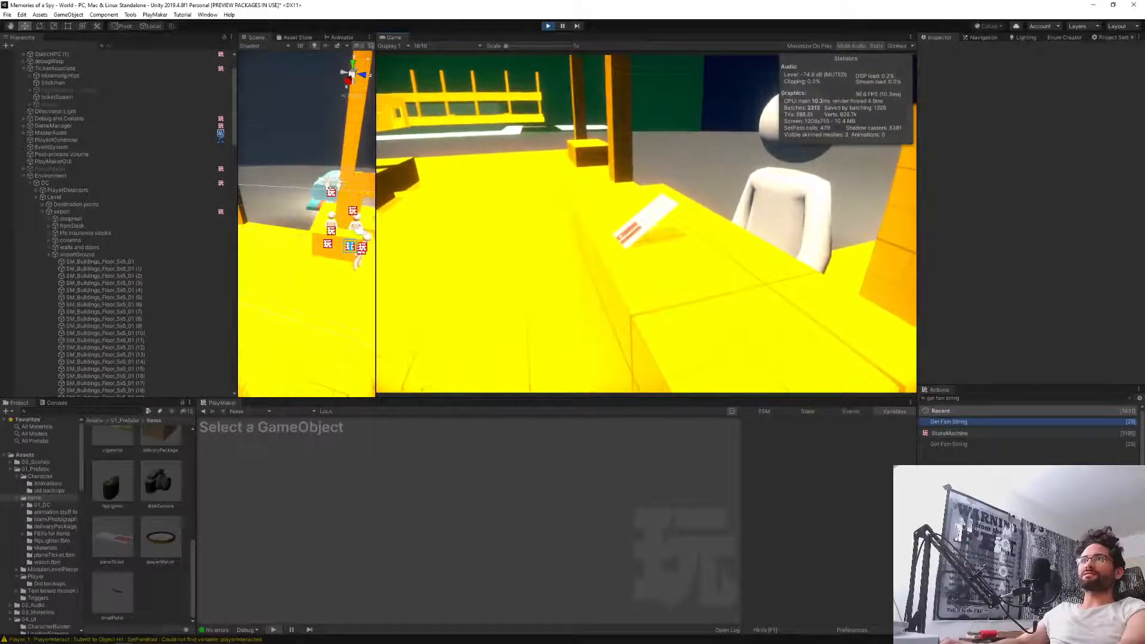
pyautogui.click(646, 222)
pyautogui.click(646, 223)
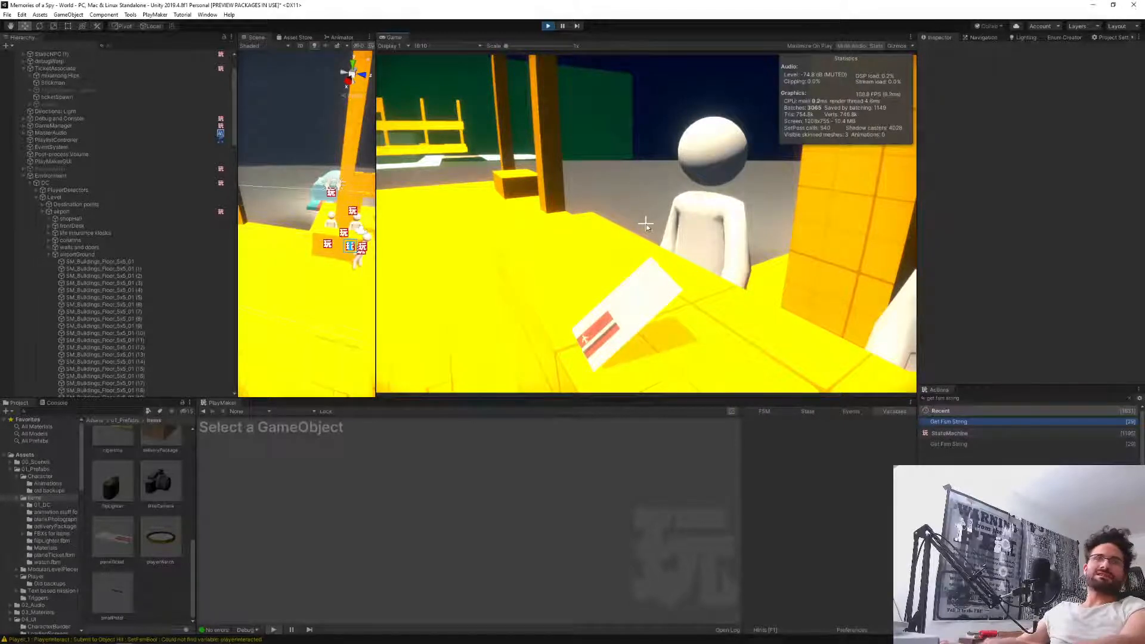
pyautogui.press('Escape')
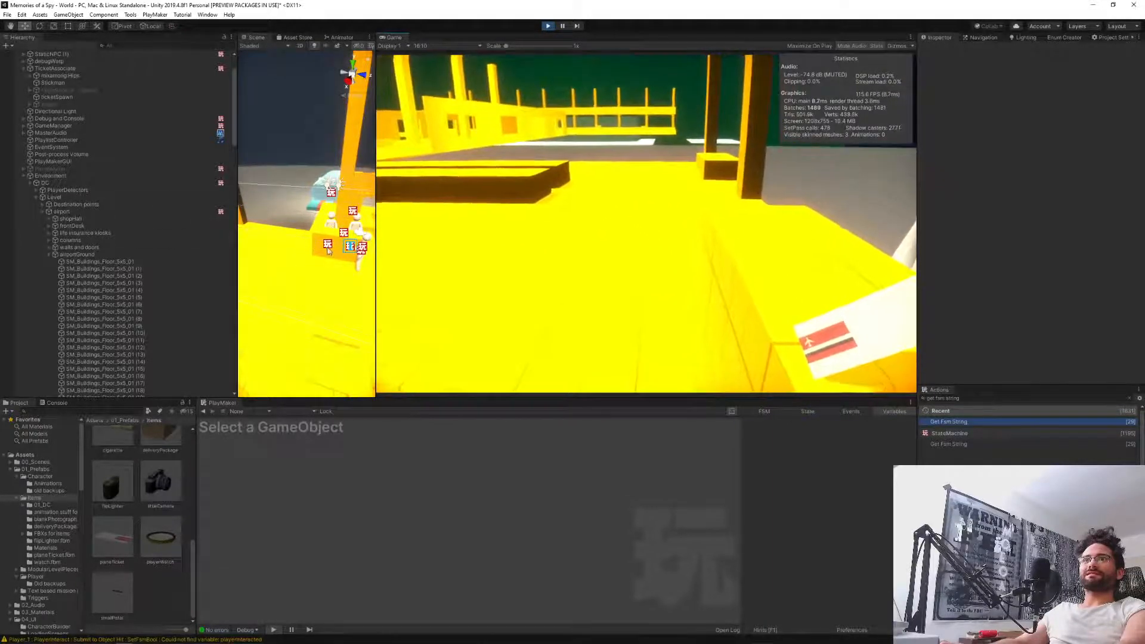
# Move TicketAssociate out from behind the desk onto the open floor and purchase a 10:00 AM Berlin ticket from it.
pyautogui.click(323, 251)
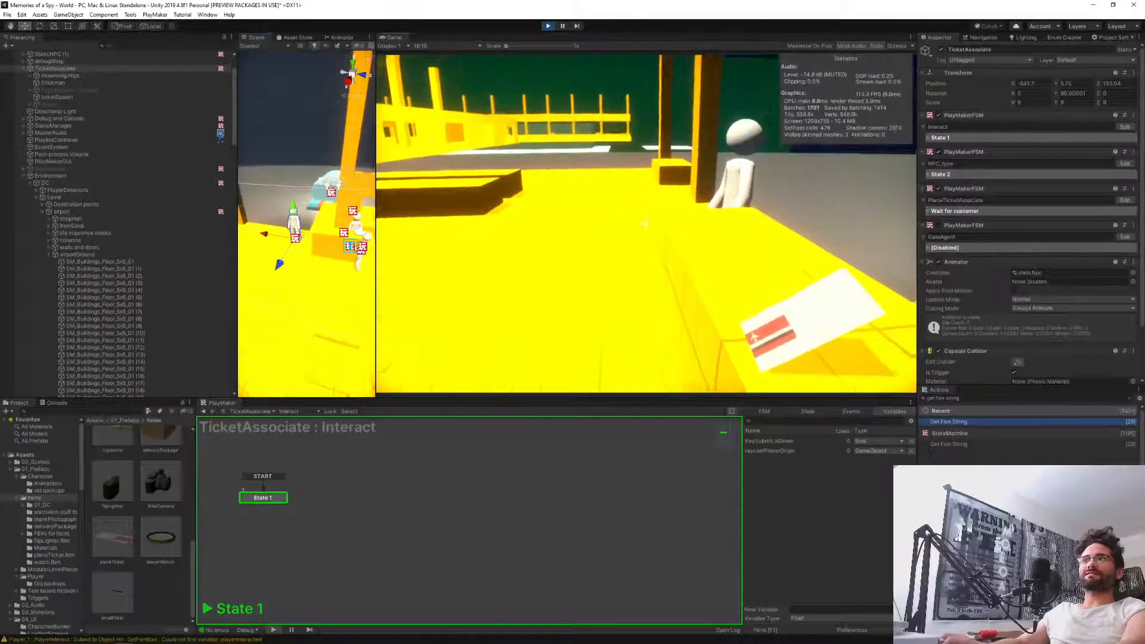
pyautogui.press('e')
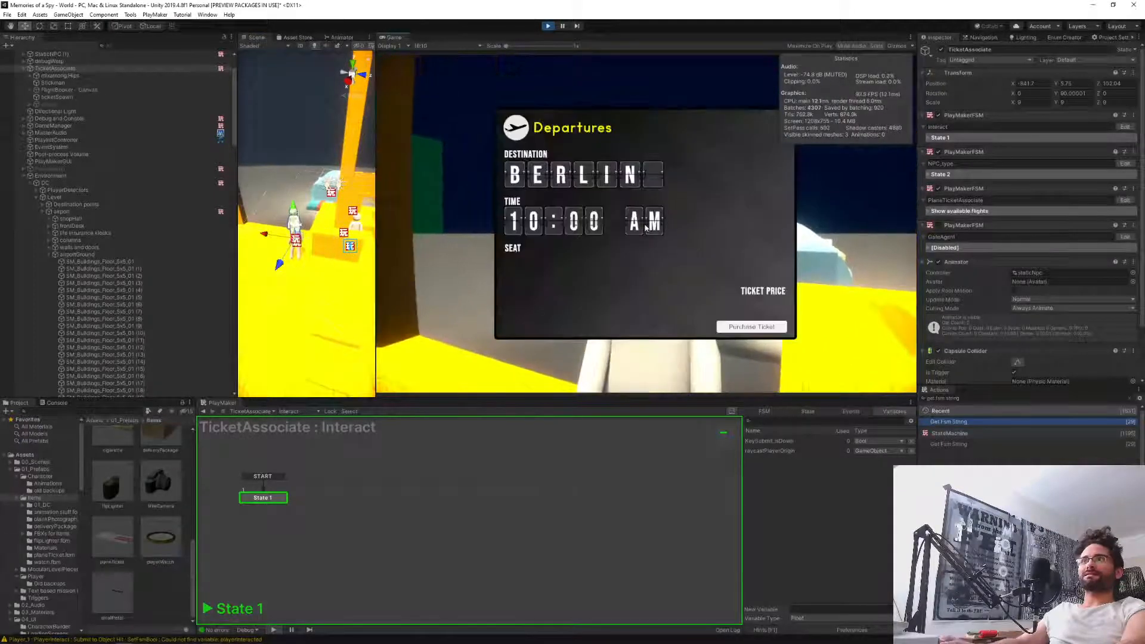
pyautogui.click(749, 327)
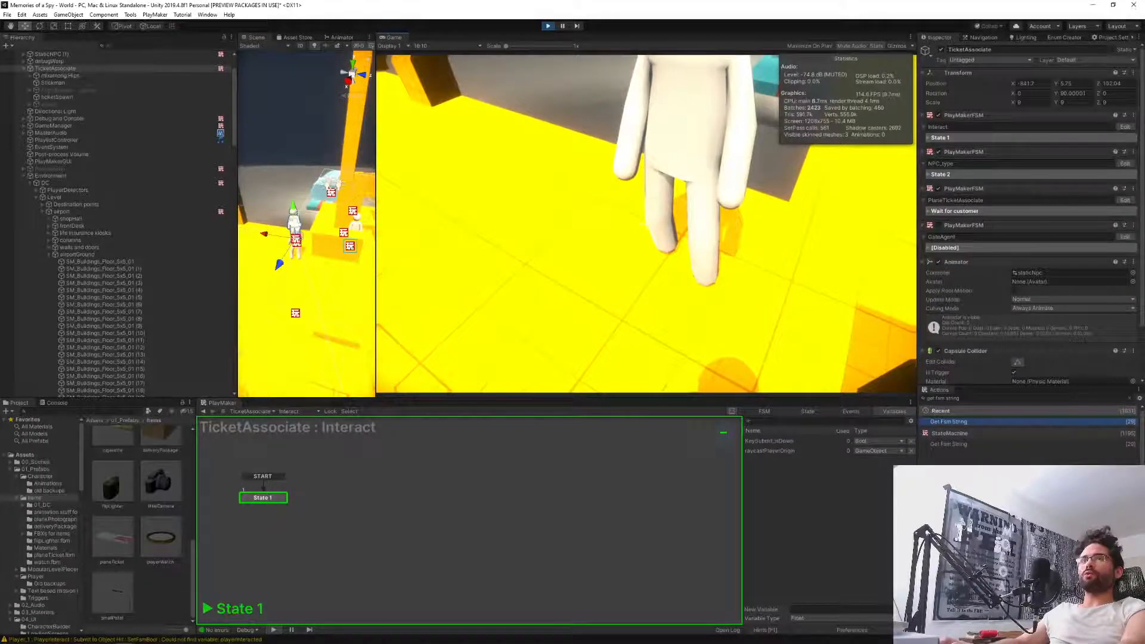
pyautogui.press('Escape')
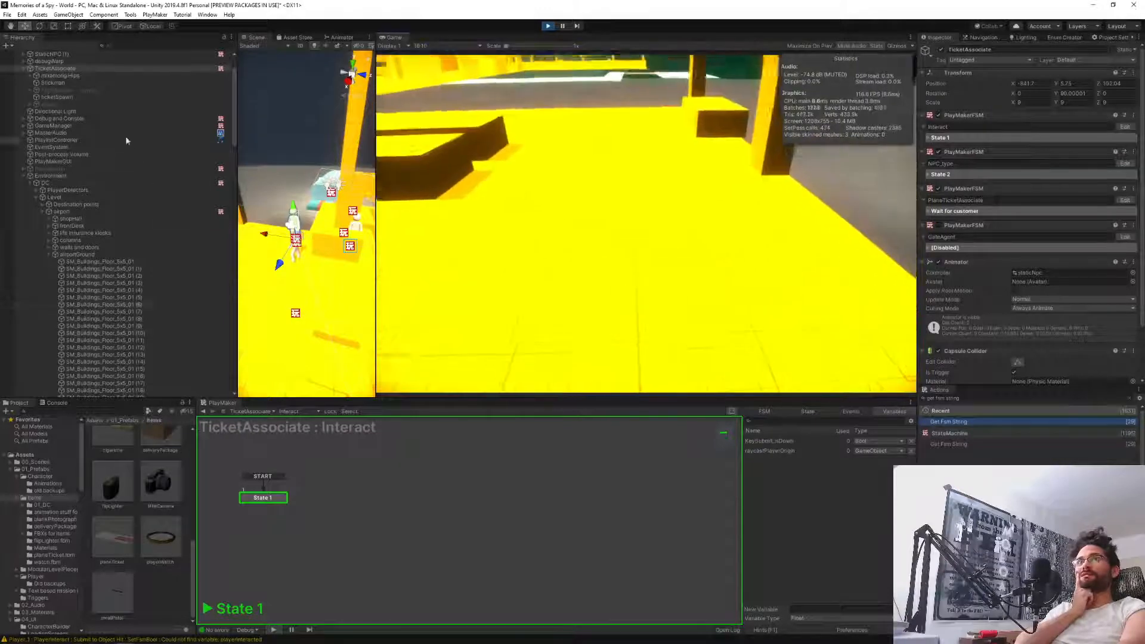
# Widen the Scene view, look at the floor around TicketAssociate's feet, and select the spawned planeTicket(Clone).
pyautogui.click(57, 70)
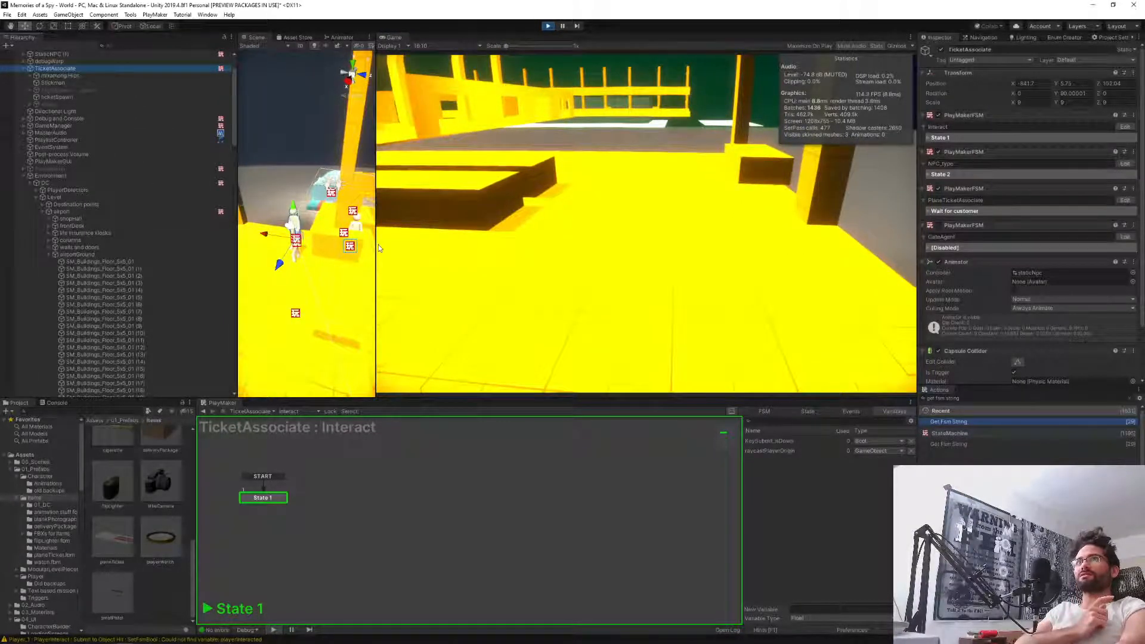
pyautogui.moveTo(376, 245); pyautogui.dragTo(687, 253)
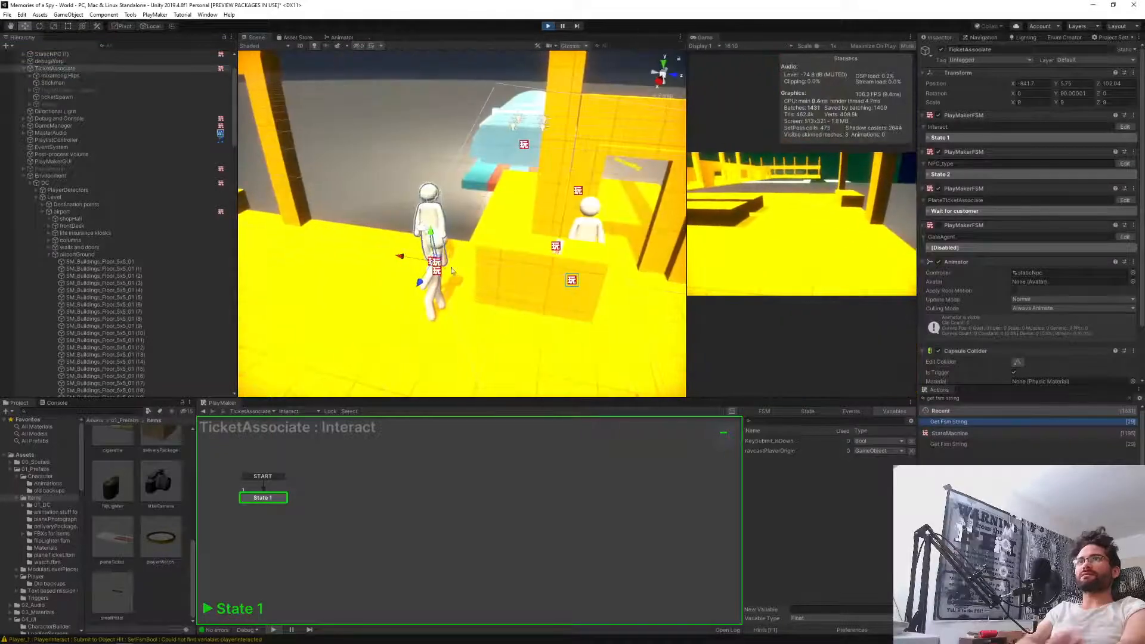
pyautogui.moveTo(451, 271); pyautogui.dragTo(264, 275, button='right')
pyautogui.press('w')
pyautogui.scroll(-3, 984, 286)
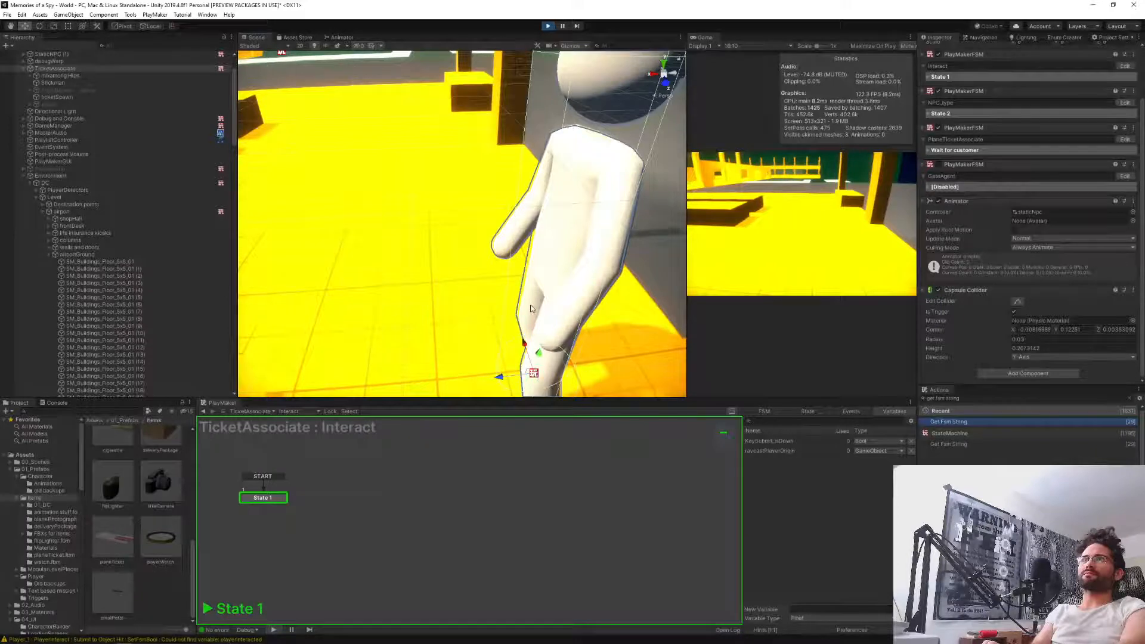
pyautogui.moveTo(531, 308); pyautogui.dragTo(529, 372, button='right')
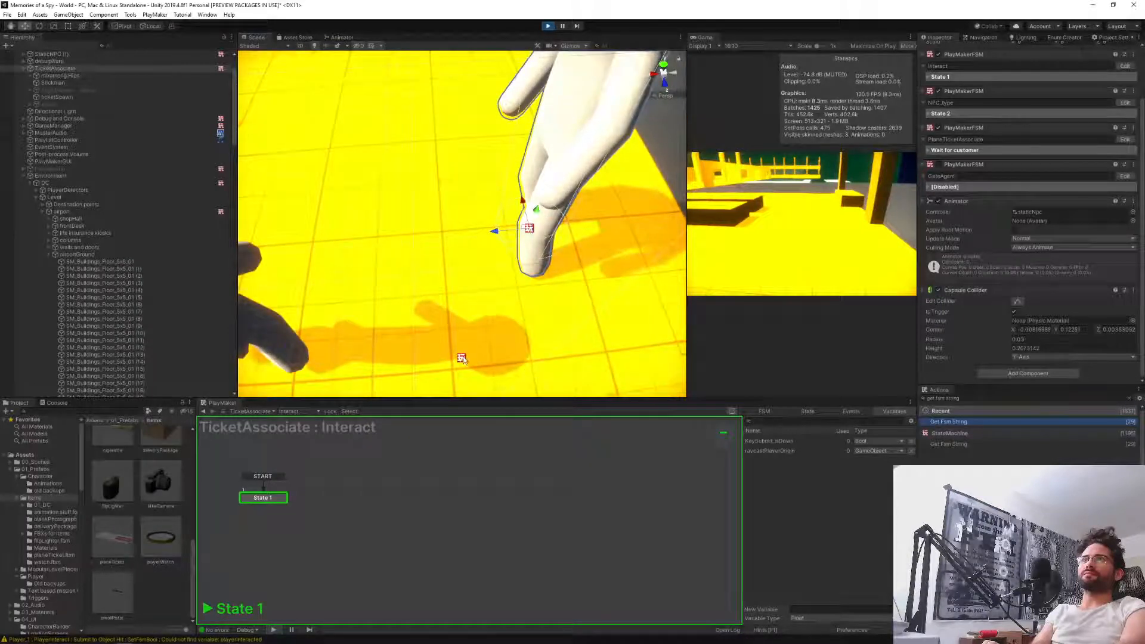
pyautogui.click(462, 359)
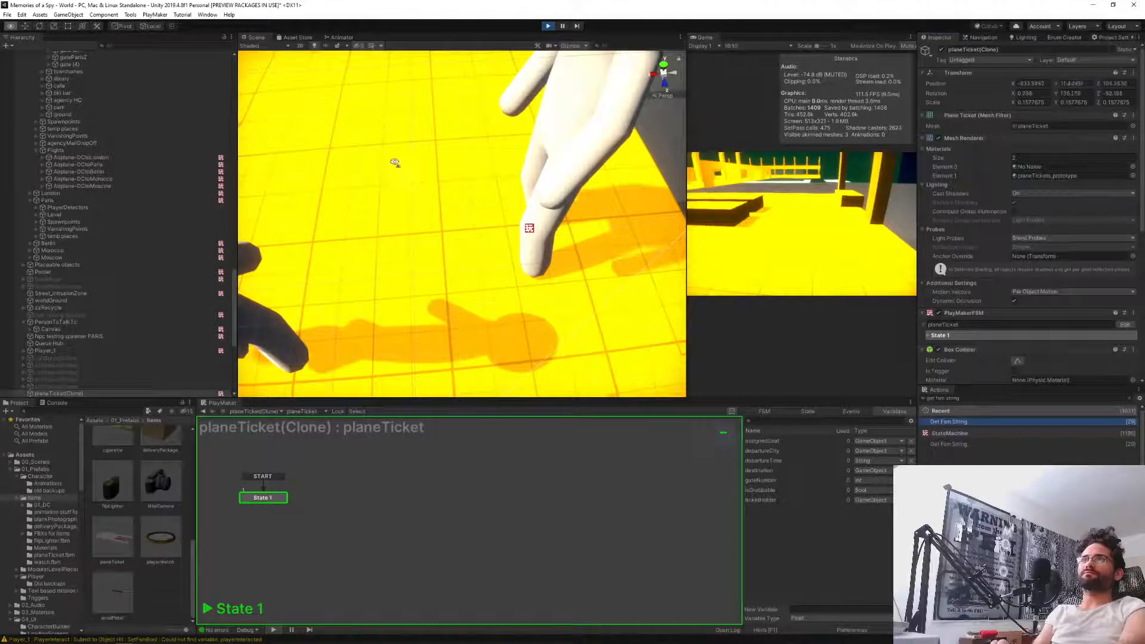
# Frame planeTicket(Clone) in the scene and examine its position relative to the airport floor and the associate.
pyautogui.moveTo(396, 164)
pyautogui.mouseDown(button='right')
pyautogui.moveTo(412, 107)
pyautogui.moveTo(460, 261)
pyautogui.moveTo(978, 108)
pyautogui.moveTo(77, 138)
pyautogui.moveTo(363, 149)
pyautogui.moveTo(400, 172)
pyautogui.mouseUp(button='right')
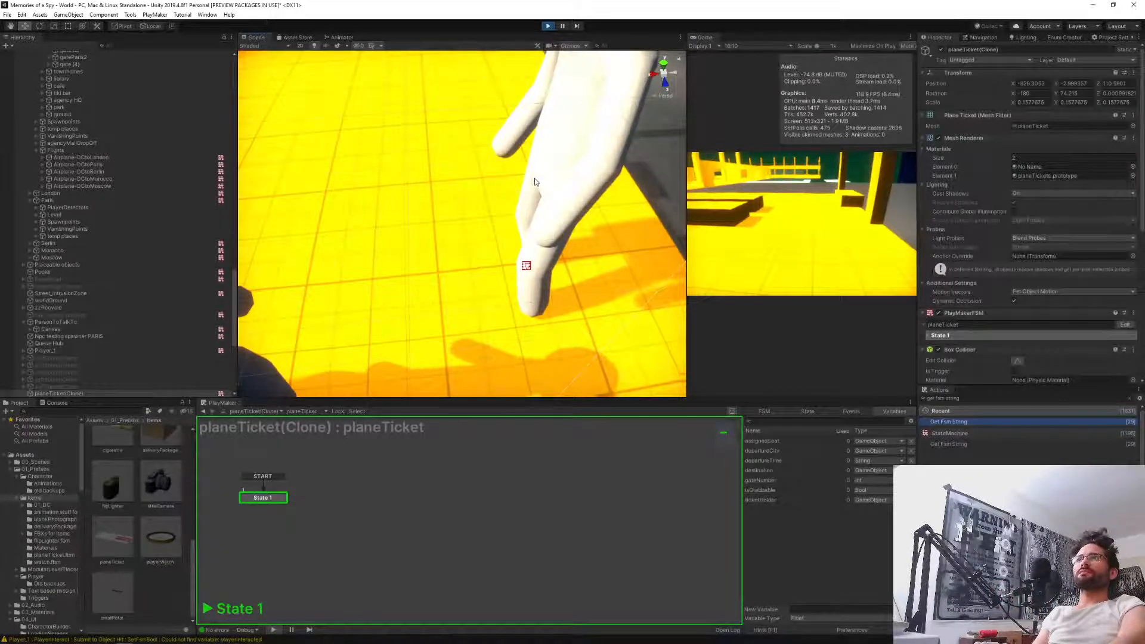
pyautogui.keyDown('alt'); pyautogui.moveTo(534, 176); pyautogui.dragTo(9, 80); pyautogui.keyUp('alt')
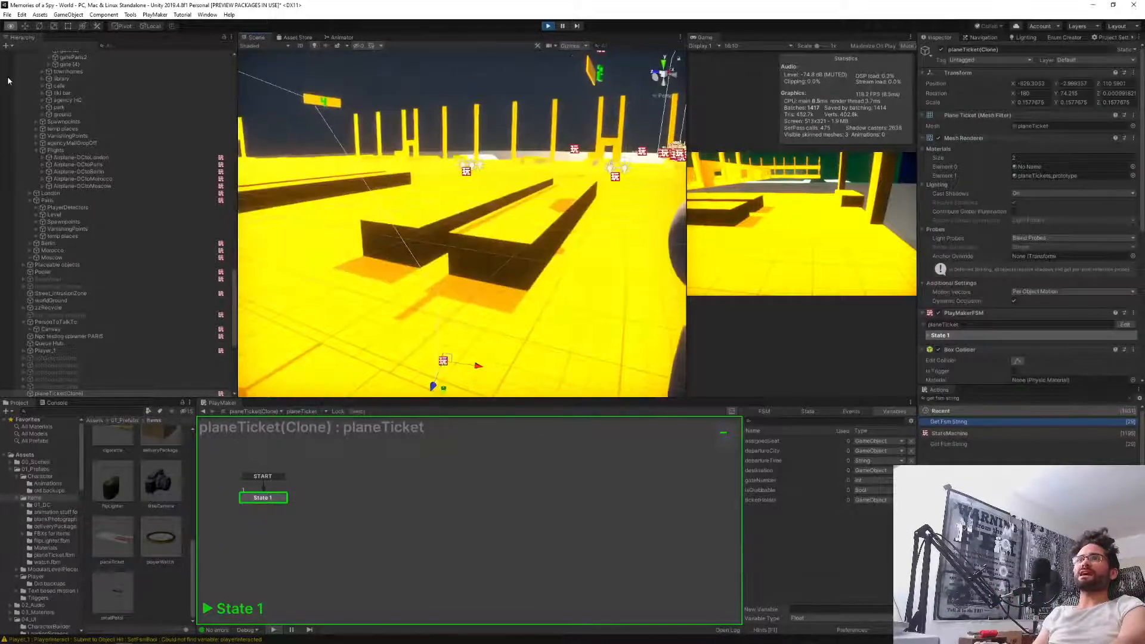
pyautogui.press('f')
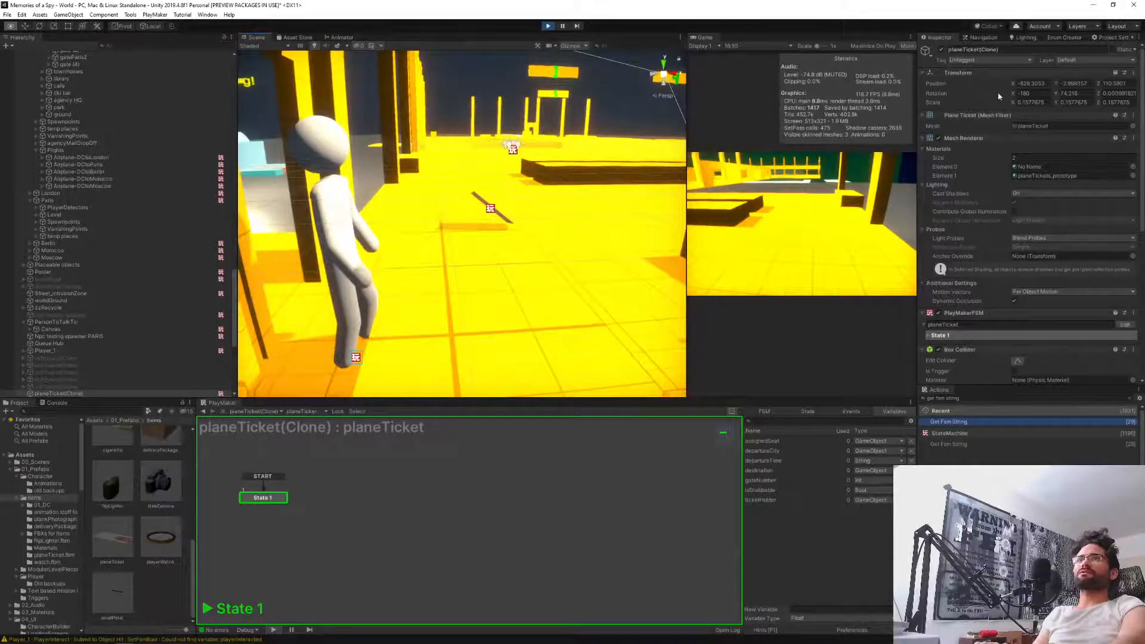
pyautogui.moveTo(999, 90); pyautogui.dragTo(680, 179, button='right')
pyautogui.moveTo(949, 125); pyautogui.dragTo(983, 135, button='right')
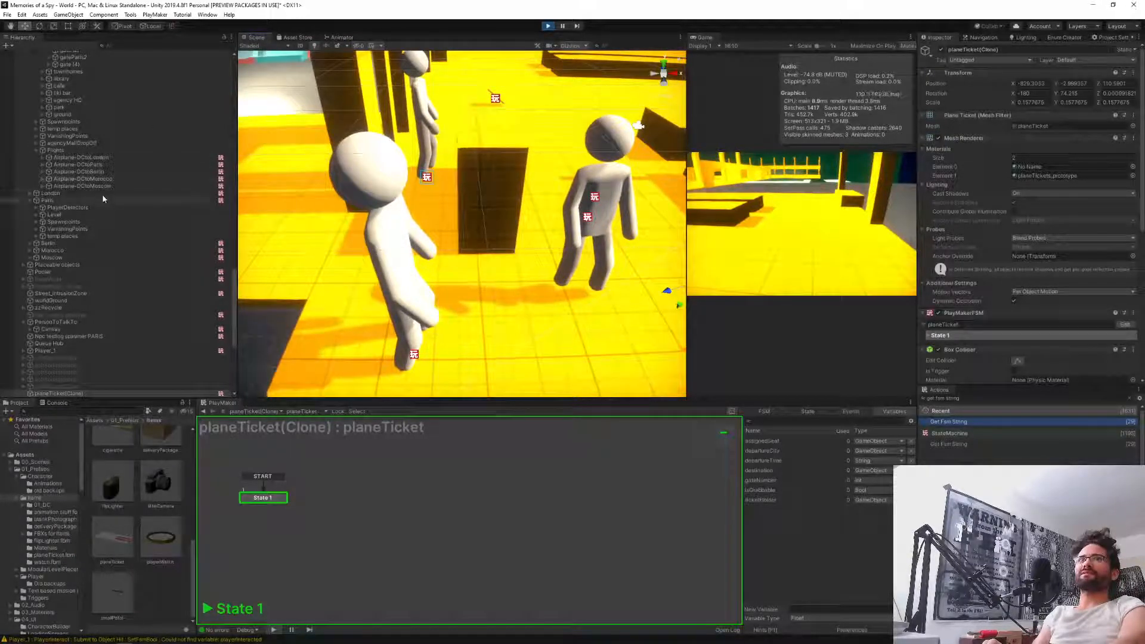
# Select TicketAssociate's ticketSpawn child to examine where the ticket spawns relative to the floor and the associate's body.
pyautogui.scroll(5, 137, 204)
pyautogui.scroll(6, 137, 204)
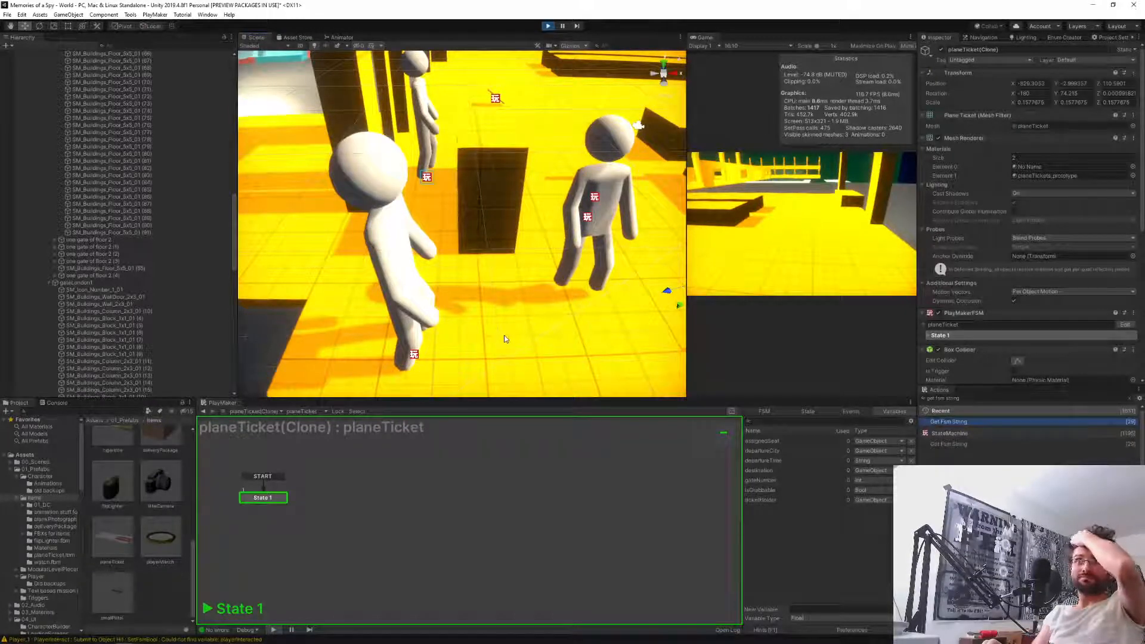
pyautogui.click(416, 336)
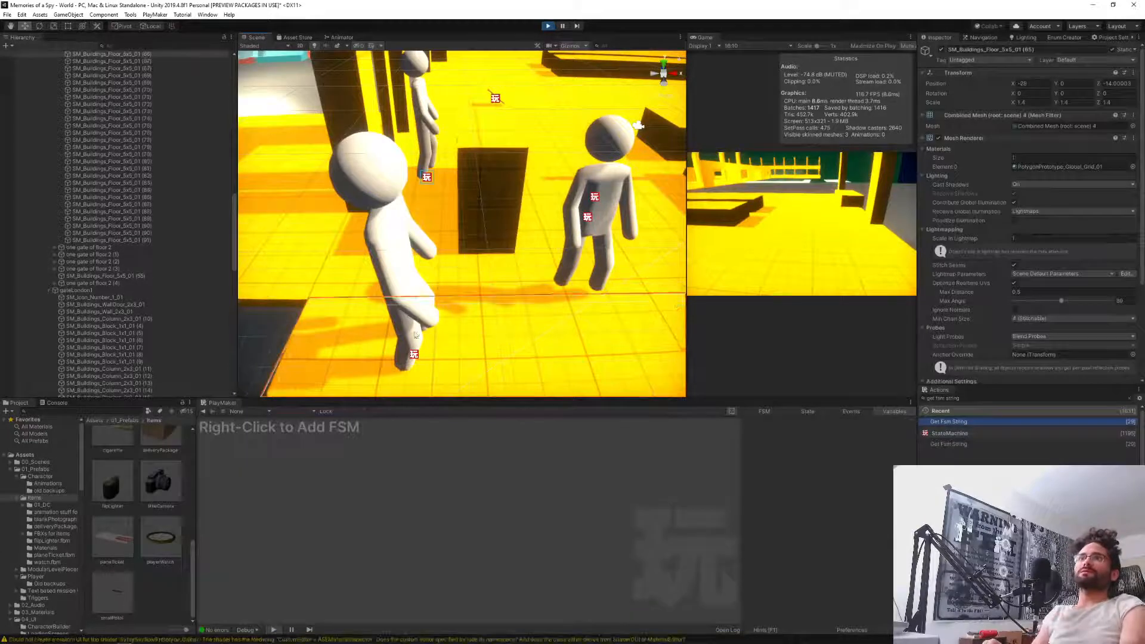
pyautogui.click(413, 356)
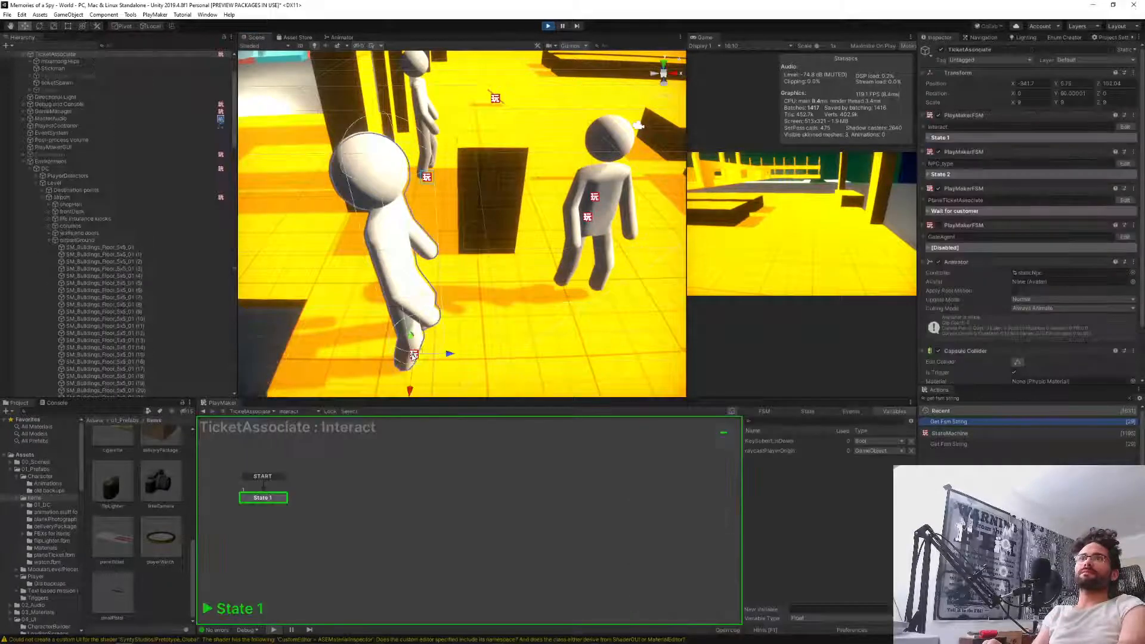
pyautogui.moveTo(484, 235); pyautogui.dragTo(469, 256, button='right')
pyautogui.moveTo(411, 300)
pyautogui.mouseDown(button='right')
pyautogui.moveTo(437, 327)
pyautogui.moveTo(405, 306)
pyautogui.mouseUp(button='right')
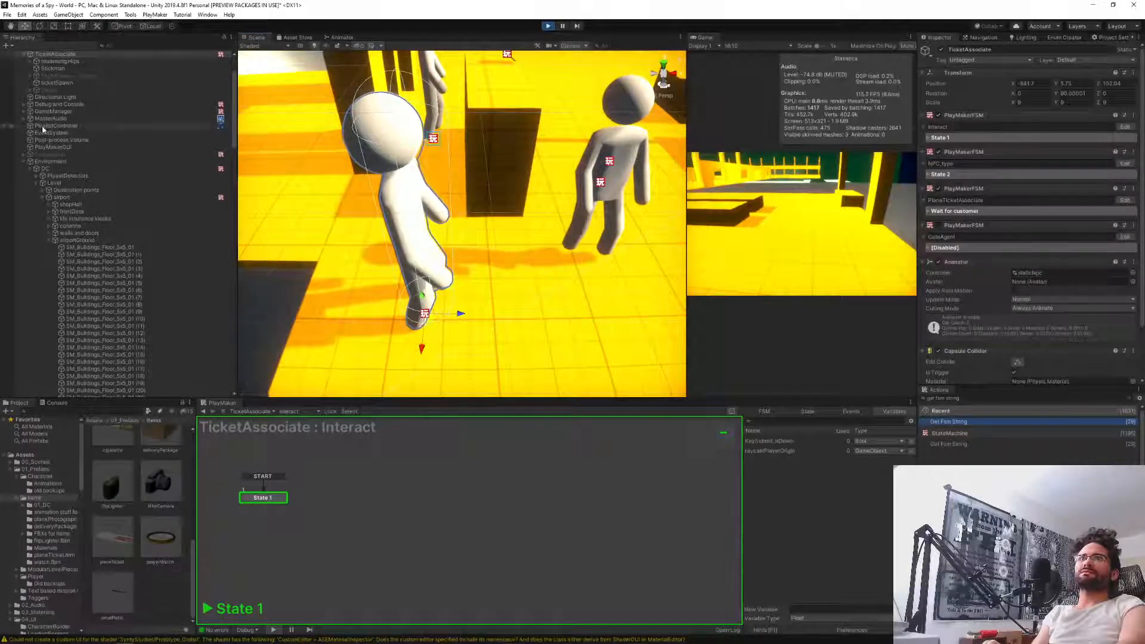
pyautogui.scroll(2, 153, 266)
pyautogui.scroll(3, 154, 269)
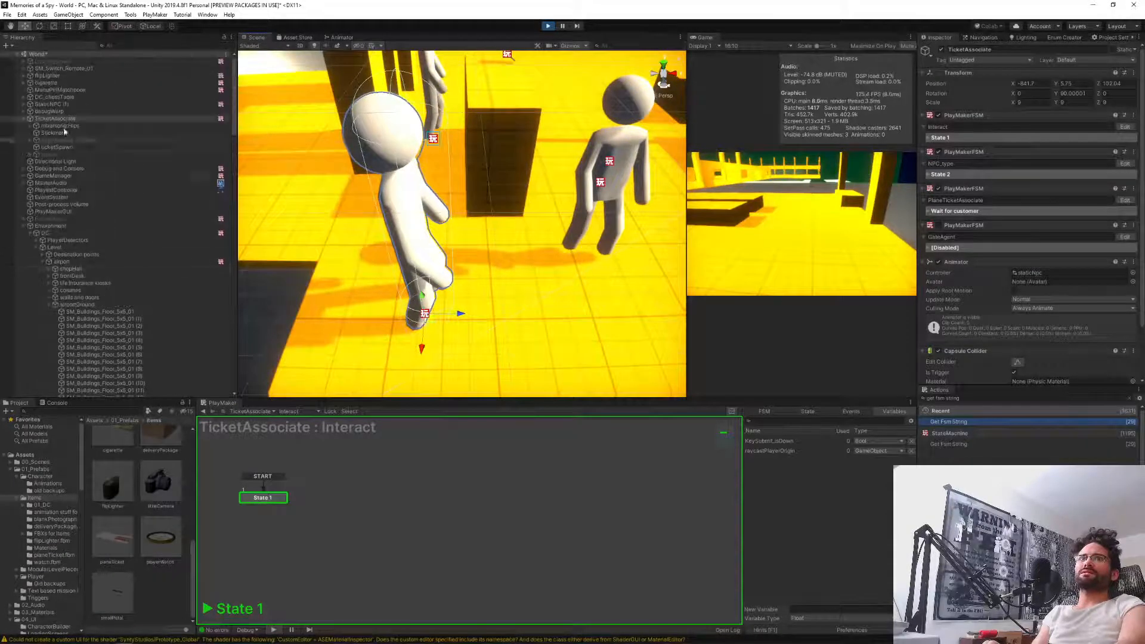
pyautogui.click(79, 148)
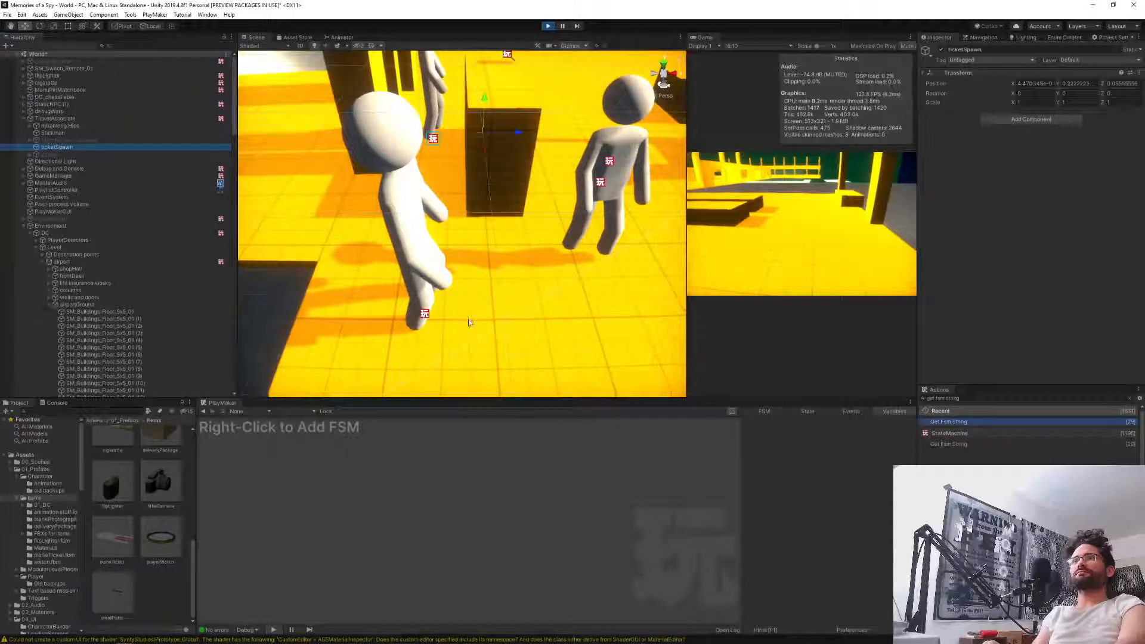
# Stop the game, move ticketSpawn farther in front of the body along Z in the StaticNPC prefab, and return to the scene.
pyautogui.click(548, 26)
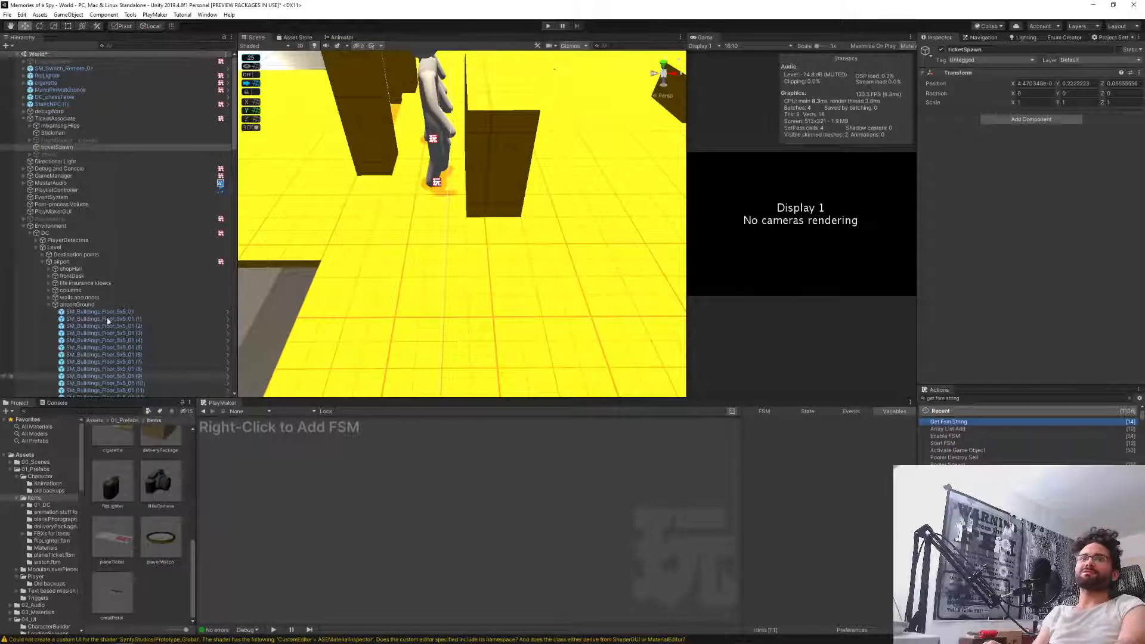
pyautogui.click(37, 476)
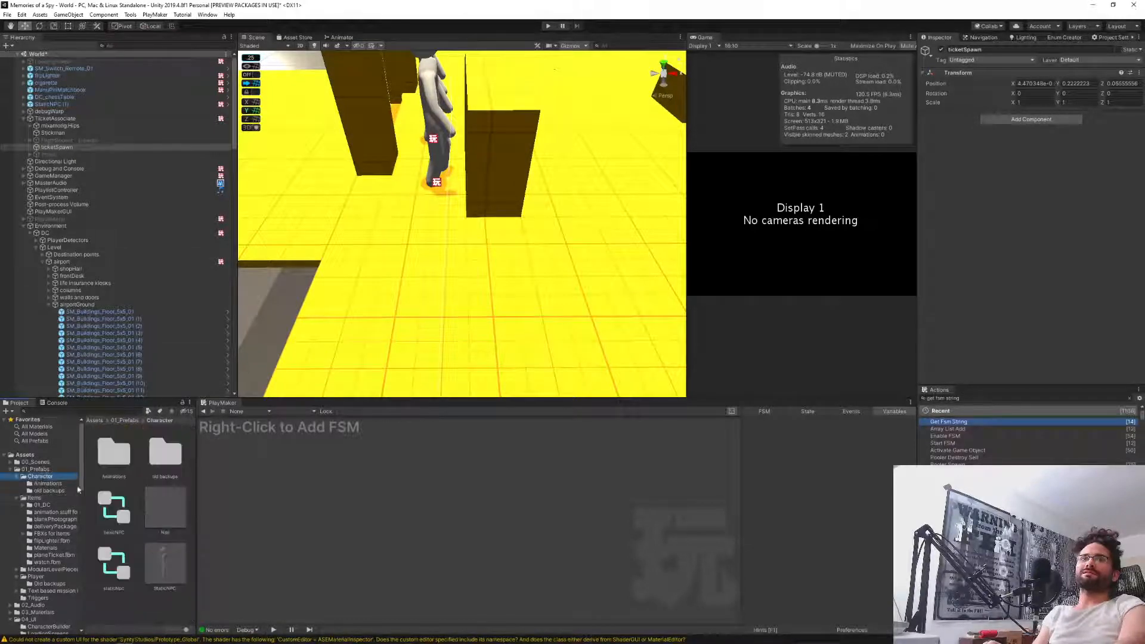
pyautogui.doubleClick(167, 557)
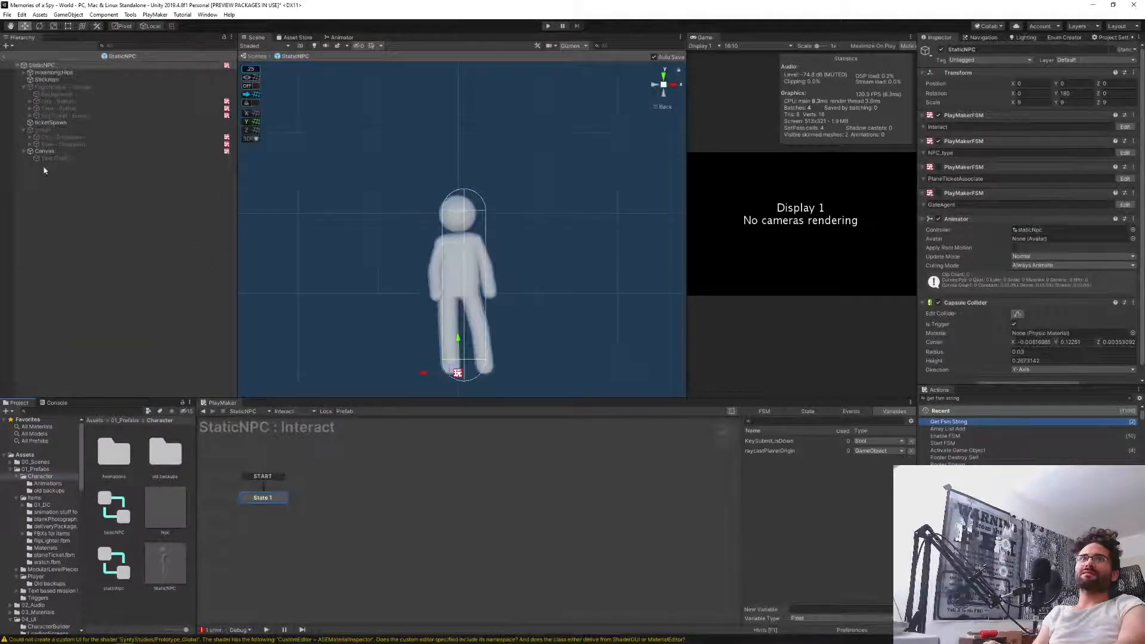
pyautogui.click(51, 123)
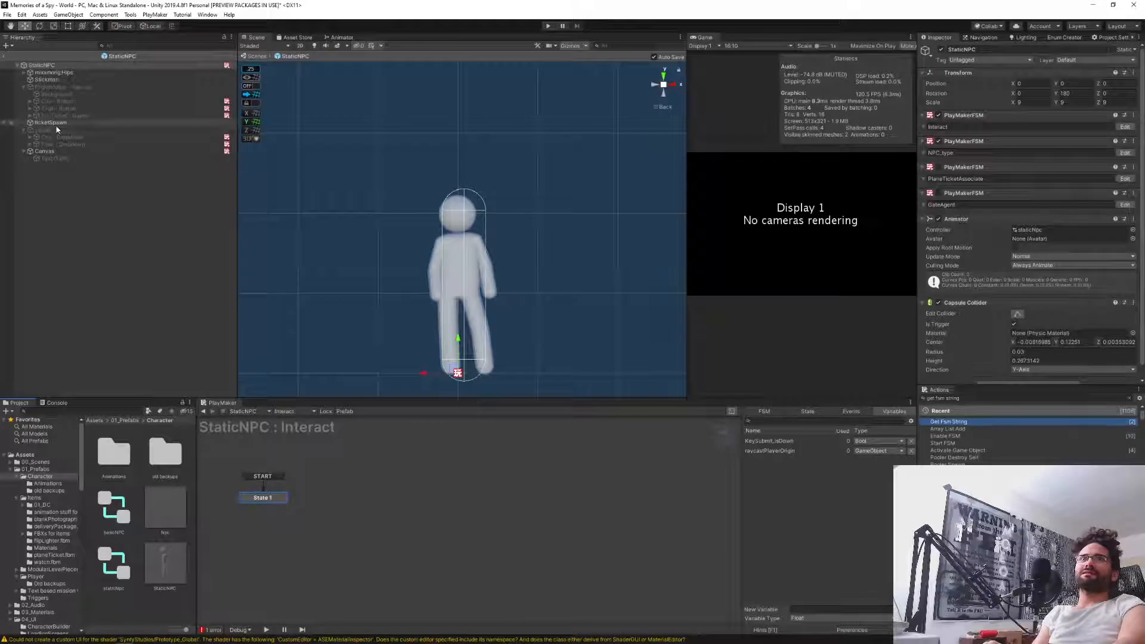
pyautogui.click(655, 85)
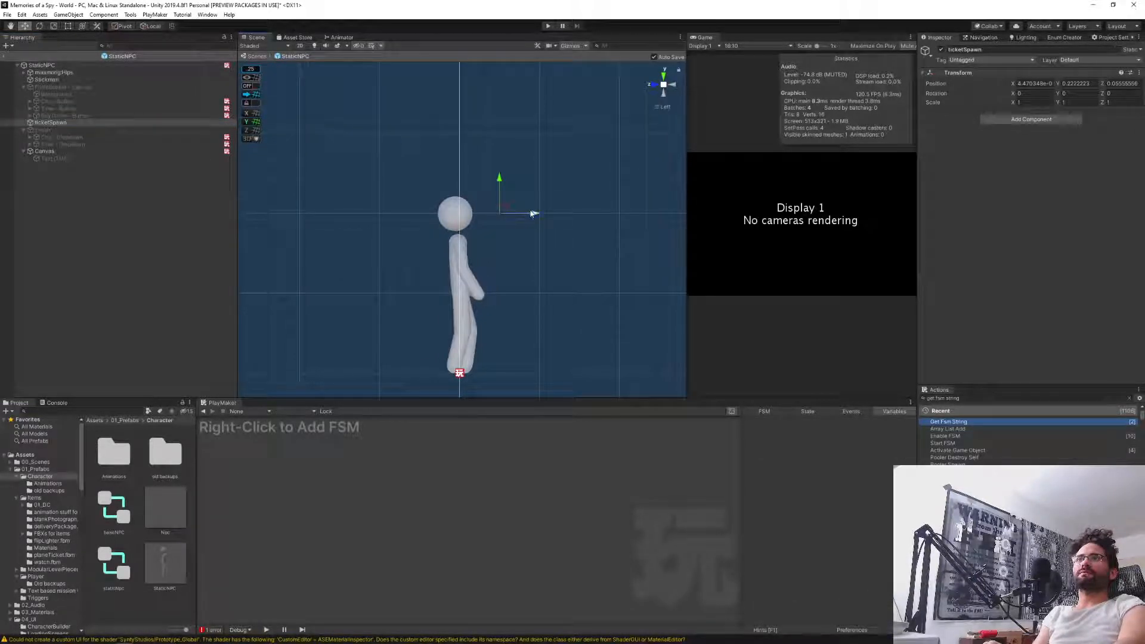
pyautogui.moveTo(532, 214); pyautogui.dragTo(550, 214)
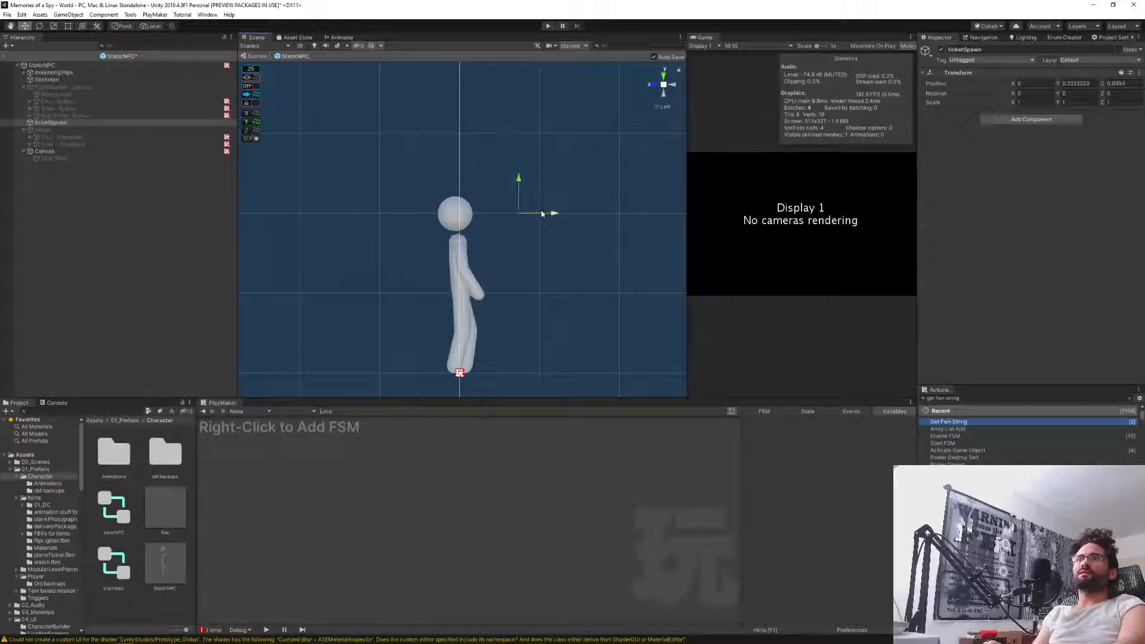
pyautogui.click(4, 56)
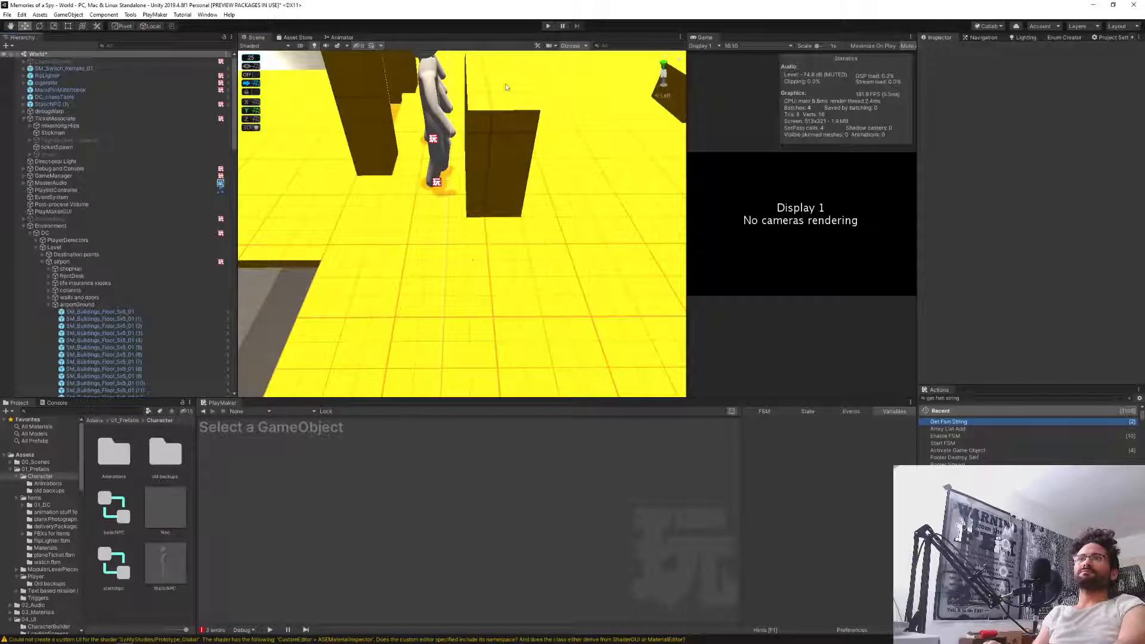
# Move TicketAssociate out from behind the desk onto the open floor and enlarge the Game view for a play test.
pyautogui.click(440, 185)
pyautogui.moveTo(436, 210); pyautogui.dragTo(421, 364)
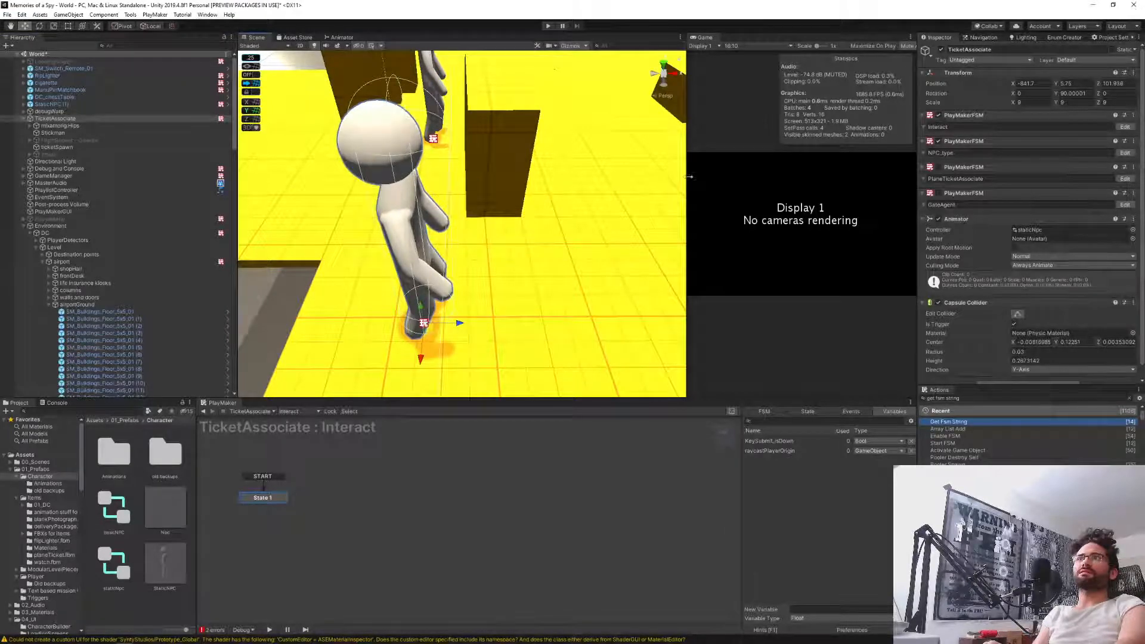
pyautogui.moveTo(689, 176); pyautogui.dragTo(389, 179)
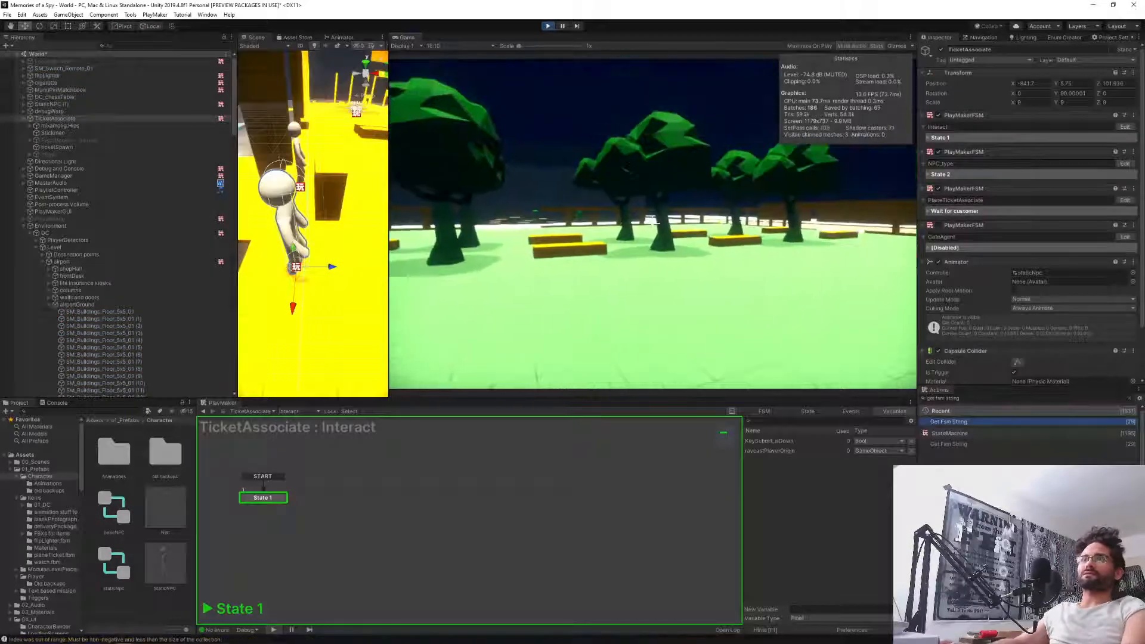
# Warp the player to the airport through the debug console and purchase the 03:00 PM Berlin ticket from TicketAssociate.
pyautogui.press('`')
pyautogui.write('playerWal')
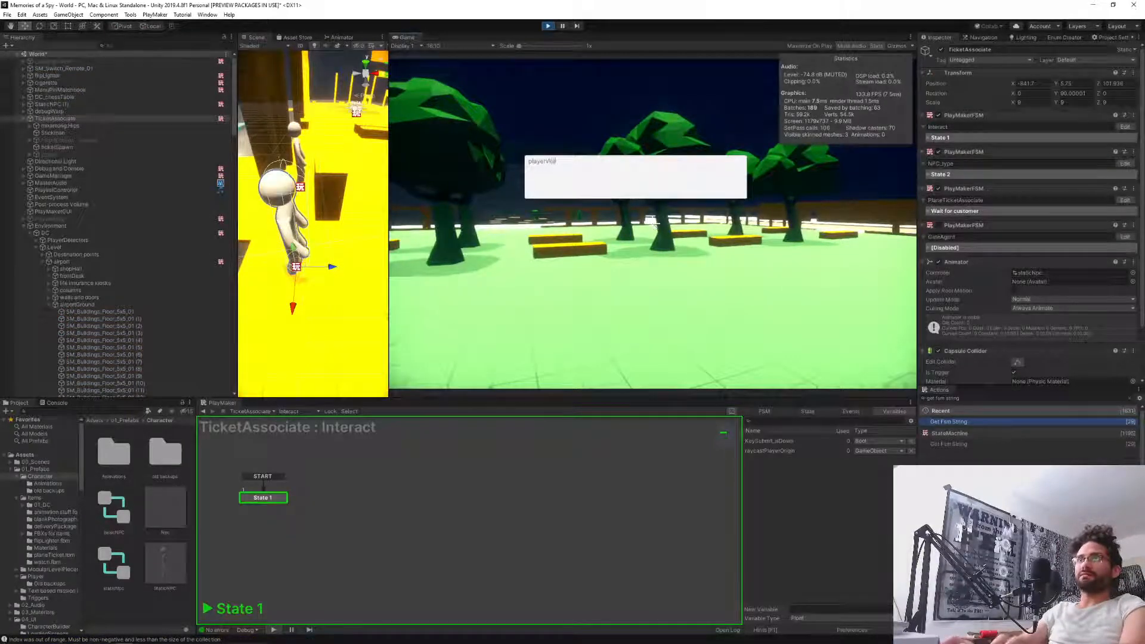
pyautogui.press('Return')
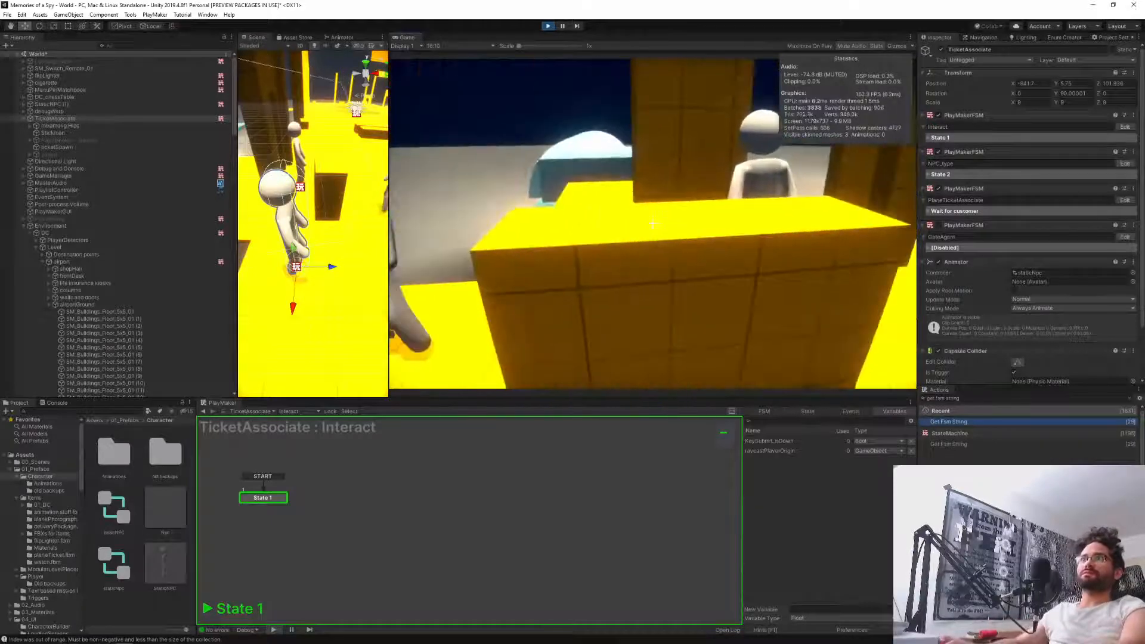
pyautogui.press('w')
pyautogui.click(651, 223)
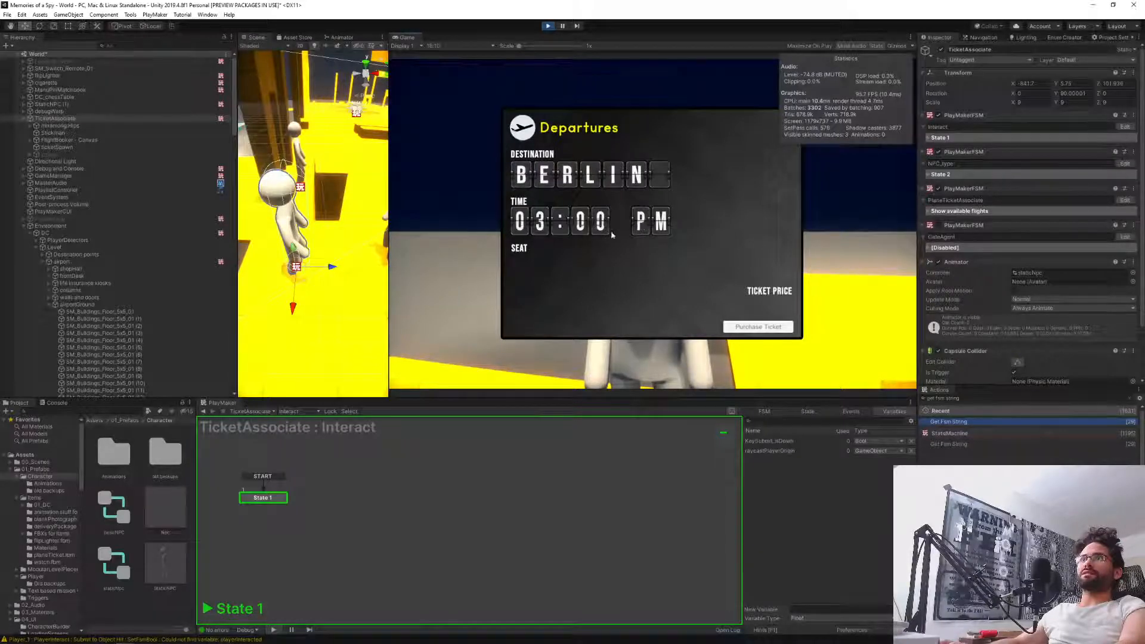
pyautogui.click(743, 326)
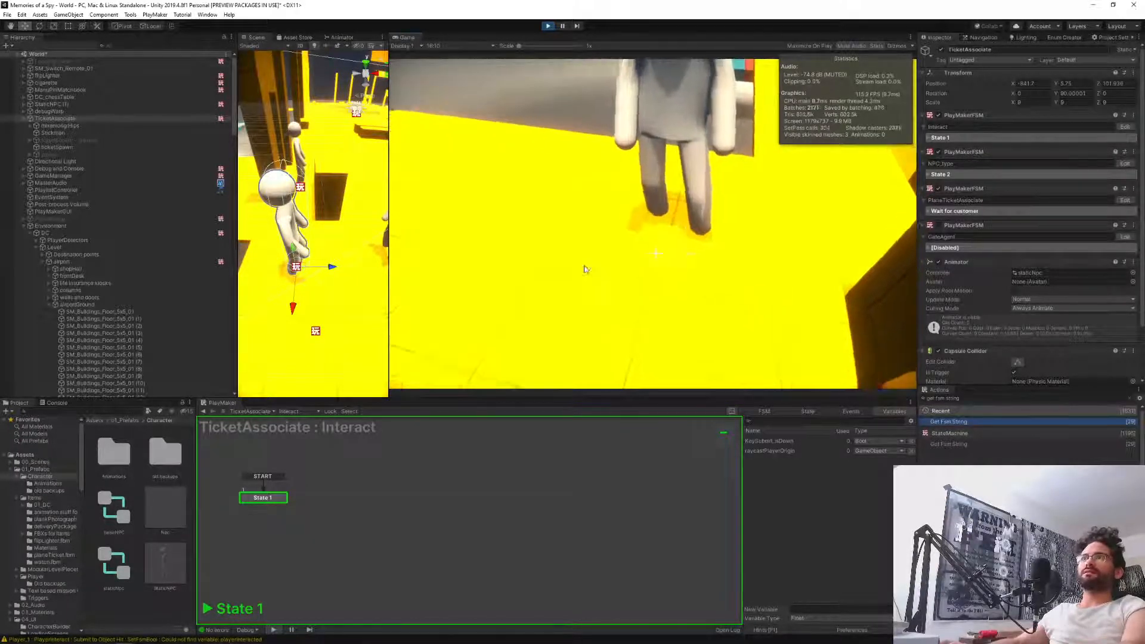
# Pause the game and set the center Z of TicketAssociate's Capsule Collider to -0.03.
pyautogui.click(562, 26)
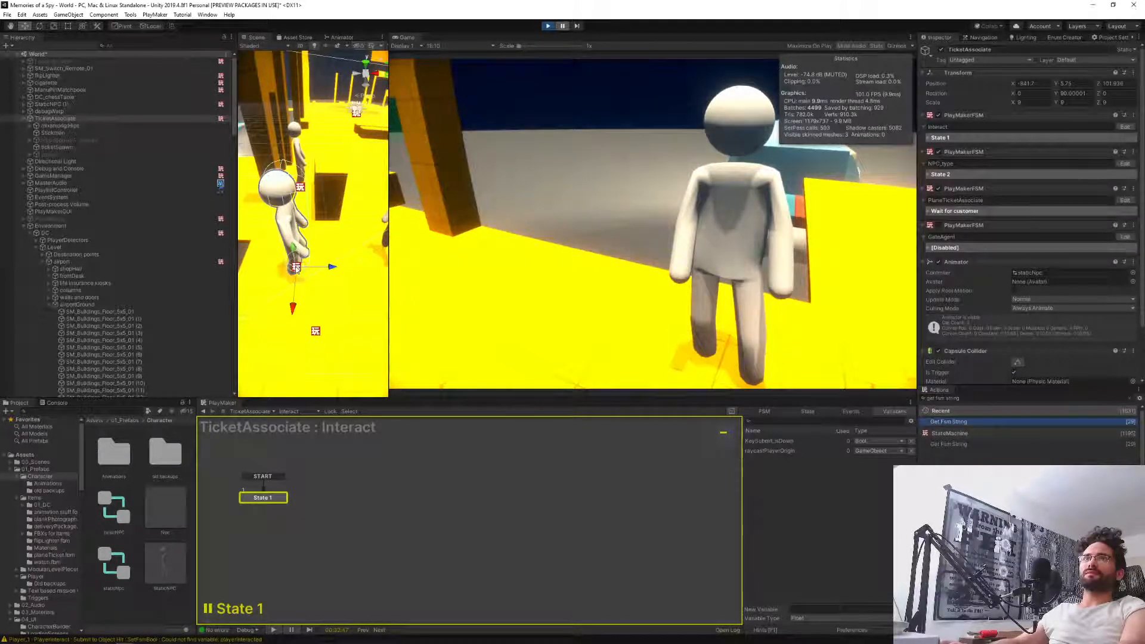
pyautogui.click(70, 119)
pyautogui.scroll(-2, 1003, 271)
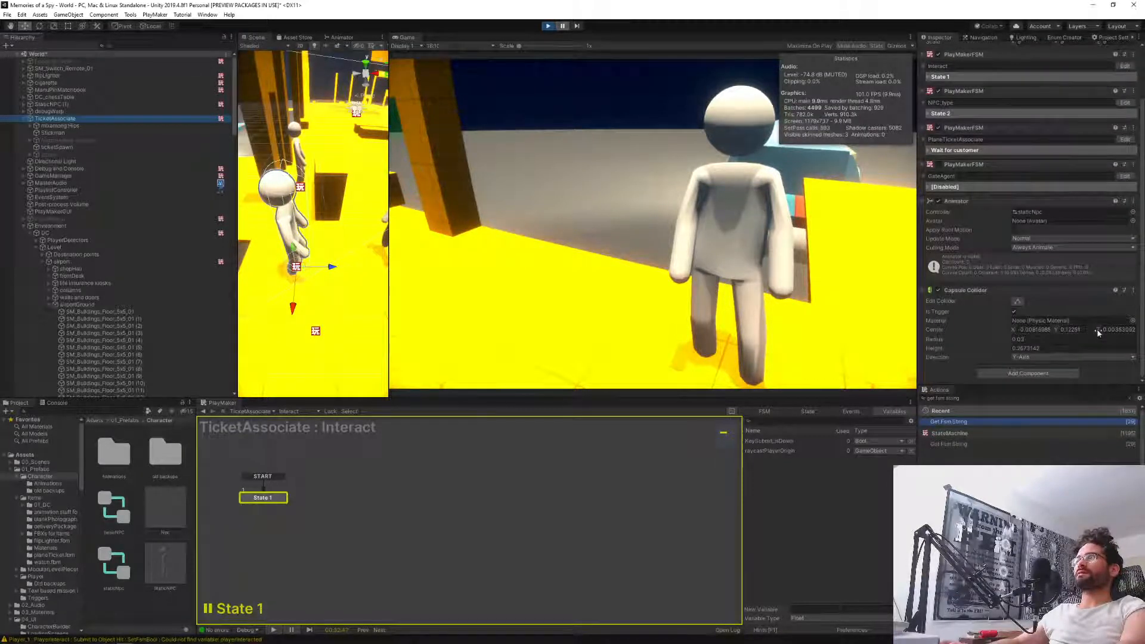
pyautogui.moveTo(1099, 332); pyautogui.dragTo(1095, 331)
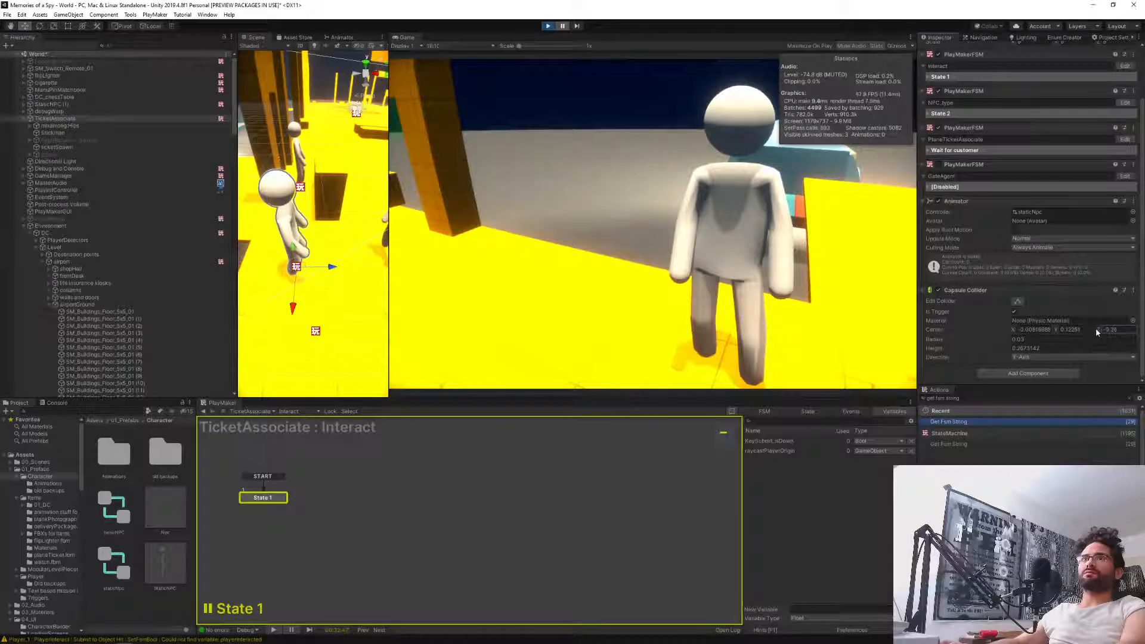
pyautogui.moveTo(1096, 328); pyautogui.dragTo(1093, 327)
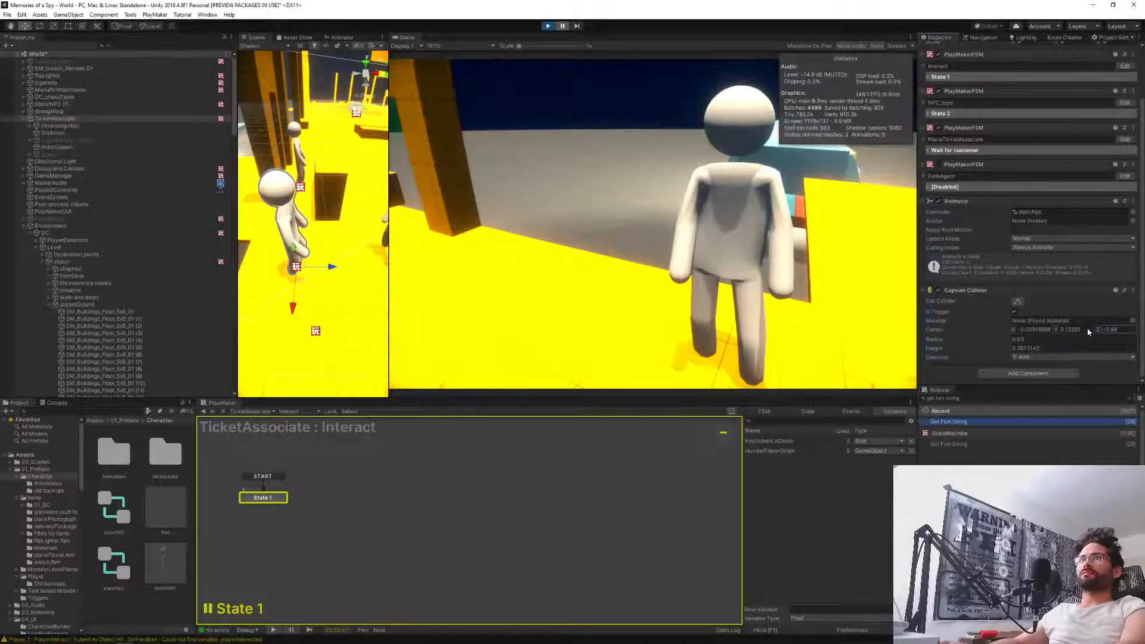
pyautogui.hotkey('ctrl', 'z')
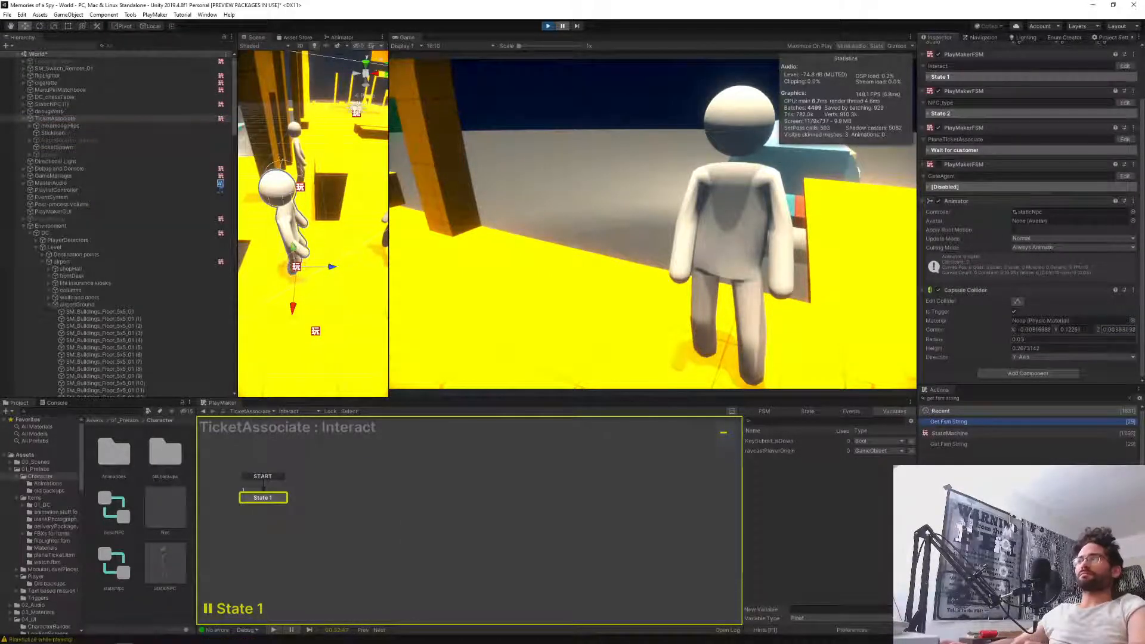
pyautogui.click(1099, 332)
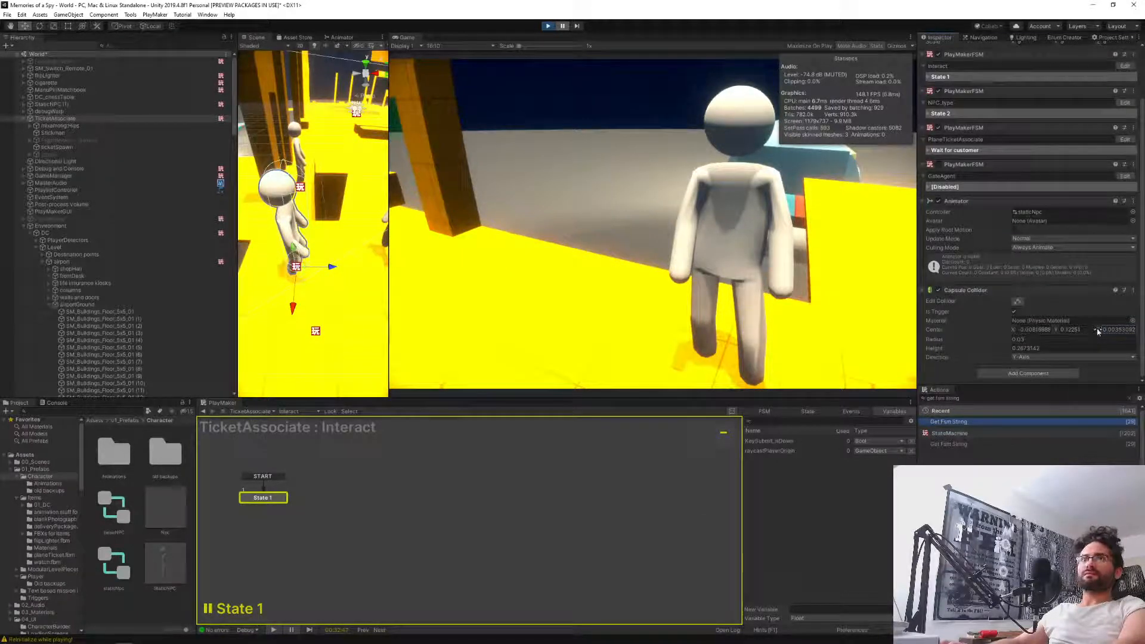
pyautogui.write('0.003-0.03')
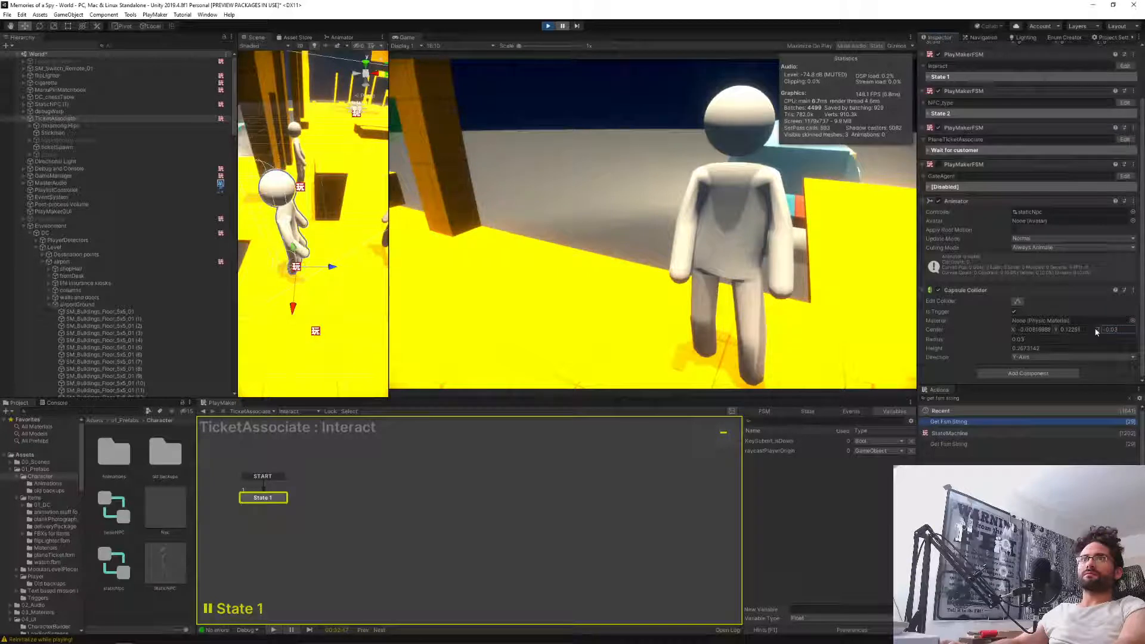
pyautogui.keyDown('alt'); pyautogui.moveTo(319, 235); pyautogui.dragTo(347, 197); pyautogui.keyUp('alt')
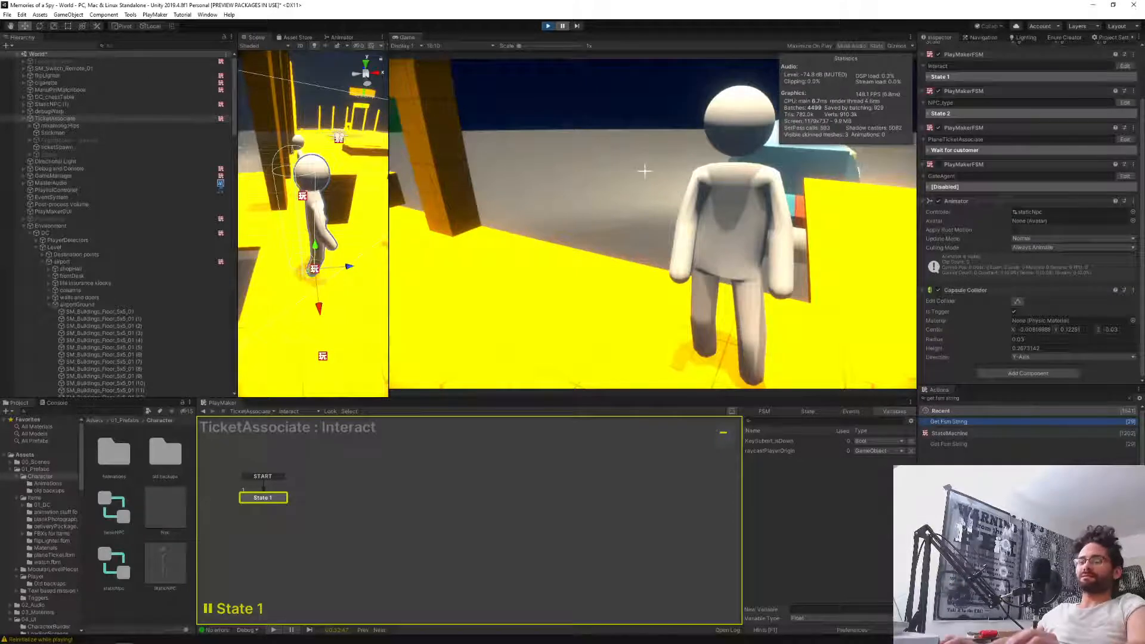
# Resume the game and purchase another 03:00 PM Berlin ticket to test the shifted collider.
pyautogui.hotkey('ctrl', 'shift', 'p')
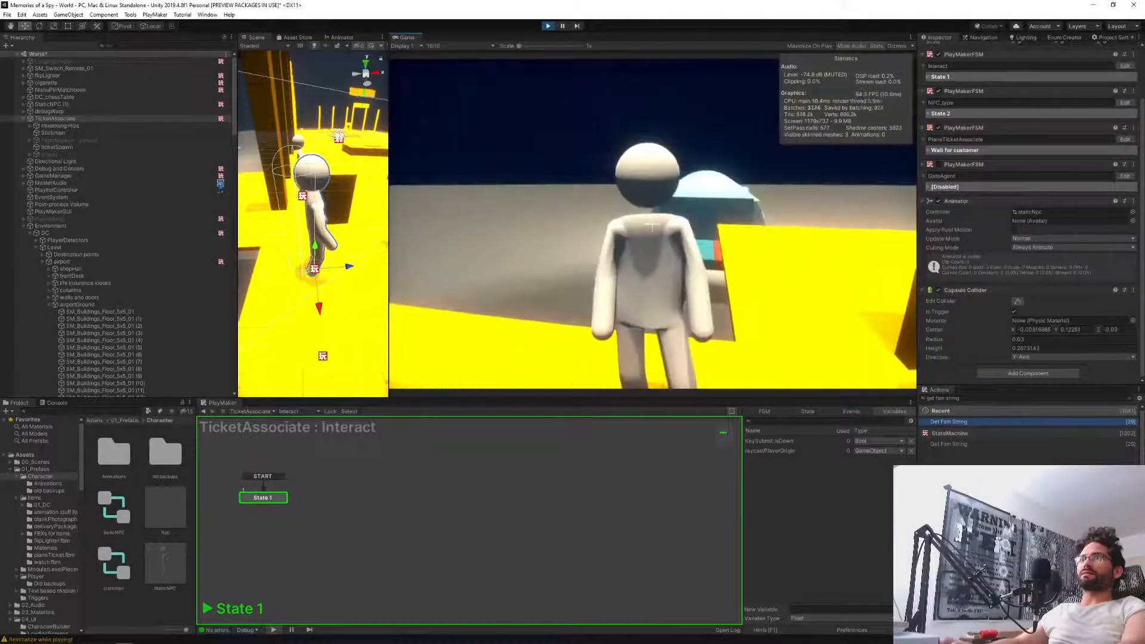
pyautogui.click(654, 224)
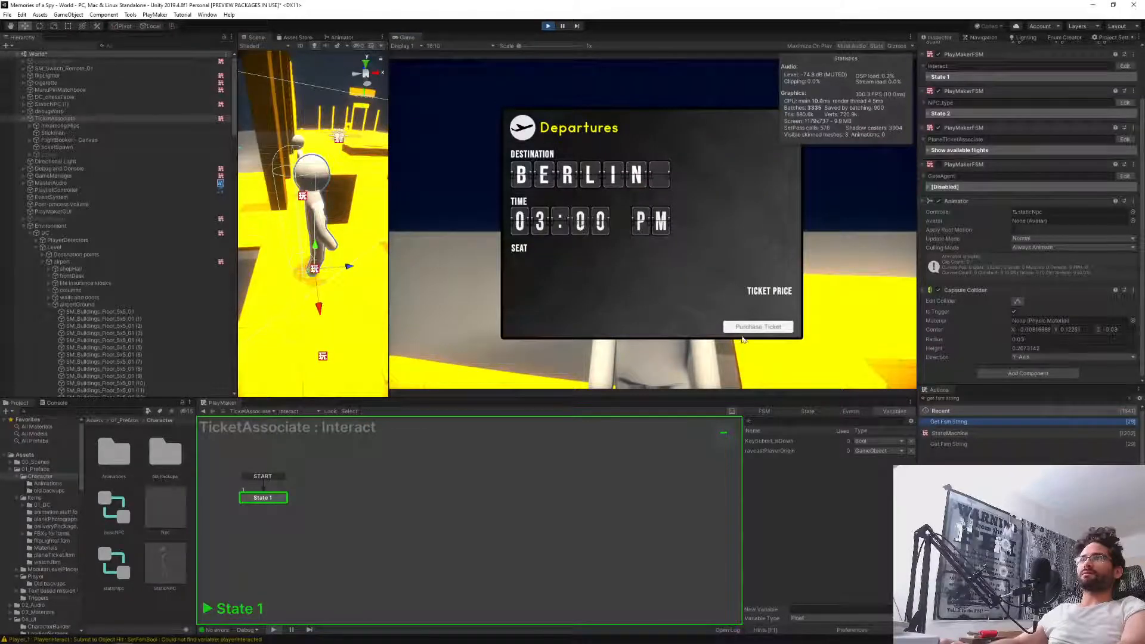
pyautogui.click(746, 328)
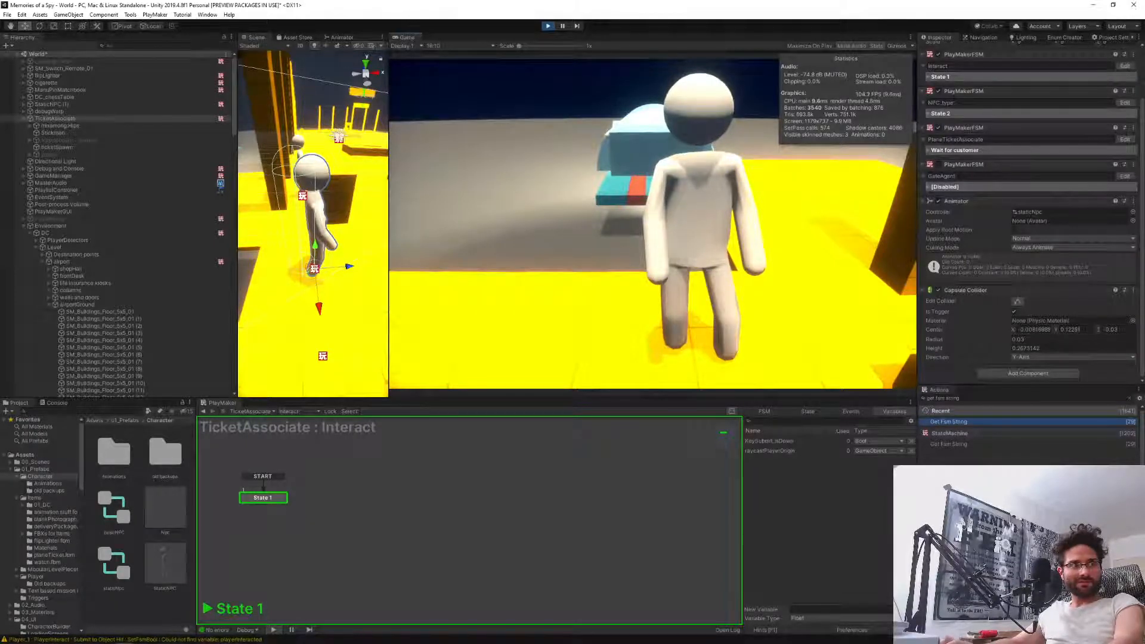
# Move TicketAssociate behind the desk in the running game and purchase a ticket from across the counter.
pyautogui.press('a')
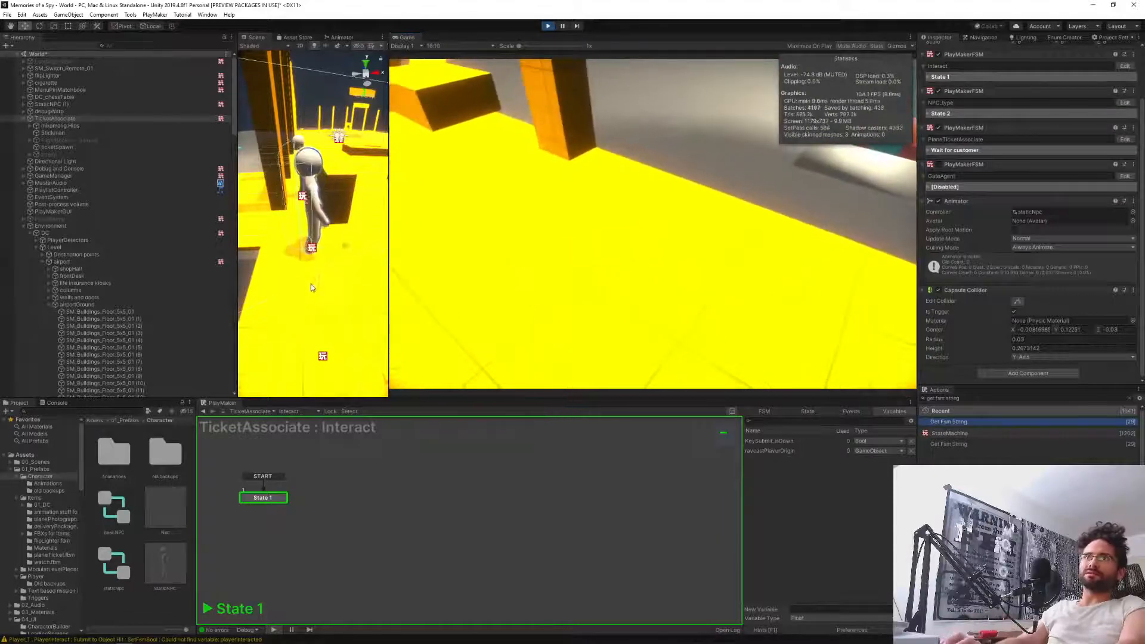
pyautogui.click(614, 230)
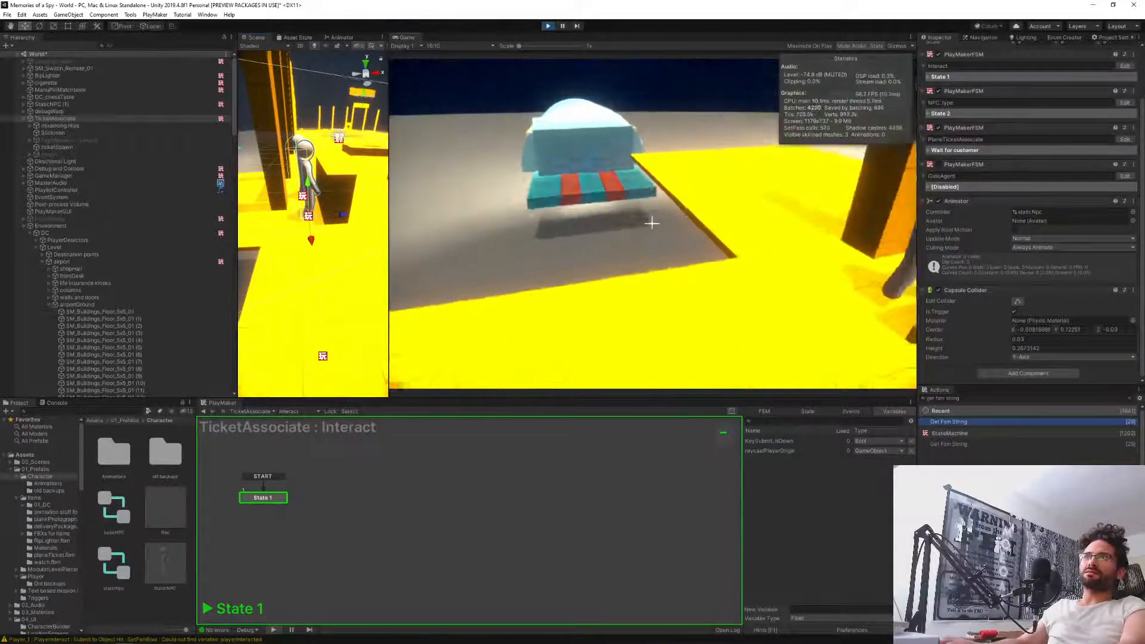
pyautogui.press('w')
pyautogui.press('w')
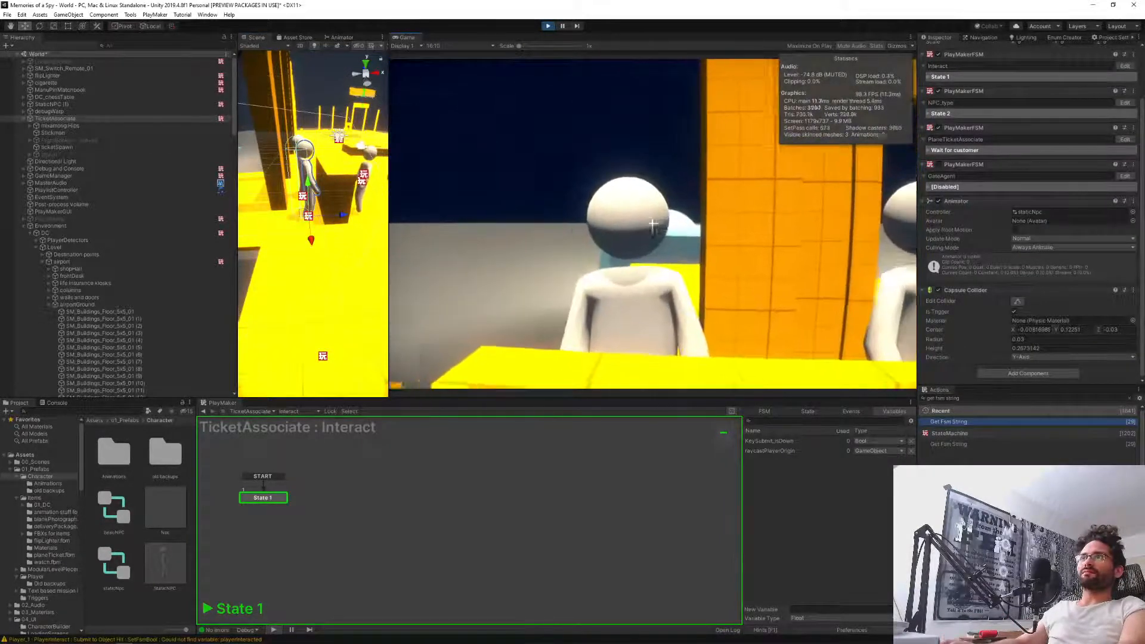
pyautogui.press('e')
pyautogui.click(758, 327)
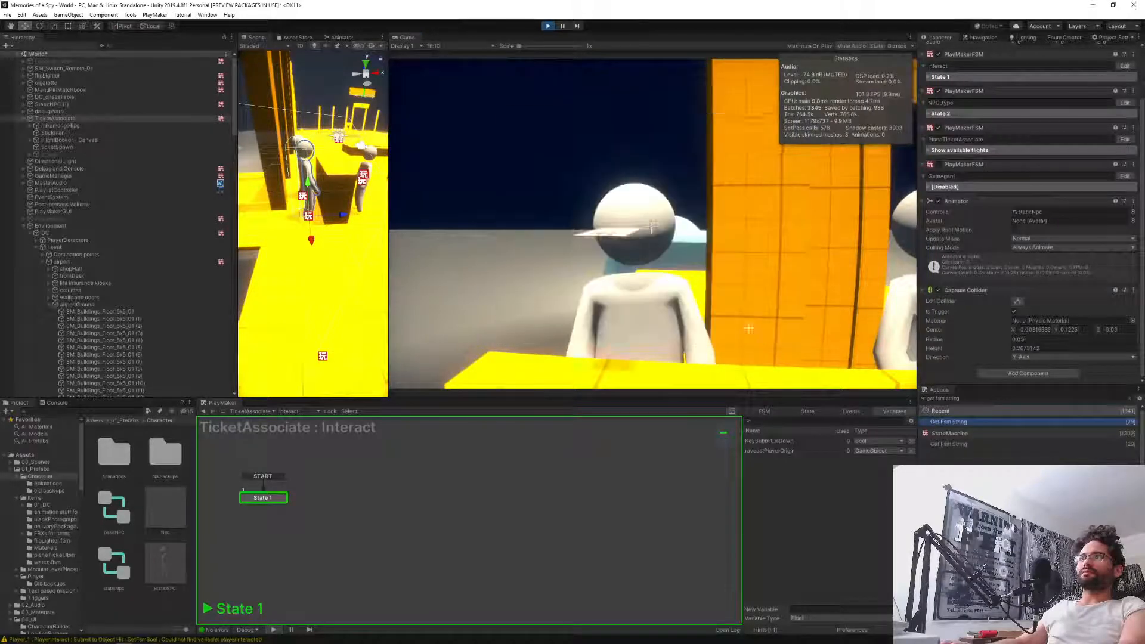
# Pick up and drop the purchased plane ticket around the desk to test how it lands.
pyautogui.click(653, 224)
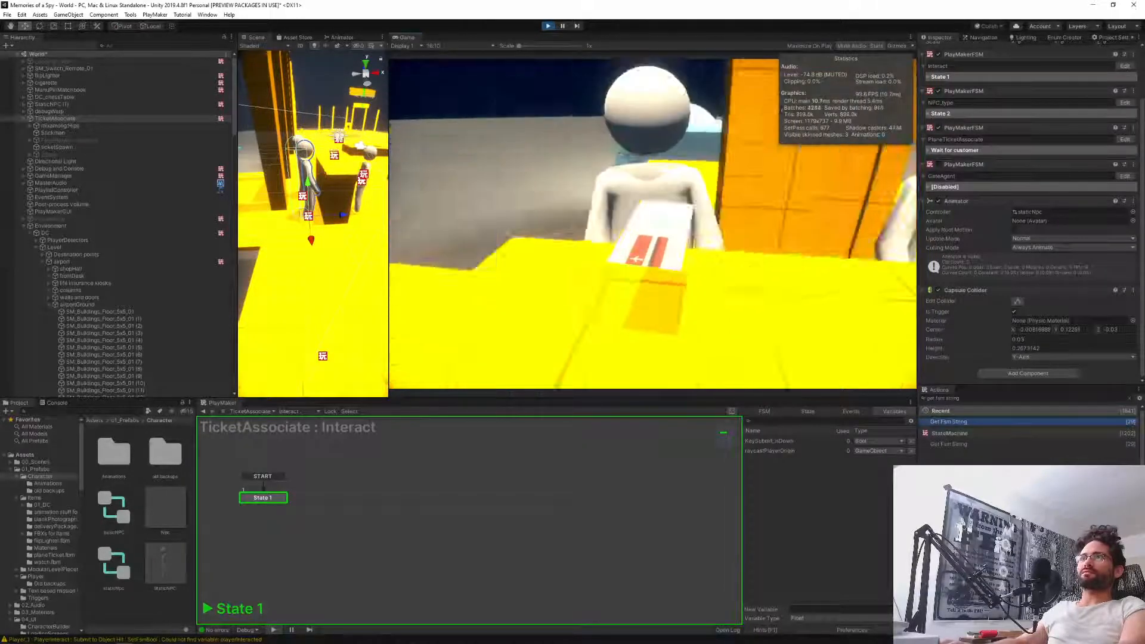
pyautogui.click(653, 224)
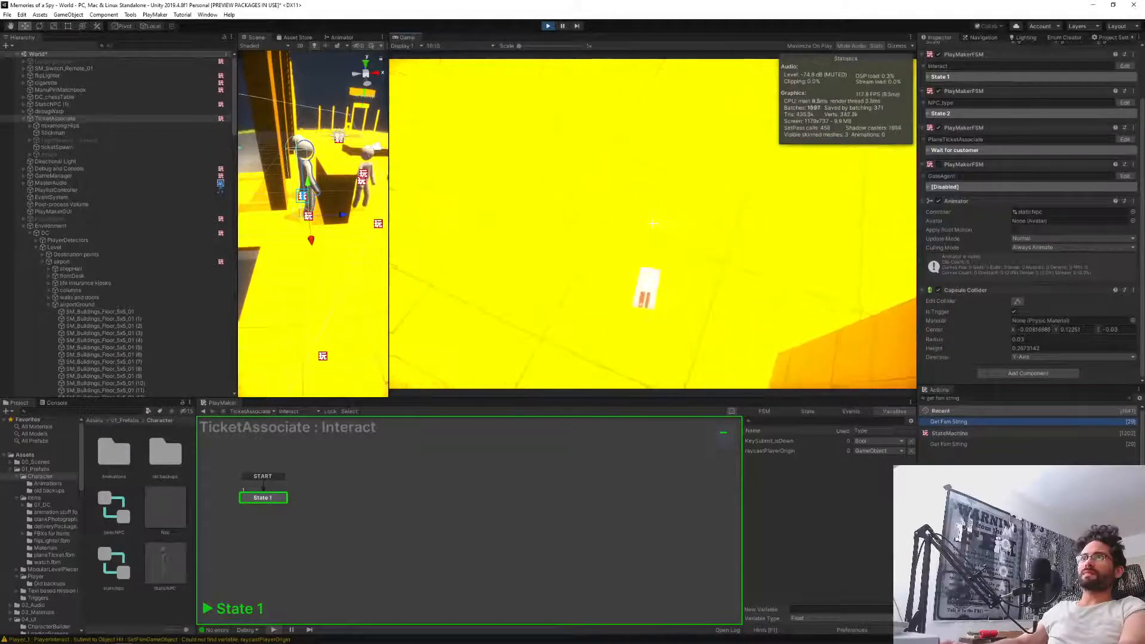
pyautogui.click(653, 224)
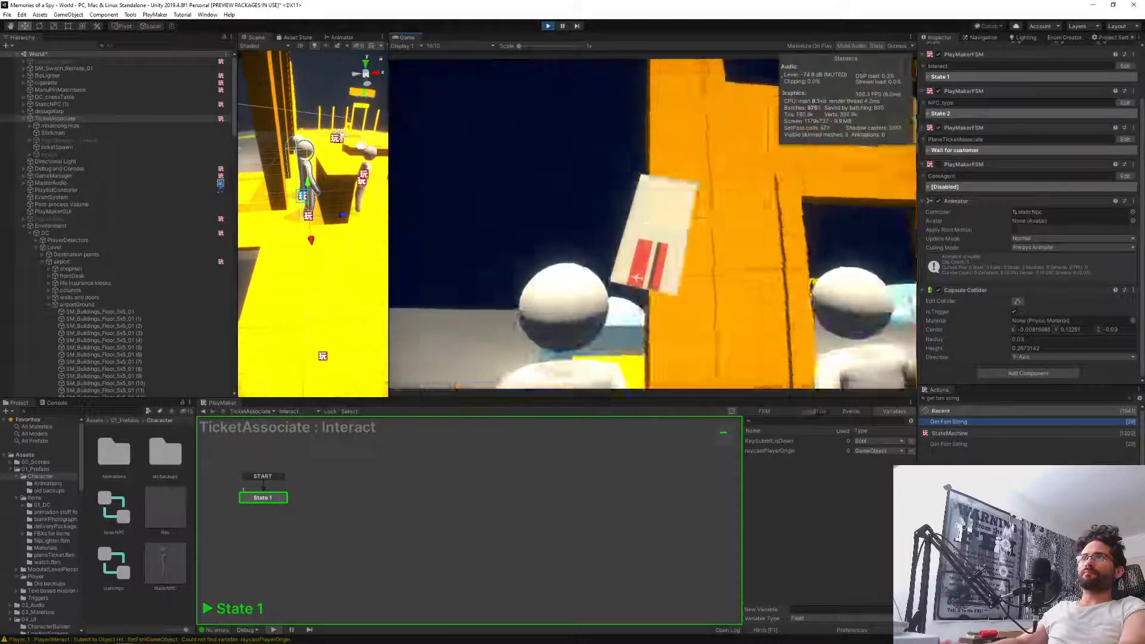
pyautogui.click(653, 224)
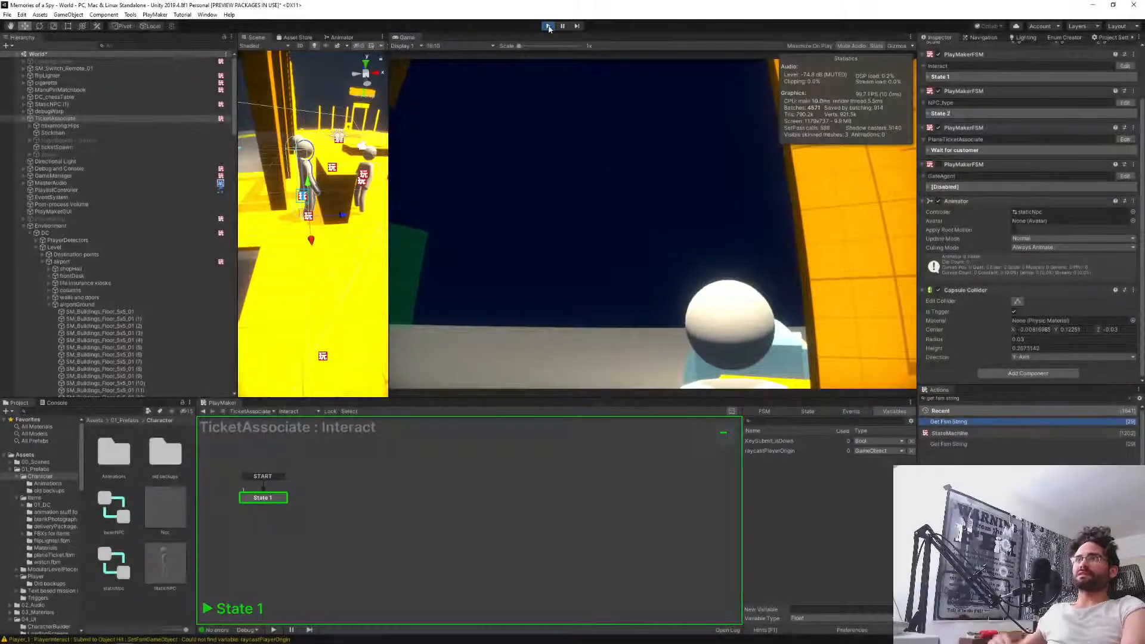
# Exit play mode, move TicketAssociate back behind the desk in the scene, and run the game again.
pyautogui.click(548, 26)
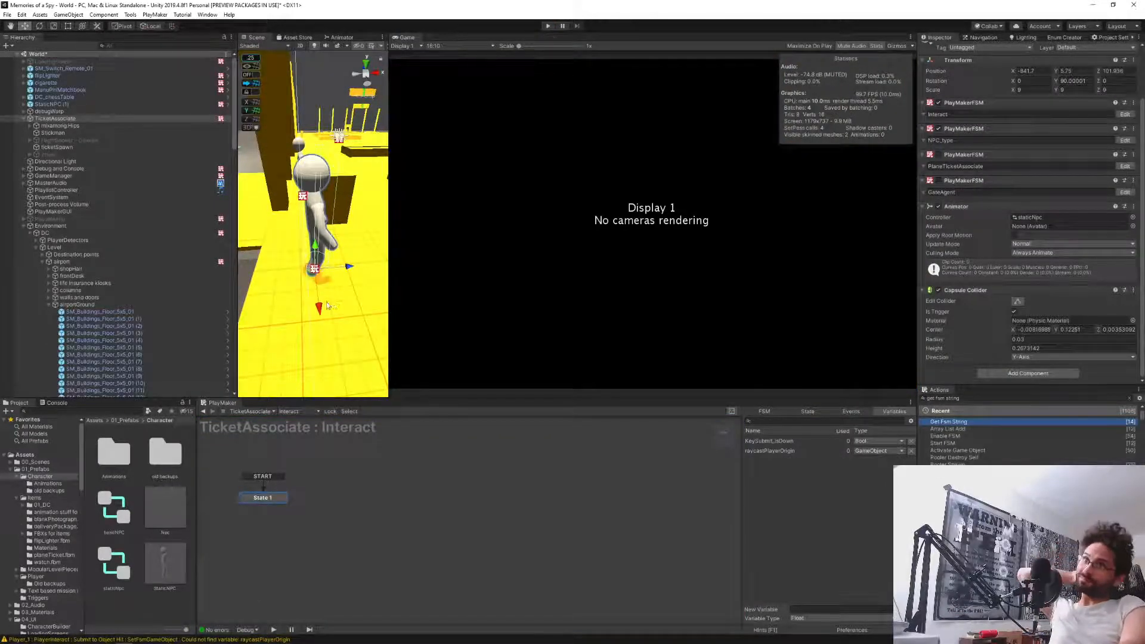
pyautogui.moveTo(322, 310); pyautogui.dragTo(321, 251)
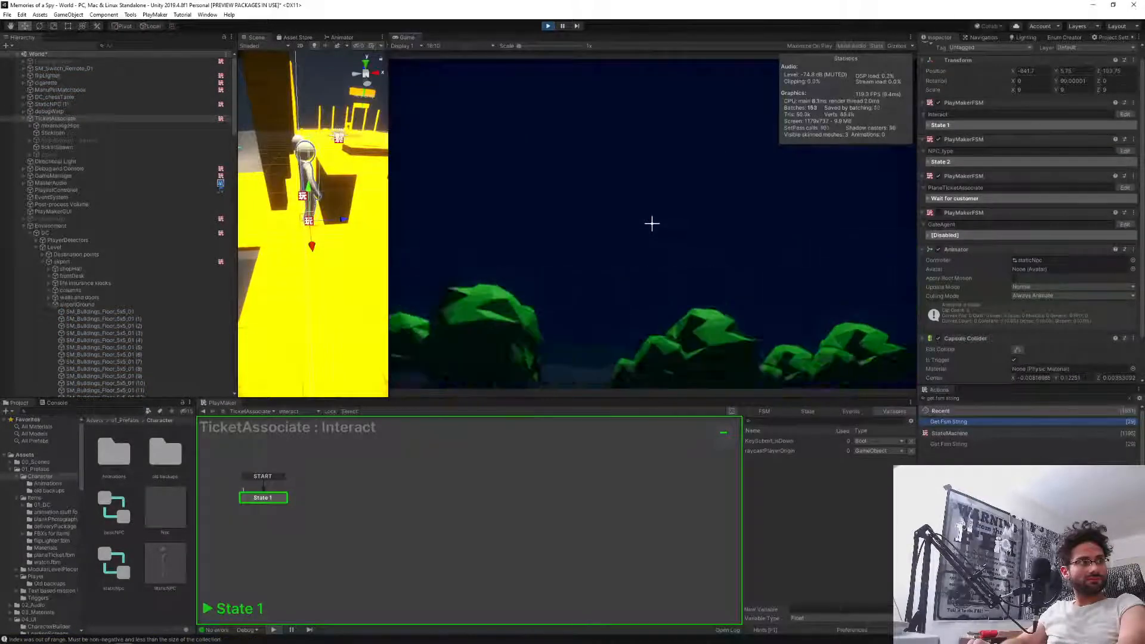
pyautogui.hotkey('alt', 'Tab')
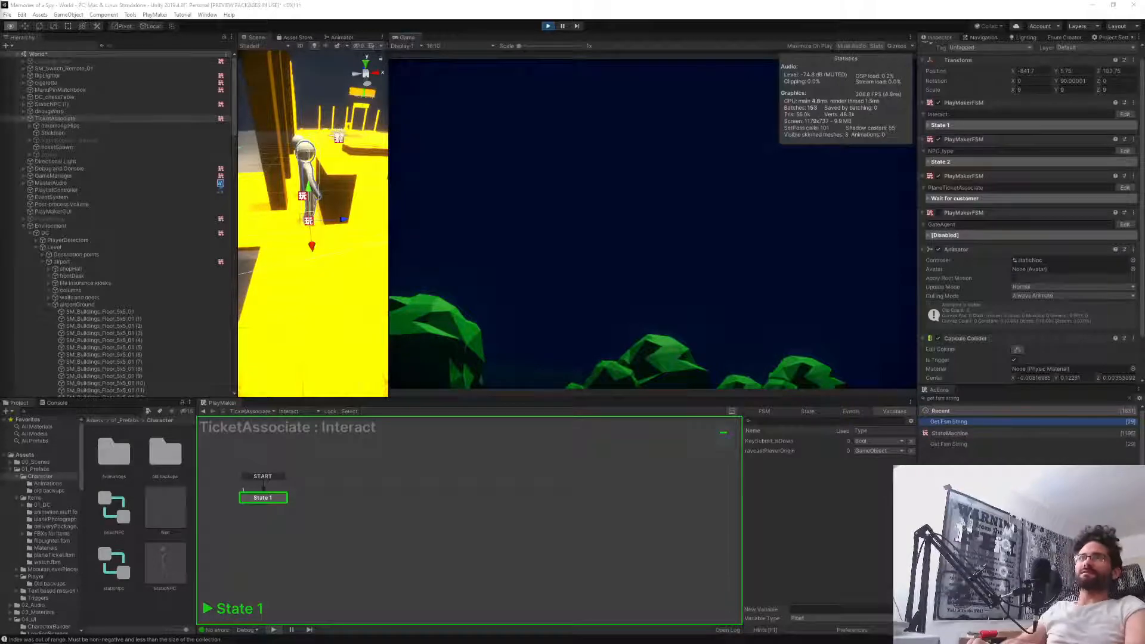
# Warp the player to the airport ticket desk with the in-game console command playerWarp 0.
pyautogui.click(652, 223)
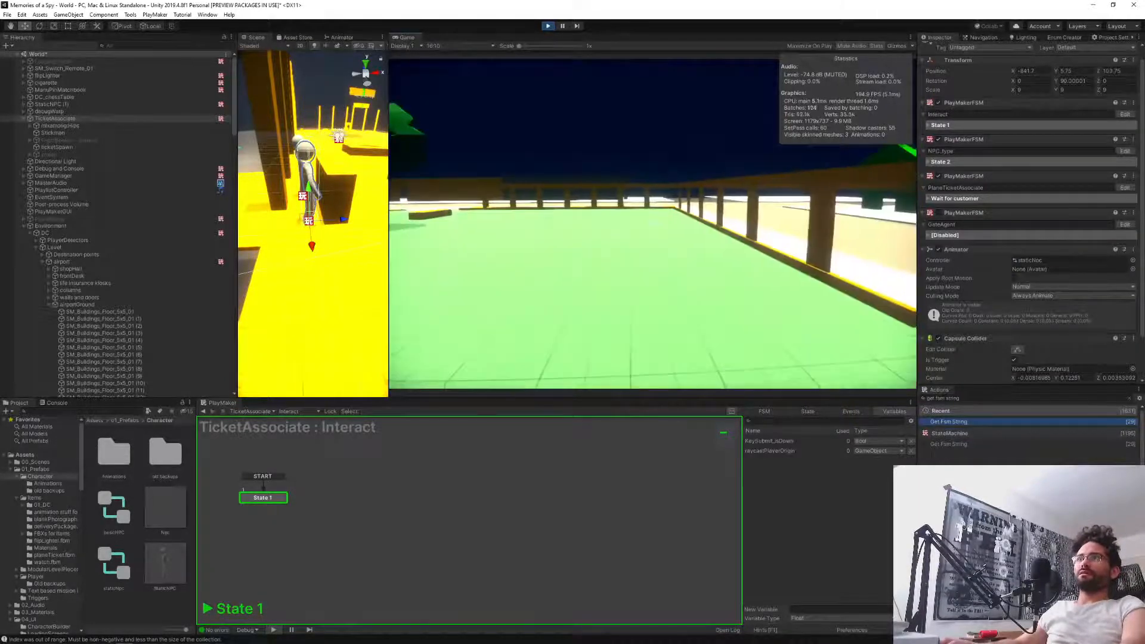
pyautogui.press('`')
pyautogui.write('playerWarp')
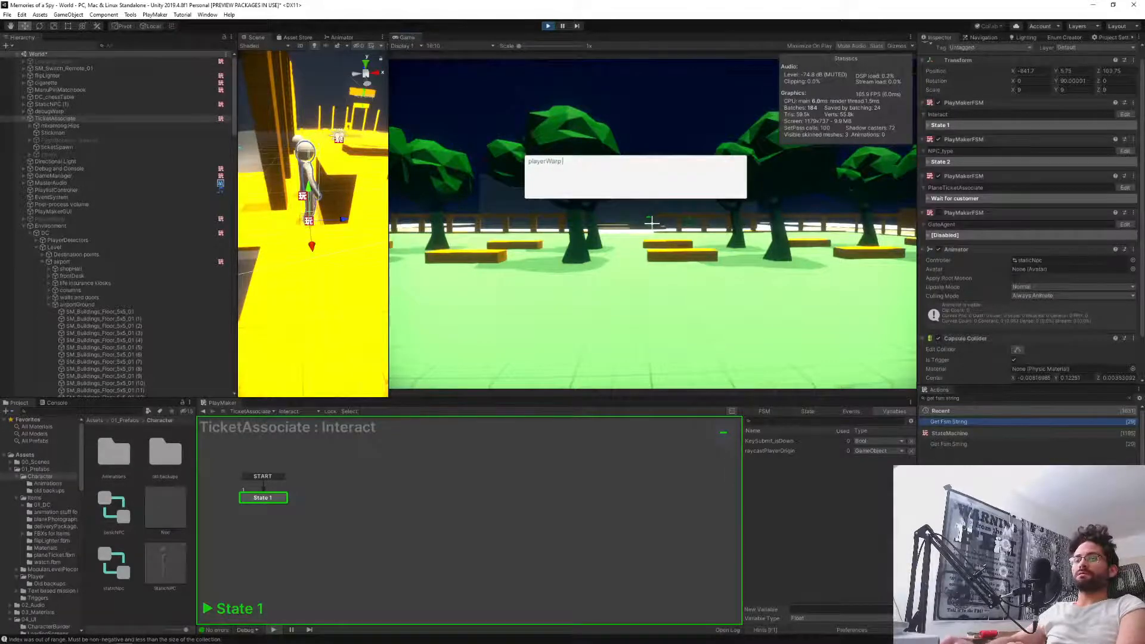
pyautogui.press('Return')
pyautogui.press('`')
pyautogui.press('BackSpace')
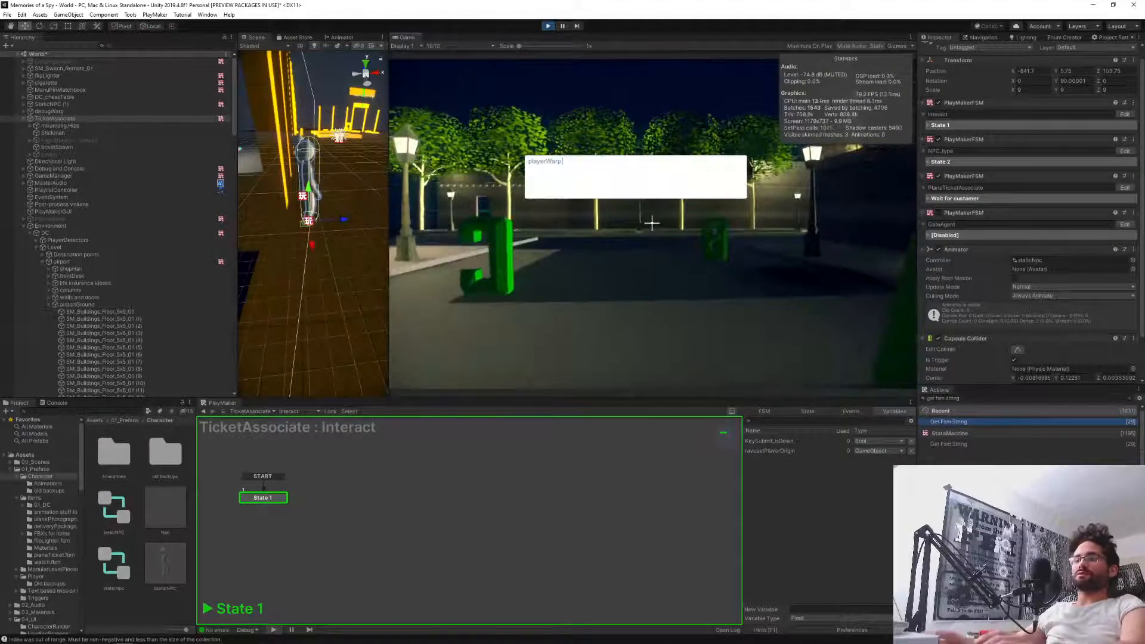
pyautogui.write('0')
pyautogui.press('Return')
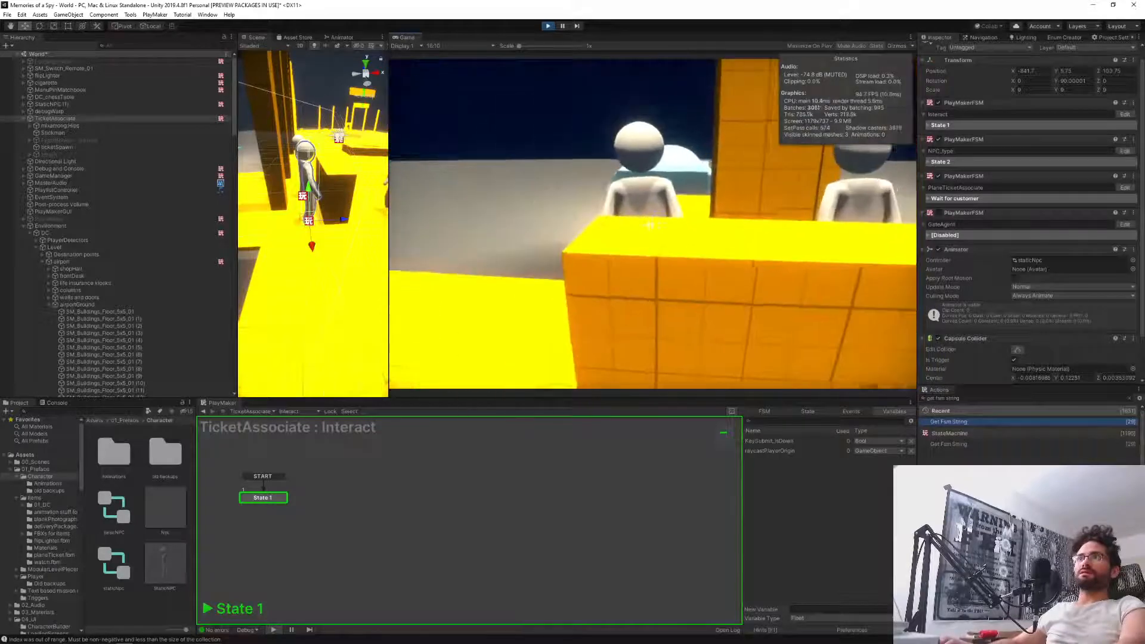
# Talk to the ticket associate across the desk and purchase an 11:00 PM ticket to Morocco.
pyautogui.press('e')
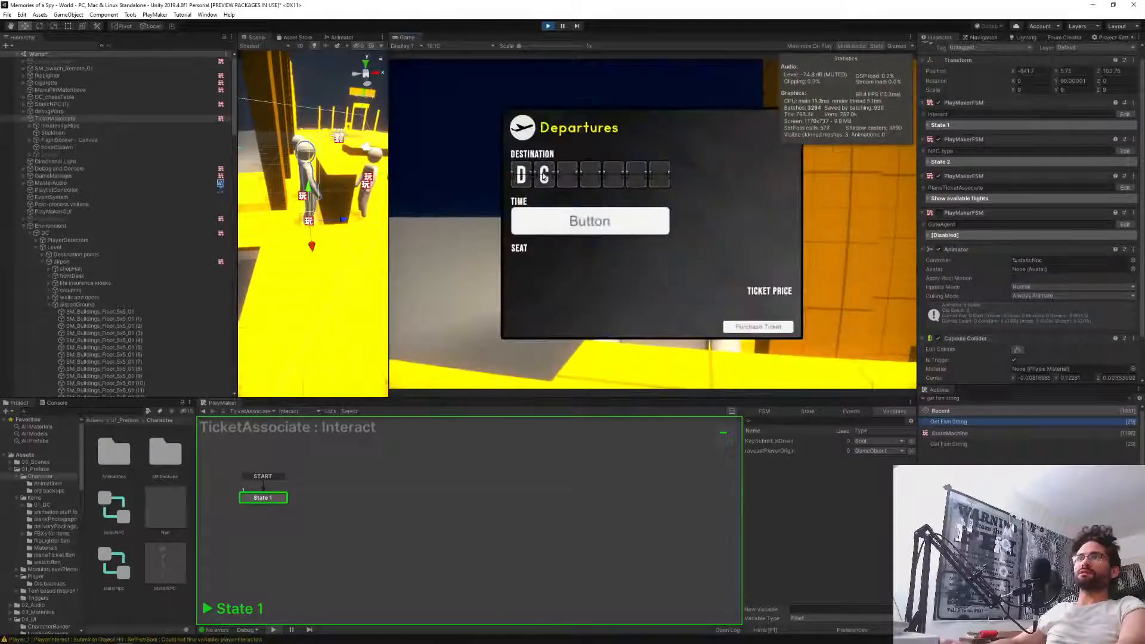
pyautogui.click(542, 173)
pyautogui.click(544, 176)
pyautogui.click(567, 229)
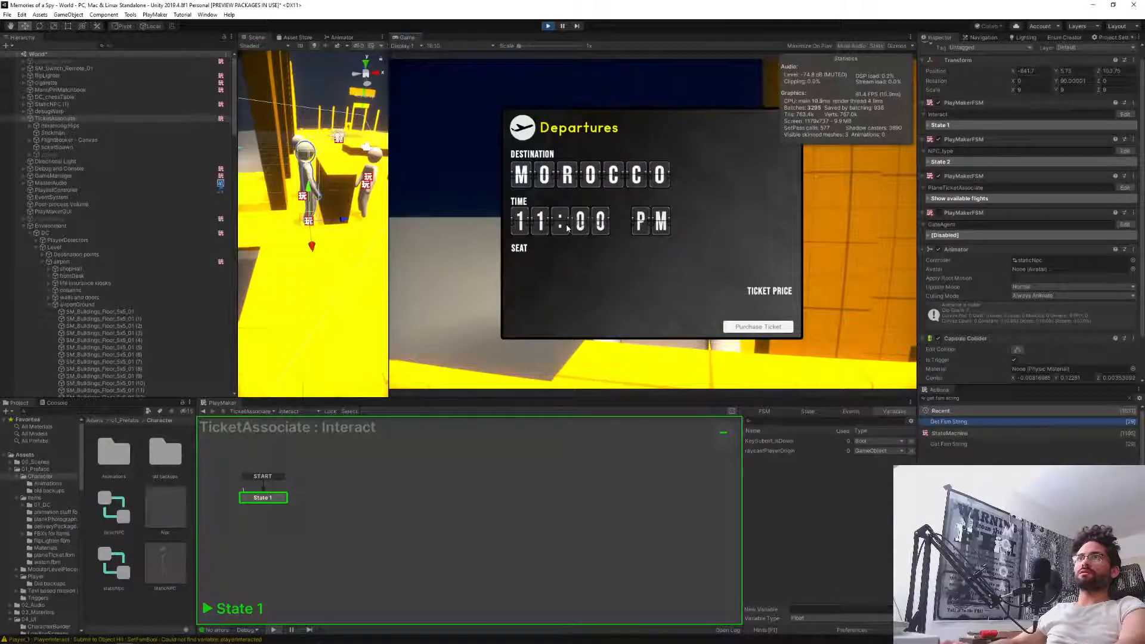
pyautogui.click(763, 328)
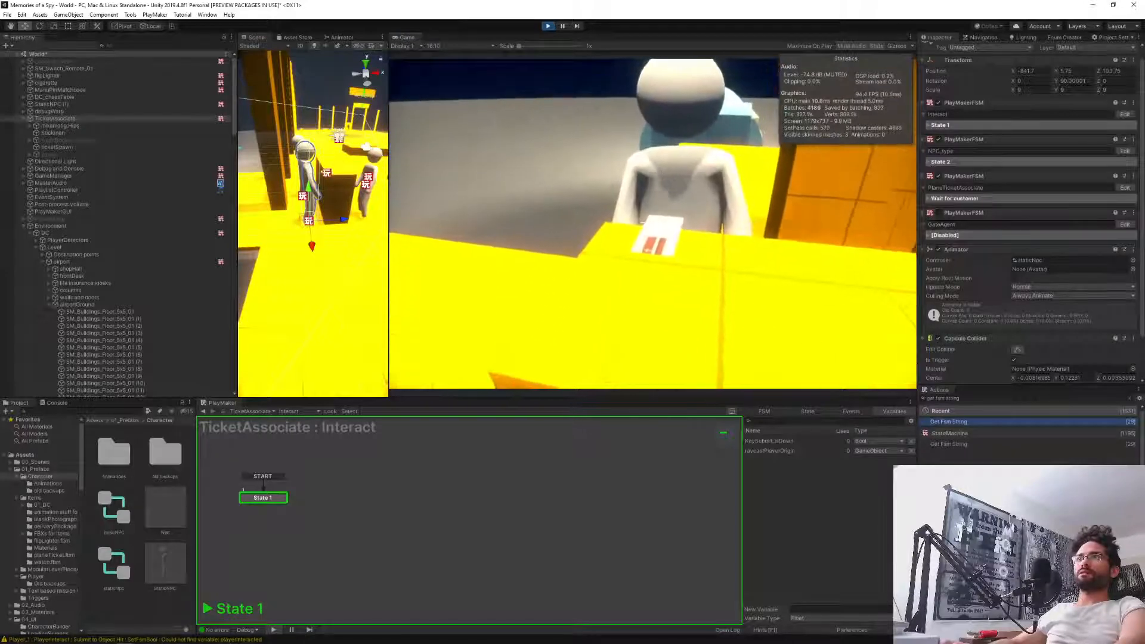
# Pick up the purchased plane ticket and select its planeTicket clone in the scene to open its FSM.
pyautogui.press('e')
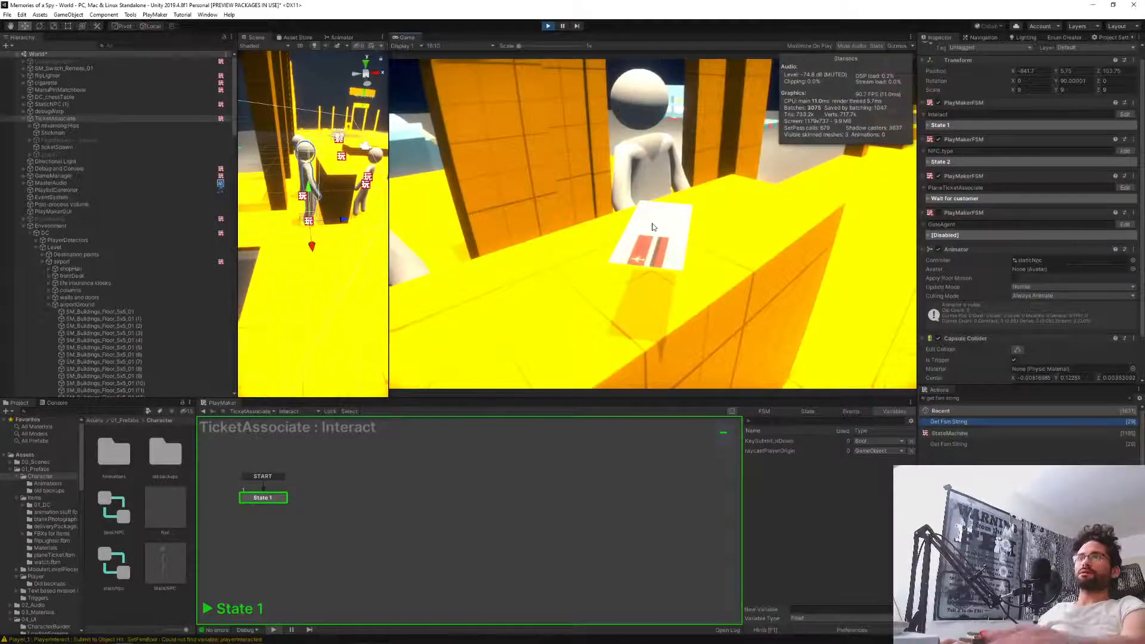
pyautogui.moveTo(352, 178)
pyautogui.mouseDown(button='right')
pyautogui.moveTo(371, 134)
pyautogui.moveTo(298, 131)
pyautogui.moveTo(243, 347)
pyautogui.moveTo(290, 307)
pyautogui.mouseUp(button='right')
pyautogui.press('w')
pyautogui.click(312, 200)
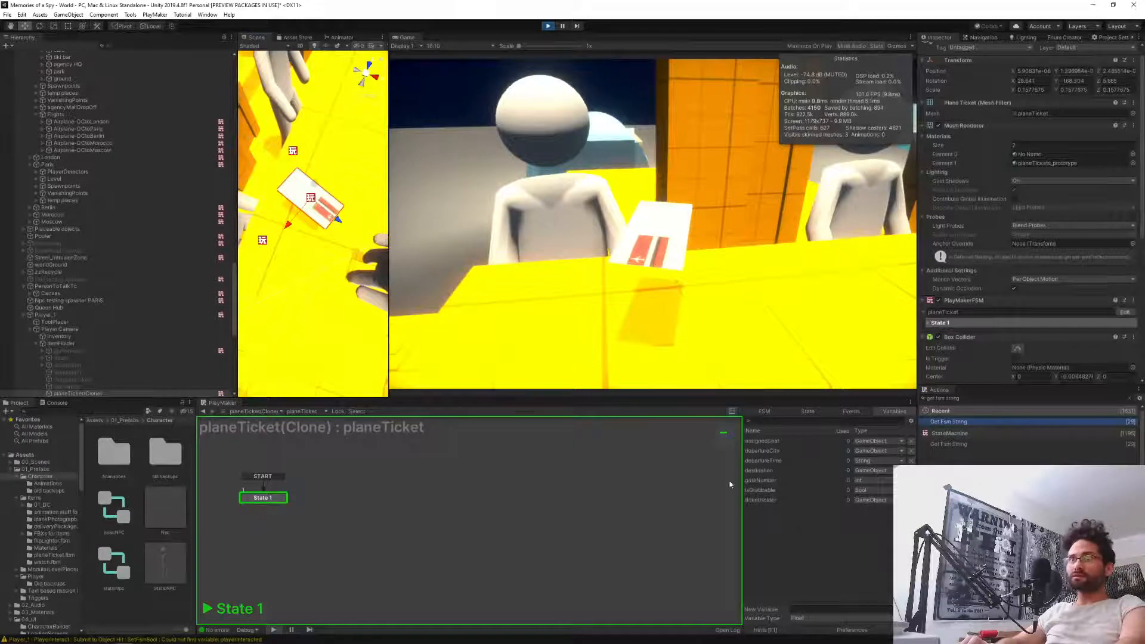
# Check the ticket clone's variables from departureCity through departureTime, destination, gateNumber and isGrabbable to ticketHolder.
pyautogui.click(767, 451)
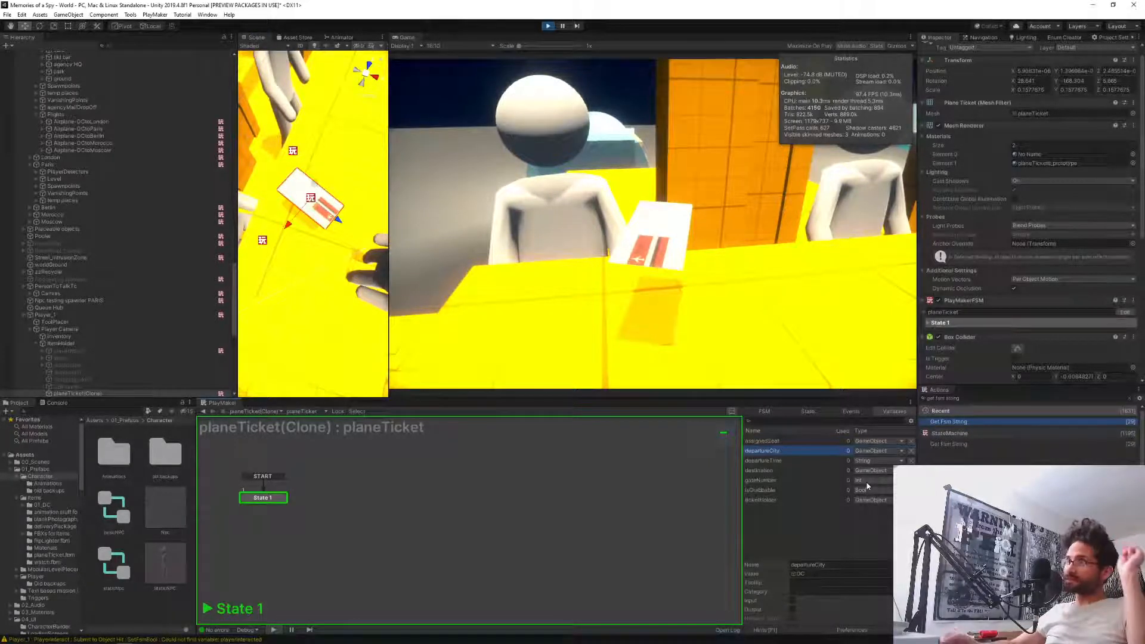
pyautogui.press('Down')
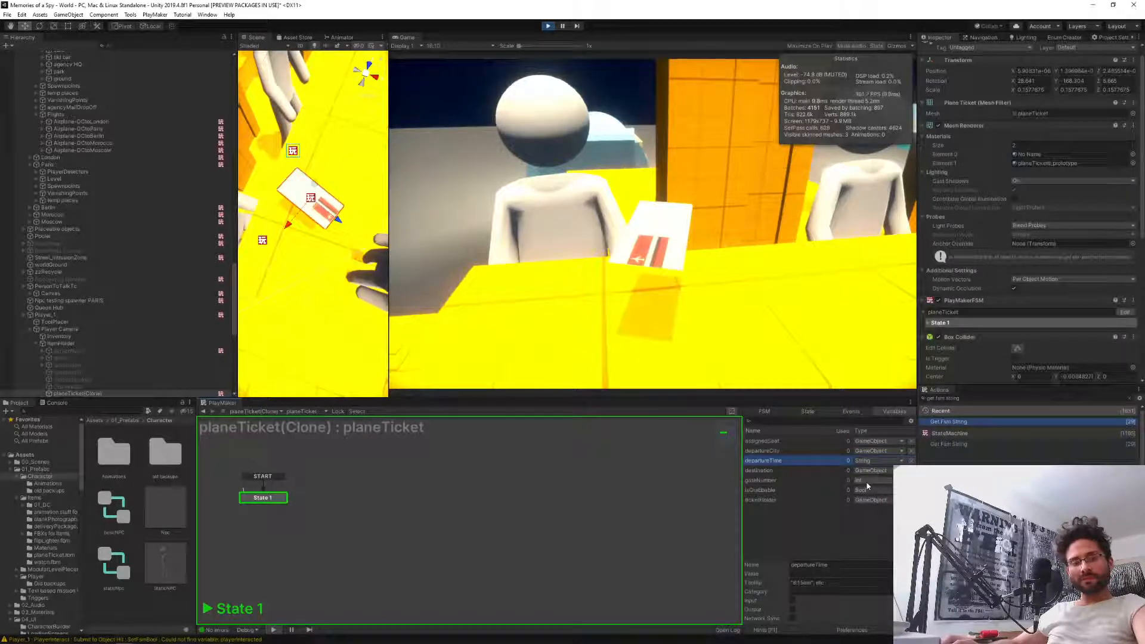
pyautogui.press('Down')
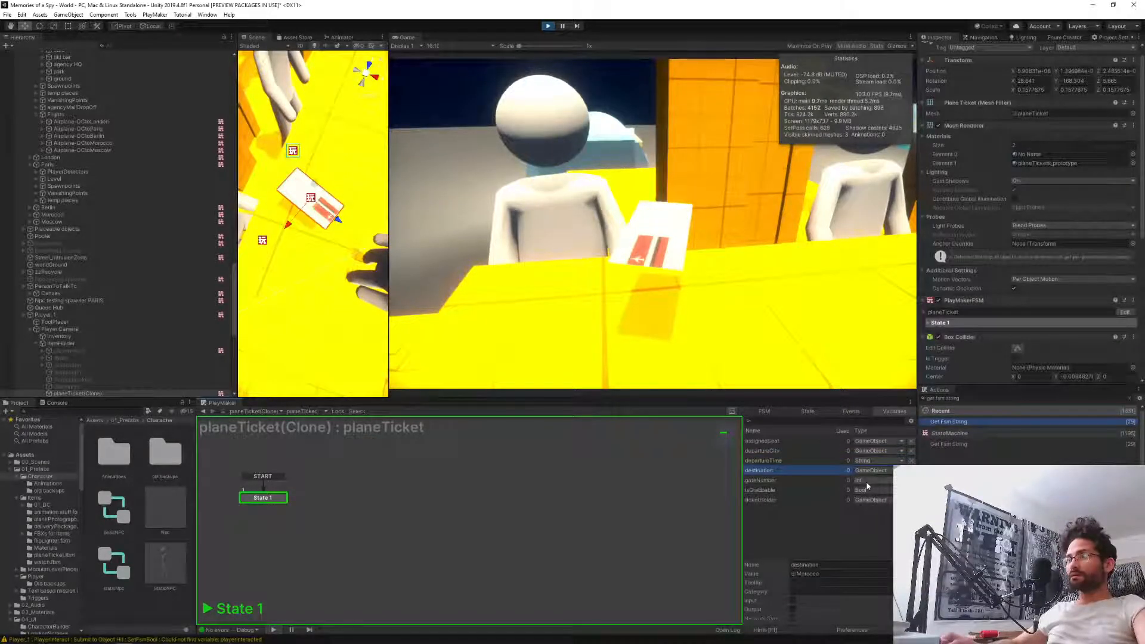
pyautogui.press('Down')
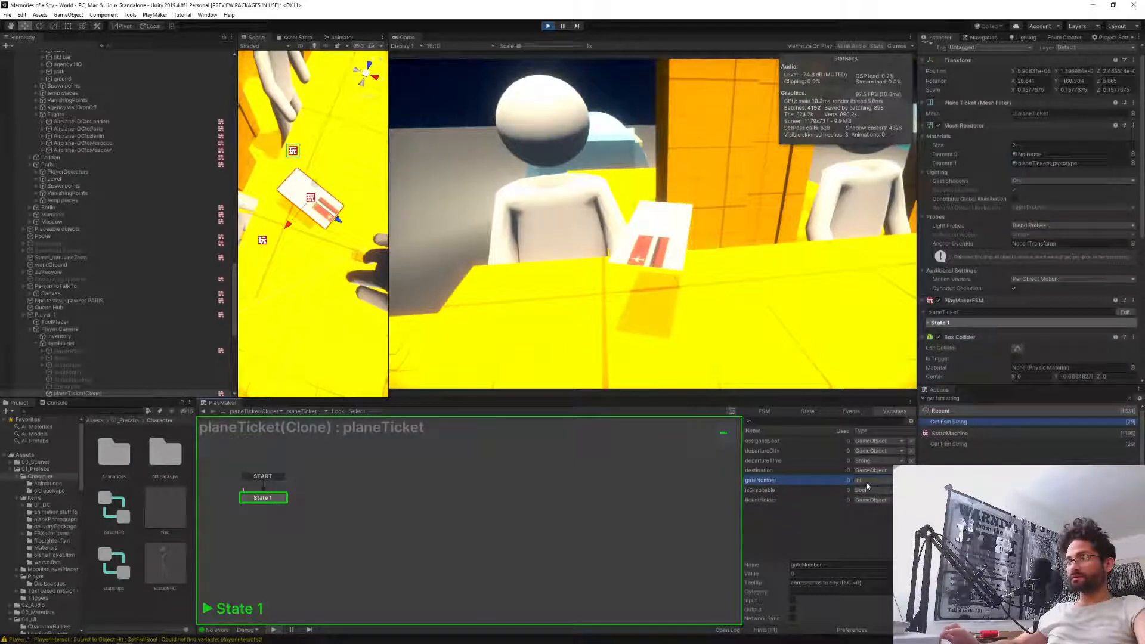
pyautogui.press('Down')
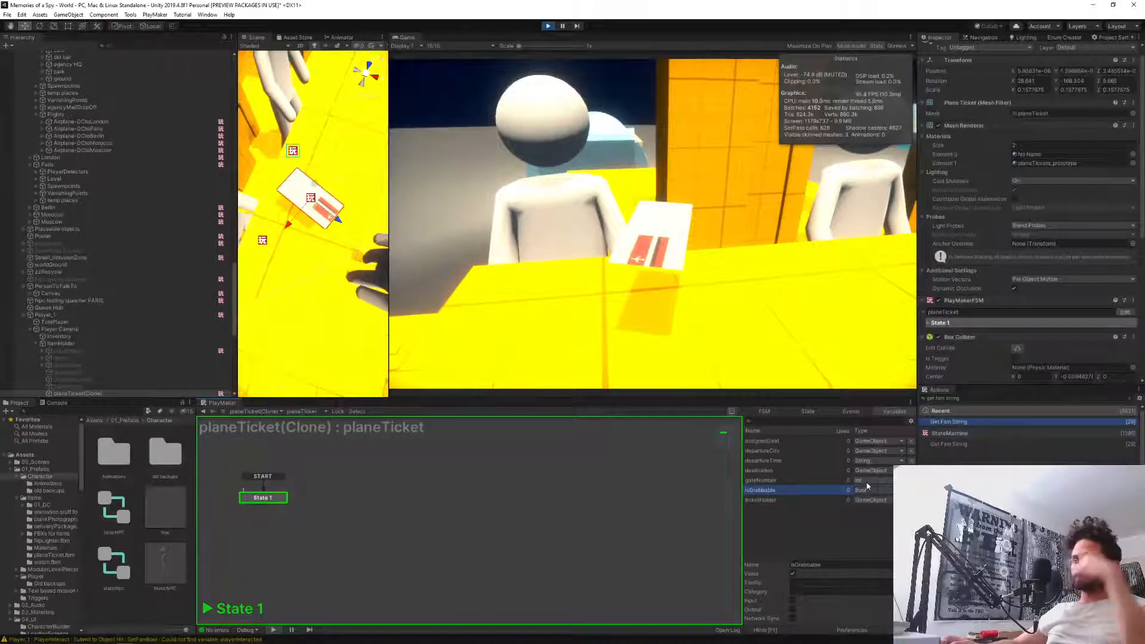
pyautogui.press('Down')
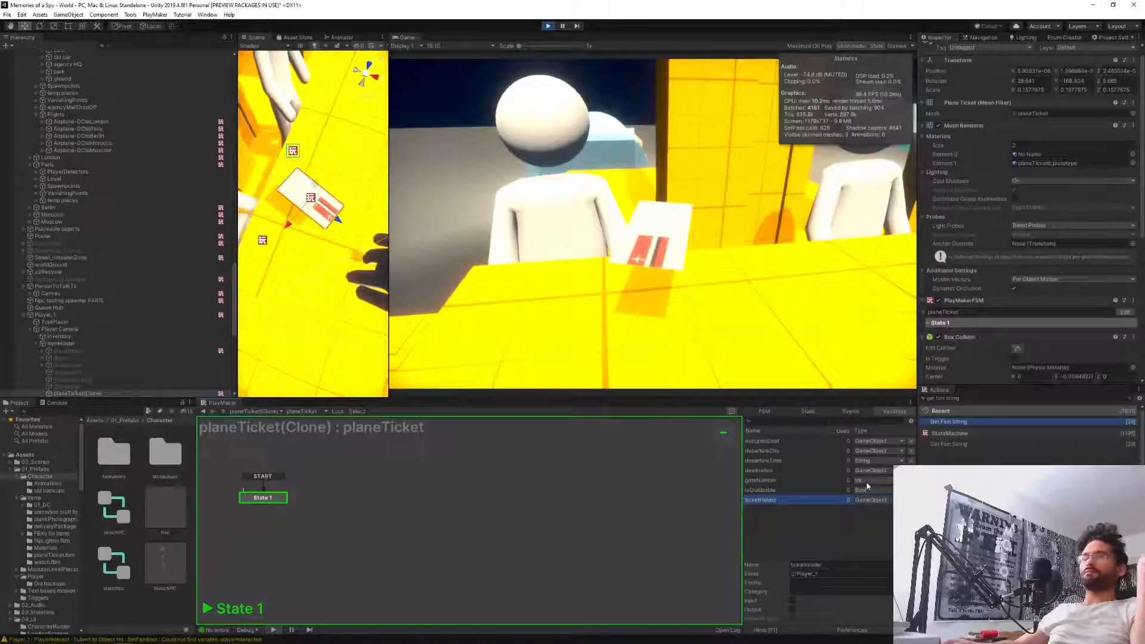
# Review the plane ticket's variables once more, starting from assignedSeat and ending at ticketHolder.
pyautogui.hotkey('alt', 'Tab')
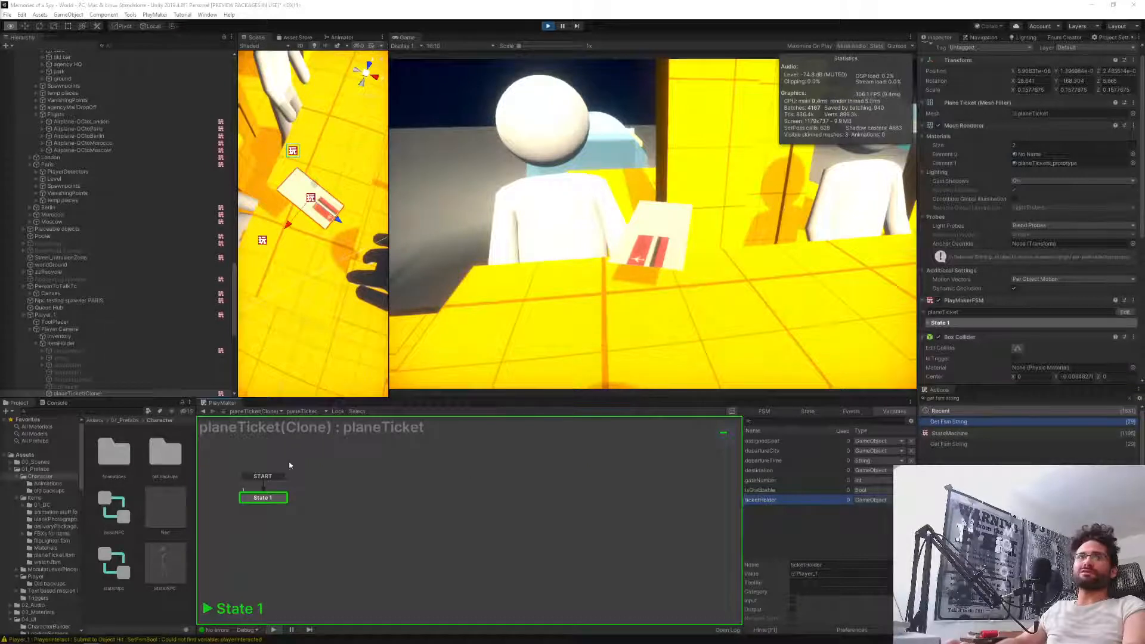
pyautogui.press('w')
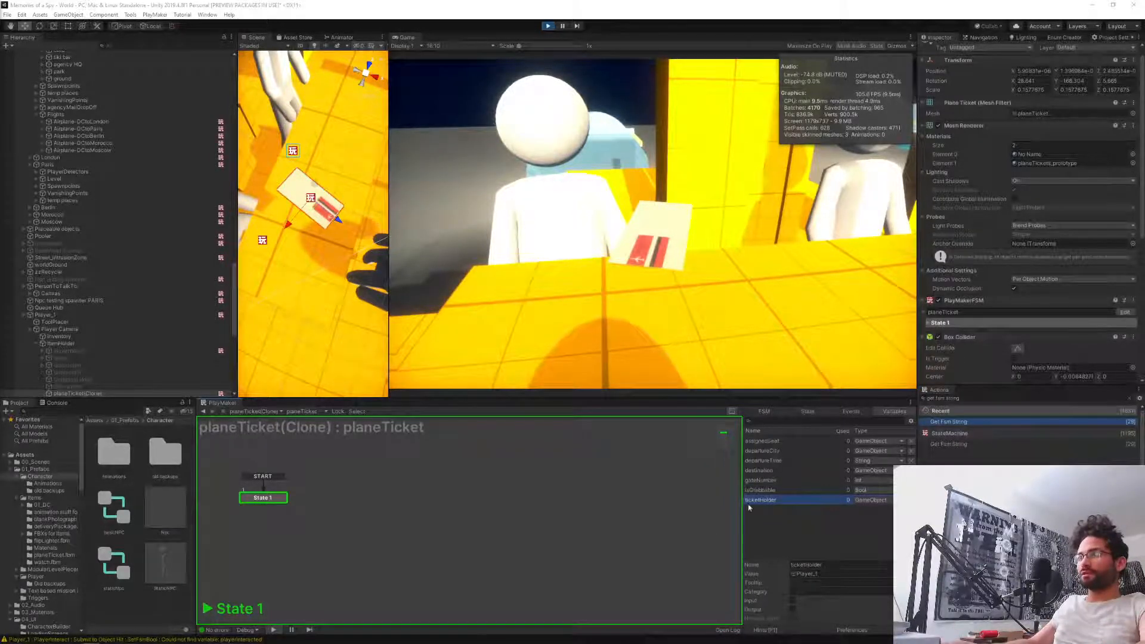
pyautogui.click(760, 444)
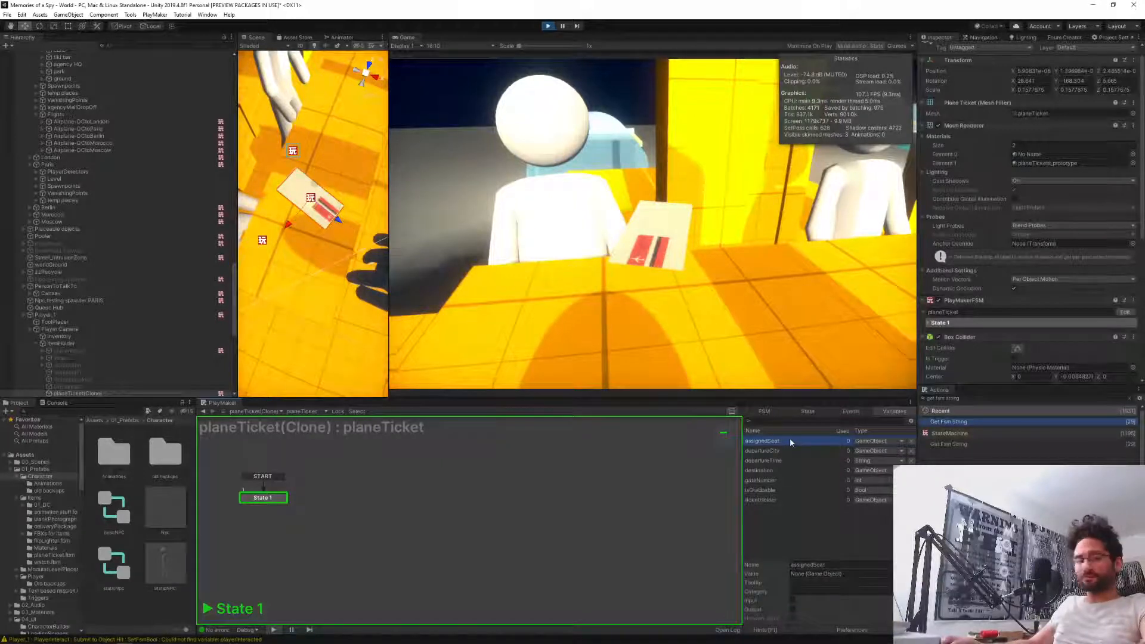
pyautogui.press('Down')
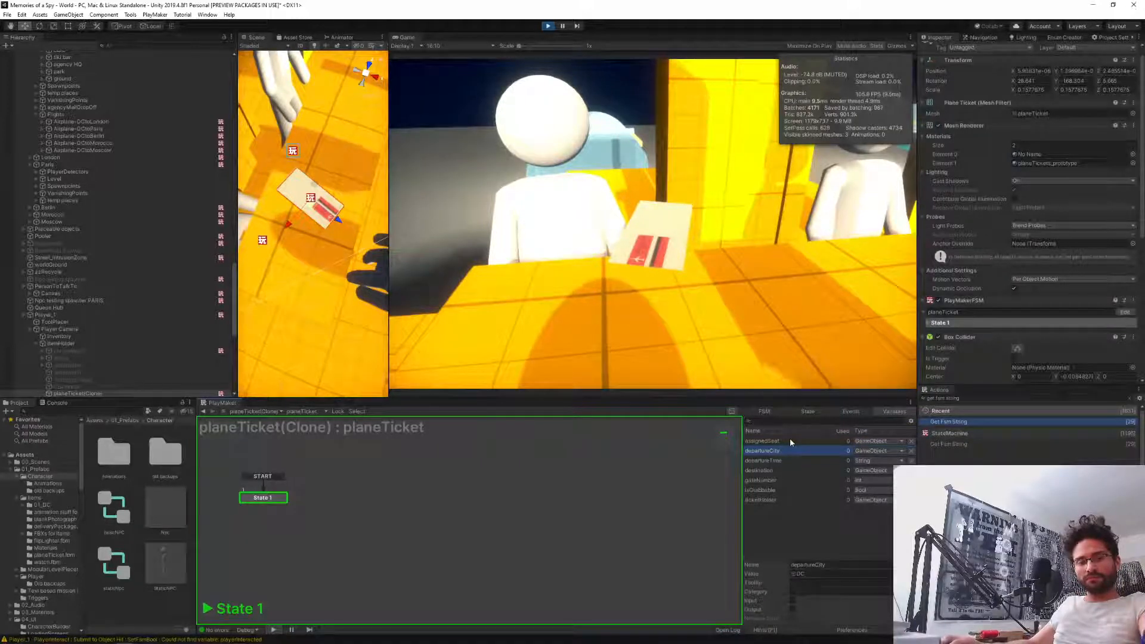
pyautogui.press('Down')
pyautogui.press('Down')
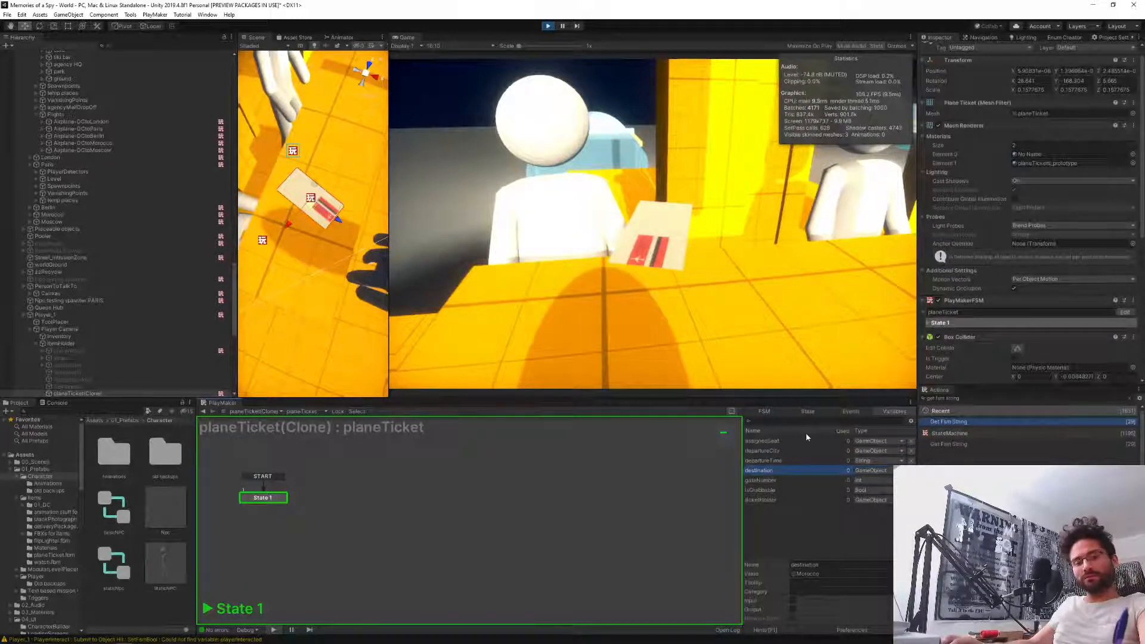
pyautogui.press('Down')
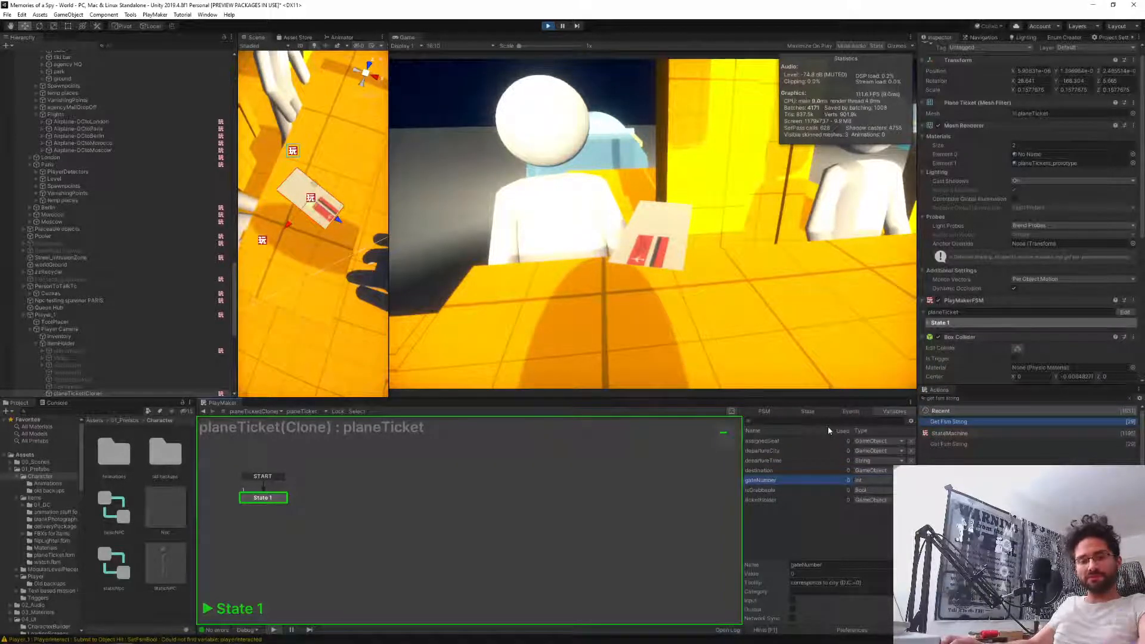
pyautogui.press('Down')
pyautogui.press('Down')
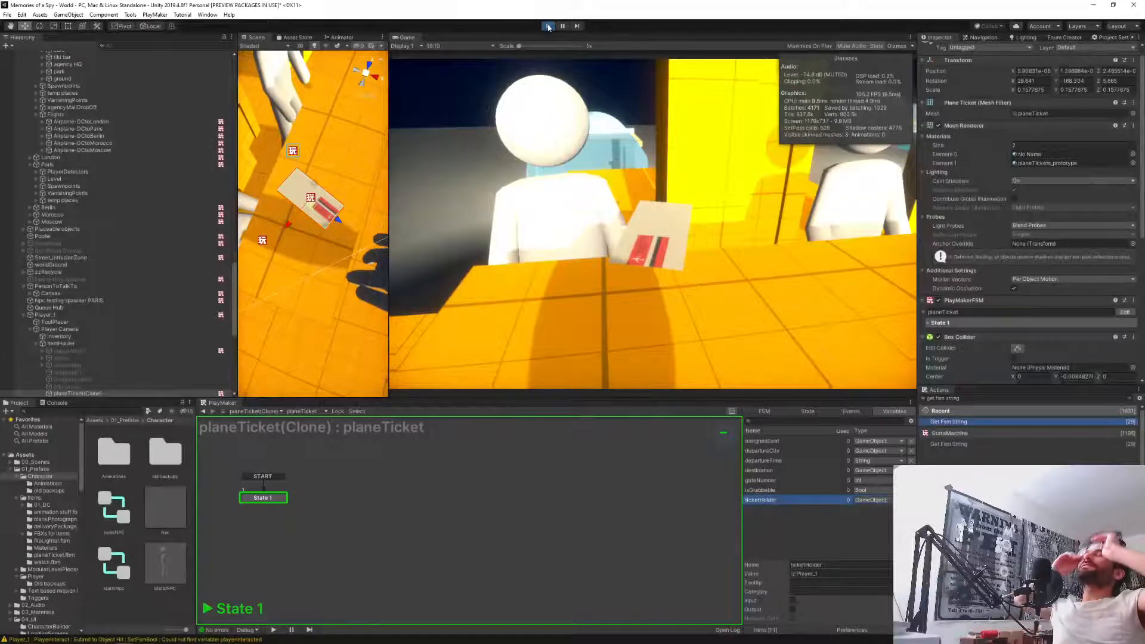
# Exit play mode, collapse the expanded airport hierarchy, and select the airport object to show its AirportPassengerManager FSM.
pyautogui.click(548, 27)
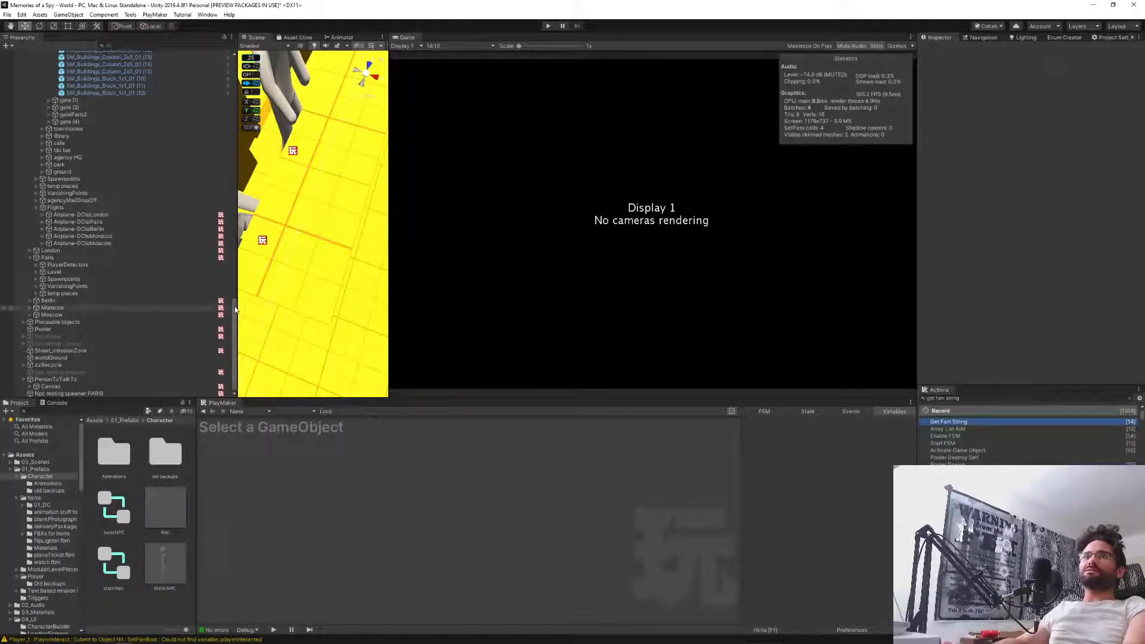
pyautogui.scroll(10, 215, 150)
pyautogui.scroll(15, 214, 150)
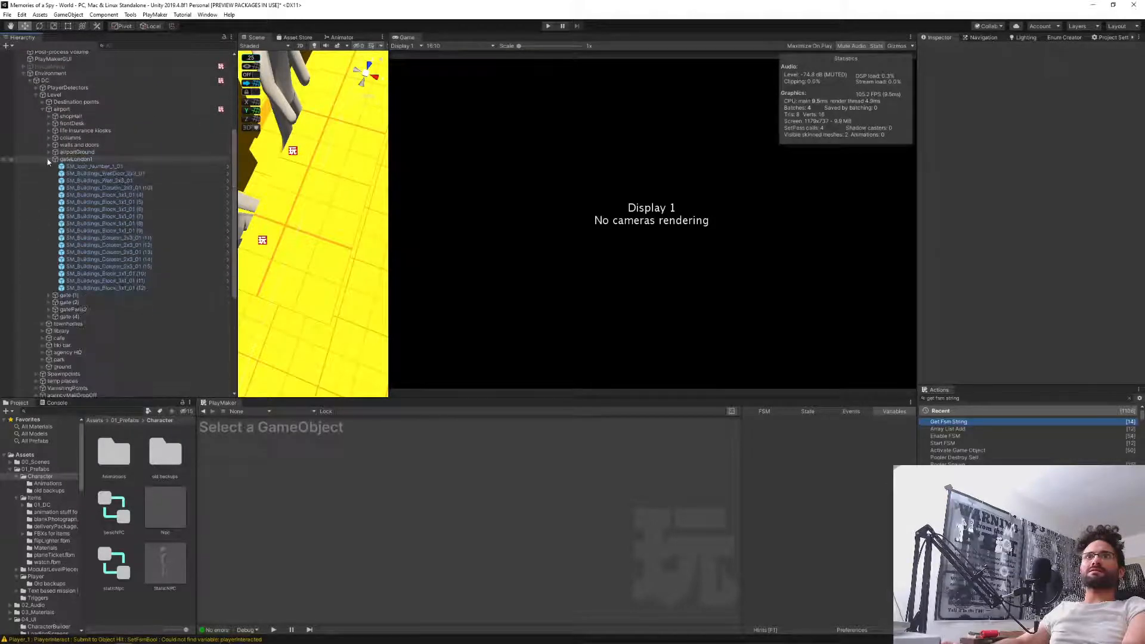
pyautogui.click(48, 152)
pyautogui.scroll(5, 125, 254)
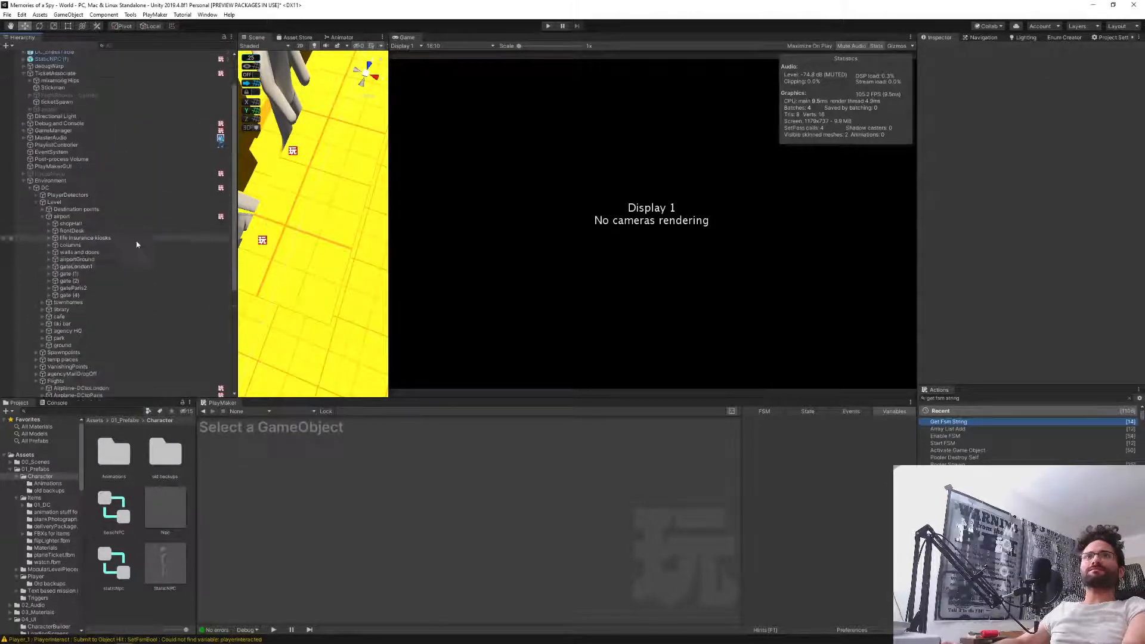
pyautogui.click(42, 216)
pyautogui.click(70, 216)
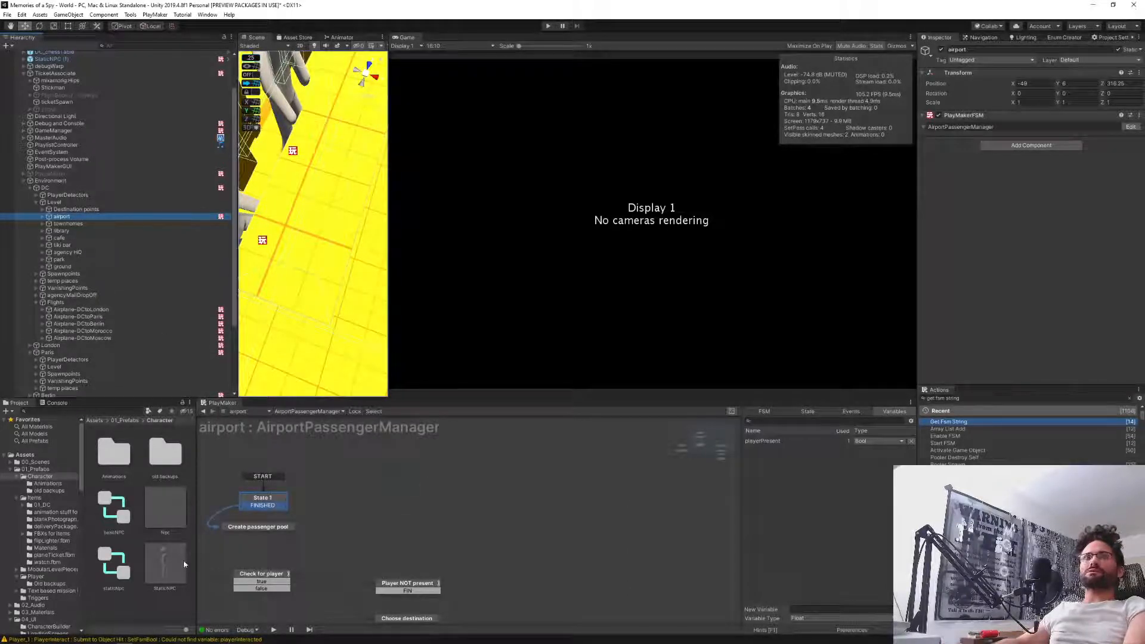
# Open the StaticNPC prefab, select BuyTicket - Button, and enlarge the PlayMaker editor to show its state actions.
pyautogui.doubleClick(161, 563)
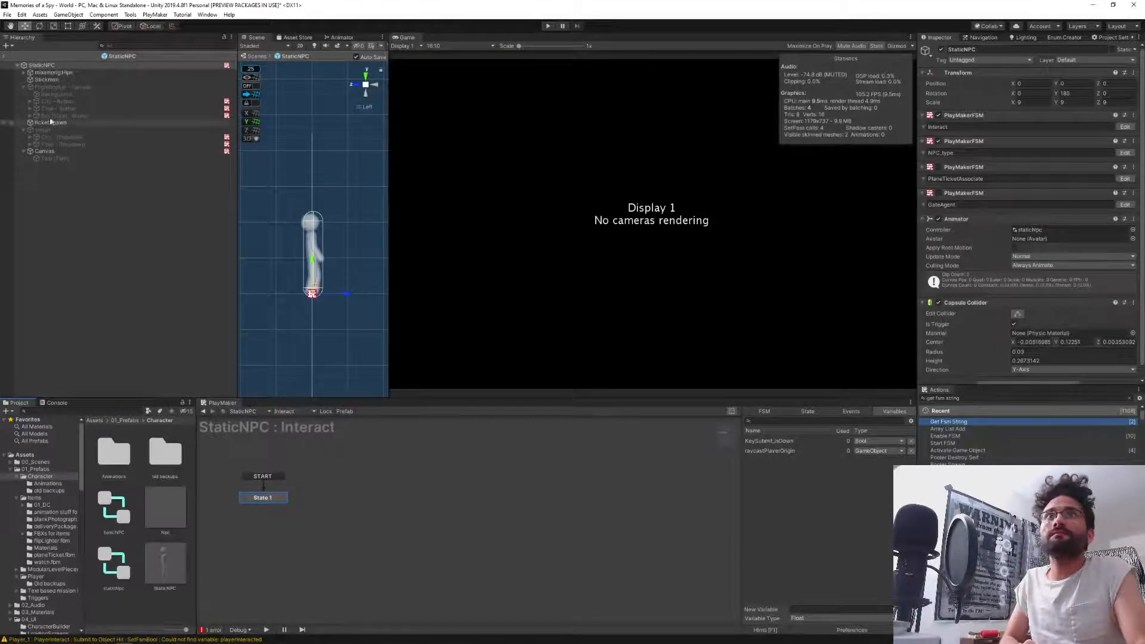
pyautogui.click(72, 115)
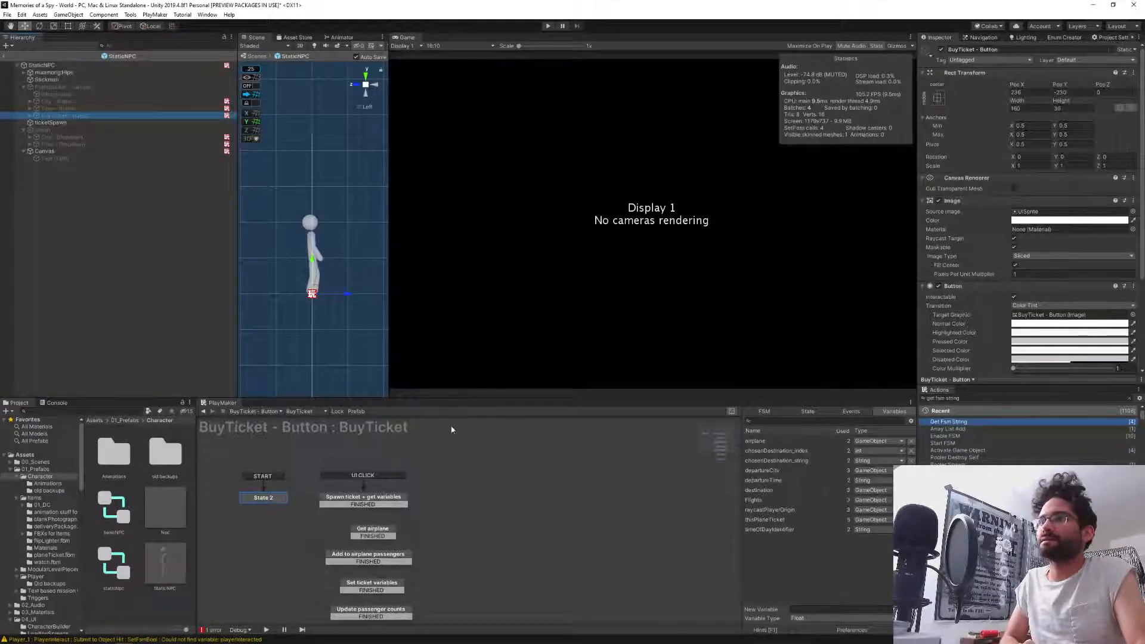
pyautogui.moveTo(424, 399); pyautogui.dragTo(425, 296)
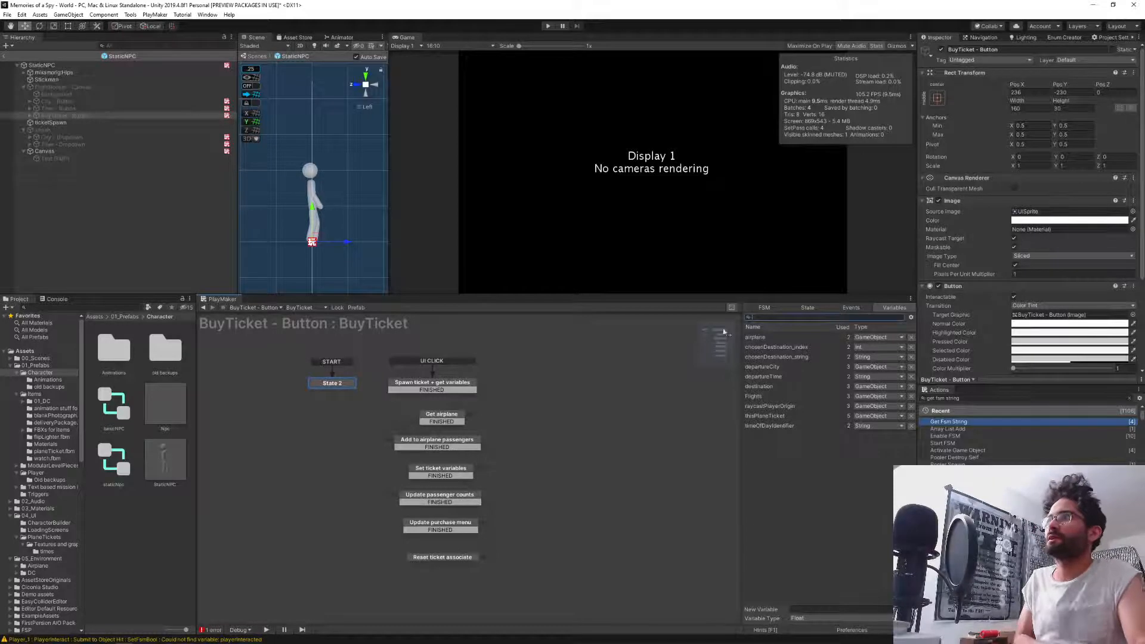
pyautogui.click(809, 307)
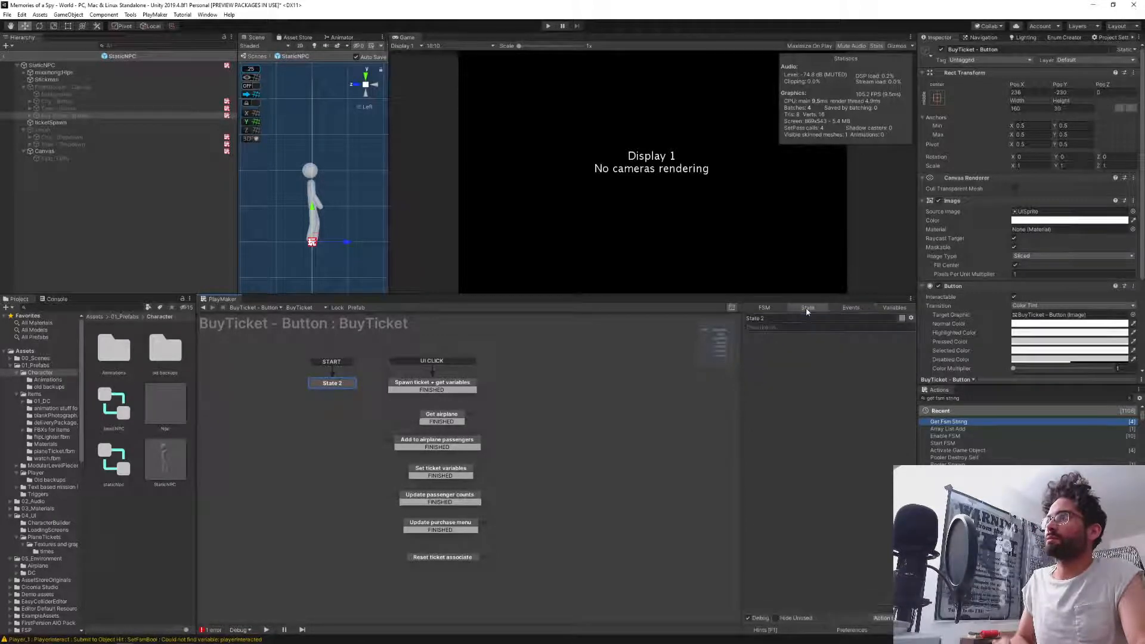
# Examine the actions in the BuyTicket FSM's states, from Spawn ticket + get variables through Update passenger counts, returning to Set ticket variables.
pyautogui.click(418, 387)
pyautogui.press('Down')
pyautogui.press('Down')
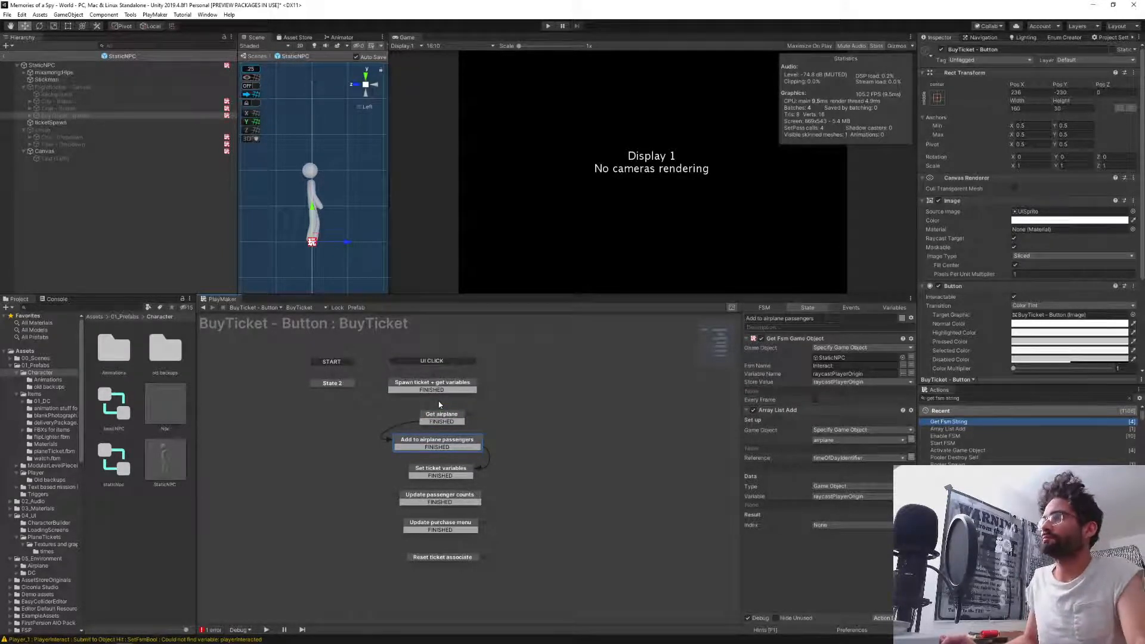
pyautogui.press('Up')
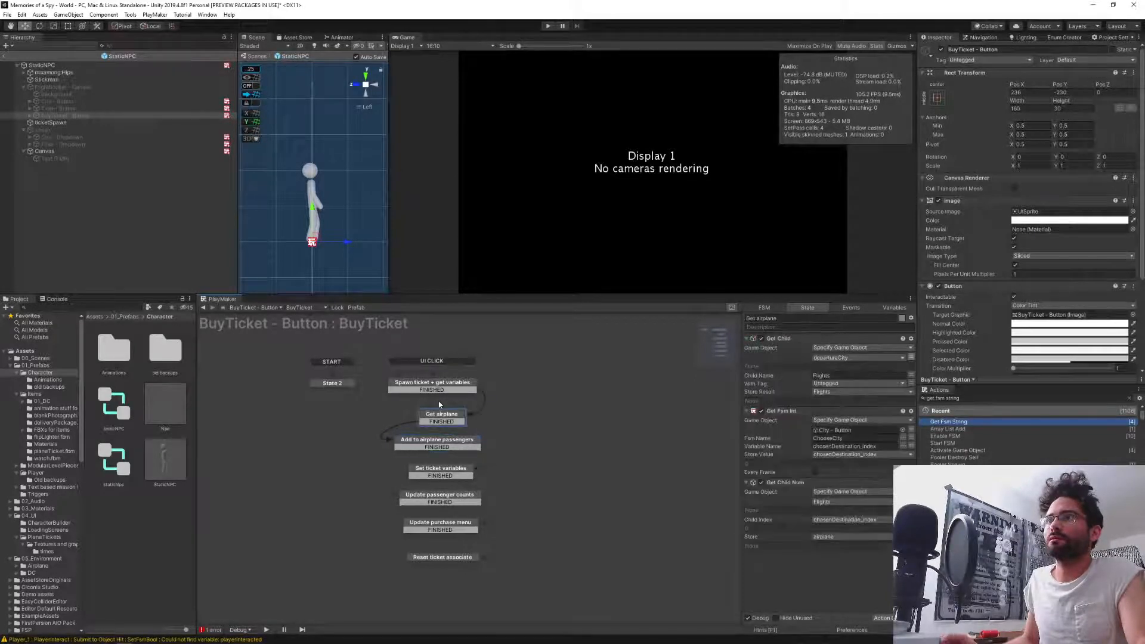
pyautogui.press('Down')
pyautogui.press('Down')
pyautogui.press('Down')
pyautogui.press('Up')
pyautogui.press('Down')
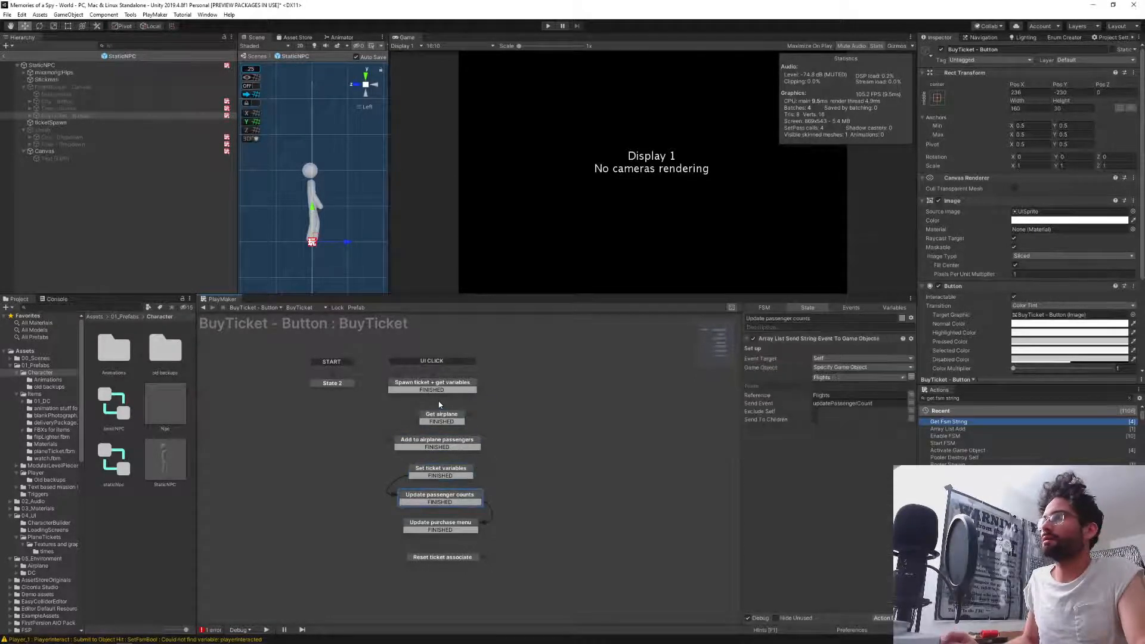
pyautogui.press('Up')
pyautogui.press('Up')
pyautogui.press('Up')
pyautogui.press('Down')
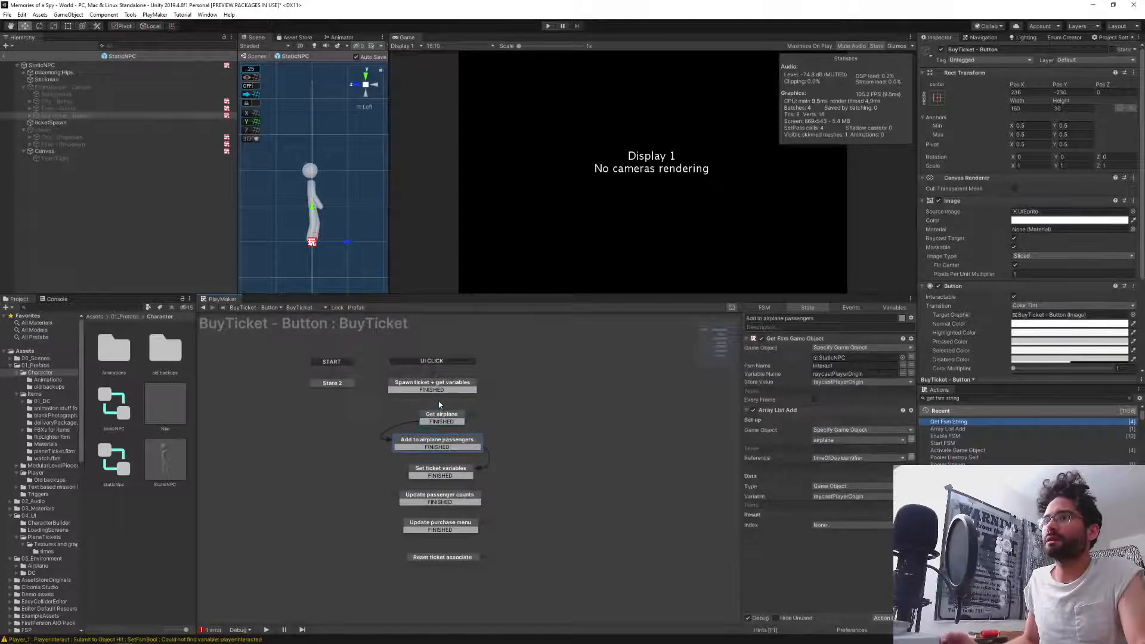
pyautogui.press('Up')
pyautogui.press('Down')
pyautogui.press('Down')
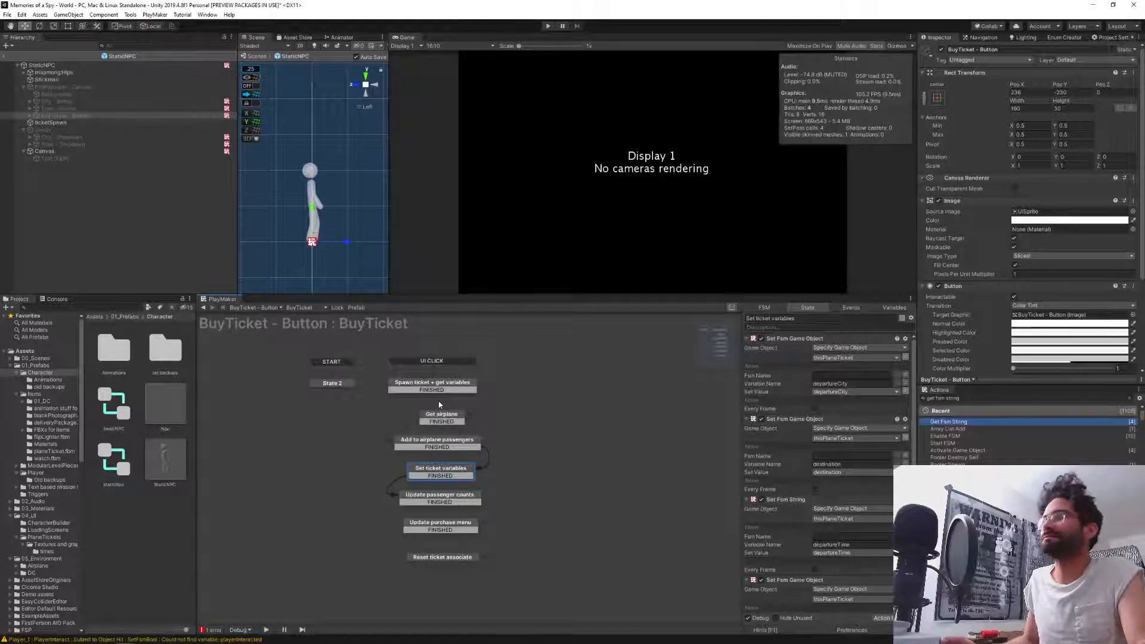
# Recheck the actions in the BuyTicket states, ending at Spawn ticket + get variables.
pyautogui.press('Up')
pyautogui.press('Up')
pyautogui.press('Up')
pyautogui.press('Down')
pyautogui.press('Down')
pyautogui.press('Down')
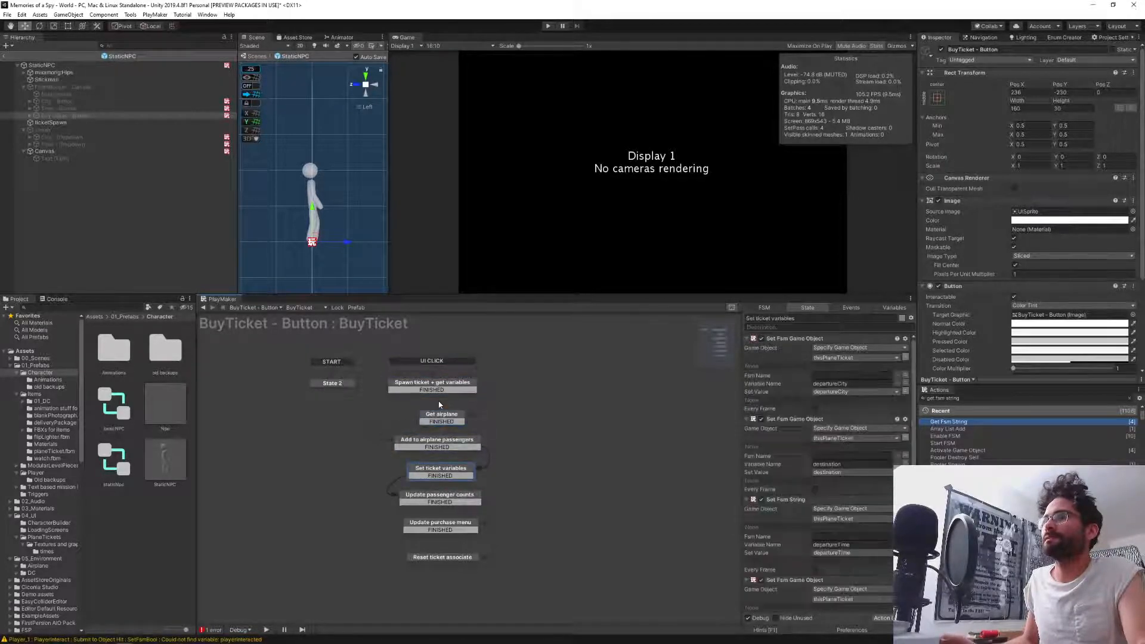
pyautogui.press('Up')
pyautogui.press('Up')
pyautogui.press('Up')
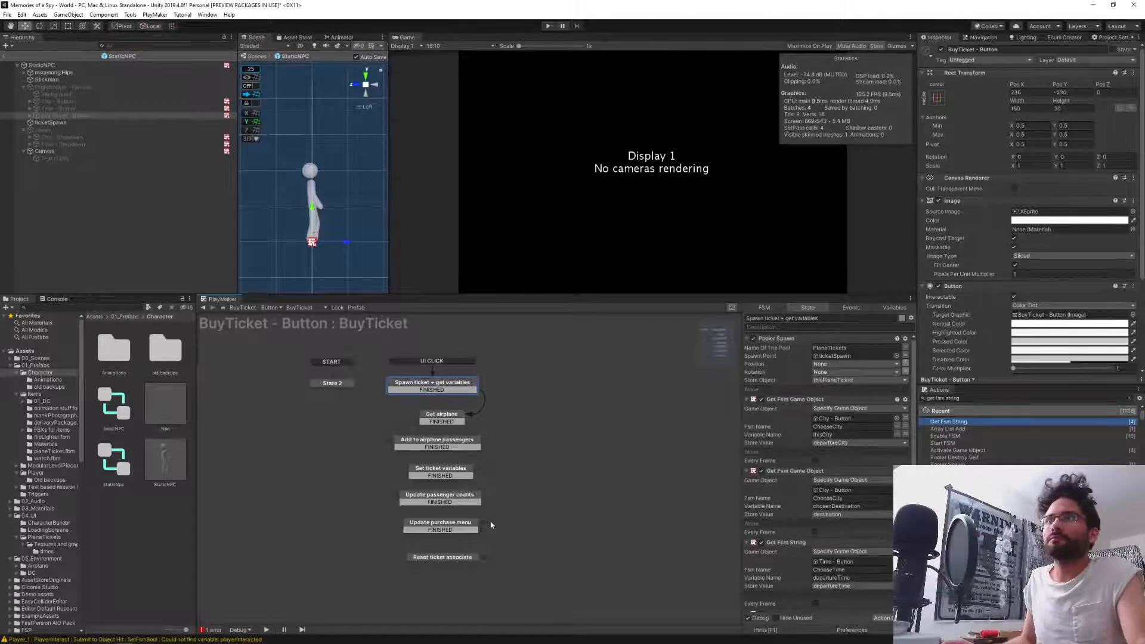
# Examine the BuyTicket states from Get airplane to Set ticket variables, enlarge the PlayMaker editor, and return to Spawn ticket + get variables.
pyautogui.click(441, 415)
pyautogui.press('Down')
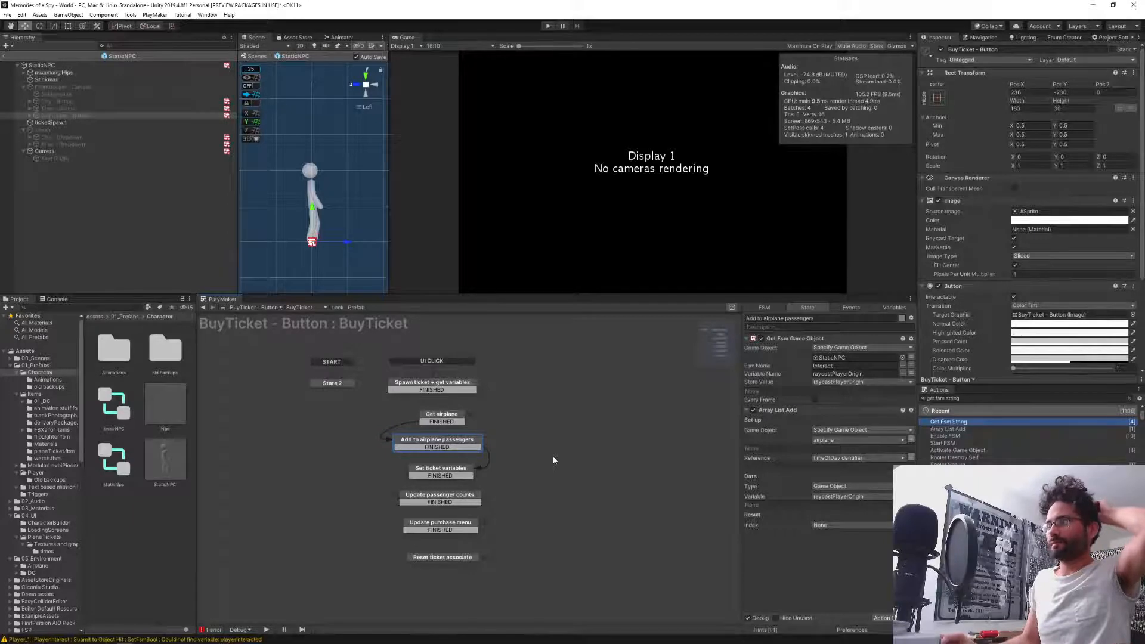
pyautogui.press('Down')
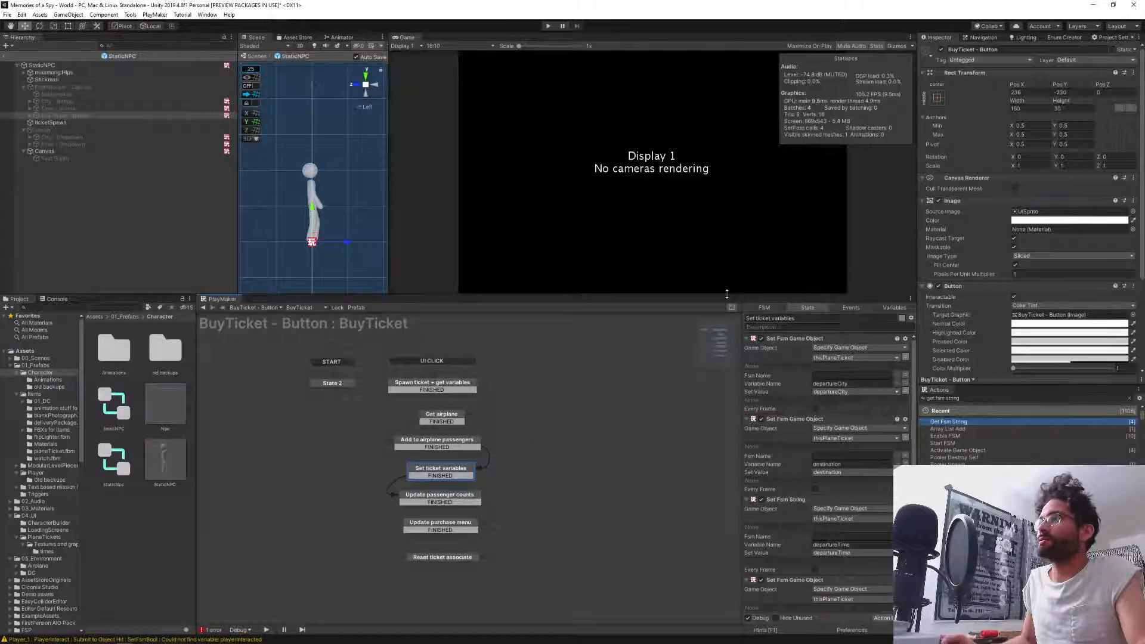
pyautogui.moveTo(730, 294); pyautogui.dragTo(722, 216)
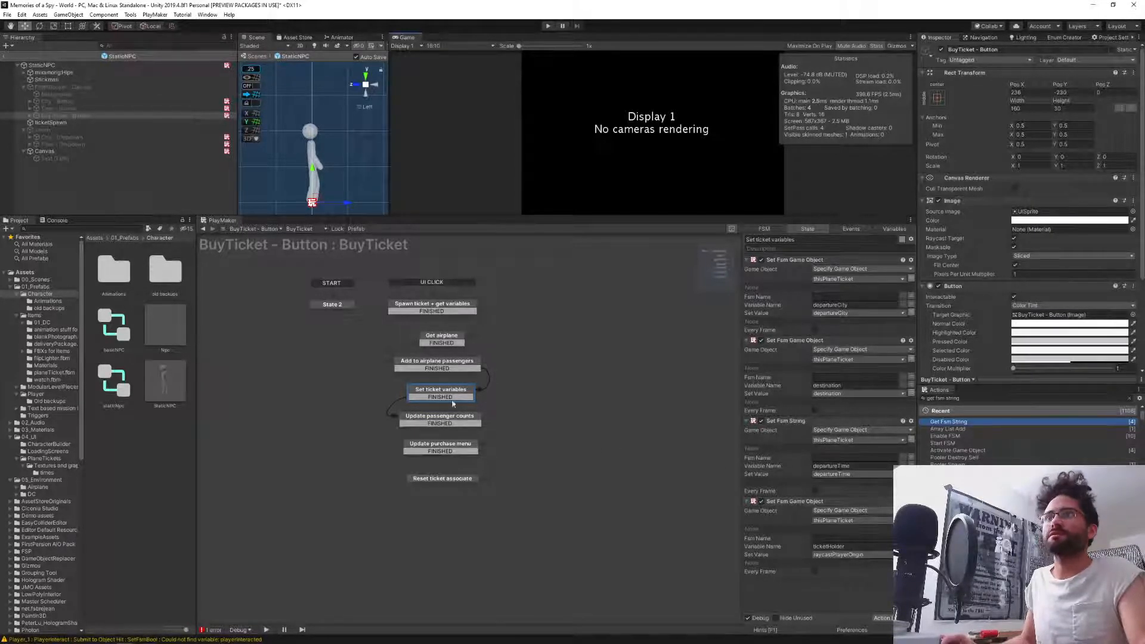
pyautogui.click(433, 306)
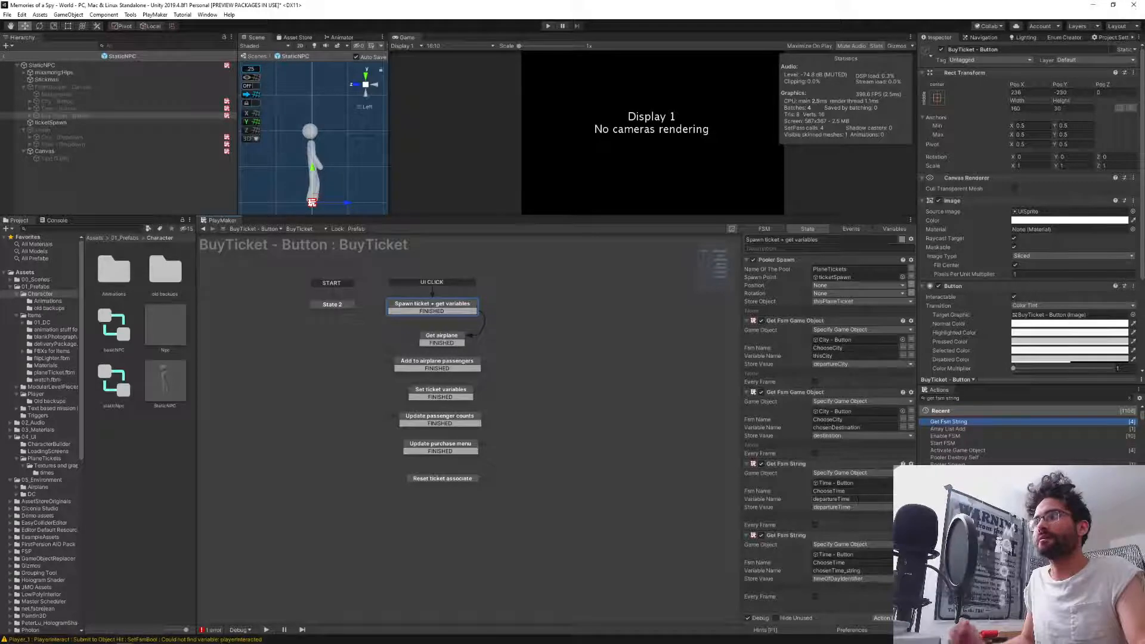
# Select Time - Button in the StaticNPC prefab to show its ChooseTime FSM.
pyautogui.click(94, 145)
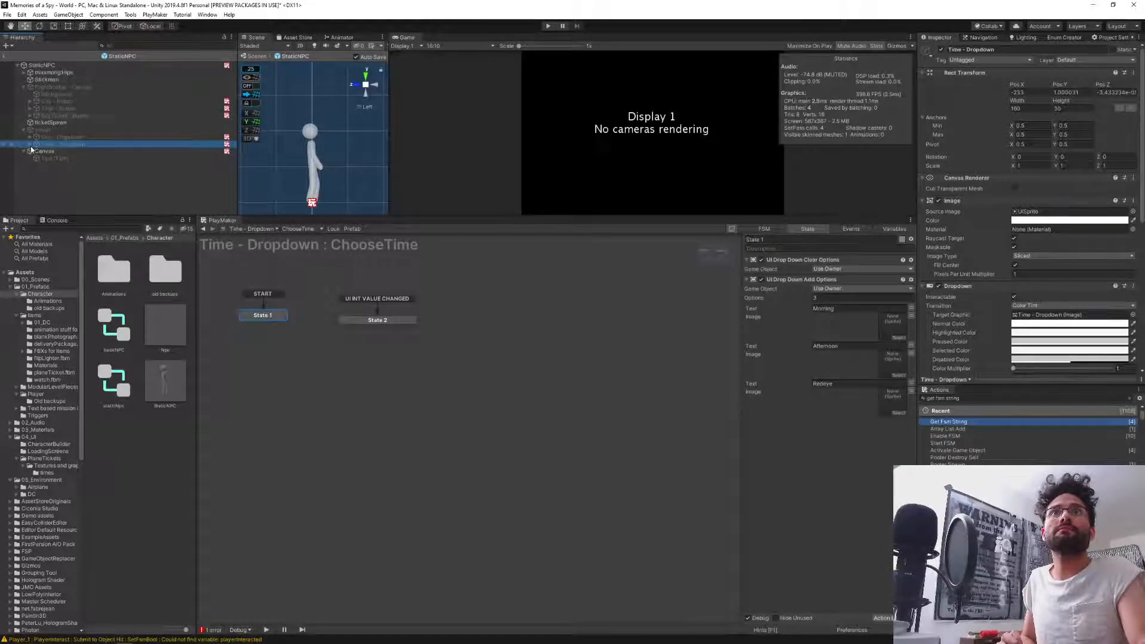
pyautogui.click(46, 108)
pyautogui.click(298, 229)
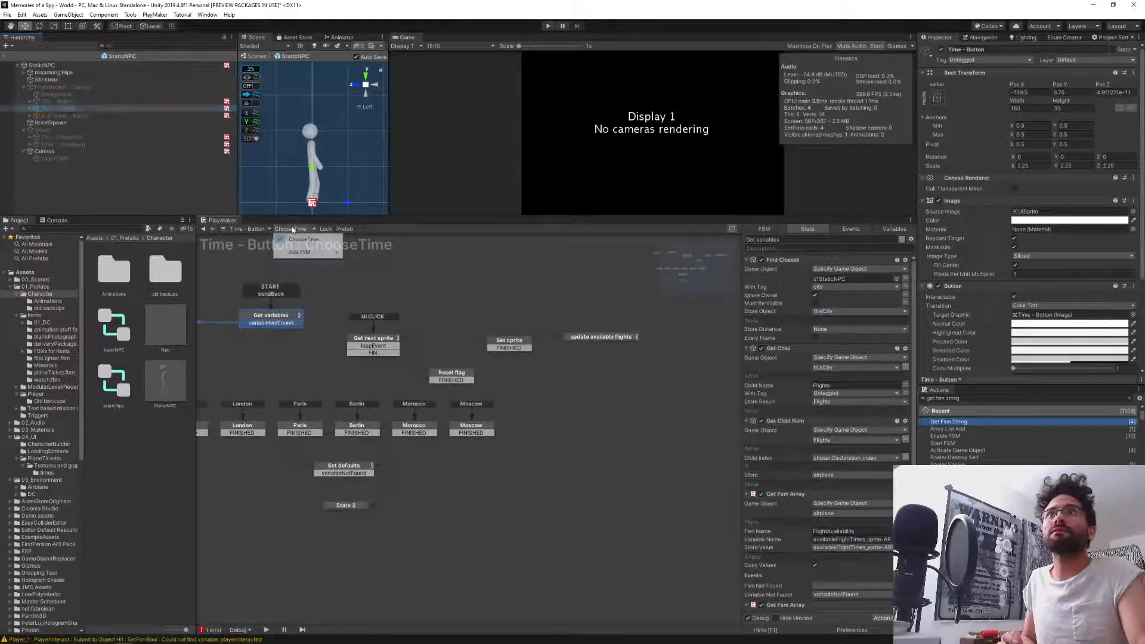
pyautogui.click(297, 229)
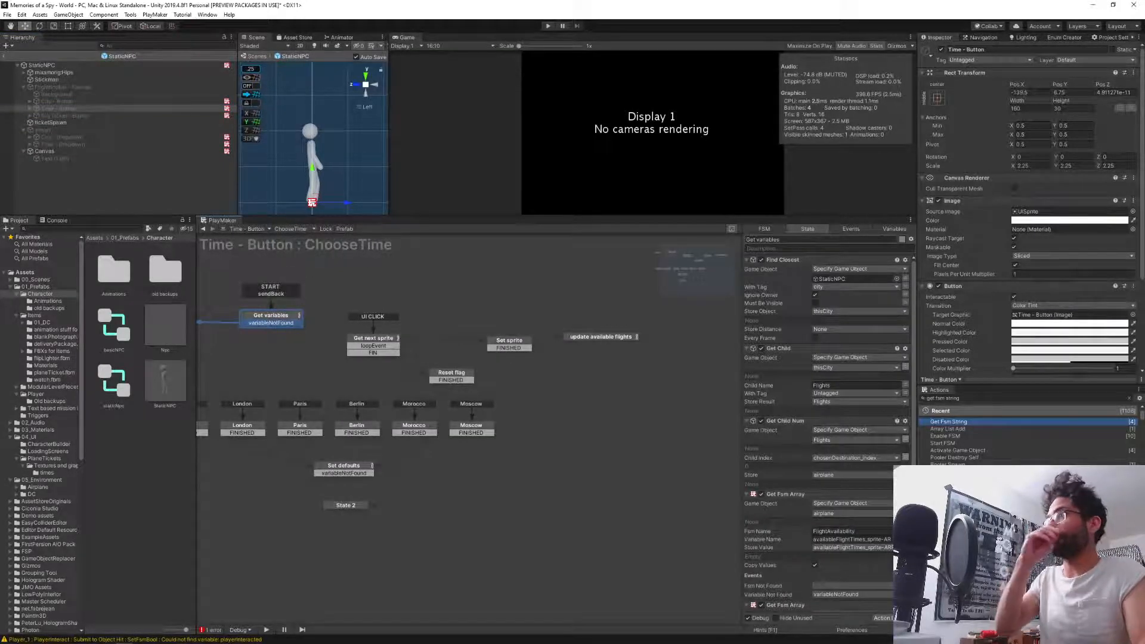
# Find where the chosenTime_string variable is used in the ChooseTime FSM and open its use in the Set sprite state.
pyautogui.click(885, 230)
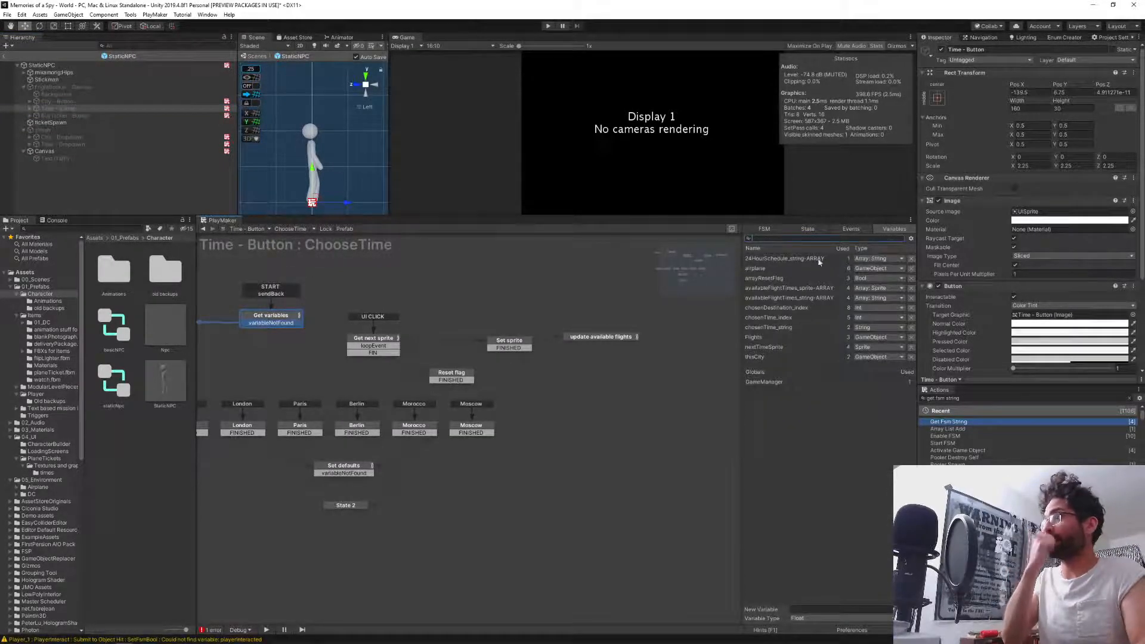
pyautogui.click(766, 327)
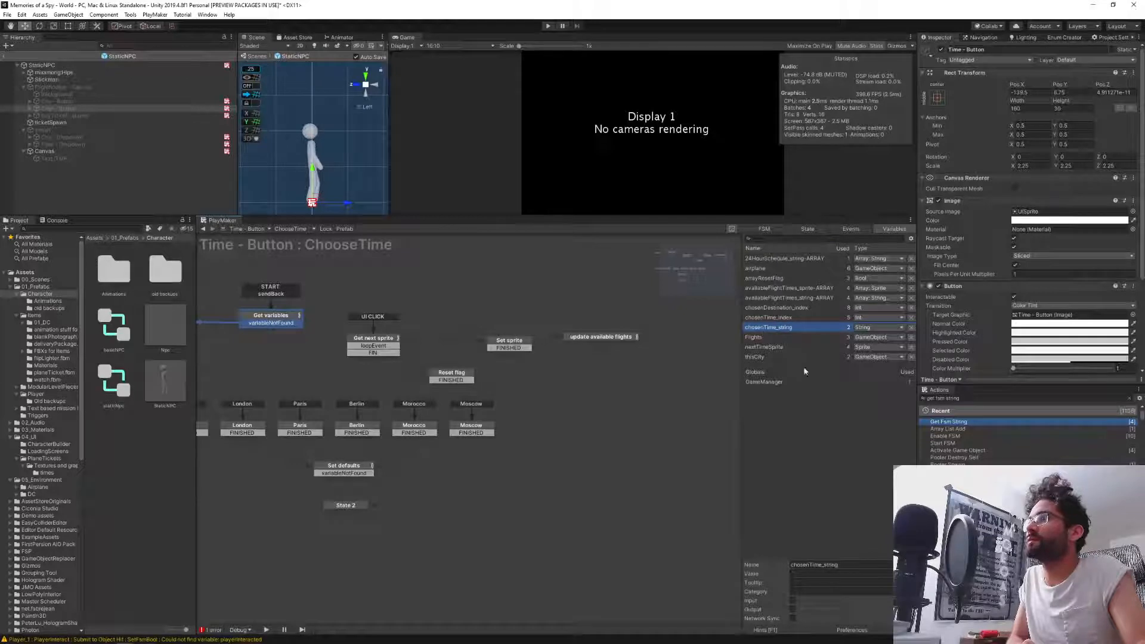
pyautogui.rightClick(810, 329)
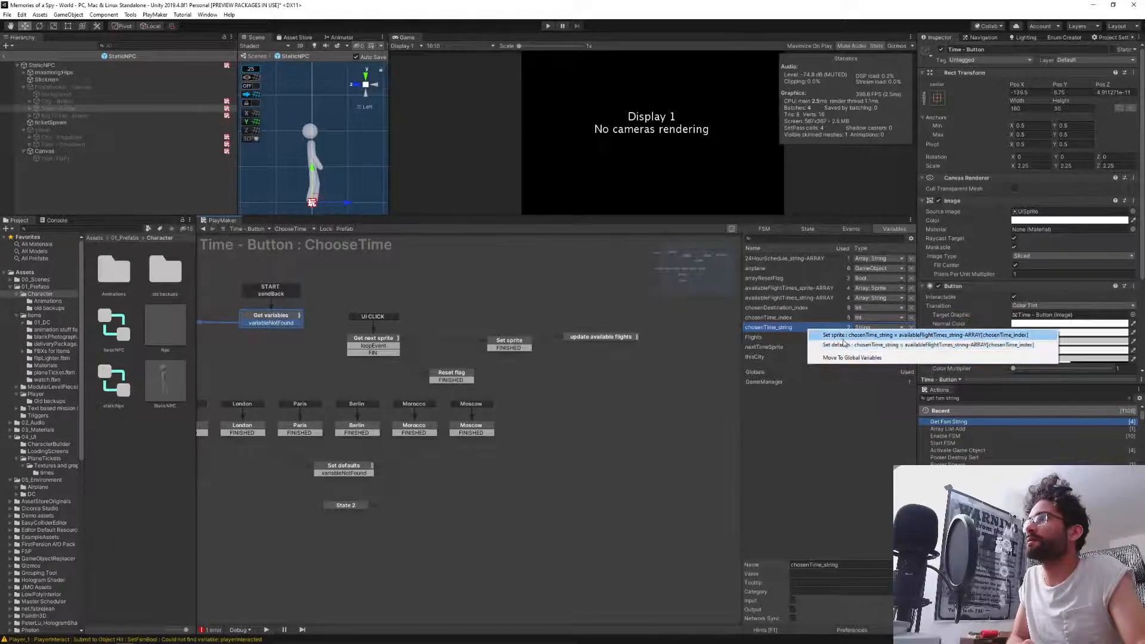
pyautogui.click(859, 335)
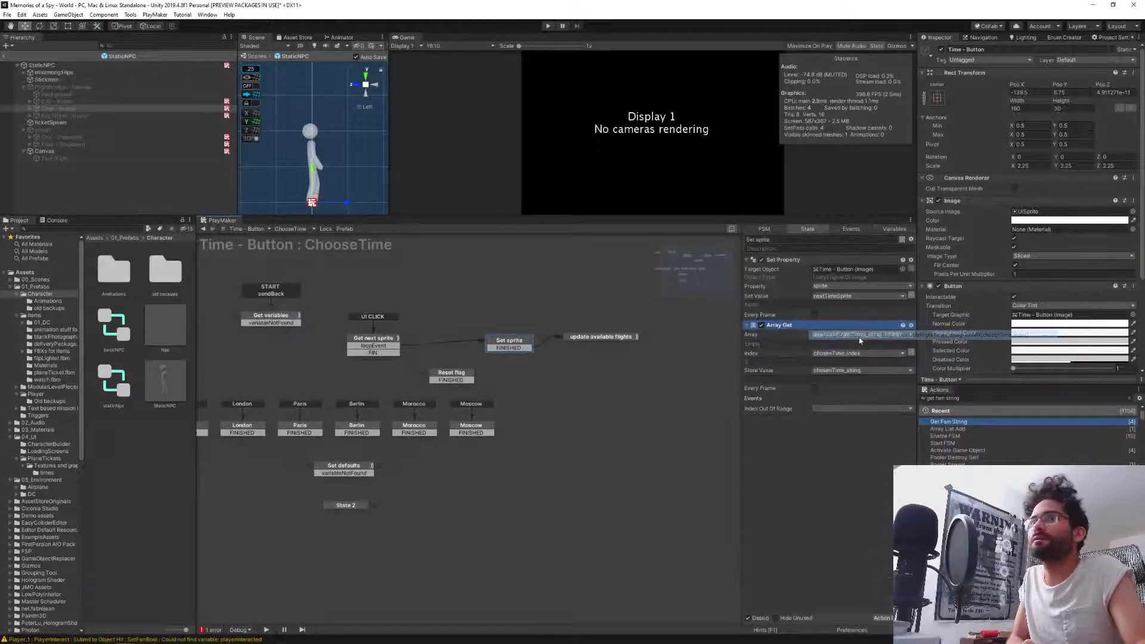
# Examine the Array Get Next action in Get next sprite and the Array Get action in Set sprite.
pyautogui.moveTo(441, 322); pyautogui.dragTo(512, 332, button='middle')
pyautogui.click(447, 355)
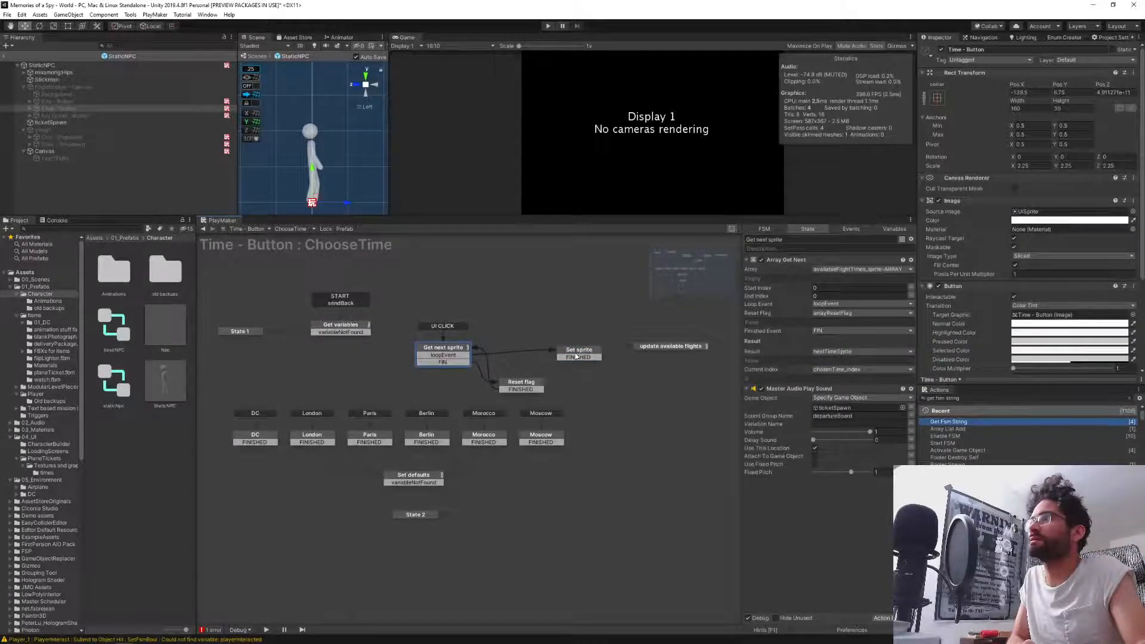
pyautogui.click(576, 356)
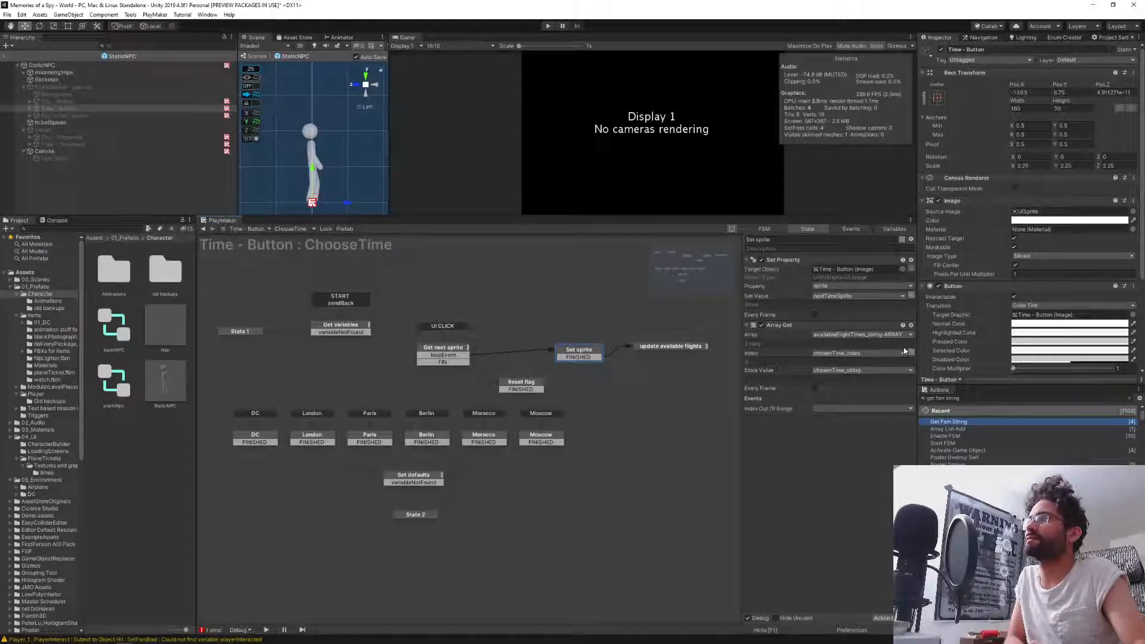
# Set the size of the availableFlightTimes_string-ARRAY variable to 3.
pyautogui.click(894, 229)
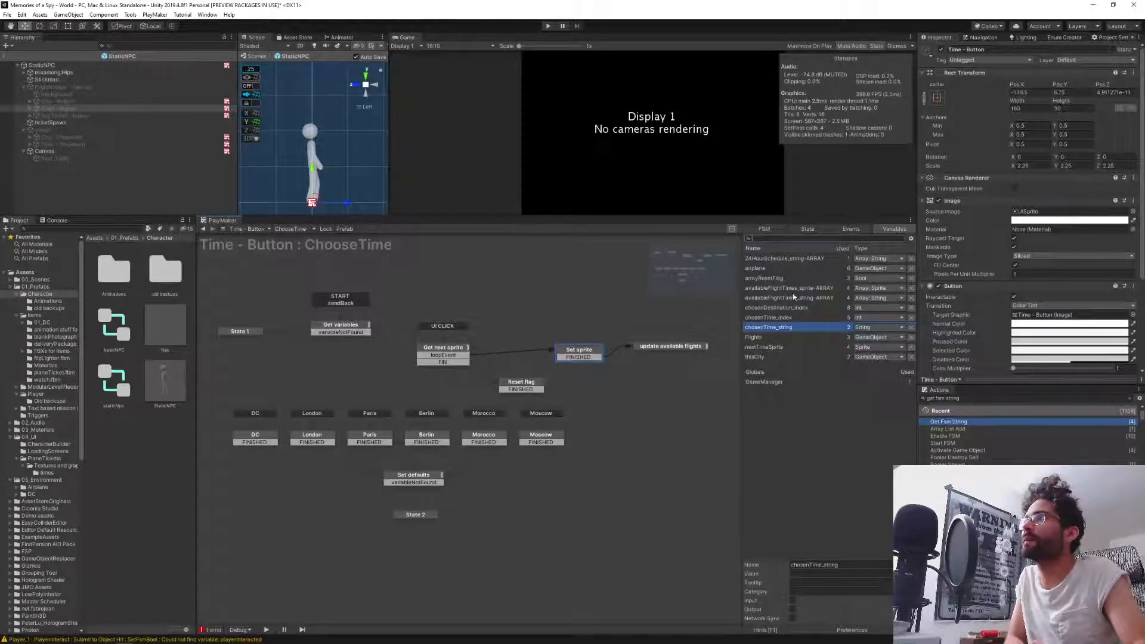
pyautogui.click(826, 299)
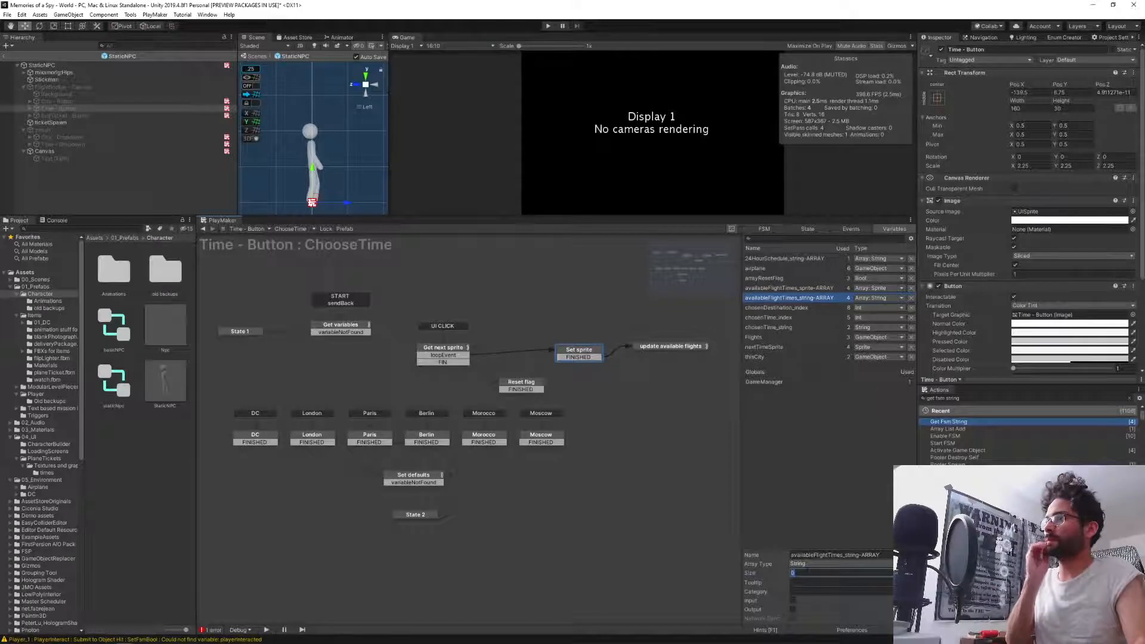
pyautogui.write('3')
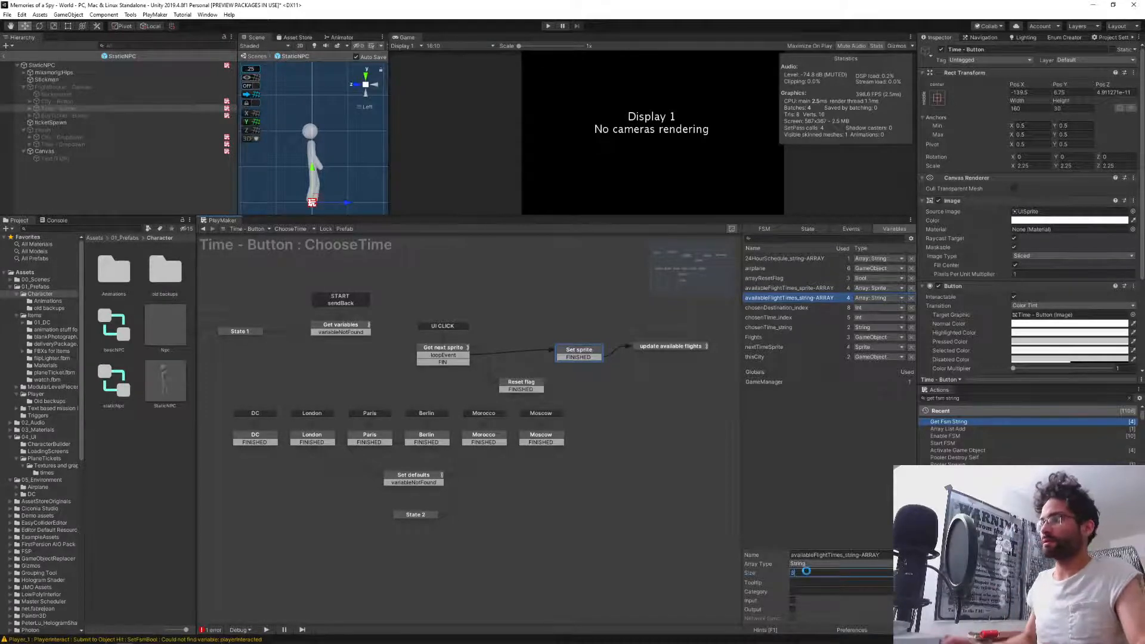
pyautogui.press('Return')
# Try "Morning flight" and "Afternoon flight" as the first two elements of availableFlightTimes_string-ARRAY, and clear both entries.
pyautogui.click(798, 556)
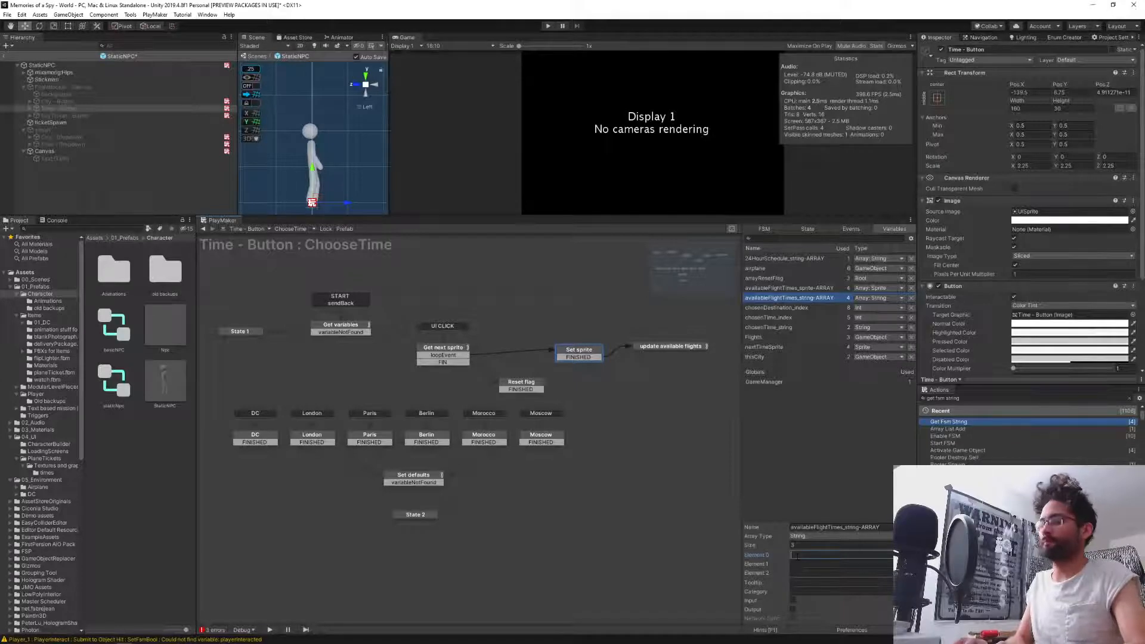
pyautogui.write('Morning flight')
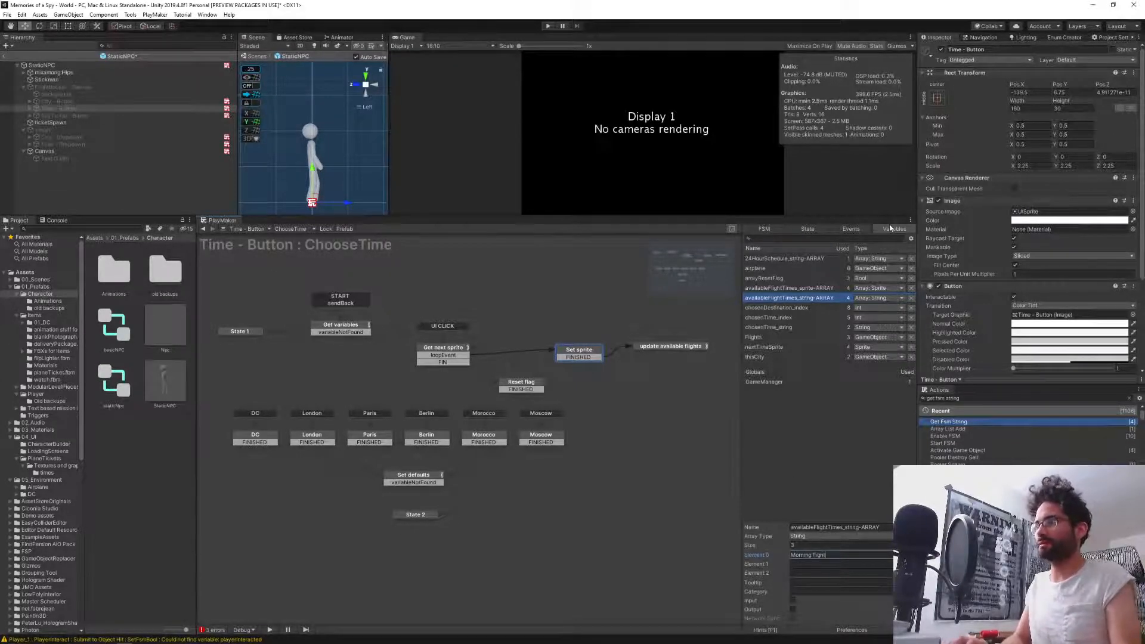
pyautogui.press('Tab')
pyautogui.write('After')
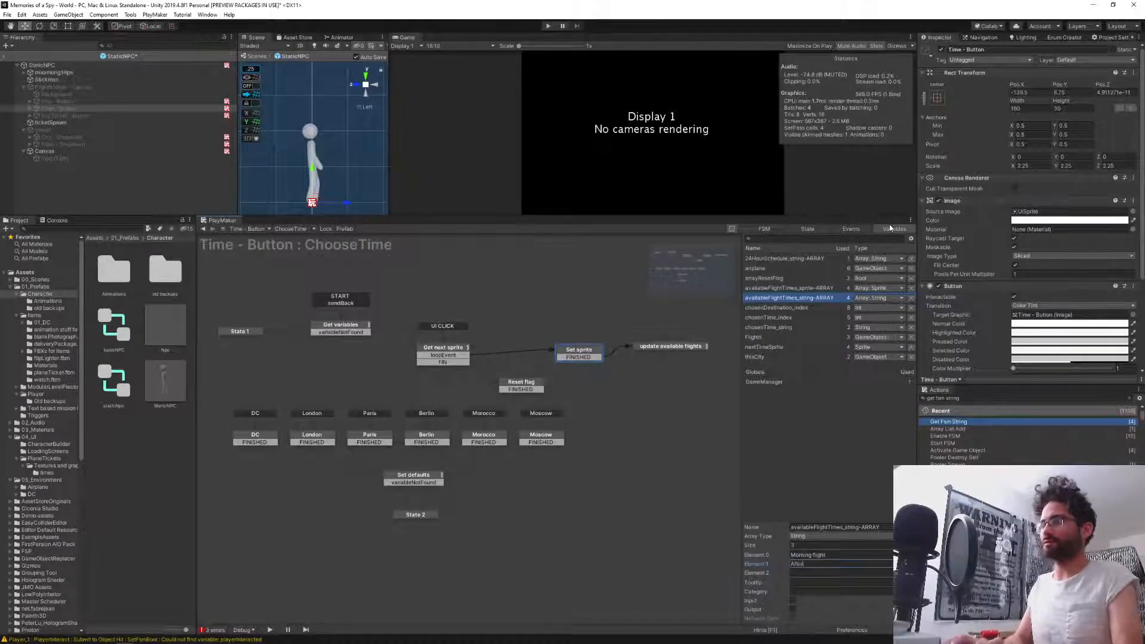
pyautogui.write('noon flig')
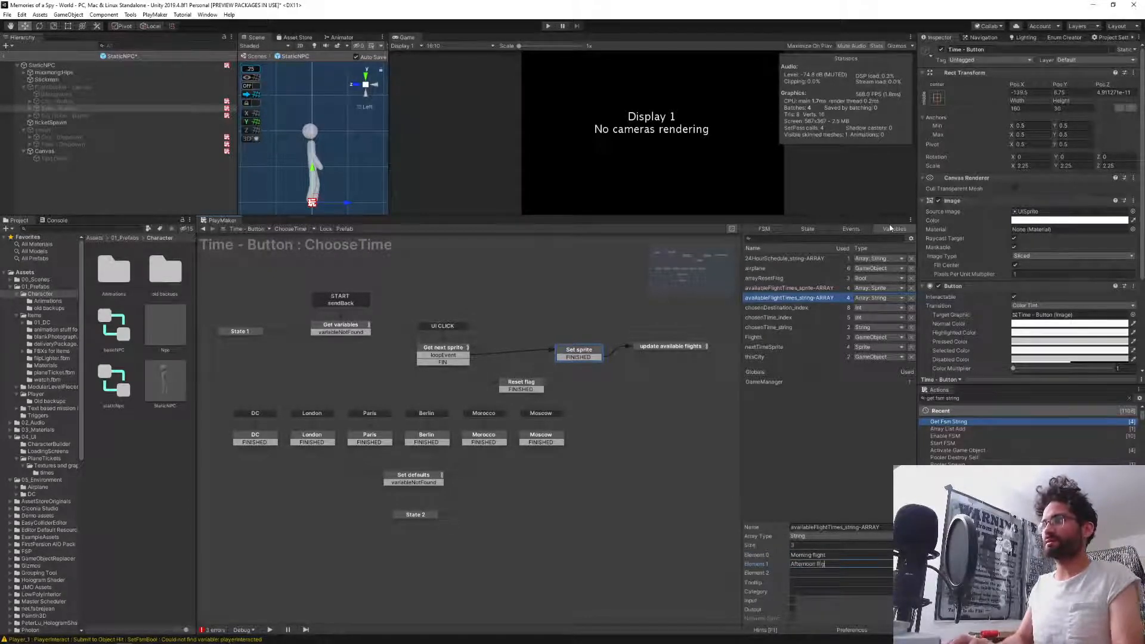
pyautogui.write('ht')
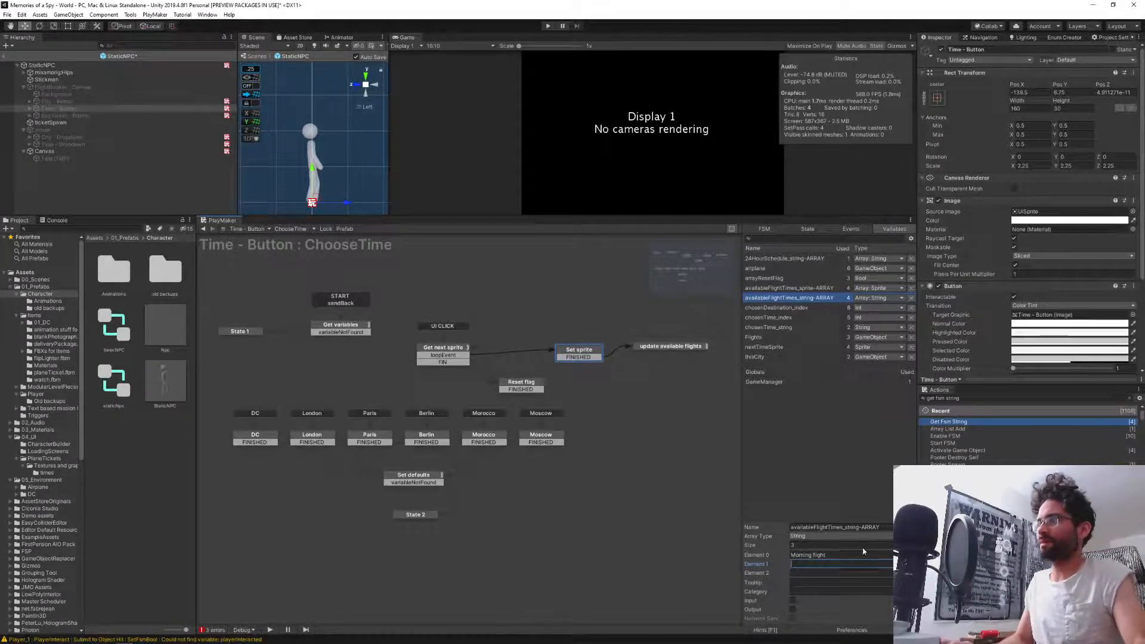
pyautogui.click(841, 555)
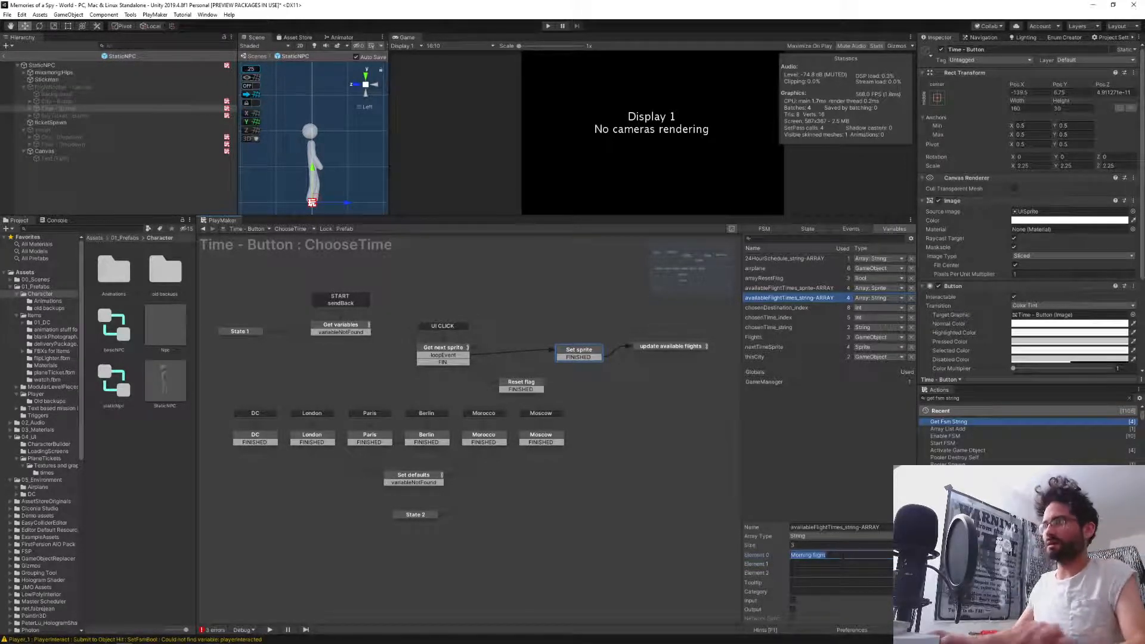
pyautogui.press('BackSpace')
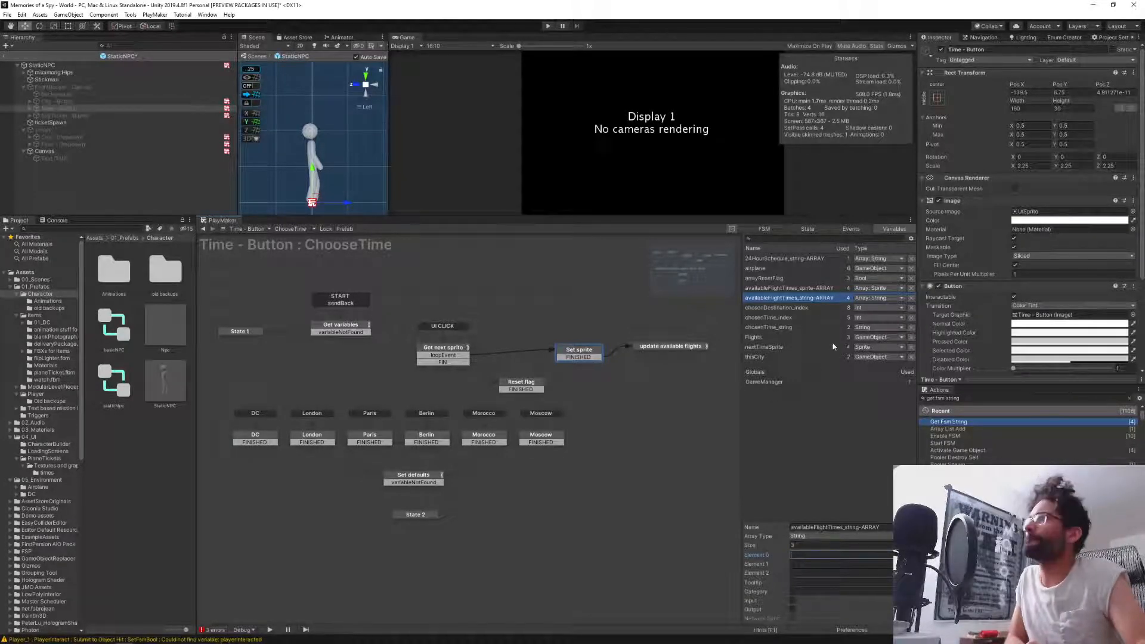
# Review the actions of the Set sprite, Get next sprite and Paris states in the ChooseTime FSM.
pyautogui.click(807, 229)
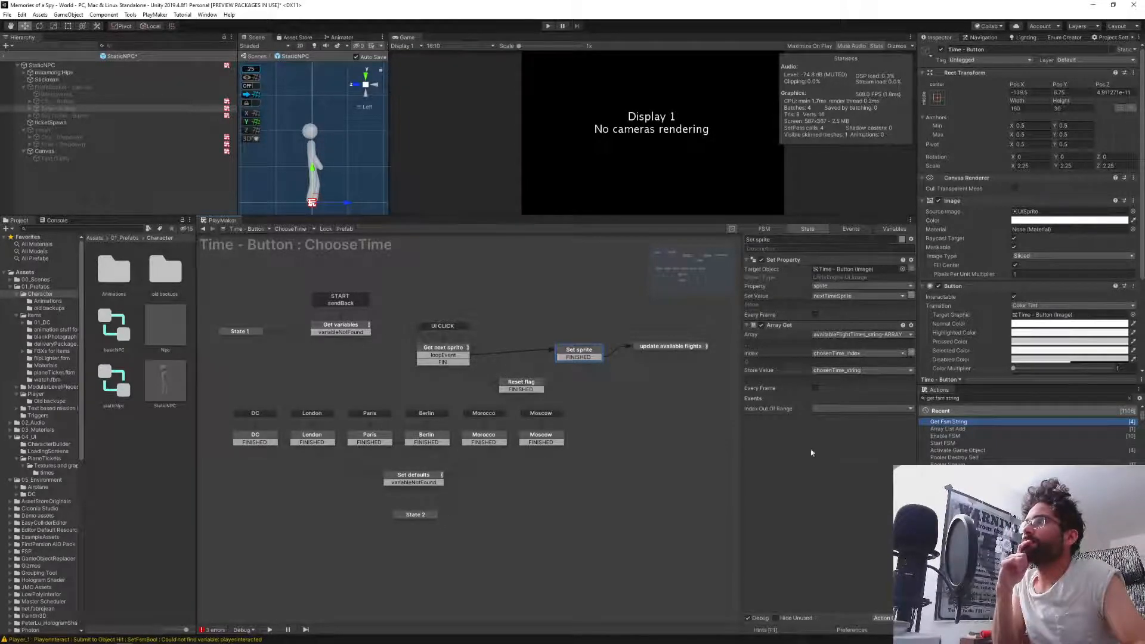
pyautogui.click(463, 358)
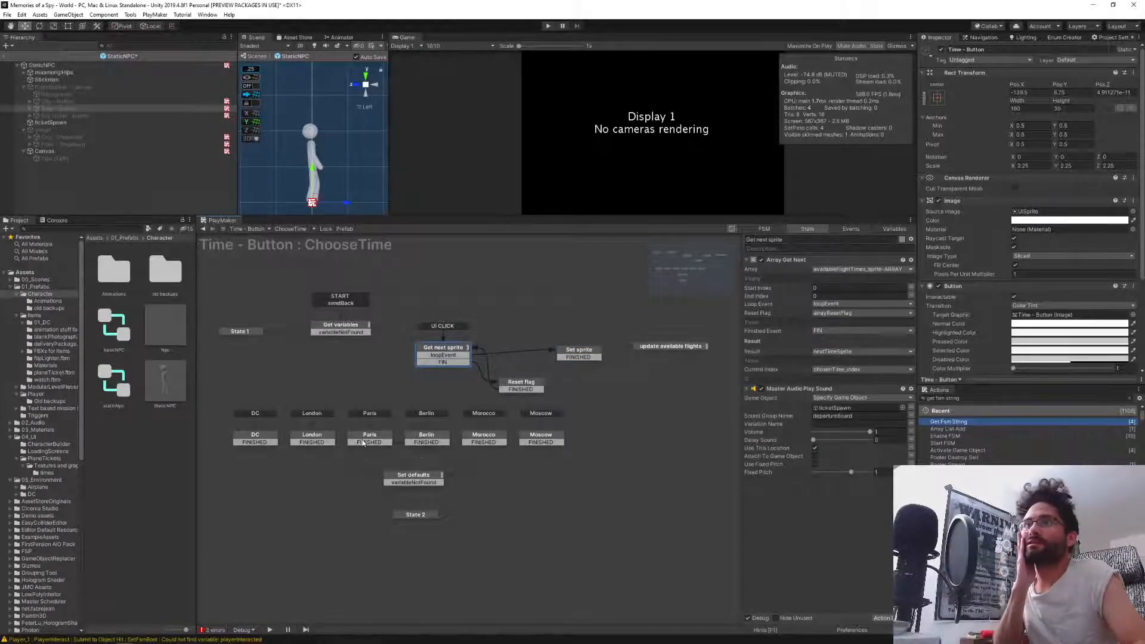
pyautogui.click(367, 440)
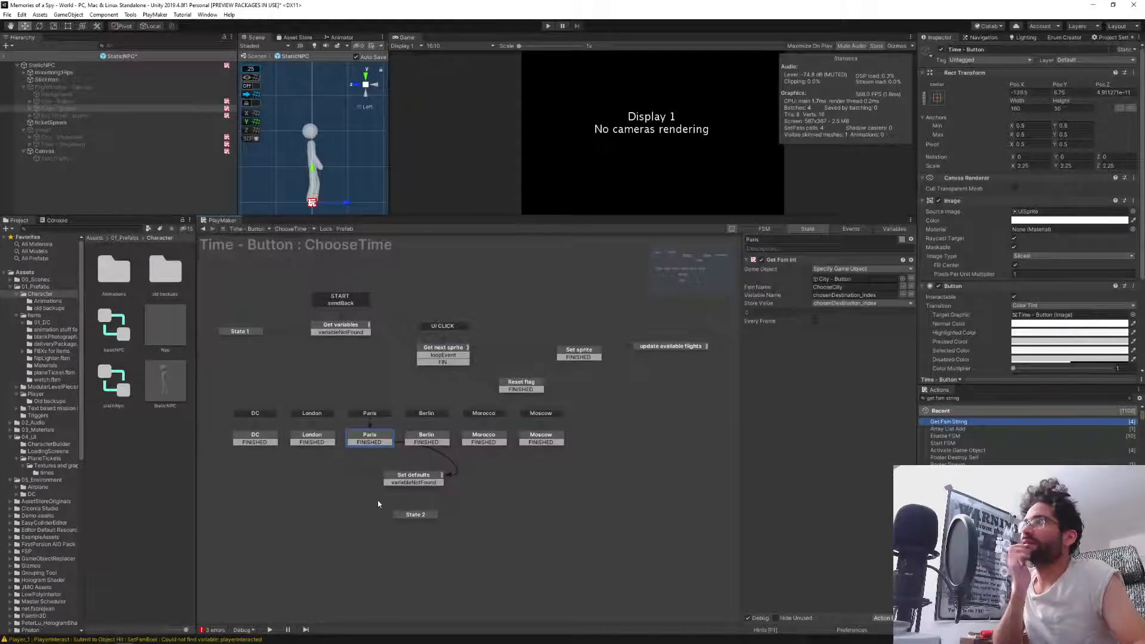
# Examine the actions of the Set defaults state in the Time - Button's ChooseTime FSM, enlarging the state's action list.
pyautogui.click(399, 482)
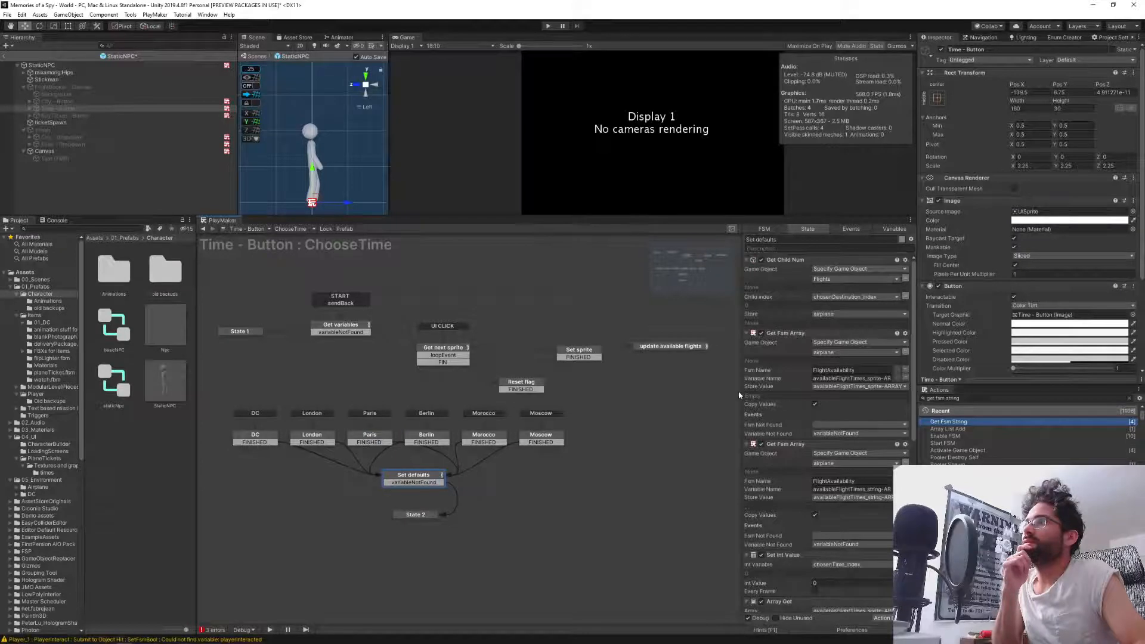
pyautogui.moveTo(742, 396); pyautogui.dragTo(697, 391)
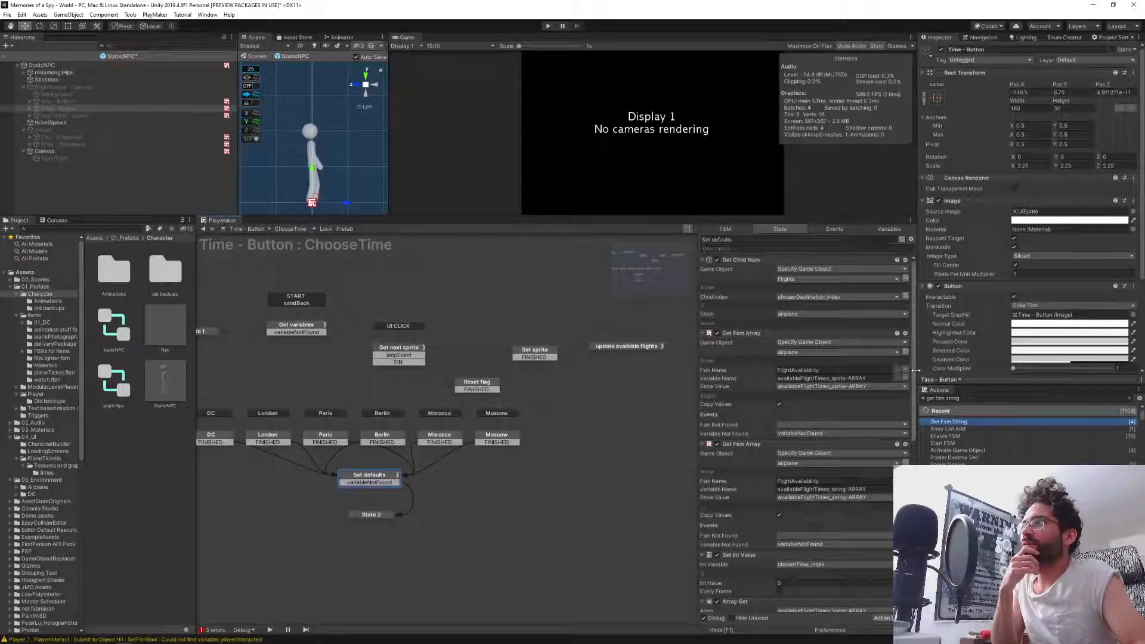
pyautogui.scroll(-1, 914, 395)
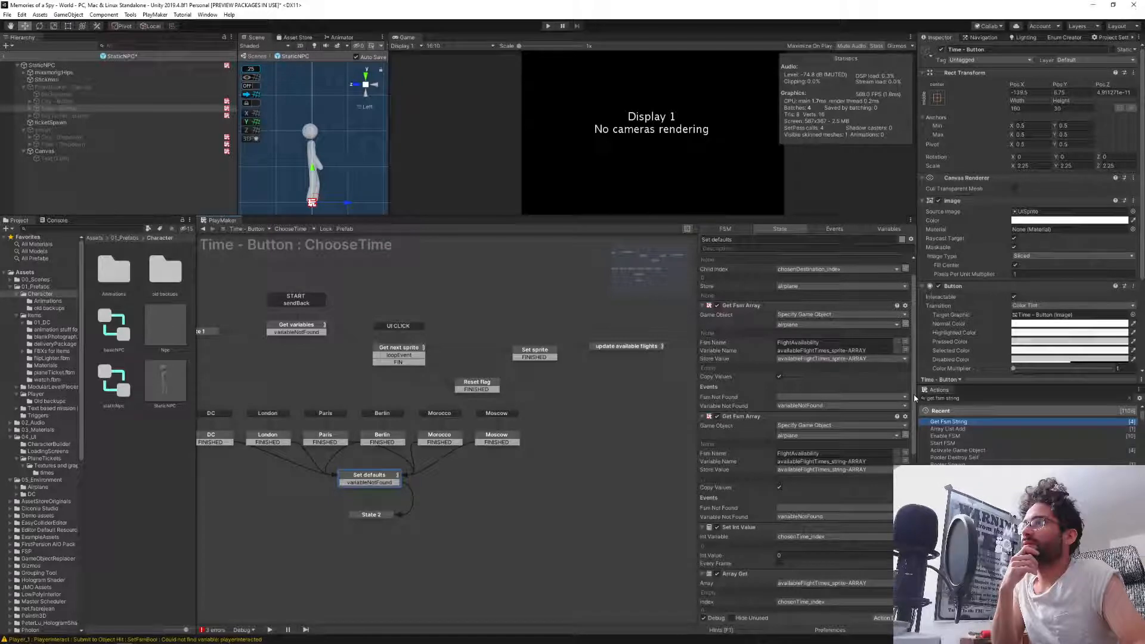
pyautogui.scroll(1, 916, 396)
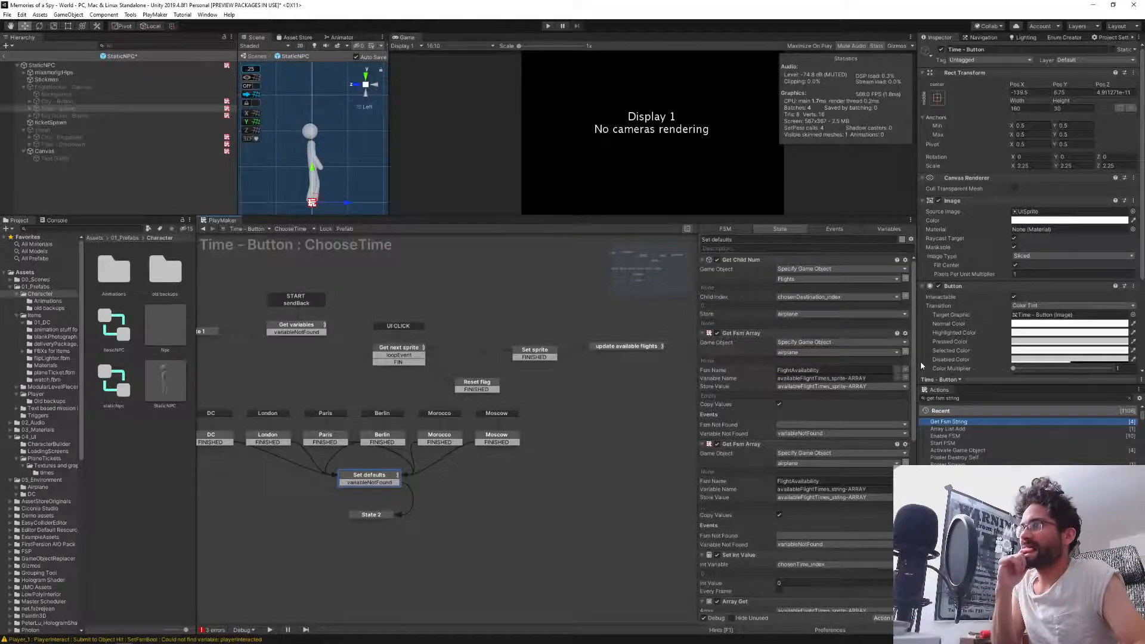
pyautogui.scroll(-2, 917, 363)
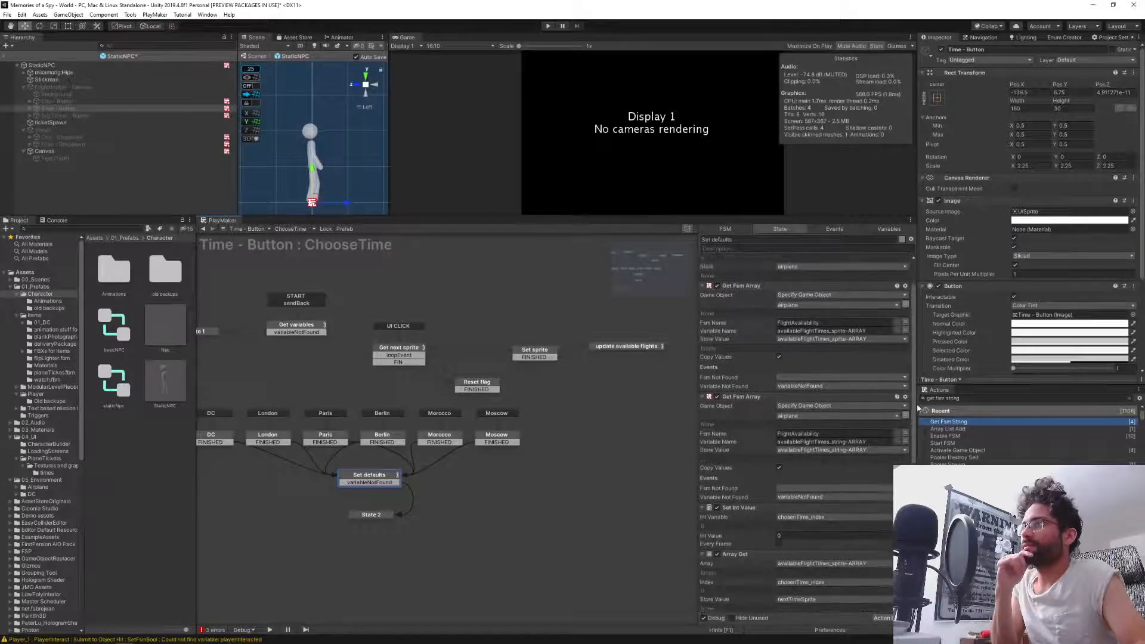
pyautogui.scroll(-2, 916, 406)
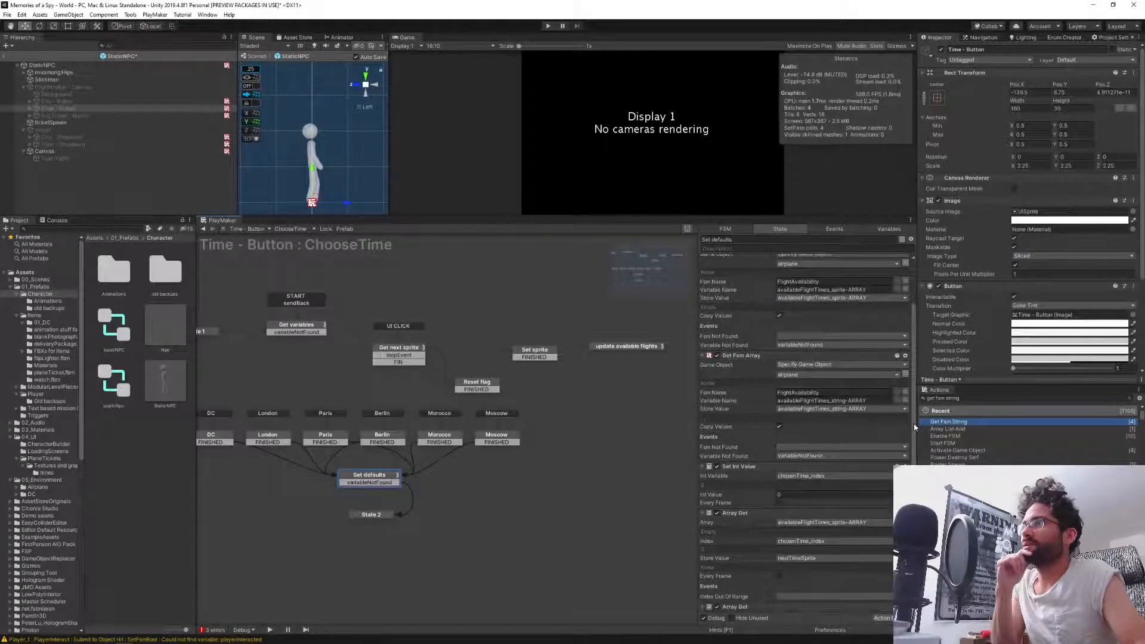
pyautogui.scroll(-1, 914, 427)
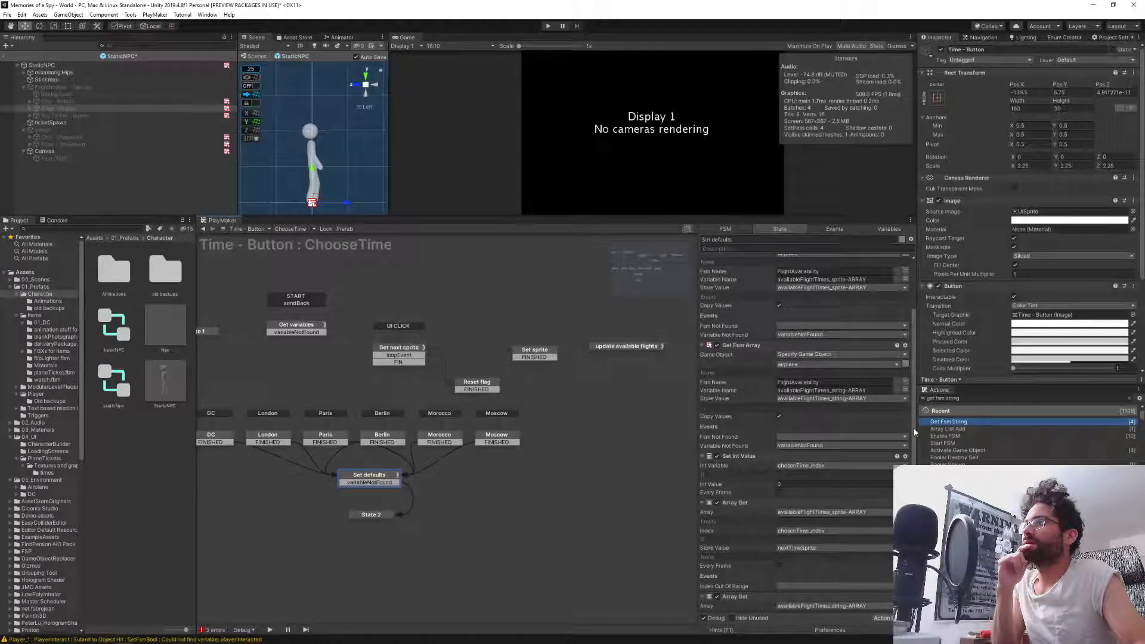
pyautogui.scroll(-5, 914, 428)
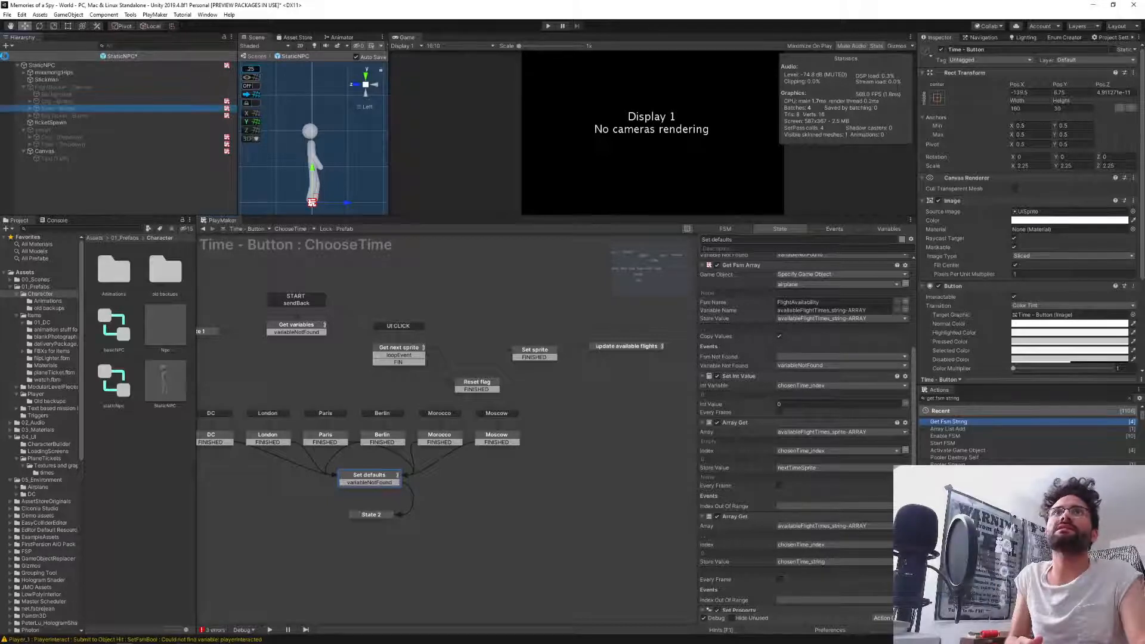
# Leave the prefab and display the variables of the FlightAvailability FSM on Airplane-DCtoLondon under DC's Flights.
pyautogui.click(5, 57)
pyautogui.scroll(-10, 115, 195)
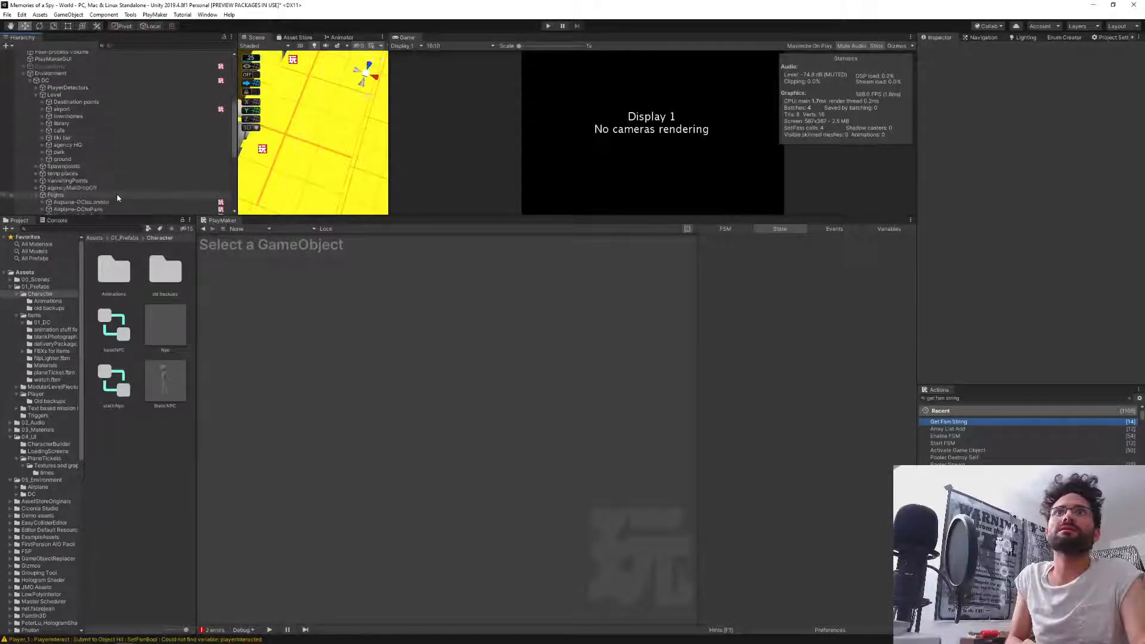
pyautogui.click(112, 149)
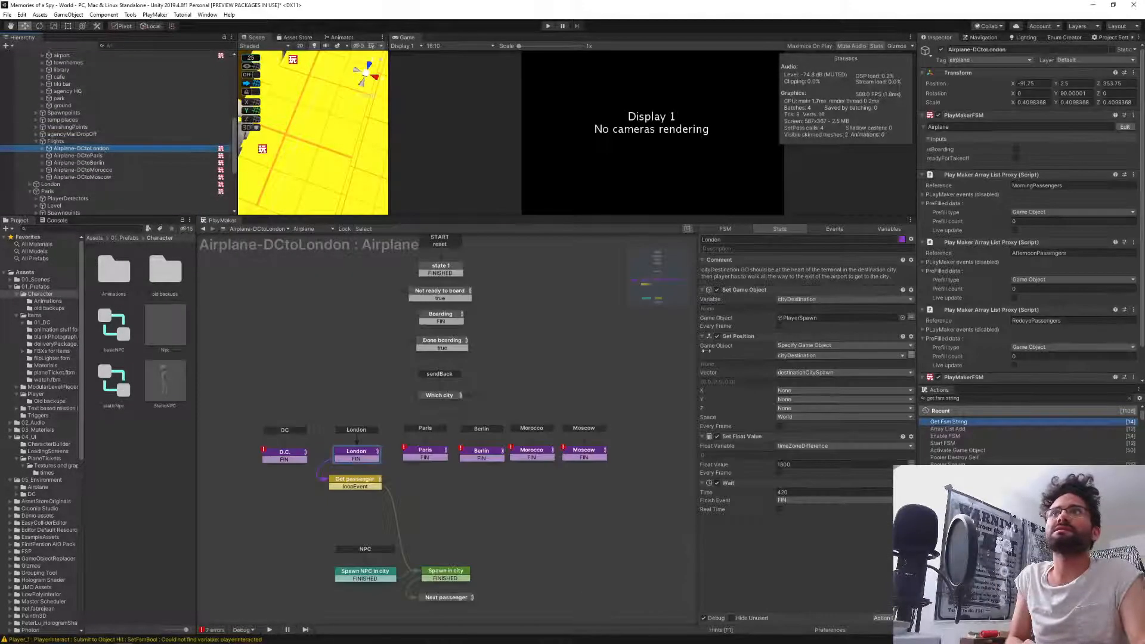
pyautogui.click(873, 231)
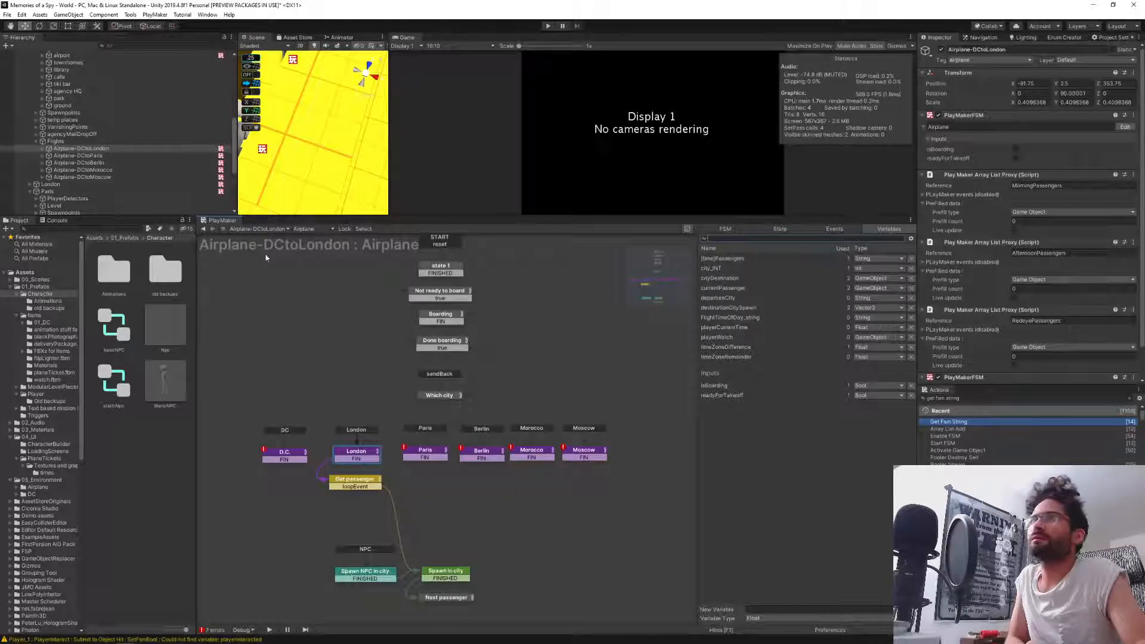
pyautogui.click(313, 229)
pyautogui.click(332, 250)
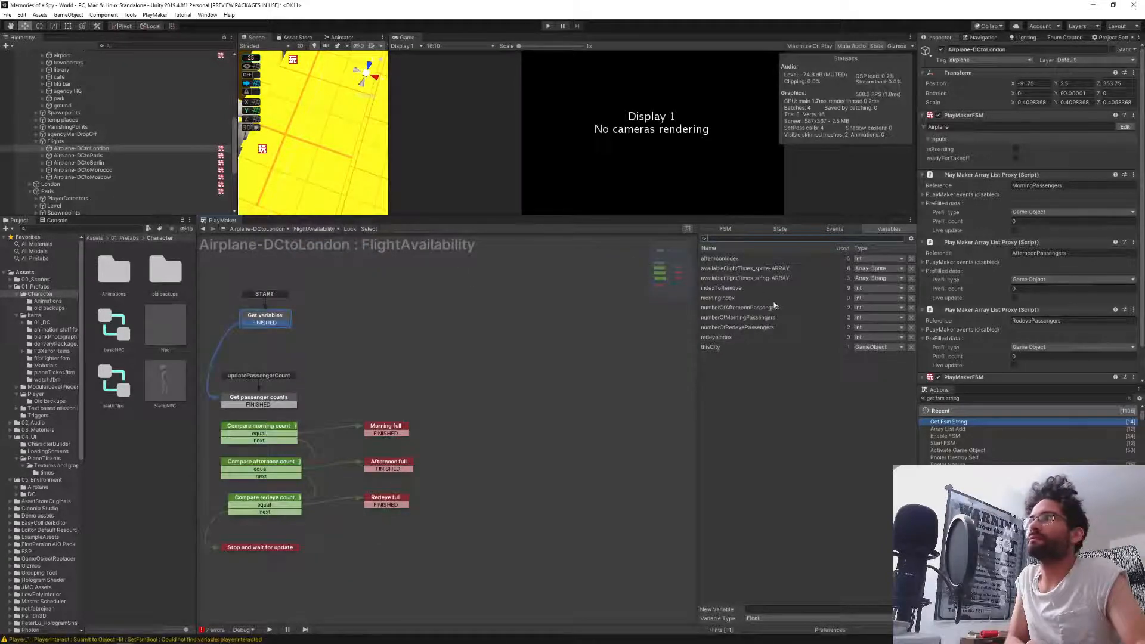
# Inspect the available flight times sprite and string arrays, and copy the name availableFlightTimes_string-ARRAY.
pyautogui.click(779, 269)
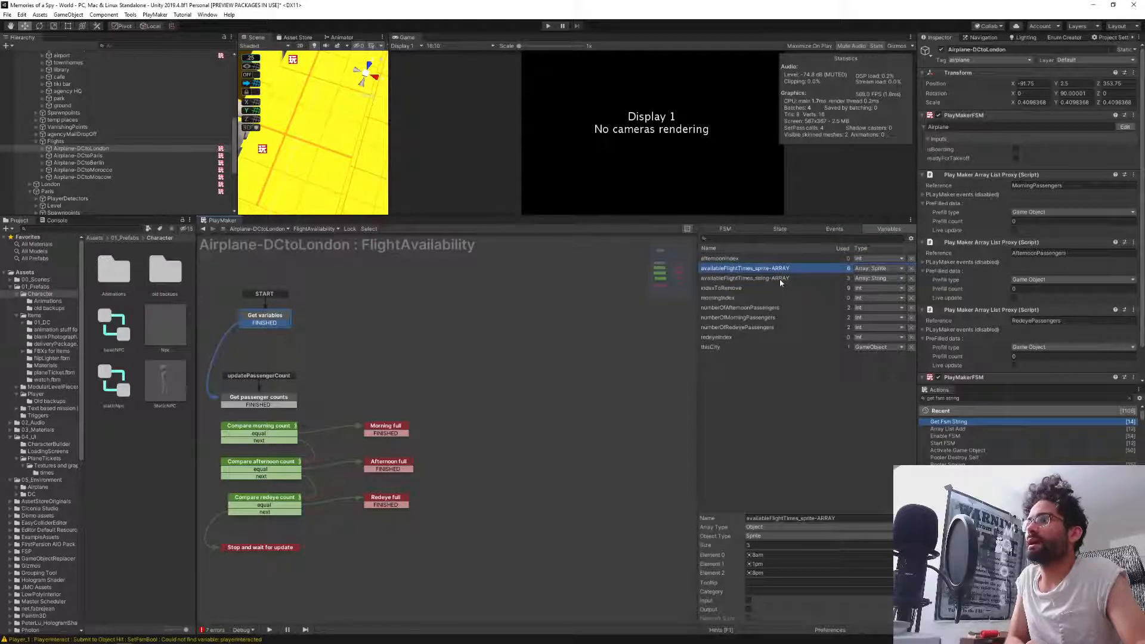
pyautogui.click(779, 278)
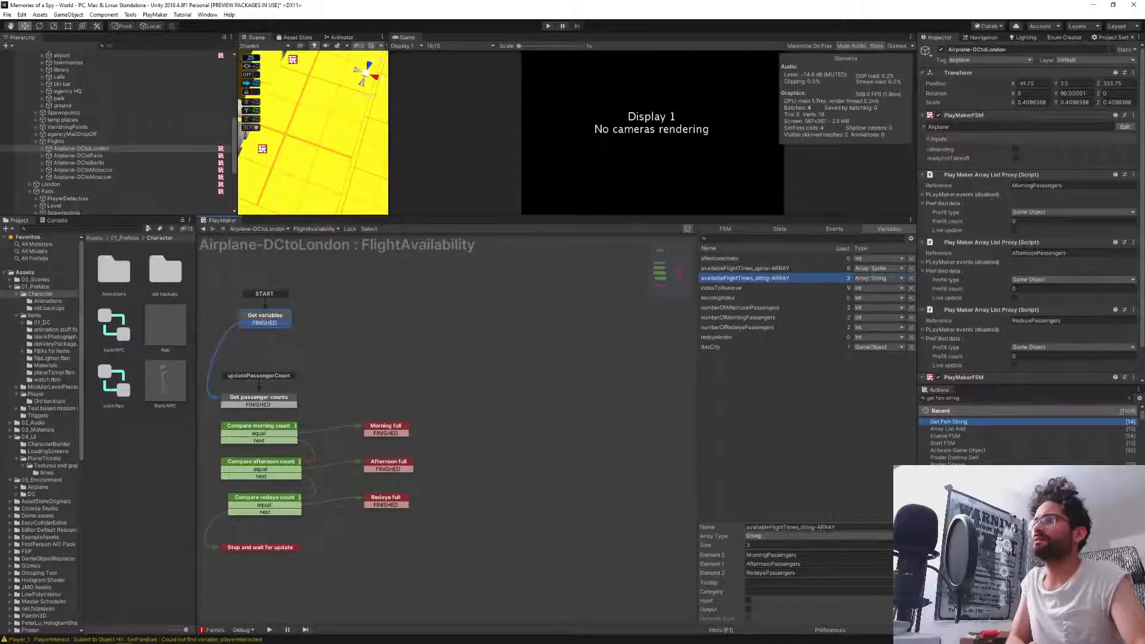
pyautogui.click(791, 528)
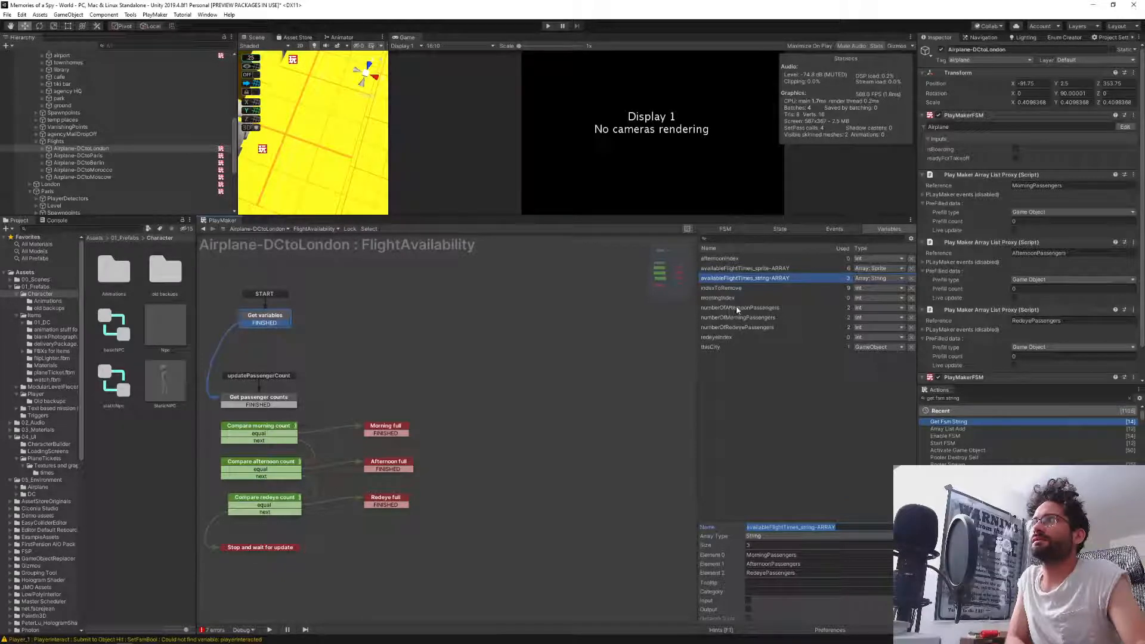
# Look over the DC object's NpcPassengers FSM and the airport's AirportPassengerManager FSM, including the airport's list of FSMs.
pyautogui.scroll(2, 155, 132)
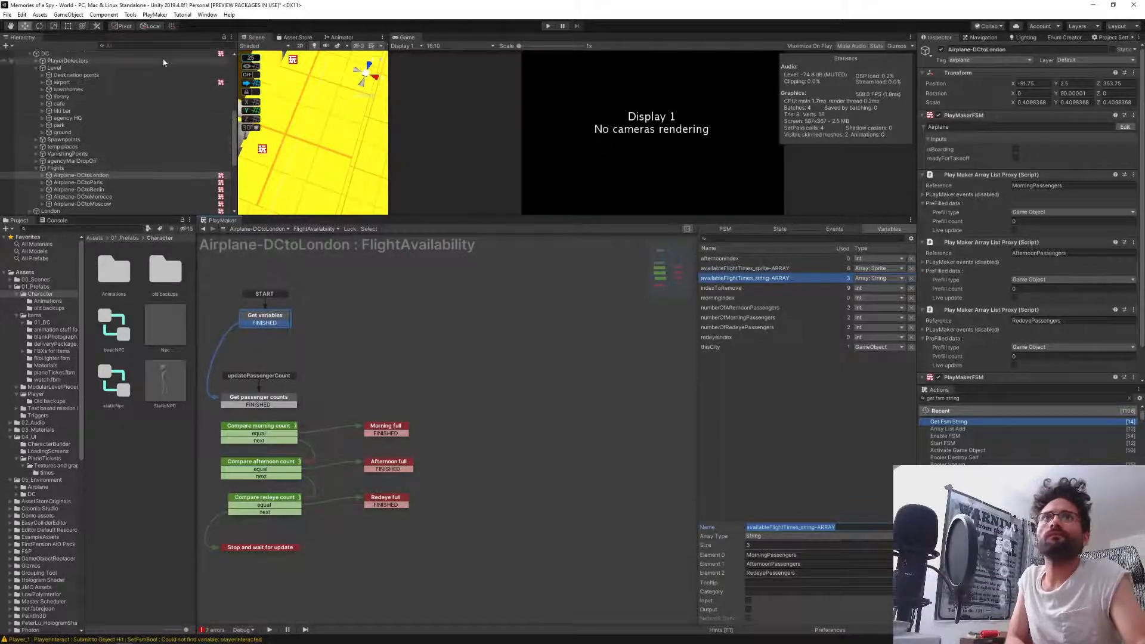
pyautogui.click(145, 54)
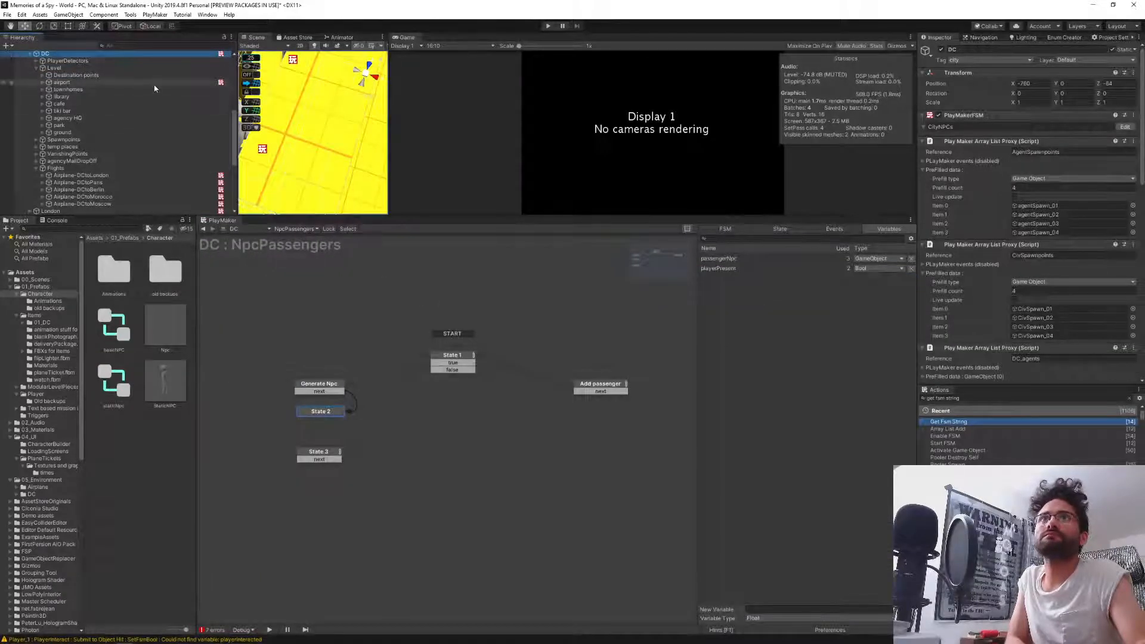
pyautogui.click(153, 83)
pyautogui.moveTo(330, 331); pyautogui.dragTo(487, 336, button='middle')
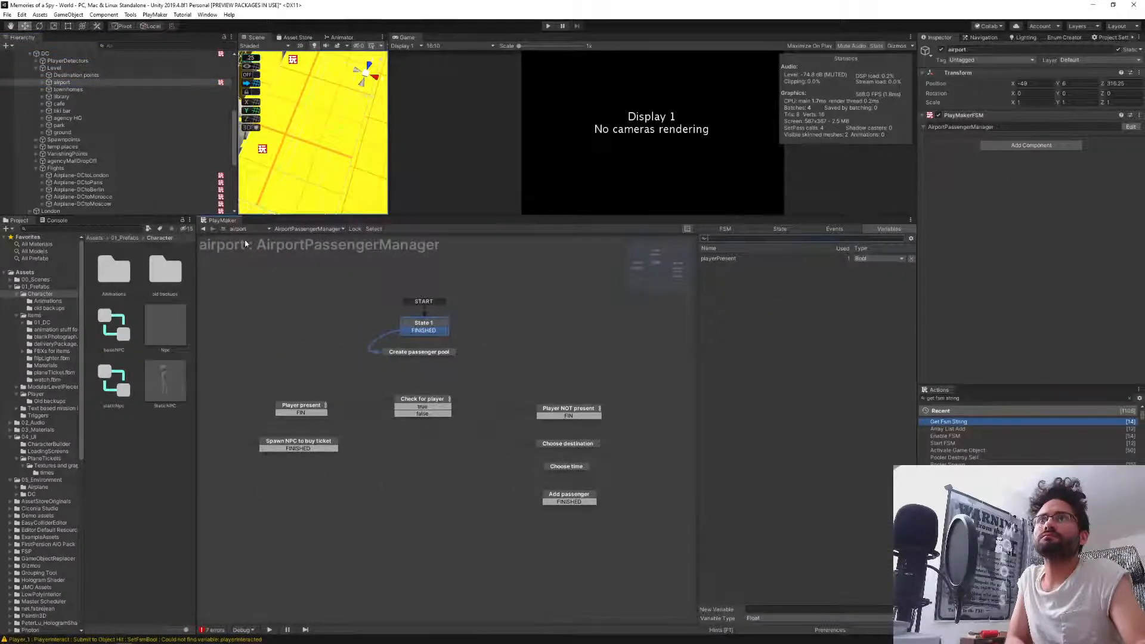
pyautogui.click(323, 228)
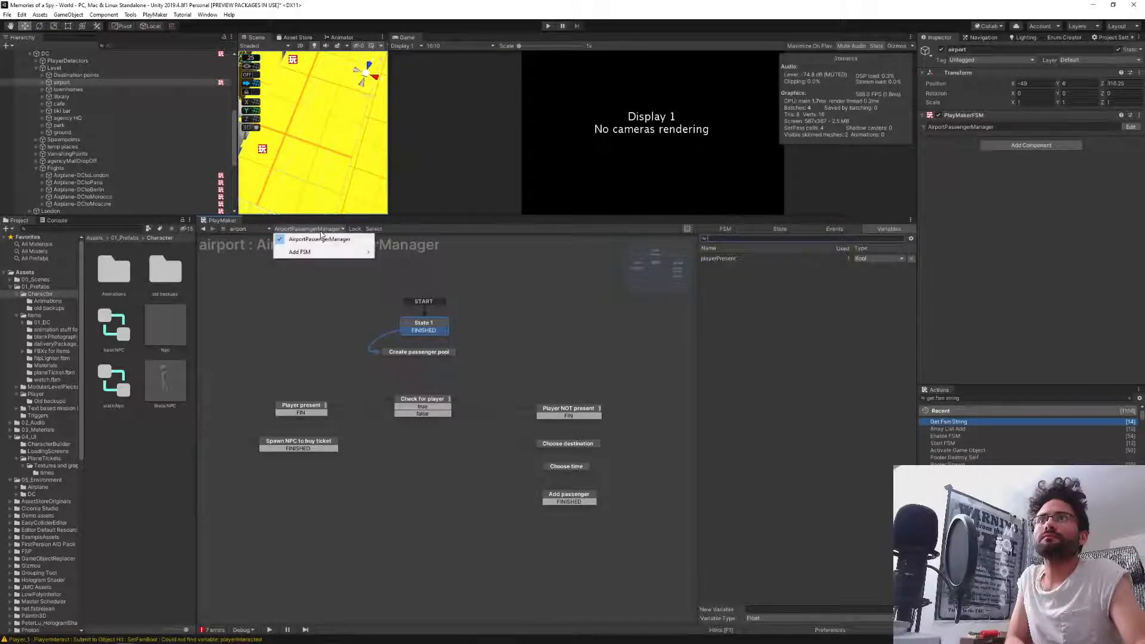
# Open the Npc prefab from the Character folder, and switch to editing the StaticNPC prefab.
pyautogui.click(168, 328)
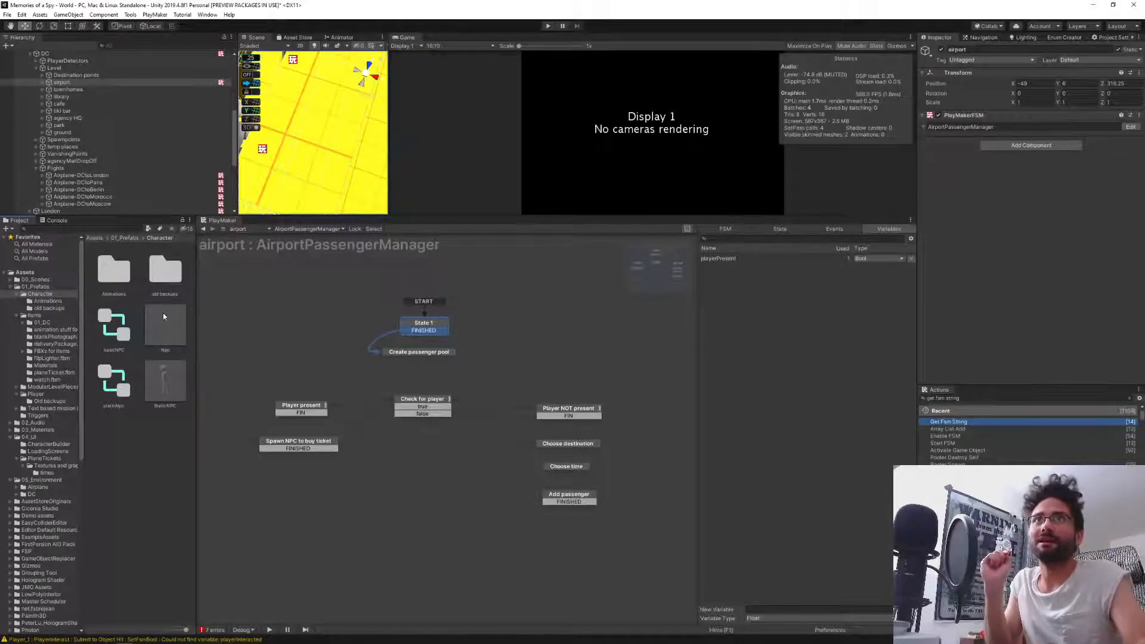
pyautogui.doubleClick(164, 317)
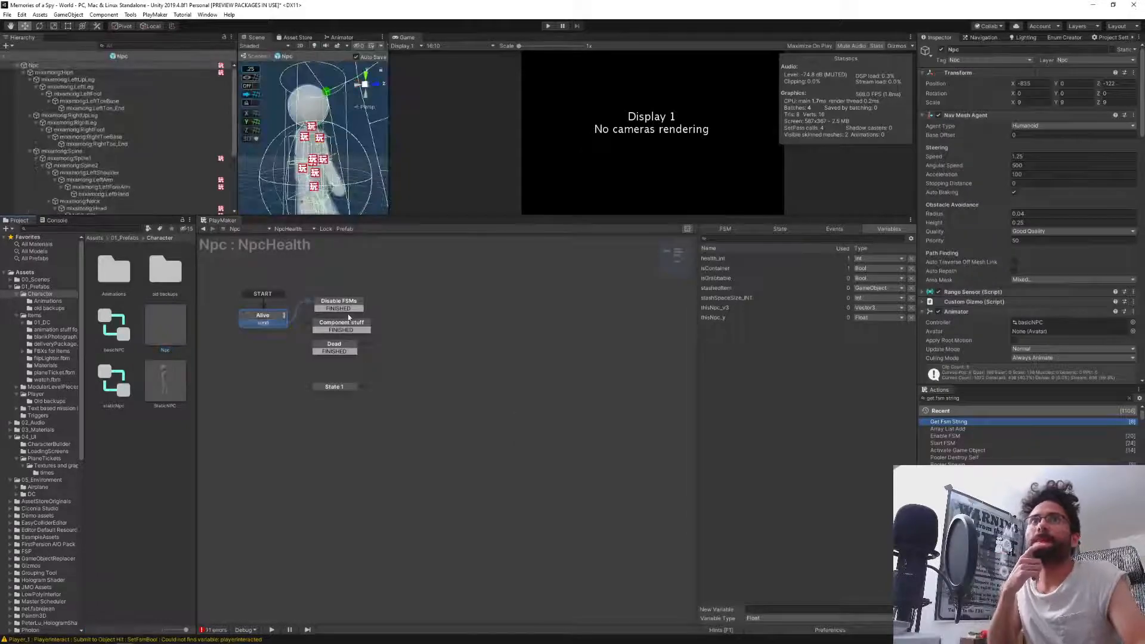
pyautogui.doubleClick(165, 391)
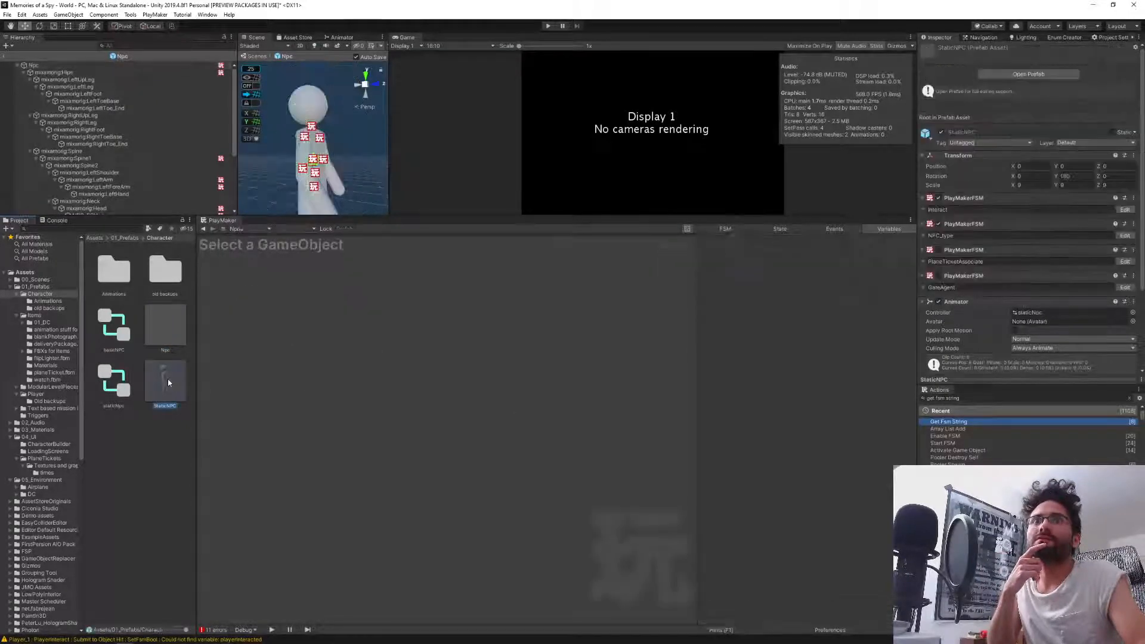
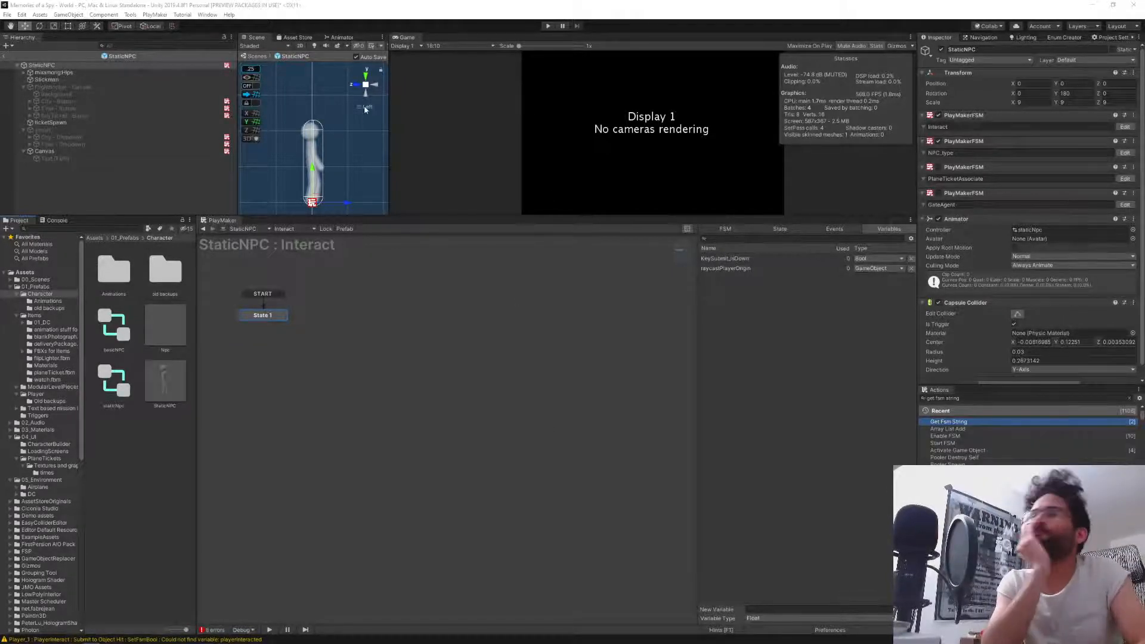
# Review the actions of the Get variables state in the Time - Button's ChooseTime FSM.
pyautogui.click(68, 115)
pyautogui.click(66, 108)
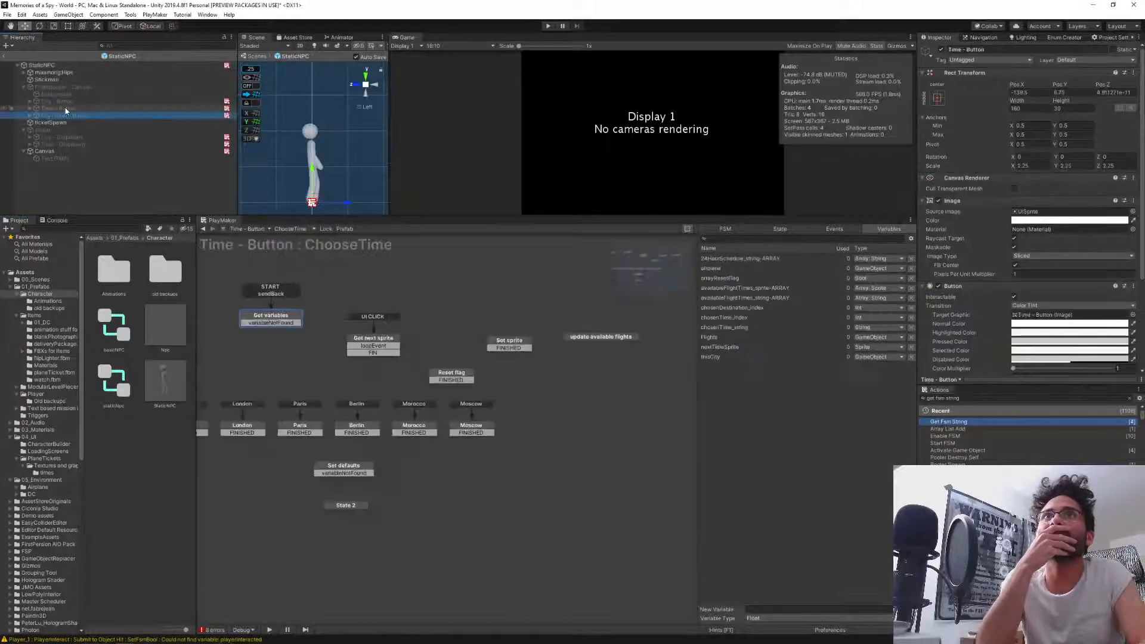
pyautogui.click(283, 315)
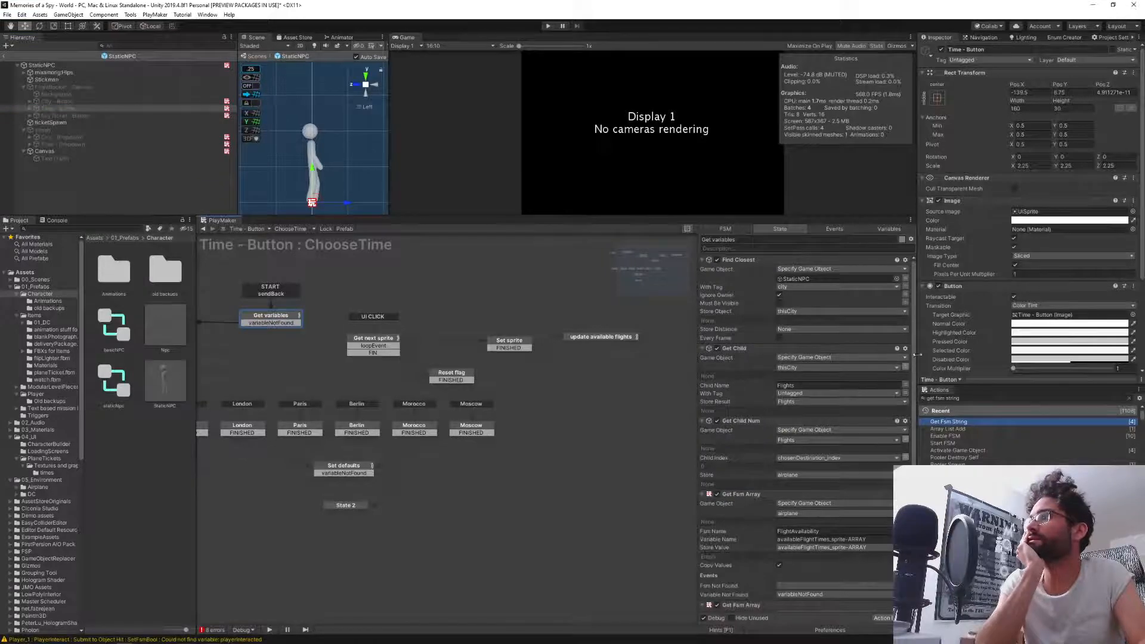
pyautogui.scroll(-1, 915, 378)
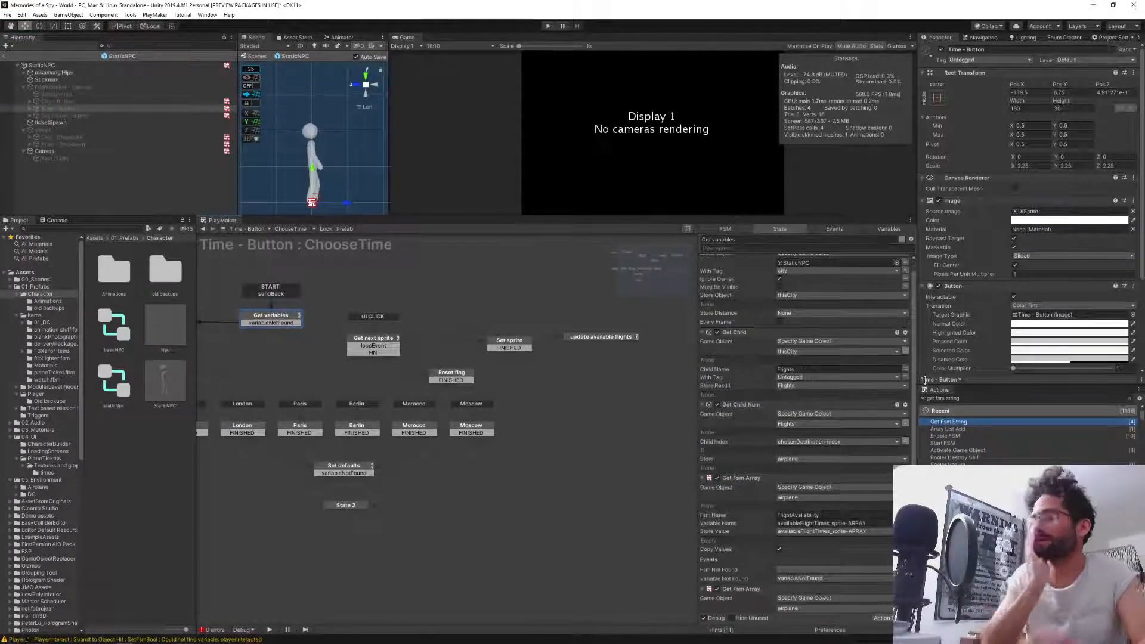
# Switch to Notepad and add the line availableFlightTimes_string-ARRAY above the Making Npc Passengers notes.
pyautogui.hotkey('alt', 'Tab')
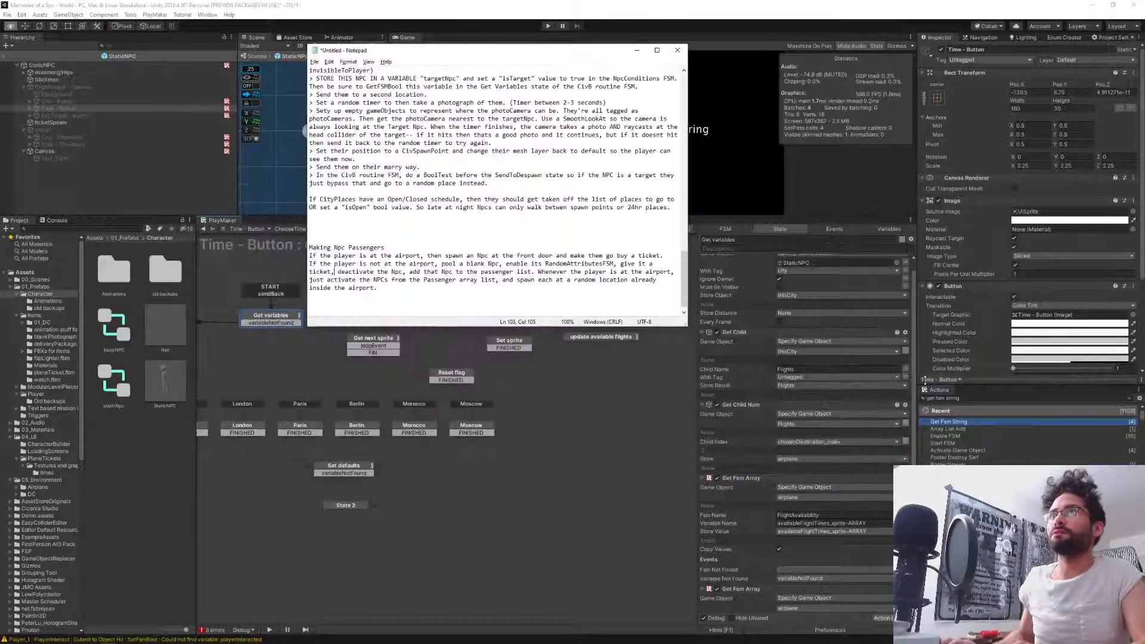
pyautogui.click(361, 233)
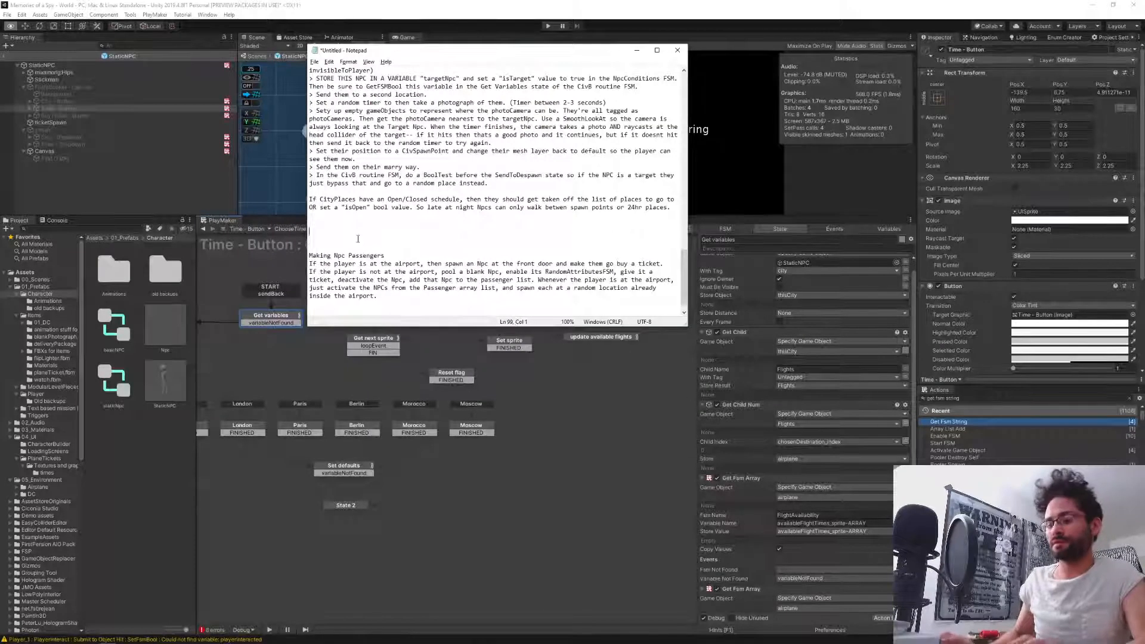
pyautogui.write('availableFlightTimes_string-ARRAY')
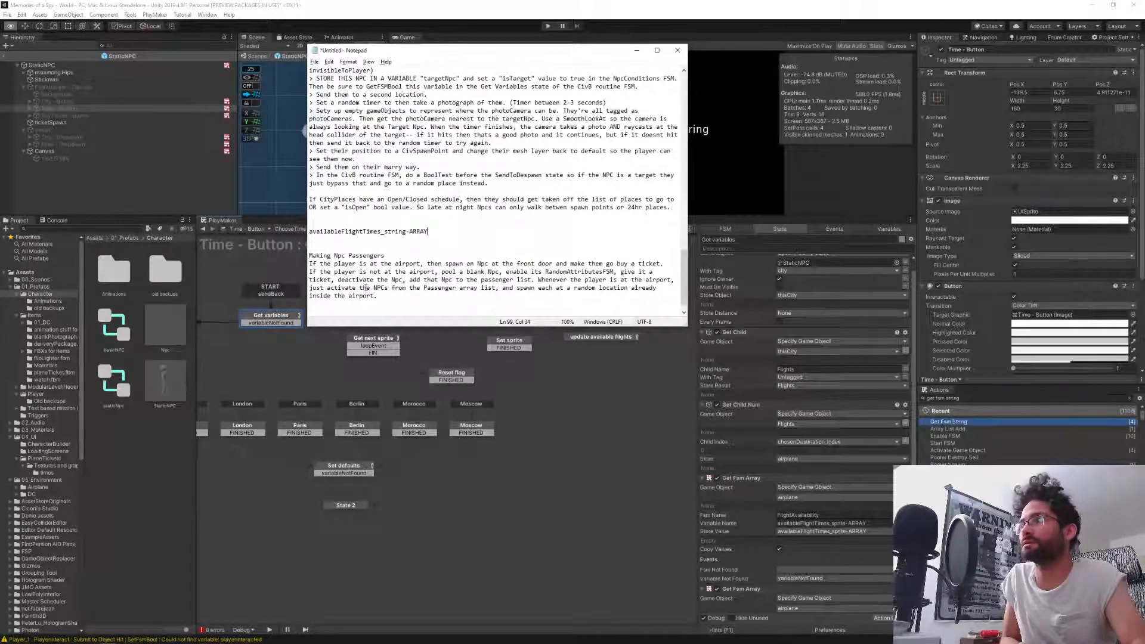
# Back in Unity, set the size of the ChooseTime FSM's availableFlightTimes_string-ARRAY variable to 0, and select the matching sprite array.
pyautogui.scroll(-5, 805, 417)
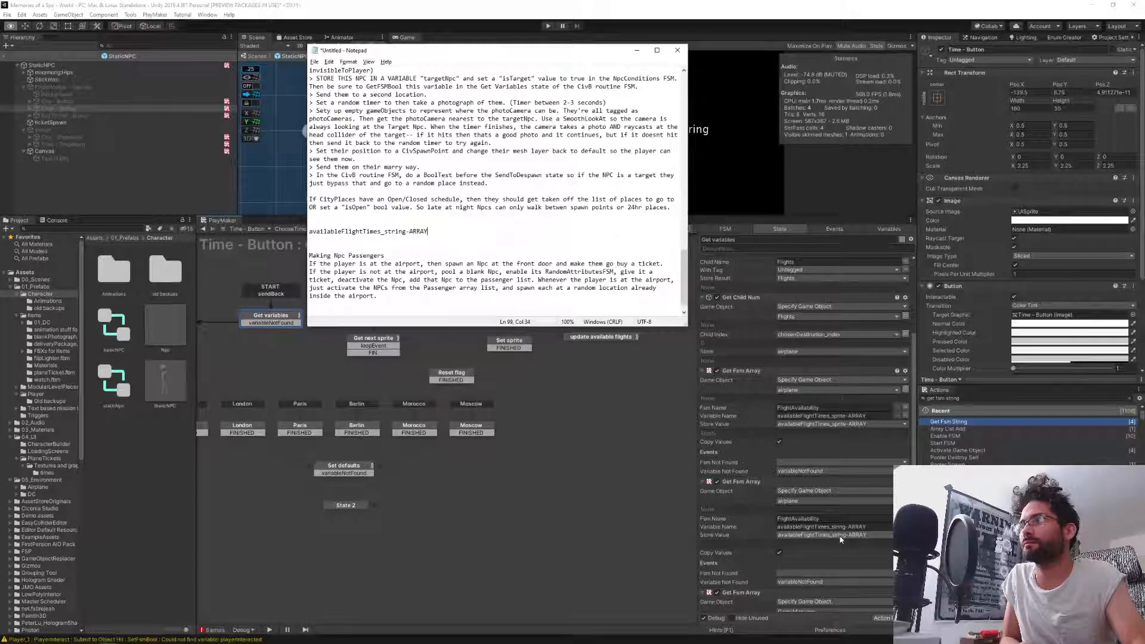
pyautogui.click(871, 227)
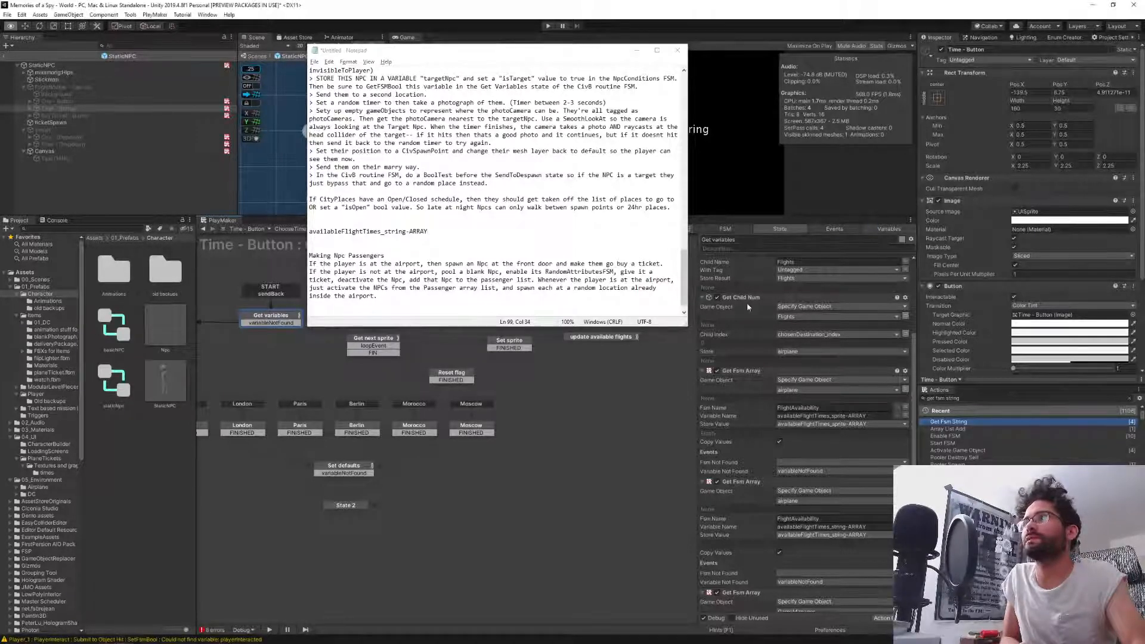
pyautogui.click(886, 229)
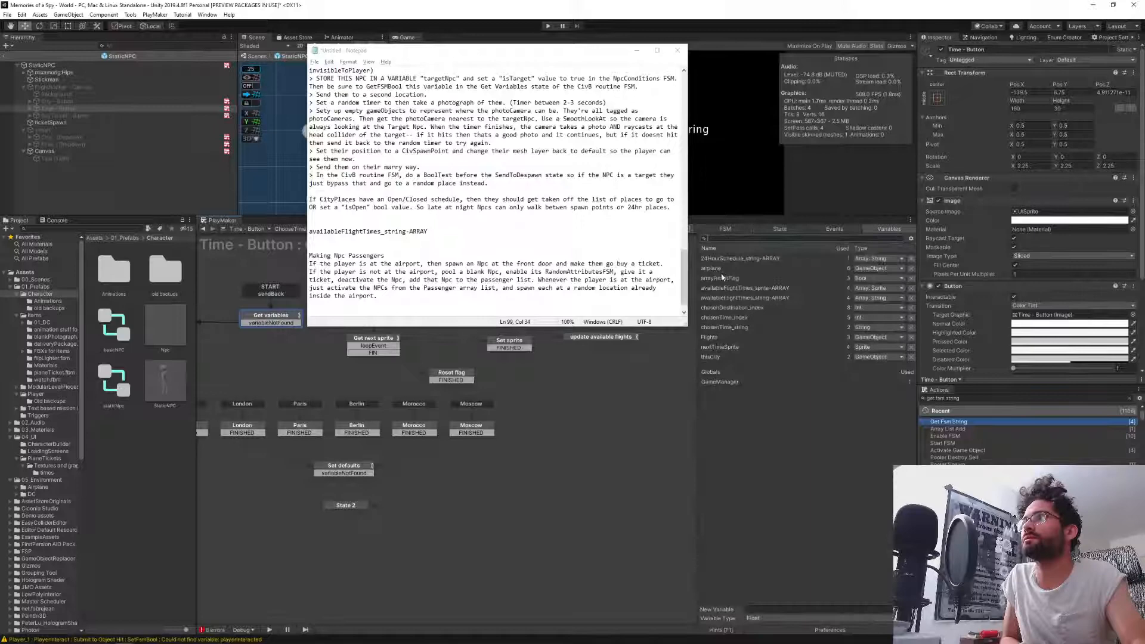
pyautogui.click(775, 298)
pyautogui.click(749, 546)
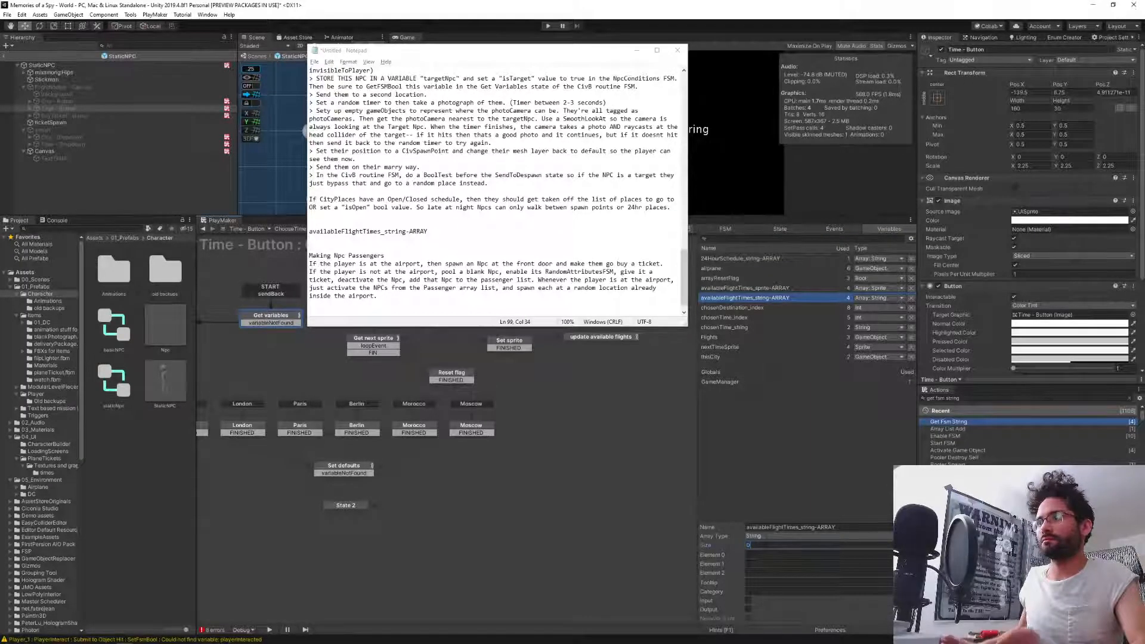
pyautogui.write('0')
pyautogui.press('Return')
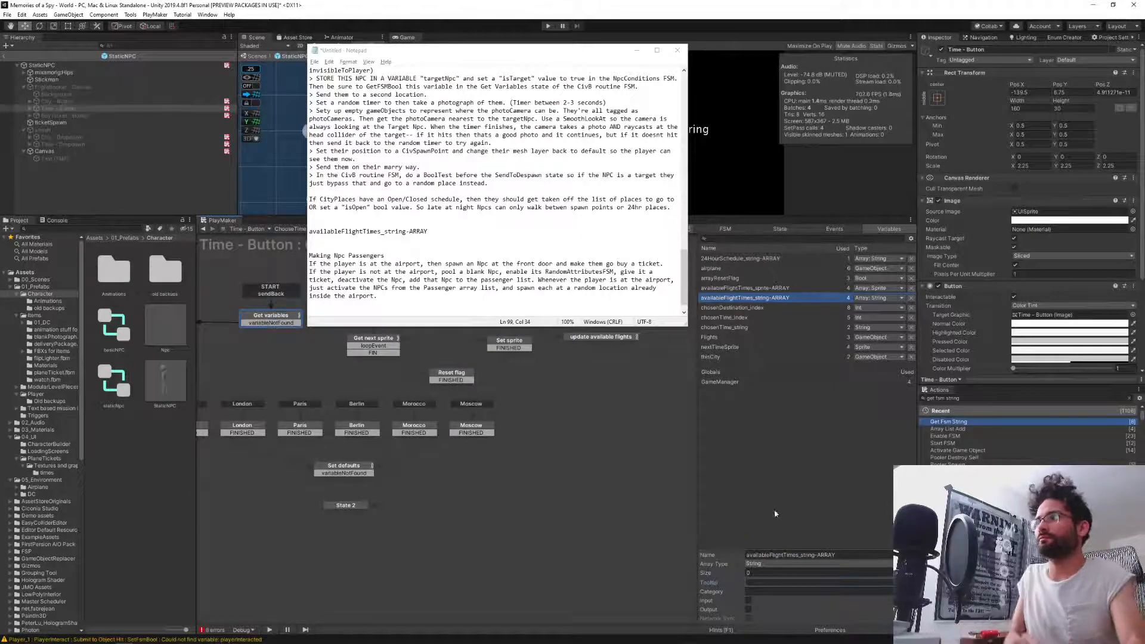
pyautogui.click(750, 288)
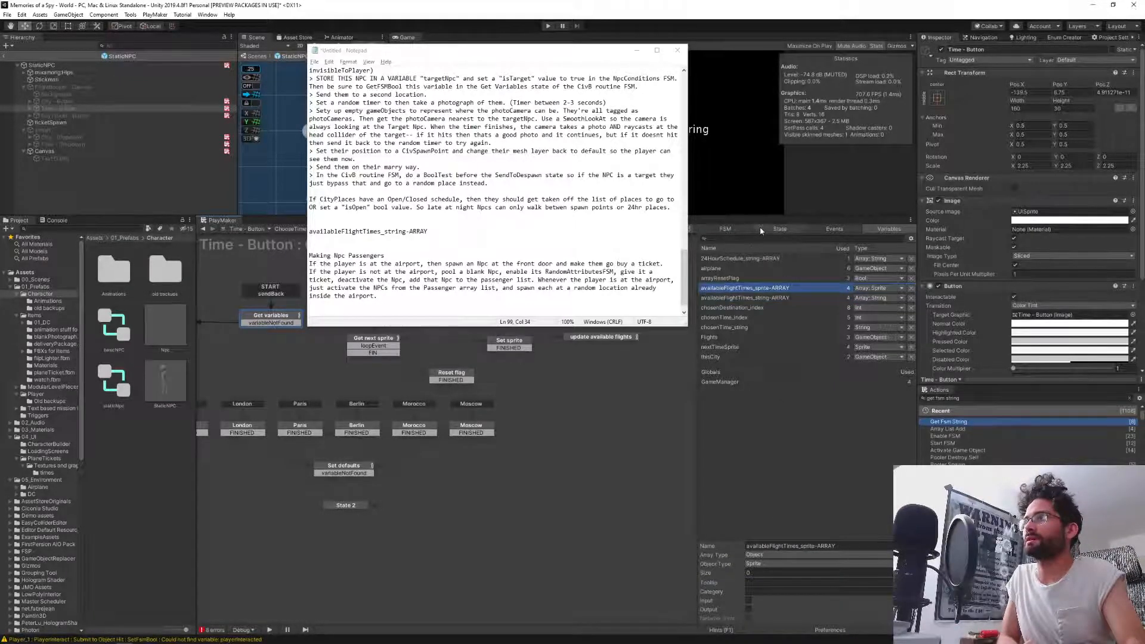
# Check the Get Fsm Array actions of the ChooseTime FSM's Get variables state, and leave prefab editing for the World scene.
pyautogui.click(780, 229)
pyautogui.scroll(-3, 746, 496)
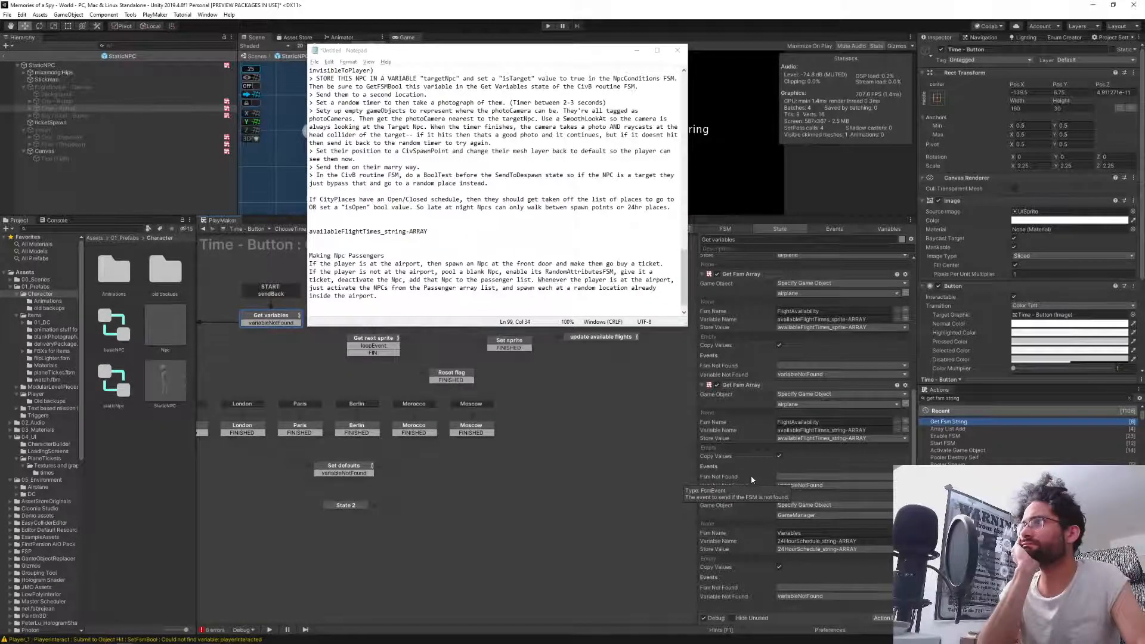
pyautogui.click(4, 56)
pyautogui.scroll(5, 89, 105)
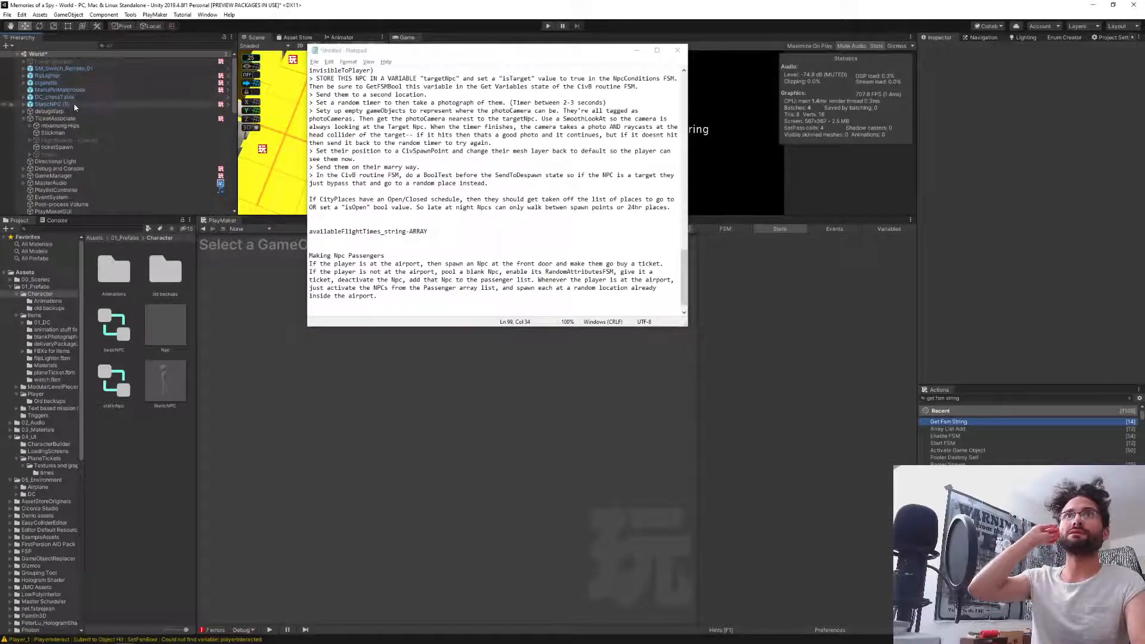
# Select the Time - Button inside StaticNPC (1) and review the actions of its Get variables state.
pyautogui.click(73, 104)
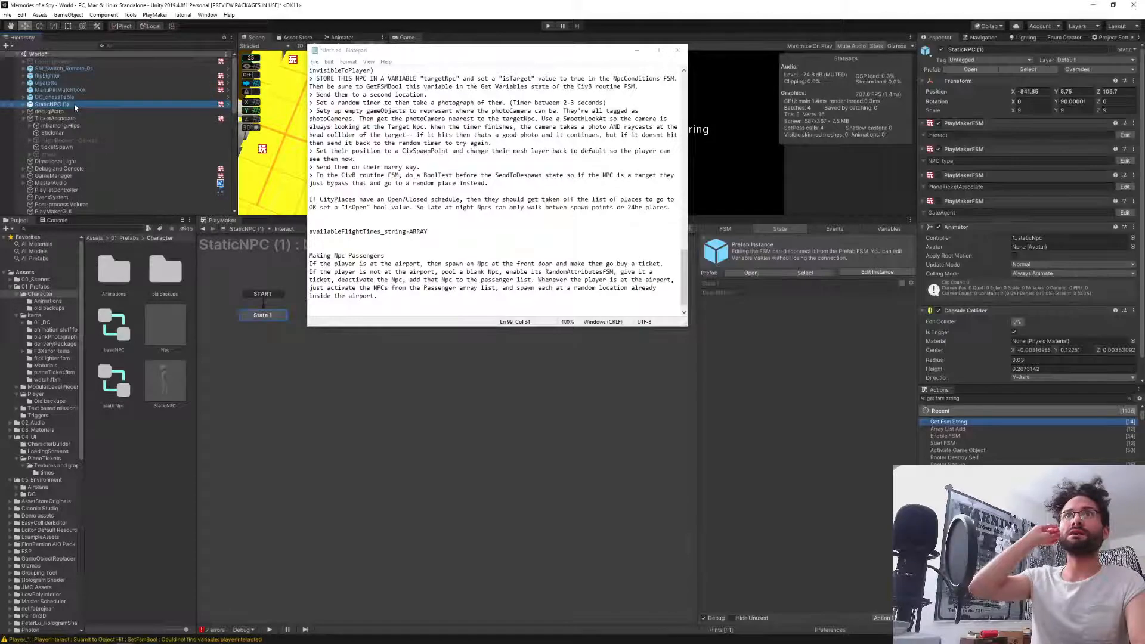
pyautogui.click(23, 105)
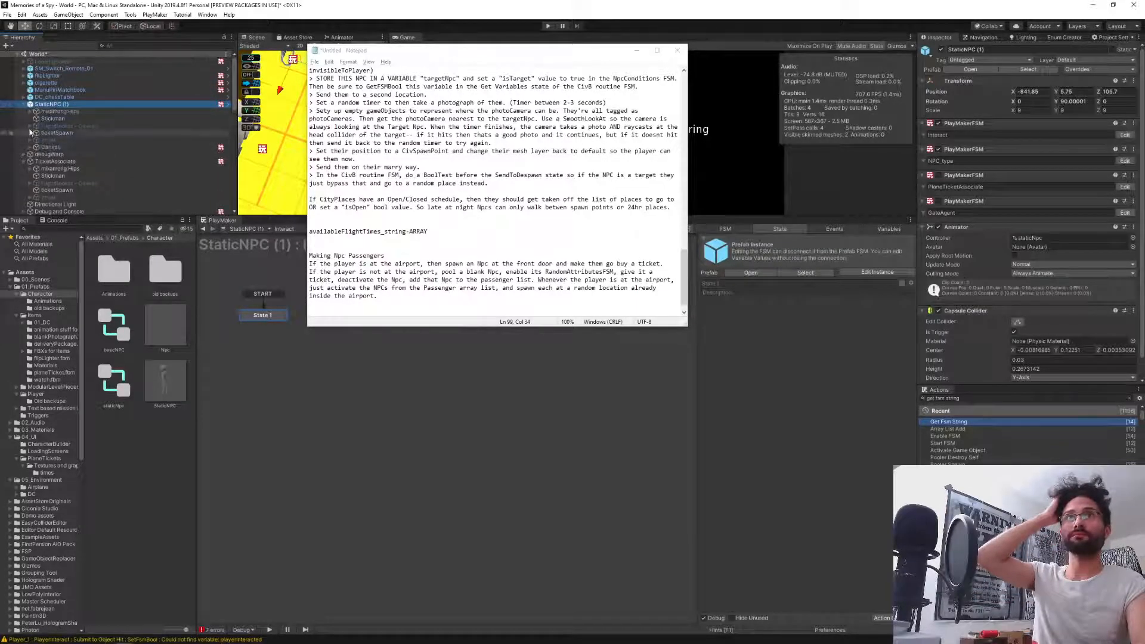
pyautogui.click(29, 126)
pyautogui.click(64, 147)
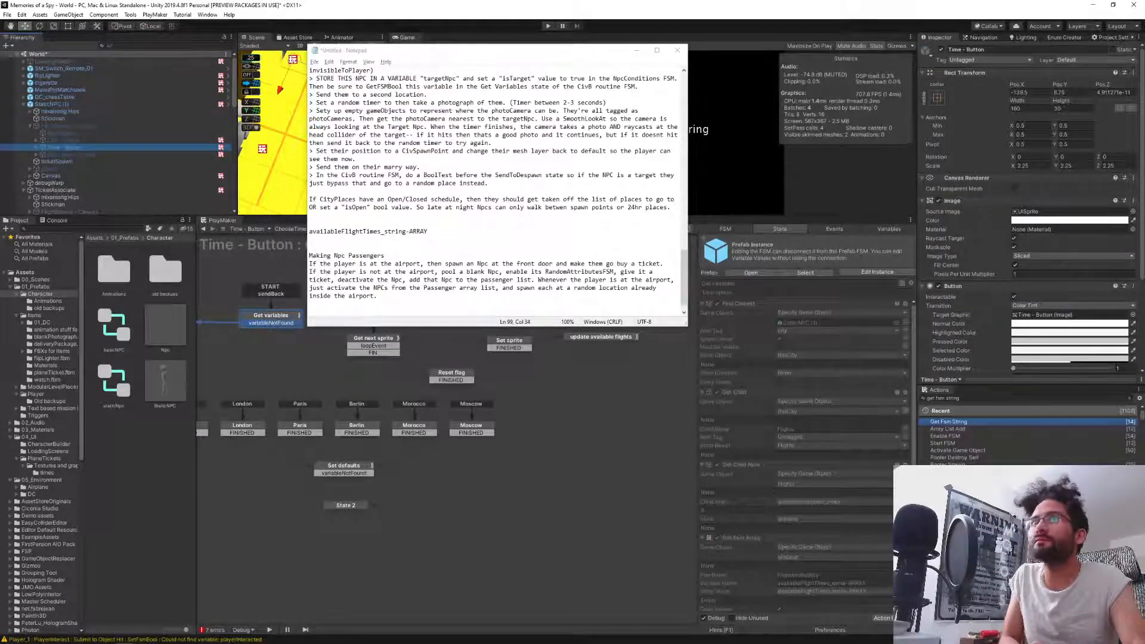
pyautogui.scroll(-3, 786, 503)
pyautogui.scroll(-3, 806, 448)
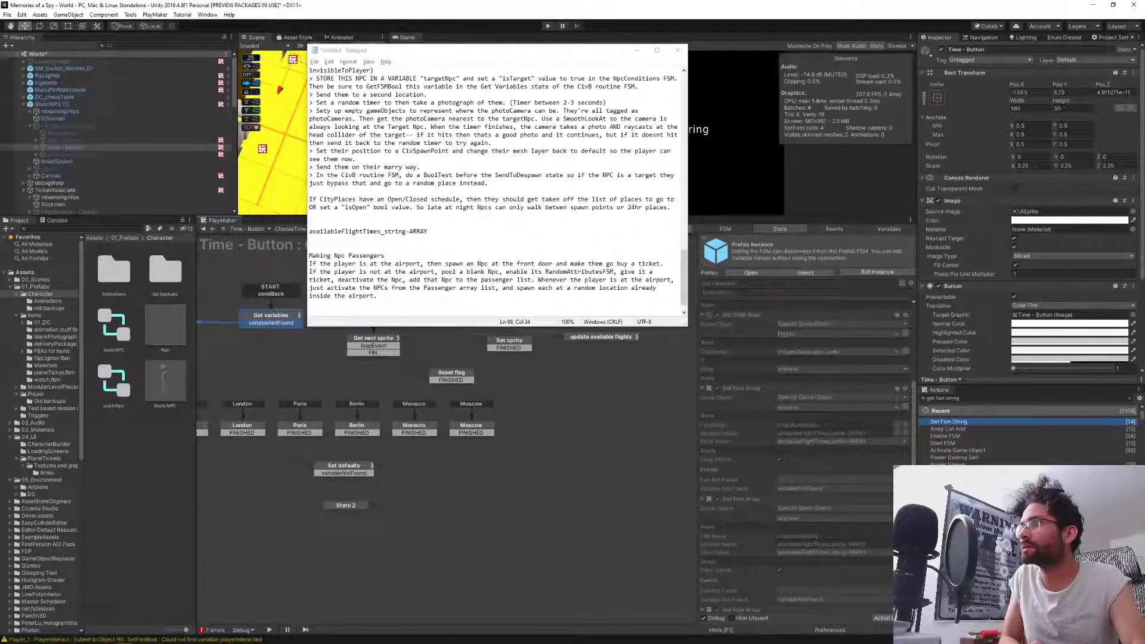
pyautogui.scroll(-3, 807, 457)
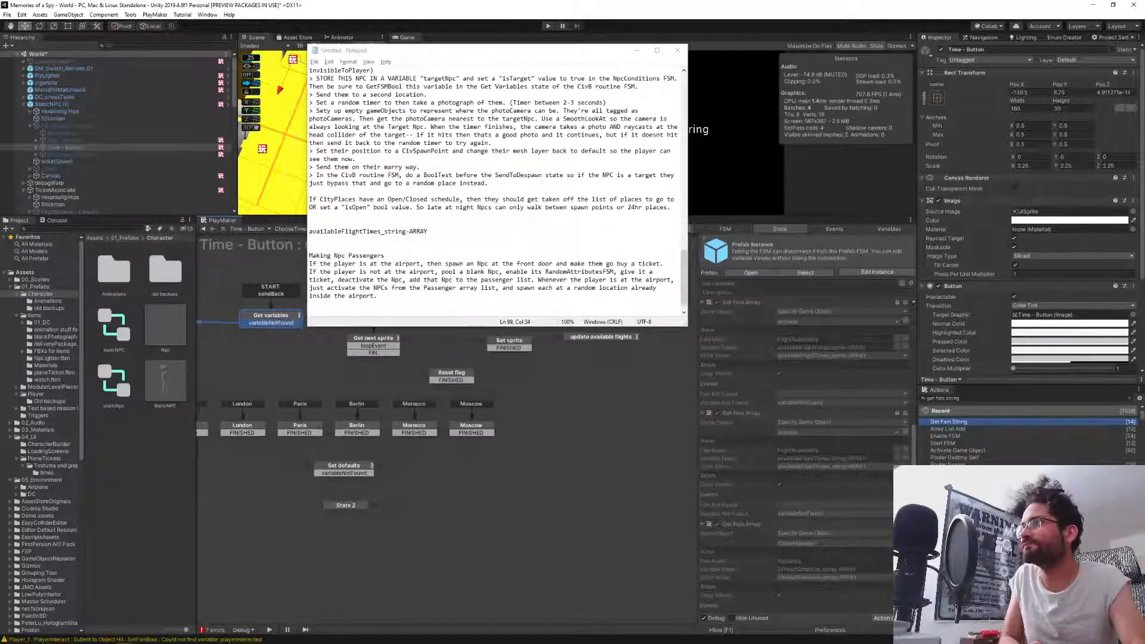
pyautogui.scroll(5, 911, 296)
# Minimize Notepad and start play mode for the World scene.
pyautogui.click(637, 50)
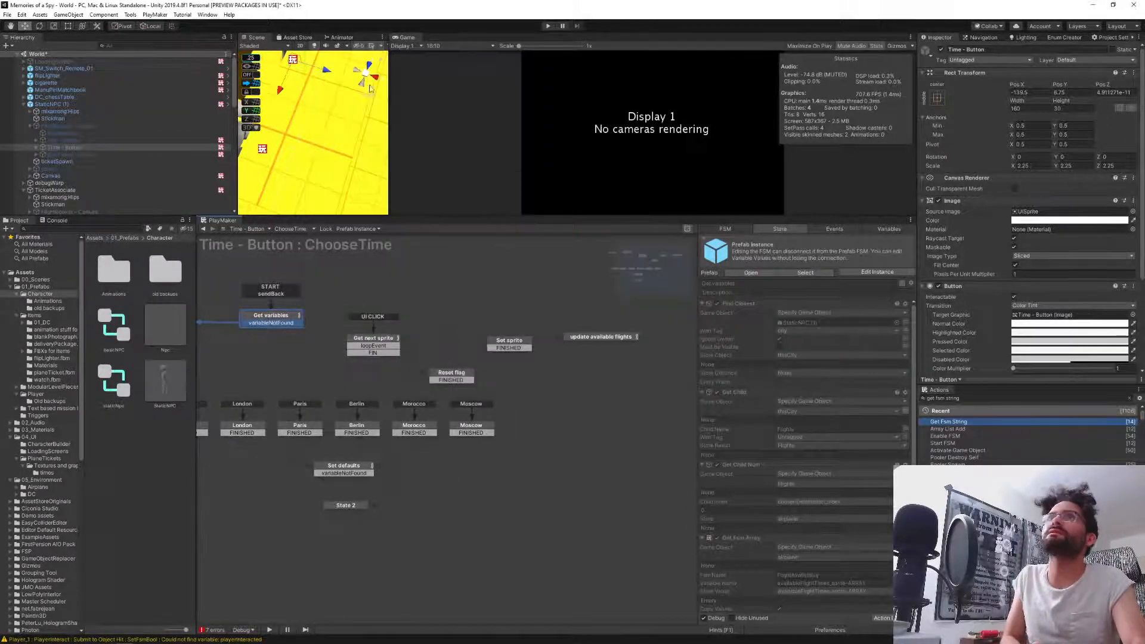
pyautogui.click(31, 108)
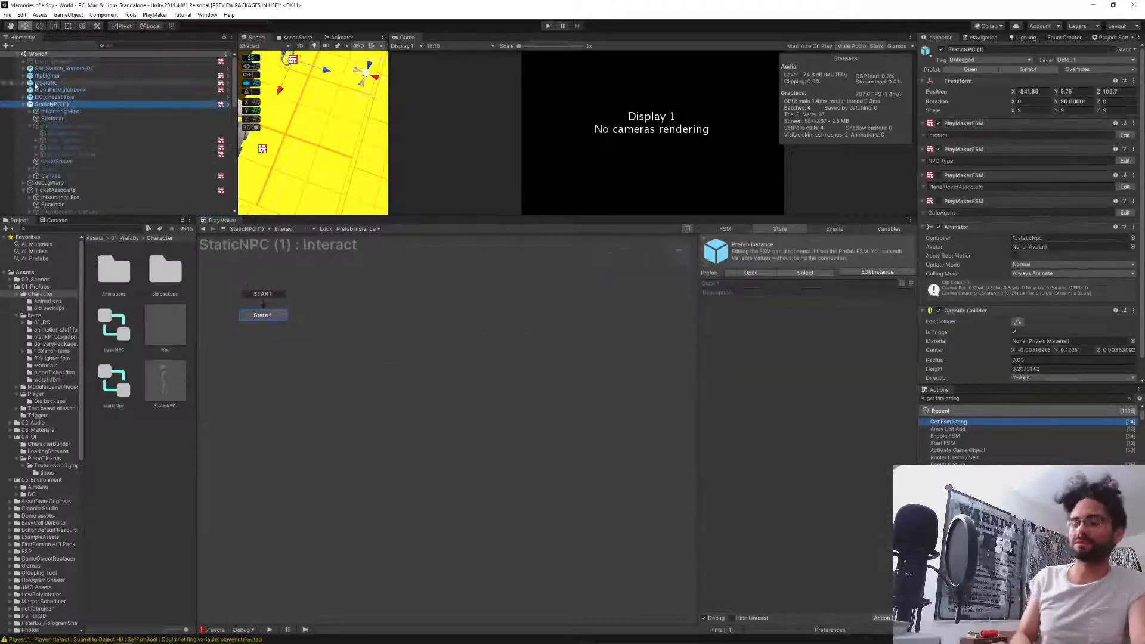
pyautogui.press('Delete')
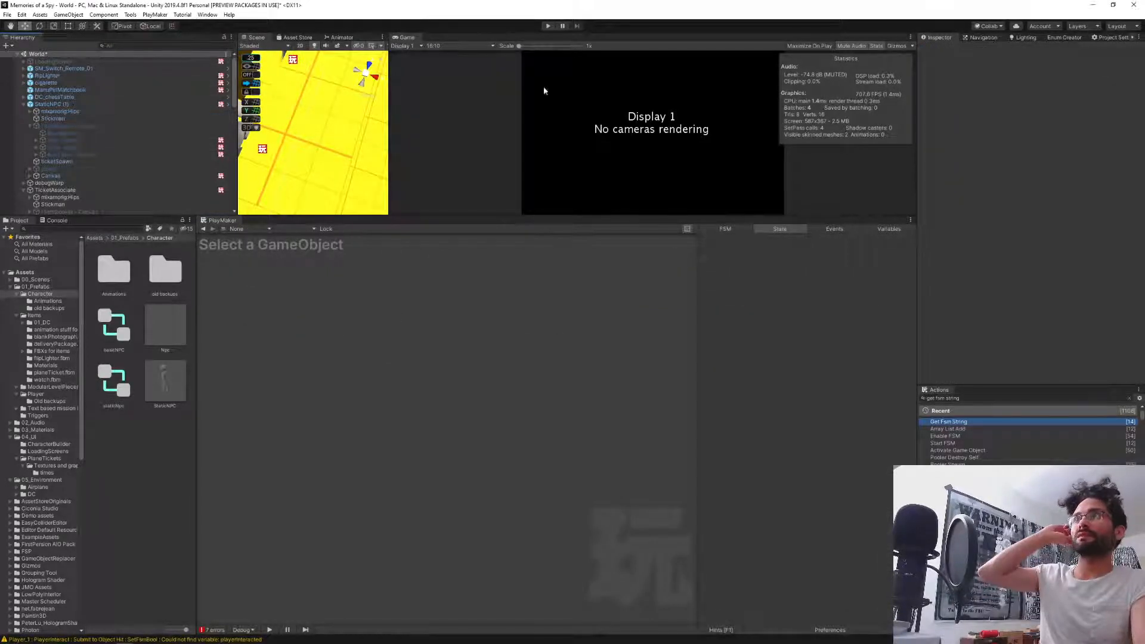
pyautogui.click(548, 27)
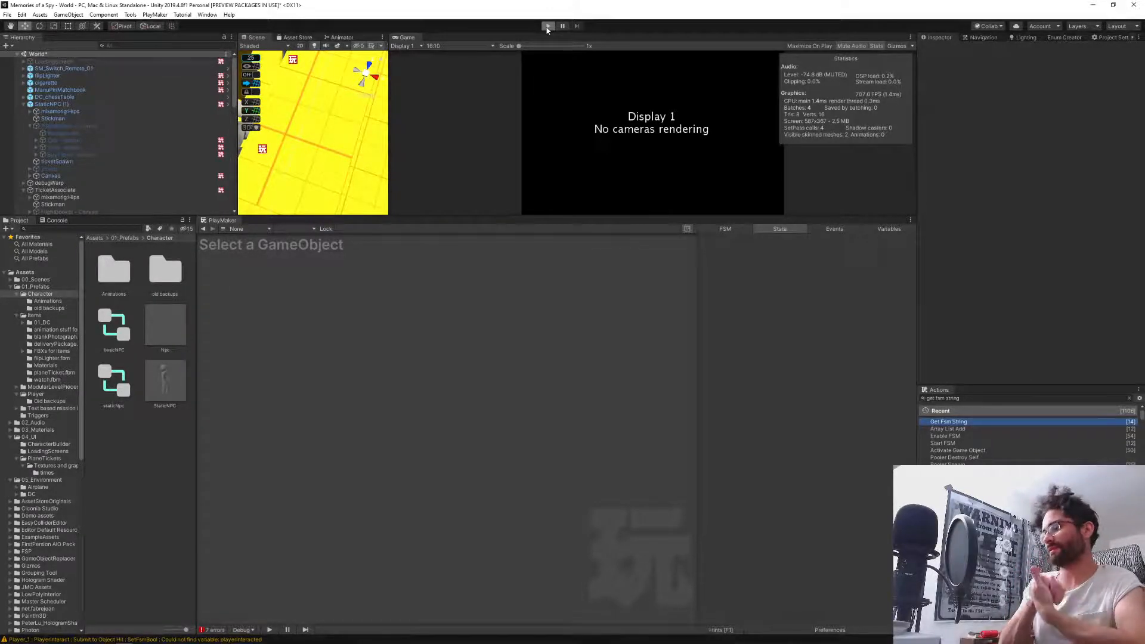
pyautogui.click(547, 26)
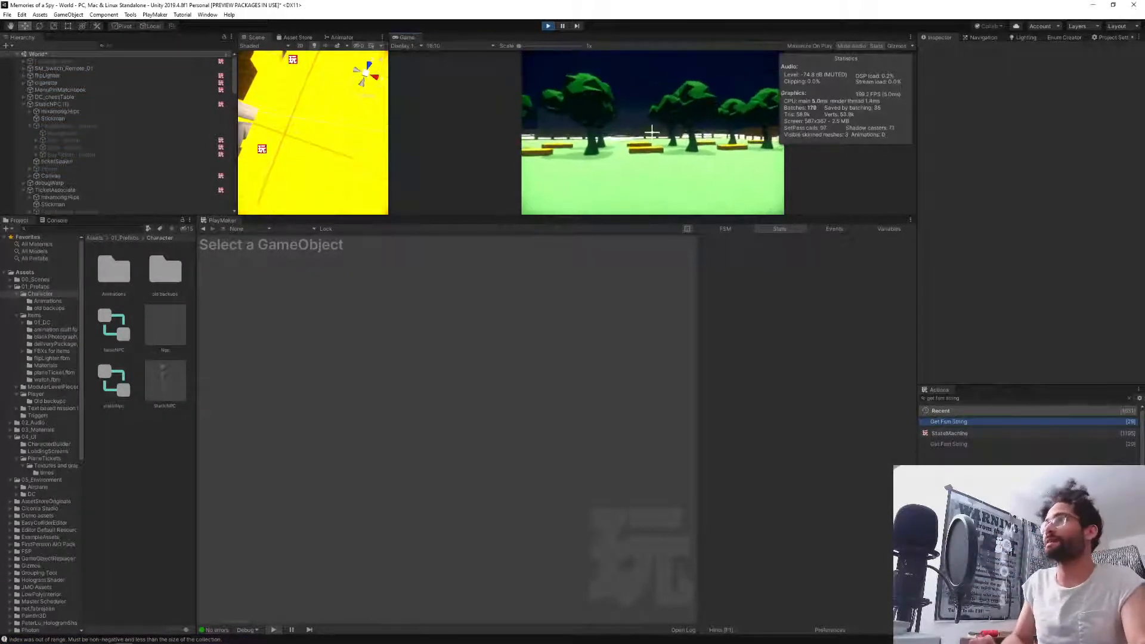
# Run the playerWarp command in the in-game debug console.
pyautogui.press('`')
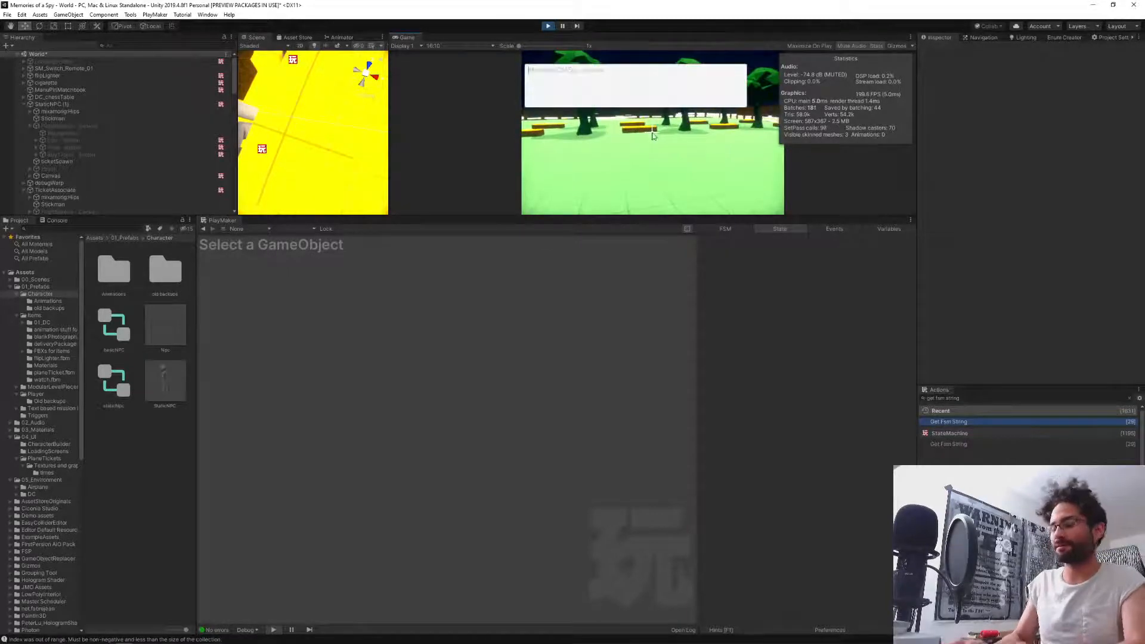
pyautogui.write('player')
pyautogui.write('Wil')
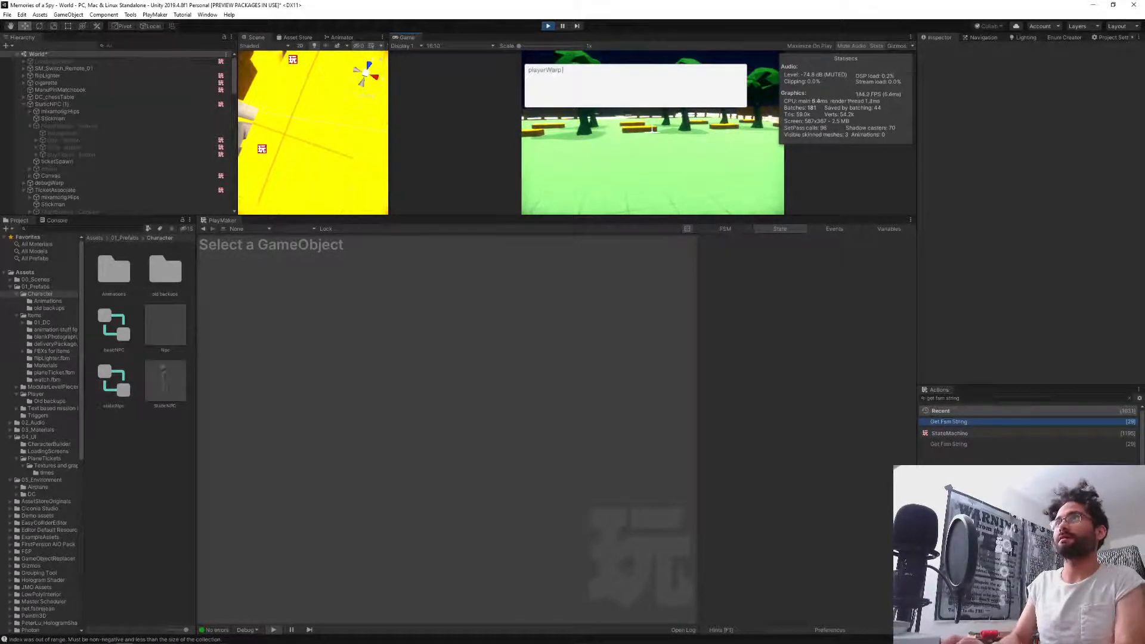
pyautogui.press('Return')
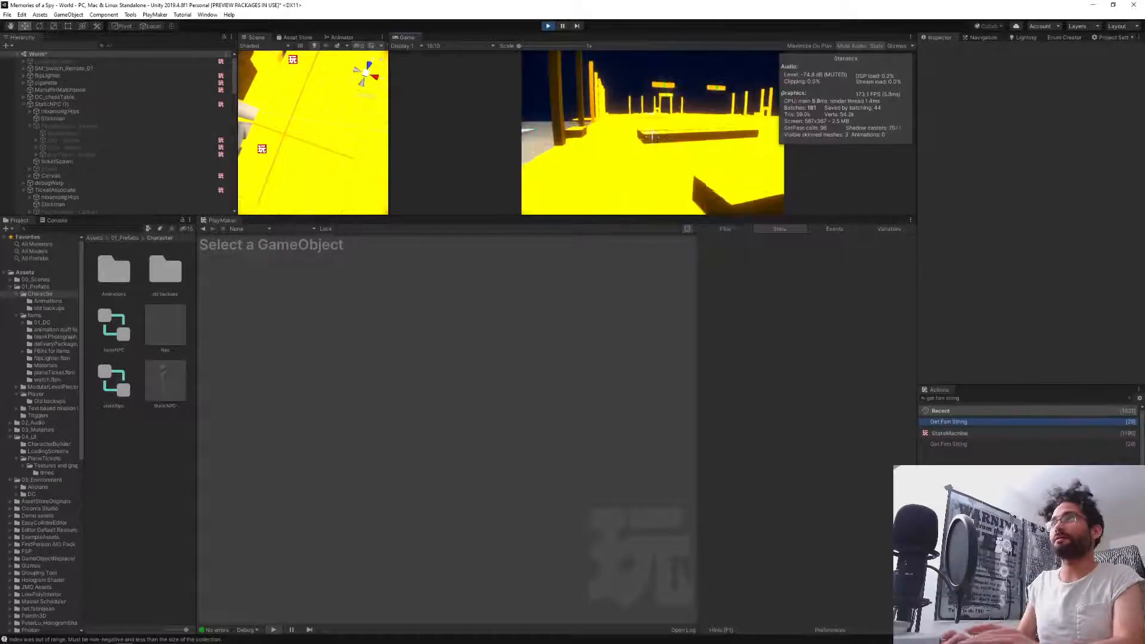
# Walk up to the ticket counter and purchase a ticket to Berlin for 03:00 PM on an enlarged departures screen.
pyautogui.press('w')
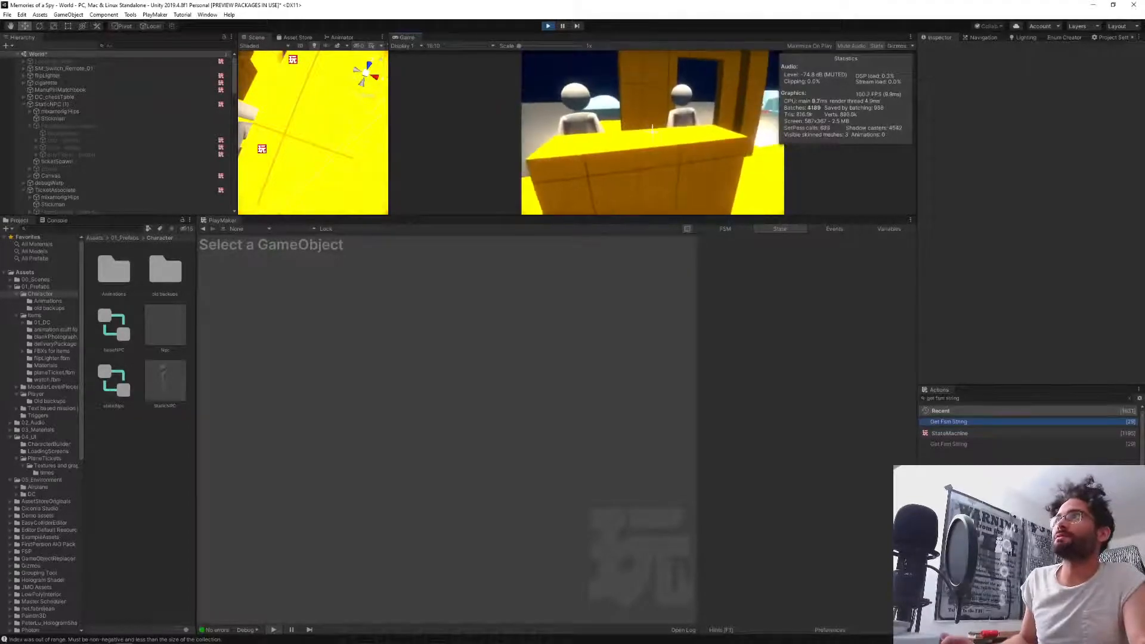
pyautogui.press('w')
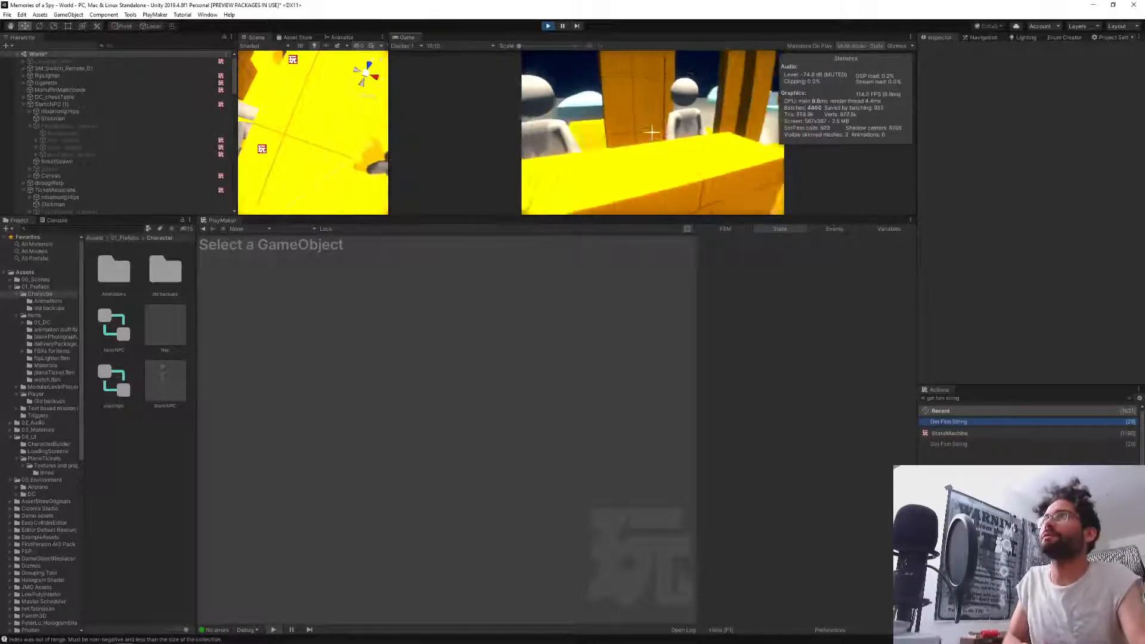
pyautogui.press('w')
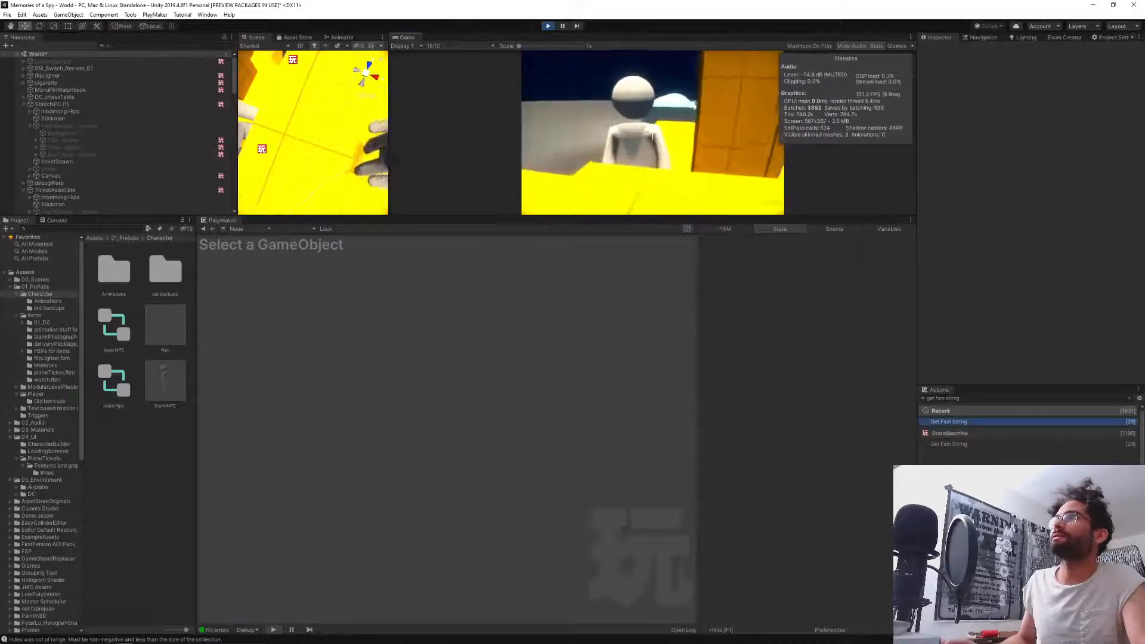
pyautogui.click(653, 133)
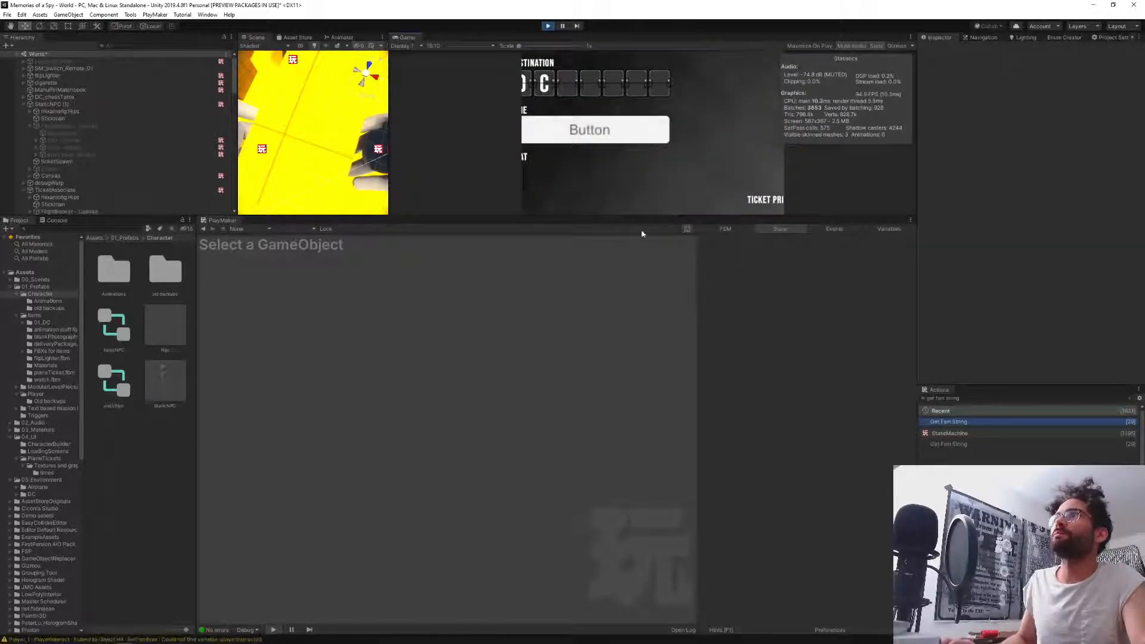
pyautogui.moveTo(628, 217); pyautogui.dragTo(629, 382)
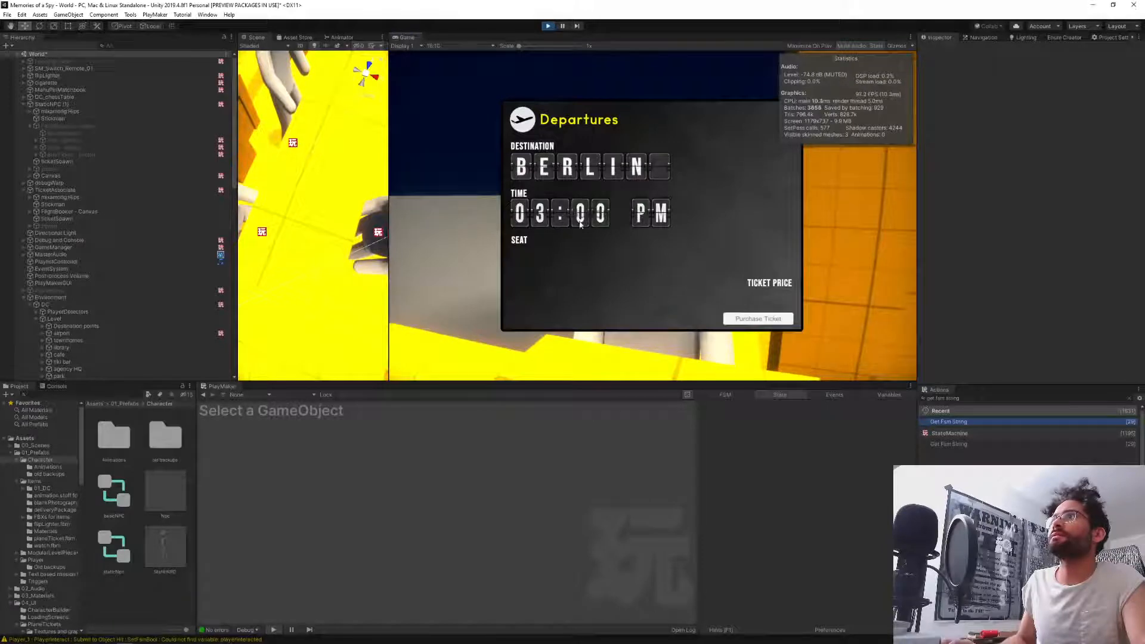
pyautogui.click(757, 319)
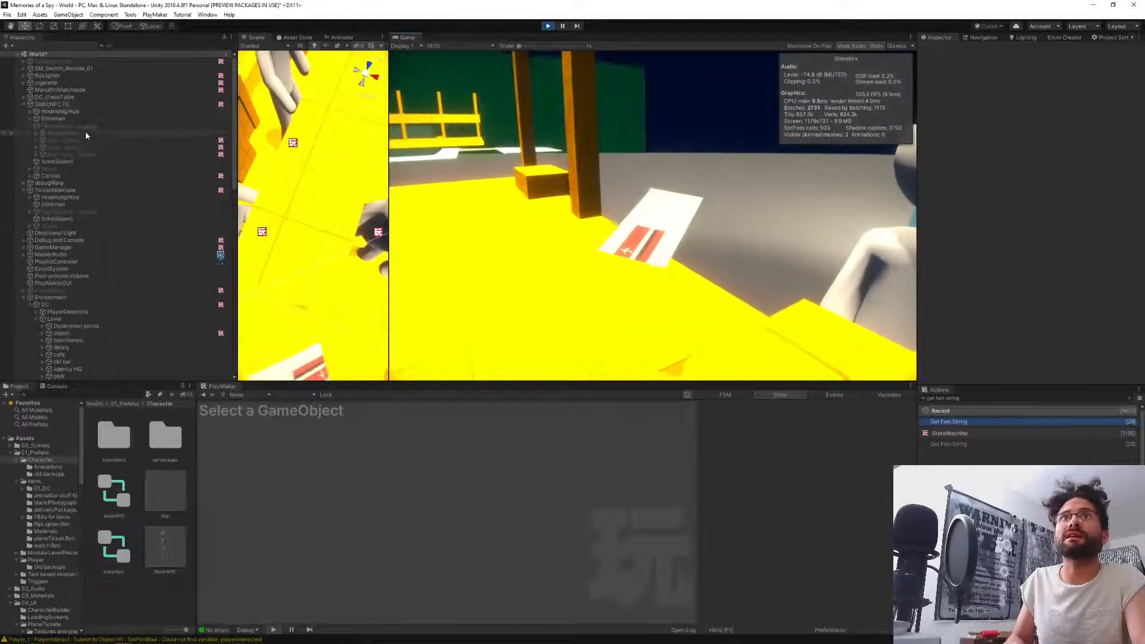
# Compare the running ChooseTime FSMs of the Time - Buttons under StaticNPC (1) and TicketAssociate.
pyautogui.click(92, 147)
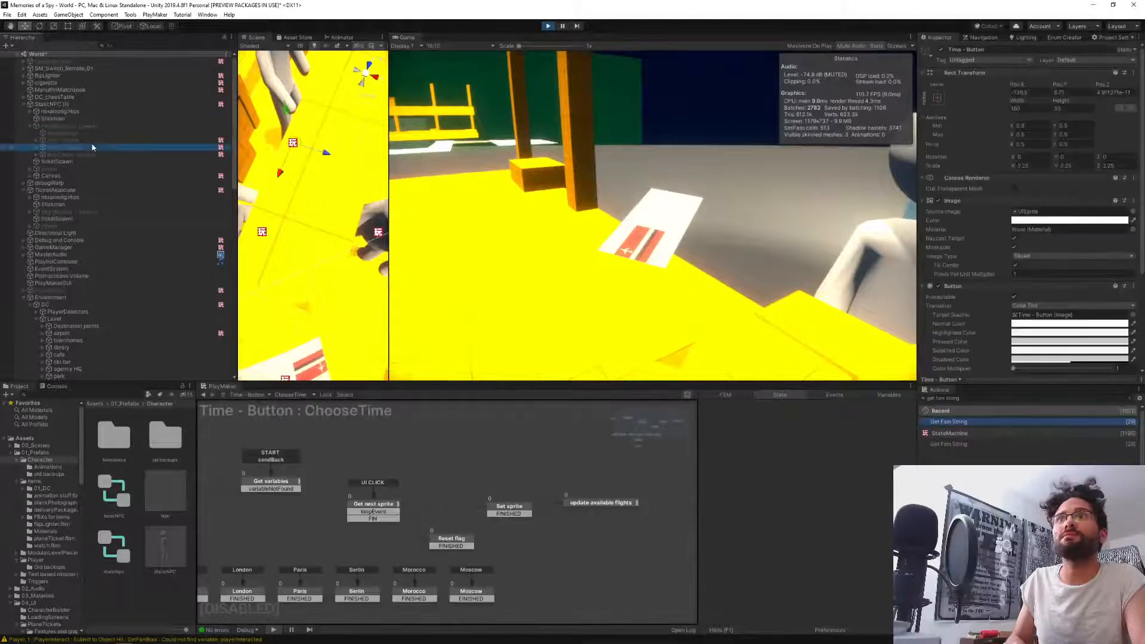
pyautogui.moveTo(283, 529); pyautogui.dragTo(455, 497, button='middle')
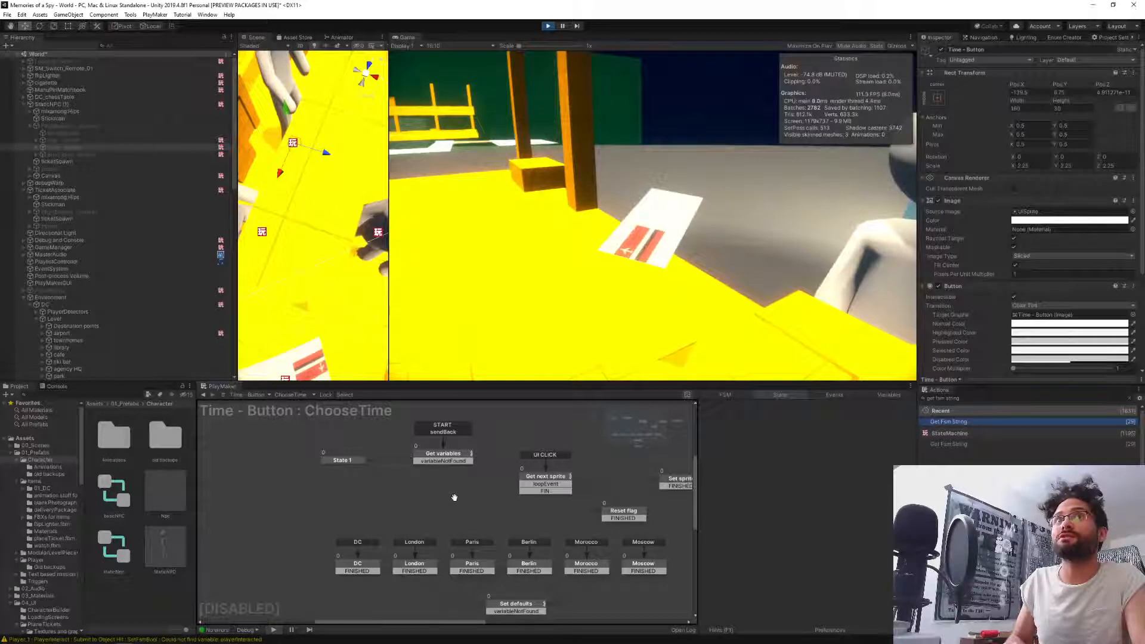
pyautogui.click(24, 105)
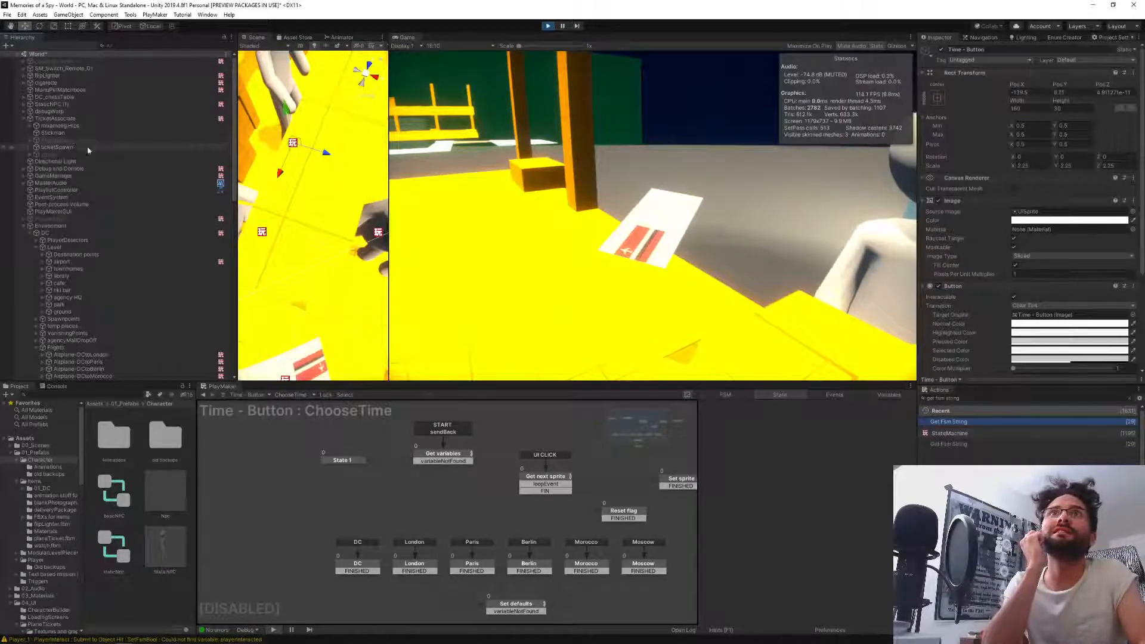
pyautogui.click(30, 141)
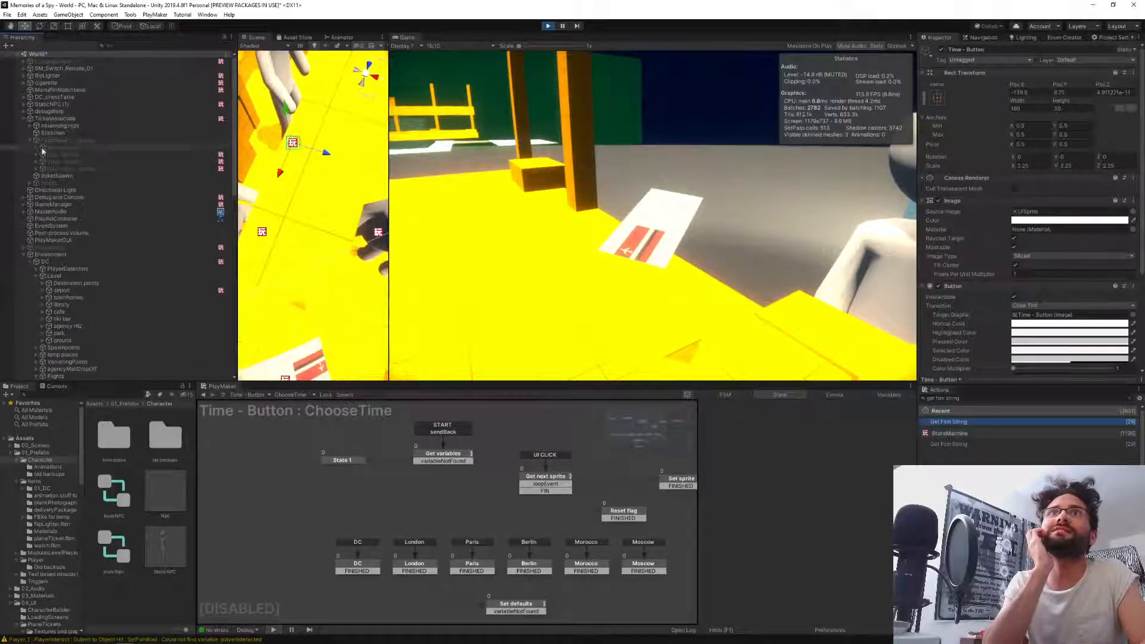
pyautogui.click(65, 164)
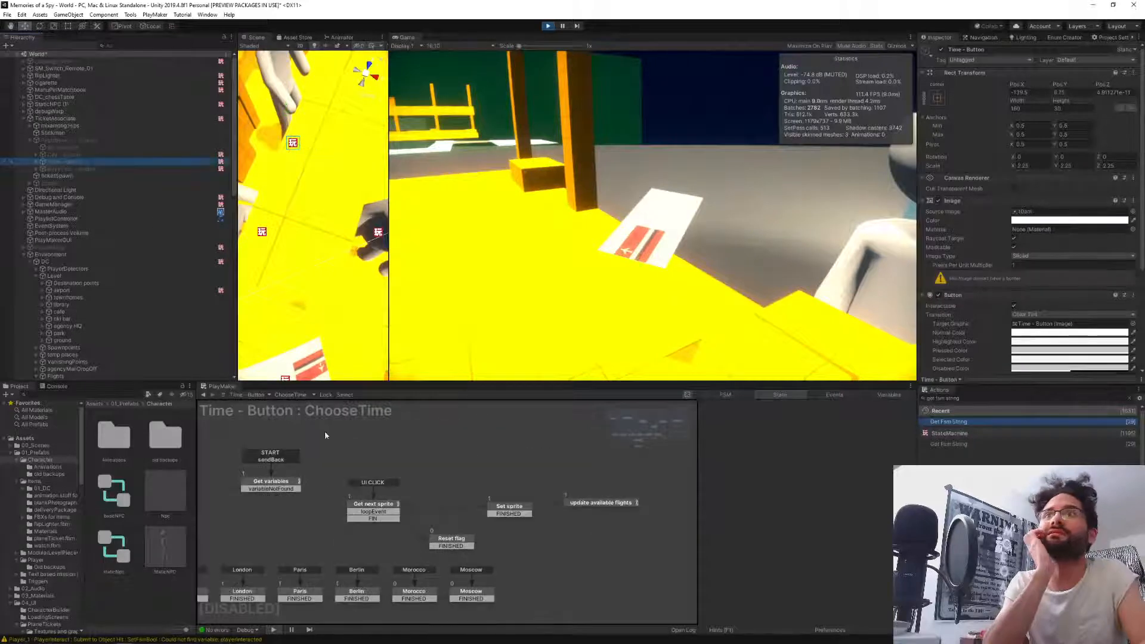
pyautogui.moveTo(300, 524); pyautogui.dragTo(405, 488, button='middle')
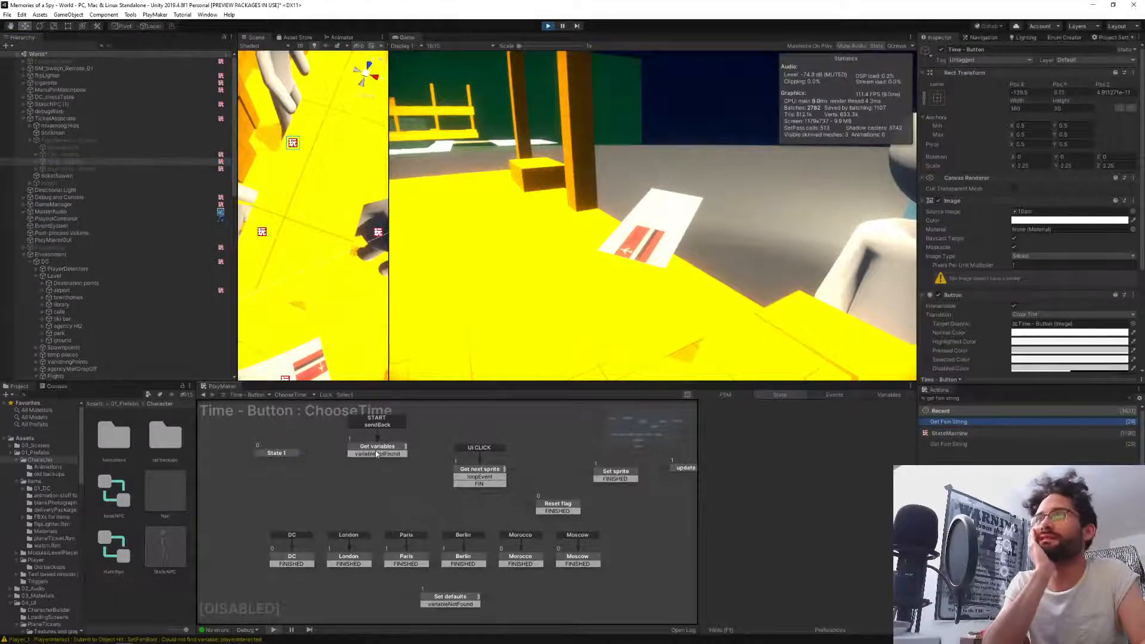
# Review the Get variables state's actions in the TicketAssociate's ChooseTime FSM.
pyautogui.click(378, 451)
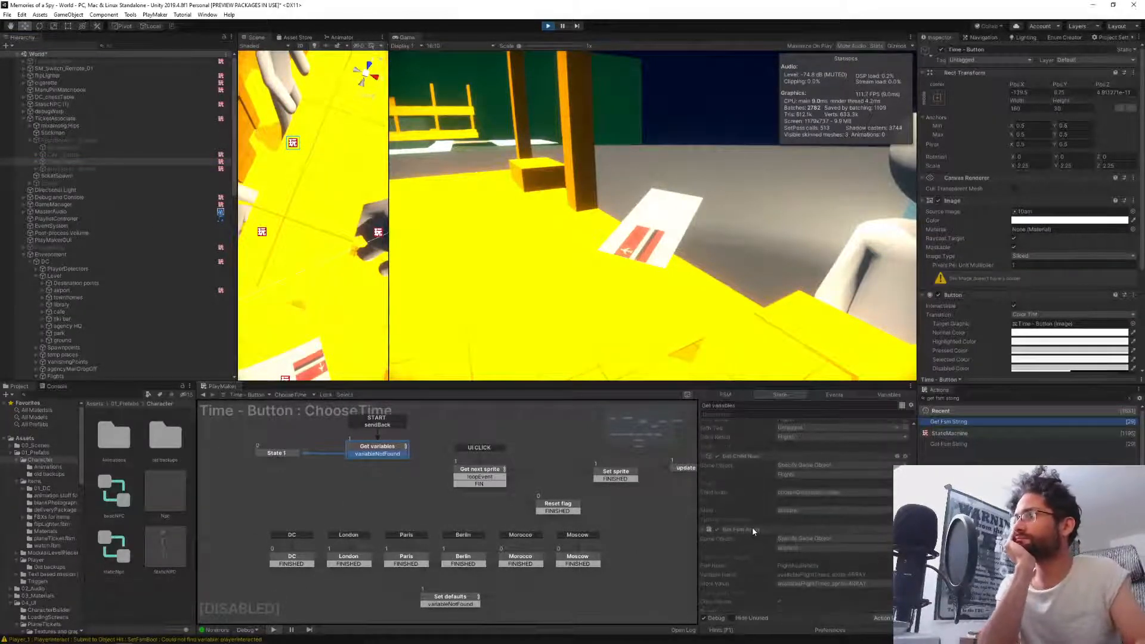
pyautogui.scroll(-4, 775, 524)
pyautogui.scroll(-4, 824, 518)
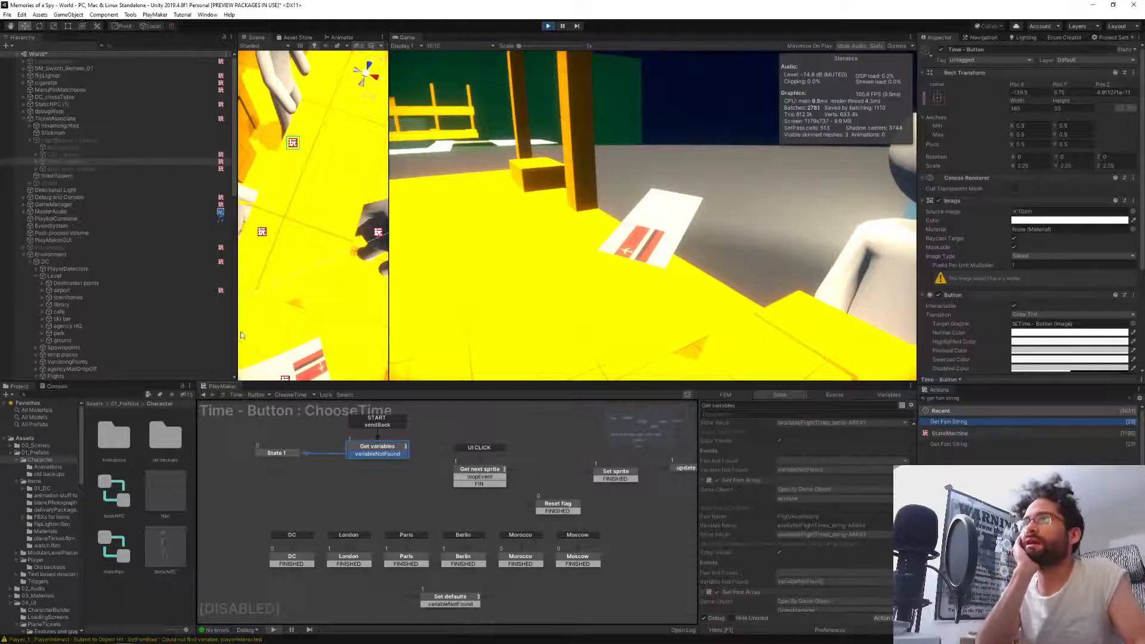
# Examine the Spawn ticket + get variables state in the BuyTicket FSM of the TicketAssociate's BuyTicket - Button.
pyautogui.click(88, 169)
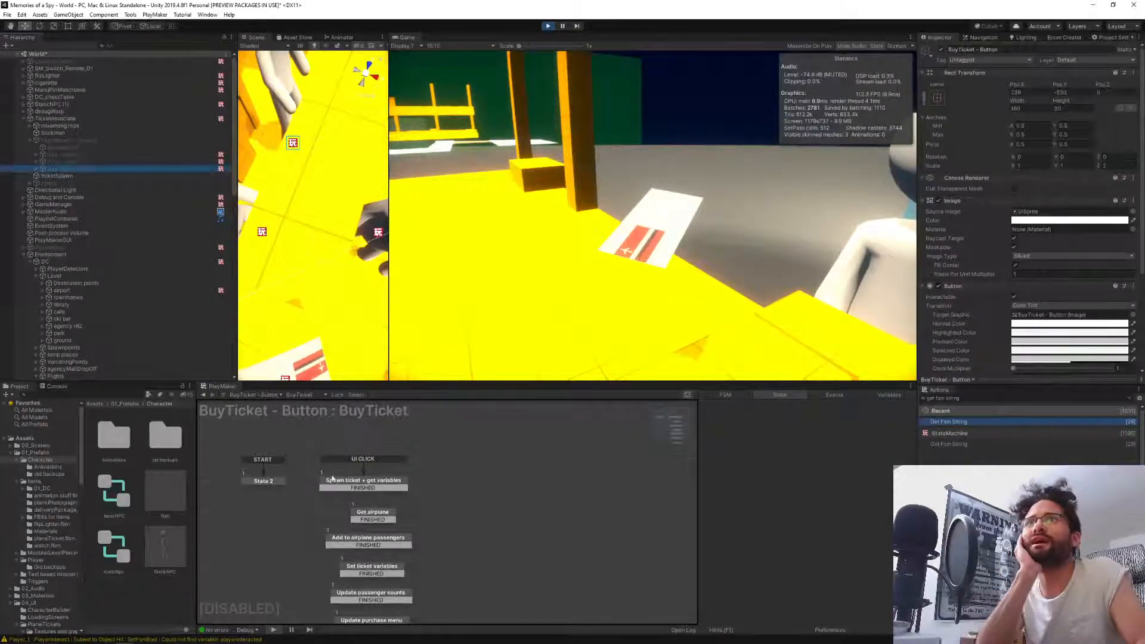
pyautogui.moveTo(518, 515); pyautogui.dragTo(596, 484, button='middle')
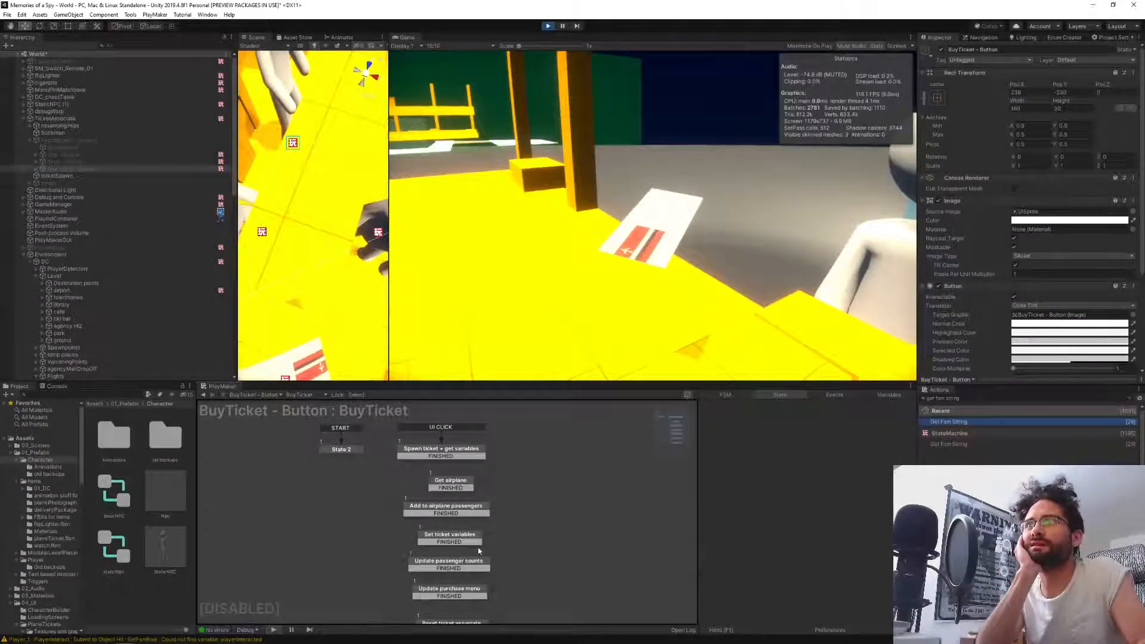
pyautogui.click(439, 452)
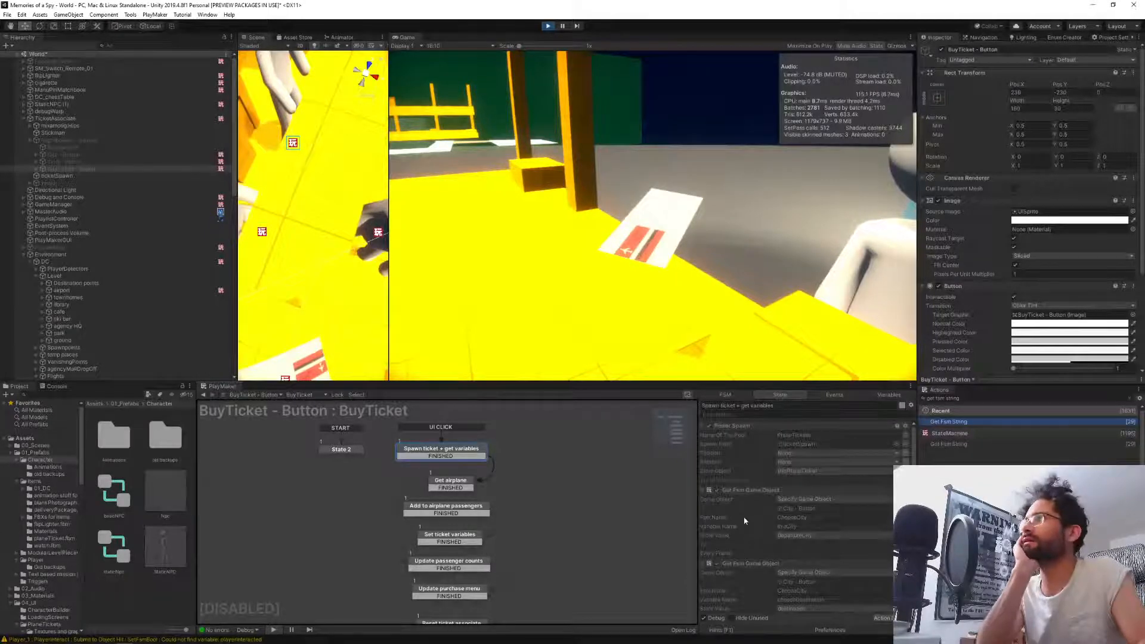
pyautogui.scroll(-5, 747, 513)
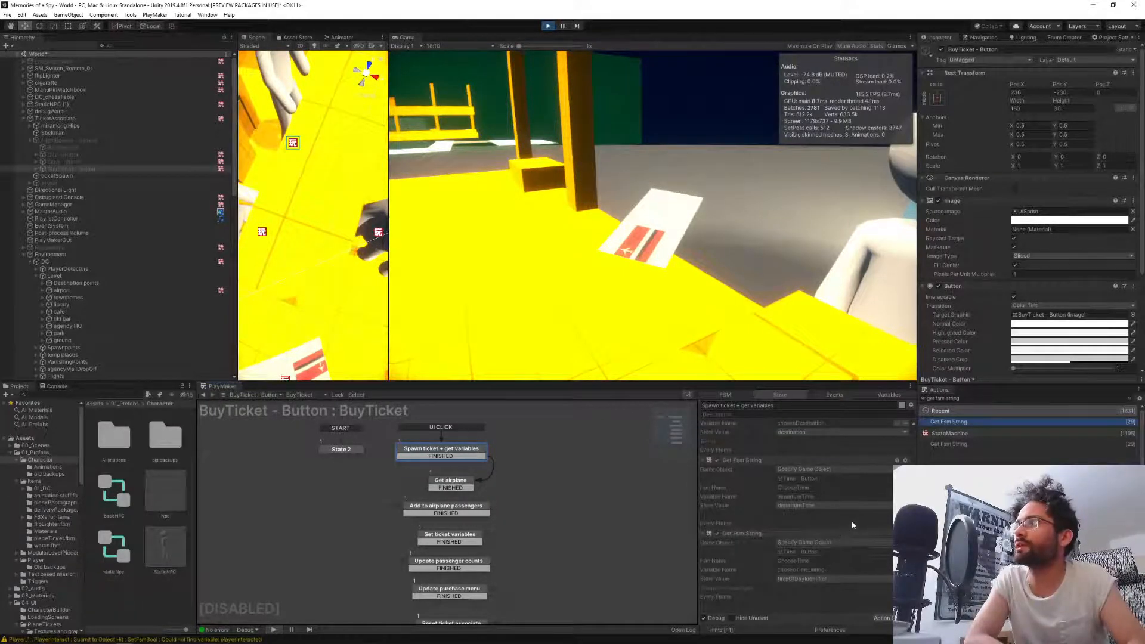
# Inspect the runtime variables of the TicketAssociate's Time - Button, including the available flight times arrays.
pyautogui.click(82, 162)
pyautogui.click(885, 395)
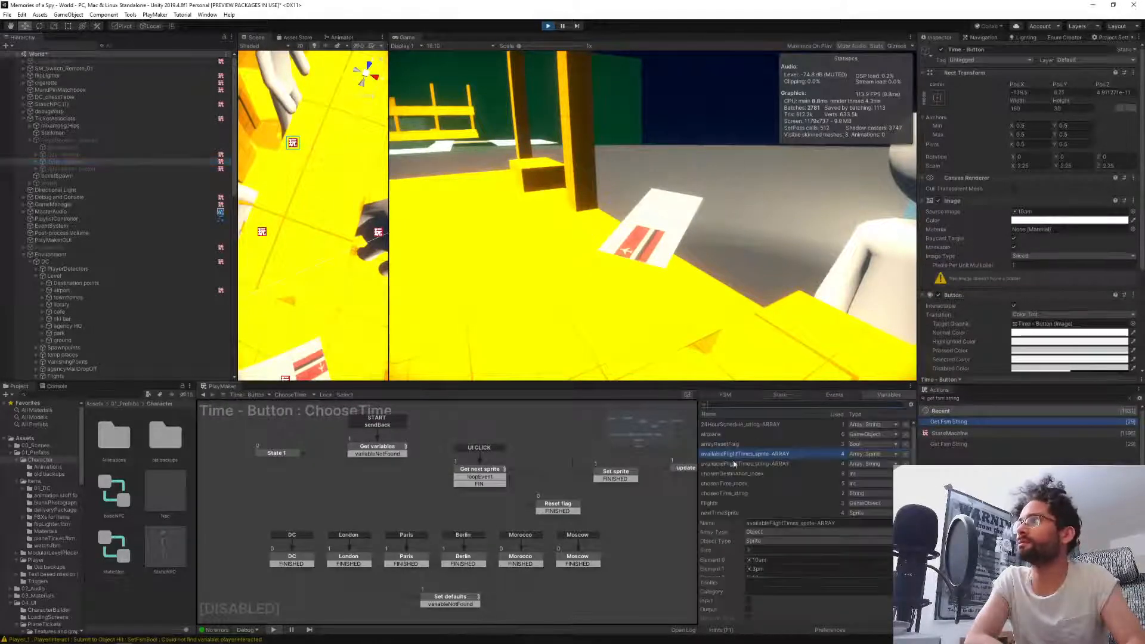
pyautogui.scroll(-2, 745, 494)
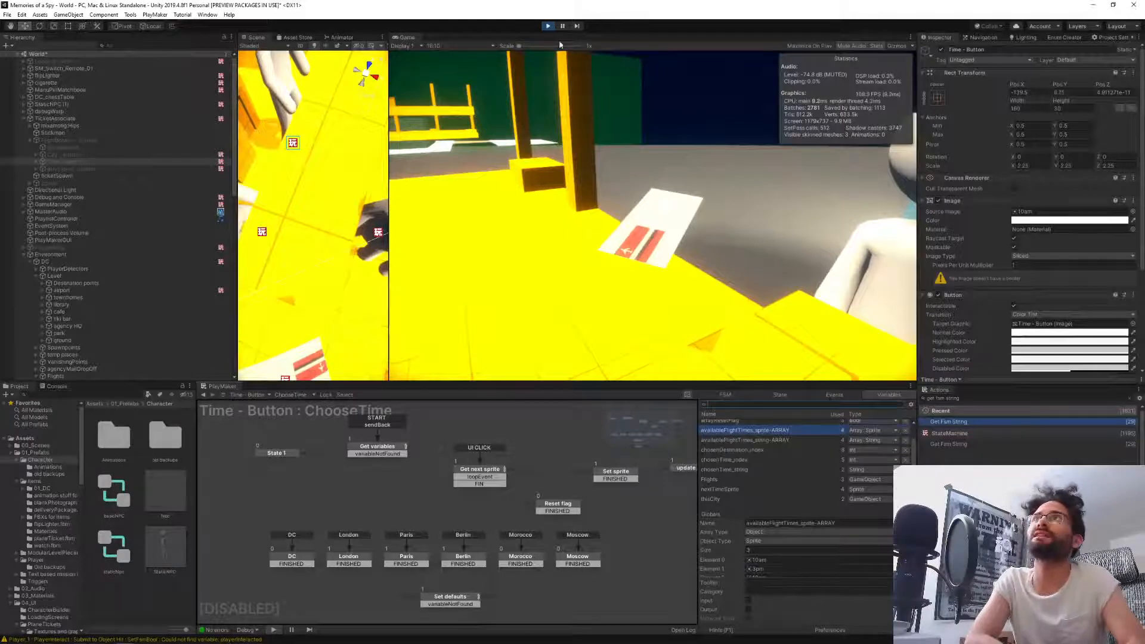
# Stop play mode and set the StaticNpcType variable in the StaticNPC prefab's NPC_type FSM to Plane Ticket Associate.
pyautogui.click(544, 29)
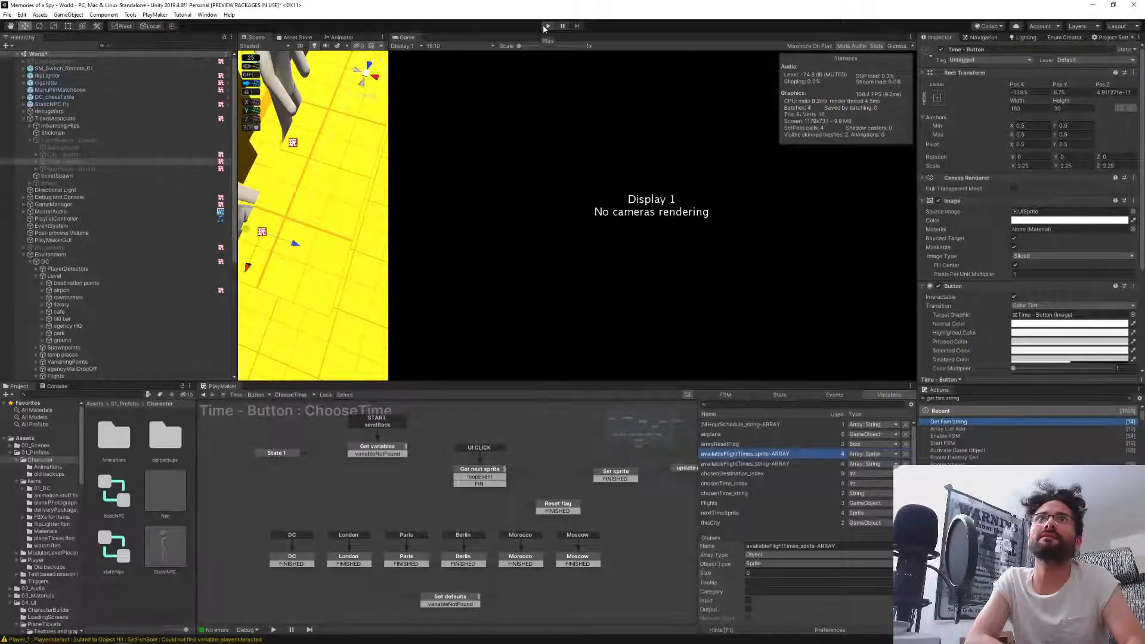
pyautogui.click(60, 120)
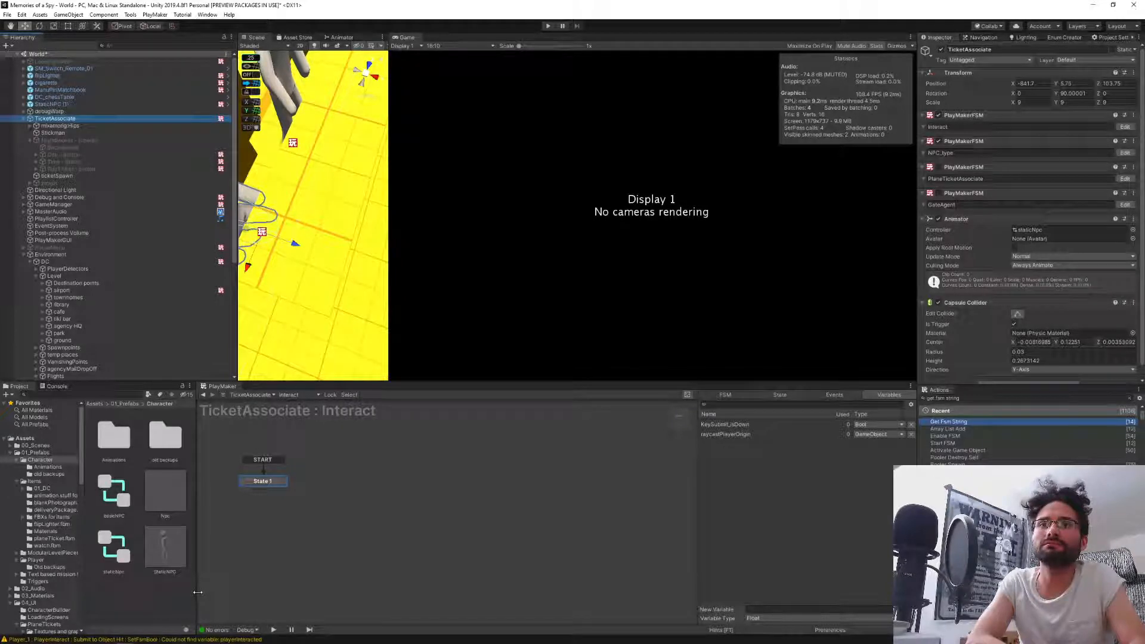
pyautogui.doubleClick(165, 548)
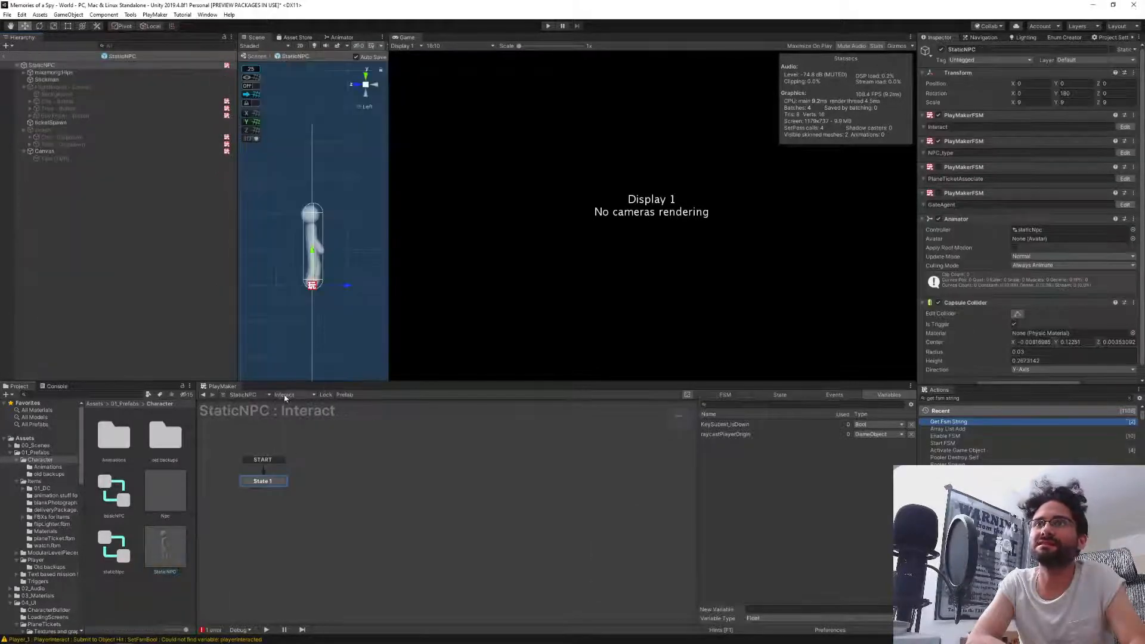
pyautogui.click(288, 395)
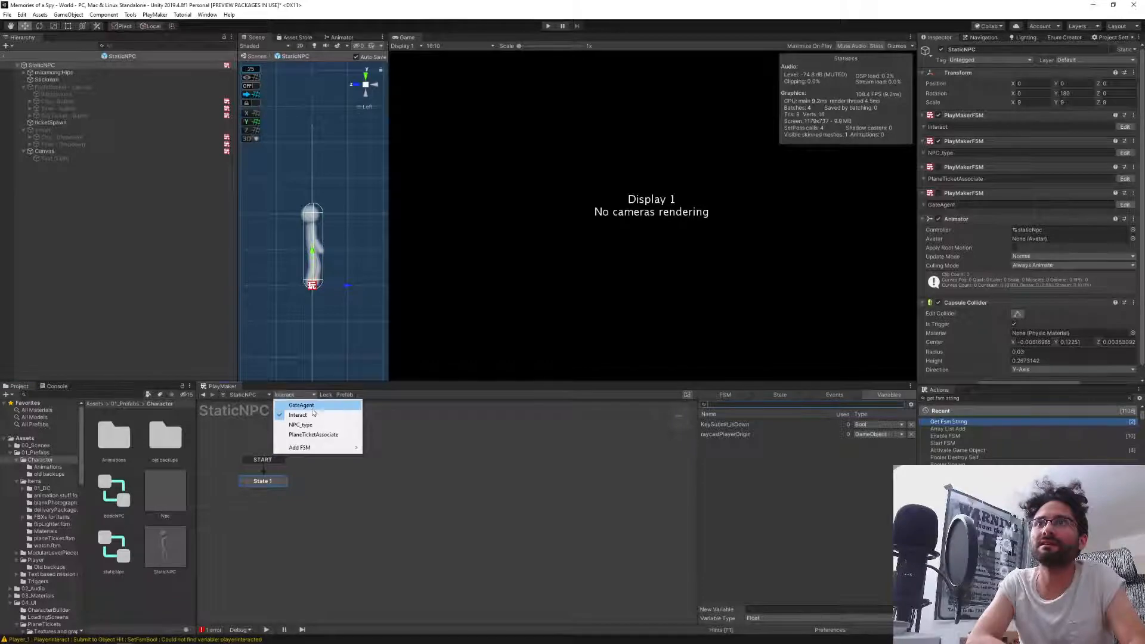
pyautogui.click(331, 425)
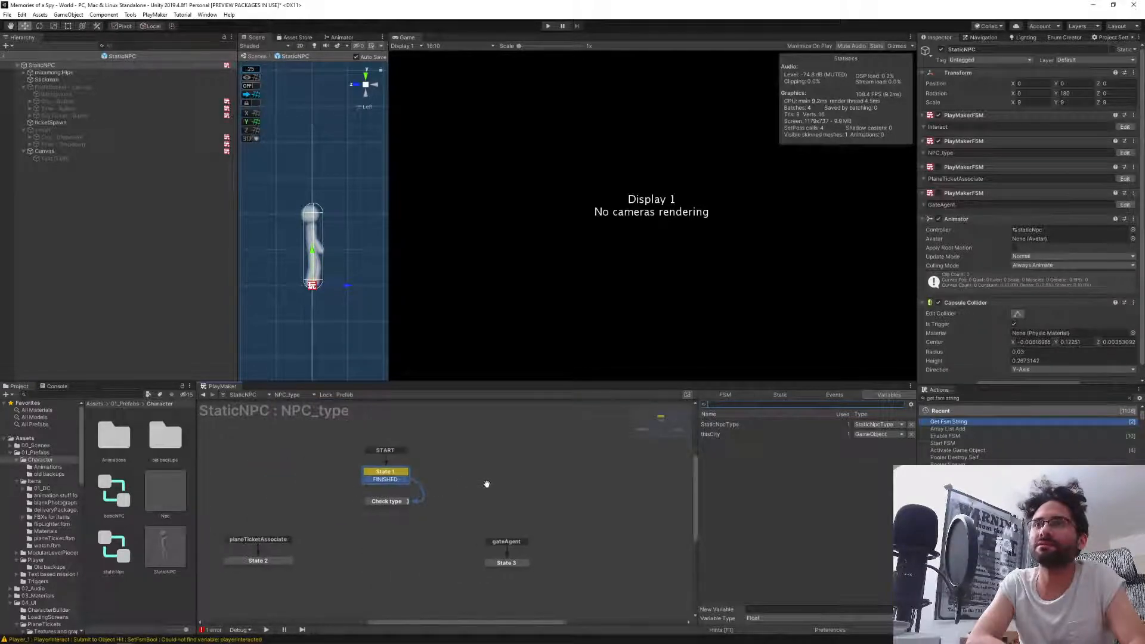
pyautogui.click(720, 425)
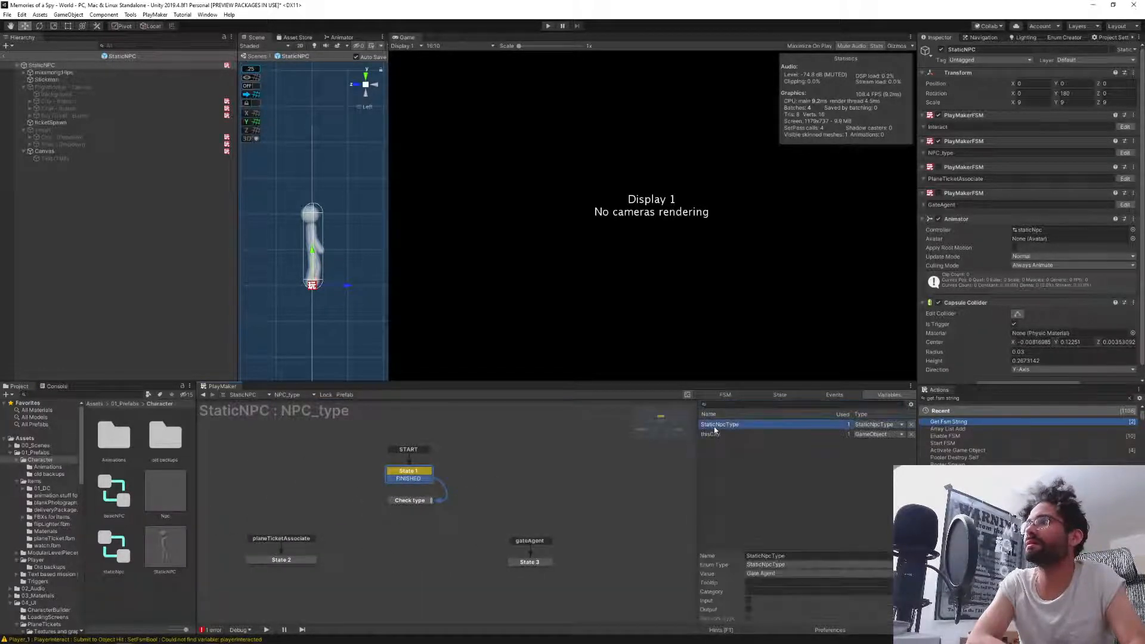
pyautogui.click(773, 573)
pyautogui.click(787, 584)
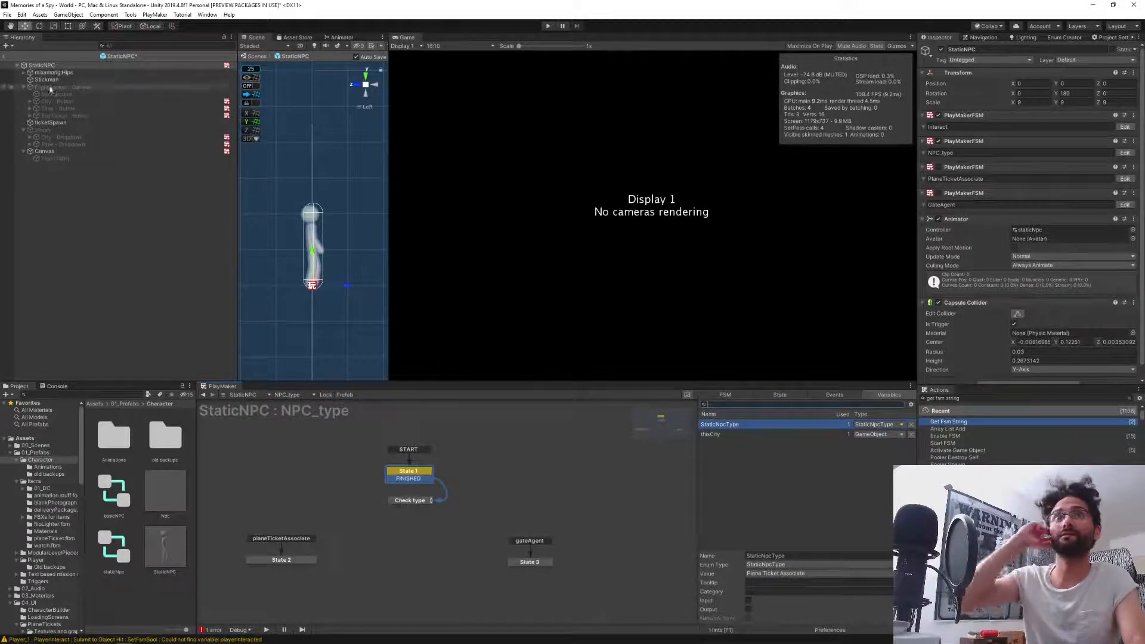
# Return to the World scene and delete the TicketAssociate object.
pyautogui.click(3, 57)
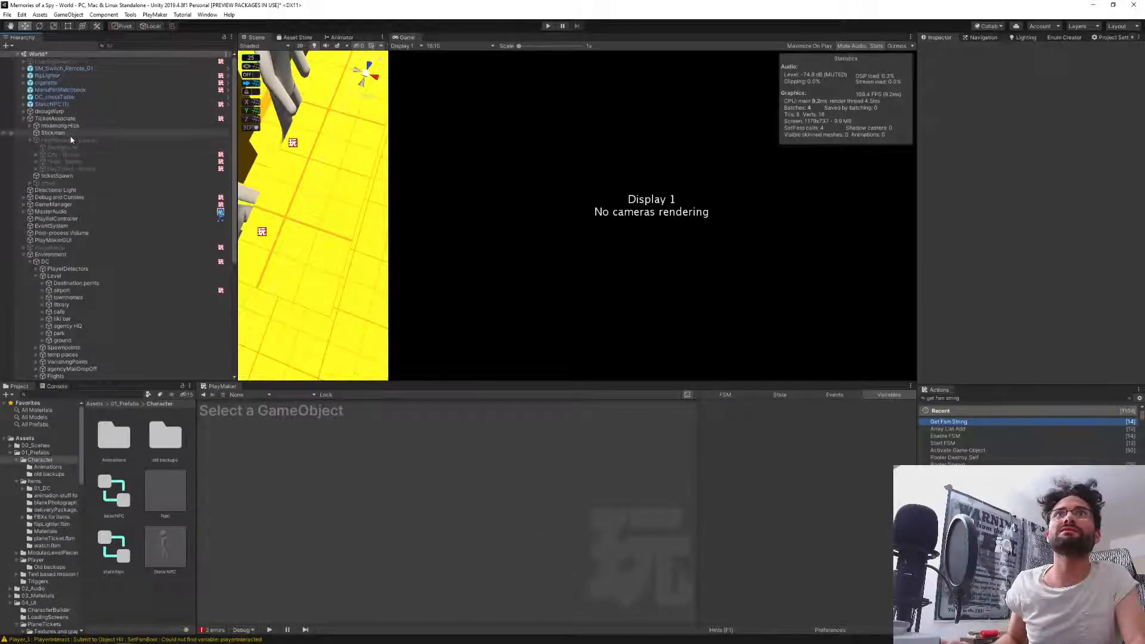
pyautogui.click(71, 119)
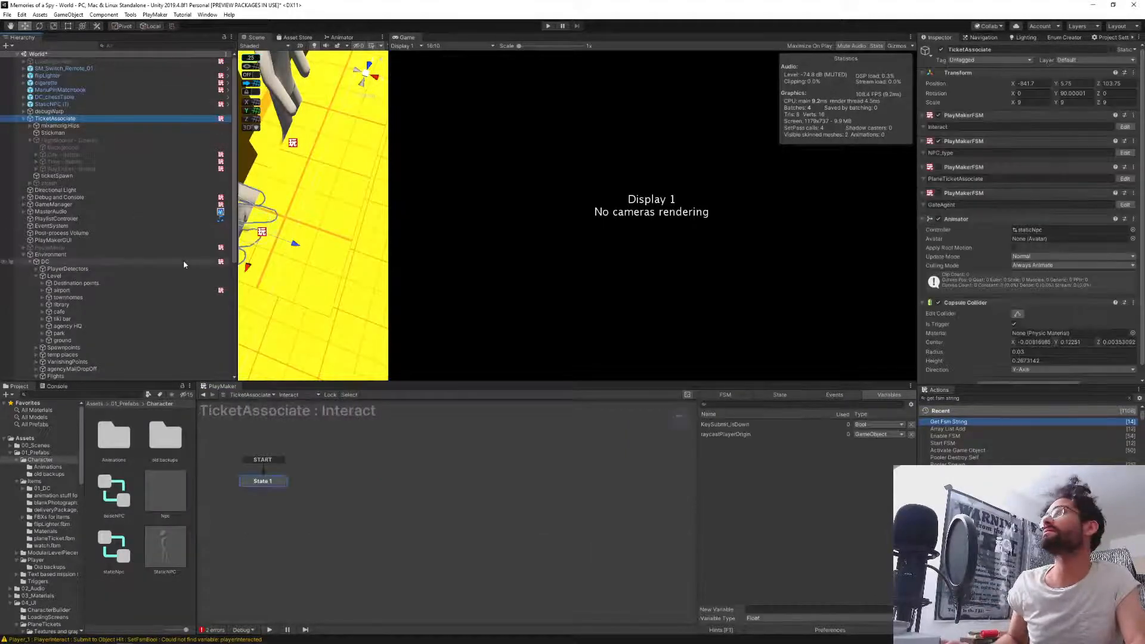
pyautogui.press('Delete')
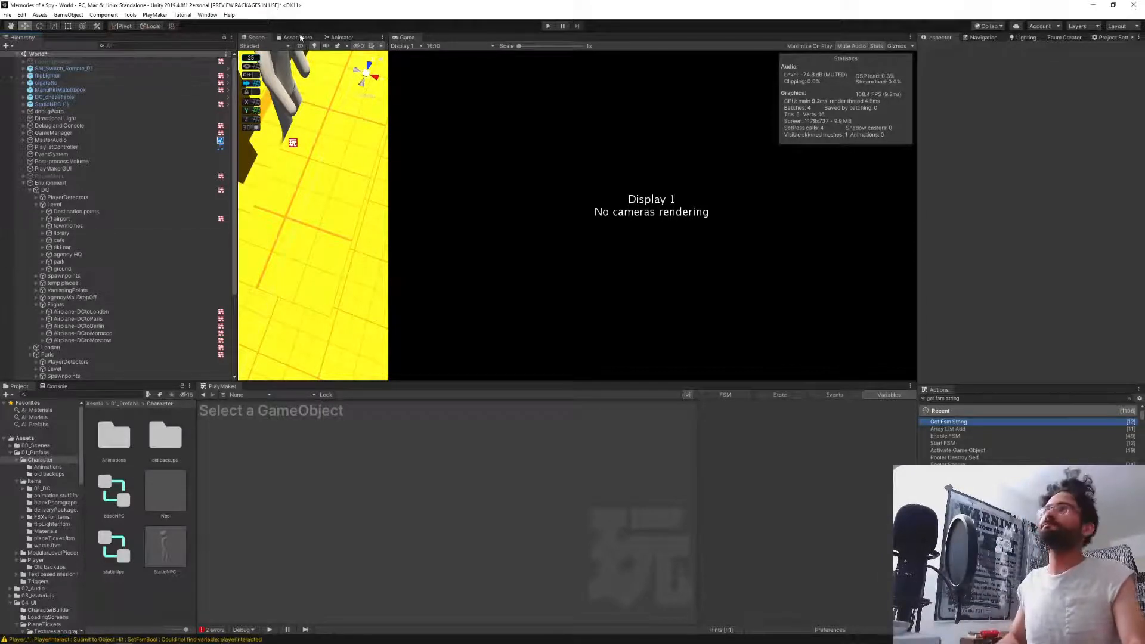
# In the StaticNPC prefab, copy the departureTime variable name from the BuyTicket FSM's Spawn ticket + get variables state.
pyautogui.doubleClick(164, 538)
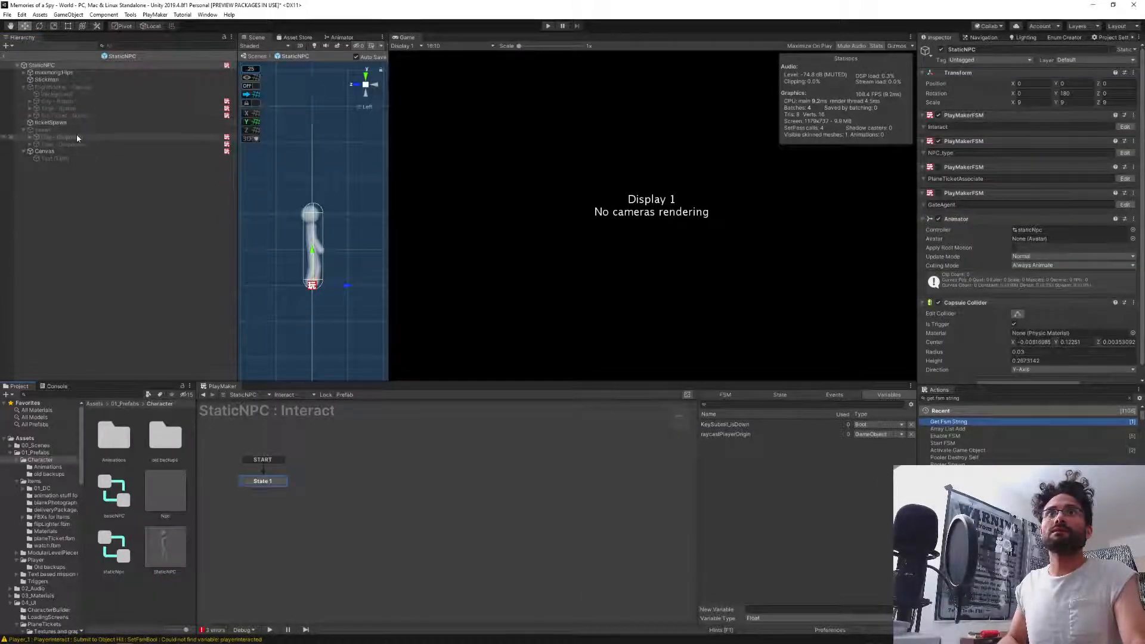
pyautogui.click(65, 115)
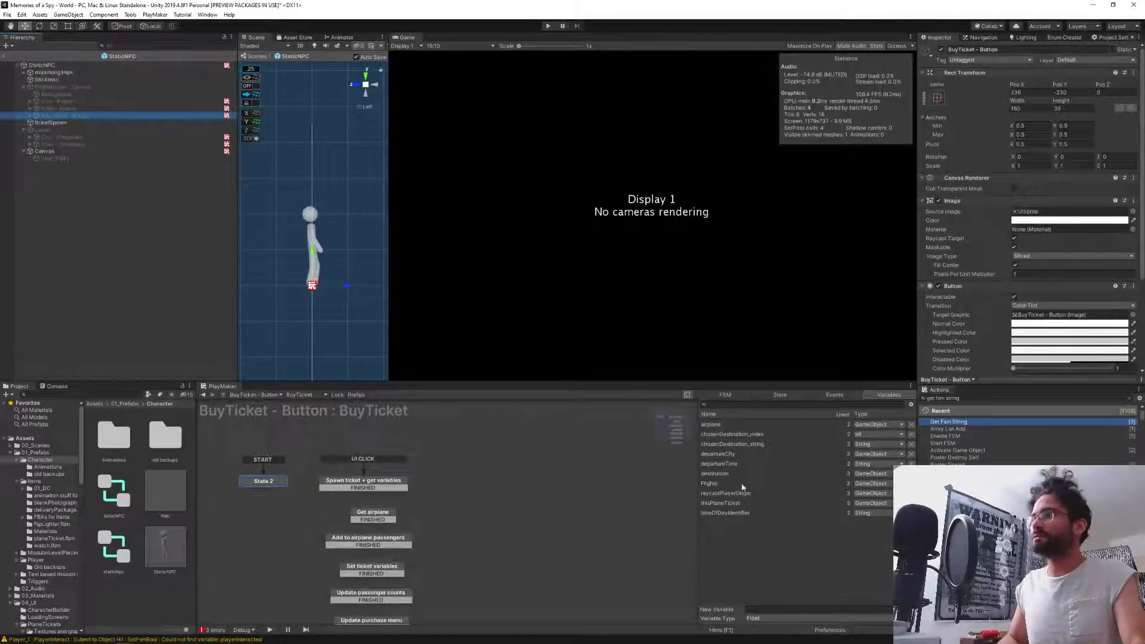
pyautogui.click(715, 465)
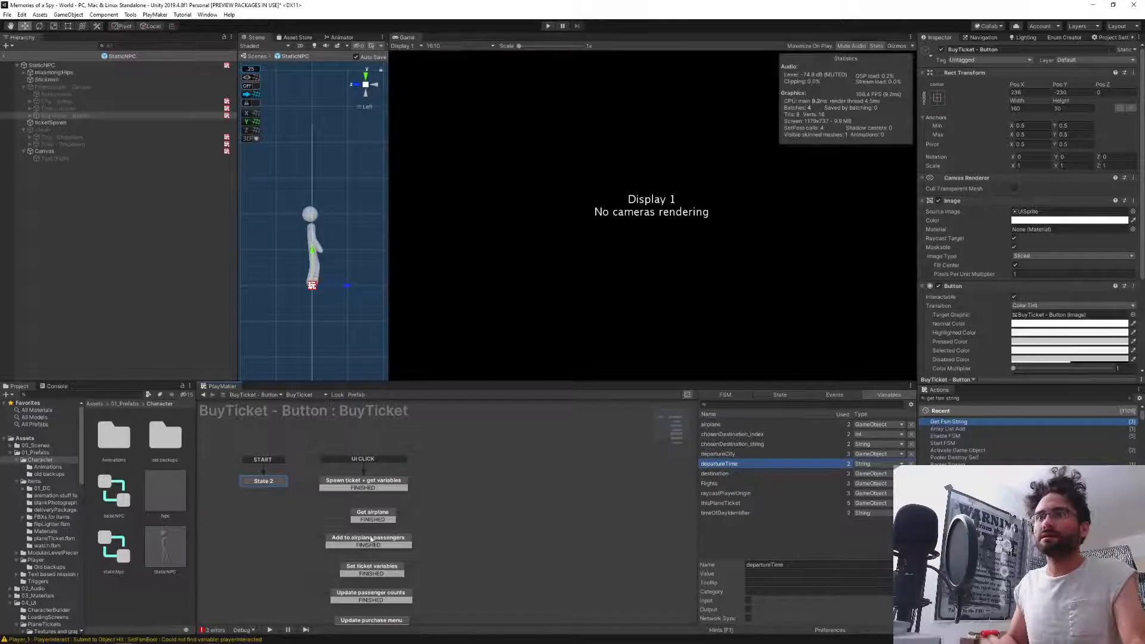
pyautogui.click(340, 483)
pyautogui.scroll(-2, 749, 527)
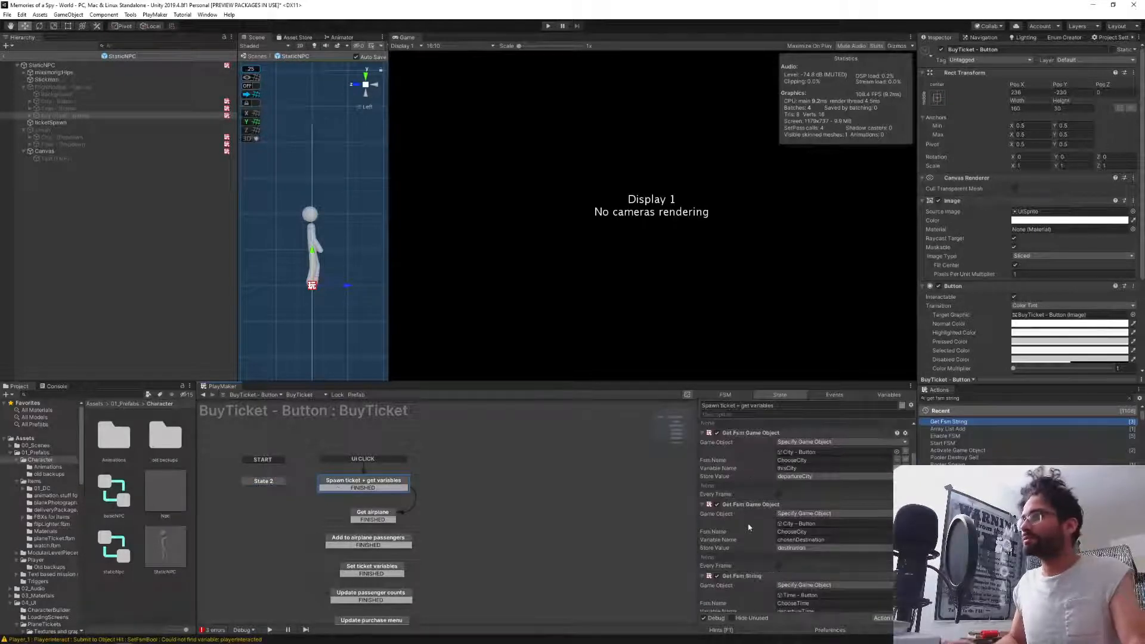
pyautogui.scroll(-3, 748, 522)
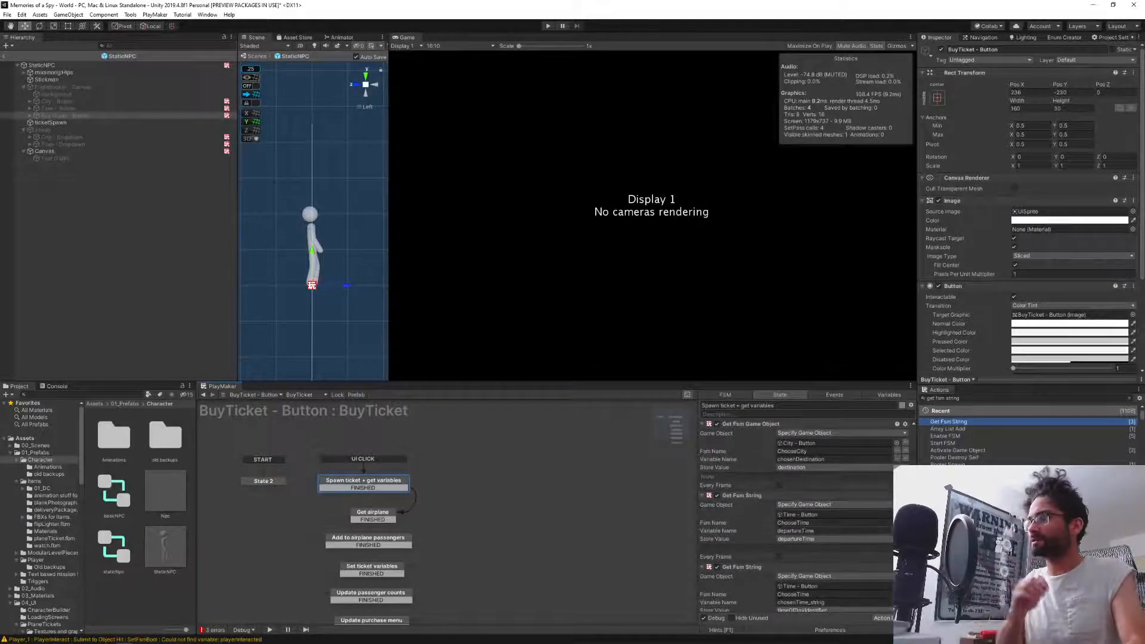
pyautogui.click(805, 531)
pyautogui.hotkey('ctrl', 'c')
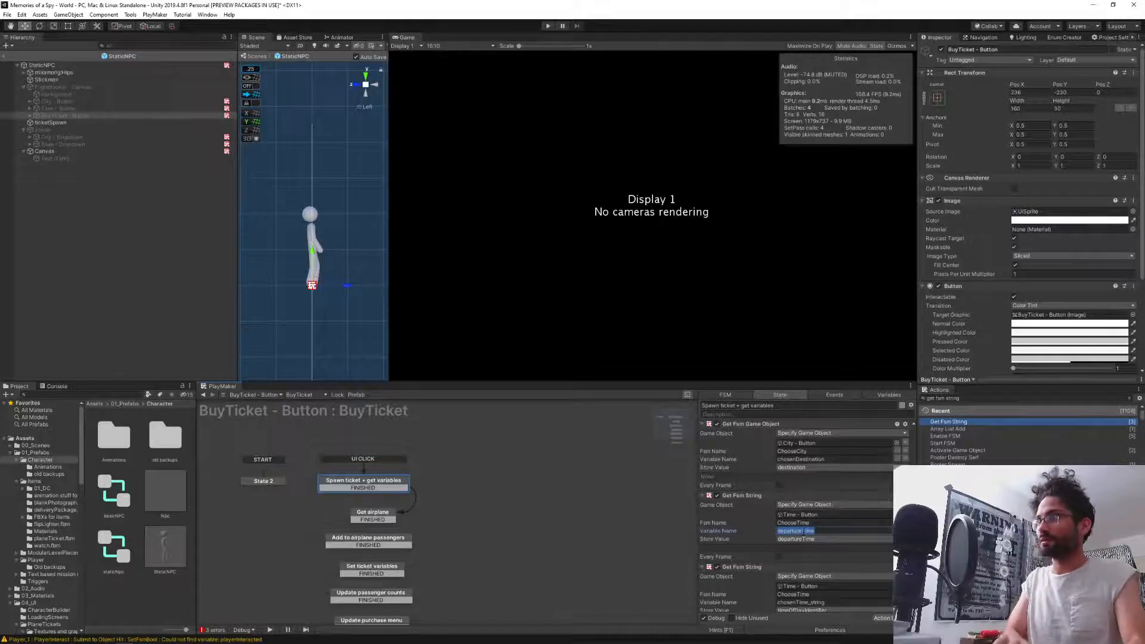
# Add a String variable named departureTime to the ChooseTime FSM of the prefab's Time - Button.
pyautogui.click(56, 109)
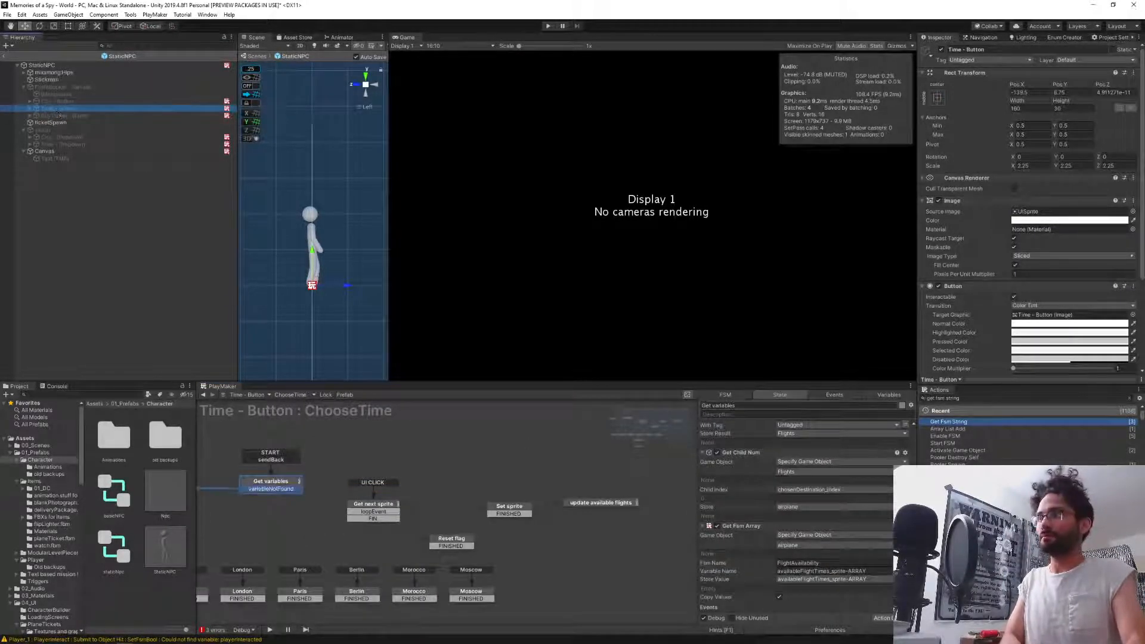
pyautogui.click(889, 395)
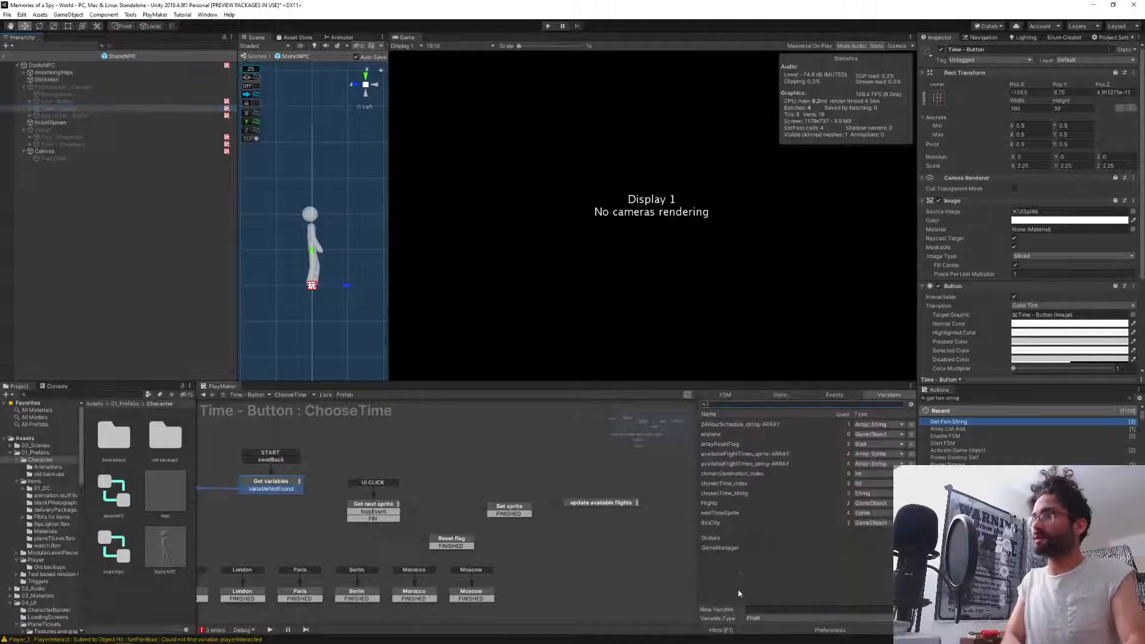
pyautogui.click(756, 618)
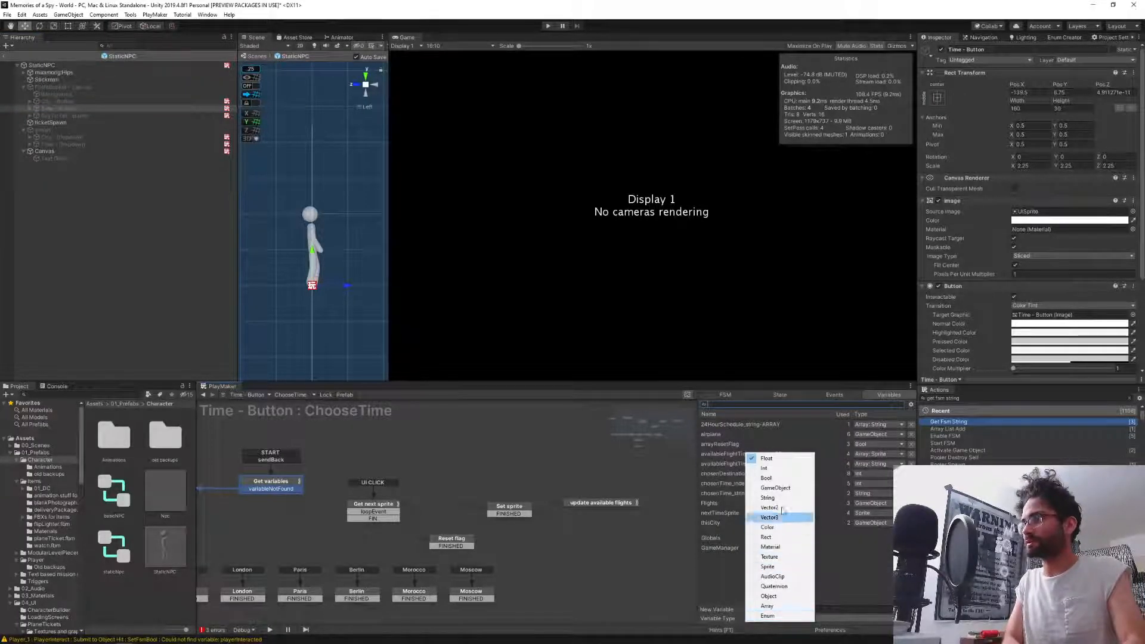
pyautogui.click(768, 498)
pyautogui.click(769, 610)
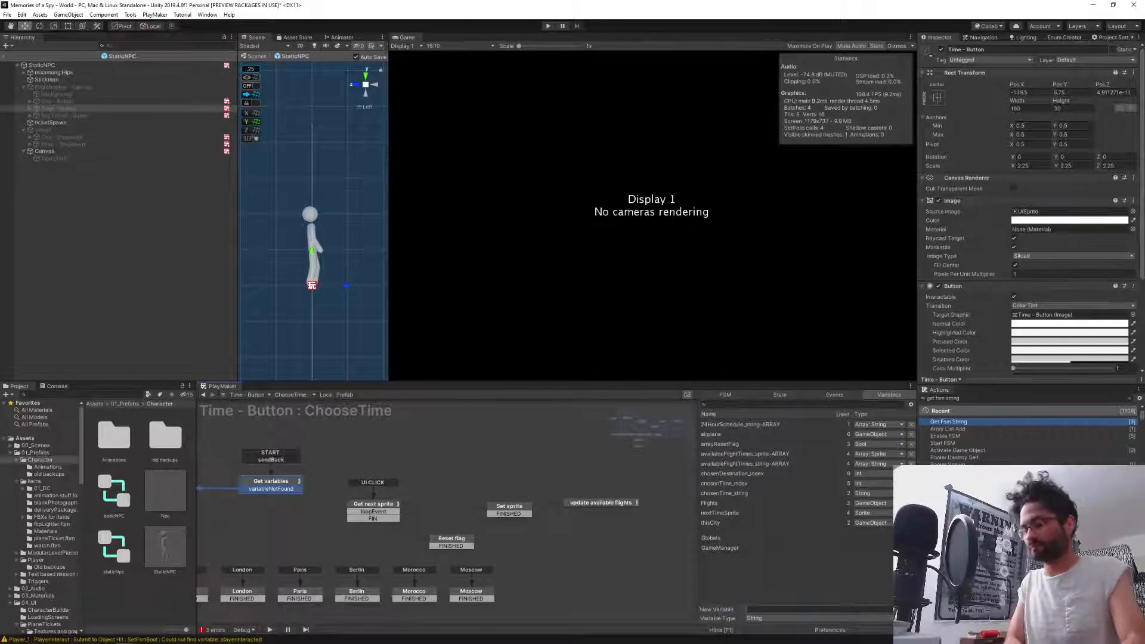
pyautogui.hotkey('ctrl', 'v')
pyautogui.press('Return')
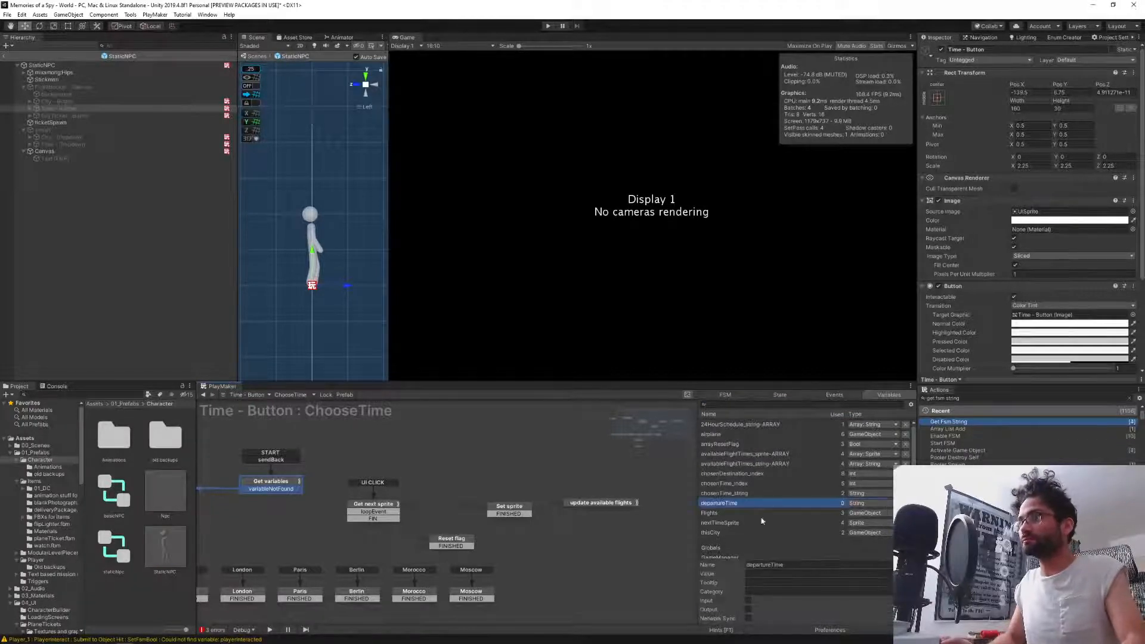
# Enlarge the FSM editing area and add a String array variable named timeOfDay_string-ARRAY to the ChooseTime FSM.
pyautogui.moveTo(400, 452); pyautogui.dragTo(500, 438, button='middle')
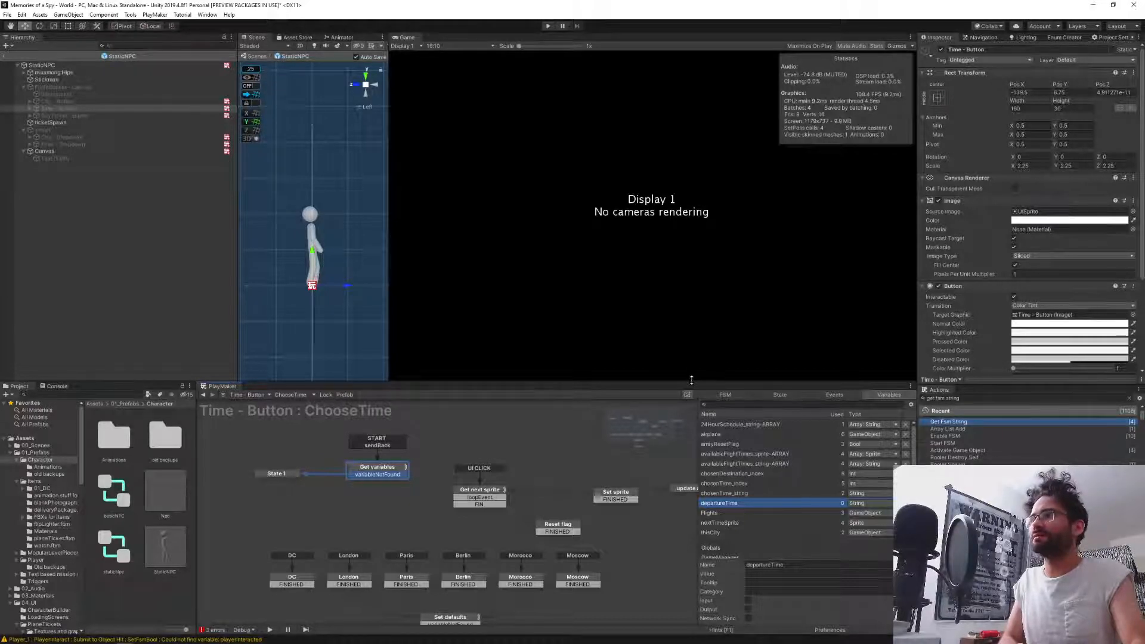
pyautogui.moveTo(691, 383); pyautogui.dragTo(685, 269)
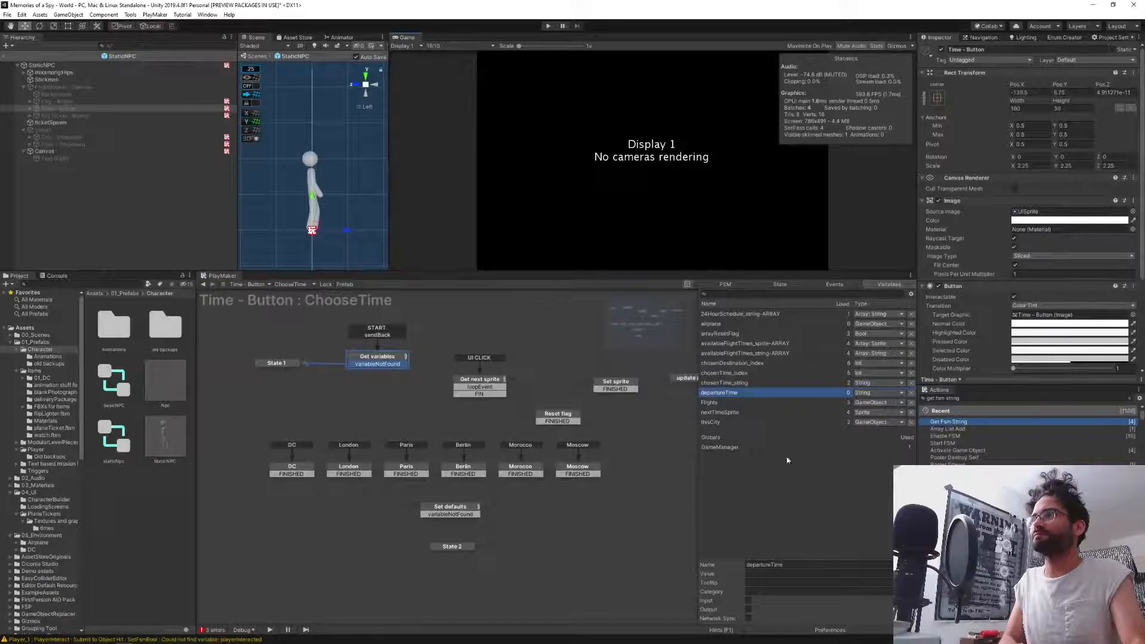
pyautogui.click(792, 490)
pyautogui.click(793, 618)
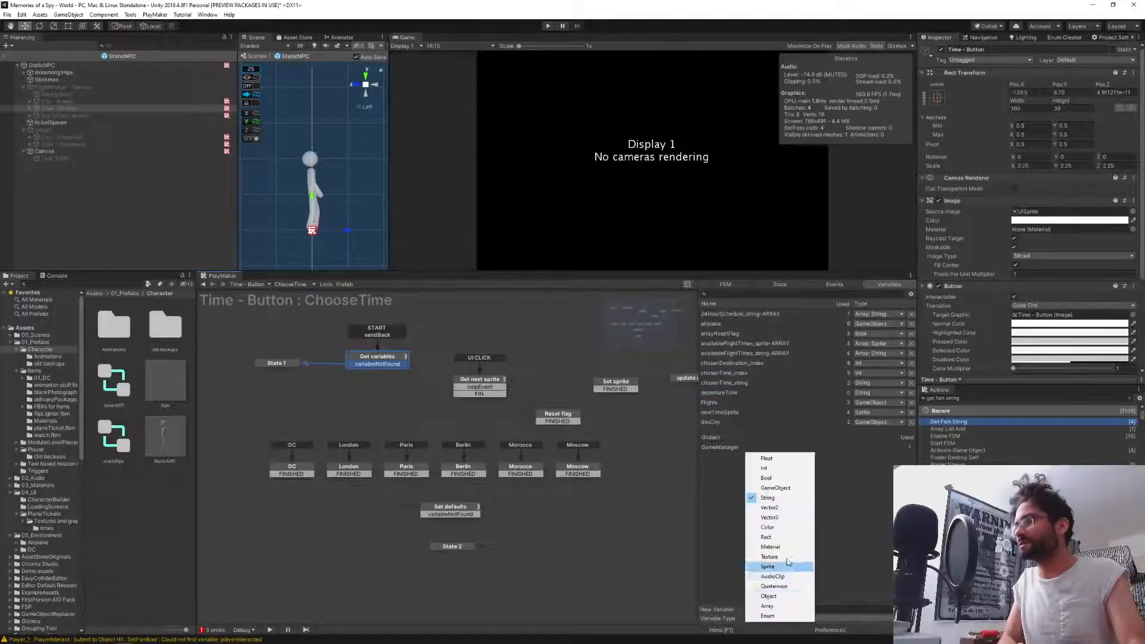
pyautogui.click(792, 605)
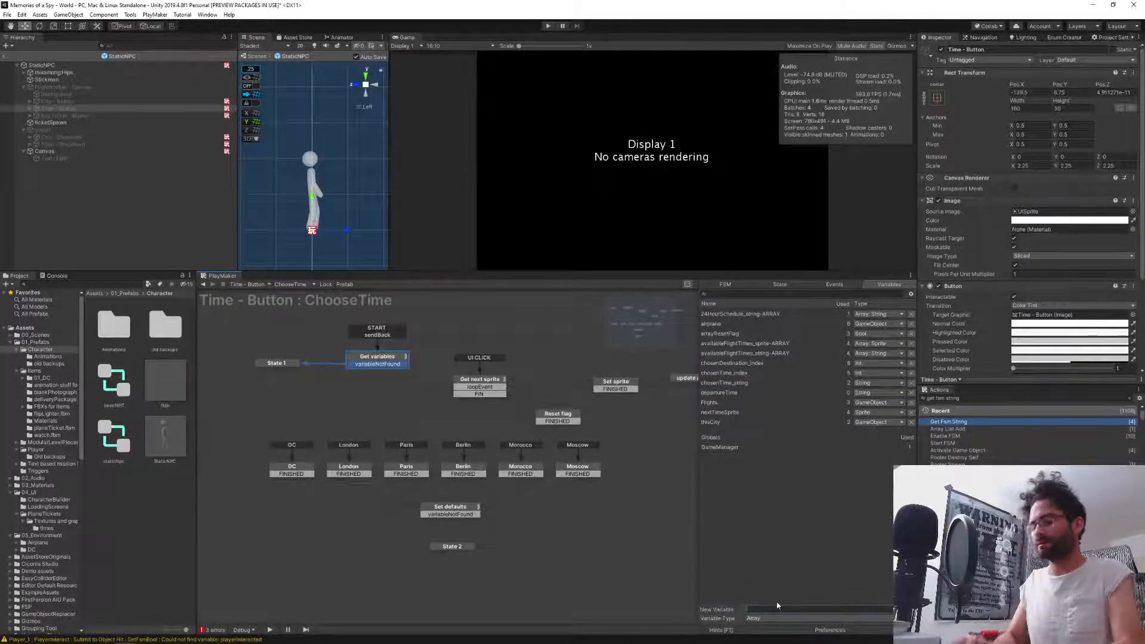
pyautogui.press('BackSpace')
pyautogui.press('BackSpace')
pyautogui.press('BackSpace')
pyautogui.write('imeC')
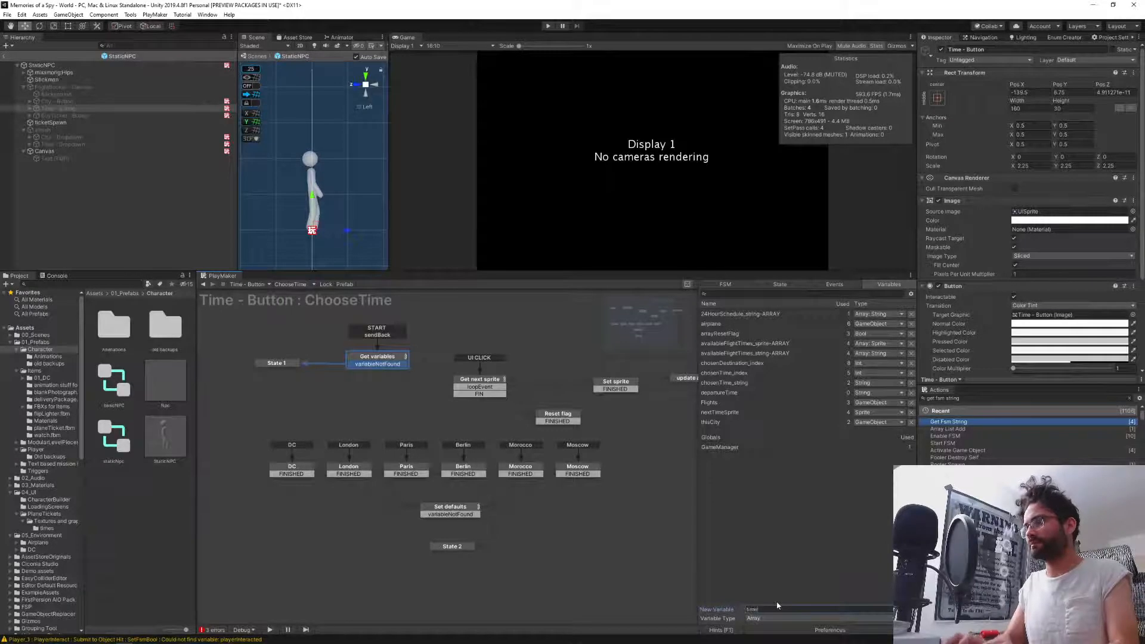
pyautogui.write('fDay_')
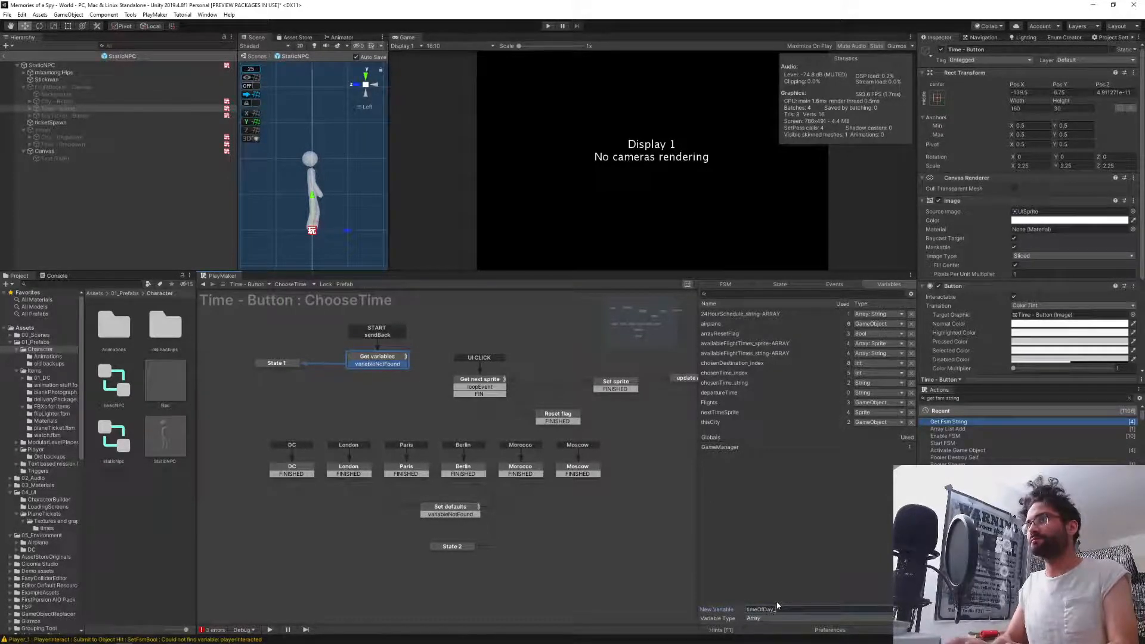
pyautogui.write('string-ARRAY')
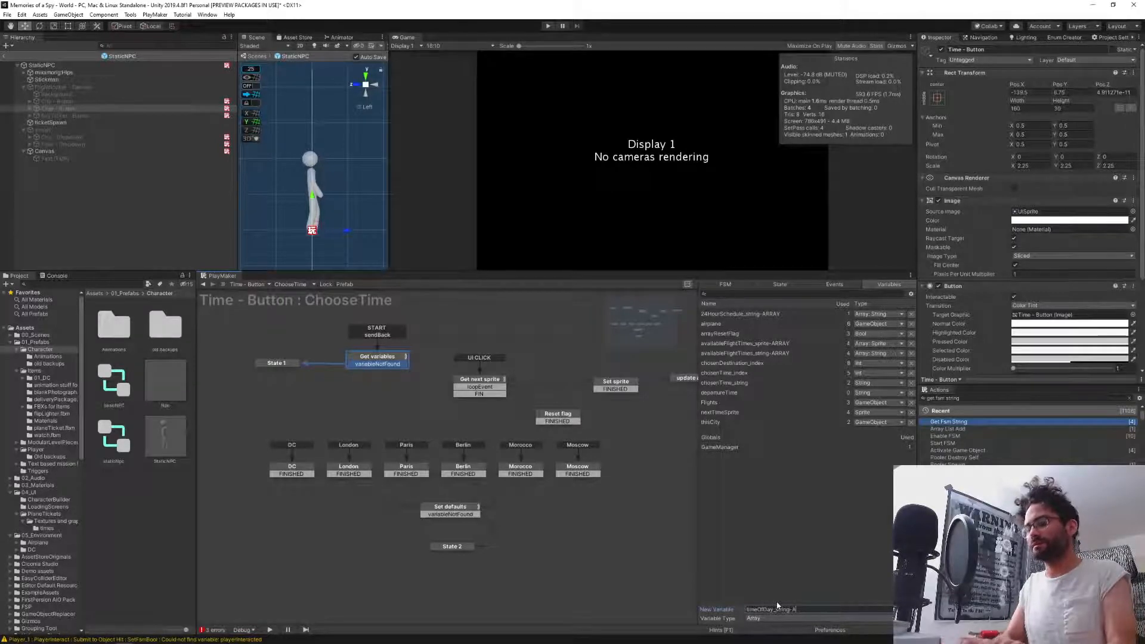
pyautogui.press('Return')
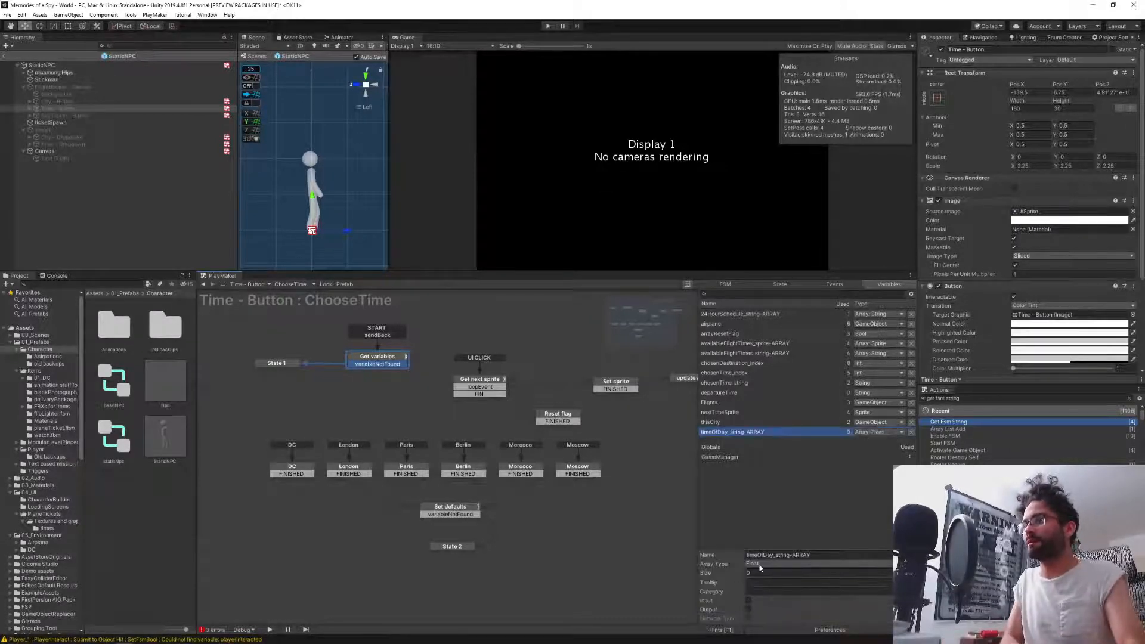
pyautogui.click(766, 564)
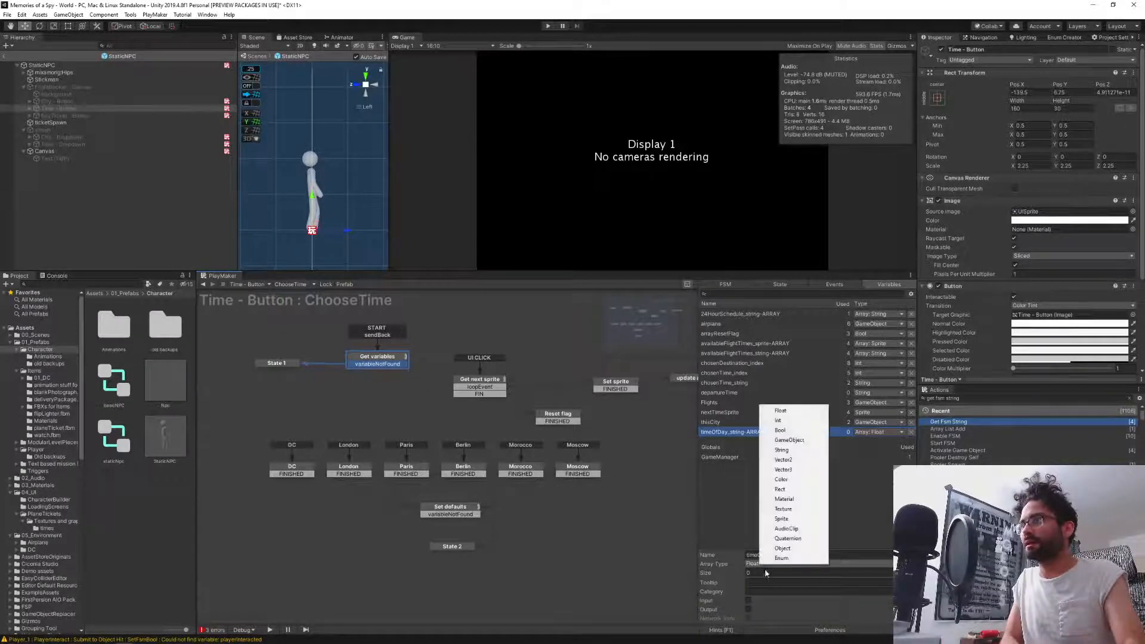
pyautogui.click(809, 452)
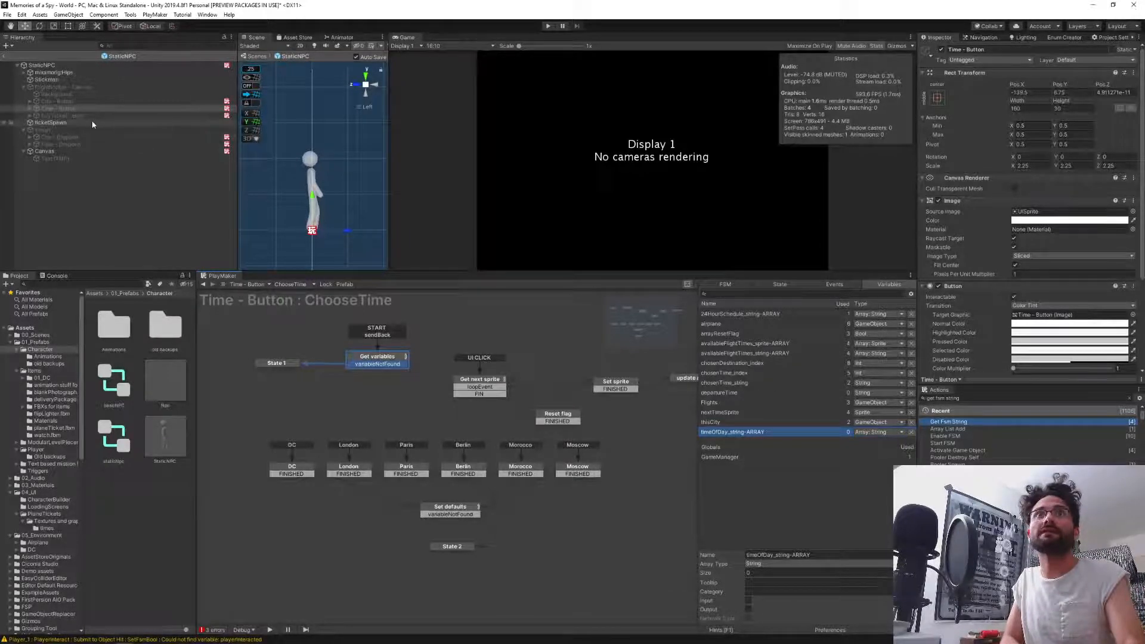
# Review each variable of the BuyTicket FSM on the BuyTicket - Button, from airplane to timeOfDayIdentifier.
pyautogui.click(73, 116)
pyautogui.click(726, 315)
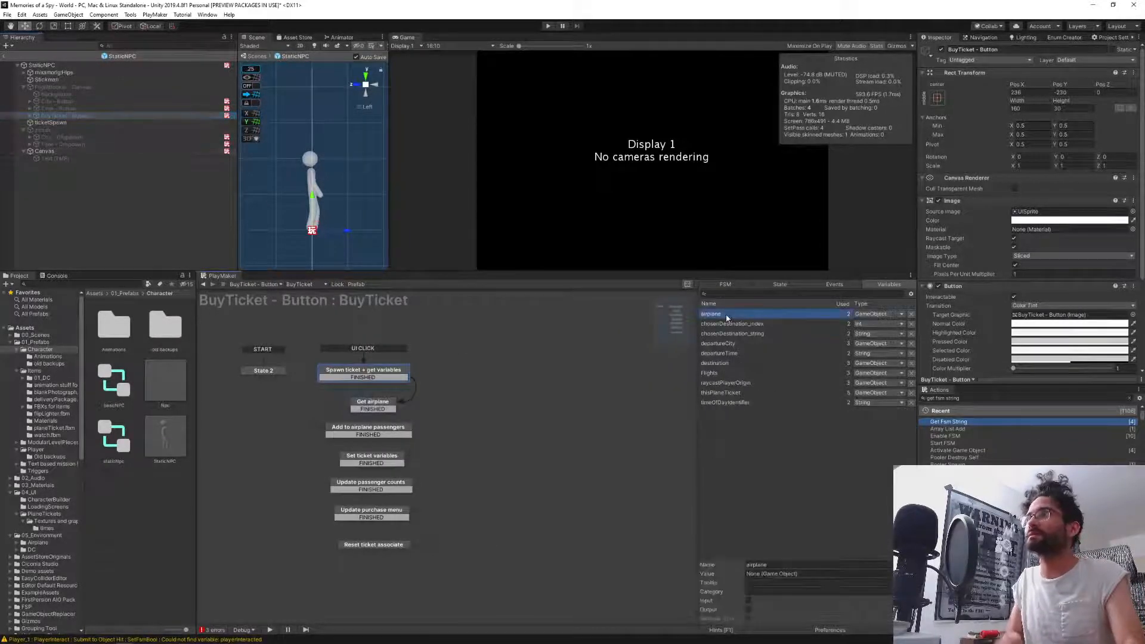
pyautogui.press('Down')
pyautogui.press('Down')
pyautogui.press('Down')
pyautogui.press('Down')
pyautogui.press('Down')
pyautogui.press('Down')
pyautogui.press('Down')
pyautogui.press('Down')
pyautogui.press('Down')
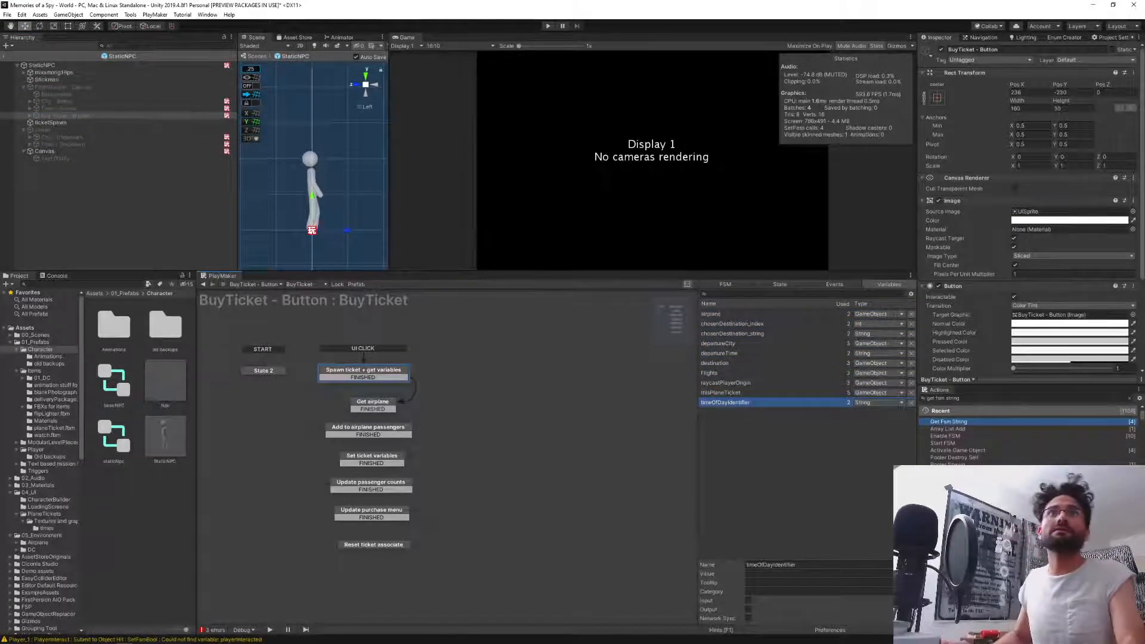
# Return to the World scene and open the NpcPassengers FSM of the DC environment object.
pyautogui.click(5, 57)
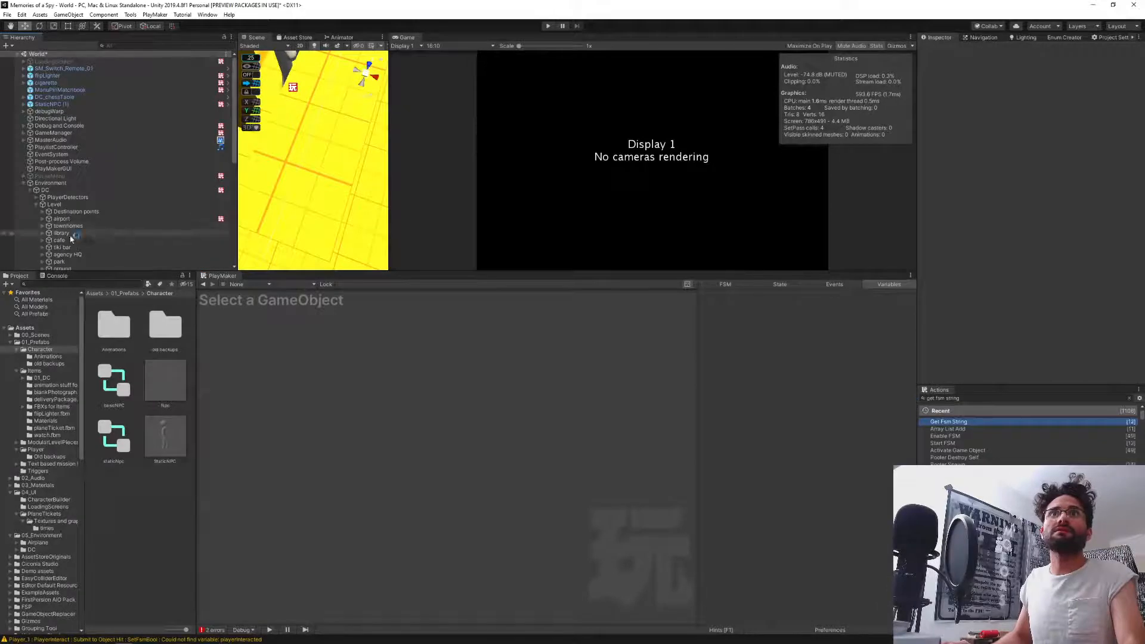
pyautogui.click(52, 191)
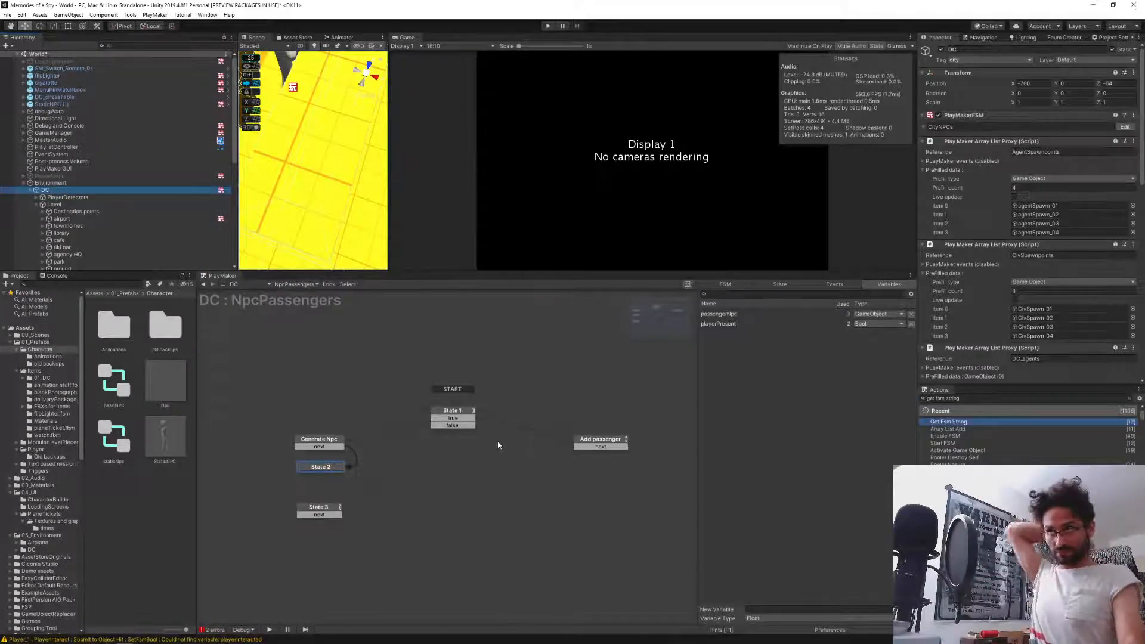
# Switch from the NpcPassengers FSM to the FlightManager FSM of the DC object with its variables shown.
pyautogui.click(836, 285)
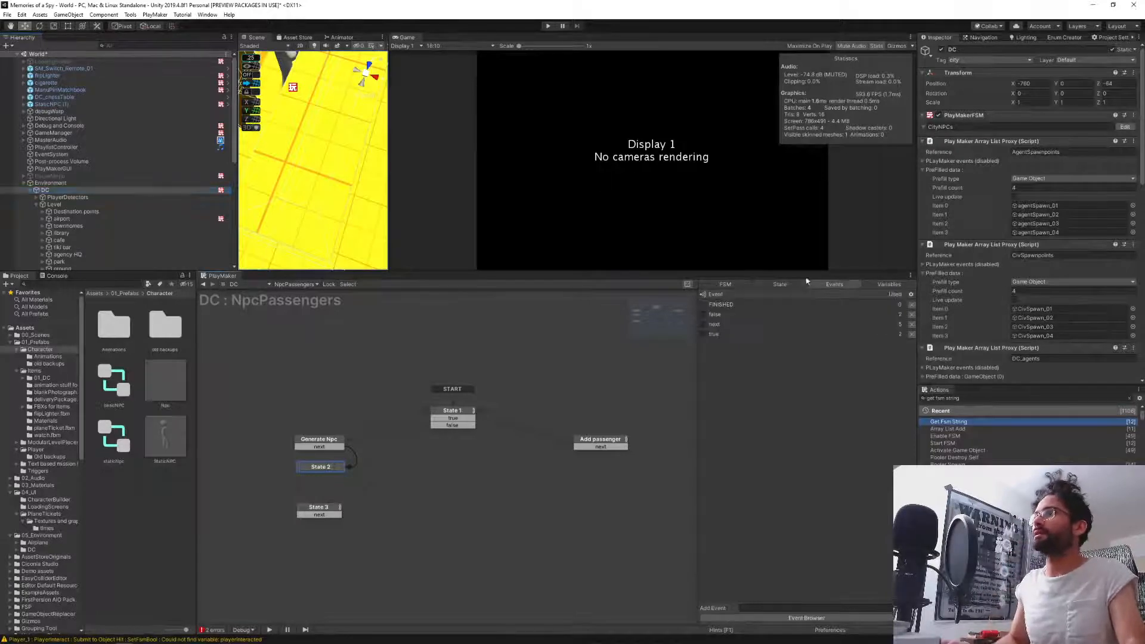
pyautogui.click(887, 285)
pyautogui.click(285, 285)
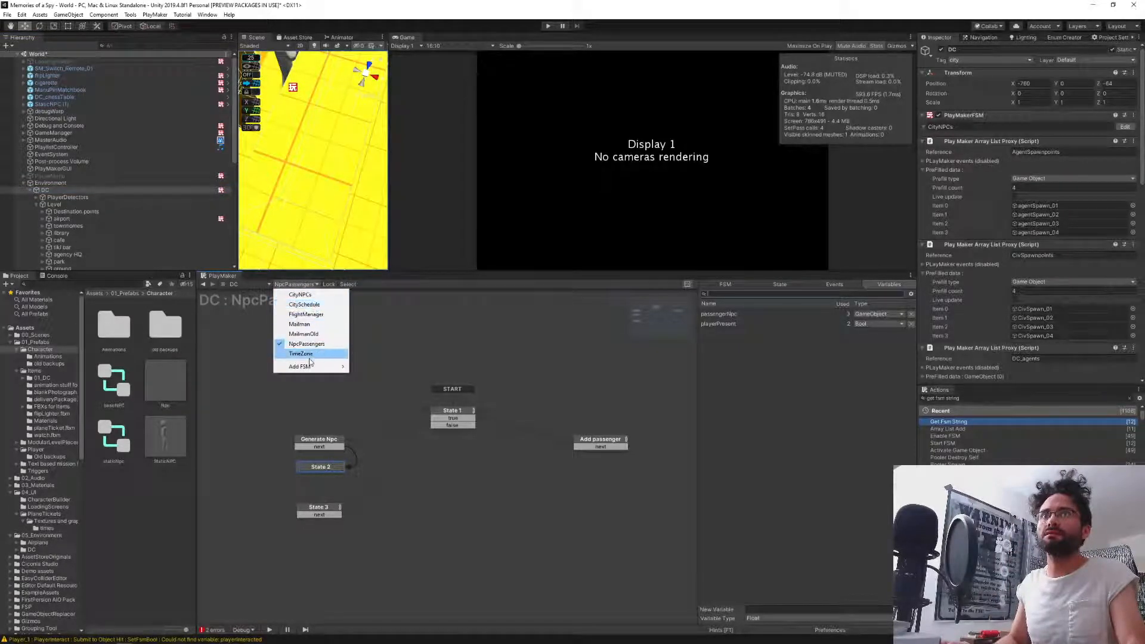
pyautogui.click(306, 315)
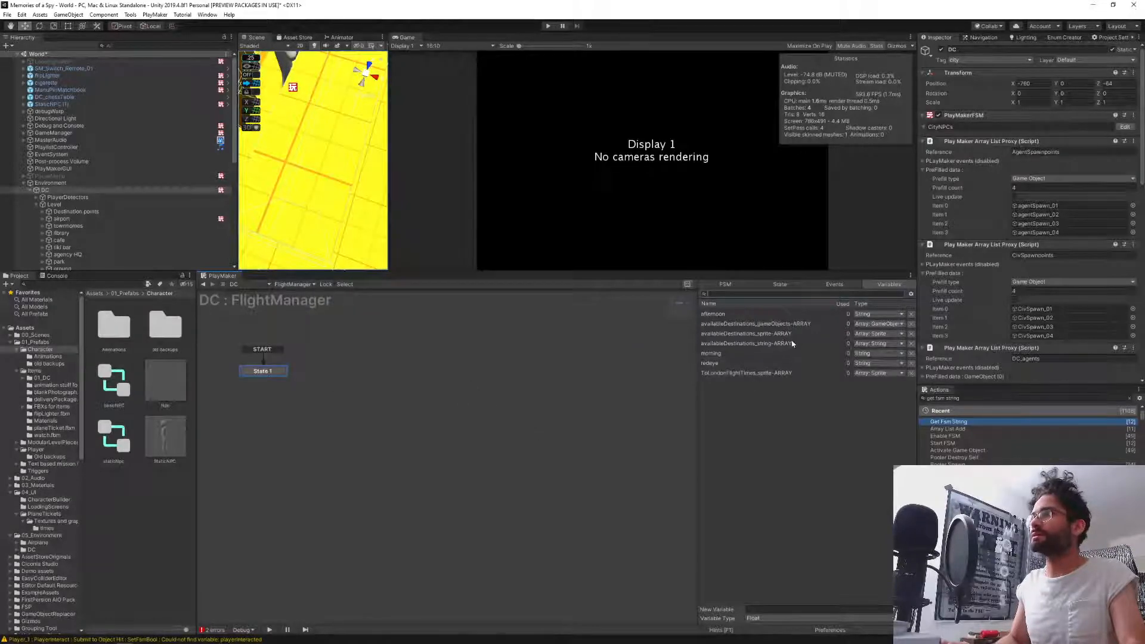
# Examine the FlightManager variables, including the availableDestinations arrays and the afternoon, morning and redeye strings.
pyautogui.click(784, 344)
pyautogui.press('Up')
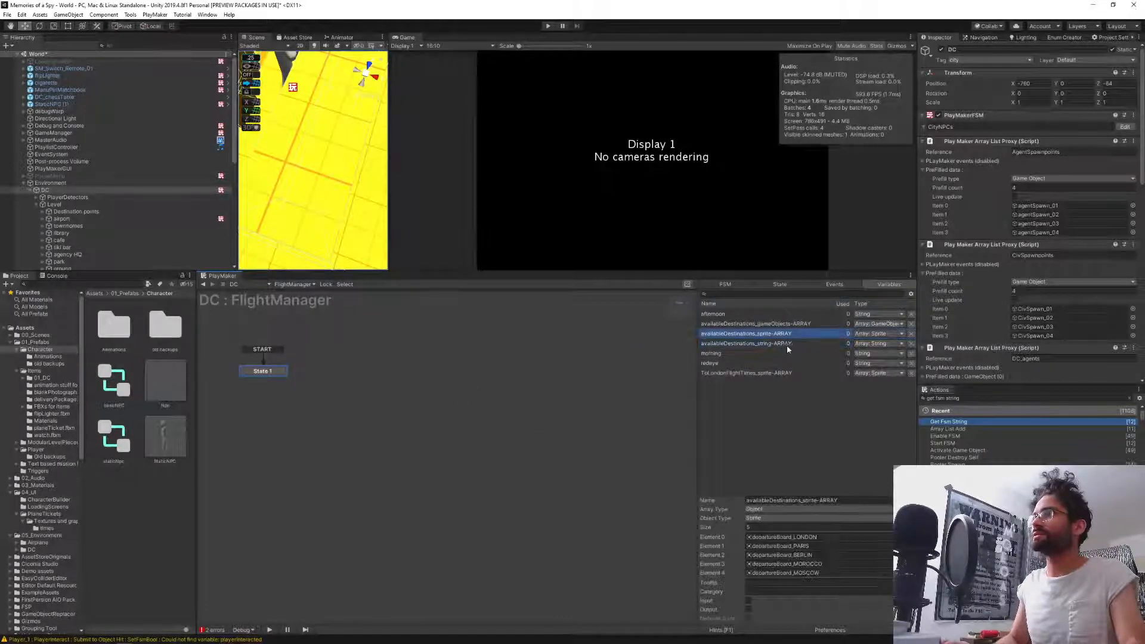
pyautogui.press('Down')
pyautogui.press('Down')
pyautogui.press('Down')
pyautogui.press('Up')
pyautogui.press('Up')
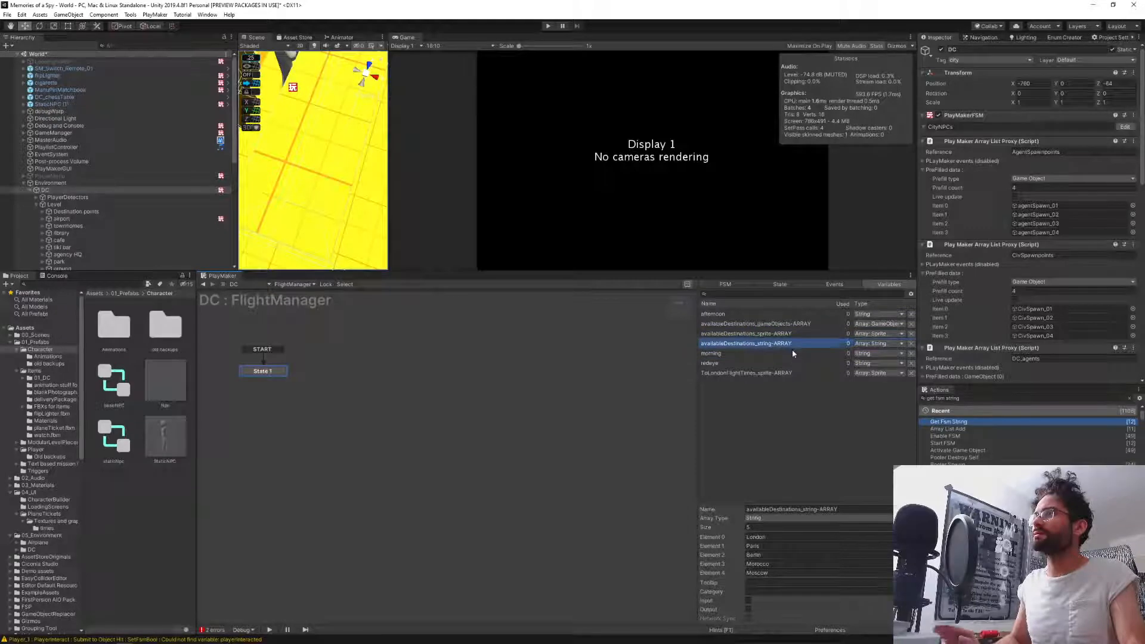
pyautogui.press('Up')
pyautogui.press('Up')
pyautogui.press('Up')
pyautogui.press('Down')
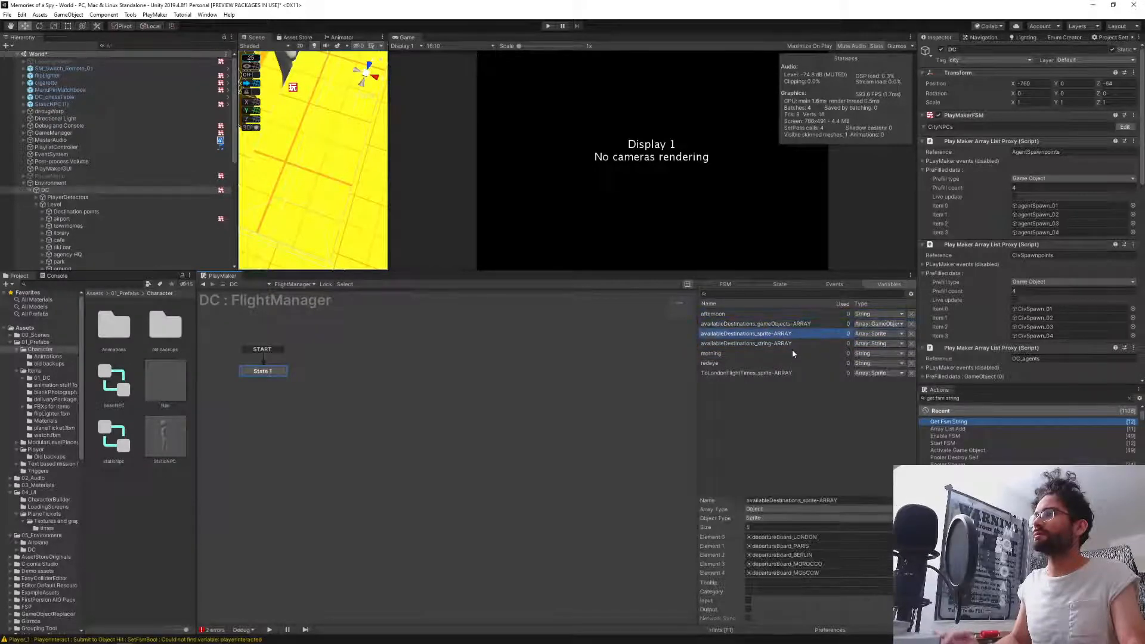
pyautogui.press('Up')
pyautogui.press('Down')
pyautogui.press('Up')
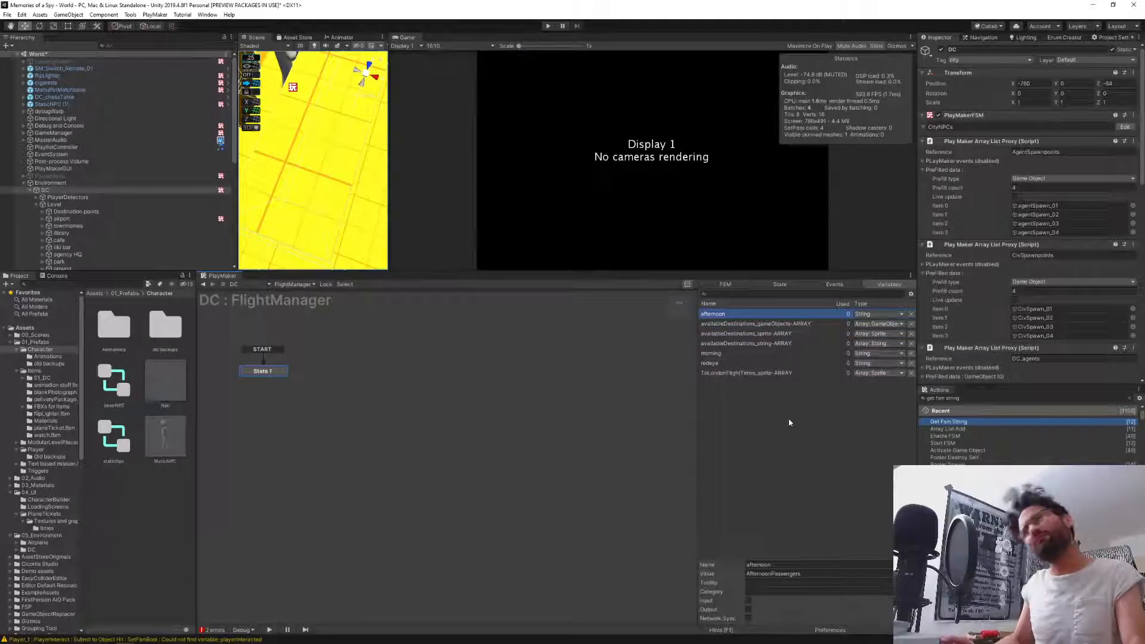
pyautogui.press('Down')
pyautogui.press('Down')
pyautogui.press('Down')
pyautogui.press('Down')
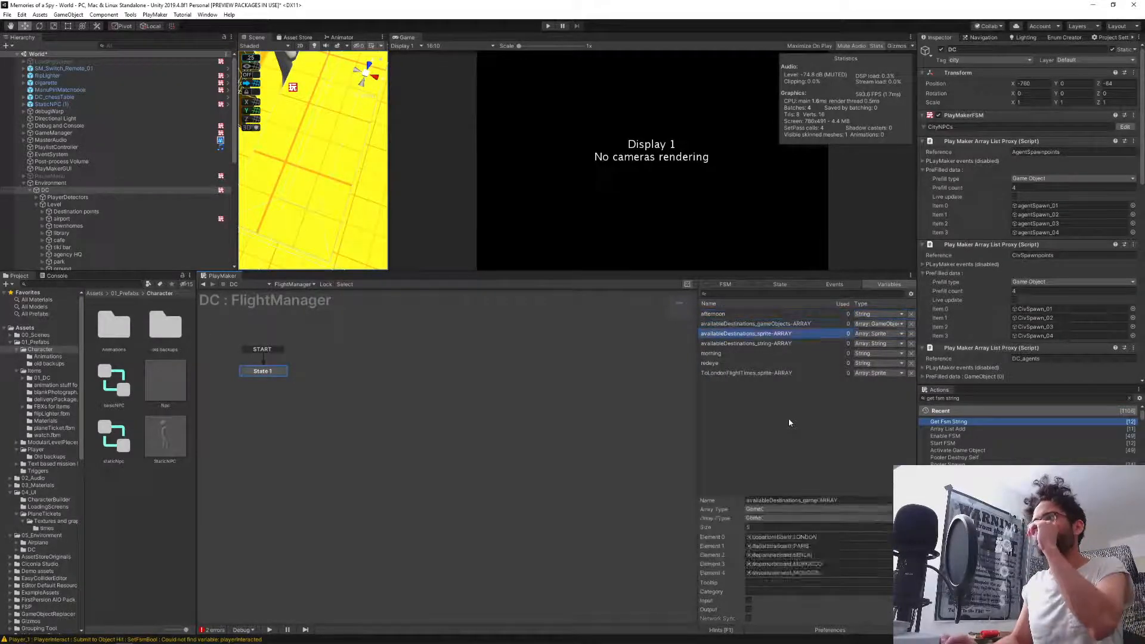
pyautogui.press('Down')
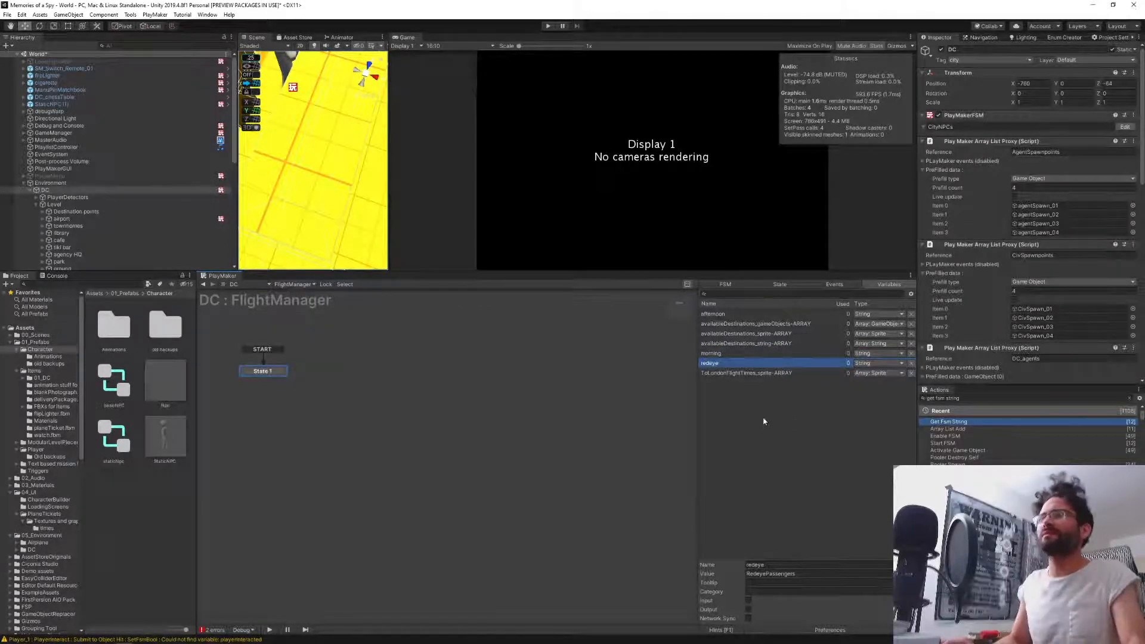
pyautogui.click(789, 287)
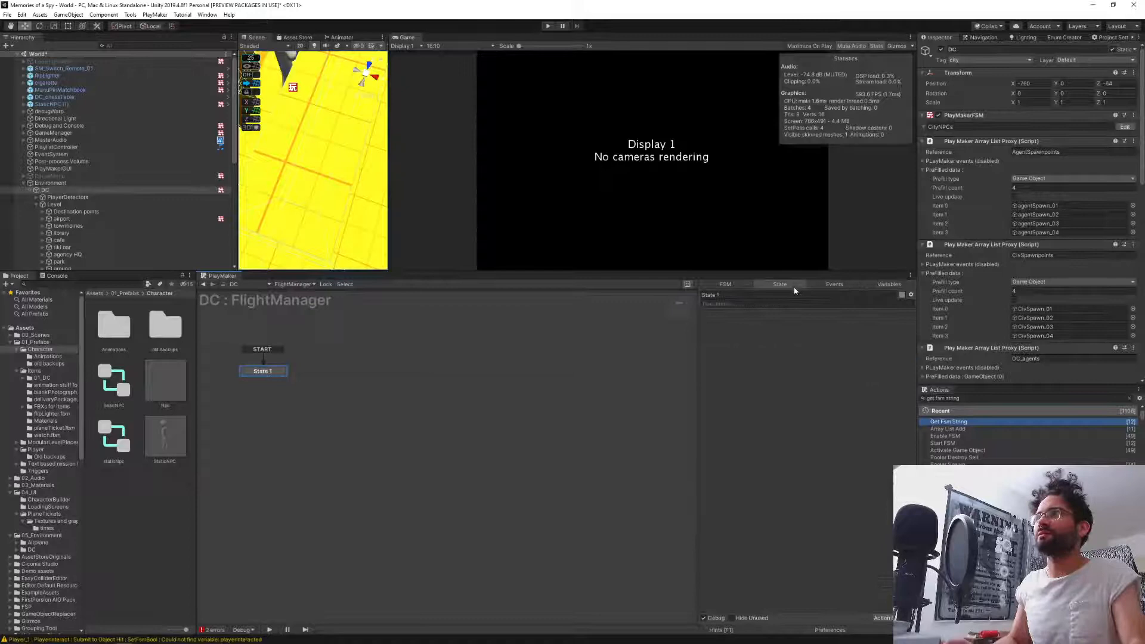
pyautogui.click(873, 286)
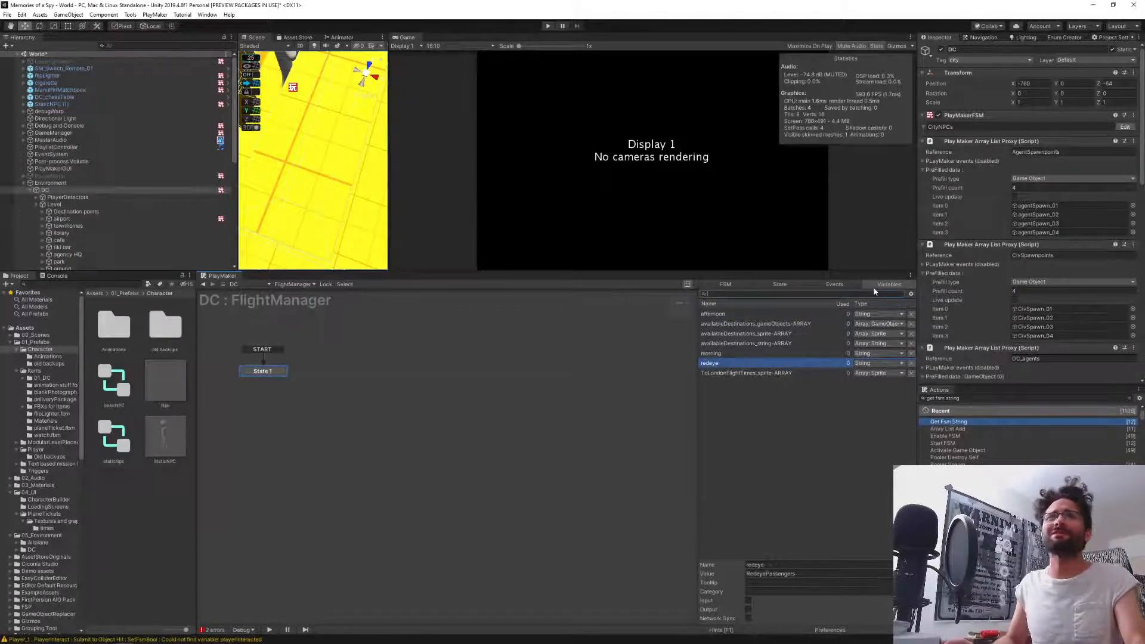
# Collapse DC's Level group and open the FlightAvailability FSM of Airplane-DCtoLondon under Flights.
pyautogui.click(41, 217)
pyautogui.click(42, 218)
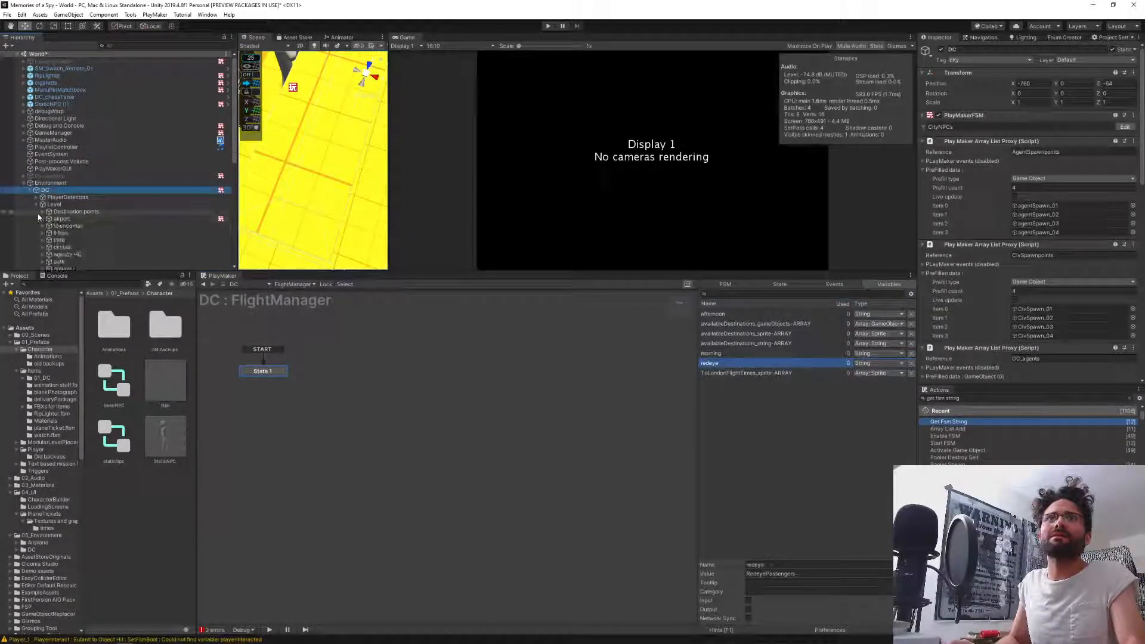
pyautogui.click(37, 204)
pyautogui.click(79, 247)
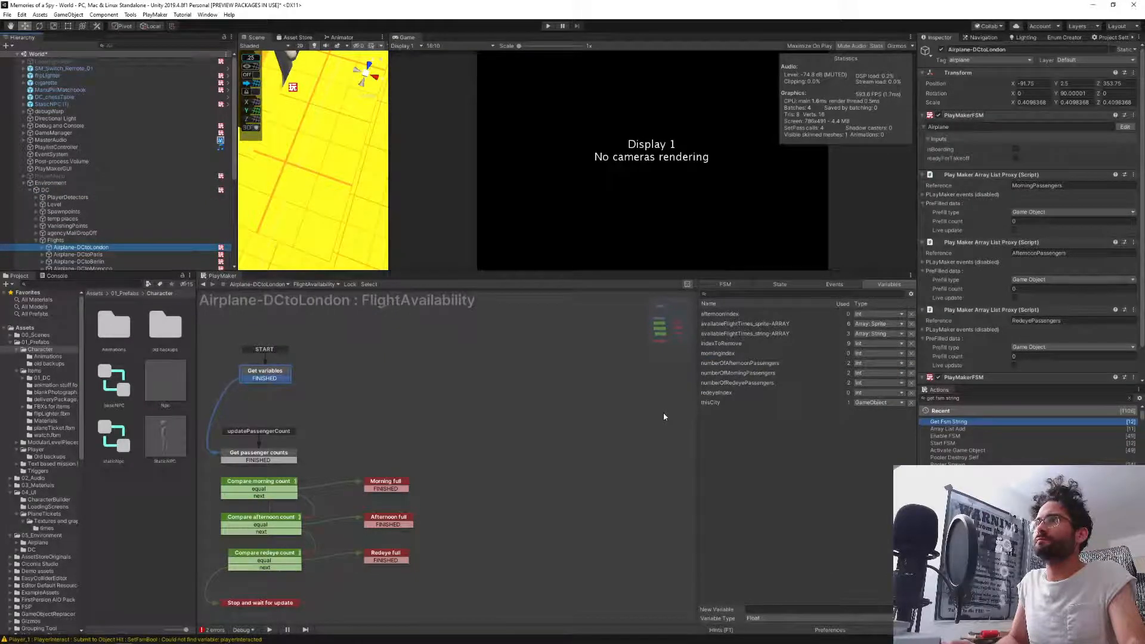
pyautogui.moveTo(396, 409); pyautogui.dragTo(501, 378, button='middle')
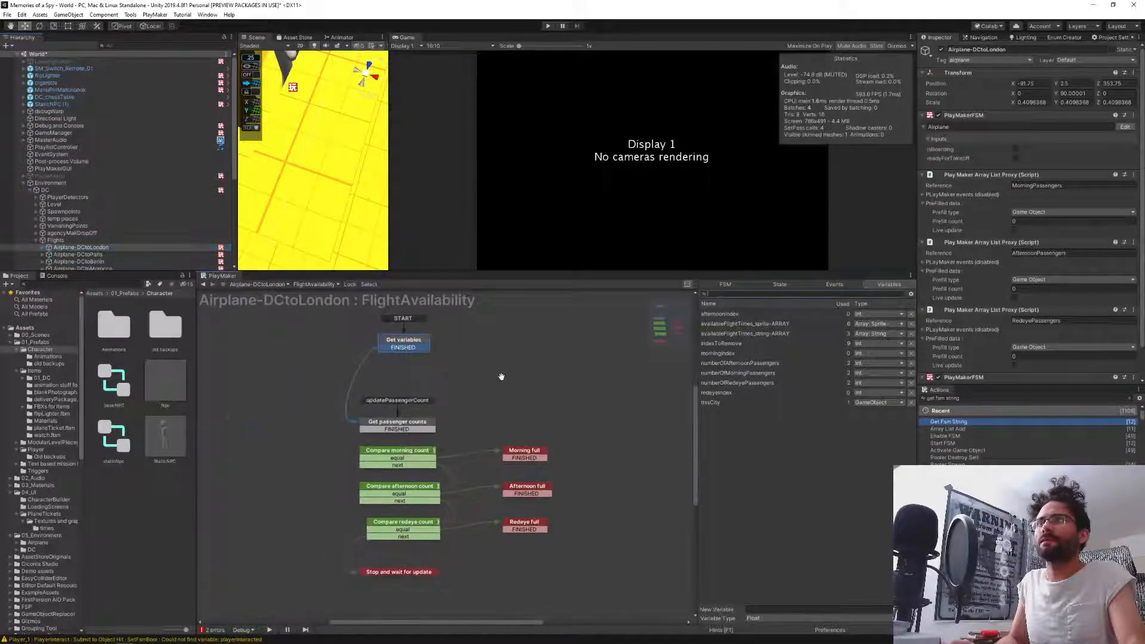
pyautogui.click(315, 284)
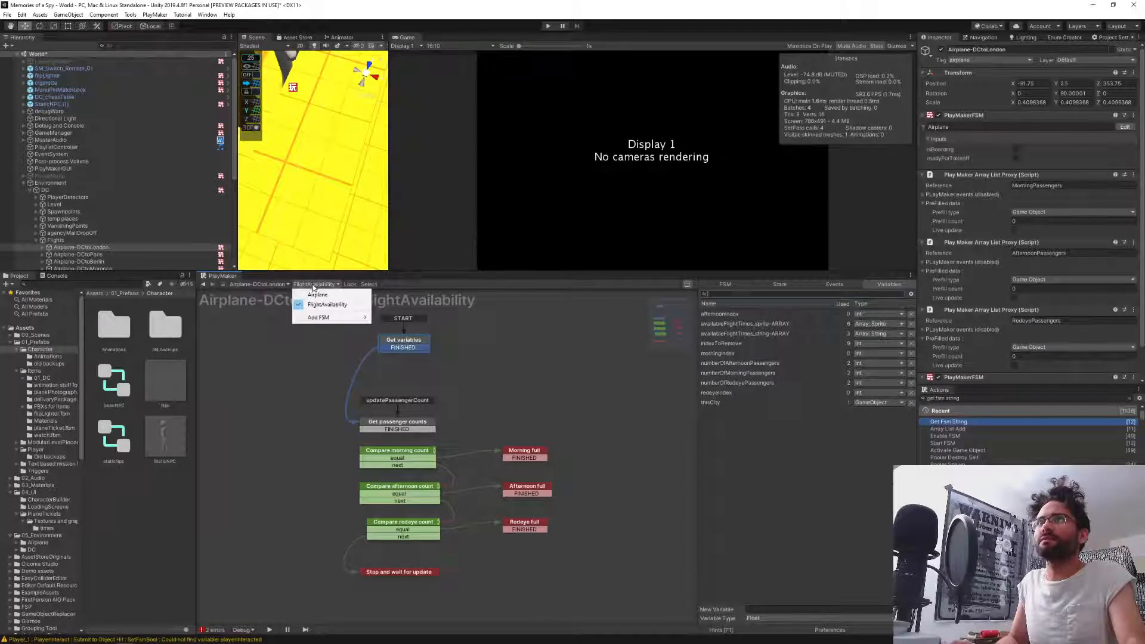
pyautogui.click(761, 458)
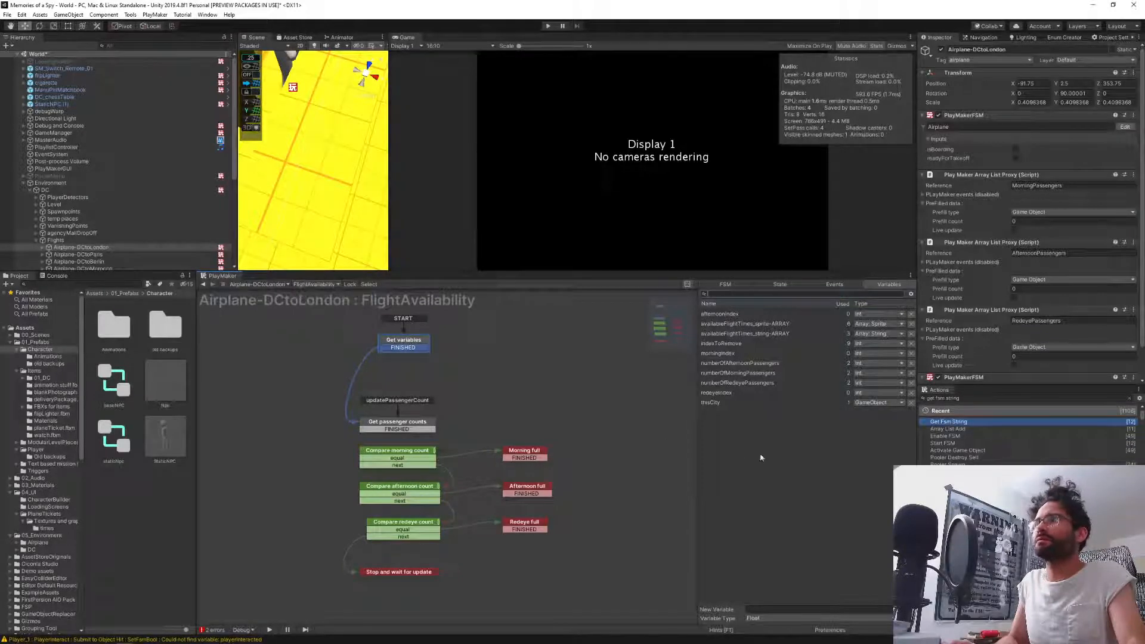
# Inspect the availableFlightTimes sprite and string arrays and go to the Redeye full state that uses the string array.
pyautogui.click(745, 324)
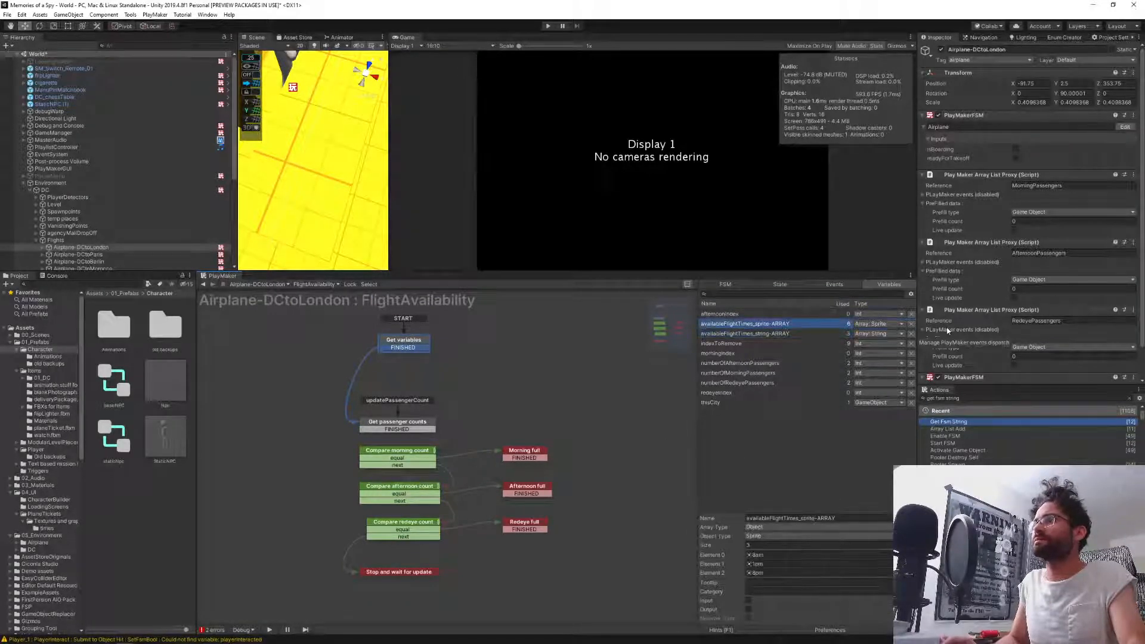
pyautogui.press('Down')
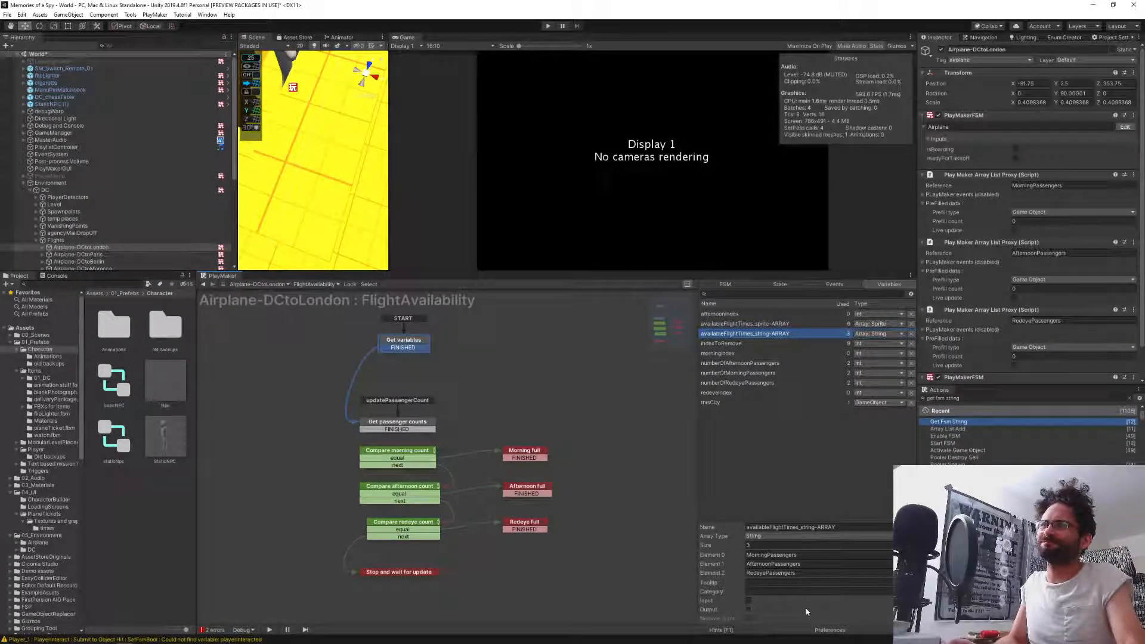
pyautogui.rightClick(753, 337)
pyautogui.click(775, 338)
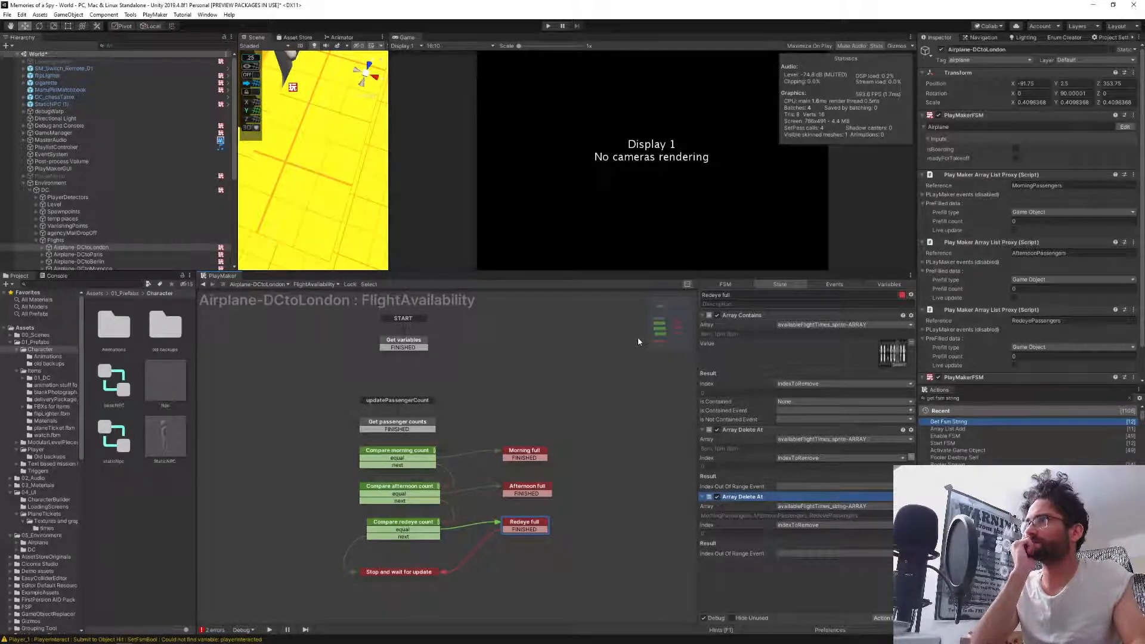
# Examine the Compare redeye count, Get passenger counts and Get variables states and recheck the availableFlightTimes_string-ARRAY variable.
pyautogui.click(408, 529)
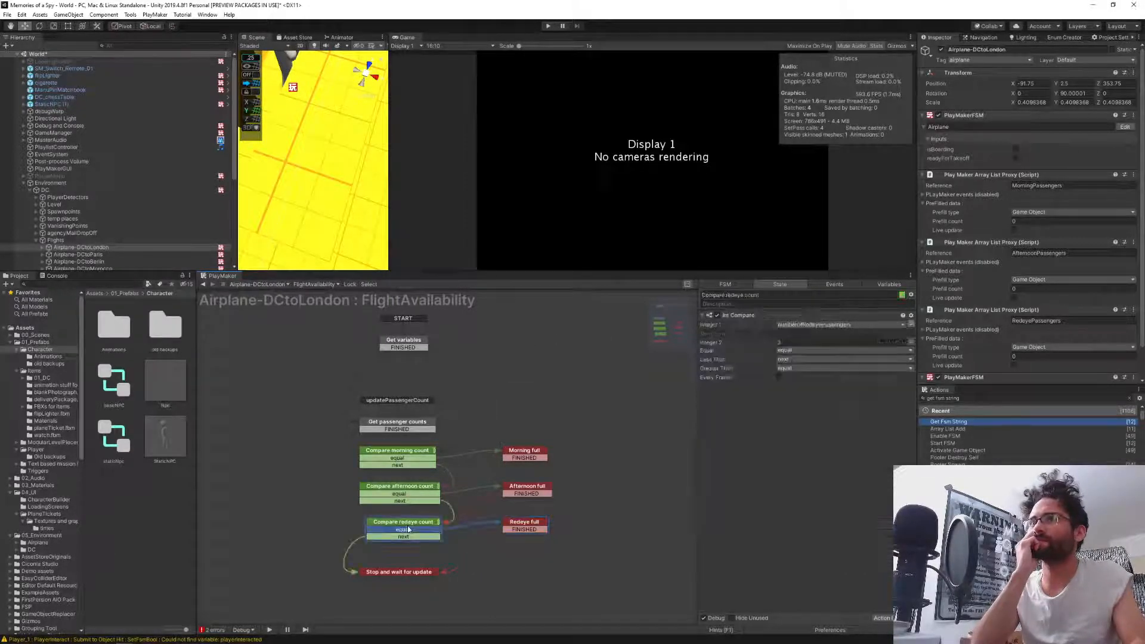
pyautogui.click(391, 423)
pyautogui.click(397, 341)
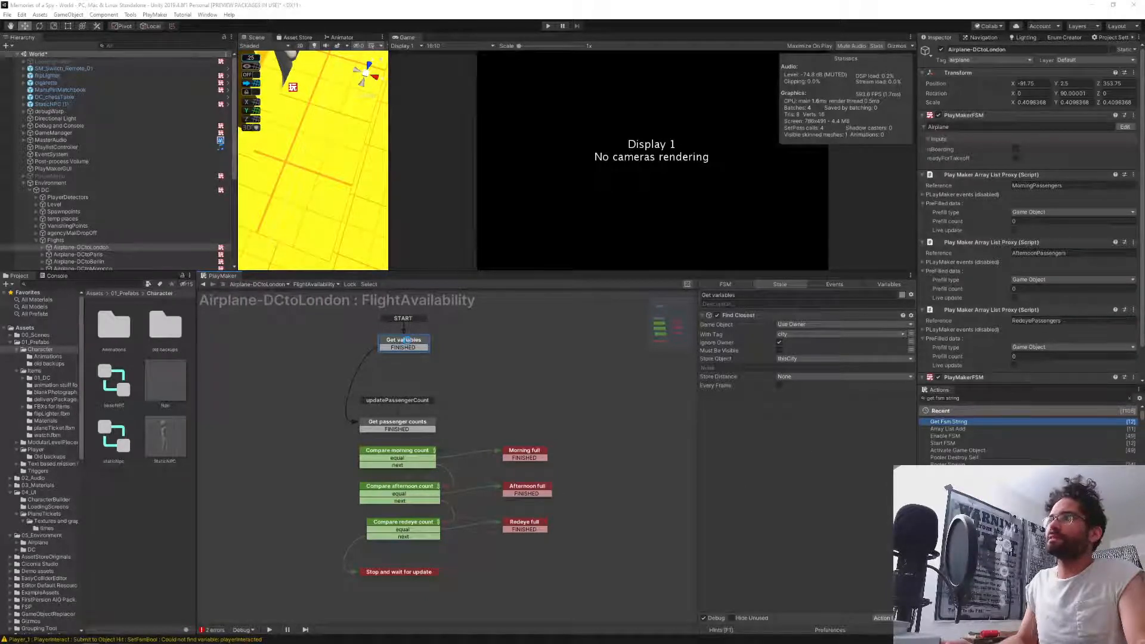
pyautogui.click(408, 344)
pyautogui.hotkey('ctrl', 'z')
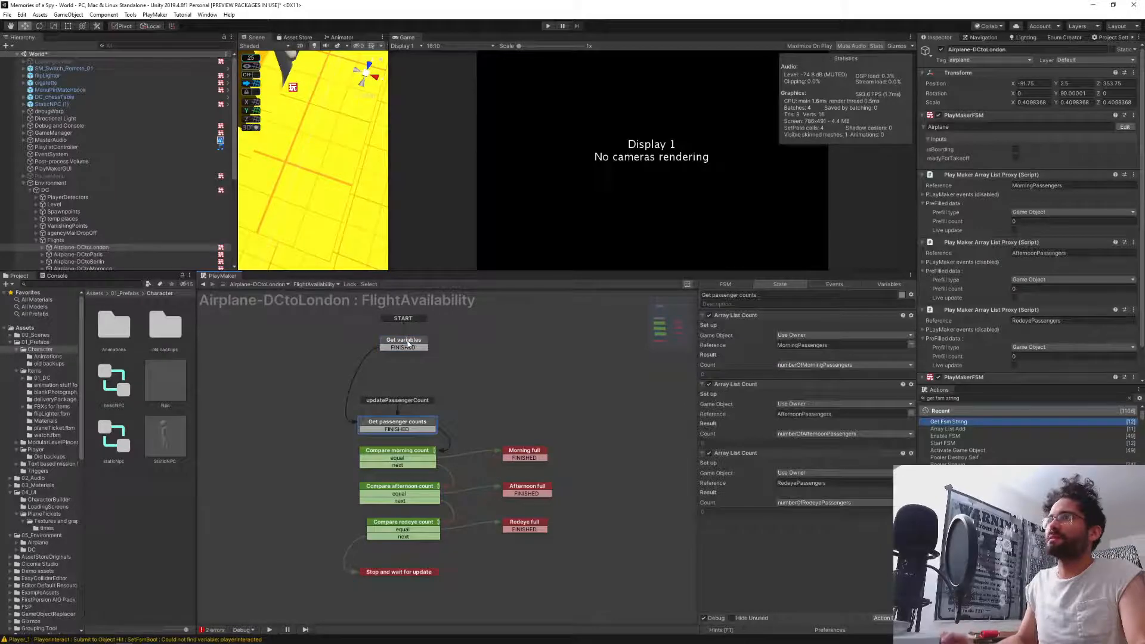
pyautogui.click(408, 344)
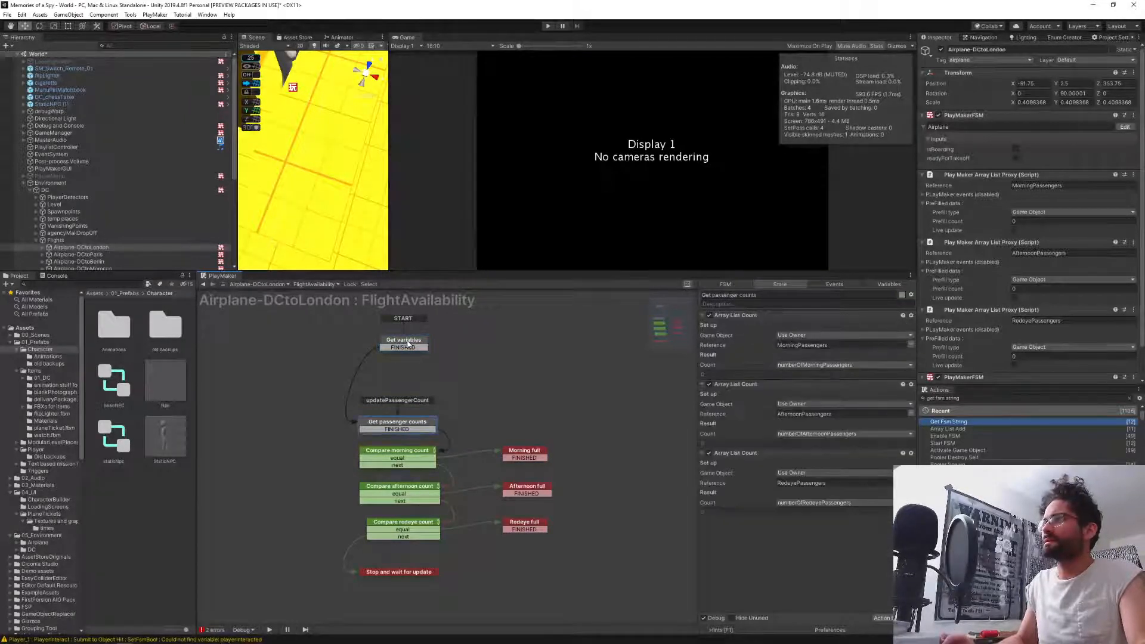
pyautogui.click(408, 345)
pyautogui.click(895, 286)
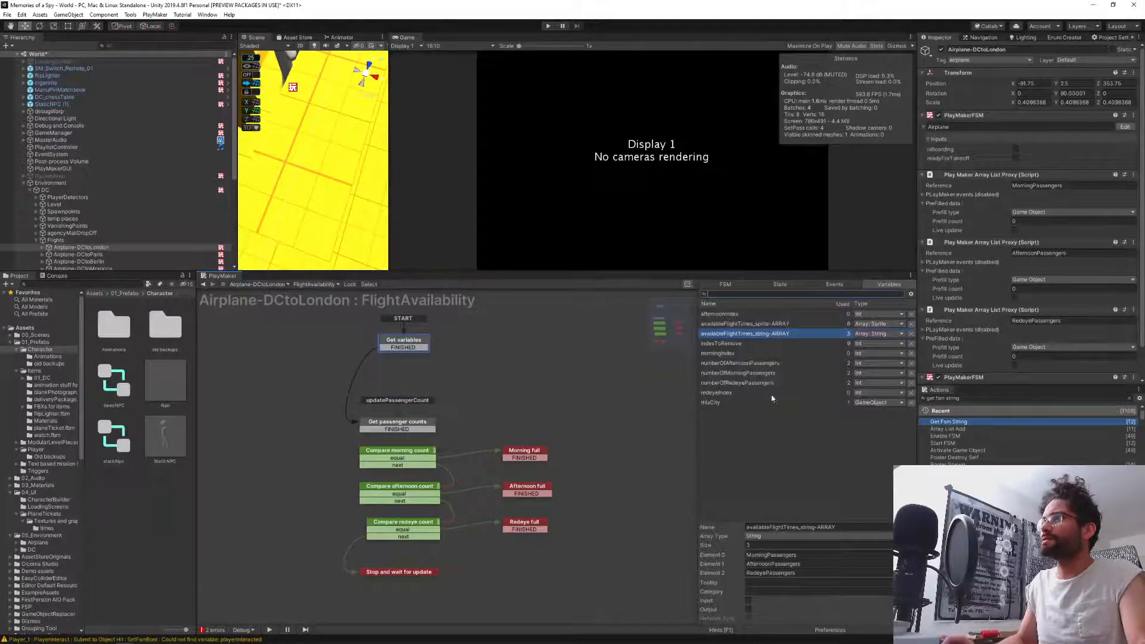
pyautogui.click(773, 285)
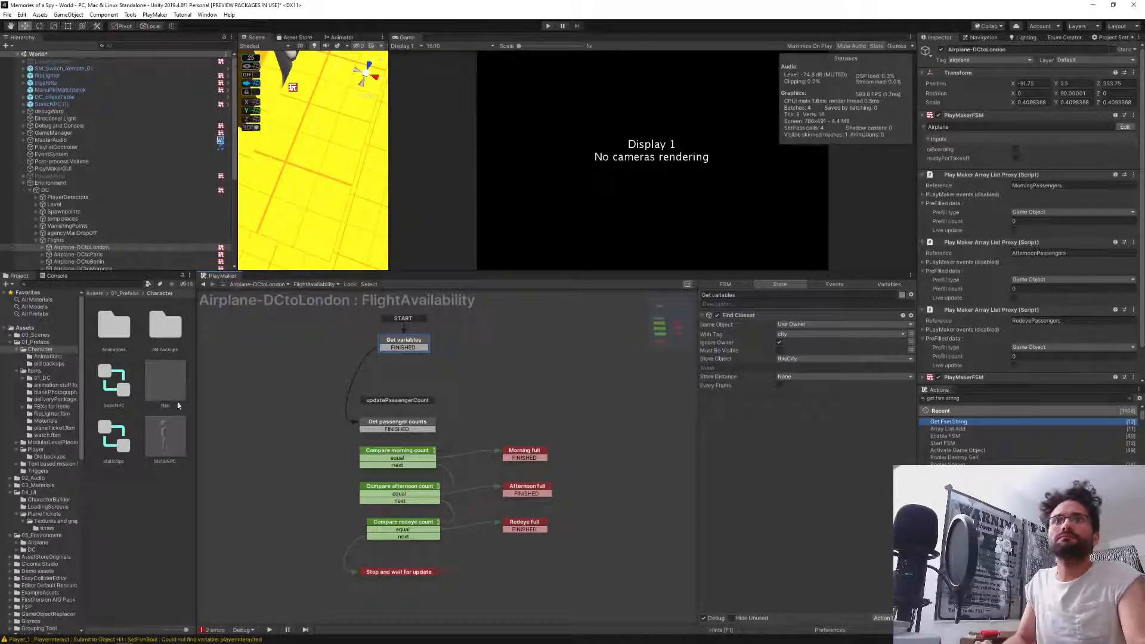
# Open the StaticNPC prefab and select the departureTime variable in the ChooseTime FSM of Time - Button.
pyautogui.doubleClick(170, 438)
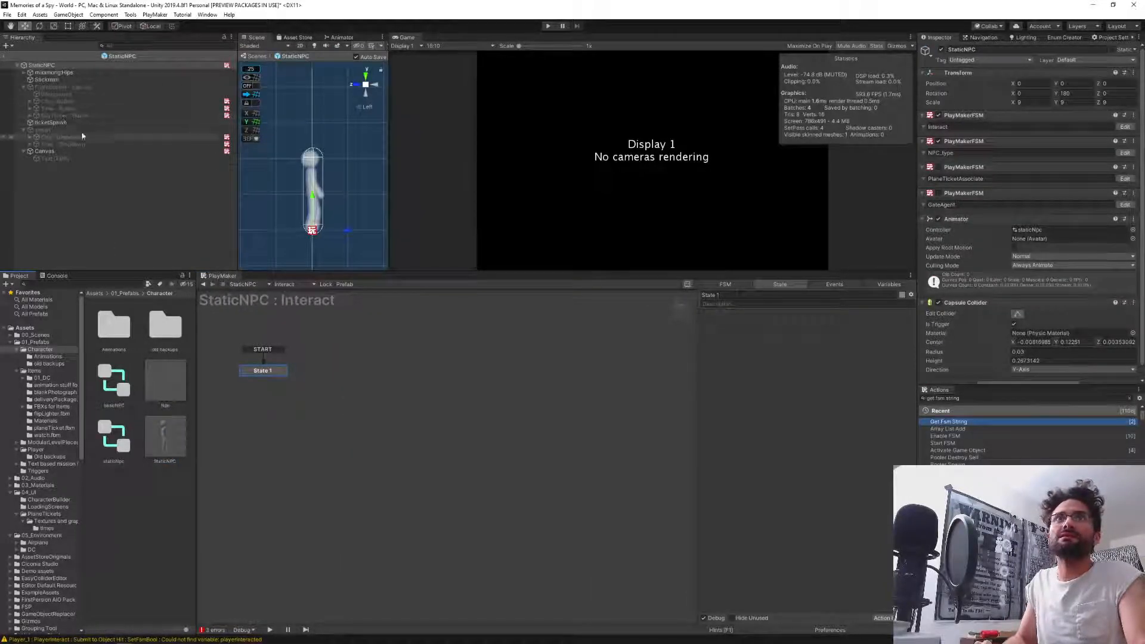
pyautogui.click(63, 109)
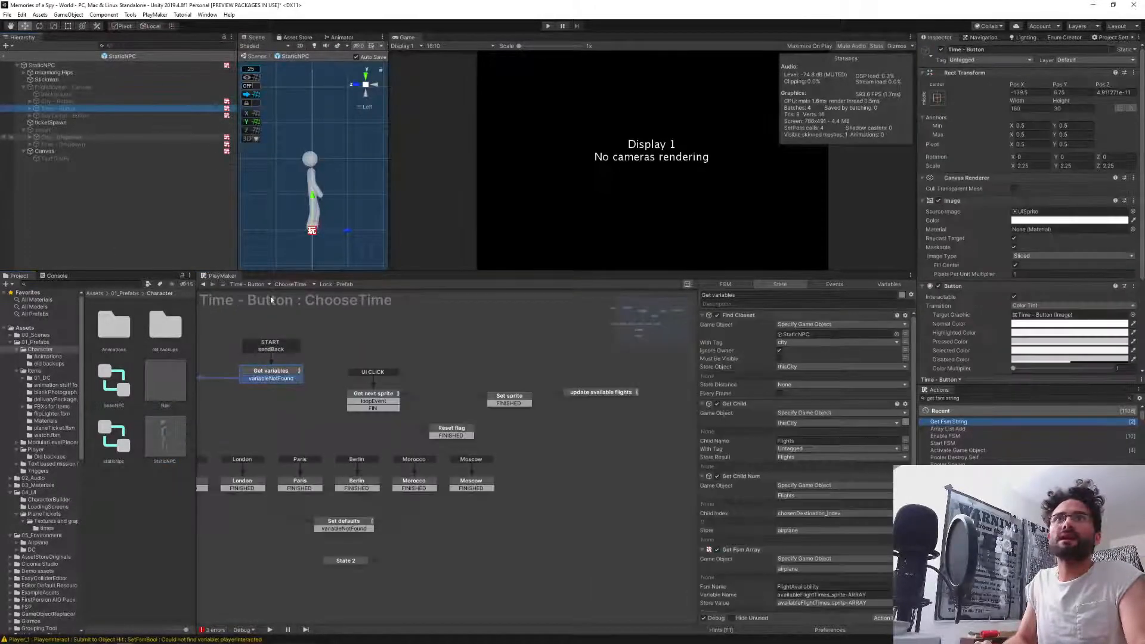
pyautogui.click(889, 284)
pyautogui.click(724, 393)
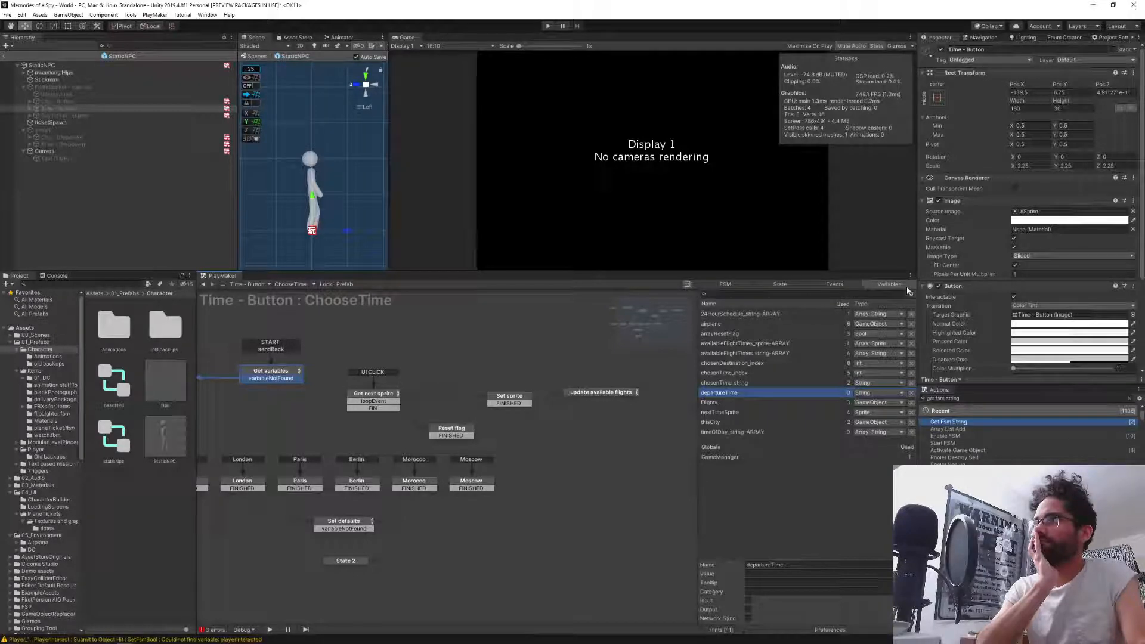
# Examine the actions of the Get next sprite and Get variables states in the ChooseTime FSM.
pyautogui.click(392, 396)
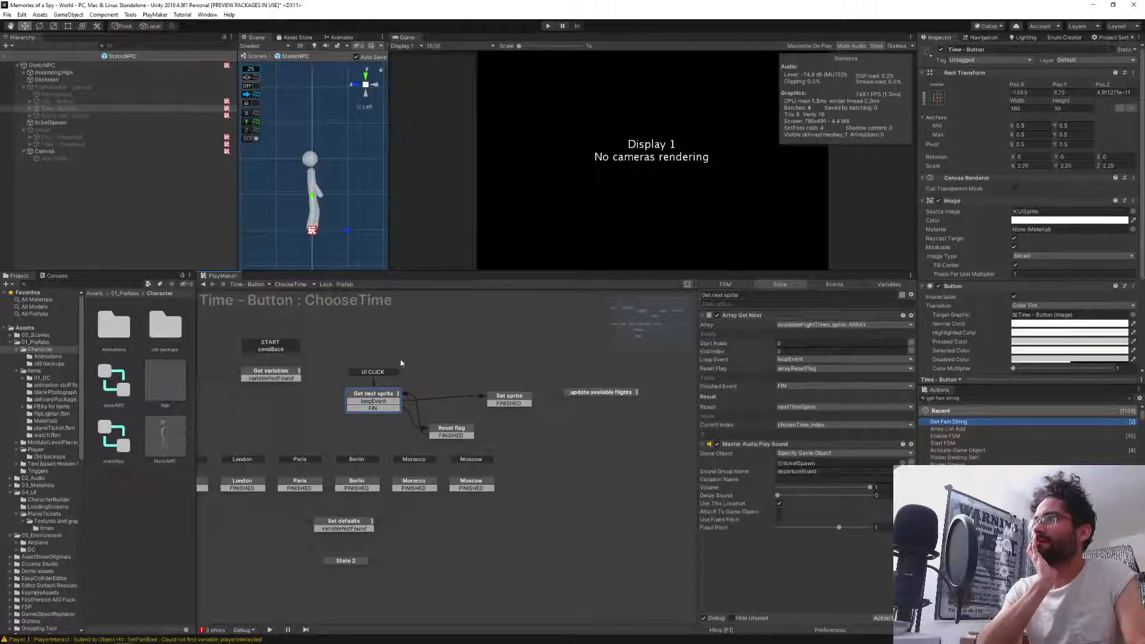
pyautogui.moveTo(294, 404); pyautogui.dragTo(388, 415, button='middle')
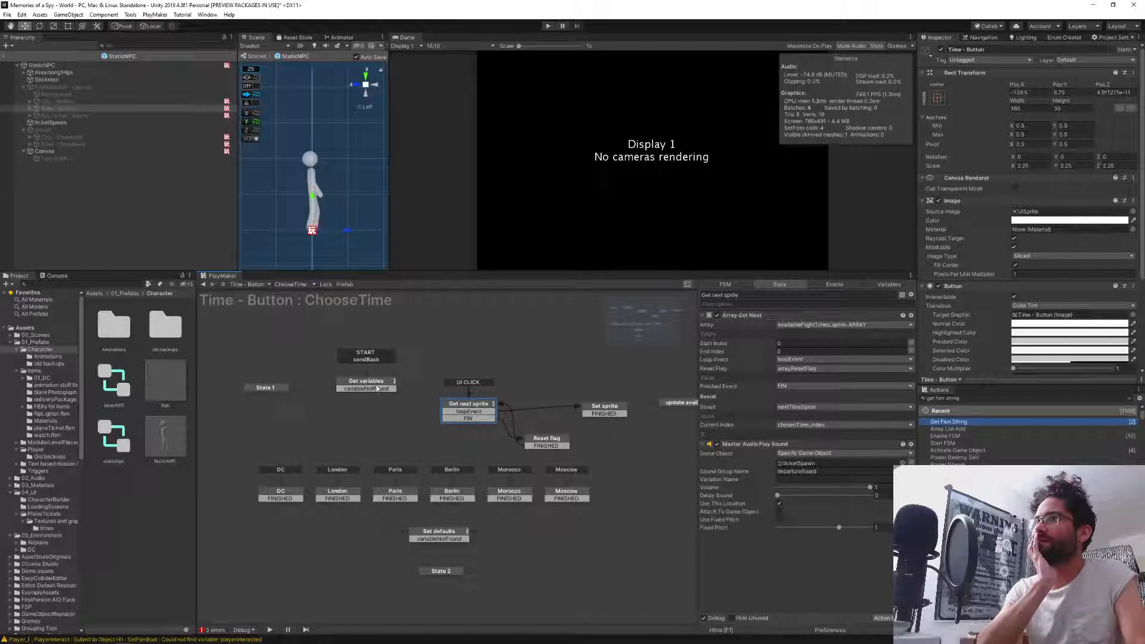
pyautogui.click(375, 387)
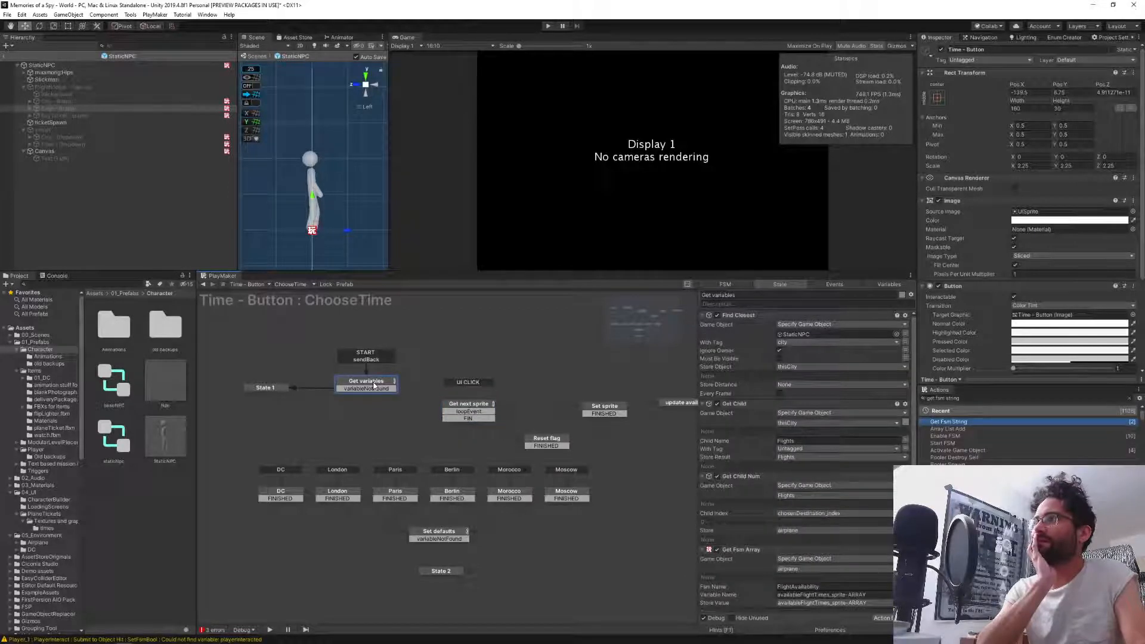
pyautogui.scroll(-10, 736, 505)
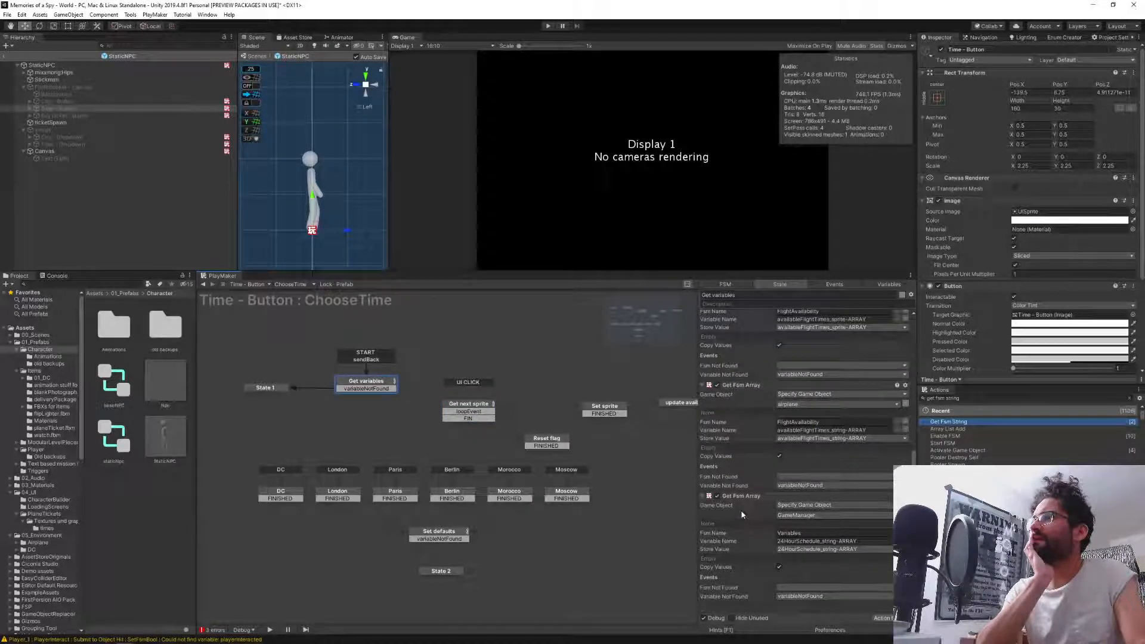
pyautogui.scroll(2, 742, 514)
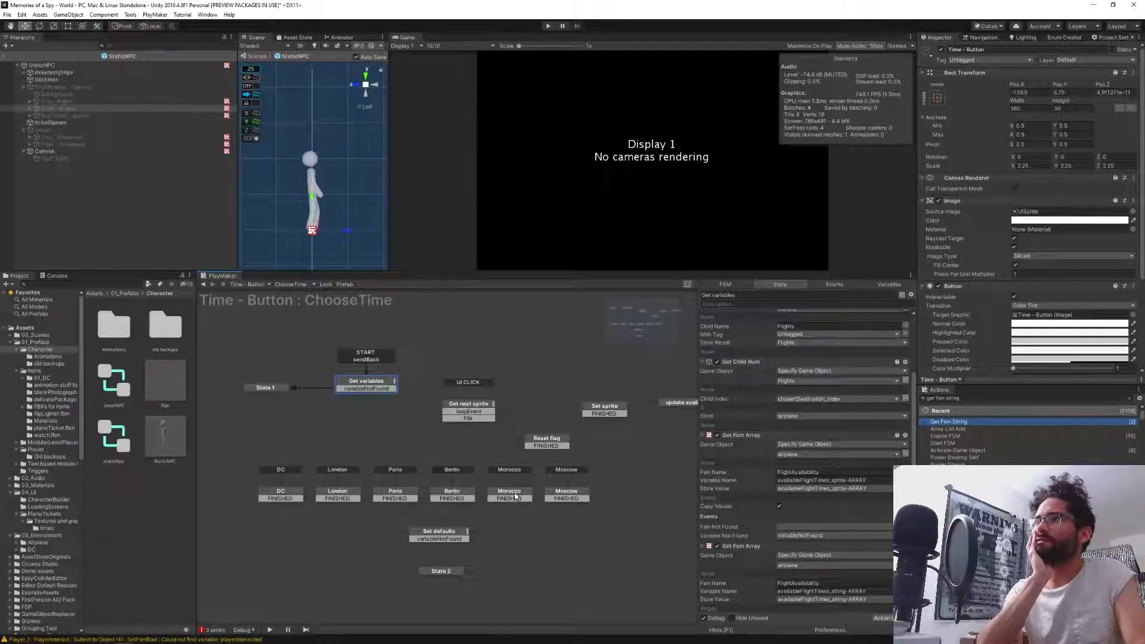
# Compare the Get Fsm Int actions in the Morocco, Moscow and Berlin states.
pyautogui.click(516, 497)
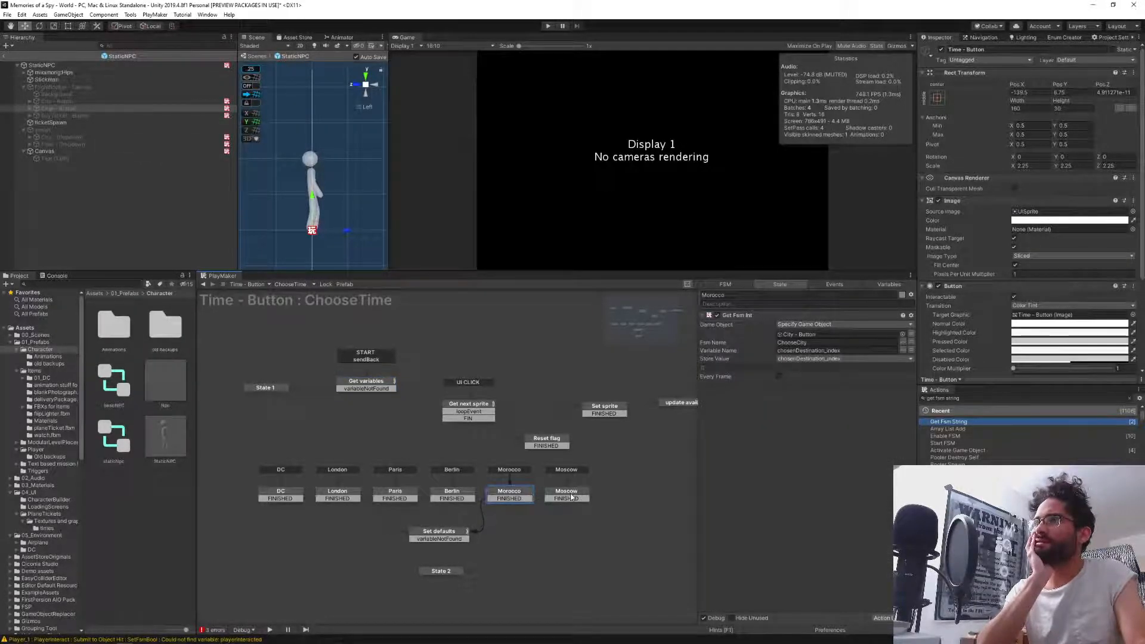
pyautogui.click(572, 497)
pyautogui.click(454, 493)
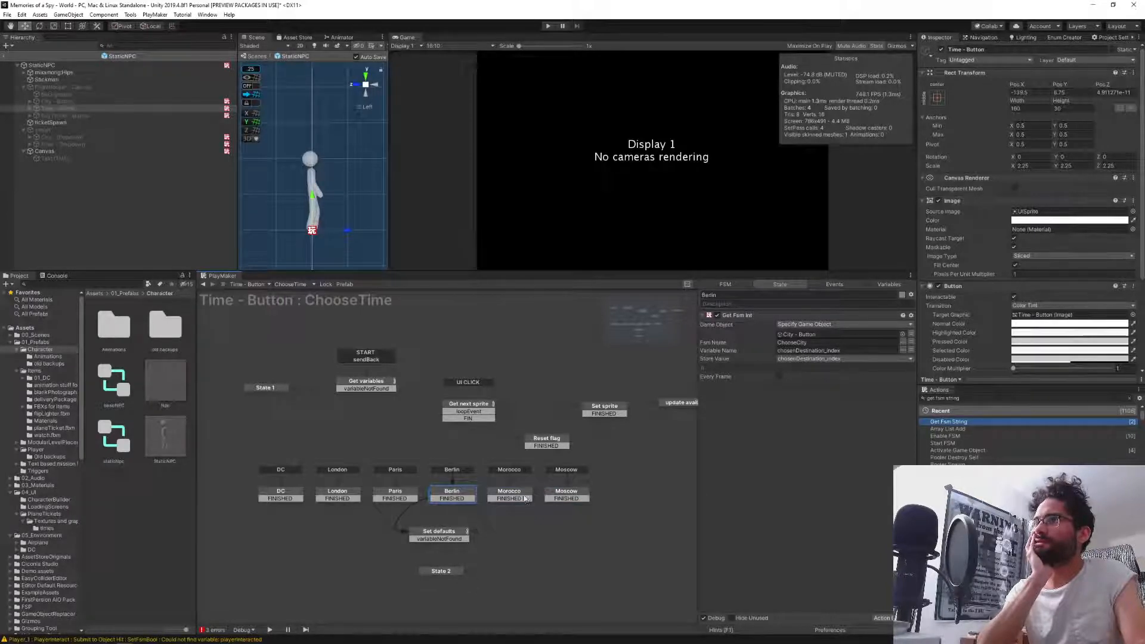
pyautogui.click(523, 499)
pyautogui.click(568, 496)
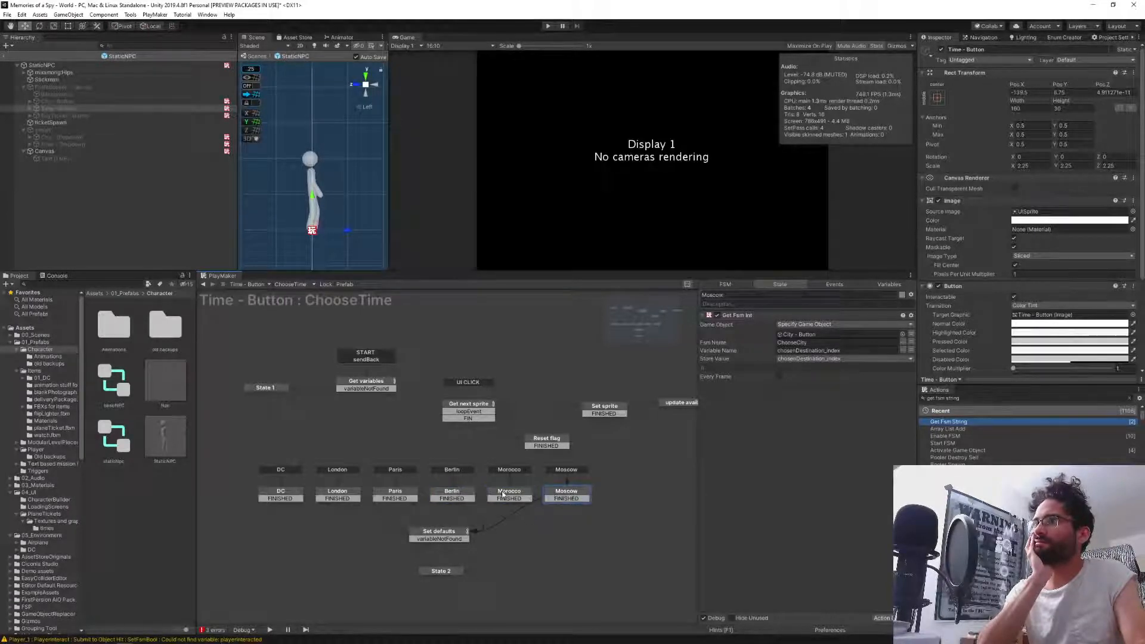
pyautogui.click(518, 496)
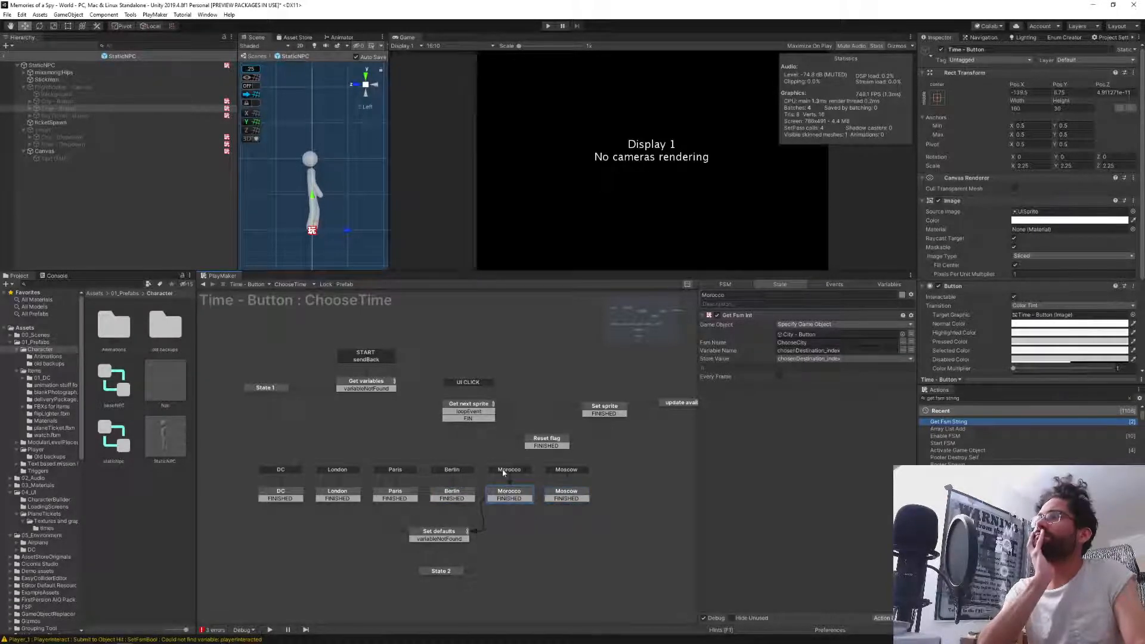
pyautogui.click(453, 495)
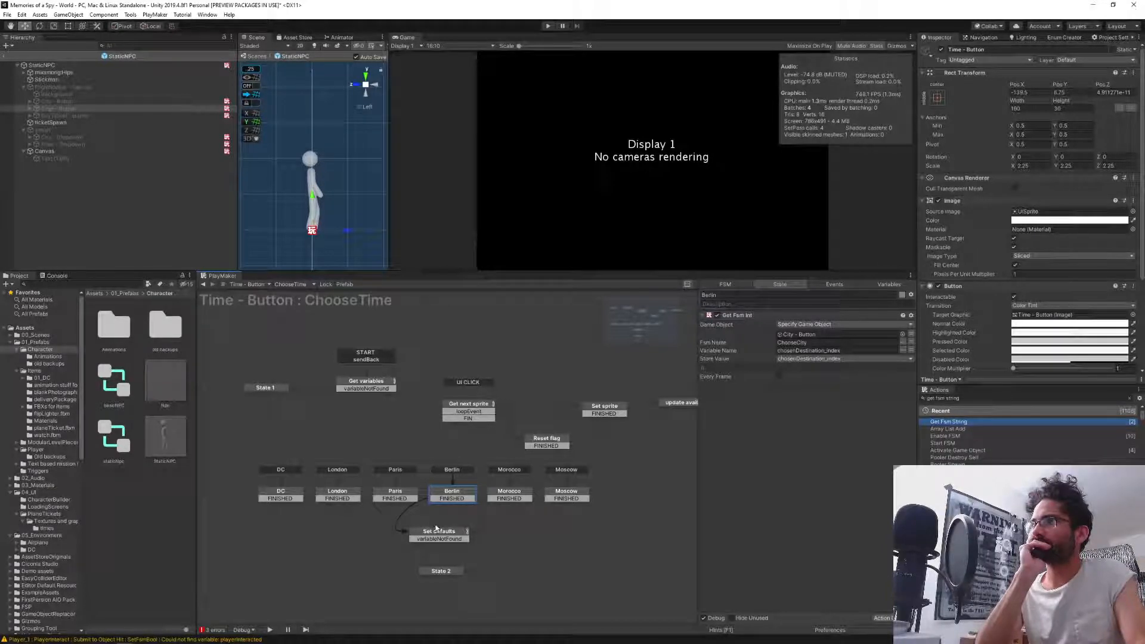
# Examine how the Set defaults state gets the airplane child and its flight-time arrays, rechecking the Berlin state that leads to it.
pyautogui.click(436, 532)
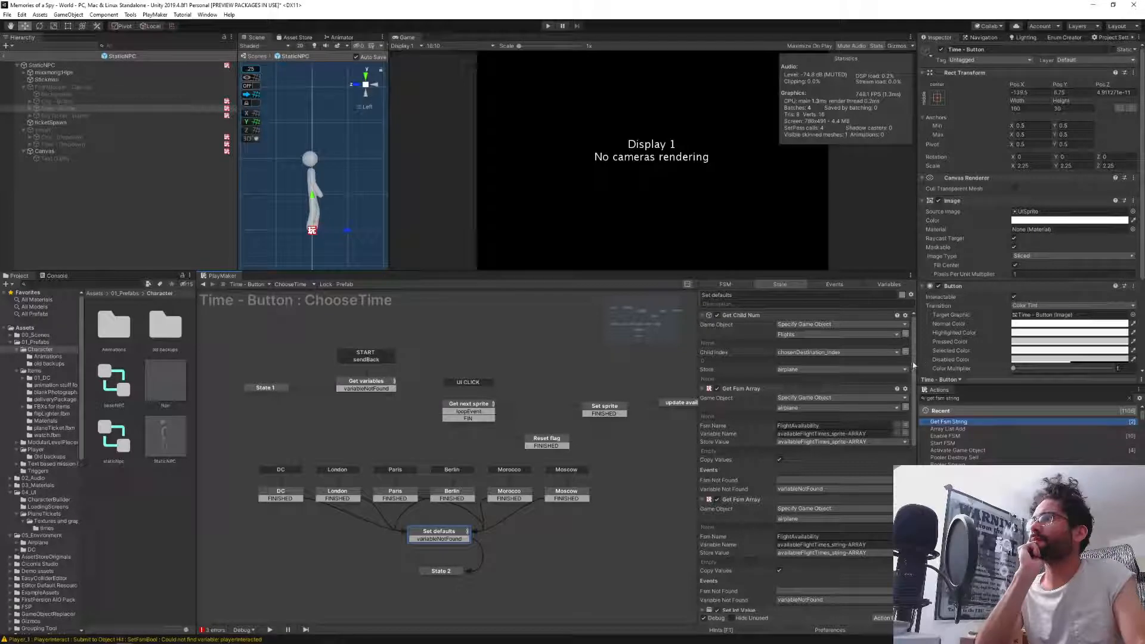
pyautogui.moveTo(913, 362); pyautogui.dragTo(914, 356)
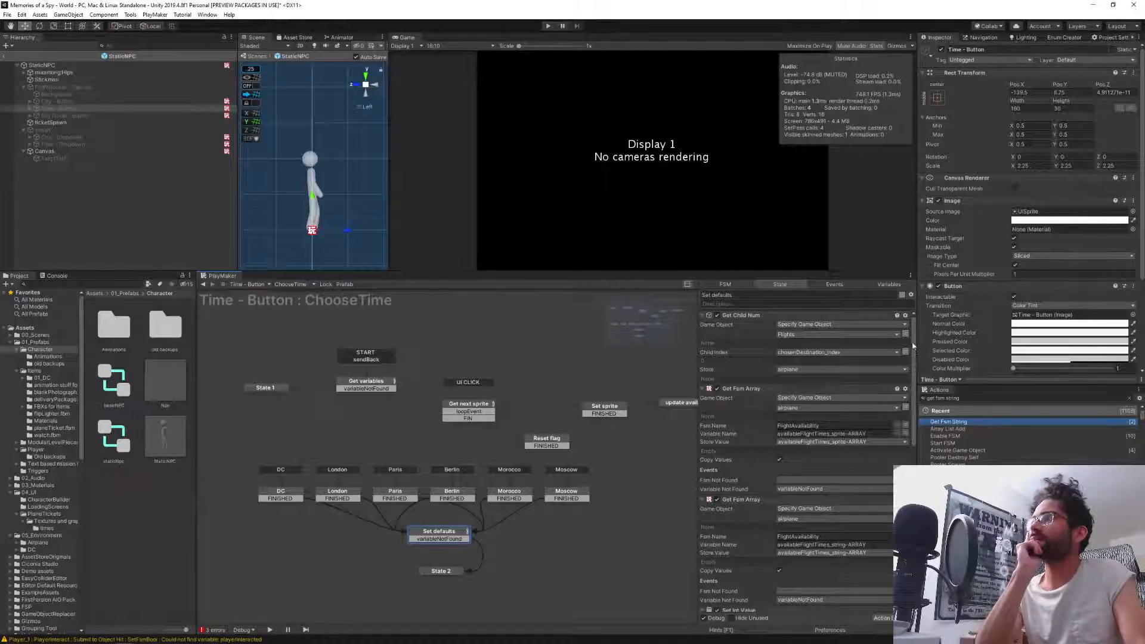
pyautogui.moveTo(913, 363)
pyautogui.mouseDown()
pyautogui.moveTo(927, 382)
pyautogui.moveTo(931, 354)
pyautogui.mouseUp()
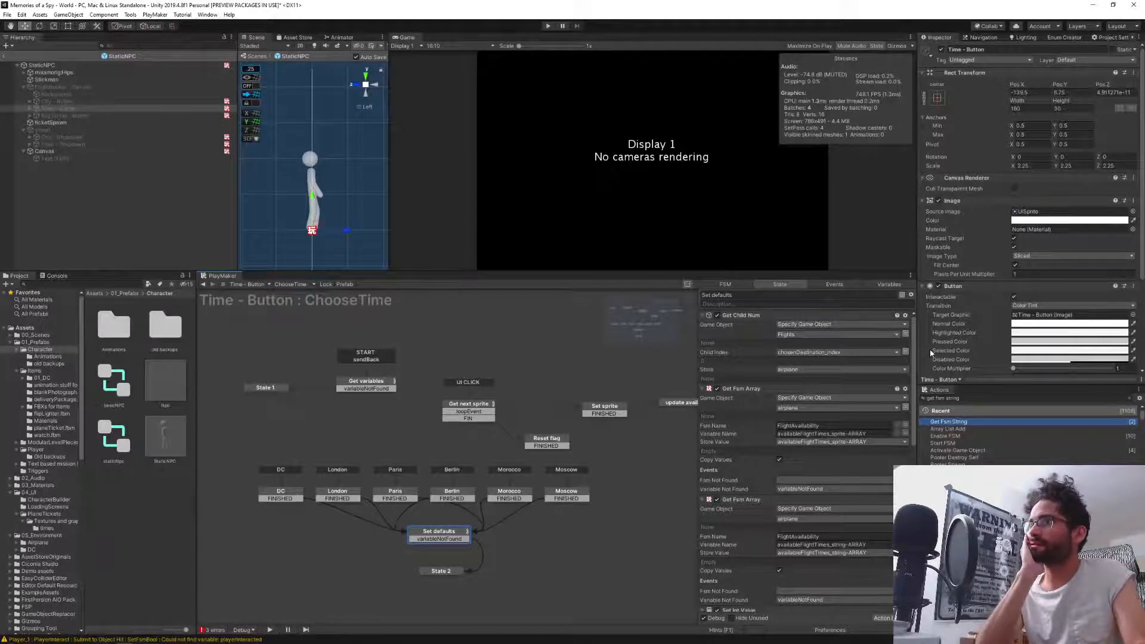
pyautogui.click(464, 491)
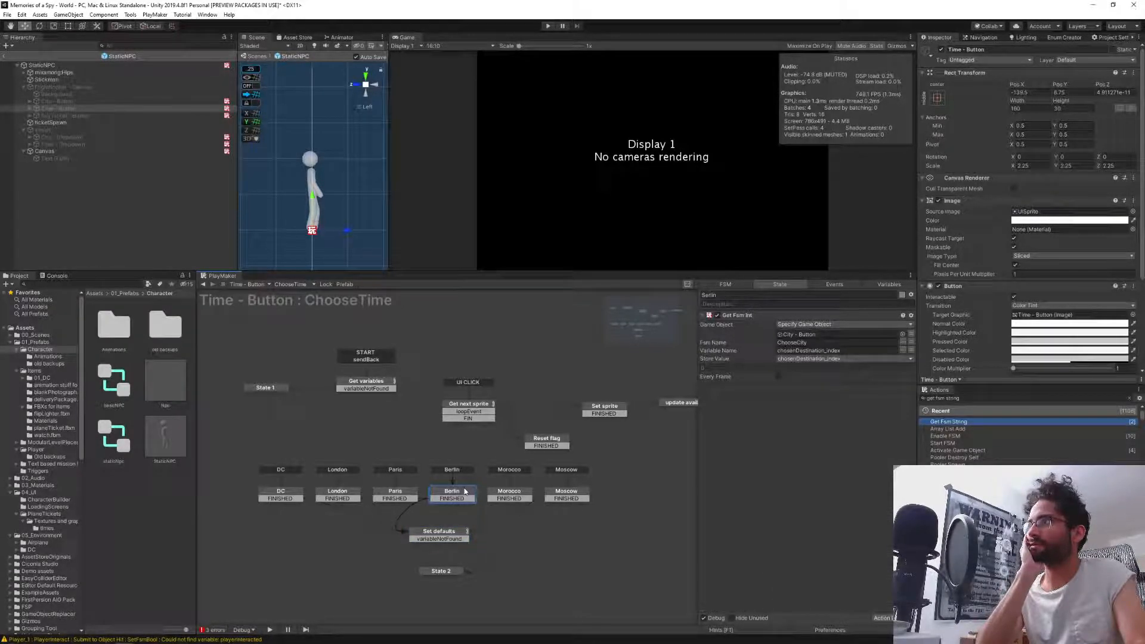
pyautogui.click(430, 534)
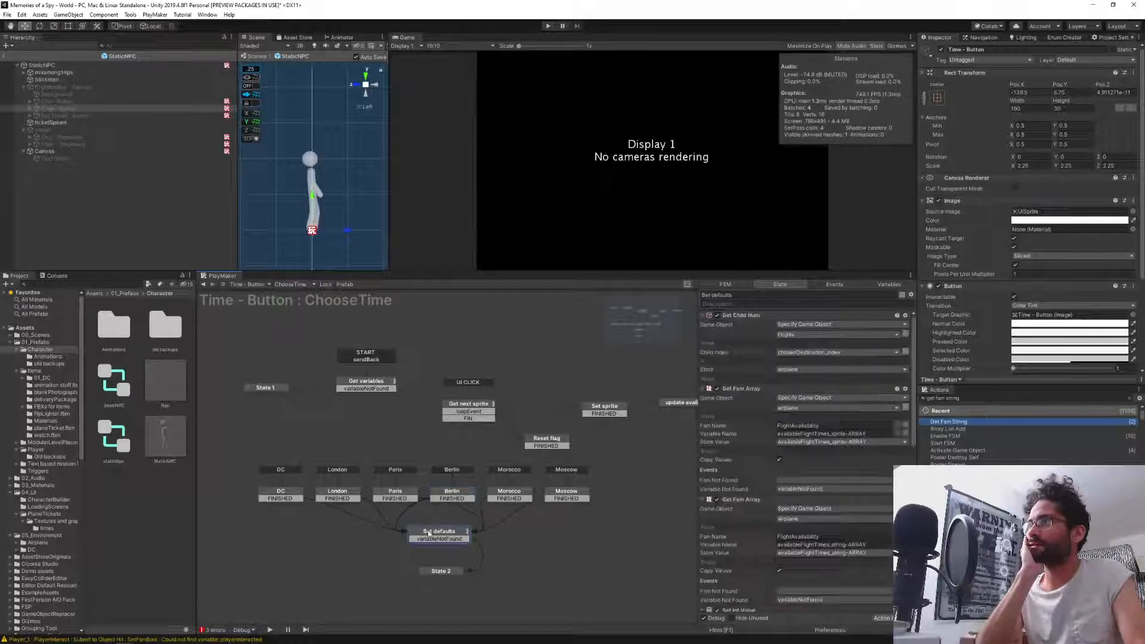
pyautogui.scroll(-3, 914, 404)
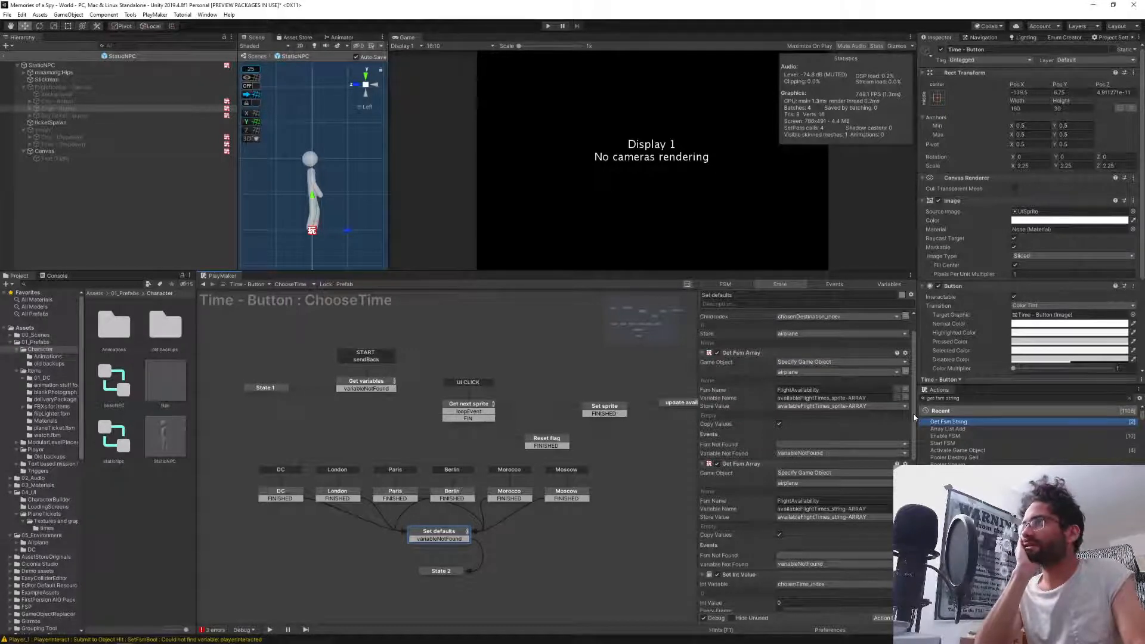
pyautogui.moveTo(914, 413); pyautogui.dragTo(914, 413)
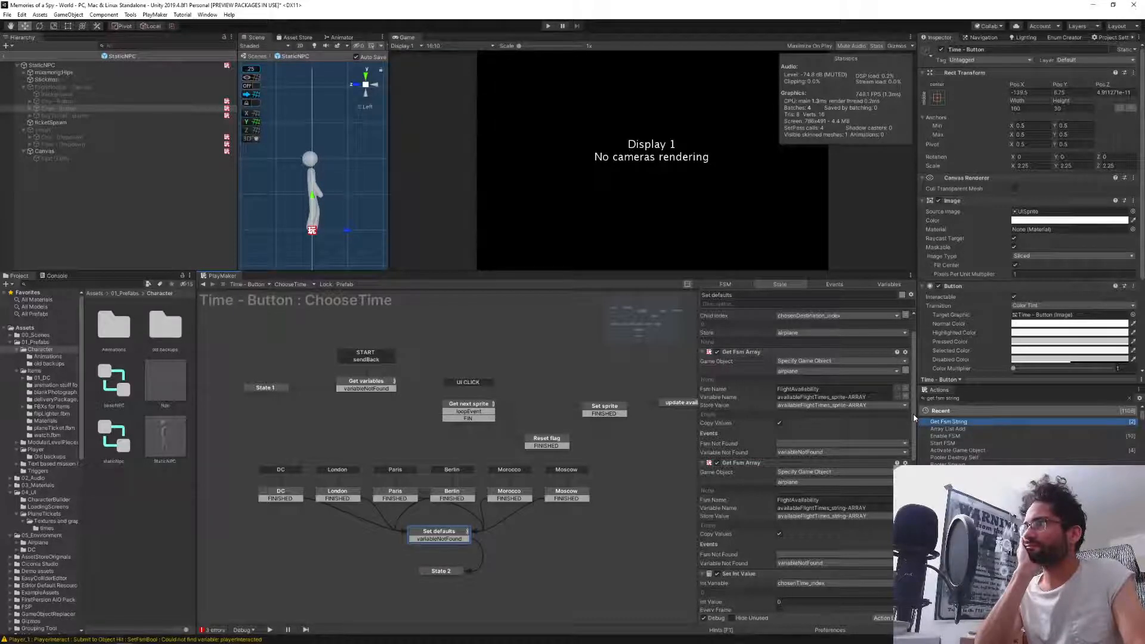
pyautogui.moveTo(914, 414); pyautogui.dragTo(914, 414)
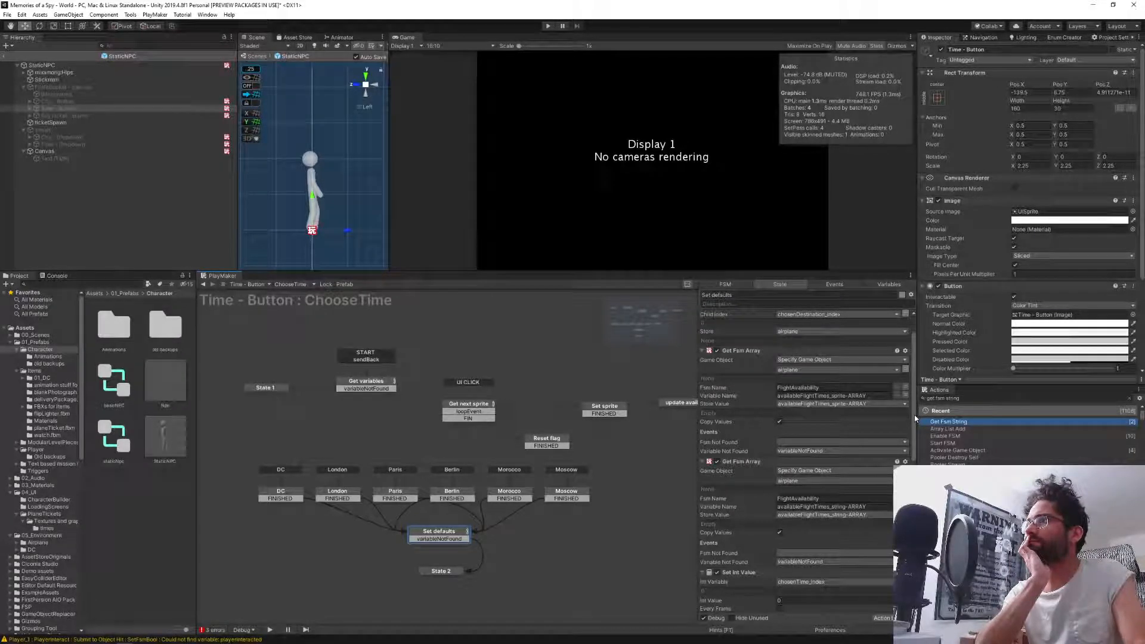
pyautogui.scroll(-2, 906, 426)
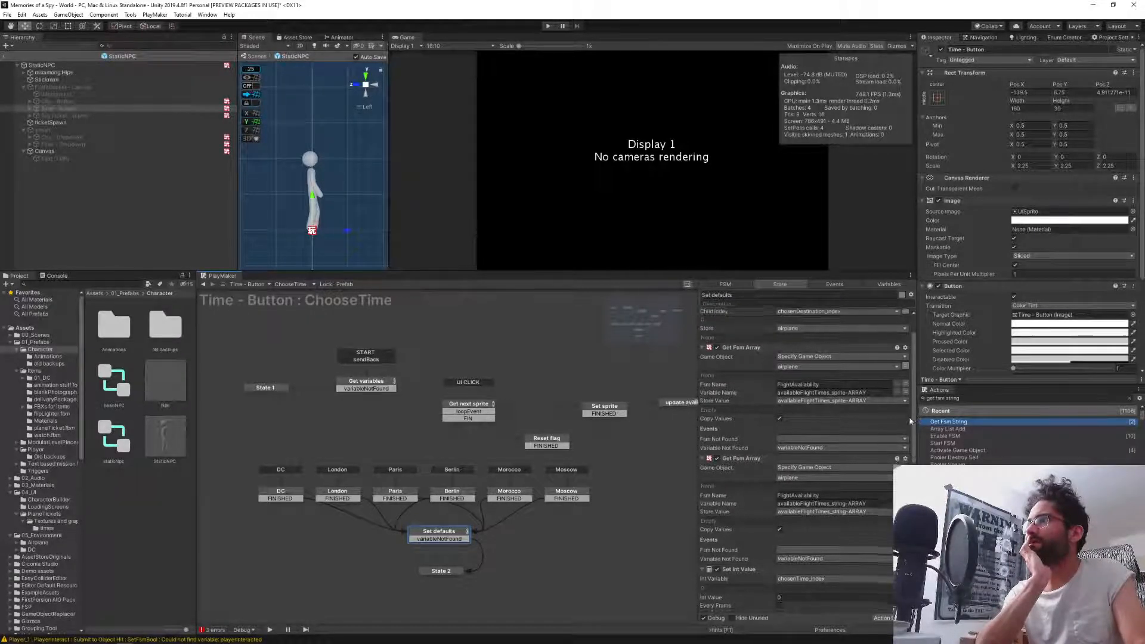
pyautogui.scroll(-3, 906, 428)
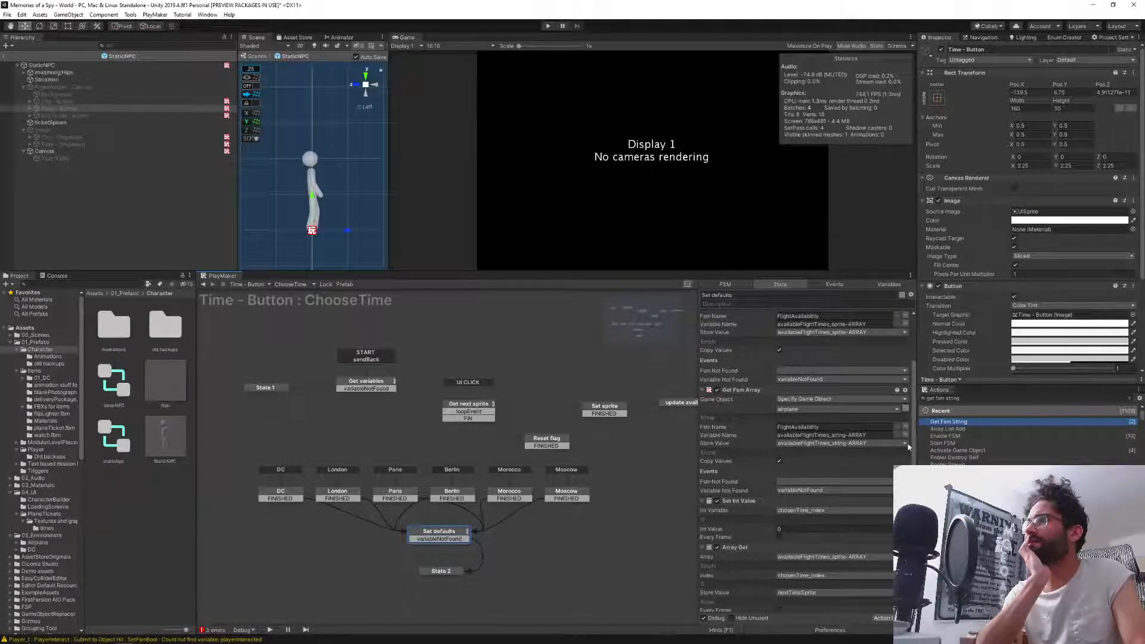
# Review the Set Int Value, Array Get, Set Property and Send Event actions in Set defaults, and return to the Get next sprite state.
pyautogui.scroll(-3, 906, 450)
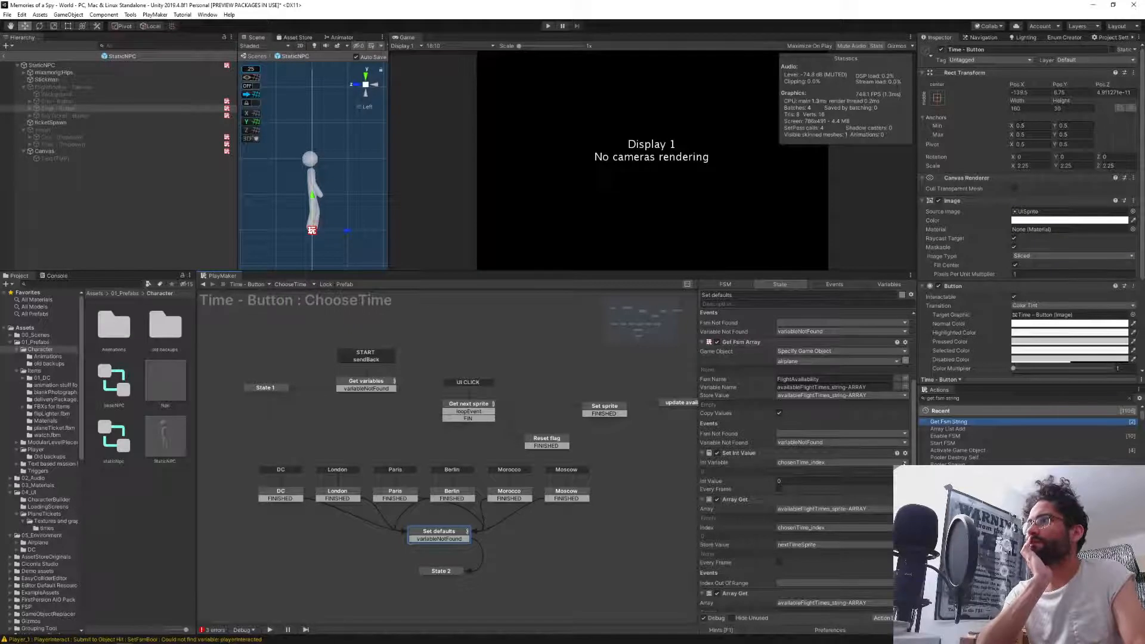
pyautogui.scroll(1, 904, 464)
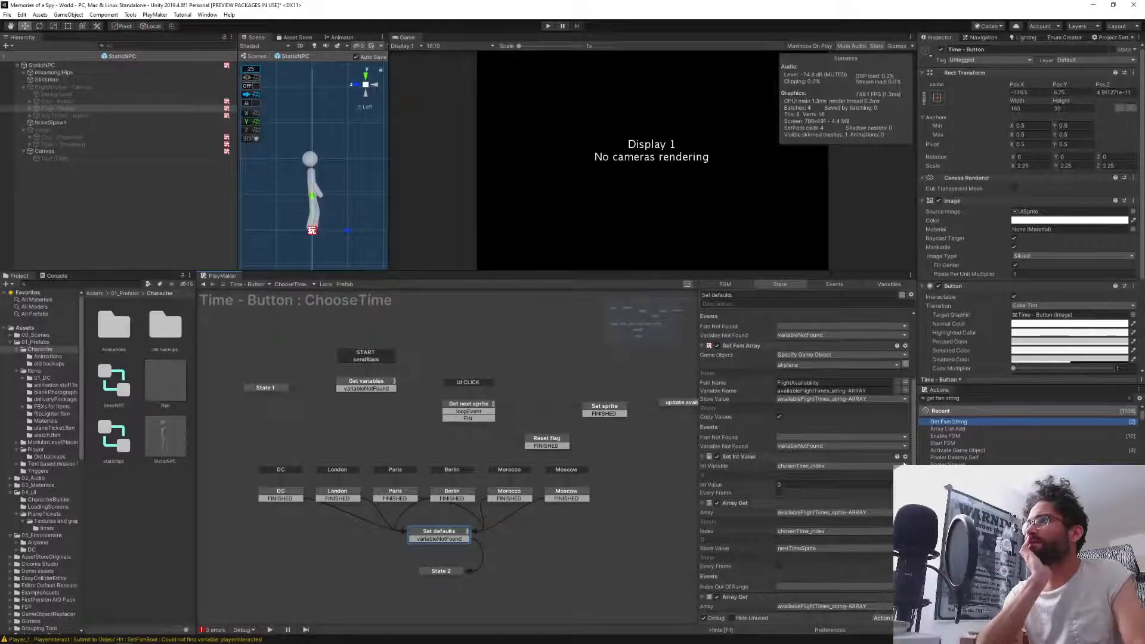
pyautogui.scroll(-2, 904, 464)
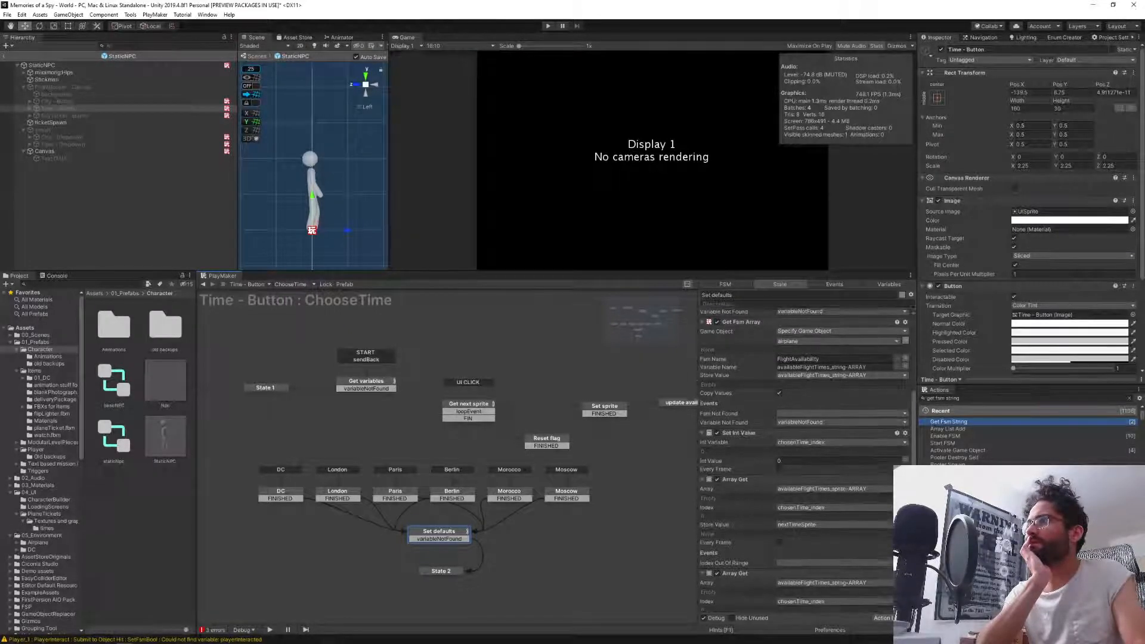
pyautogui.scroll(1, 903, 428)
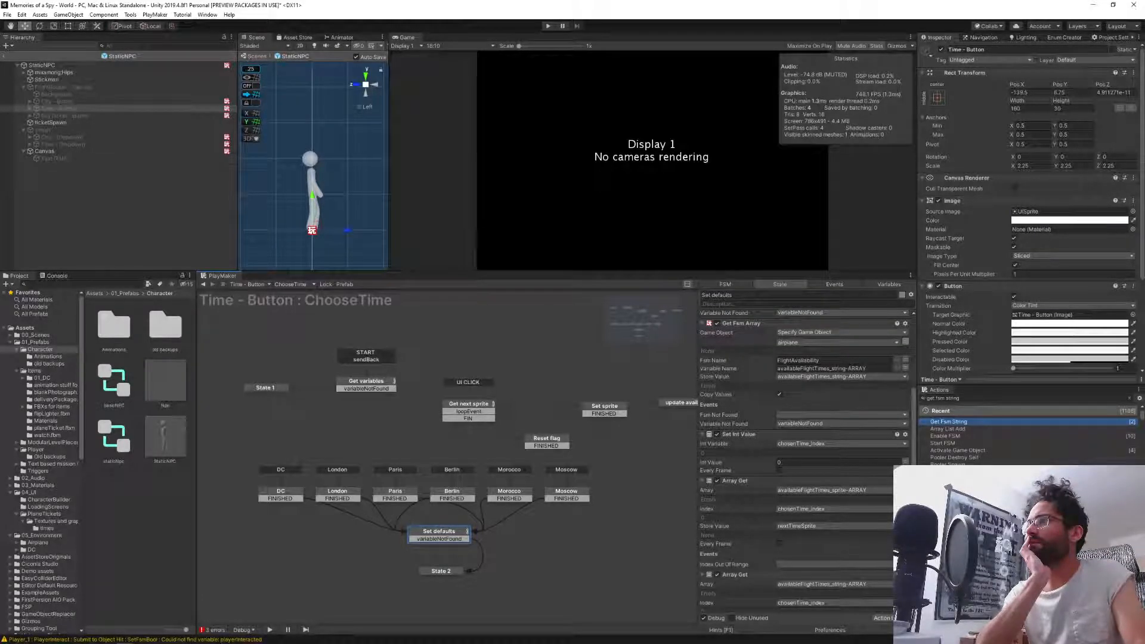
pyautogui.scroll(-4, 805, 459)
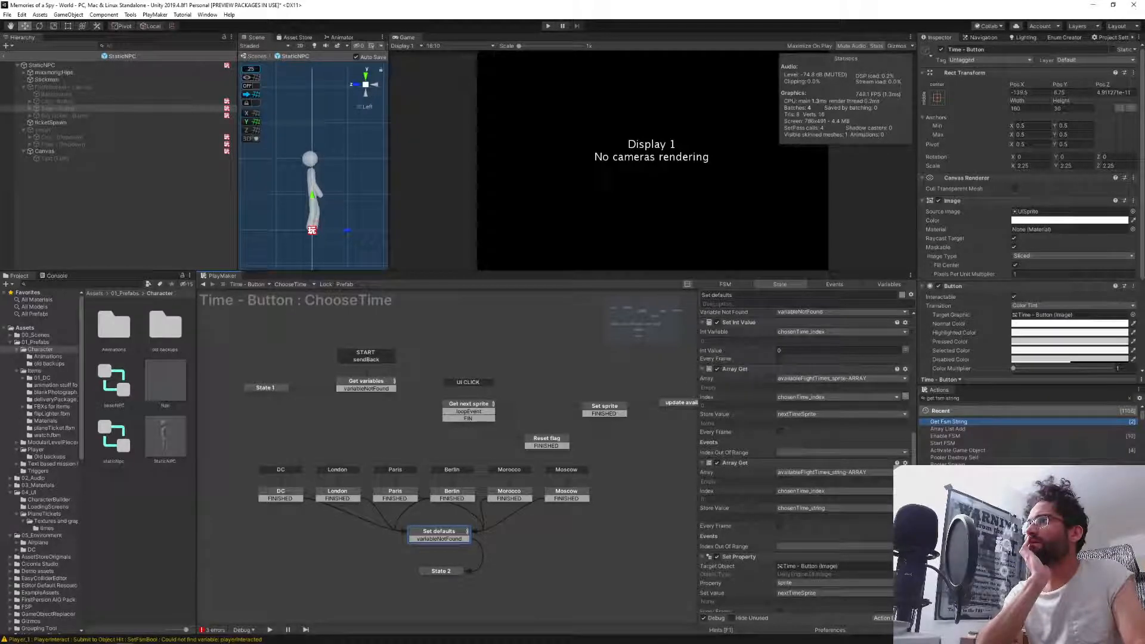
pyautogui.scroll(10, 906, 405)
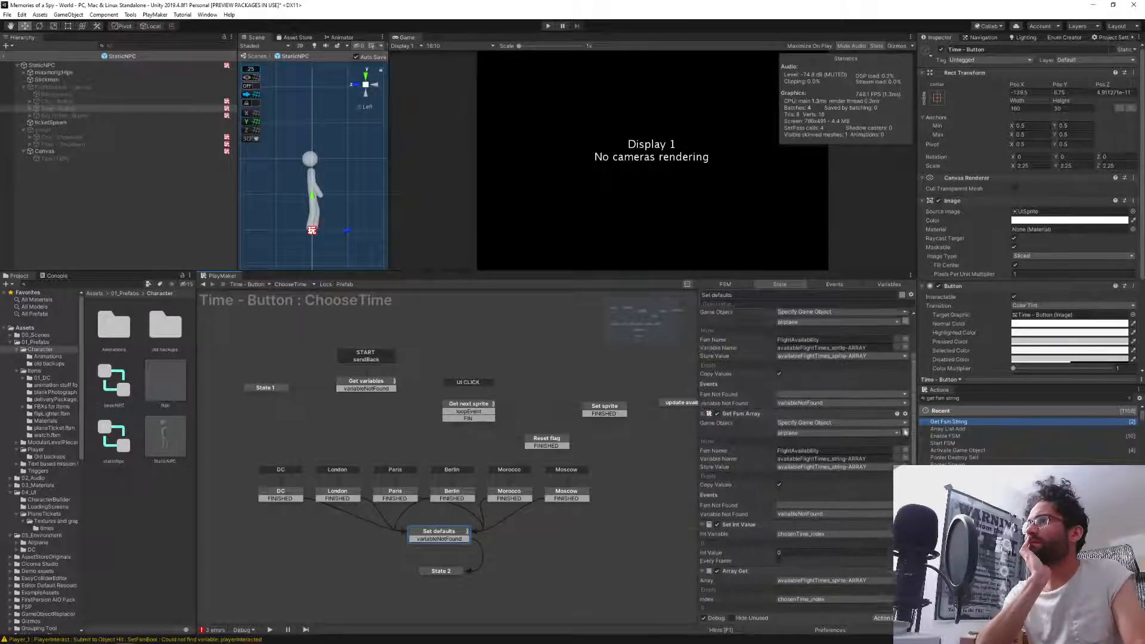
pyautogui.scroll(-10, 907, 405)
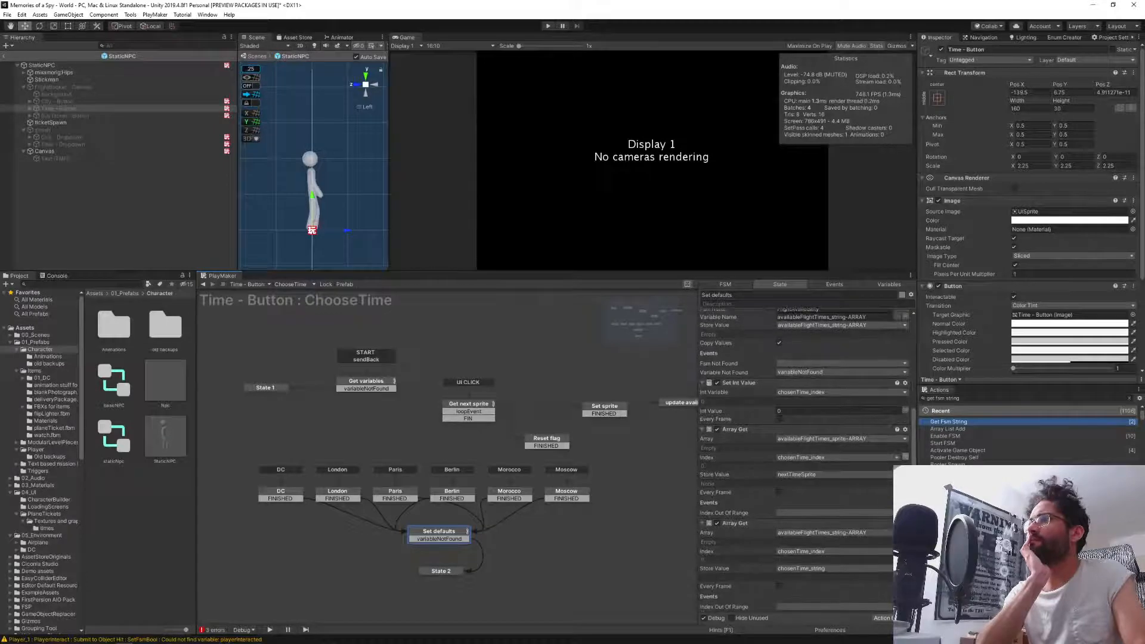
pyautogui.scroll(-4, 805, 459)
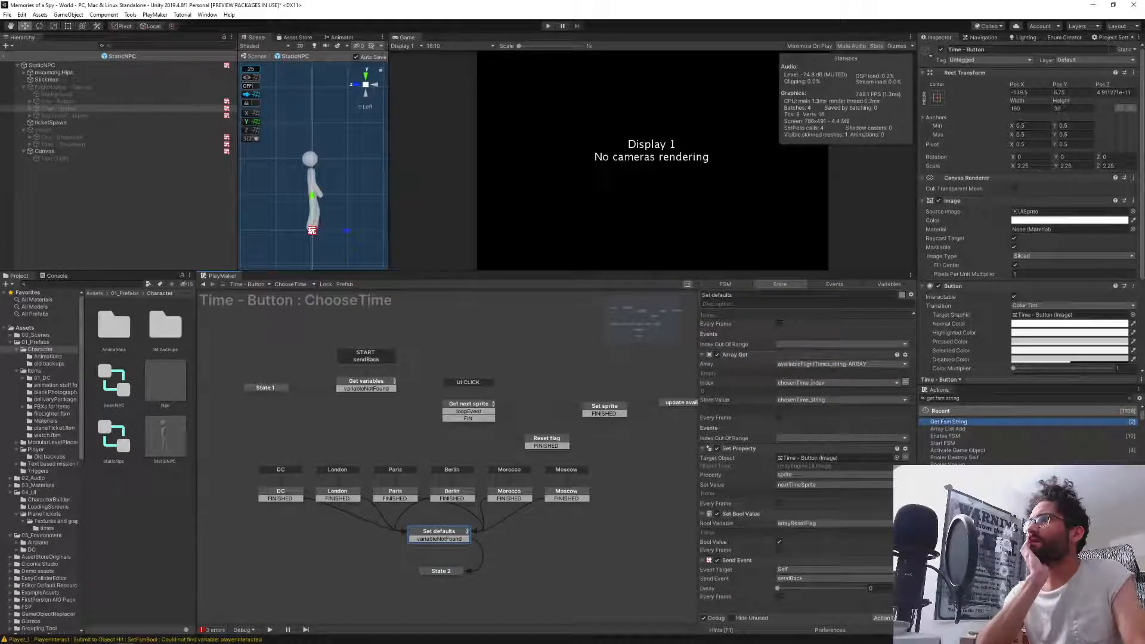
pyautogui.scroll(4, 805, 459)
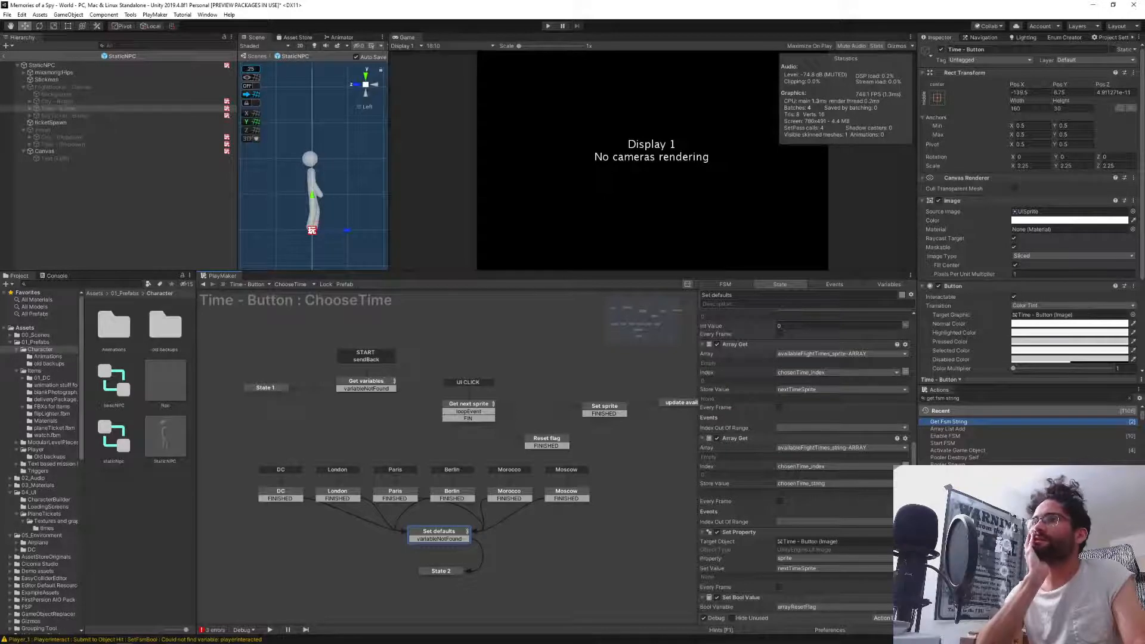
pyautogui.scroll(1, 805, 460)
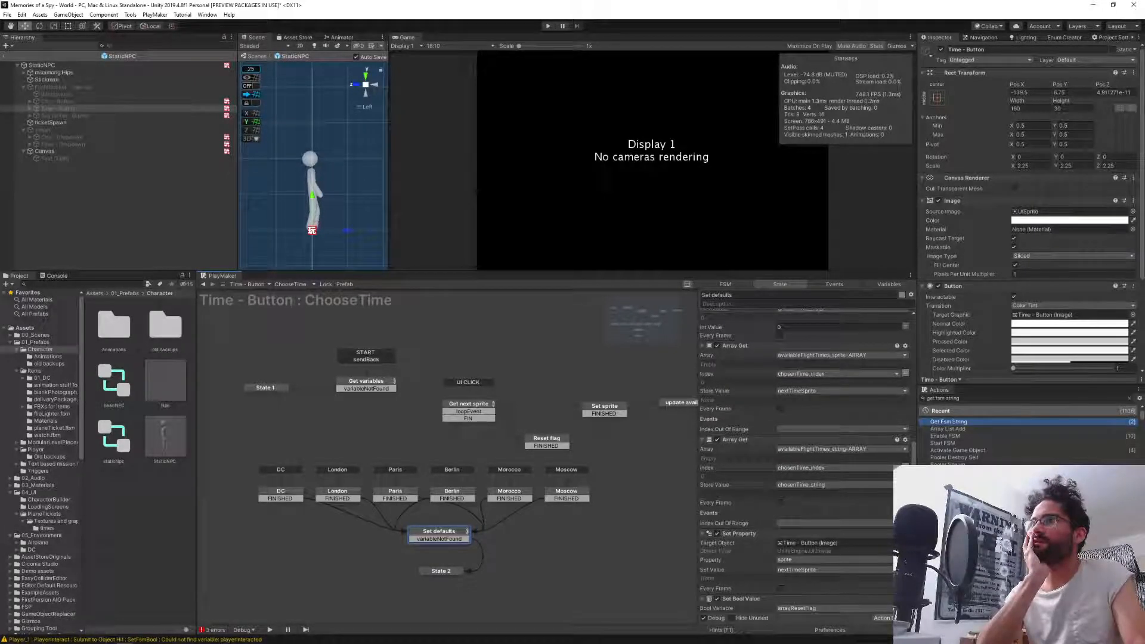
pyautogui.scroll(-4, 805, 459)
pyautogui.scroll(6, 802, 459)
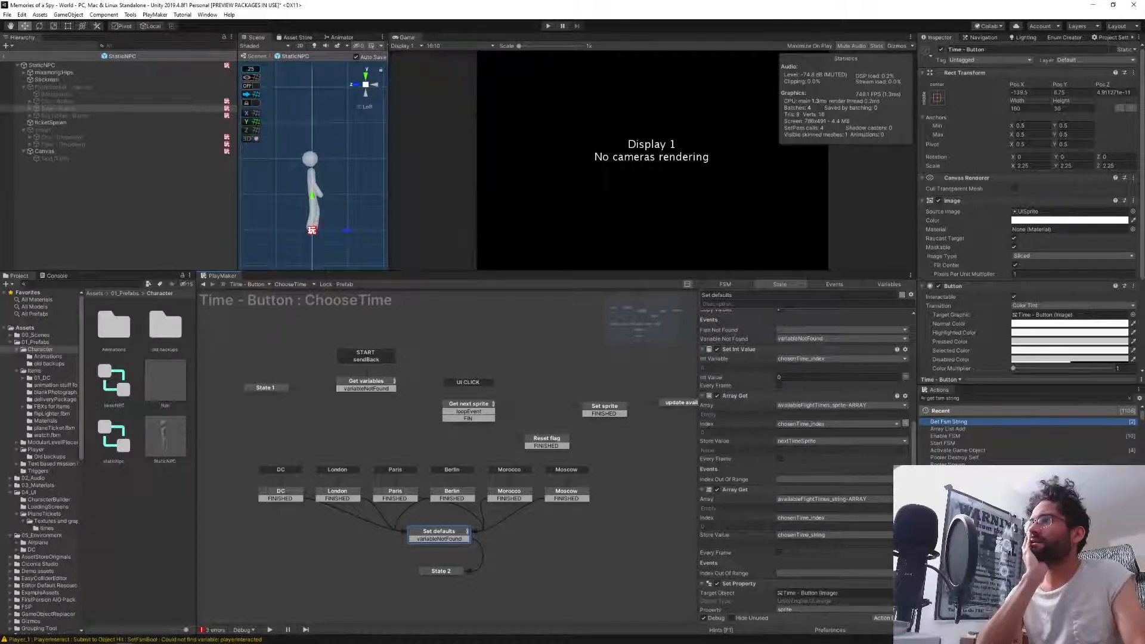
pyautogui.scroll(1, 802, 453)
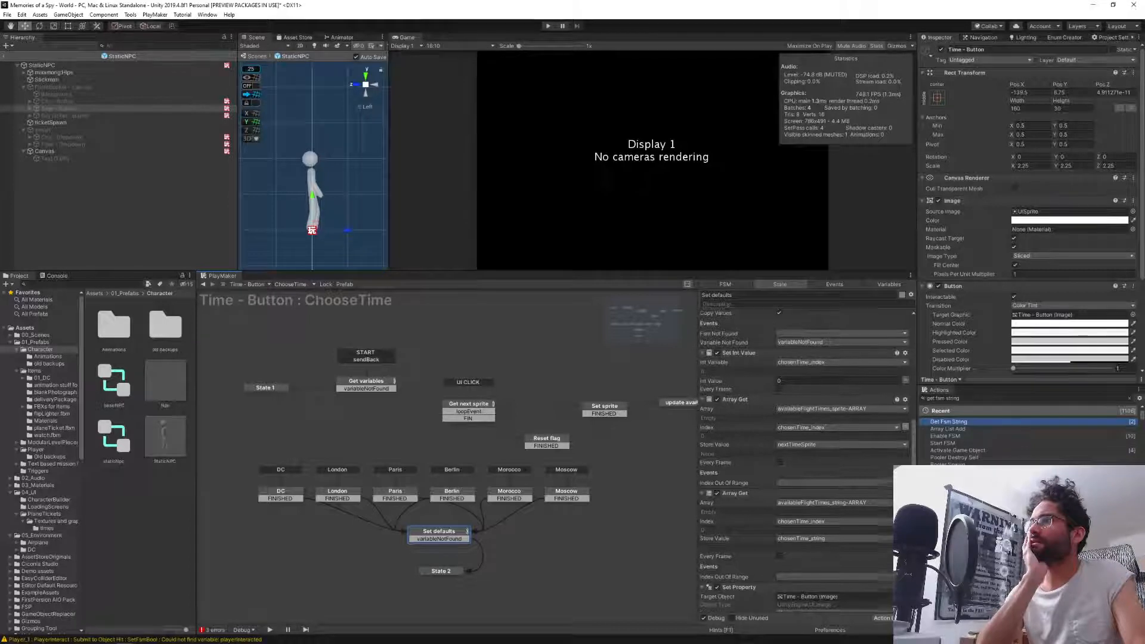
pyautogui.scroll(-2, 802, 453)
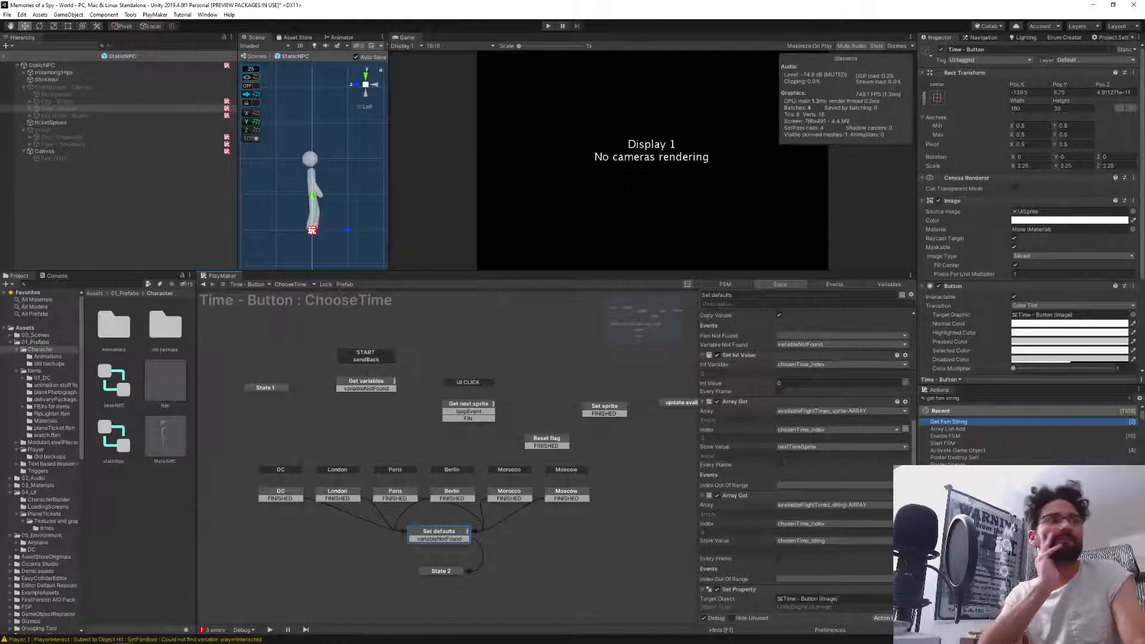
pyautogui.scroll(-6, 802, 460)
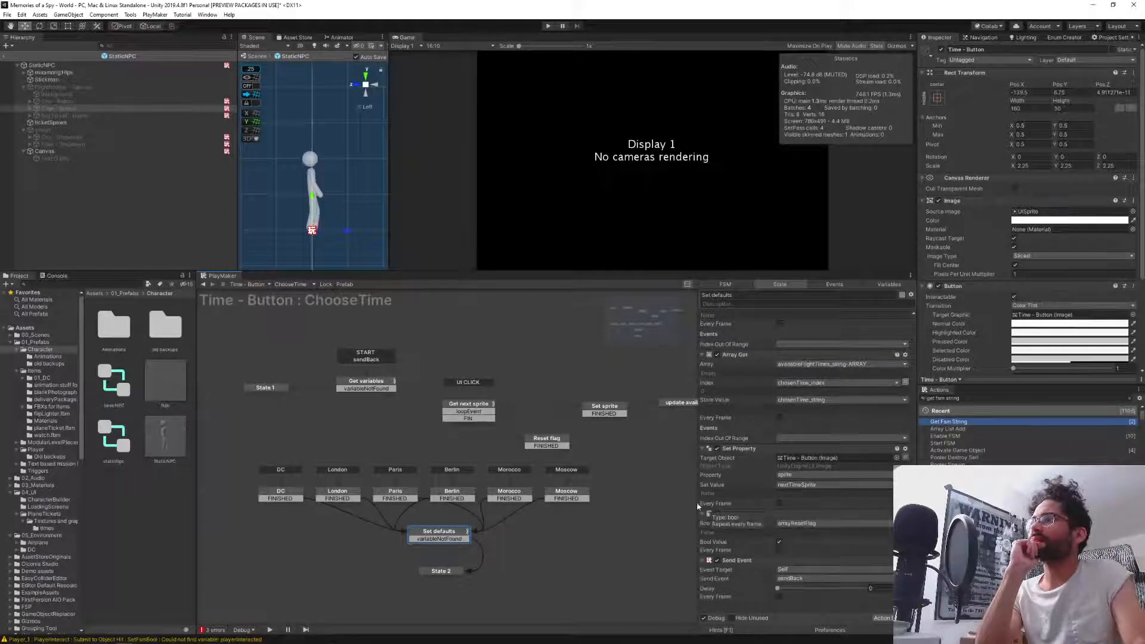
pyautogui.click(469, 404)
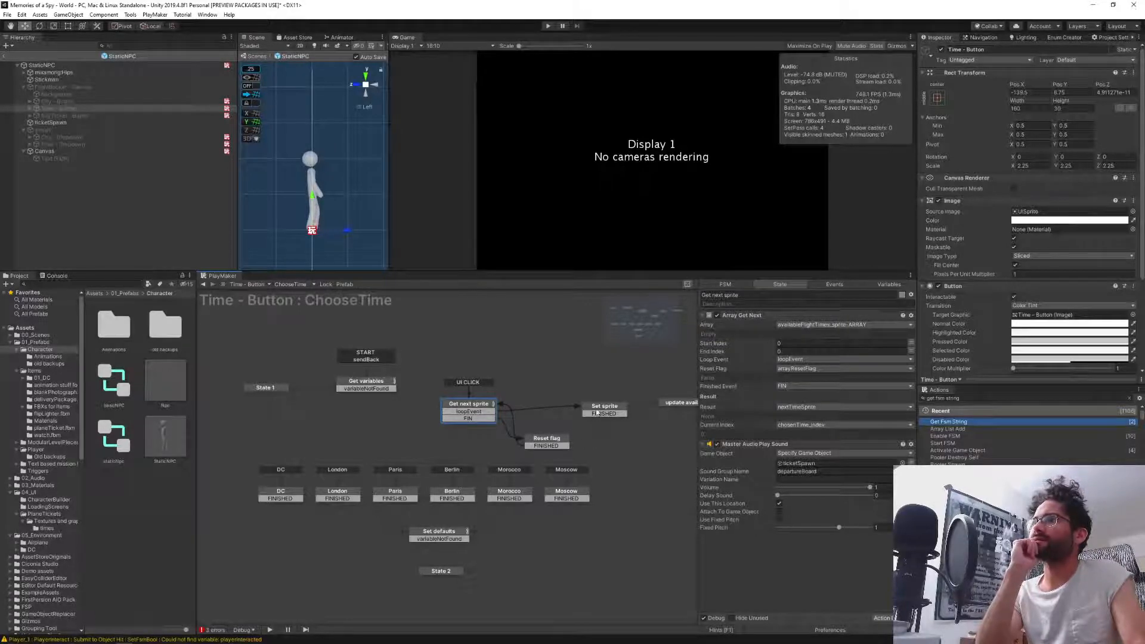
# Examine the Set Property and Array Get actions of the Set sprite state and look up the chosenTime_index variable.
pyautogui.click(599, 412)
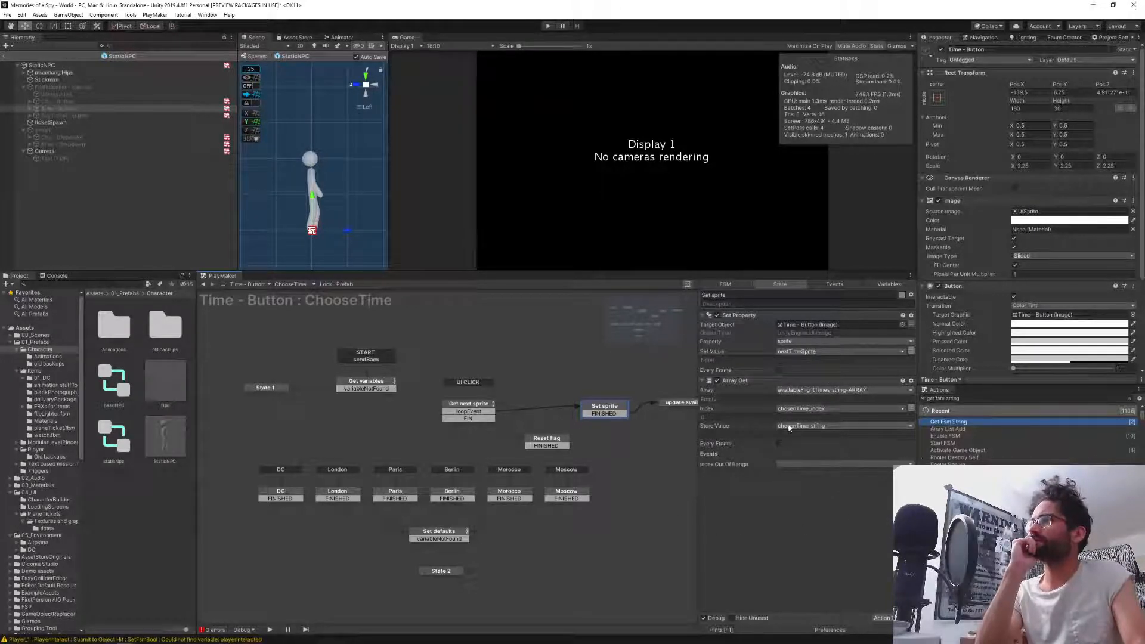
pyautogui.click(888, 284)
pyautogui.click(737, 373)
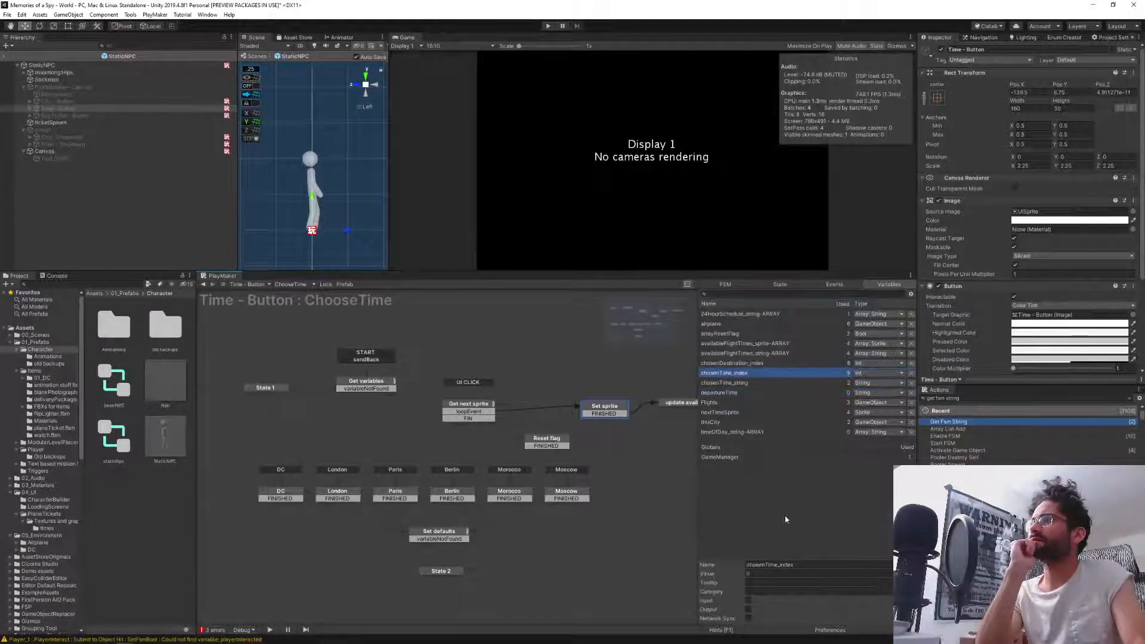
pyautogui.click(779, 284)
# Review the Berlin state and how Set defaults fetches the flight-time arrays, sets chosenTime_index and reads the array entries.
pyautogui.click(451, 495)
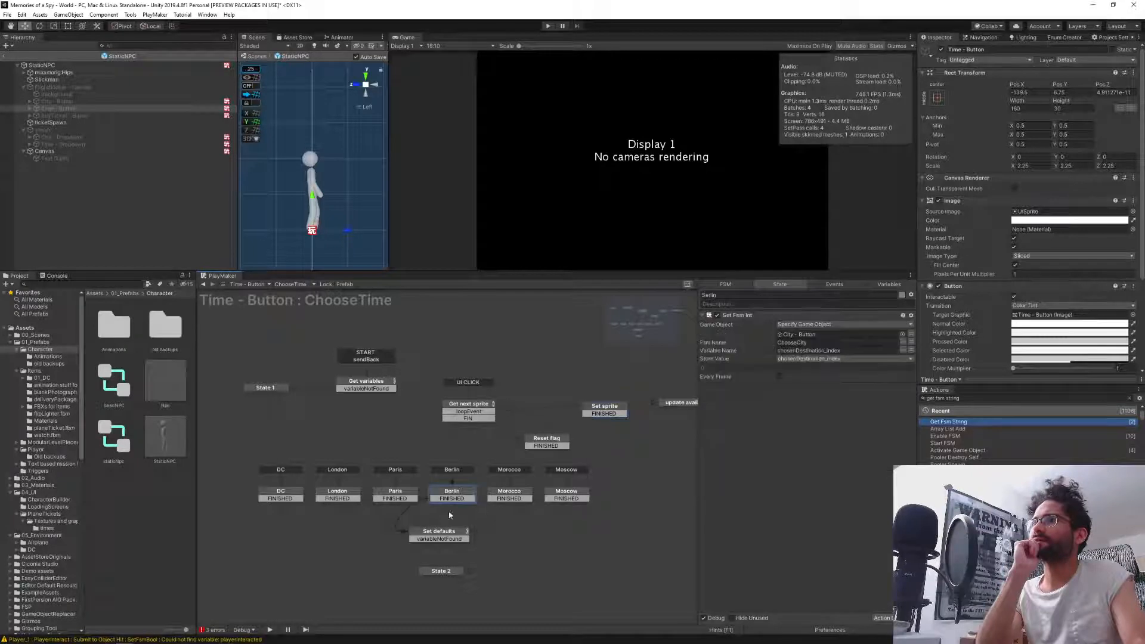
pyautogui.click(440, 533)
pyautogui.scroll(-5, 749, 450)
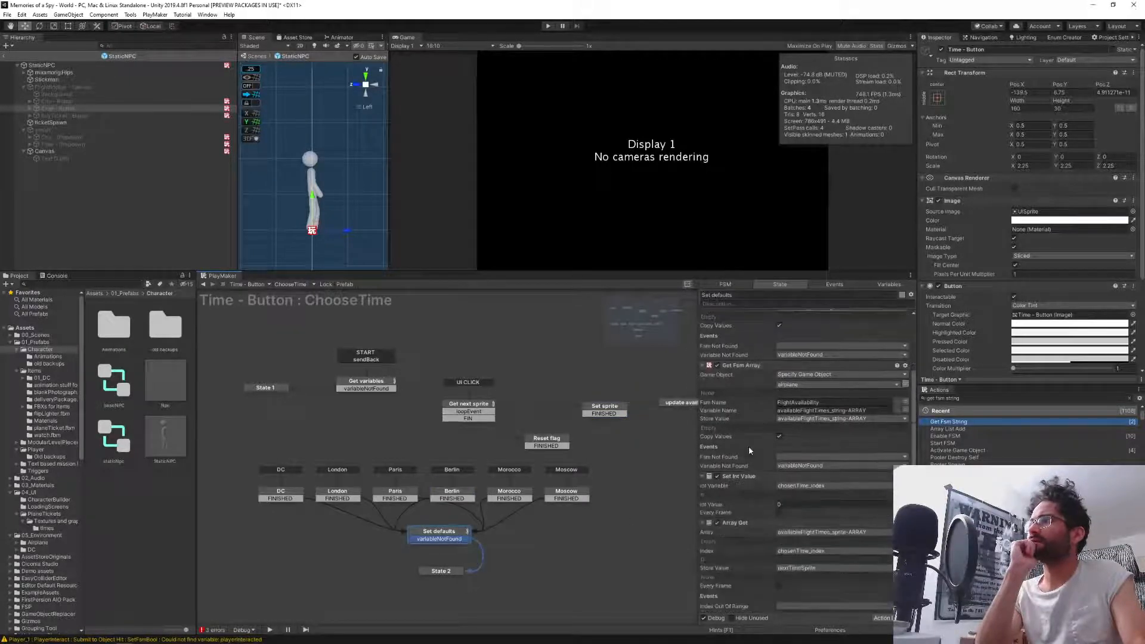
pyautogui.scroll(-5, 750, 449)
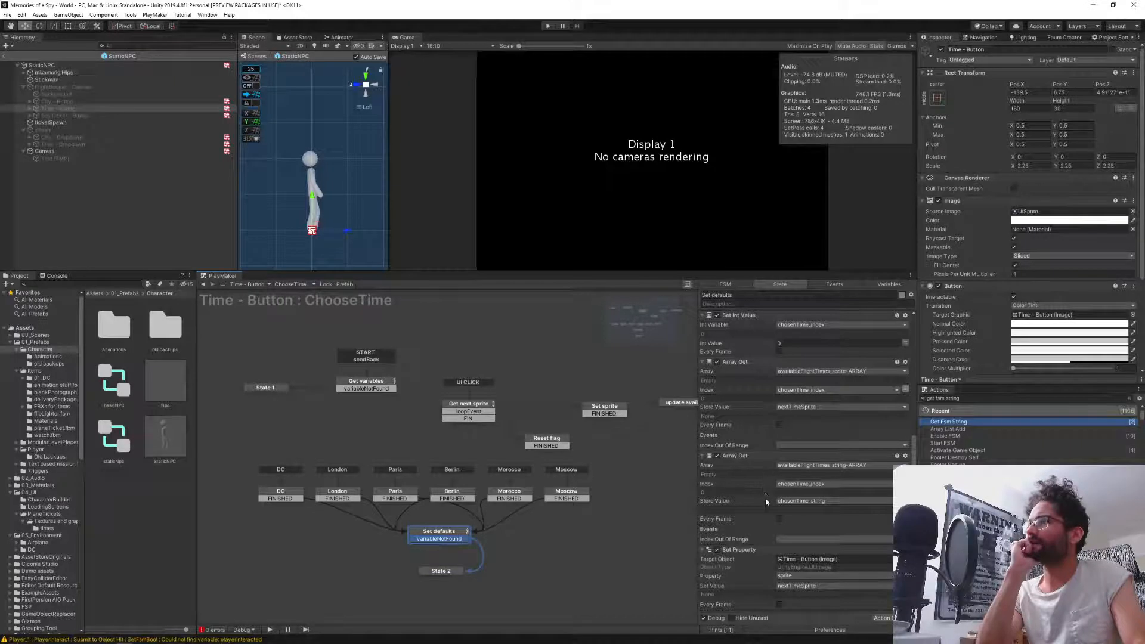
pyautogui.scroll(5, 749, 441)
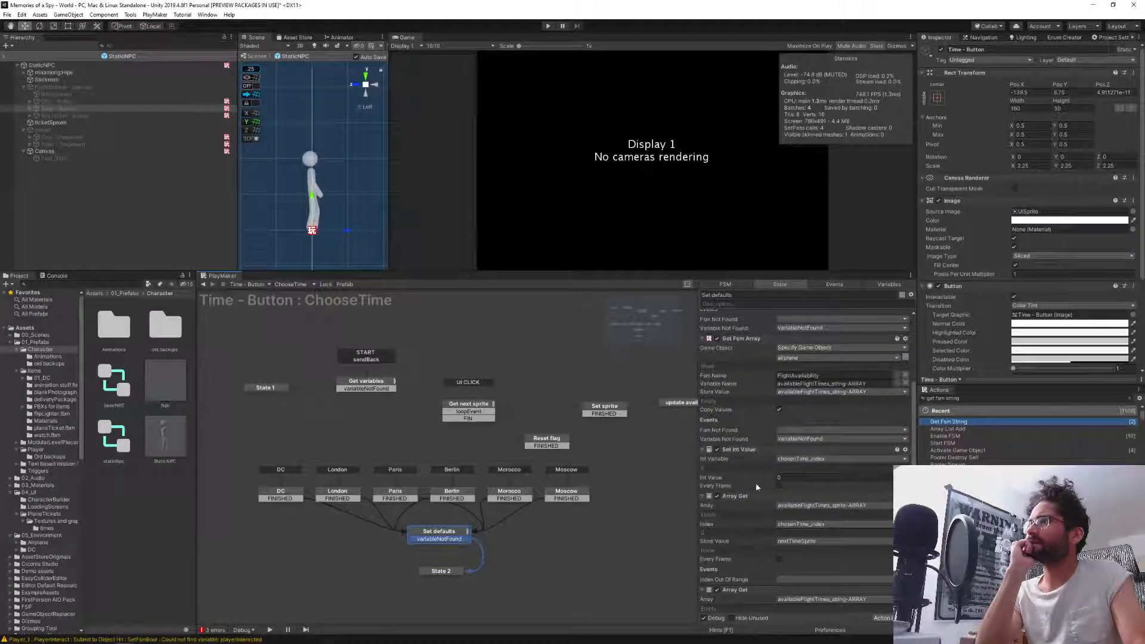
pyautogui.scroll(5, 755, 444)
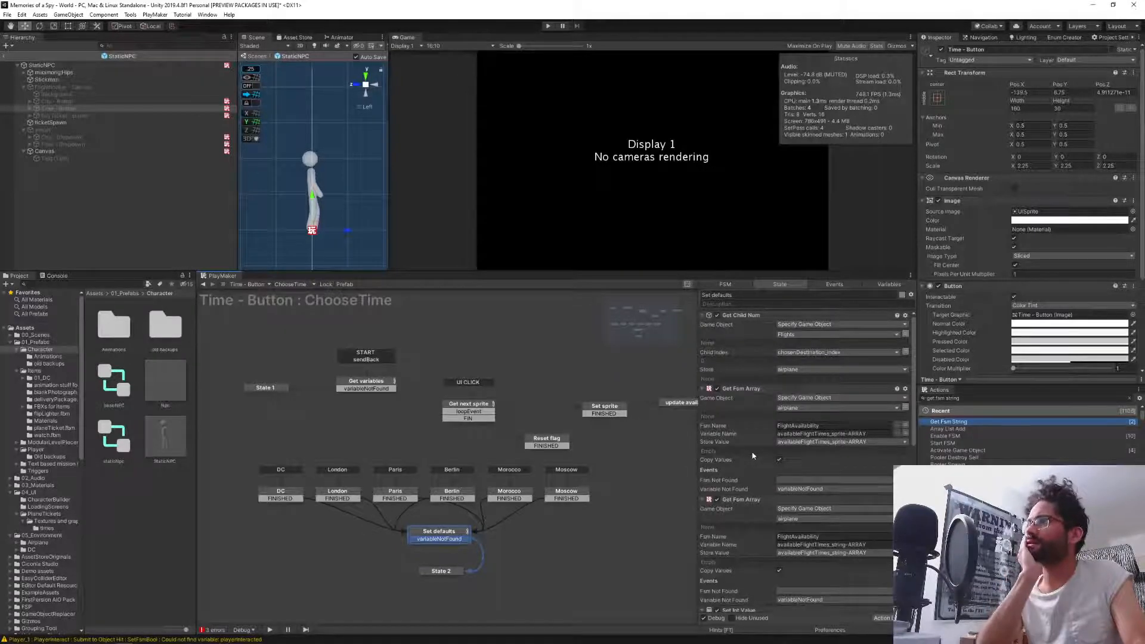
pyautogui.scroll(-5, 752, 456)
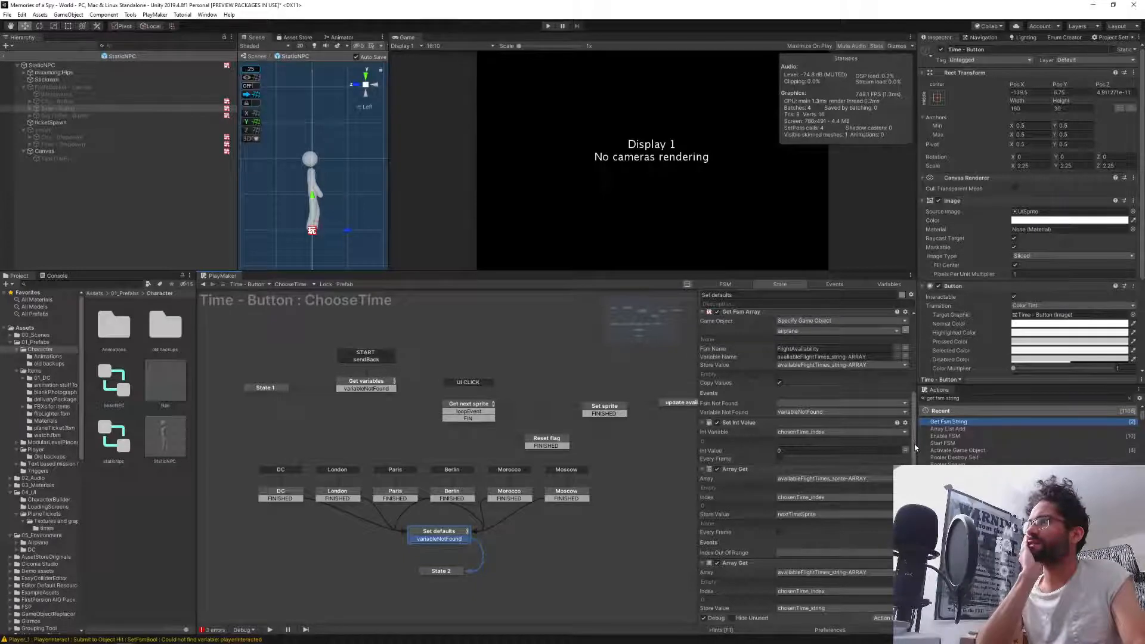
pyautogui.scroll(-3, 835, 453)
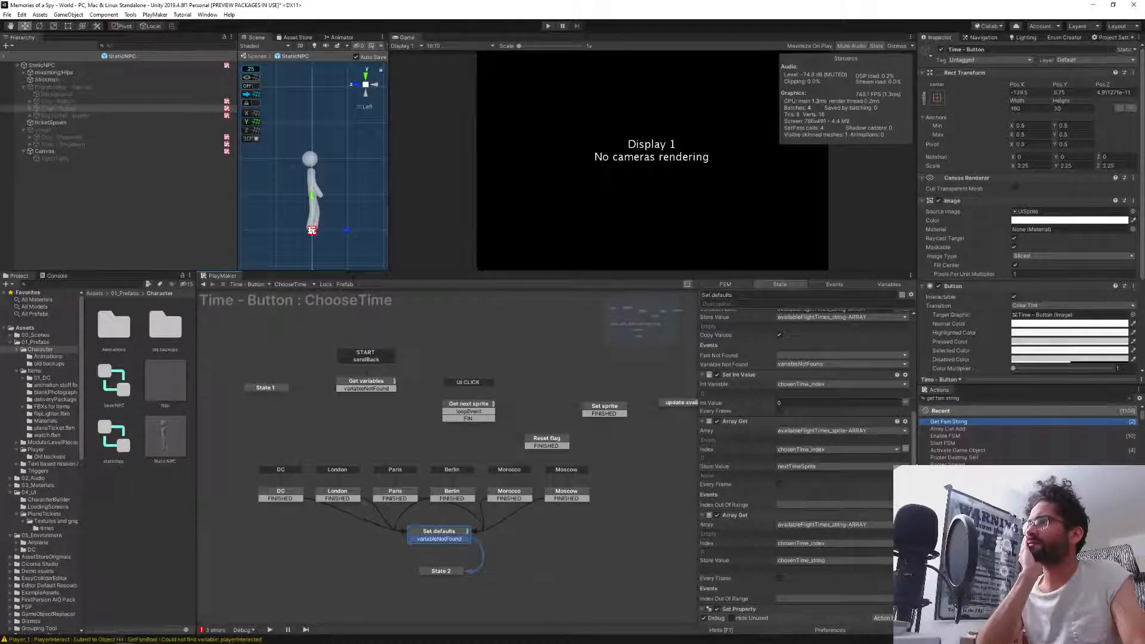
pyautogui.scroll(12, 799, 459)
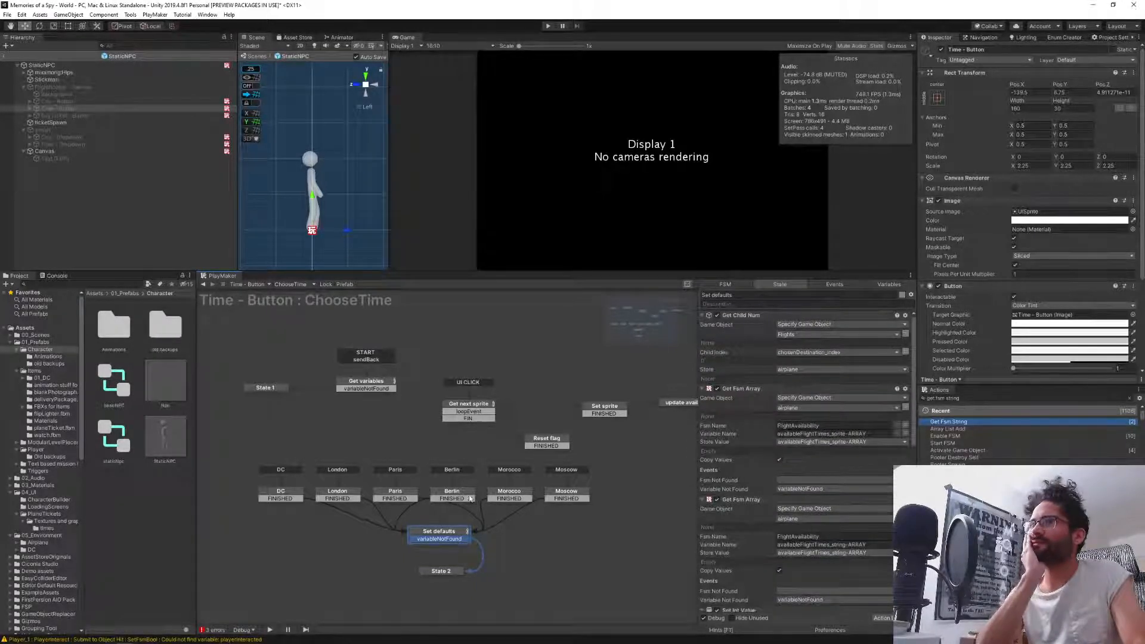
# Recheck Berlin's Get Fsm Int action and trace all Set defaults actions from Get Child Num through Send Event.
pyautogui.click(454, 494)
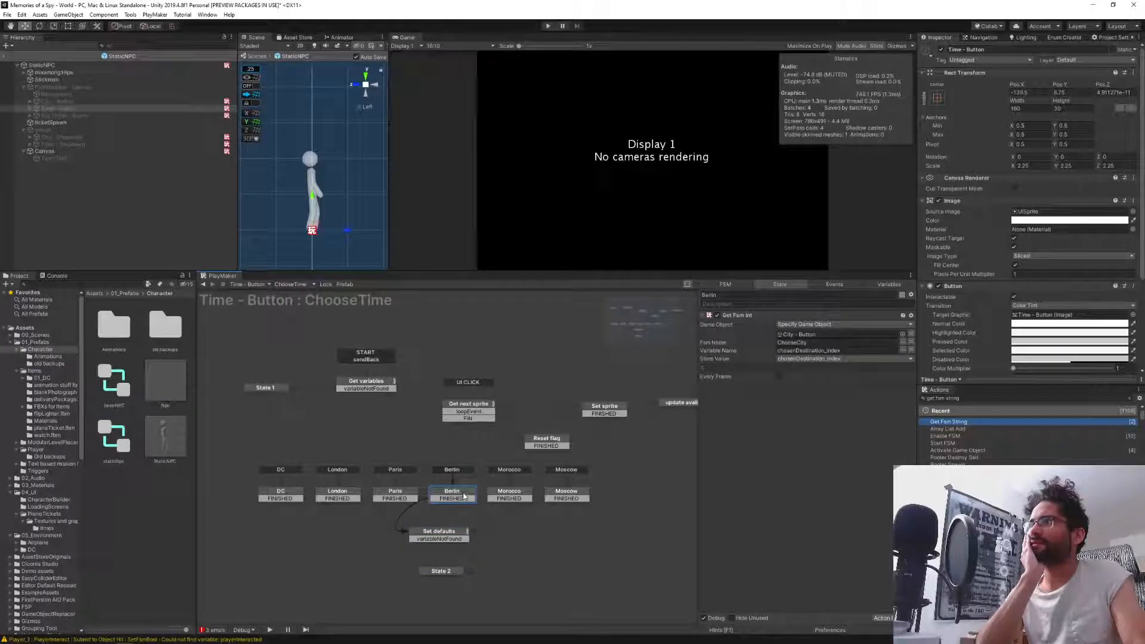
pyautogui.click(442, 531)
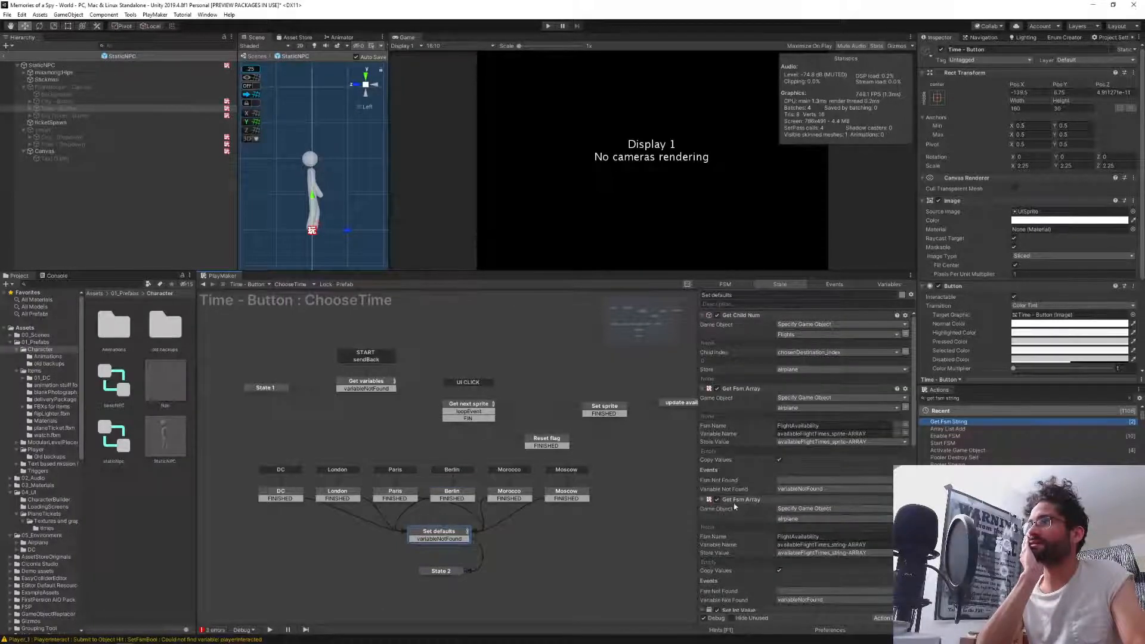
pyautogui.scroll(-3, 733, 502)
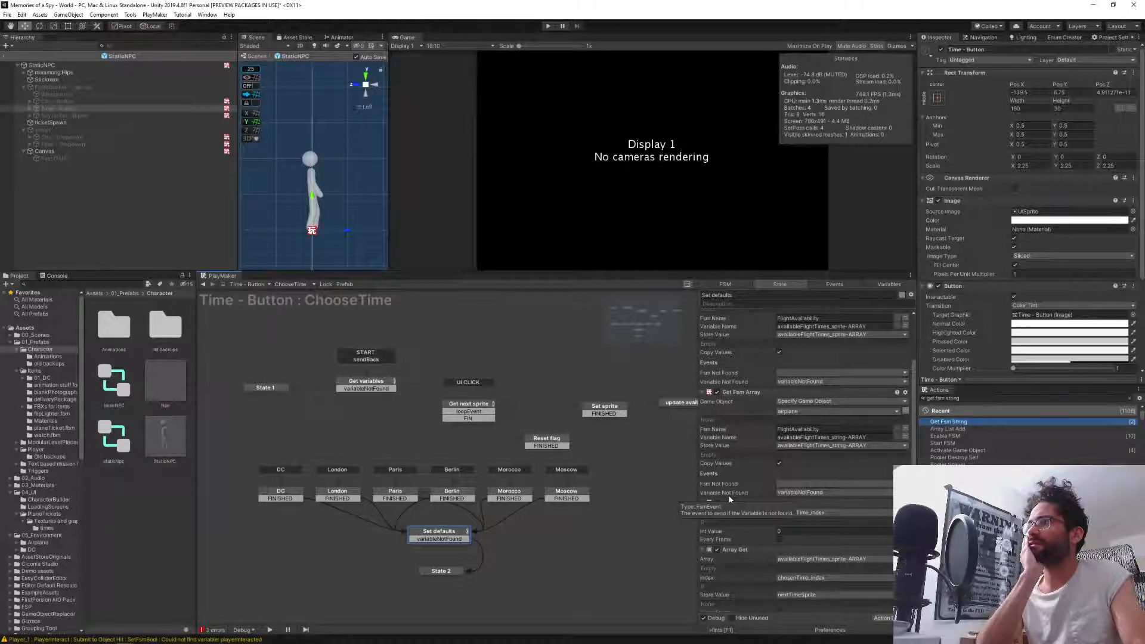
pyautogui.scroll(3, 731, 495)
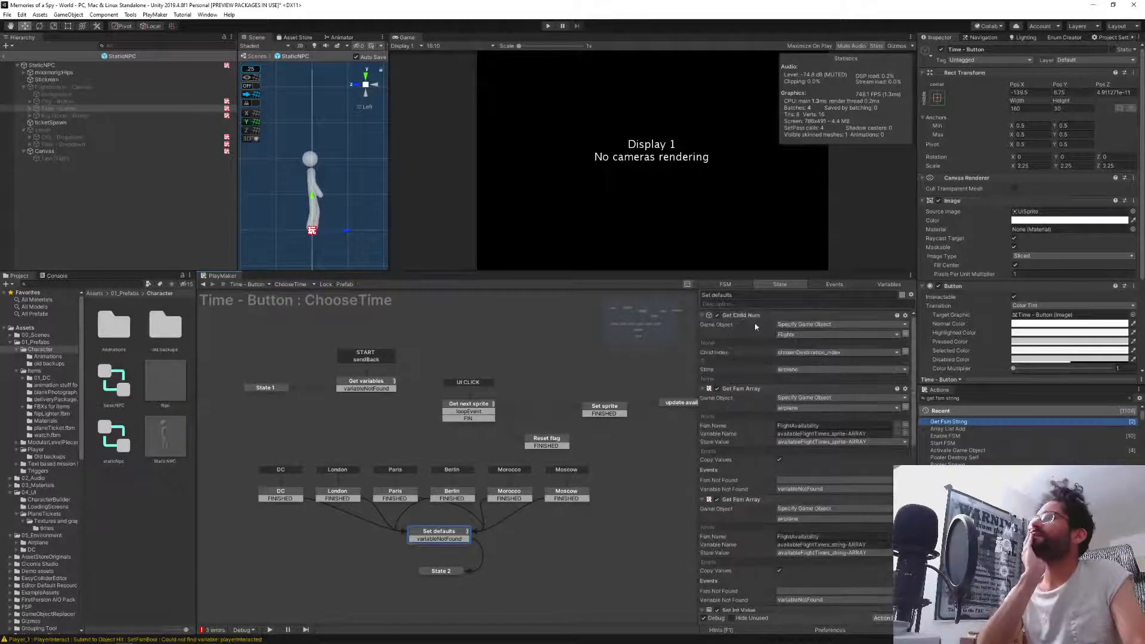
pyautogui.scroll(-3, 914, 376)
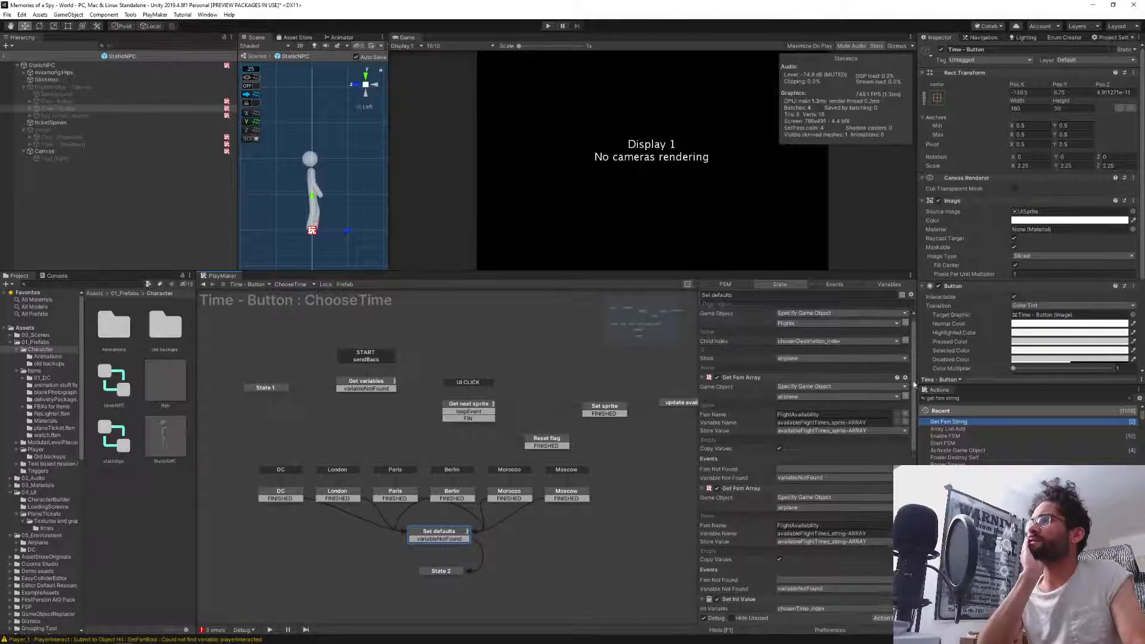
pyautogui.scroll(-4, 908, 395)
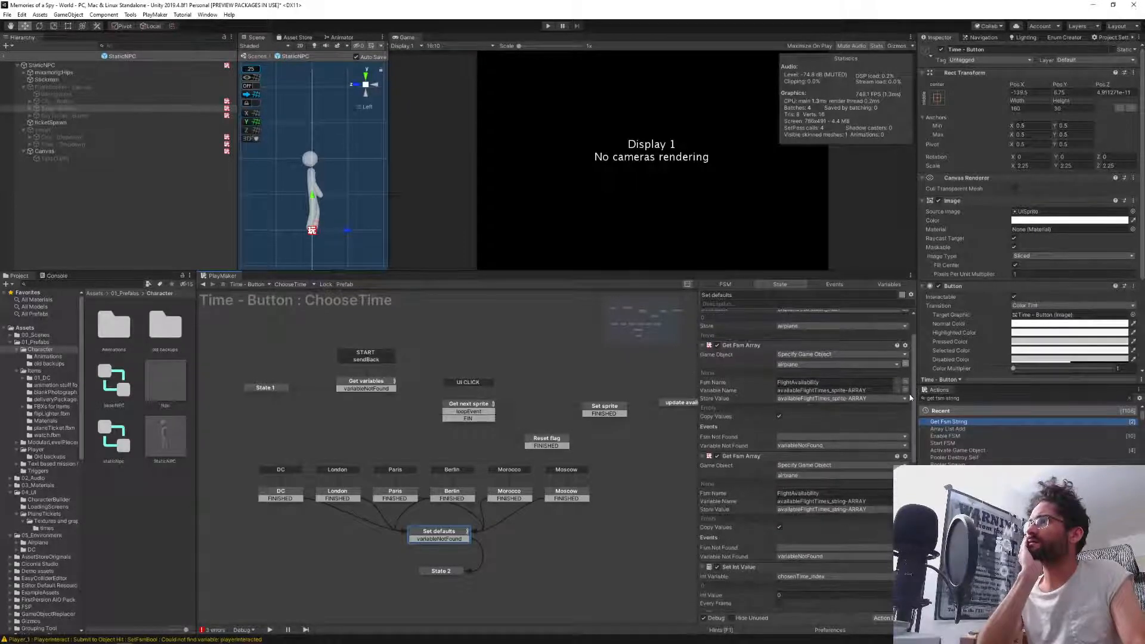
pyautogui.scroll(-5, 913, 417)
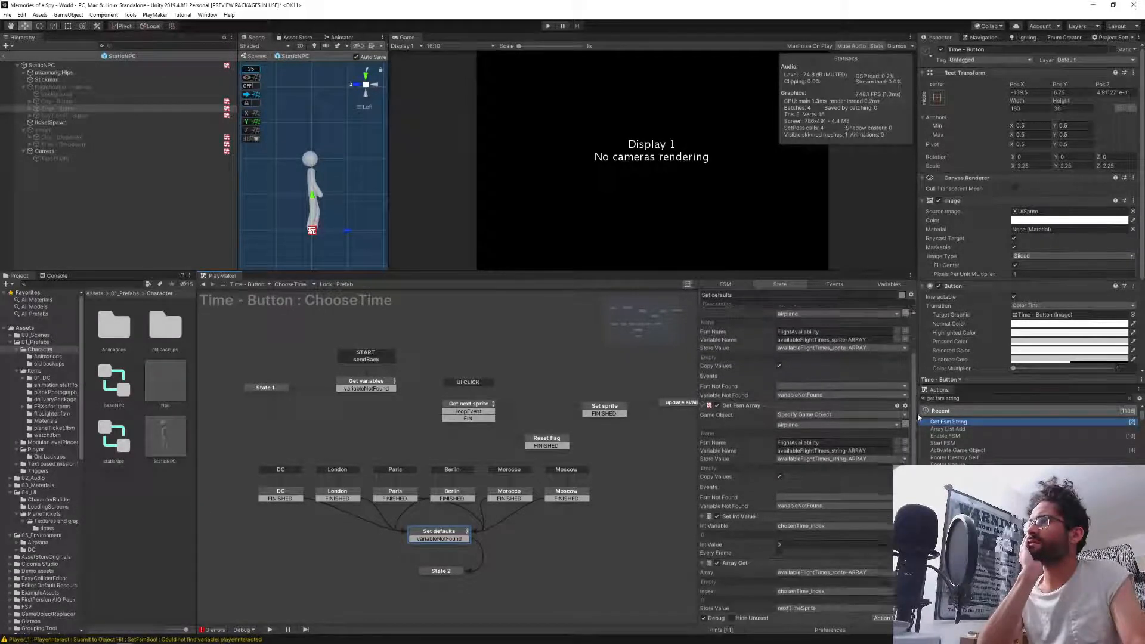
pyautogui.scroll(-2, 918, 450)
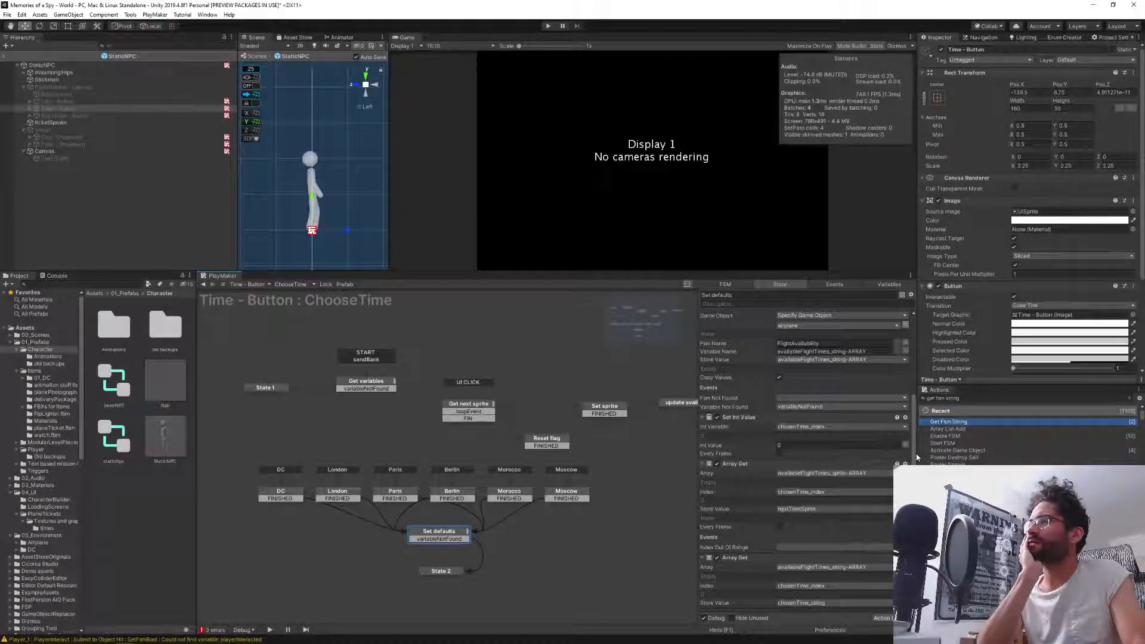
pyautogui.scroll(-1, 916, 457)
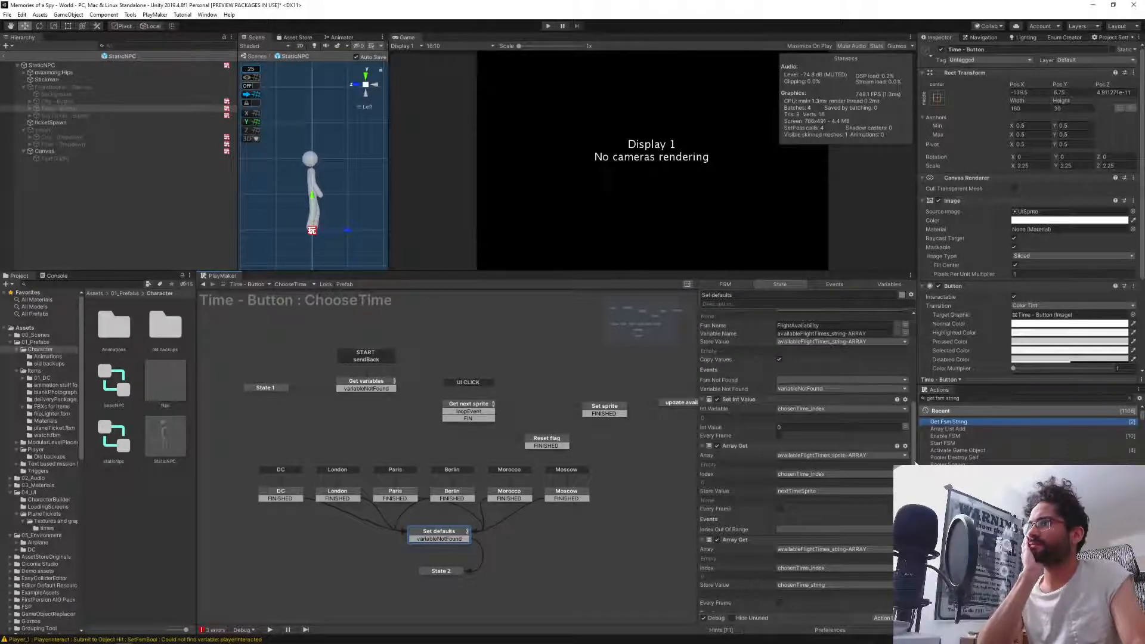
pyautogui.scroll(-2, 917, 464)
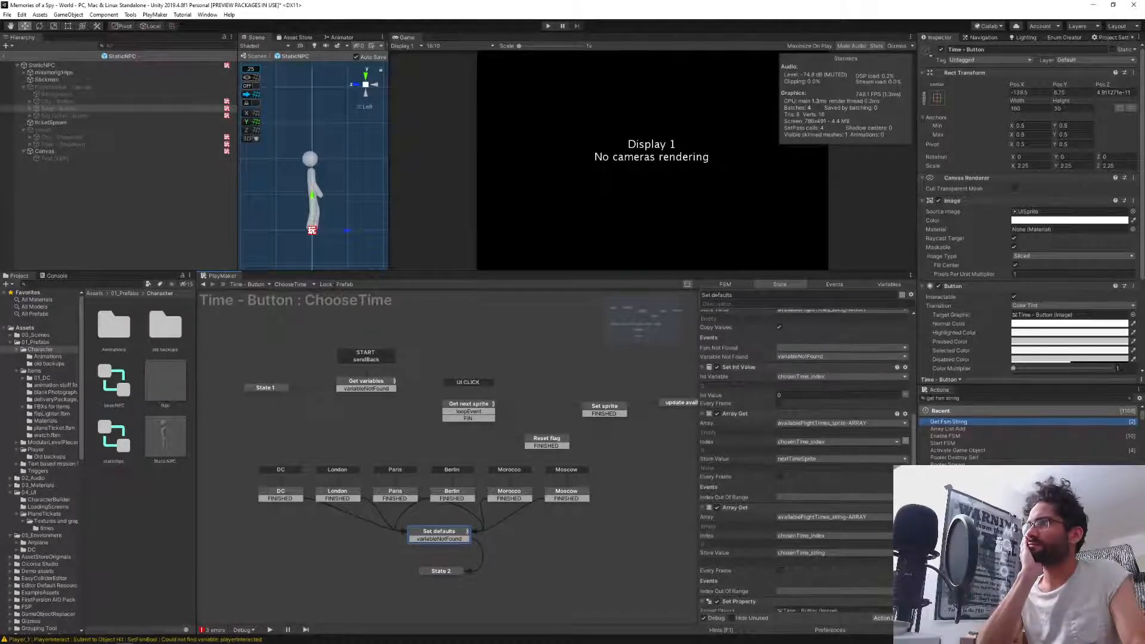
pyautogui.scroll(-1, 917, 463)
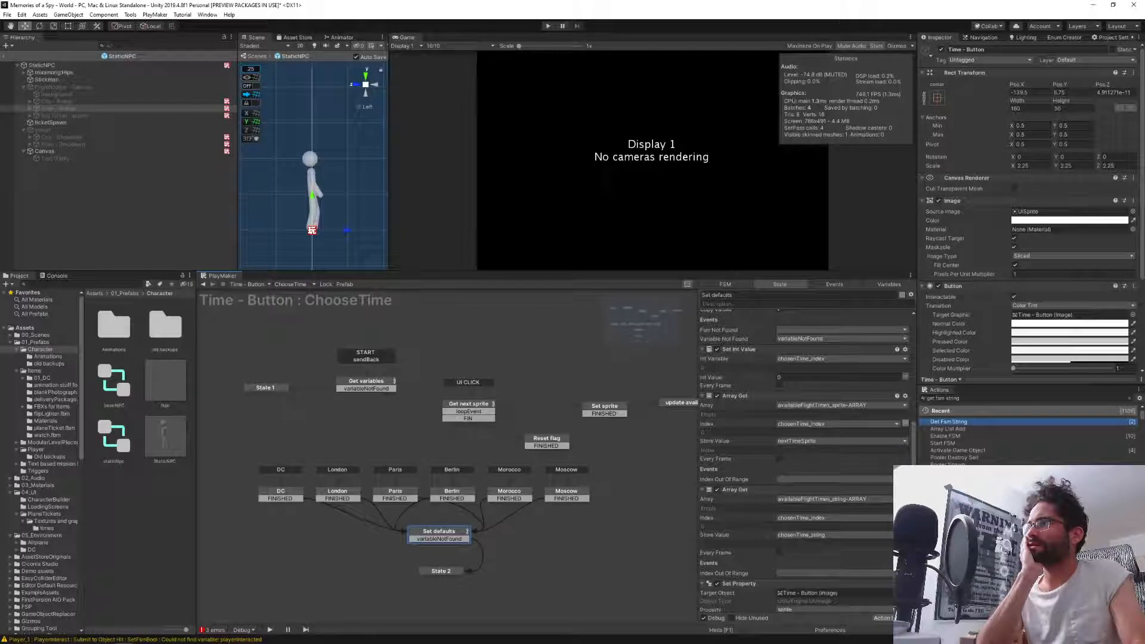
pyautogui.scroll(-1, 916, 464)
pyautogui.scroll(-1, 917, 464)
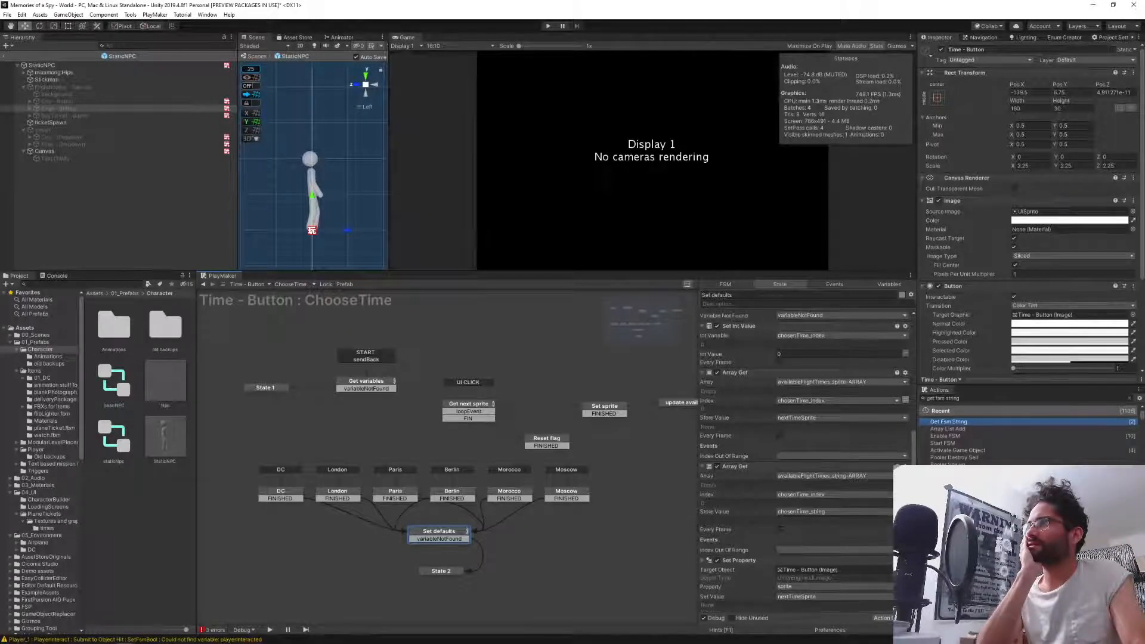
pyautogui.scroll(-1, 917, 463)
pyautogui.scroll(-4, 917, 464)
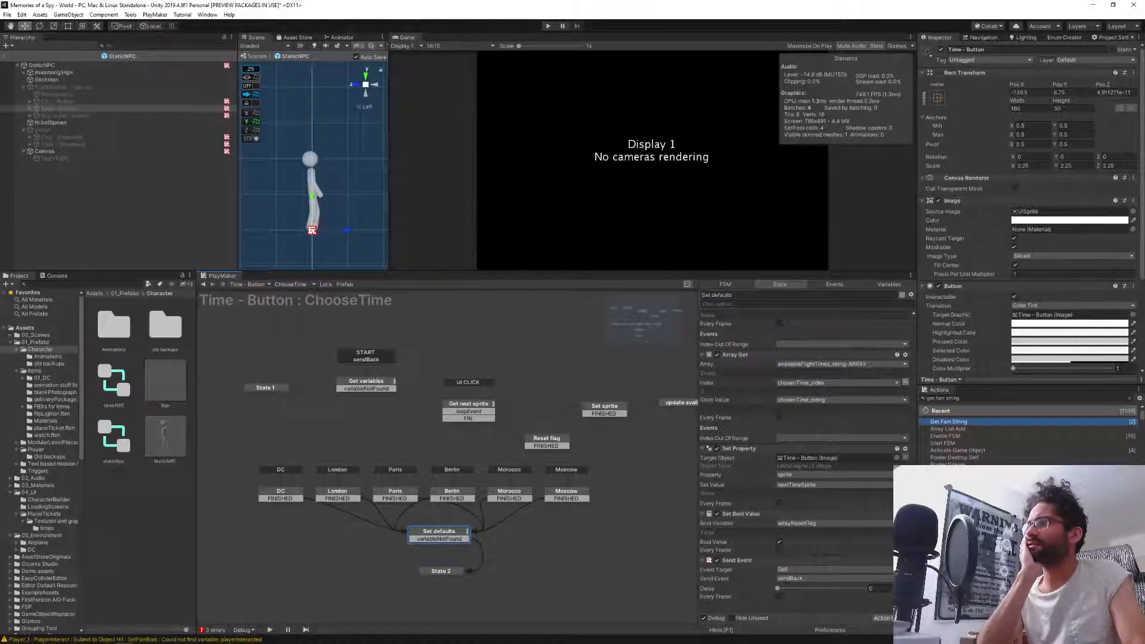
# Examine the Get variables actions from Find Closest through the Get Fsm Array that stores 24HourSchedule_string-ARRAY.
pyautogui.click(353, 382)
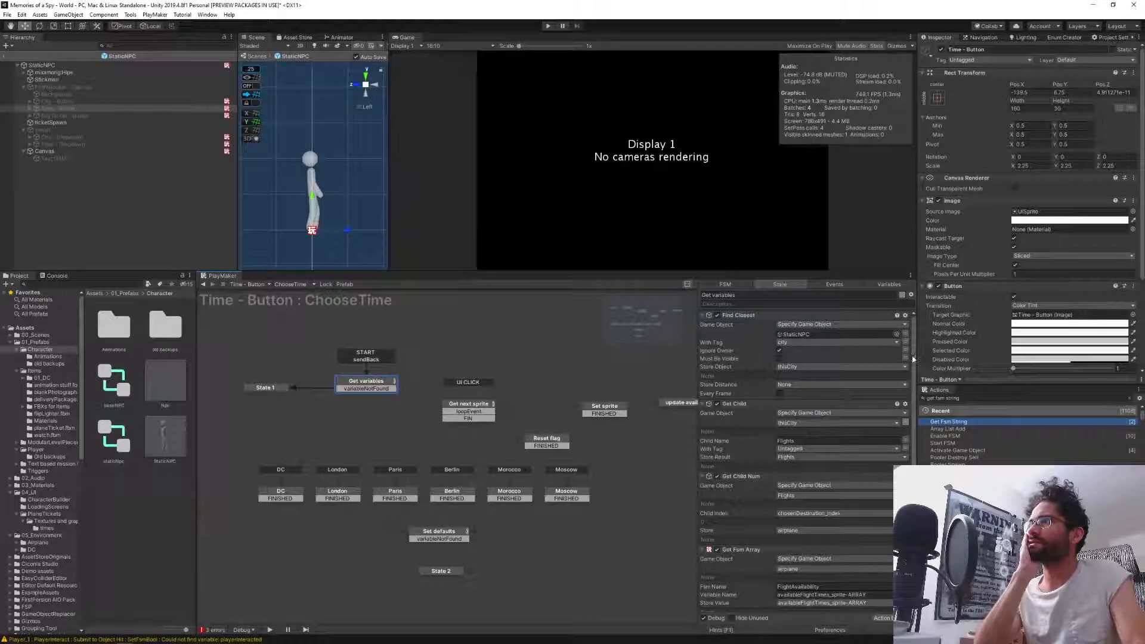
pyautogui.scroll(-1, 911, 363)
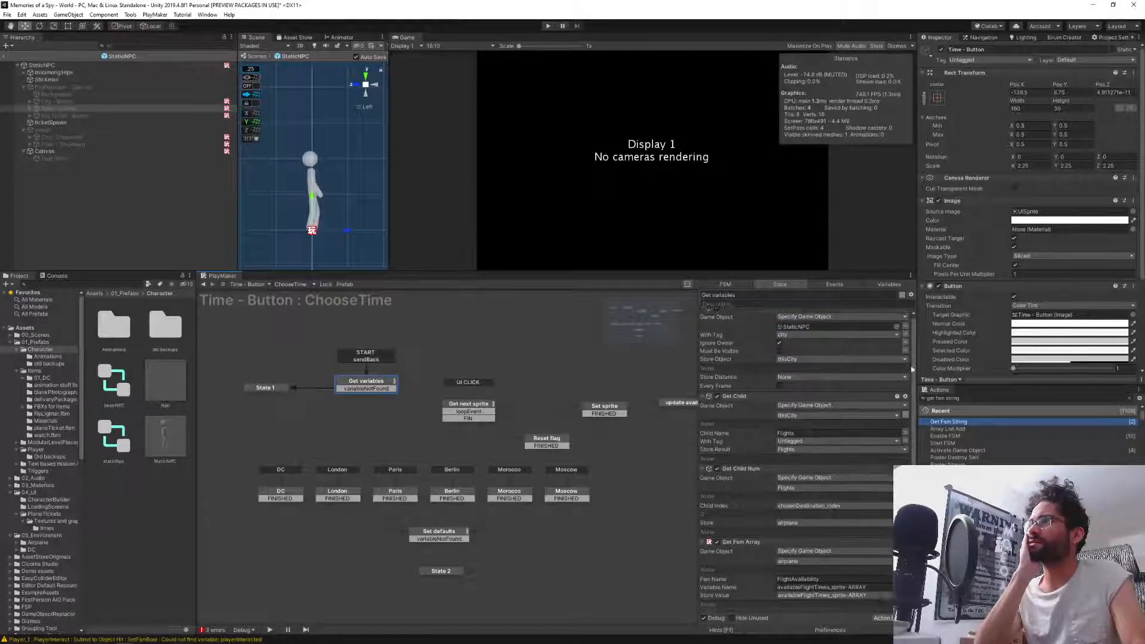
pyautogui.scroll(-3, 911, 369)
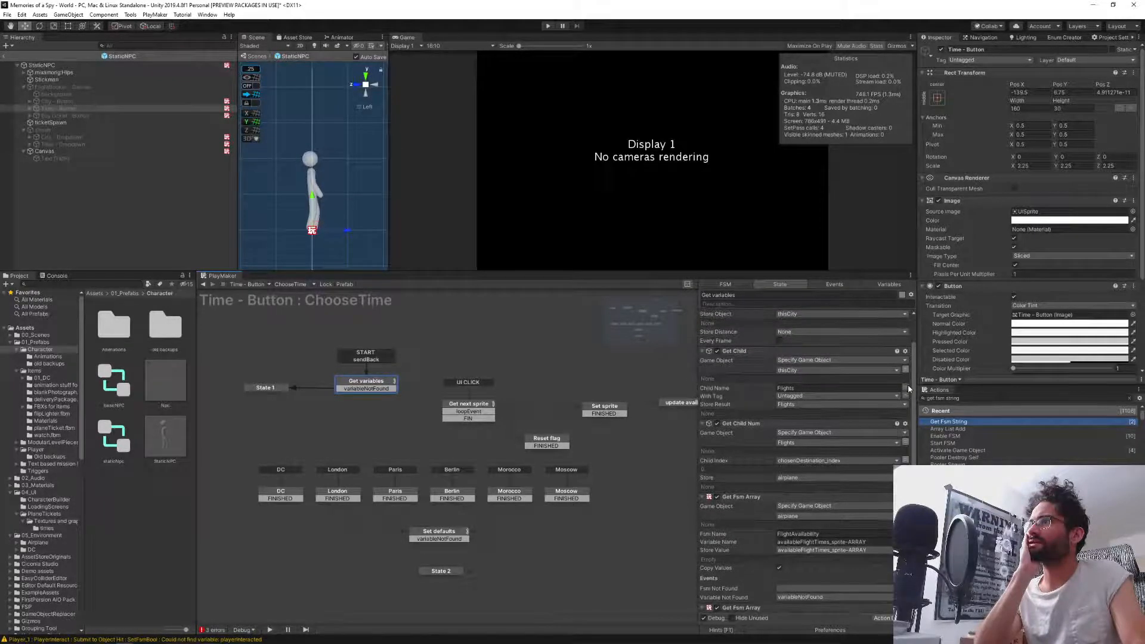
pyautogui.scroll(-1, 909, 389)
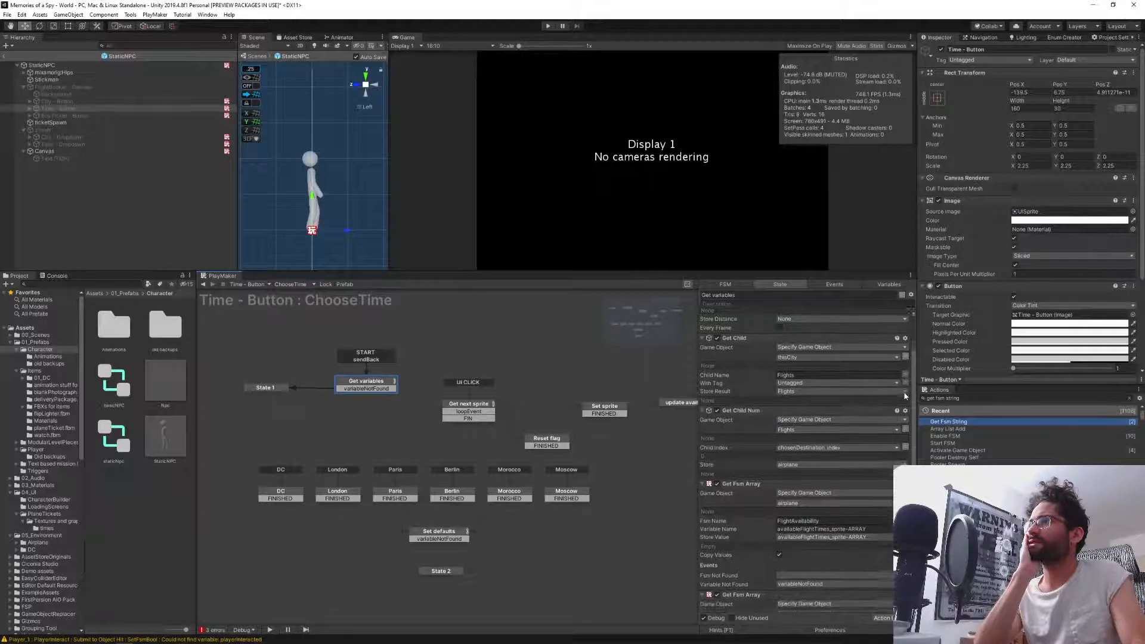
pyautogui.scroll(-3, 905, 396)
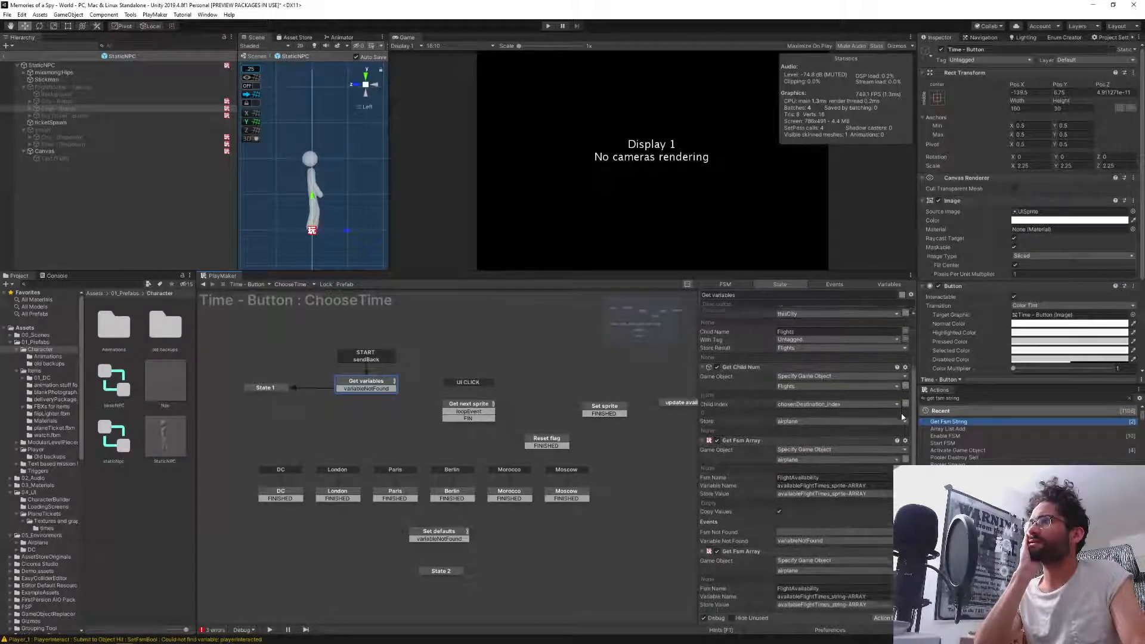
pyautogui.scroll(-1, 903, 419)
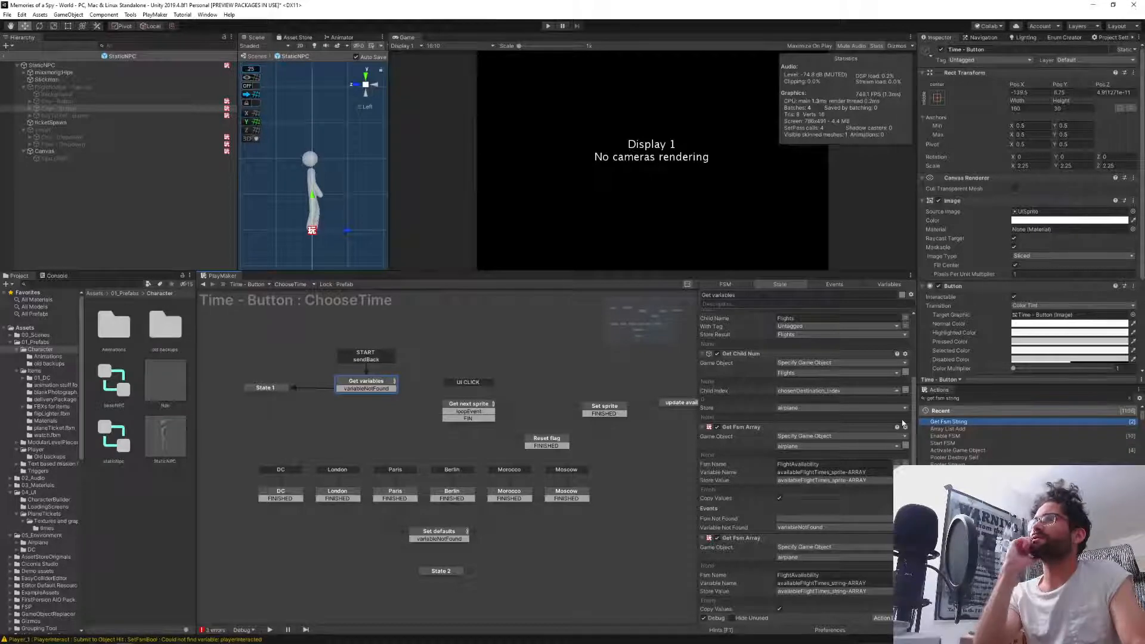
pyautogui.scroll(-1, 901, 423)
pyautogui.scroll(-2, 894, 433)
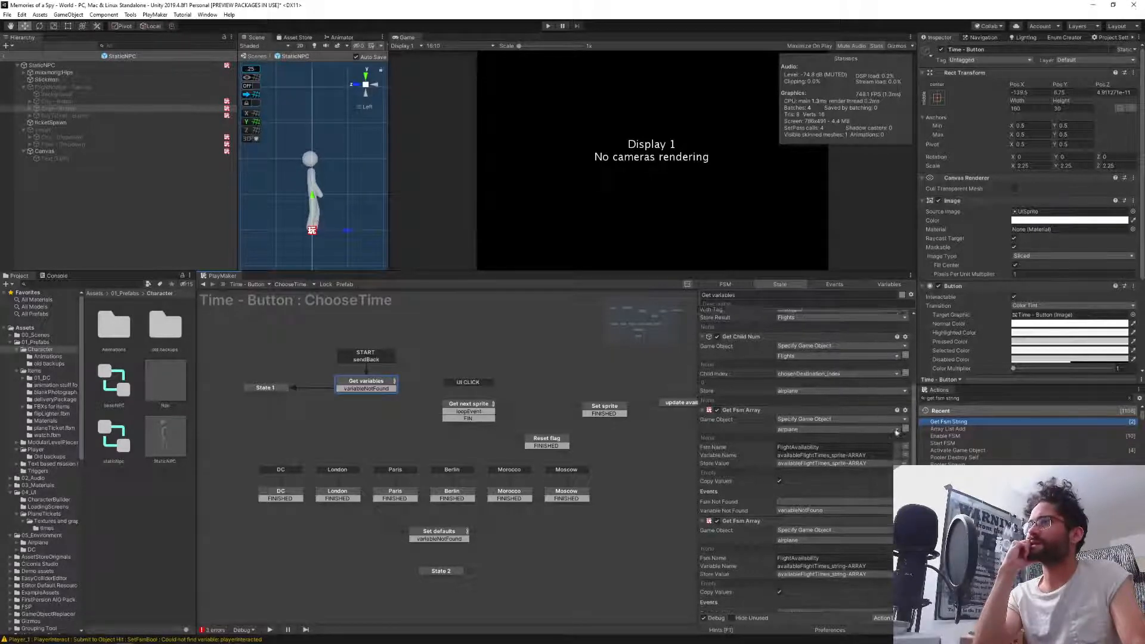
pyautogui.scroll(-4, 894, 432)
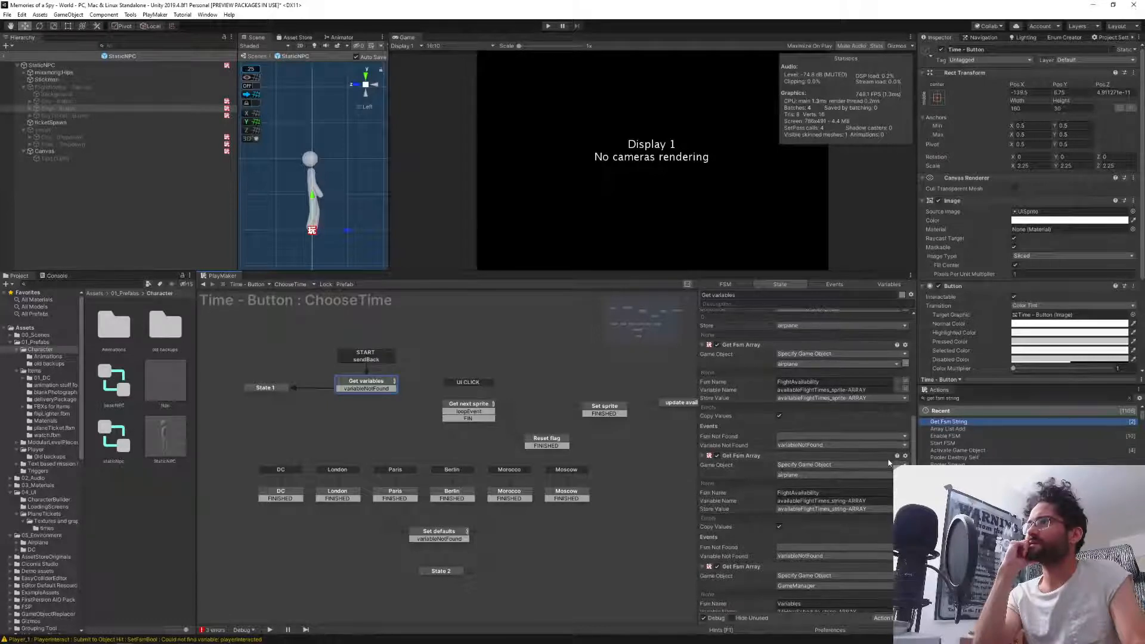
pyautogui.scroll(-2, 886, 470)
pyautogui.scroll(-3, 879, 476)
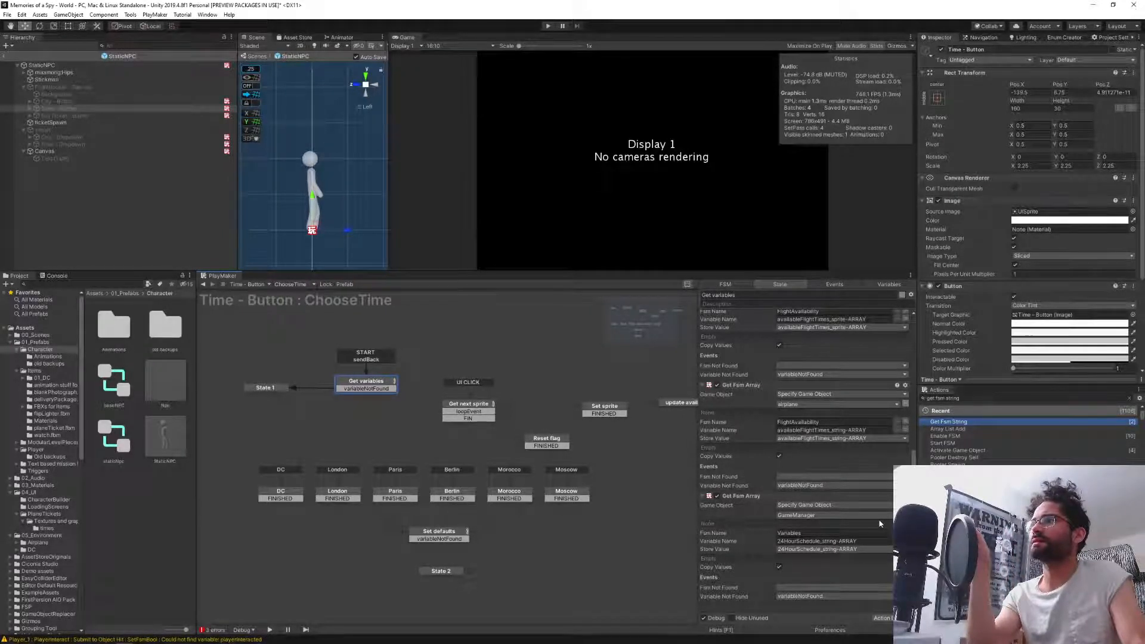
# Point the last Get Fsm Array action in Get variables at the airplane object and set its FSM name to FlightAvailability.
pyautogui.click(792, 517)
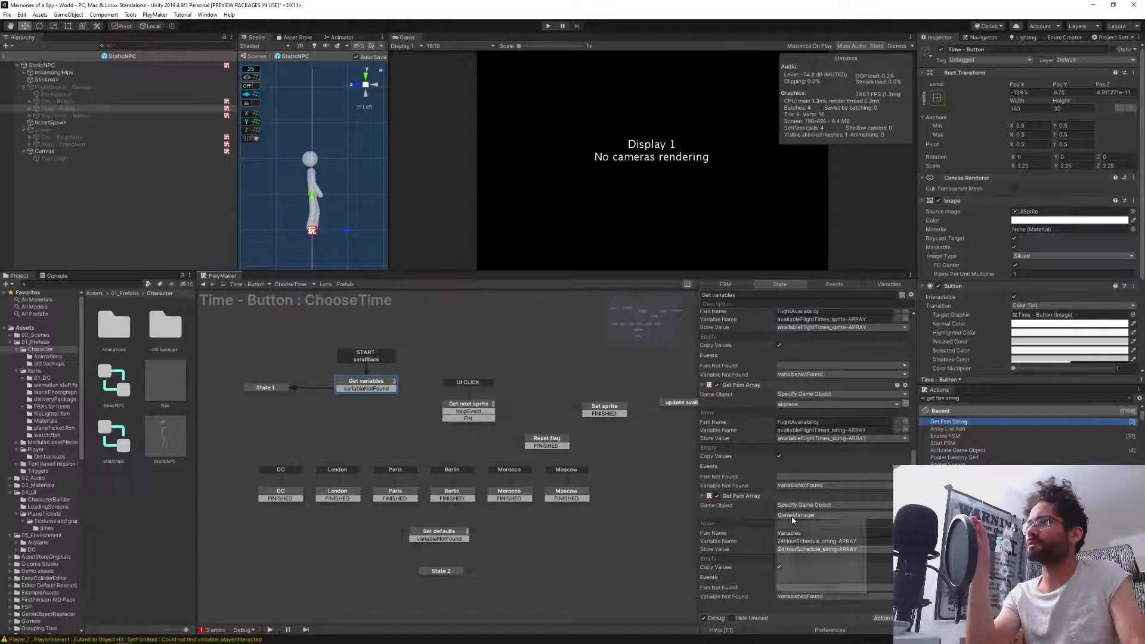
pyautogui.click(799, 545)
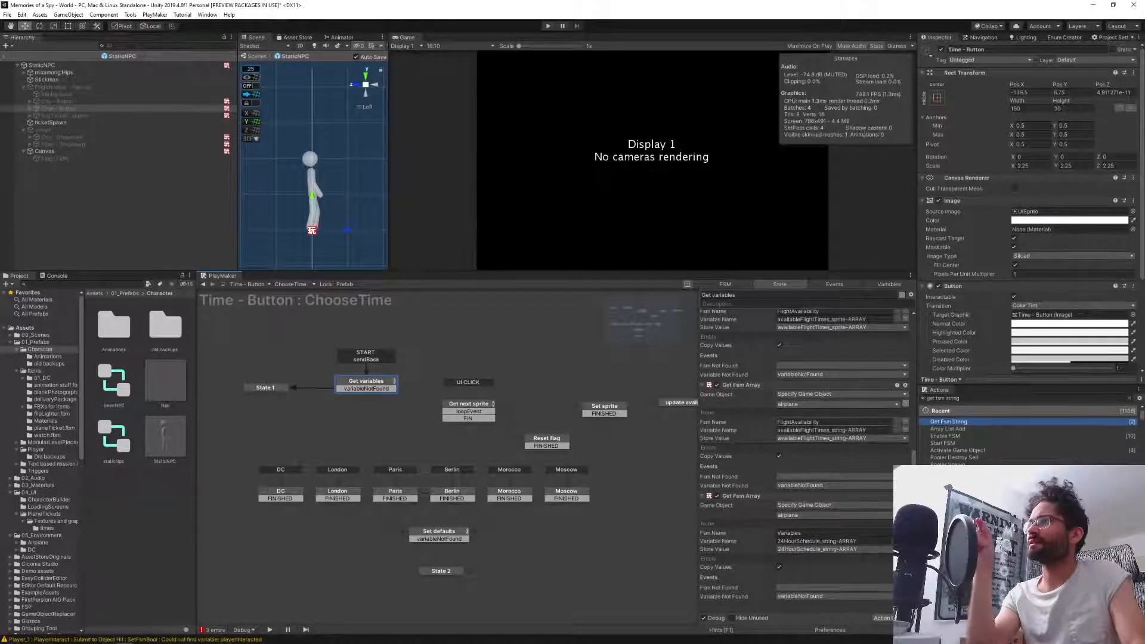
pyautogui.click(810, 422)
pyautogui.hotkey('ctrl', 'c')
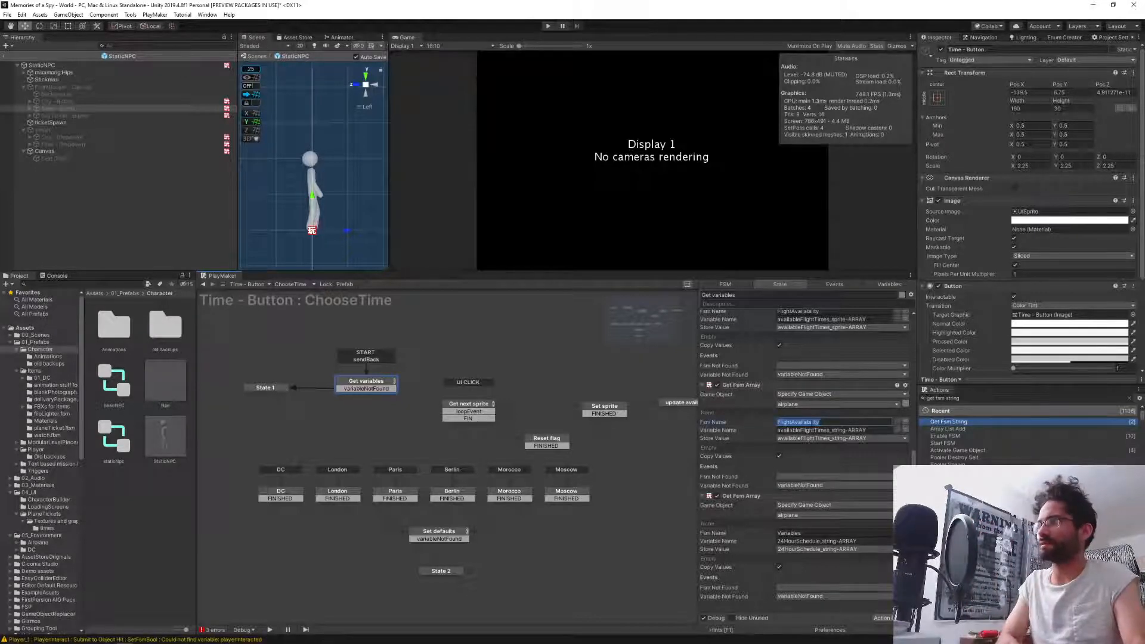
pyautogui.click(800, 533)
pyautogui.hotkey('ctrl', 'v')
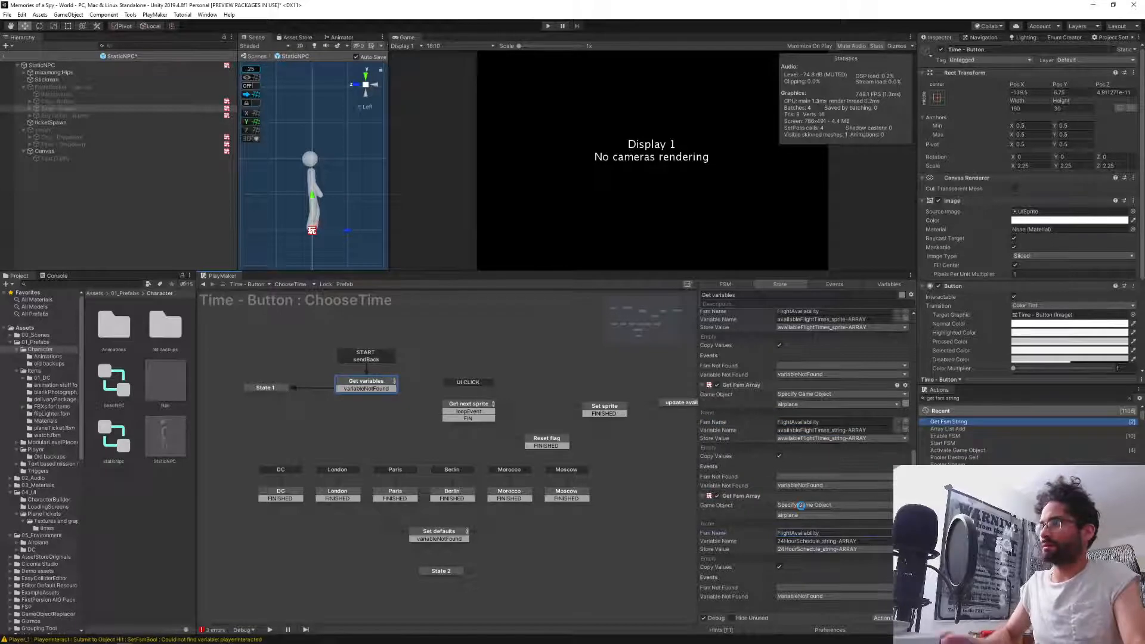
# Copy the action's 24HourSchedule_string-ARRAY variable name, leave the prefab and open the FlightAvailability variables of Airplane-DCtoLondon in the scene.
pyautogui.click(823, 541)
pyautogui.hotkey('ctrl', 'c')
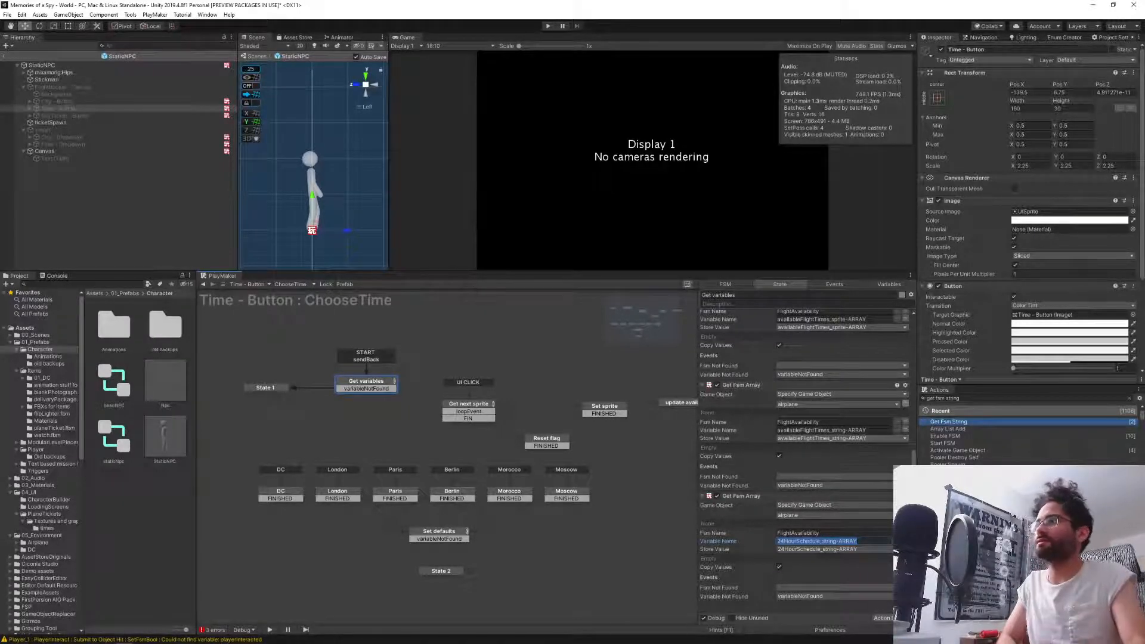
pyautogui.click(3, 54)
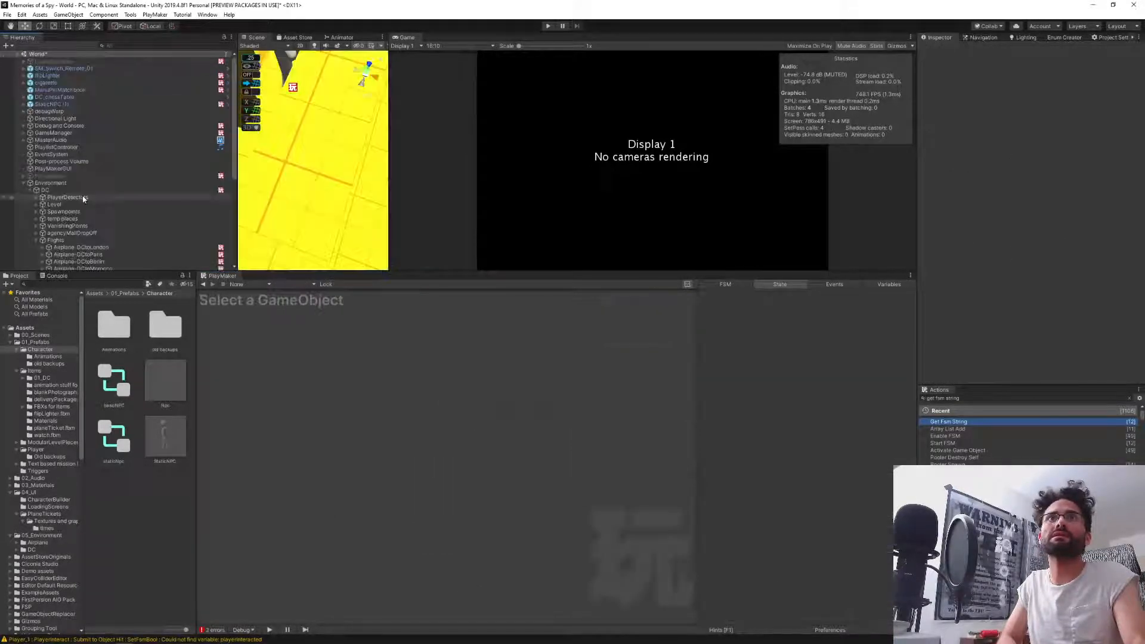
pyautogui.scroll(-3, 85, 191)
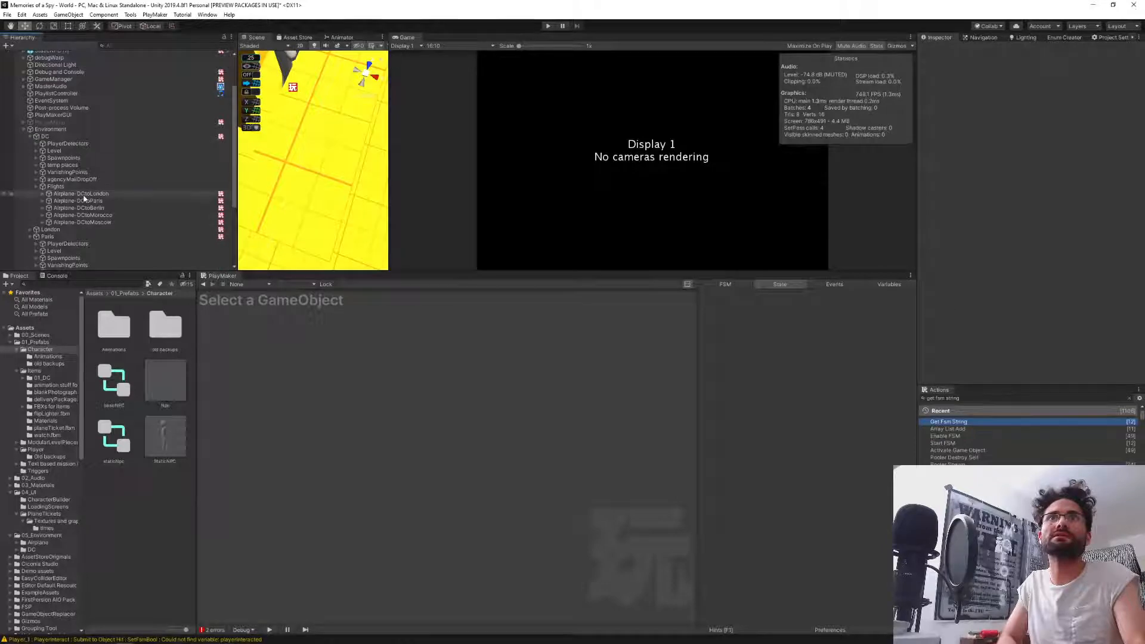
pyautogui.click(80, 194)
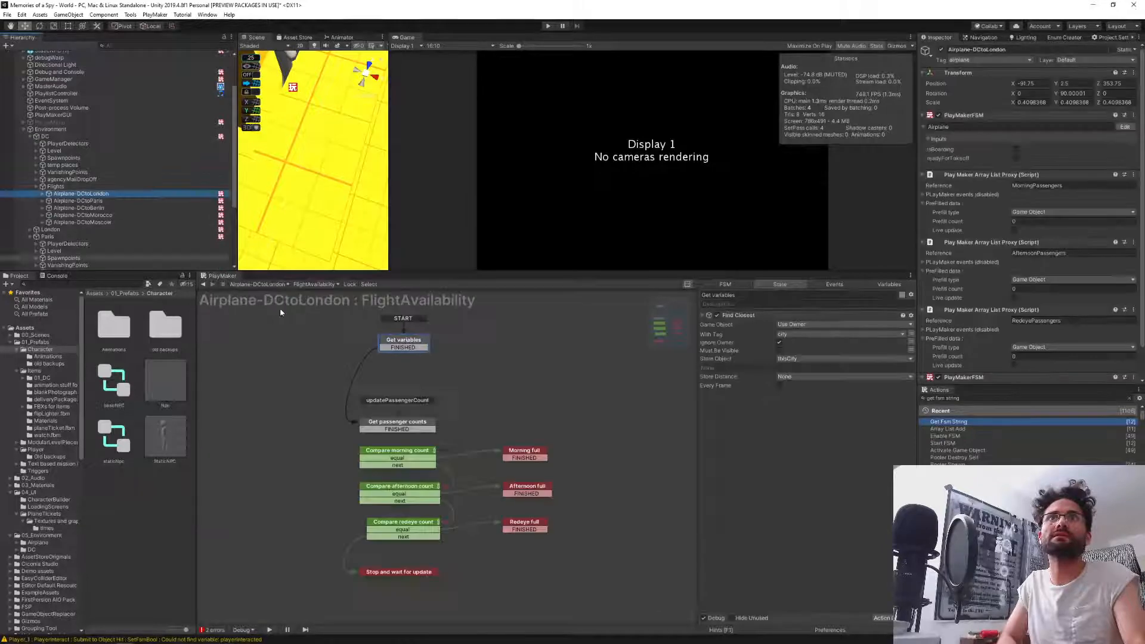
pyautogui.click(888, 285)
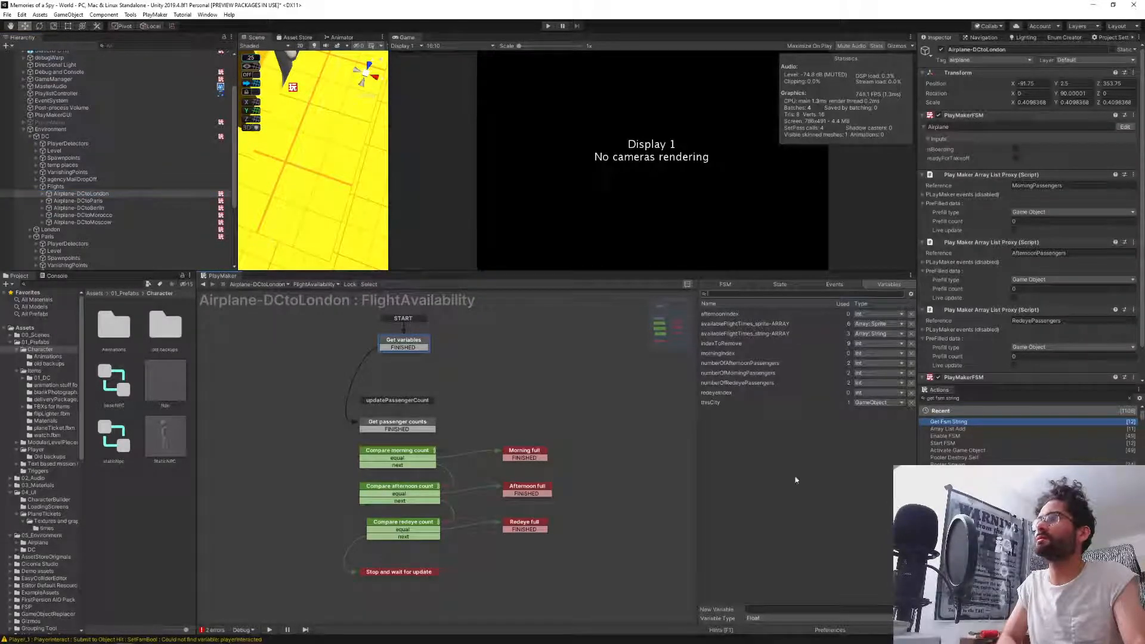
# Add an array variable named 24HourSchedule_string-ARRAY to the airplane's FlightAvailability FSM and set its array type to String.
pyautogui.click(770, 619)
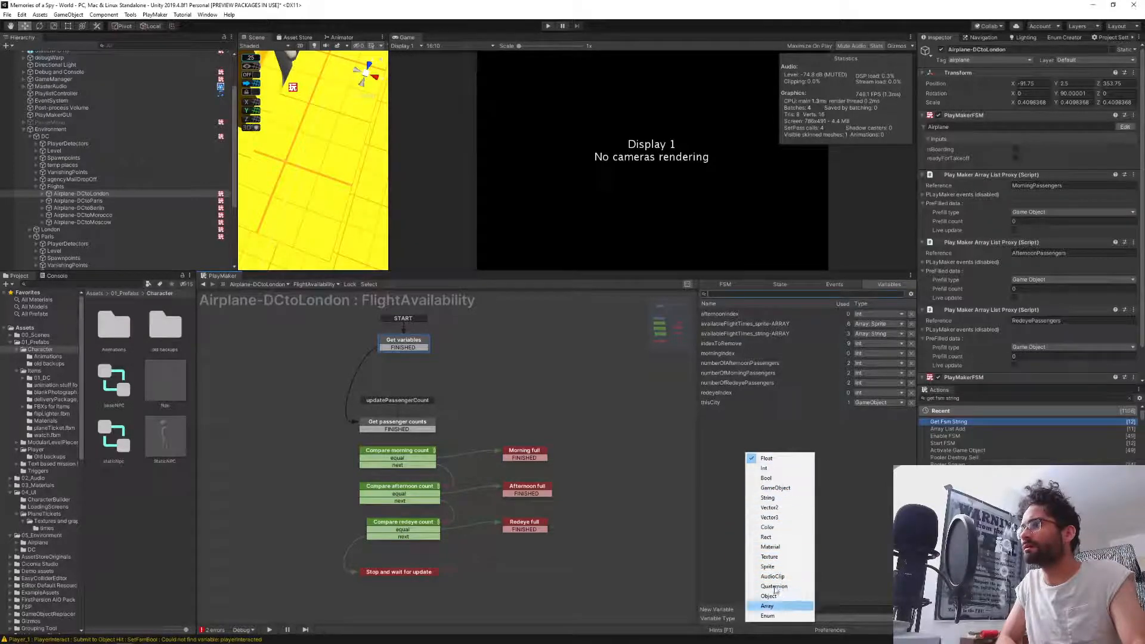
pyautogui.click(776, 606)
pyautogui.click(769, 609)
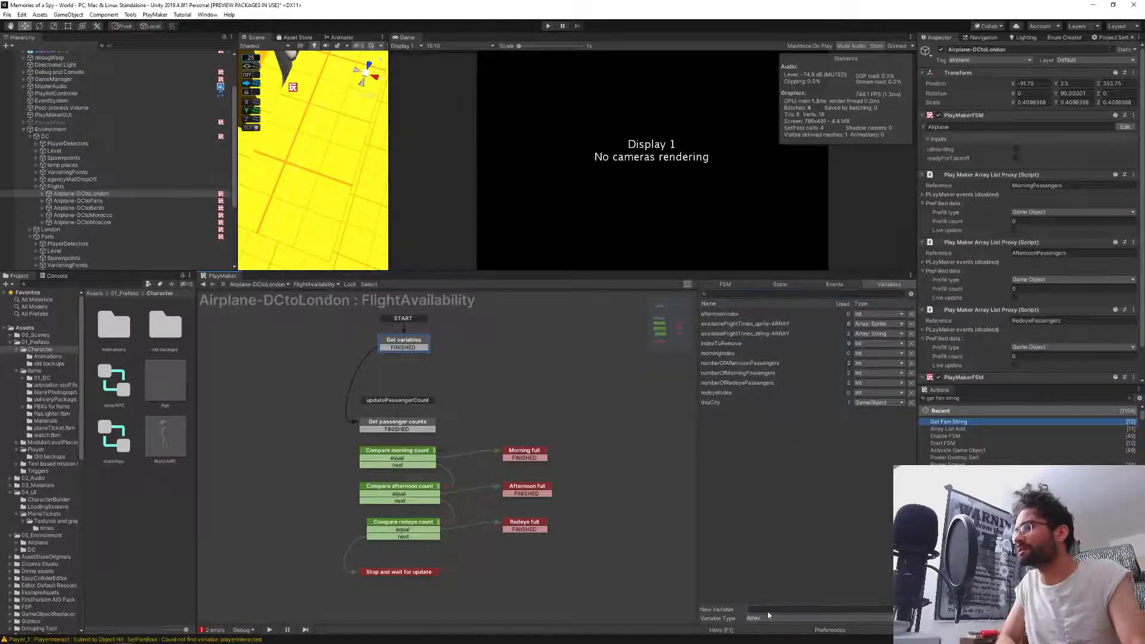
pyautogui.hotkey('ctrl', 'v')
pyautogui.press('Return')
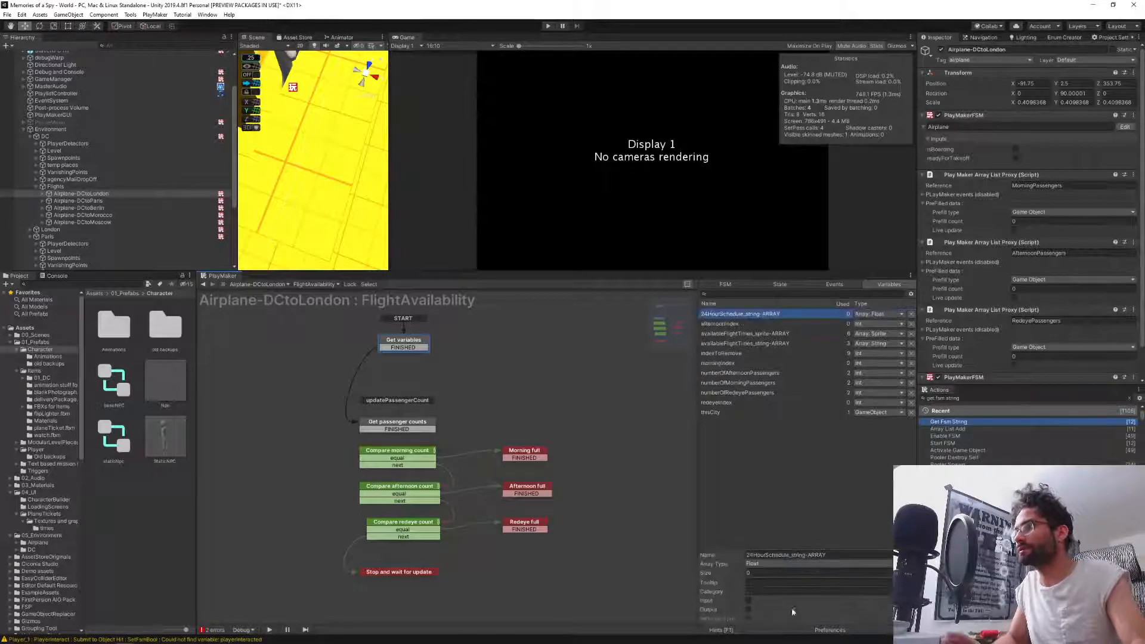
pyautogui.click(767, 564)
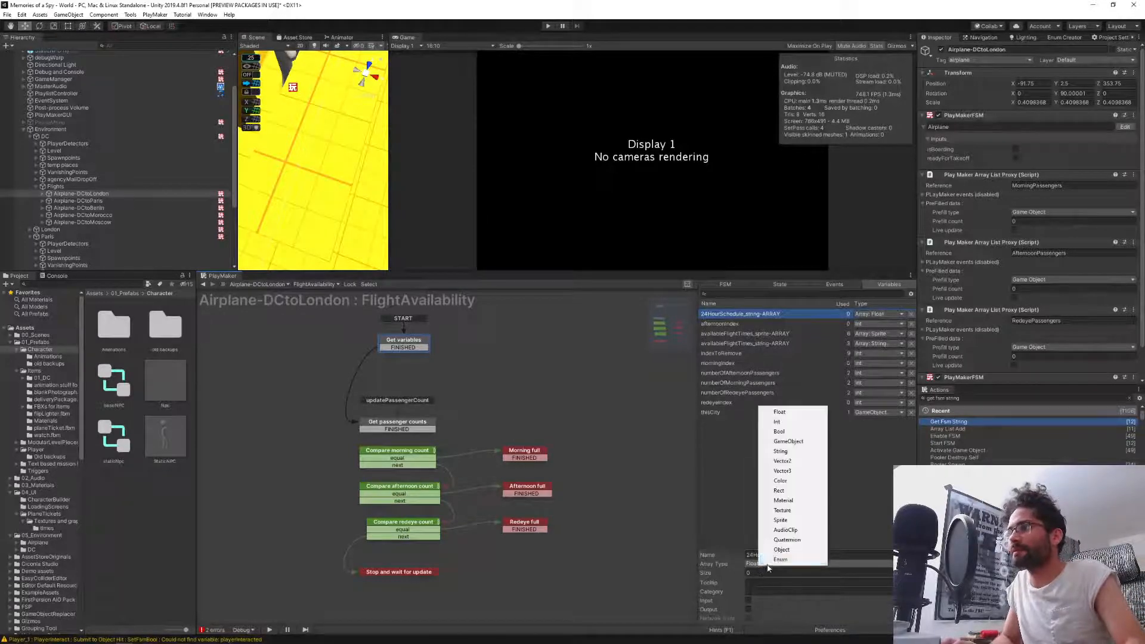
pyautogui.click(780, 451)
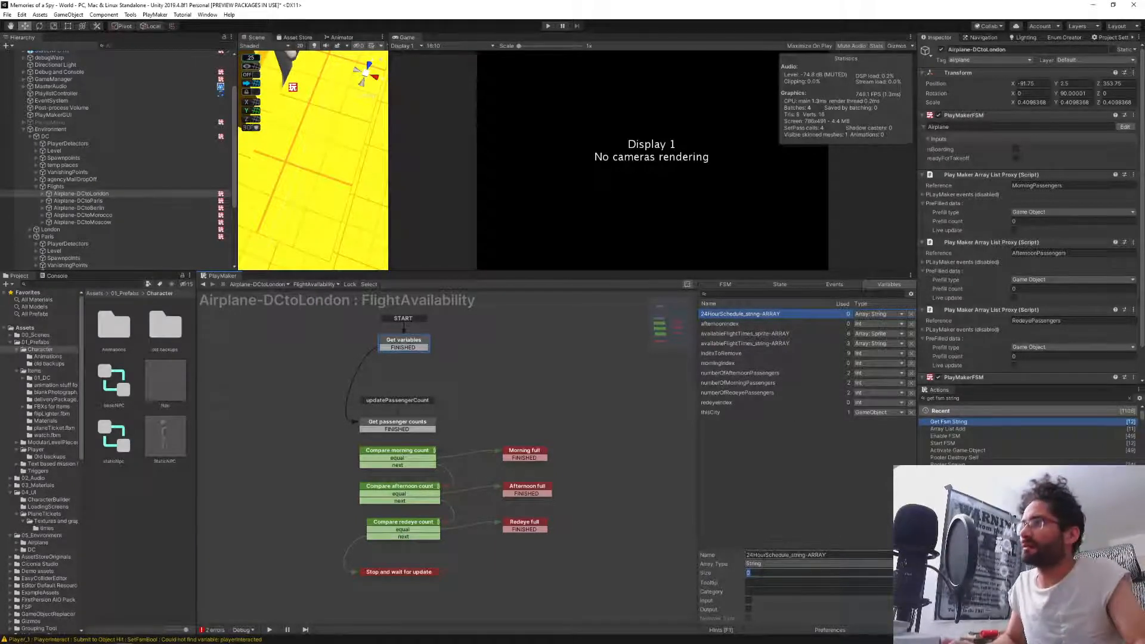
# Rename the airplane's new schedule array variable to HourMinSchedule_string-ARRAY.
pyautogui.click(766, 555)
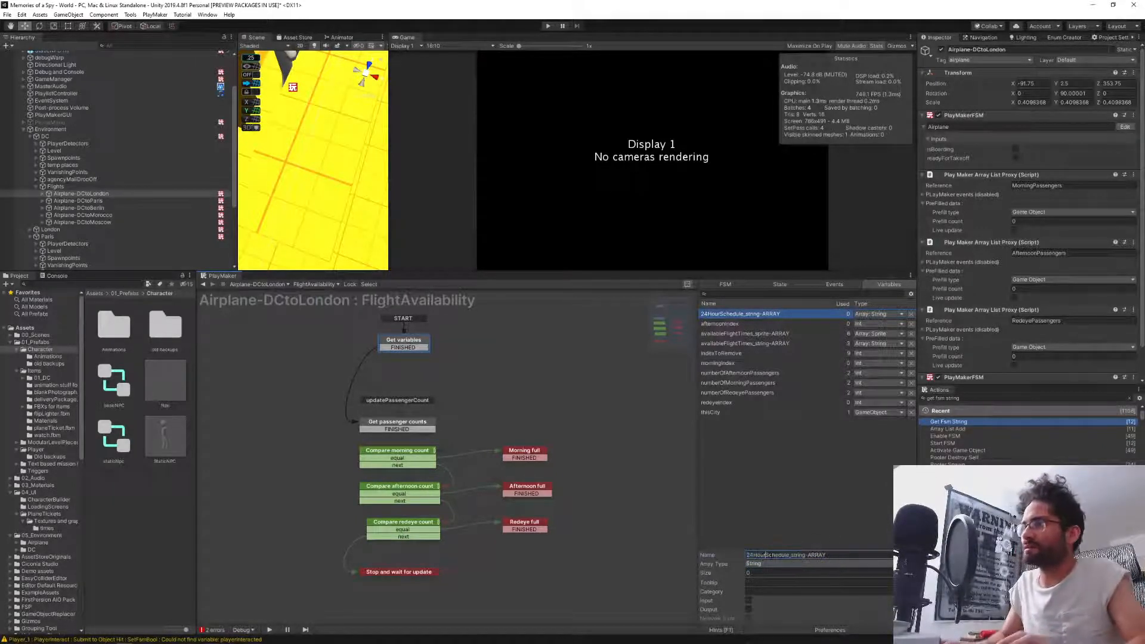
pyautogui.press('BackSpace')
pyautogui.press('BackSpace')
pyautogui.press('BackSpace')
pyautogui.press('BackSpace')
pyautogui.press('BackSpace')
pyautogui.press('BackSpace')
pyautogui.write('Hour')
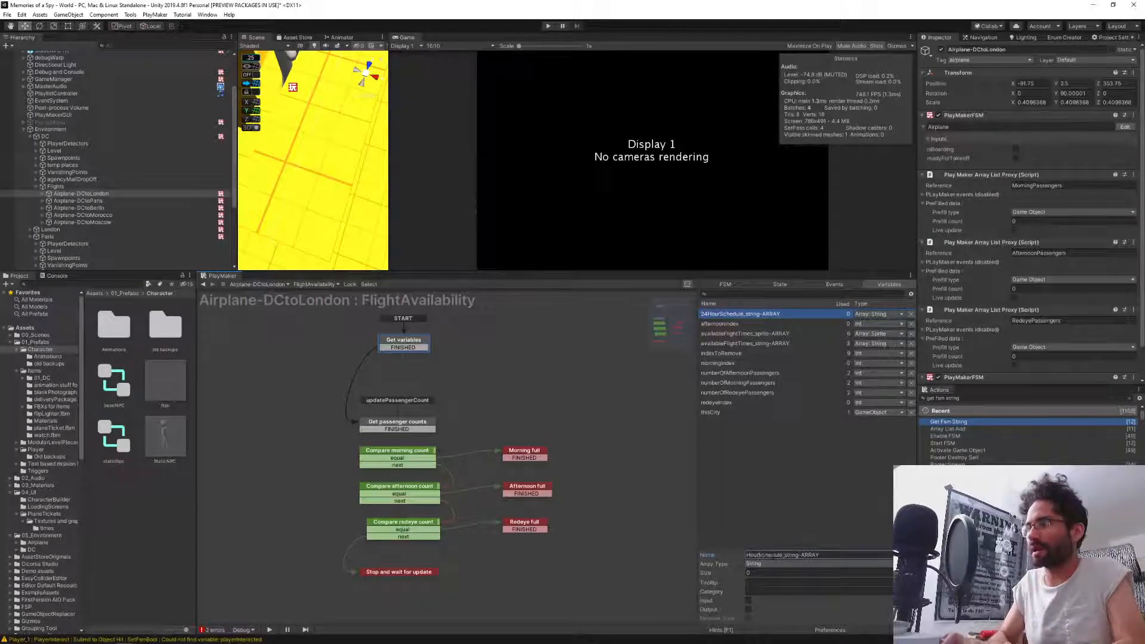
pyautogui.write('Min')
pyautogui.hotkey('shift', 'Home')
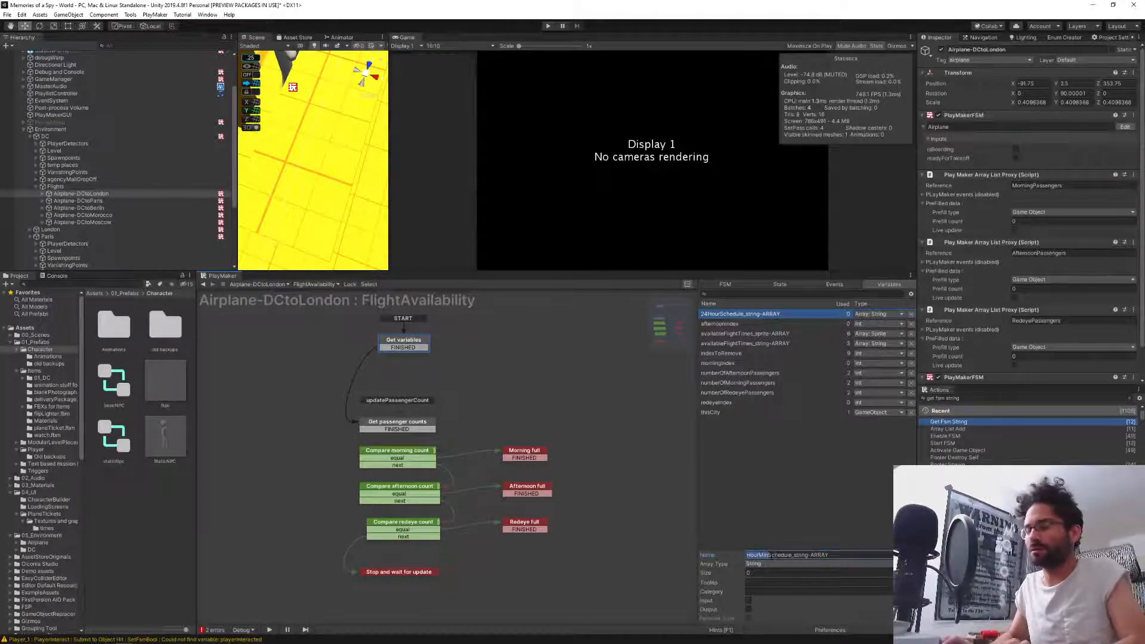
pyautogui.press('Return')
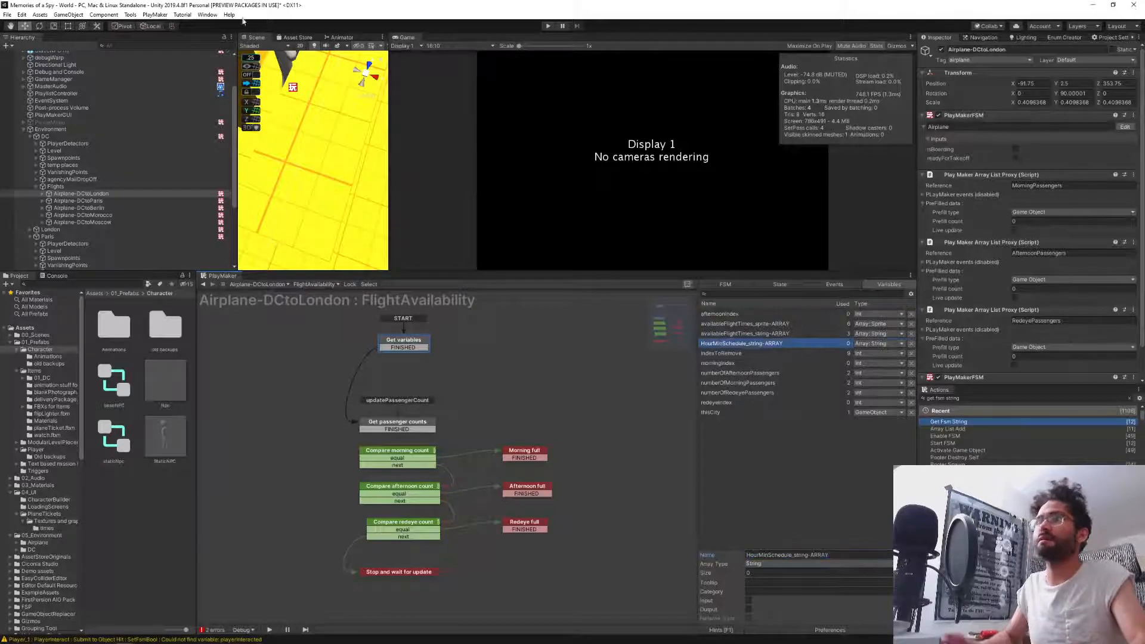
# Reopen the StaticNPC prefab and rename the 24HourSchedule_string-ARRAY variable in Time - Button's ChooseTime FSM to HourMinSchedule_string-ARRAY.
pyautogui.click(167, 449)
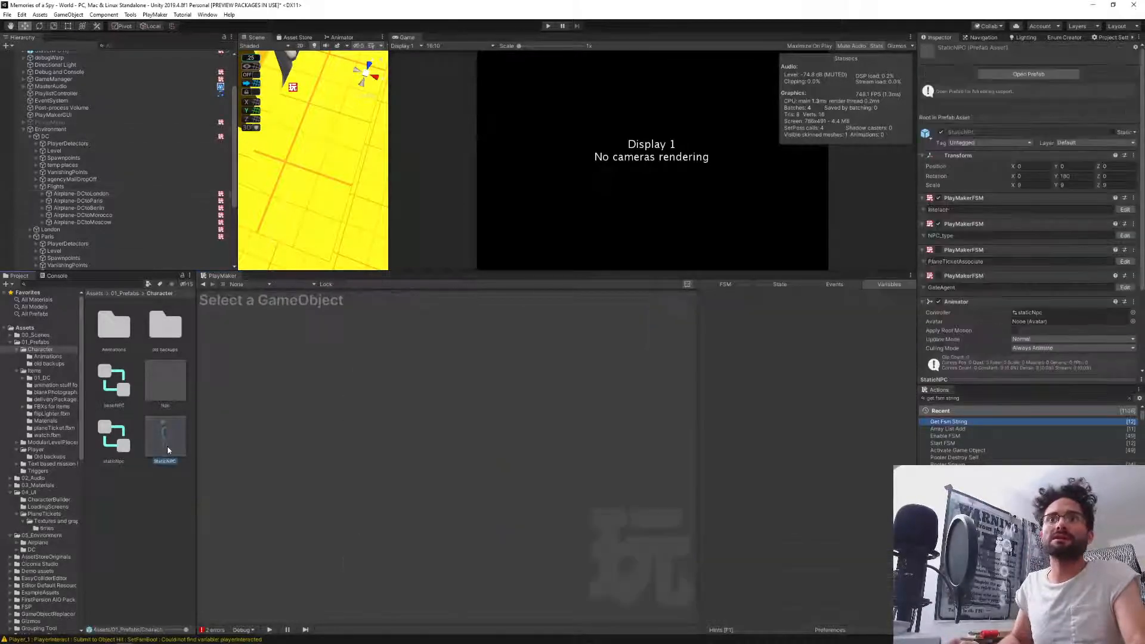
pyautogui.doubleClick(167, 446)
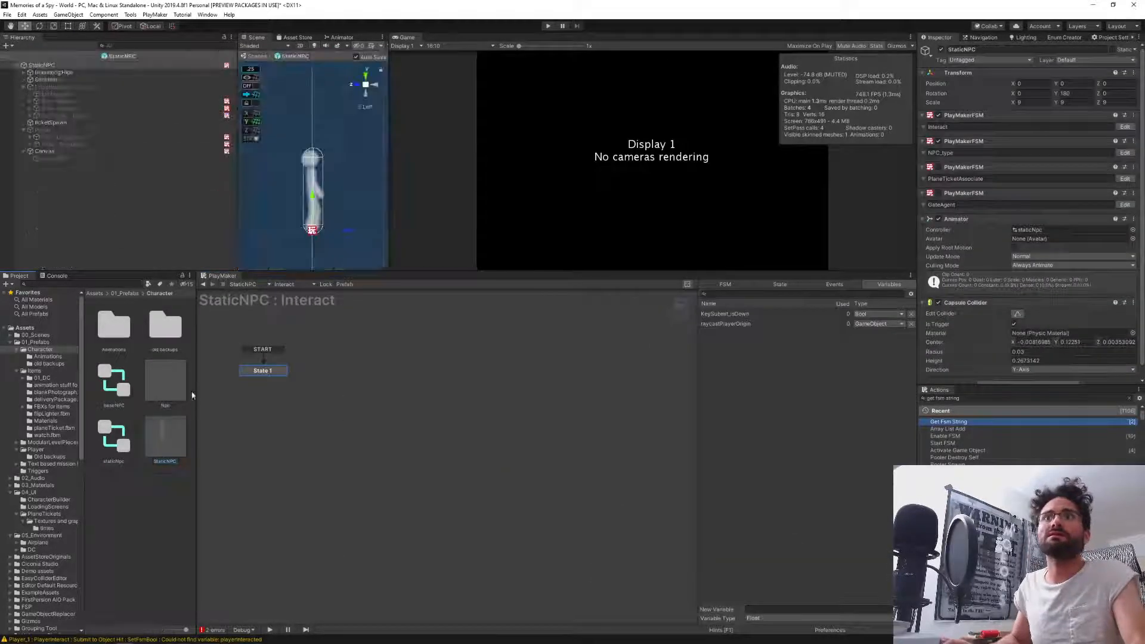
pyautogui.click(290, 285)
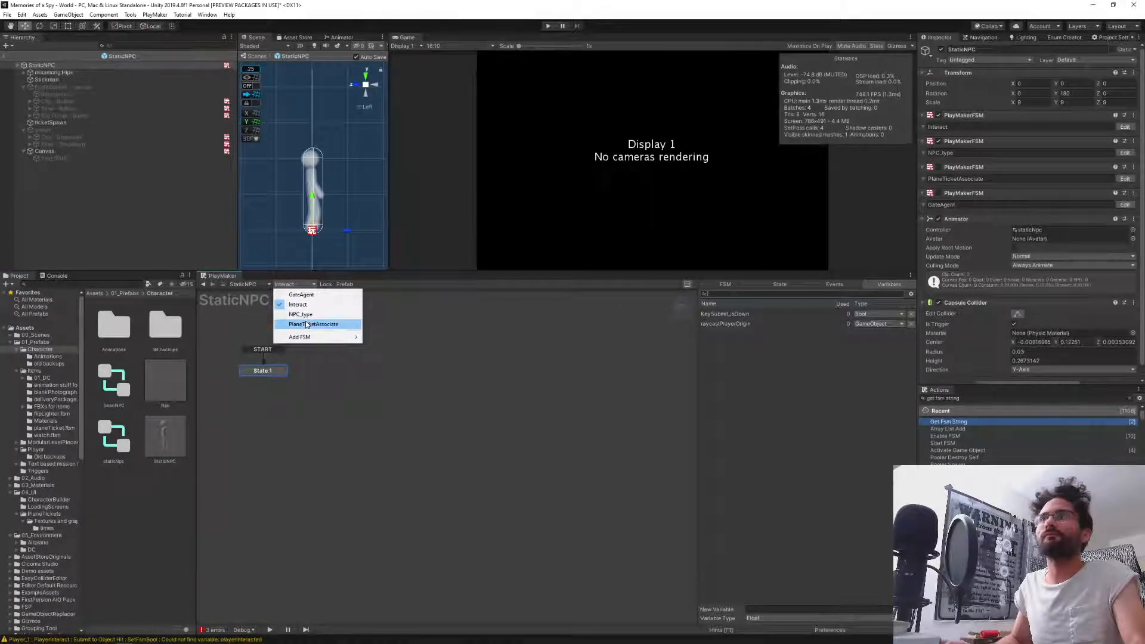
pyautogui.click(61, 114)
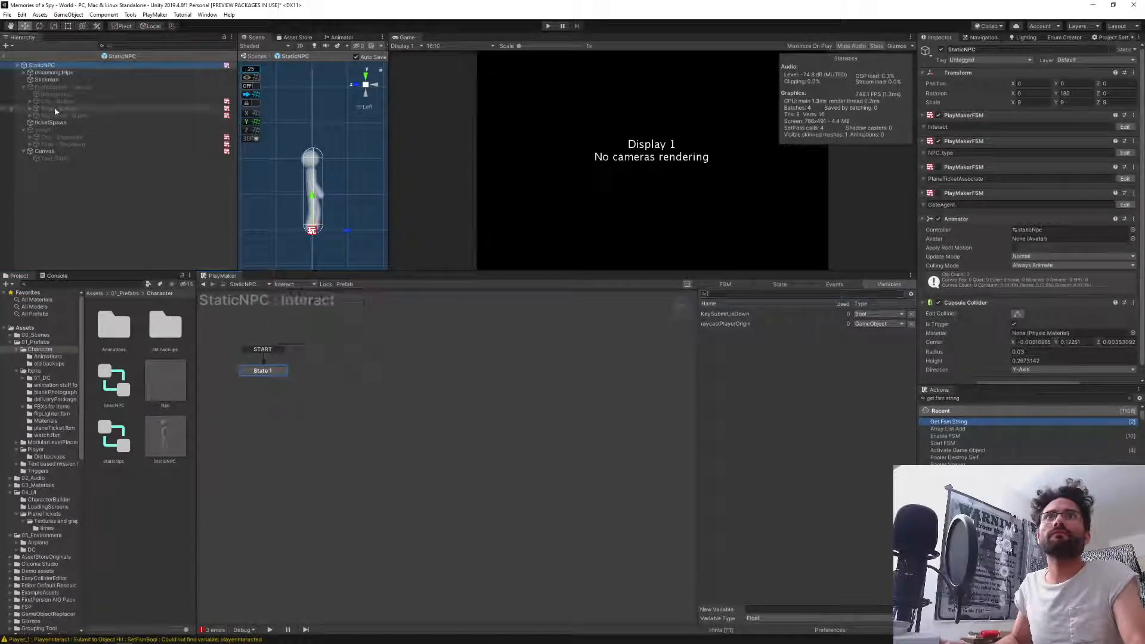
pyautogui.click(62, 110)
pyautogui.moveTo(356, 338); pyautogui.dragTo(476, 352, button='middle')
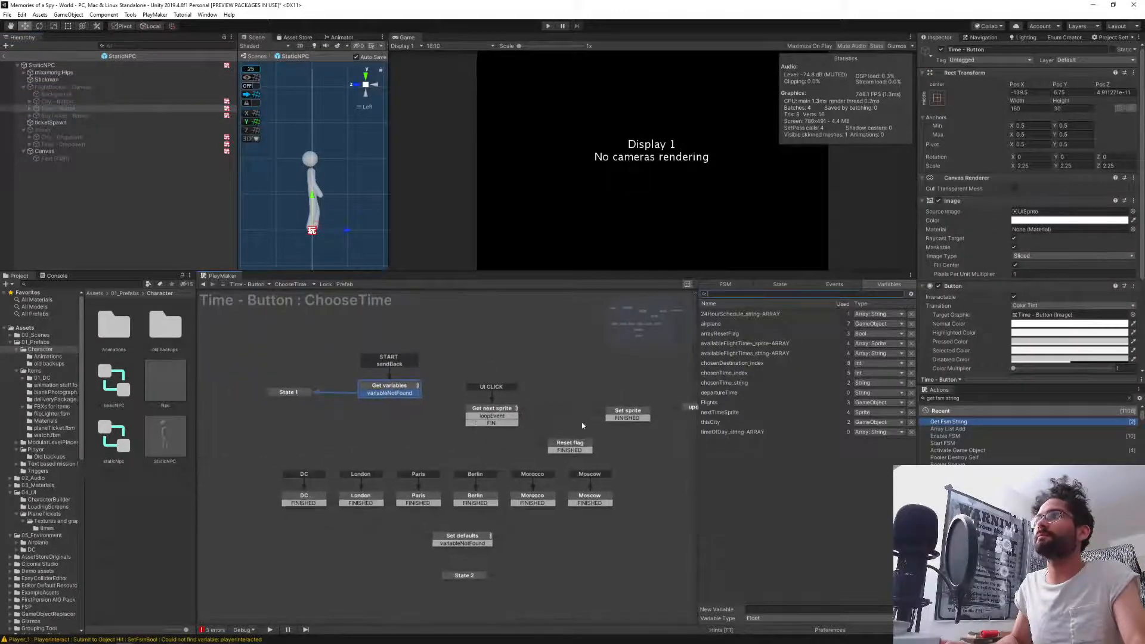
pyautogui.click(740, 314)
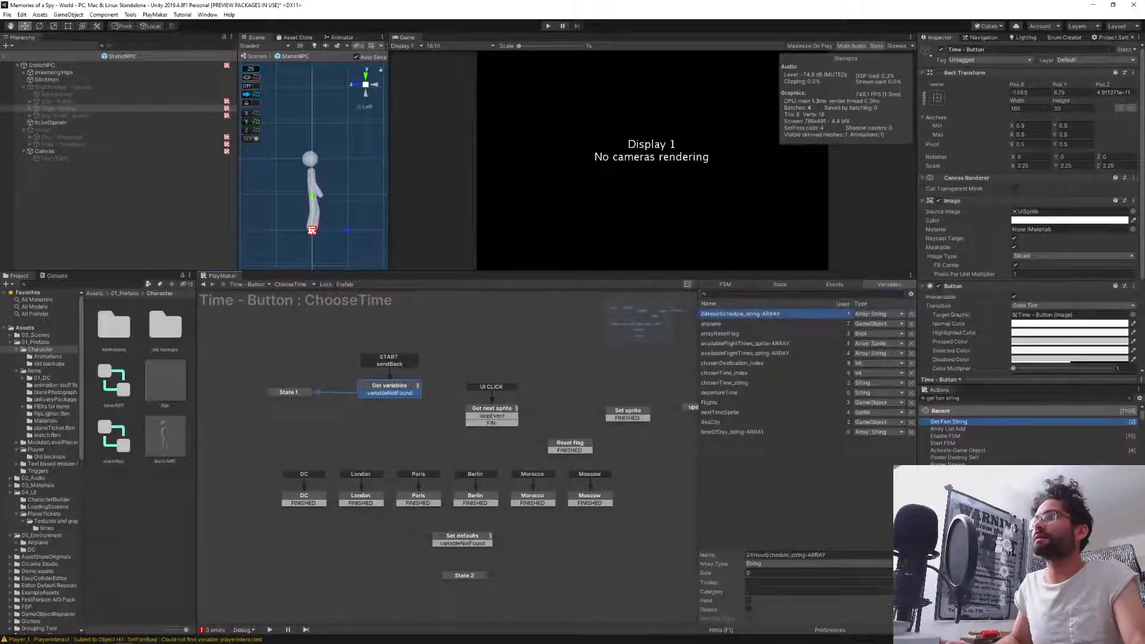
pyautogui.click(767, 555)
pyautogui.write('HourMinSchedule_string-ARRAY')
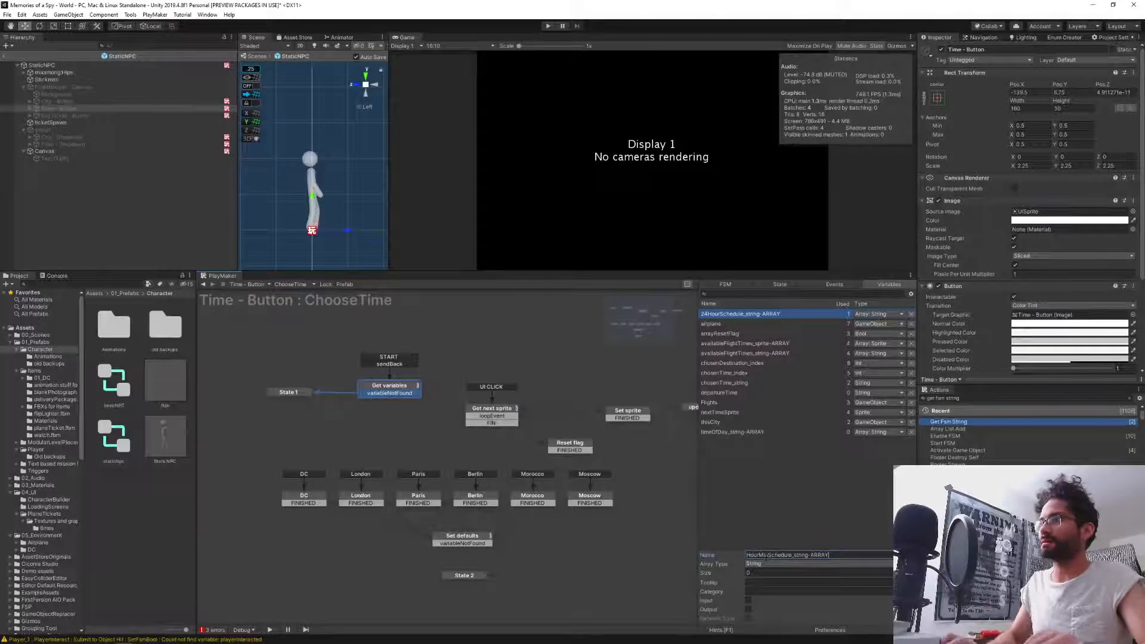
pyautogui.press('Return')
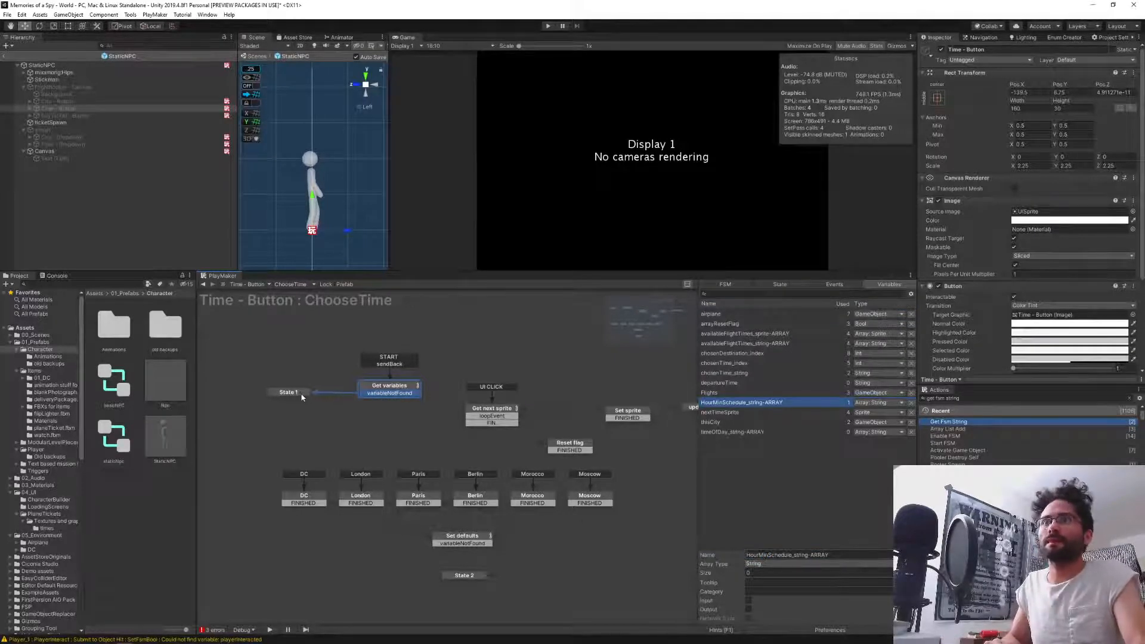
# Set the variable name of the last Get Fsm Array action in Get variables to HourMinSchedule_string-ARRAY.
pyautogui.click(374, 390)
pyautogui.scroll(-6, 760, 495)
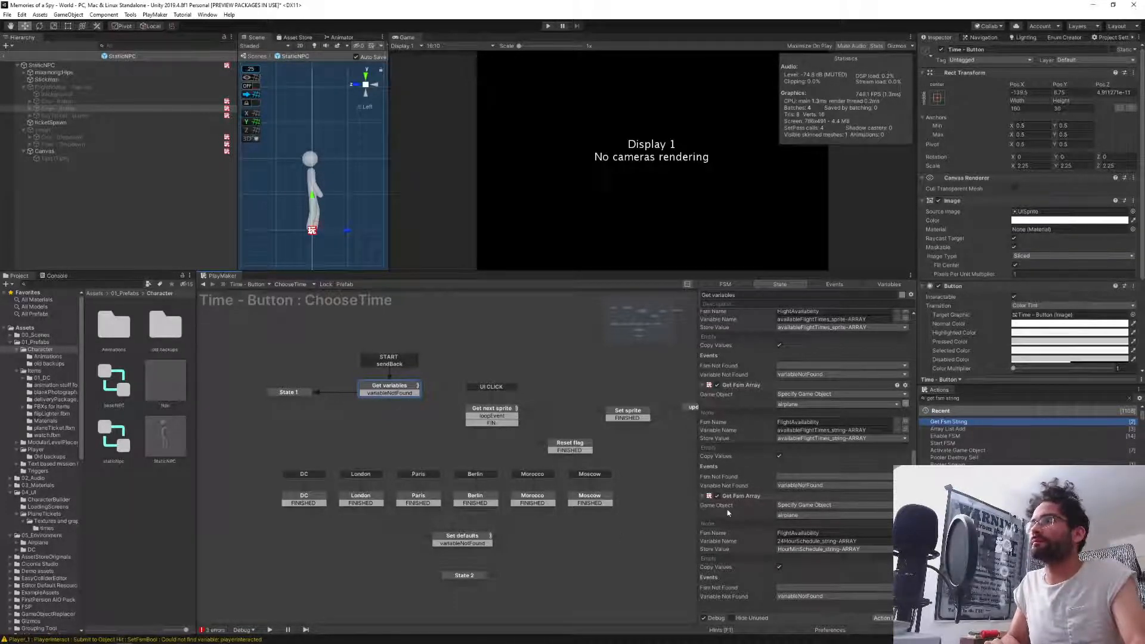
pyautogui.click(295, 394)
pyautogui.click(405, 388)
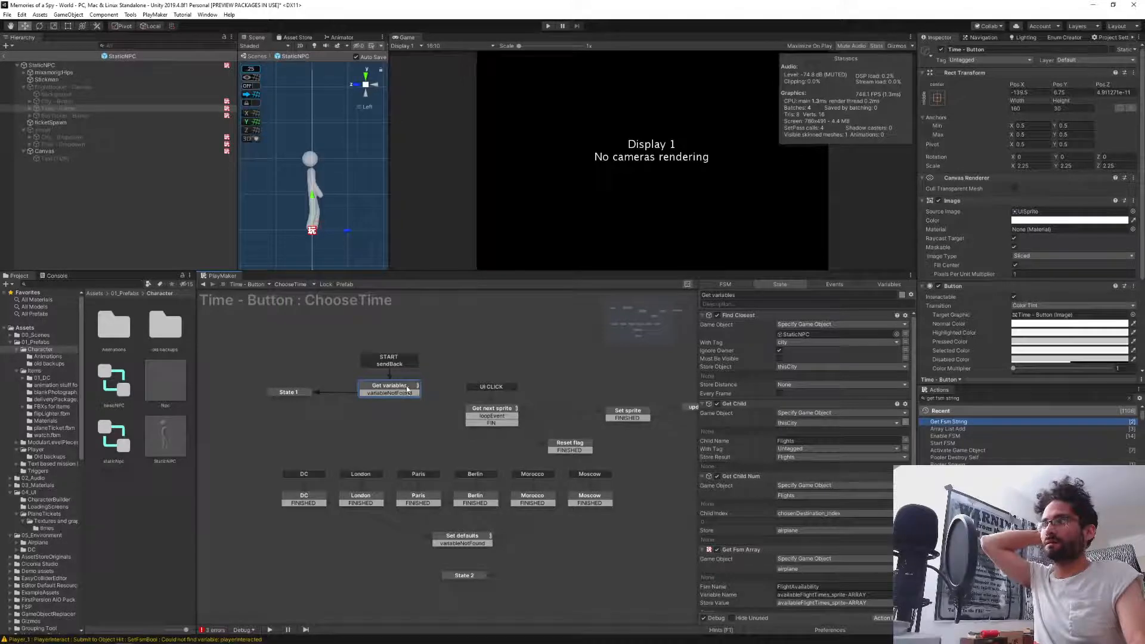
pyautogui.scroll(-1, 673, 532)
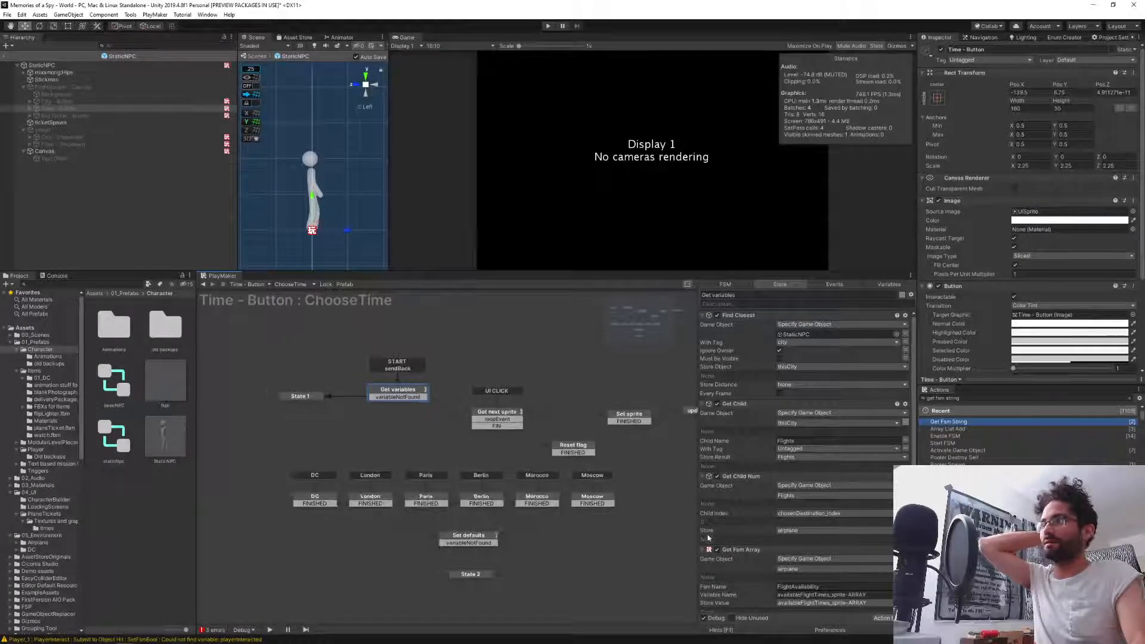
pyautogui.scroll(-8, 738, 542)
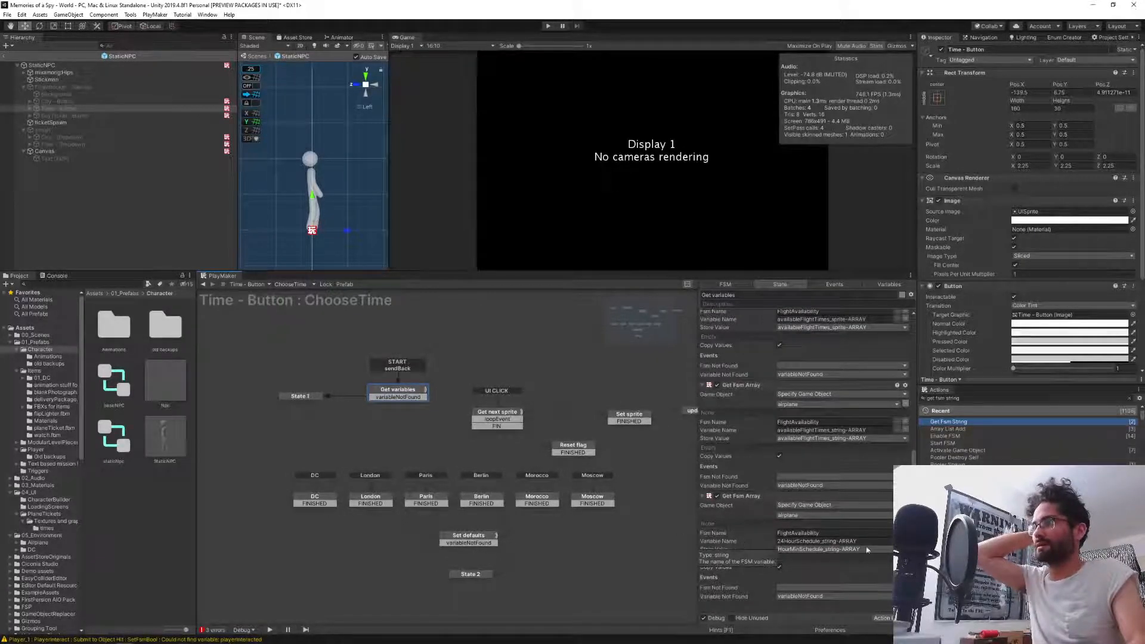
pyautogui.click(847, 541)
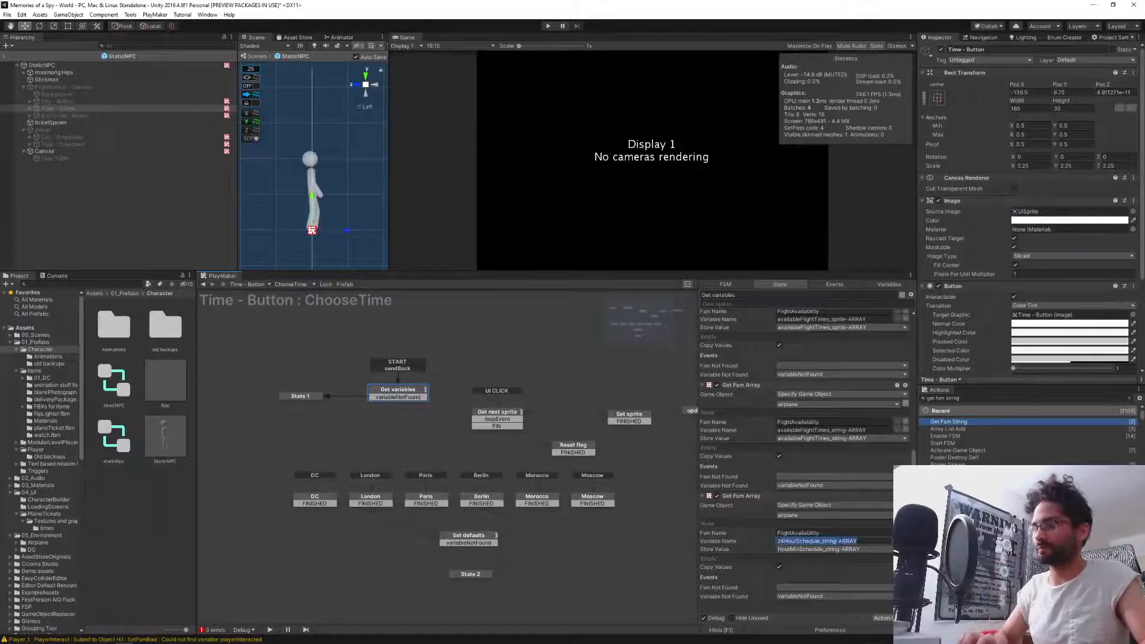
pyautogui.write('HourMinSchedule_string-ARRAY')
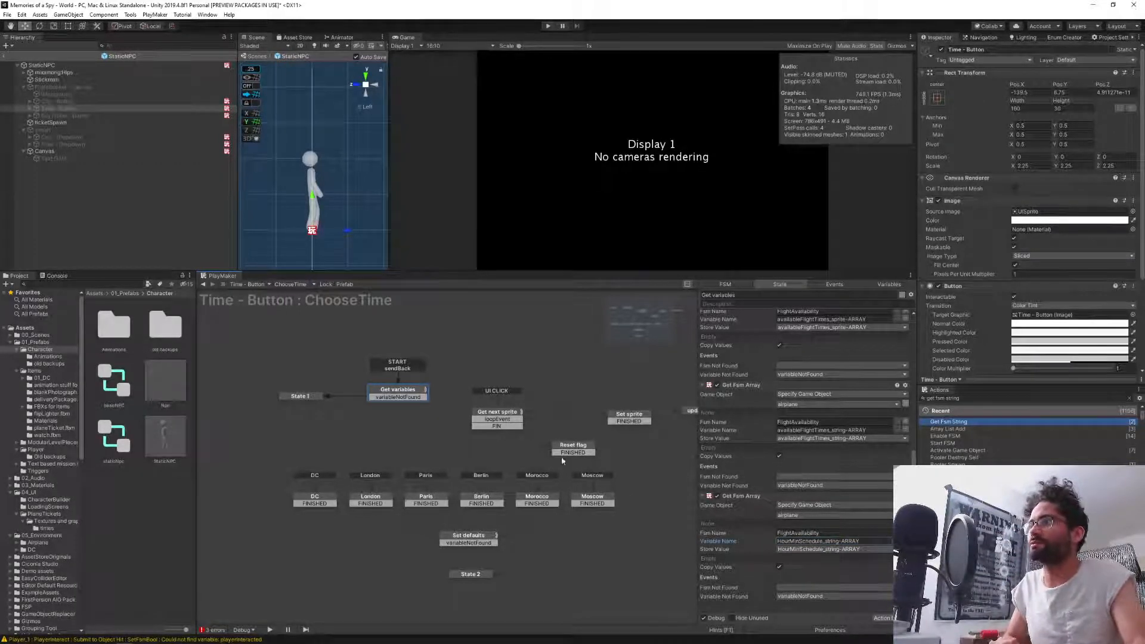
# Add an Array Get action to the Set sprite state of the ChooseTime FSM, after its existing Array Get.
pyautogui.moveTo(619, 386); pyautogui.dragTo(533, 370, button='middle')
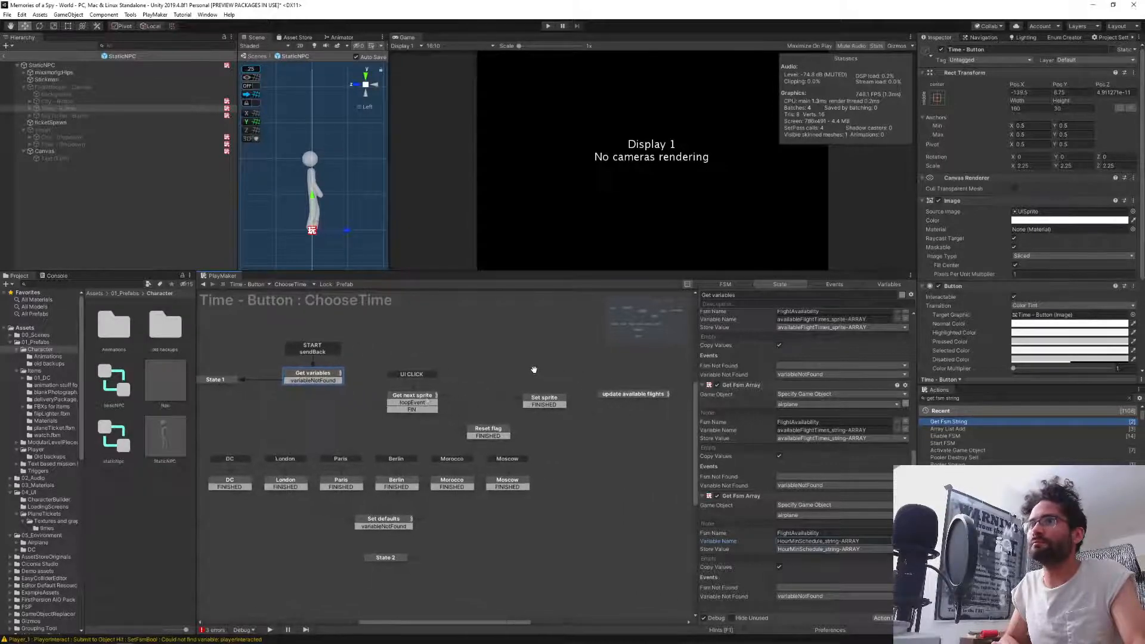
pyautogui.click(425, 400)
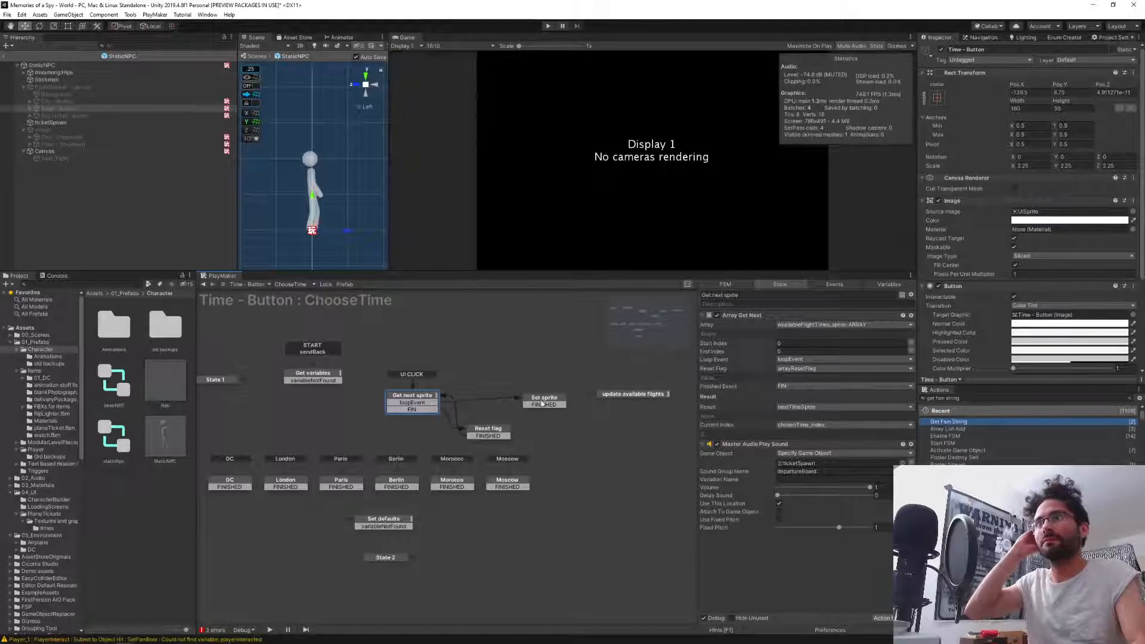
pyautogui.click(543, 403)
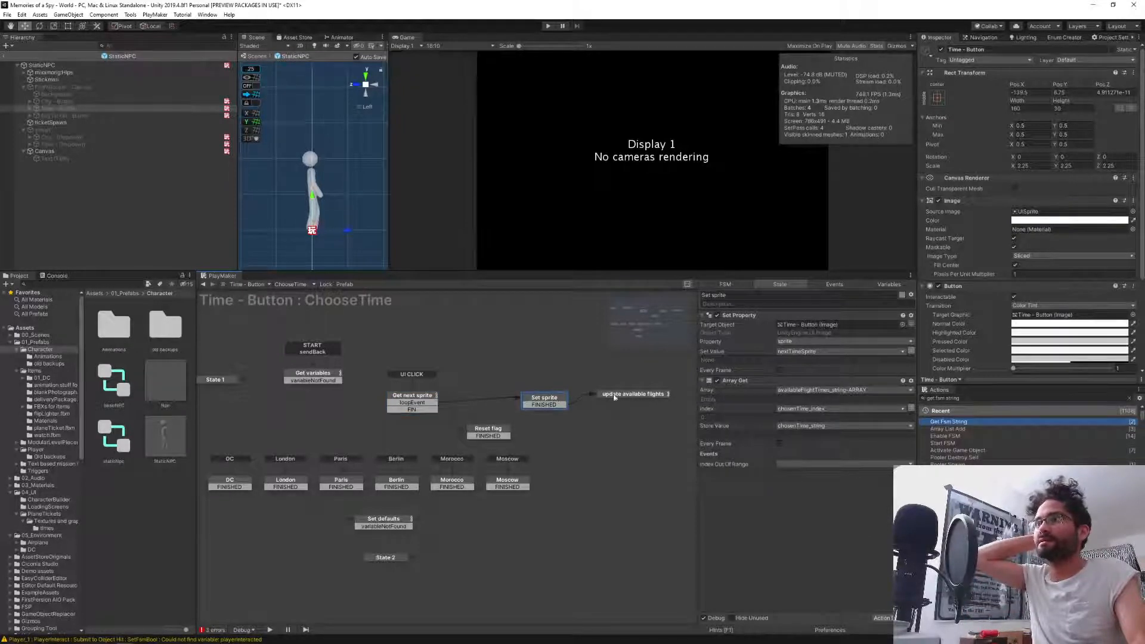
pyautogui.click(615, 397)
pyautogui.click(541, 401)
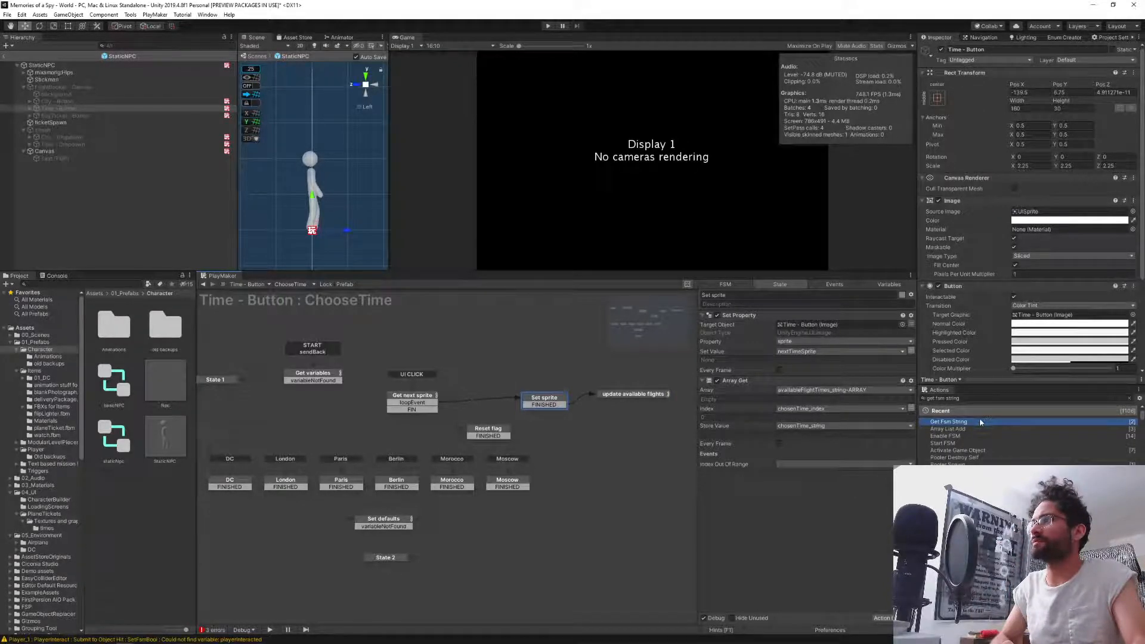
pyautogui.click(966, 398)
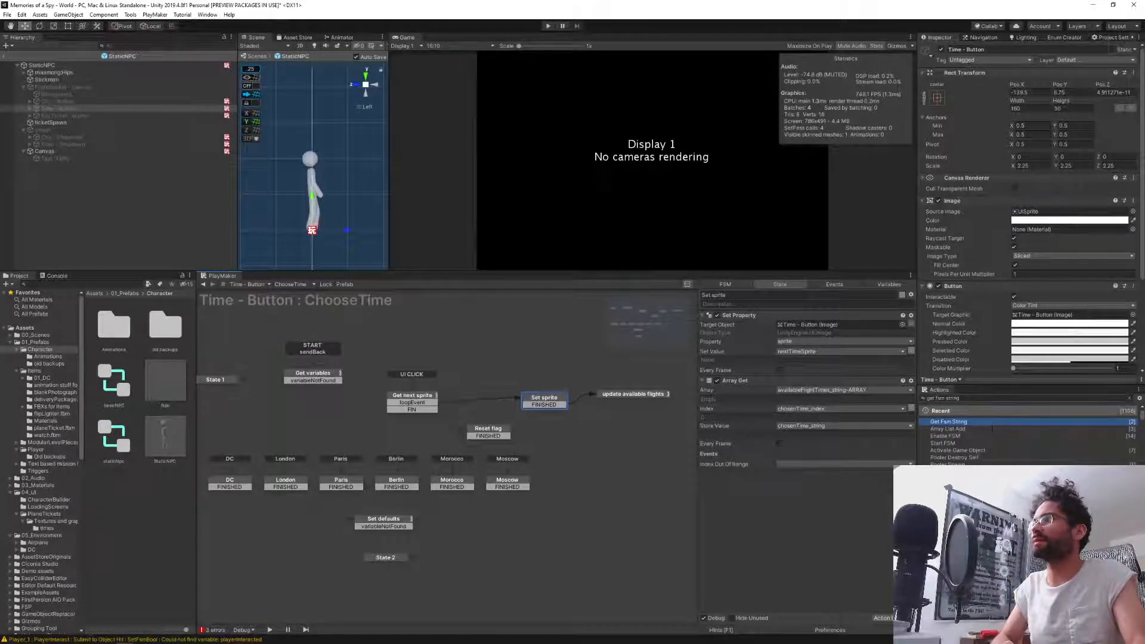
pyautogui.write('array get')
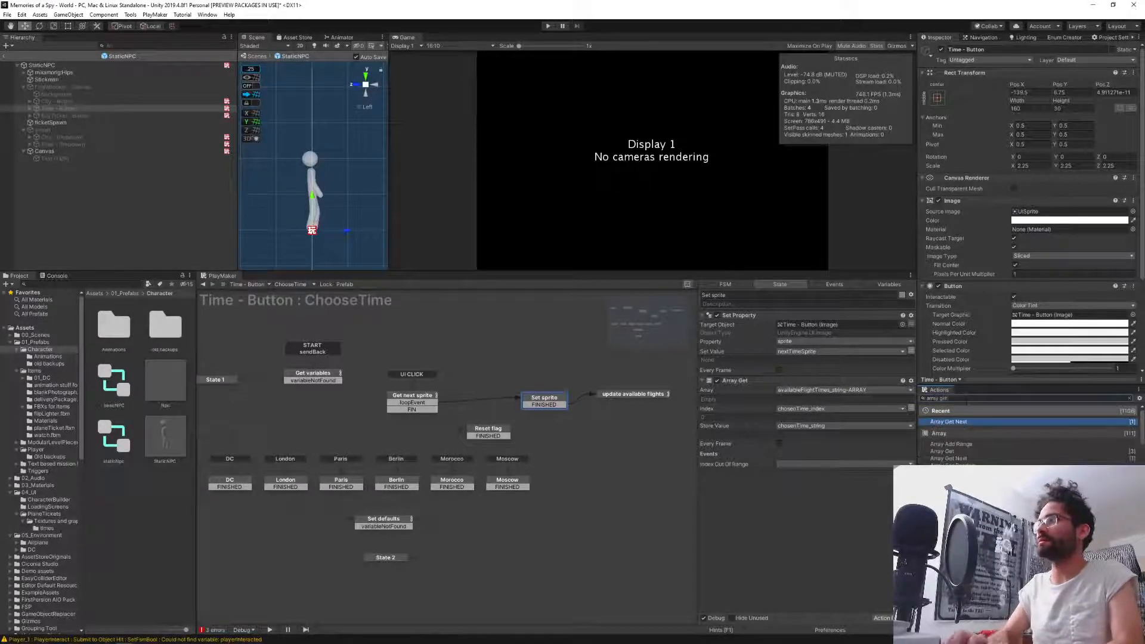
pyautogui.press('Return')
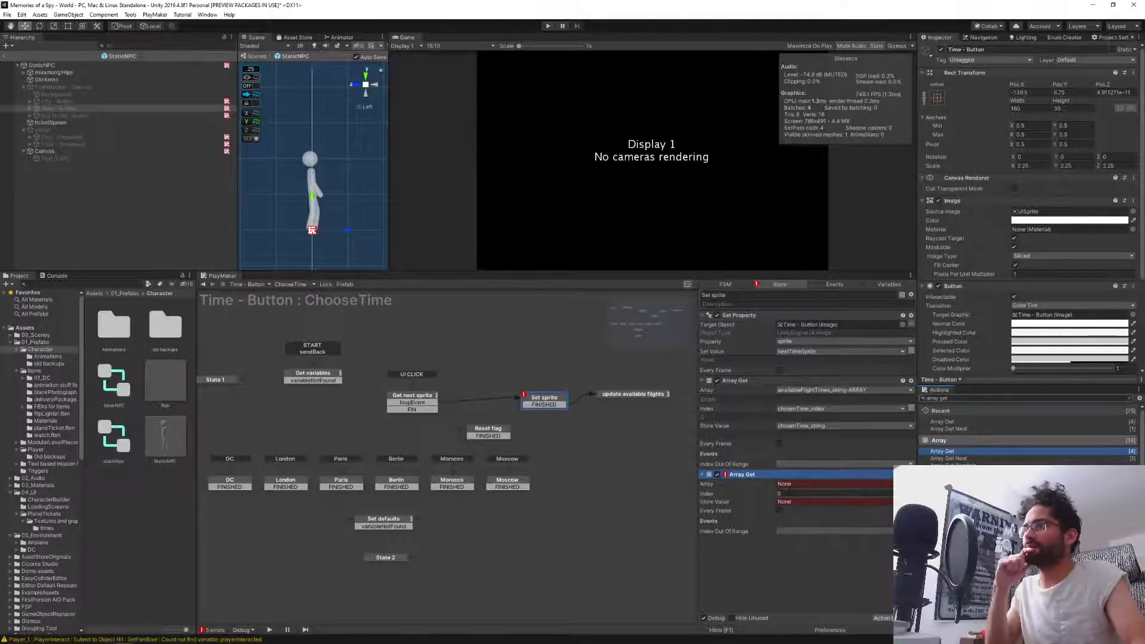
# Set the new Array Get to read HourMinSchedule_string-ARRAY at index chosenTime_index and store the value in departureTime.
pyautogui.click(793, 484)
pyautogui.click(813, 502)
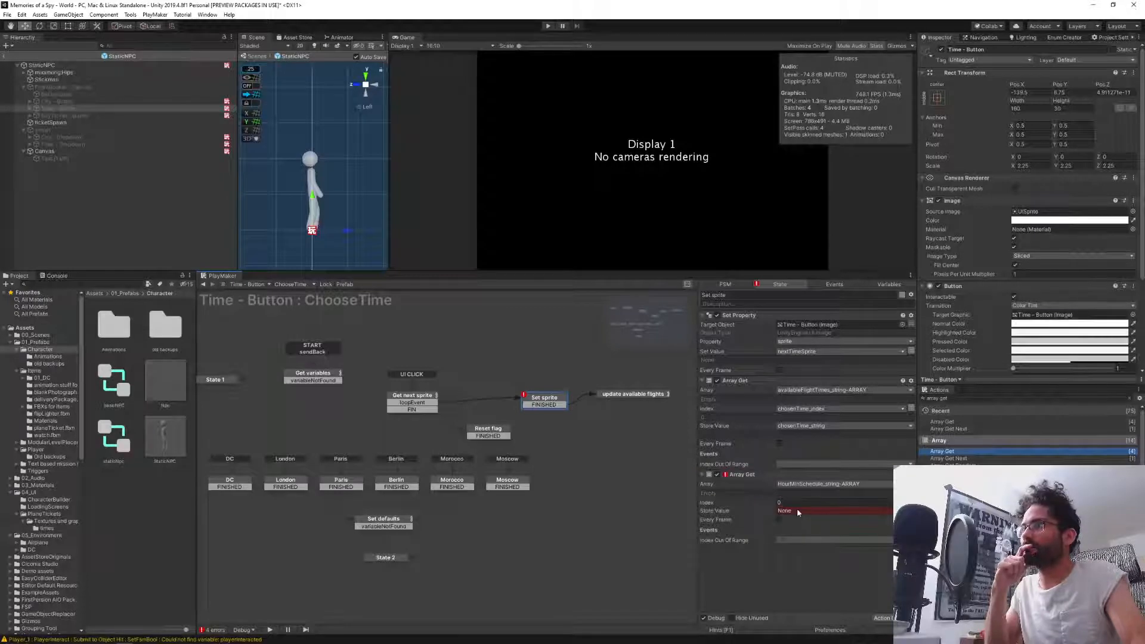
pyautogui.click(911, 503)
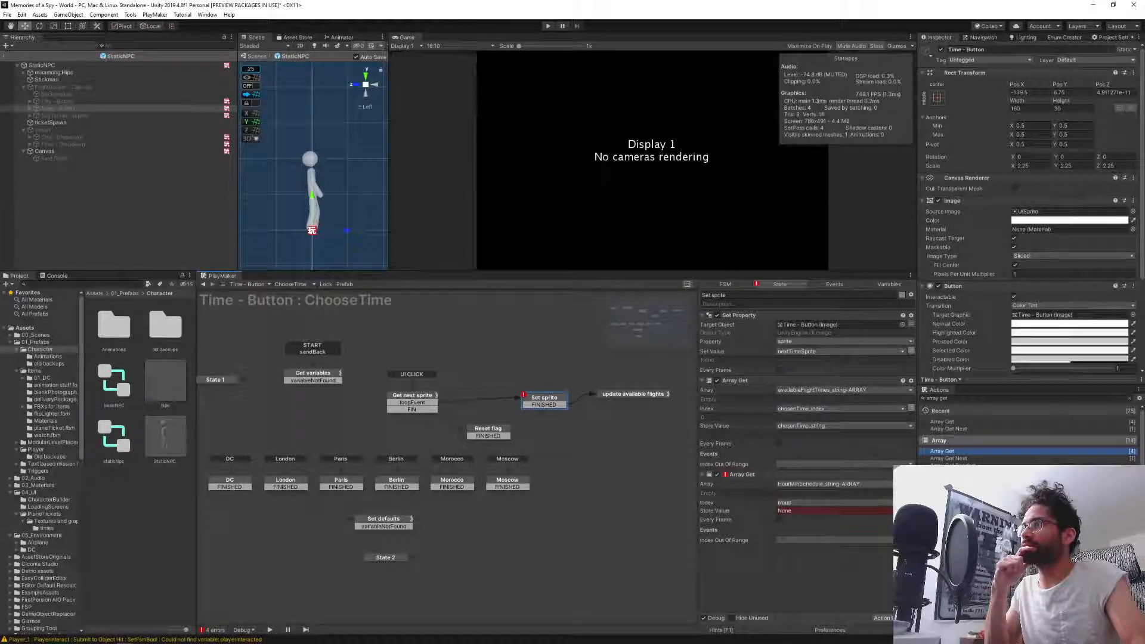
pyautogui.click(882, 500)
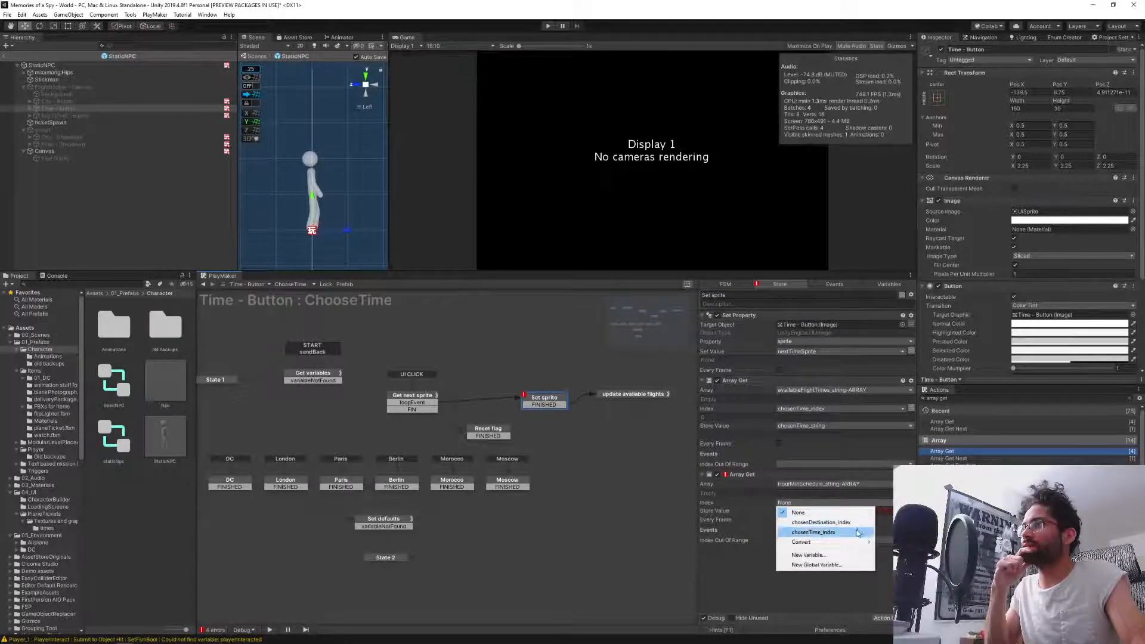
pyautogui.click(823, 532)
pyautogui.click(786, 521)
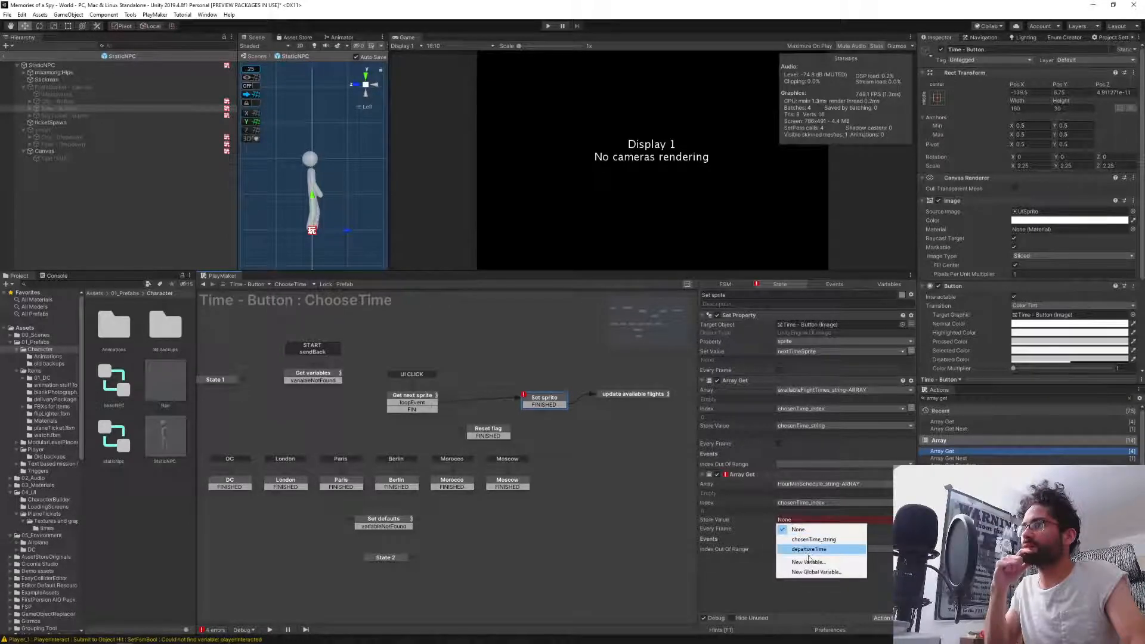
pyautogui.click(808, 547)
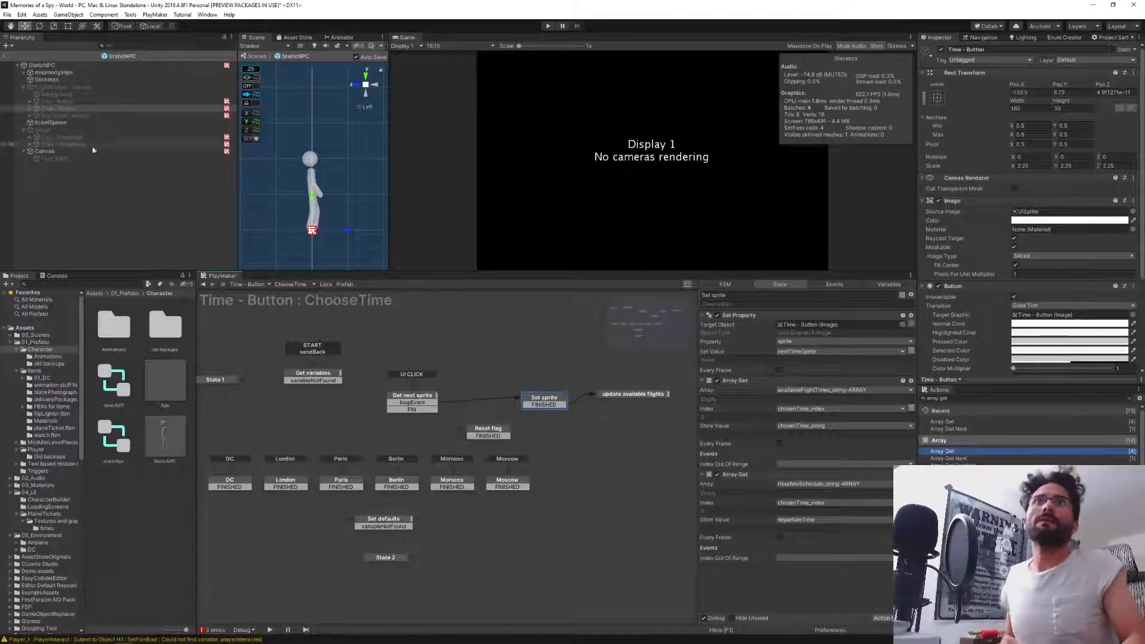
# Leave the prefab and set the size of HourMinSchedule_string-ARRAY to 3 in Airplane-DCtoLondon's FlightAvailability FSM.
pyautogui.click(5, 56)
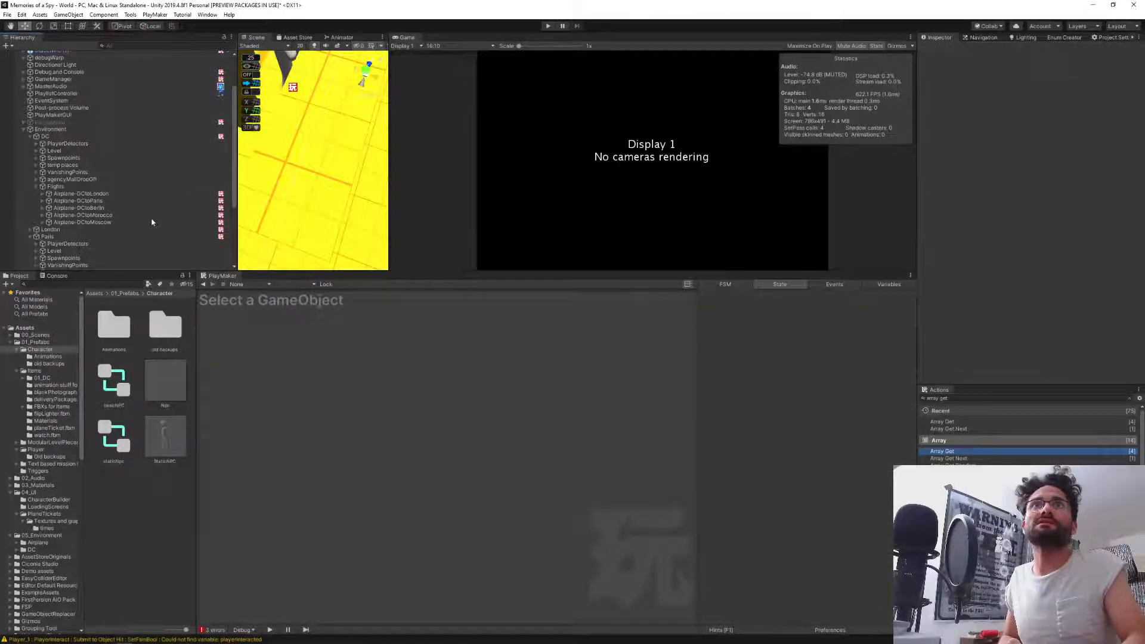
pyautogui.click(89, 194)
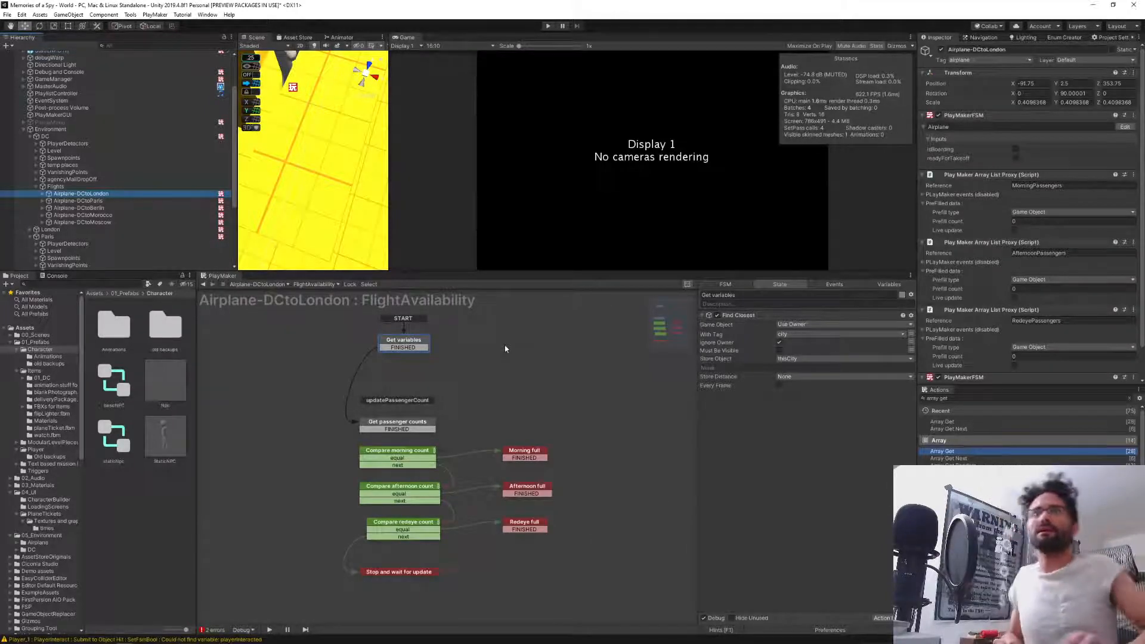
pyautogui.click(888, 284)
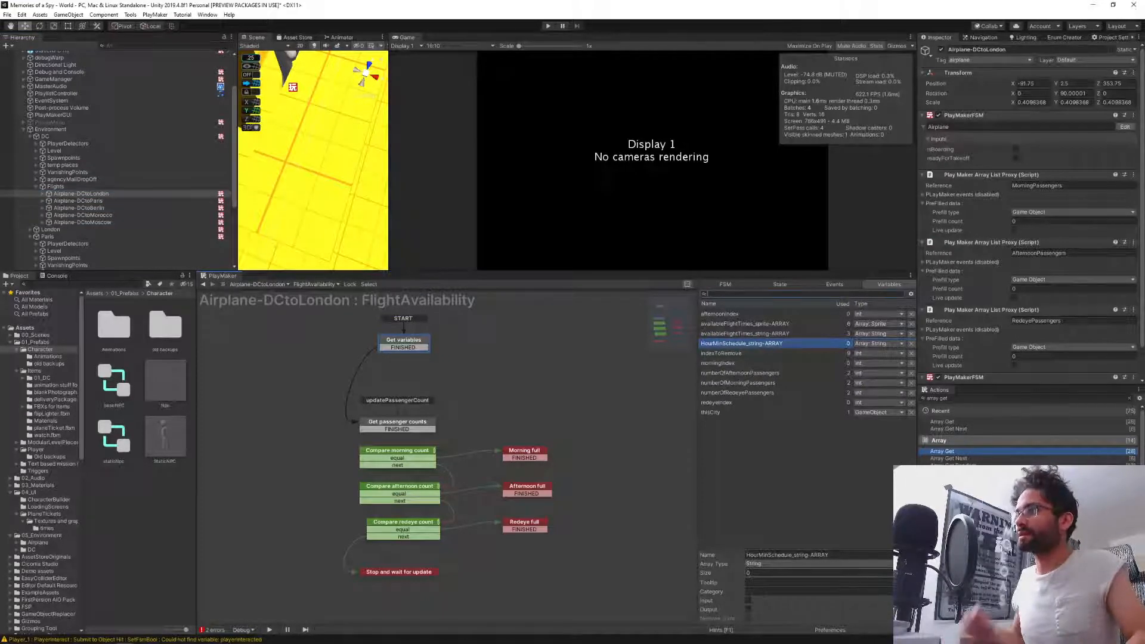
pyautogui.click(779, 572)
pyautogui.write('3')
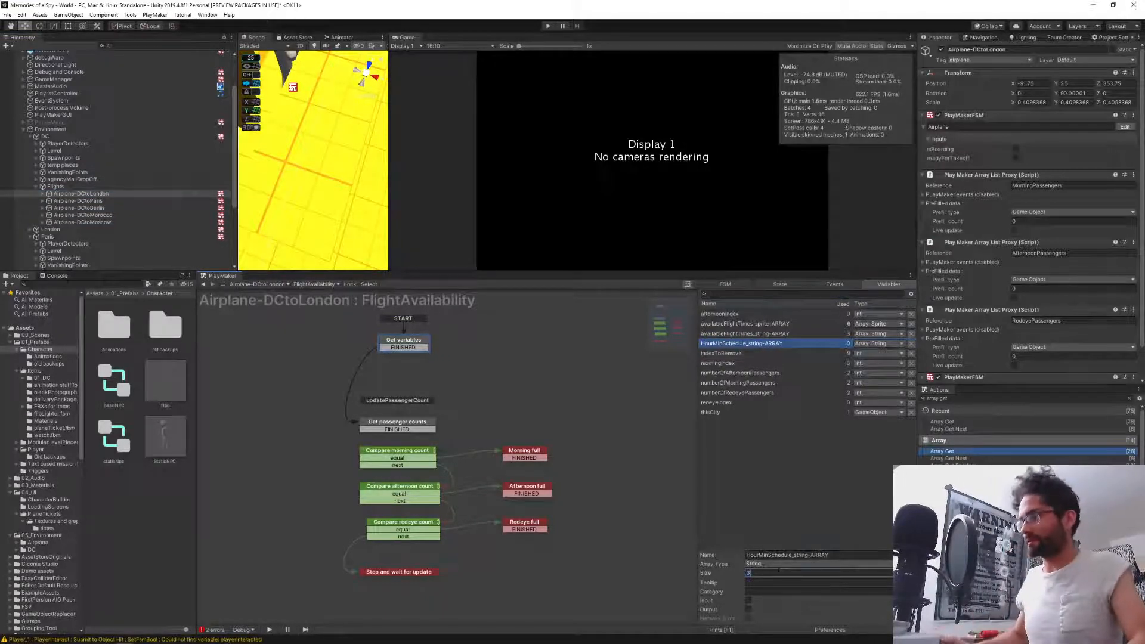
pyautogui.press('Return')
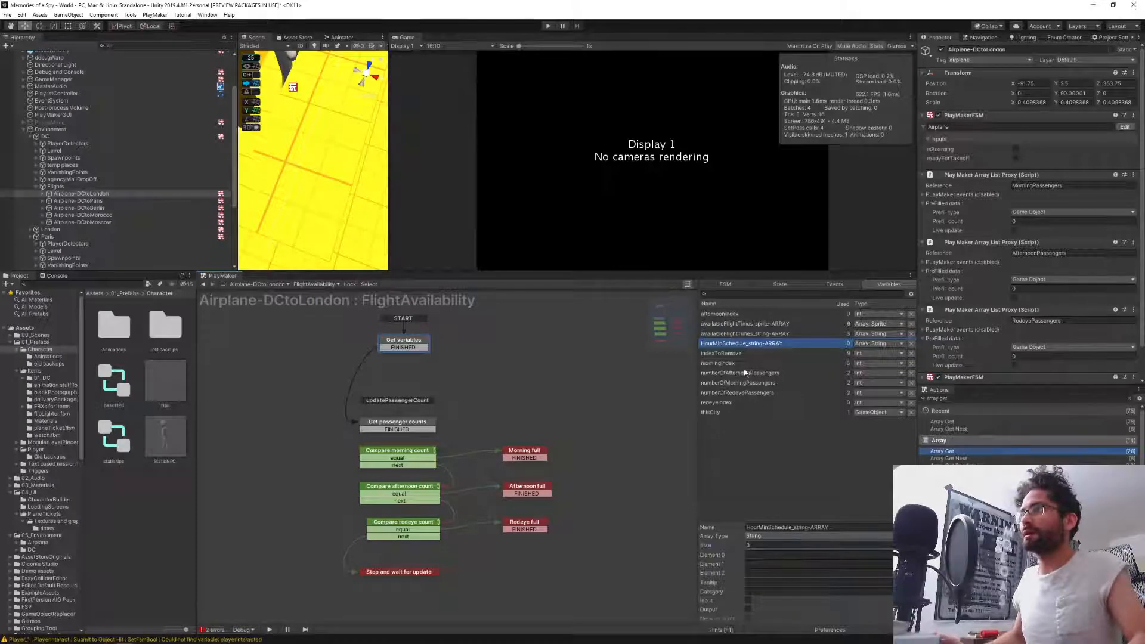
# Check the sprite and string flight time arrays, and fill HourMinSchedule_string-ARRAY with 9am, 1pm and 8pm.
pyautogui.click(750, 335)
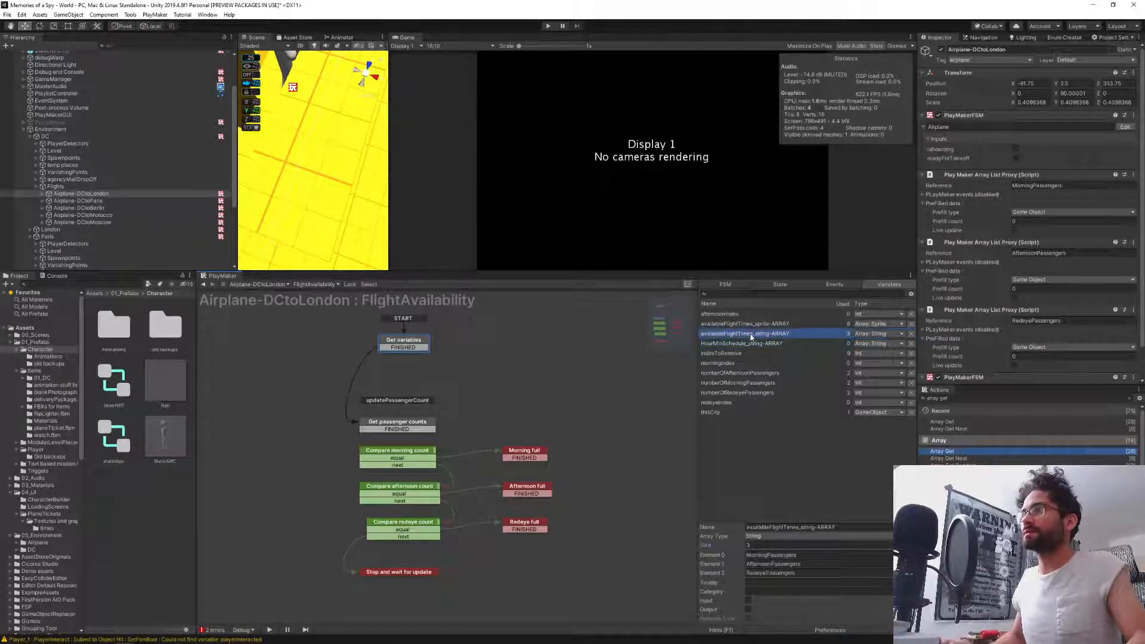
pyautogui.click(753, 325)
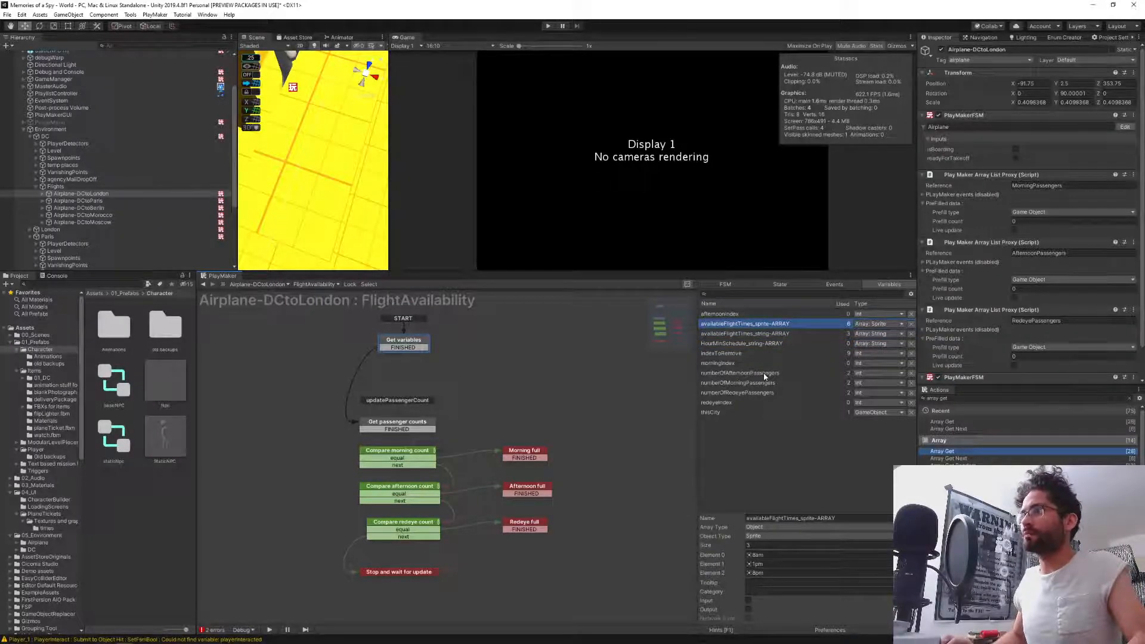
pyautogui.click(753, 334)
pyautogui.click(753, 344)
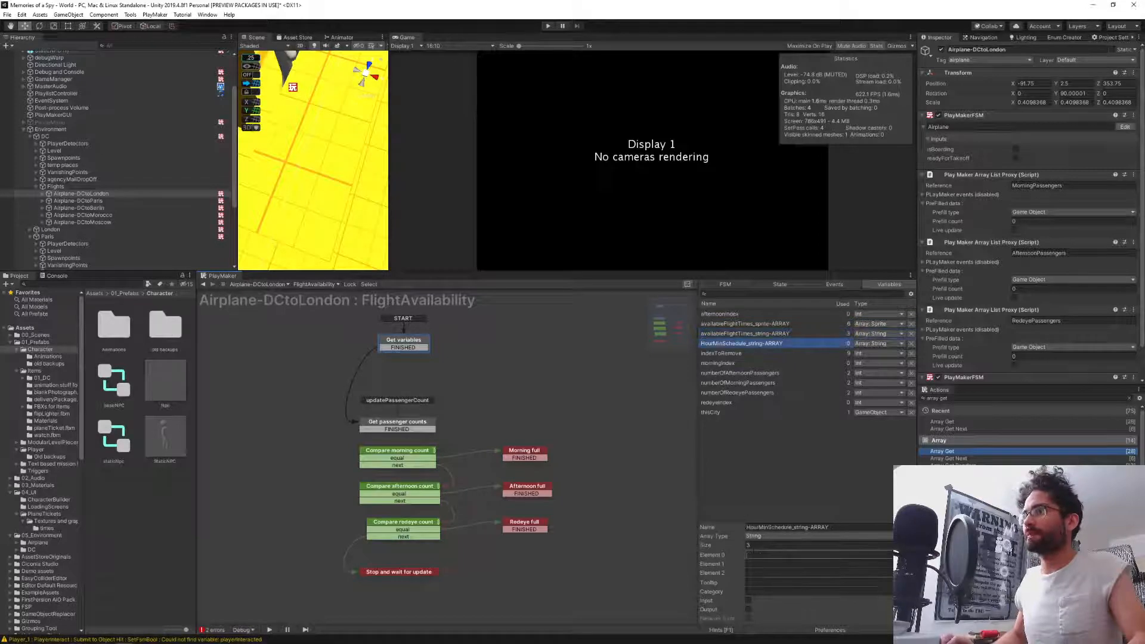
pyautogui.press('Tab')
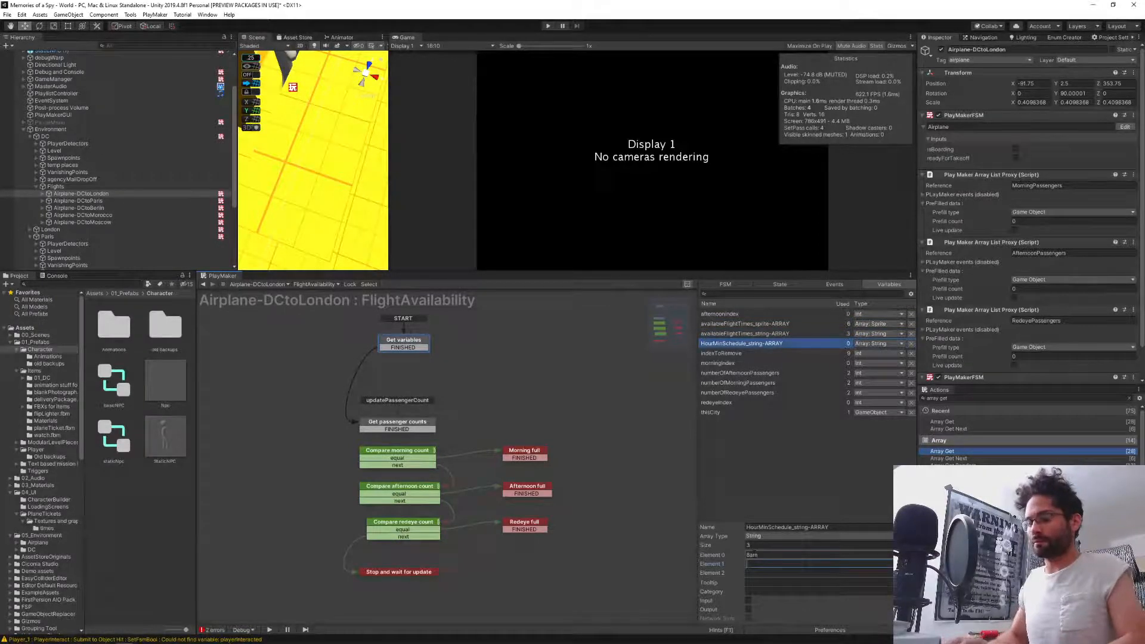
pyautogui.write('1pm')
pyautogui.press('Tab')
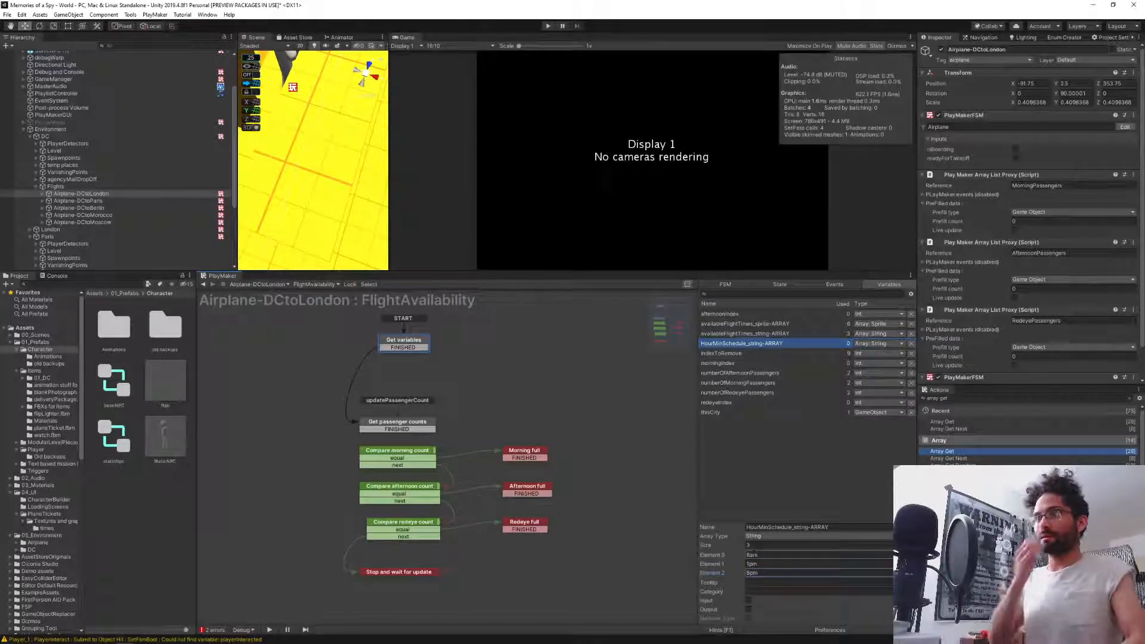
pyautogui.write('8pm')
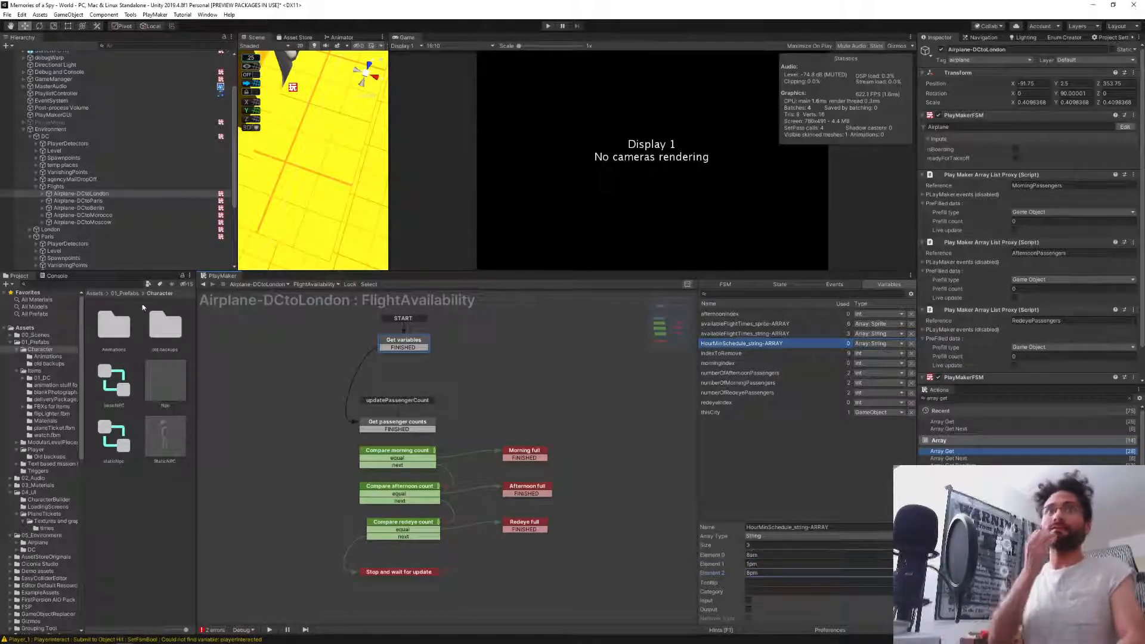
# Run the game and execute playerWarp 2 in the in-game console.
pyautogui.click(38, 132)
pyautogui.keyDown('ctrl'); pyautogui.click(38, 132); pyautogui.keyUp('ctrl')
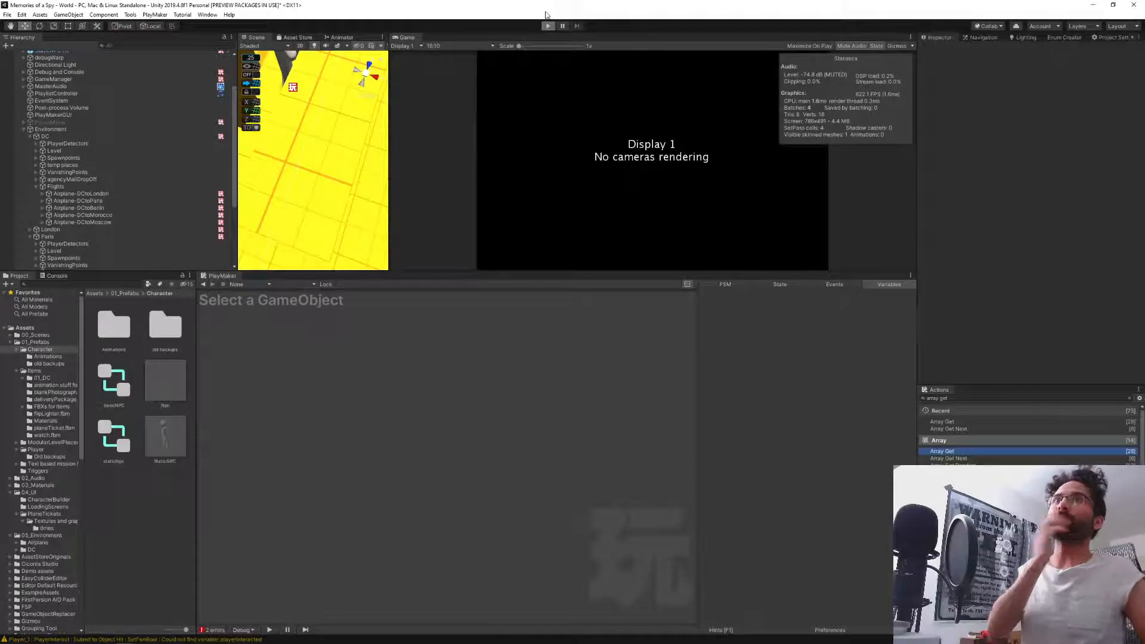
pyautogui.click(548, 26)
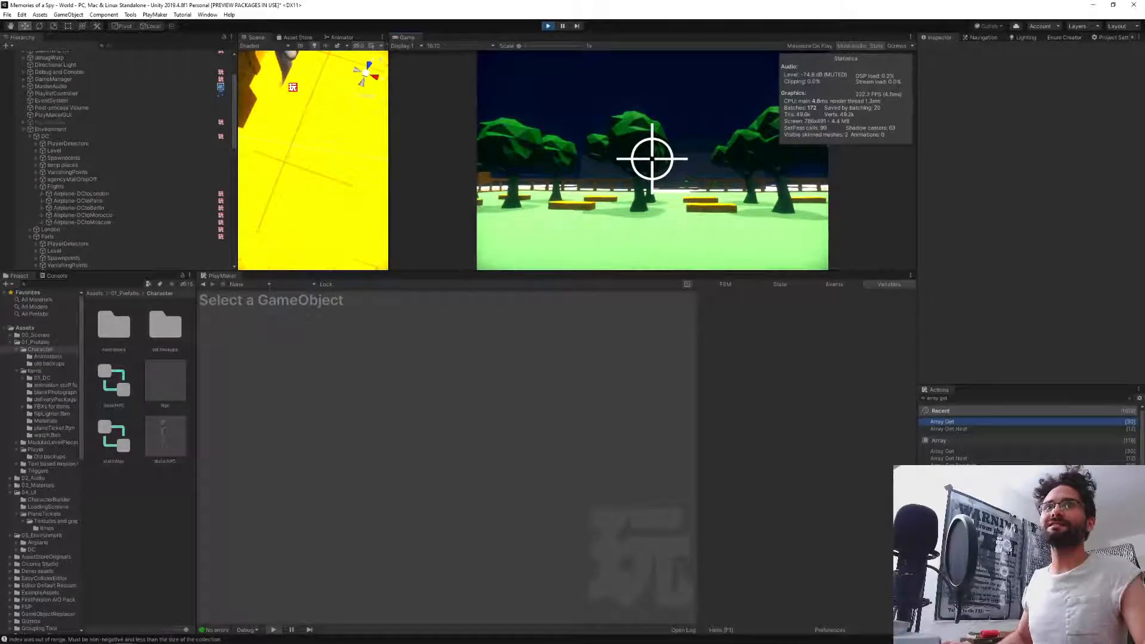
pyautogui.press('`')
pyautogui.write('pla')
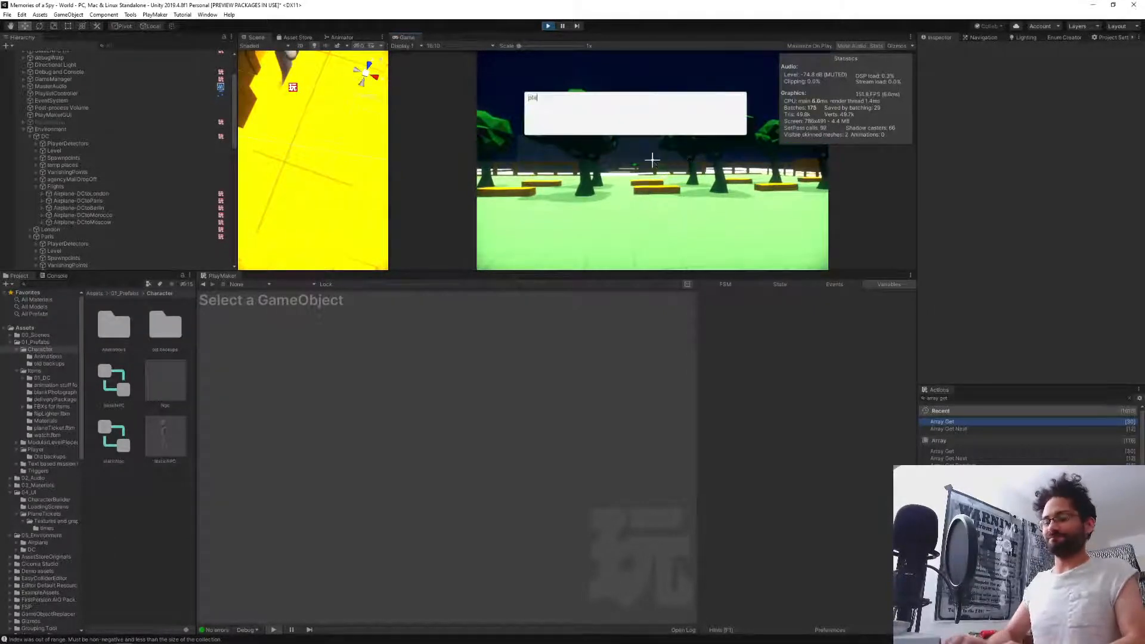
pyautogui.write('yerWal')
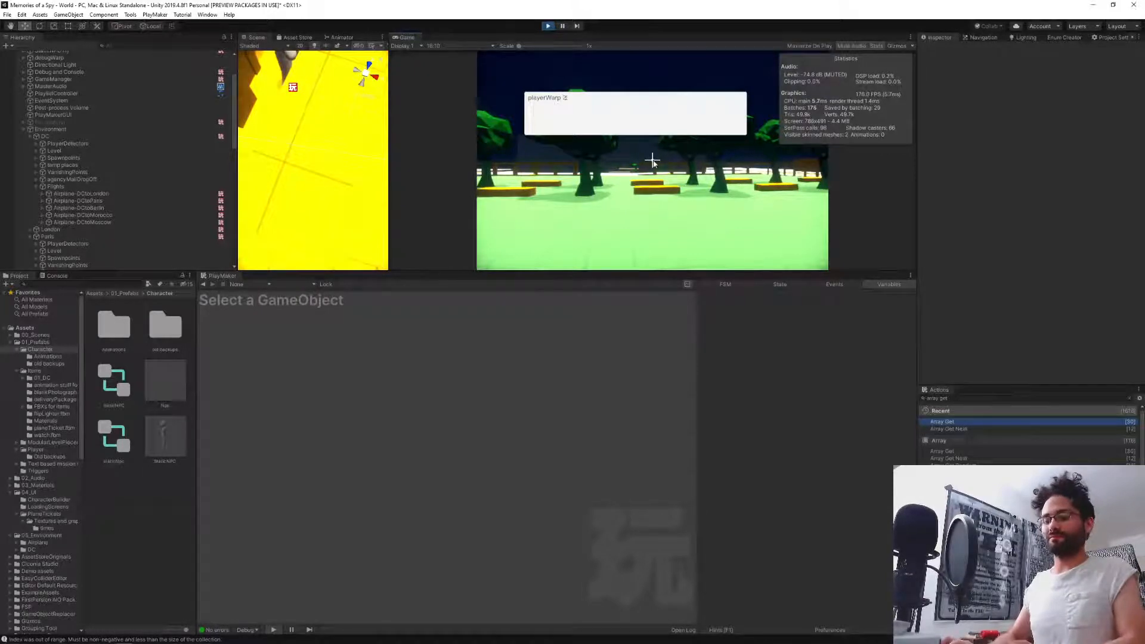
pyautogui.write('p 2')
pyautogui.press('Return')
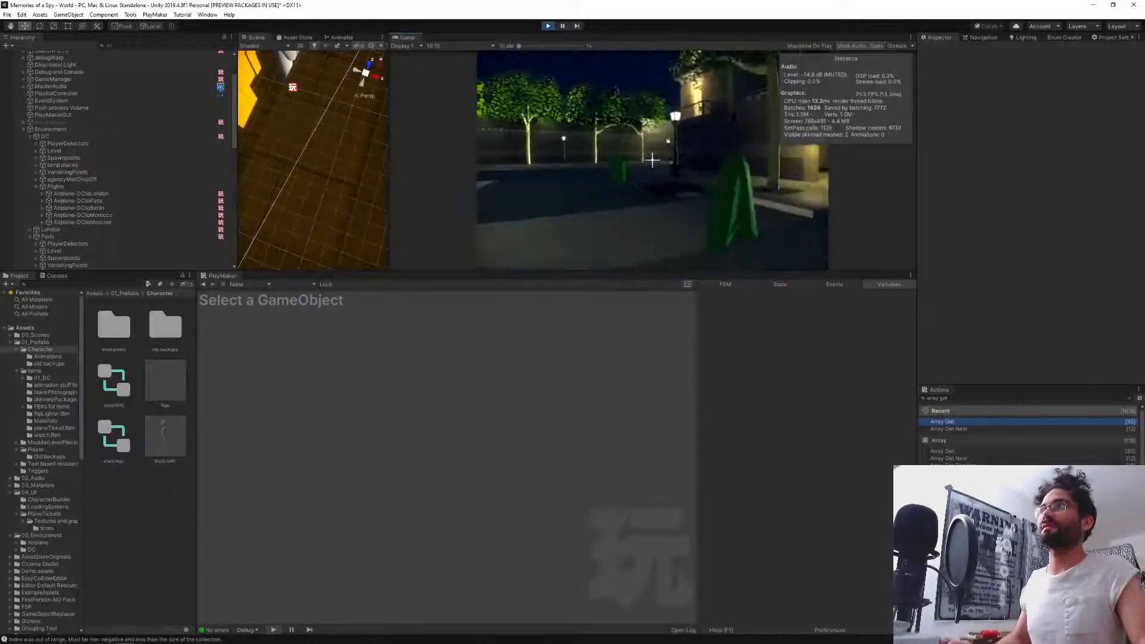
# Warp the player to the airport ticket counter with the console and open the Departures screen at the NPC.
pyautogui.press('`')
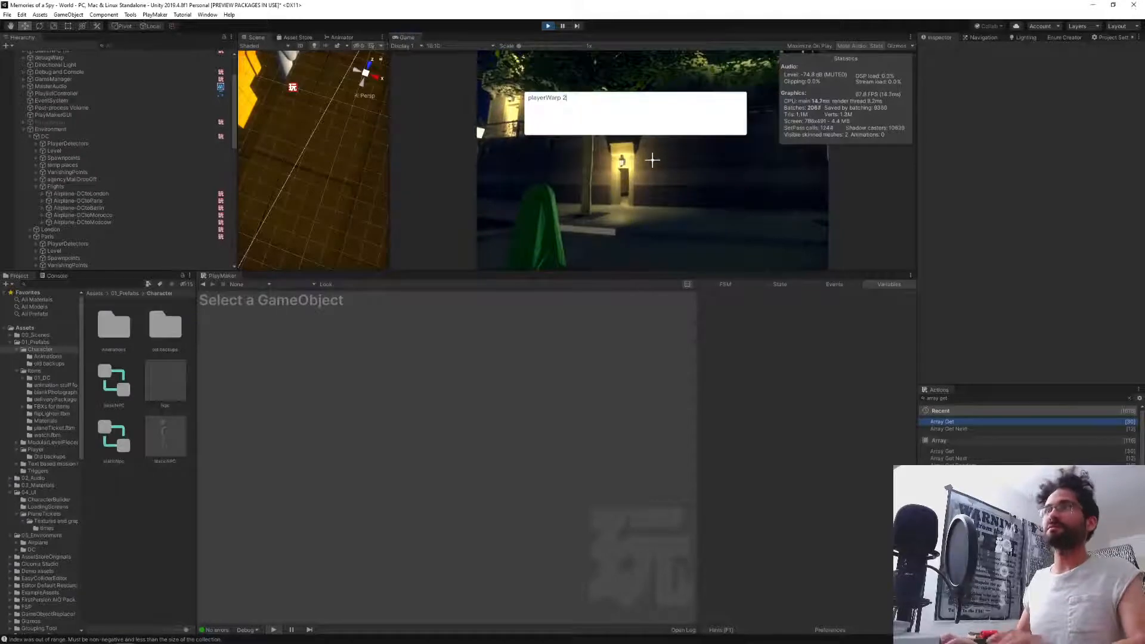
pyautogui.press('BackSpace')
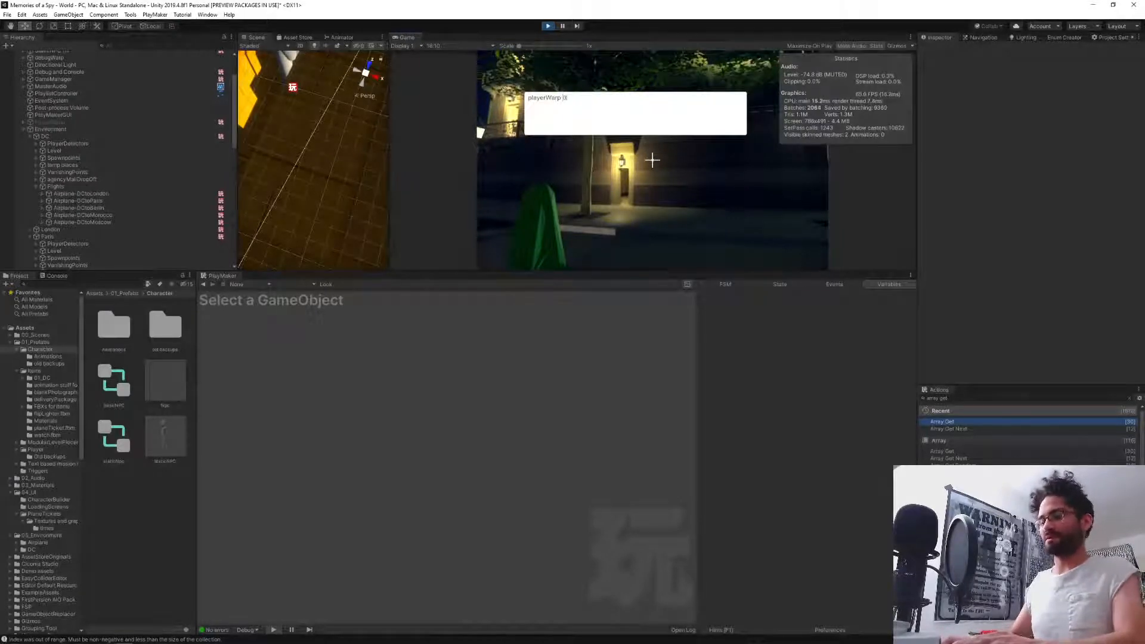
pyautogui.press('Return')
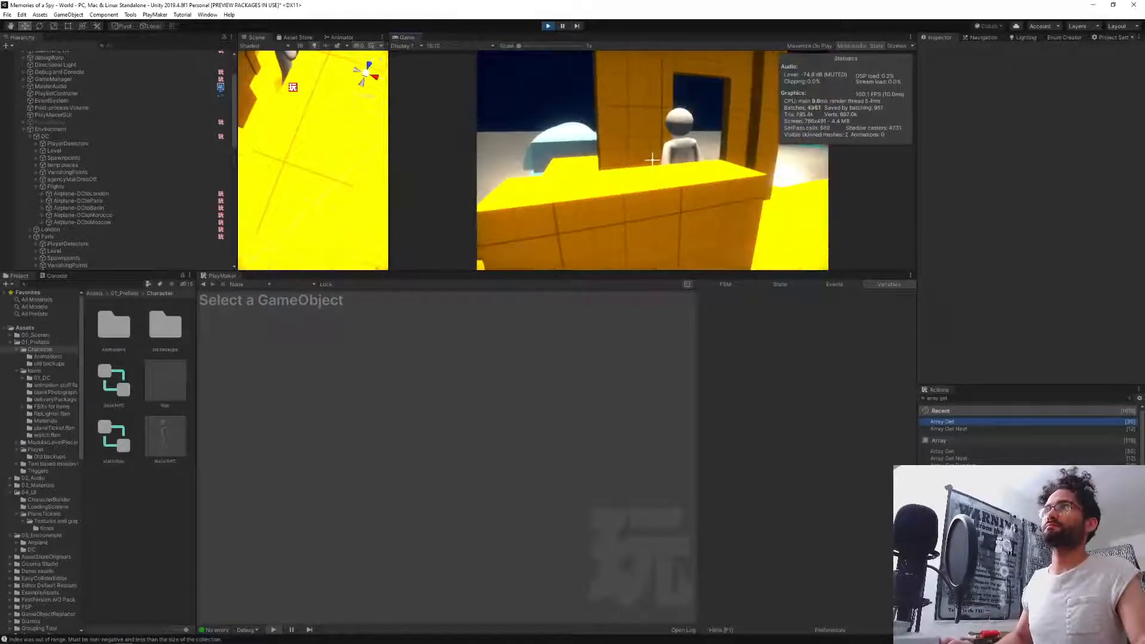
pyautogui.press('w')
pyautogui.press('e')
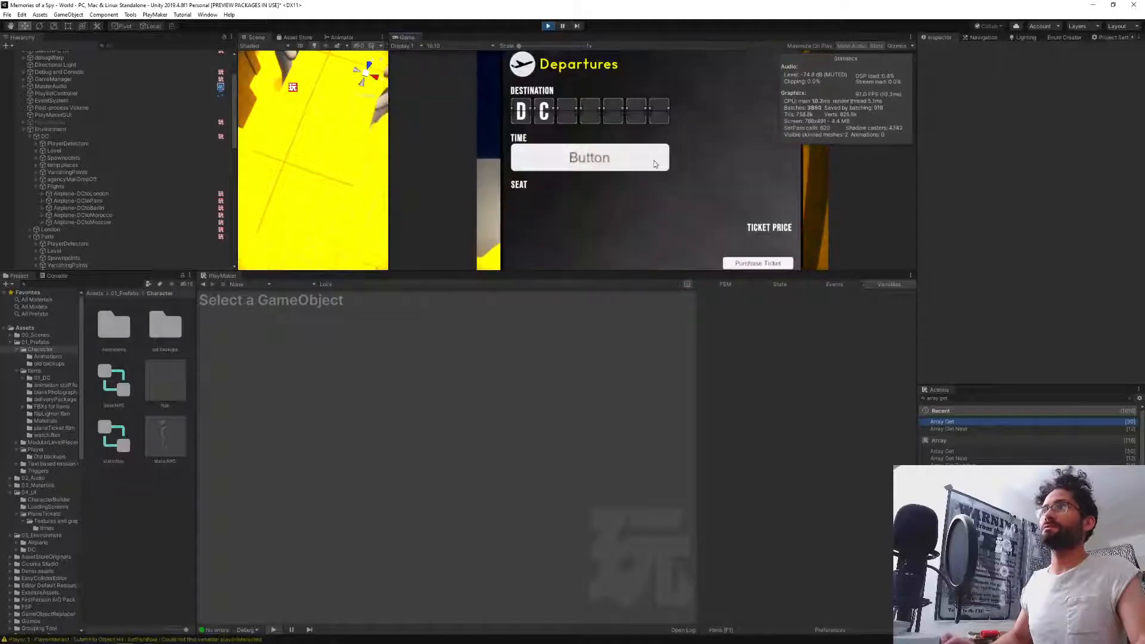
# Switch the destination to Paris and inspect the last Get Fsm Array action in the ChooseTime FSM's Get variables state.
pyautogui.click(543, 111)
pyautogui.click(543, 111)
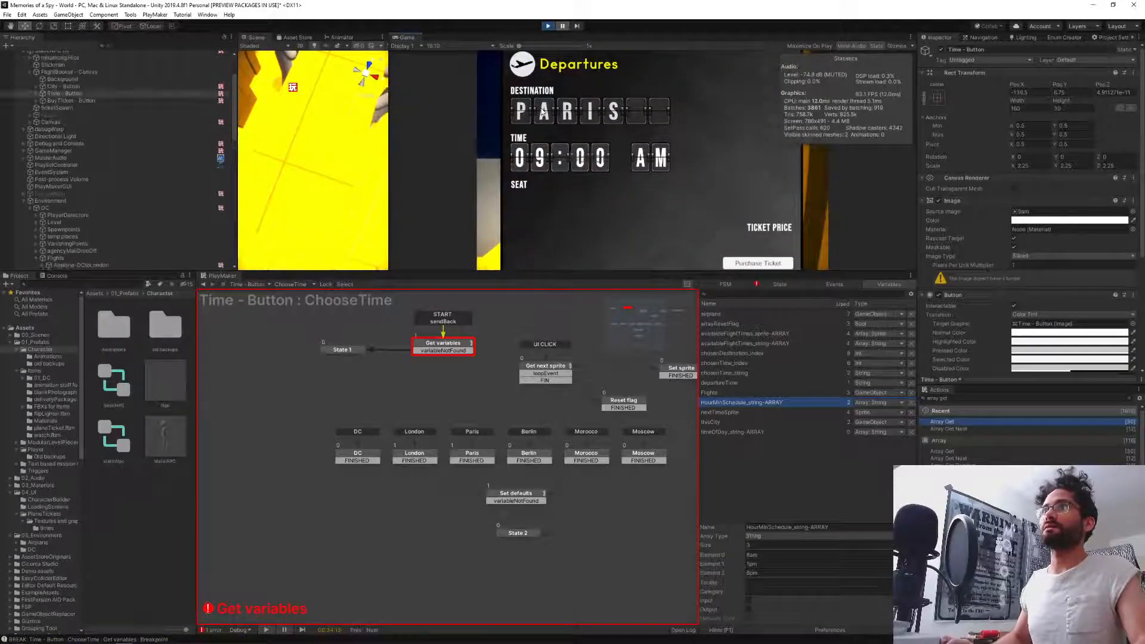
pyautogui.click(796, 285)
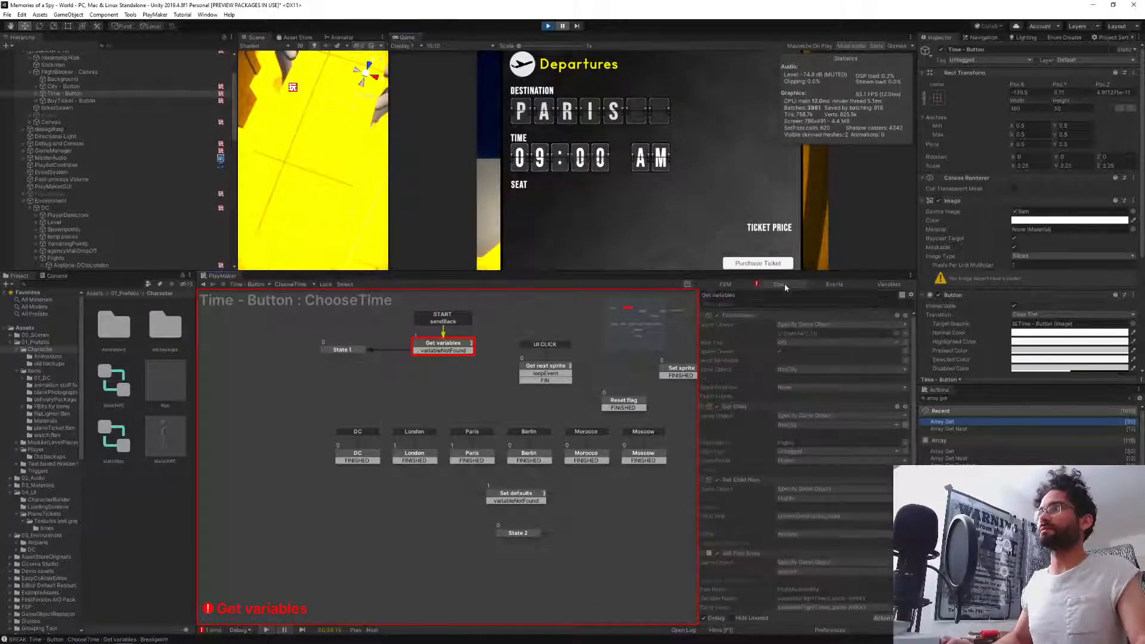
pyautogui.scroll(-2, 802, 477)
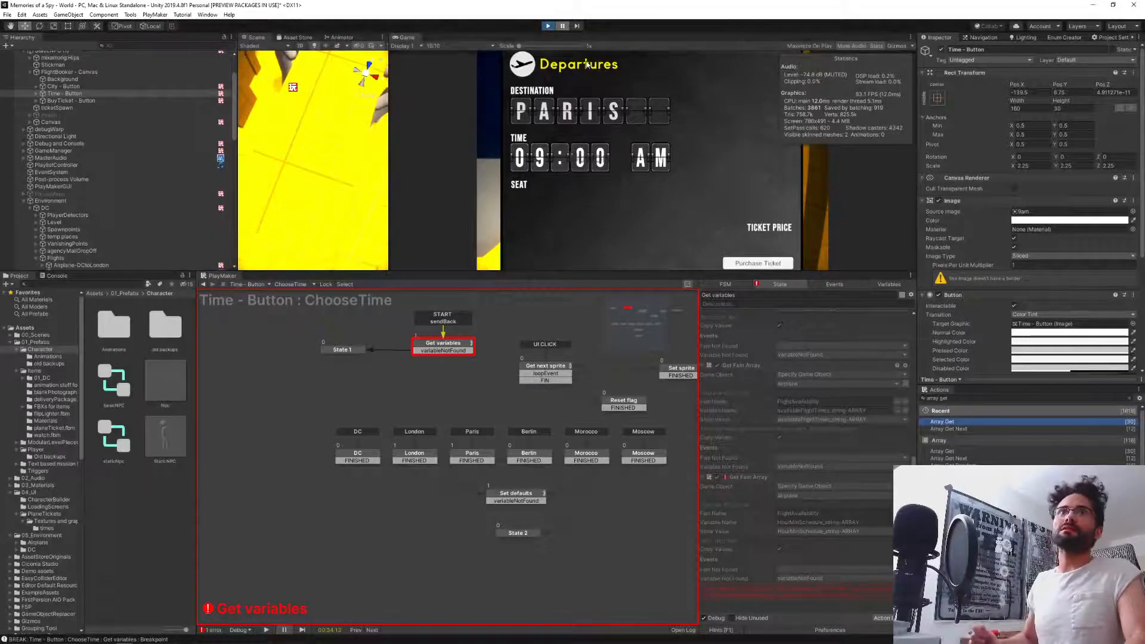
# Stop the game and copy the name of HourMinSchedule_string-ARRAY from the FlightAvailability FSM of Airplane-DCtoLondon.
pyautogui.hotkey('ctrl', 'p')
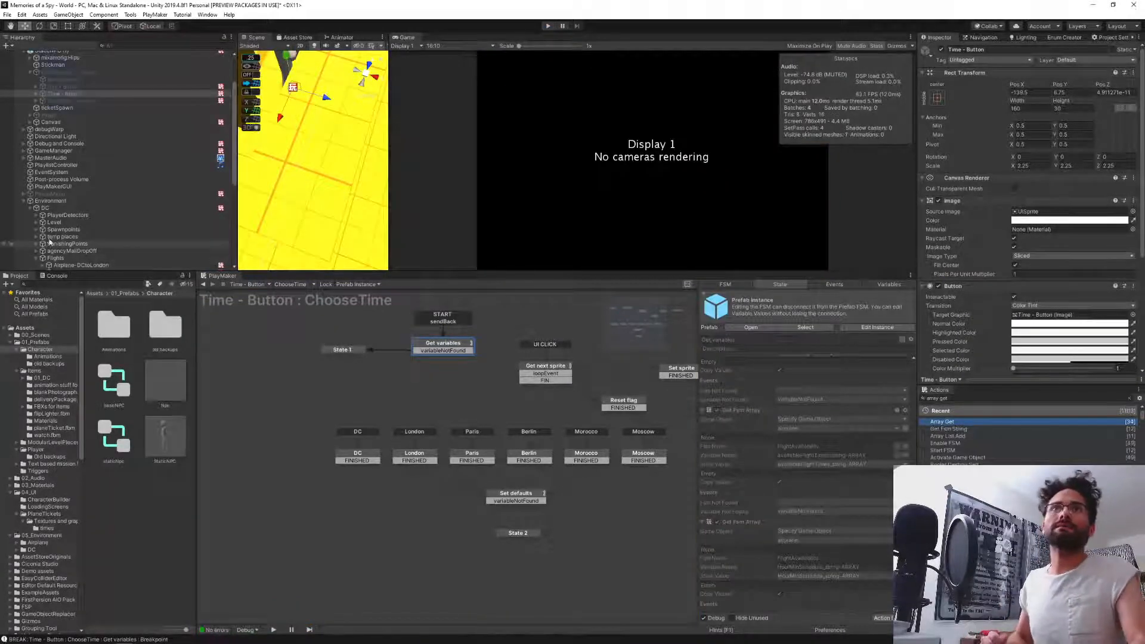
pyautogui.scroll(-5, 98, 234)
pyautogui.click(104, 138)
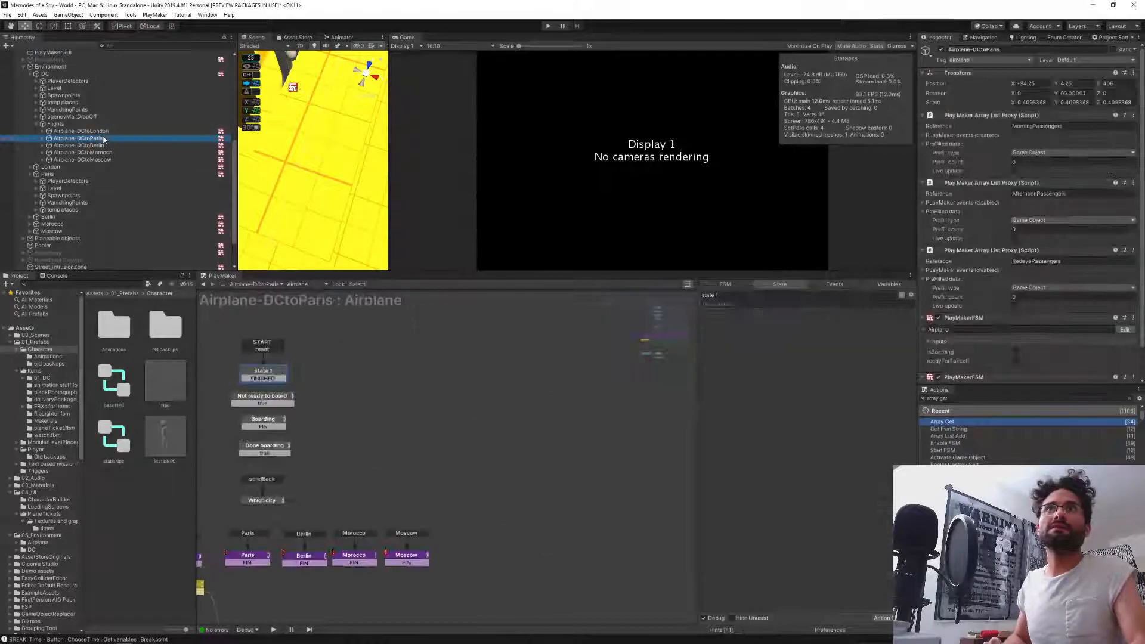
pyautogui.click(89, 131)
pyautogui.click(888, 284)
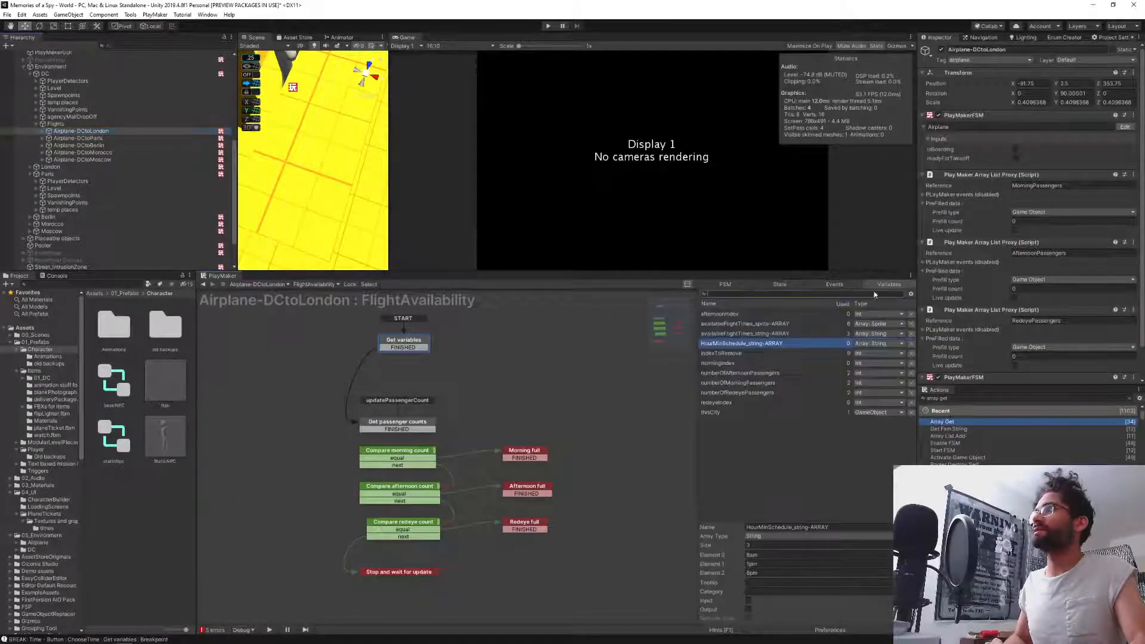
pyautogui.click(809, 528)
pyautogui.hotkey('ctrl', 'c')
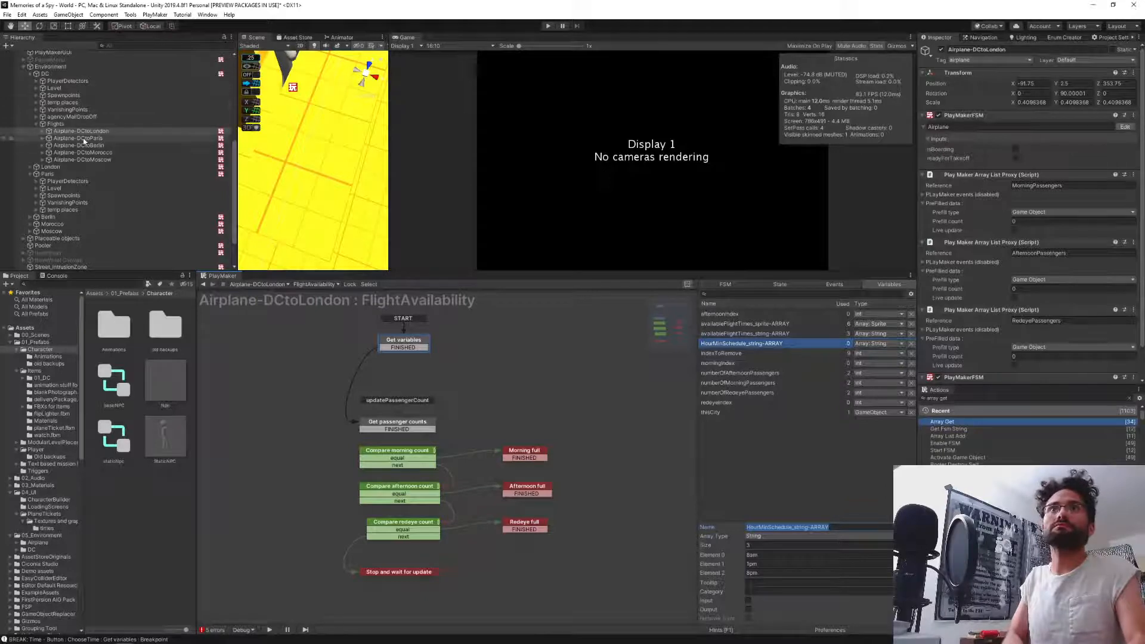
pyautogui.click(77, 138)
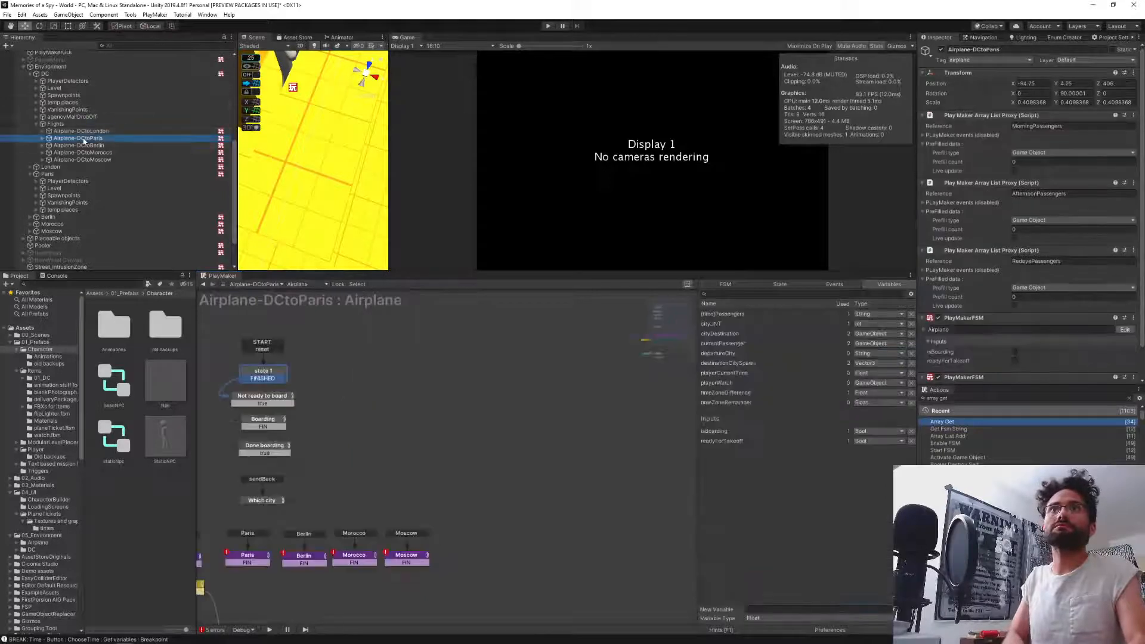
pyautogui.click(767, 621)
pyautogui.click(785, 615)
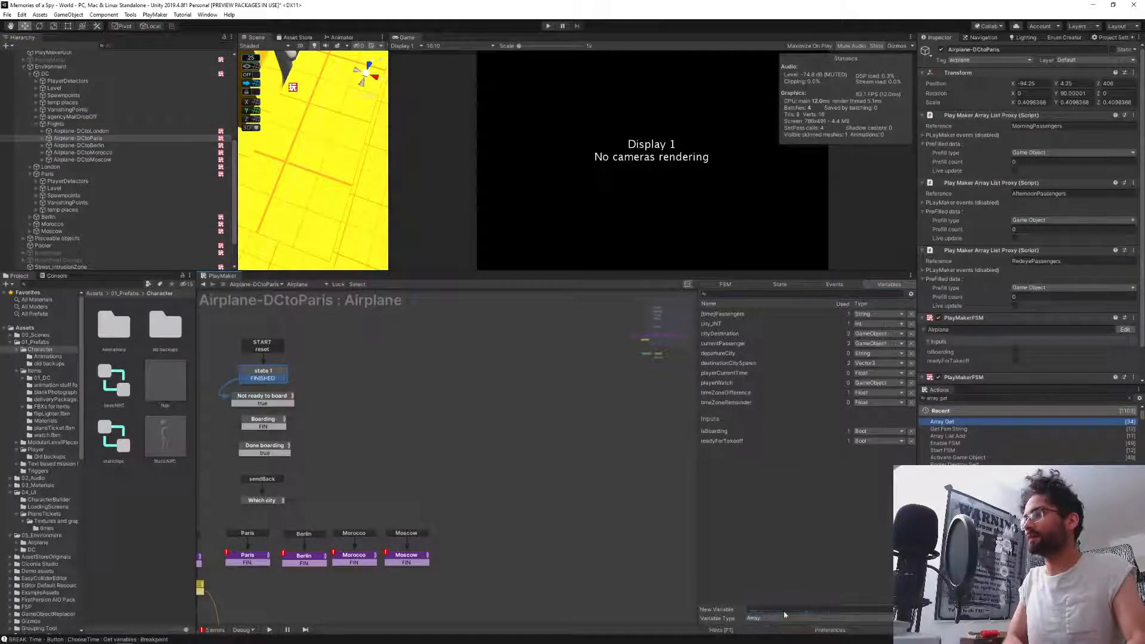
pyautogui.click(784, 610)
pyautogui.hotkey('ctrl', 'v')
pyautogui.press('Return')
pyautogui.click(762, 565)
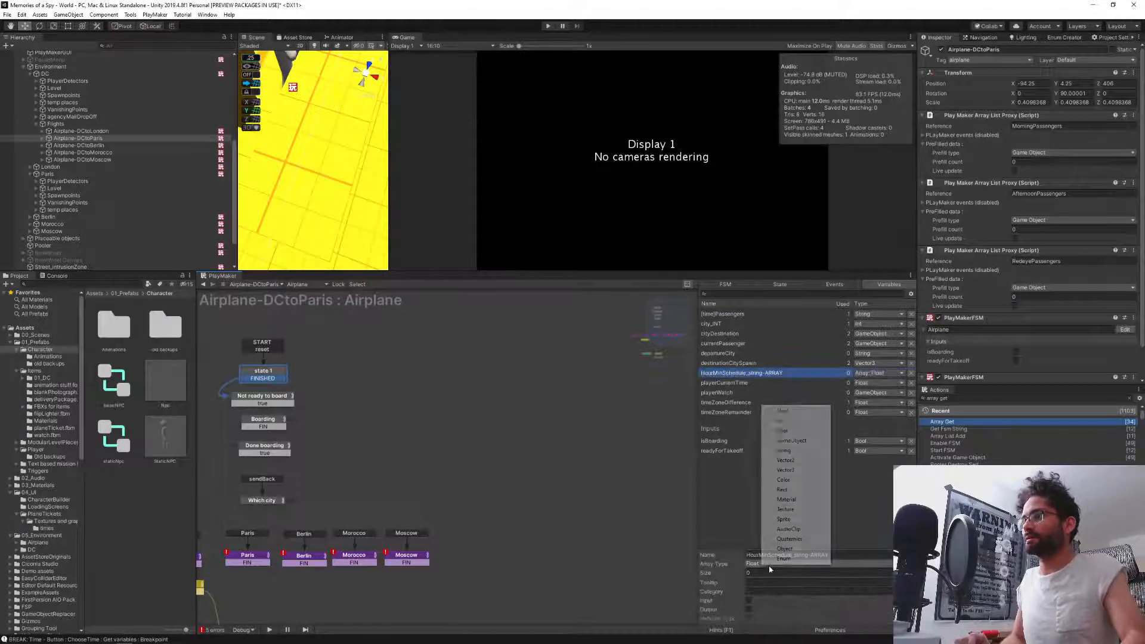
pyautogui.click(785, 450)
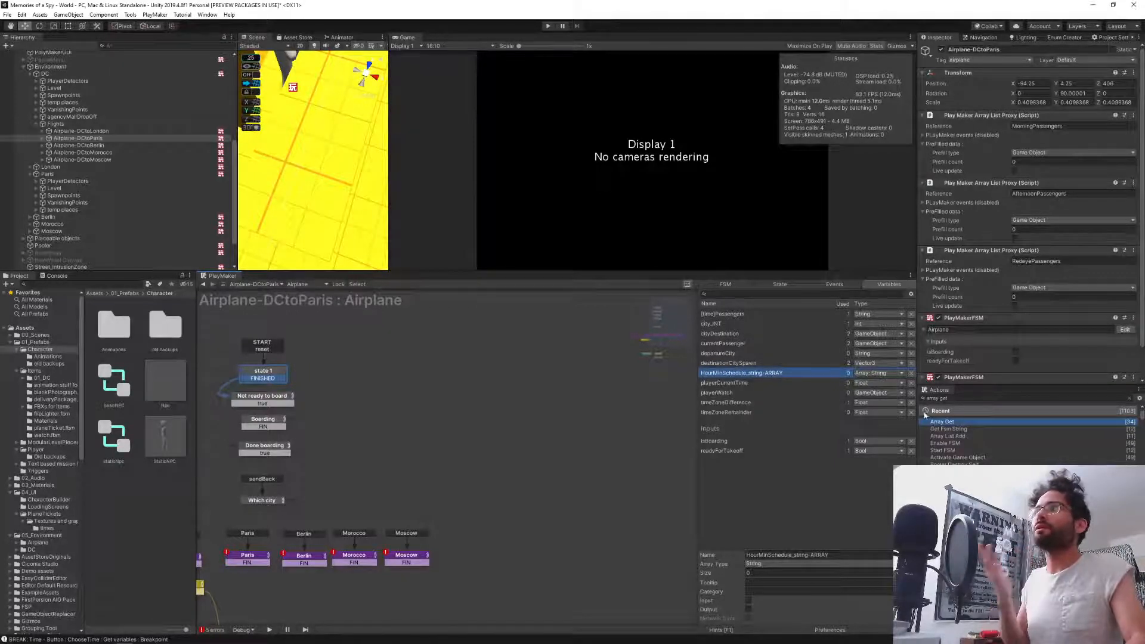
pyautogui.click(911, 373)
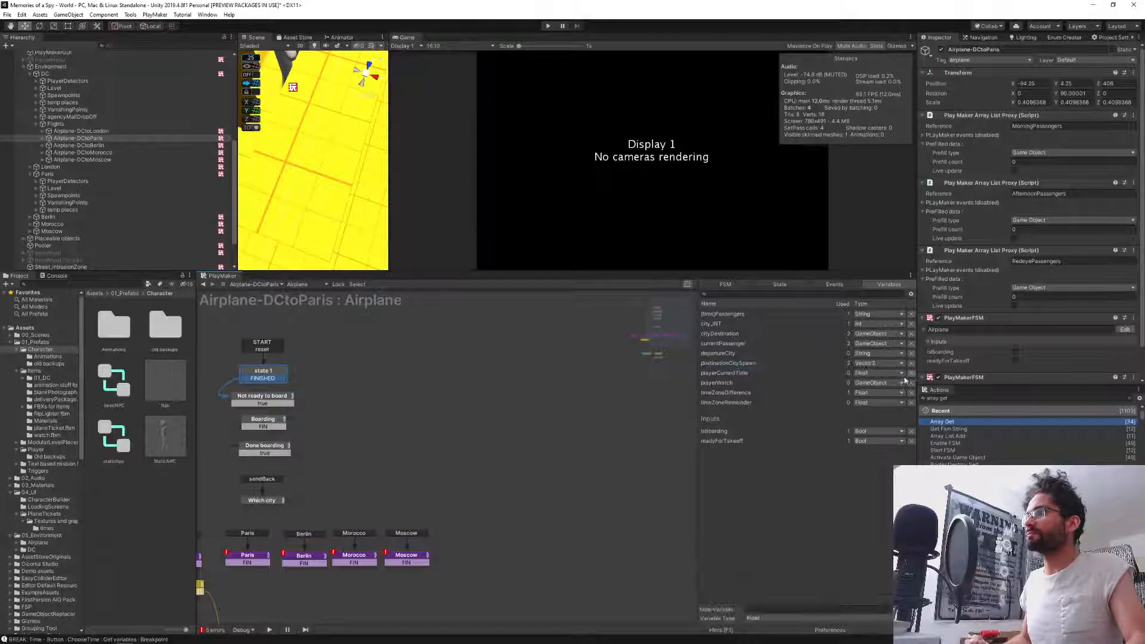
# Add an array variable named HourMinSchedule_string-ARRAY with array type String to the FlightAvailability FSM of Airplane-DCtoParis.
pyautogui.click(304, 285)
pyautogui.click(321, 305)
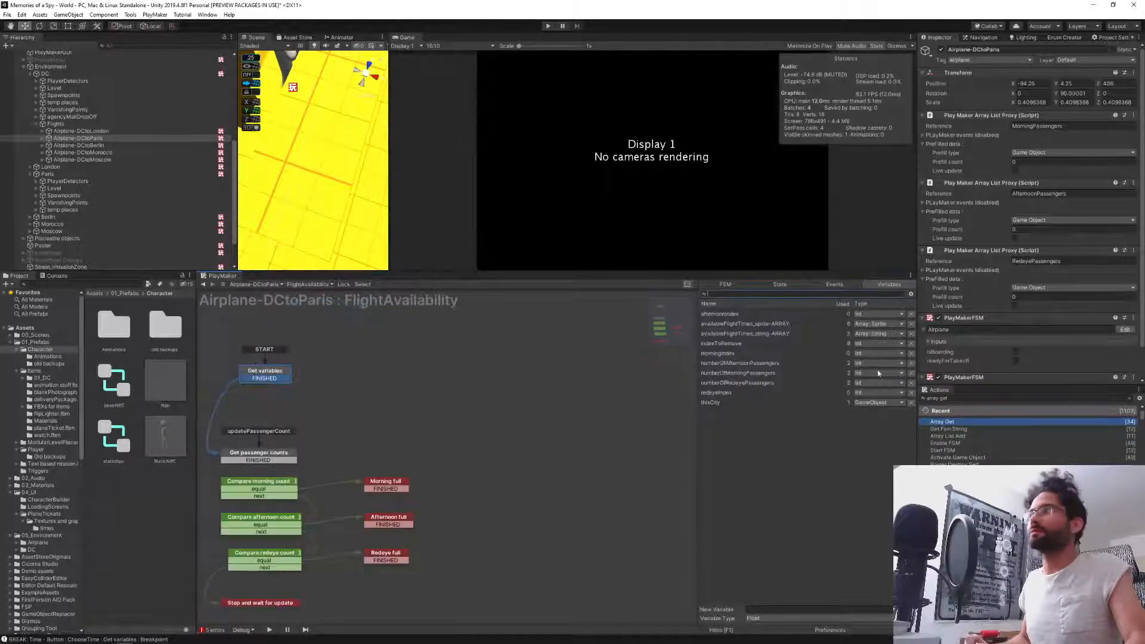
pyautogui.click(769, 619)
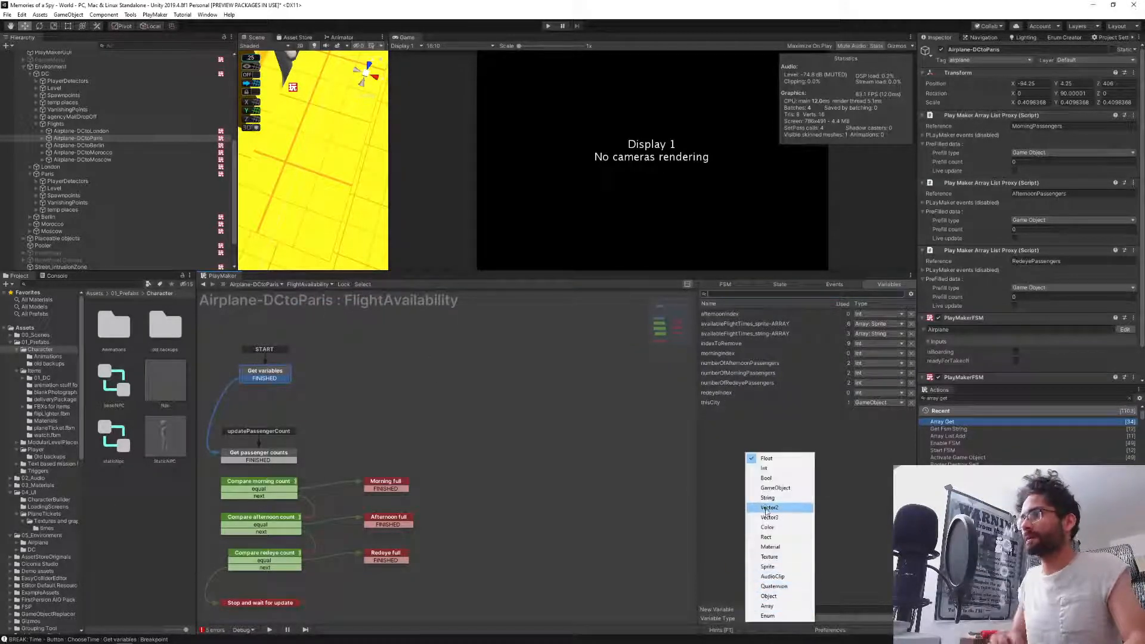
pyautogui.click(773, 606)
pyautogui.click(775, 610)
pyautogui.hotkey('ctrl', 'v')
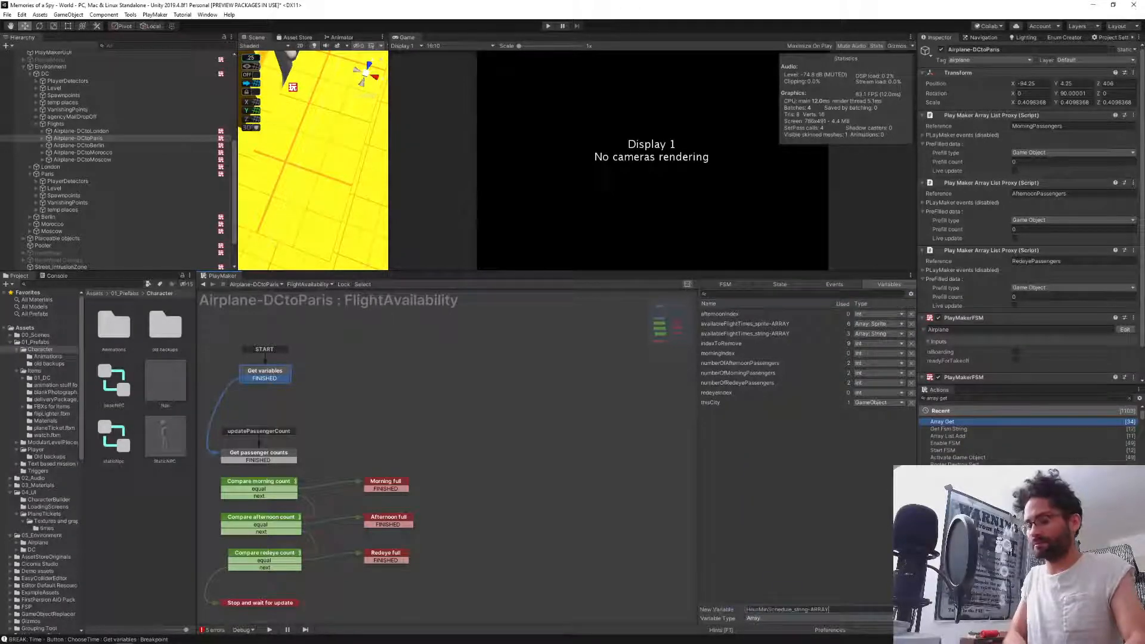
pyautogui.press('Return')
pyautogui.click(769, 564)
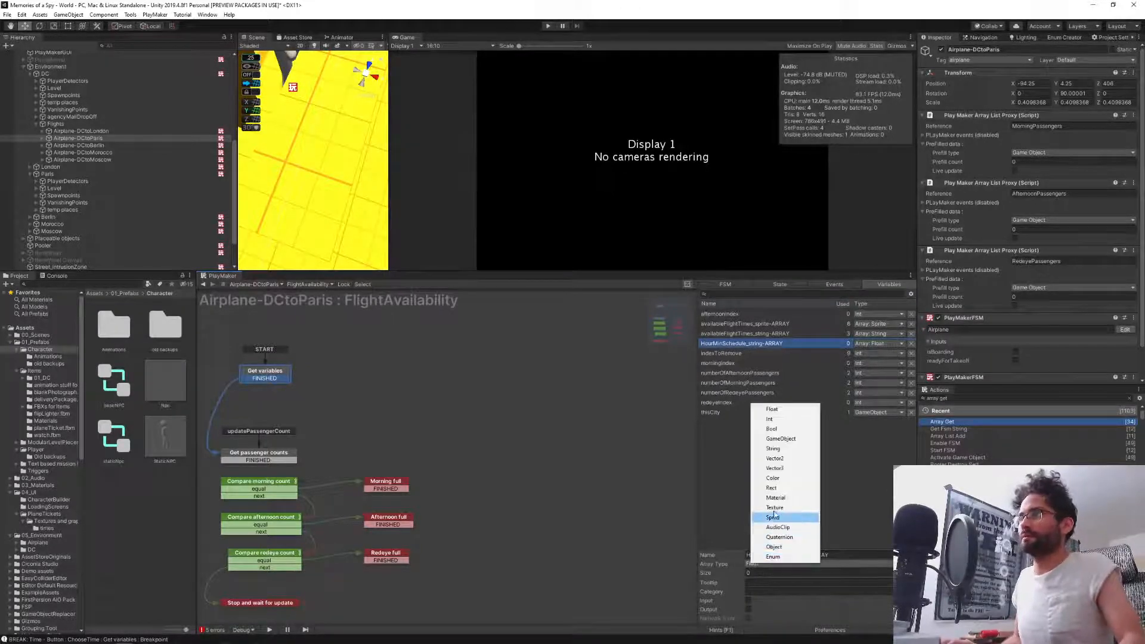
pyautogui.click(772, 449)
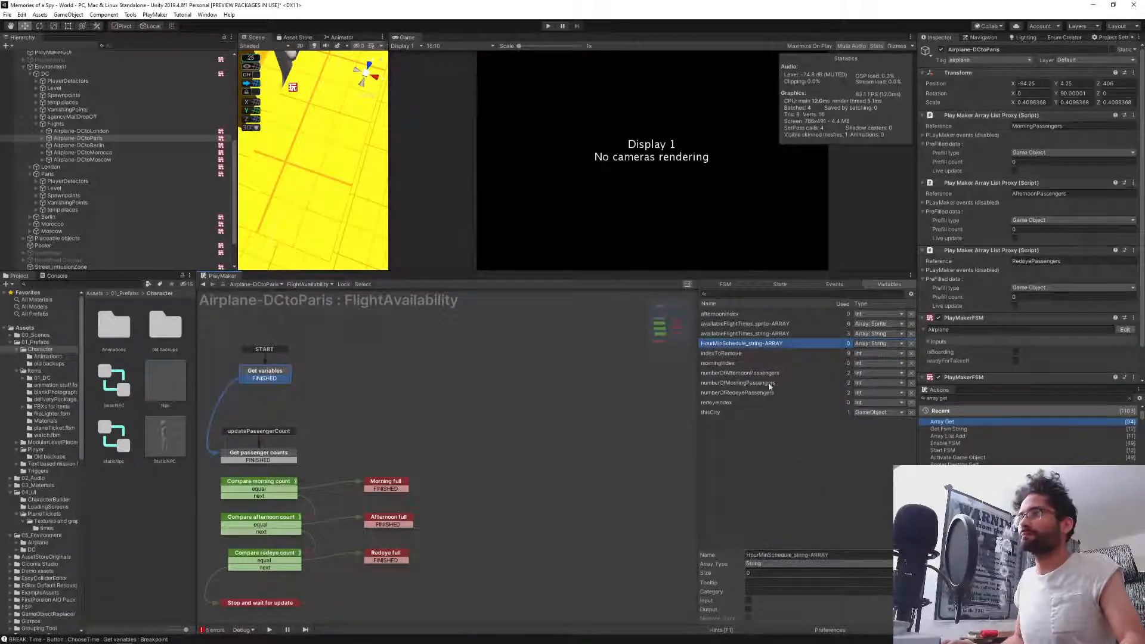
# Check the Paris flight time arrays, then size HourMinSchedule_string-ARRAY to 3 and fill it with 9am, 2pm and 9pm.
pyautogui.click(731, 335)
pyautogui.click(731, 325)
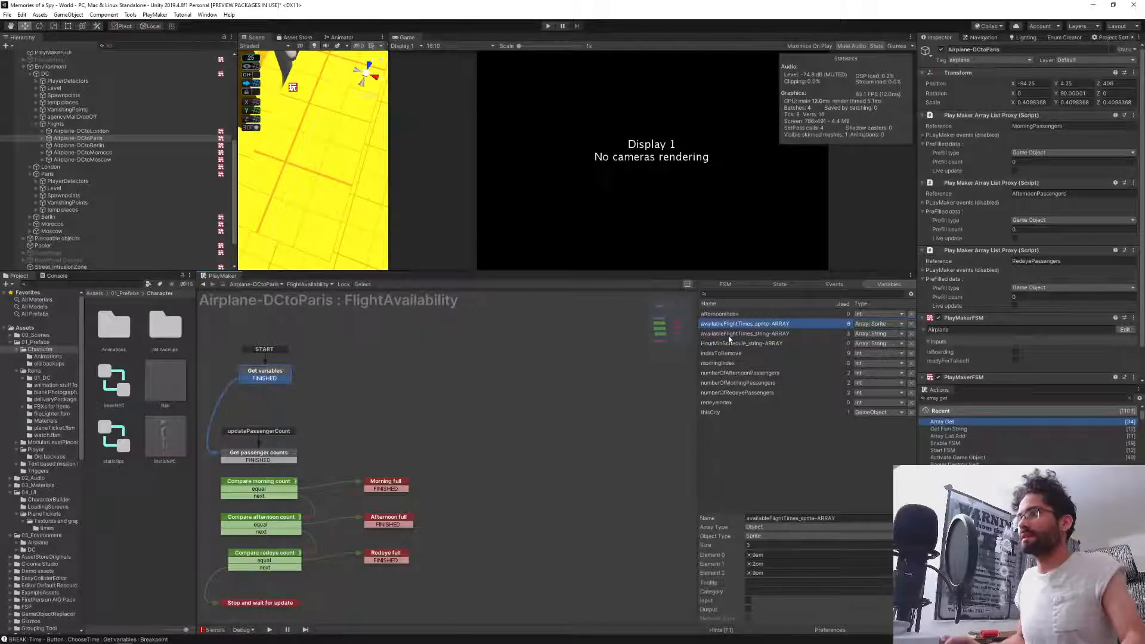
pyautogui.click(732, 333)
pyautogui.click(732, 343)
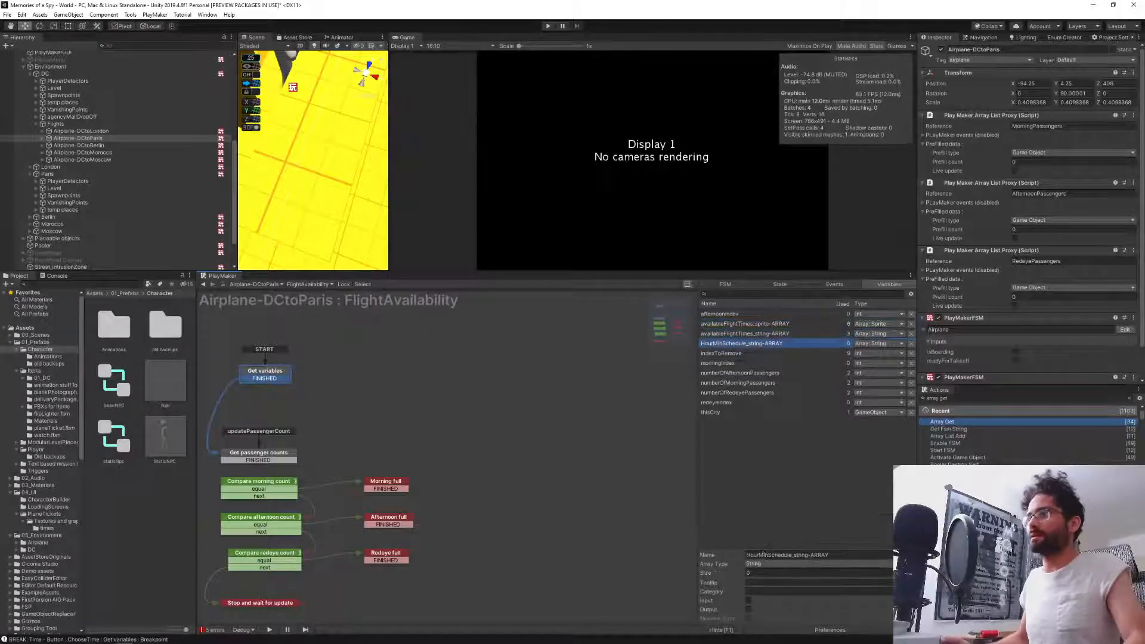
pyautogui.press('Return')
pyautogui.click(764, 555)
pyautogui.write('9')
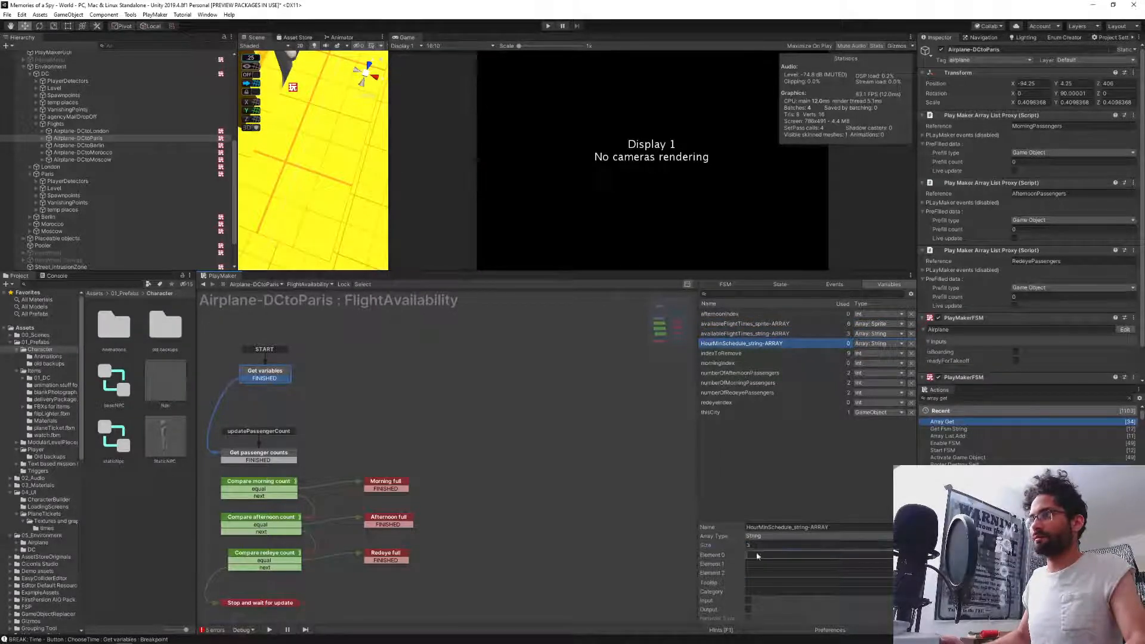
pyautogui.write('am')
pyautogui.press('Tab')
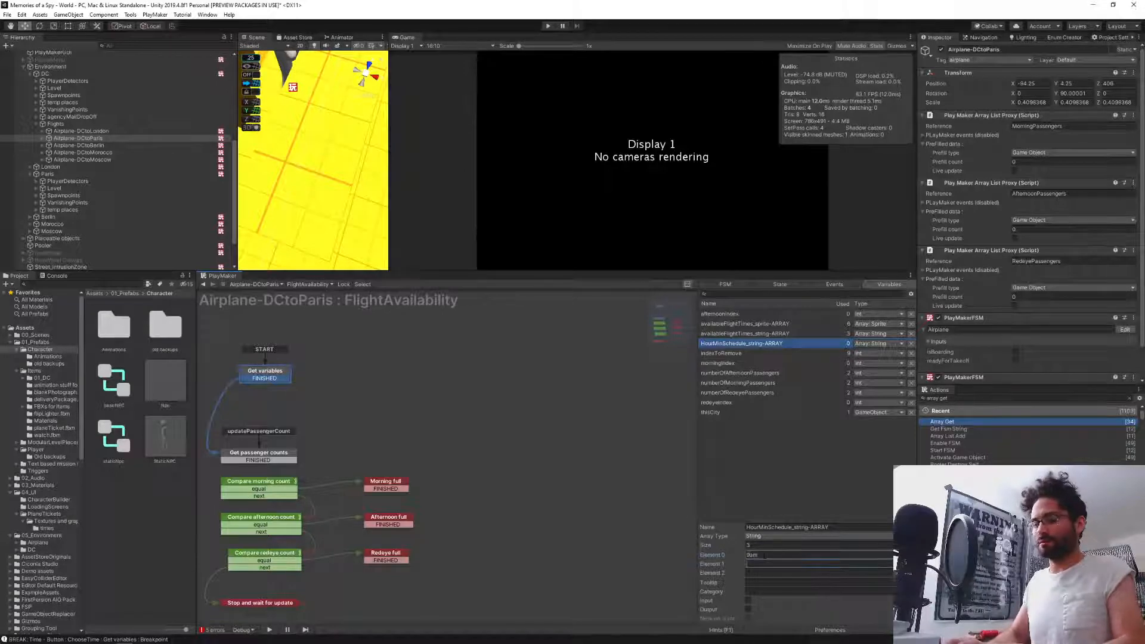
pyautogui.write('1')
pyautogui.press('Tab')
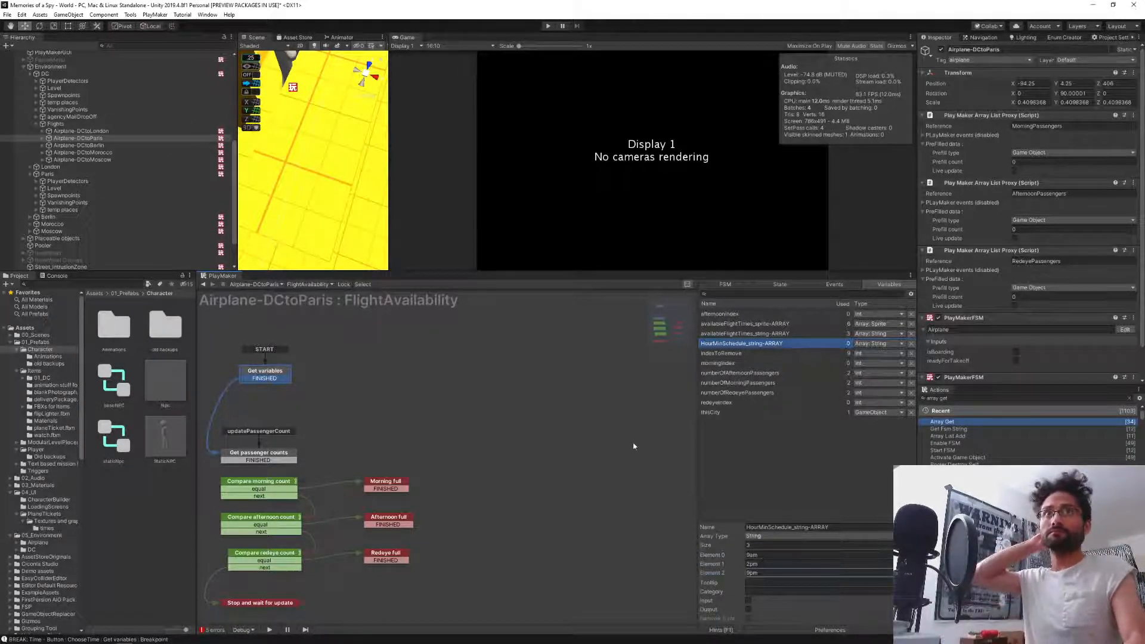
# Copy the array's name and add a String array HourMinSchedule_string-ARRAY to the FlightAvailability FSM of Airplane-DCtoBerlin.
pyautogui.click(779, 528)
pyautogui.hotkey('ctrl', 'c')
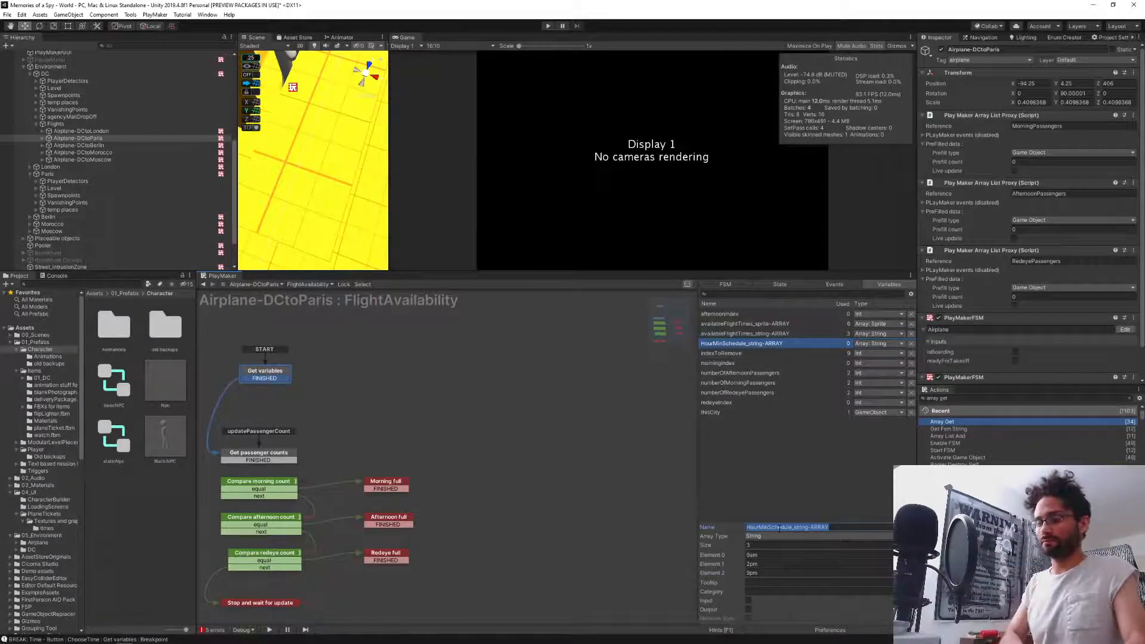
pyautogui.click(78, 145)
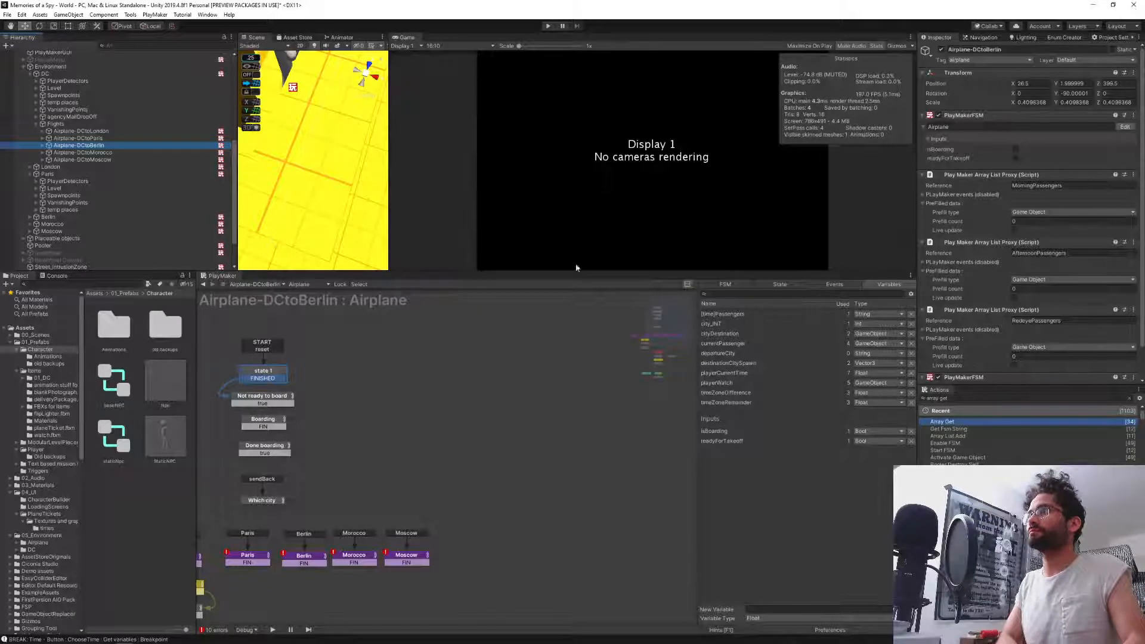
pyautogui.click(317, 285)
pyautogui.click(322, 306)
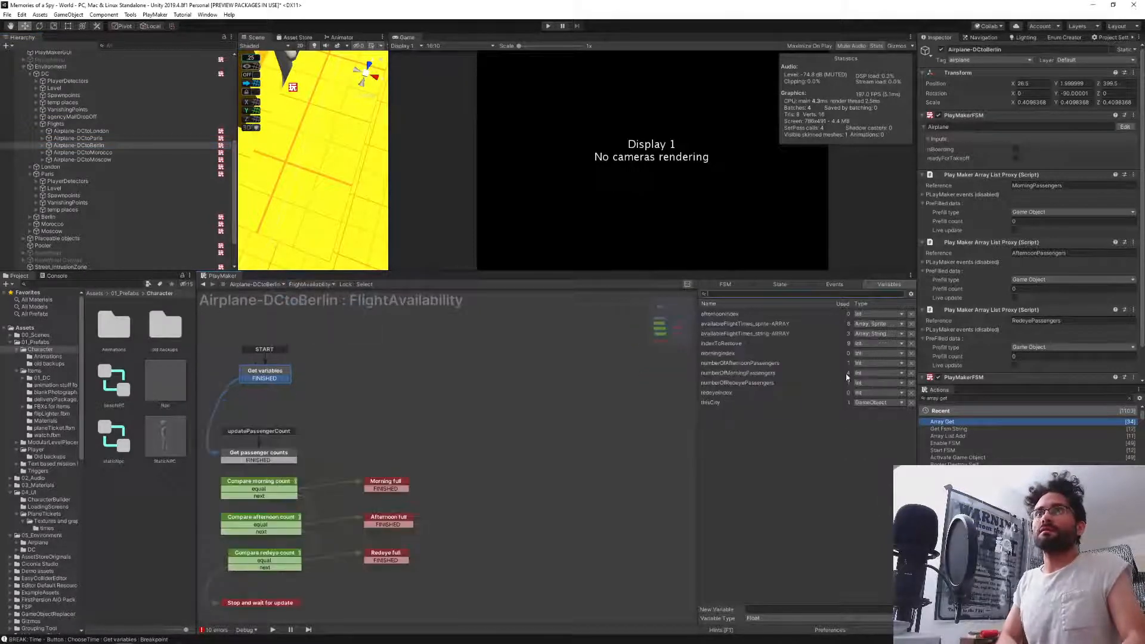
pyautogui.click(752, 619)
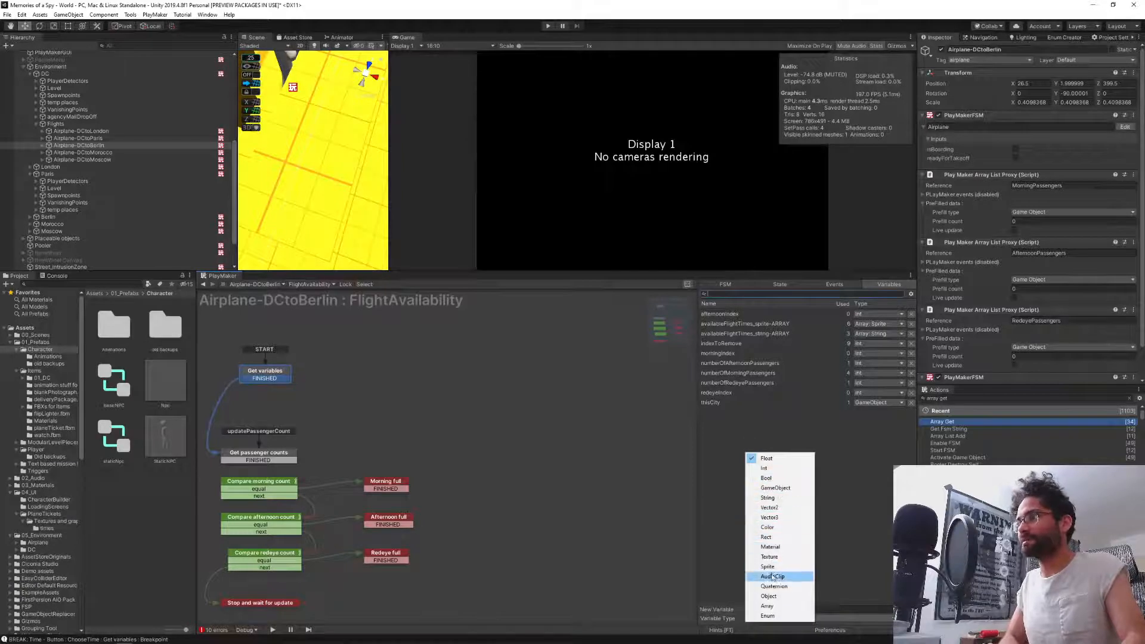
pyautogui.click(768, 606)
pyautogui.click(787, 609)
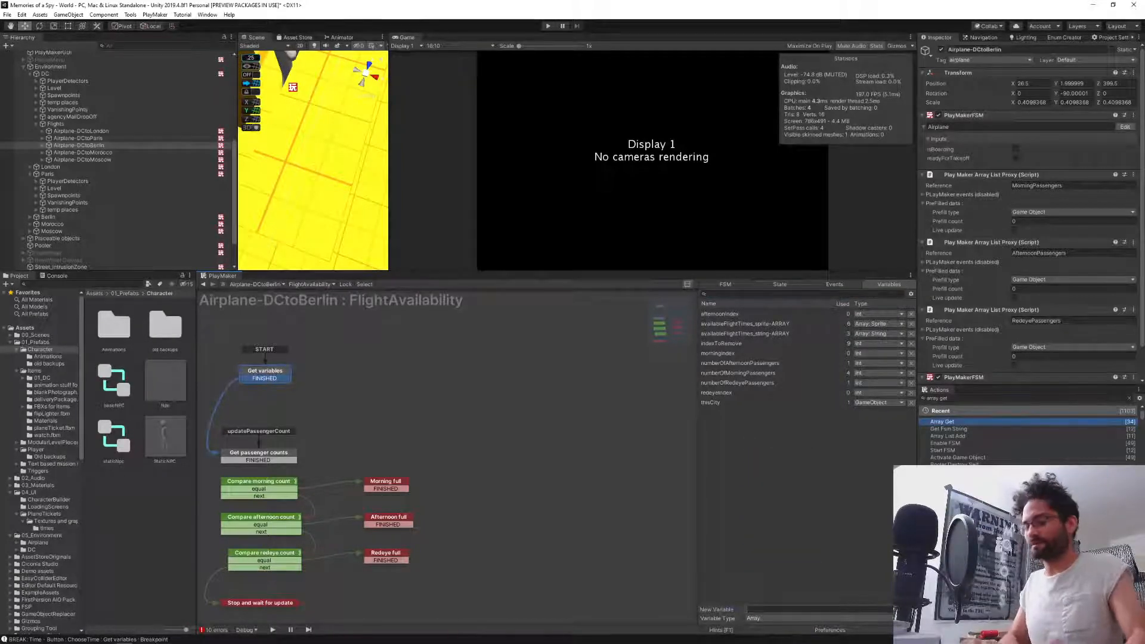
pyautogui.hotkey('ctrl', 'v')
pyautogui.press('Return')
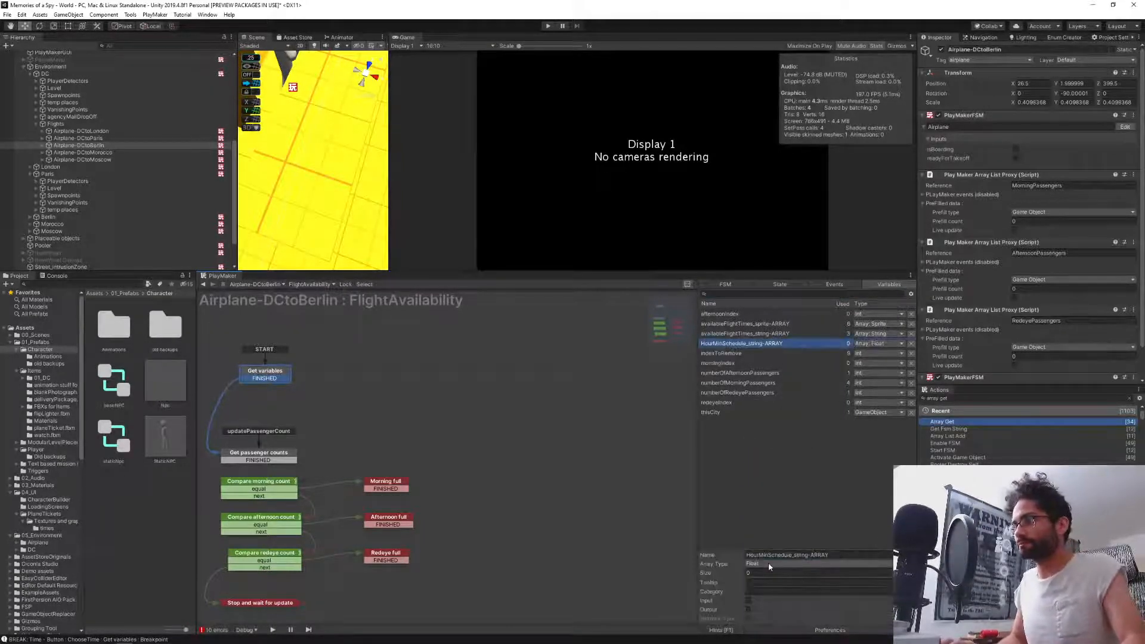
pyautogui.click(768, 563)
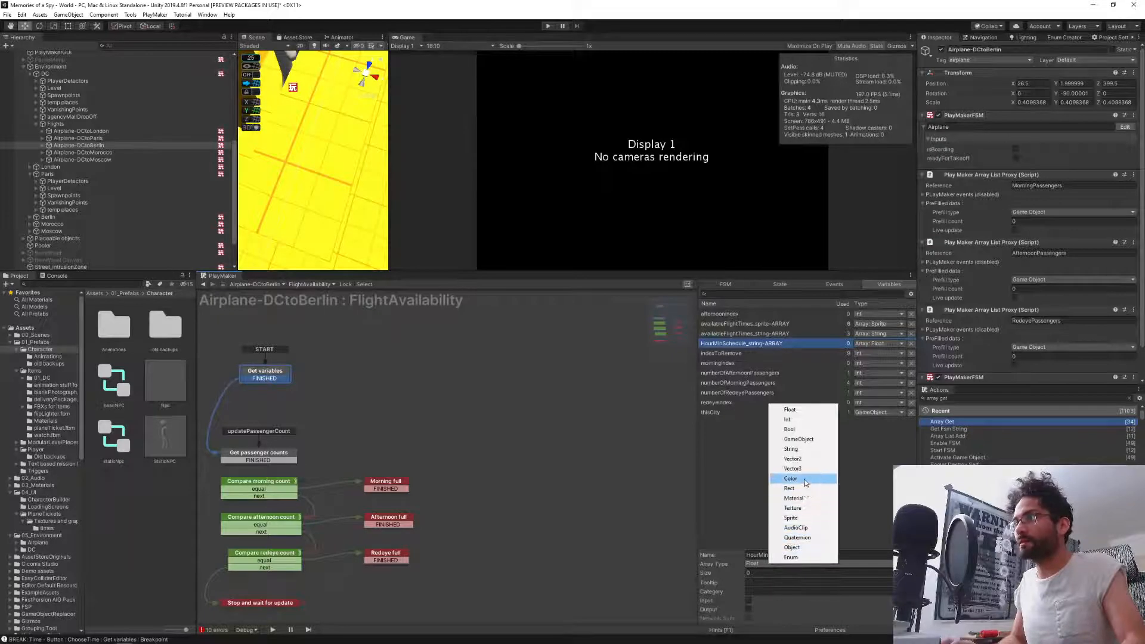
pyautogui.click(808, 450)
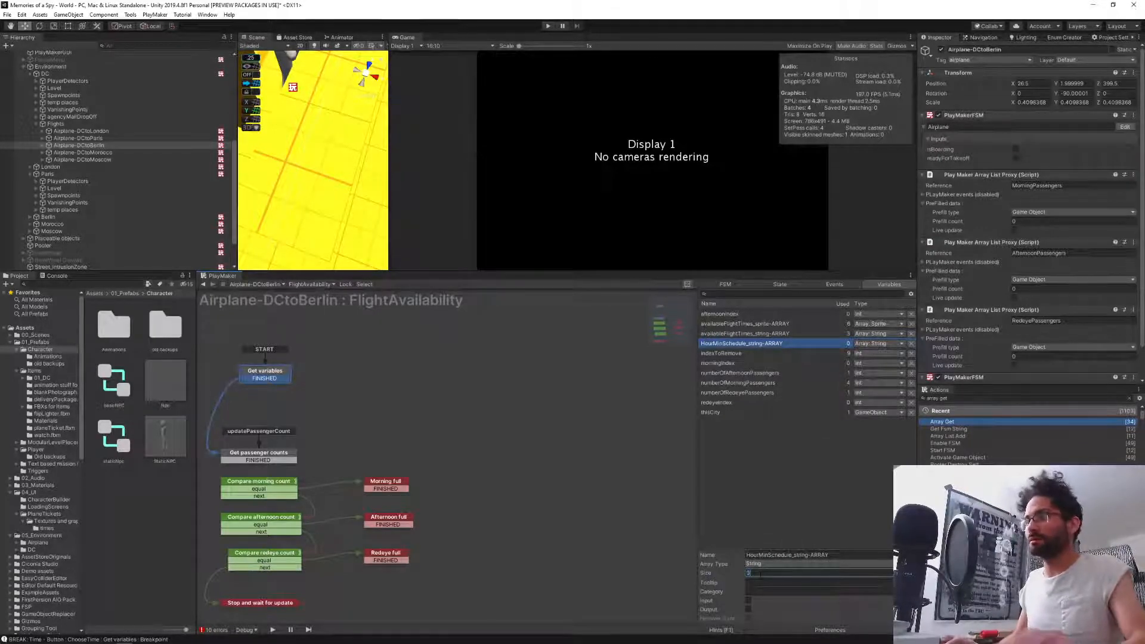
# Size Berlin's HourMinSchedule_string-ARRAY to 3, check its flight time arrays, and fill it with 10am, 3pm and 10pm.
pyautogui.press('Return')
pyautogui.click(718, 337)
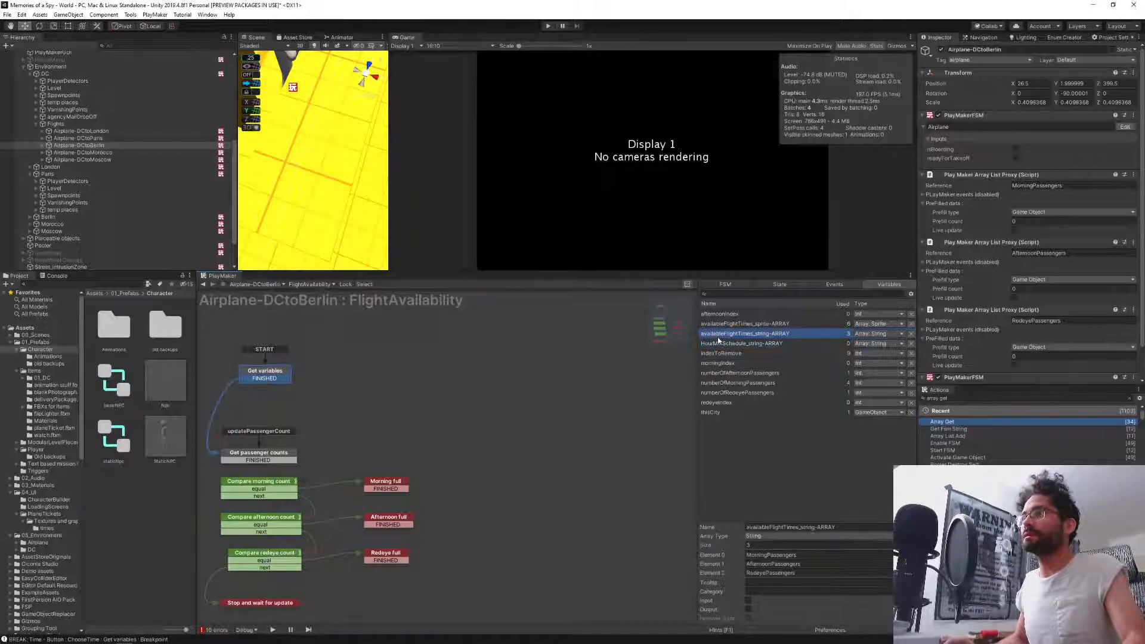
pyautogui.press('Up')
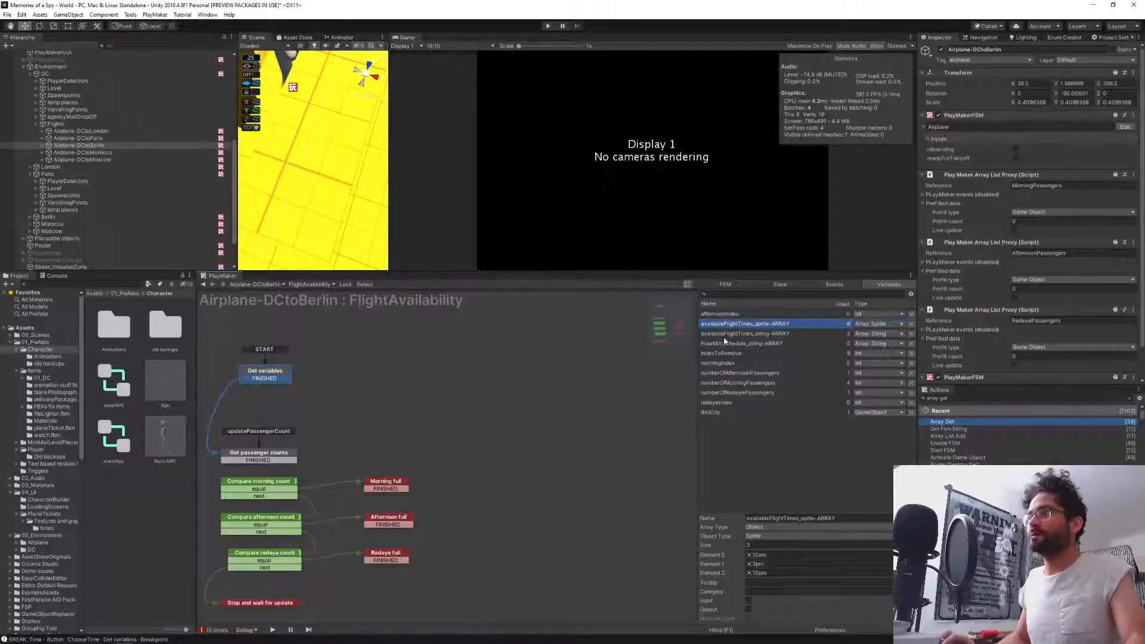
pyautogui.click(725, 343)
pyautogui.write('10am')
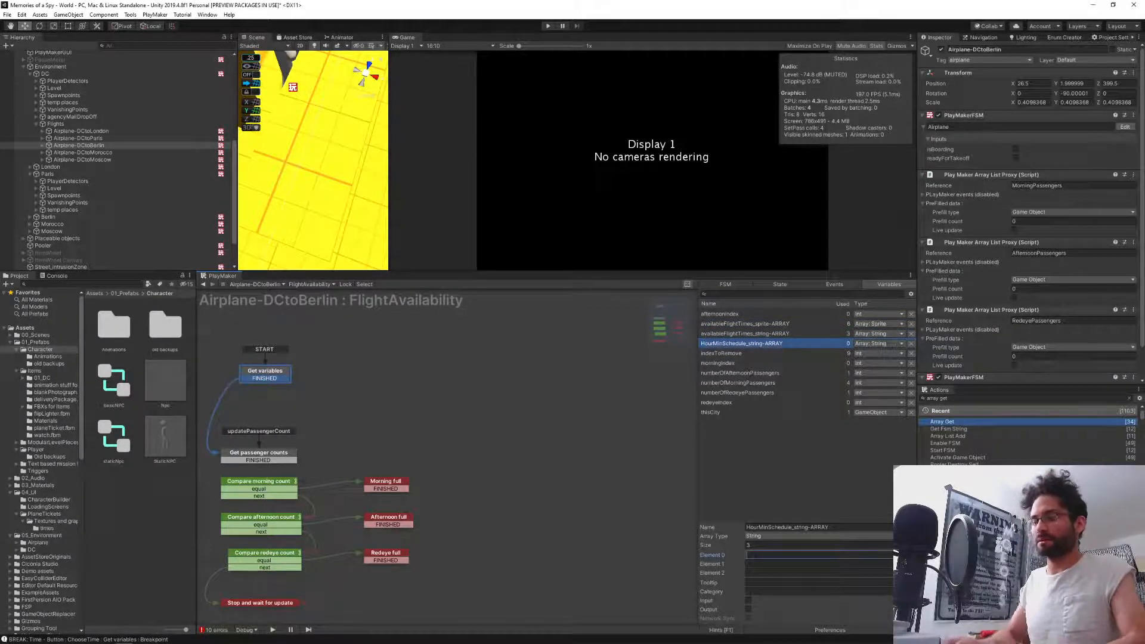
pyautogui.press('Tab')
pyautogui.write('3pm')
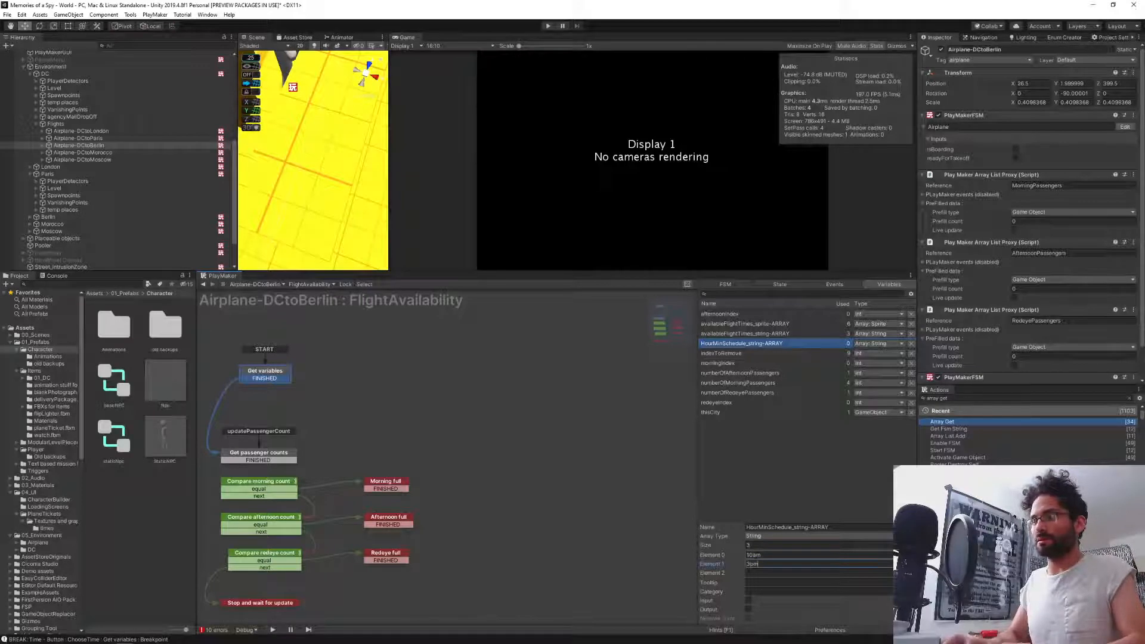
pyautogui.press('Tab')
pyautogui.write('10pm')
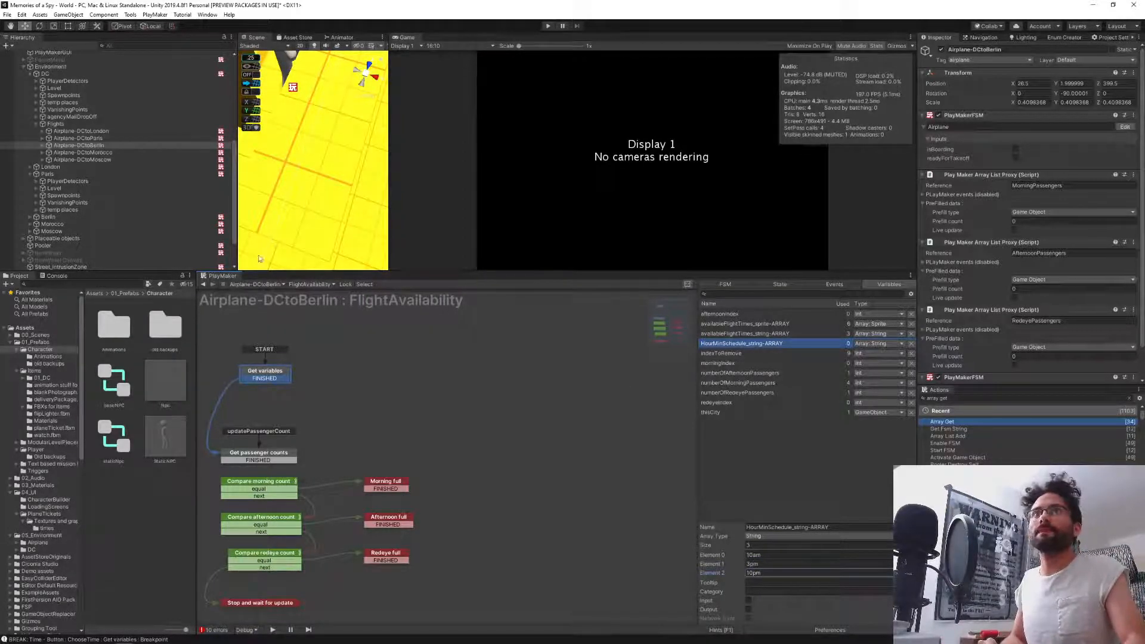
# Add an array variable HourMinSchedule_string-ARRAY with array type String to the FlightAvailability FSM of Airplane-DCtoMorocco.
pyautogui.click(61, 154)
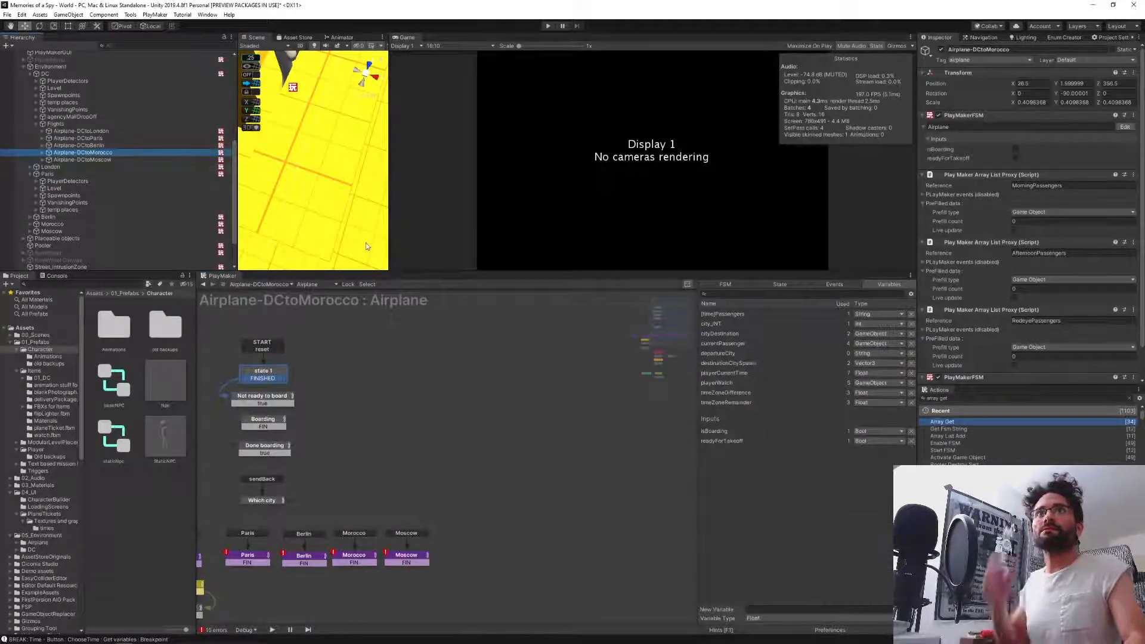
pyautogui.click(319, 284)
pyautogui.click(325, 307)
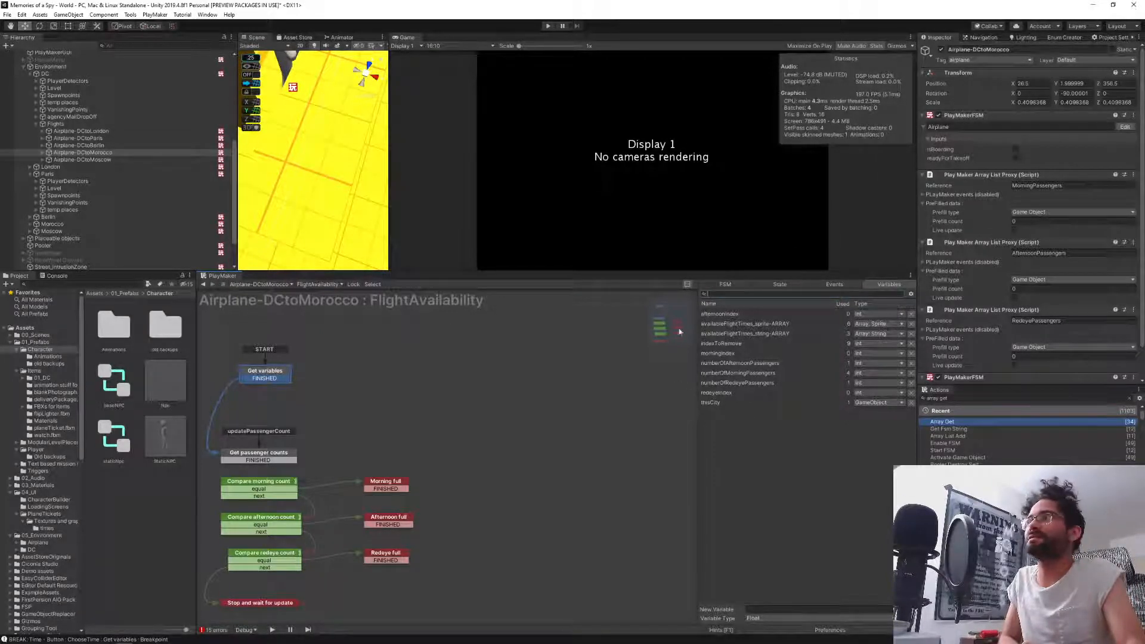
pyautogui.click(757, 620)
pyautogui.click(769, 607)
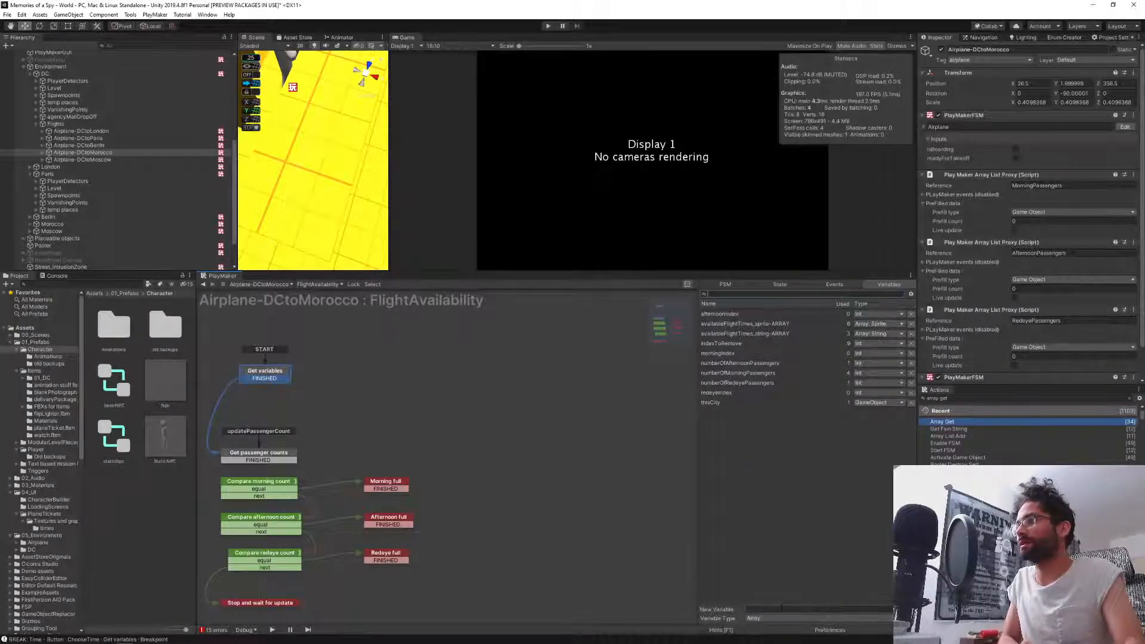
pyautogui.click(781, 610)
pyautogui.hotkey('ctrl', 'v')
pyautogui.press('Return')
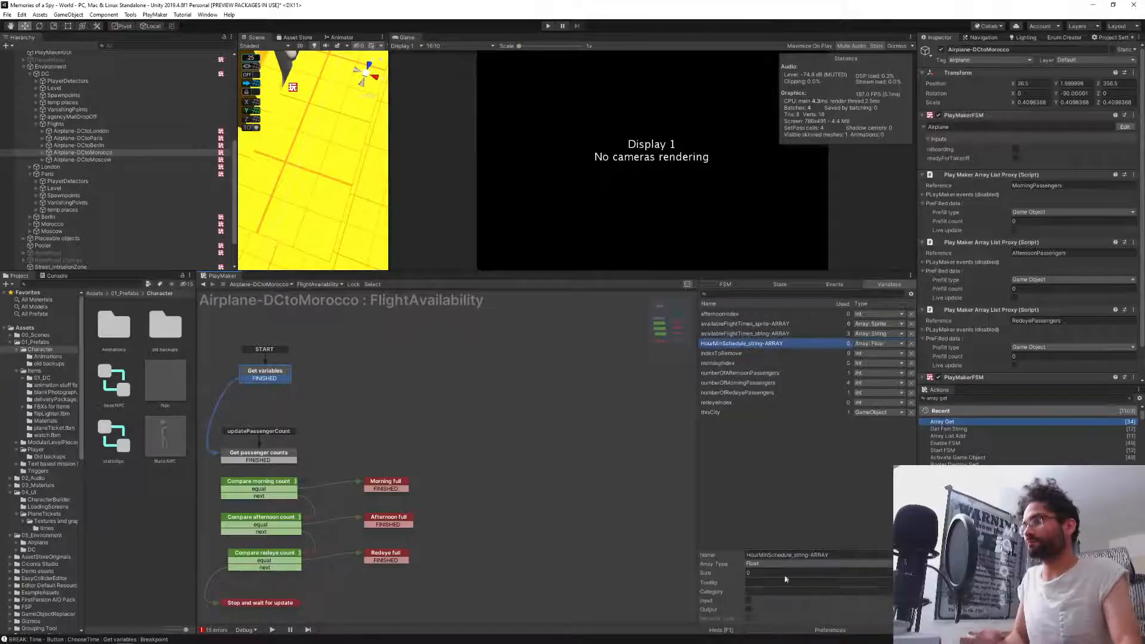
pyautogui.click(761, 562)
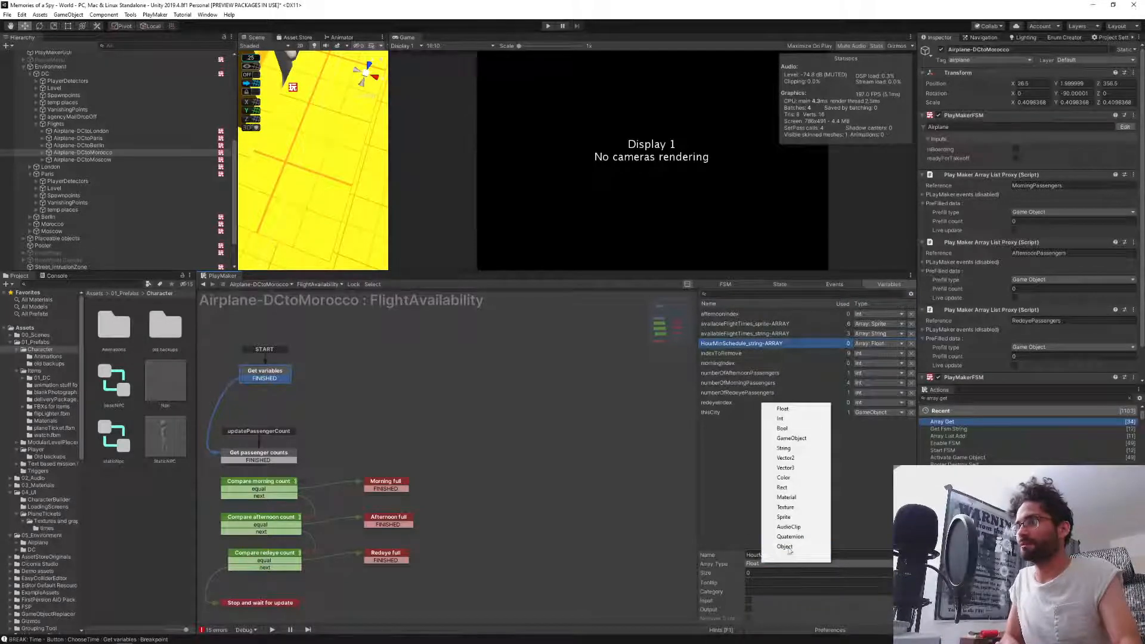
pyautogui.click(783, 448)
# Size Morocco's HourMinSchedule_string-ARRAY to 3, check its flight time sprite array, and fill it with 11am, 4pm and 11pm.
pyautogui.write('3')
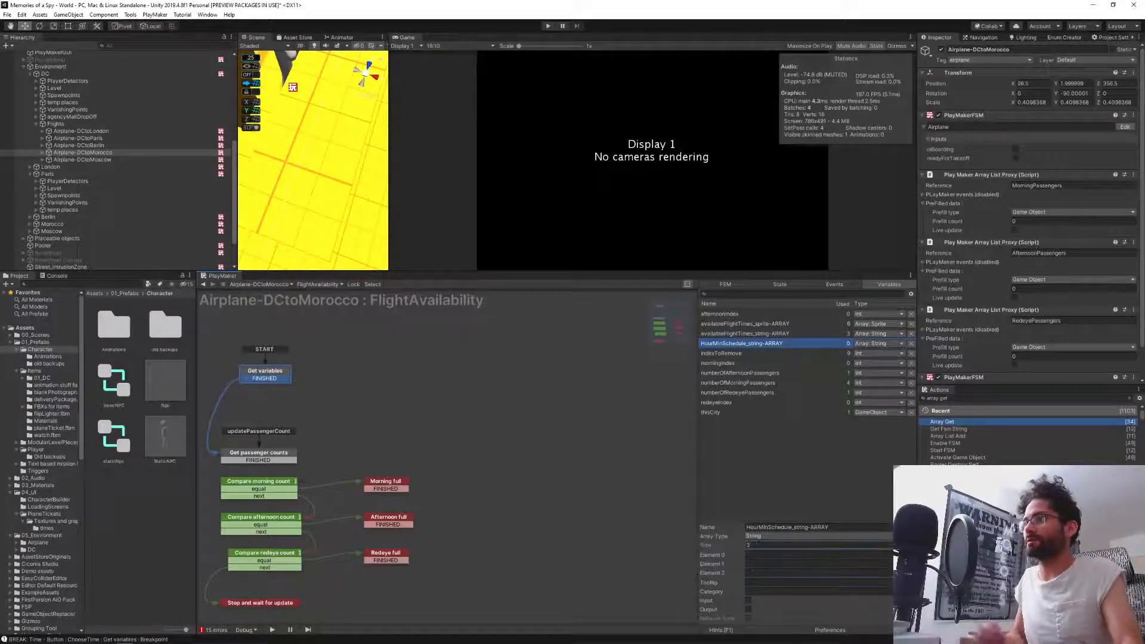
pyautogui.click(723, 324)
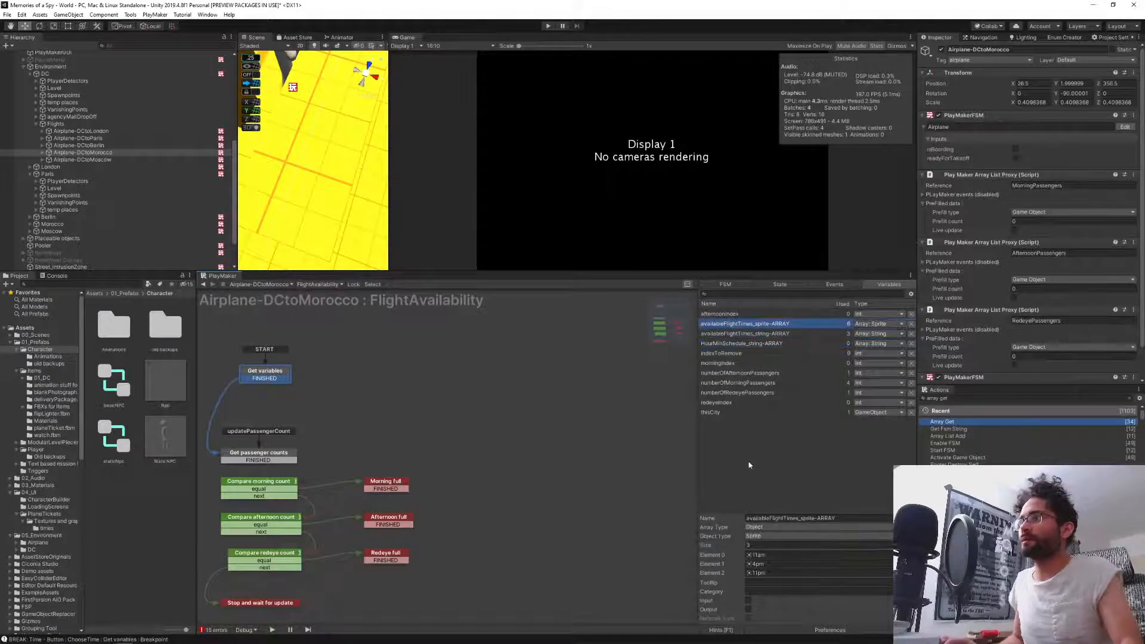
pyautogui.press('Down')
pyautogui.press('Down')
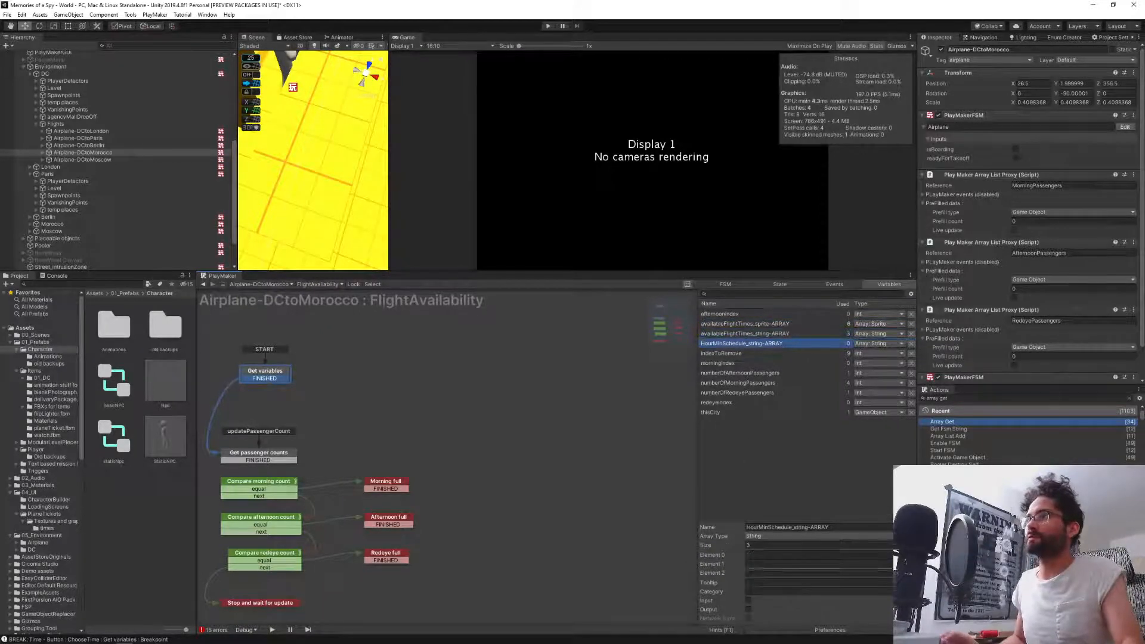
pyautogui.click(755, 555)
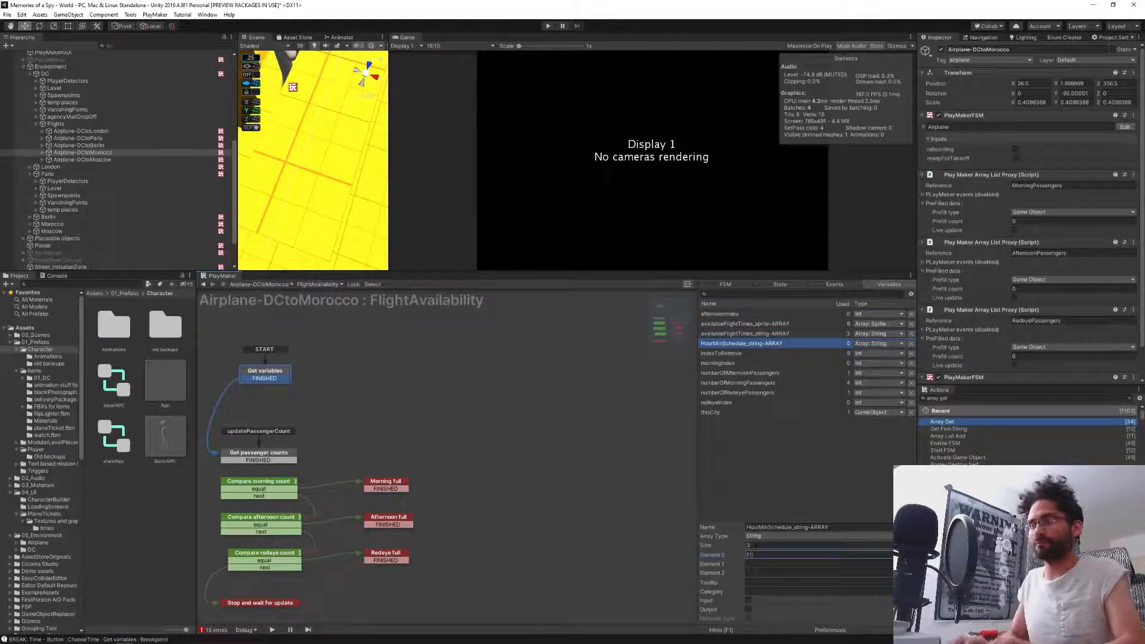
pyautogui.press('Tab')
pyautogui.write('4pm')
pyautogui.press('Tab')
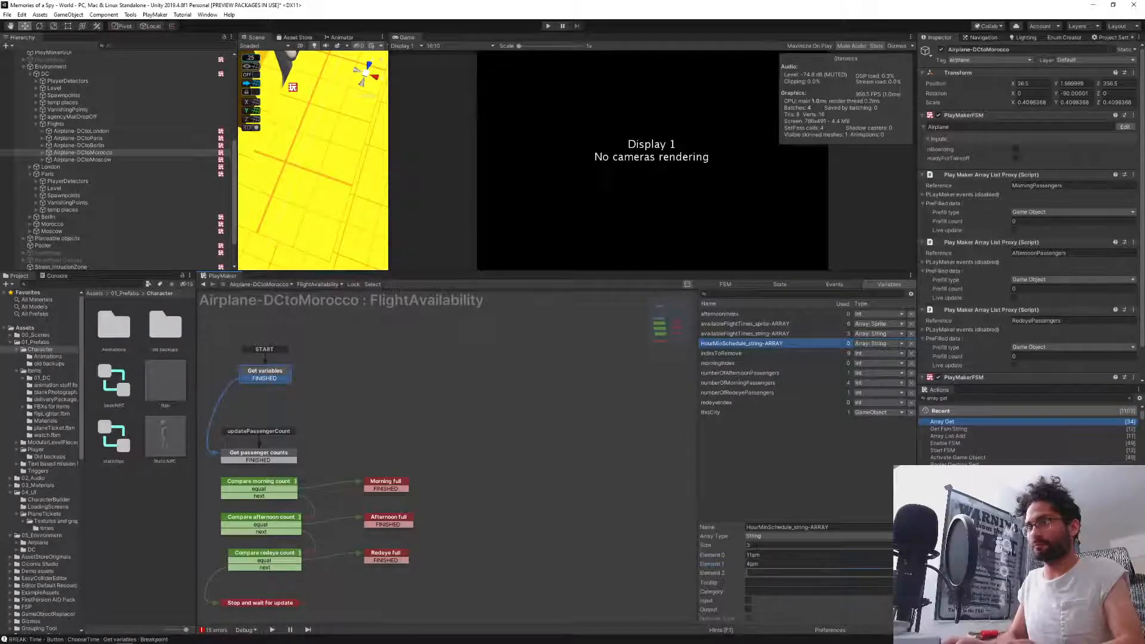
pyautogui.write('11pm')
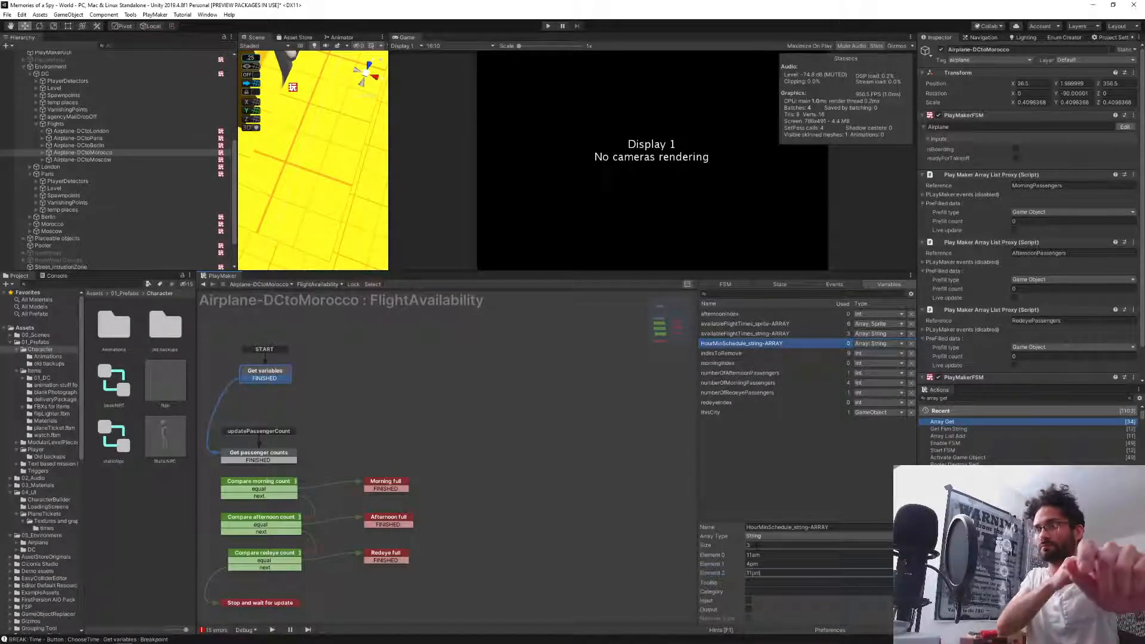
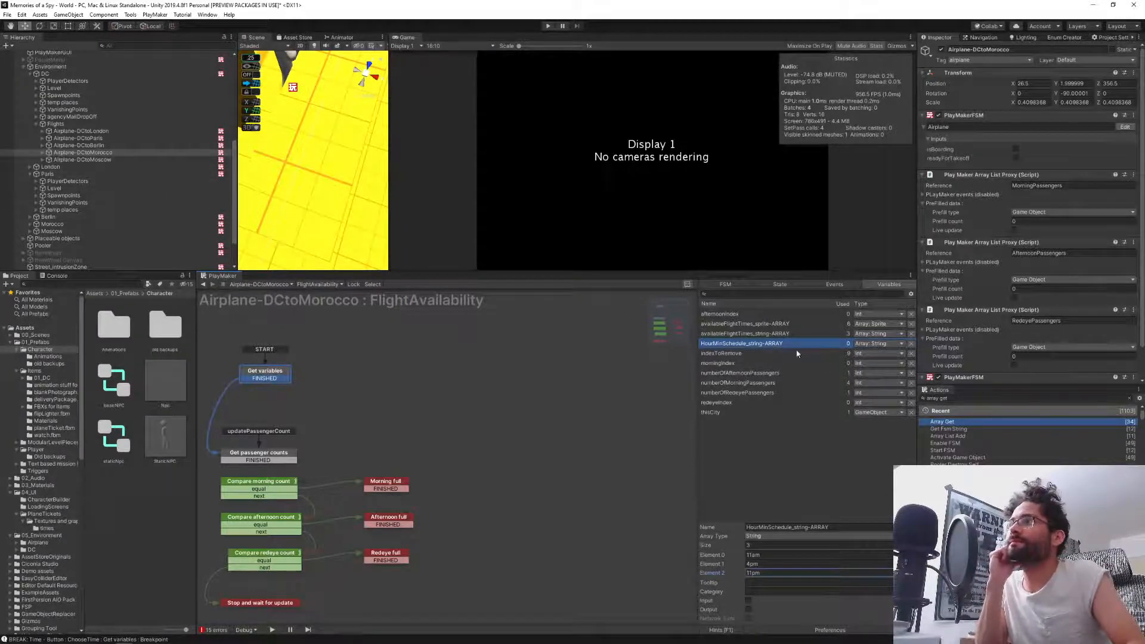
# Add an array variable HourMinSchedule_string-ARRAY with array type String to the FlightAvailability FSM of Airplane-DCtoMoscow.
pyautogui.click(88, 159)
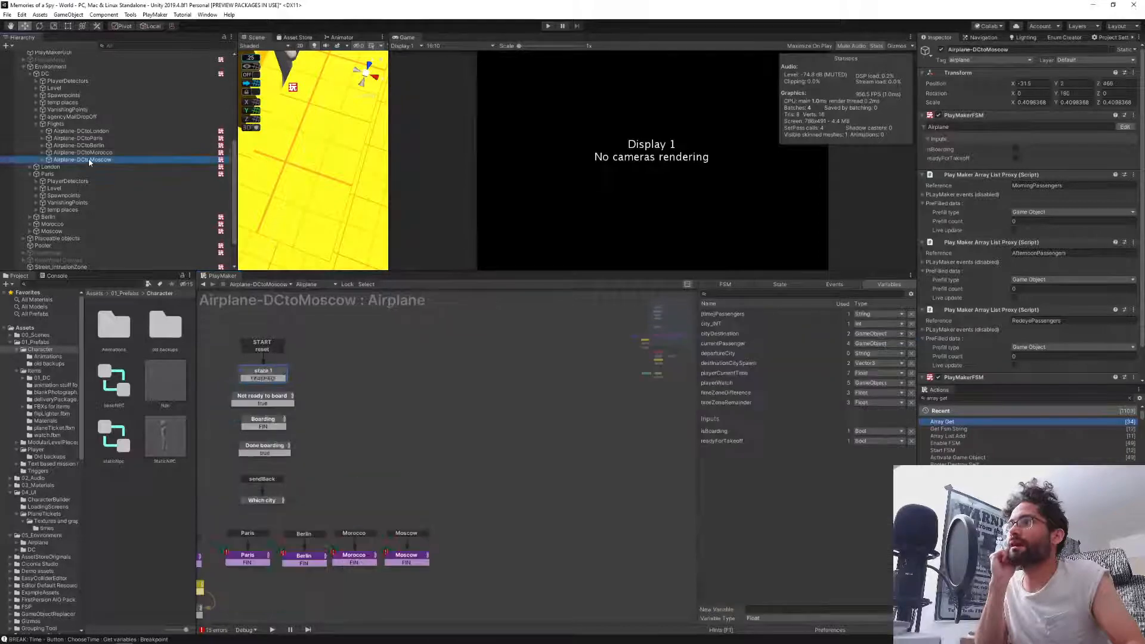
pyautogui.click(309, 284)
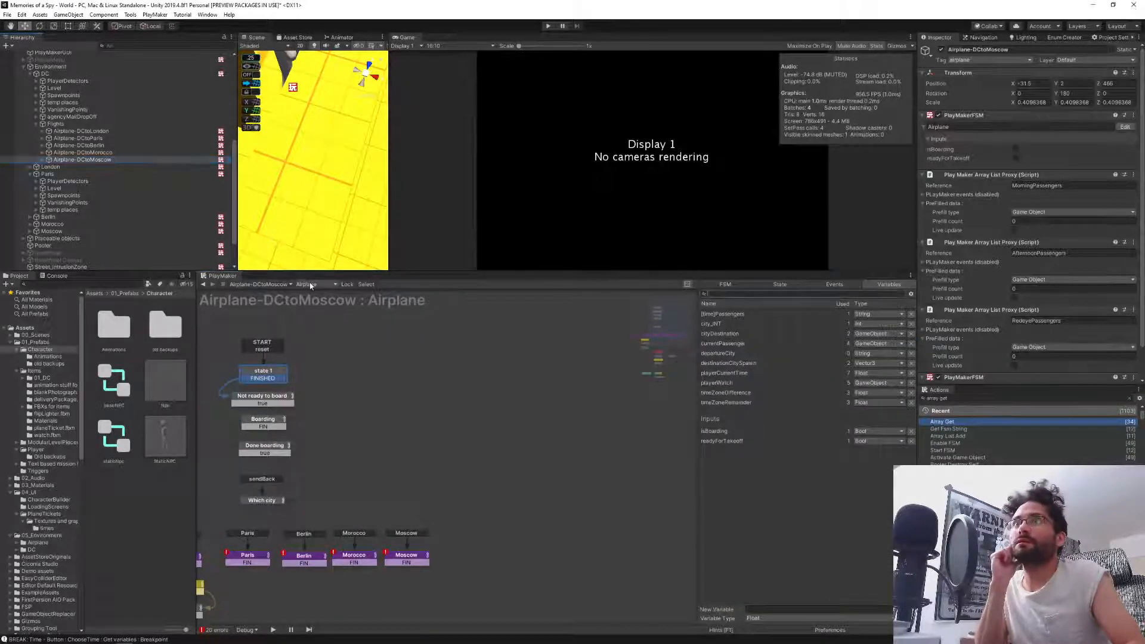
pyautogui.click(335, 305)
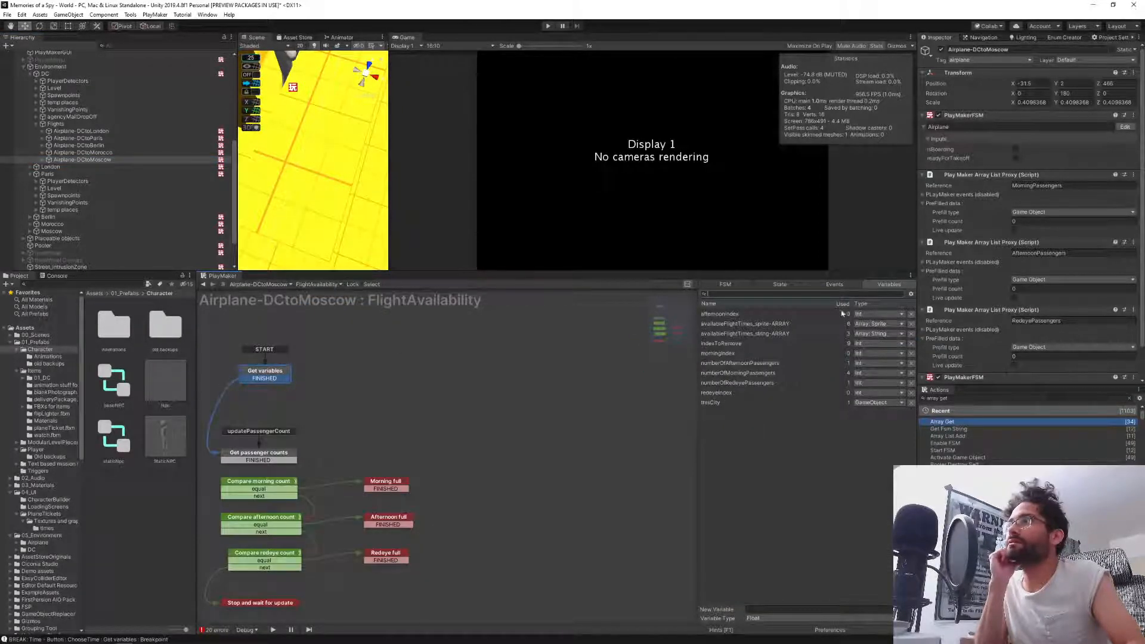
pyautogui.click(750, 620)
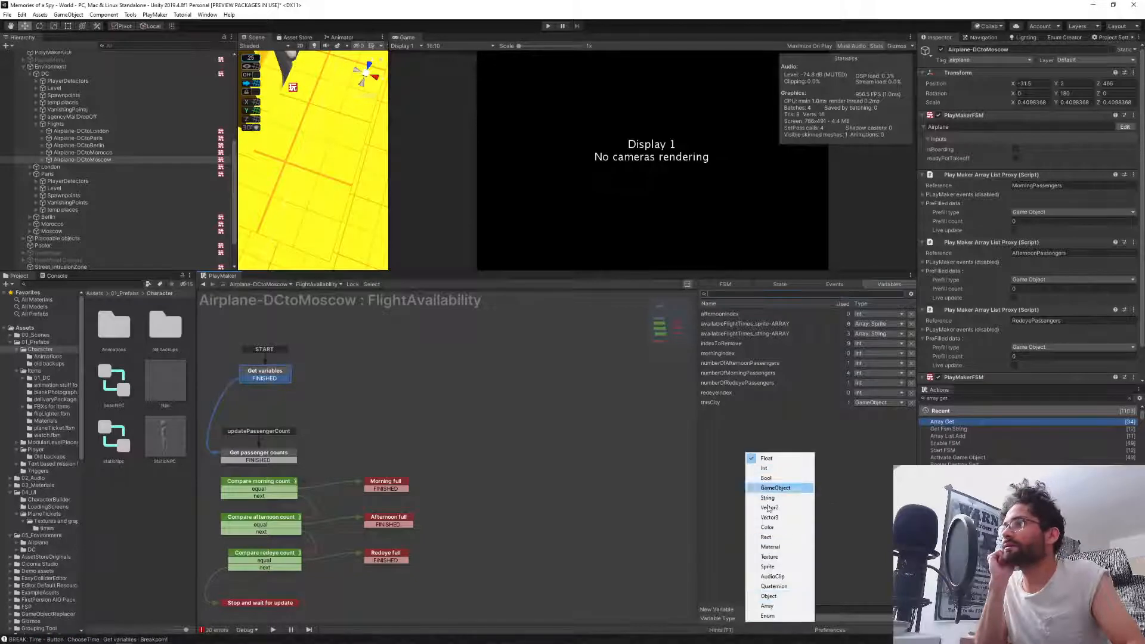
pyautogui.click(775, 606)
pyautogui.click(780, 609)
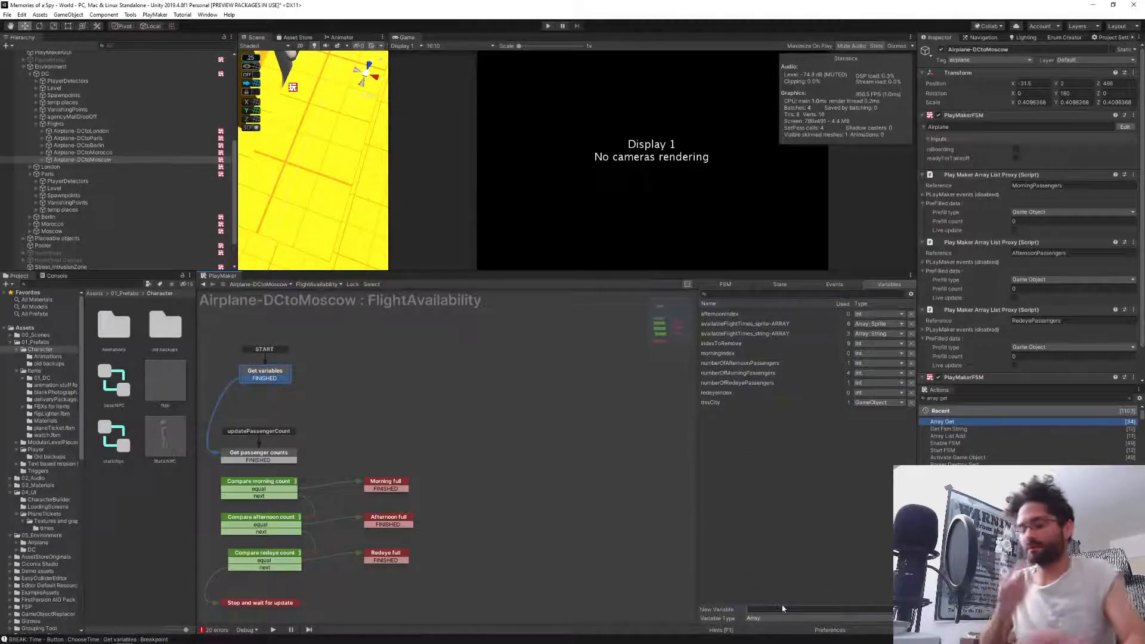
pyautogui.write('HourMinSchedule_string-ARRAY')
pyautogui.press('Return')
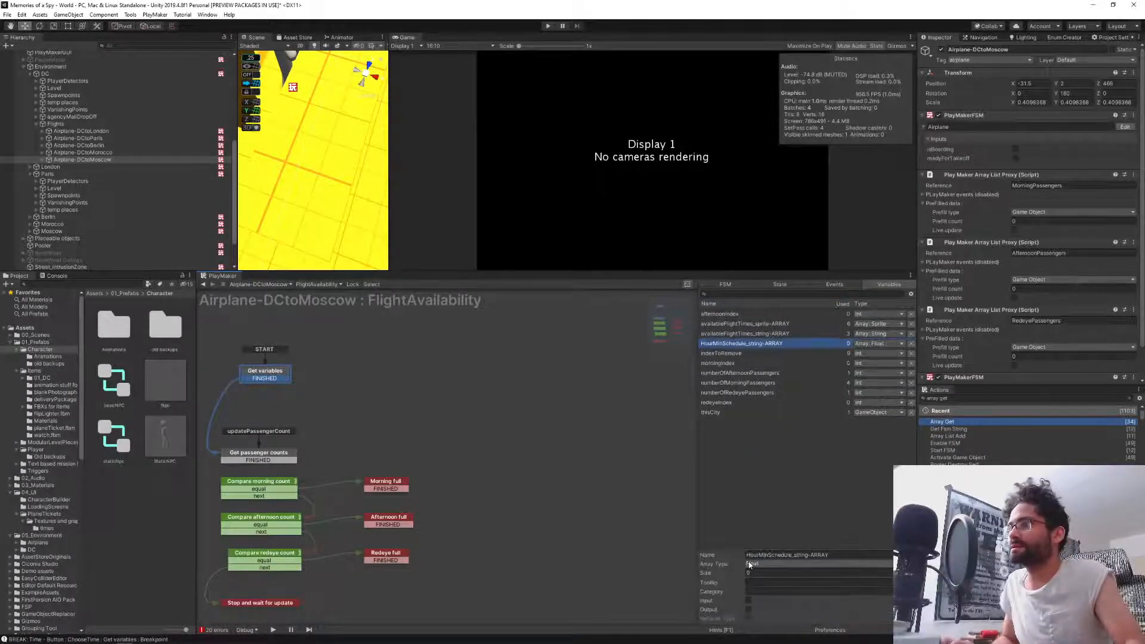
pyautogui.click(775, 563)
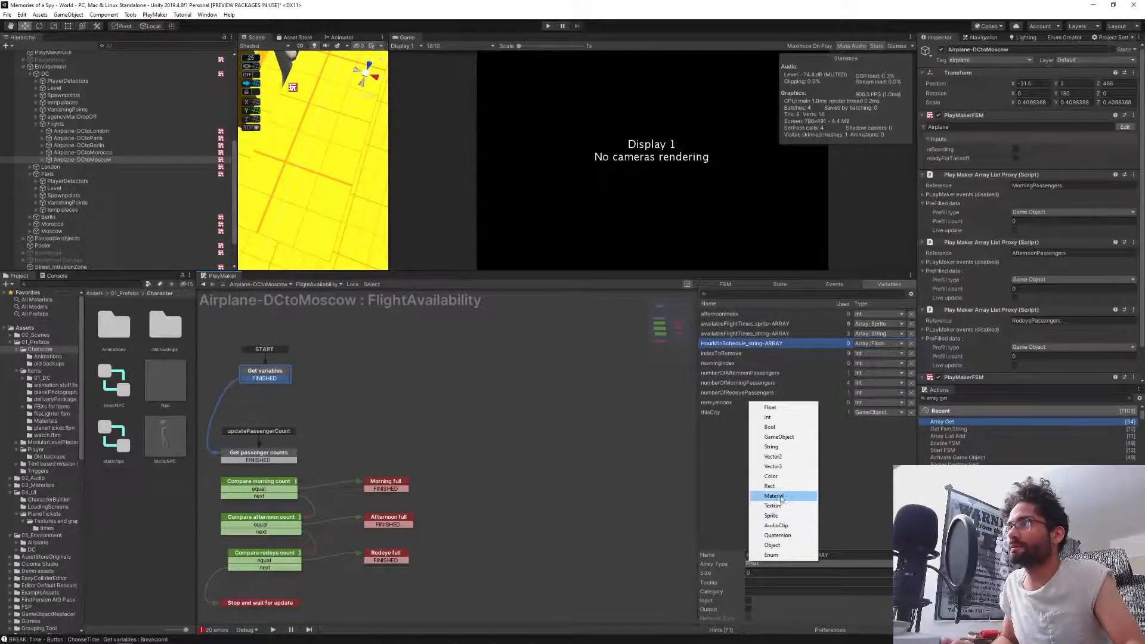
pyautogui.click(773, 446)
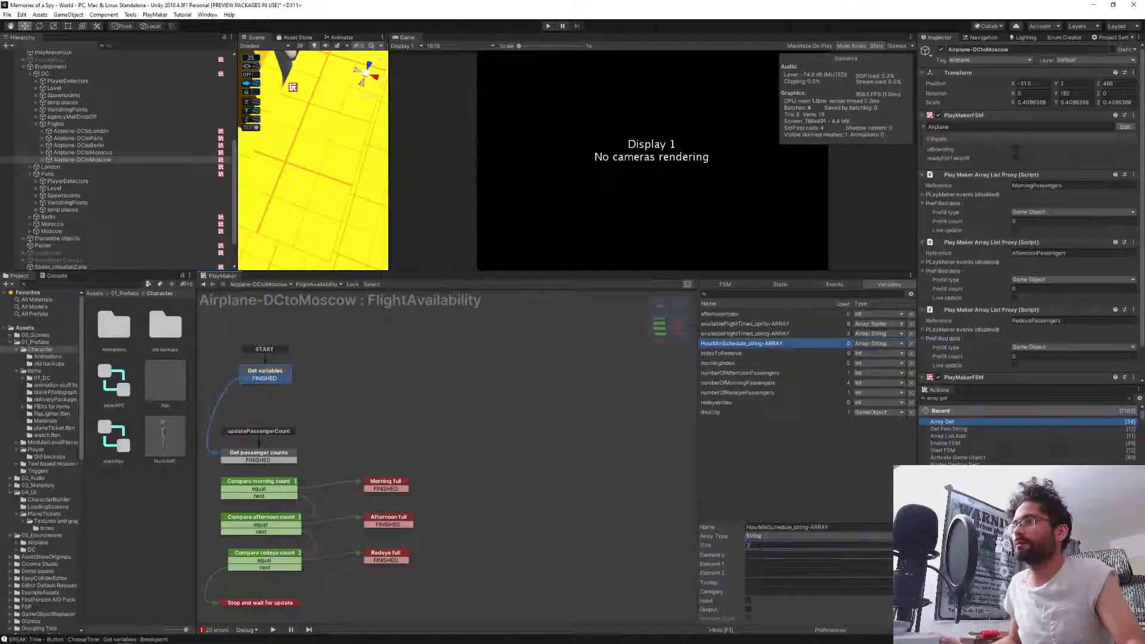
# Size Moscow's HourMinSchedule_string-ARRAY to 3 and fill it with 7am, 5pm and 11:30pm, checking against its flight time sprite array.
pyautogui.click(736, 334)
pyautogui.click(736, 324)
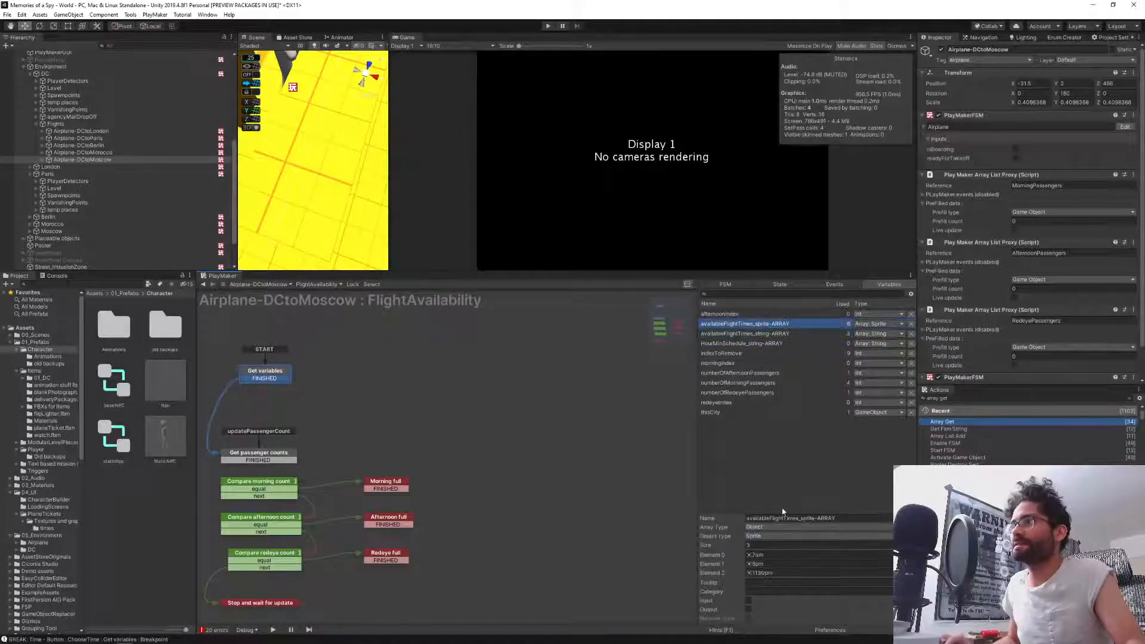
pyautogui.press('Down')
pyautogui.press('Down')
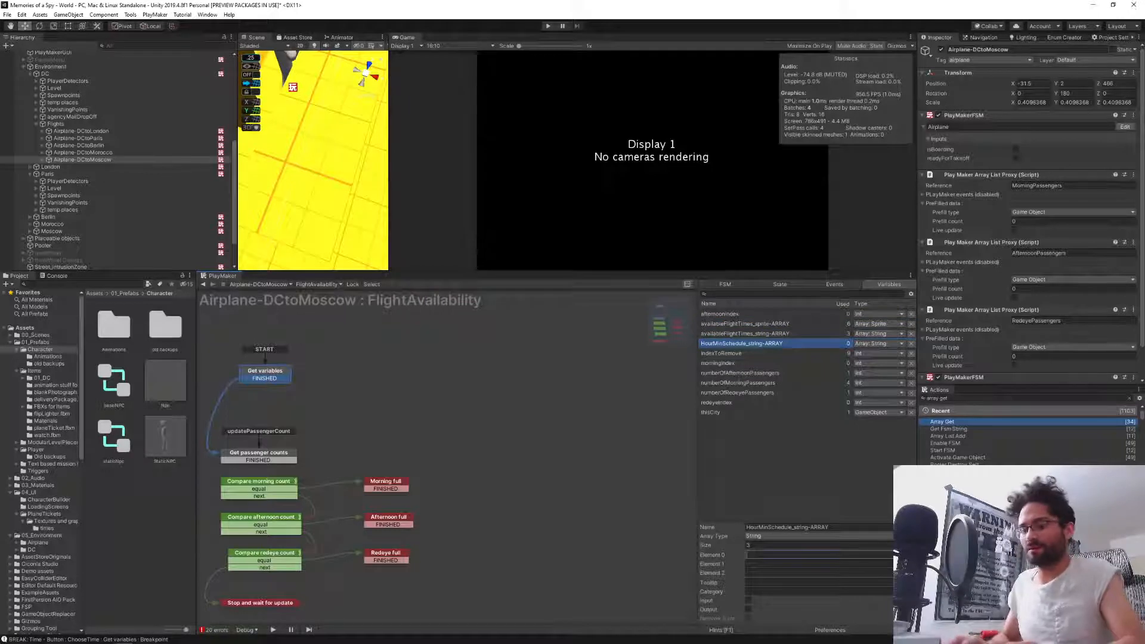
pyautogui.click(799, 555)
pyautogui.write('7am')
pyautogui.press('Tab')
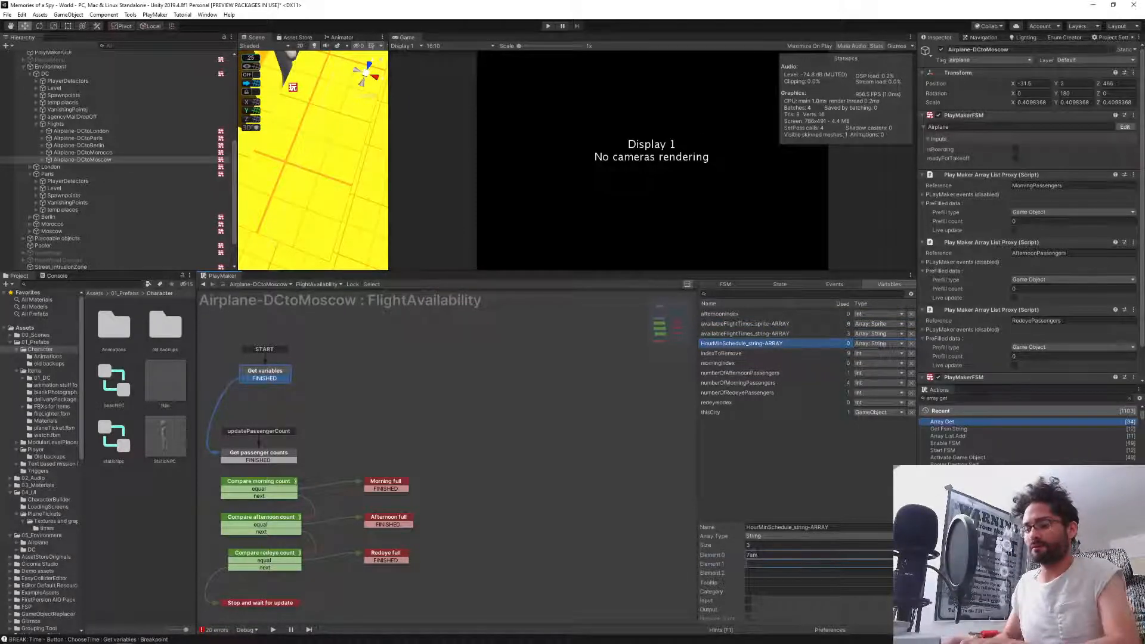
pyautogui.write('5pm')
pyautogui.press('Tab')
pyautogui.write('1')
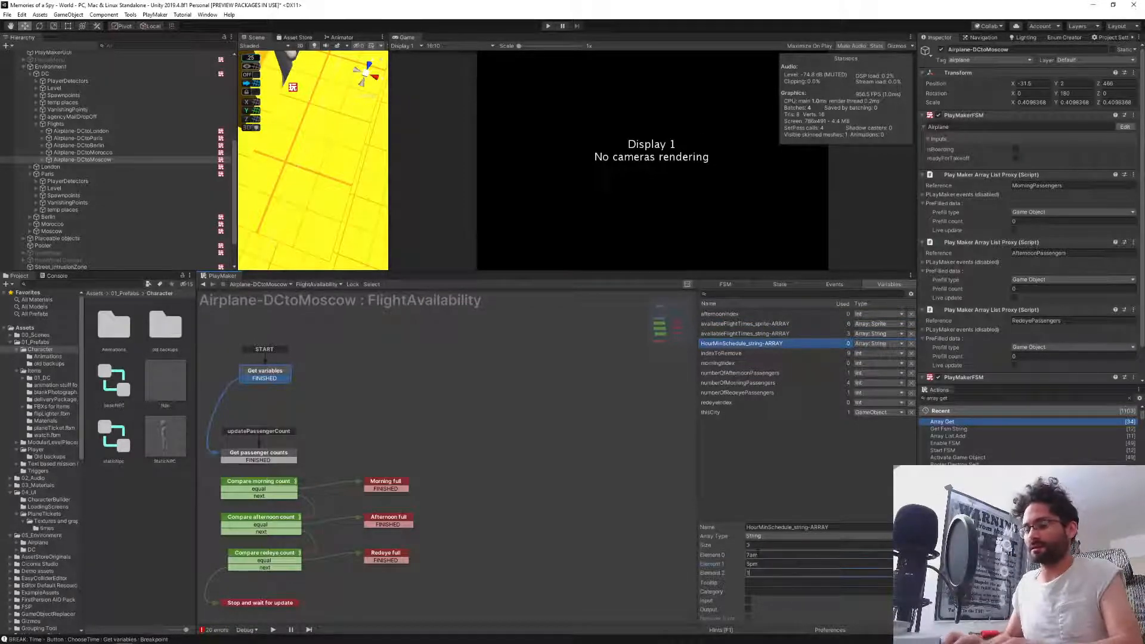
pyautogui.write('1:30pm')
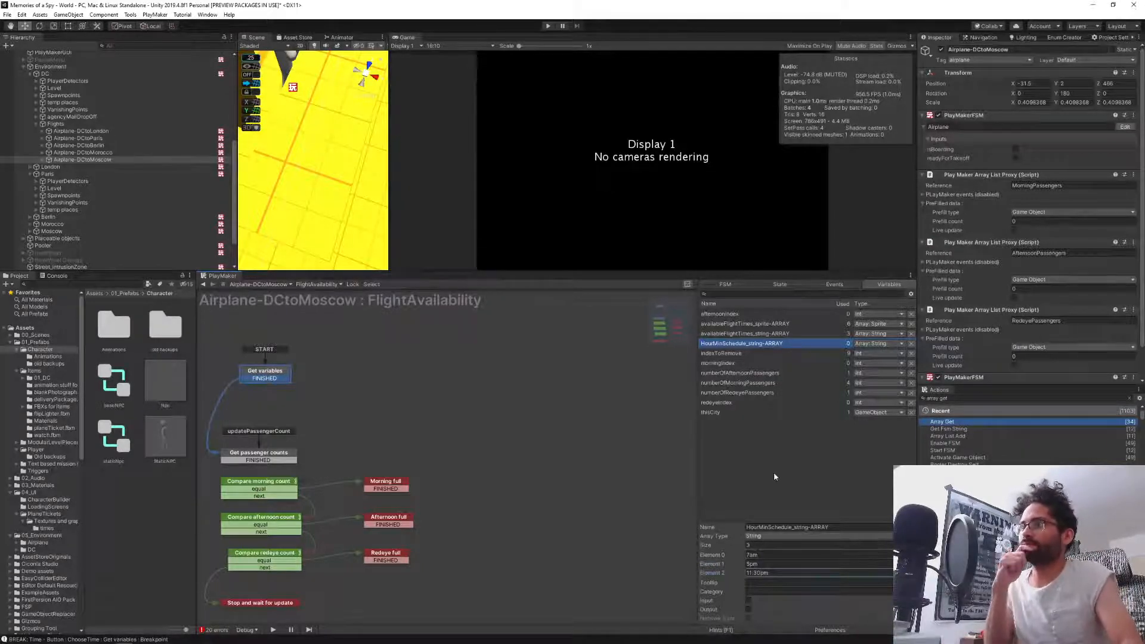
pyautogui.click(764, 325)
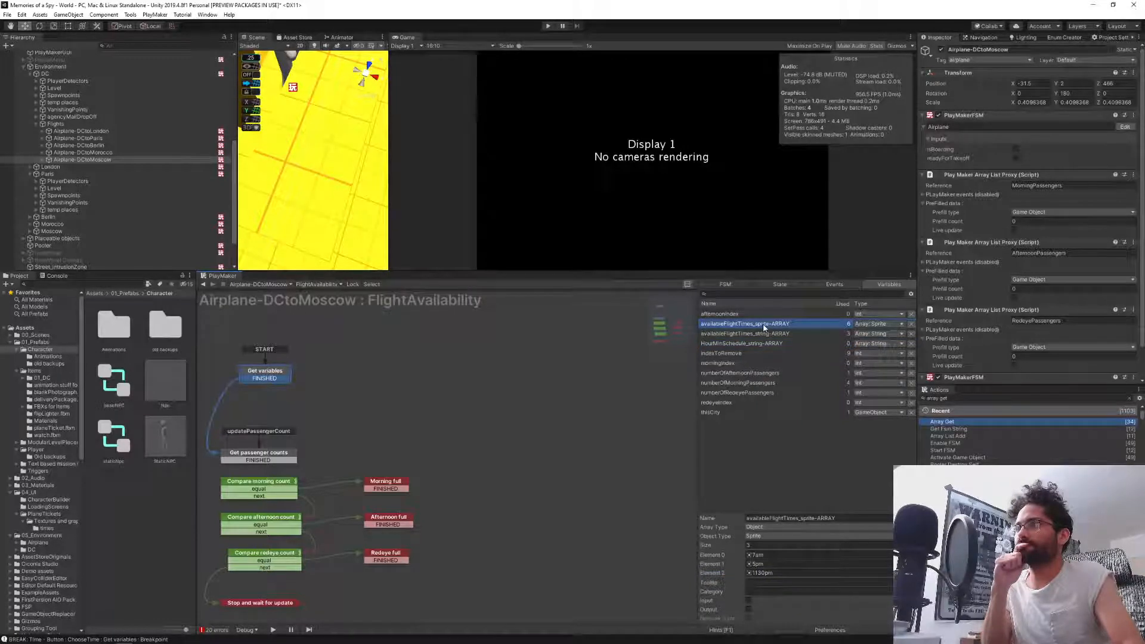
# Clear the object selection, run the game in the editor, release the cursor and enlarge the game view.
pyautogui.click(54, 125)
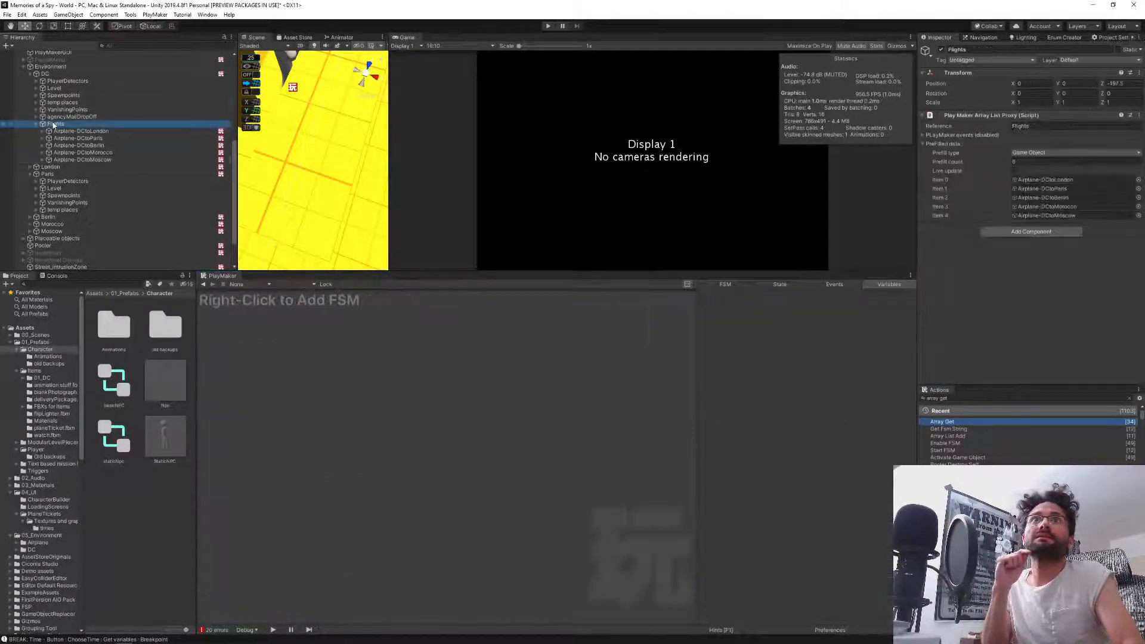
pyautogui.keyDown('ctrl'); pyautogui.click(55, 127); pyautogui.keyUp('ctrl')
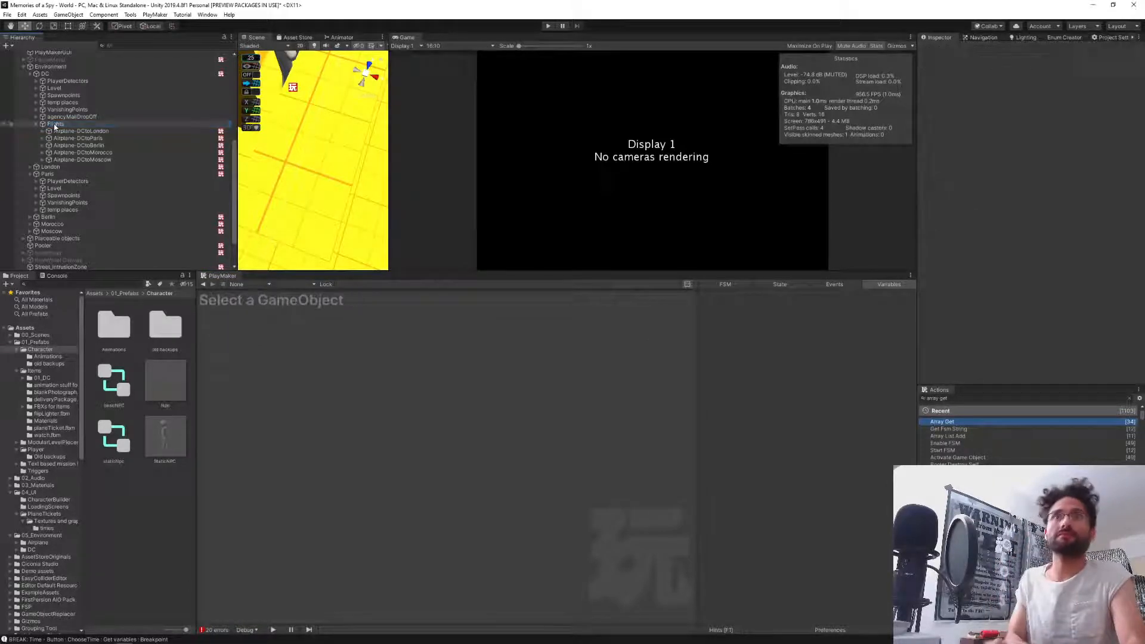
pyautogui.click(547, 26)
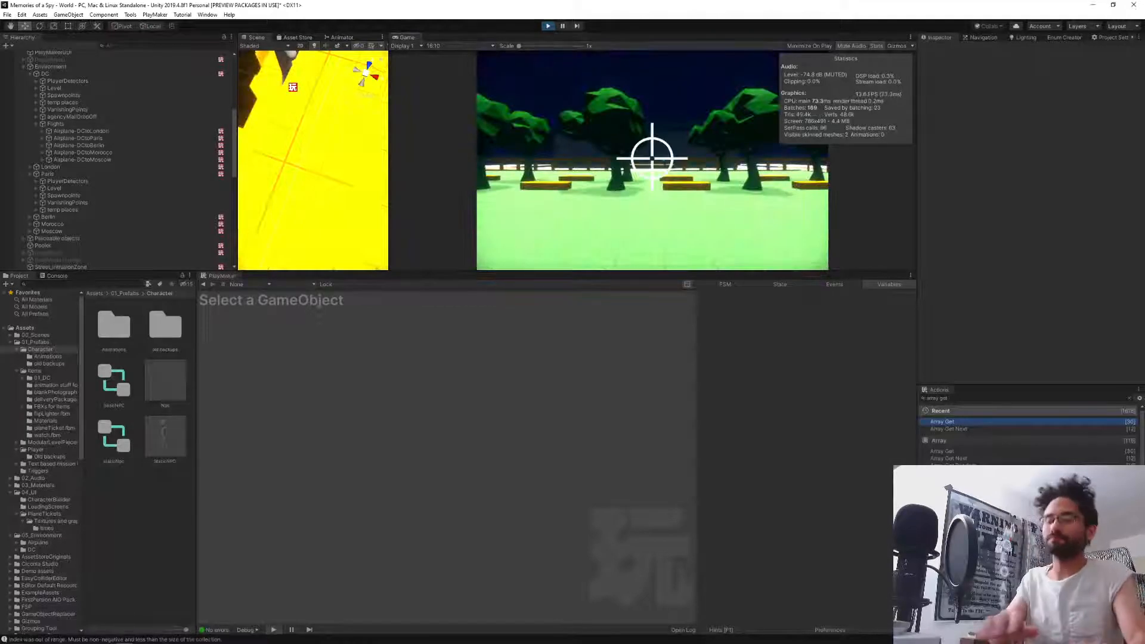
pyautogui.press('Escape')
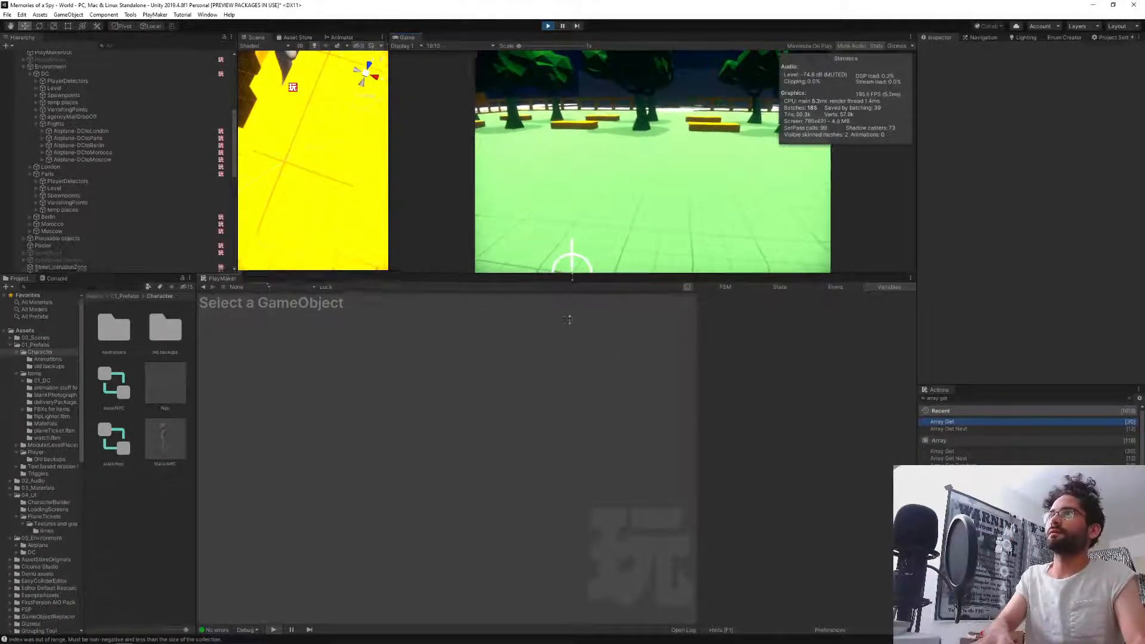
pyautogui.moveTo(574, 273); pyautogui.dragTo(575, 361)
# Run the playerWarp command in the in-game console, walk up to the ticket counter and open the Departures screen.
pyautogui.click(637, 178)
pyautogui.press('`')
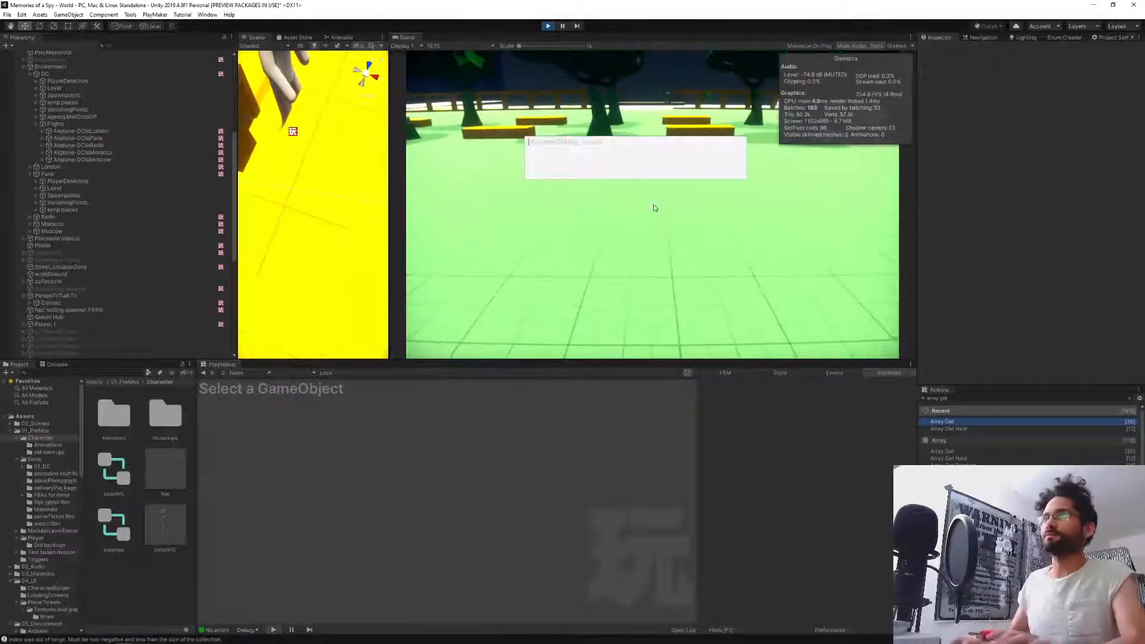
pyautogui.write('playerW')
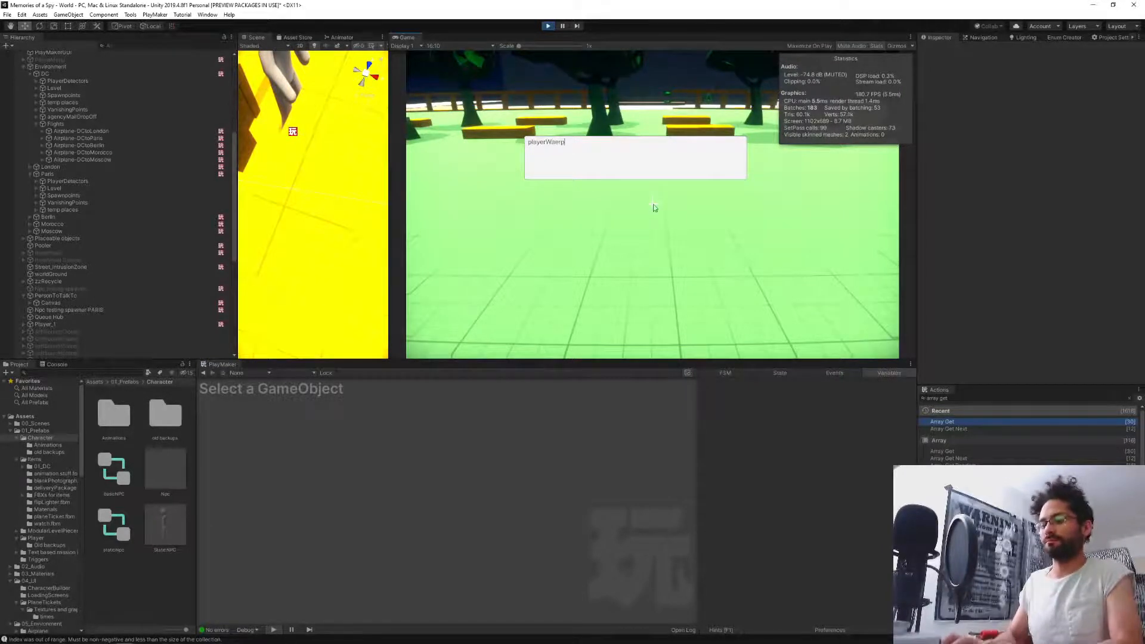
pyautogui.write('arp')
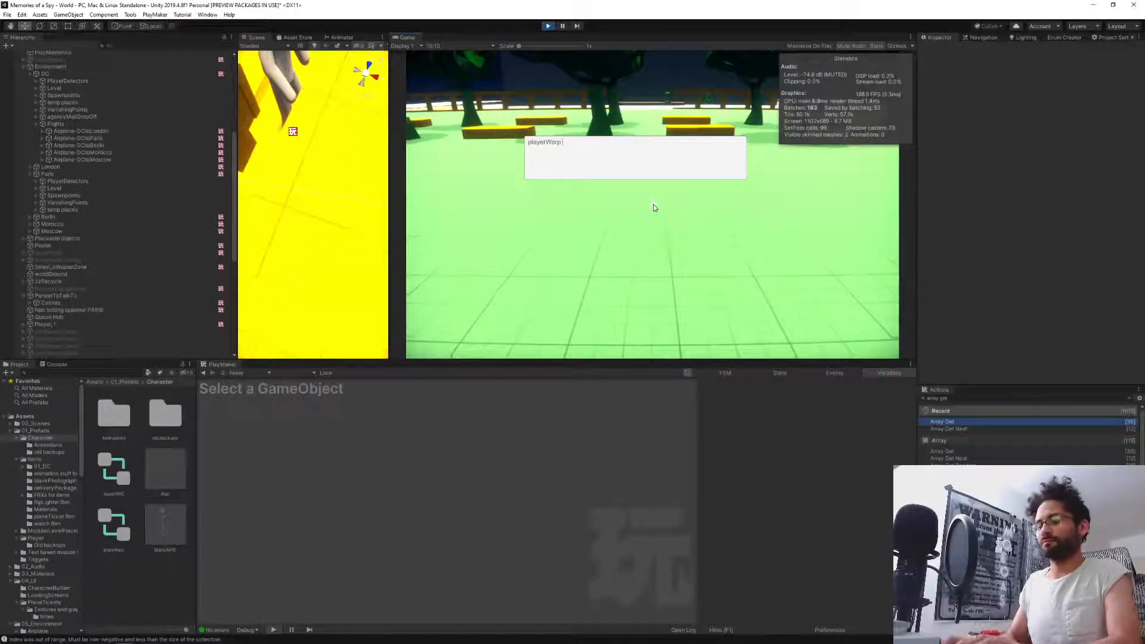
pyautogui.press('Return')
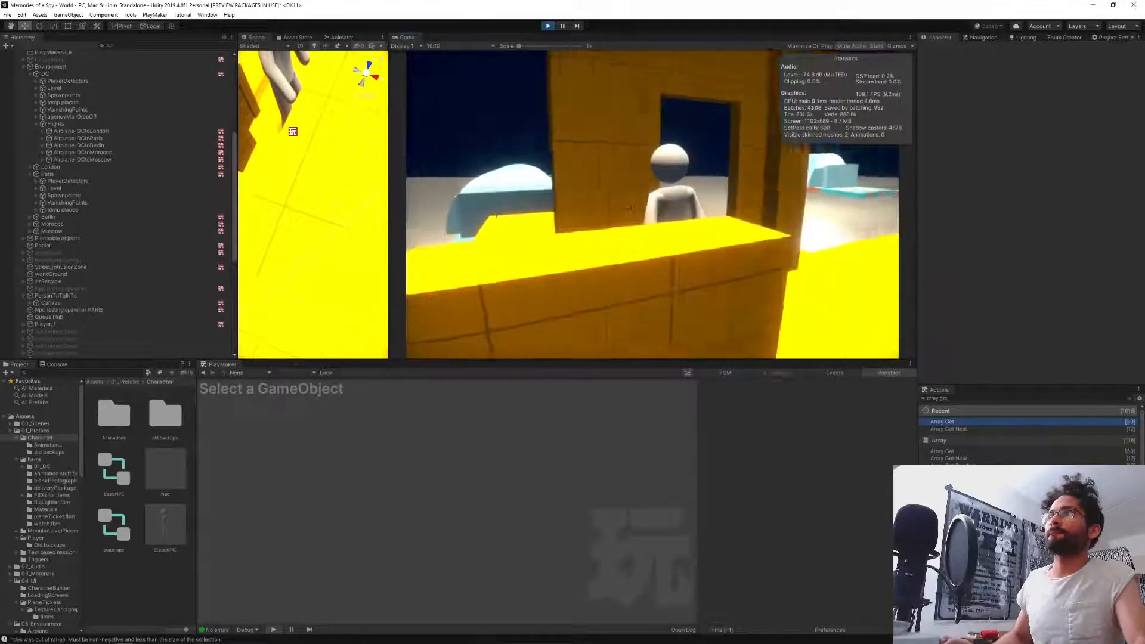
pyautogui.press('w')
pyautogui.press('e')
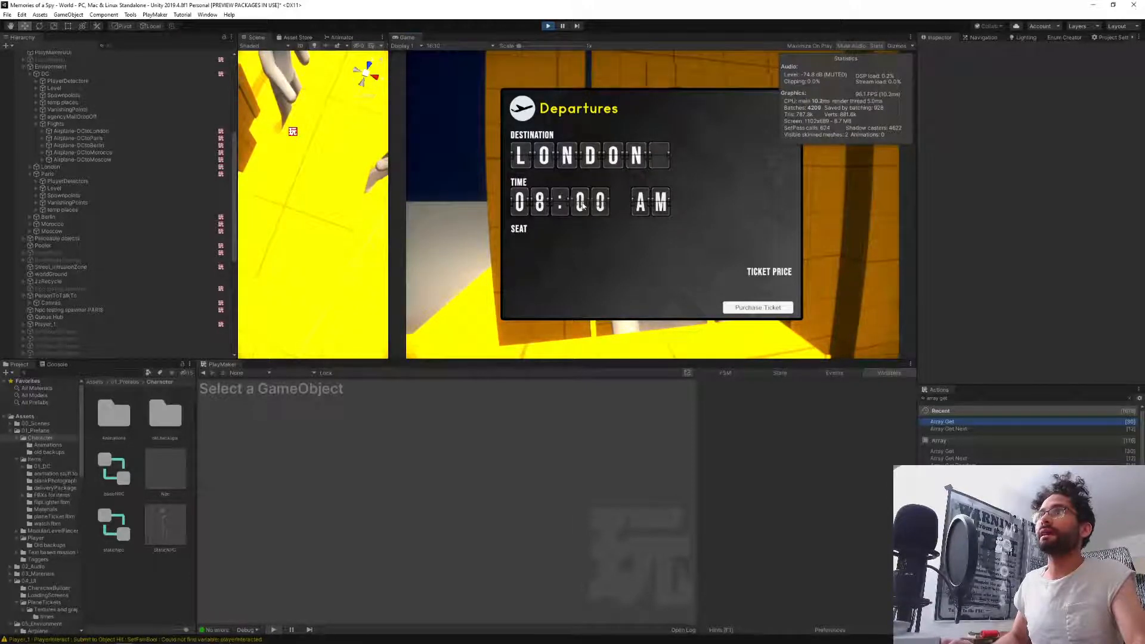
# Advance the London departure time, purchase the ticket, and select the spawned planeTicket(Clone) in the enlarged scene view.
pyautogui.click(603, 213)
pyautogui.click(756, 307)
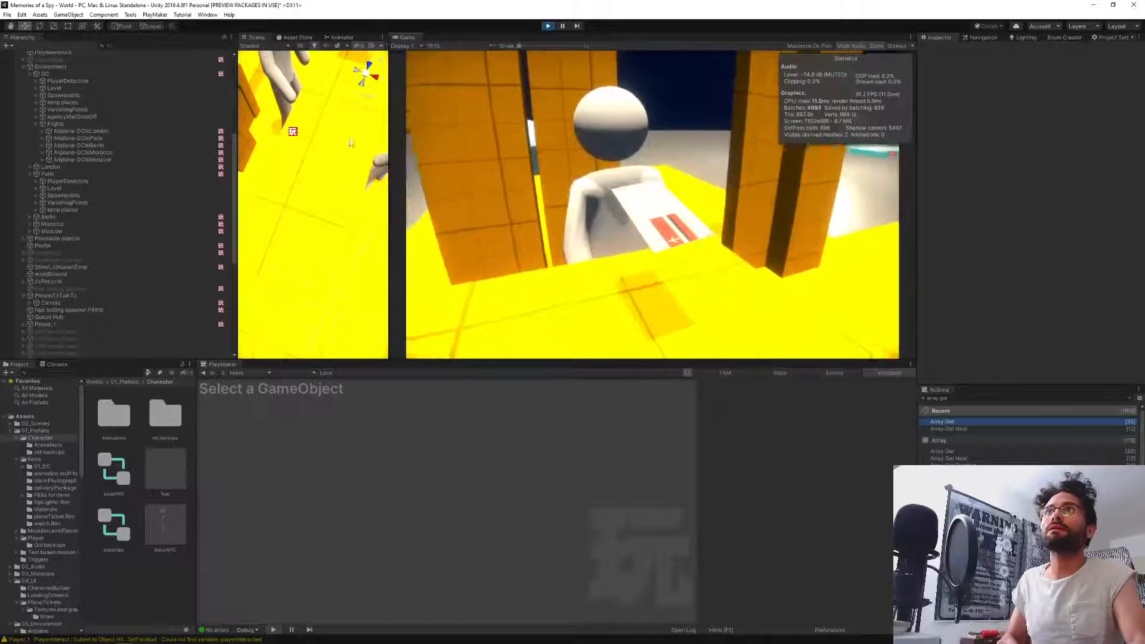
pyautogui.moveTo(389, 155); pyautogui.dragTo(541, 157)
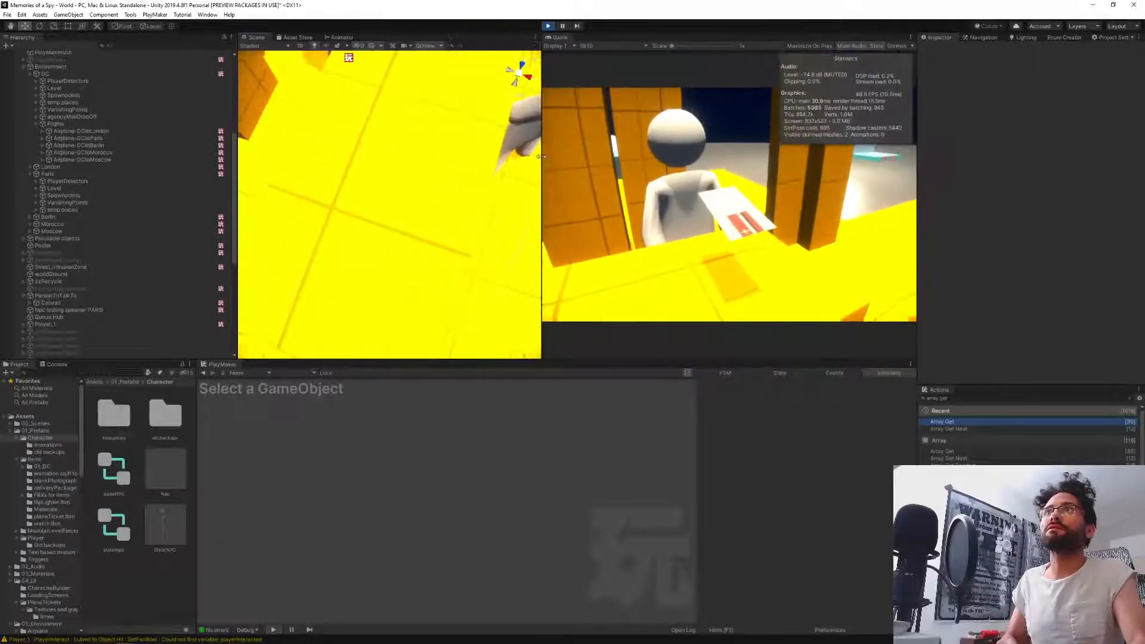
pyautogui.moveTo(414, 155); pyautogui.dragTo(482, 33, button='right')
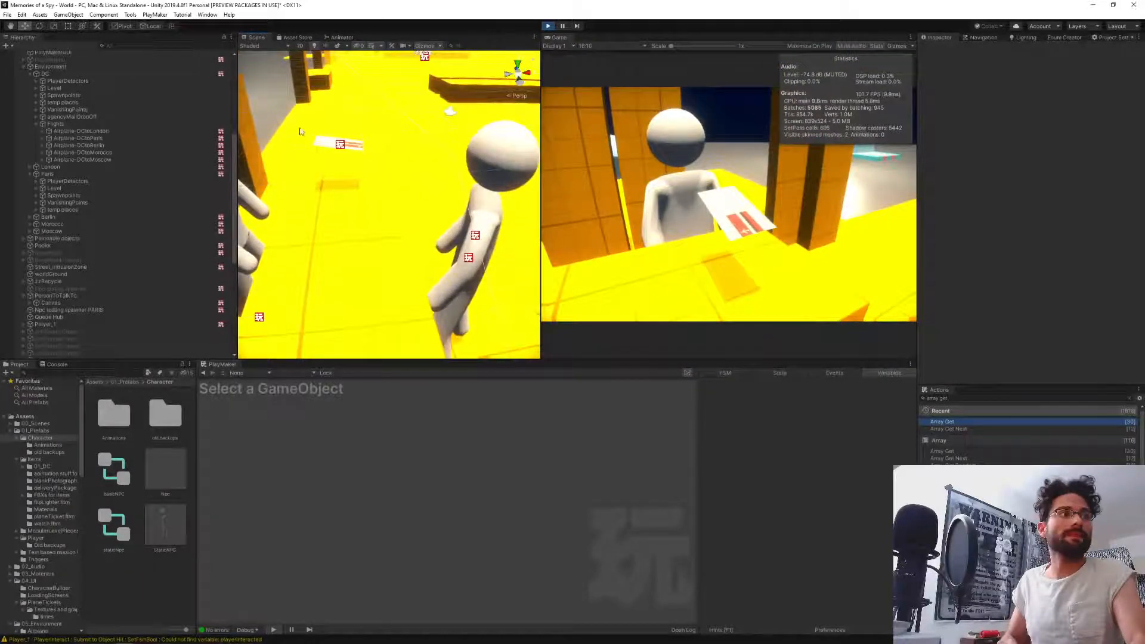
pyautogui.click(341, 148)
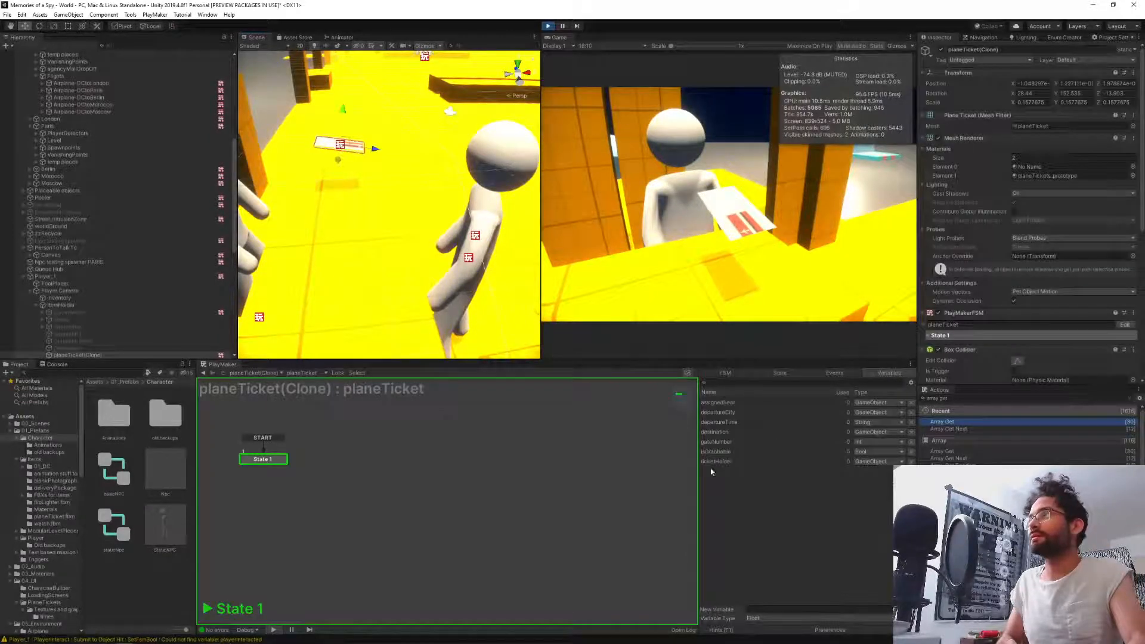
# Examine departureTime, assignedSeat, departureCity and the remaining planeTicket FSM variables through ticketHolder, and stop the game.
pyautogui.click(719, 423)
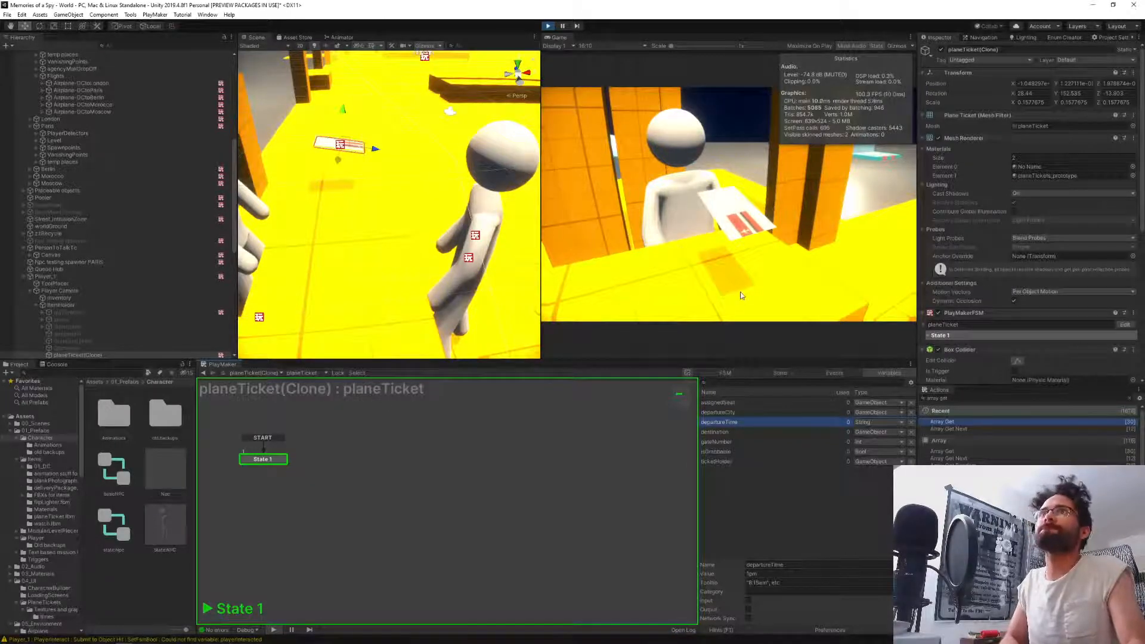
pyautogui.click(706, 404)
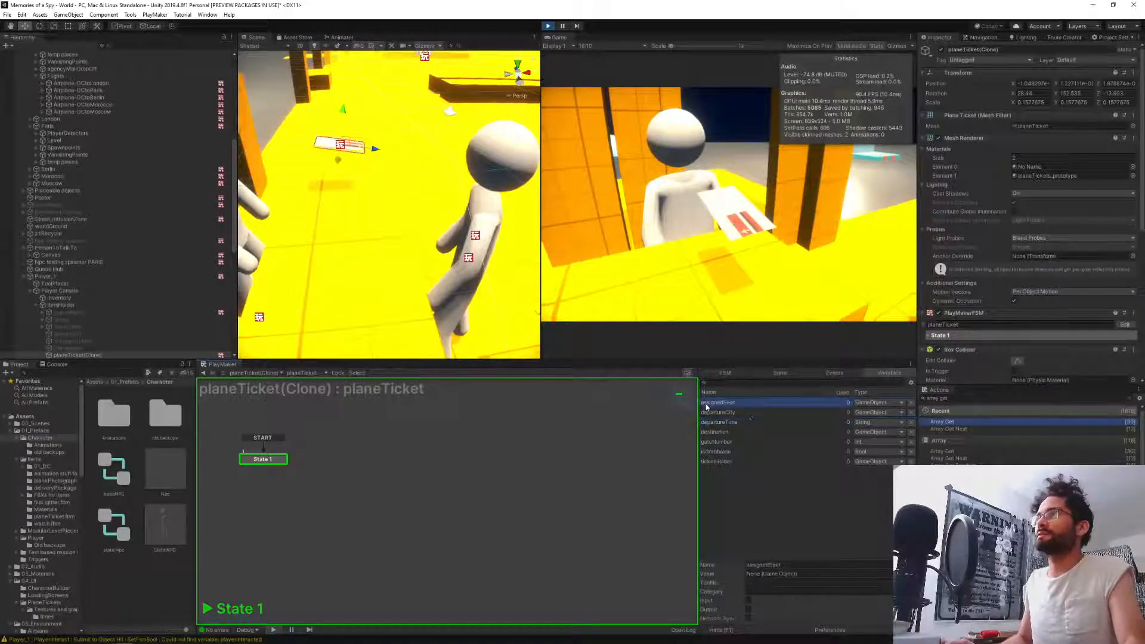
pyautogui.click(734, 413)
pyautogui.click(762, 422)
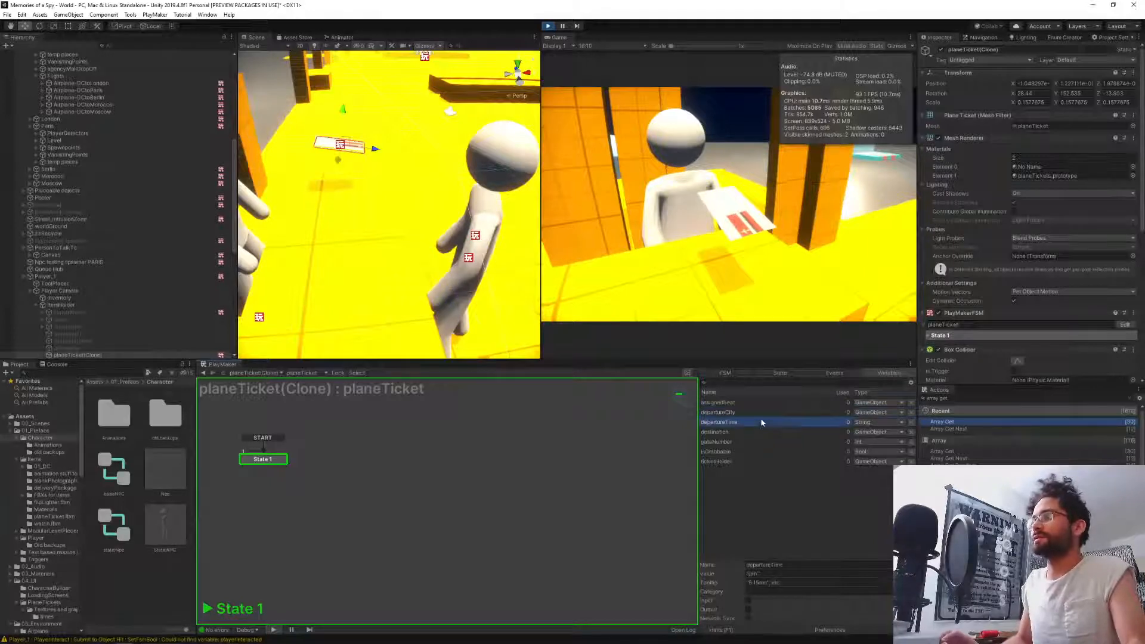
pyautogui.press('Down')
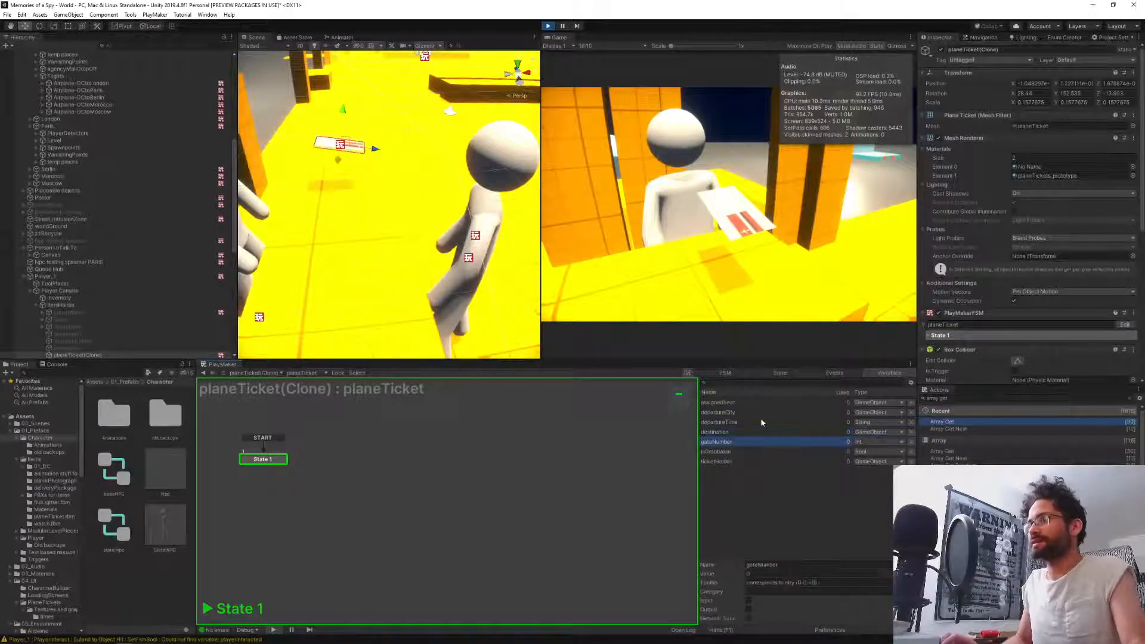
pyautogui.press('Down')
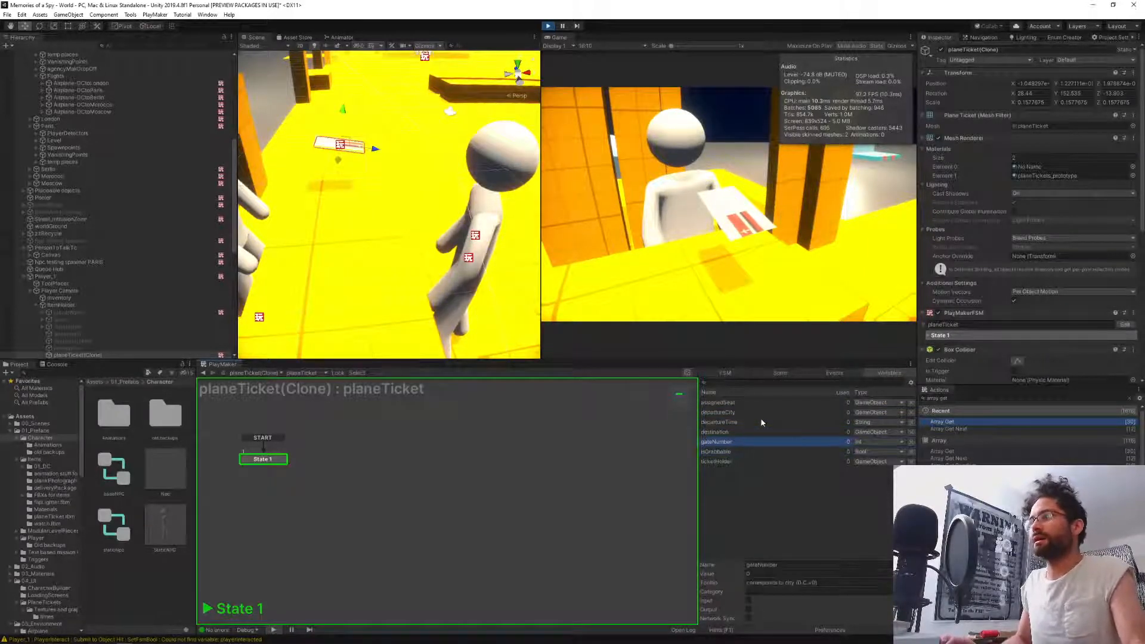
pyautogui.press('Down')
pyautogui.press('Down')
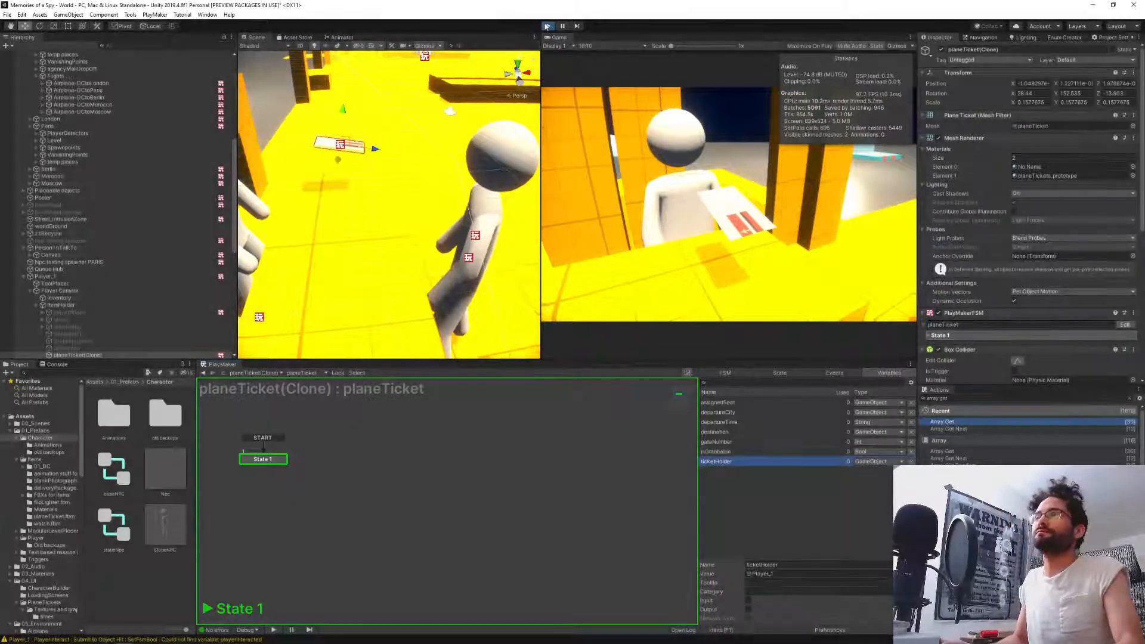
pyautogui.click(546, 26)
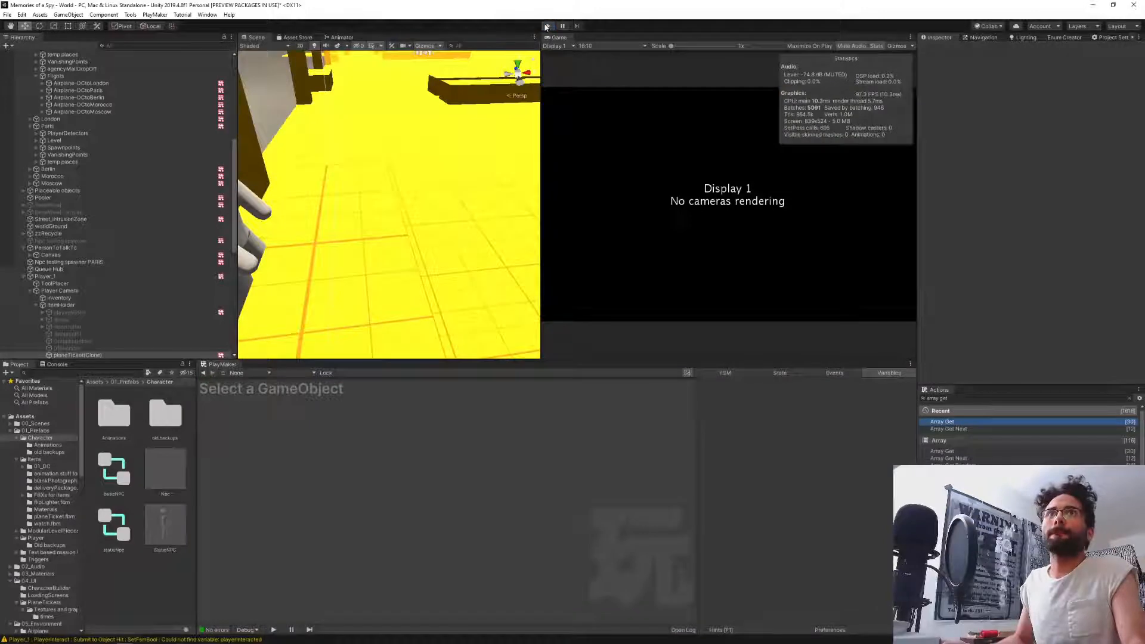
# Open the StaticNPC prefab and temporarily activate its FlightBooker - Canvas to review the Departures layout.
pyautogui.scroll(4, 68, 234)
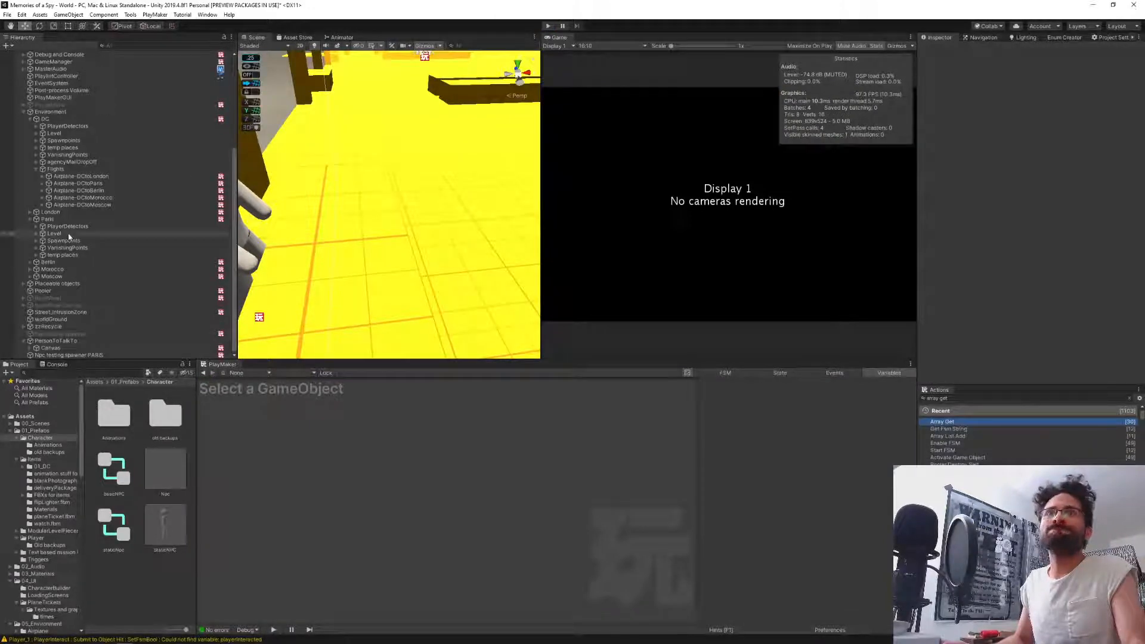
pyautogui.click(165, 530)
pyautogui.doubleClick(164, 530)
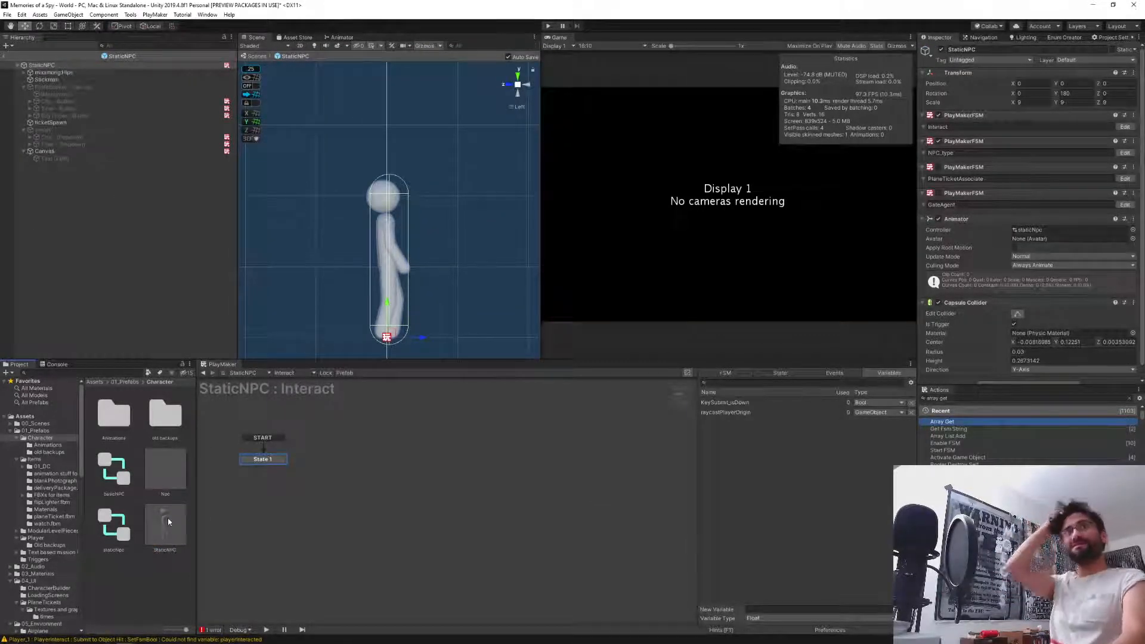
pyautogui.click(94, 88)
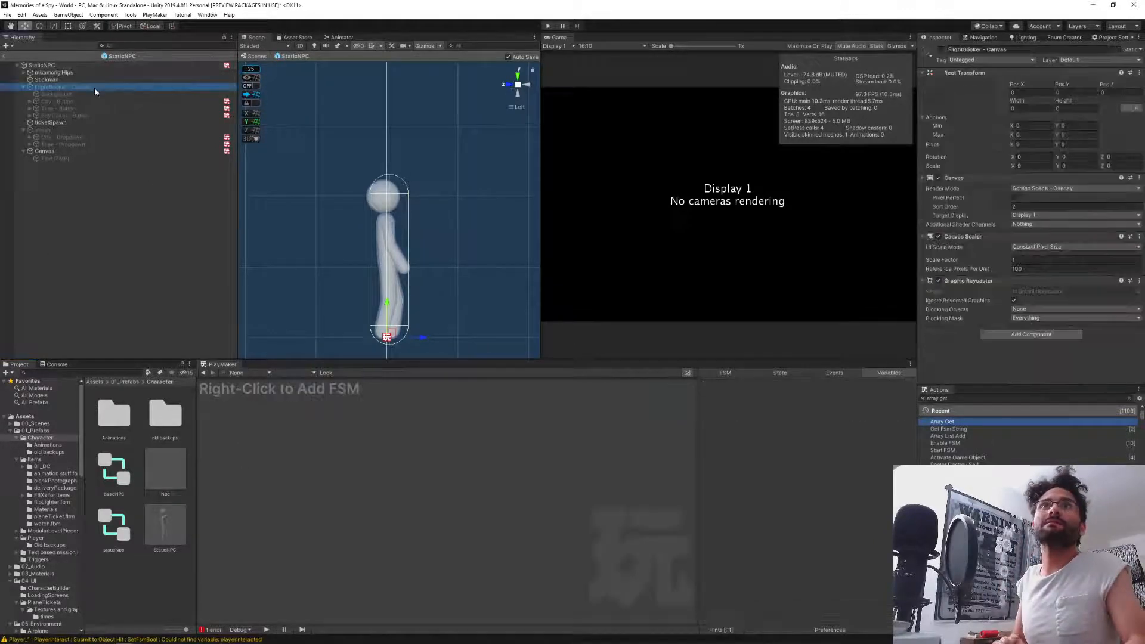
pyautogui.click(940, 50)
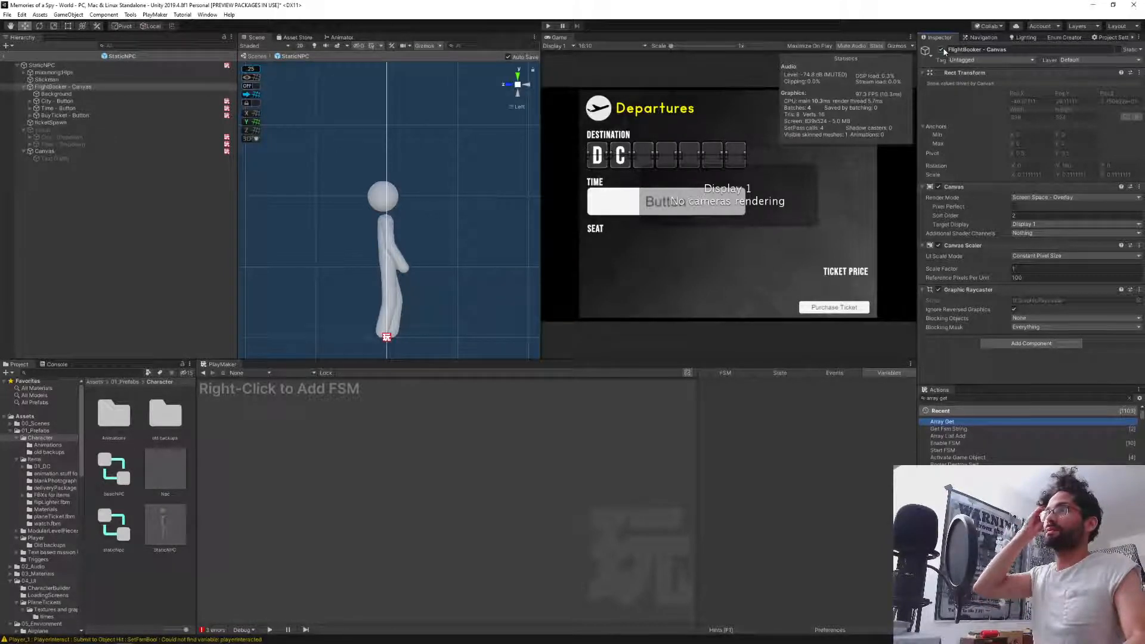
pyautogui.click(942, 50)
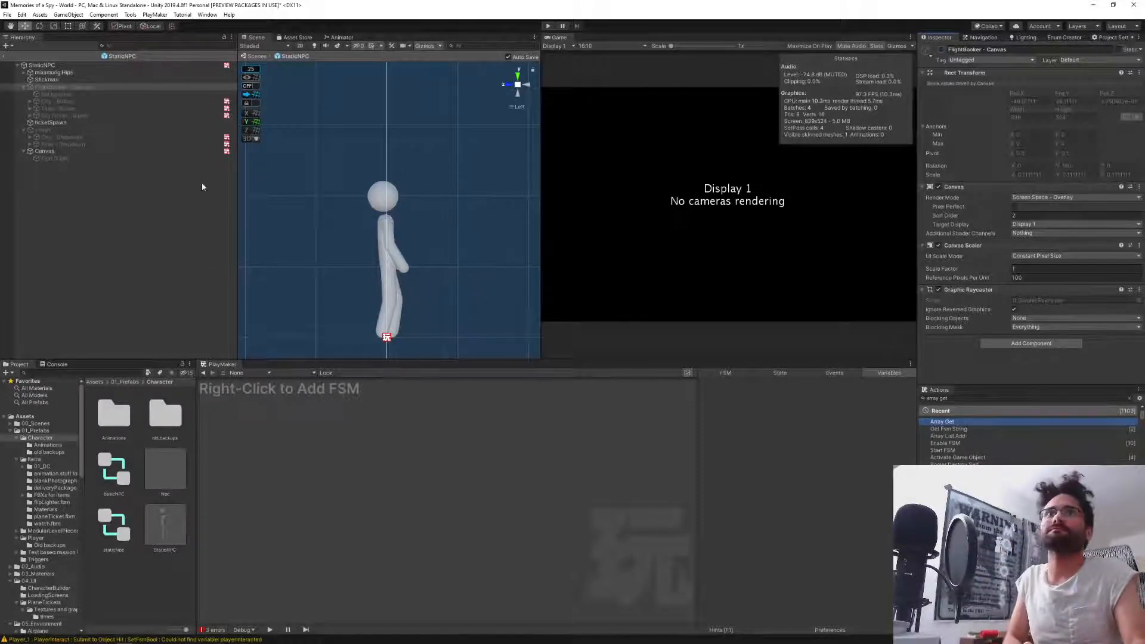
# Review the states of the BuyTicket FSM on the BuyTicket - Button, and leave the StaticNPC prefab.
pyautogui.click(116, 115)
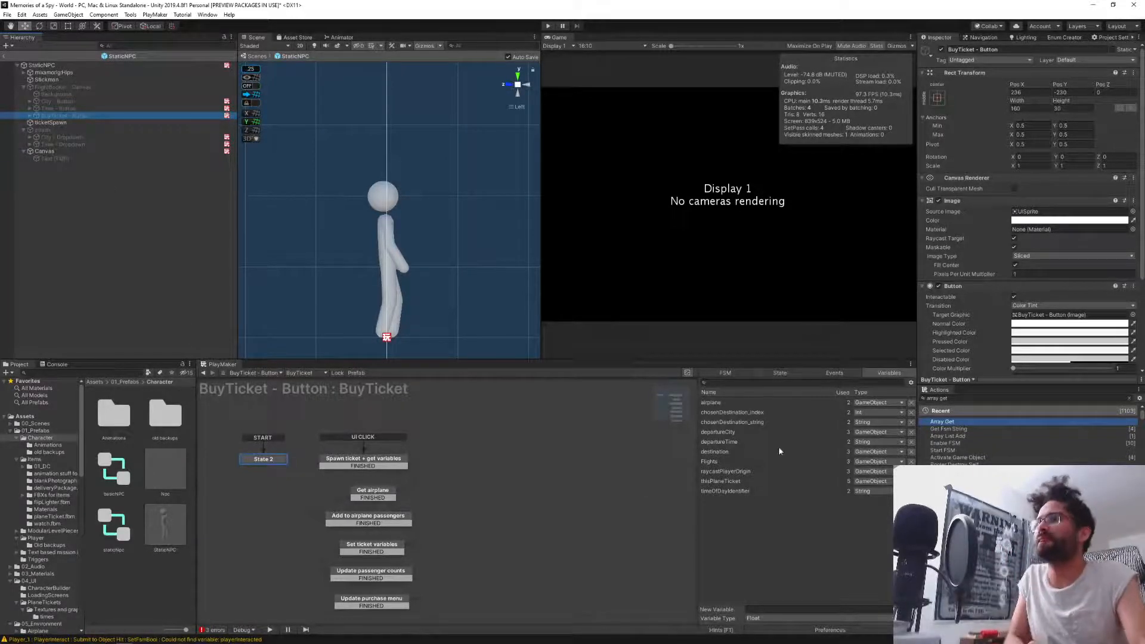
pyautogui.click(779, 373)
pyautogui.moveTo(478, 523); pyautogui.dragTo(536, 485, button='middle')
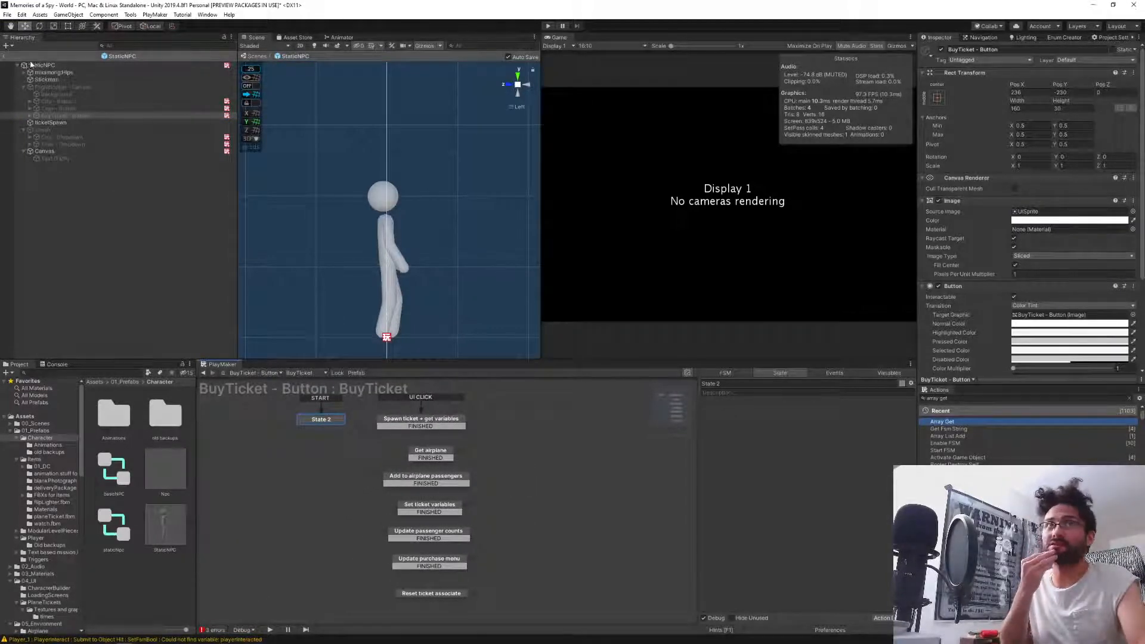
pyautogui.click(4, 56)
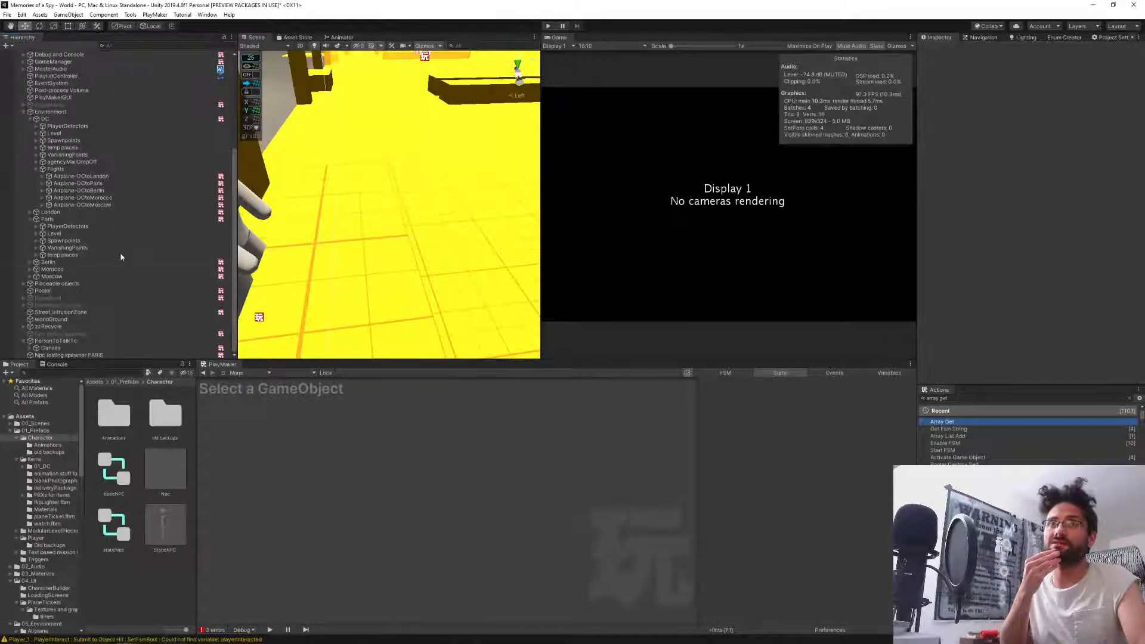
# Enlarge the scene view, focus on Airplane-DCtoLondon and inspect the seat rows inside its cabin.
pyautogui.click(81, 176)
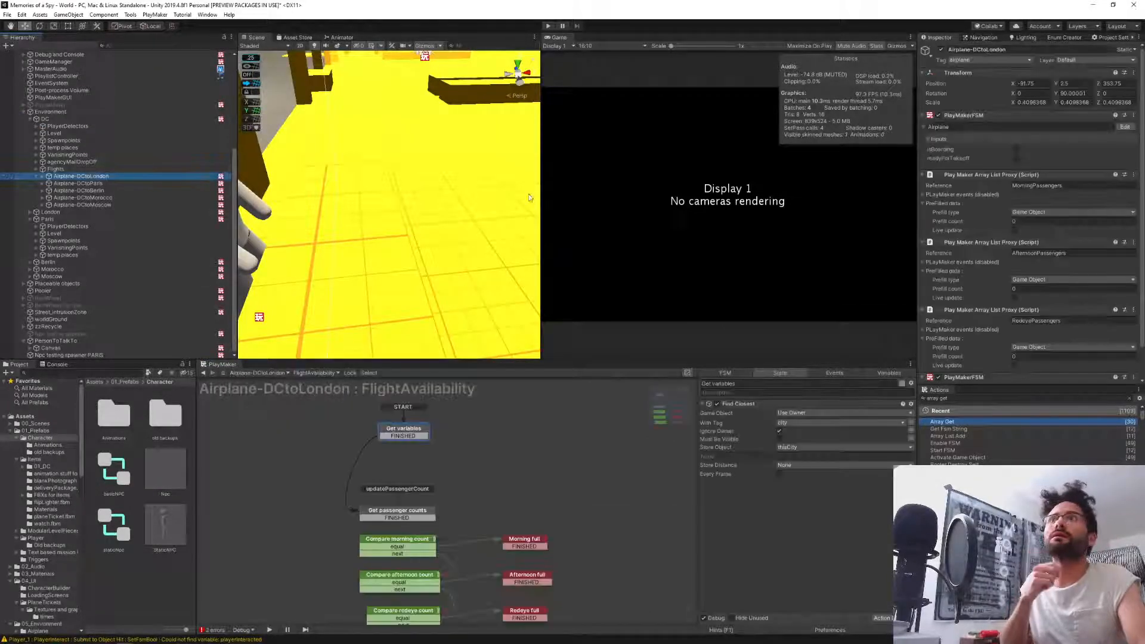
pyautogui.moveTo(540, 206); pyautogui.dragTo(783, 205)
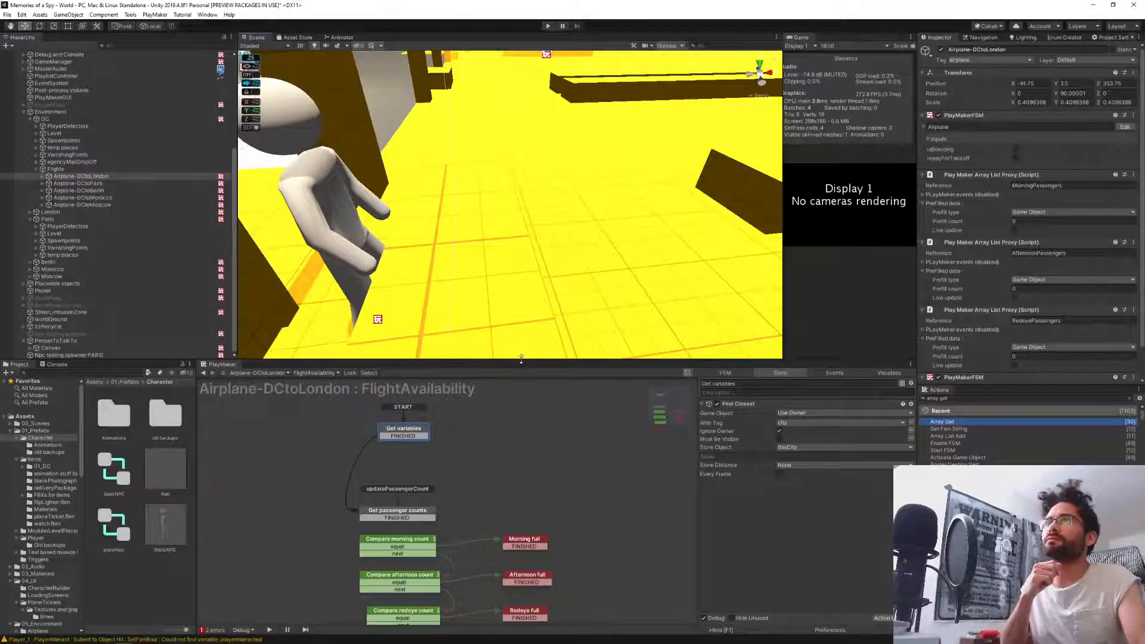
pyautogui.moveTo(521, 359); pyautogui.dragTo(523, 474)
pyautogui.press('f')
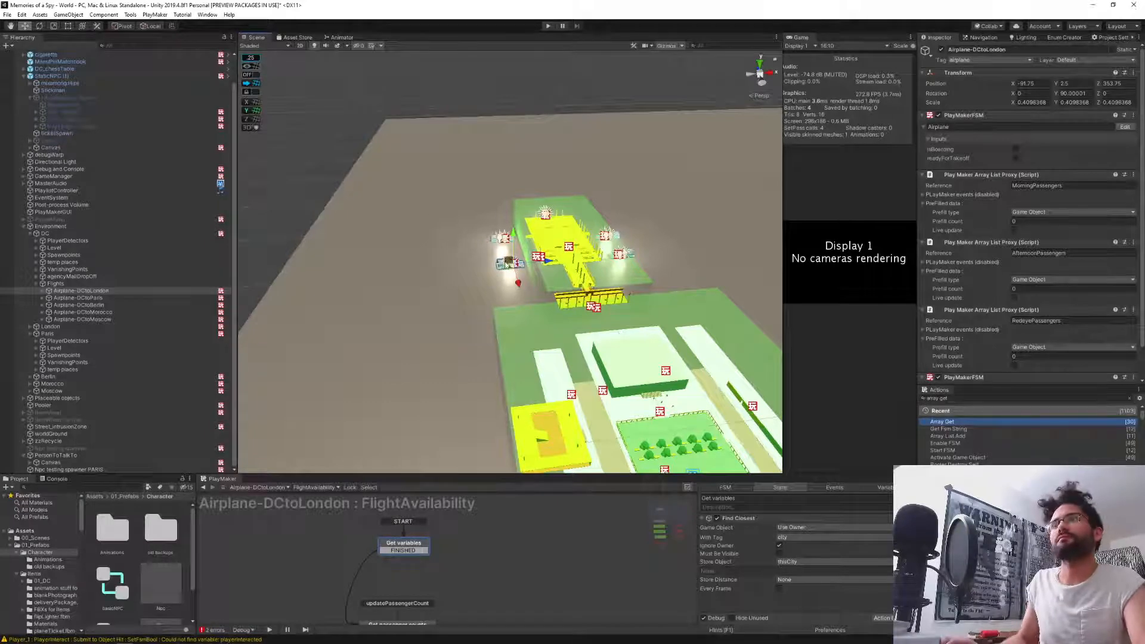
pyautogui.scroll(5, 508, 267)
pyautogui.scroll(8, 509, 266)
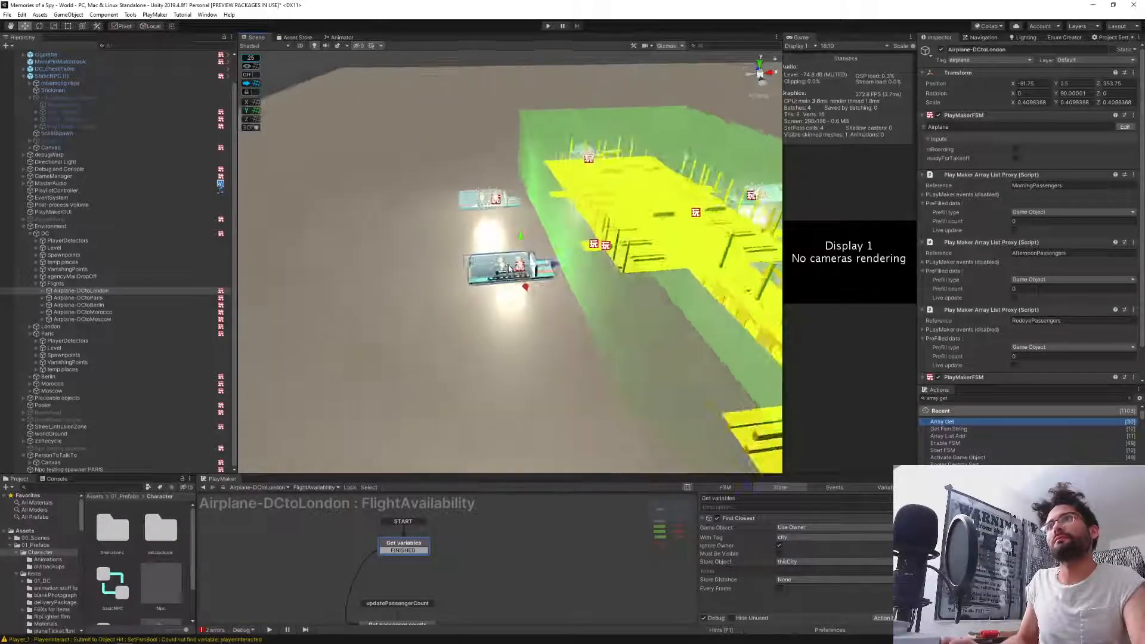
pyautogui.scroll(8, 510, 265)
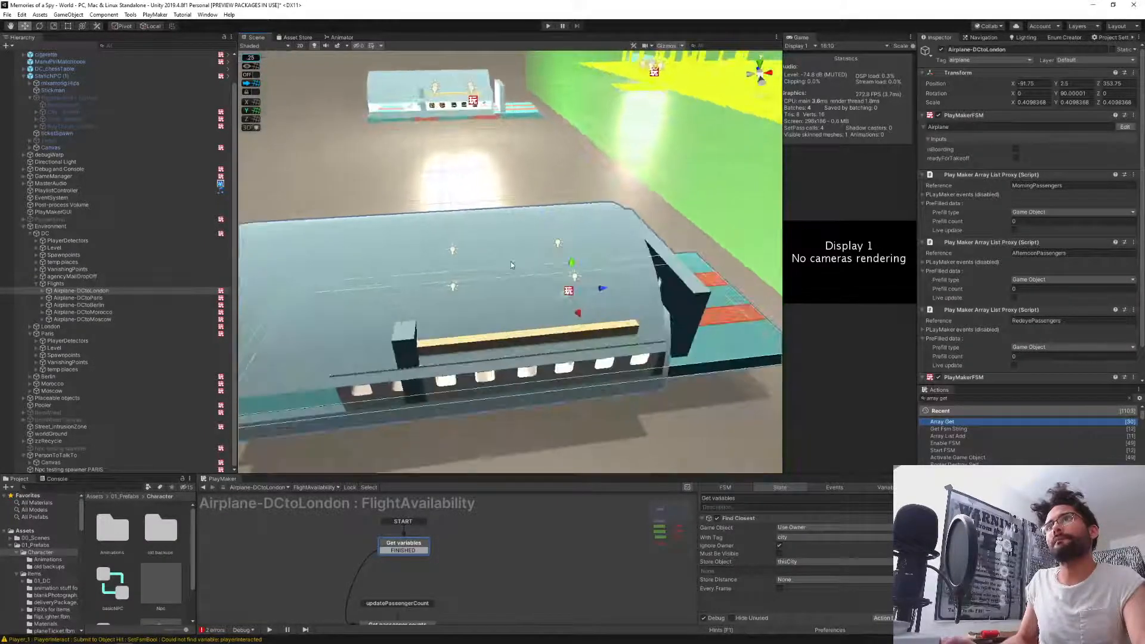
pyautogui.scroll(5, 511, 266)
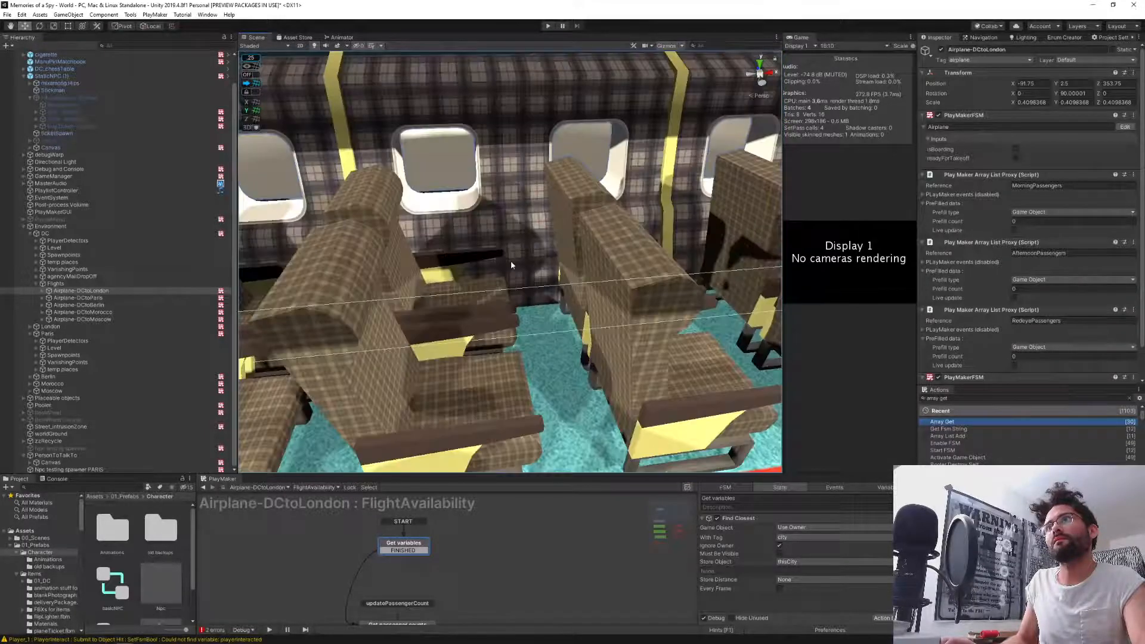
pyautogui.moveTo(511, 265); pyautogui.dragTo(228, 220, button='right')
pyautogui.press('f')
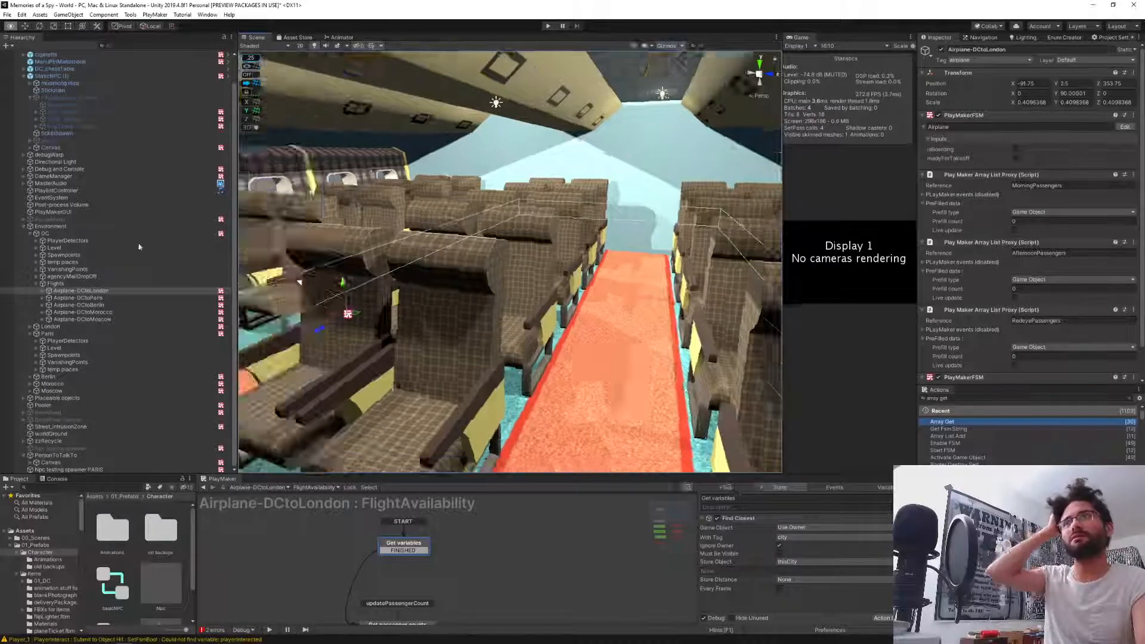
# Examine an aisle seat in the London airplane from several angles, selecting its body and parent seat object, and collapse the Environment hierarchy.
pyautogui.click(506, 331)
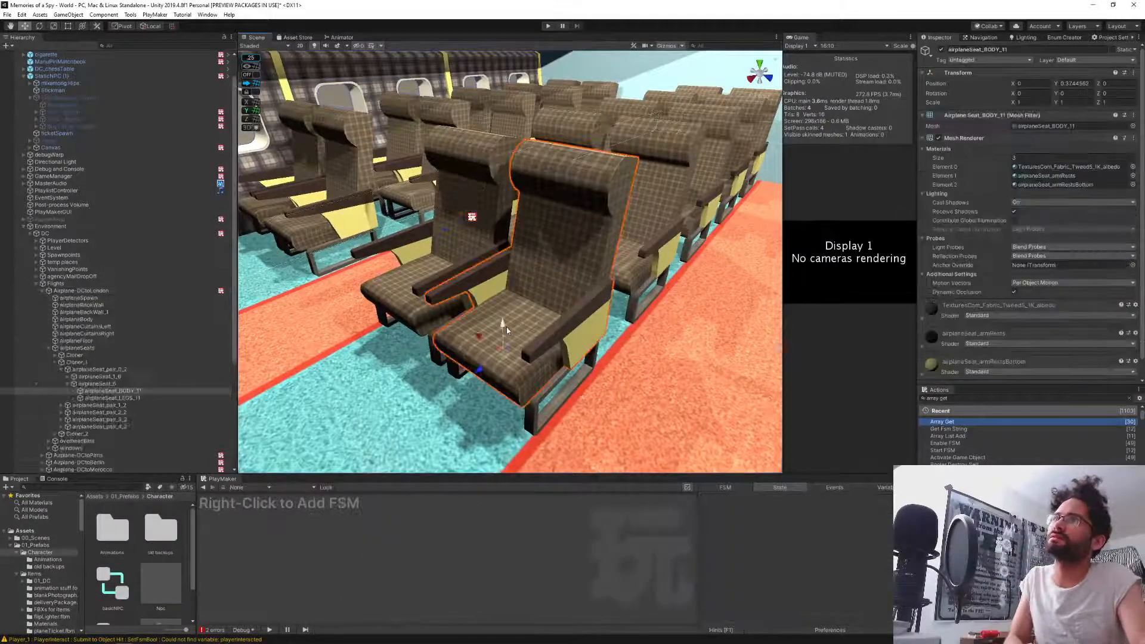
pyautogui.keyDown('alt'); pyautogui.moveTo(568, 340); pyautogui.dragTo(445, 335); pyautogui.keyUp('alt')
pyautogui.moveTo(444, 335); pyautogui.dragTo(671, 279, button='right')
pyautogui.press('w')
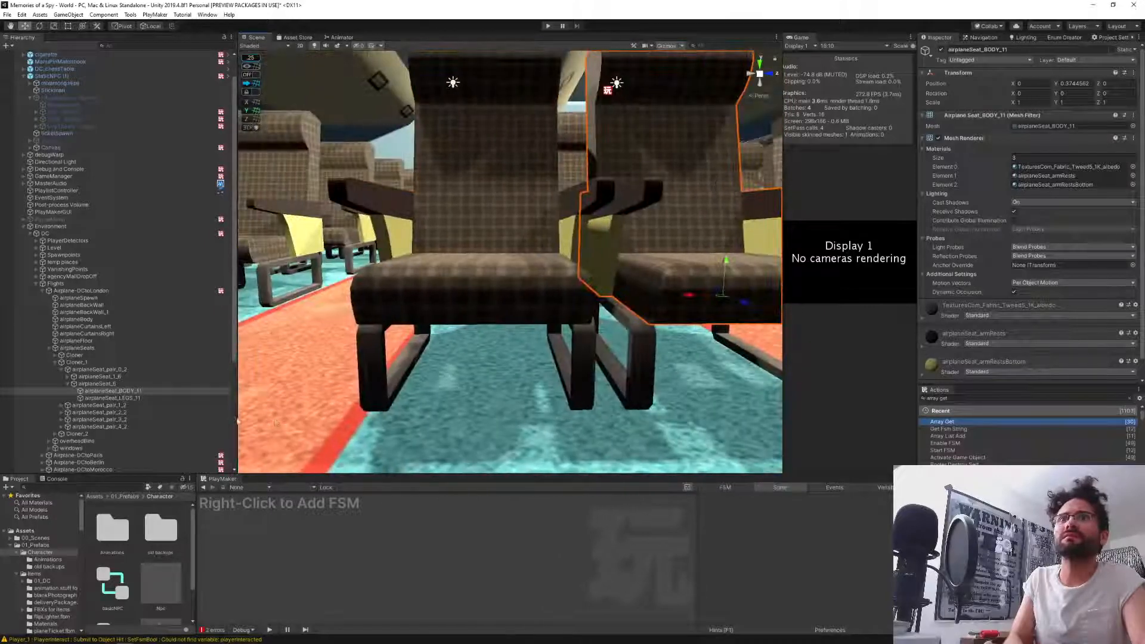
pyautogui.click(67, 384)
pyautogui.click(82, 386)
pyautogui.moveTo(647, 300); pyautogui.dragTo(467, 283, button='right')
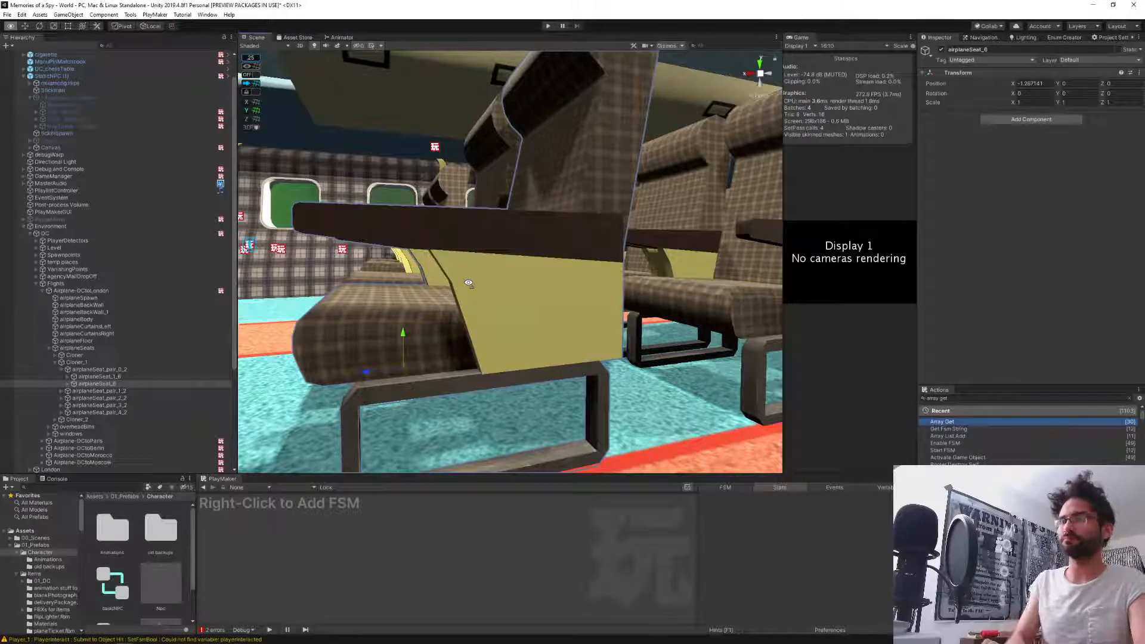
pyautogui.moveTo(467, 282); pyautogui.dragTo(739, 268, button='right')
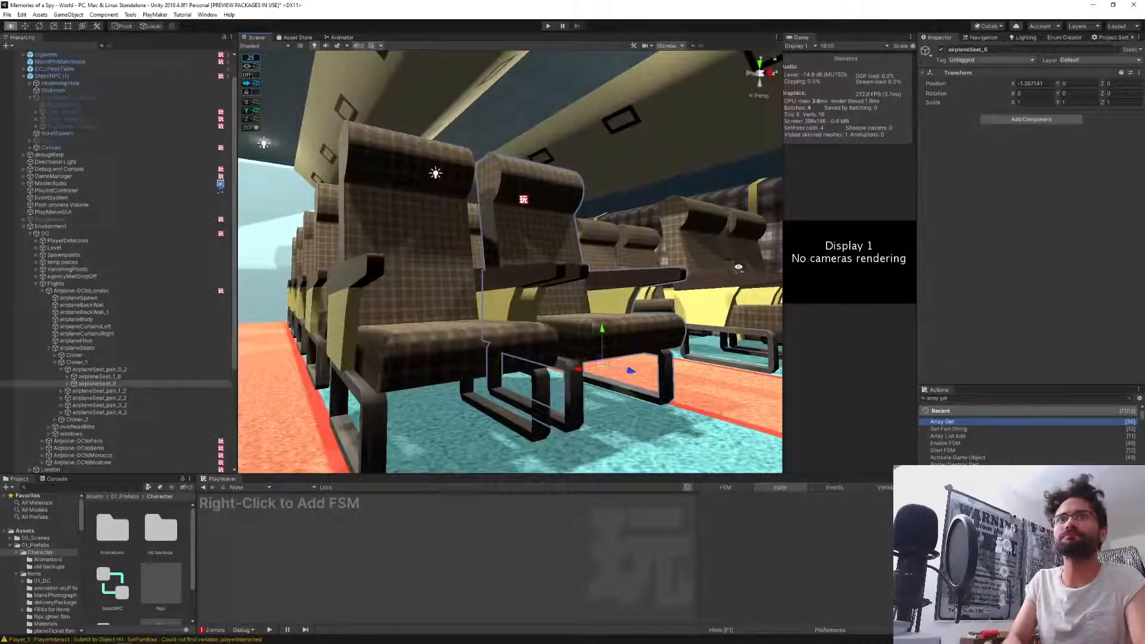
pyautogui.moveTo(738, 268); pyautogui.dragTo(568, 282, button='right')
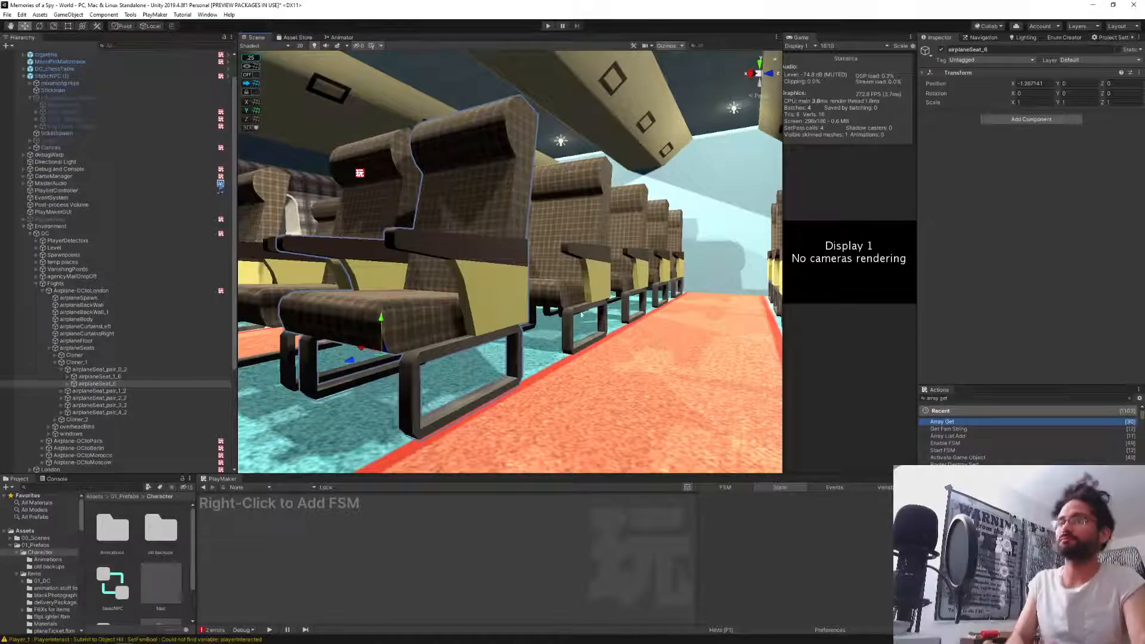
pyautogui.moveTo(539, 314); pyautogui.dragTo(350, 317, button='right')
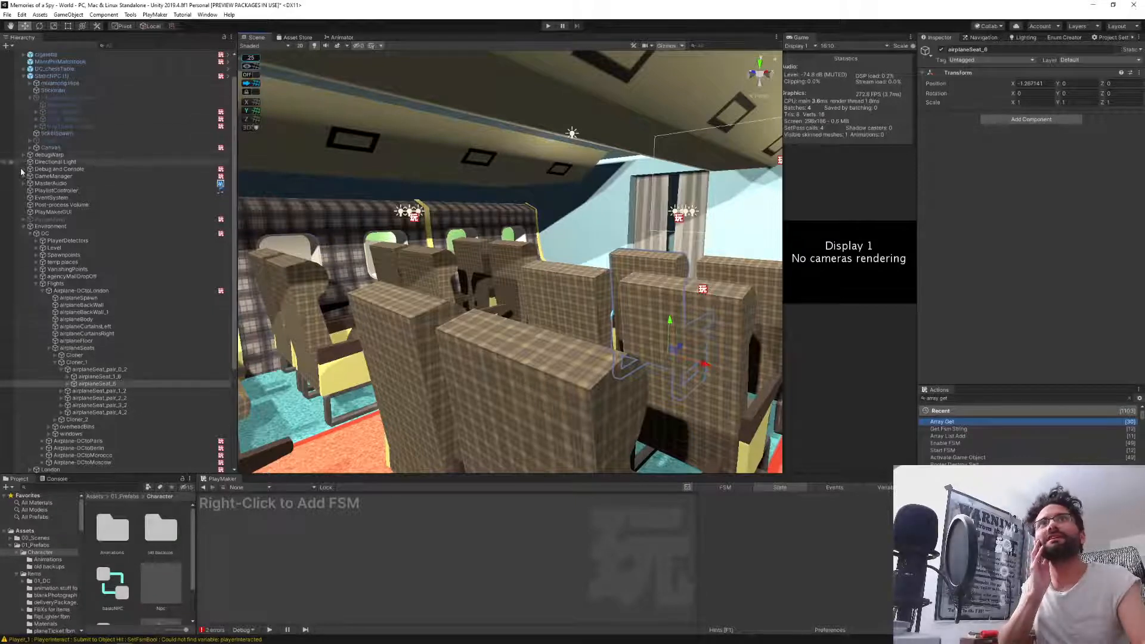
pyautogui.click(24, 226)
pyautogui.click(137, 394)
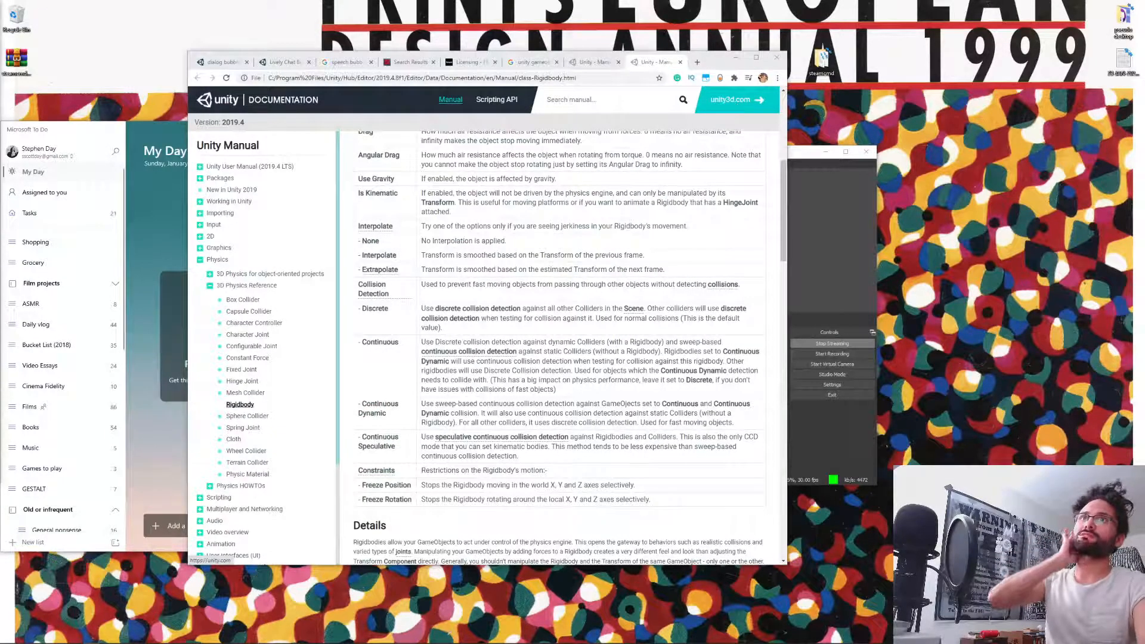
# Switch to the desktop, minimize the Microsoft To Do window and place the Unity documentation browser and OBS windows side by side.
pyautogui.click(153, 130)
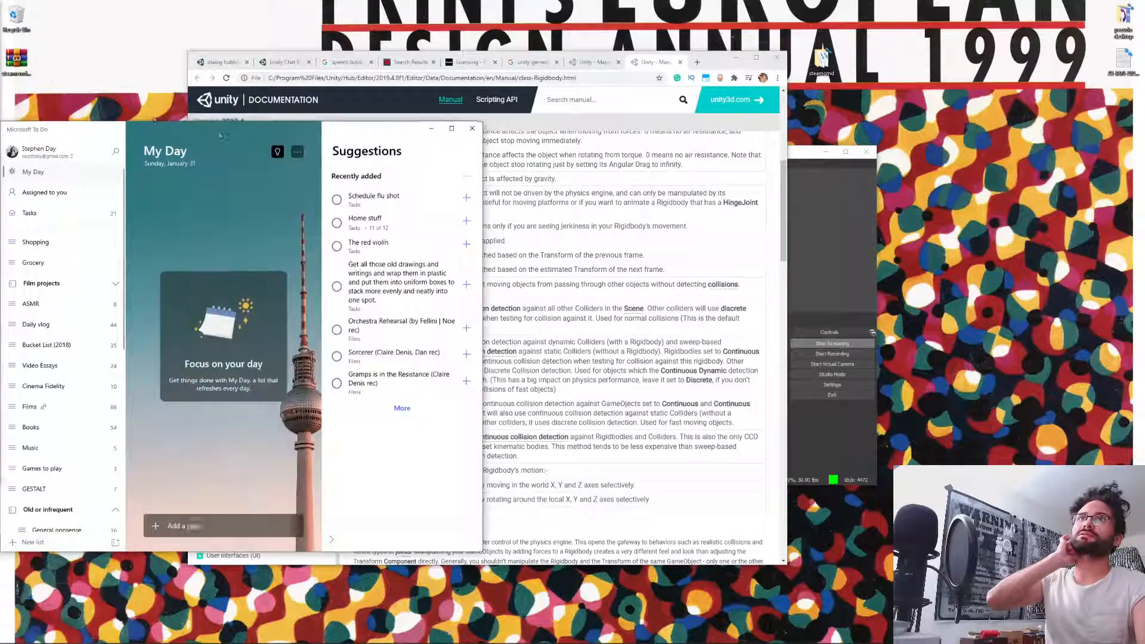
pyautogui.click(430, 132)
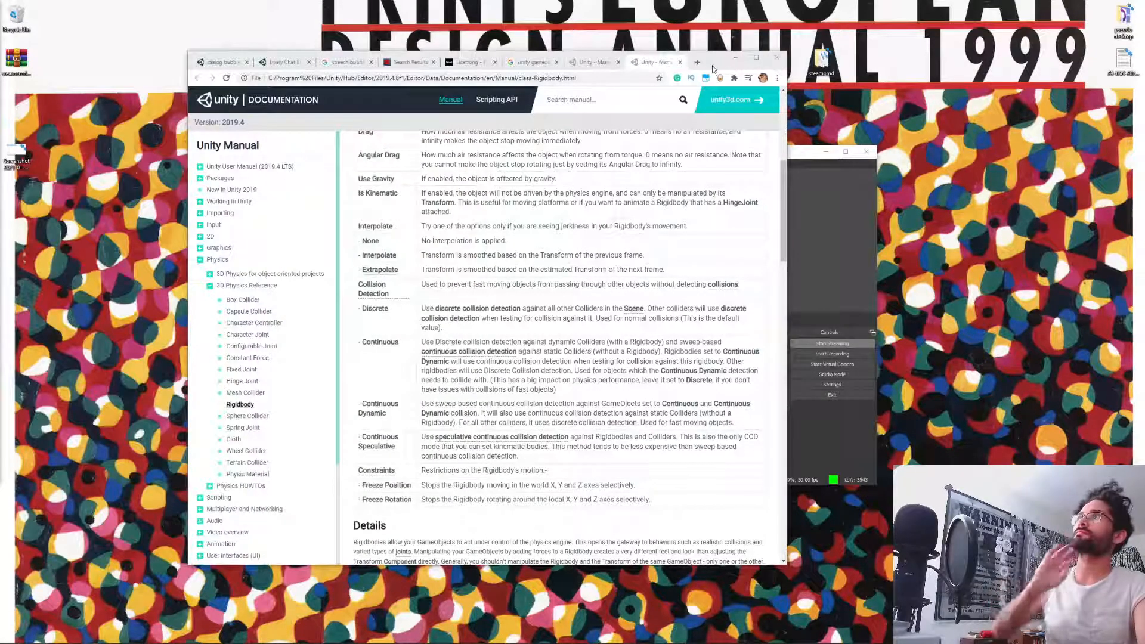
pyautogui.moveTo(715, 66); pyautogui.dragTo(542, 101)
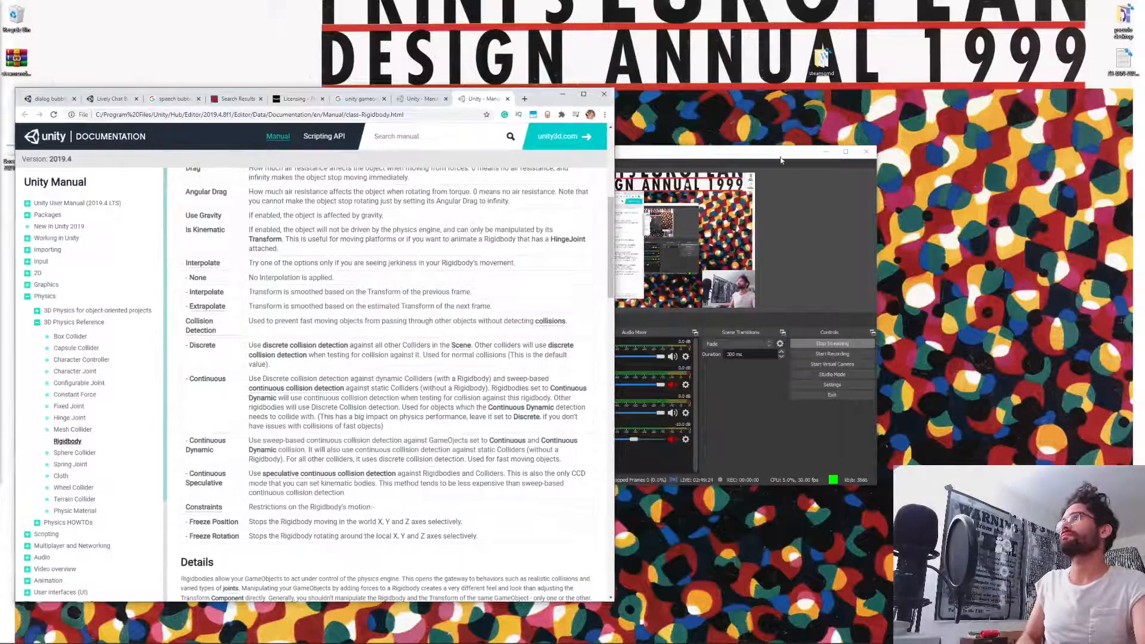
pyautogui.moveTo(780, 157); pyautogui.dragTo(1017, 178)
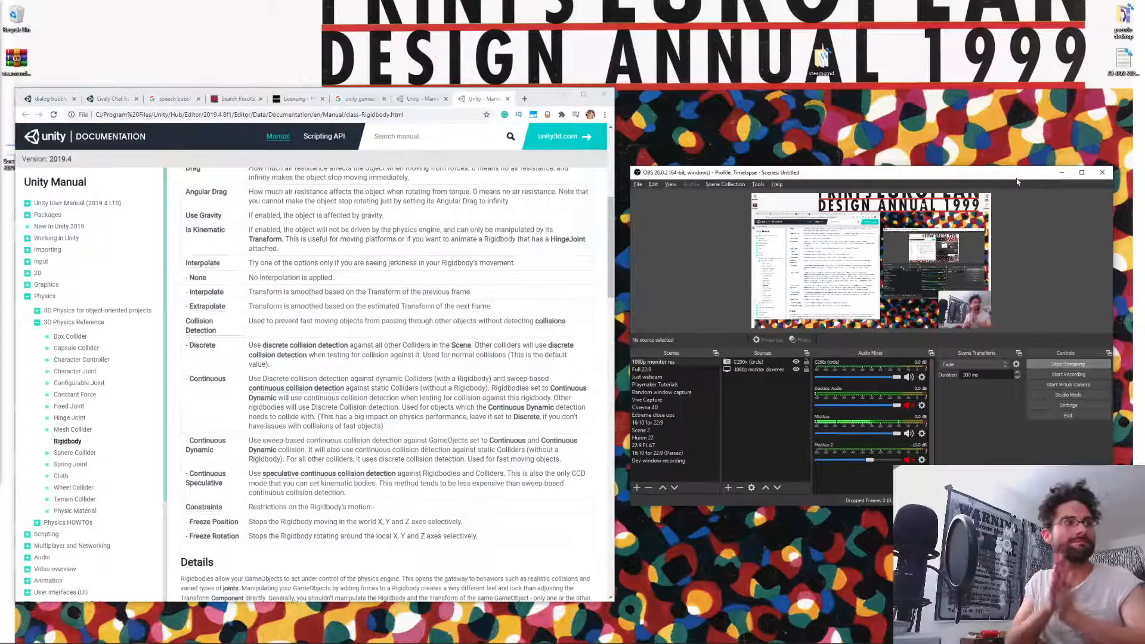